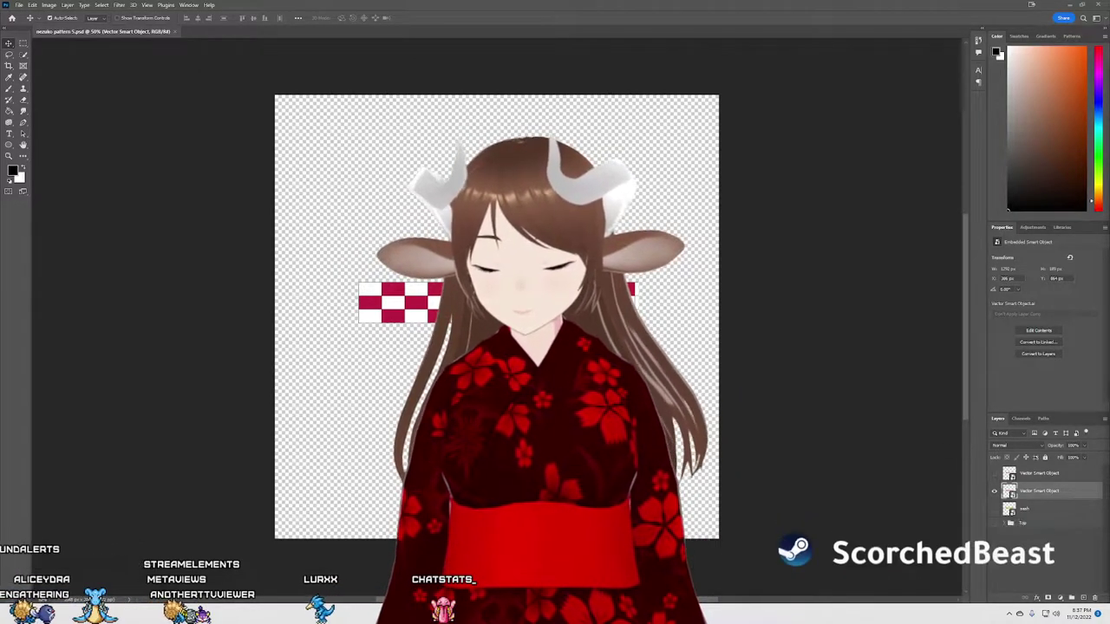
# Step: Switch from Photoshop to Illustrator's home screen via the taskbar thumbnail
pyautogui.click(726, 549)
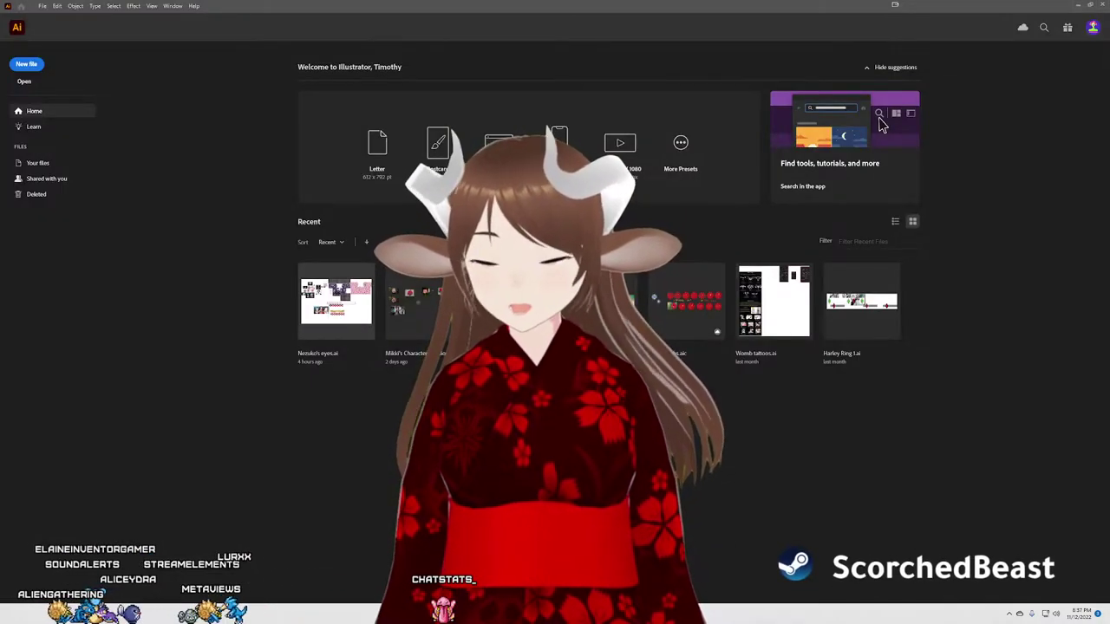
# Step: Open Nezuko's eyes.ai, fit the artboard with Ctrl+0, and zoom onto the green sash
pyautogui.click(297, 293)
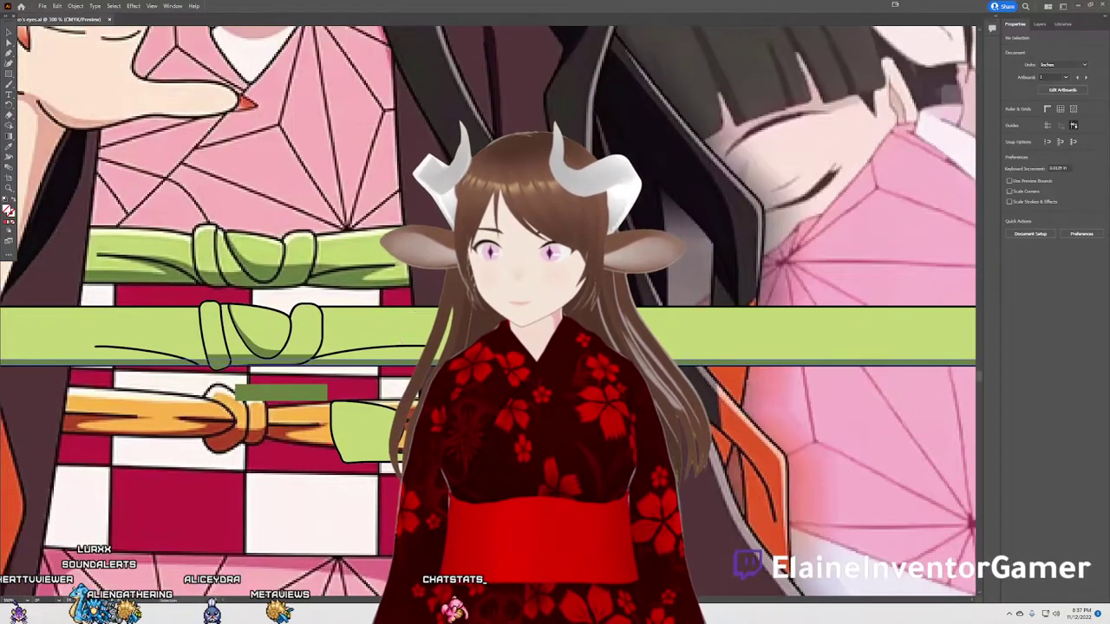
pyautogui.click(468, 52)
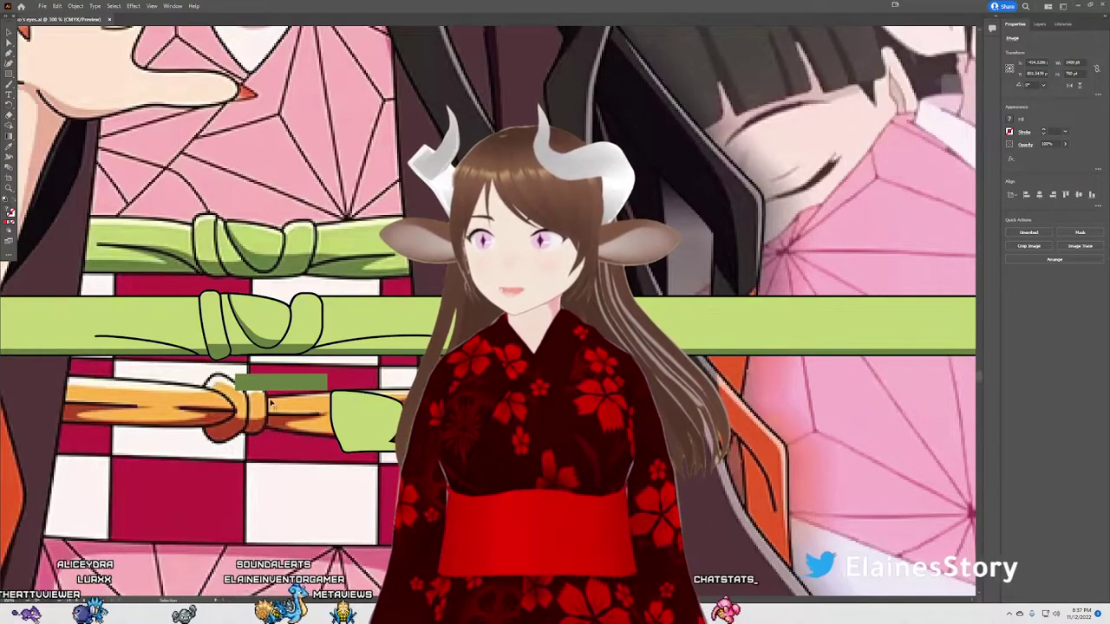
pyautogui.hotkey('ctrl', '0')
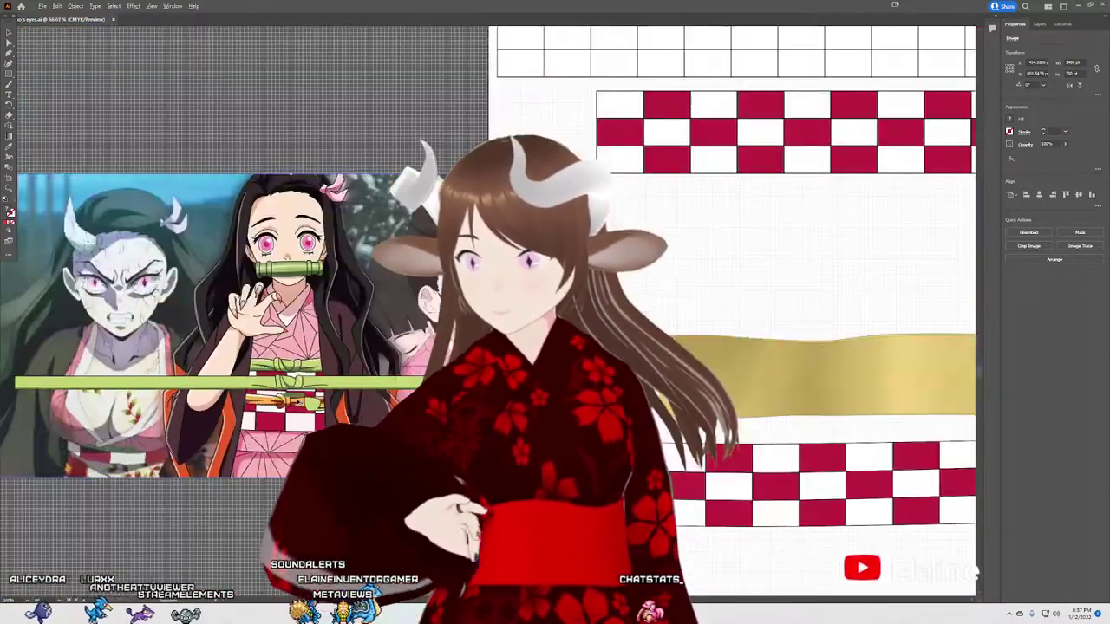
pyautogui.scroll(2, 279, 425)
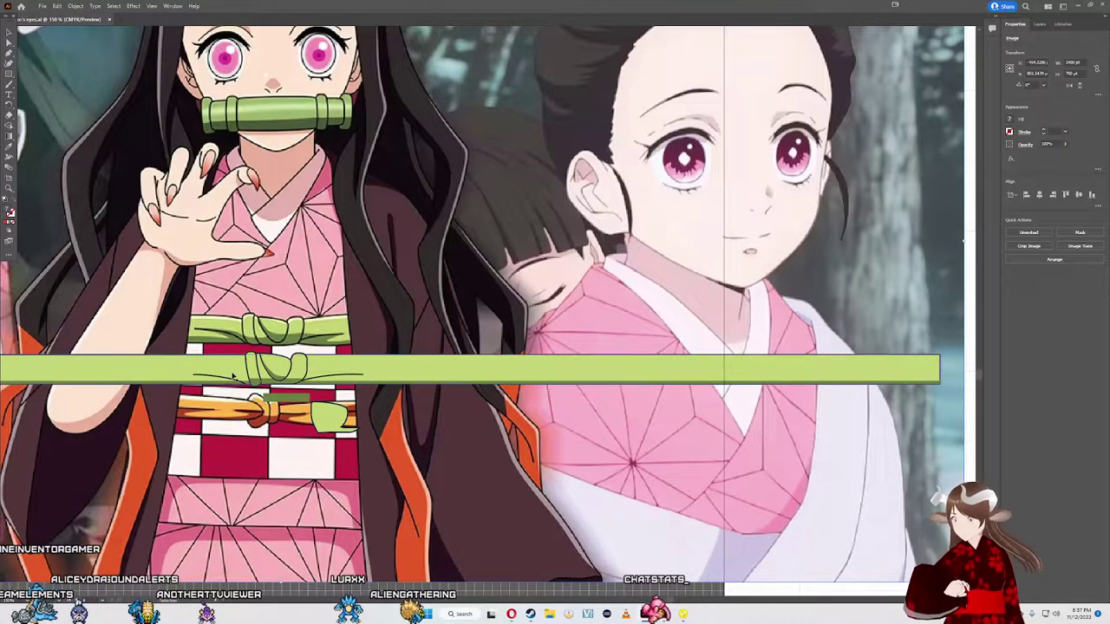
pyautogui.scroll(2, 284, 359)
pyautogui.hscroll(-3, 283, 359)
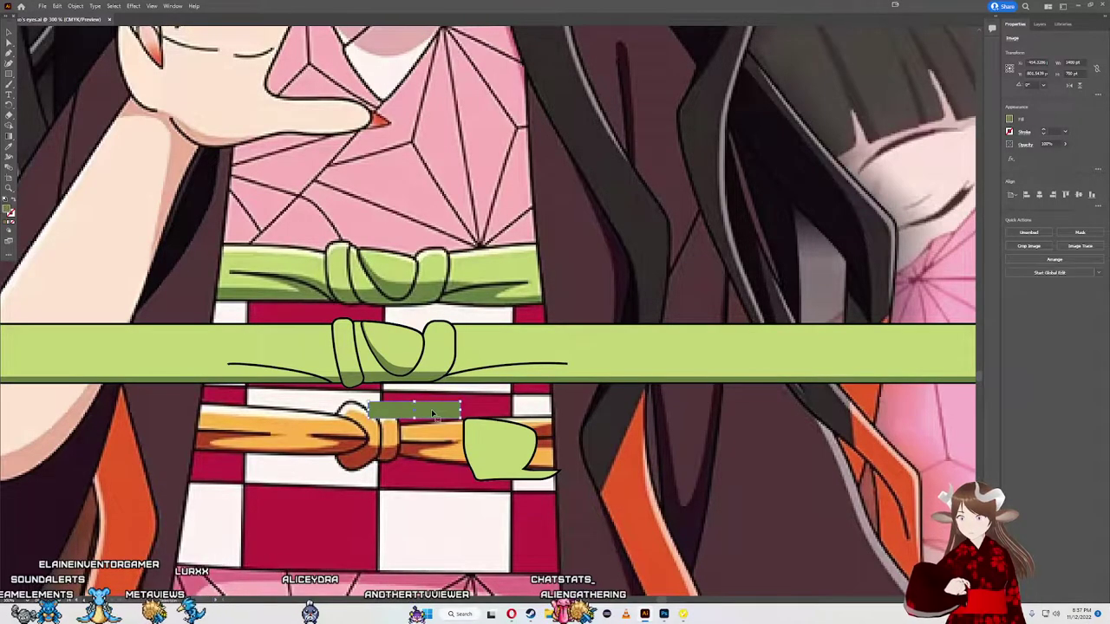
# Step: Place dark green shadow rectangles on the band's lower edge and over the orange cord
pyautogui.scroll(2, 450, 414)
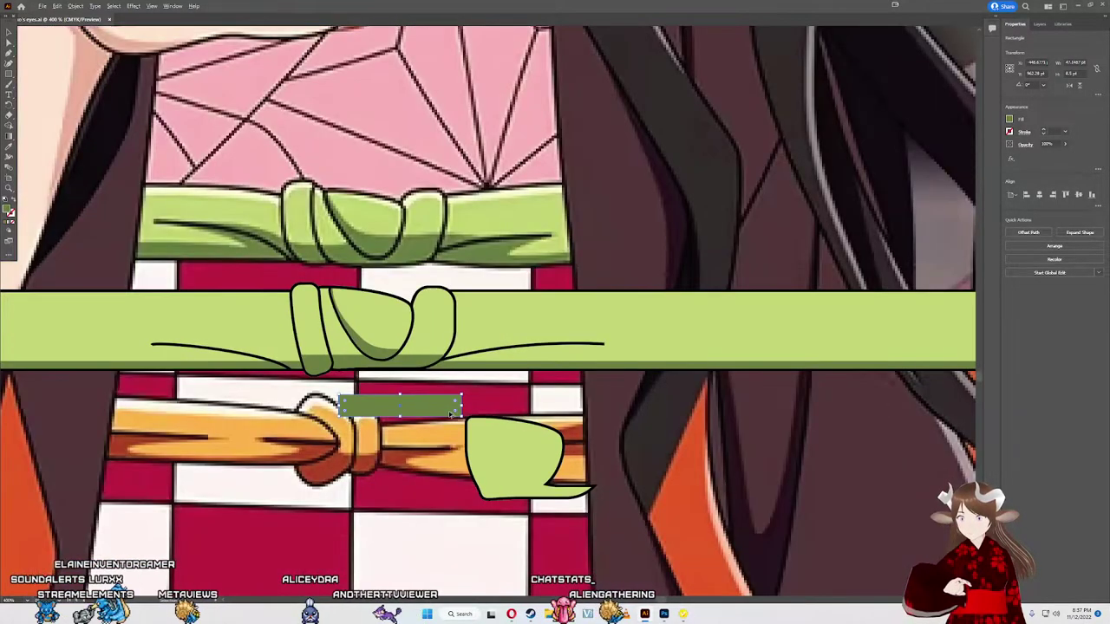
pyautogui.scroll(-1, 483, 448)
pyautogui.click(501, 468)
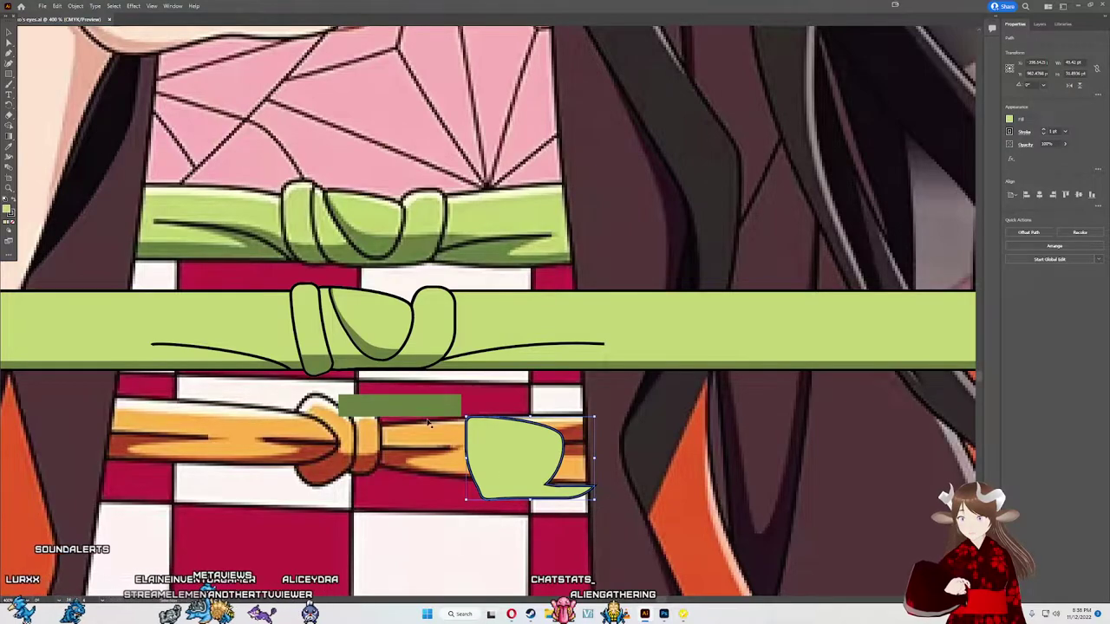
pyautogui.moveTo(409, 405); pyautogui.dragTo(471, 368)
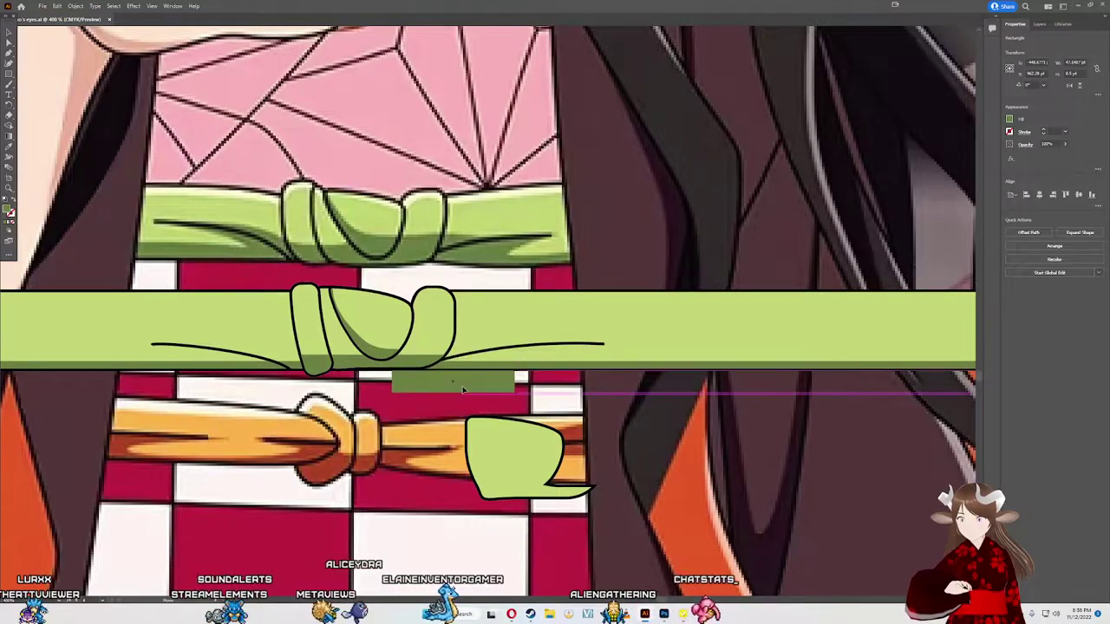
pyautogui.moveTo(476, 366)
pyautogui.mouseDown()
pyautogui.moveTo(424, 429)
pyautogui.moveTo(444, 365)
pyautogui.mouseUp()
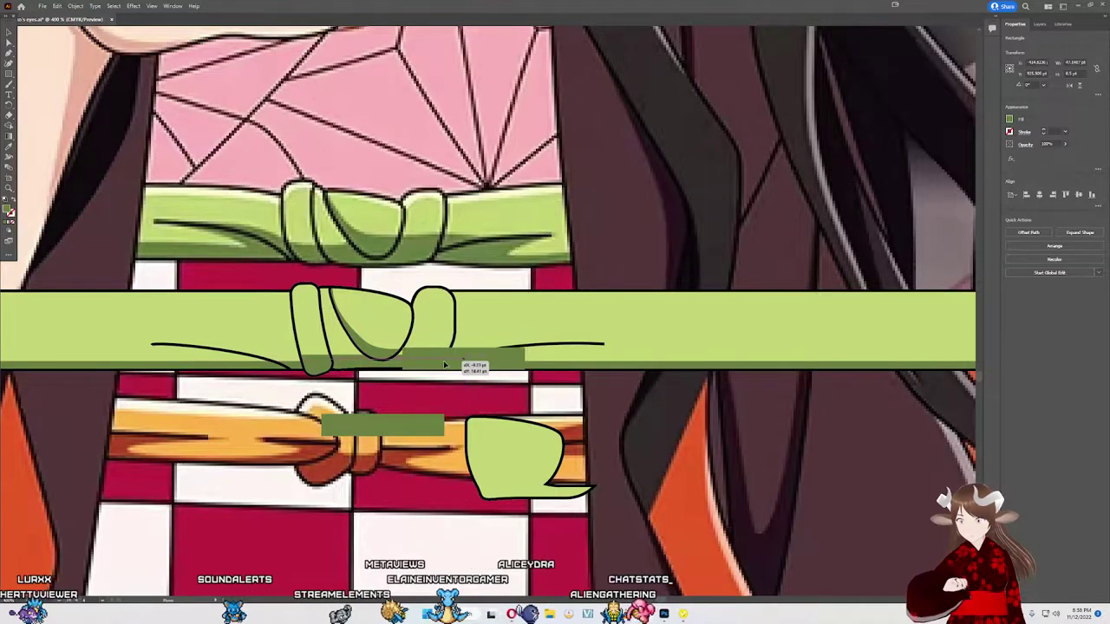
pyautogui.scroll(3, 444, 365)
pyautogui.moveTo(443, 365)
pyautogui.mouseDown()
pyautogui.moveTo(375, 348)
pyautogui.moveTo(387, 355)
pyautogui.mouseUp()
pyautogui.scroll(-2, 499, 270)
pyautogui.scroll(-1, 500, 270)
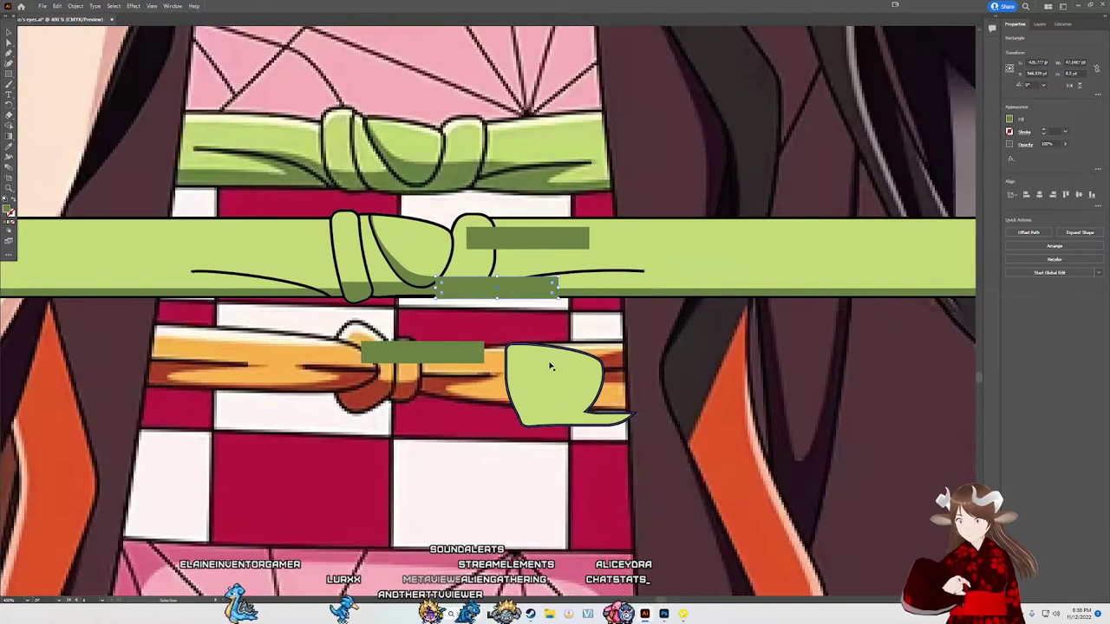
# Step: Delete the spare light-green flap and reposition the knot shape over the green band
pyautogui.moveTo(561, 393); pyautogui.dragTo(466, 376)
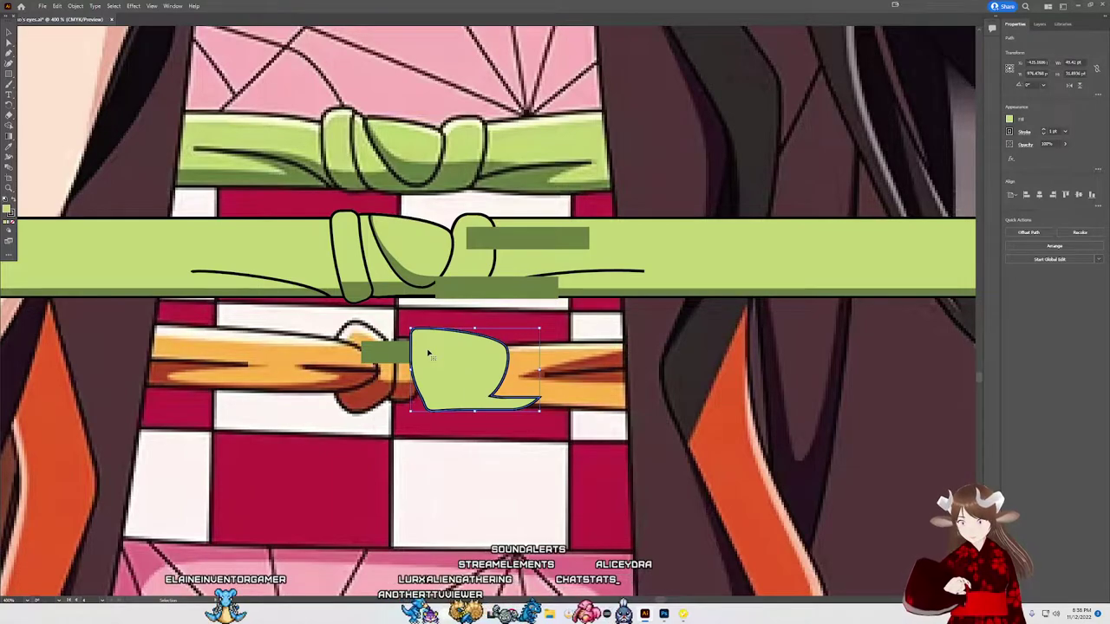
pyautogui.press('Delete')
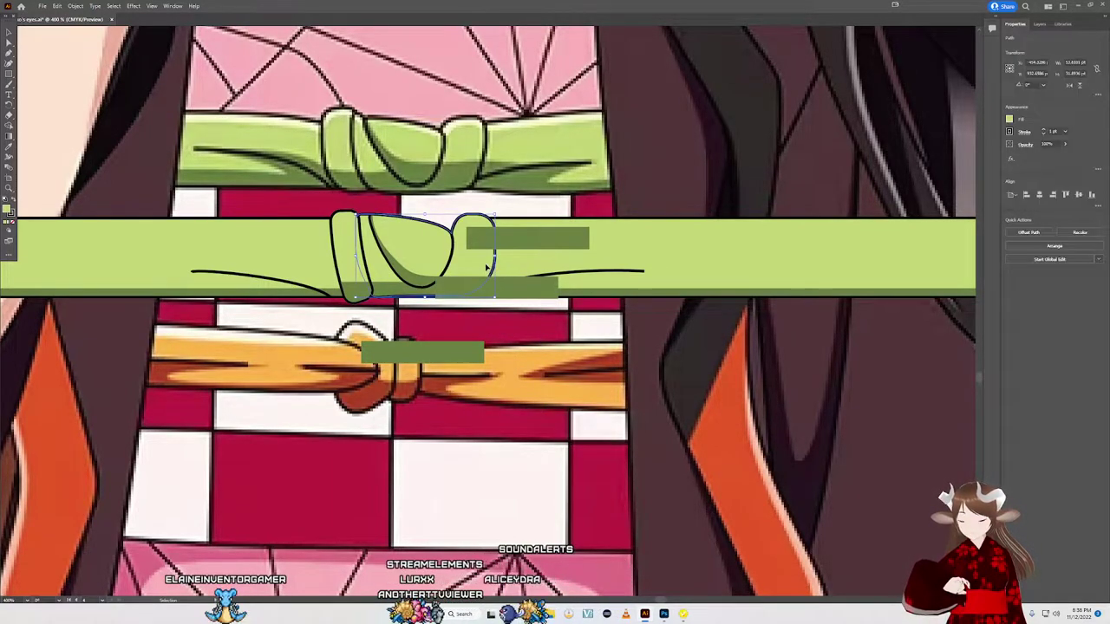
pyautogui.moveTo(488, 272); pyautogui.dragTo(548, 384)
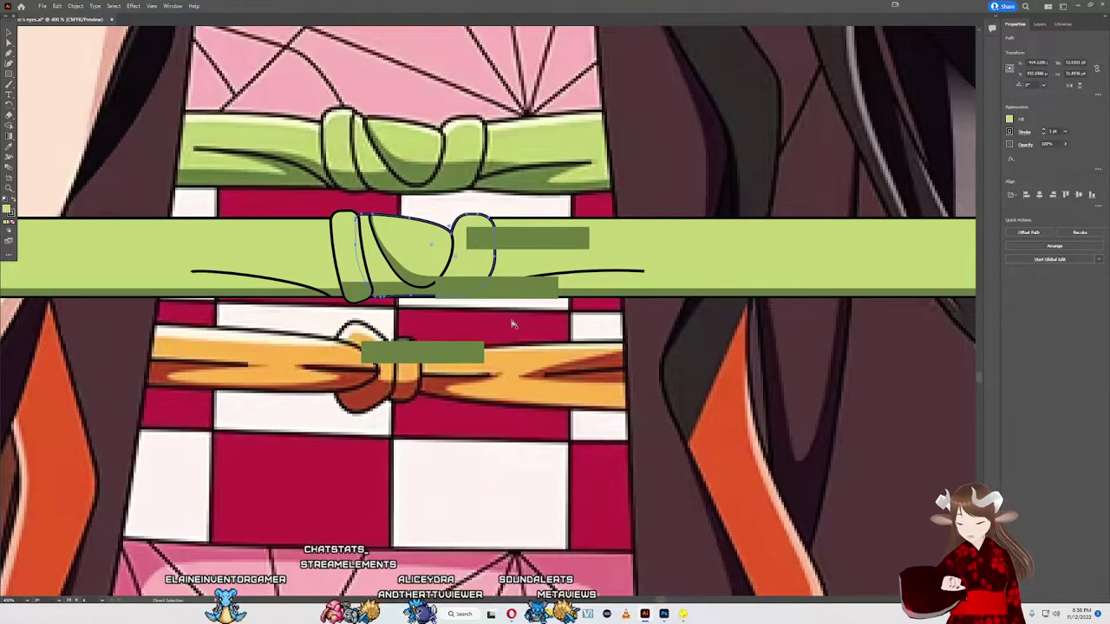
pyautogui.moveTo(513, 320); pyautogui.dragTo(469, 273)
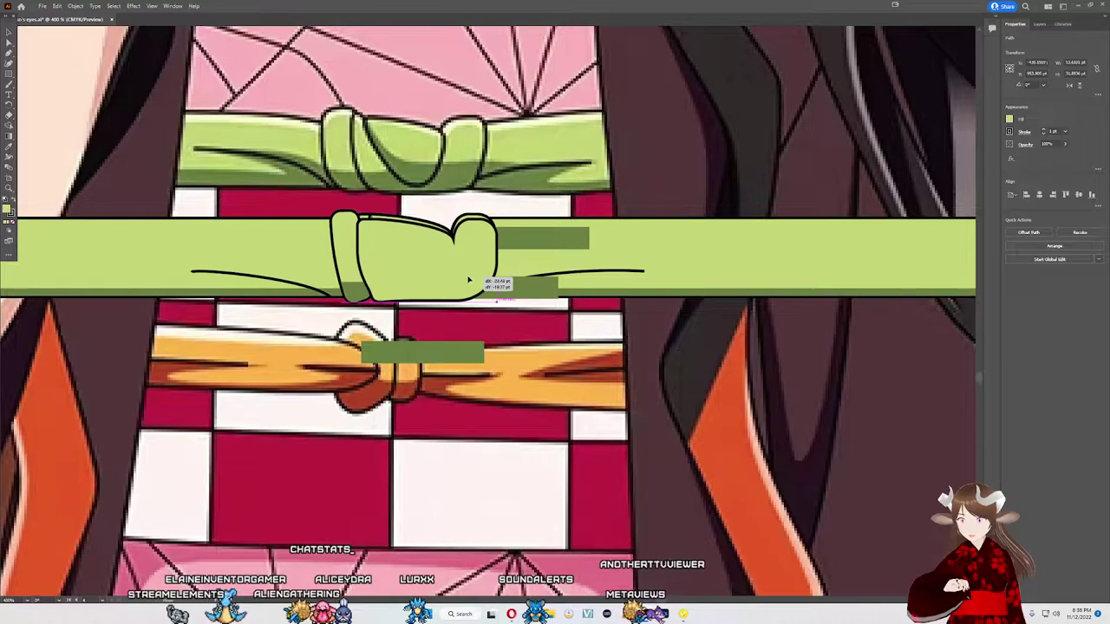
pyautogui.moveTo(469, 273); pyautogui.dragTo(466, 276)
# Step: Send the light-green knot shape back three levels behind the outlines and shadows
pyautogui.scroll(4, 469, 260)
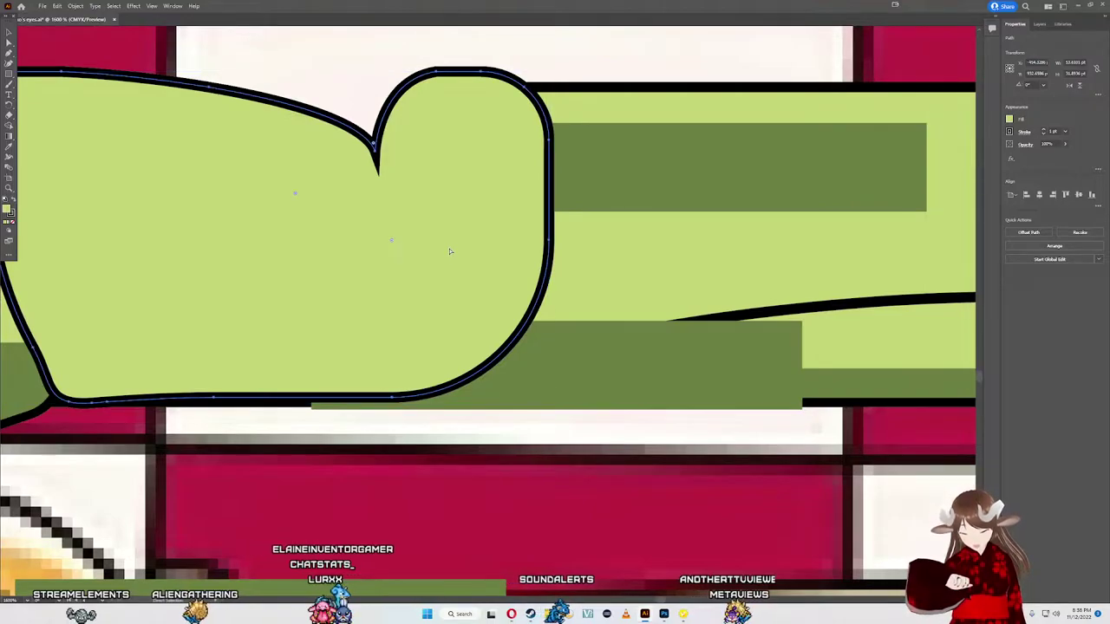
pyautogui.hotkey('ctrl', '[')
pyautogui.hotkey('ctrl', '[')
pyautogui.hotkey('ctrl', '[')
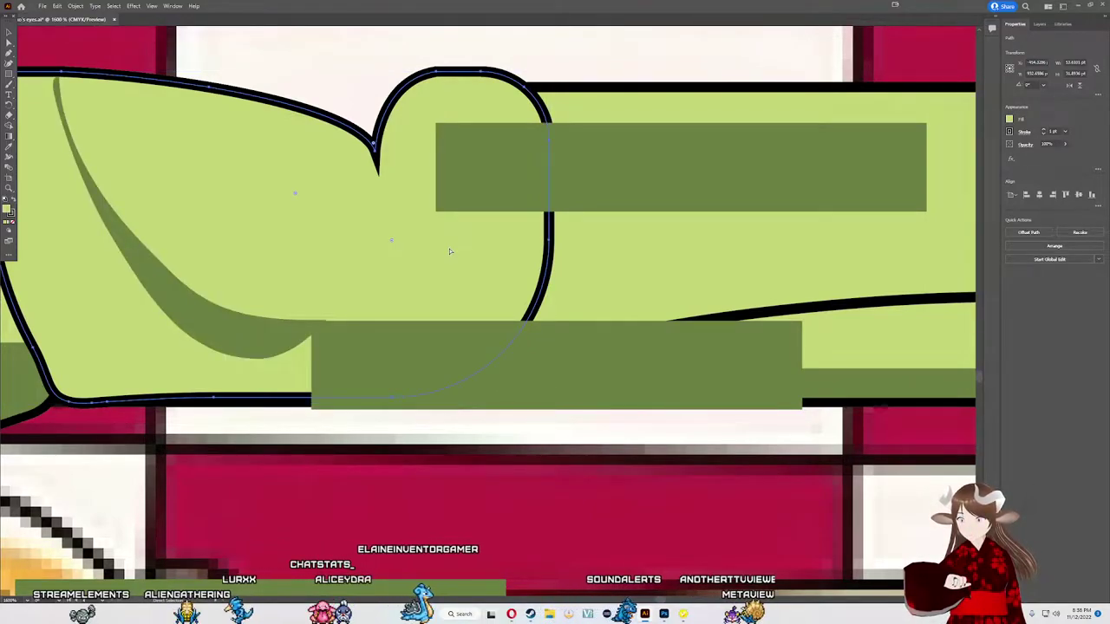
pyautogui.hotkey('ctrl', '[')
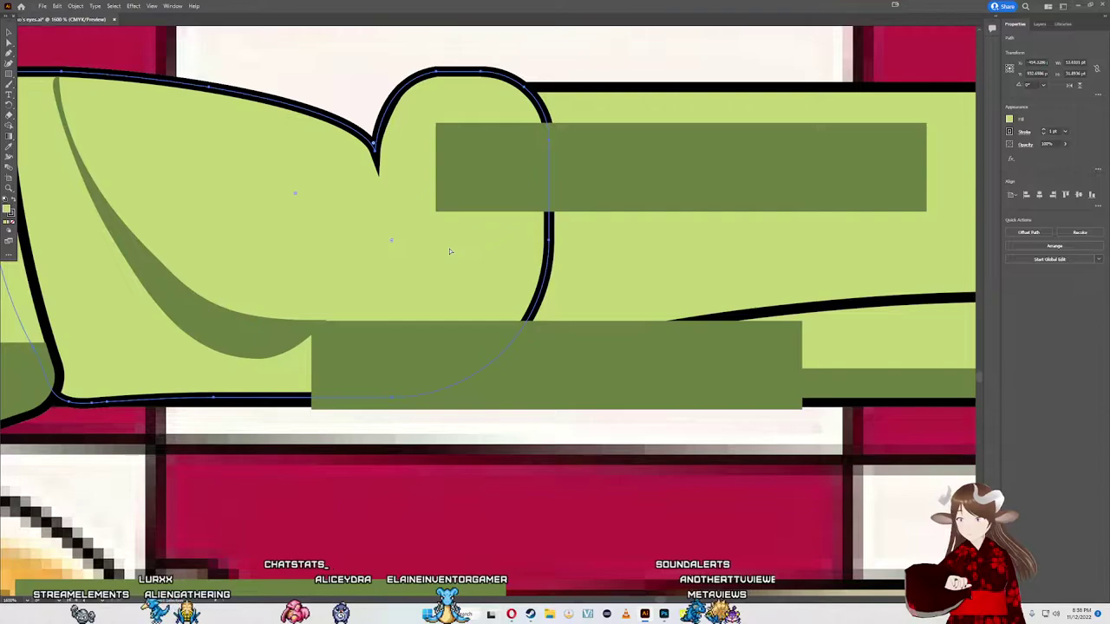
pyautogui.hotkey('ctrl', '[')
pyautogui.hotkey('ctrl', '[')
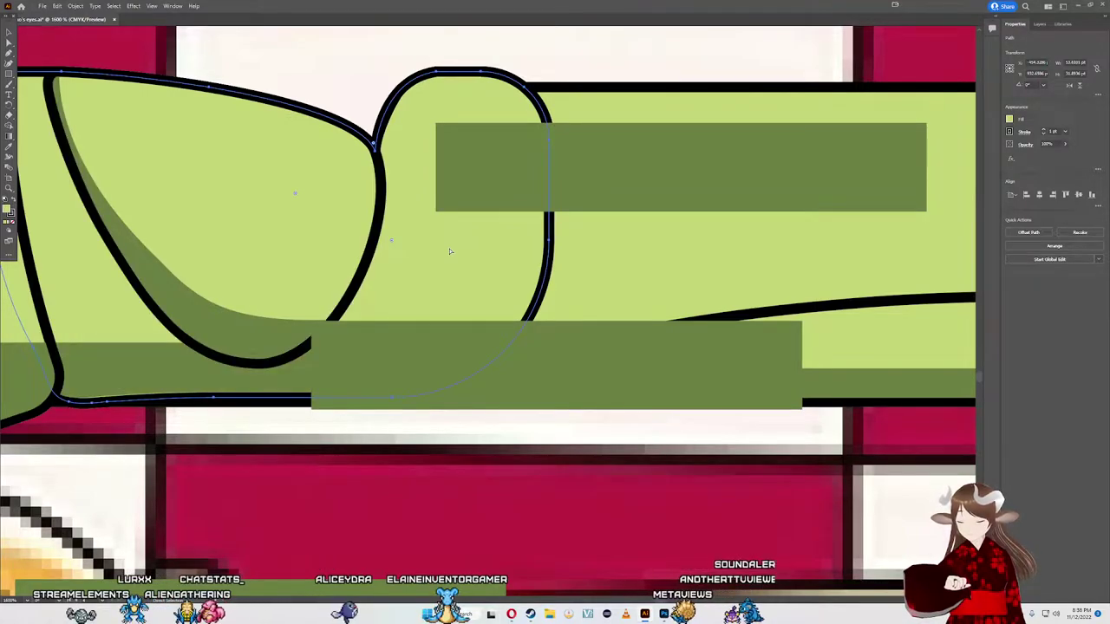
# Step: Realign the lower dark shadow rectangle along the band's bottom edge
pyautogui.scroll(1, 410, 347)
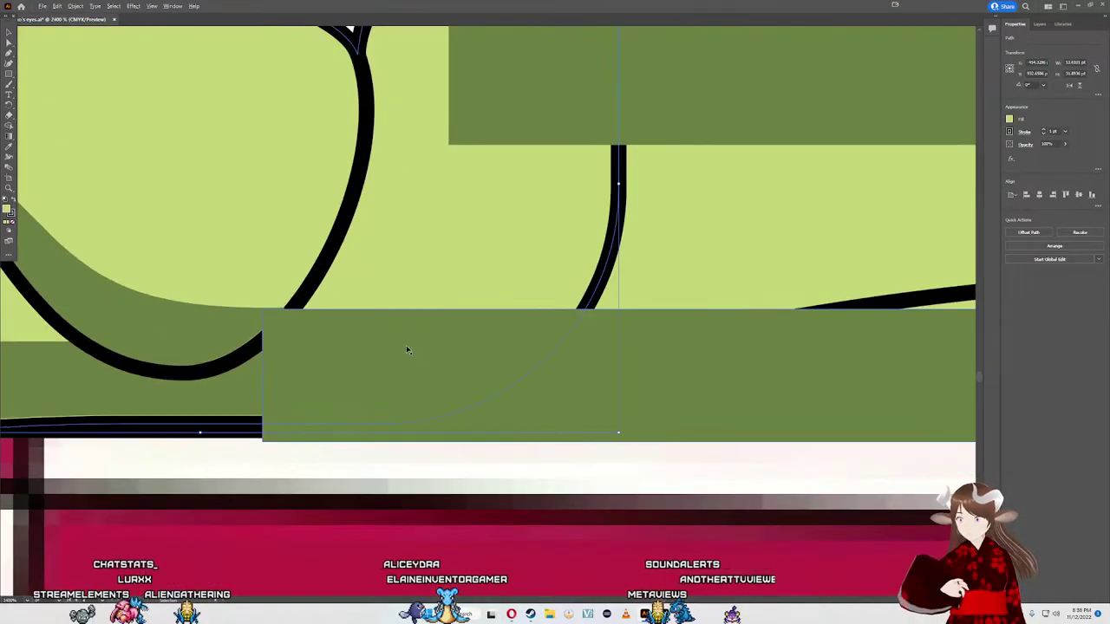
pyautogui.moveTo(406, 345)
pyautogui.mouseDown()
pyautogui.moveTo(421, 349)
pyautogui.moveTo(386, 353)
pyautogui.mouseUp()
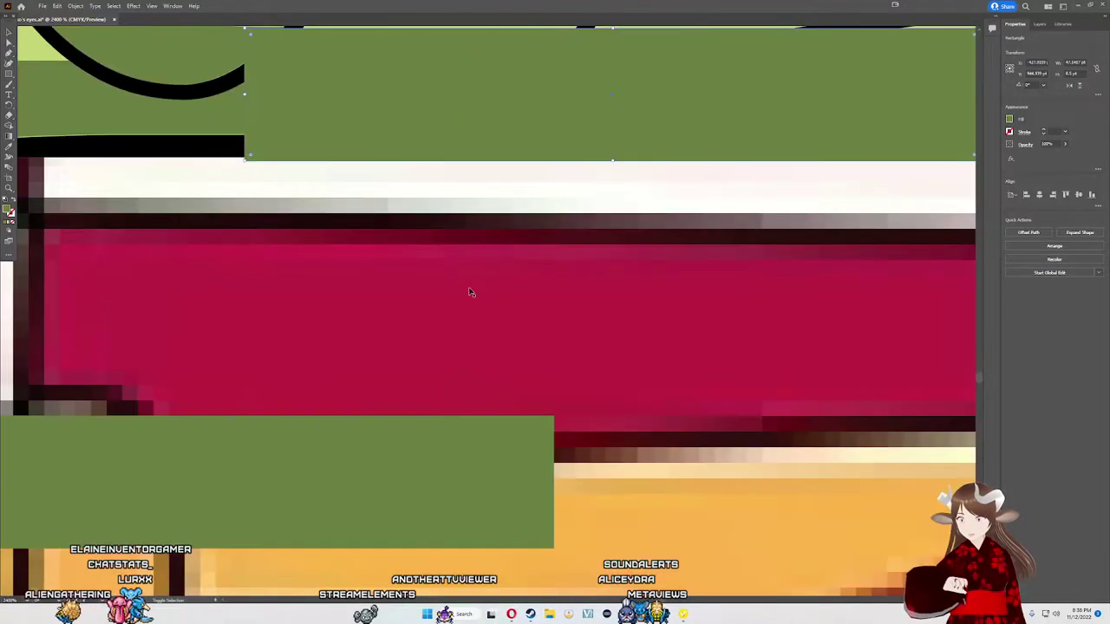
pyautogui.scroll(-1, 464, 283)
pyautogui.scroll(-1, 465, 282)
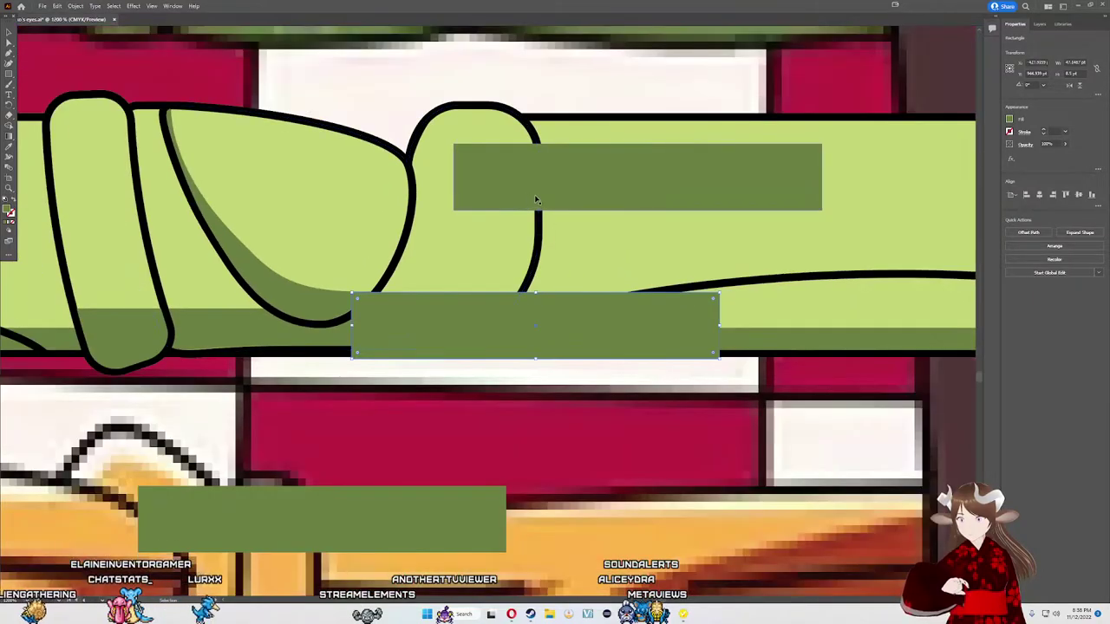
# Step: Move the shadow rectangle under the knot and carve off its part outside the curve
pyautogui.moveTo(615, 193); pyautogui.dragTo(679, 533)
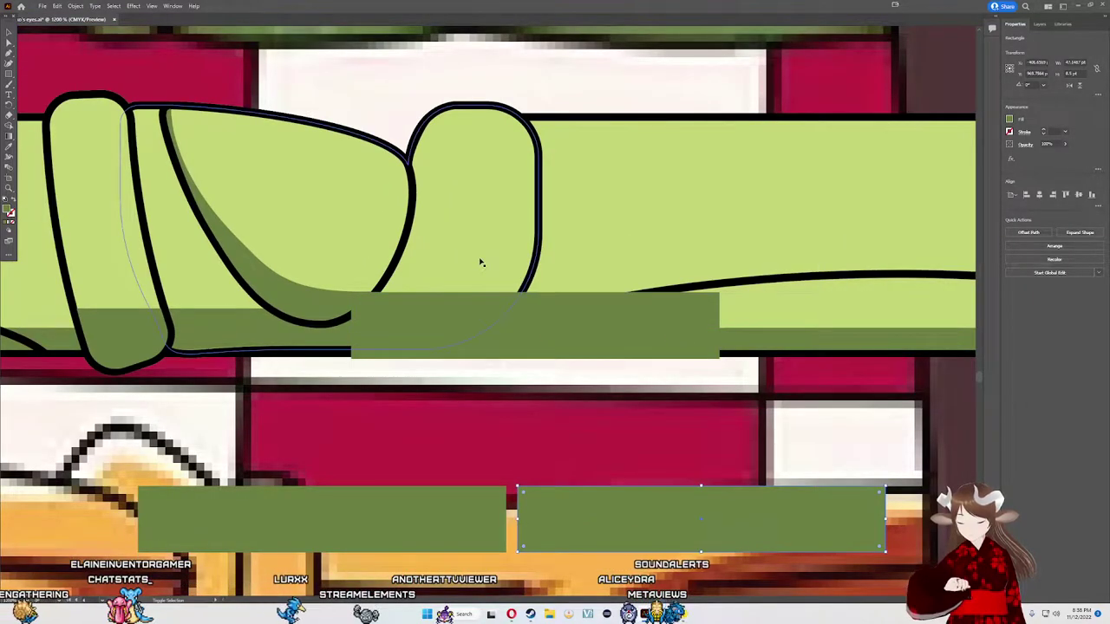
pyautogui.keyDown('shift'); pyautogui.click(480, 262); pyautogui.keyUp('shift')
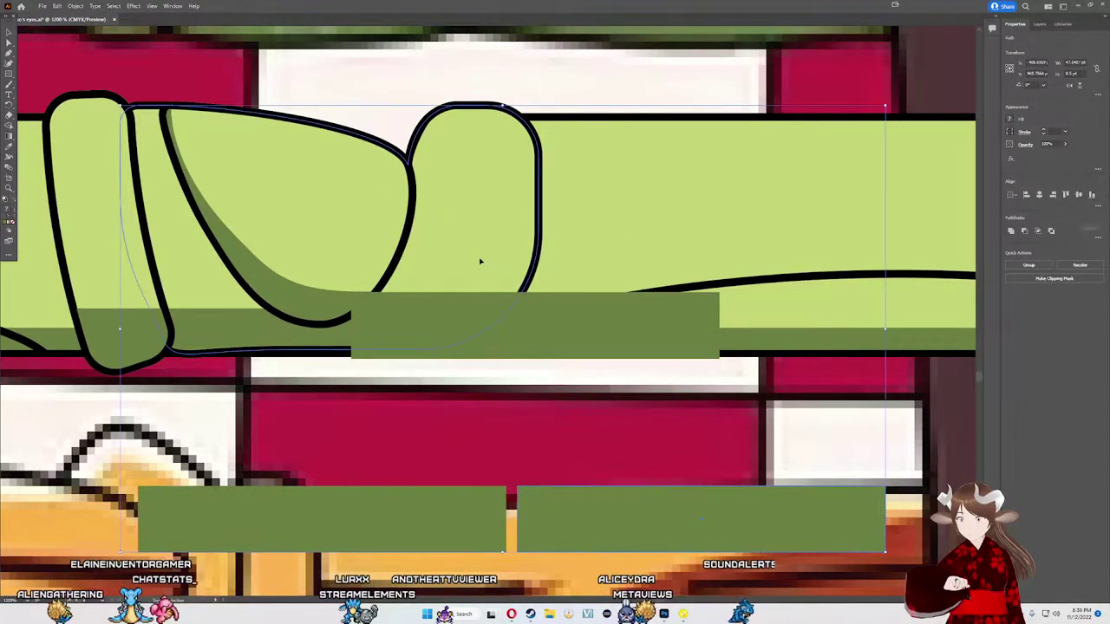
pyautogui.click(453, 252)
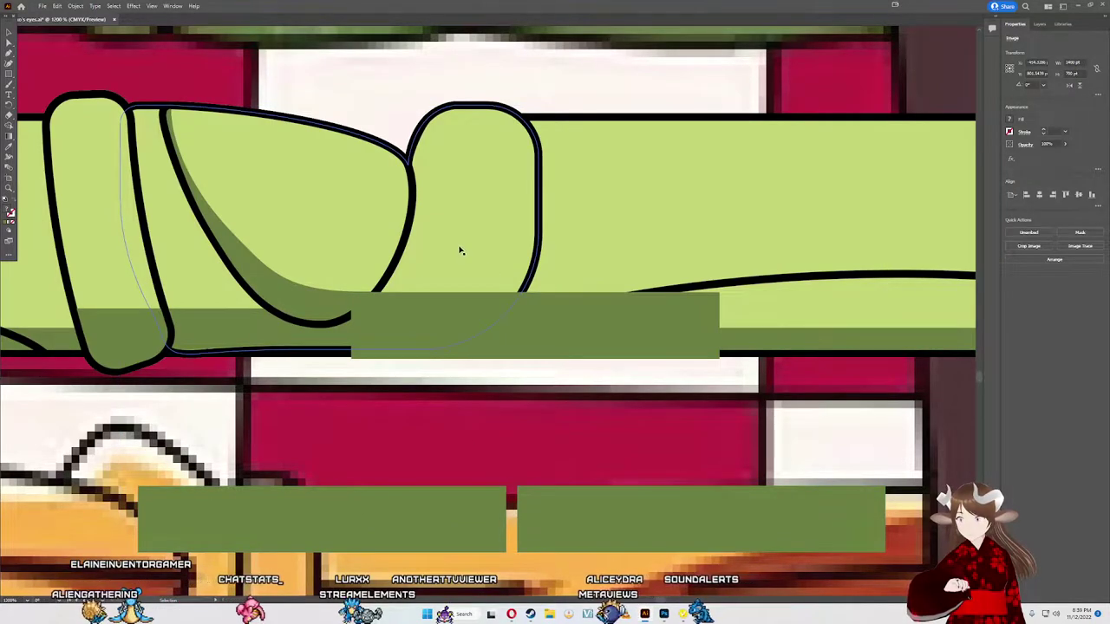
pyautogui.keyDown('shift'); pyautogui.click(550, 331); pyautogui.keyUp('shift')
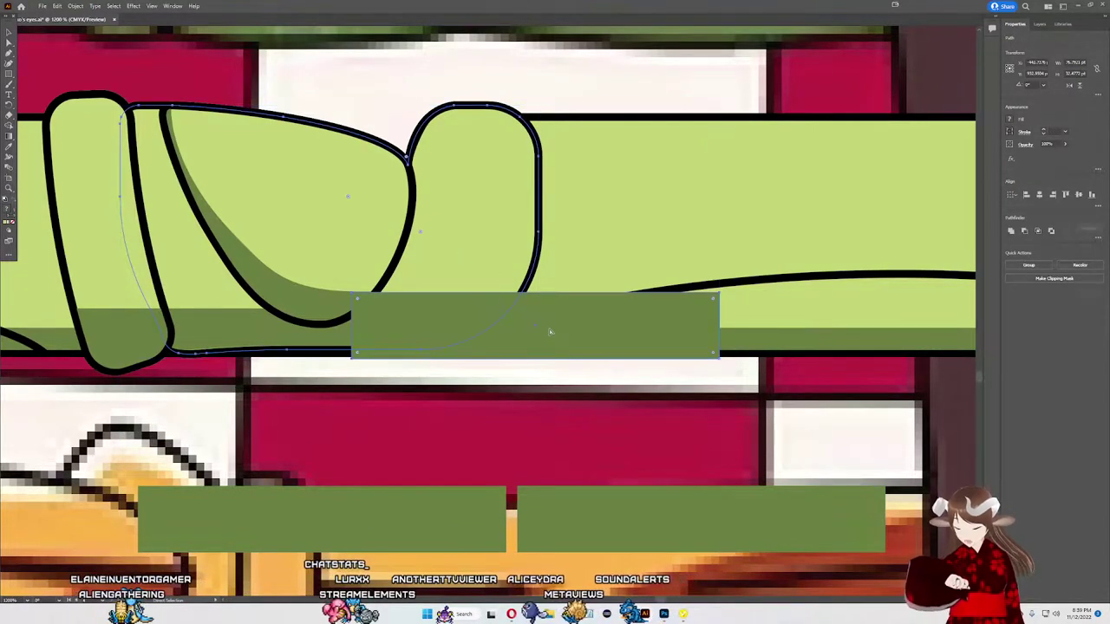
pyautogui.hotkey('shift', 'm')
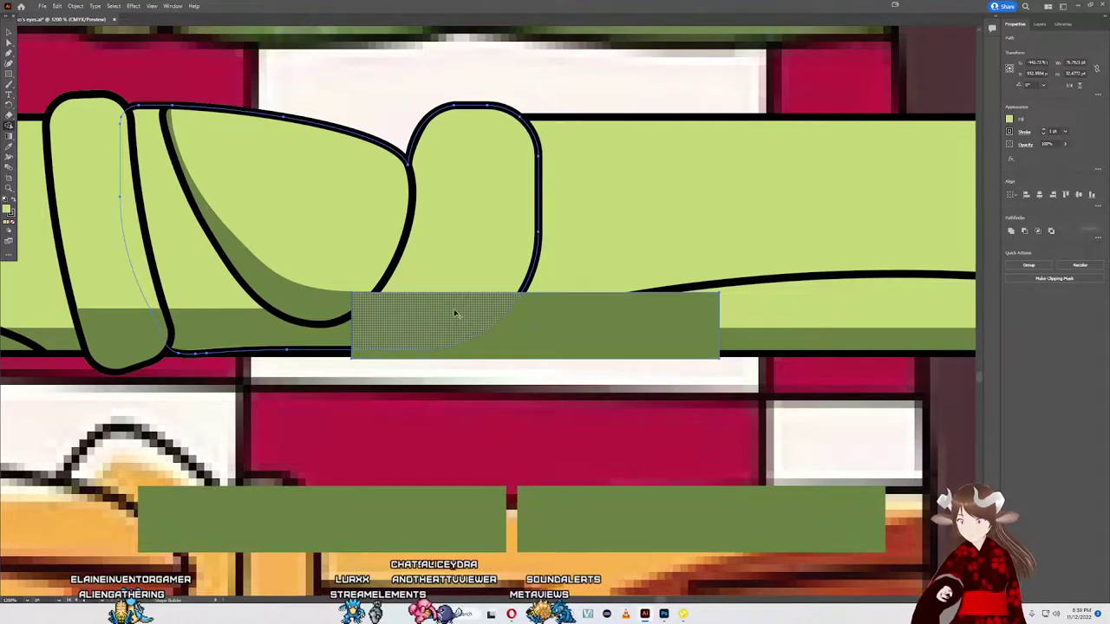
pyautogui.keyDown('alt'); pyautogui.click(579, 346); pyautogui.keyUp('alt')
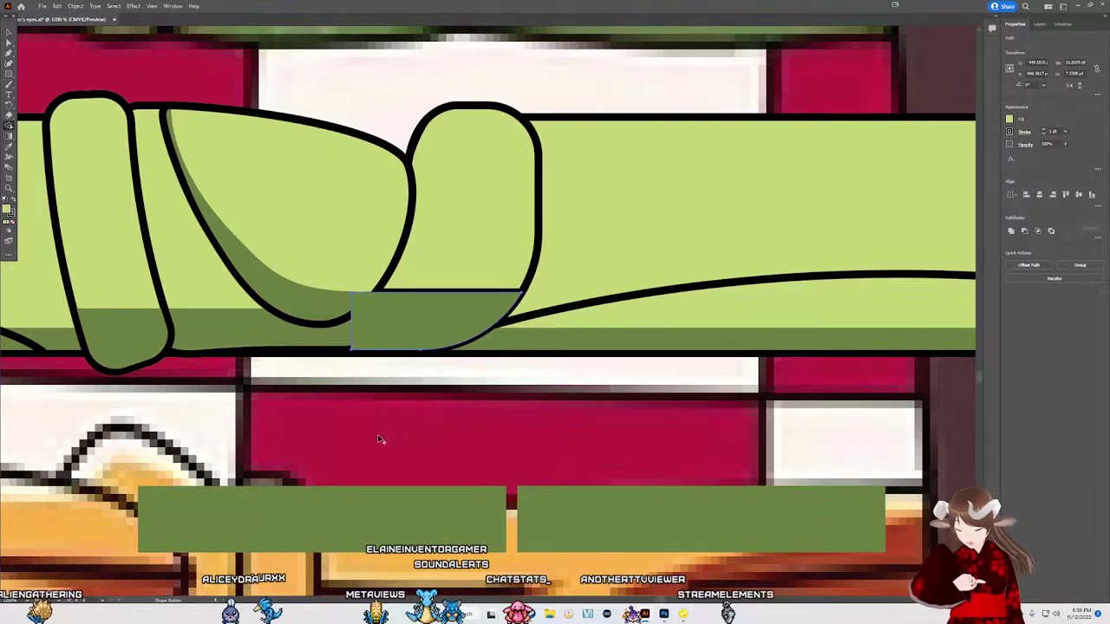
# Step: Shift the trimmed shadow shape left and down into the bottom shadow band
pyautogui.press('i')
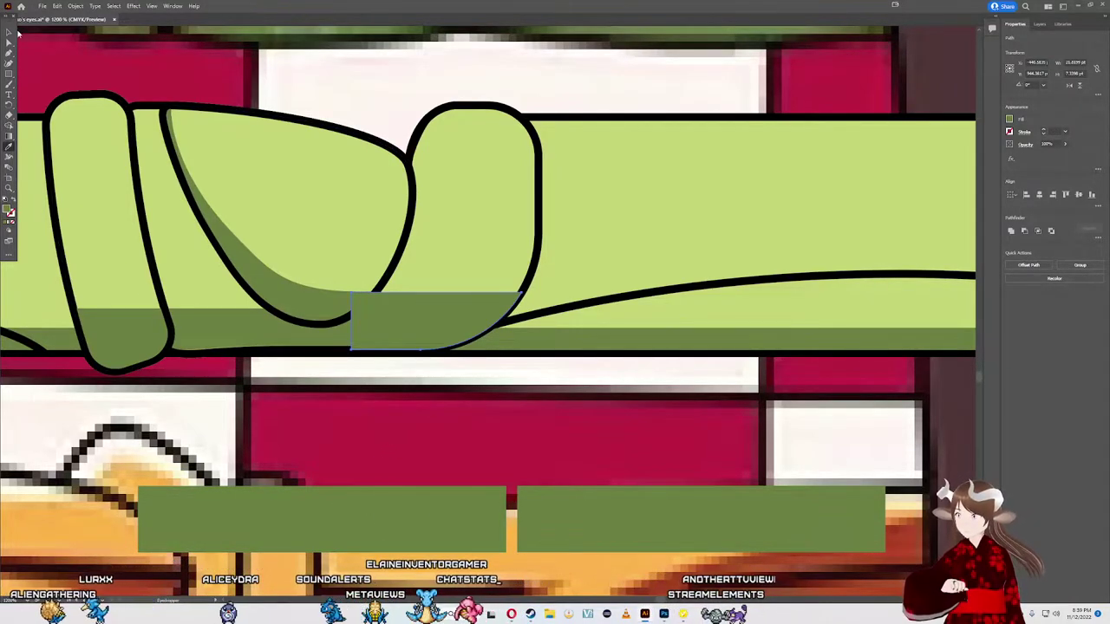
pyautogui.click(11, 31)
pyautogui.moveTo(433, 321); pyautogui.dragTo(422, 318)
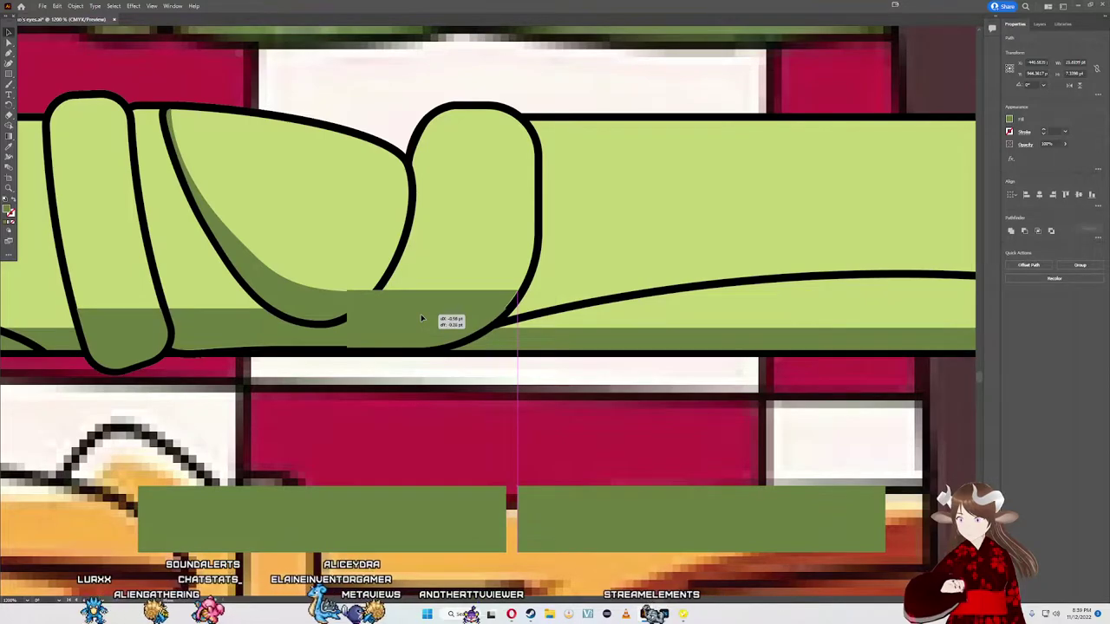
pyautogui.moveTo(420, 318); pyautogui.dragTo(419, 316)
# Step: Compare the shadow block's left and right nudged positions, then shift it slightly right
pyautogui.keyDown('alt'); pyautogui.scroll(5, 421, 315); pyautogui.keyUp('alt')
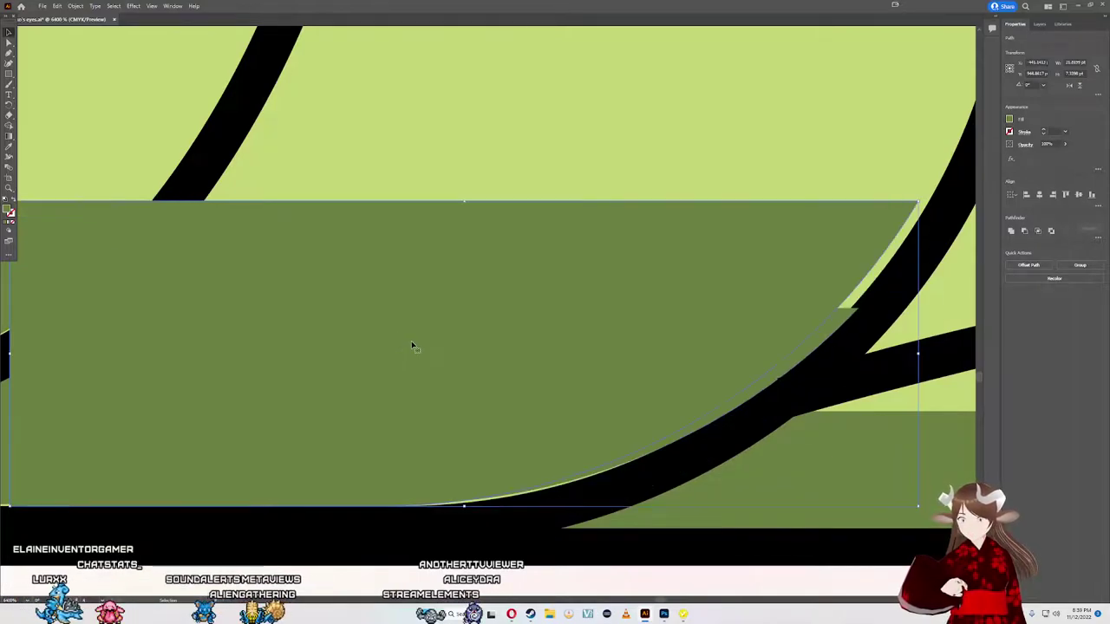
pyautogui.press('Right')
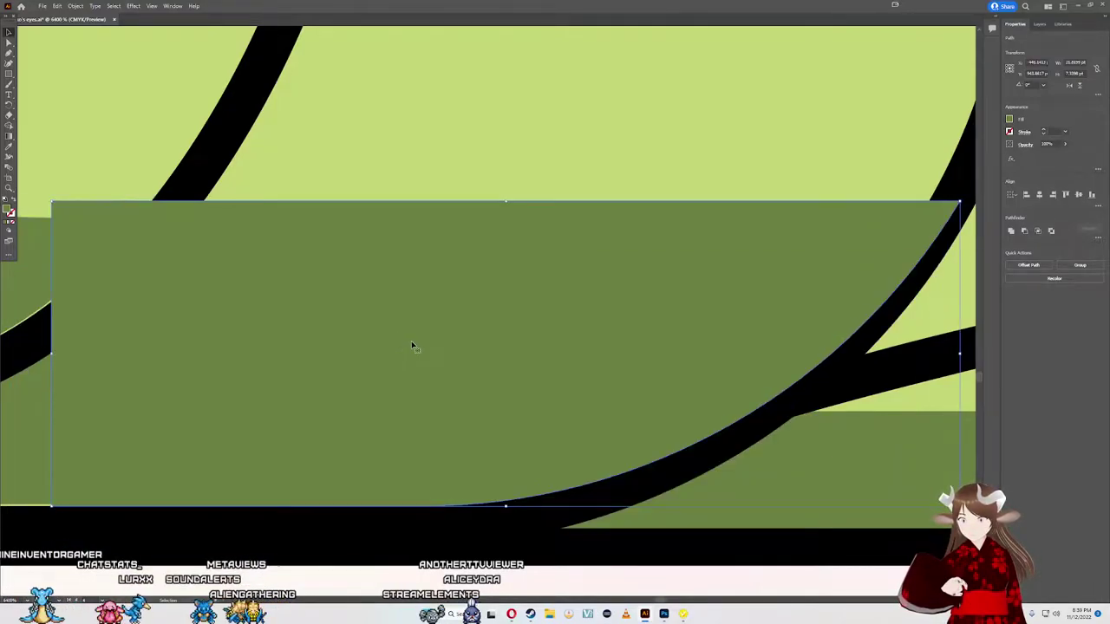
pyautogui.press('Left')
pyautogui.press('Right')
pyautogui.press('Left')
pyautogui.press('Right')
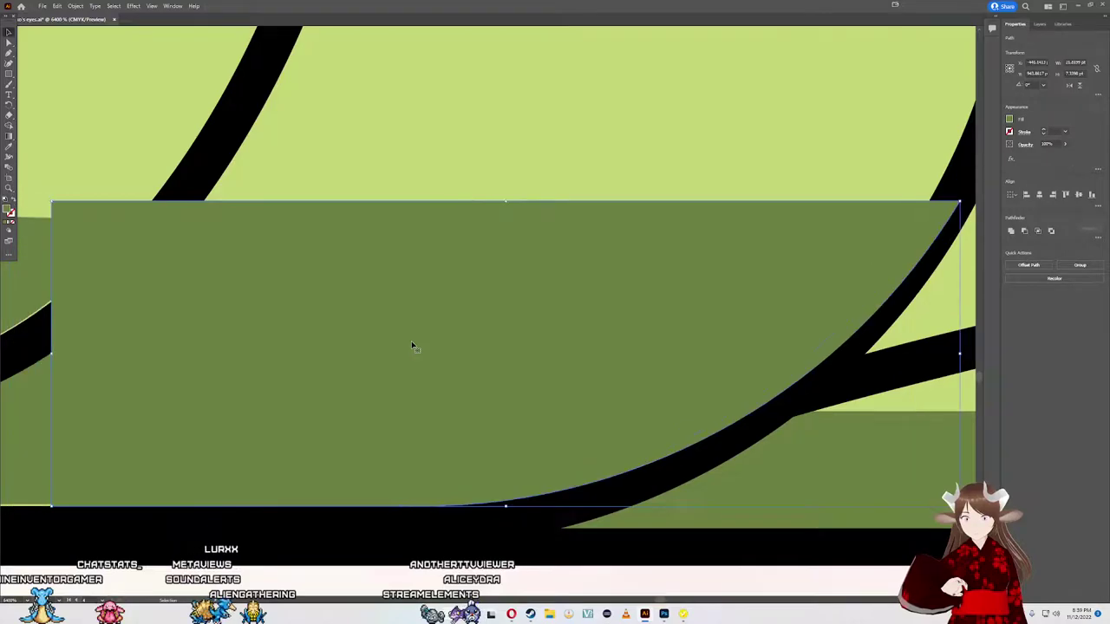
pyautogui.press('Left')
pyautogui.moveTo(518, 391); pyautogui.dragTo(530, 396)
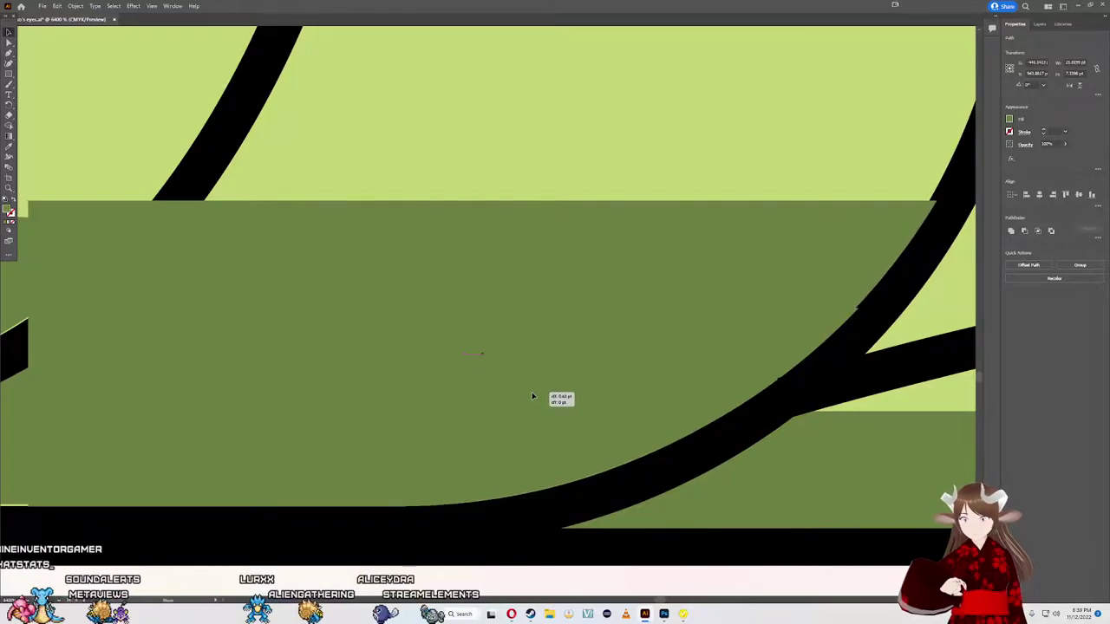
pyautogui.moveTo(528, 396); pyautogui.dragTo(532, 394)
# Step: Settle the shadow block into the gap along the sash's lower edge and zoom back out
pyautogui.scroll(-2, 87, 465)
pyautogui.scroll(-2, 87, 464)
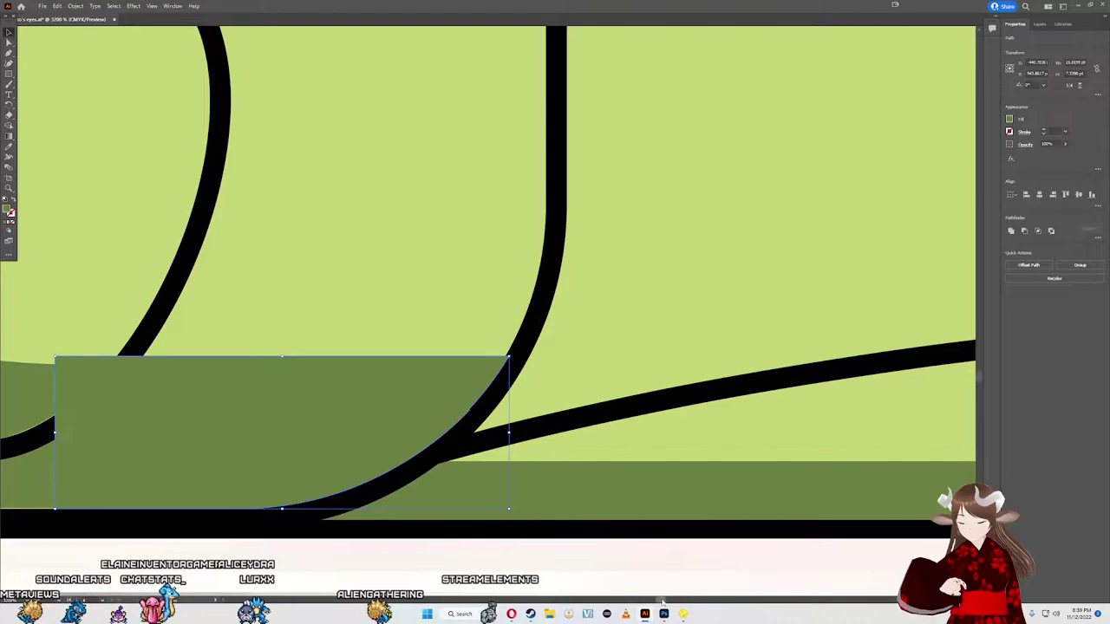
pyautogui.hscroll(-5, 661, 601)
pyautogui.hscroll(-5, 661, 600)
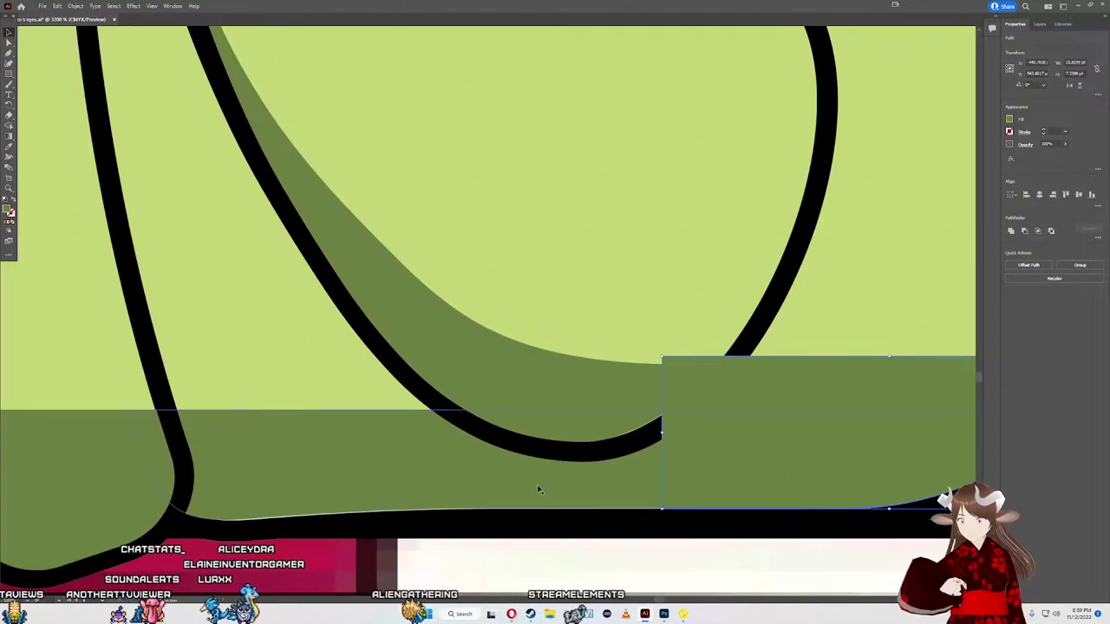
pyautogui.scroll(2, 538, 490)
pyautogui.moveTo(399, 479); pyautogui.dragTo(397, 482)
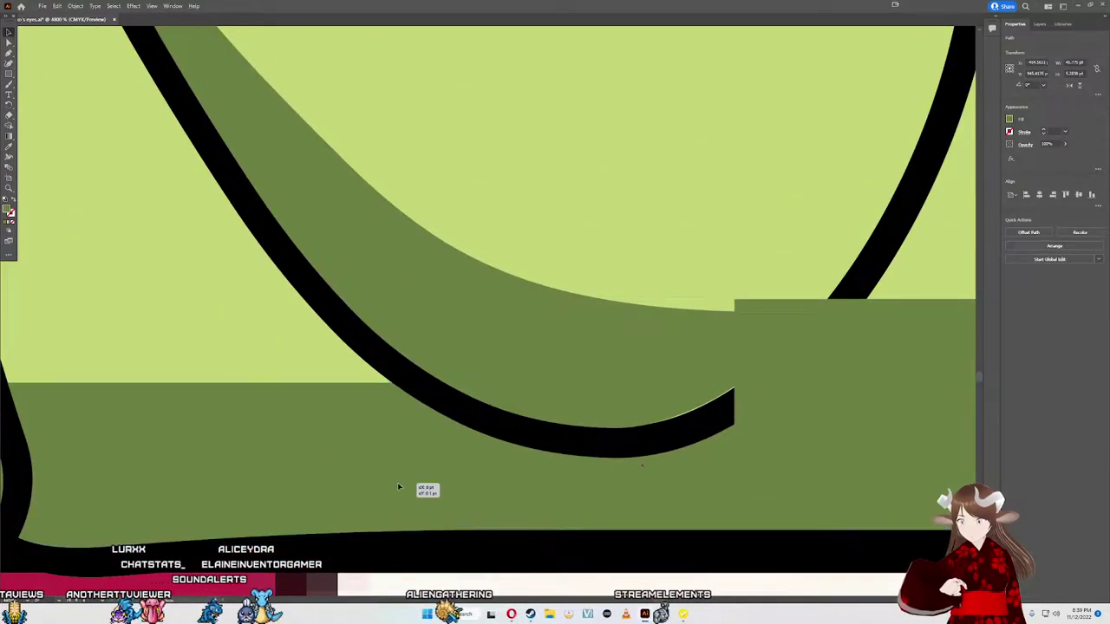
pyautogui.scroll(-2, 416, 477)
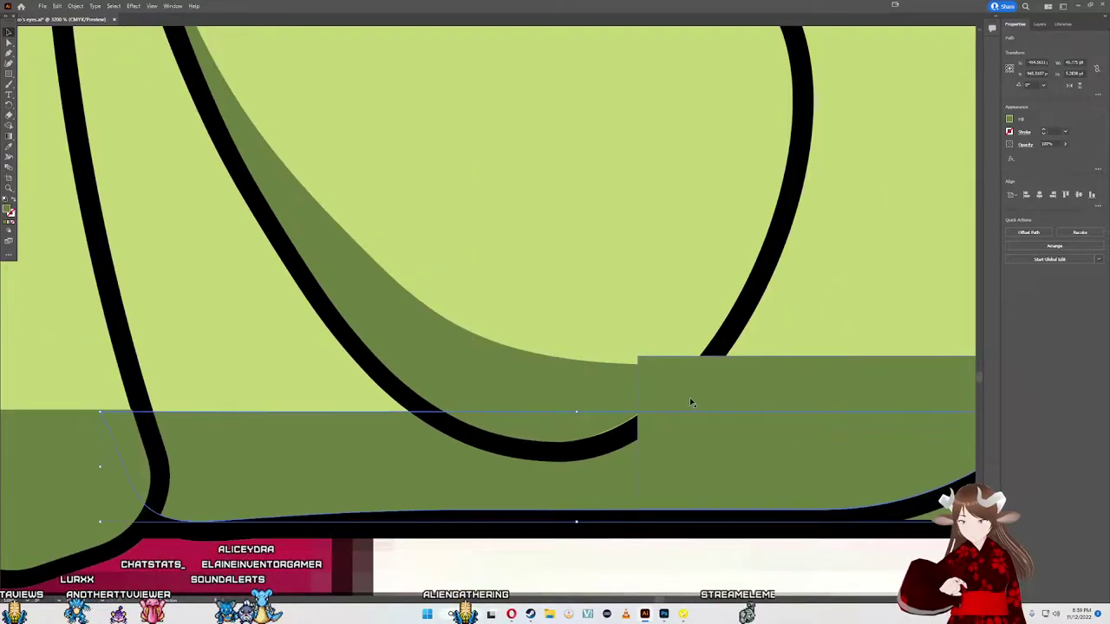
pyautogui.scroll(-1, 691, 401)
pyautogui.scroll(-3, 702, 404)
pyautogui.scroll(1, 754, 379)
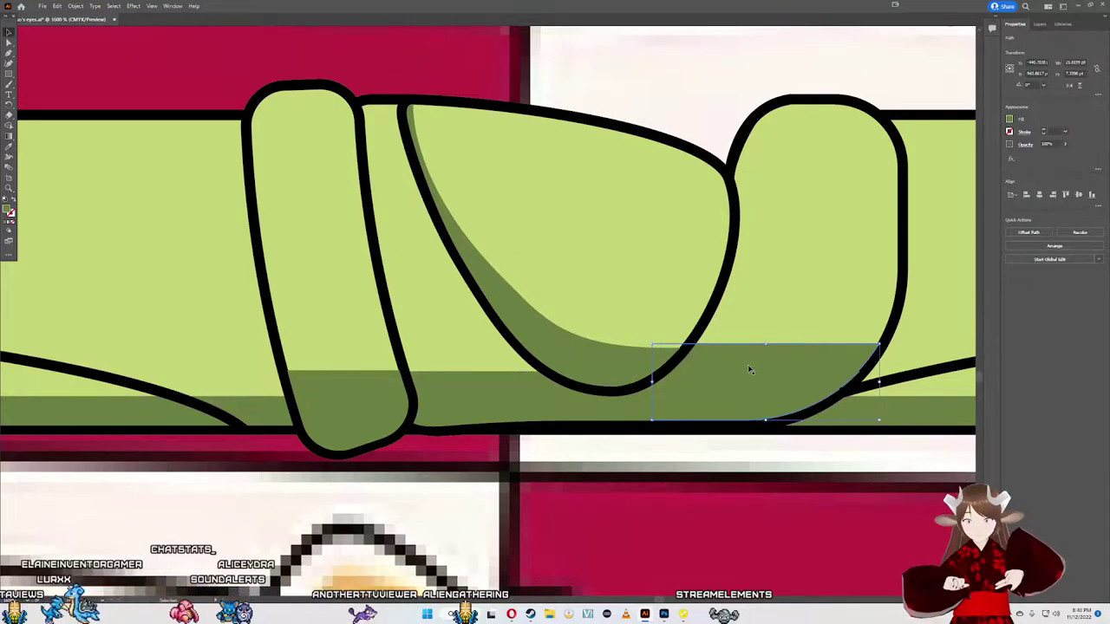
# Step: Lower the right-loop shadow rectangle's top edge to match the adjacent shadow at 3200% zoom
pyautogui.click(785, 425)
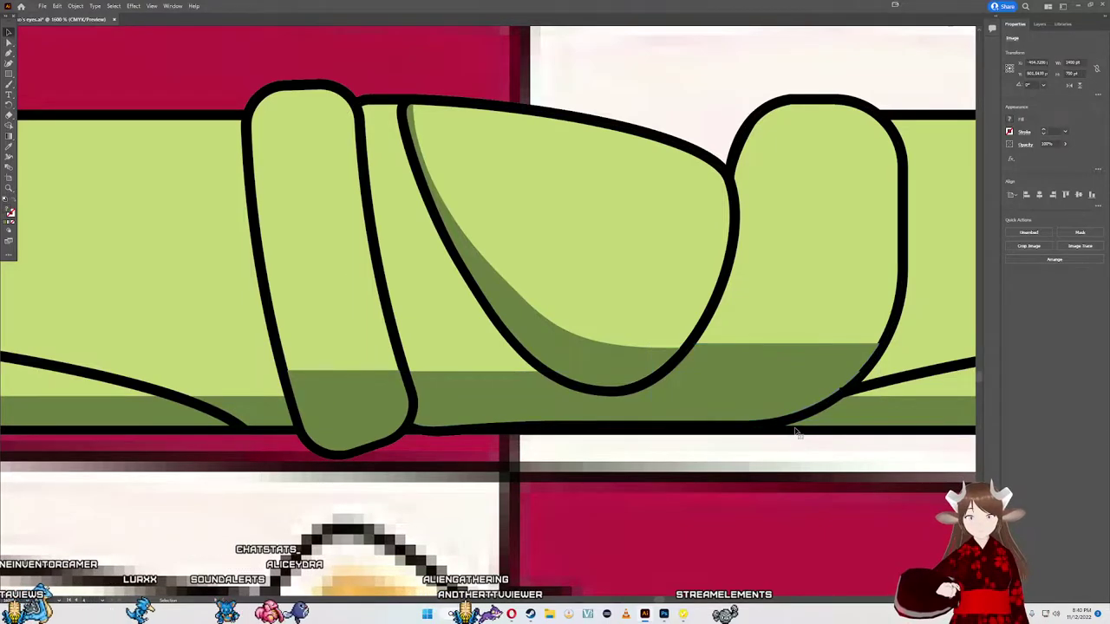
pyautogui.click(771, 355)
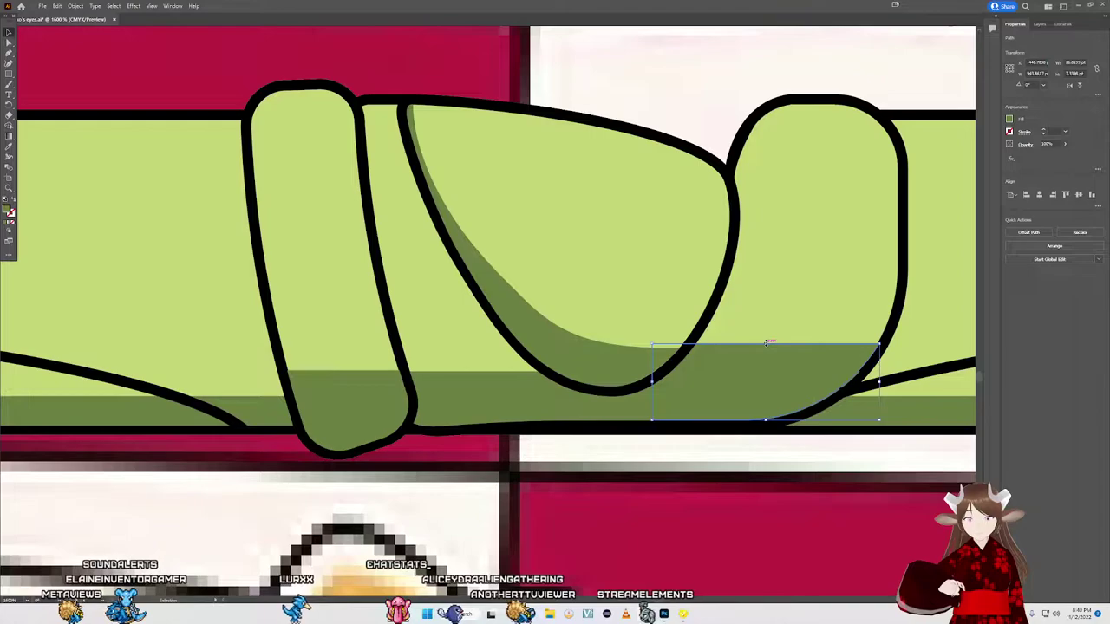
pyautogui.moveTo(766, 344); pyautogui.dragTo(762, 351)
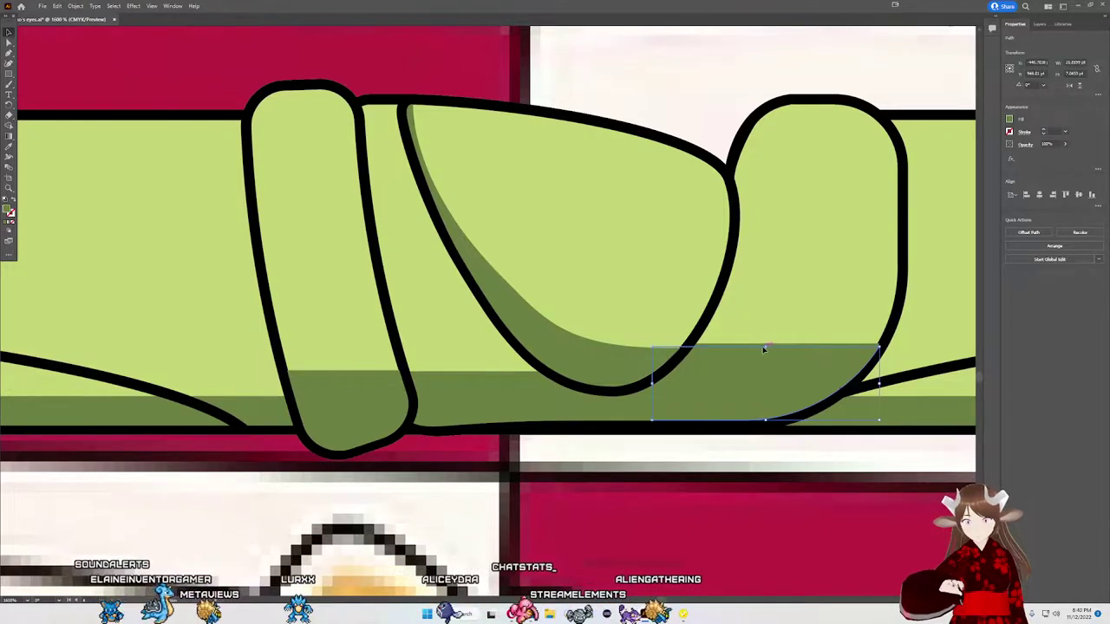
pyautogui.scroll(2, 762, 350)
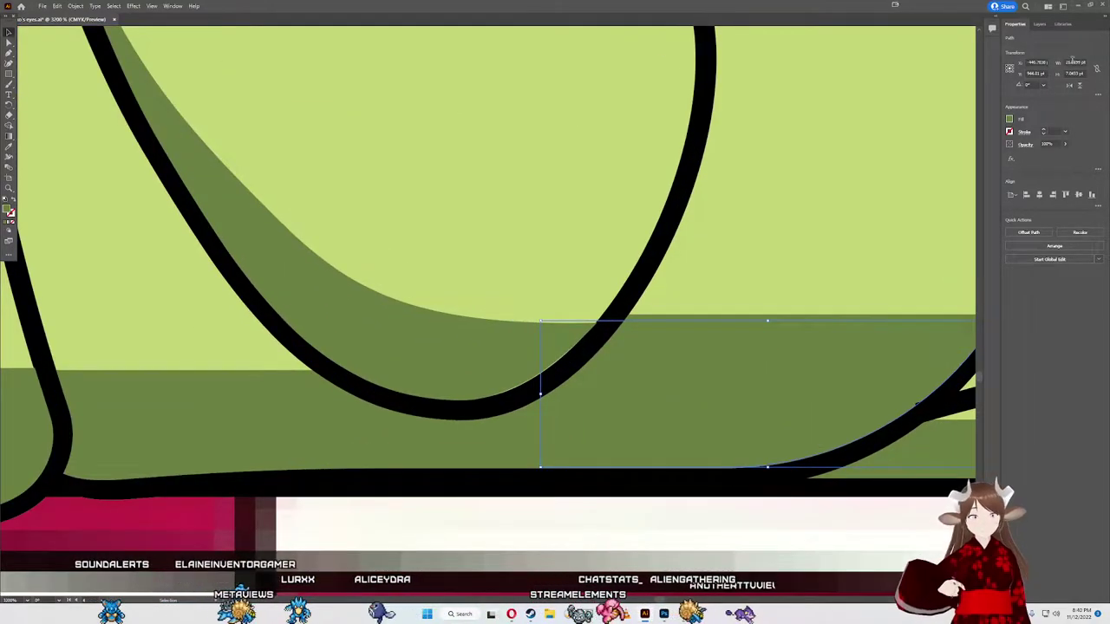
pyautogui.moveTo(767, 322); pyautogui.dragTo(767, 325)
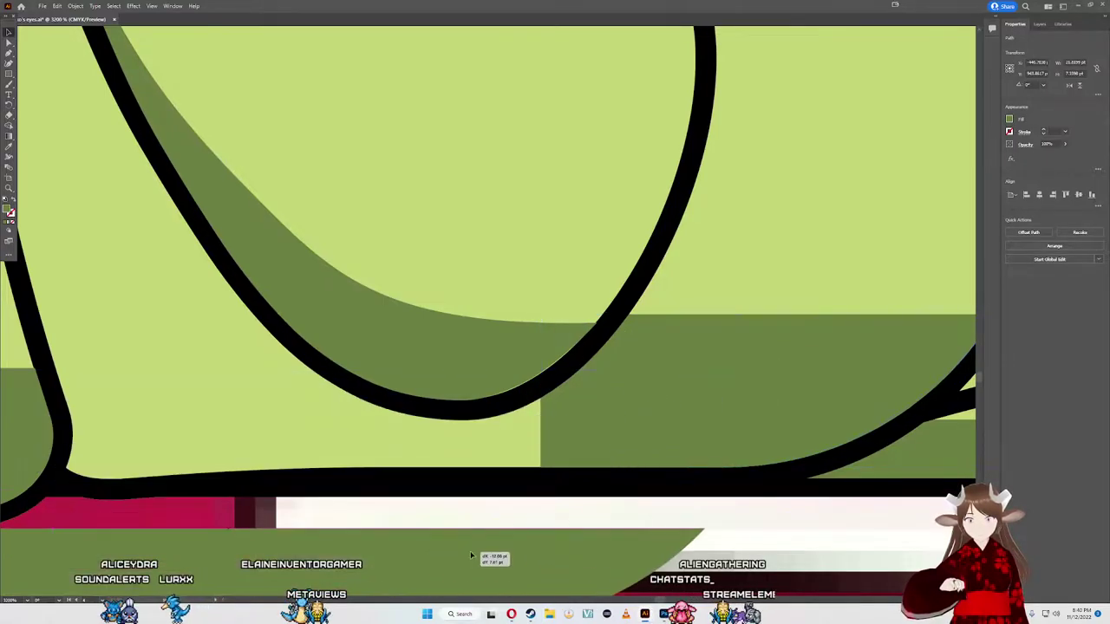
pyautogui.moveTo(493, 559); pyautogui.dragTo(668, 465)
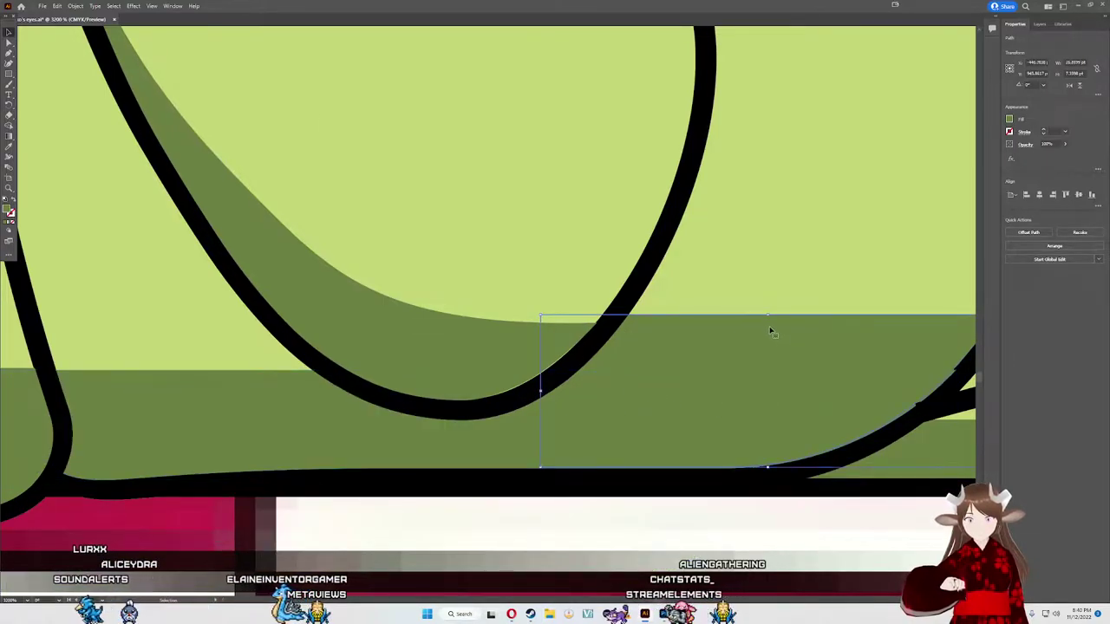
pyautogui.moveTo(767, 323); pyautogui.dragTo(763, 324)
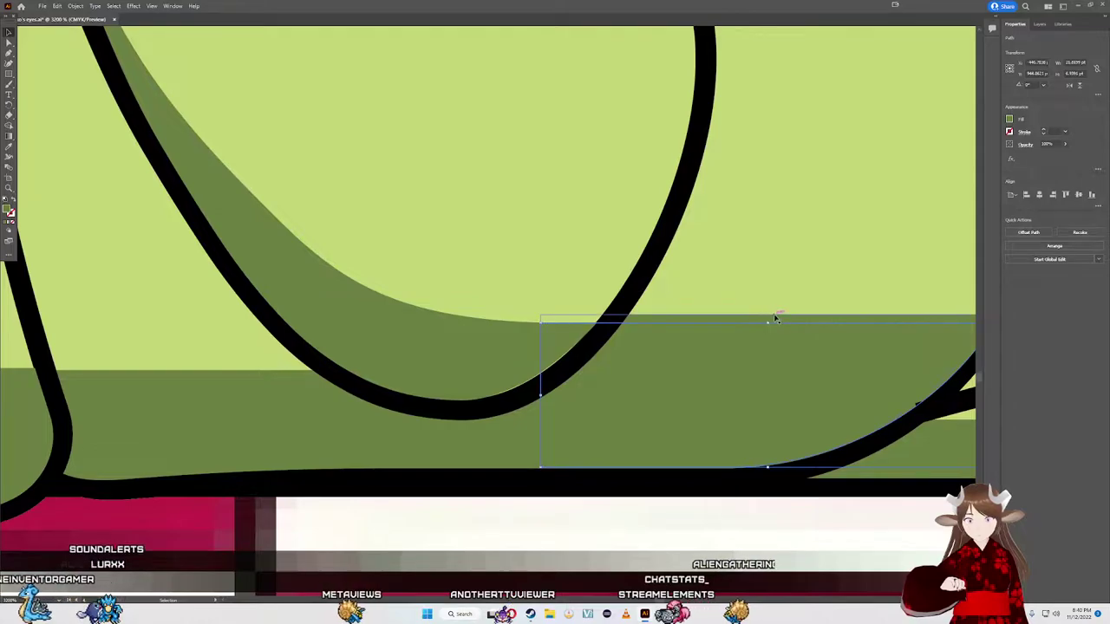
pyautogui.moveTo(755, 369)
pyautogui.mouseDown()
pyautogui.moveTo(651, 496)
pyautogui.moveTo(511, 442)
pyautogui.mouseUp()
# Step: Move the small shadow piece right and lower the rectangle's top edge into alignment
pyautogui.scroll(-5, 652, 442)
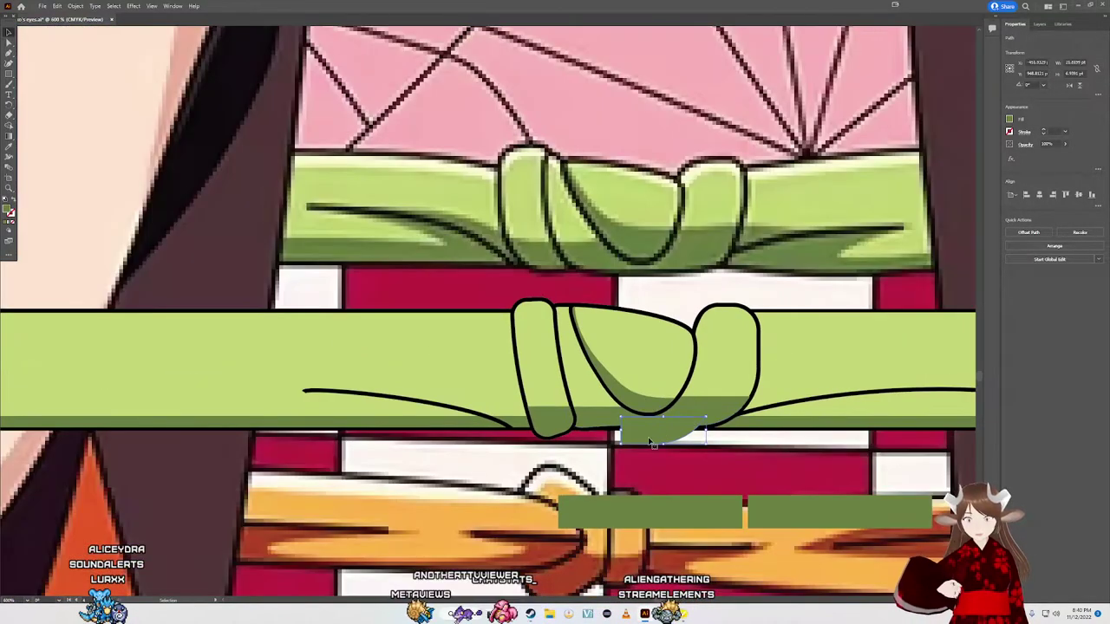
pyautogui.moveTo(652, 443)
pyautogui.mouseDown()
pyautogui.moveTo(712, 430)
pyautogui.moveTo(718, 455)
pyautogui.mouseUp()
pyautogui.scroll(5, 718, 455)
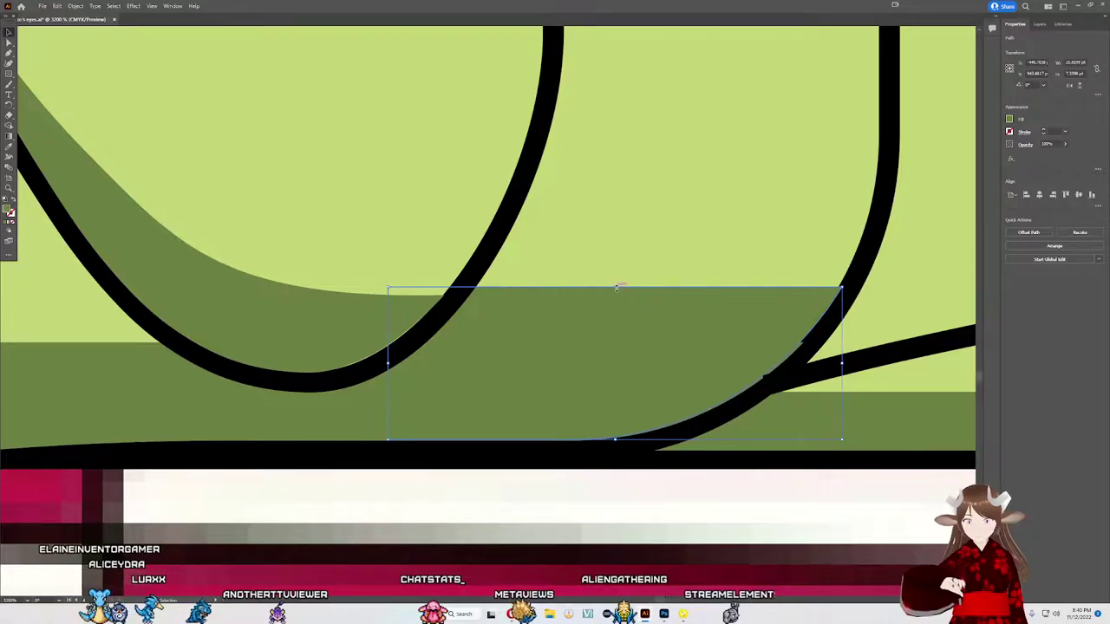
pyautogui.moveTo(616, 287); pyautogui.dragTo(614, 297)
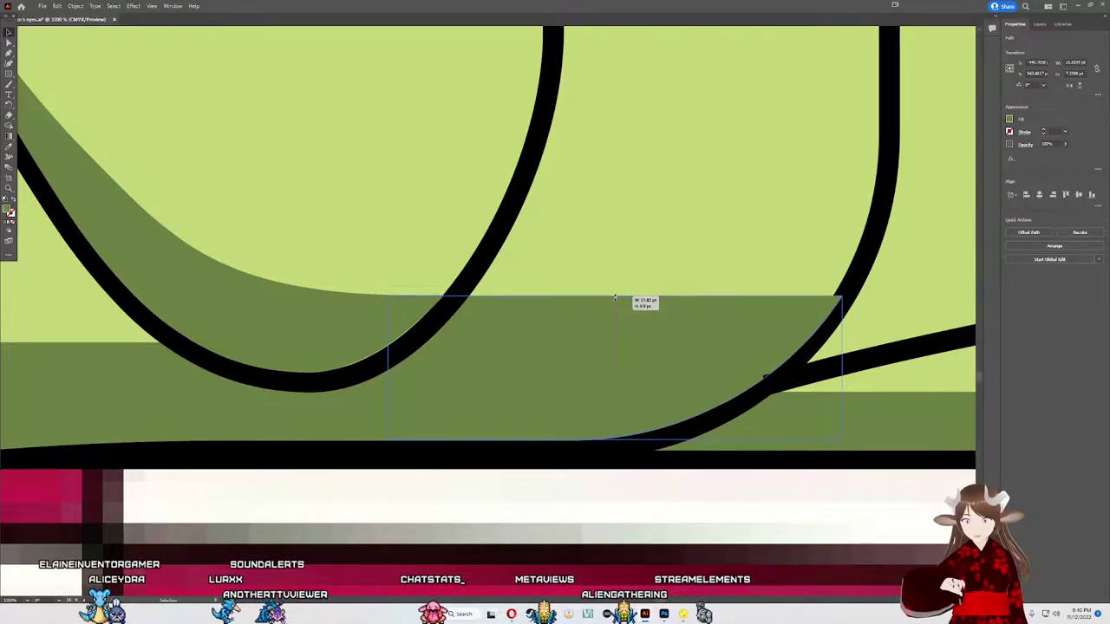
pyautogui.moveTo(619, 298); pyautogui.dragTo(619, 298)
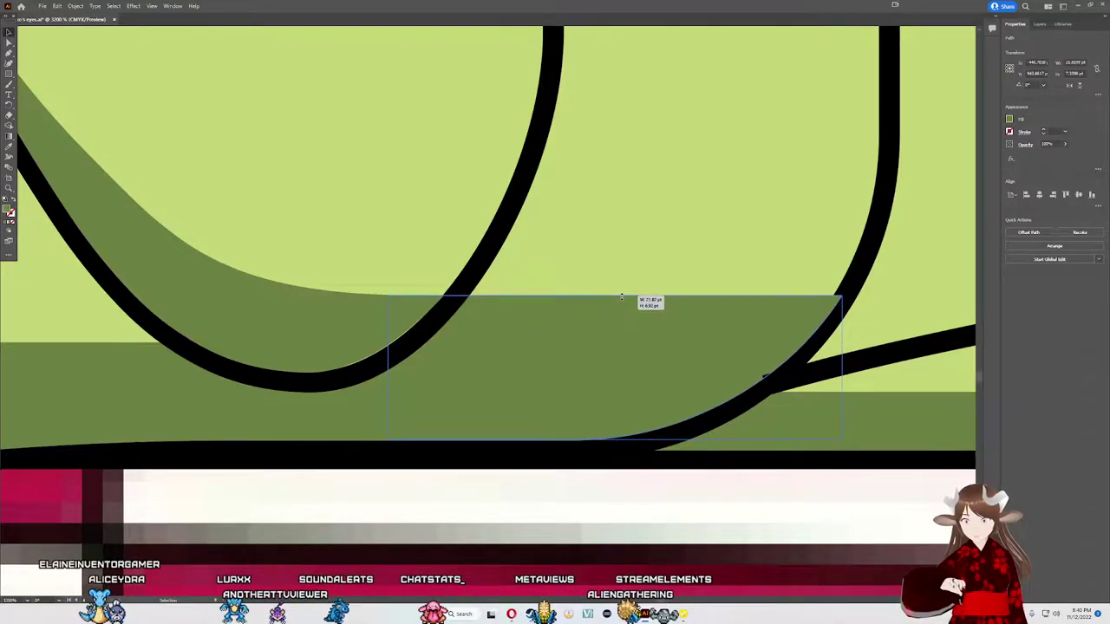
# Step: Shift the curved middle-loop shadow into line with the rectangle, nudging it slightly left
pyautogui.click(387, 342)
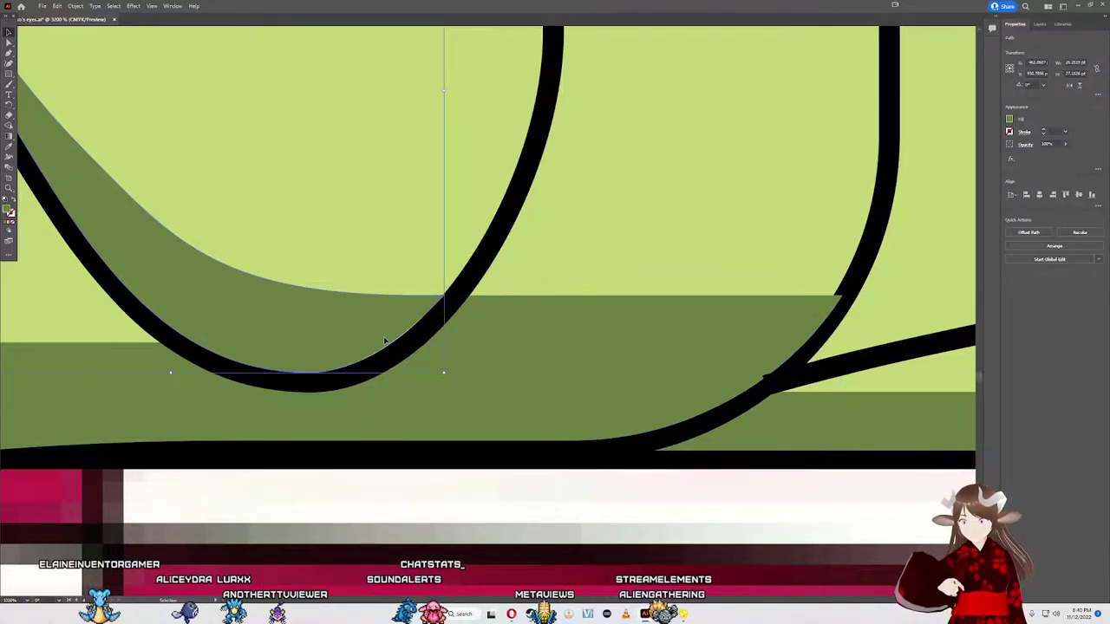
pyautogui.moveTo(385, 341); pyautogui.dragTo(444, 344)
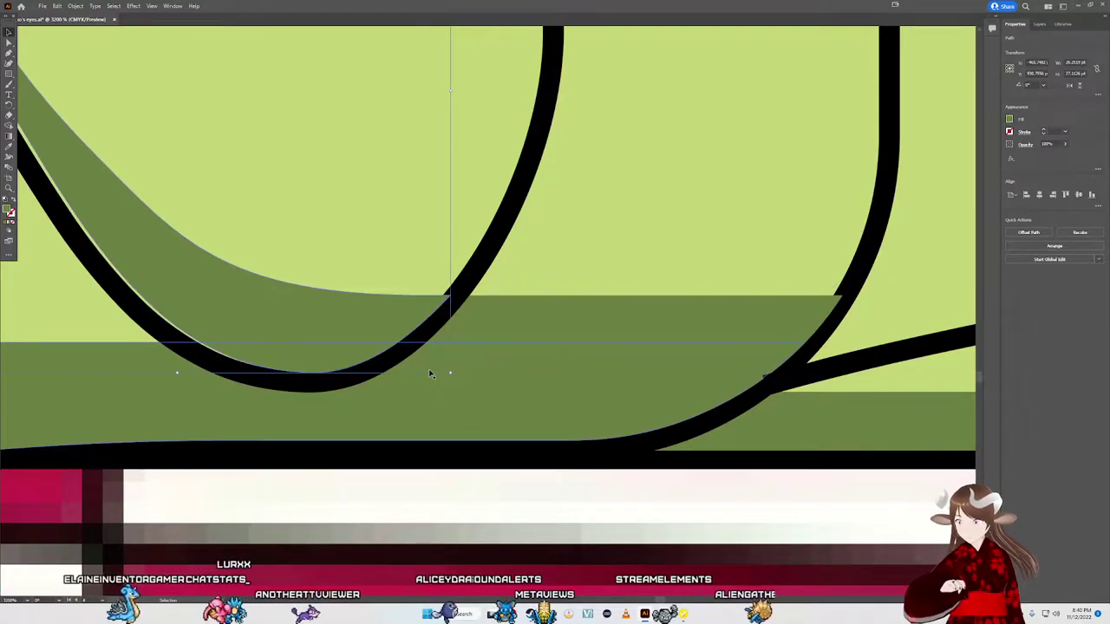
pyautogui.keyDown('alt'); pyautogui.scroll(1, 247, 317); pyautogui.keyUp('alt')
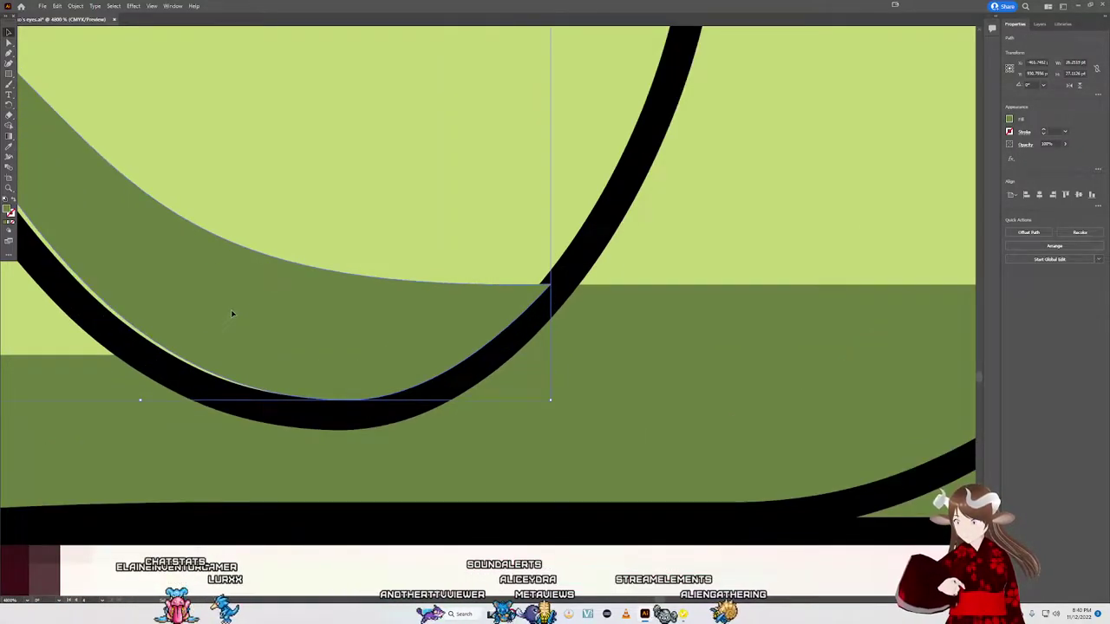
pyautogui.moveTo(232, 313); pyautogui.dragTo(225, 310)
# Step: Reshape the loop's left edge curve and move the thin strip's top anchor under the outline
pyautogui.keyDown('alt'); pyautogui.scroll(-4, 225, 310); pyautogui.keyUp('alt')
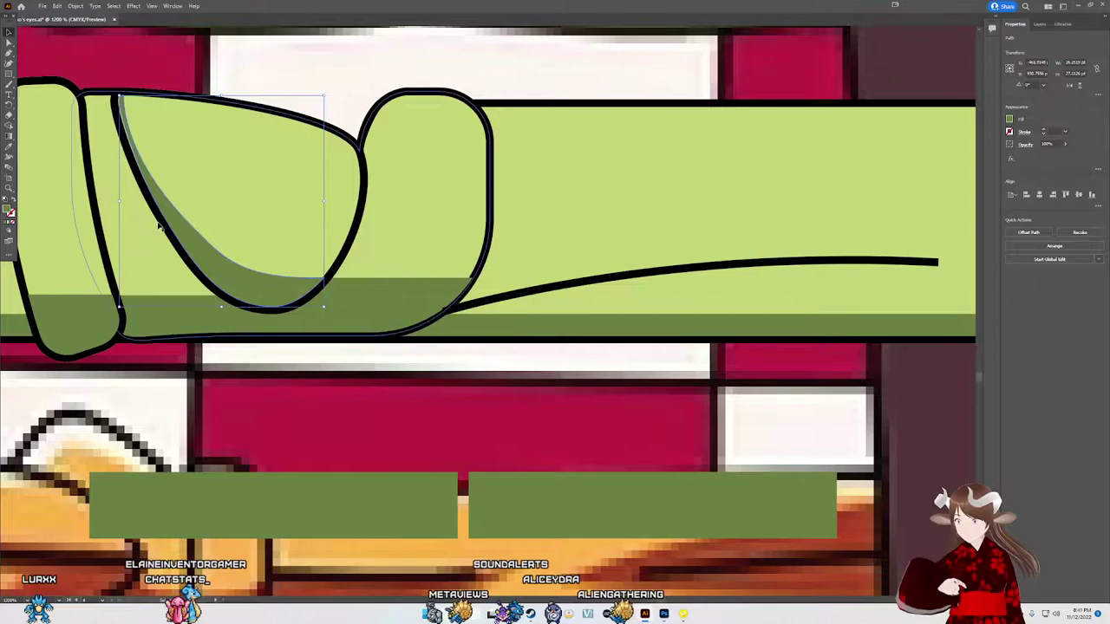
pyautogui.keyDown('alt'); pyautogui.scroll(3, 84, 101); pyautogui.keyUp('alt')
pyautogui.keyDown('alt'); pyautogui.scroll(2, 158, 98); pyautogui.keyUp('alt')
pyautogui.keyDown('alt'); pyautogui.scroll(1, 159, 97); pyautogui.keyUp('alt')
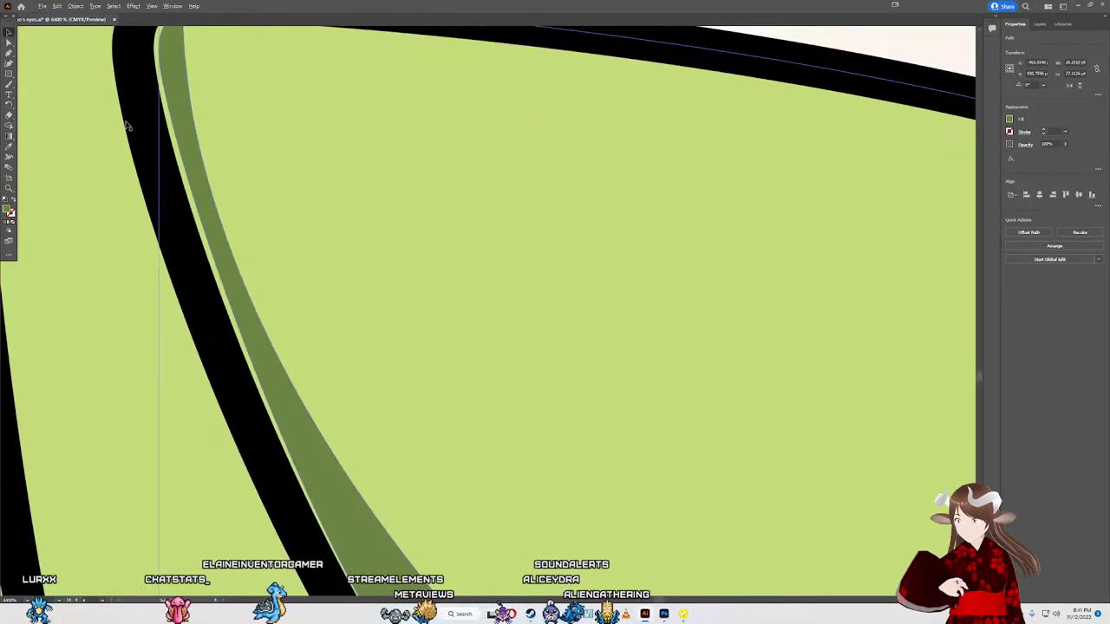
pyautogui.scroll(3, 159, 98)
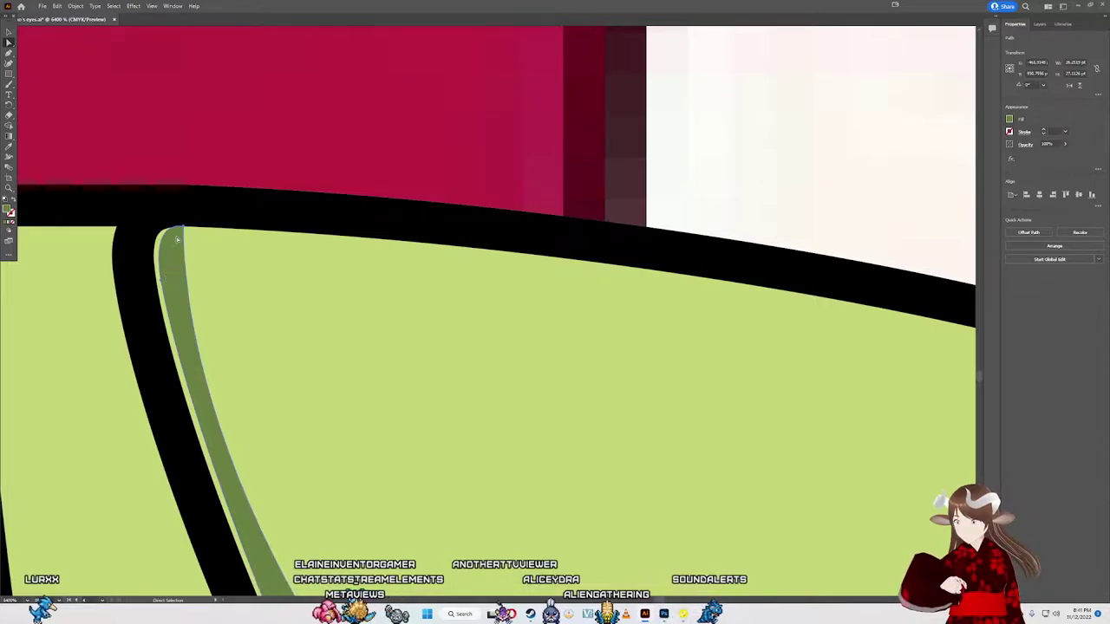
pyautogui.moveTo(163, 284); pyautogui.dragTo(152, 285)
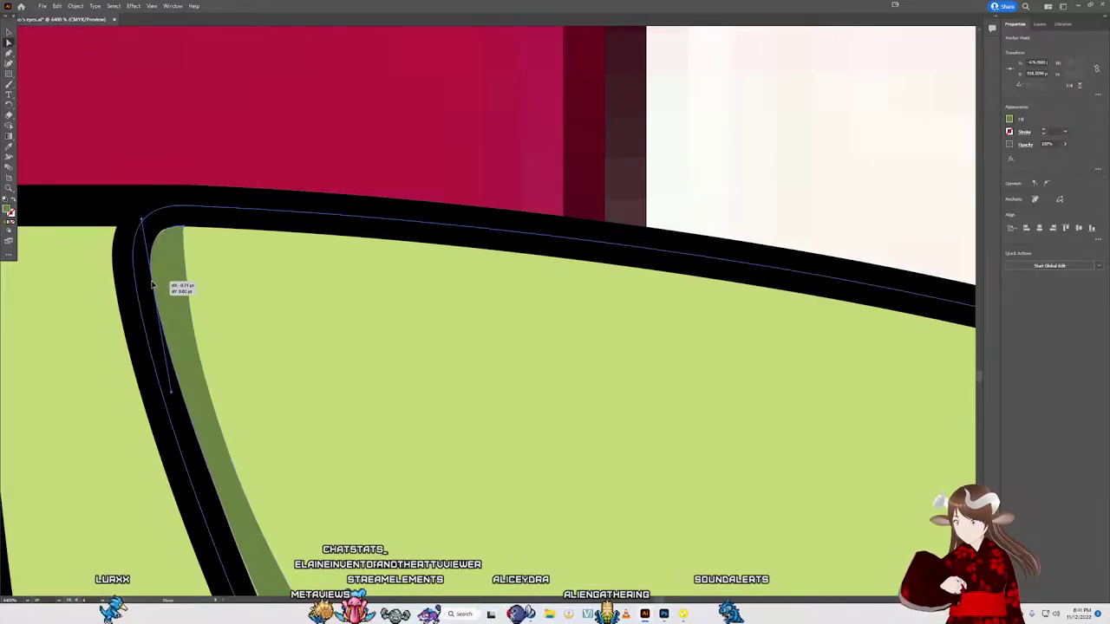
pyautogui.moveTo(151, 285); pyautogui.dragTo(153, 284)
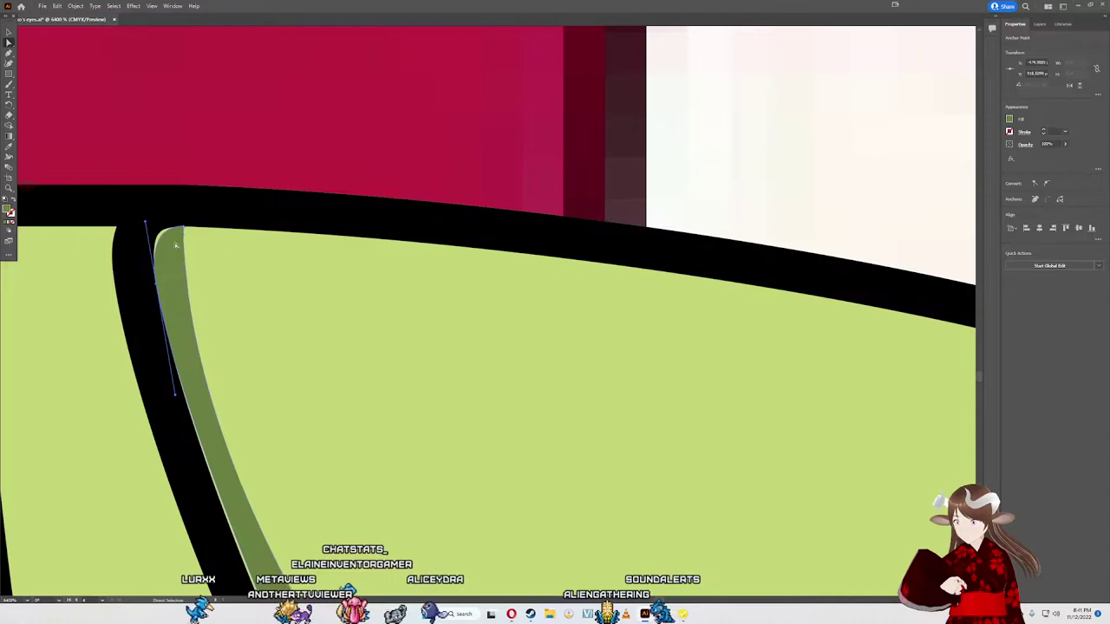
pyautogui.click(183, 227)
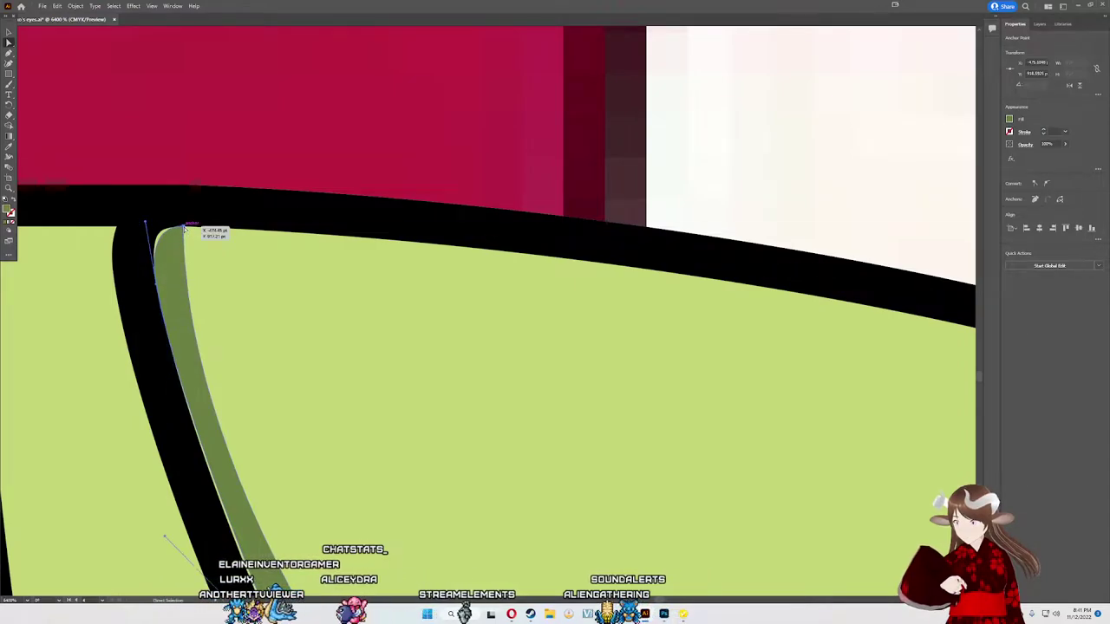
pyautogui.moveTo(183, 227); pyautogui.dragTo(173, 228)
# Step: Pull the crescent shadow's top corner down-left so it tucks under the black outline
pyautogui.scroll(-2, 173, 229)
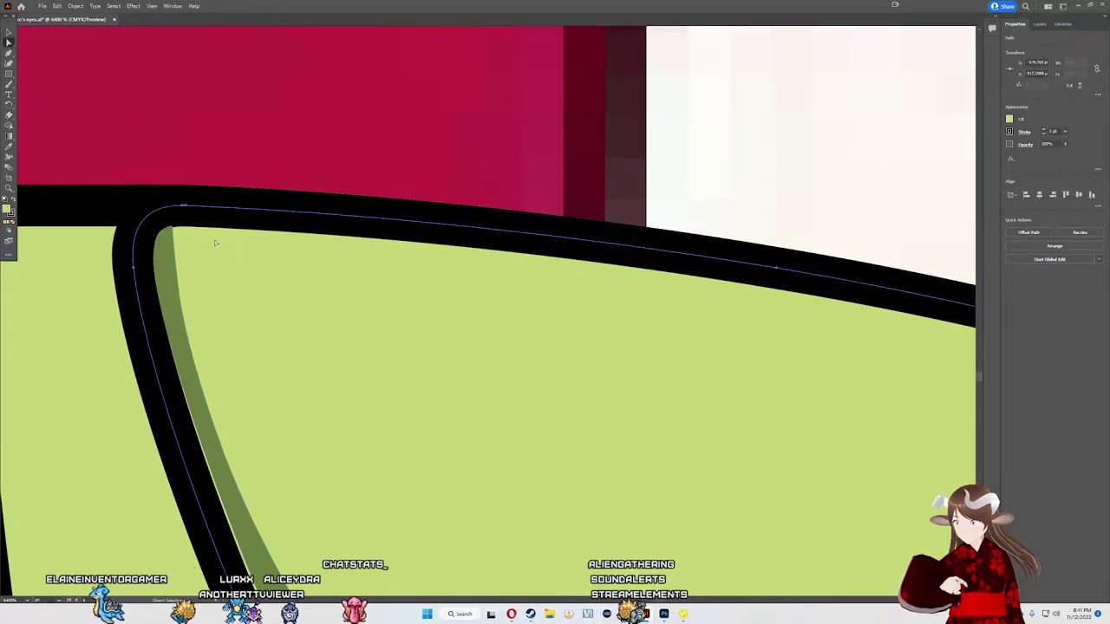
pyautogui.scroll(3, 169, 122)
pyautogui.scroll(3, 169, 122)
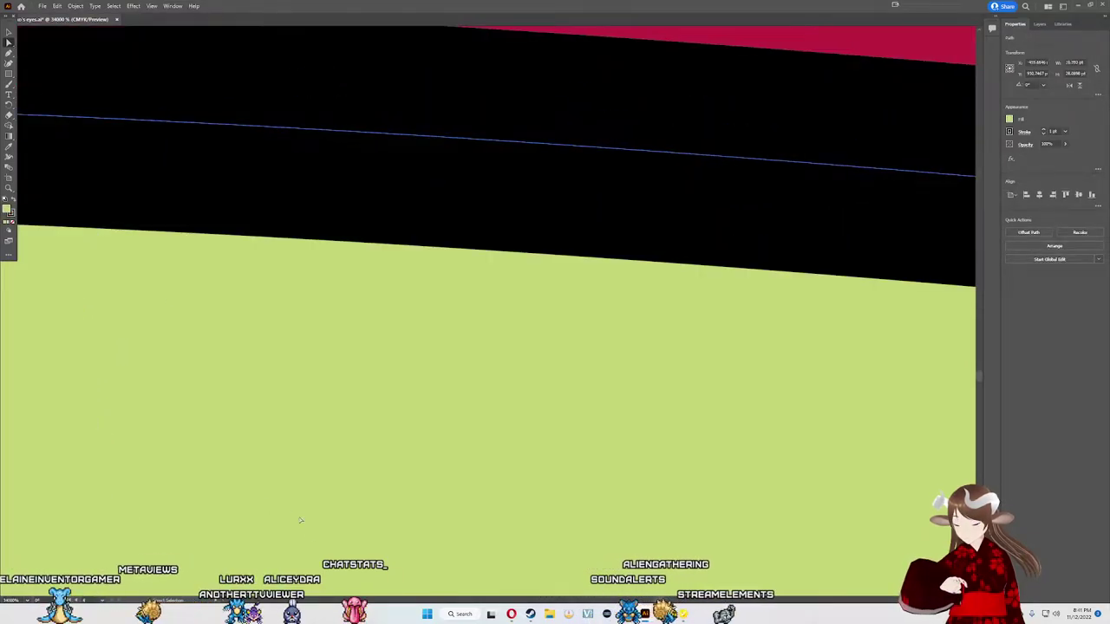
pyautogui.hscroll(-3, 494, 312)
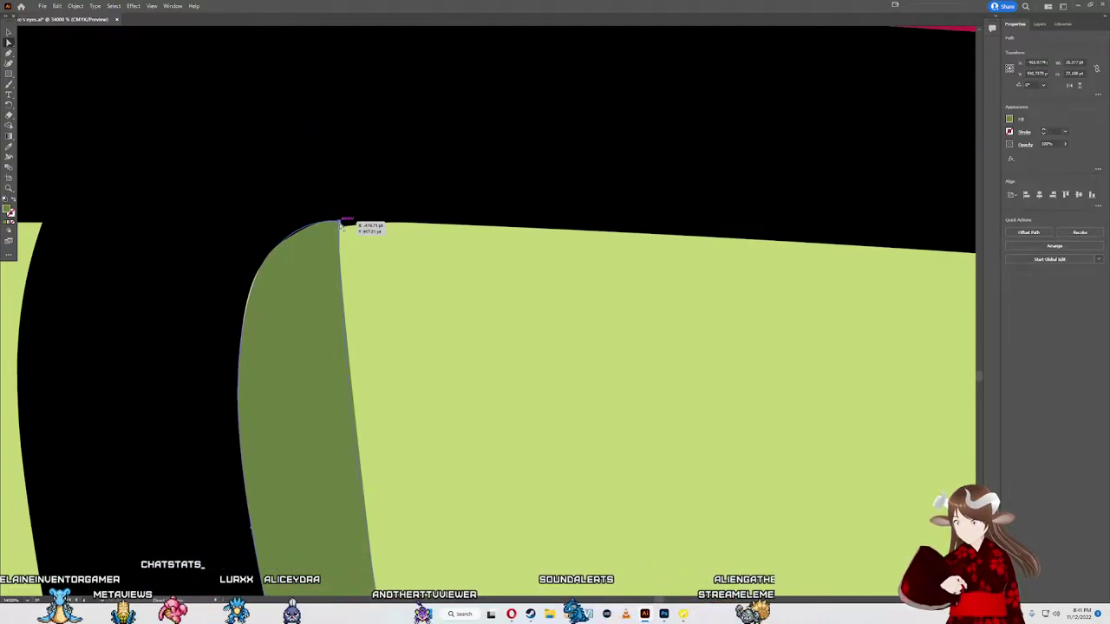
pyautogui.moveTo(341, 224); pyautogui.dragTo(333, 234)
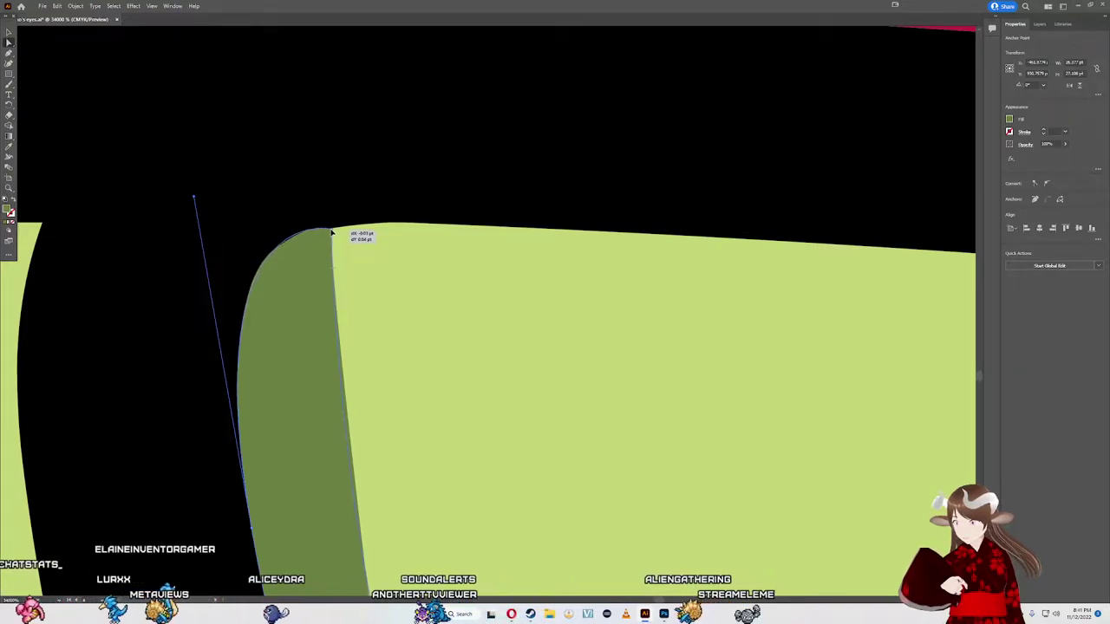
pyautogui.moveTo(333, 234); pyautogui.dragTo(322, 235)
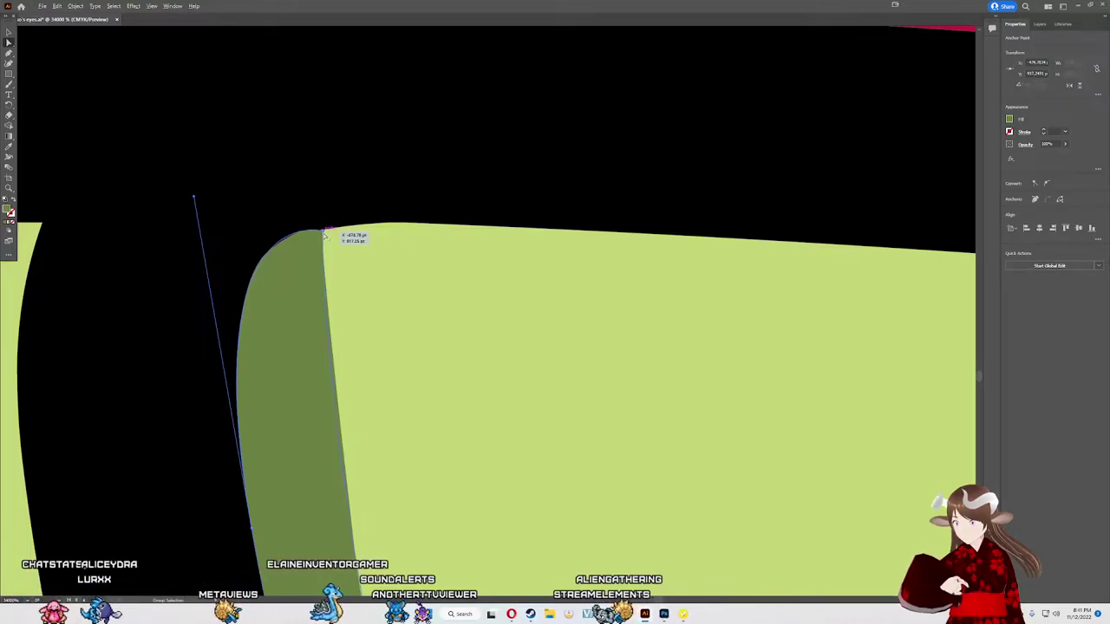
pyautogui.scroll(-5, 421, 384)
pyautogui.scroll(-3, 520, 407)
pyautogui.scroll(-3, 584, 428)
pyautogui.scroll(-2, 584, 427)
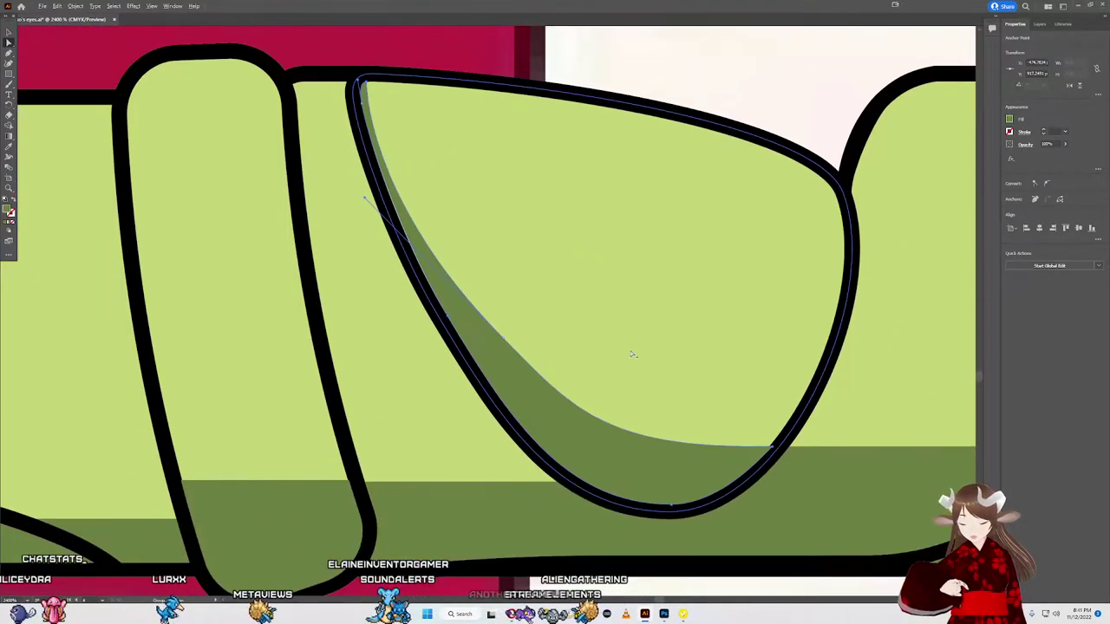
pyautogui.scroll(-2, 584, 427)
# Step: Move a shadow anchor left and pull the rectangle's right edge under the outline
pyautogui.scroll(-2, 727, 445)
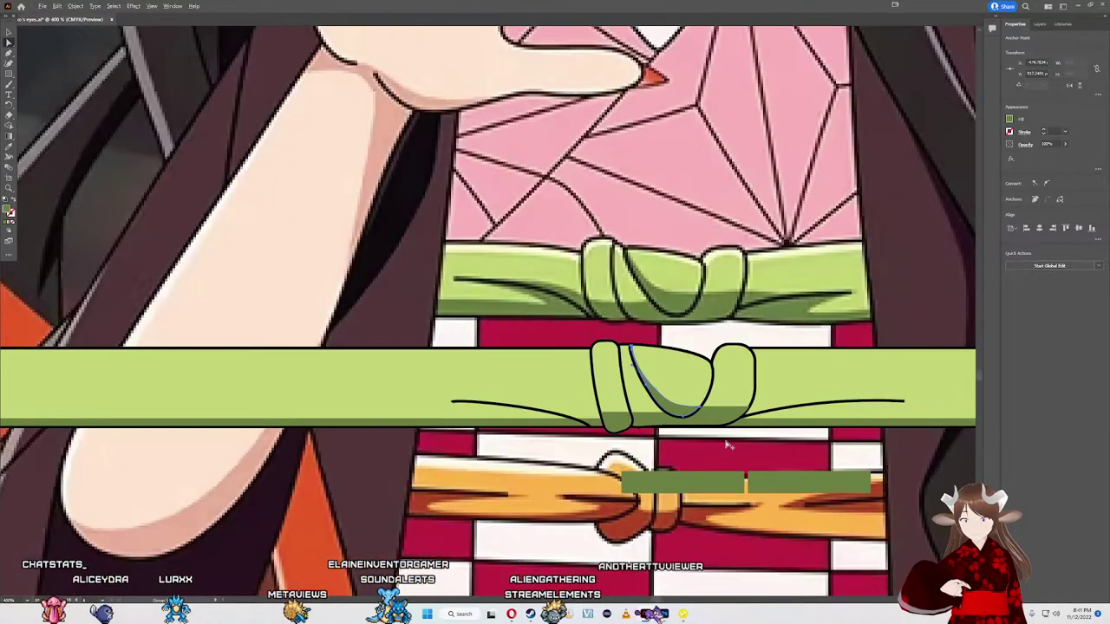
pyautogui.scroll(-1, 726, 445)
pyautogui.scroll(4, 710, 436)
pyautogui.scroll(2, 777, 274)
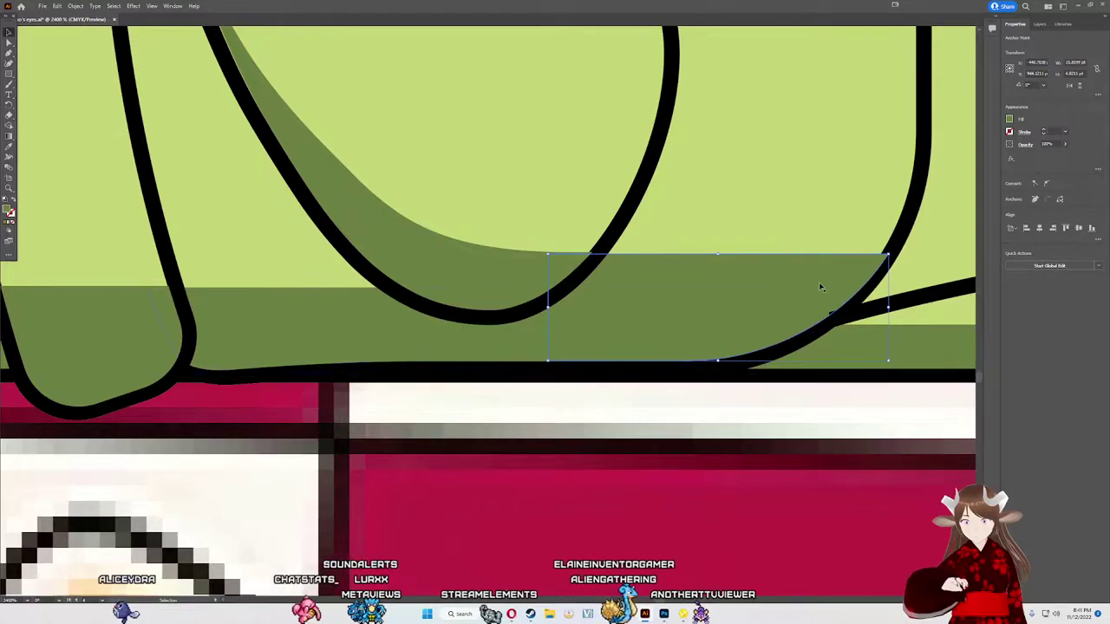
pyautogui.moveTo(816, 285); pyautogui.dragTo(784, 315)
pyautogui.scroll(4, 819, 290)
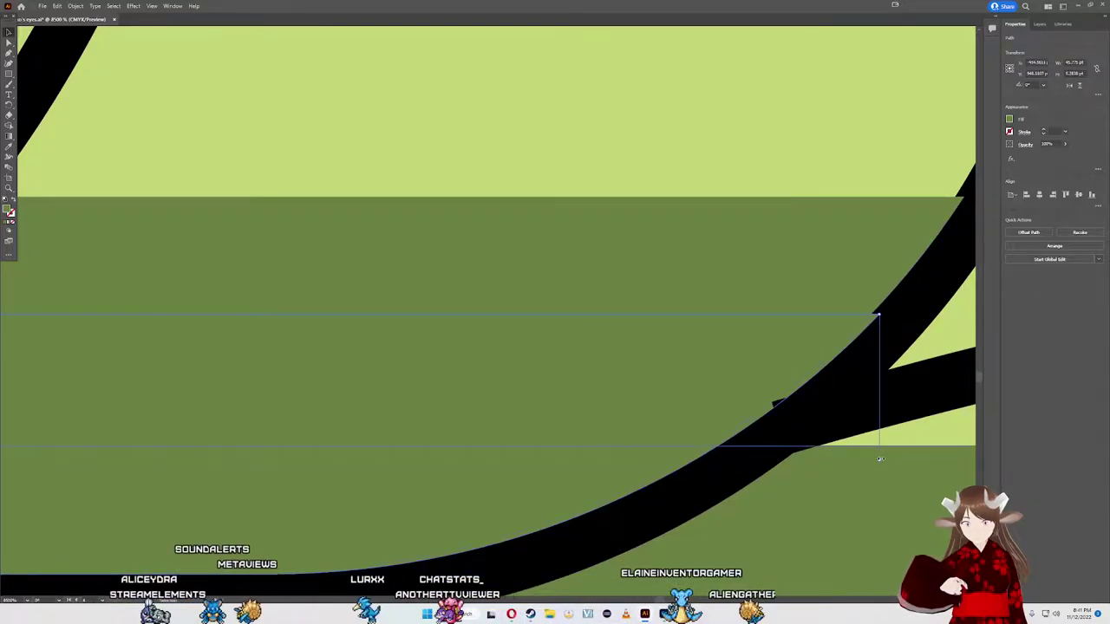
pyautogui.moveTo(880, 458); pyautogui.dragTo(873, 456)
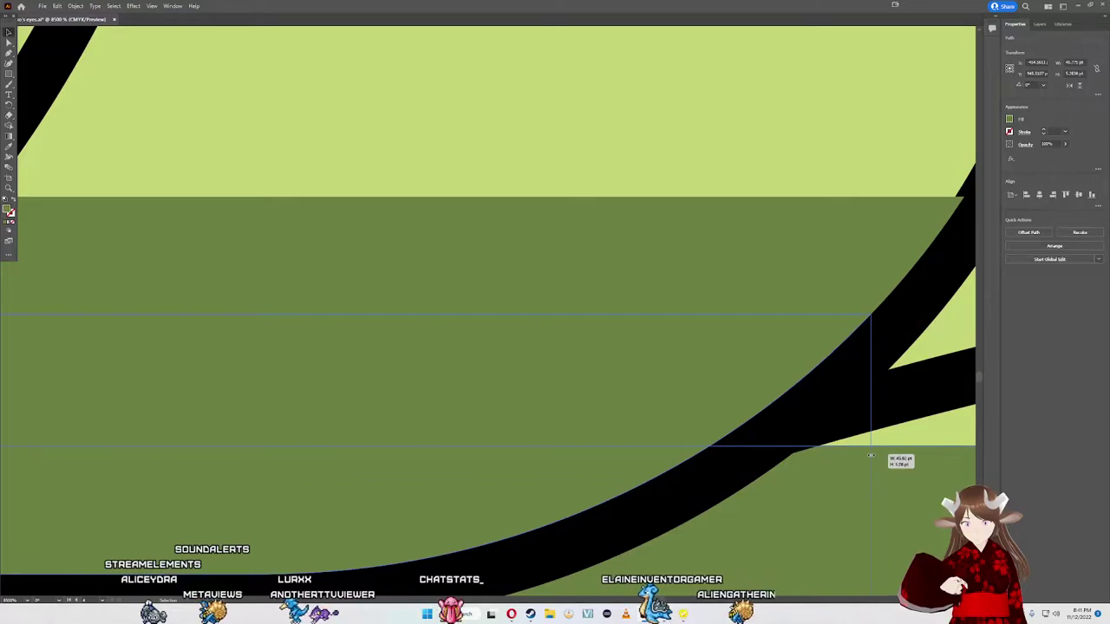
pyautogui.scroll(-3, 792, 235)
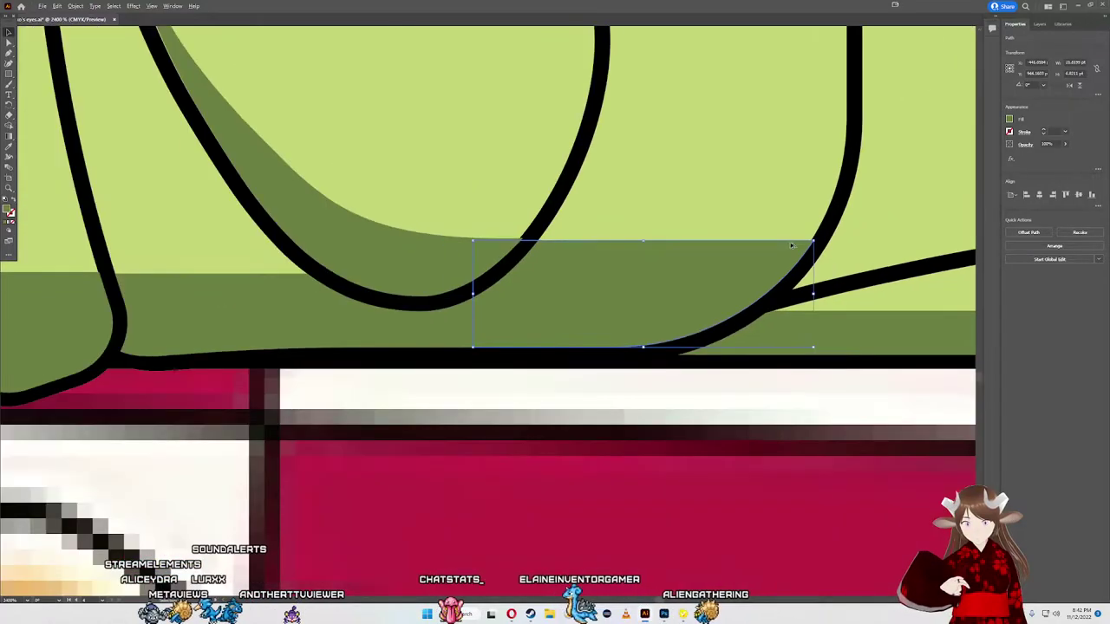
pyautogui.scroll(-3, 768, 359)
pyautogui.click(759, 383)
# Step: Narrow the dark green strip under the knot so its right side ends beneath the outline
pyautogui.scroll(-2, 758, 382)
pyautogui.scroll(-2, 757, 377)
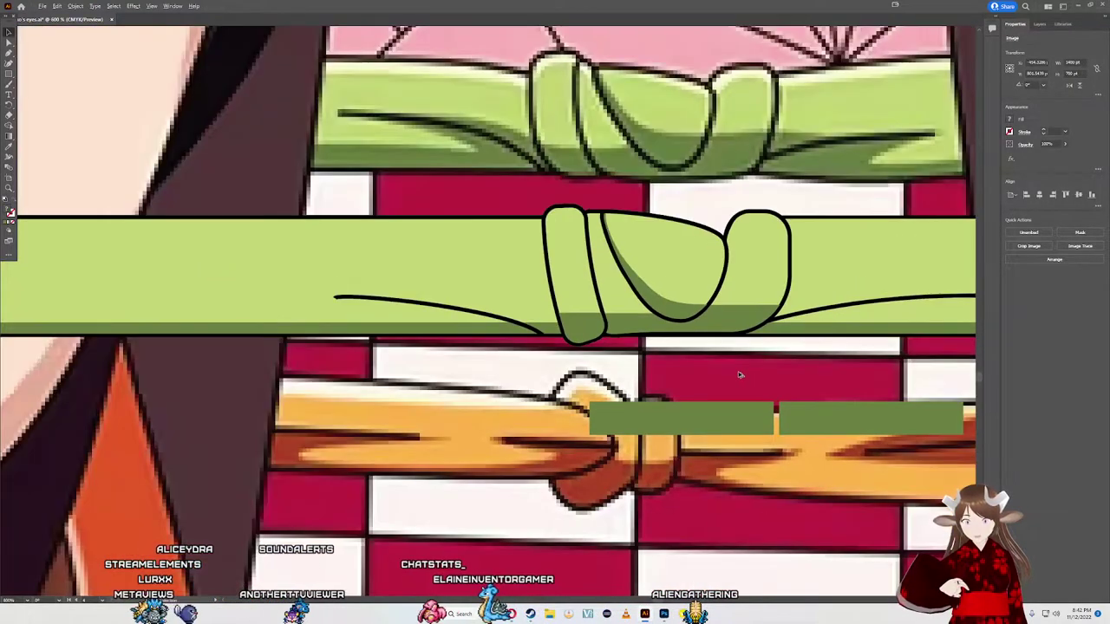
pyautogui.scroll(1, 736, 375)
pyautogui.scroll(3, 775, 335)
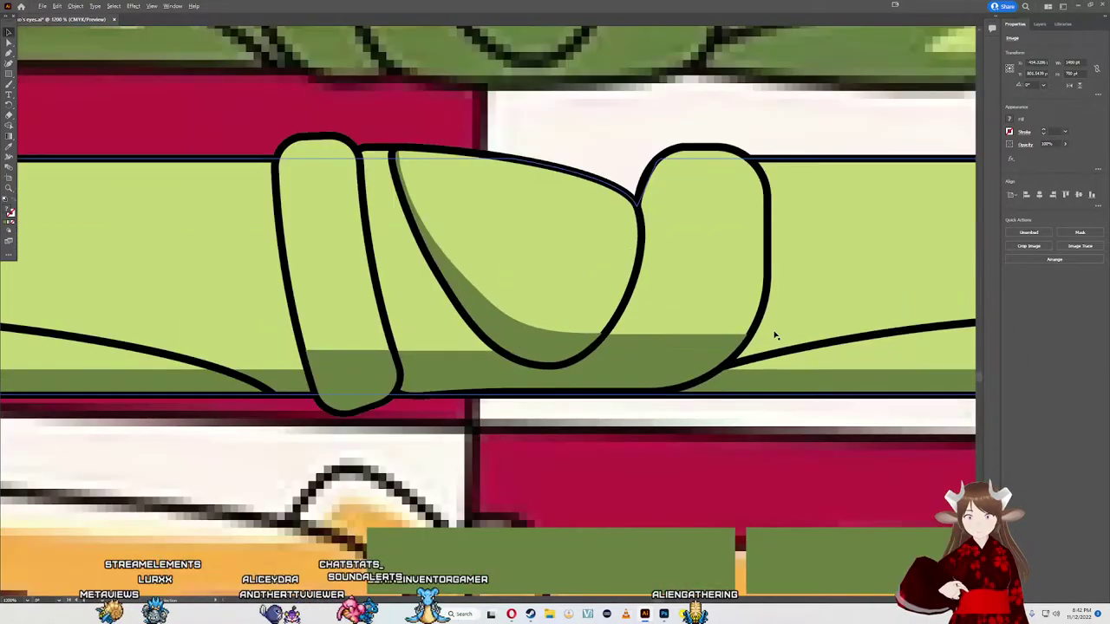
pyautogui.scroll(-1, 768, 341)
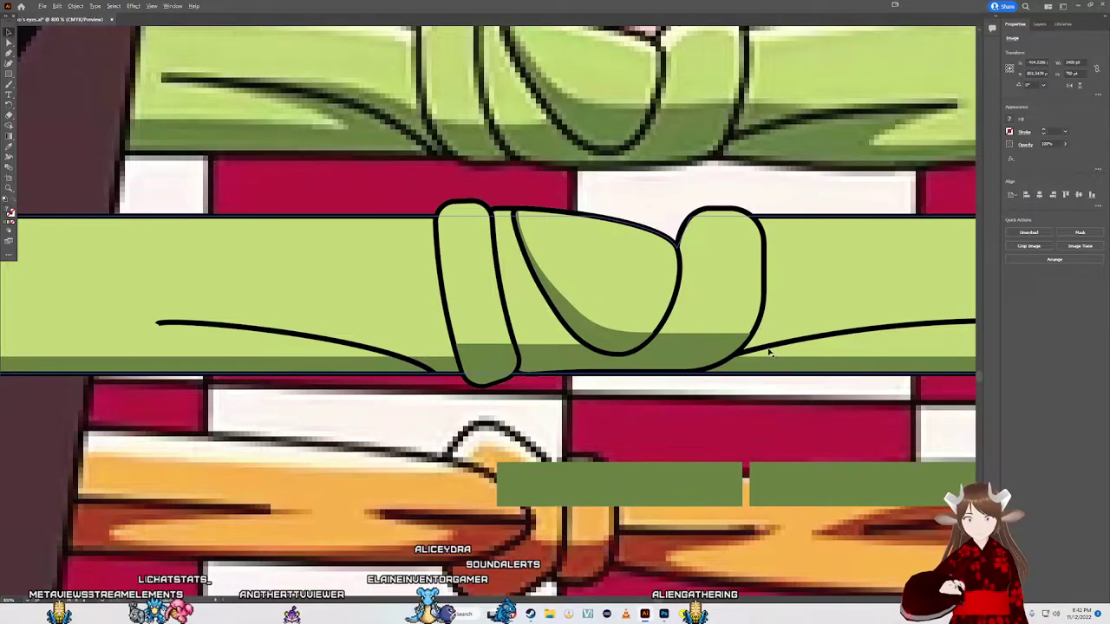
pyautogui.scroll(1, 755, 342)
pyautogui.scroll(2, 751, 335)
pyautogui.scroll(1, 741, 334)
pyautogui.click(742, 334)
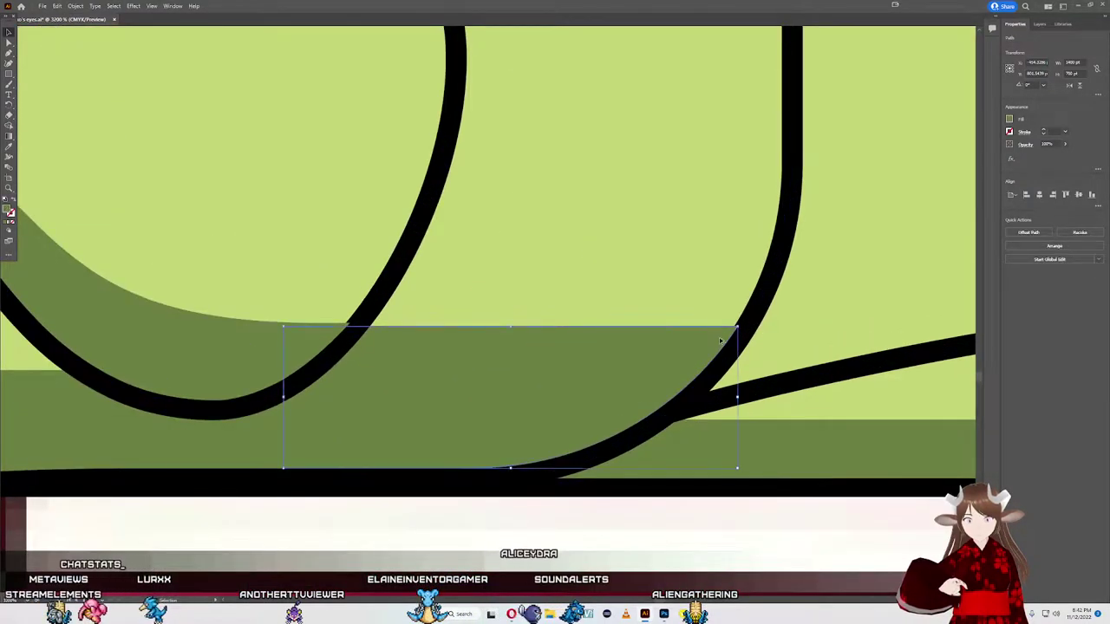
pyautogui.scroll(1, 734, 355)
pyautogui.moveTo(739, 436); pyautogui.dragTo(730, 444)
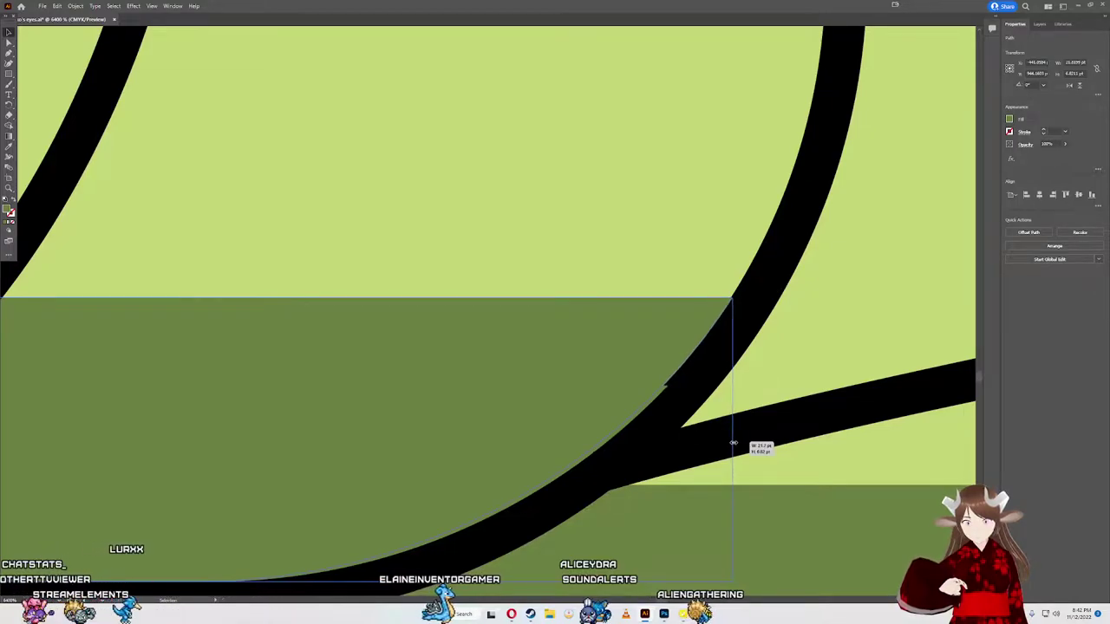
pyautogui.moveTo(732, 444); pyautogui.dragTo(668, 468)
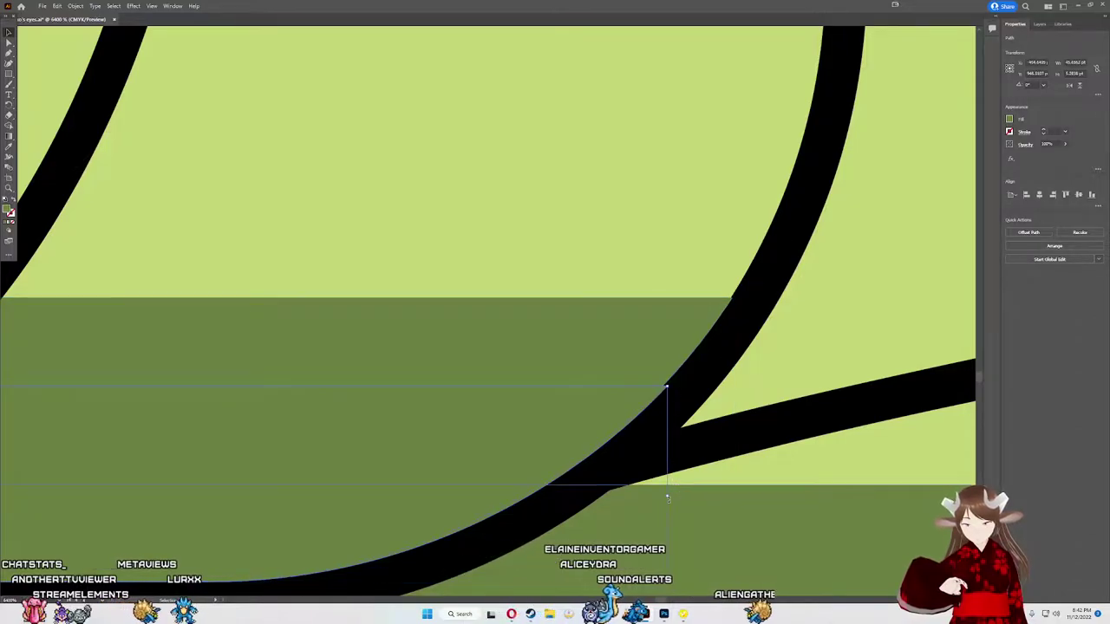
pyautogui.moveTo(666, 497); pyautogui.dragTo(665, 500)
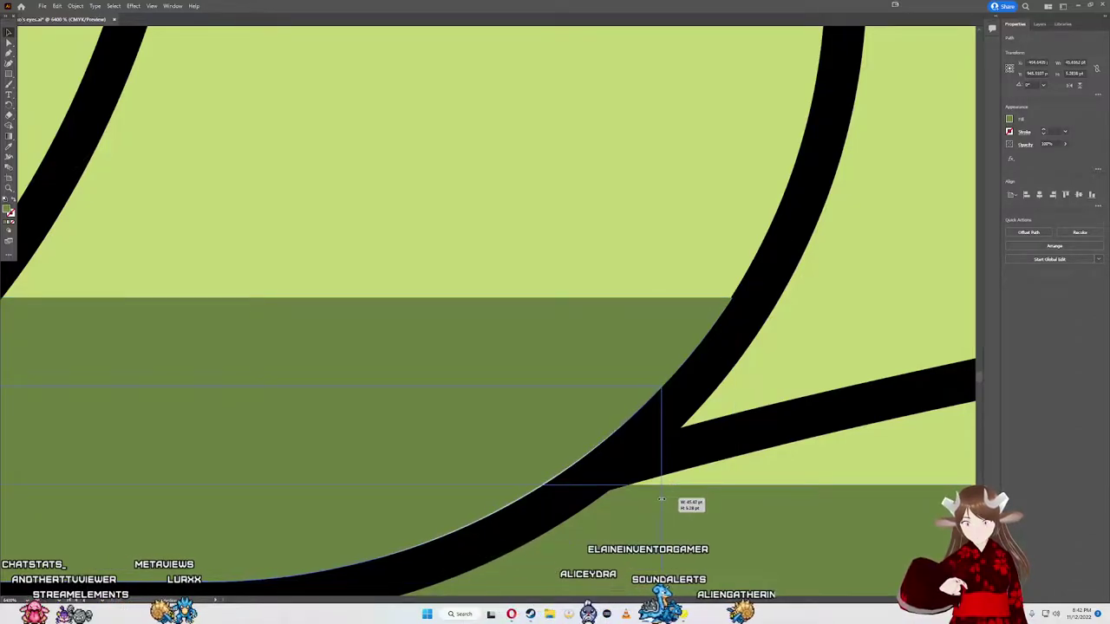
# Step: Resize the lower shadow band's corner to fit the curved outline and check the outline path
pyautogui.click(645, 423)
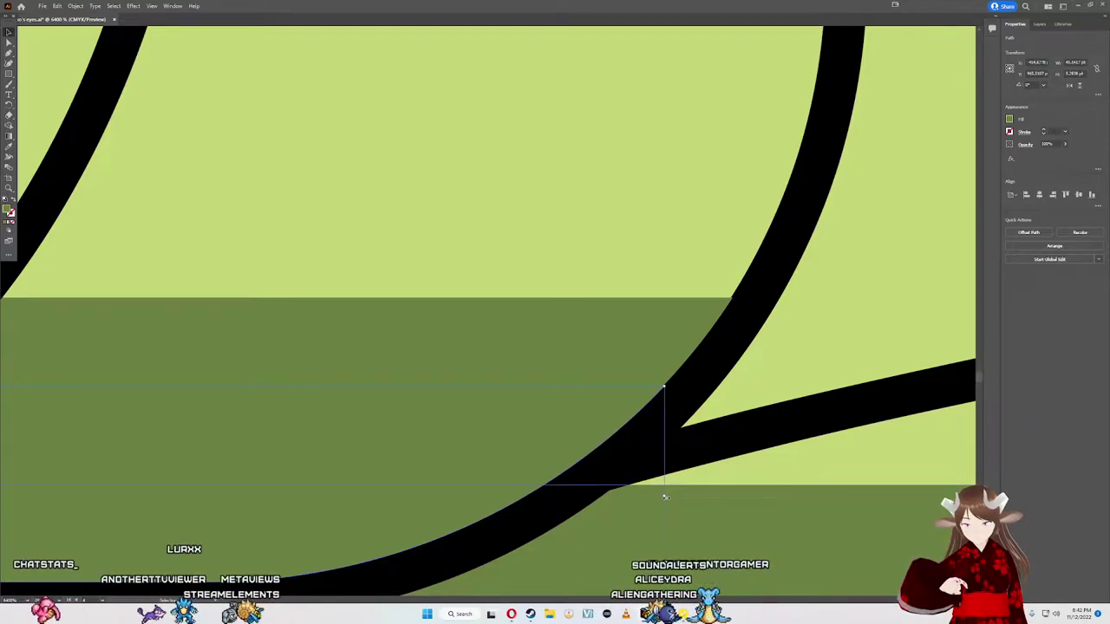
pyautogui.moveTo(665, 496); pyautogui.dragTo(662, 496)
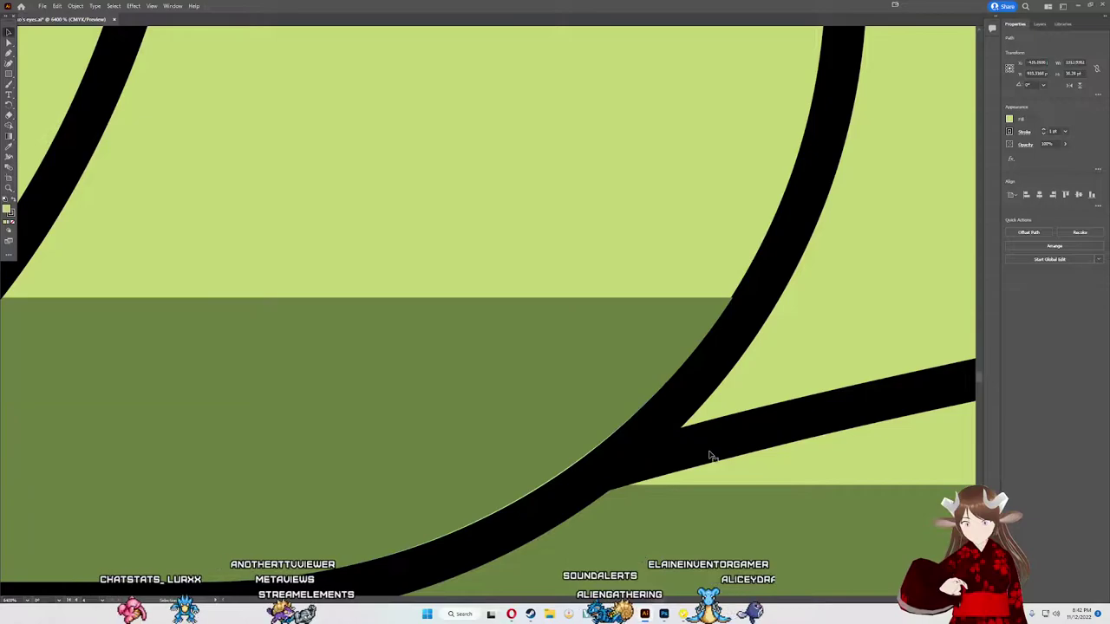
pyautogui.scroll(-1, 312, 494)
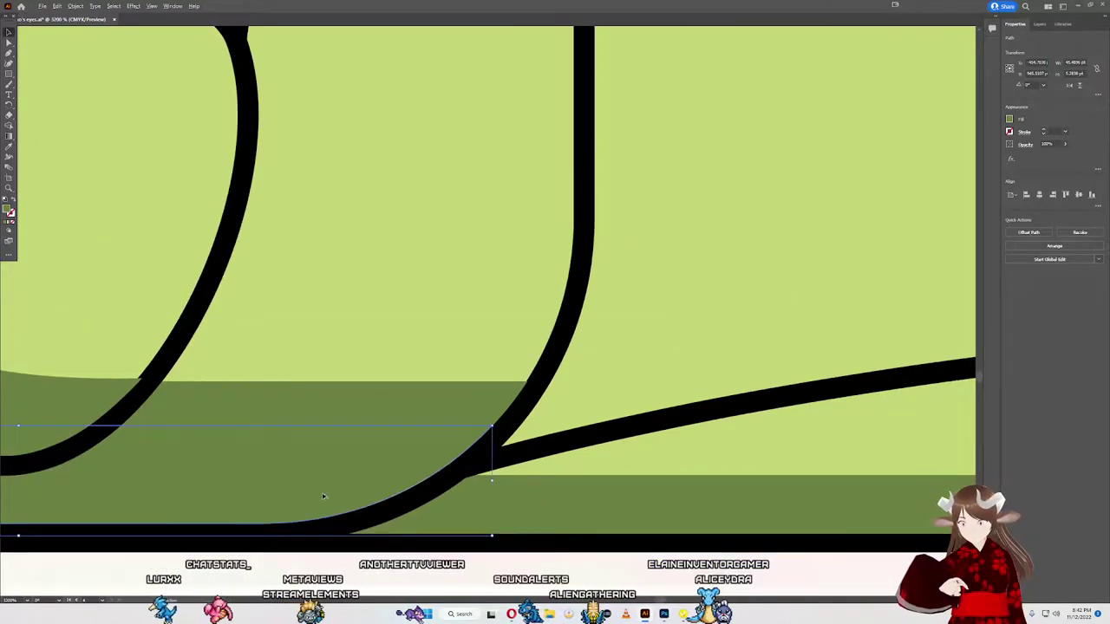
pyautogui.scroll(1, 440, 502)
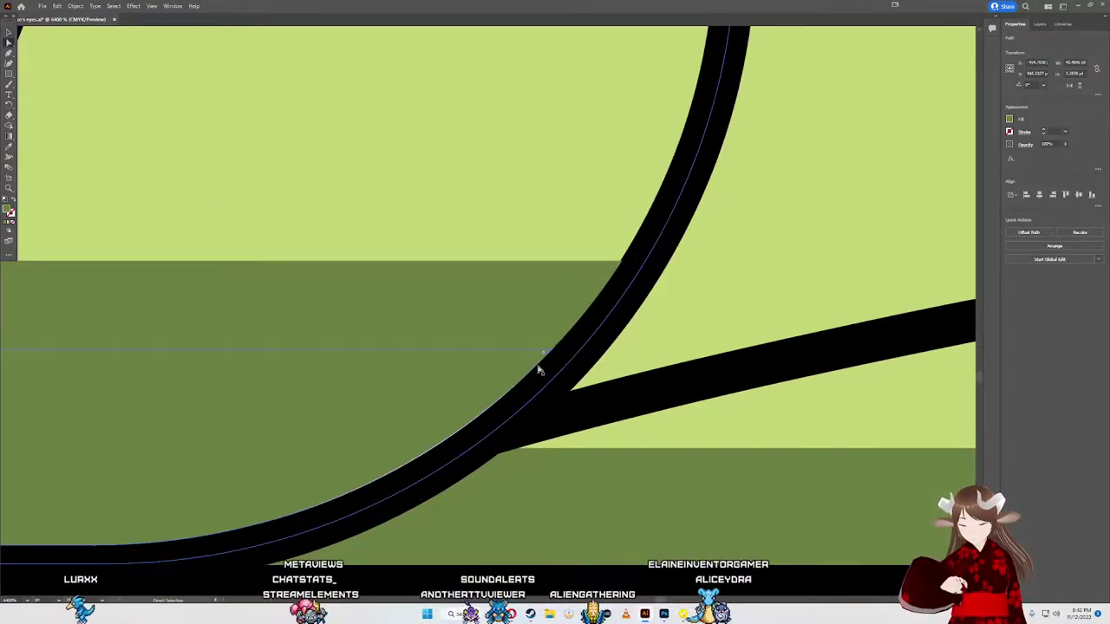
pyautogui.click(552, 354)
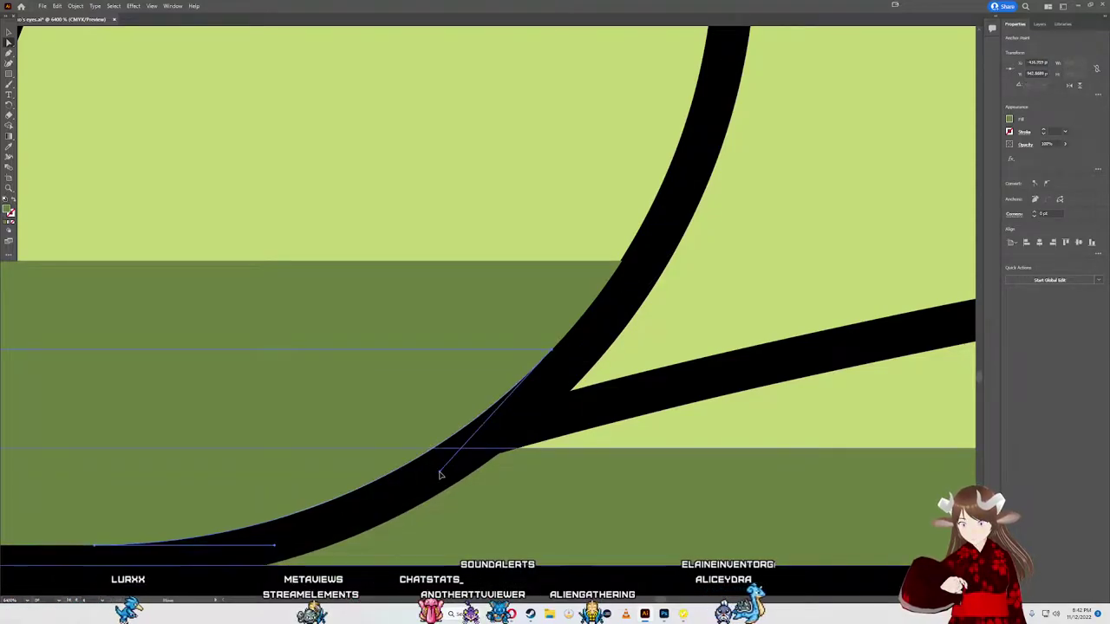
pyautogui.click(554, 373)
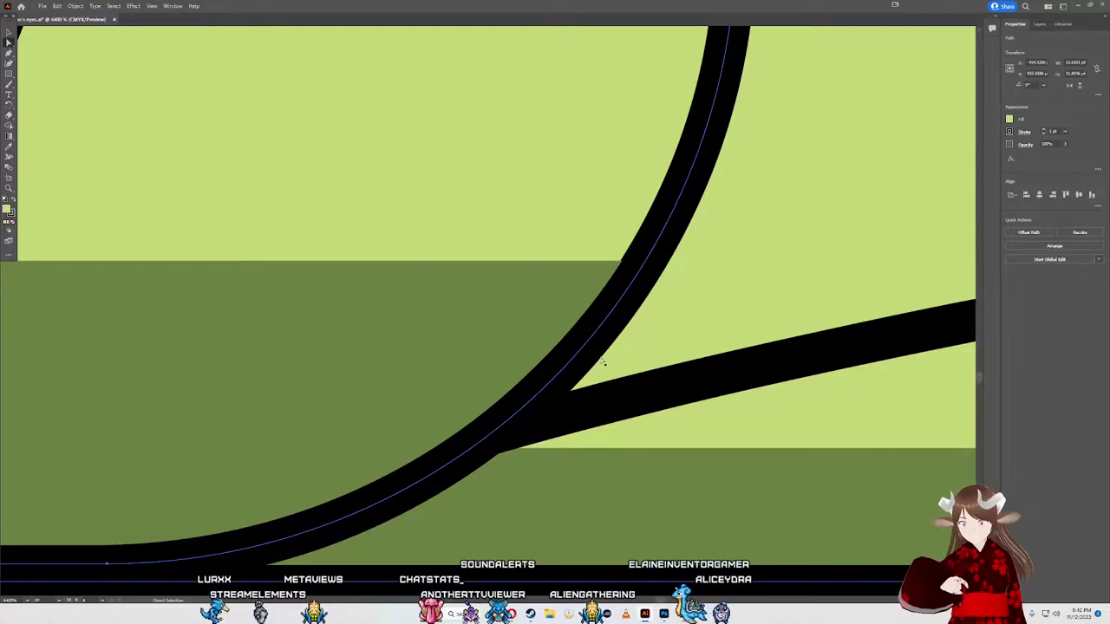
pyautogui.keyDown('alt'); pyautogui.scroll(-3, 685, 334); pyautogui.keyUp('alt')
pyautogui.keyDown('alt'); pyautogui.scroll(-2, 664, 336); pyautogui.keyUp('alt')
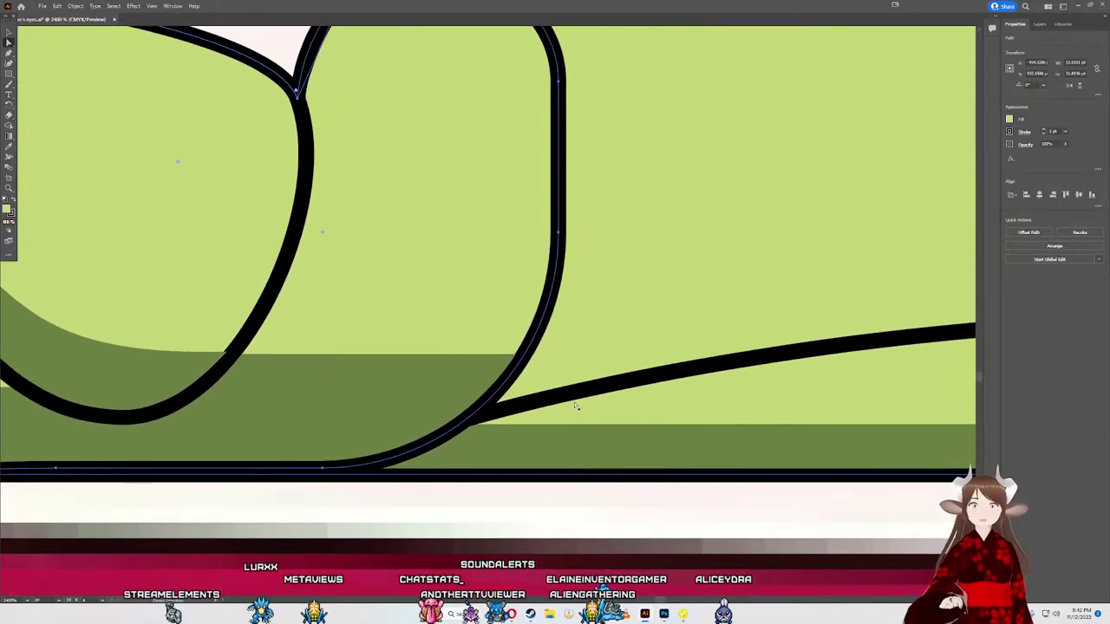
pyautogui.keyDown('alt'); pyautogui.scroll(-1, 576, 408); pyautogui.keyUp('alt')
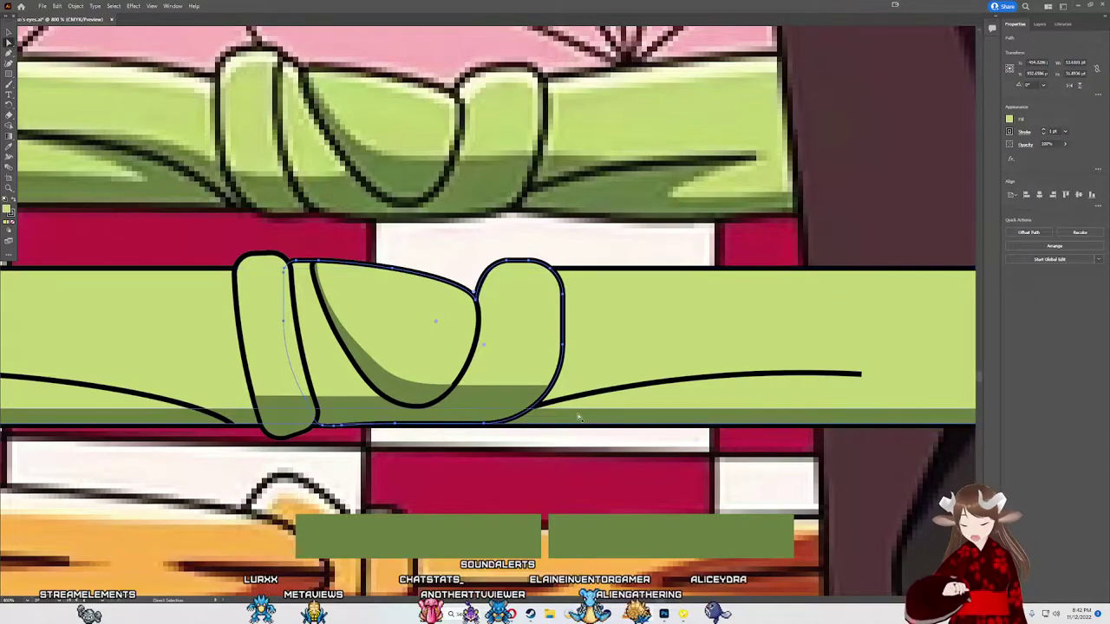
# Step: Draw a light green rectangle along the sash's lower edge right of the knot, undoing a stray ellipse
pyautogui.press('m')
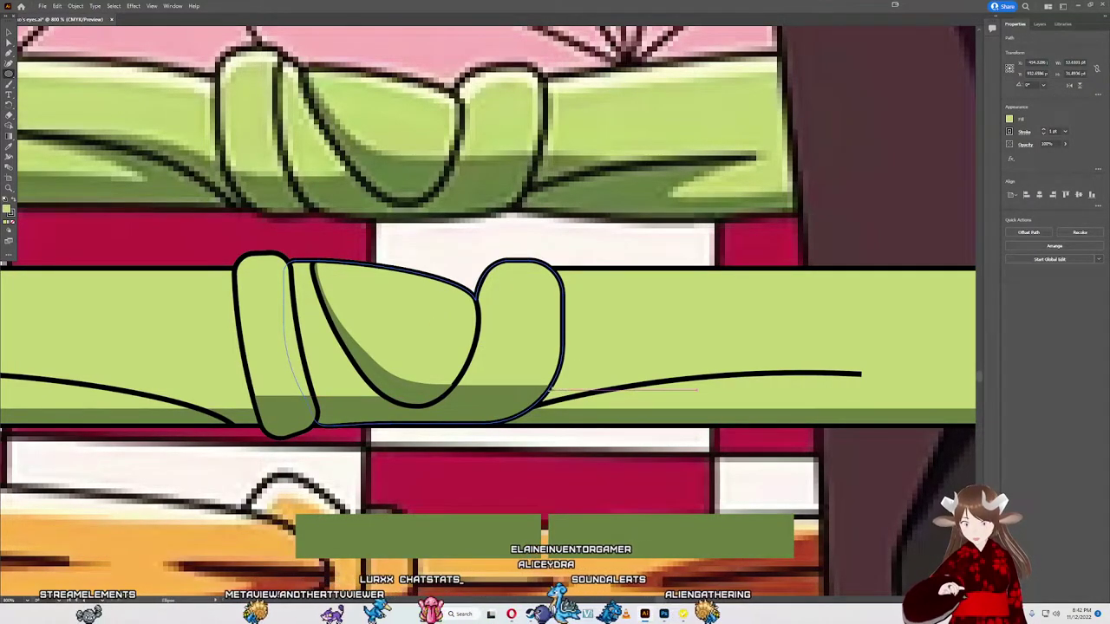
pyautogui.moveTo(554, 388); pyautogui.dragTo(729, 425)
pyautogui.hotkey('ctrl', 'z')
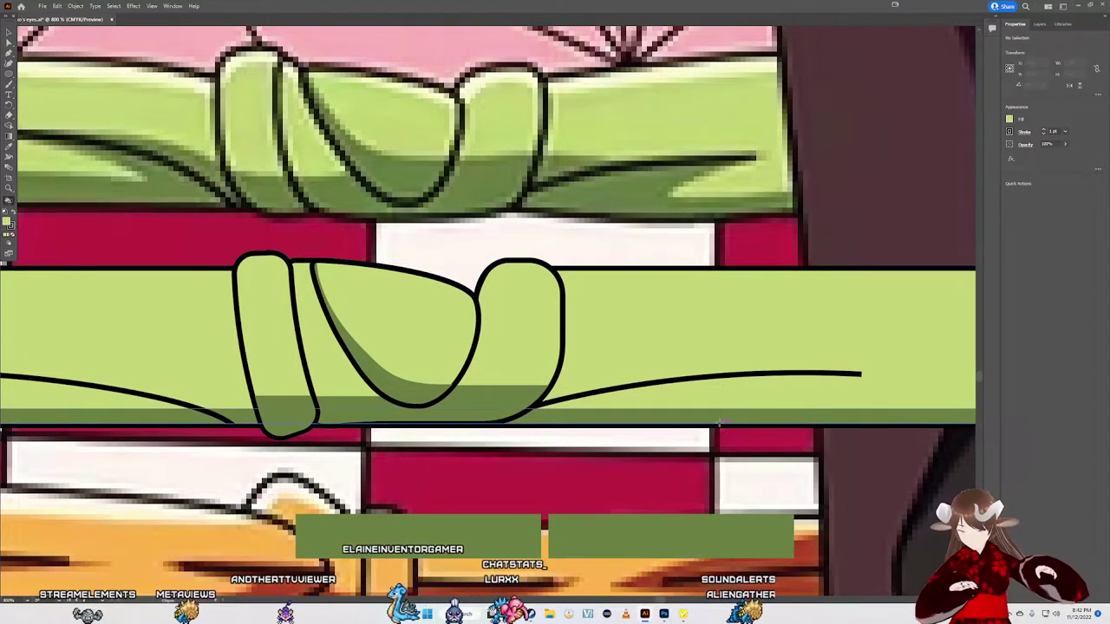
pyautogui.moveTo(568, 390); pyautogui.dragTo(664, 392)
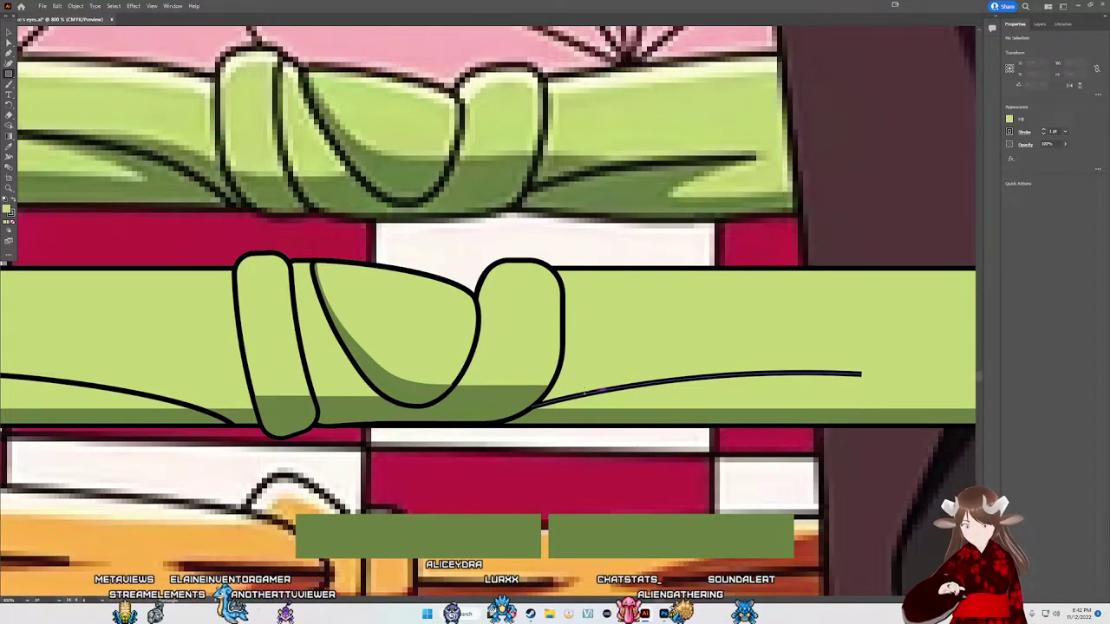
pyautogui.moveTo(552, 387); pyautogui.dragTo(795, 419)
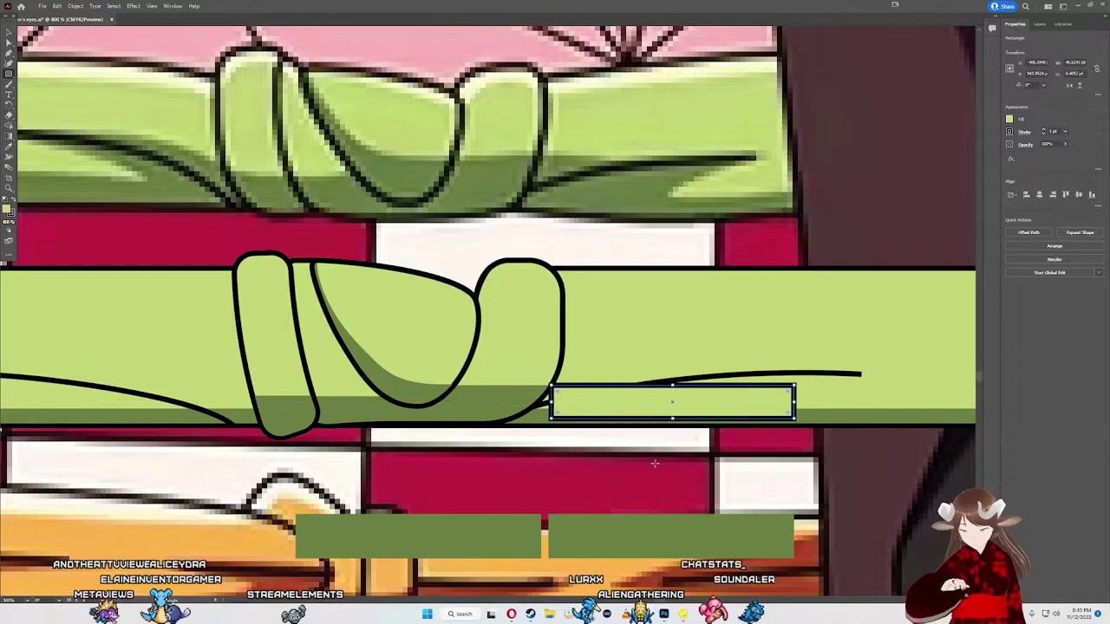
# Step: Fill the rectangle with the sampled dark shadow green, move it under the curve and stretch it right
pyautogui.press('i')
pyautogui.click(610, 415)
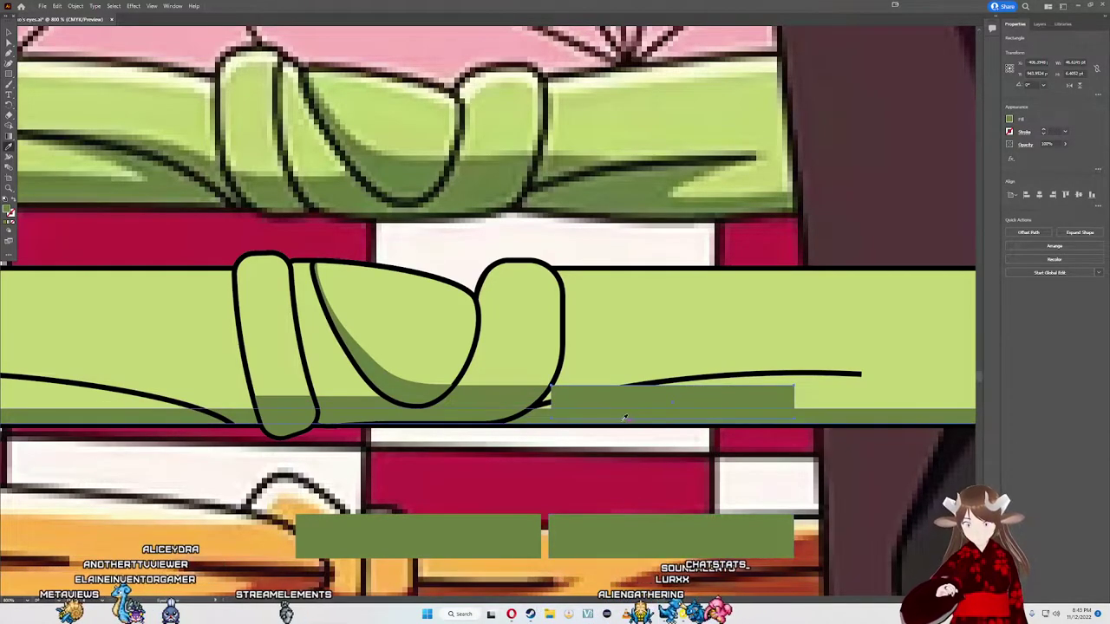
pyautogui.press('v')
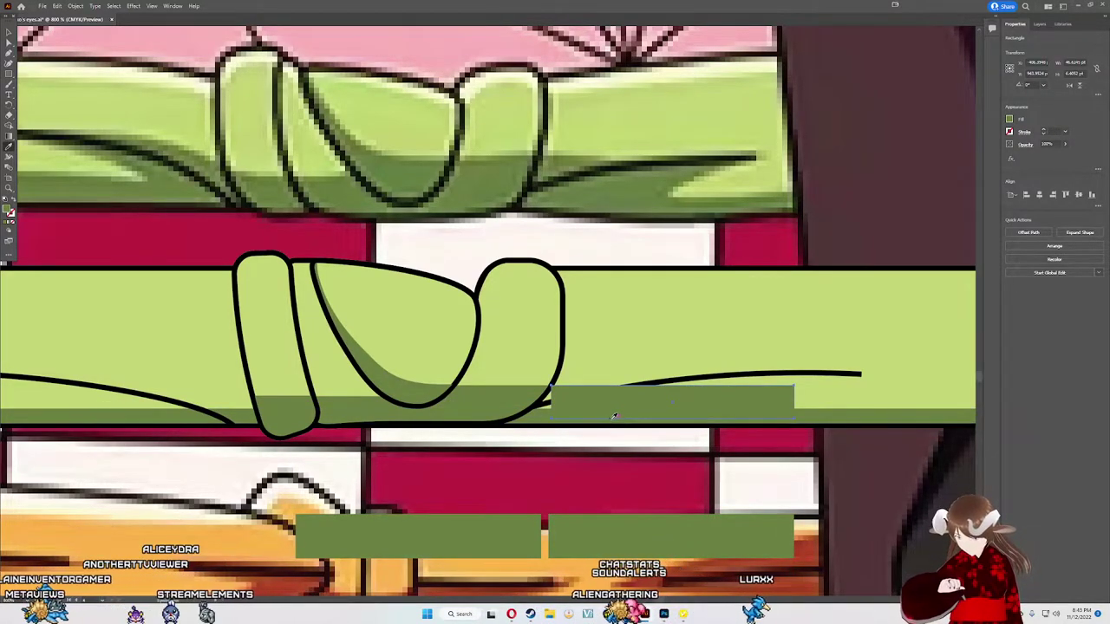
pyautogui.moveTo(643, 414); pyautogui.dragTo(631, 406)
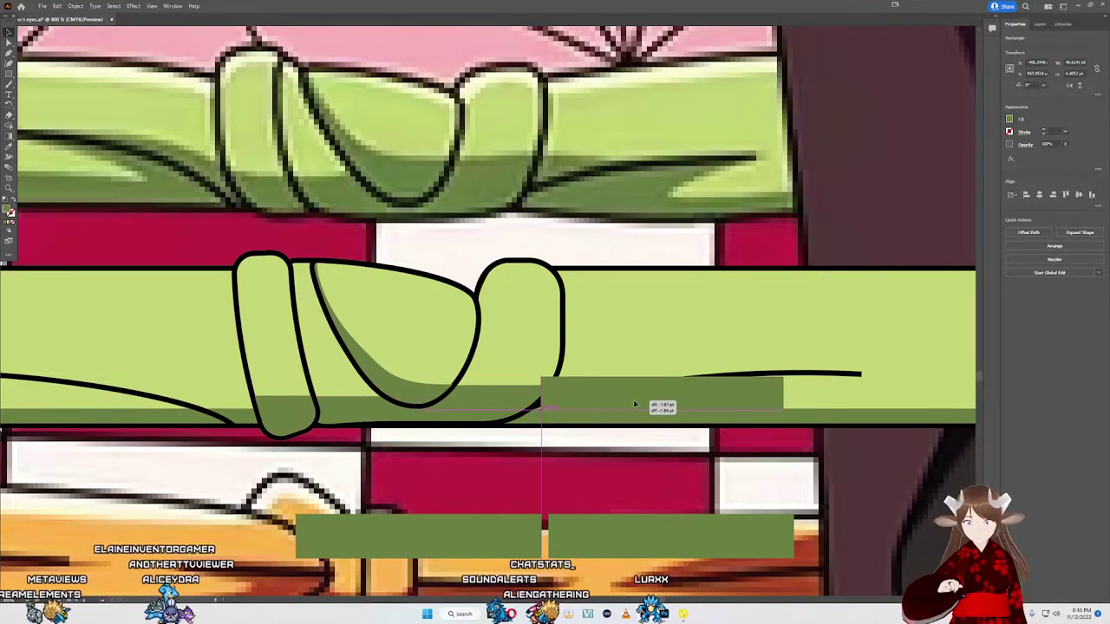
pyautogui.moveTo(631, 406); pyautogui.dragTo(639, 402)
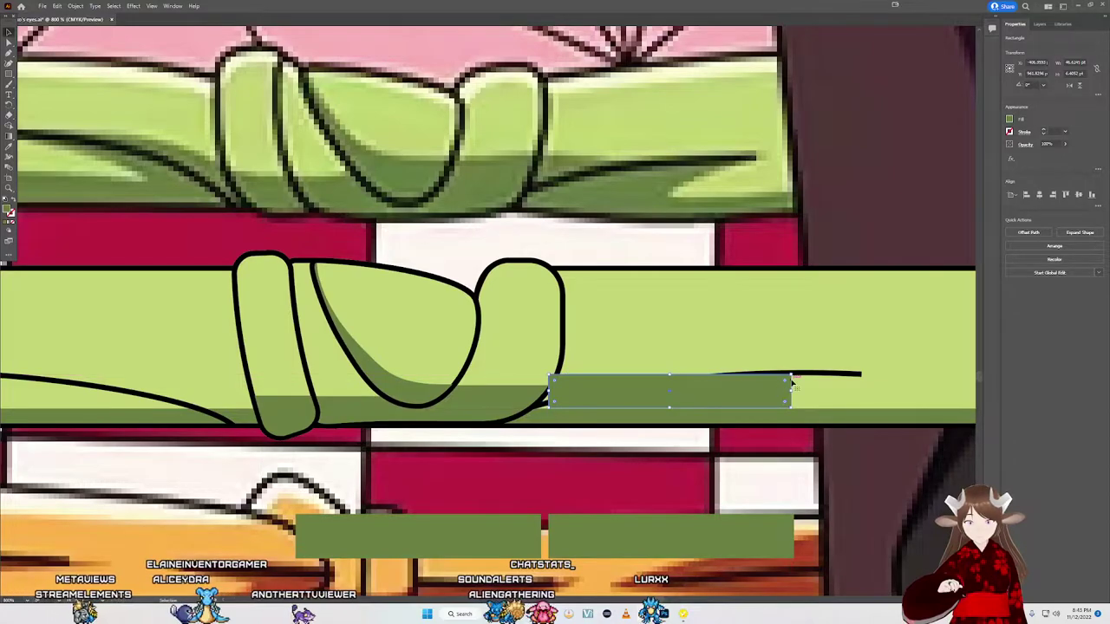
pyautogui.moveTo(793, 390); pyautogui.dragTo(863, 391)
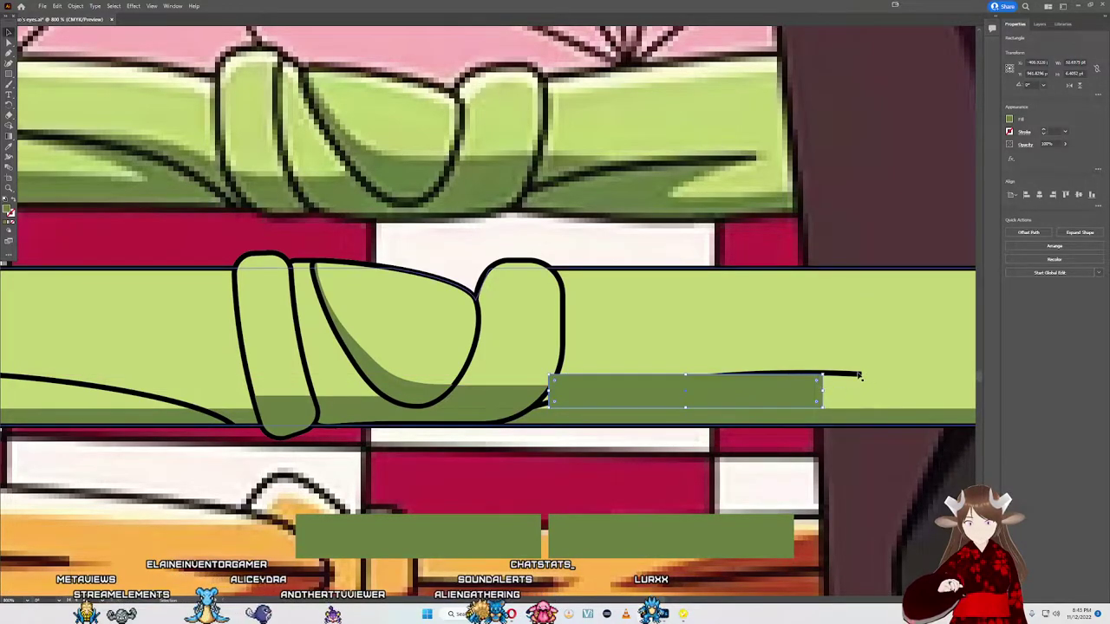
# Step: Pull the black curved line's end point leftward and settle it in place
pyautogui.click(860, 375)
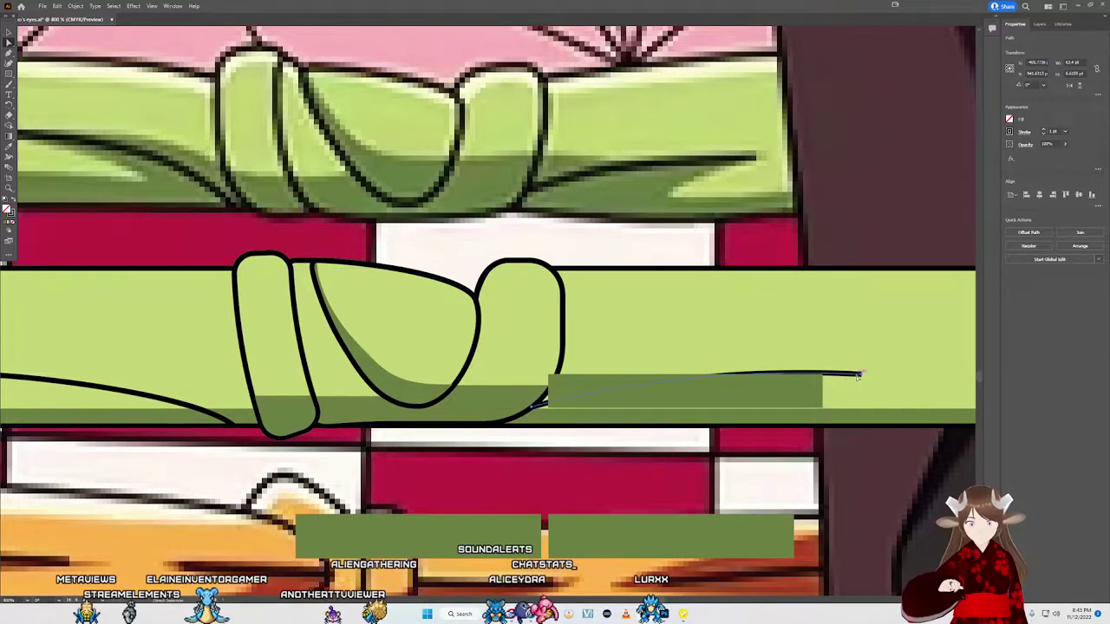
pyautogui.moveTo(860, 374); pyautogui.dragTo(822, 375)
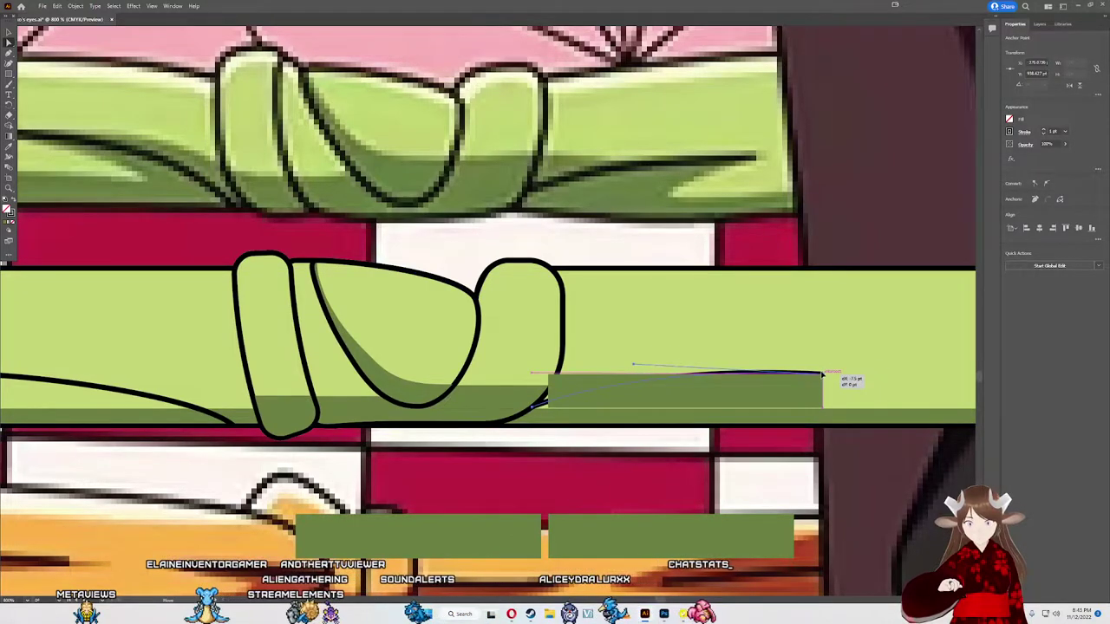
pyautogui.moveTo(822, 375); pyautogui.dragTo(815, 376)
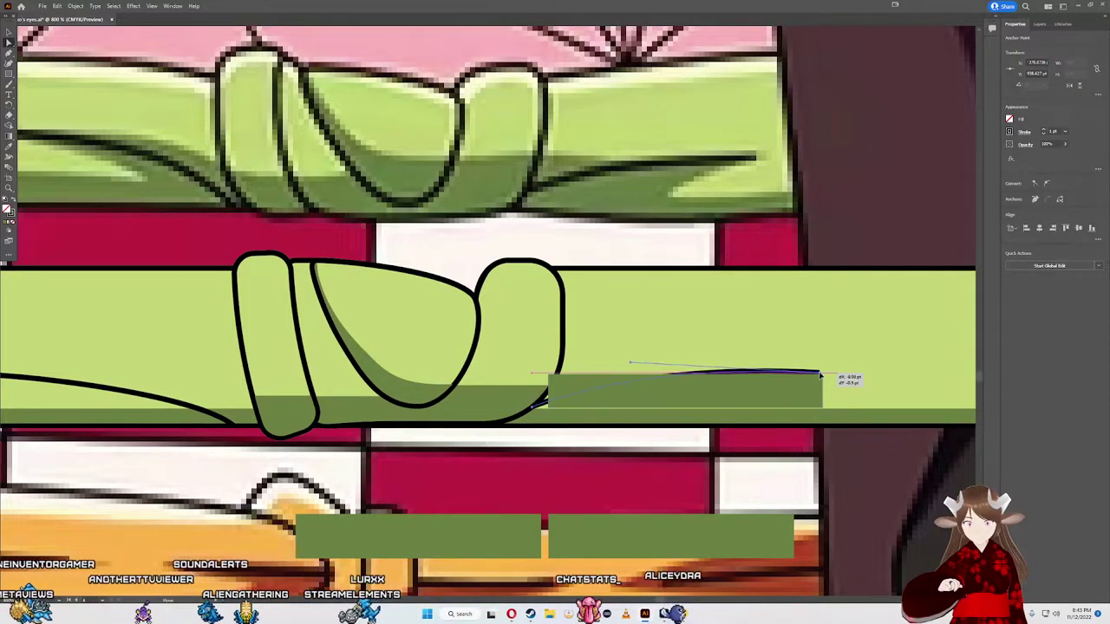
pyautogui.moveTo(815, 376); pyautogui.dragTo(819, 373)
# Step: Reposition the dark green rectangle under the curve, raise its top edge and widen it to the curve's end
pyautogui.moveTo(621, 406); pyautogui.dragTo(606, 408)
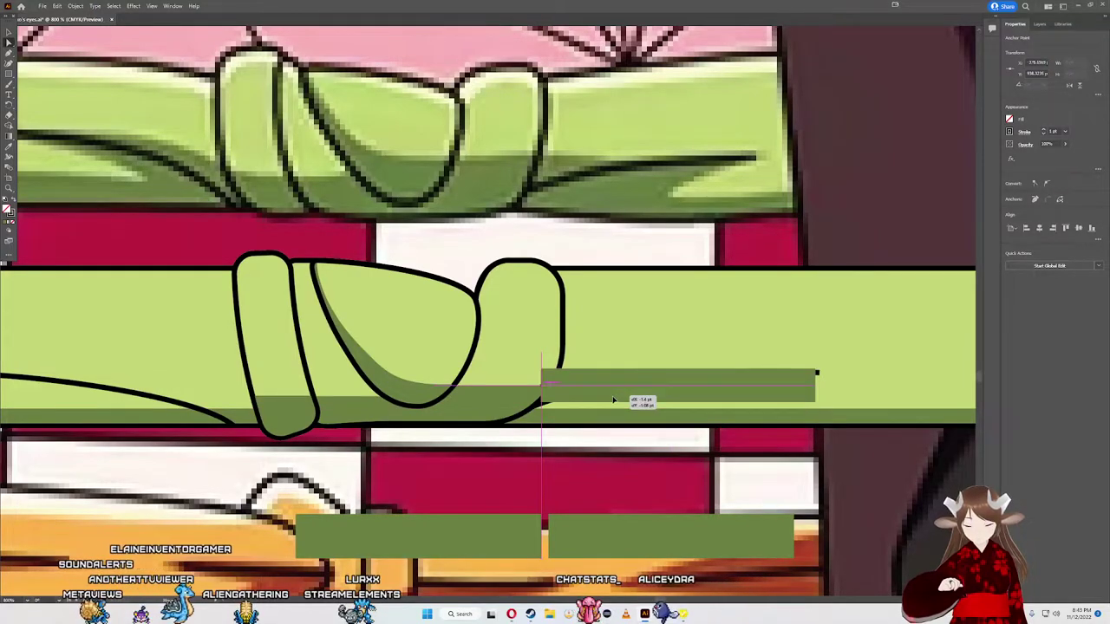
pyautogui.moveTo(607, 407); pyautogui.dragTo(596, 406)
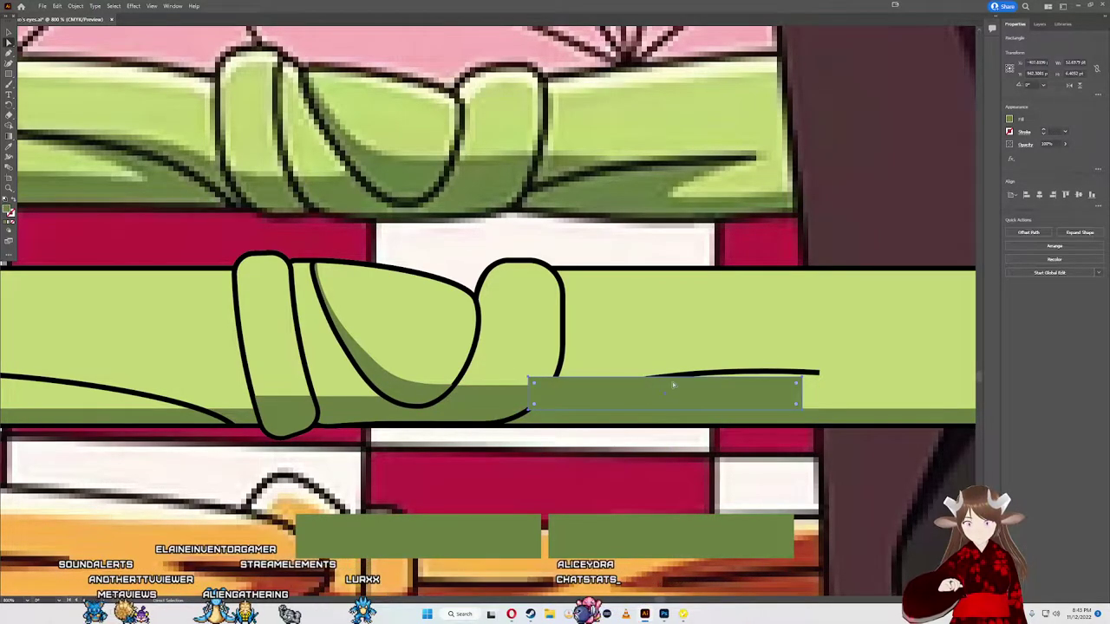
pyautogui.moveTo(667, 394); pyautogui.dragTo(679, 394)
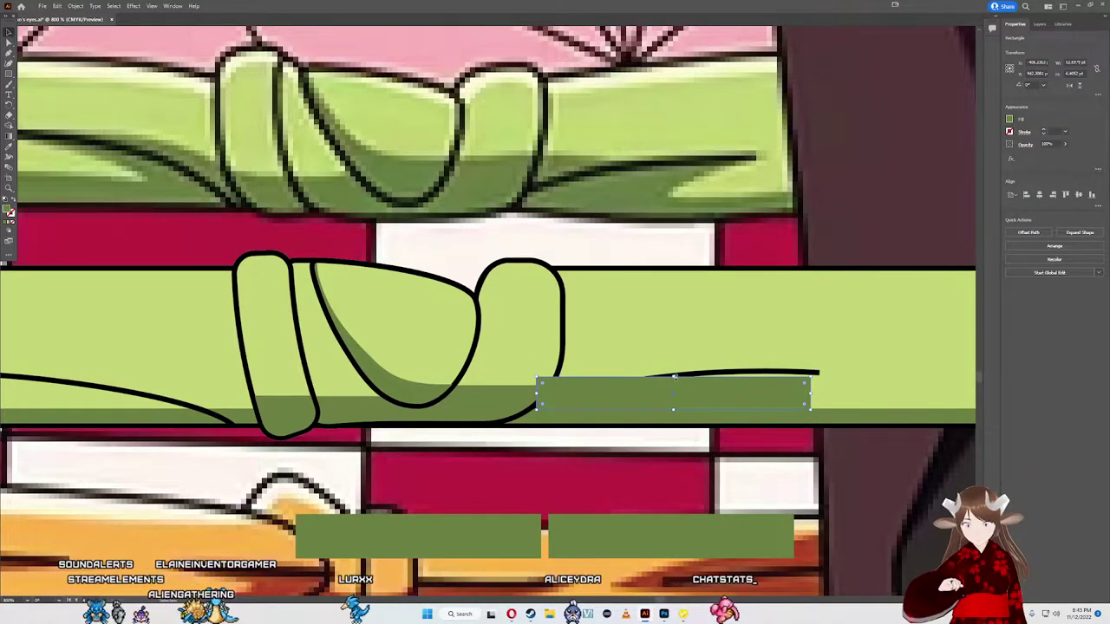
pyautogui.moveTo(674, 377); pyautogui.dragTo(677, 361)
pyautogui.moveTo(677, 368); pyautogui.dragTo(676, 370)
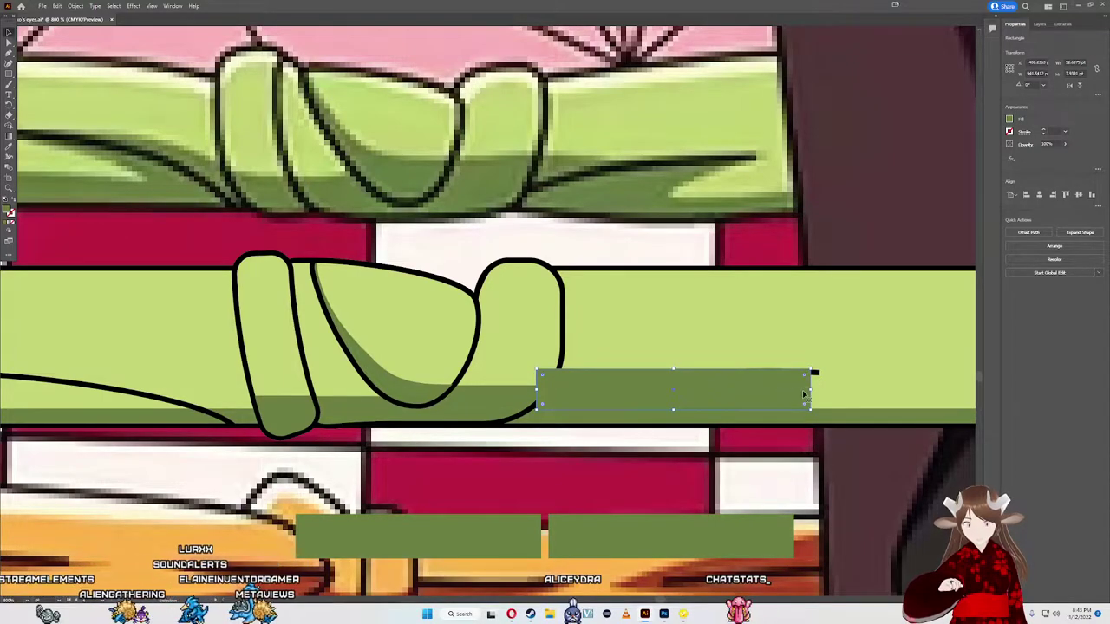
pyautogui.moveTo(812, 390); pyautogui.dragTo(819, 389)
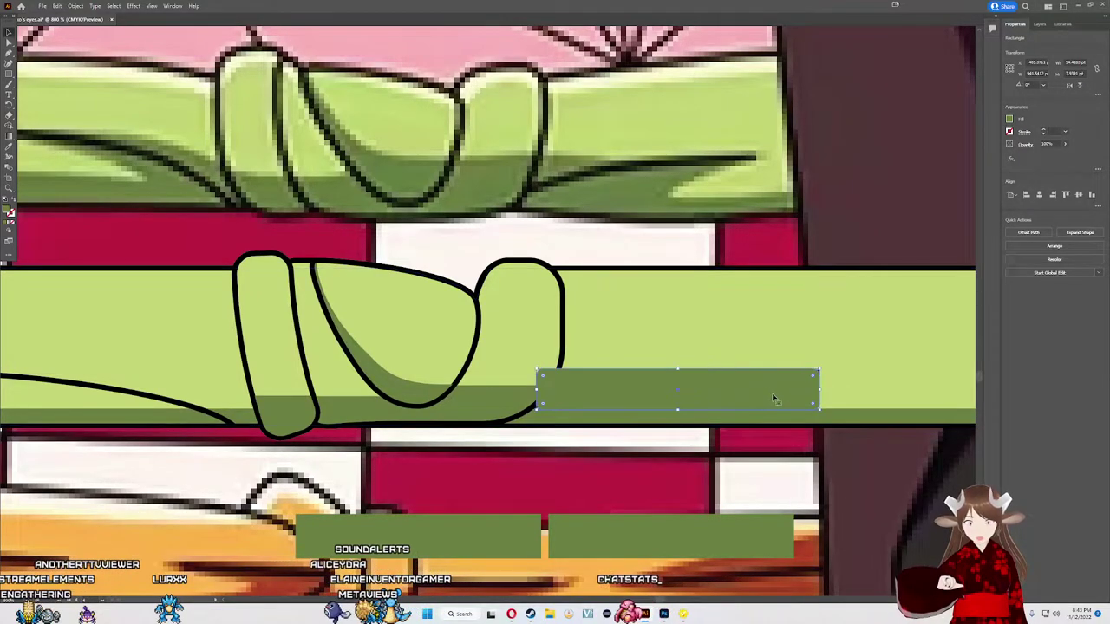
# Step: Round the rectangle's corners and send it backward behind the black outlines
pyautogui.moveTo(815, 405); pyautogui.dragTo(742, 386)
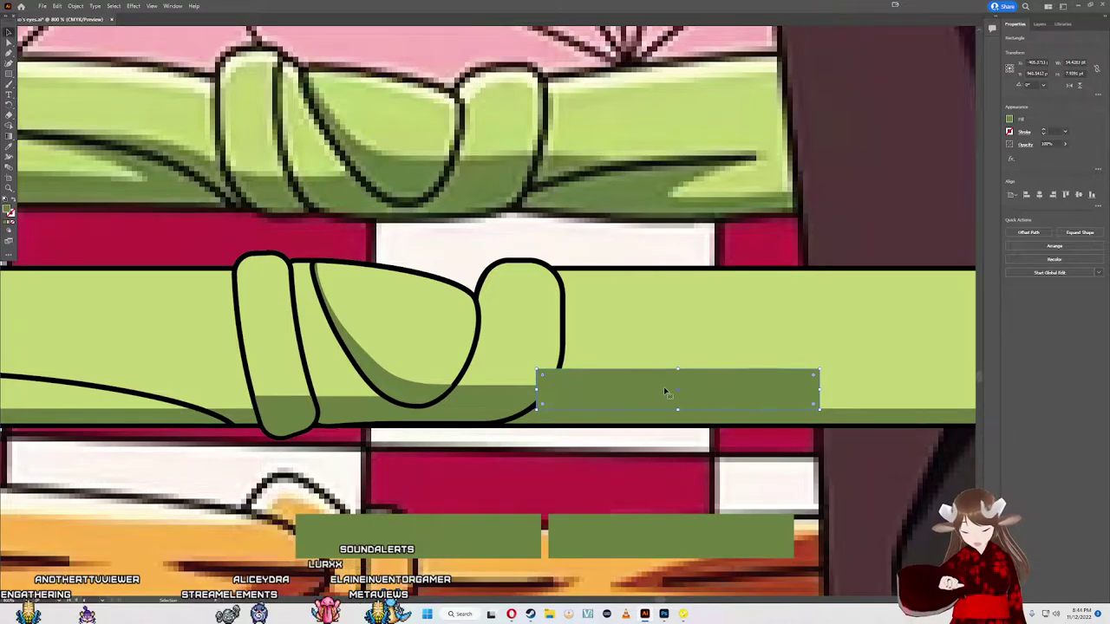
pyautogui.hotkey('ctrl', '[')
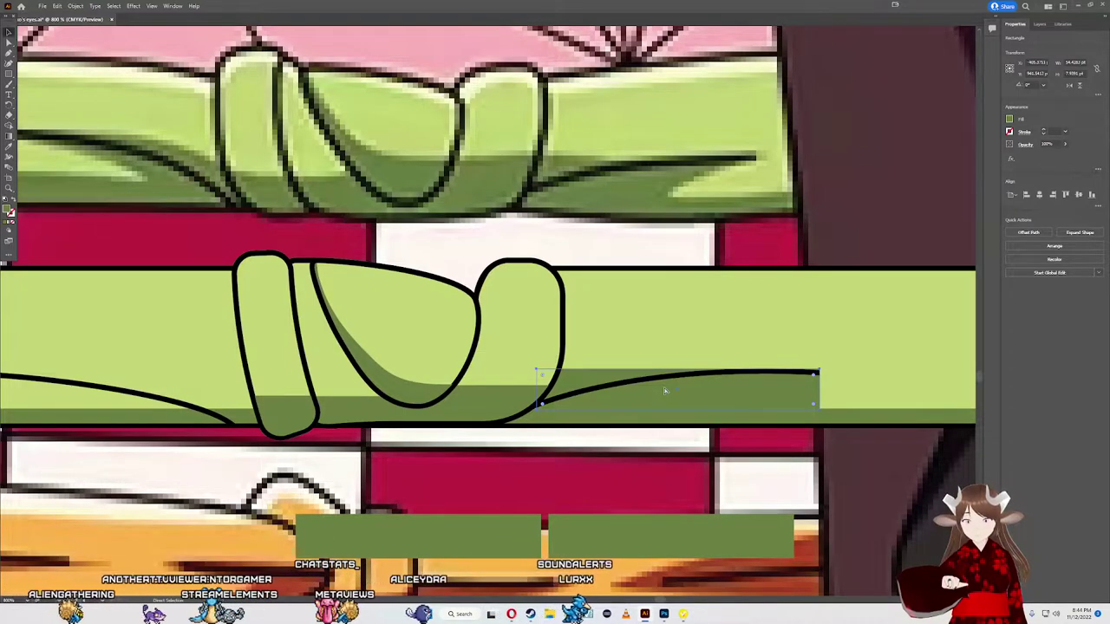
pyautogui.press('v')
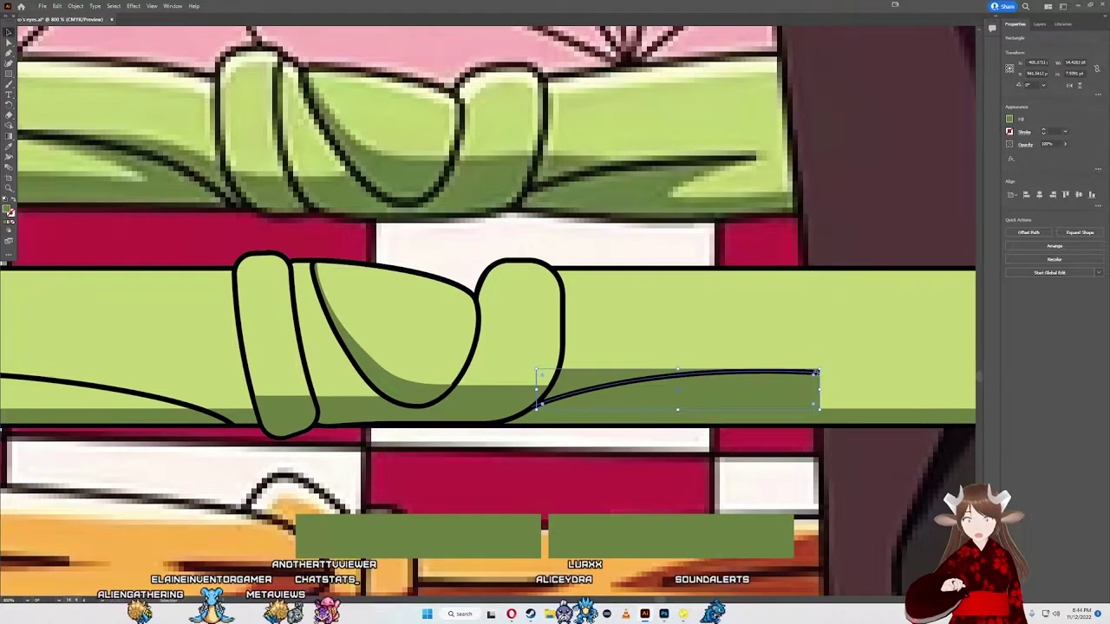
pyautogui.click(758, 372)
# Step: Lower the rectangle's top edge and resize the black curve to end at the rectangle's corner
pyautogui.scroll(3, 818, 374)
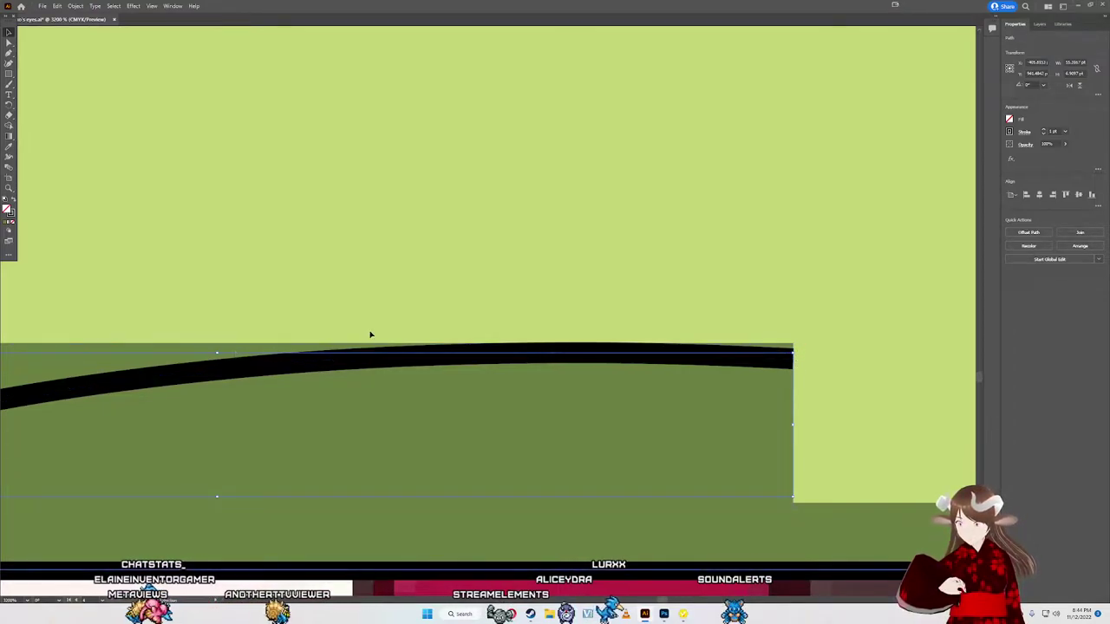
pyautogui.click(329, 361)
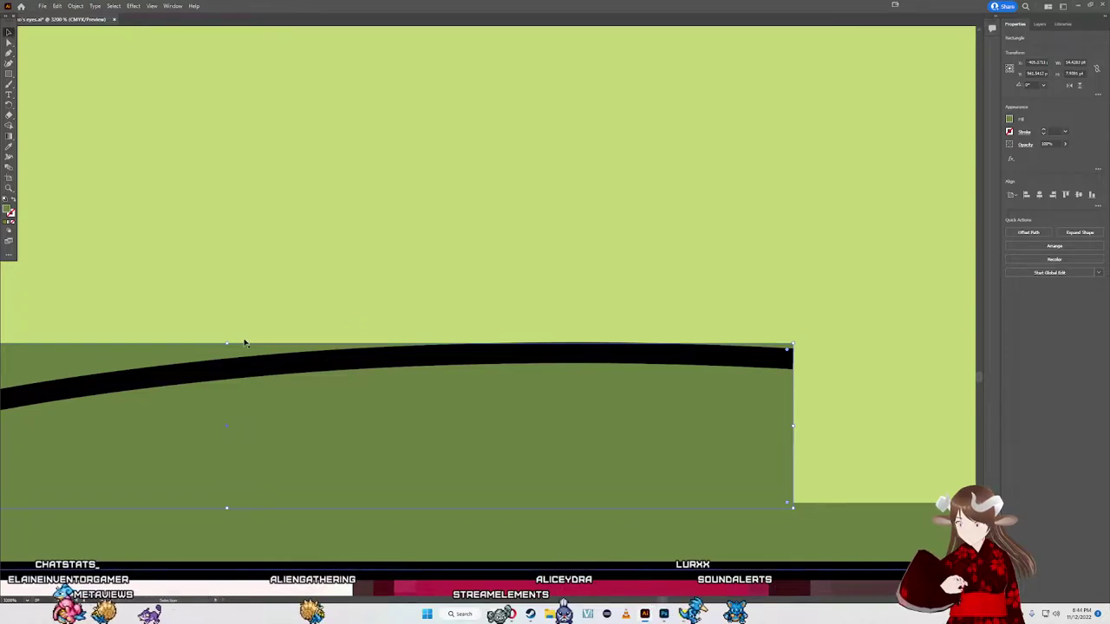
pyautogui.moveTo(244, 343); pyautogui.dragTo(246, 384)
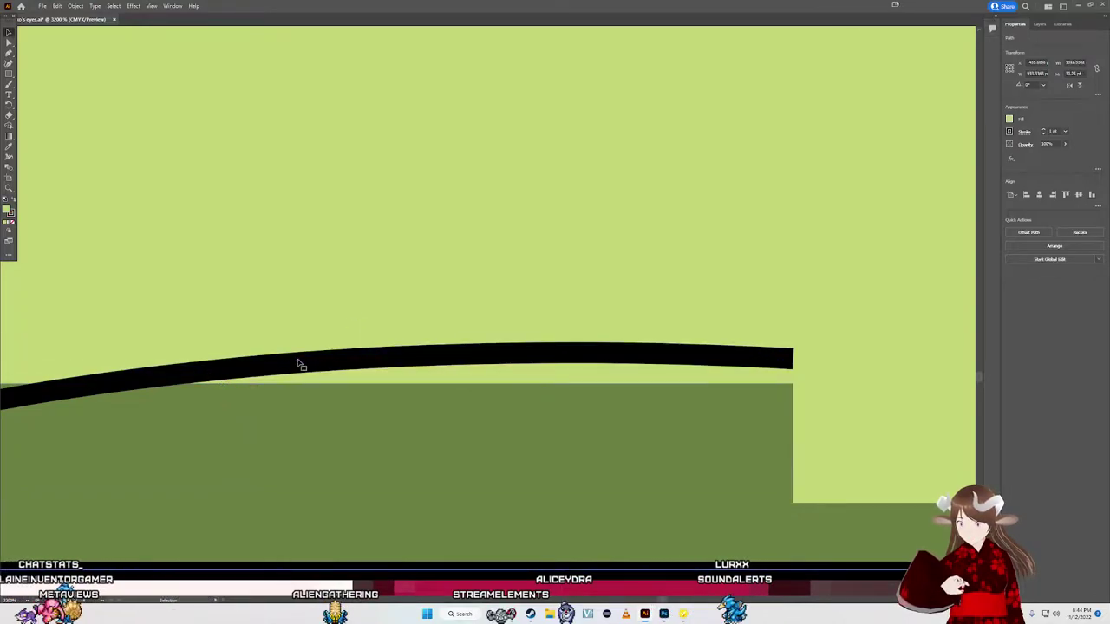
pyautogui.keyDown('shift'); pyautogui.click(535, 366); pyautogui.keyUp('shift')
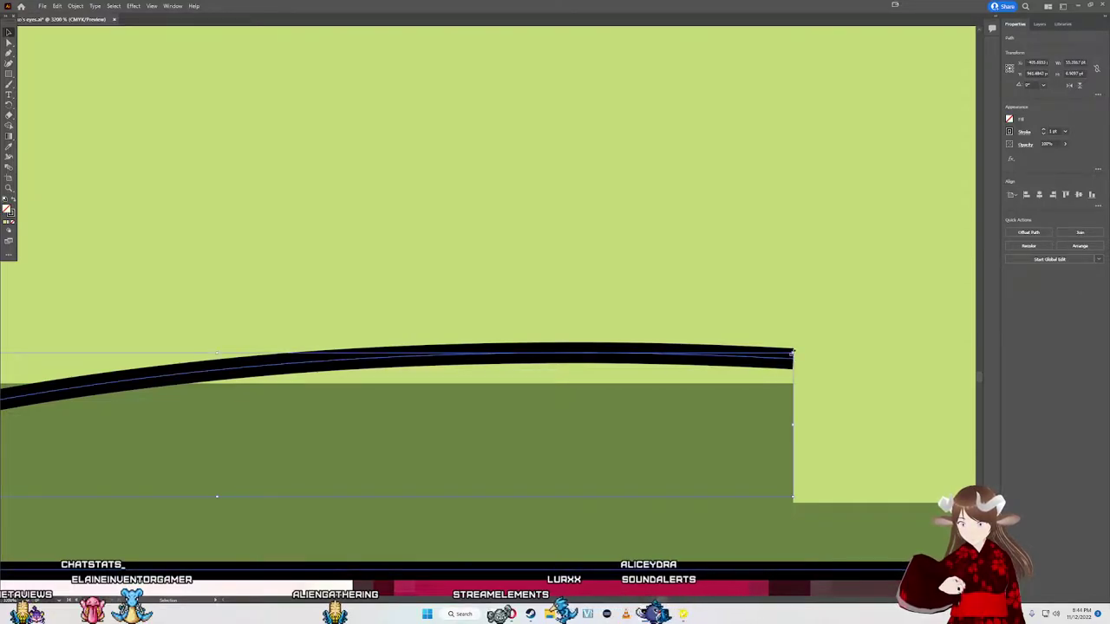
pyautogui.moveTo(791, 354)
pyautogui.mouseDown()
pyautogui.moveTo(760, 316)
pyautogui.moveTo(792, 317)
pyautogui.mouseUp()
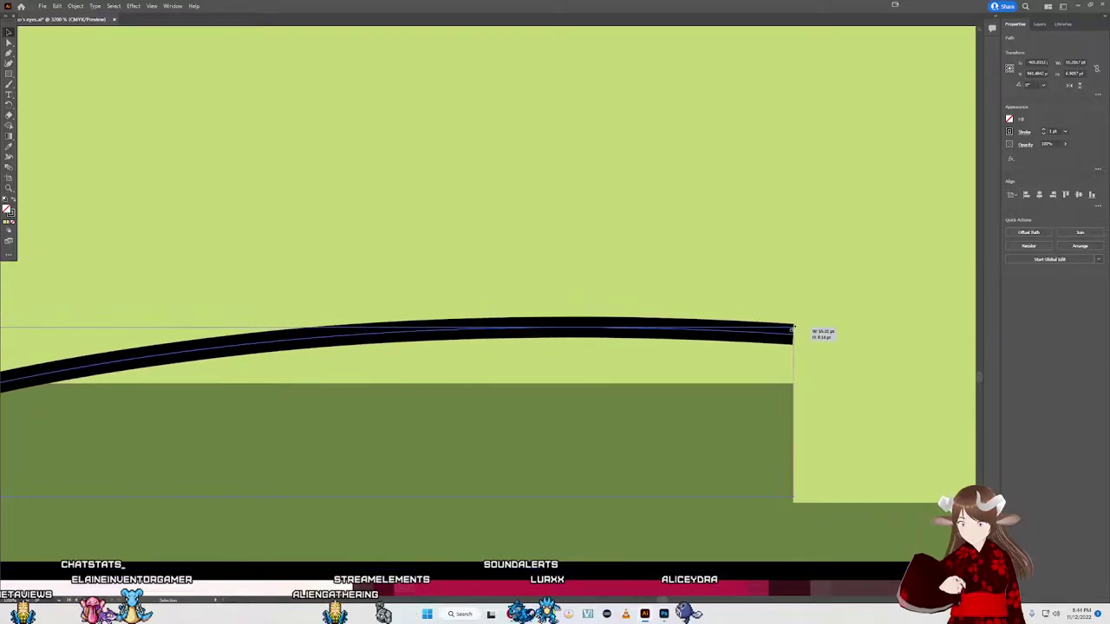
pyautogui.scroll(-1, 691, 339)
pyautogui.scroll(-1, 385, 329)
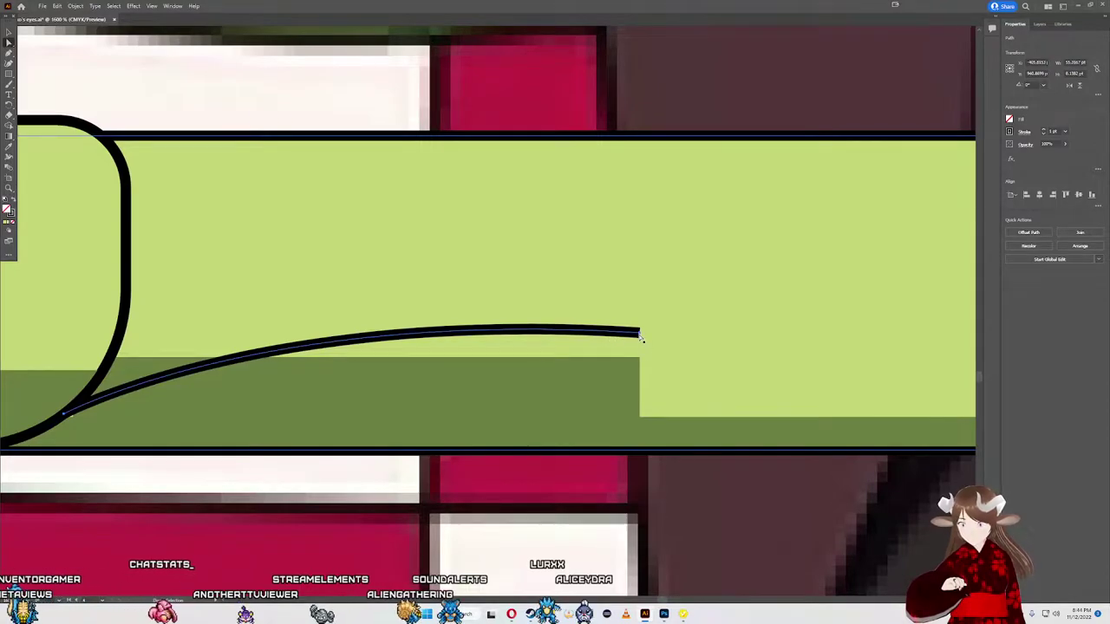
# Step: Reshape the black curve by moving its middle and end anchors and adjusting its bend
pyautogui.click(455, 329)
pyautogui.scroll(1, 451, 321)
pyautogui.scroll(-3, 452, 318)
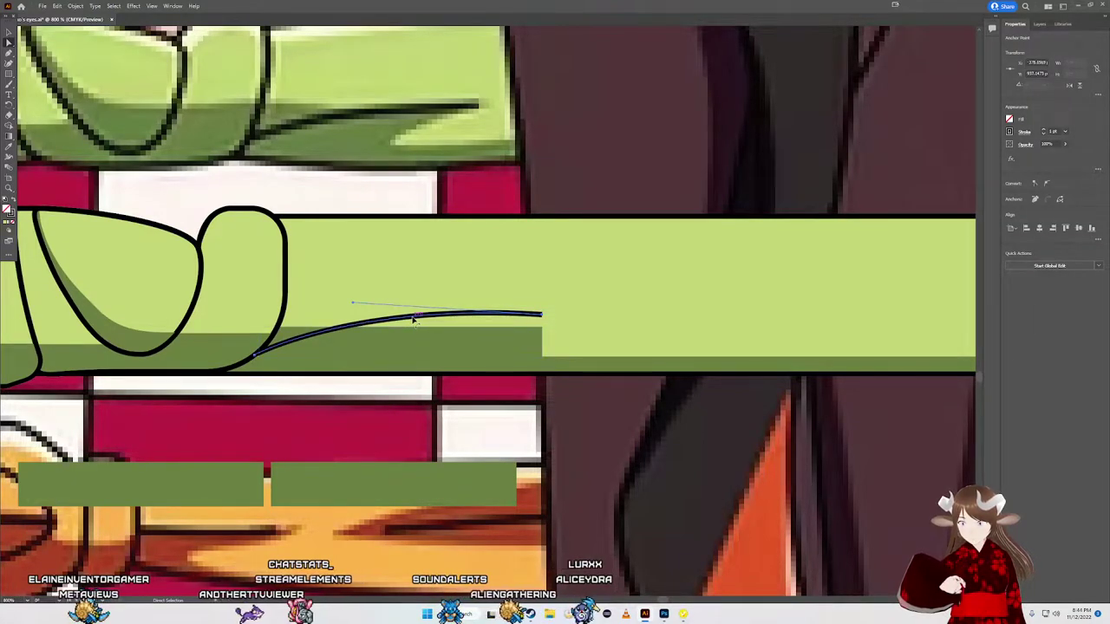
pyautogui.moveTo(408, 317); pyautogui.dragTo(390, 332)
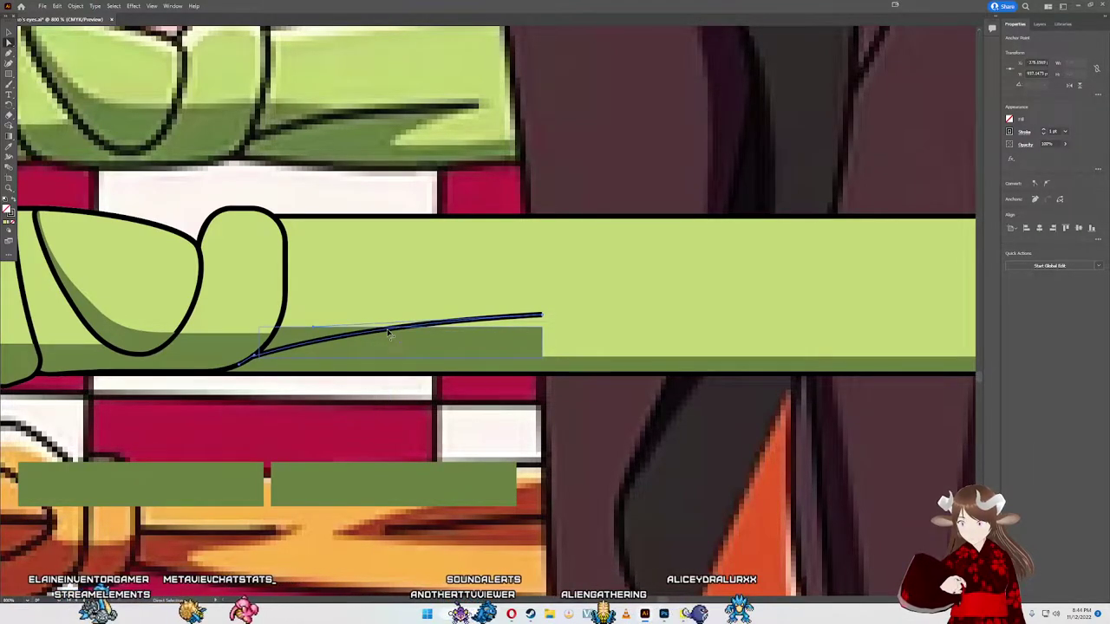
pyautogui.moveTo(255, 357); pyautogui.dragTo(244, 364)
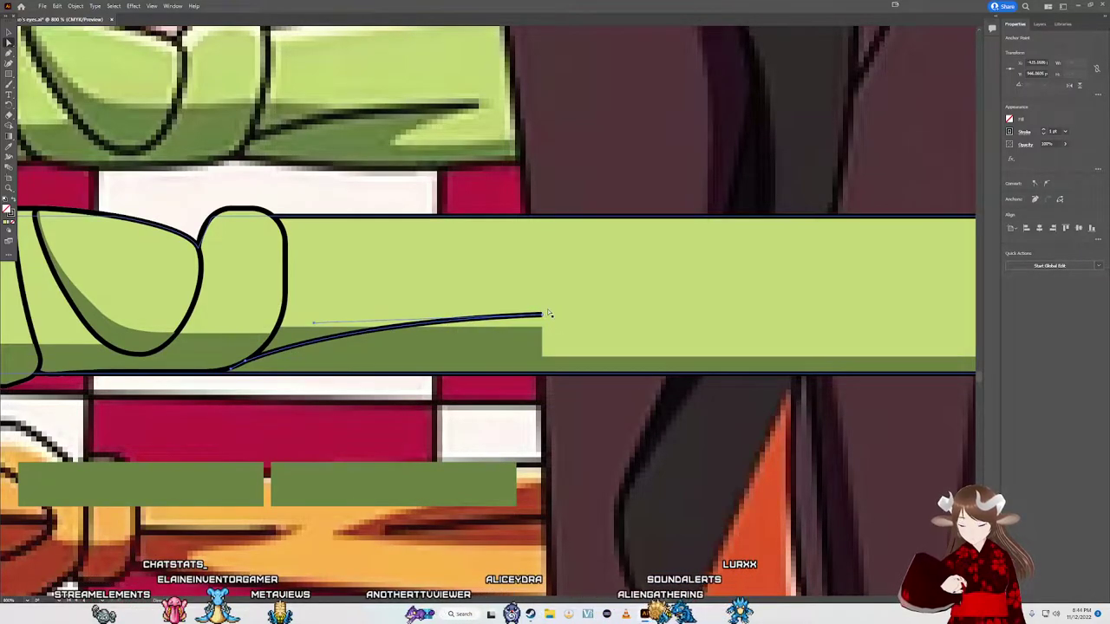
pyautogui.moveTo(543, 319); pyautogui.dragTo(539, 329)
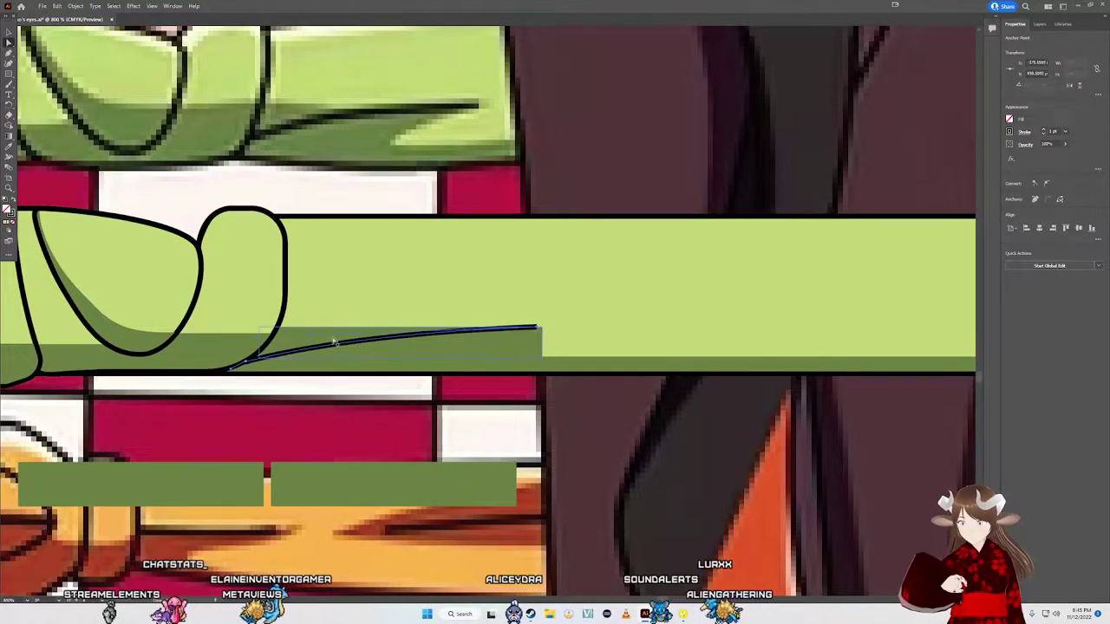
pyautogui.moveTo(309, 339); pyautogui.dragTo(319, 321)
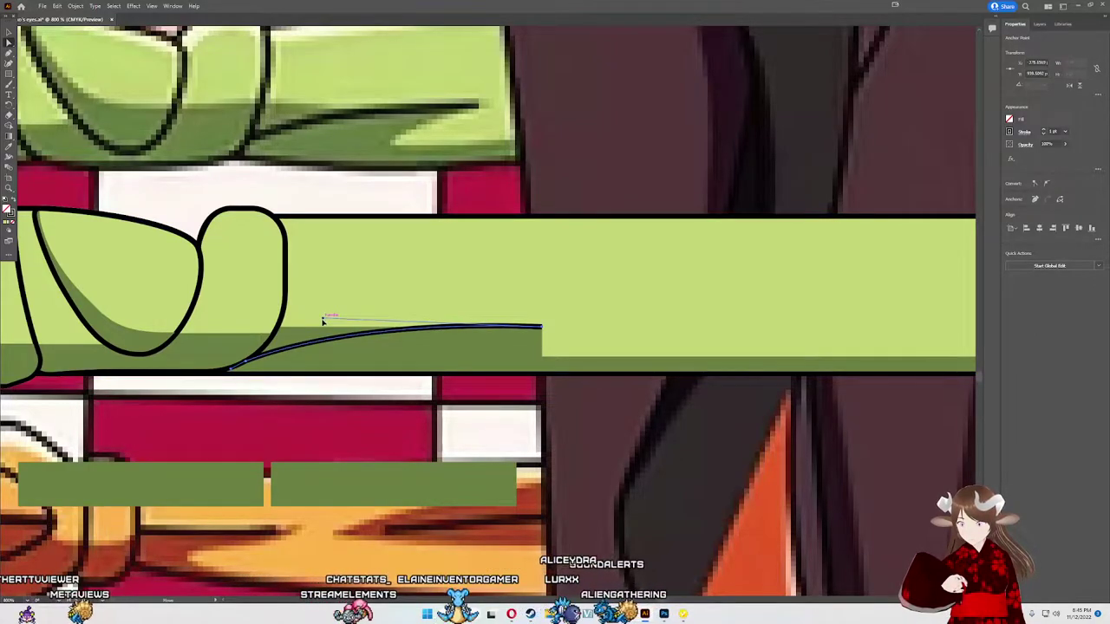
pyautogui.moveTo(323, 320); pyautogui.dragTo(325, 325)
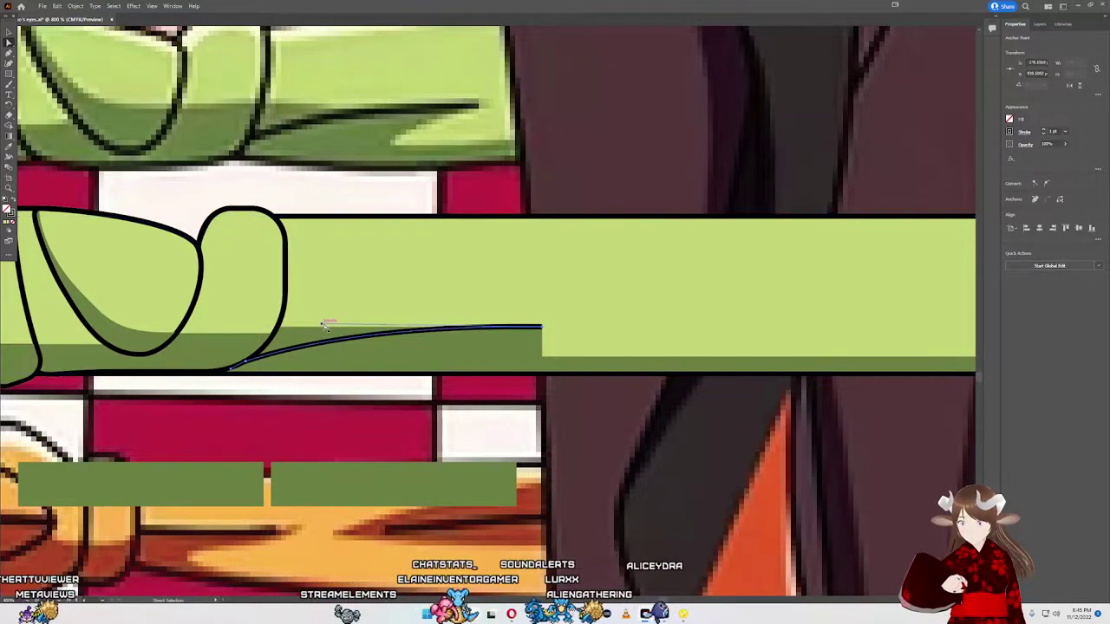
# Step: Raise the dark green shadow's top edge with Direct Selection so it meets the curve
pyautogui.scroll(2, 394, 339)
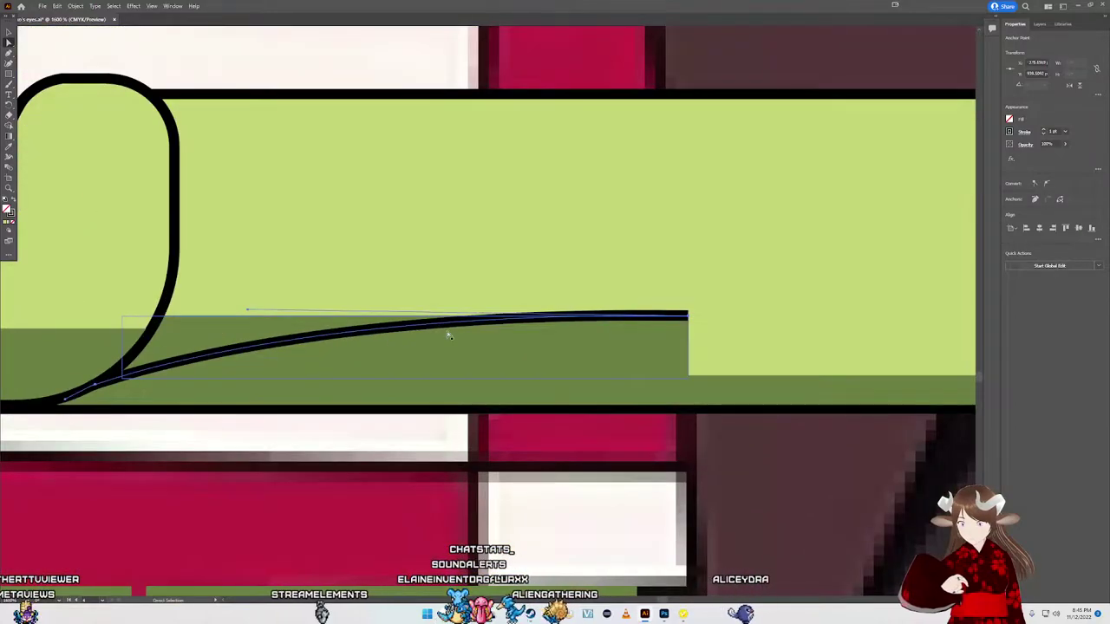
pyautogui.click(320, 320)
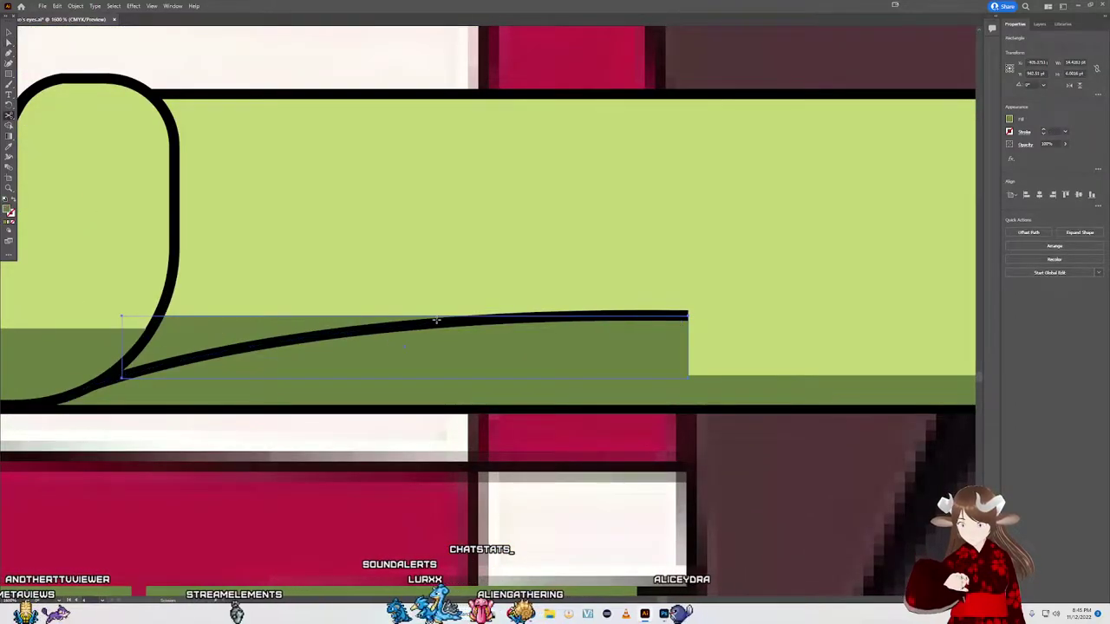
pyautogui.press('a')
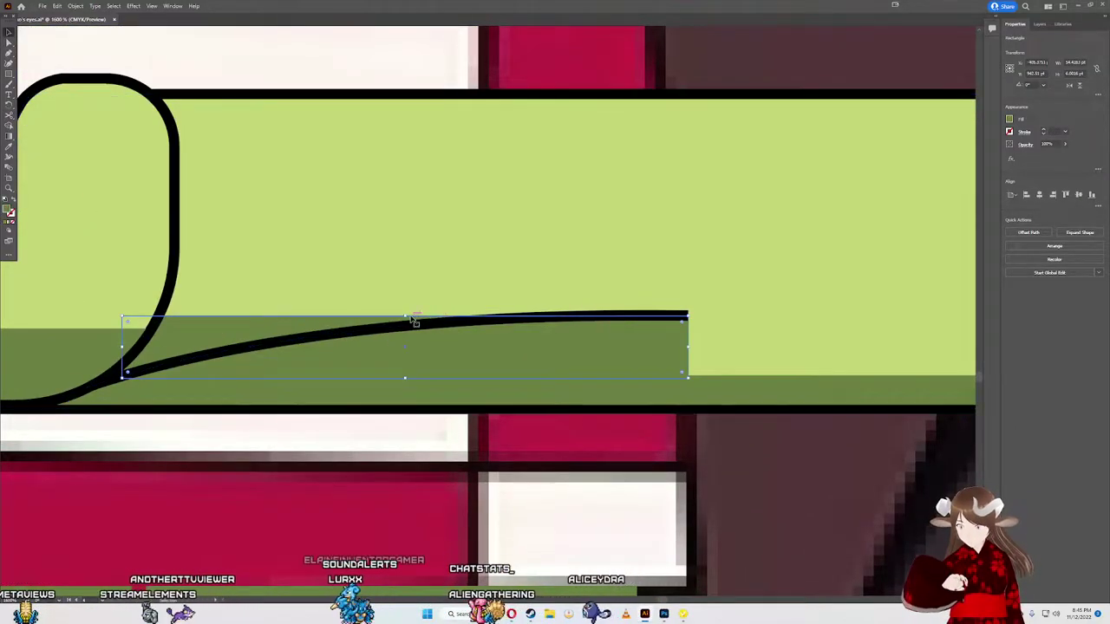
pyautogui.moveTo(414, 320); pyautogui.dragTo(408, 311)
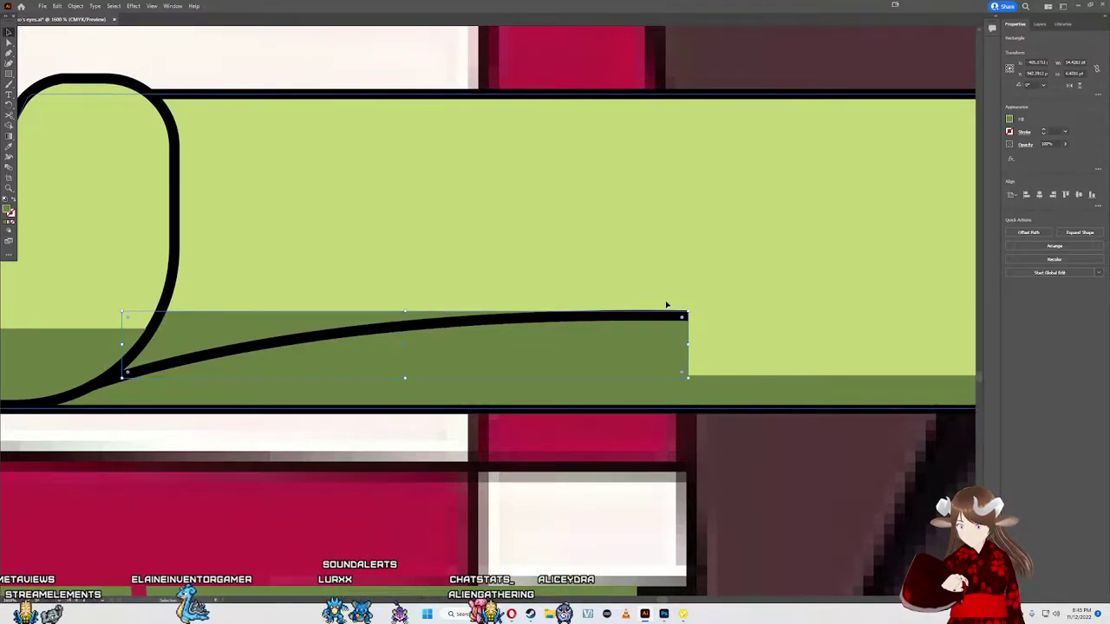
pyautogui.click(721, 361)
# Step: Move the spare dark-green rectangle up to the sash, round its left corners and flatten it into a thin strip
pyautogui.scroll(-3, 683, 362)
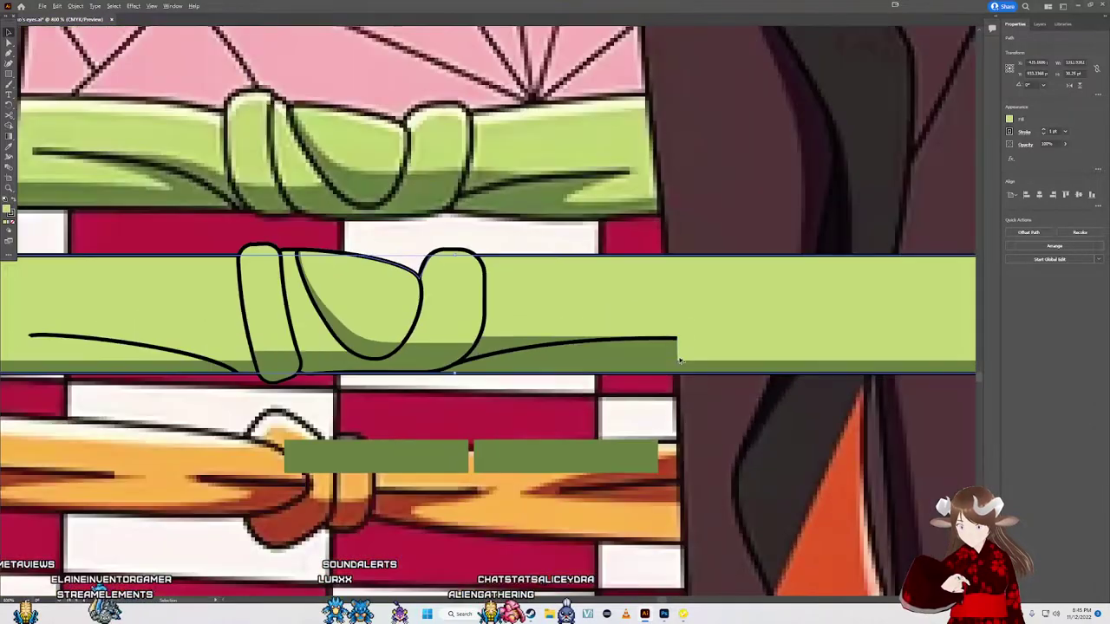
pyautogui.scroll(2, 668, 364)
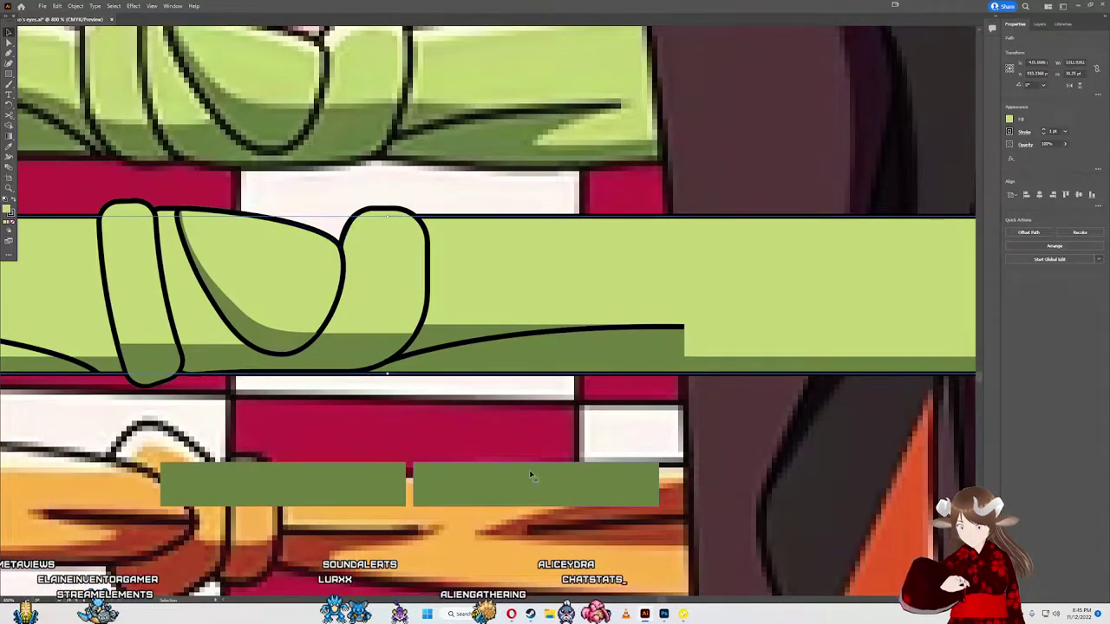
pyautogui.moveTo(529, 475)
pyautogui.mouseDown()
pyautogui.moveTo(663, 417)
pyautogui.moveTo(689, 390)
pyautogui.mouseUp()
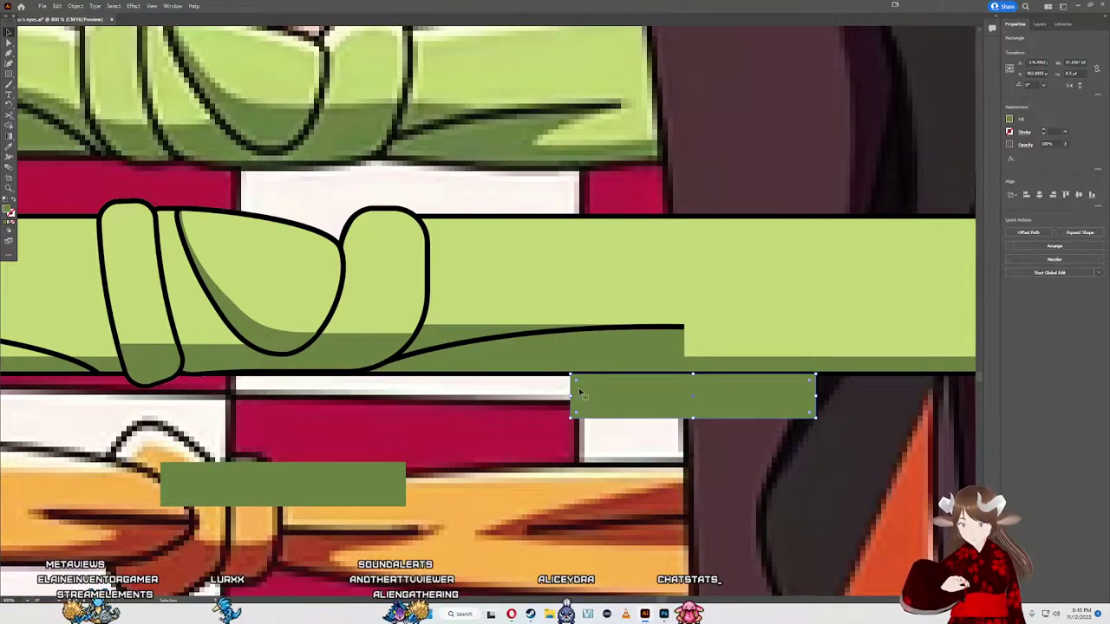
pyautogui.moveTo(577, 382)
pyautogui.mouseDown()
pyautogui.moveTo(704, 387)
pyautogui.moveTo(683, 405)
pyautogui.moveTo(681, 390)
pyautogui.mouseUp()
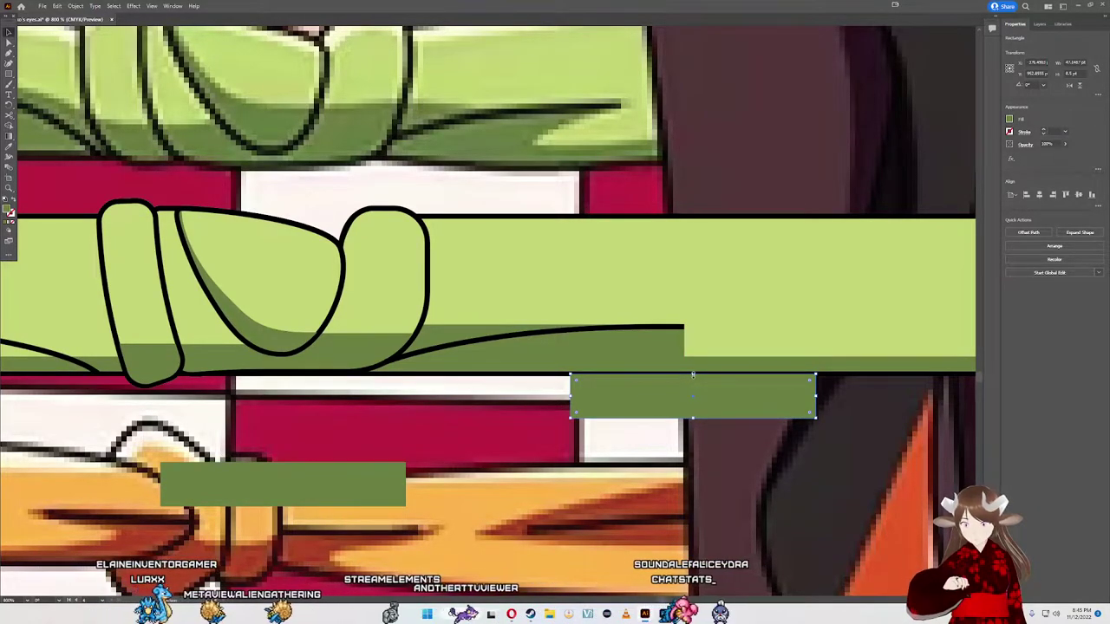
pyautogui.moveTo(692, 375); pyautogui.dragTo(684, 396)
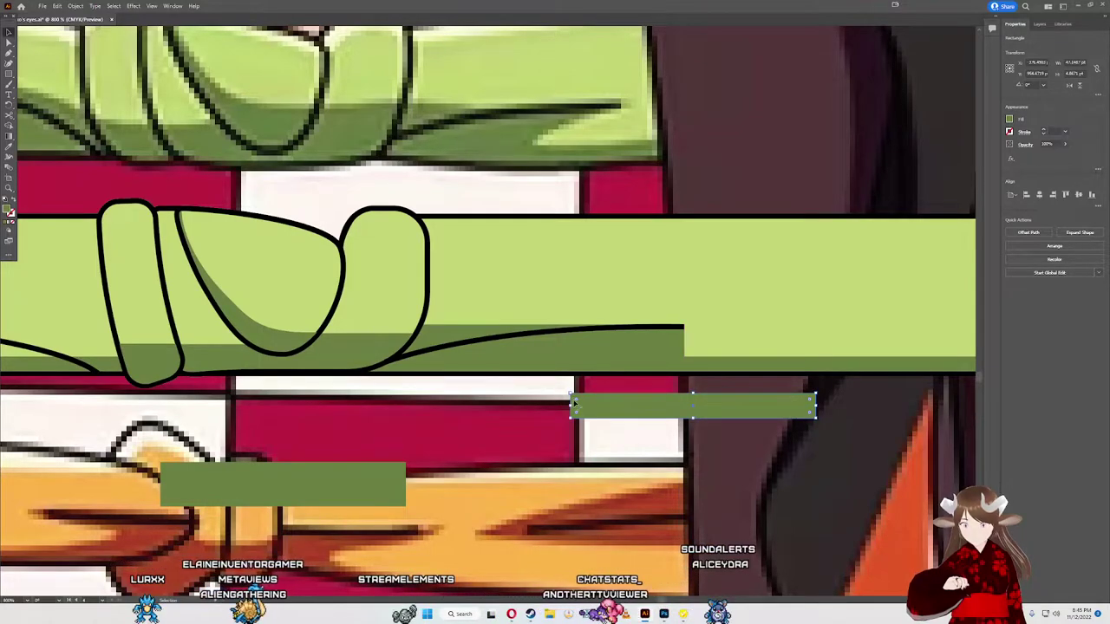
pyautogui.moveTo(582, 405)
pyautogui.mouseDown()
pyautogui.moveTo(619, 431)
pyautogui.moveTo(576, 401)
pyautogui.mouseUp()
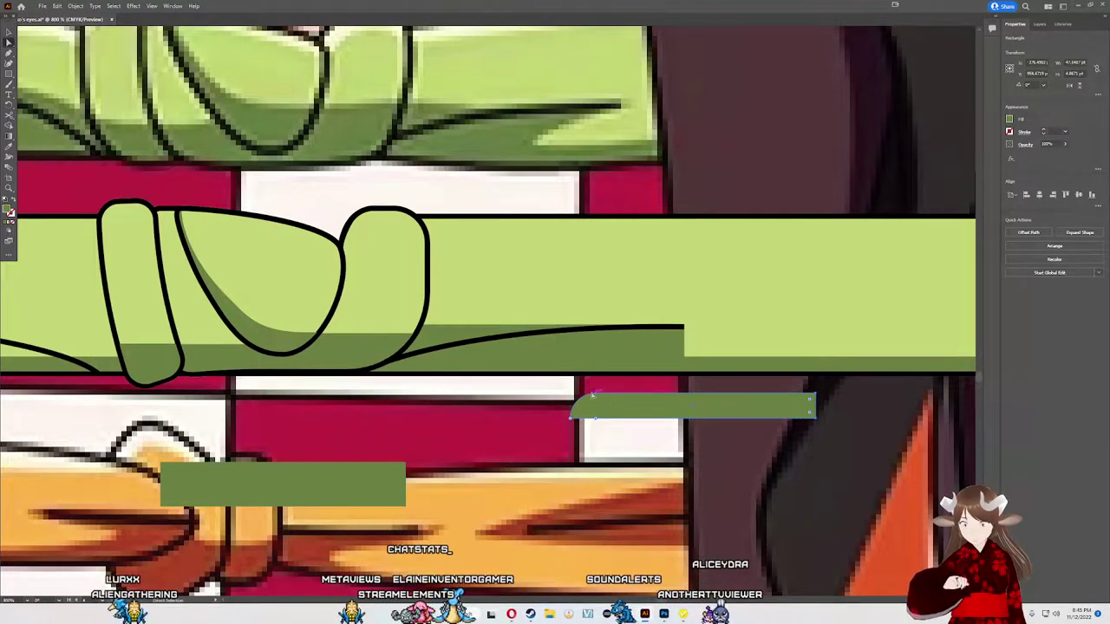
# Step: Reshape the strip's left corner anchor and handle into a tapered arc
pyautogui.moveTo(597, 397); pyautogui.dragTo(582, 396)
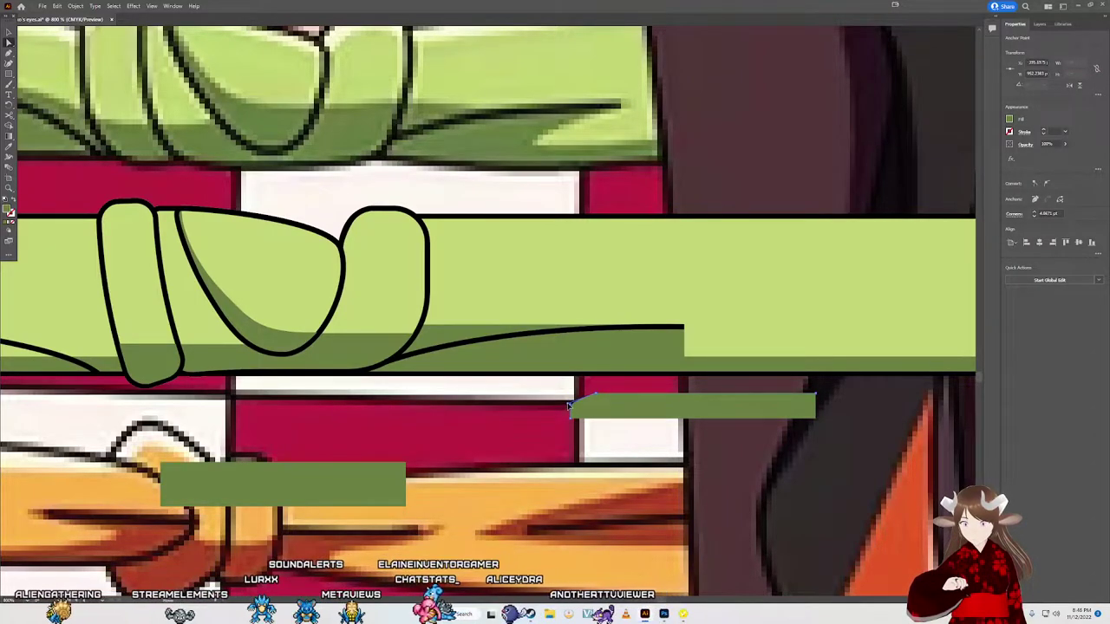
pyautogui.moveTo(570, 405); pyautogui.dragTo(572, 406)
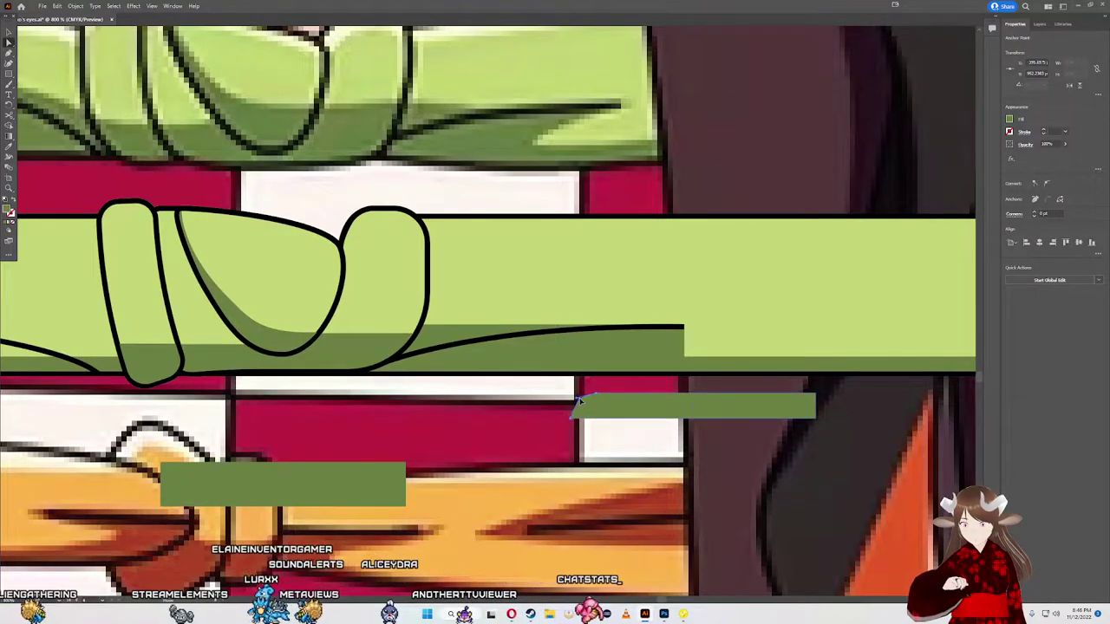
pyautogui.moveTo(574, 392); pyautogui.dragTo(545, 382)
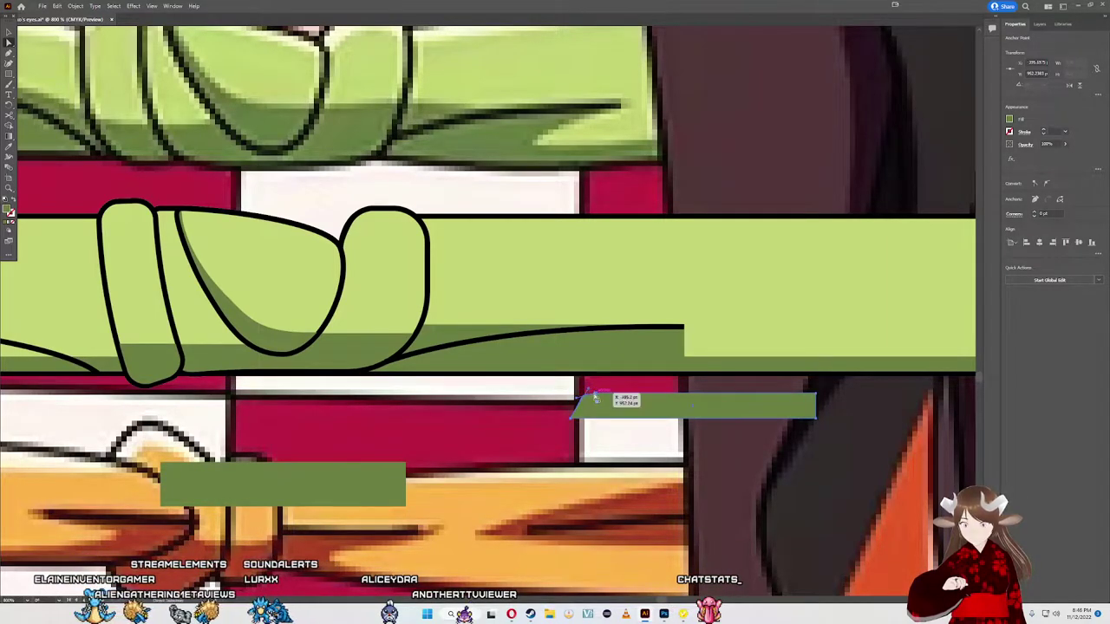
pyautogui.moveTo(595, 395)
pyautogui.mouseDown()
pyautogui.moveTo(608, 401)
pyautogui.moveTo(590, 405)
pyautogui.mouseUp()
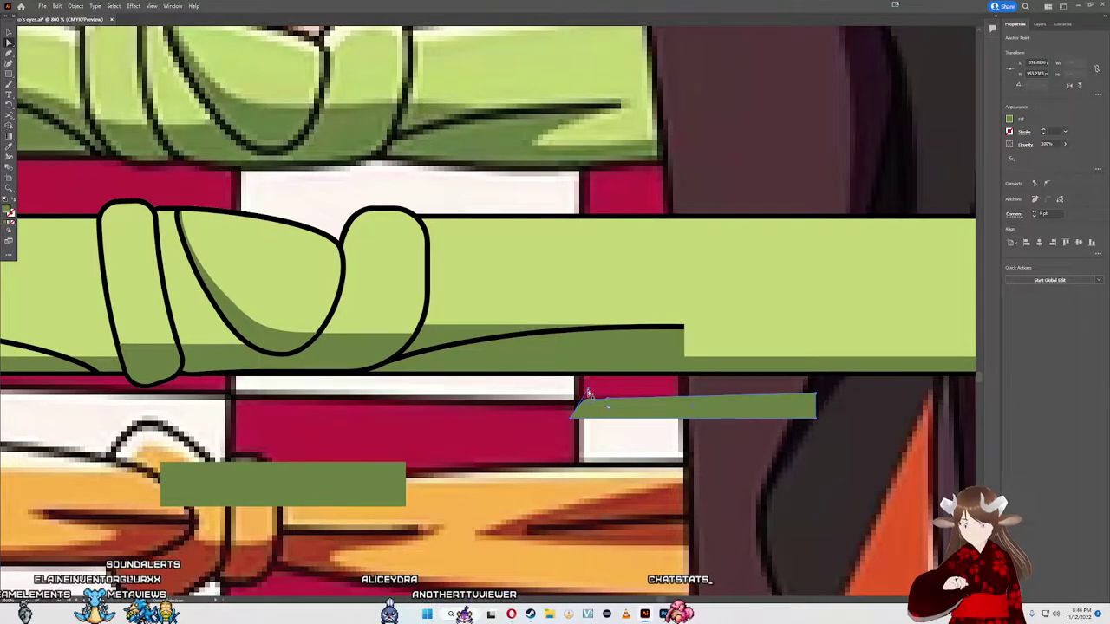
pyautogui.scroll(3, 588, 393)
pyautogui.scroll(4, 581, 386)
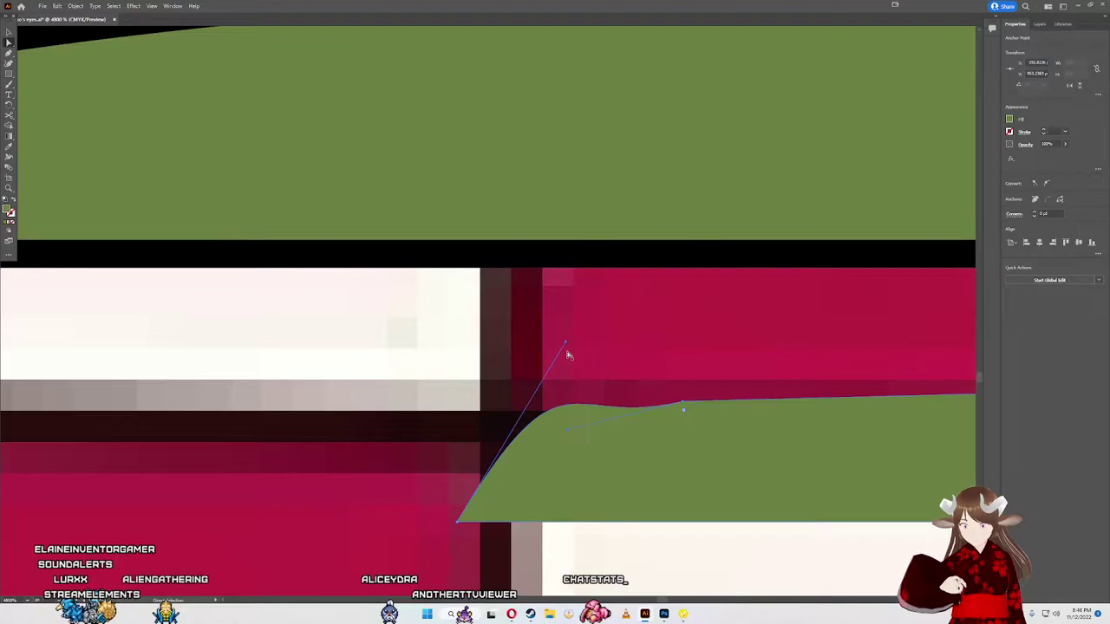
pyautogui.moveTo(567, 345)
pyautogui.mouseDown()
pyautogui.moveTo(512, 399)
pyautogui.moveTo(548, 433)
pyautogui.mouseUp()
# Step: Move the tapered strip onto the sash band beneath the curve's right end
pyautogui.scroll(-2, 592, 421)
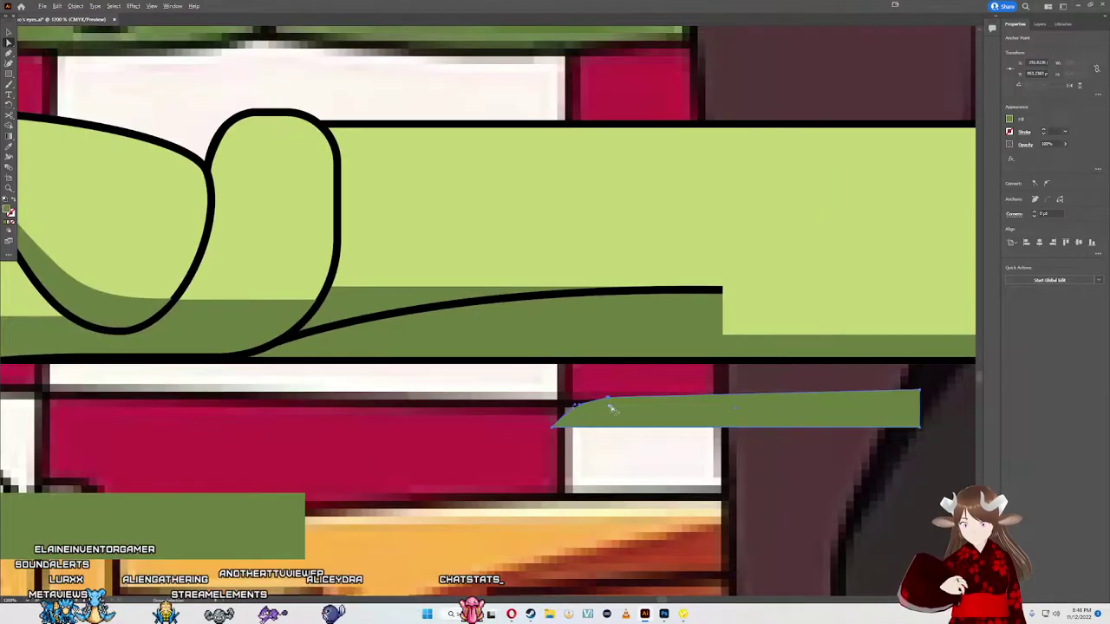
pyautogui.scroll(-3, 610, 407)
pyautogui.moveTo(673, 418)
pyautogui.mouseDown()
pyautogui.moveTo(828, 382)
pyautogui.moveTo(721, 352)
pyautogui.moveTo(777, 352)
pyautogui.moveTo(765, 353)
pyautogui.moveTo(771, 340)
pyautogui.moveTo(749, 348)
pyautogui.moveTo(760, 347)
pyautogui.mouseUp()
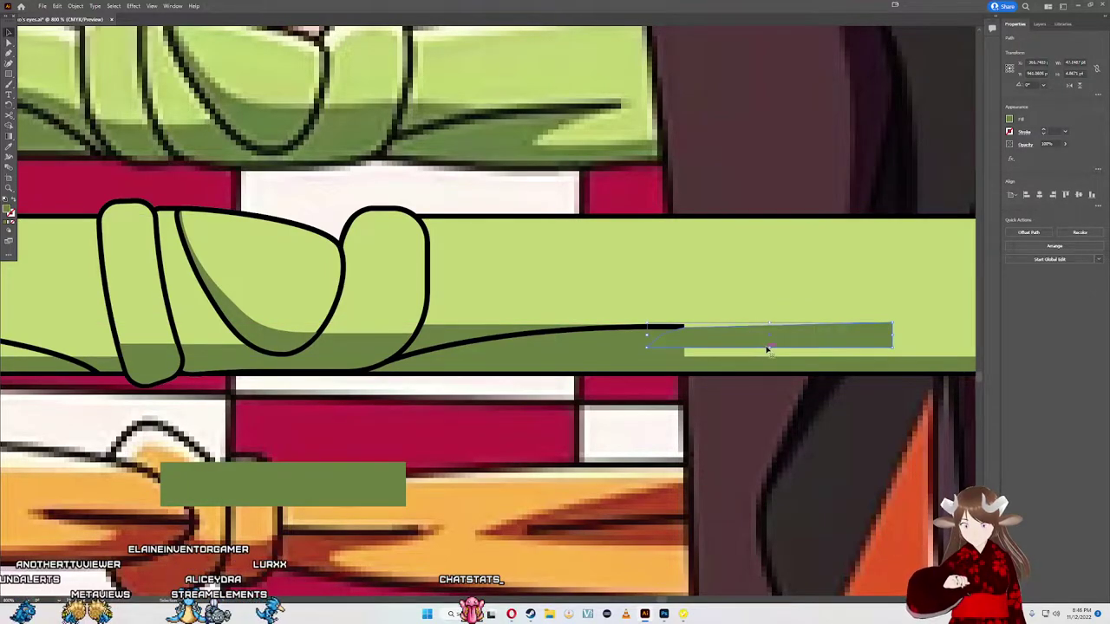
# Step: Widen the strip, then use Shape Builder to delete its pieces beyond the curve's tip
pyautogui.moveTo(766, 357)
pyautogui.mouseDown()
pyautogui.moveTo(728, 355)
pyautogui.moveTo(742, 357)
pyautogui.mouseUp()
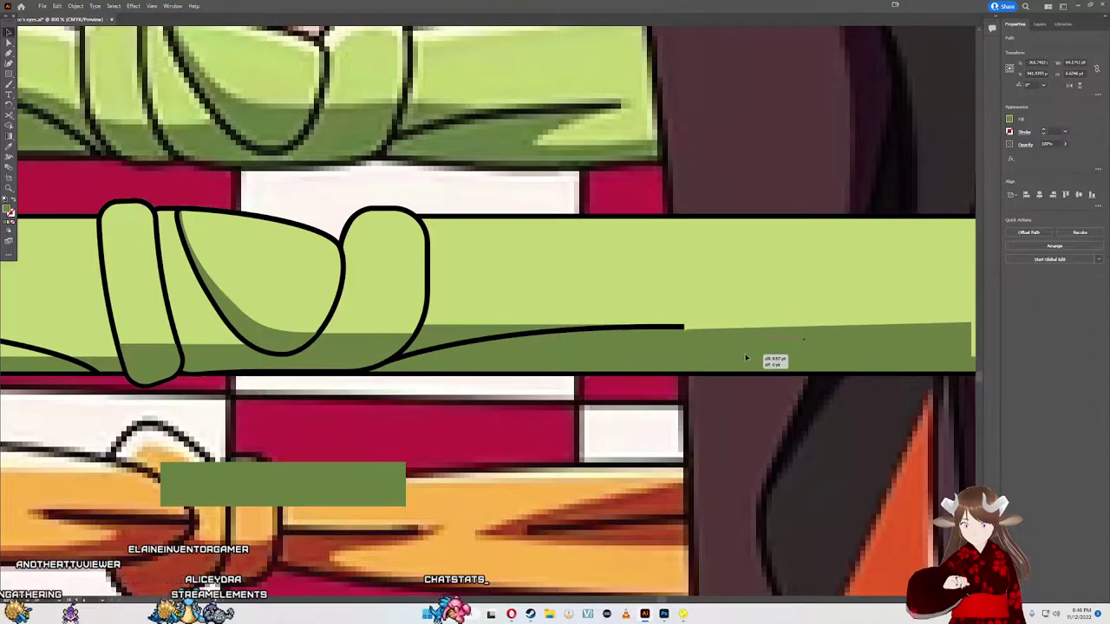
pyautogui.keyDown('shift'); pyautogui.click(622, 346); pyautogui.keyUp('shift')
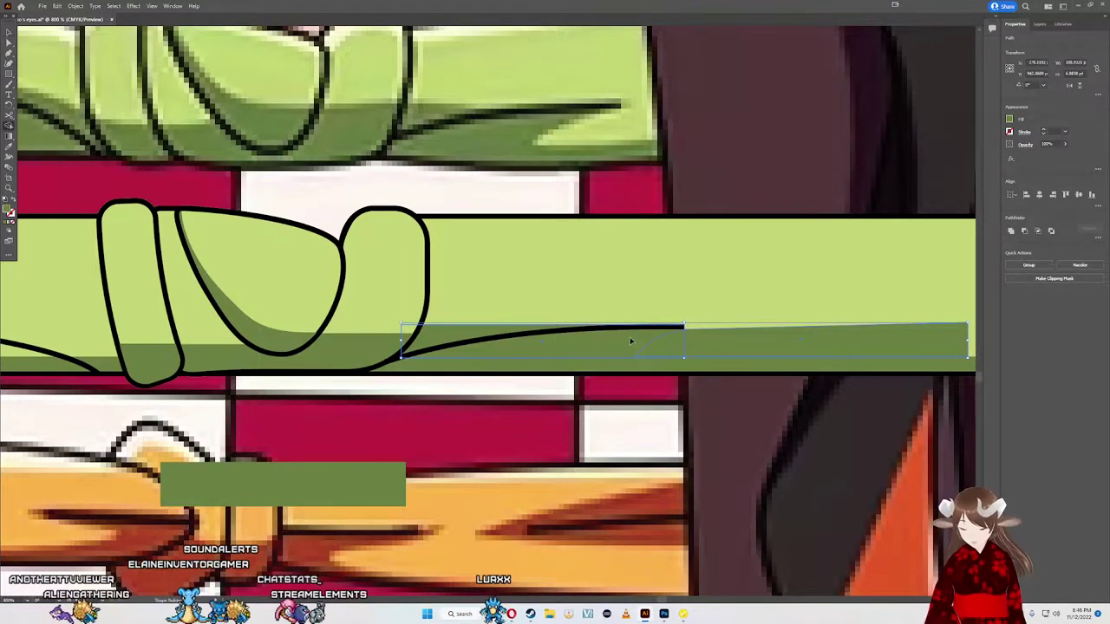
pyautogui.hotkey('shift', 'm')
pyautogui.keyDown('alt'); pyautogui.click(704, 348); pyautogui.keyUp('alt')
pyautogui.keyDown('alt'); pyautogui.click(681, 350); pyautogui.keyUp('alt')
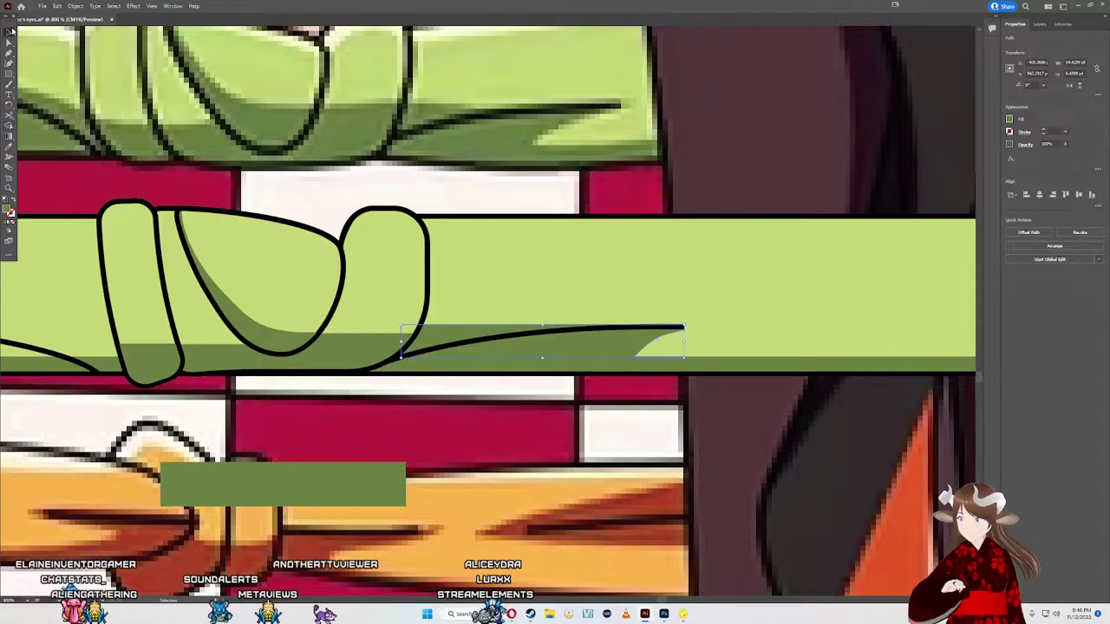
pyautogui.scroll(2, 691, 397)
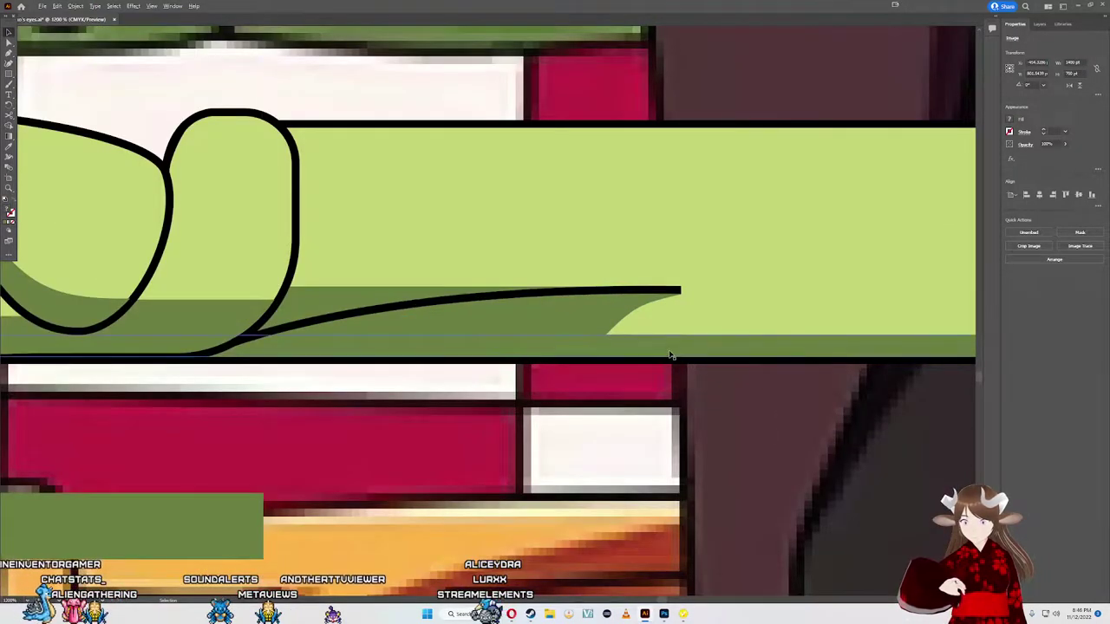
pyautogui.scroll(-2, 659, 342)
pyautogui.scroll(1, 644, 326)
pyautogui.scroll(1, 642, 325)
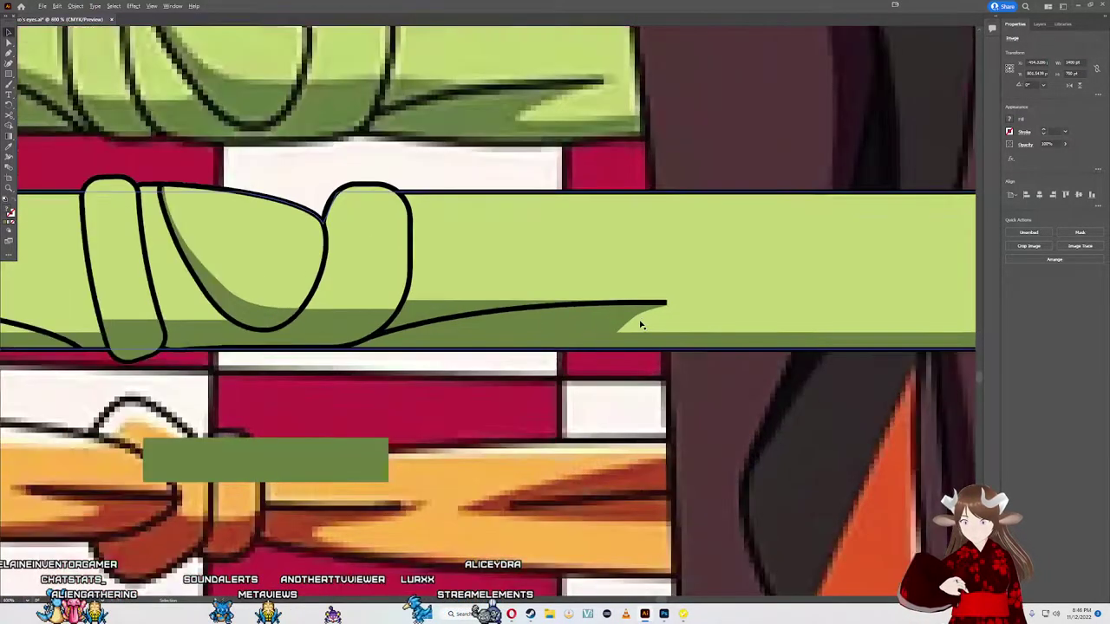
pyautogui.scroll(2, 639, 321)
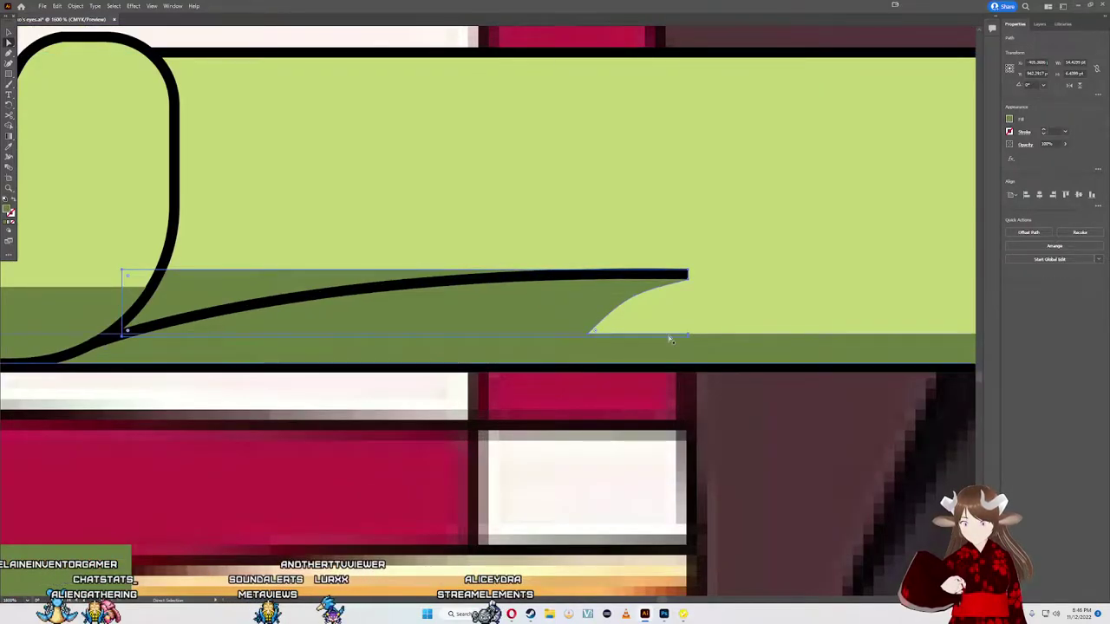
# Step: Bow the shadow's curved edge up-left and bring its end anchor to the outline's right tip
pyautogui.press('-')
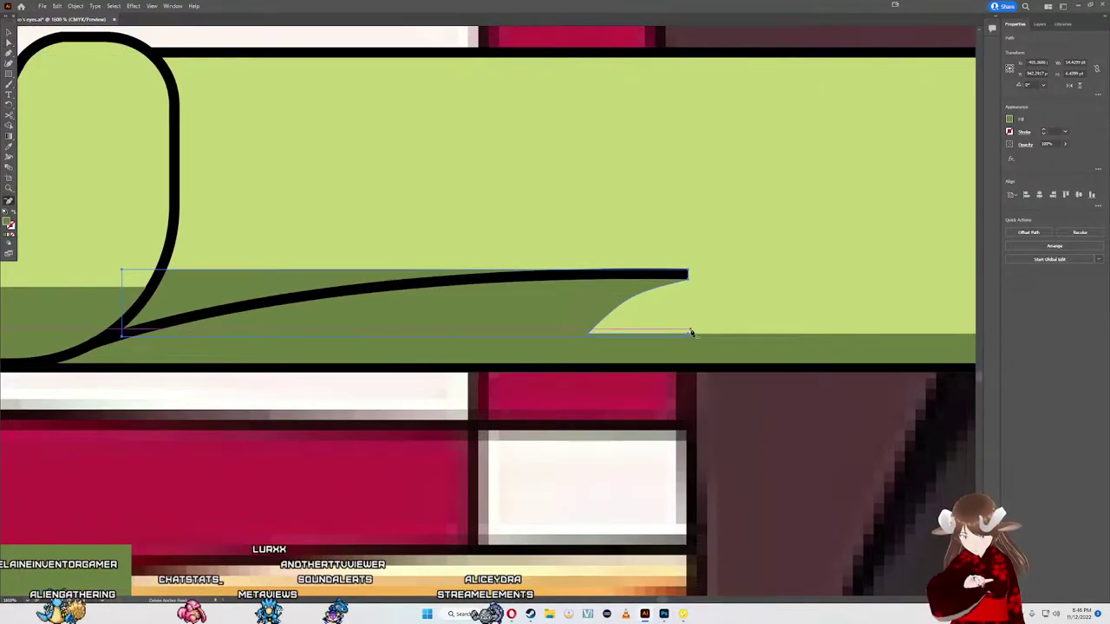
pyautogui.click(689, 338)
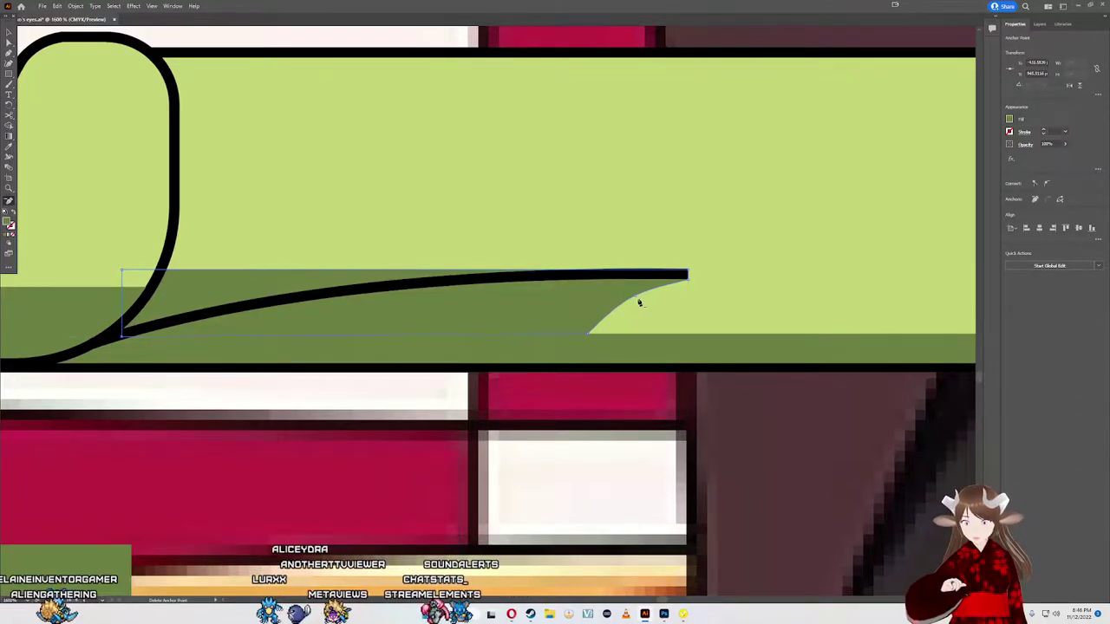
pyautogui.press('a')
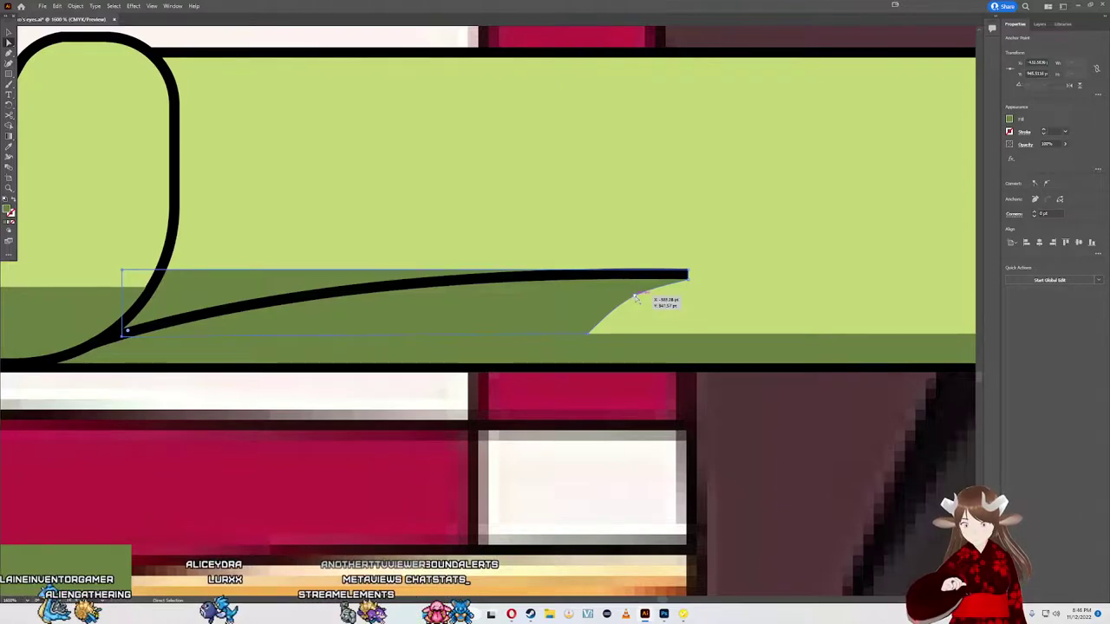
pyautogui.press('-')
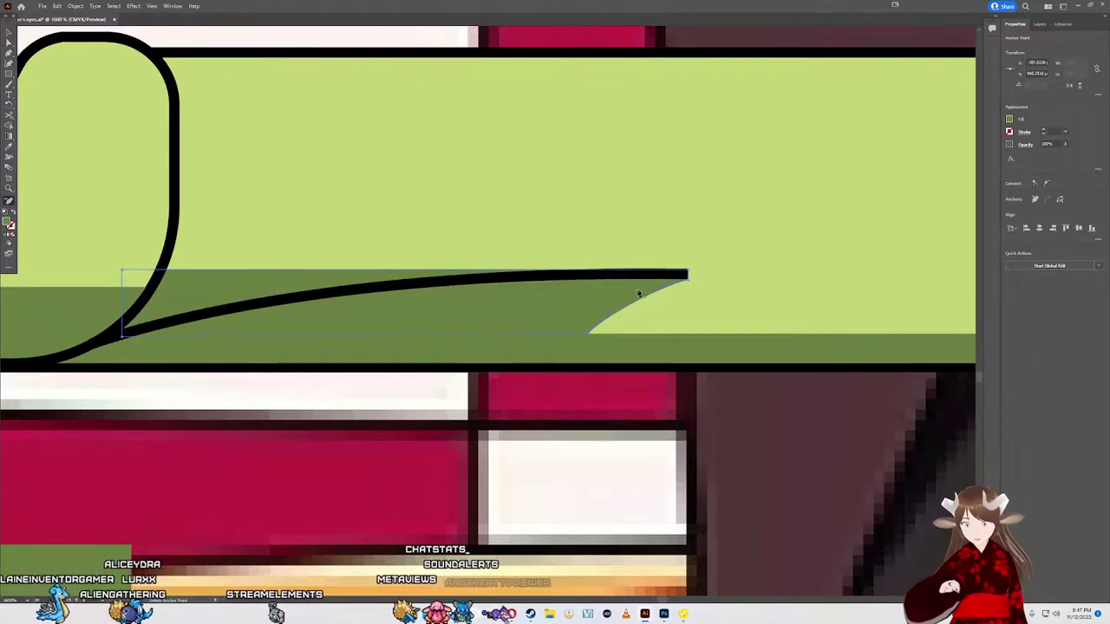
pyautogui.press('a')
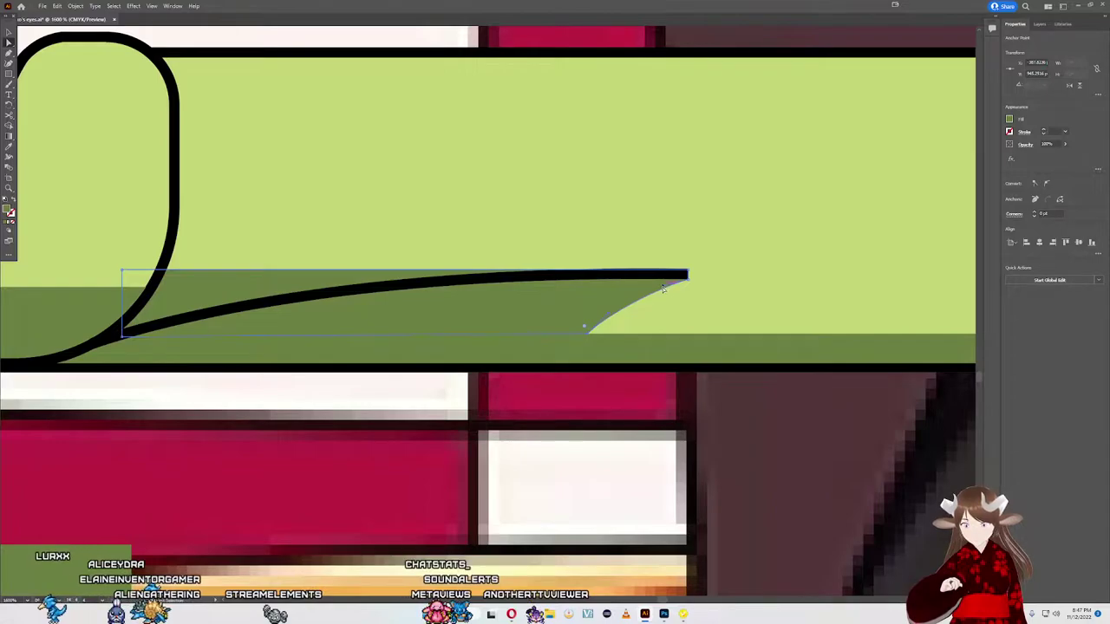
pyautogui.moveTo(662, 291); pyautogui.dragTo(619, 293)
pyautogui.moveTo(596, 330); pyautogui.dragTo(556, 336)
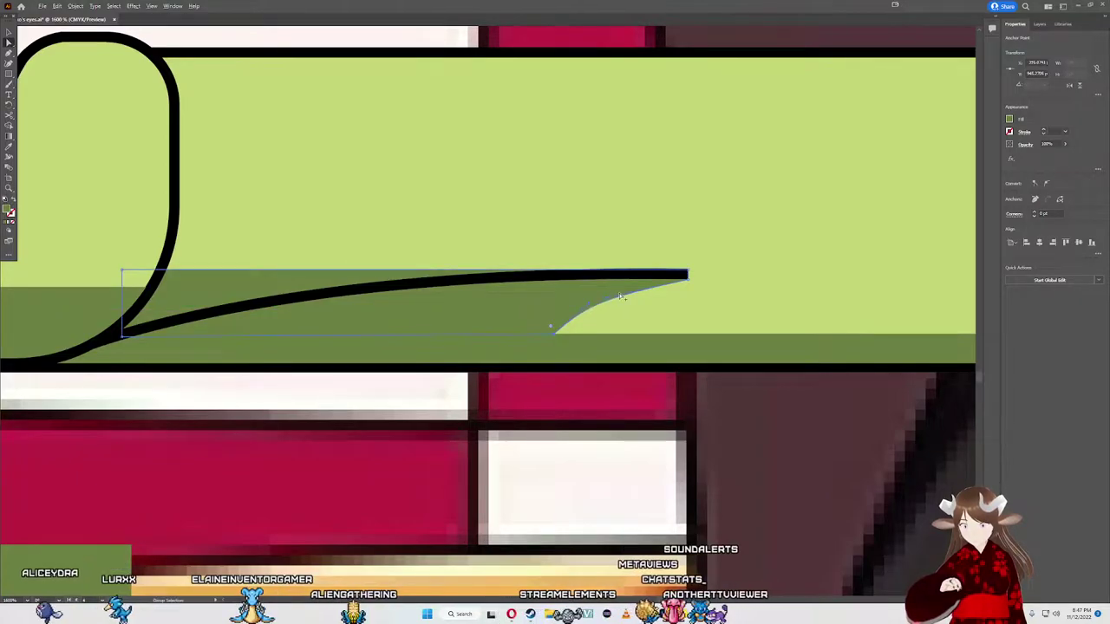
pyautogui.click(689, 278)
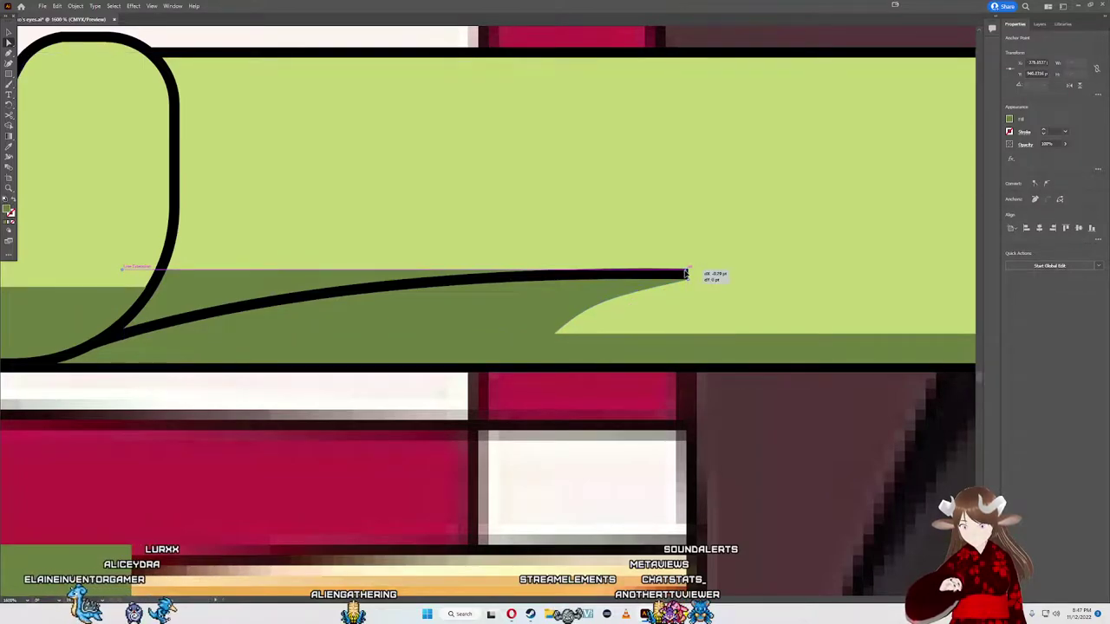
# Step: Shift the shadow's bottom anchor left and round off its lower corner with the corner widget
pyautogui.scroll(-2, 689, 276)
pyautogui.scroll(-2, 689, 286)
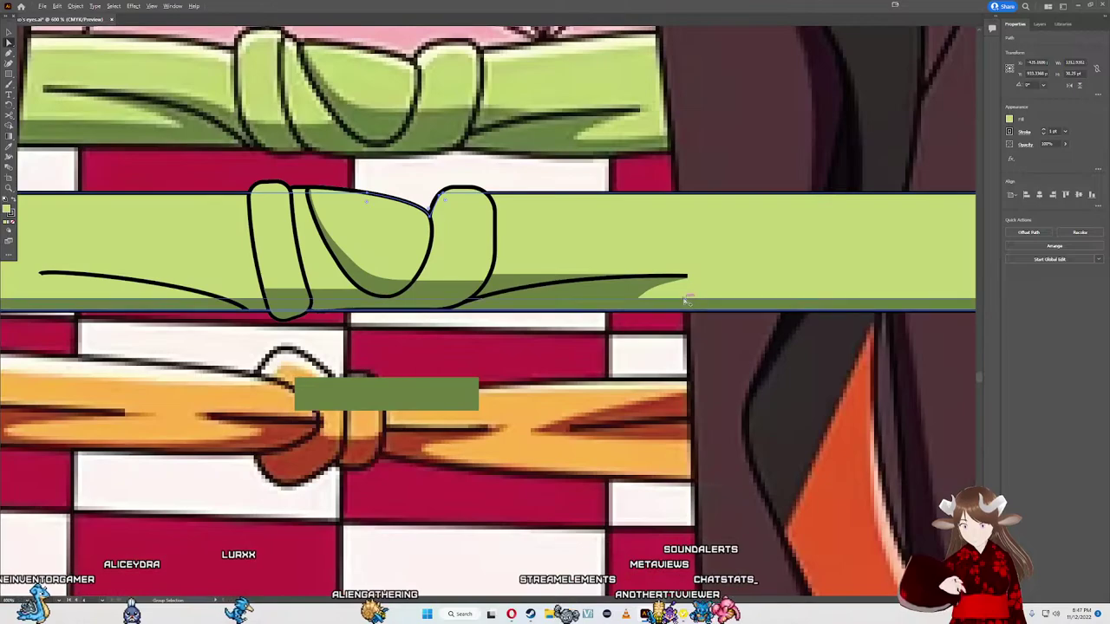
pyautogui.scroll(3, 685, 295)
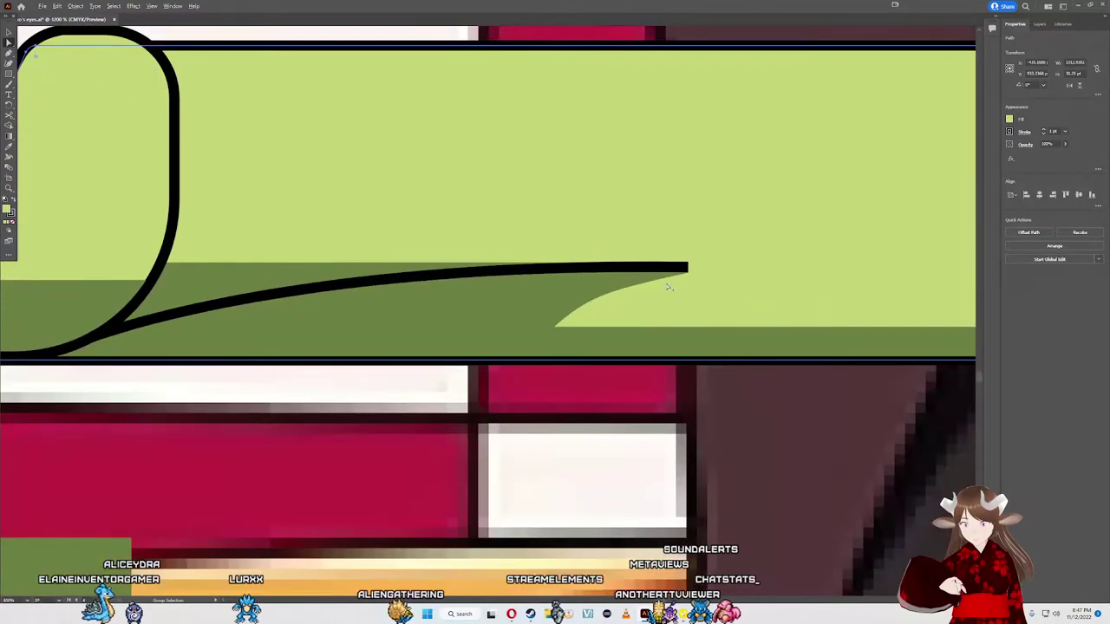
pyautogui.click(572, 312)
pyautogui.moveTo(551, 327); pyautogui.dragTo(536, 324)
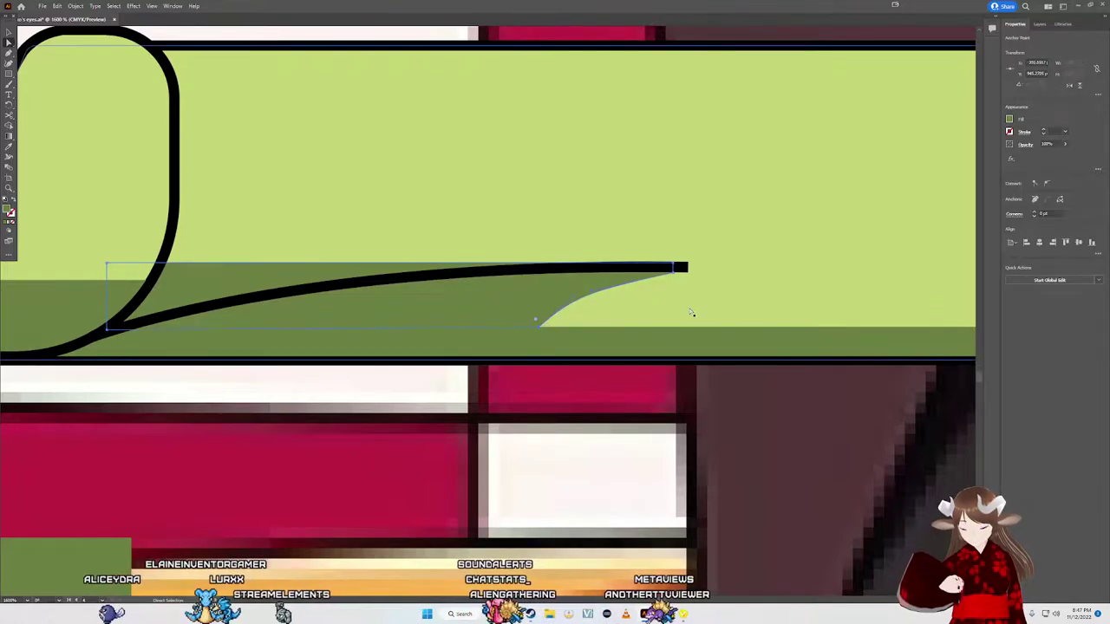
pyautogui.click(573, 299)
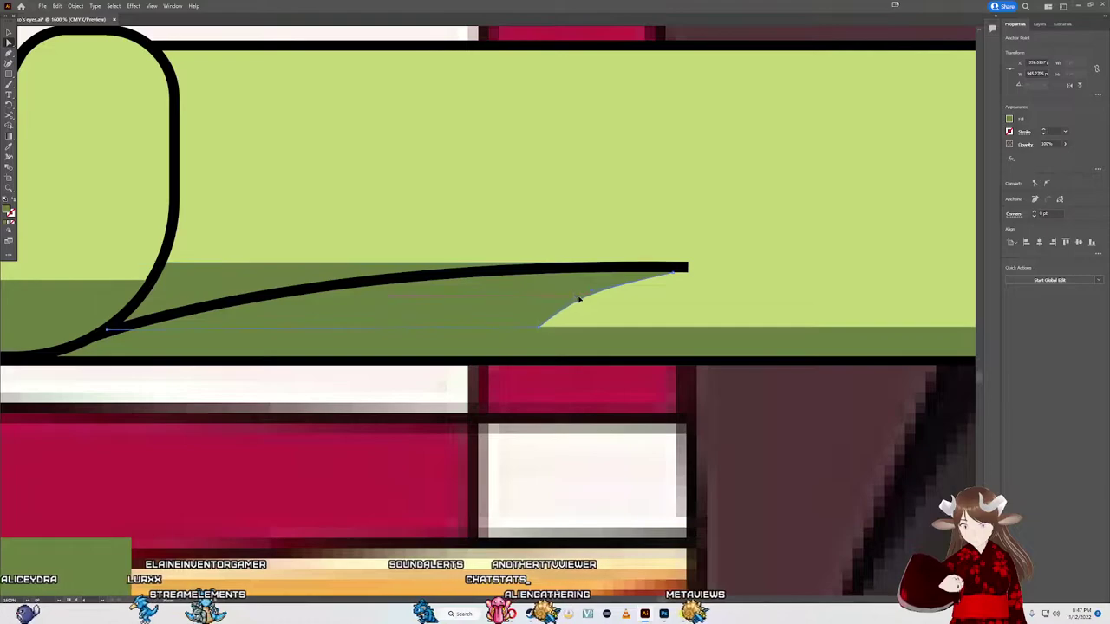
pyautogui.moveTo(537, 317)
pyautogui.mouseDown()
pyautogui.moveTo(511, 271)
pyautogui.moveTo(296, 167)
pyautogui.moveTo(260, 100)
pyautogui.mouseUp()
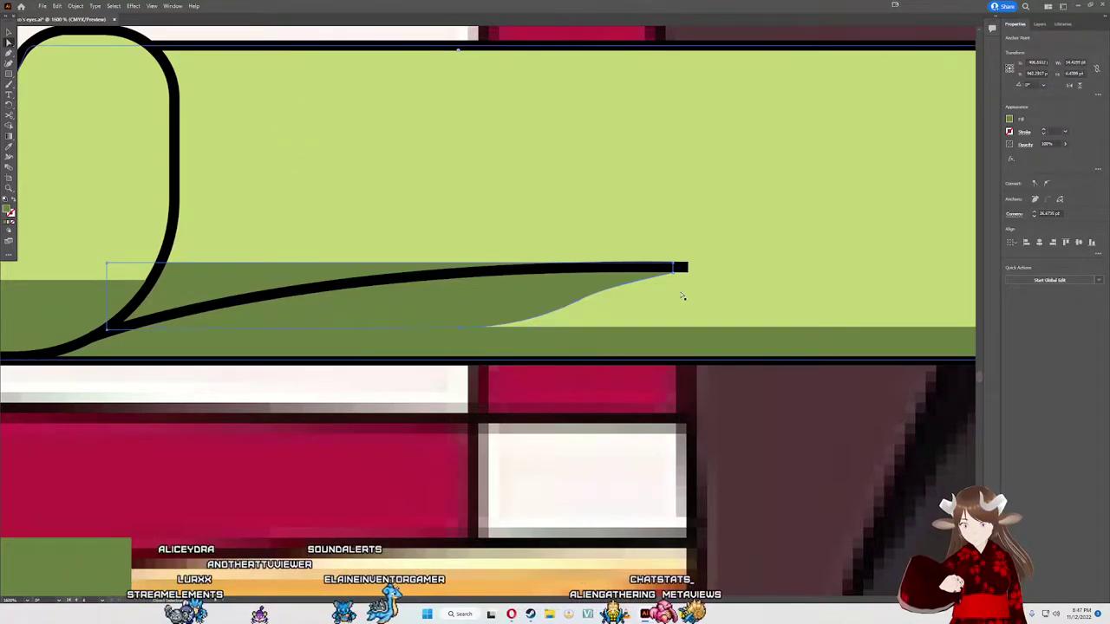
# Step: Nudge the whole dark green shadow shape slightly right into place
pyautogui.click(674, 266)
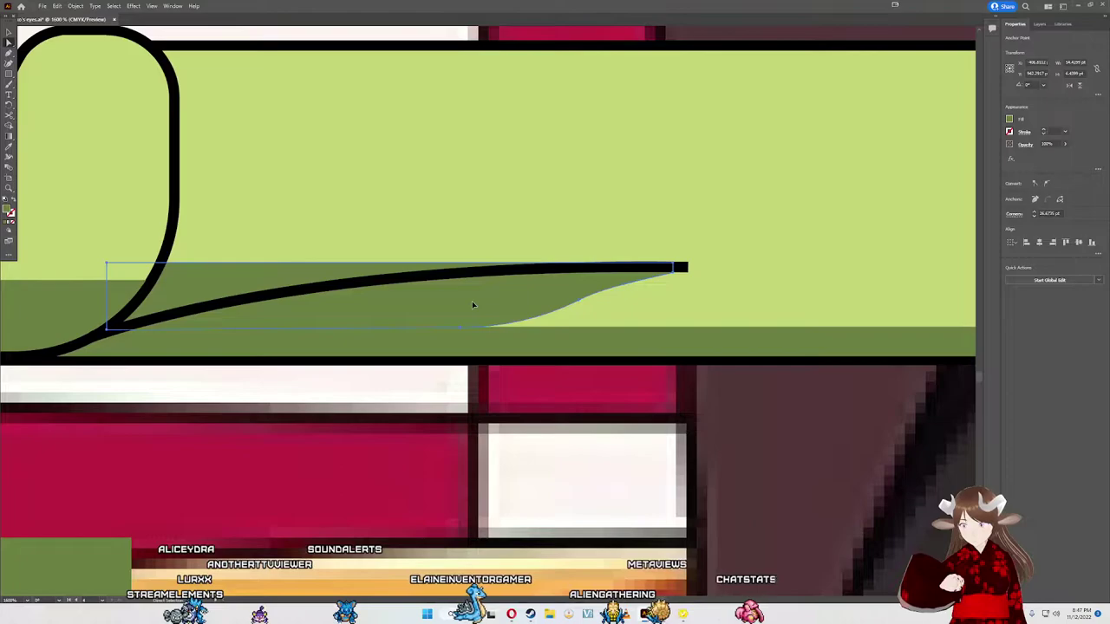
pyautogui.moveTo(472, 304); pyautogui.dragTo(490, 305)
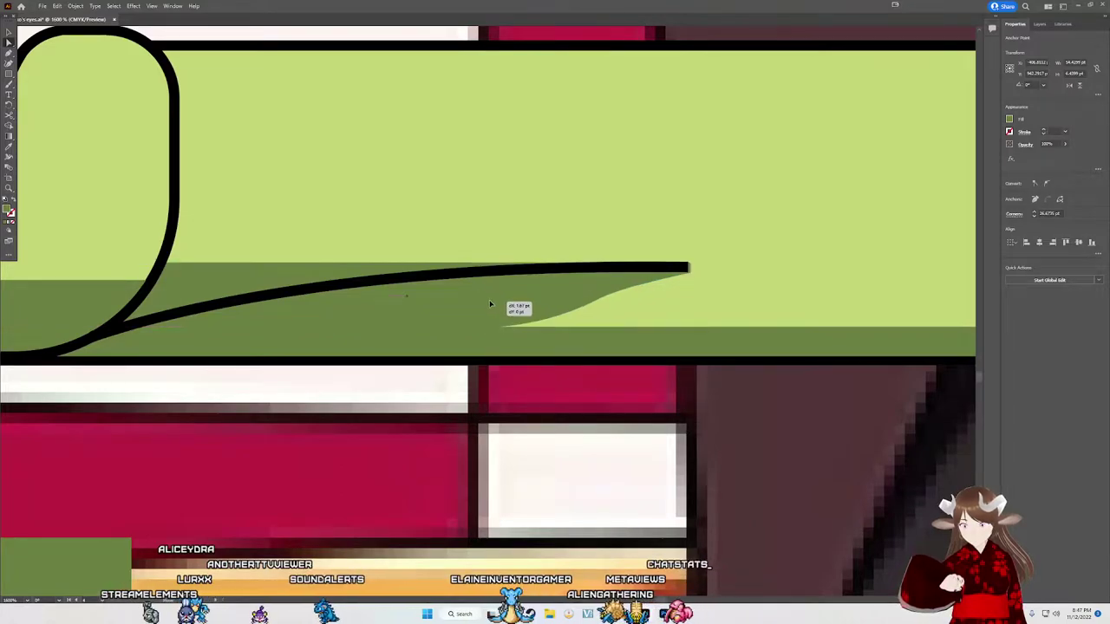
pyautogui.moveTo(490, 304); pyautogui.dragTo(486, 303)
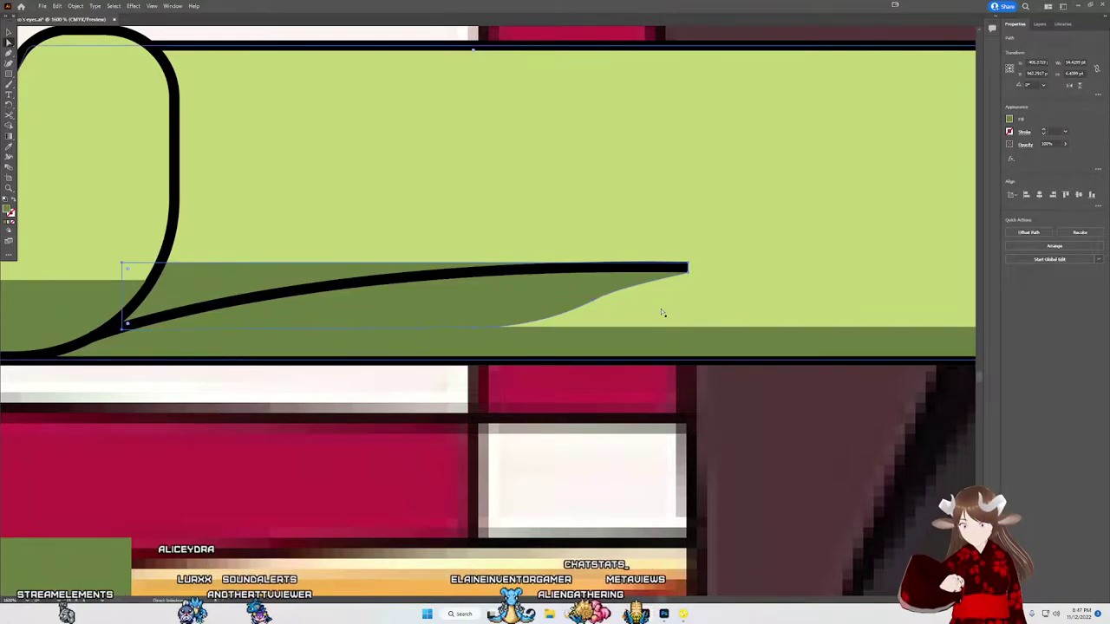
pyautogui.keyDown('alt'); pyautogui.scroll(-2, 661, 313); pyautogui.keyUp('alt')
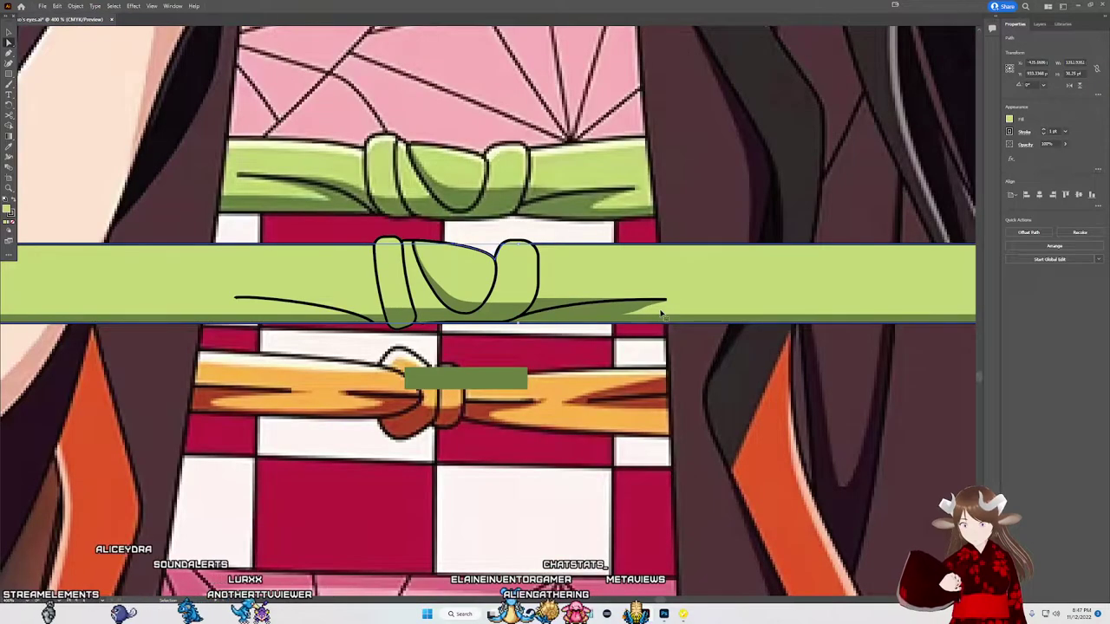
# Step: Shift the shadow's curved edge right and pull its bottom point to ease the curve toward the tip
pyautogui.click(662, 313)
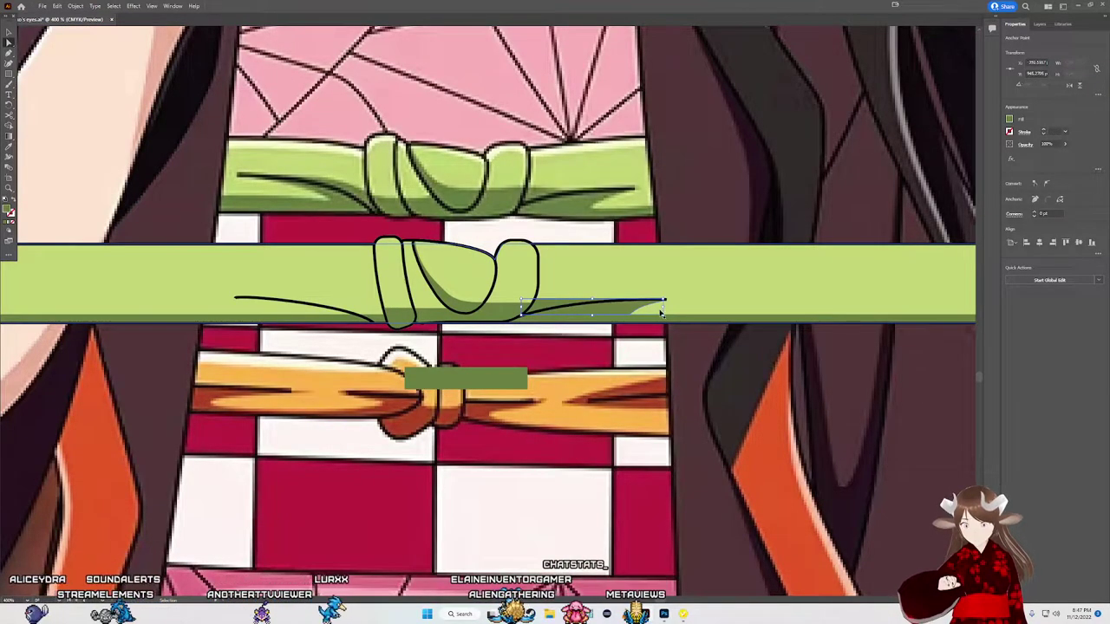
pyautogui.keyDown('alt'); pyautogui.scroll(4, 658, 311); pyautogui.keyUp('alt')
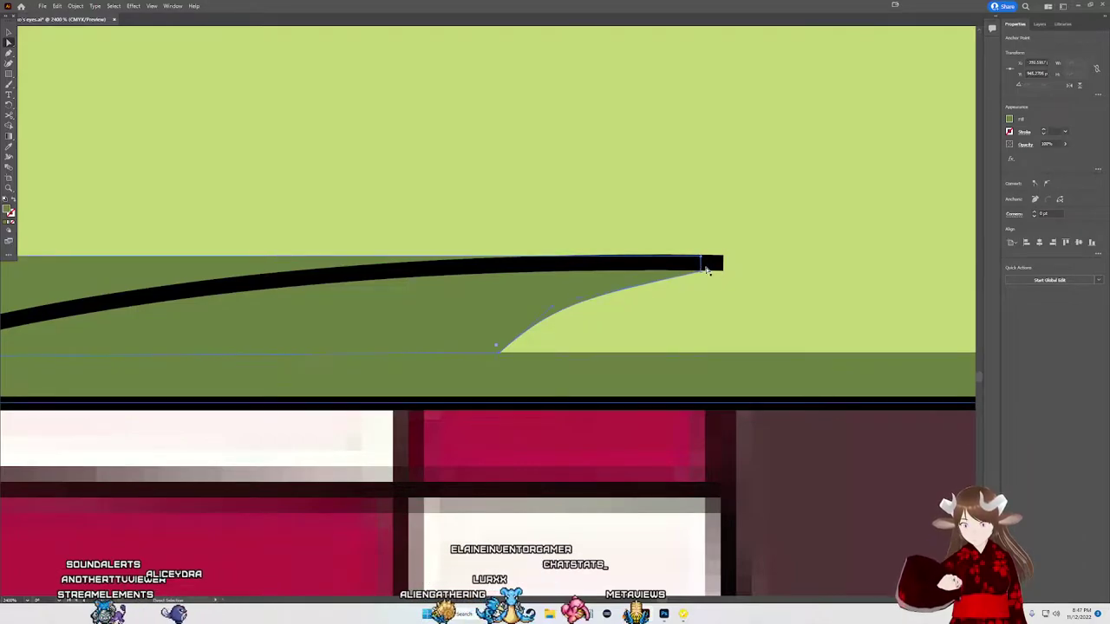
pyautogui.click(659, 275)
pyautogui.moveTo(658, 275); pyautogui.dragTo(681, 274)
pyautogui.moveTo(518, 347); pyautogui.dragTo(482, 355)
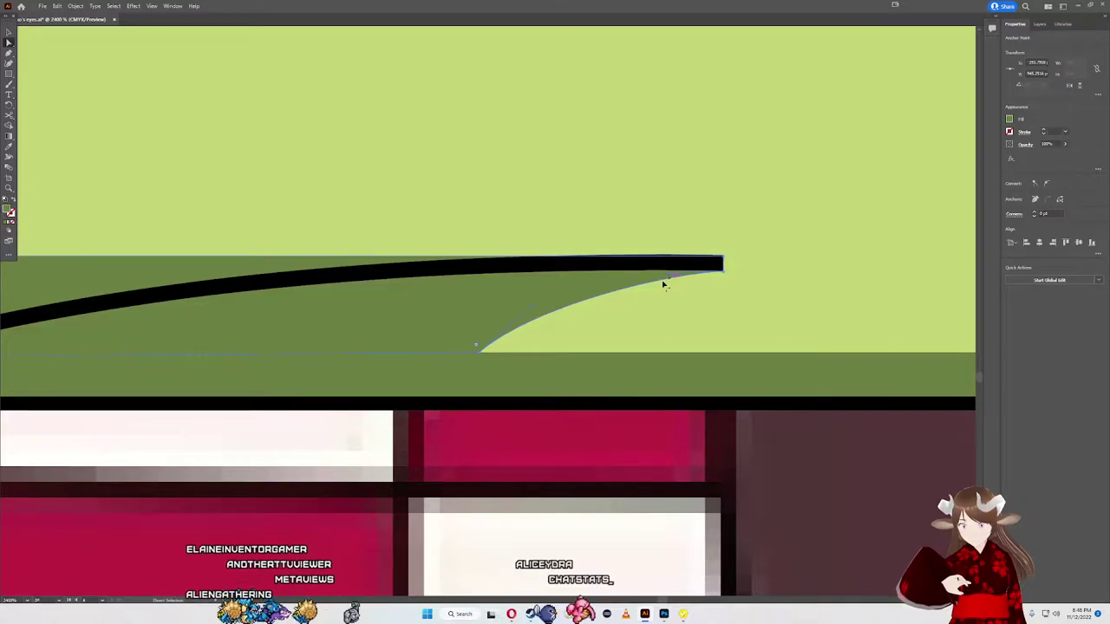
pyautogui.scroll(-6, 664, 285)
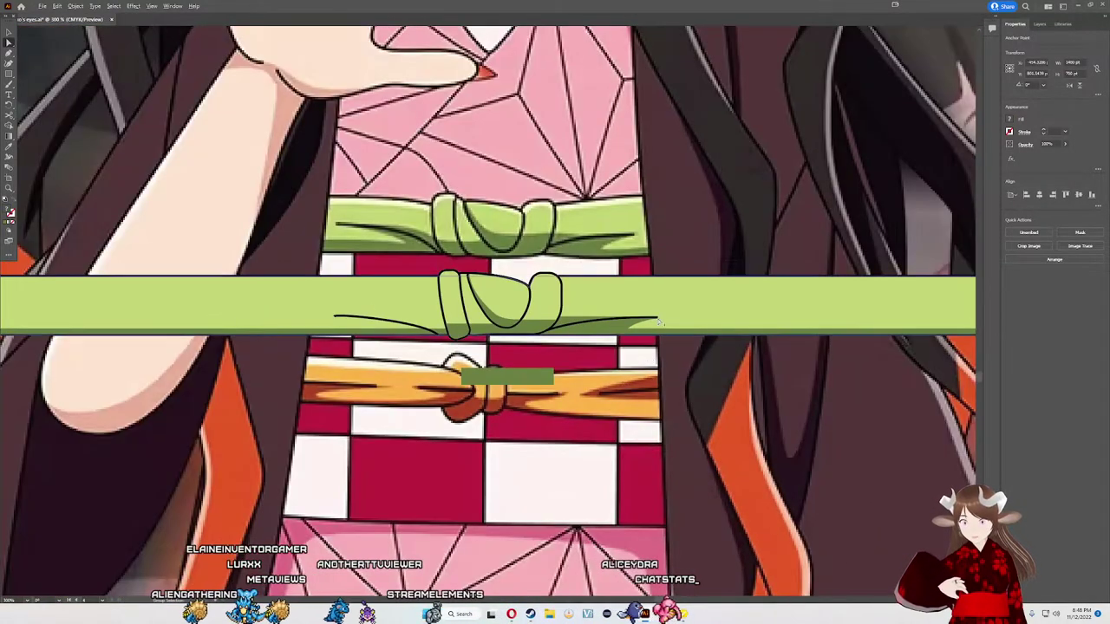
pyautogui.scroll(2, 582, 305)
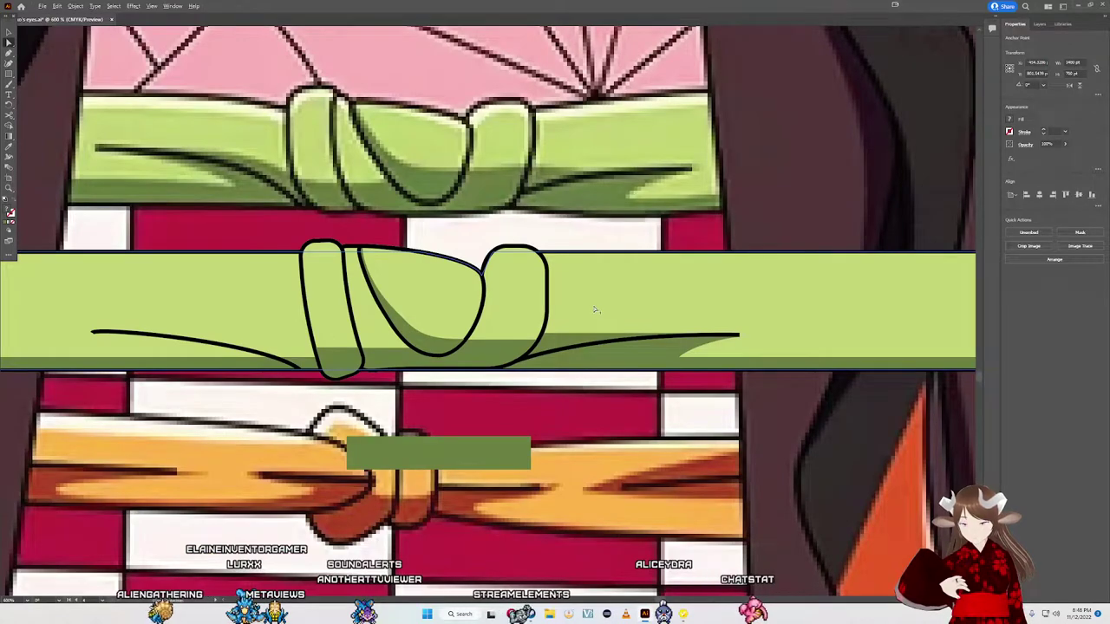
pyautogui.scroll(1, 595, 309)
pyautogui.click(630, 345)
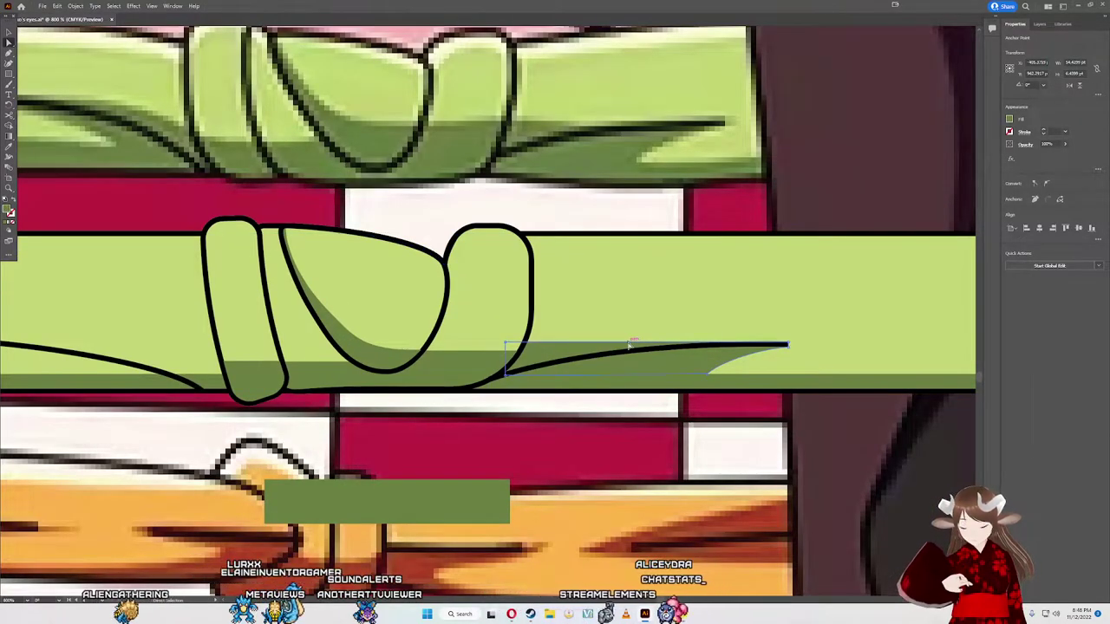
# Step: Add an anchor point to the shadow's top edge and settle it onto the black line
pyautogui.press('+')
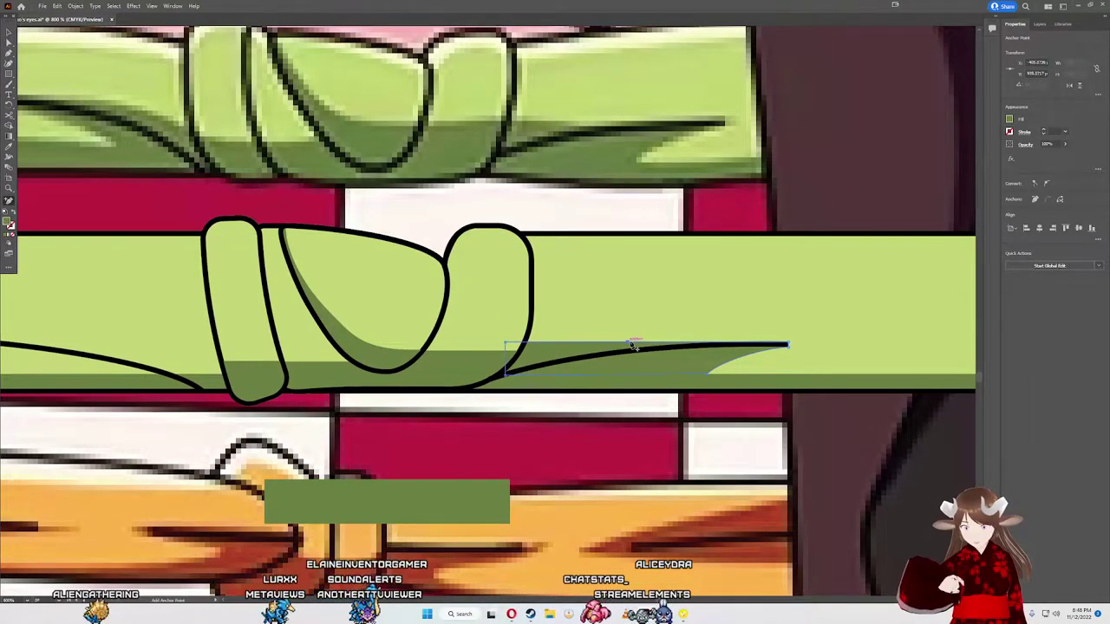
pyautogui.scroll(2, 631, 345)
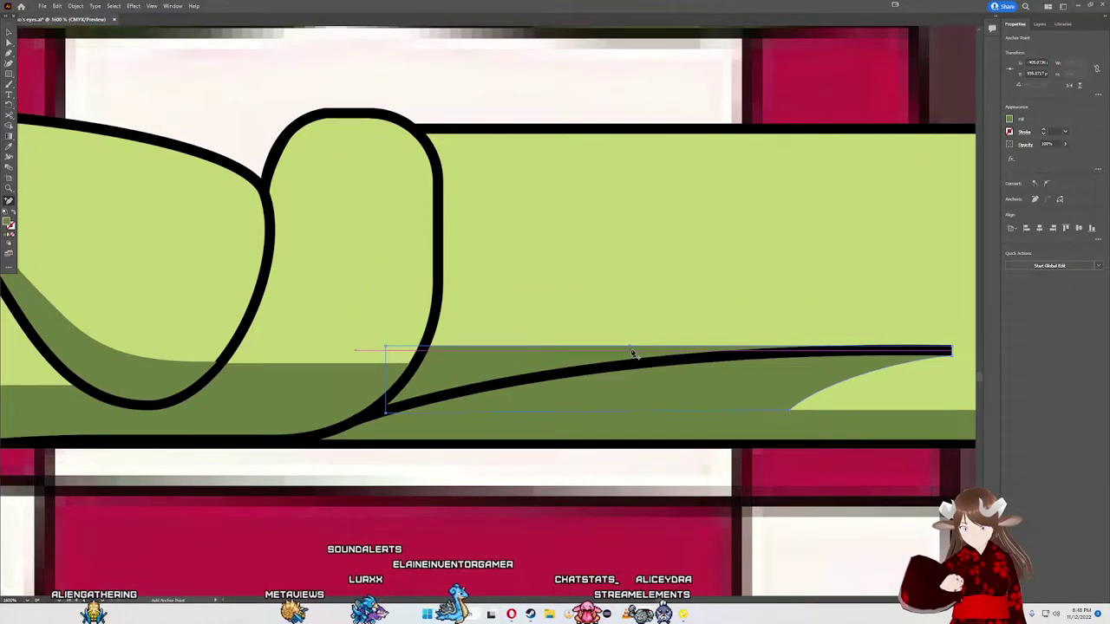
pyautogui.moveTo(631, 350); pyautogui.dragTo(629, 353)
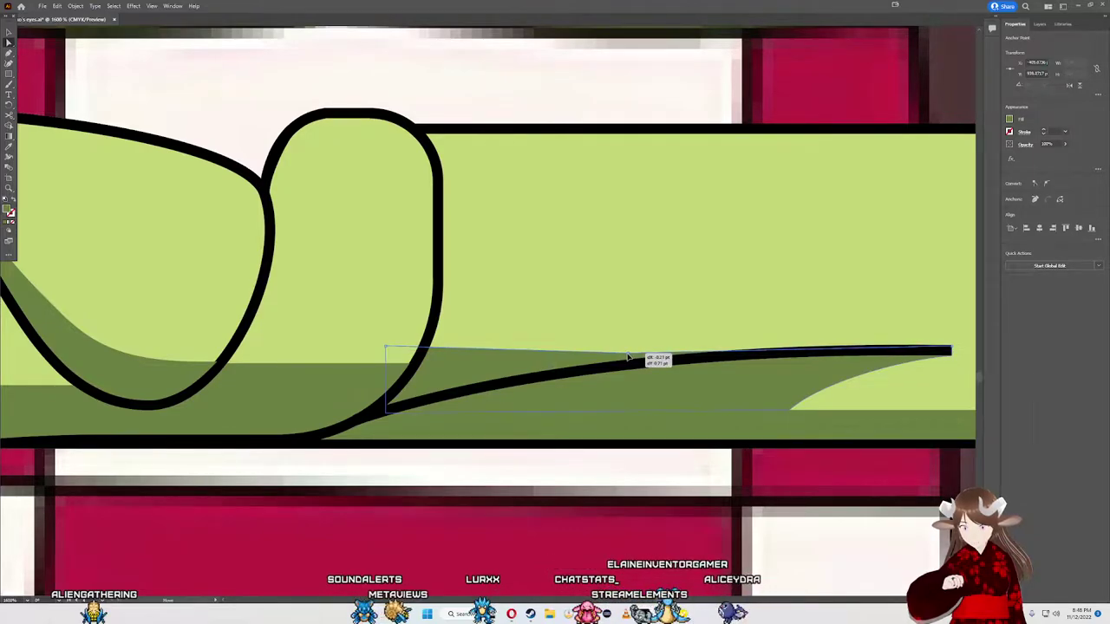
pyautogui.moveTo(628, 356); pyautogui.dragTo(628, 355)
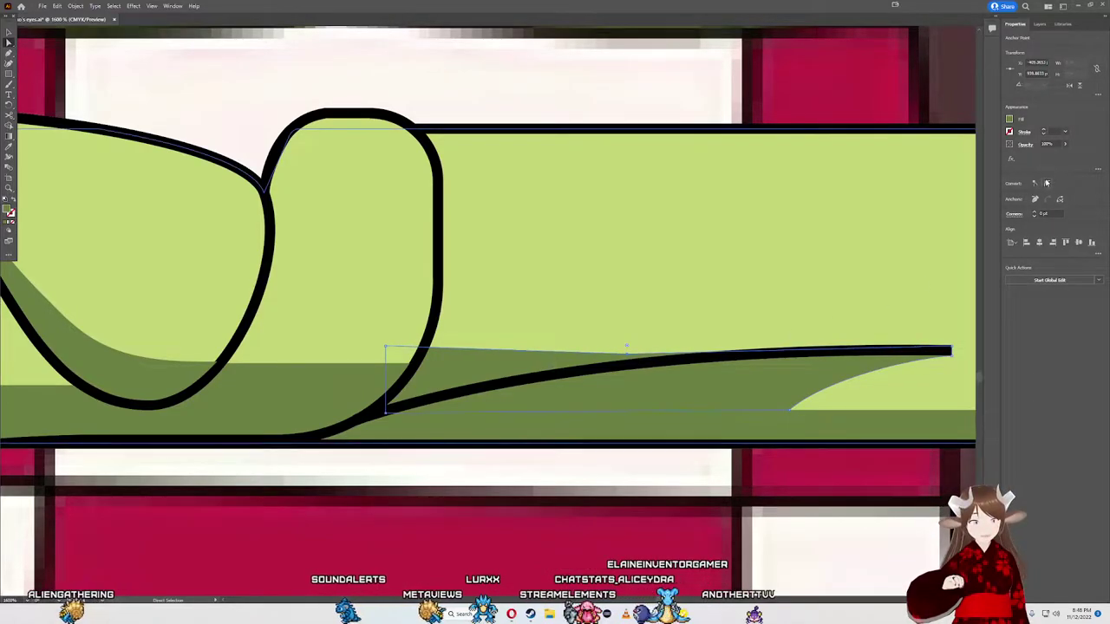
pyautogui.click(628, 356)
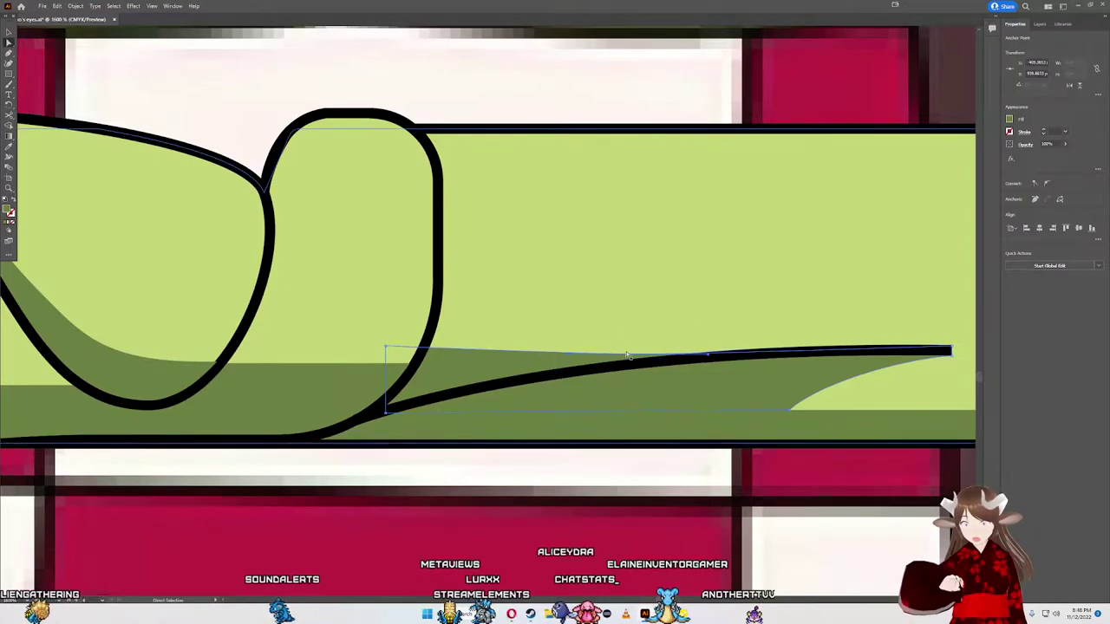
pyautogui.moveTo(629, 356); pyautogui.dragTo(607, 356)
# Step: Lower the shadow's top-left corner and bend its top edge to hug the curved black line
pyautogui.scroll(3, 616, 346)
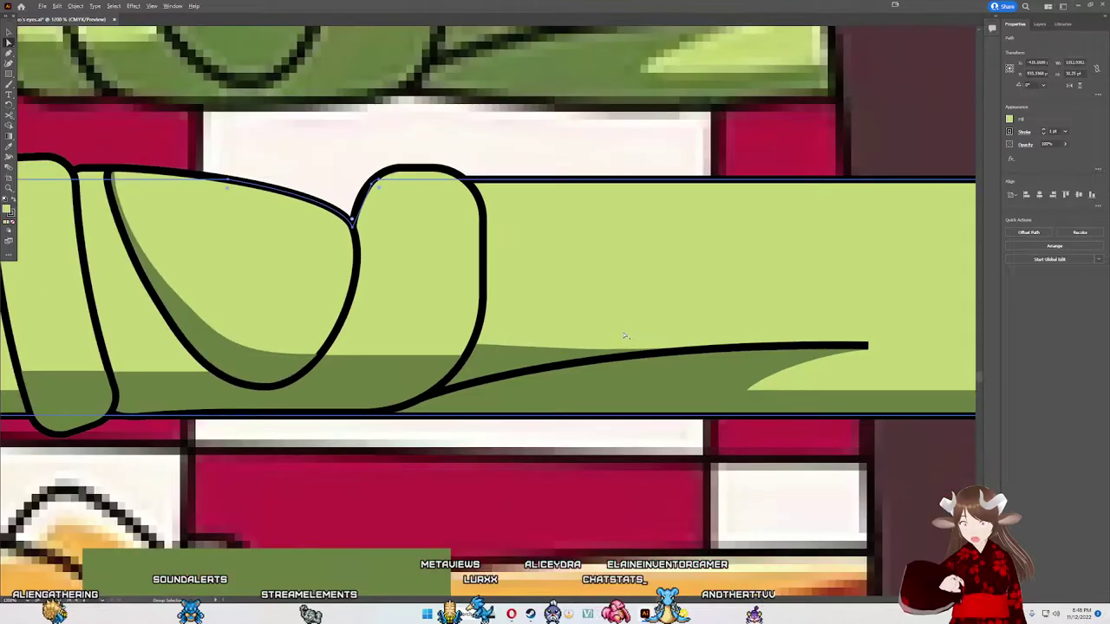
pyautogui.scroll(-4, 624, 338)
pyautogui.scroll(-3, 624, 336)
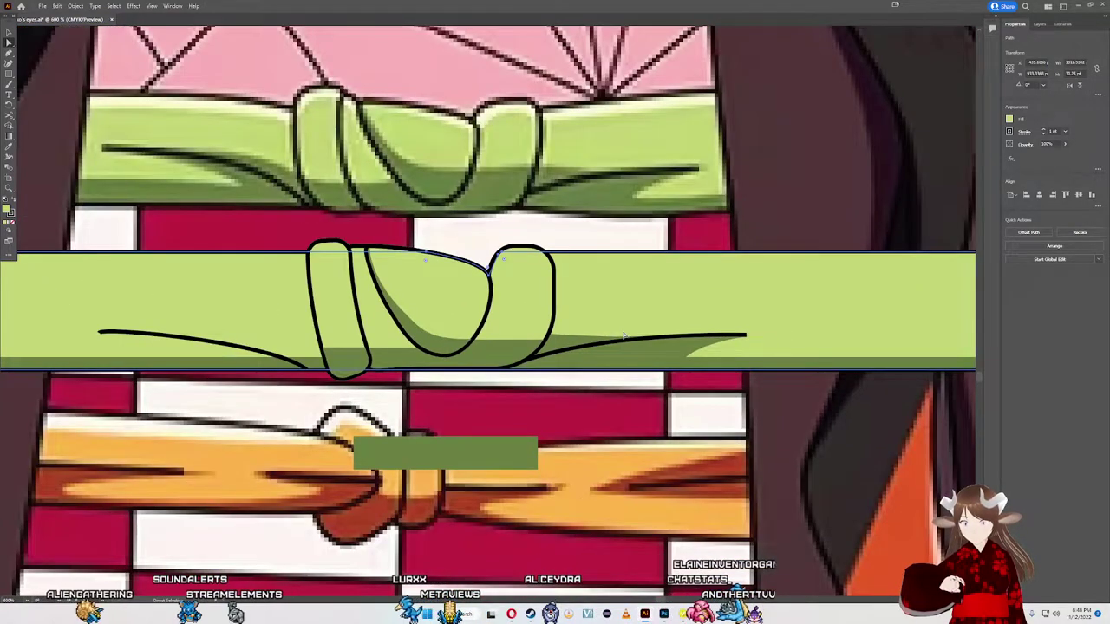
pyautogui.scroll(-1, 622, 340)
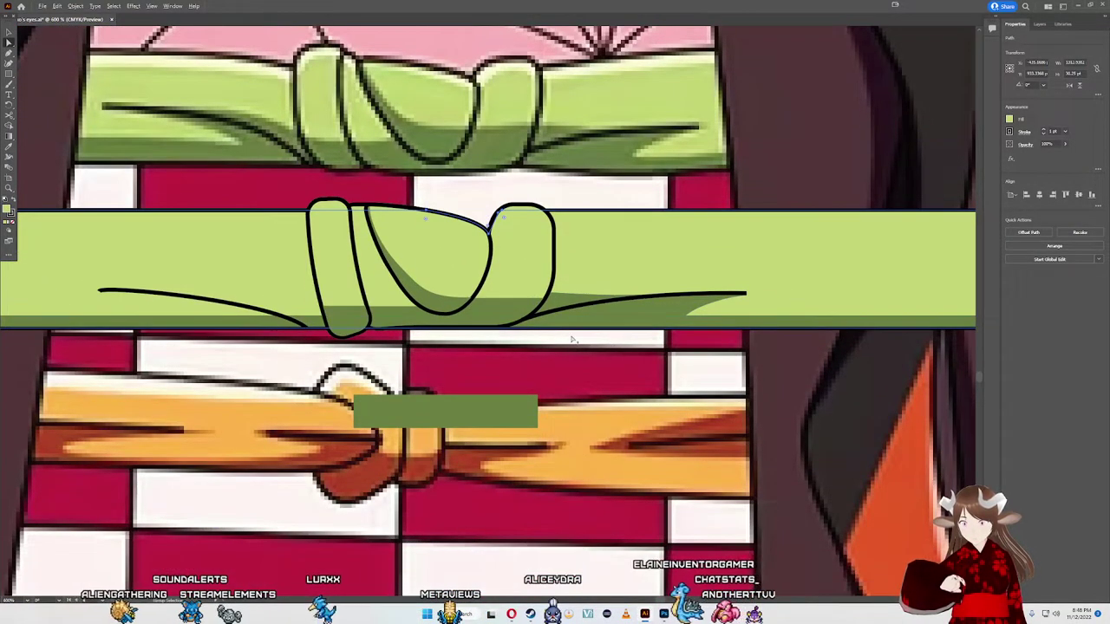
pyautogui.scroll(-2, 551, 312)
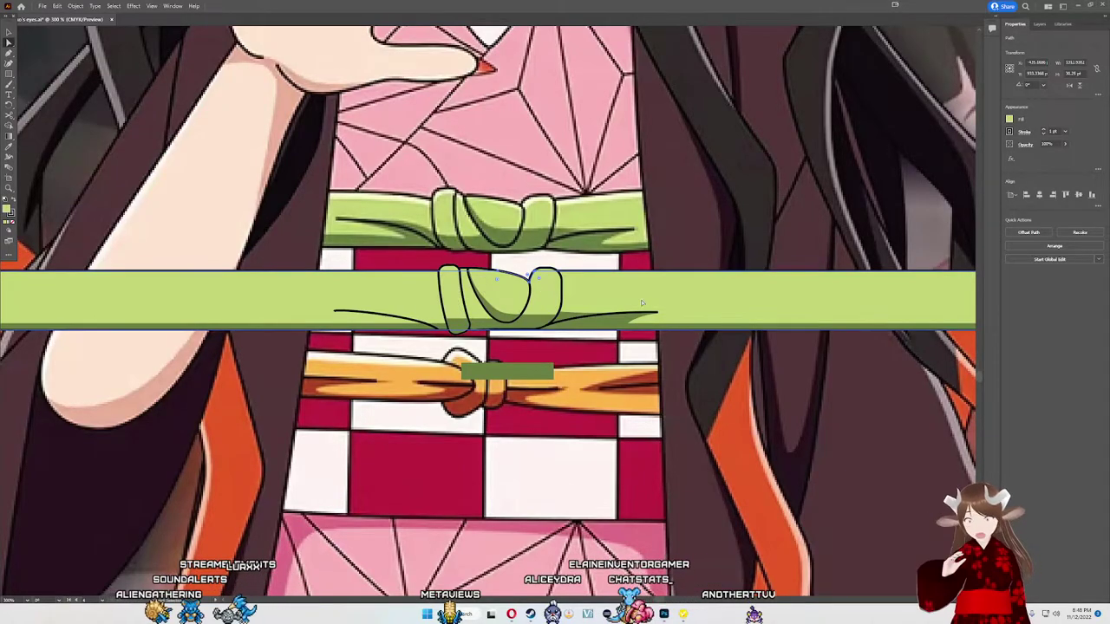
pyautogui.click(568, 316)
pyautogui.scroll(2, 567, 316)
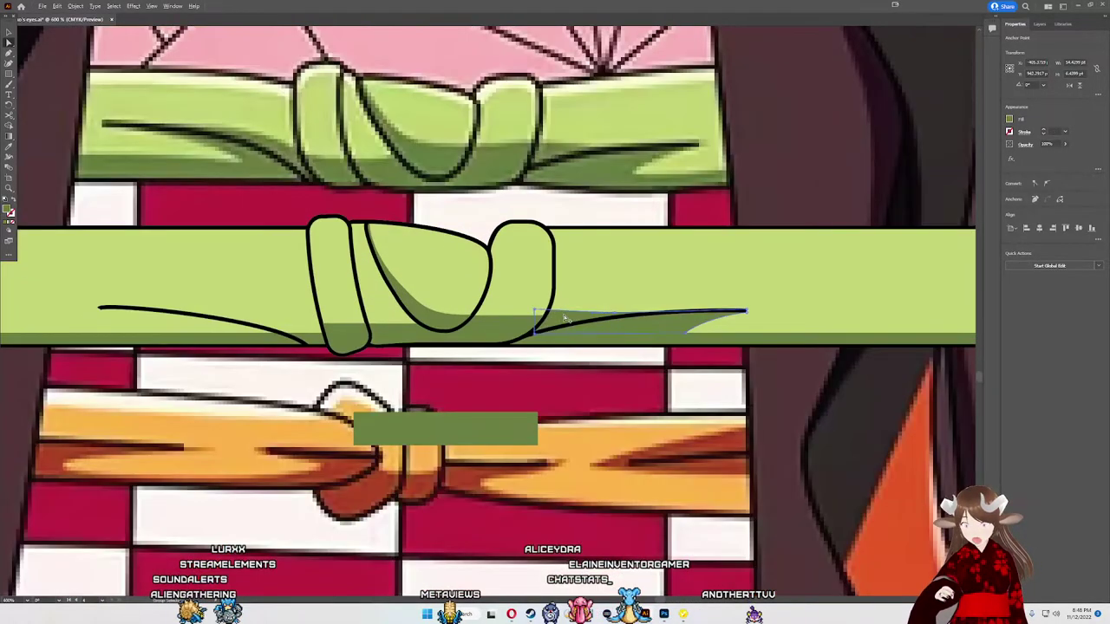
pyautogui.scroll(3, 537, 308)
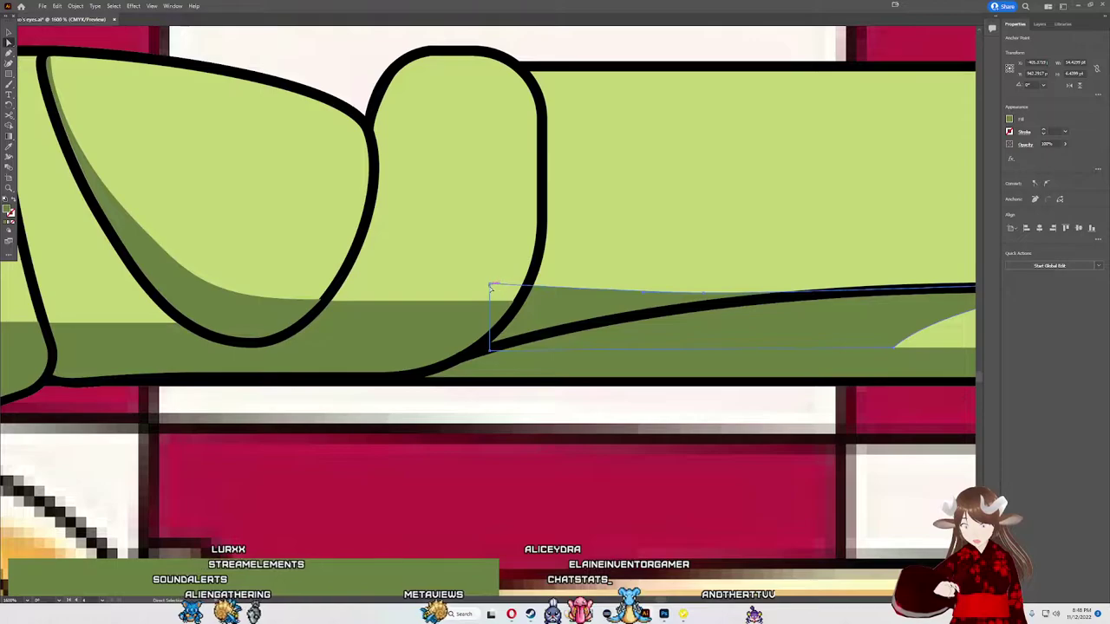
pyautogui.moveTo(490, 286); pyautogui.dragTo(490, 303)
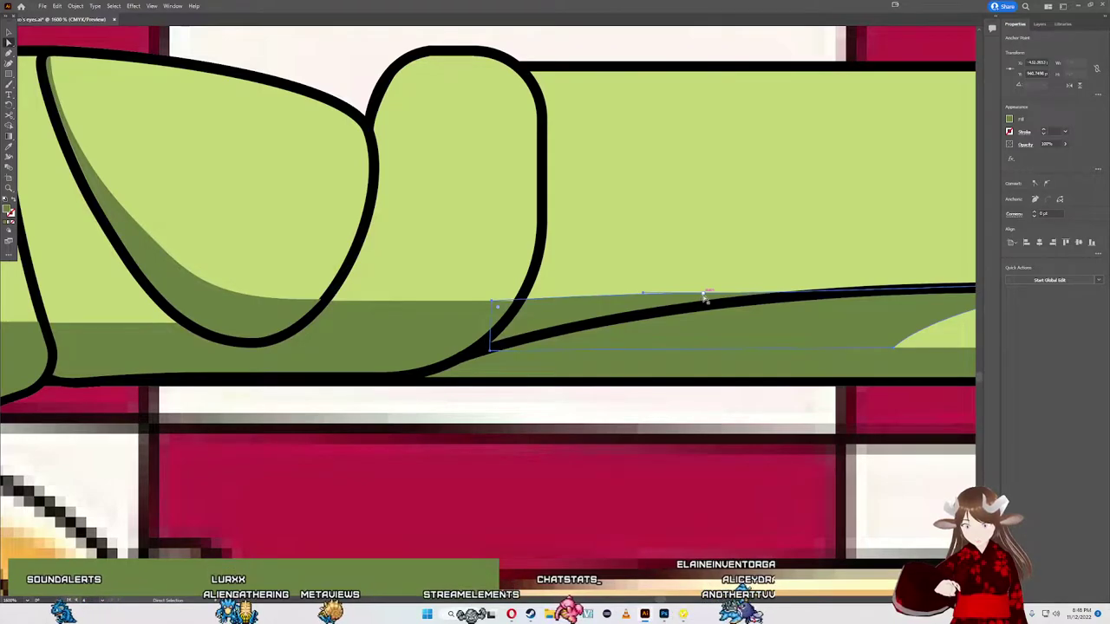
pyautogui.moveTo(704, 300); pyautogui.dragTo(628, 305)
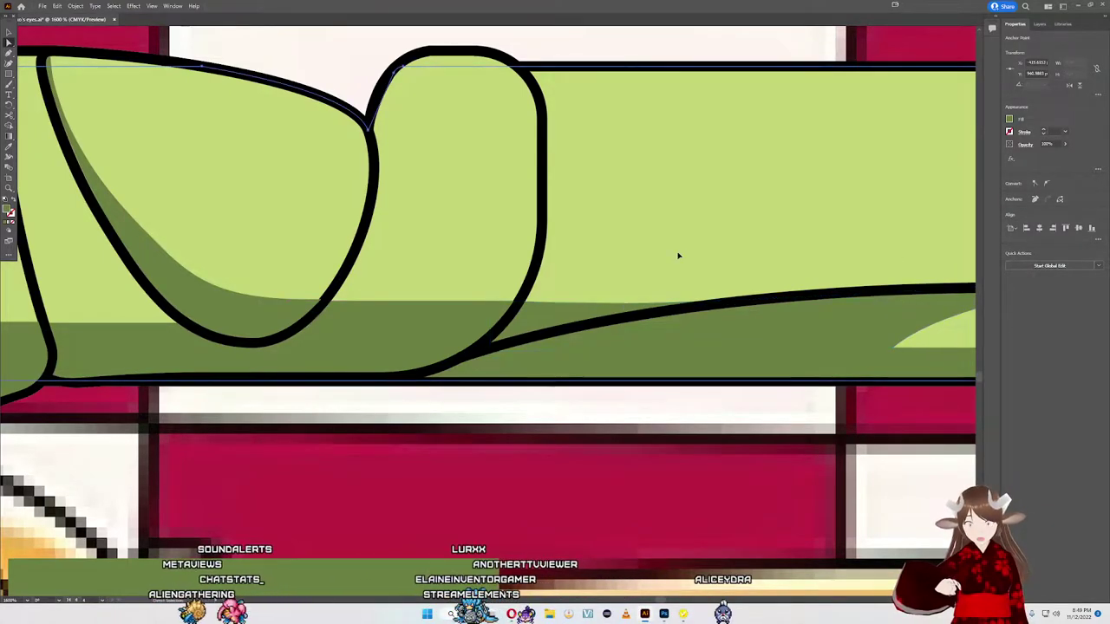
pyautogui.scroll(-2, 678, 255)
pyautogui.scroll(-2, 681, 263)
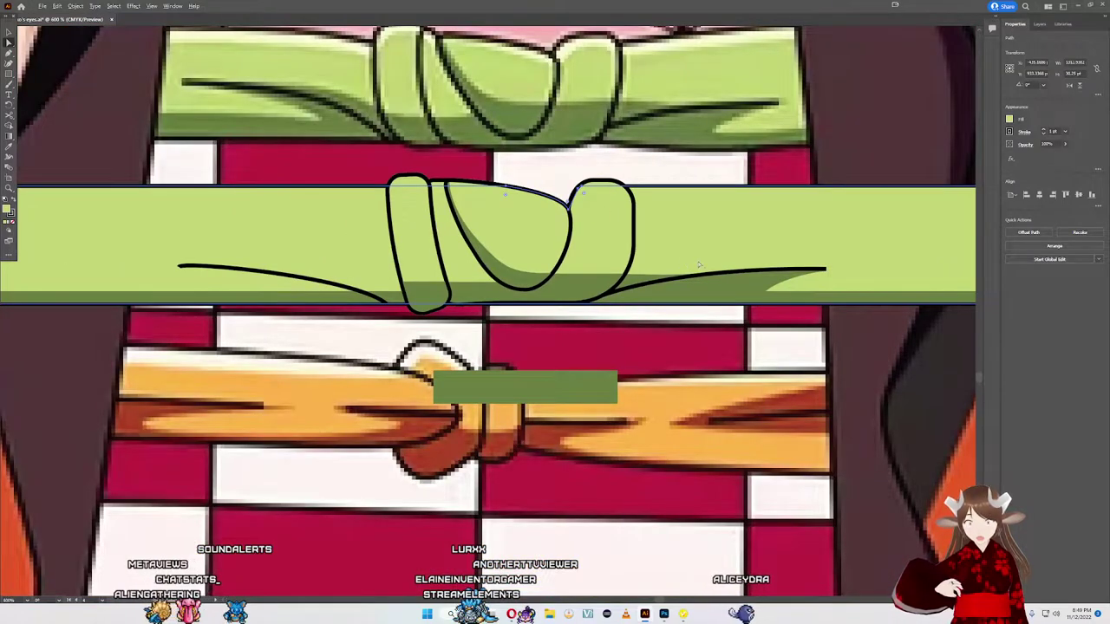
# Step: Select the small dark green shadow and pull its right tip into place
pyautogui.click(769, 284)
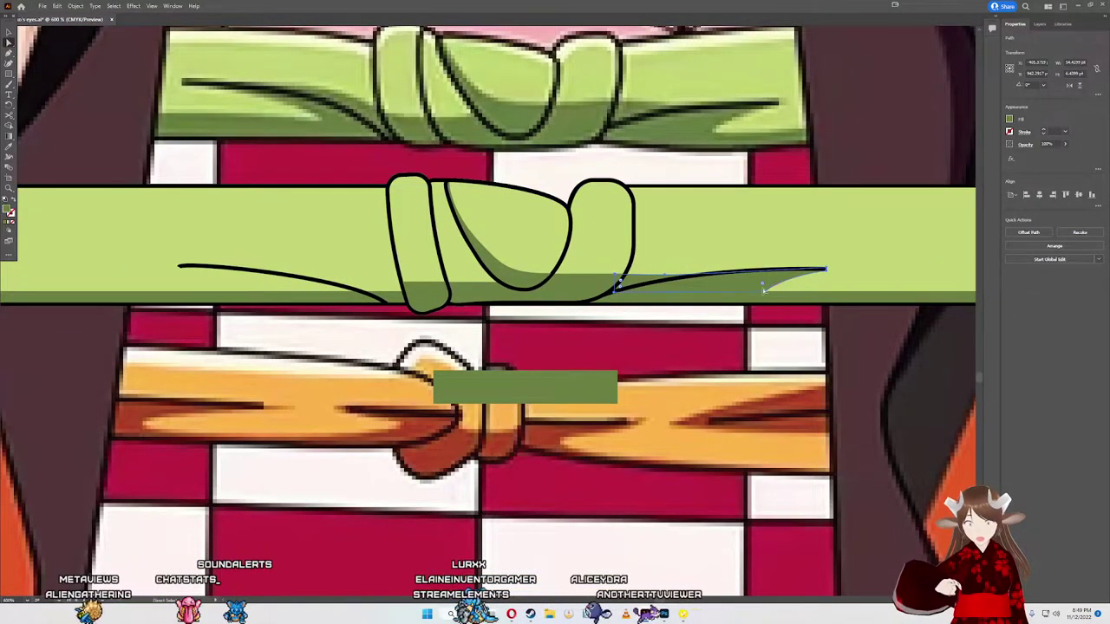
pyautogui.moveTo(761, 284); pyautogui.dragTo(766, 295)
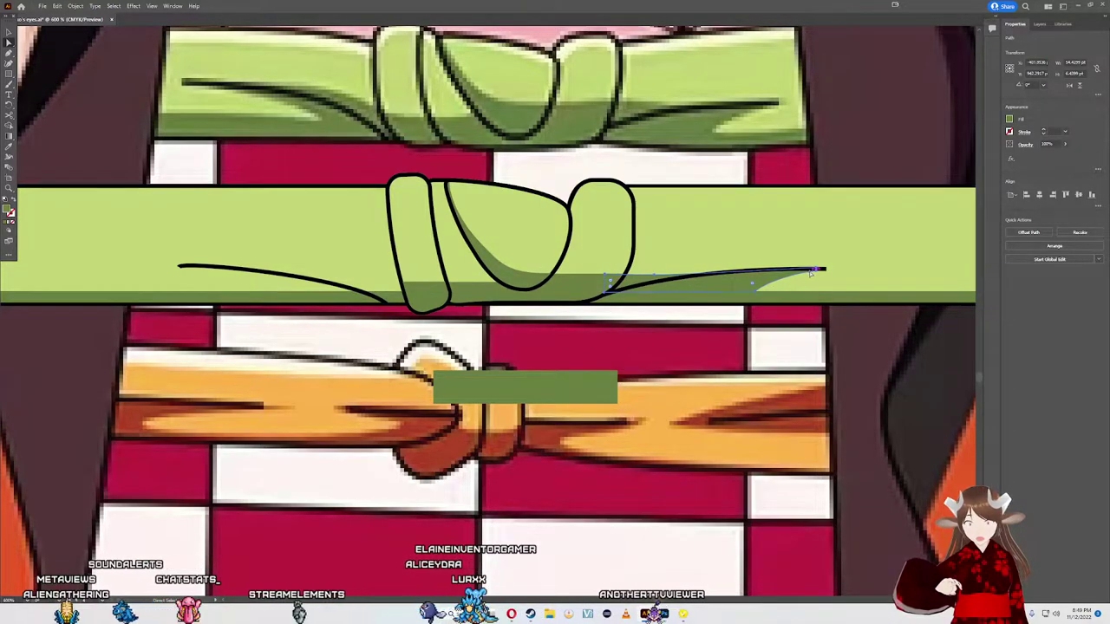
pyautogui.click(823, 271)
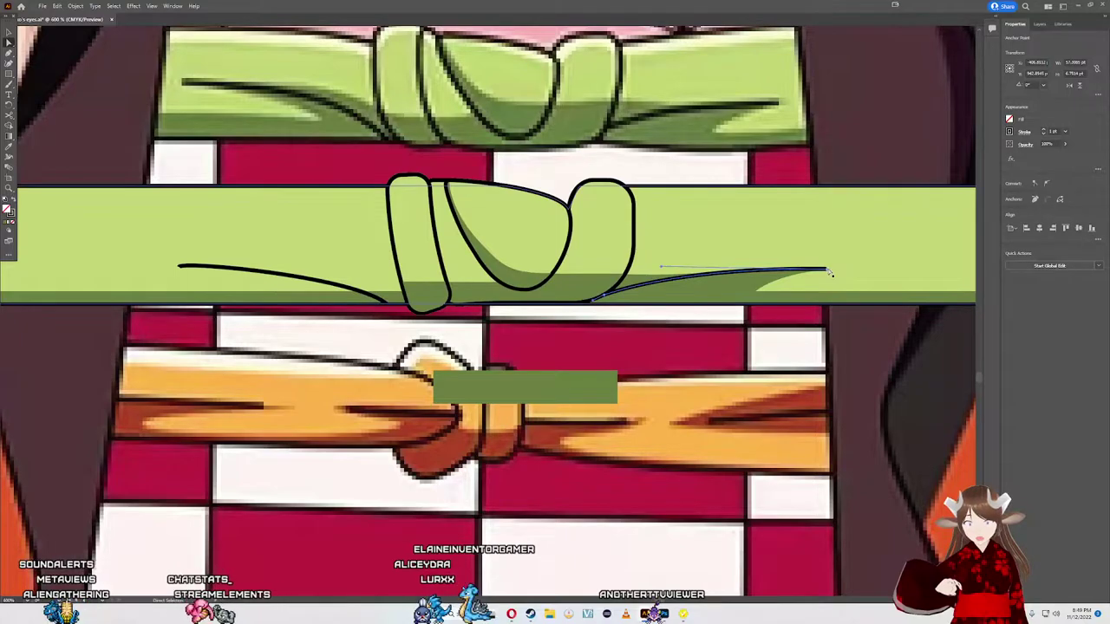
pyautogui.keyDown('alt'); pyautogui.scroll(-2, 780, 282); pyautogui.keyUp('alt')
pyautogui.keyDown('alt'); pyautogui.scroll(-1, 777, 294); pyautogui.keyUp('alt')
pyautogui.click(782, 287)
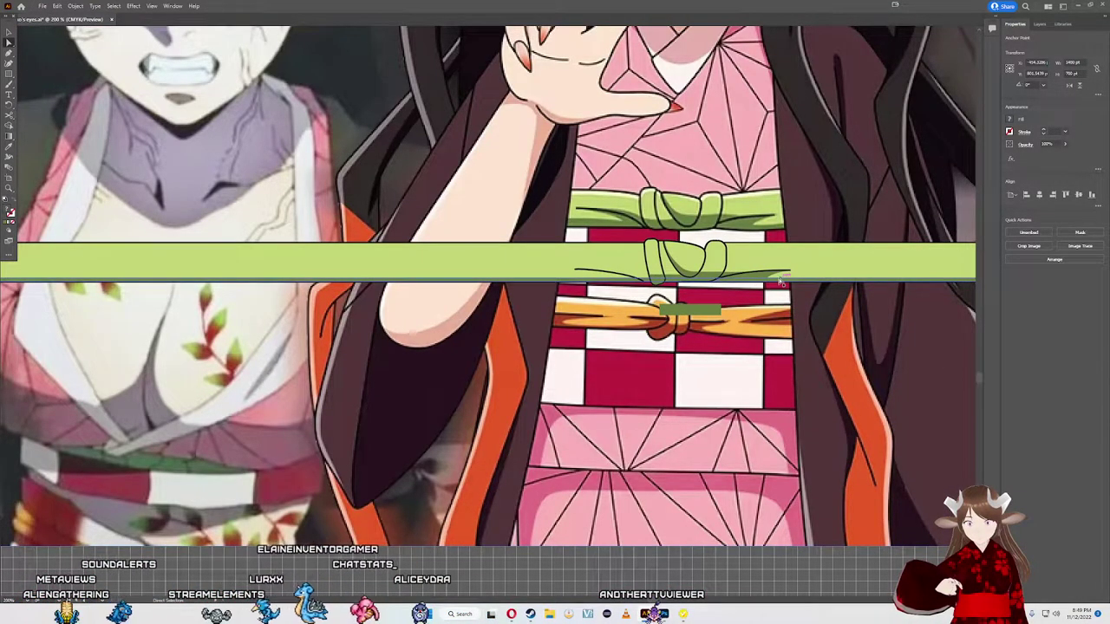
pyautogui.keyDown('alt'); pyautogui.scroll(1, 781, 282); pyautogui.keyUp('alt')
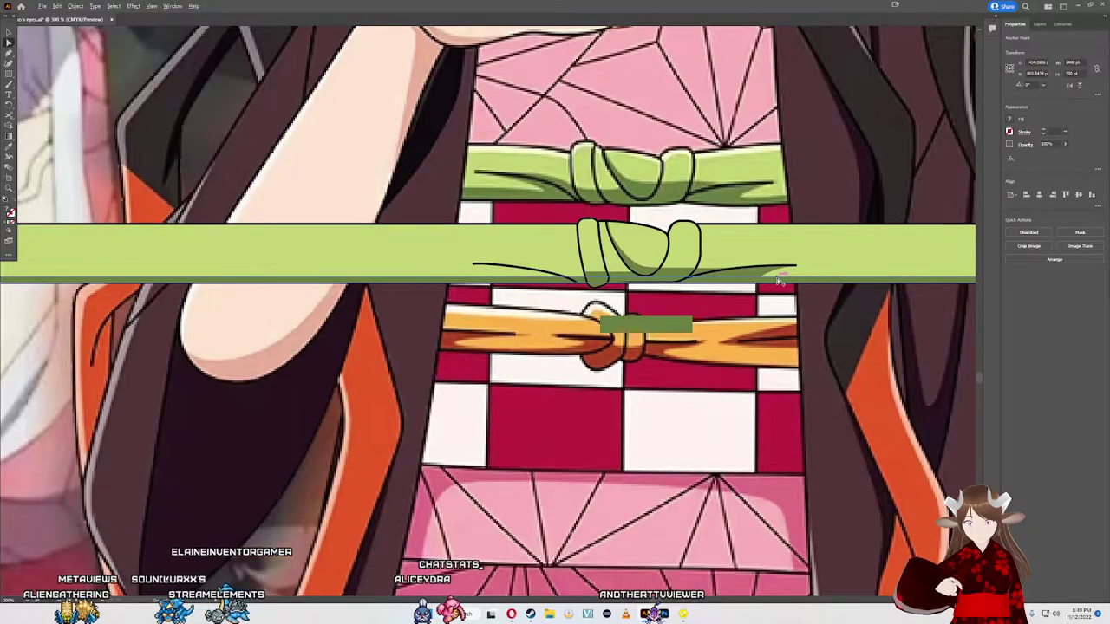
pyautogui.keyDown('alt'); pyautogui.scroll(-2, 780, 282); pyautogui.keyUp('alt')
pyautogui.keyDown('alt'); pyautogui.scroll(2, 777, 282); pyautogui.keyUp('alt')
pyautogui.keyDown('alt'); pyautogui.scroll(2, 778, 282); pyautogui.keyUp('alt')
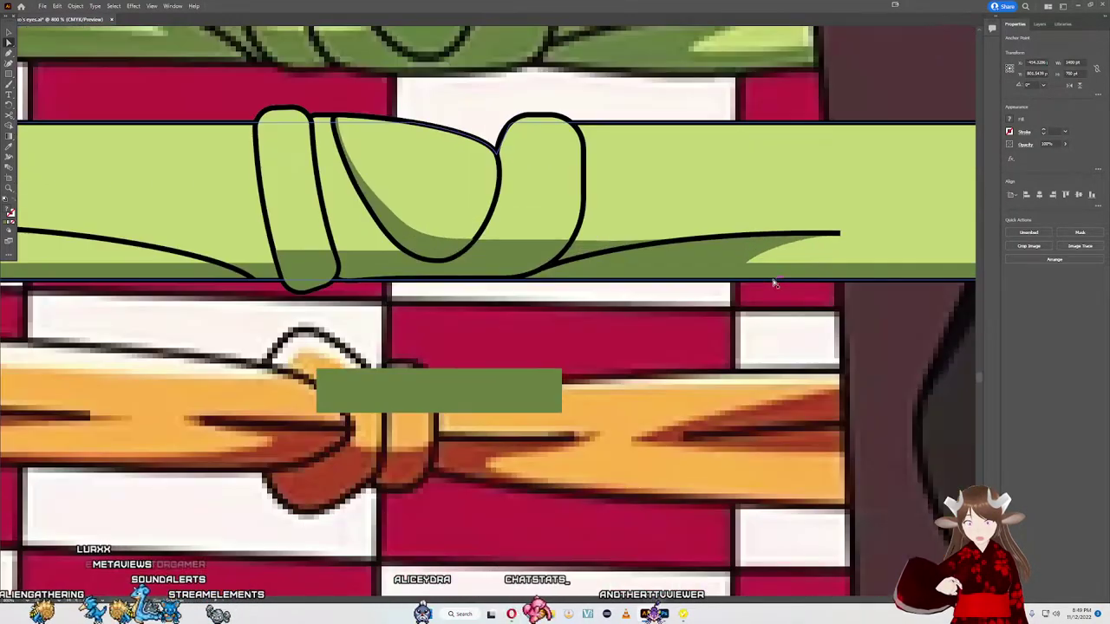
# Step: Drag the curved line's right end anchor so it meets the shadow's tip
pyautogui.click(775, 281)
pyautogui.keyDown('alt'); pyautogui.scroll(-3, 776, 282); pyautogui.keyUp('alt')
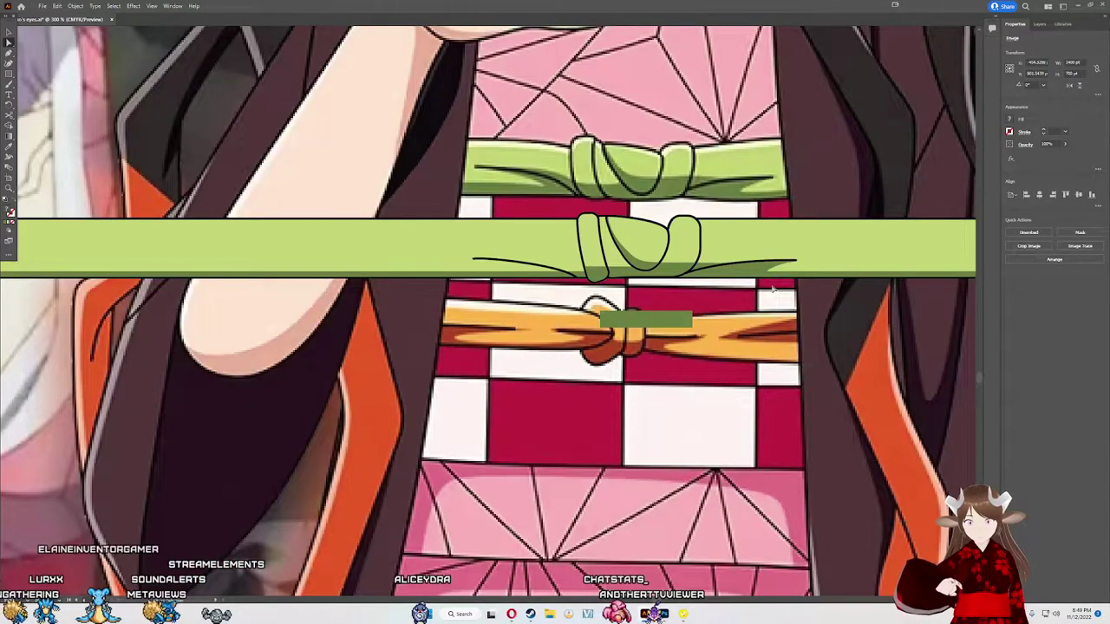
pyautogui.keyDown('alt'); pyautogui.scroll(2, 777, 276); pyautogui.keyUp('alt')
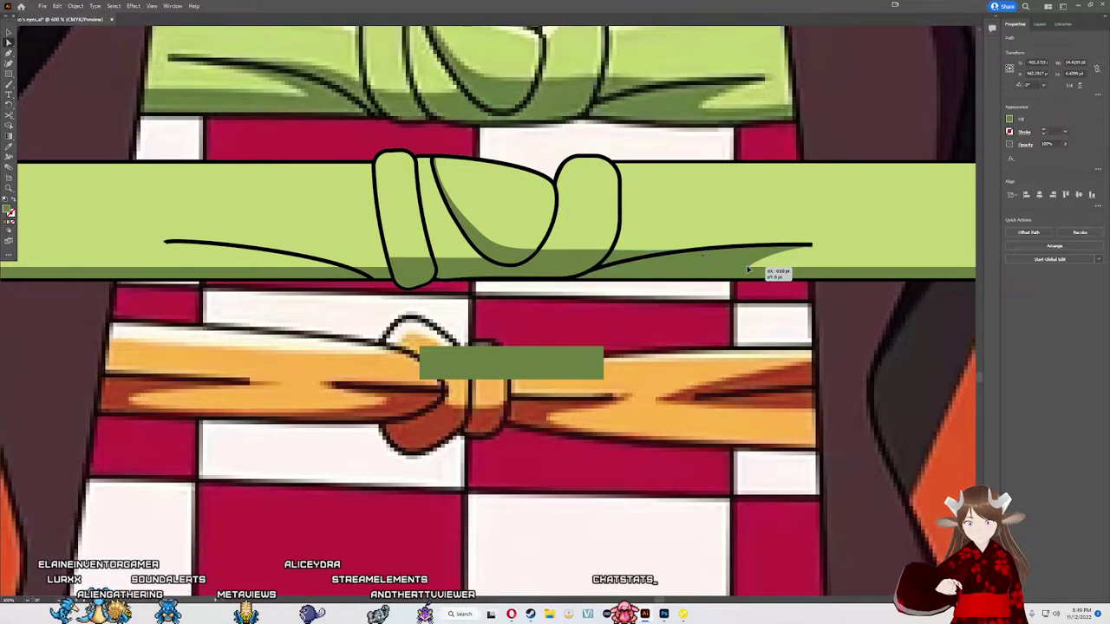
pyautogui.keyDown('alt'); pyautogui.scroll(-3, 748, 270); pyautogui.keyUp('alt')
pyautogui.click(785, 260)
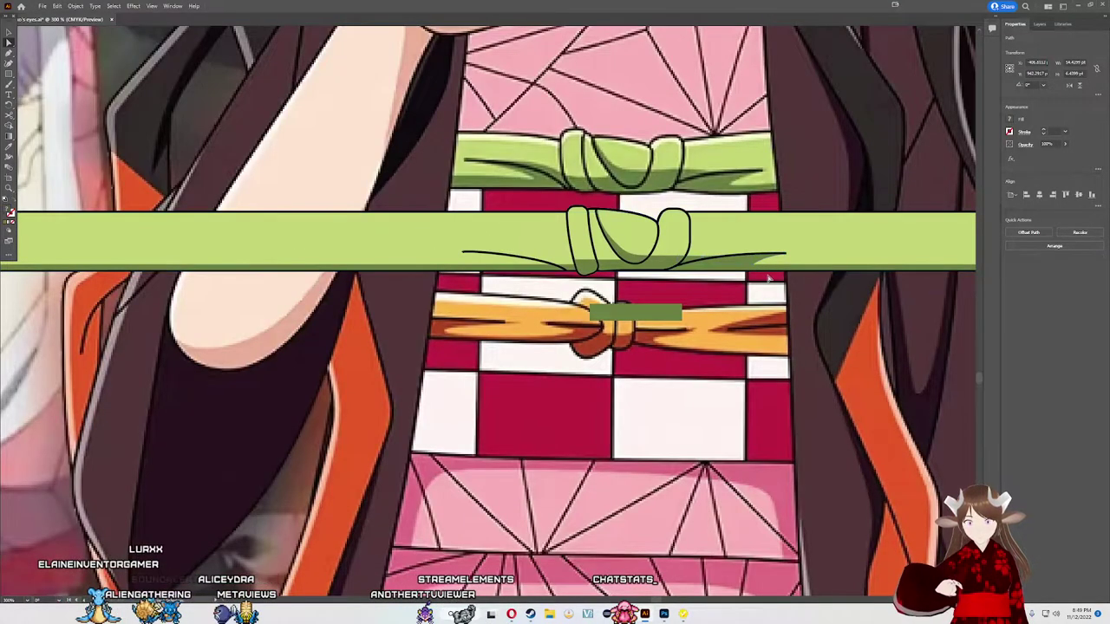
pyautogui.keyDown('alt'); pyautogui.scroll(2, 789, 260); pyautogui.keyUp('alt')
pyautogui.click(787, 262)
pyautogui.keyDown('alt'); pyautogui.scroll(1, 788, 262); pyautogui.keyUp('alt')
pyautogui.keyDown('alt'); pyautogui.scroll(2, 780, 267); pyautogui.keyUp('alt')
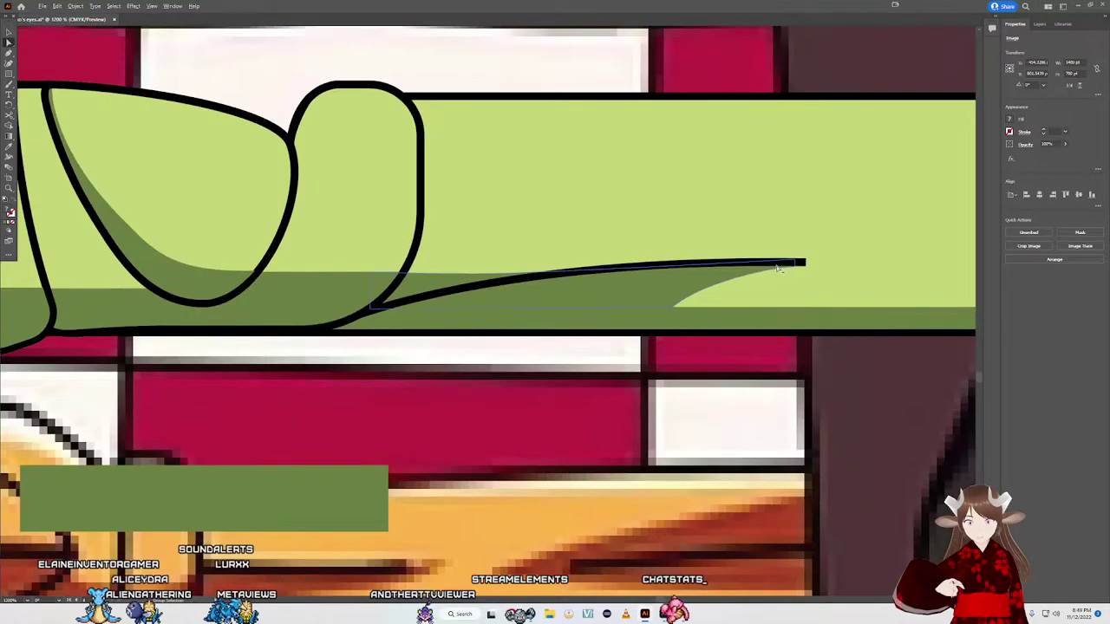
pyautogui.moveTo(790, 267); pyautogui.dragTo(802, 269)
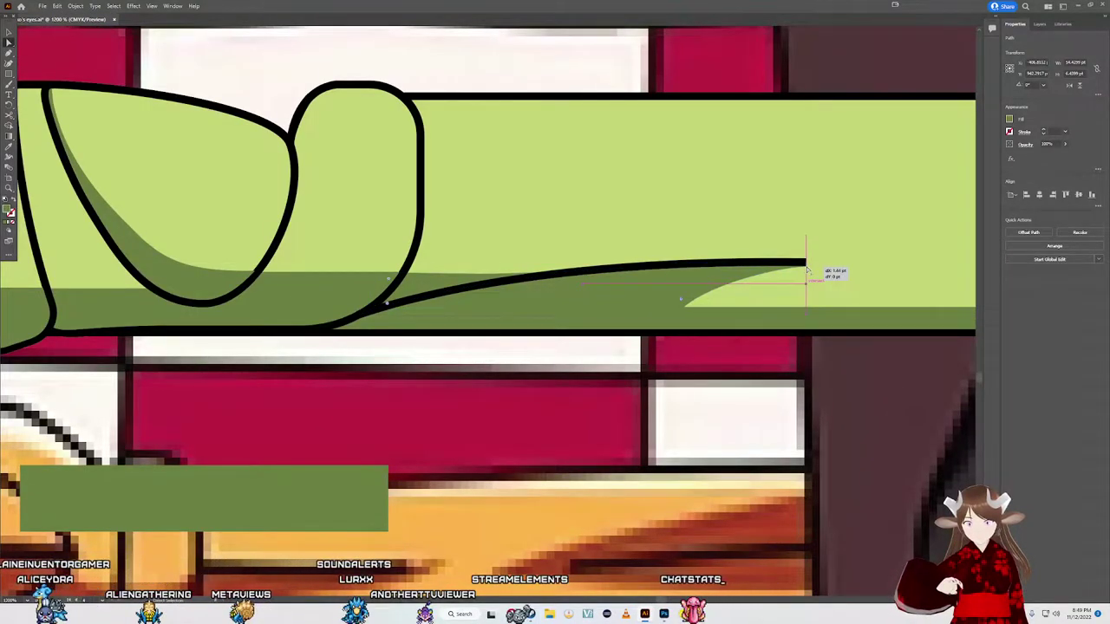
pyautogui.moveTo(806, 271); pyautogui.dragTo(805, 272)
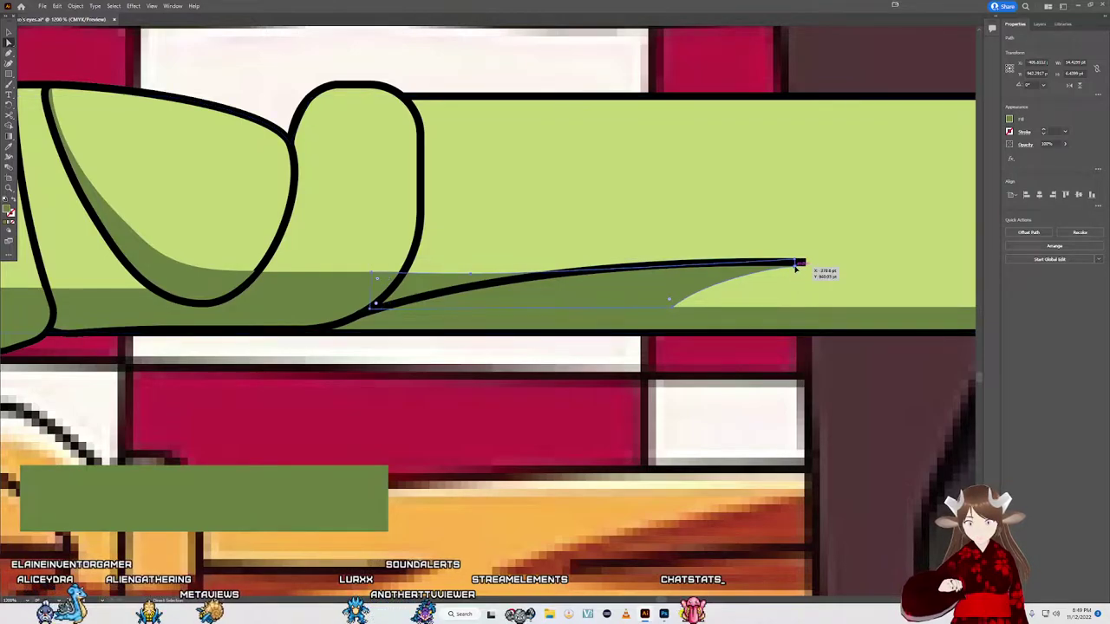
pyautogui.click(796, 269)
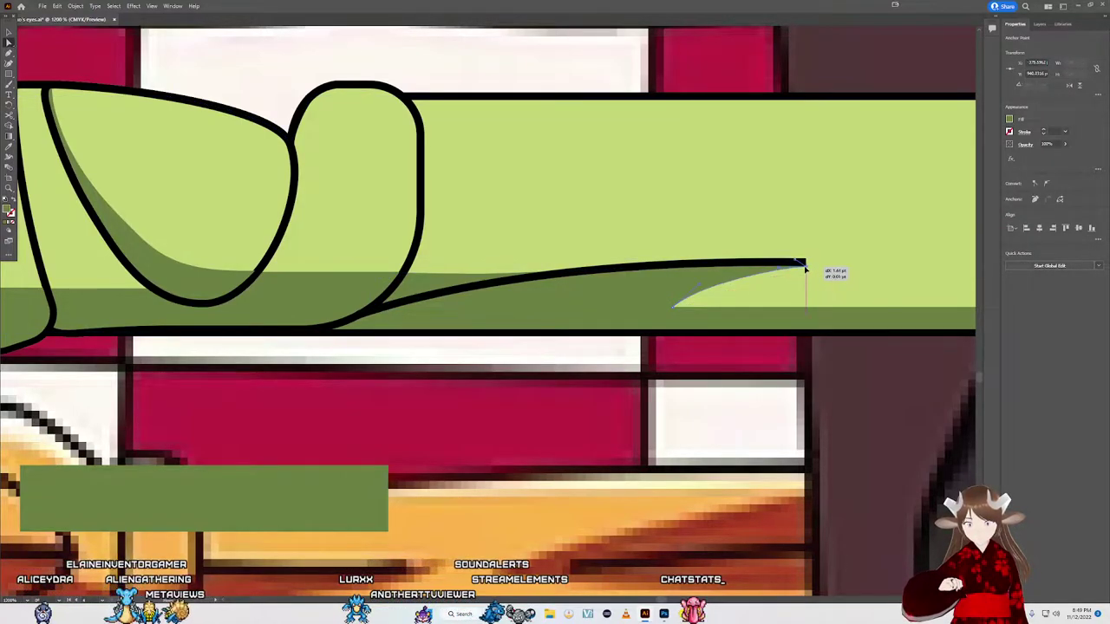
pyautogui.scroll(-2, 806, 267)
pyautogui.scroll(-3, 781, 304)
# Step: Draw a small black-outlined light-green circle on the orange cord, left of the dark green block
pyautogui.scroll(-1, 780, 321)
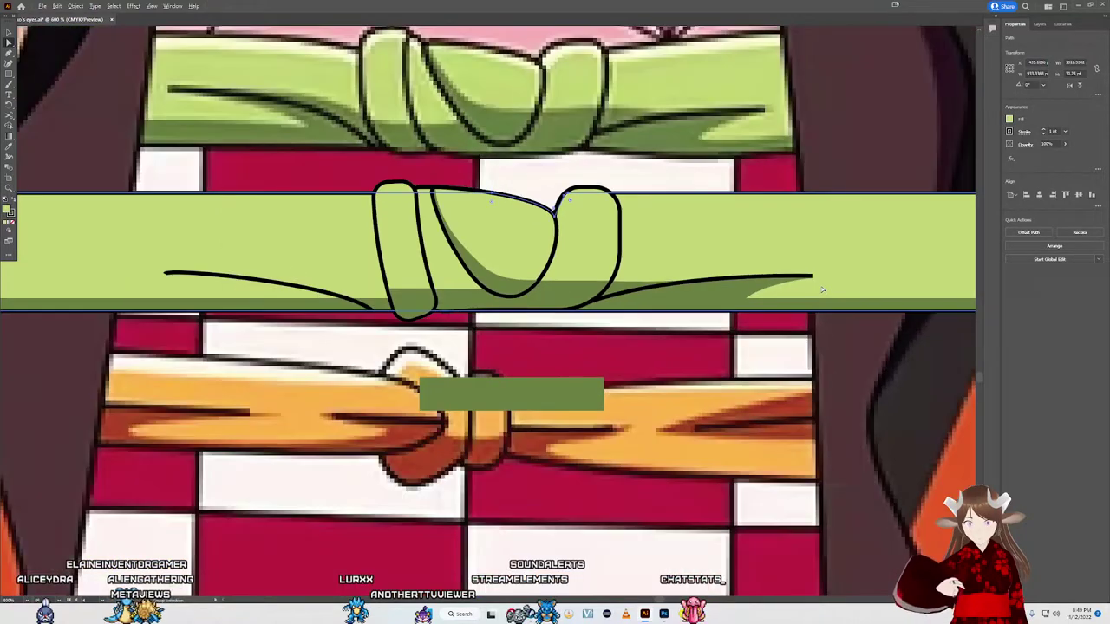
pyautogui.scroll(2, 774, 330)
pyautogui.scroll(-1, 763, 330)
pyautogui.scroll(-1, 737, 327)
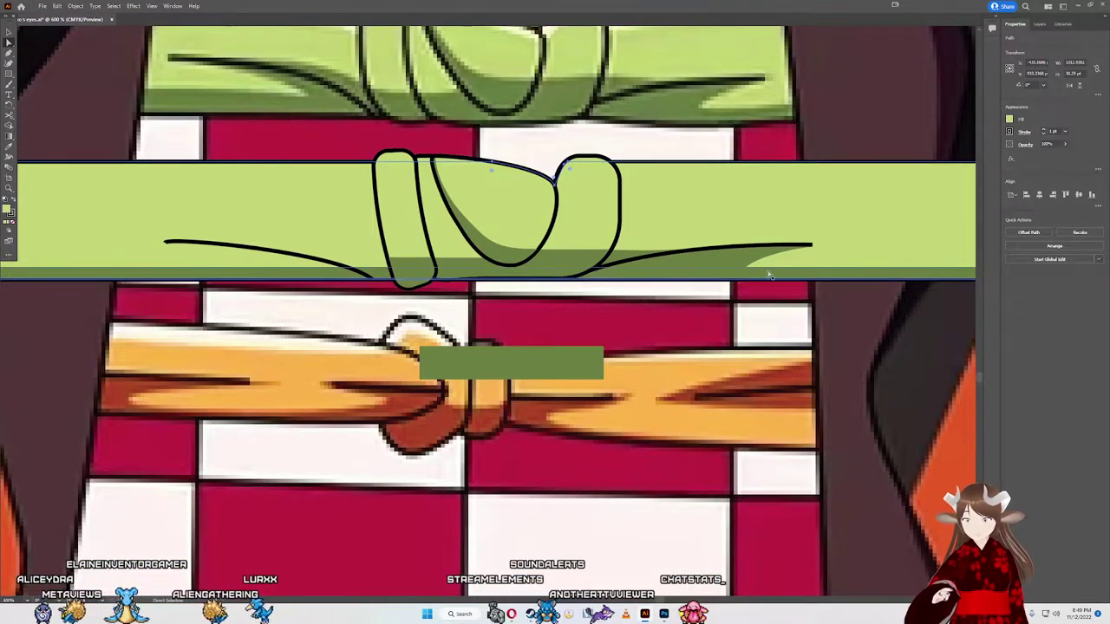
pyautogui.scroll(2, 466, 286)
pyautogui.scroll(2, 468, 288)
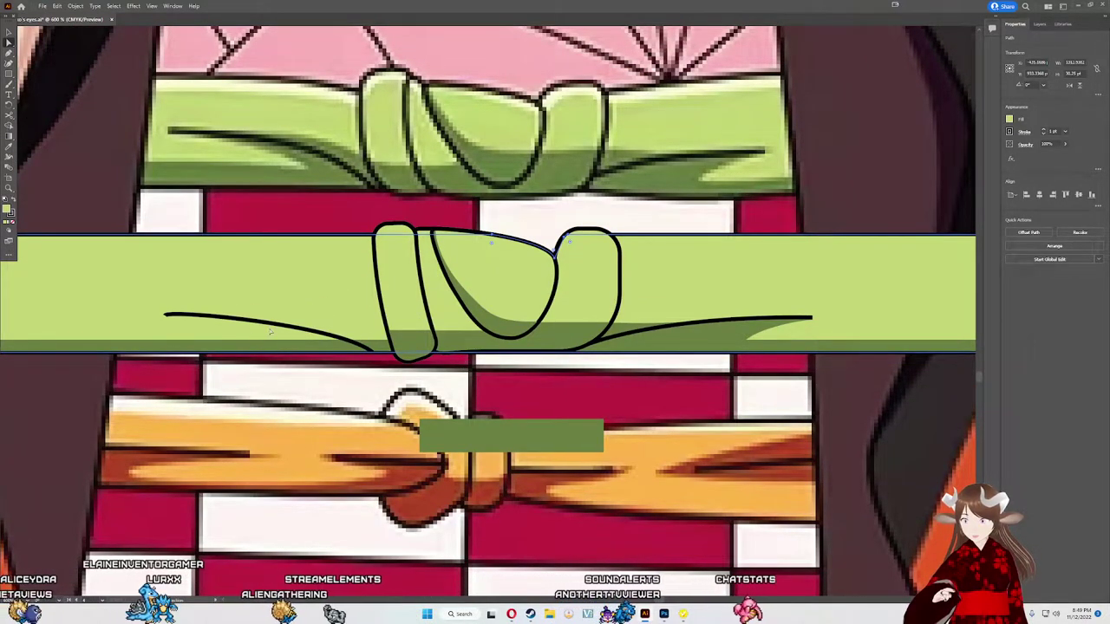
pyautogui.press('super')
pyautogui.press('super')
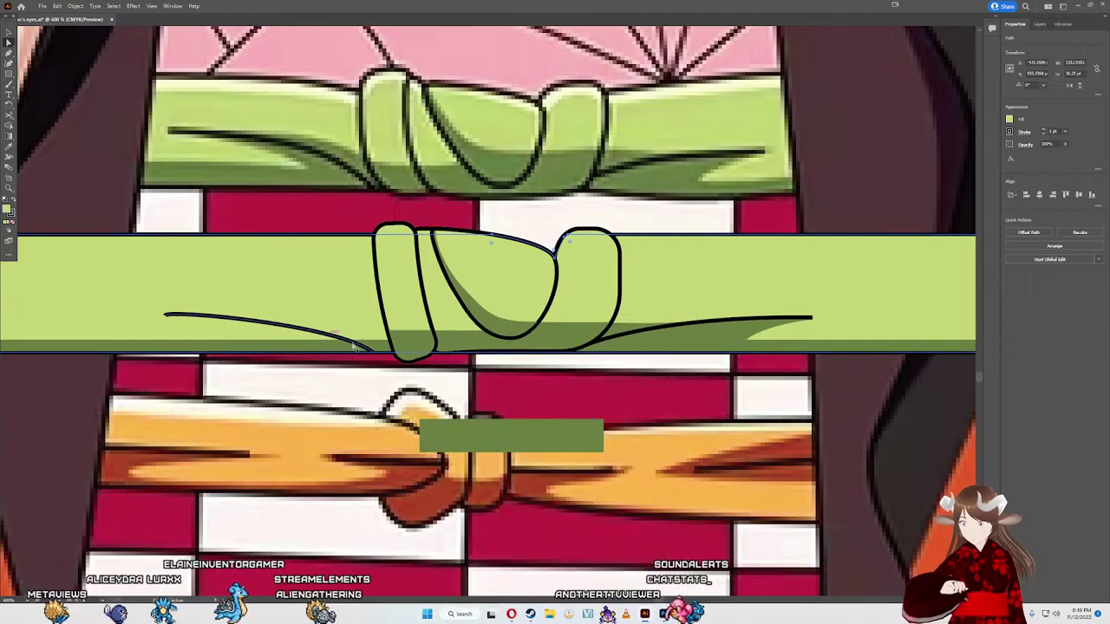
pyautogui.press('m')
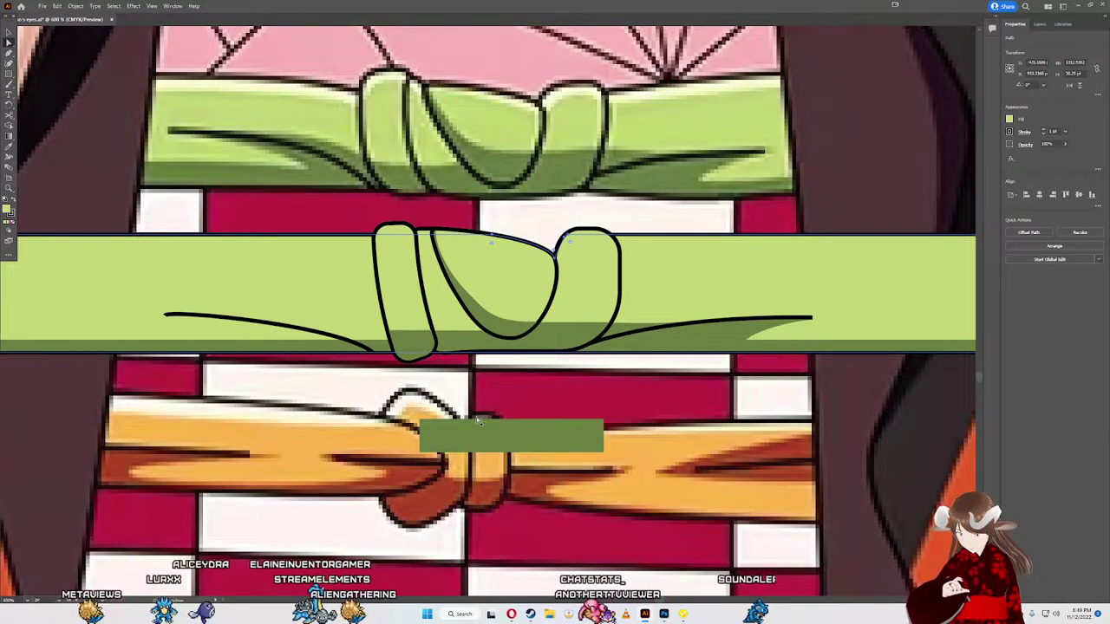
pyautogui.moveTo(327, 412); pyautogui.dragTo(389, 476)
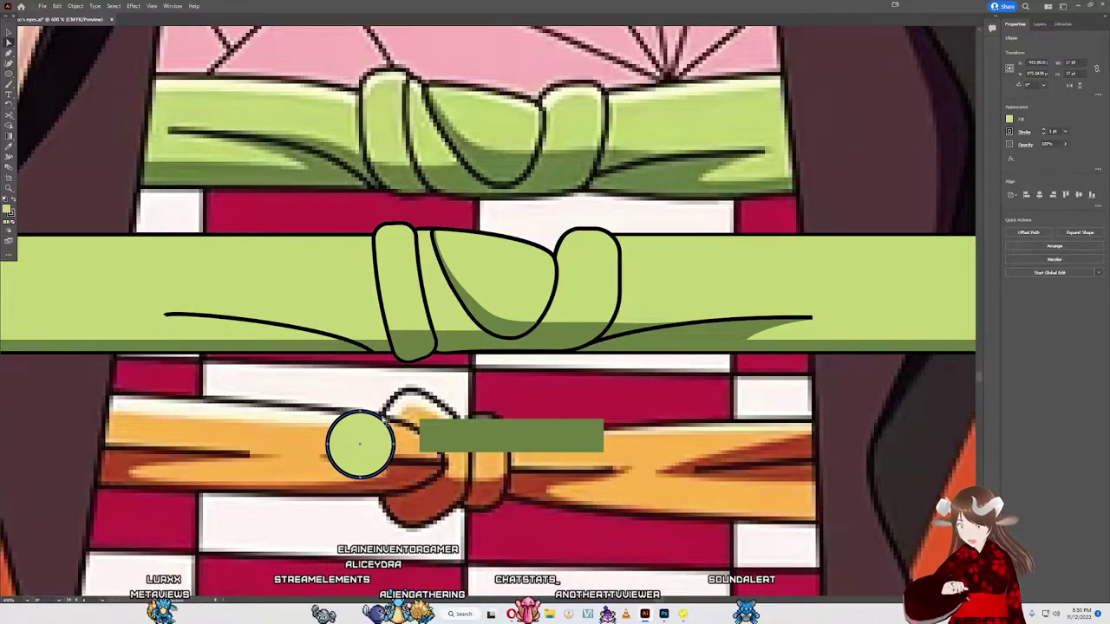
# Step: Drag the circle's top and left anchors to stretch it into a long pointed leaf over the sash
pyautogui.press('a')
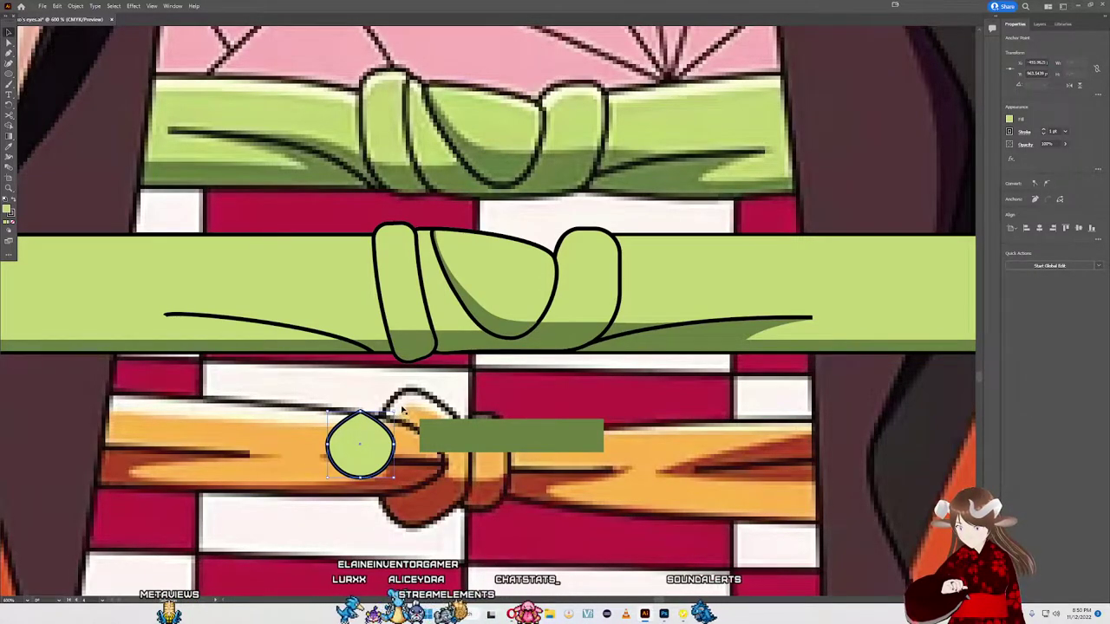
pyautogui.moveTo(394, 406); pyautogui.dragTo(296, 355)
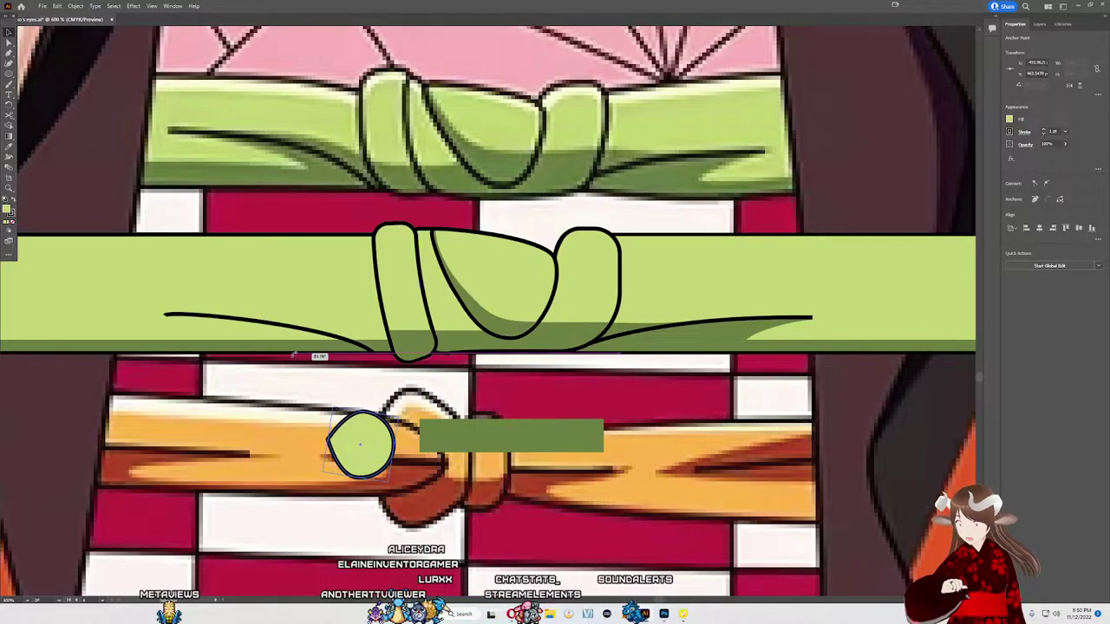
pyautogui.click(327, 440)
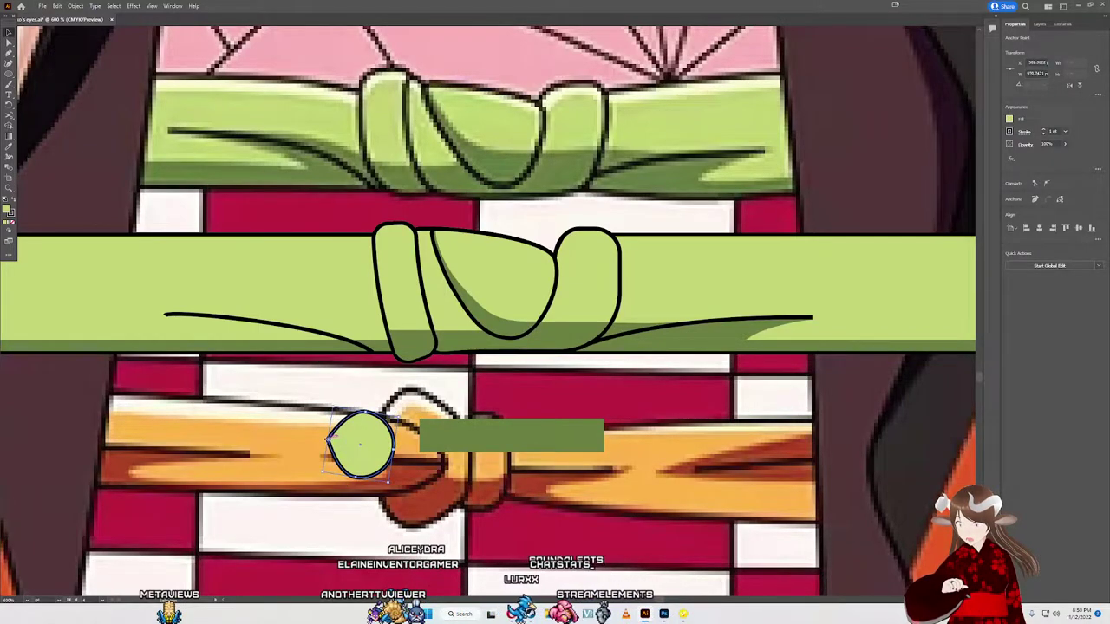
pyautogui.moveTo(326, 439); pyautogui.dragTo(281, 343)
# Step: Eyedropper the shadow's dark green onto the leaf and position it over the sash
pyautogui.press('i')
pyautogui.click(581, 453)
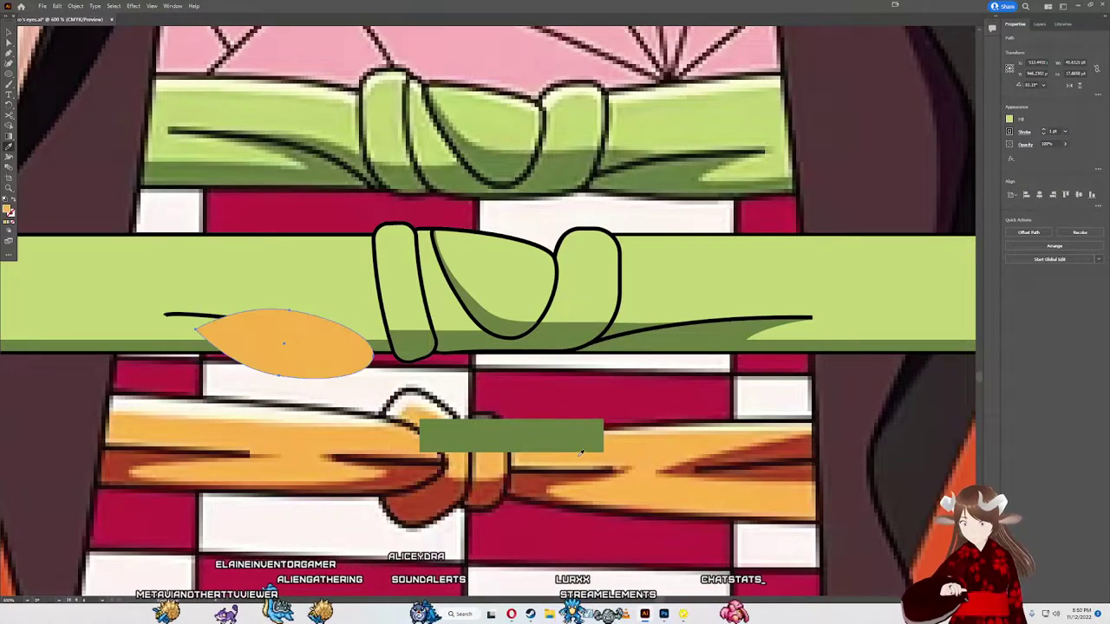
pyautogui.click(581, 449)
pyautogui.scroll(1, 299, 338)
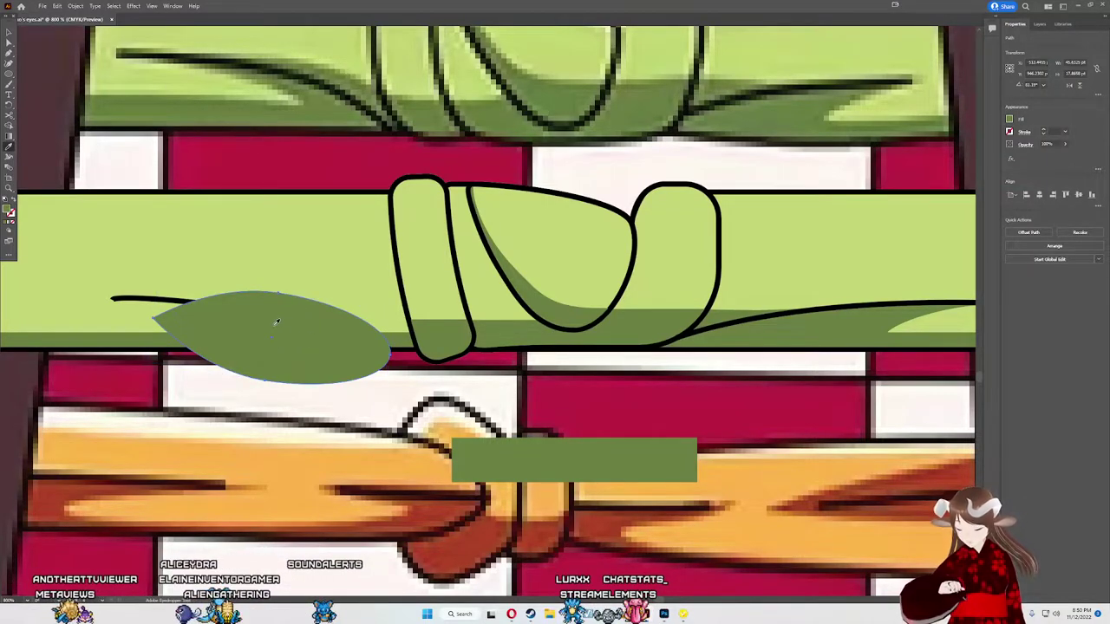
pyautogui.moveTo(278, 327); pyautogui.dragTo(267, 315)
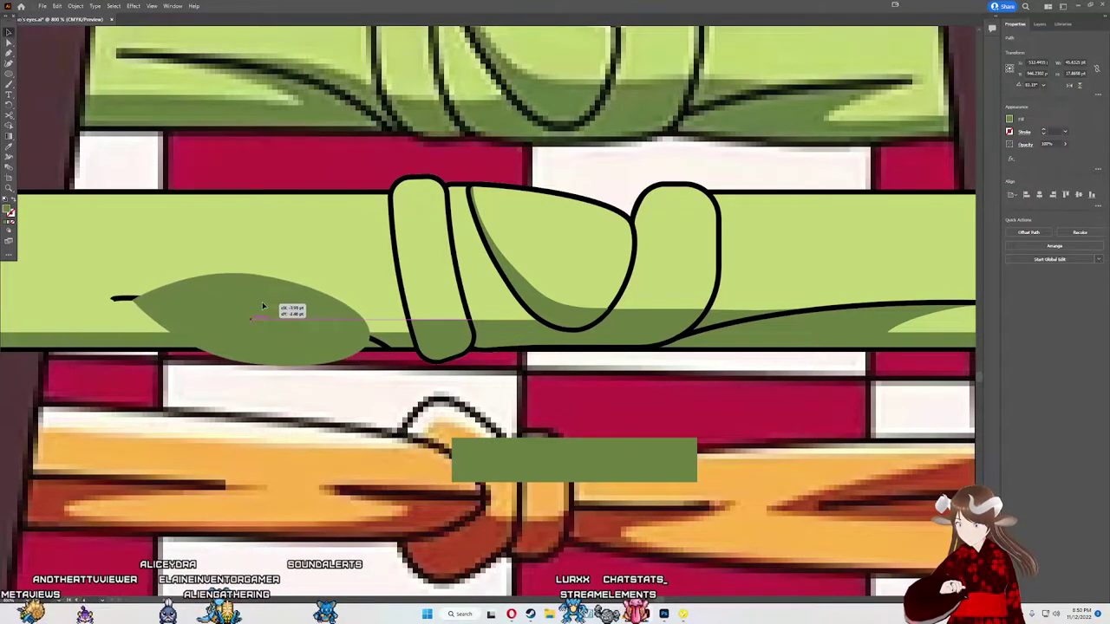
pyautogui.moveTo(263, 305); pyautogui.dragTo(289, 311)
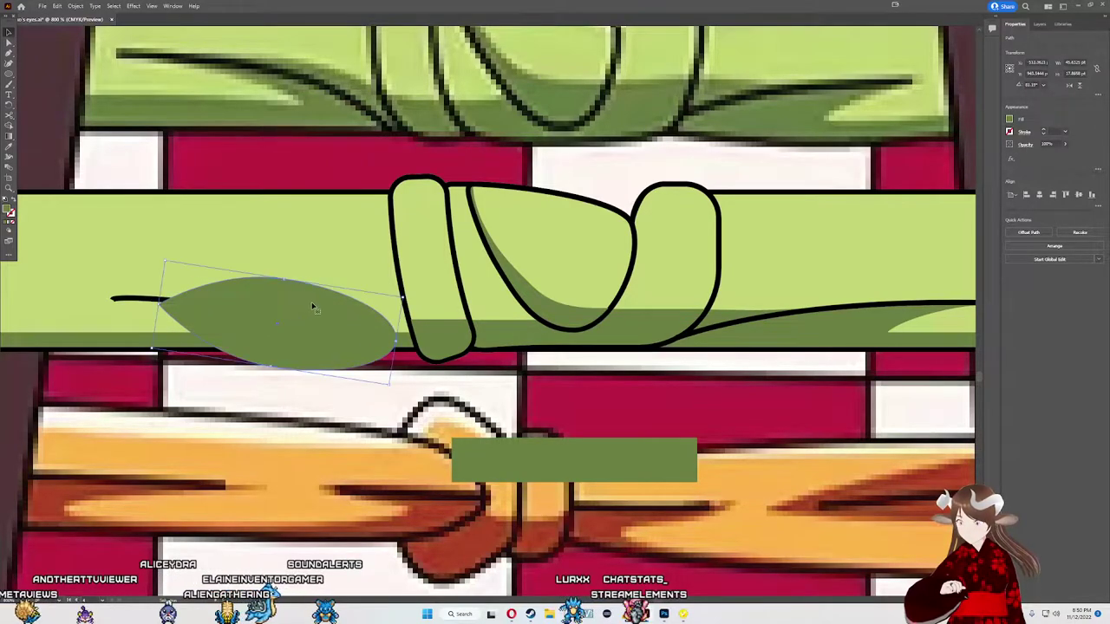
# Step: Apply a Squeeze warp, rotate the leaf upright, and fill it olive green
pyautogui.click(1010, 159)
pyautogui.moveTo(1040, 264)
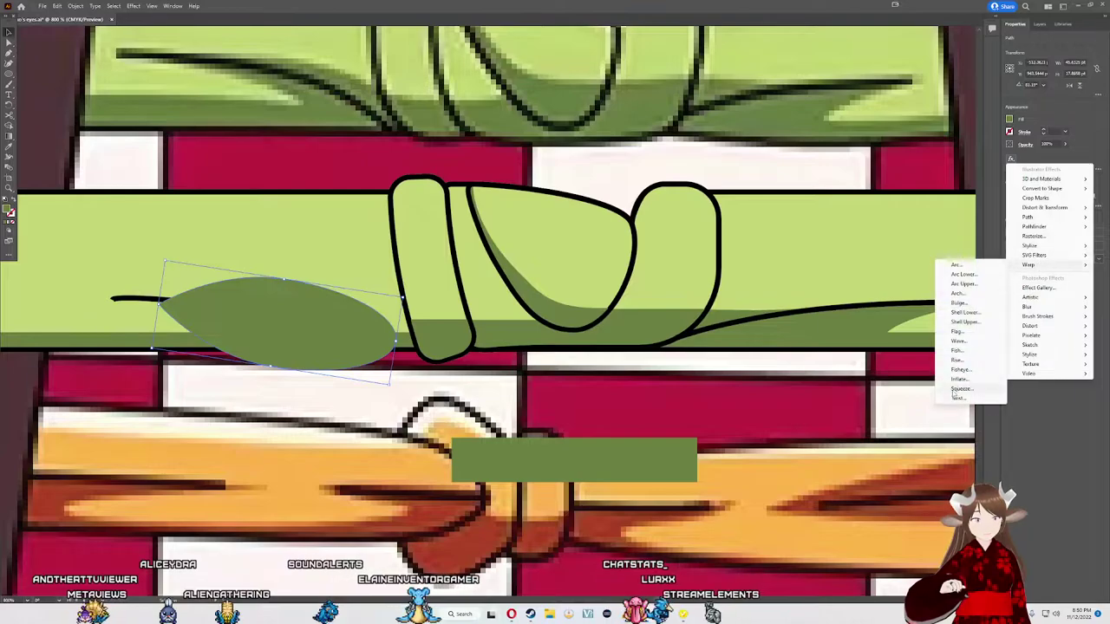
pyautogui.click(960, 389)
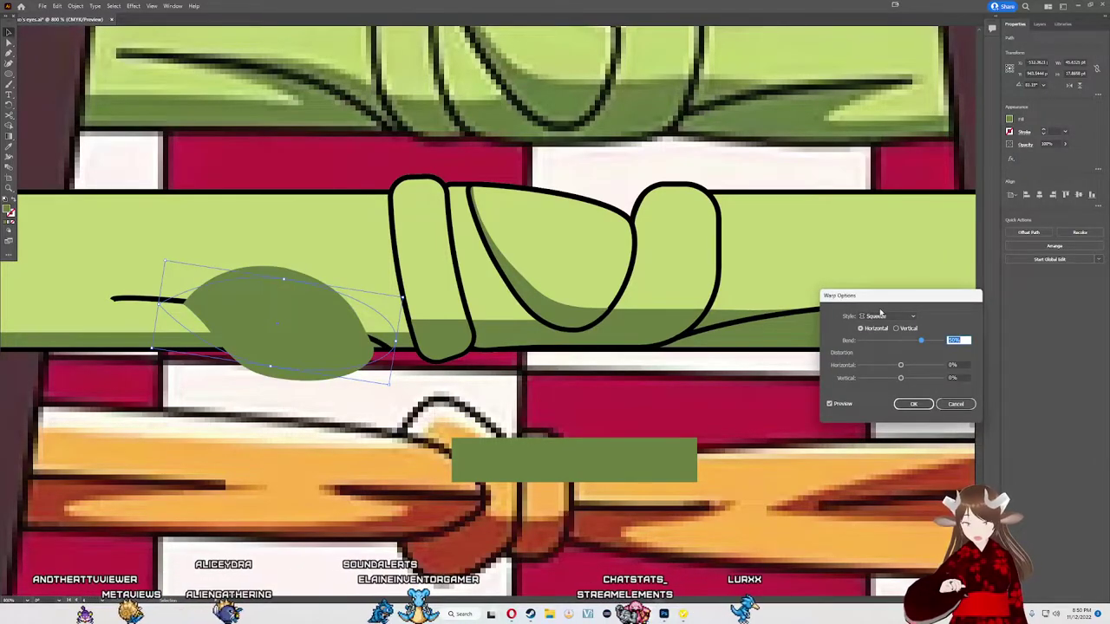
pyautogui.click(913, 404)
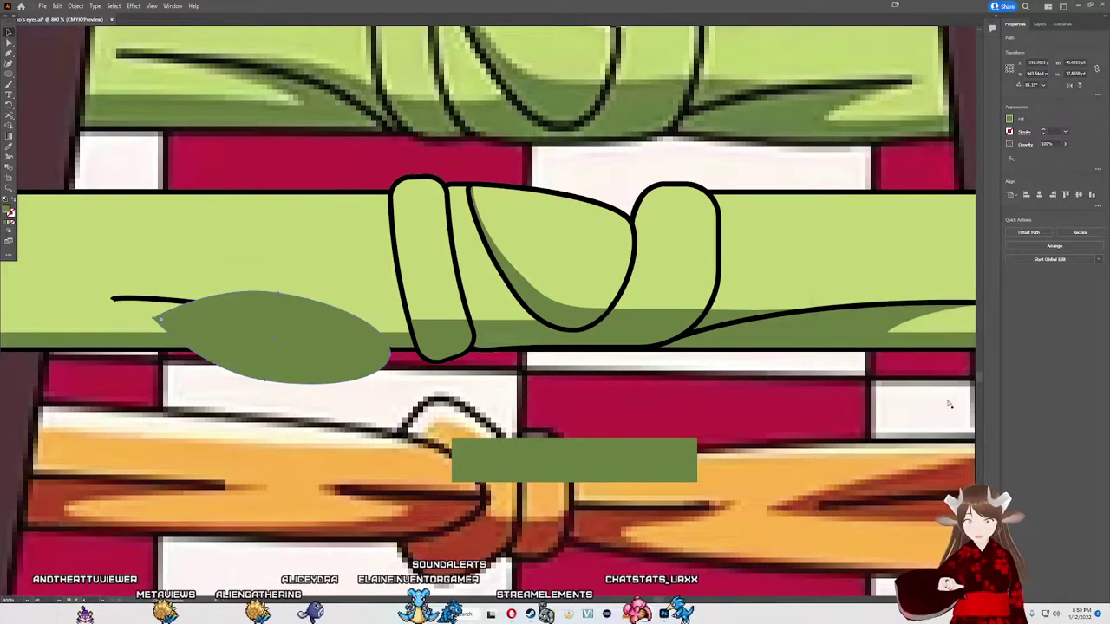
pyautogui.press('v')
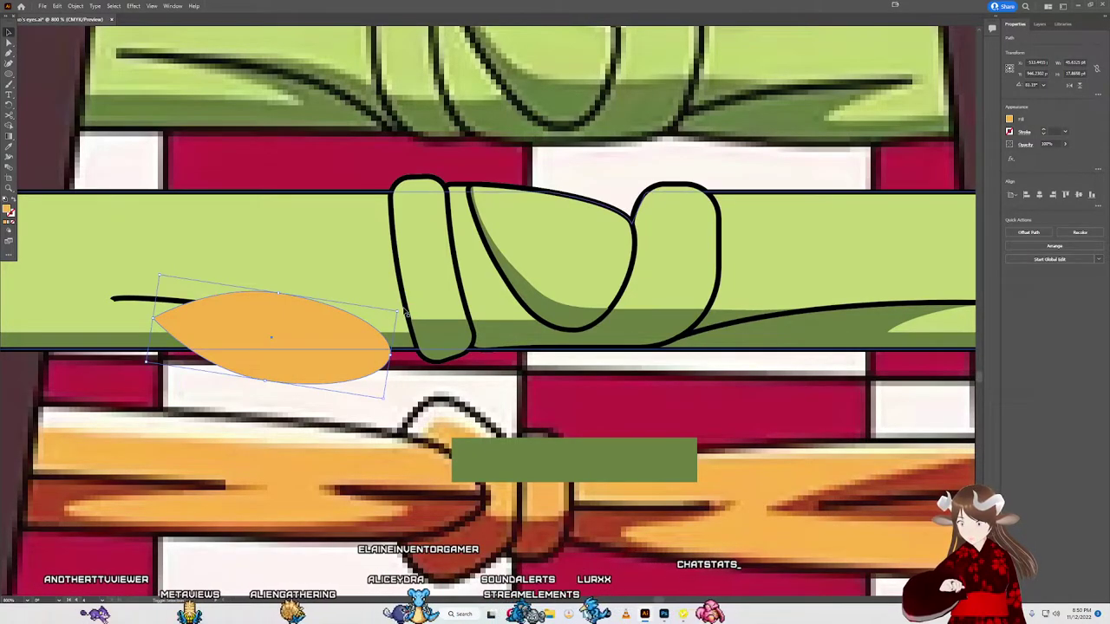
pyautogui.moveTo(422, 329); pyautogui.dragTo(316, 442)
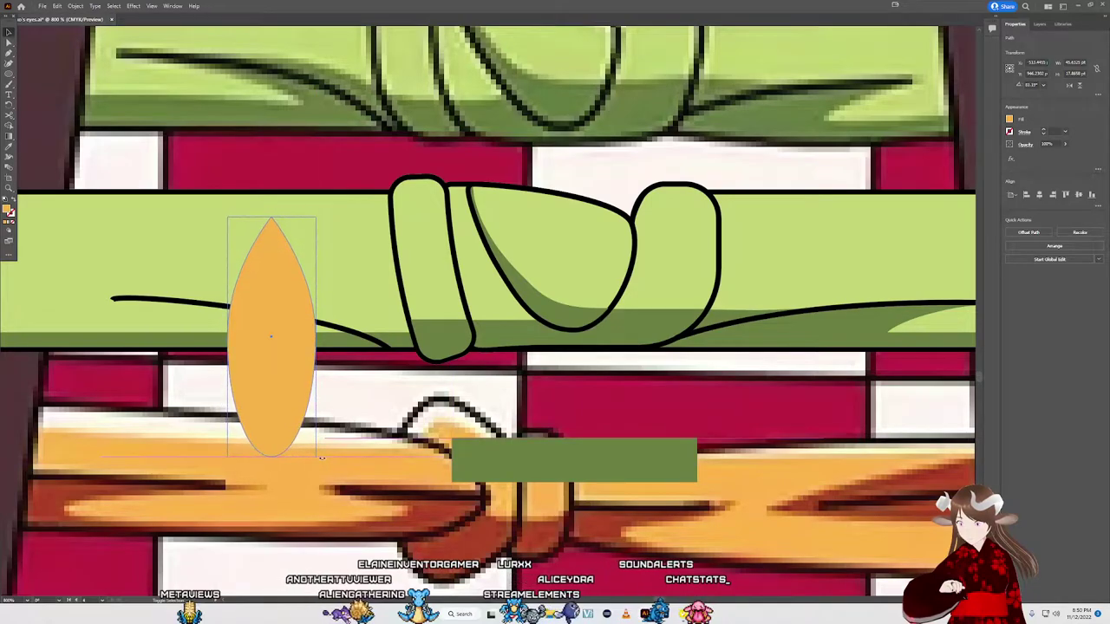
pyautogui.click(320, 457)
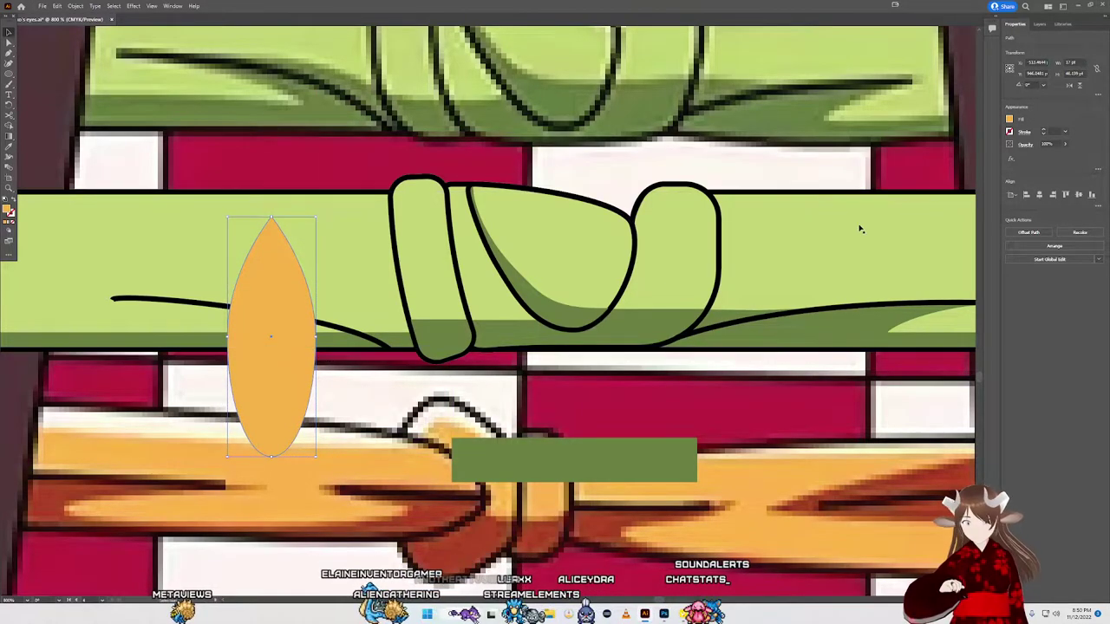
pyautogui.click(664, 471)
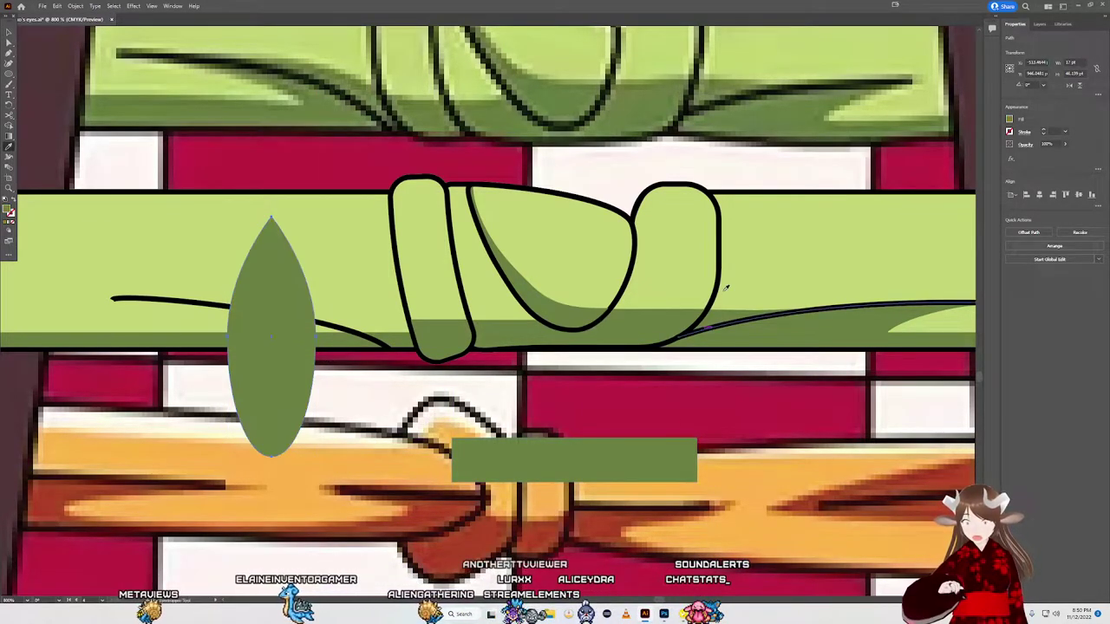
# Step: Apply a vertical Arc warp with negative bend, making the leaf a crescent
pyautogui.click(1012, 161)
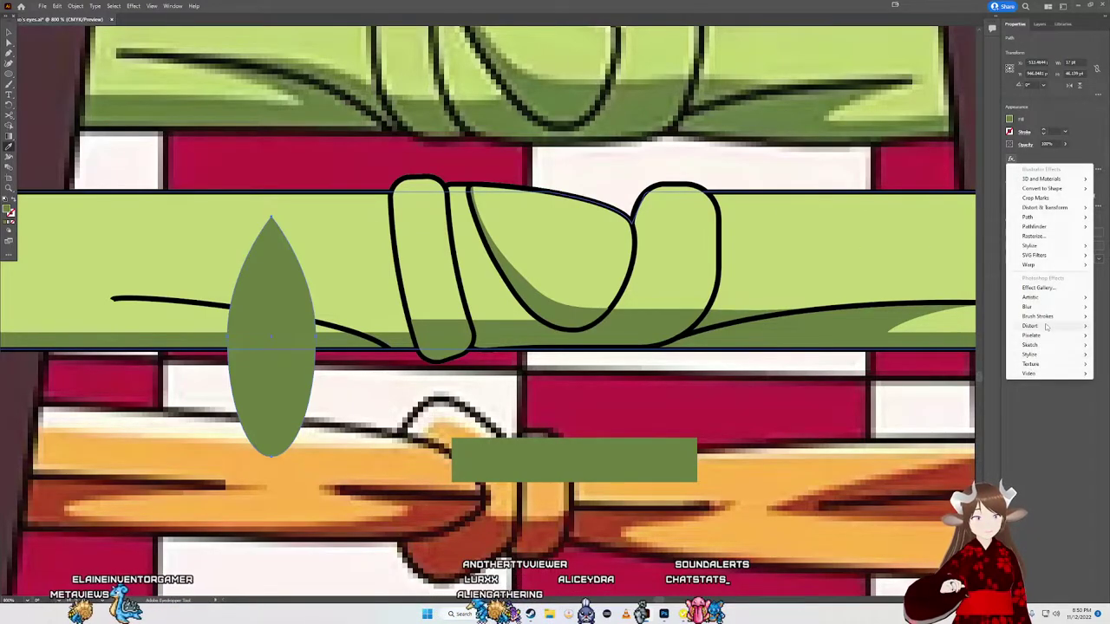
pyautogui.moveTo(1029, 265)
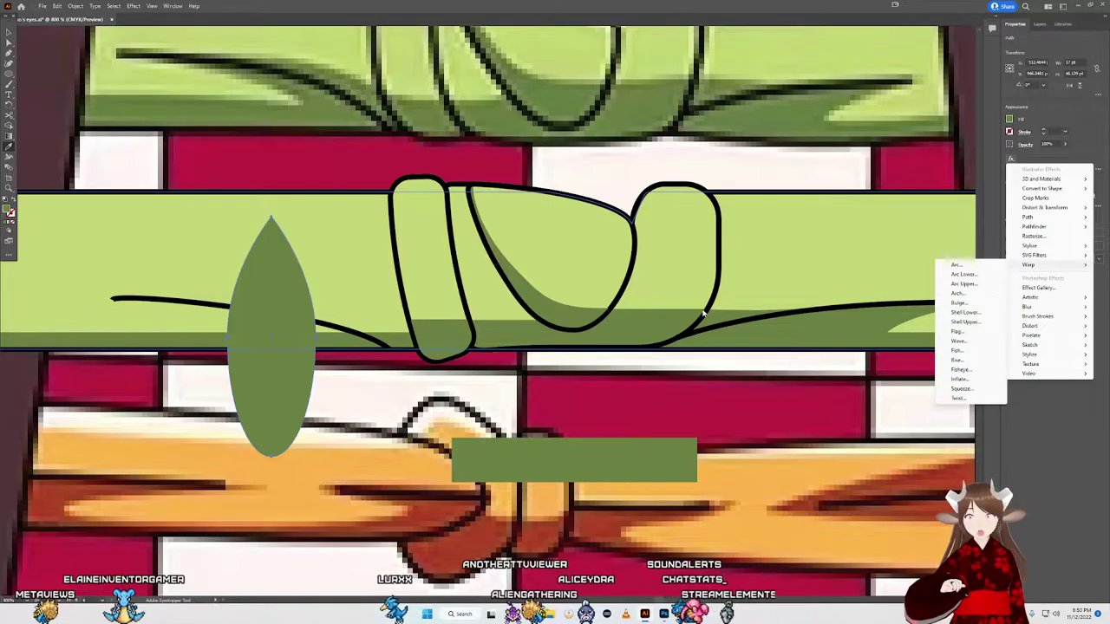
pyautogui.click(955, 265)
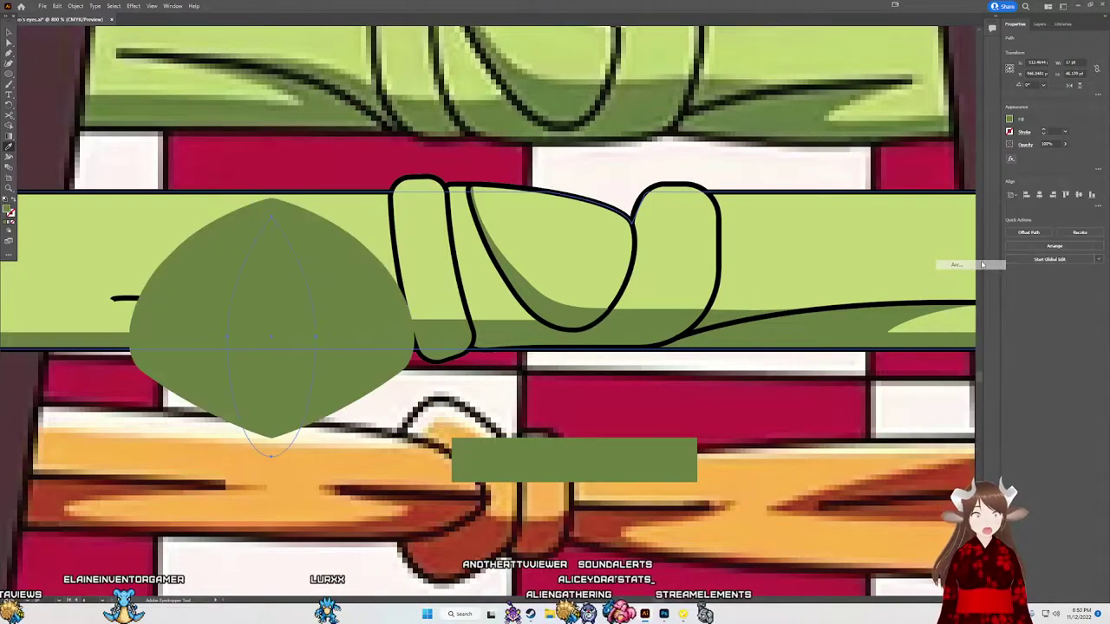
pyautogui.click(886, 315)
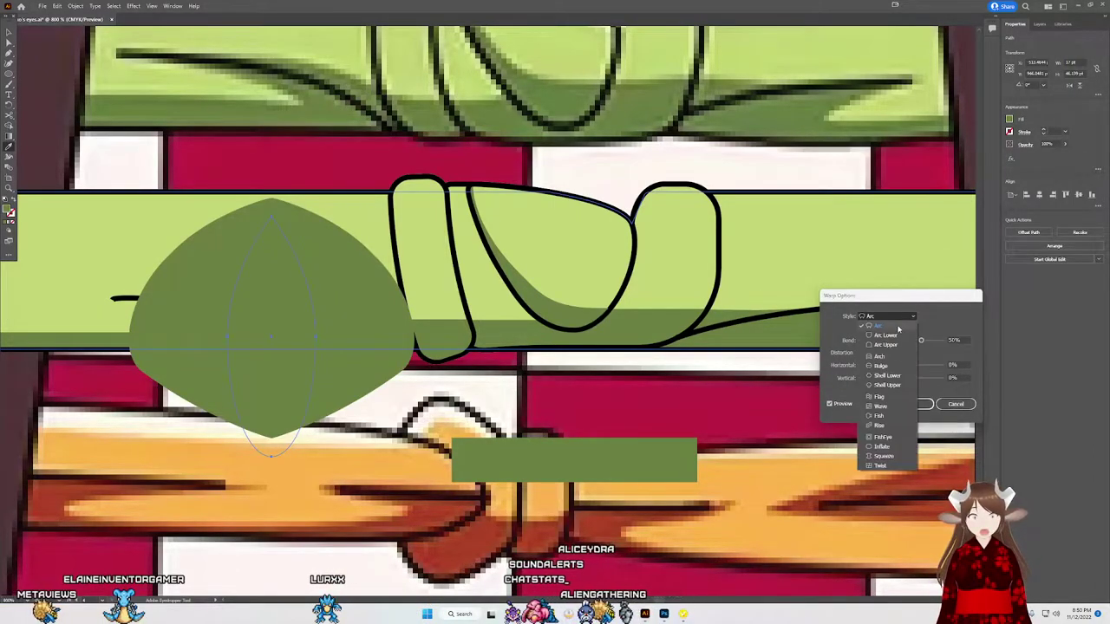
pyautogui.click(876, 345)
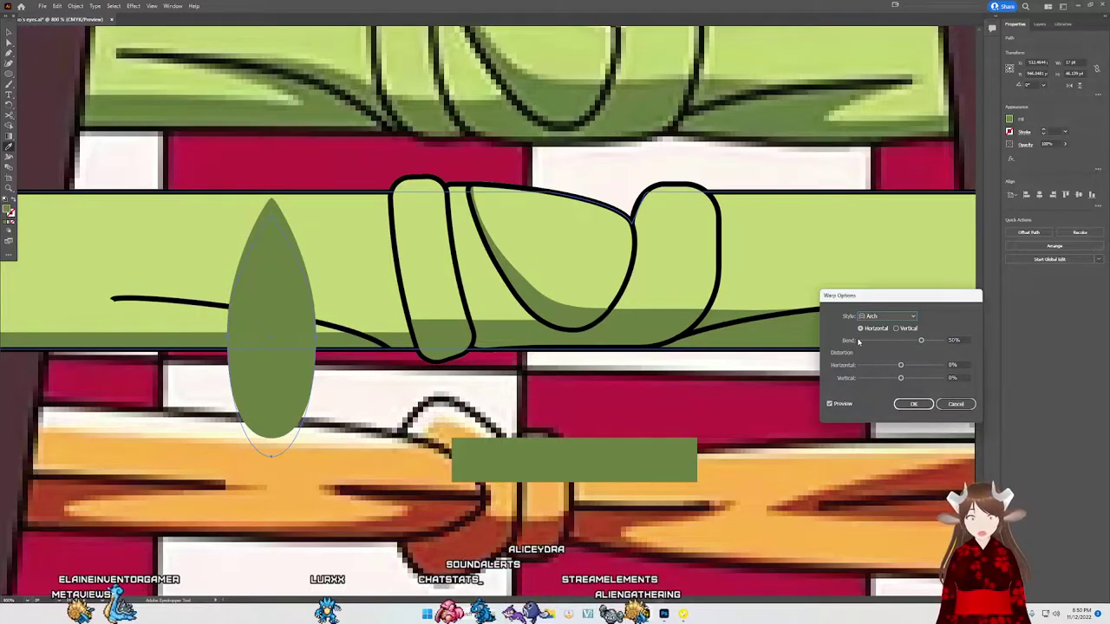
pyautogui.moveTo(921, 340)
pyautogui.mouseDown()
pyautogui.moveTo(861, 340)
pyautogui.moveTo(908, 340)
pyautogui.mouseUp()
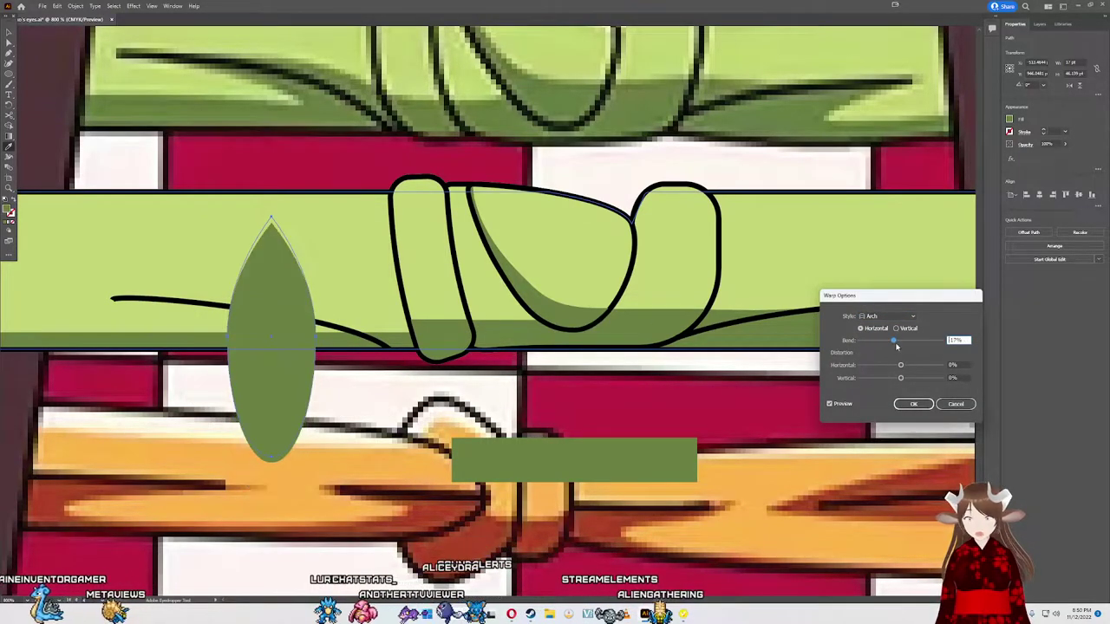
pyautogui.click(910, 317)
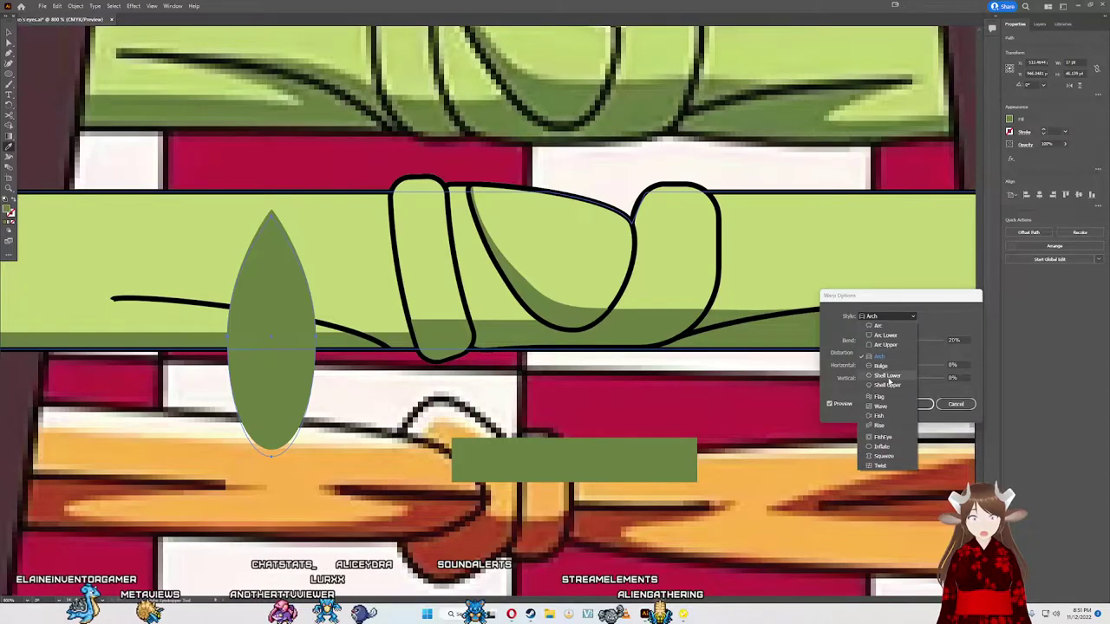
pyautogui.click(874, 326)
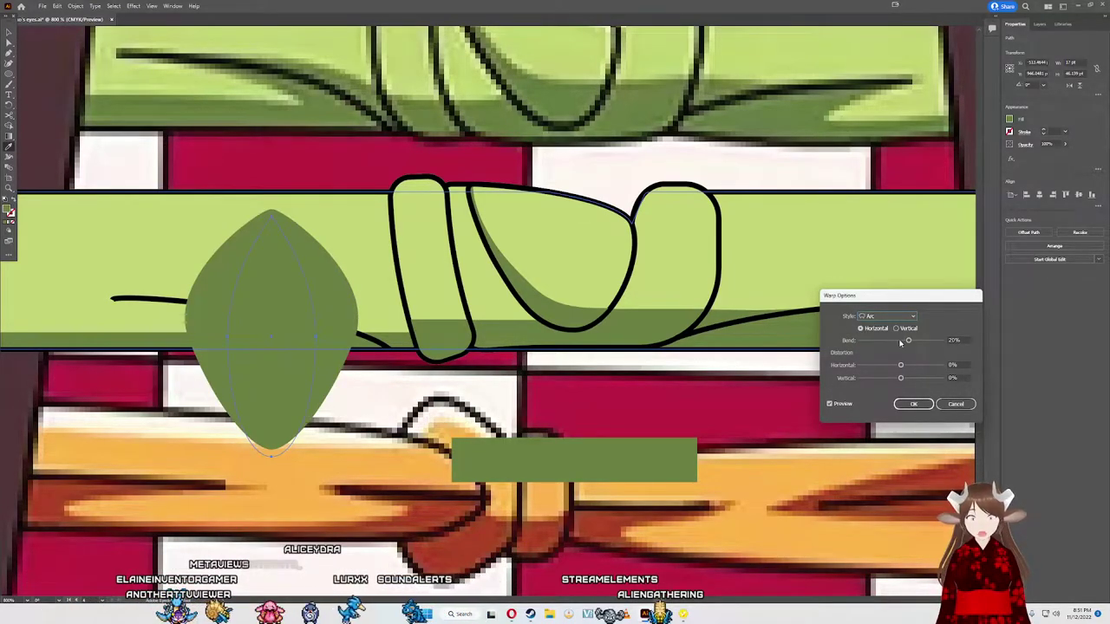
pyautogui.moveTo(908, 339); pyautogui.dragTo(880, 342)
pyautogui.click(897, 329)
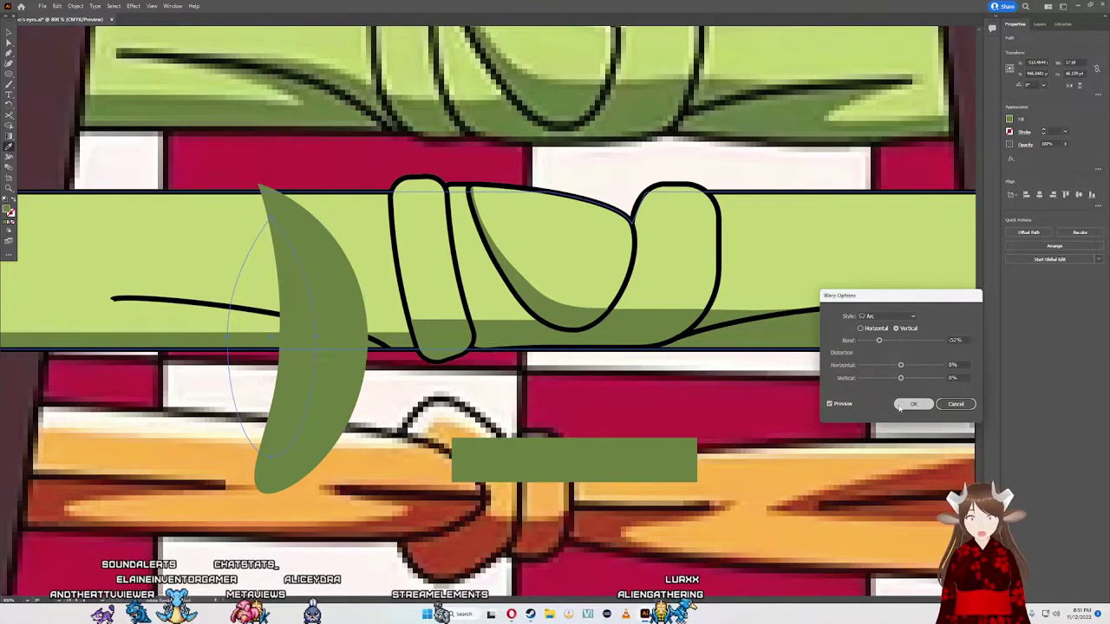
pyautogui.click(900, 406)
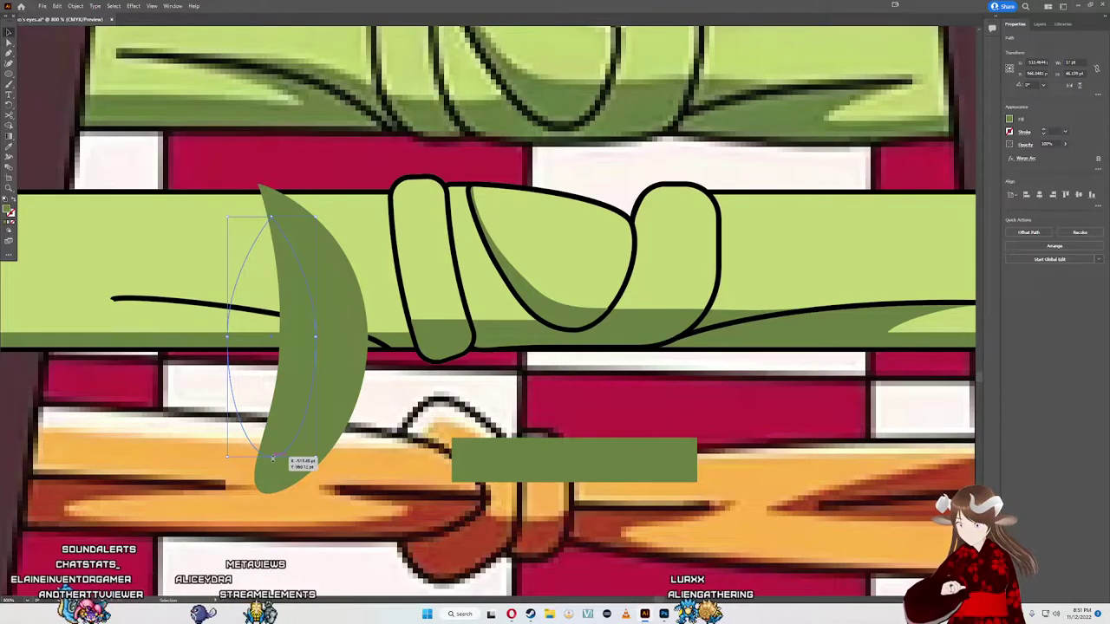
# Step: Shorten the leaf from its bottom end, trying then undoing an expand and rotation
pyautogui.moveTo(272, 458)
pyautogui.mouseDown()
pyautogui.moveTo(281, 404)
pyautogui.moveTo(278, 417)
pyautogui.mouseUp()
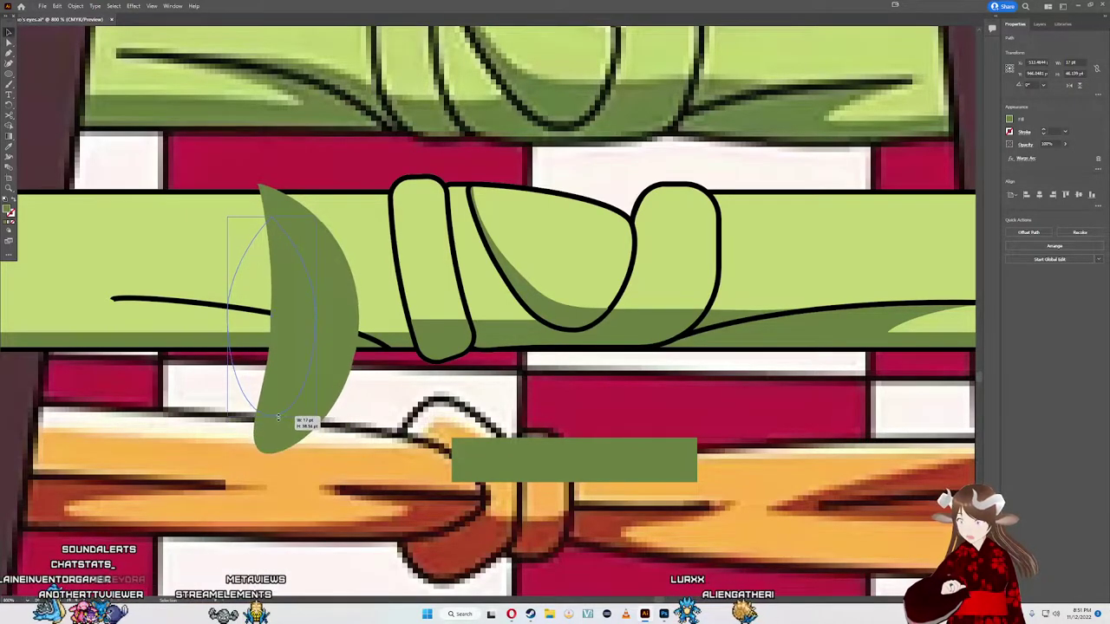
pyautogui.click(76, 6)
pyautogui.click(104, 119)
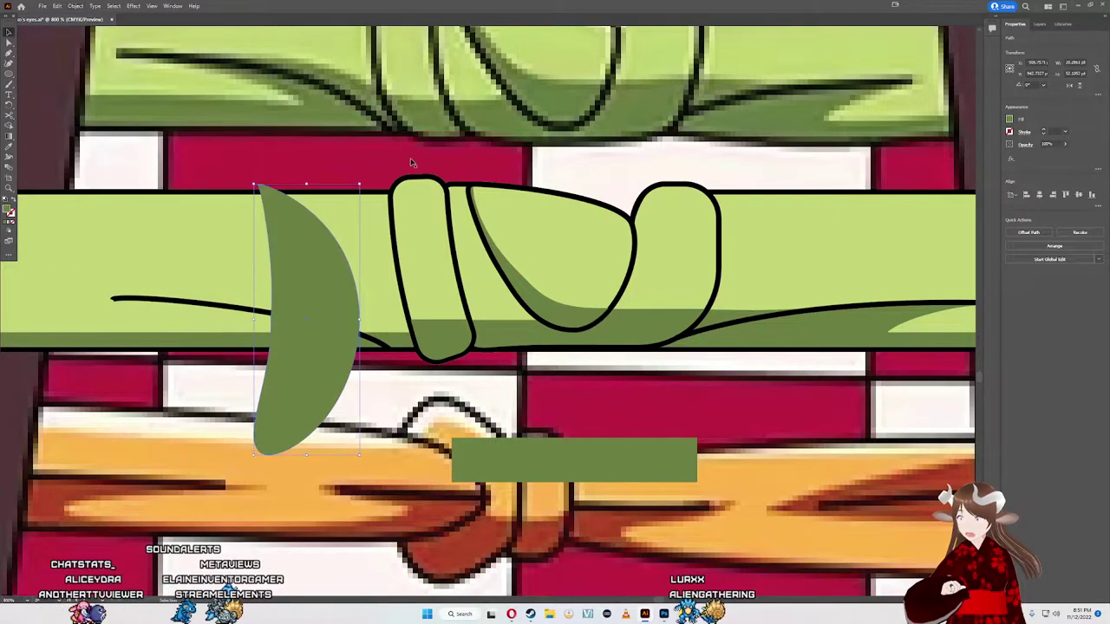
pyautogui.moveTo(362, 184); pyautogui.dragTo(200, 179)
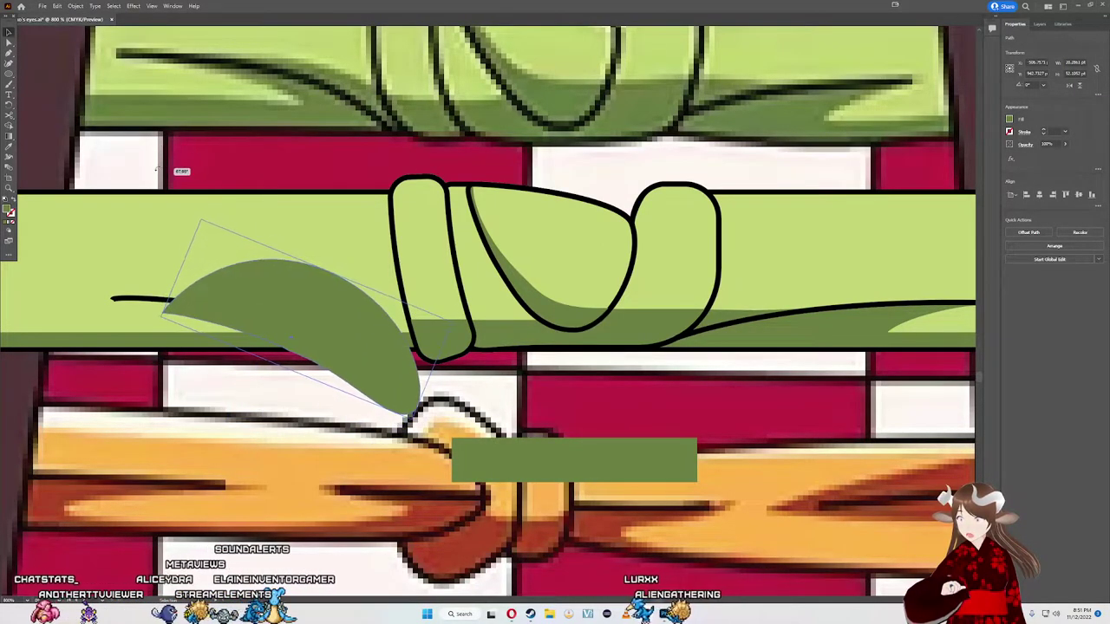
pyautogui.hotkey('ctrl', 'z')
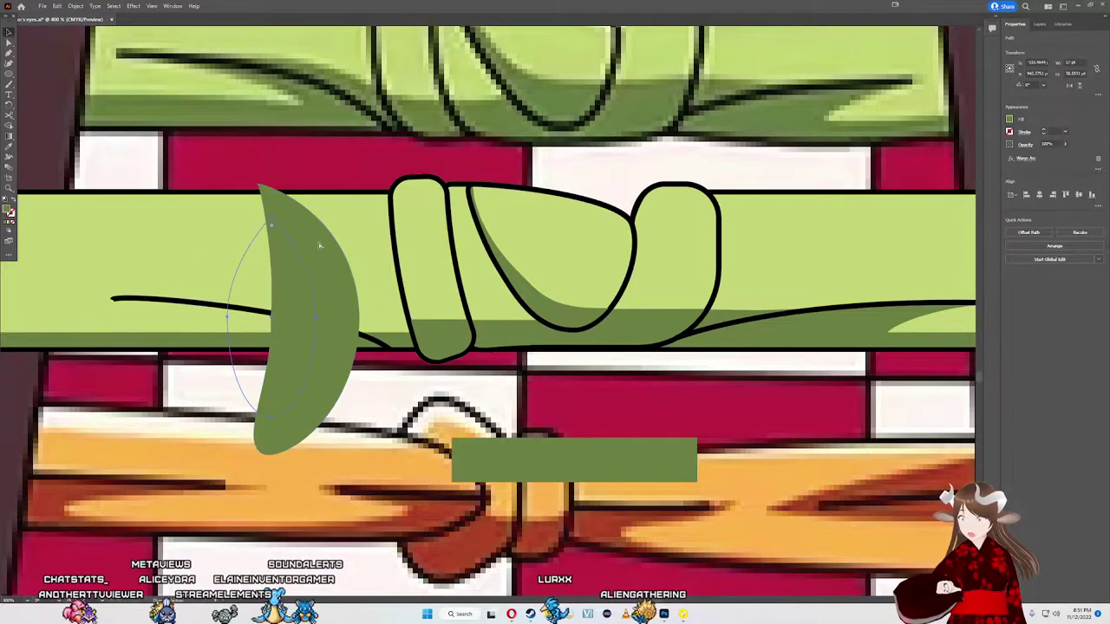
pyautogui.hotkey('ctrl', 'z')
pyautogui.keyDown('shift'); pyautogui.click(509, 314); pyautogui.keyUp('shift')
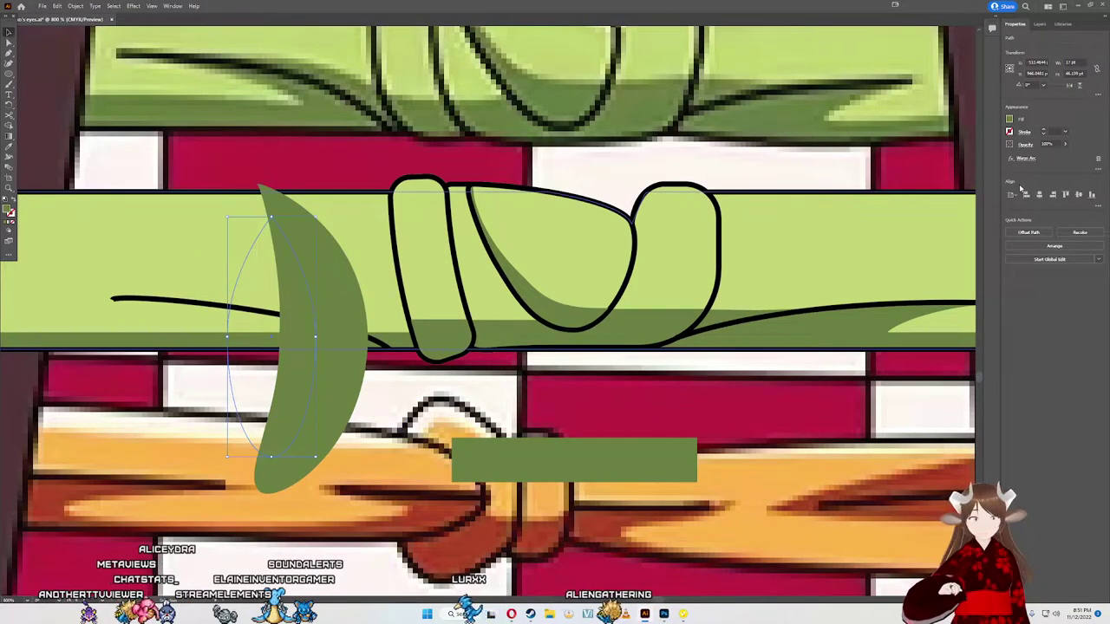
# Step: Reopen the leaf's Arc warp and nudge its Bend up slightly
pyautogui.click(1023, 159)
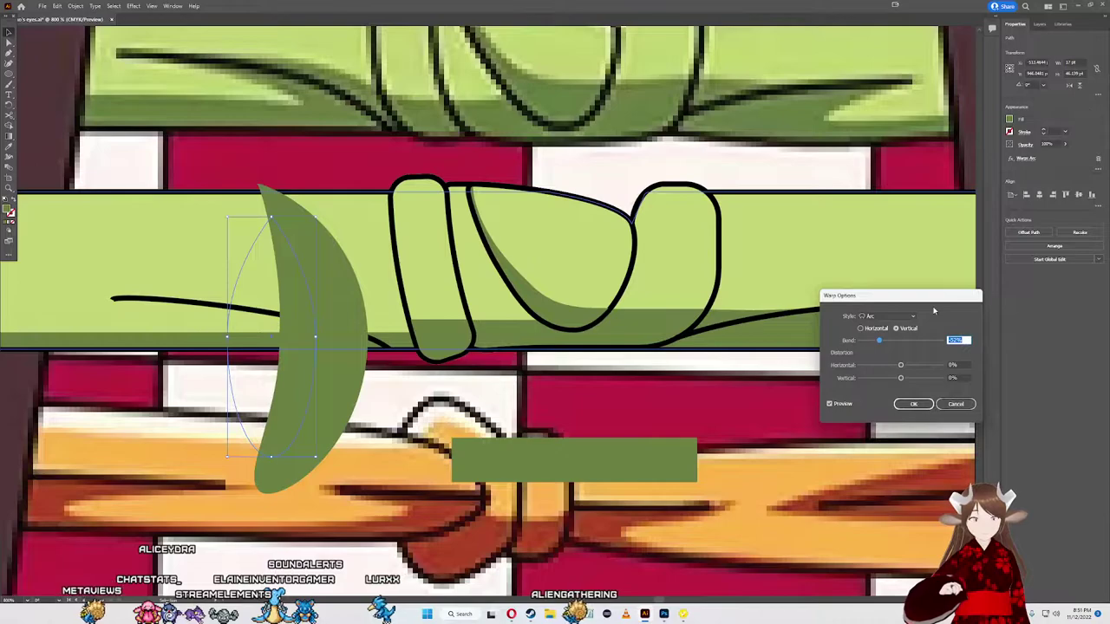
pyautogui.hotkey('shift', 'Up')
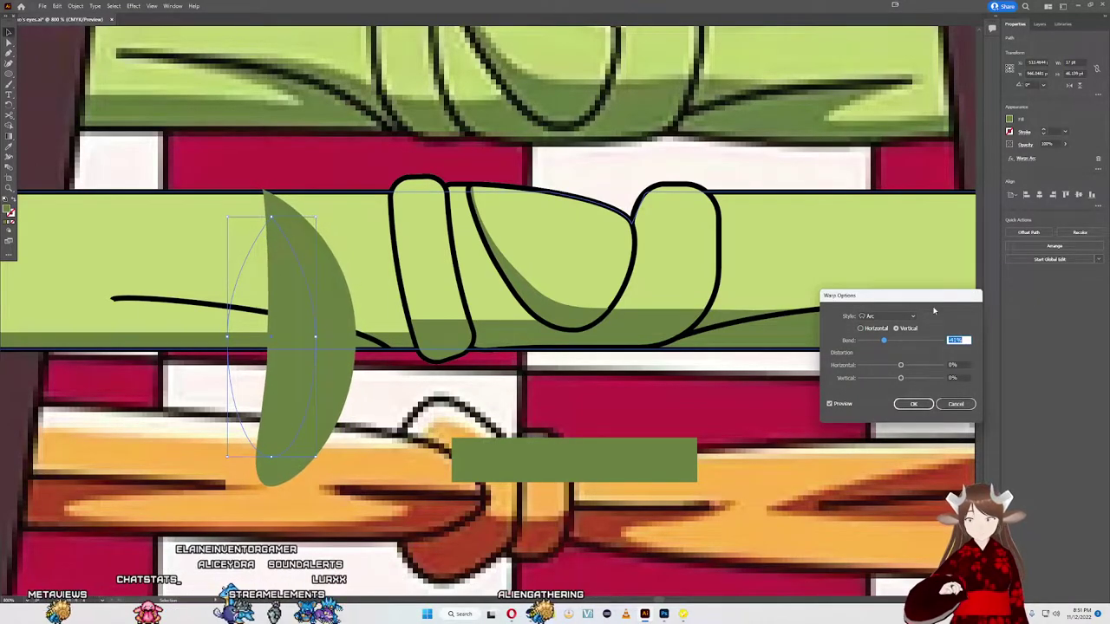
pyautogui.press('Up')
pyautogui.press('Up')
pyautogui.press('Up')
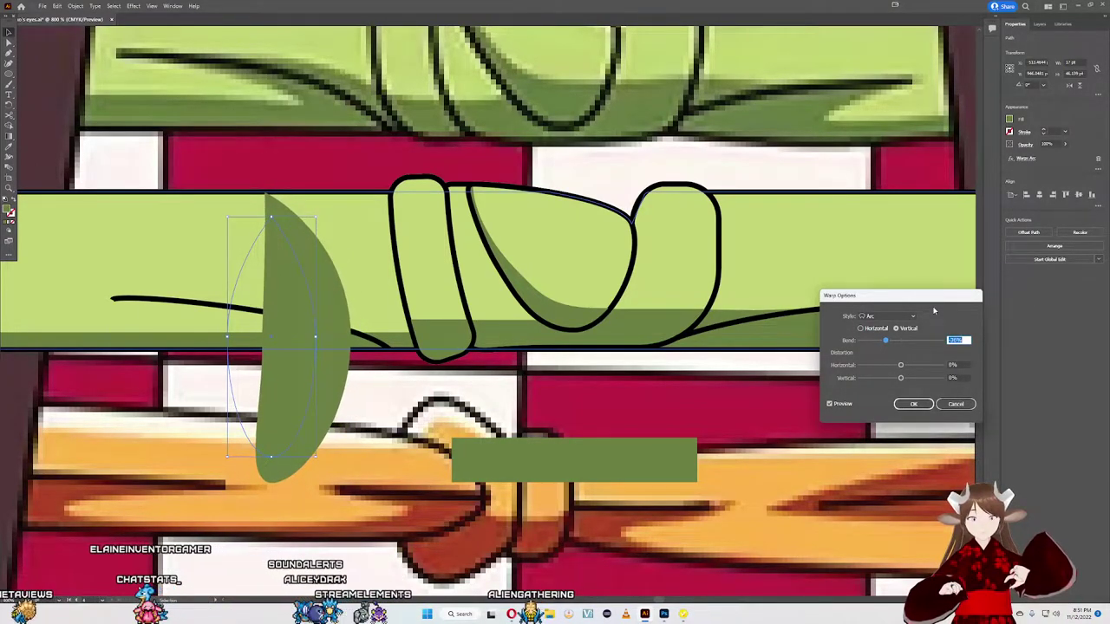
pyautogui.press('Return')
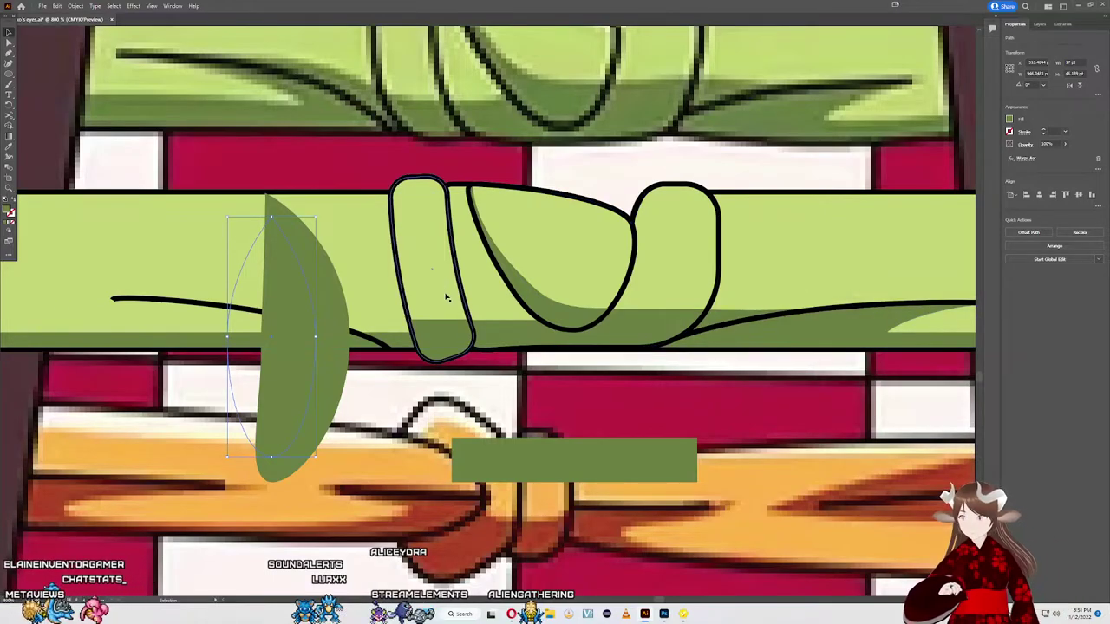
pyautogui.click(76, 6)
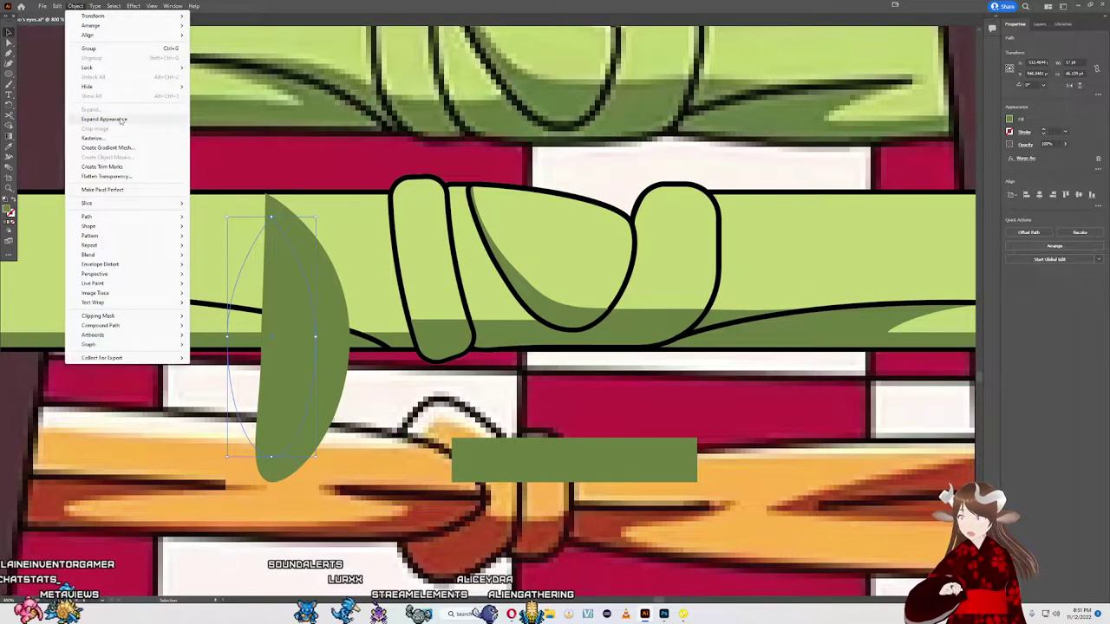
# Step: Expand the crescent's appearance, rotate and reposition it, then delete it
pyautogui.click(96, 119)
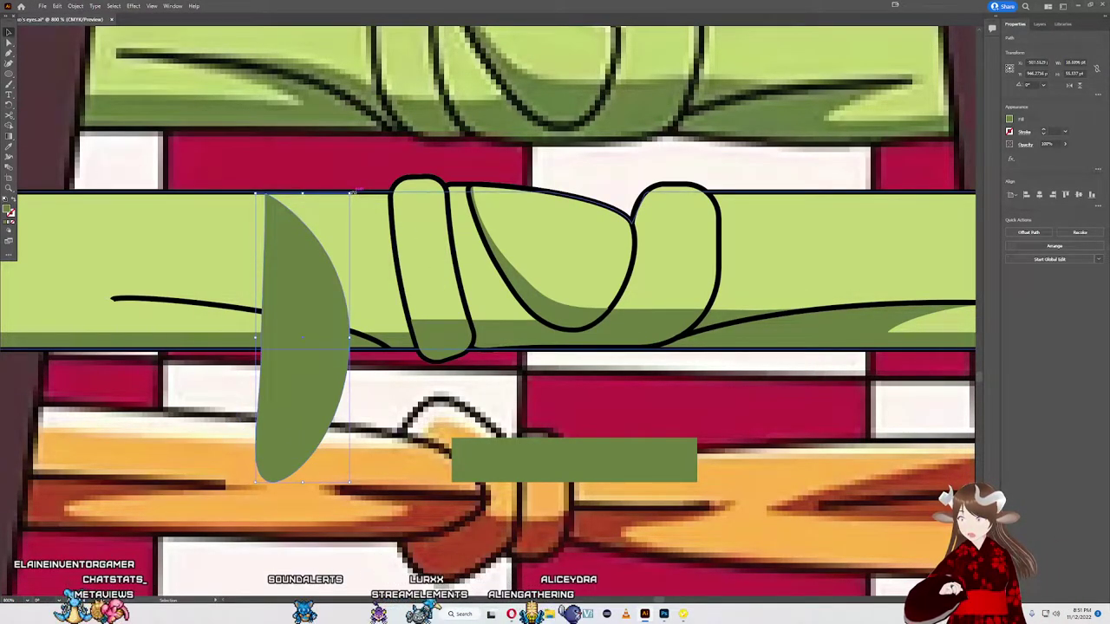
pyautogui.moveTo(351, 192); pyautogui.dragTo(201, 229)
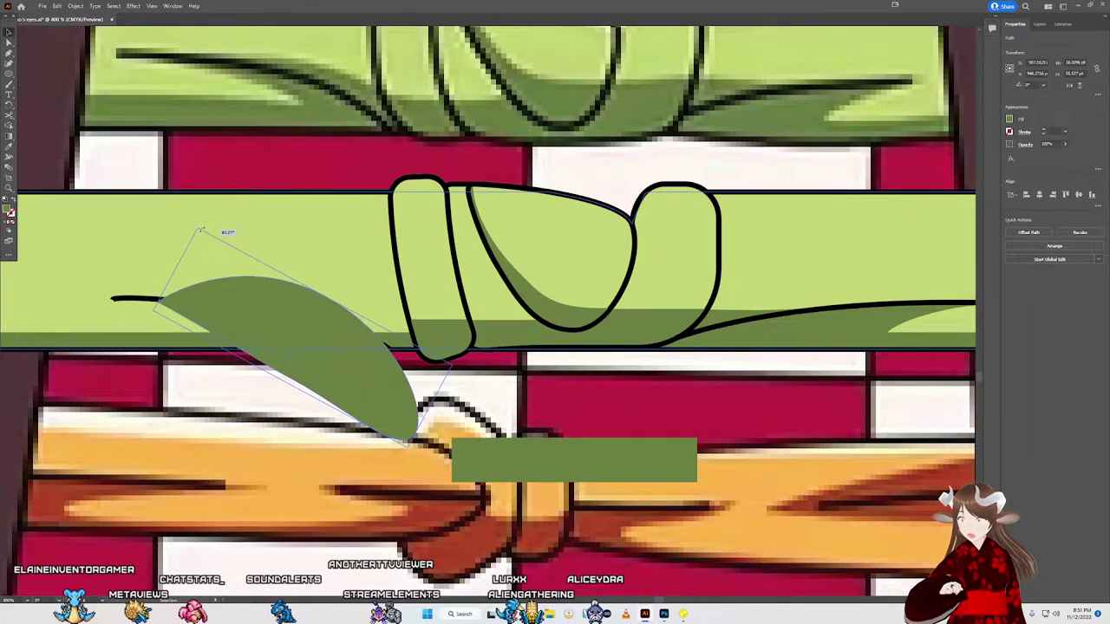
pyautogui.moveTo(303, 338)
pyautogui.mouseDown()
pyautogui.moveTo(287, 345)
pyautogui.moveTo(346, 352)
pyautogui.mouseUp()
pyautogui.moveTo(275, 311); pyautogui.dragTo(272, 323)
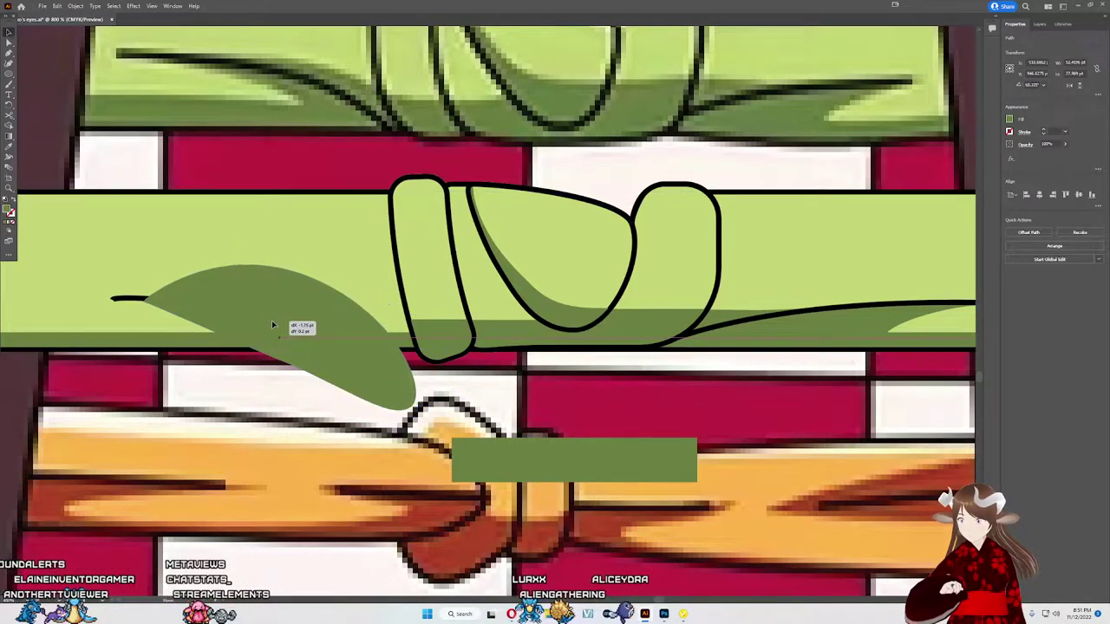
pyautogui.moveTo(272, 324)
pyautogui.mouseDown()
pyautogui.moveTo(295, 340)
pyautogui.moveTo(281, 331)
pyautogui.mouseUp()
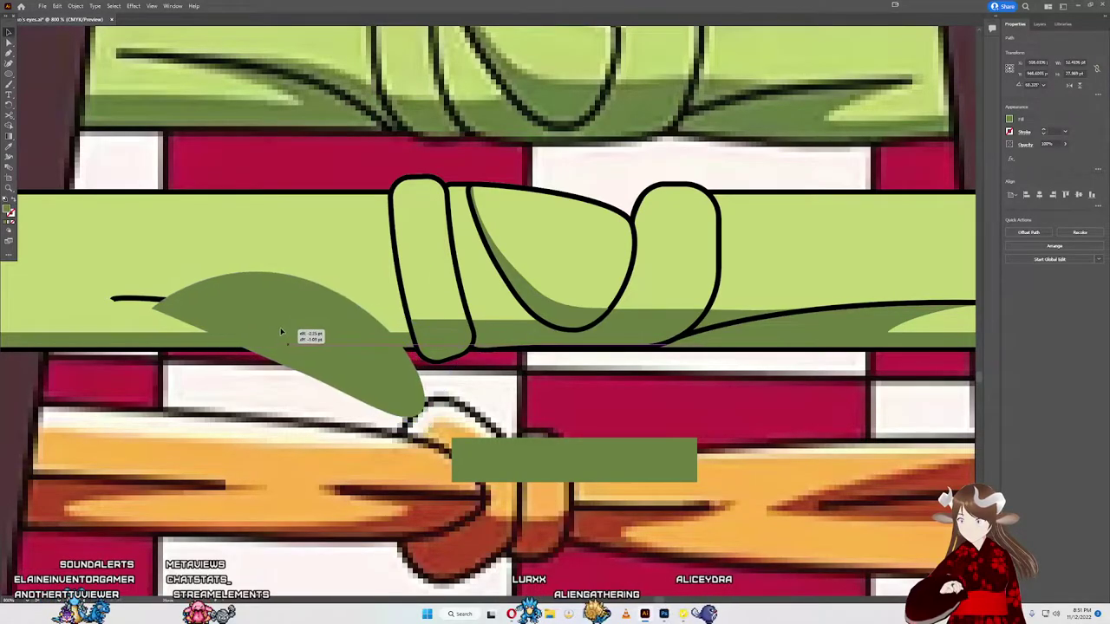
pyautogui.press('Delete')
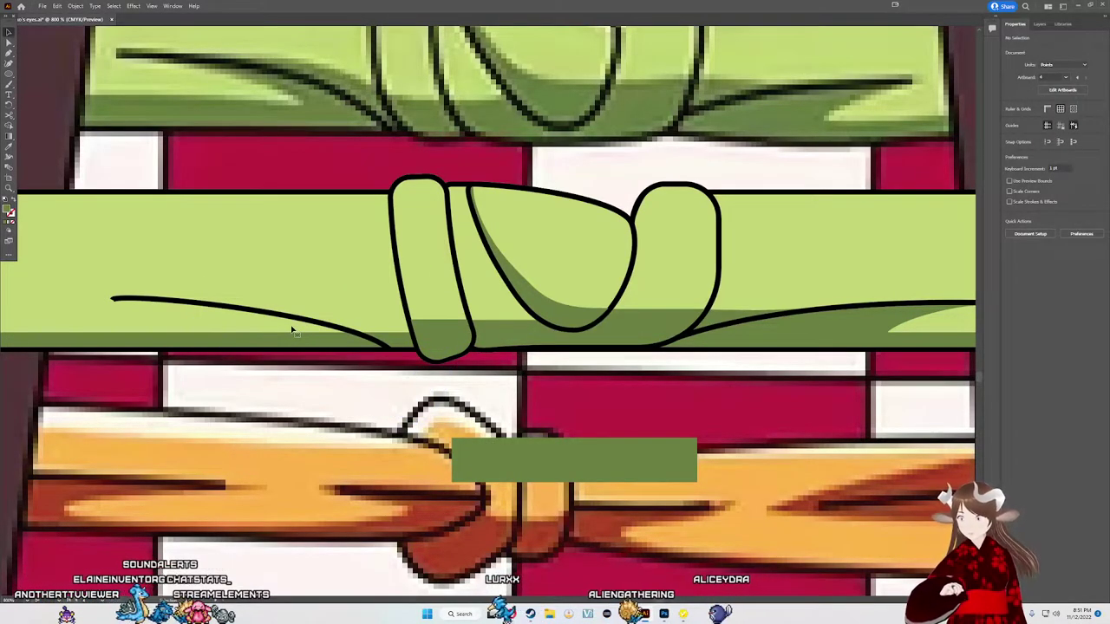
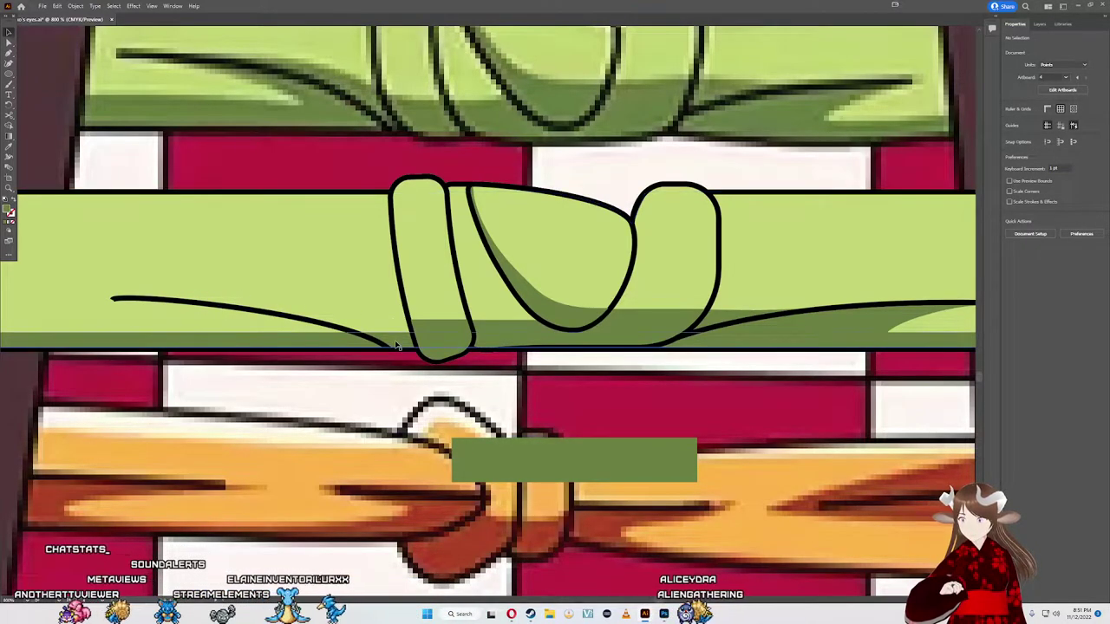
# Step: Draw a closed dark green shadow shape under the sash's thin black curve, reaching the knot
pyautogui.click(178, 303)
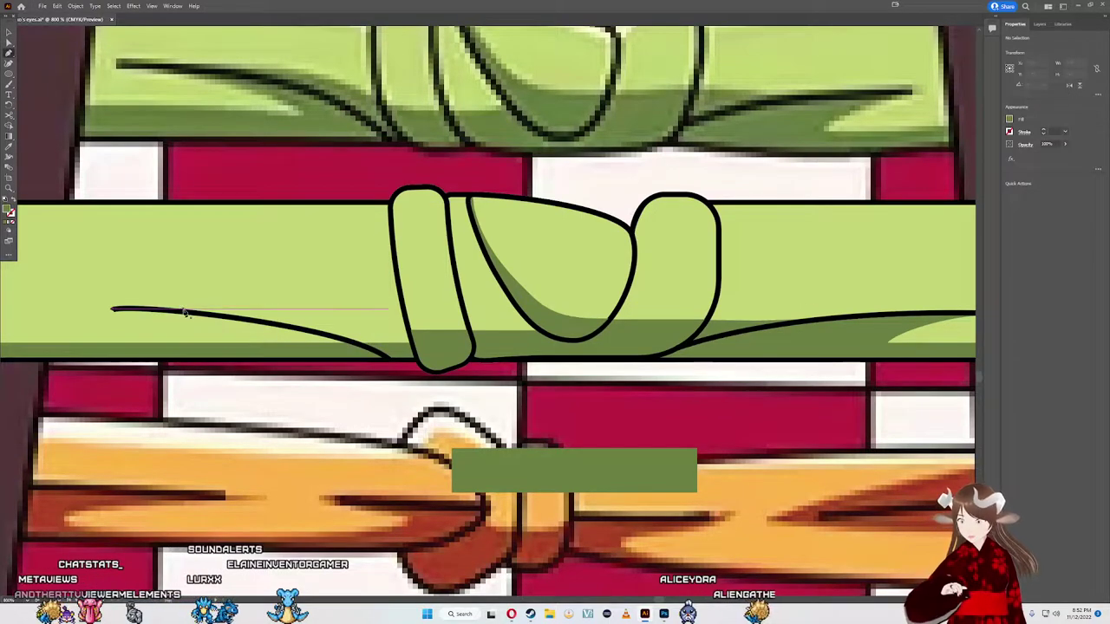
pyautogui.moveTo(185, 313)
pyautogui.mouseDown()
pyautogui.moveTo(290, 314)
pyautogui.moveTo(415, 346)
pyautogui.mouseUp()
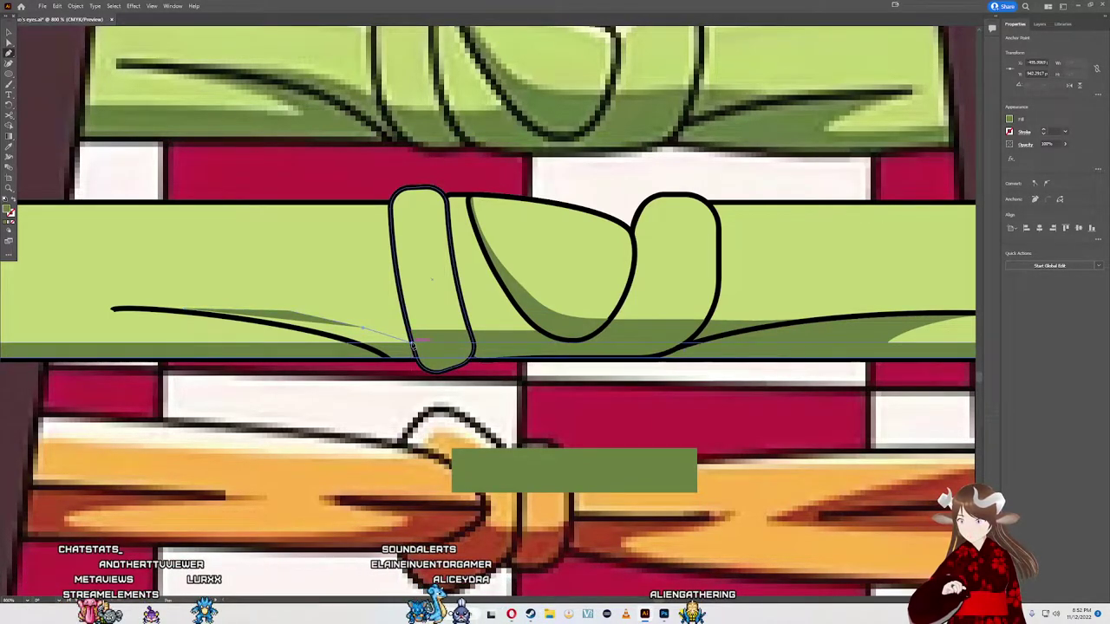
pyautogui.moveTo(412, 345); pyautogui.dragTo(411, 350)
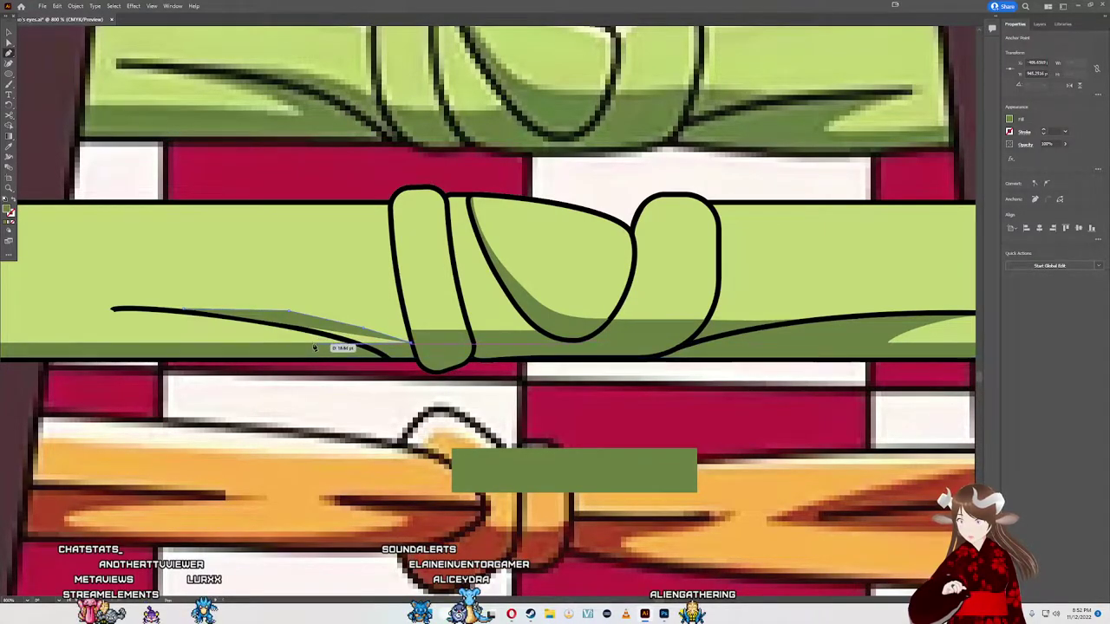
pyautogui.moveTo(290, 348); pyautogui.dragTo(290, 348)
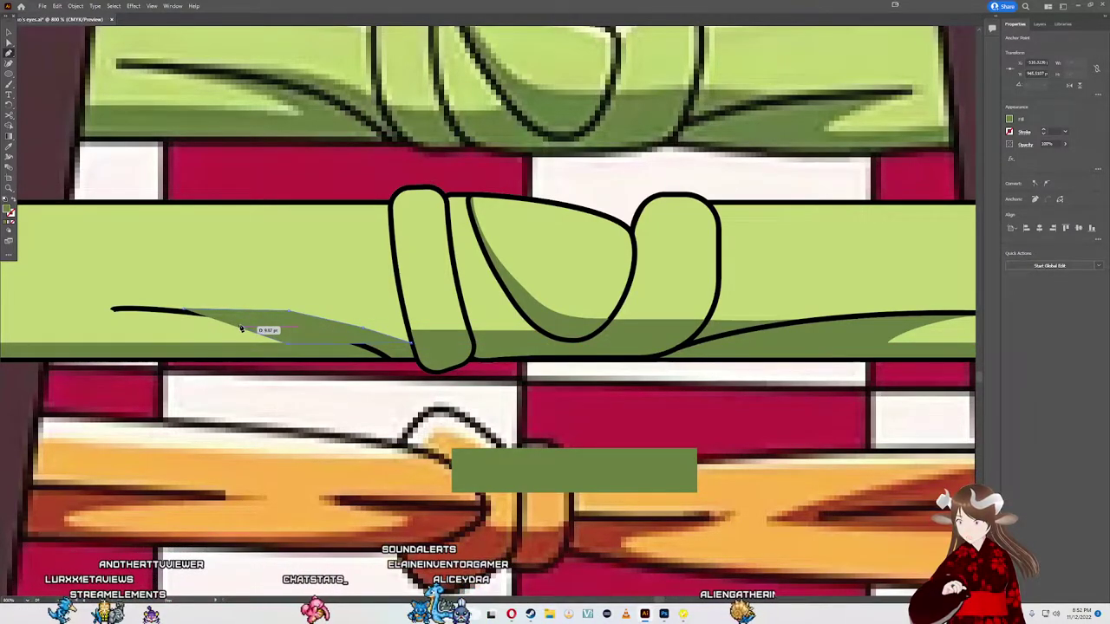
pyautogui.moveTo(224, 325); pyautogui.dragTo(185, 318)
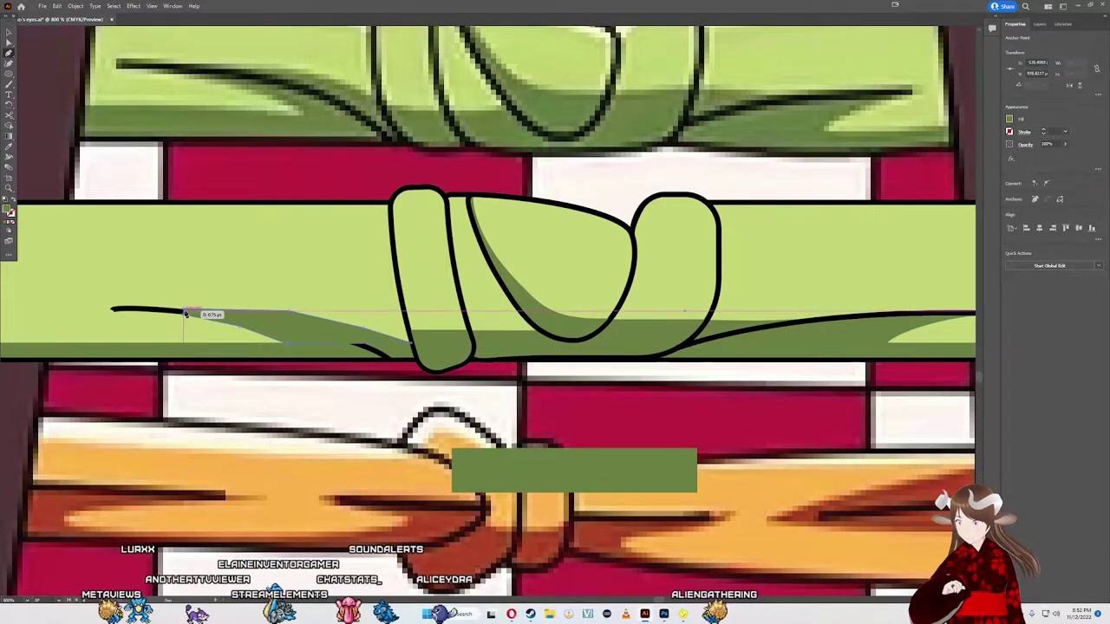
pyautogui.moveTo(185, 319); pyautogui.dragTo(192, 312)
pyautogui.press('a')
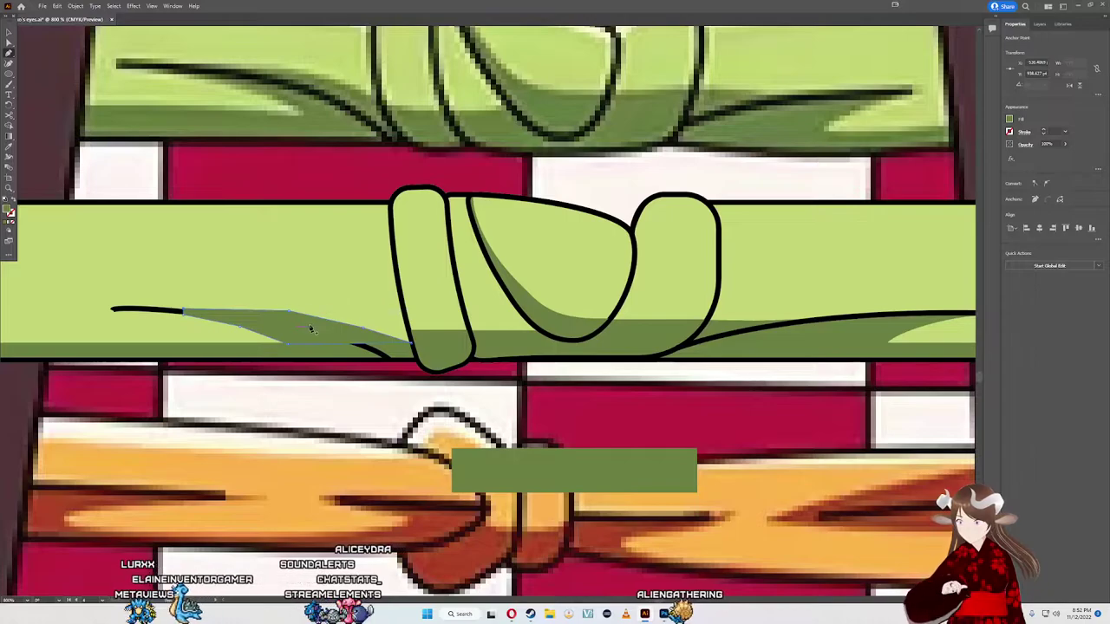
pyautogui.click(243, 330)
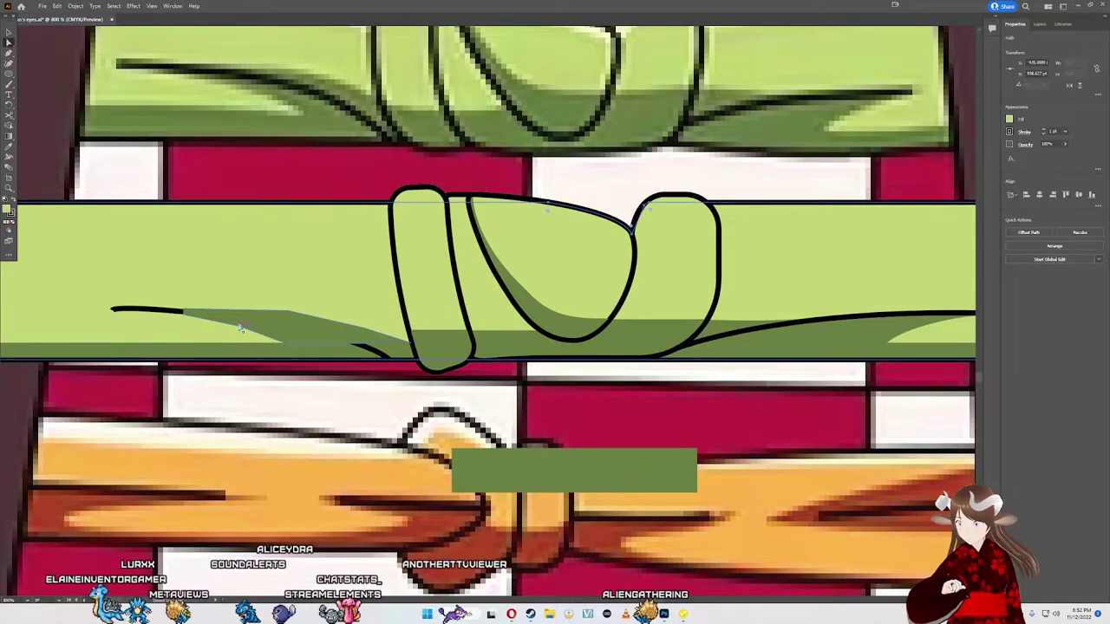
# Step: Smooth one shadow anchor and move the knot-side anchor against the band's edge
pyautogui.click(237, 333)
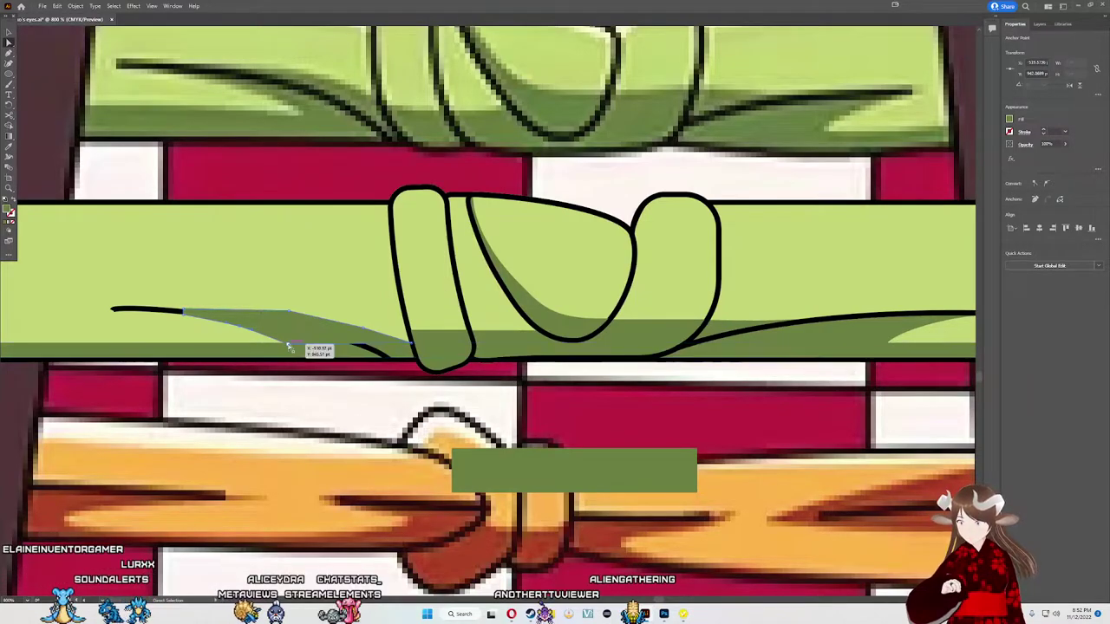
pyautogui.click(1046, 183)
pyautogui.scroll(1, 339, 333)
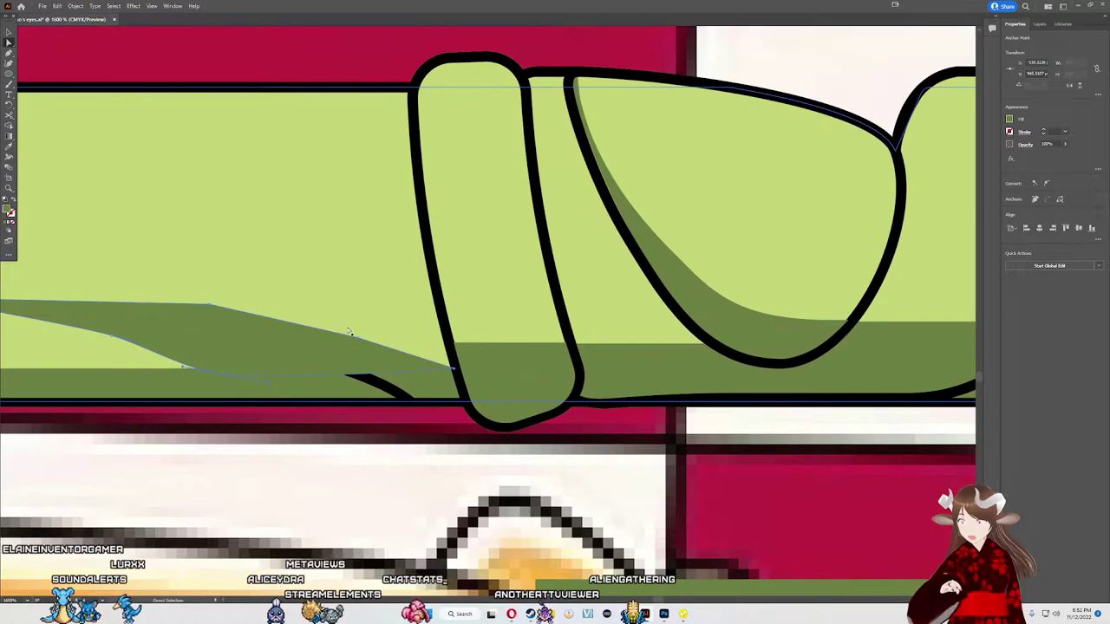
pyautogui.click(408, 325)
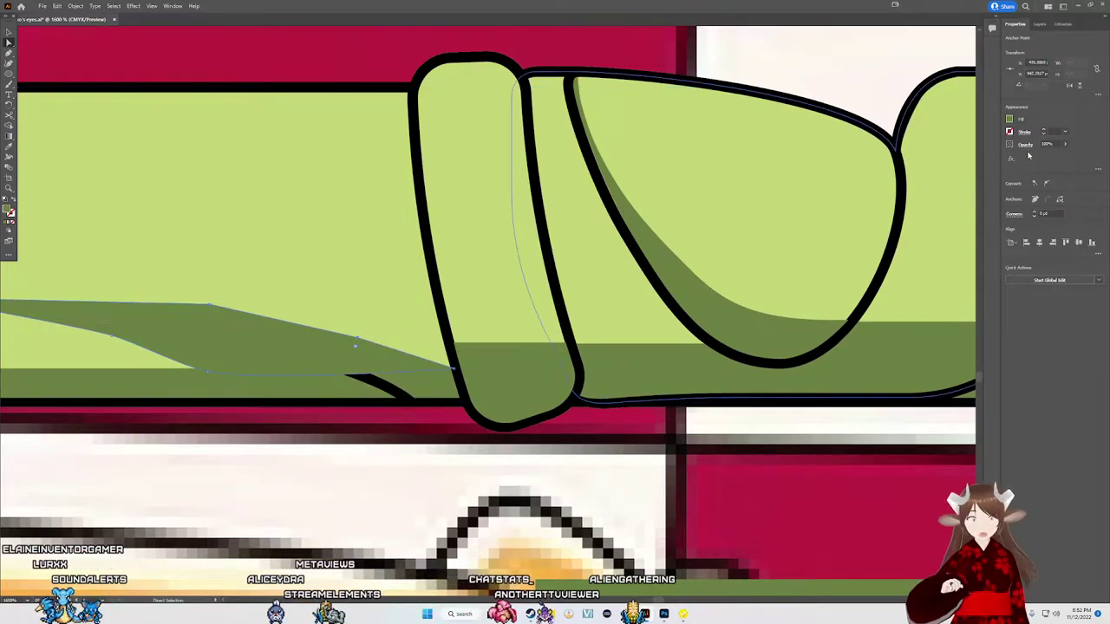
pyautogui.click(369, 379)
pyautogui.moveTo(454, 371); pyautogui.dragTo(453, 370)
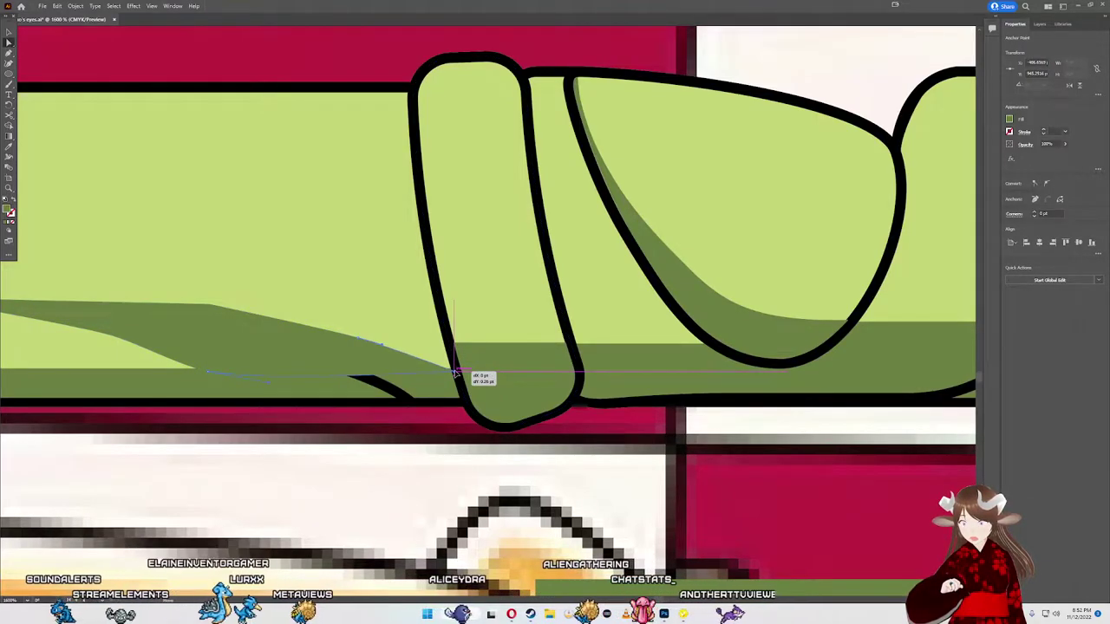
pyautogui.moveTo(453, 370); pyautogui.dragTo(445, 428)
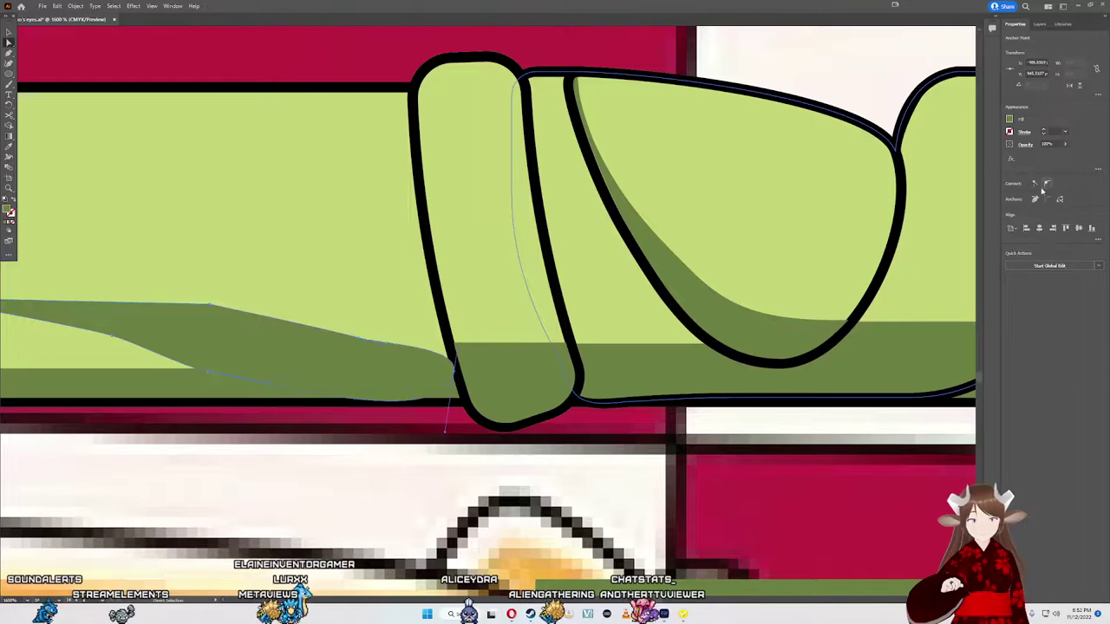
pyautogui.hotkey('ctrl', 'z')
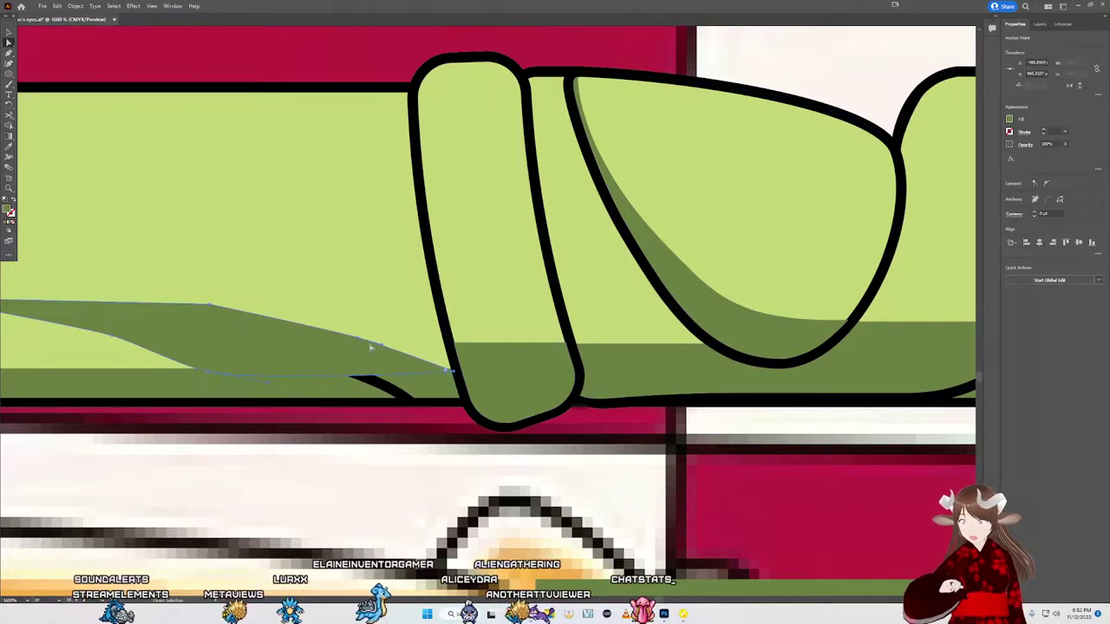
pyautogui.moveTo(358, 340); pyautogui.dragTo(359, 340)
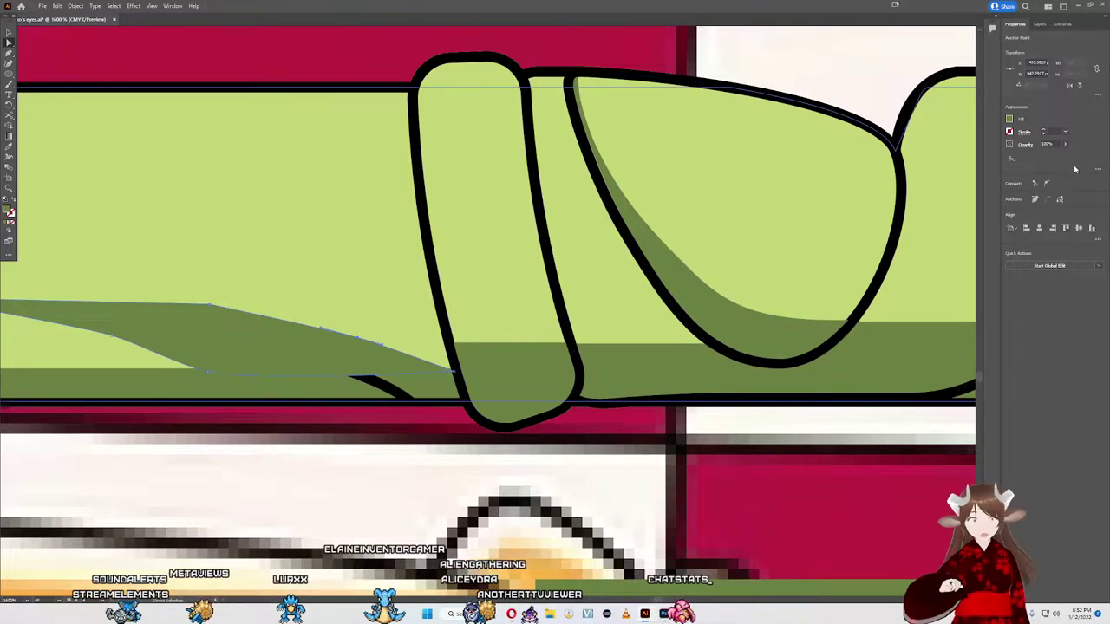
# Step: Convert the shadow's left tip anchor to smooth so it tapers along the curve
pyautogui.click(212, 317)
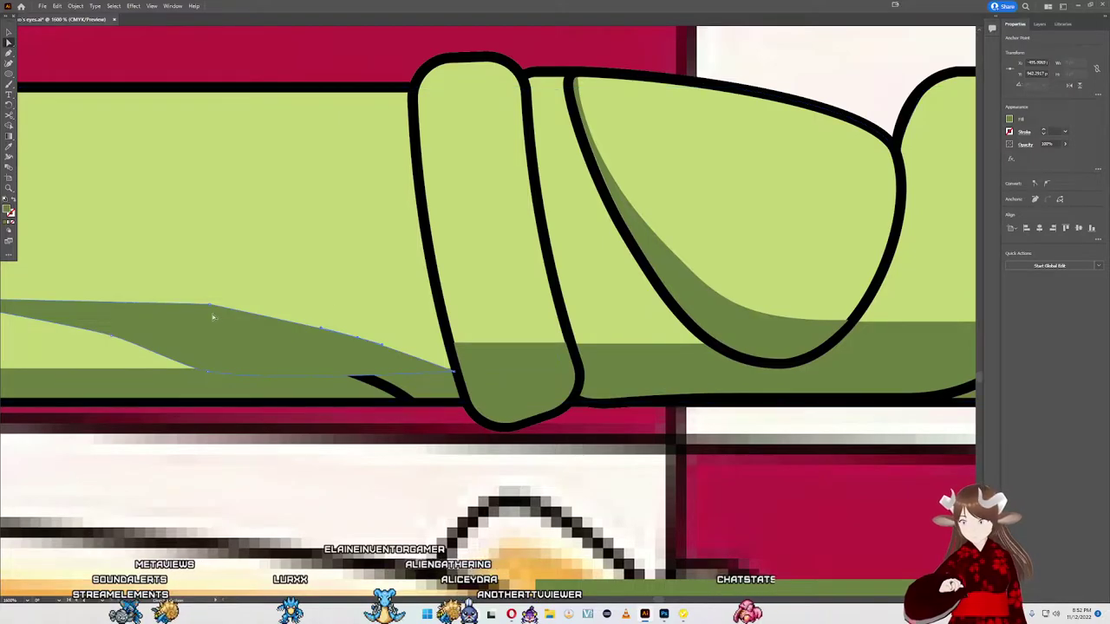
pyautogui.keyDown('shift'); pyautogui.click(940, 159); pyautogui.keyUp('shift')
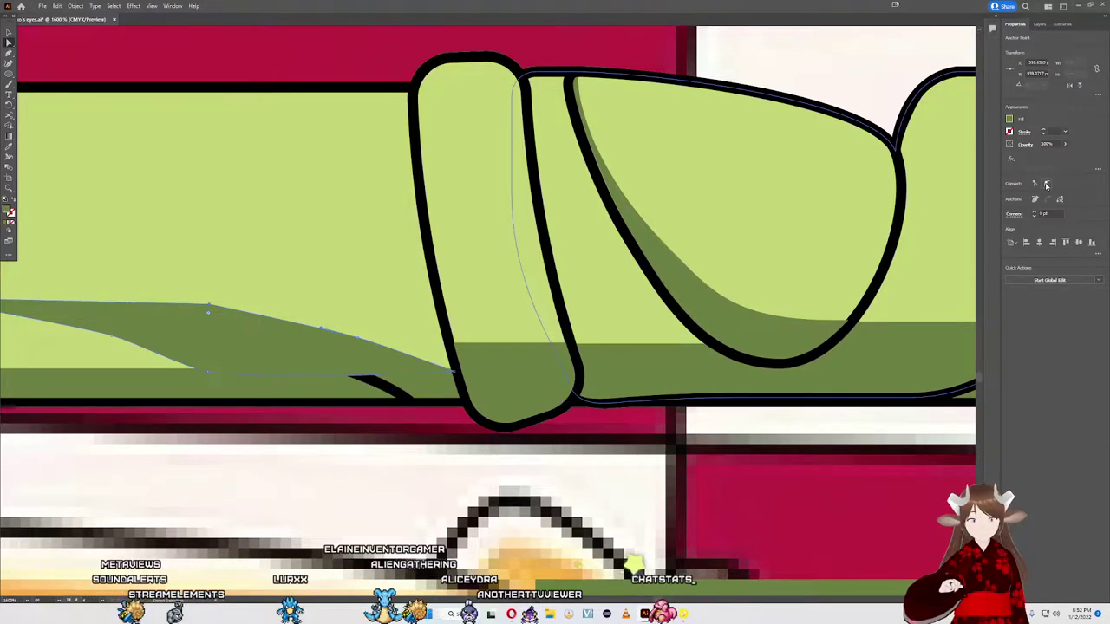
pyautogui.hscroll(-5, 130, 278)
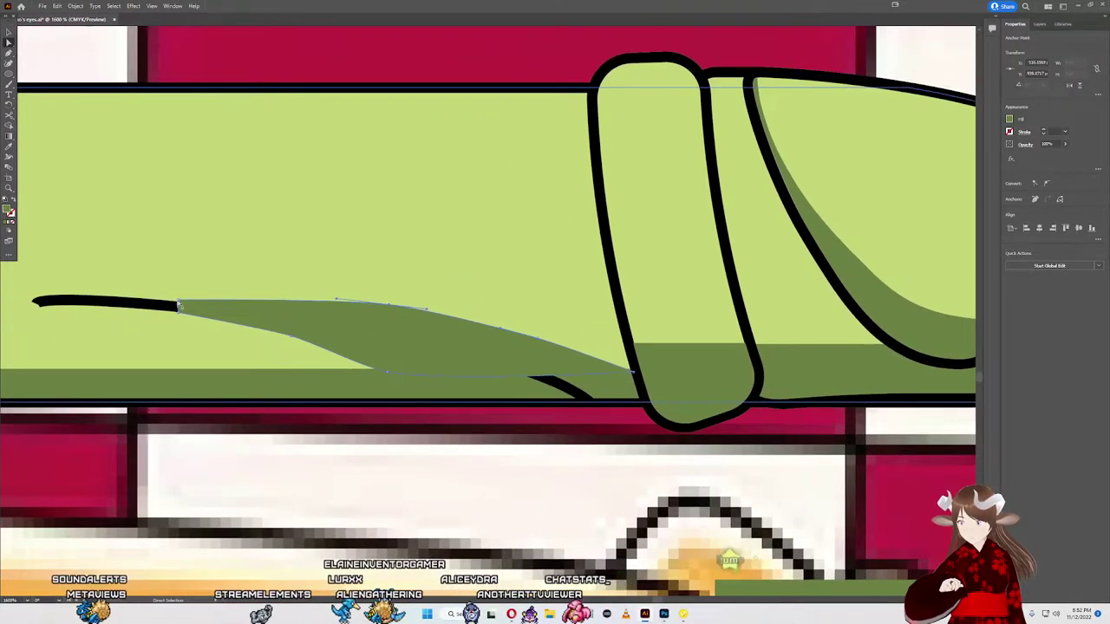
pyautogui.click(180, 305)
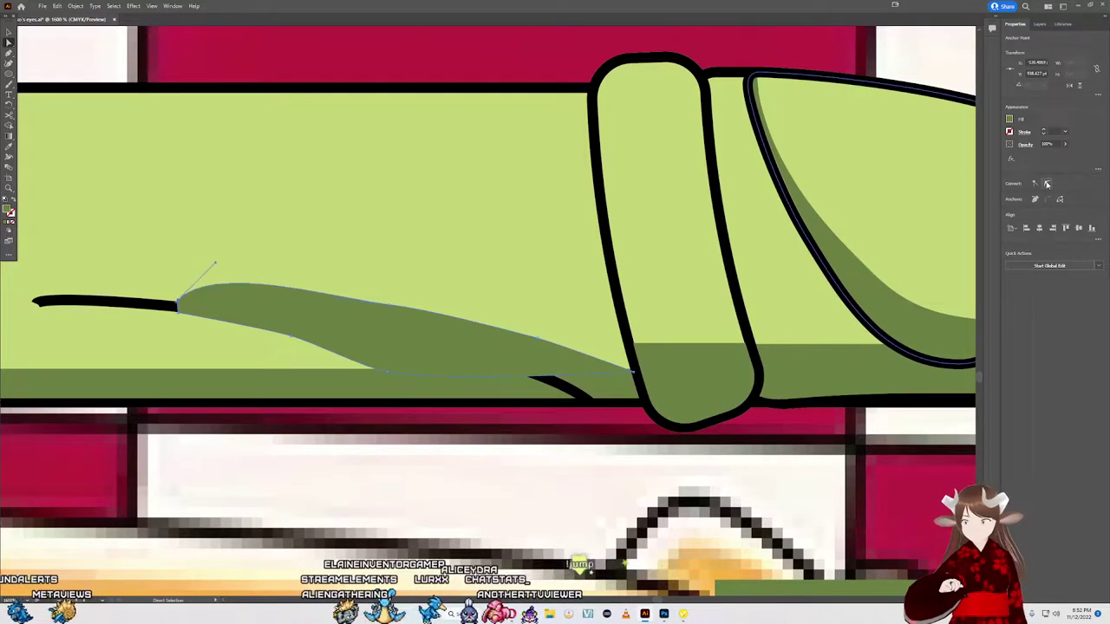
pyautogui.press('v')
pyautogui.press('a')
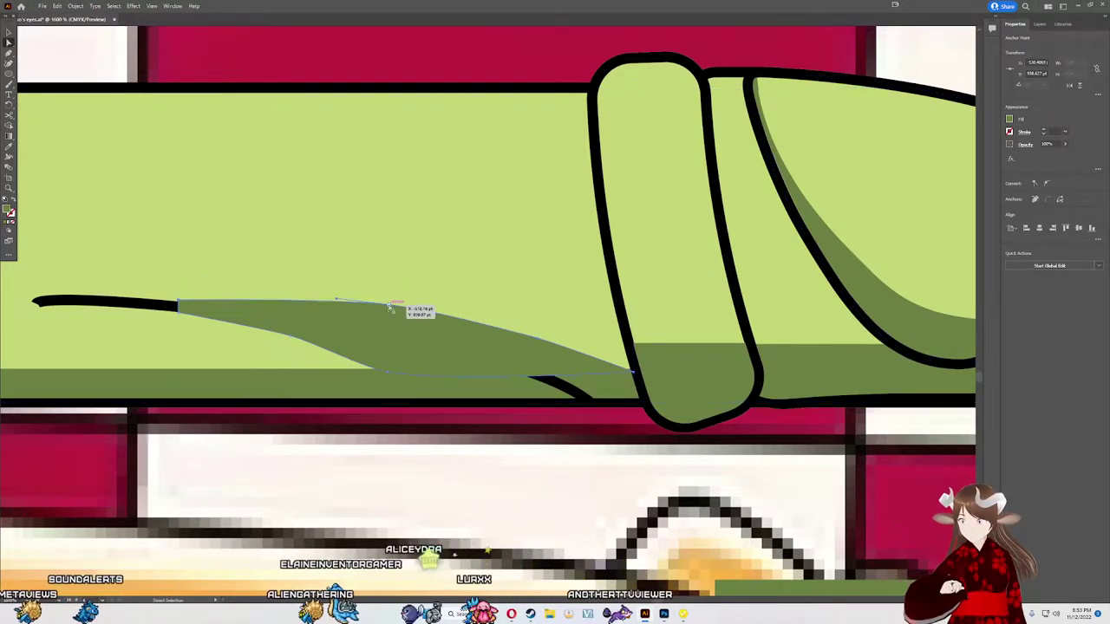
pyautogui.scroll(-1, 415, 295)
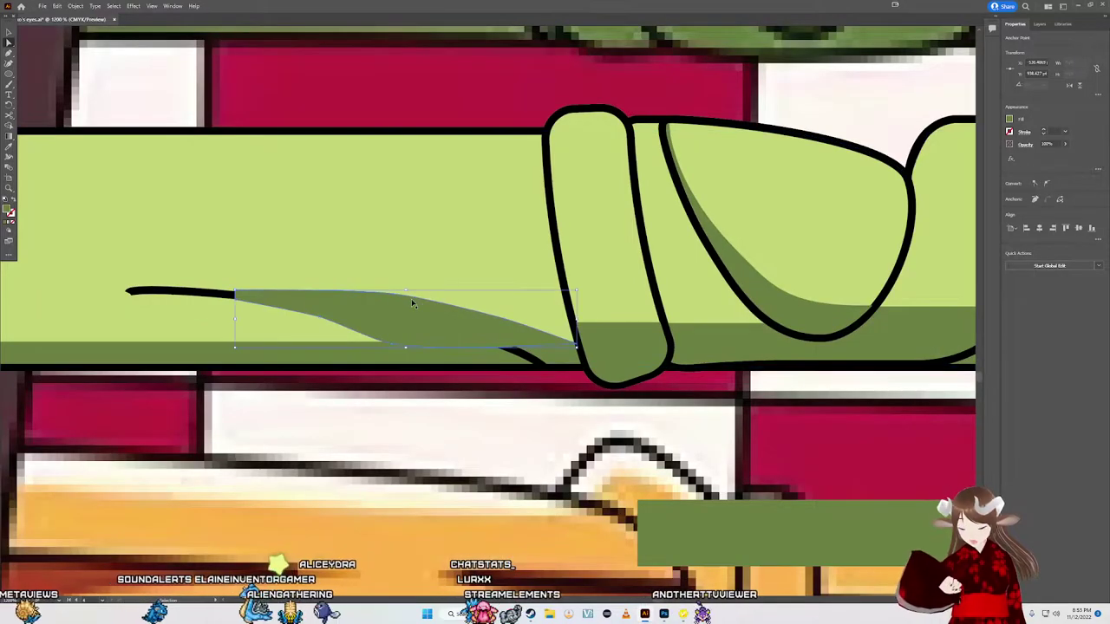
# Step: Nudge the shadow's left tip onto the black curve and reshape its top edge
pyautogui.hotkey('ctrl', 'z')
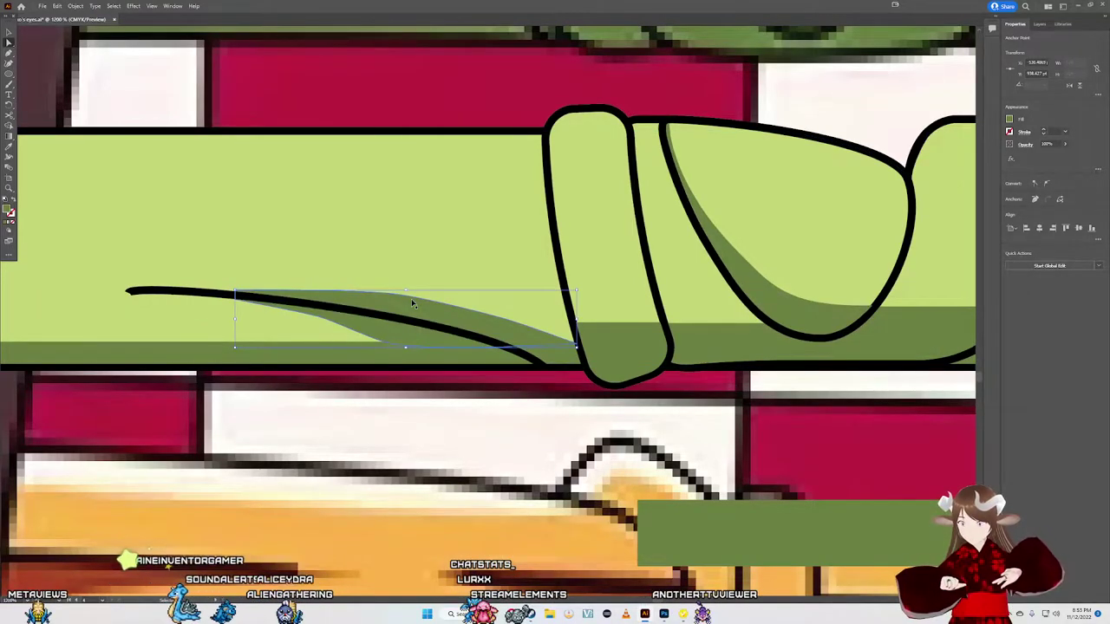
pyautogui.scroll(1, 410, 302)
pyautogui.scroll(-1, 408, 299)
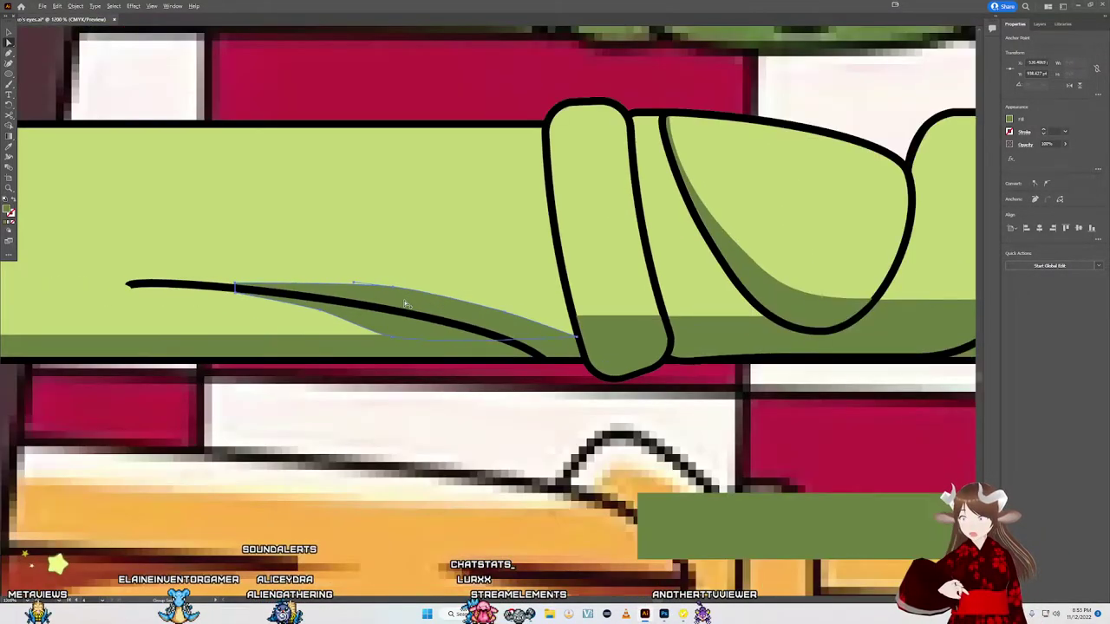
pyautogui.scroll(2, 396, 286)
pyautogui.scroll(1, 399, 286)
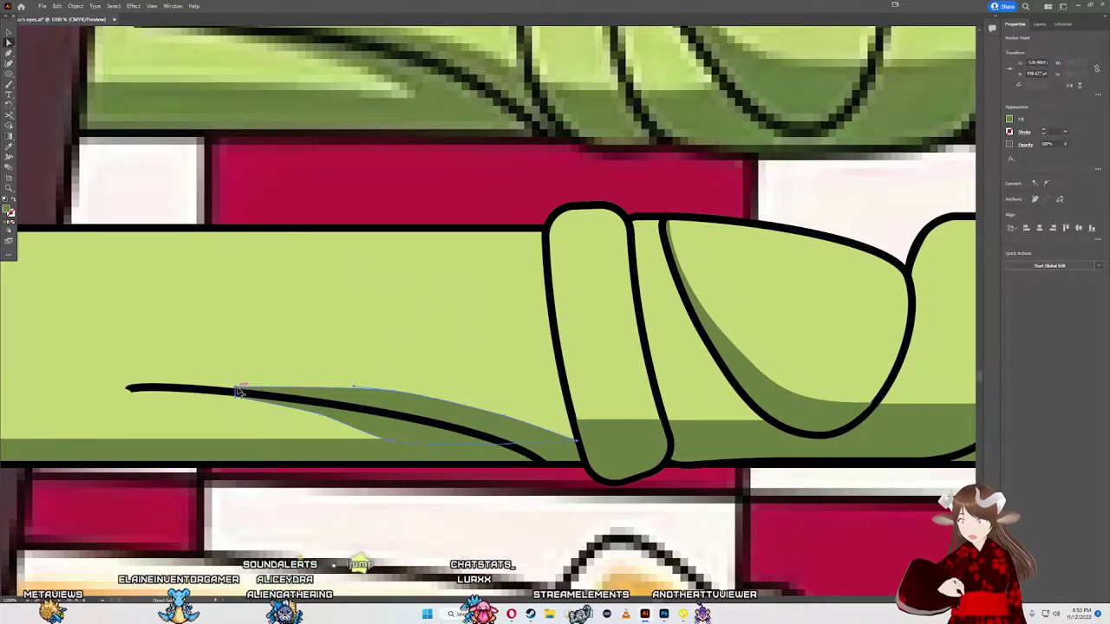
pyautogui.scroll(1, 238, 392)
pyautogui.scroll(1, 227, 383)
pyautogui.moveTo(221, 379); pyautogui.dragTo(223, 382)
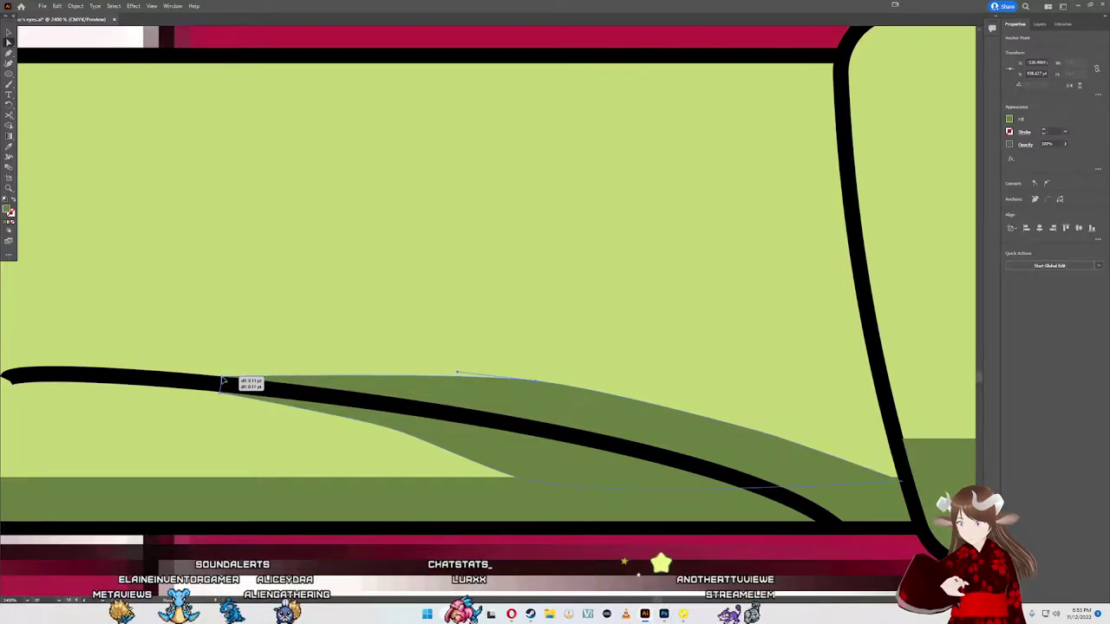
pyautogui.moveTo(223, 382); pyautogui.dragTo(230, 383)
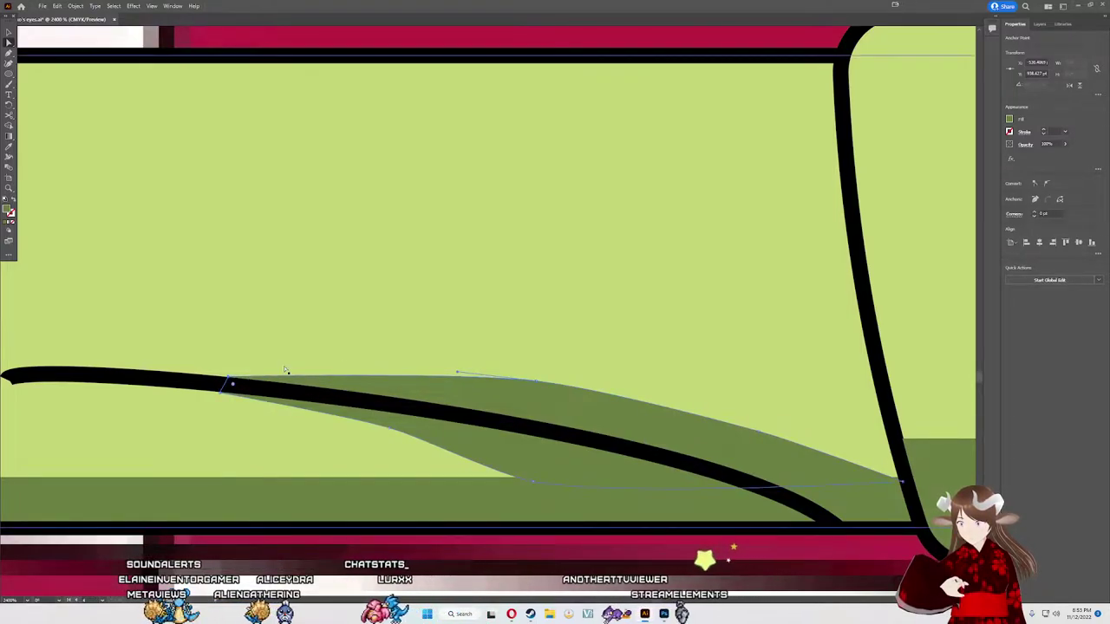
pyautogui.moveTo(537, 382); pyautogui.dragTo(634, 408)
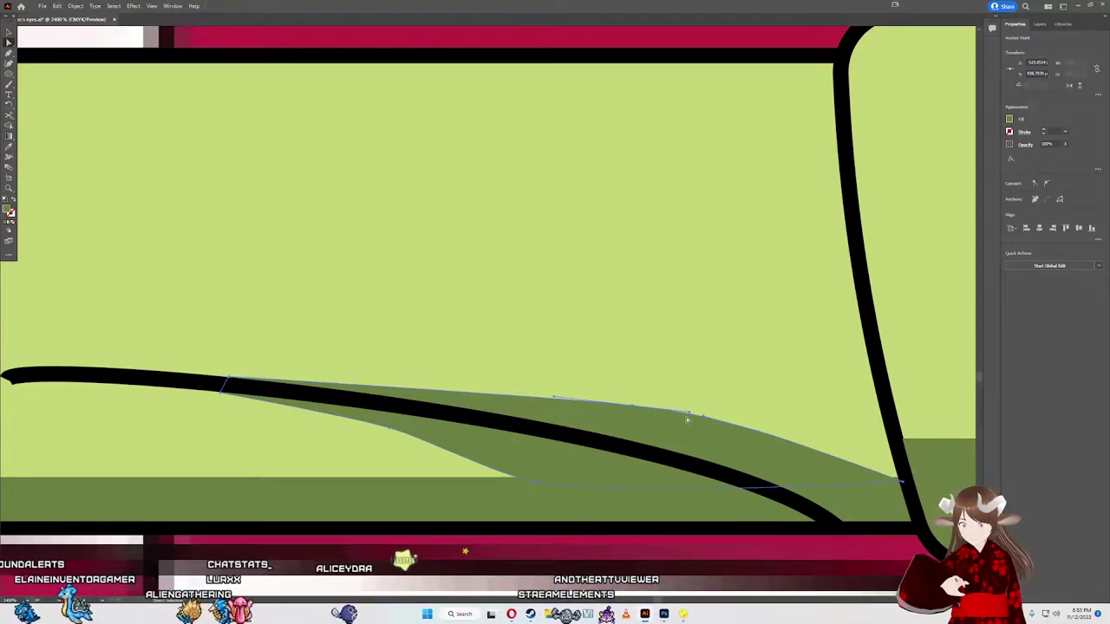
# Step: Remove an extra lower-edge anchor and stretch the shadow's lower edge toward the knot
pyautogui.press('p')
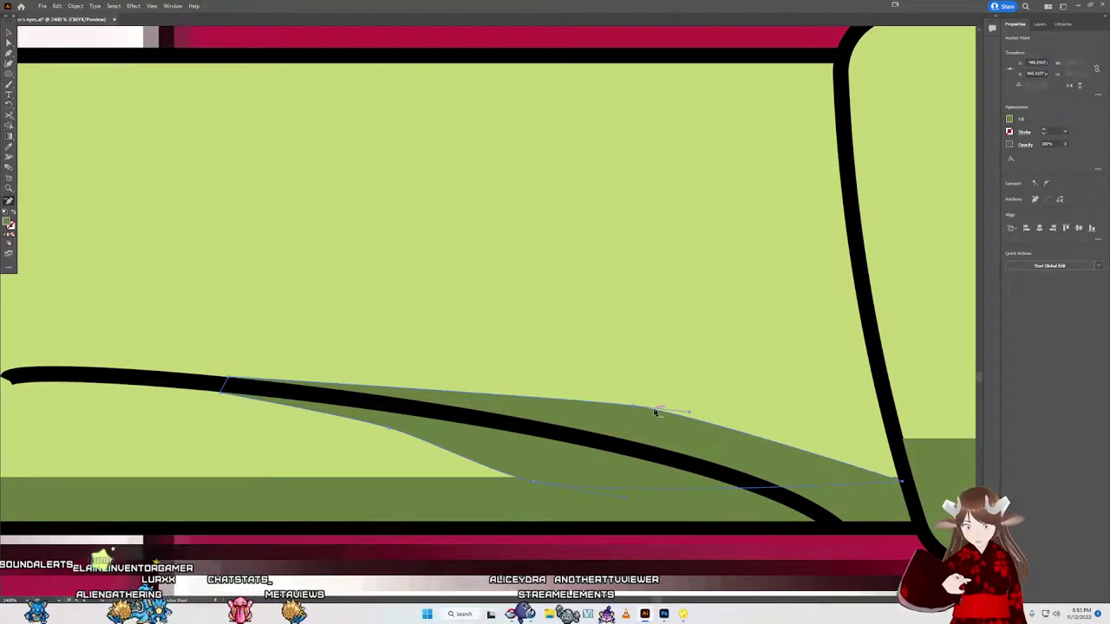
pyautogui.click(390, 428)
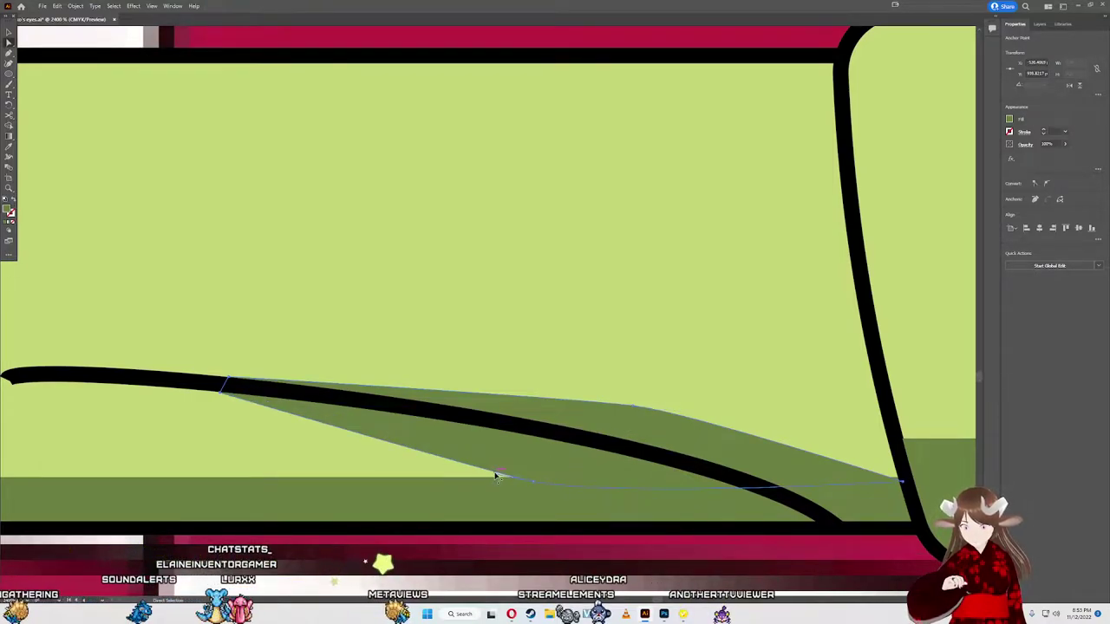
pyautogui.moveTo(498, 470); pyautogui.dragTo(512, 455)
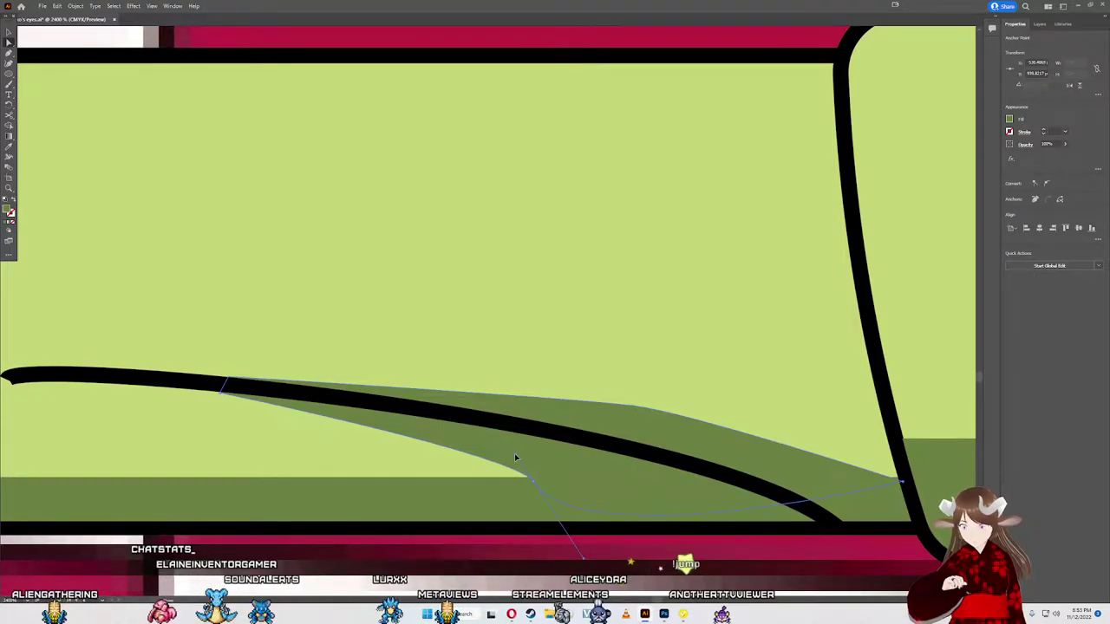
pyautogui.scroll(-2, 515, 458)
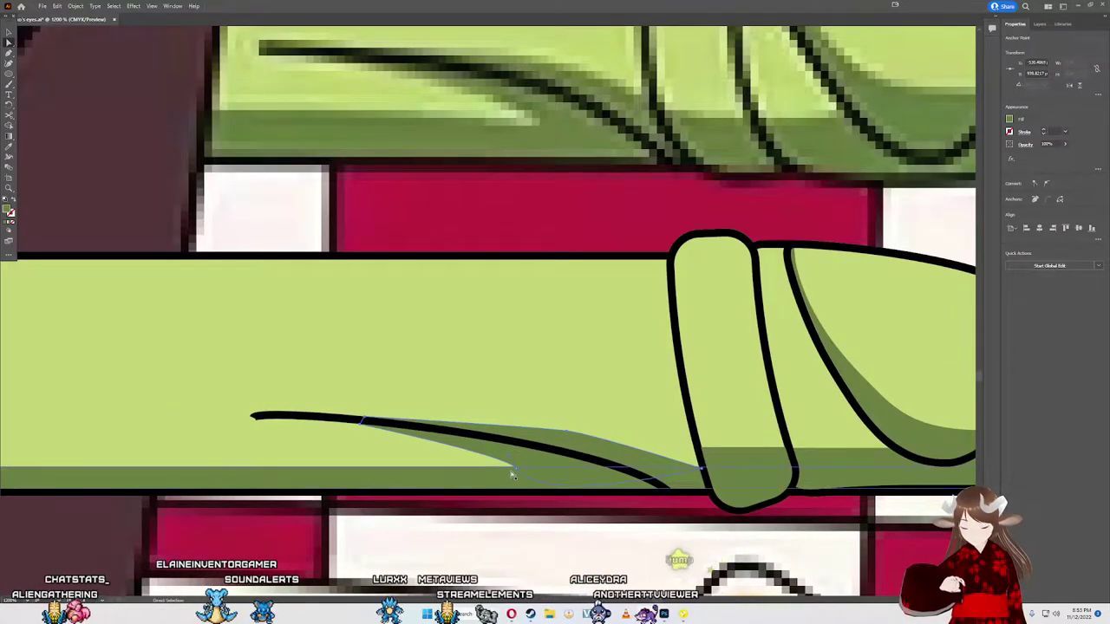
pyautogui.moveTo(515, 458)
pyautogui.mouseDown()
pyautogui.moveTo(561, 476)
pyautogui.moveTo(567, 431)
pyautogui.mouseUp()
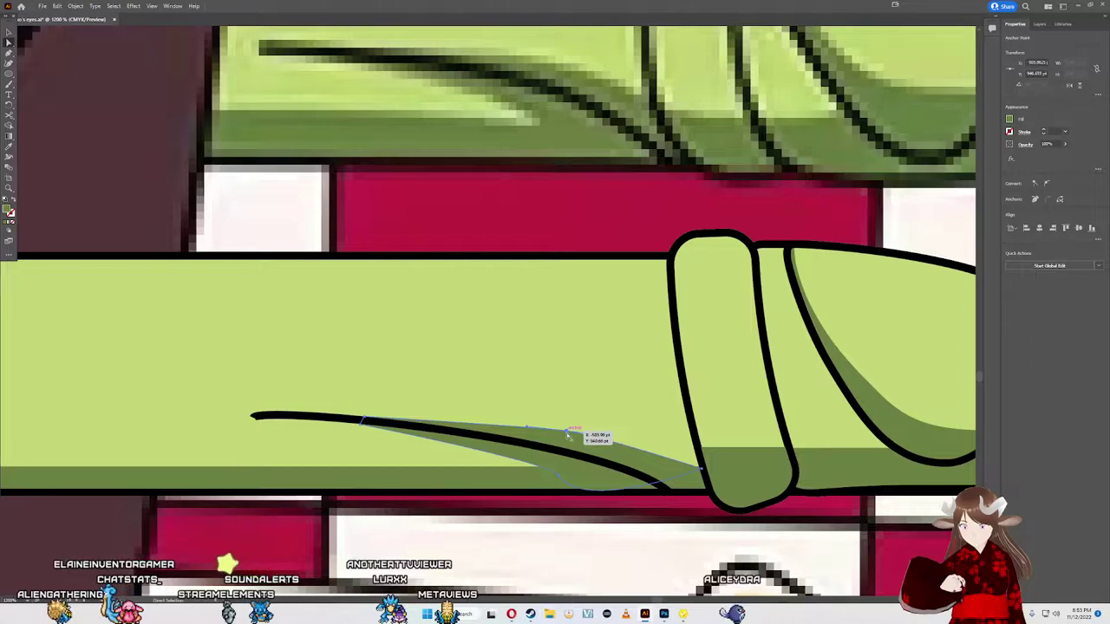
pyautogui.moveTo(569, 436)
pyautogui.mouseDown()
pyautogui.moveTo(636, 443)
pyautogui.moveTo(598, 442)
pyautogui.mouseUp()
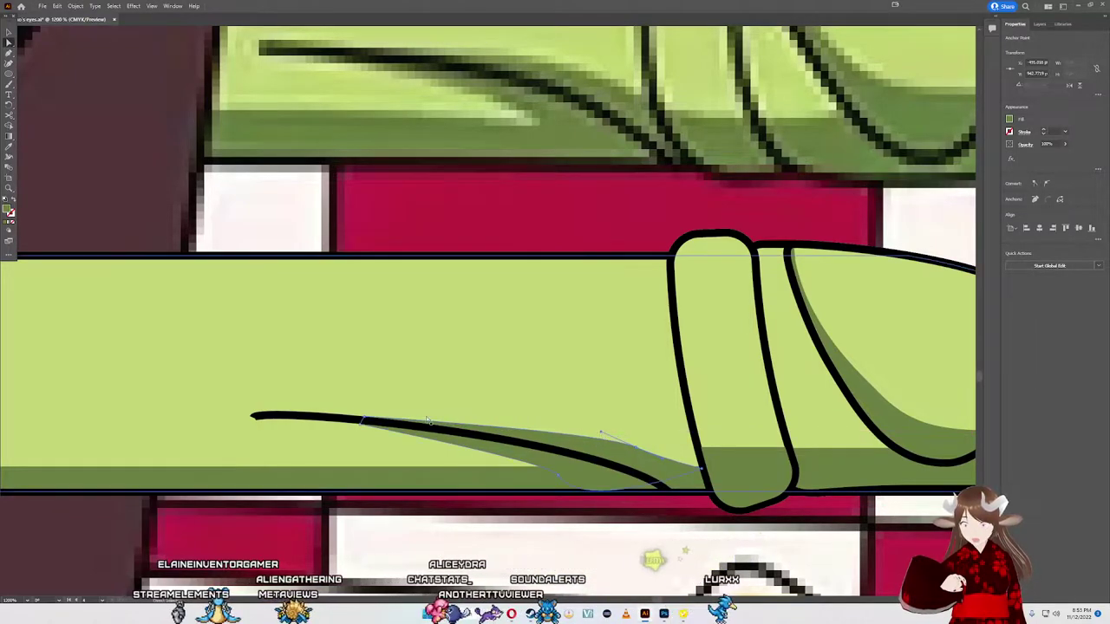
pyautogui.moveTo(364, 419); pyautogui.dragTo(350, 416)
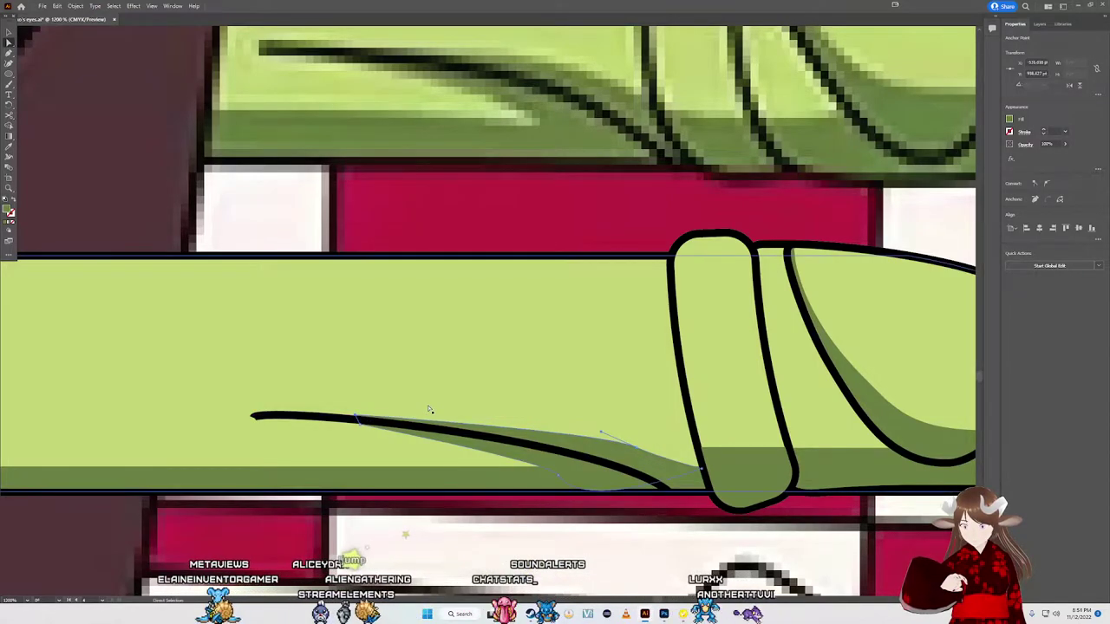
pyautogui.scroll(2, 338, 412)
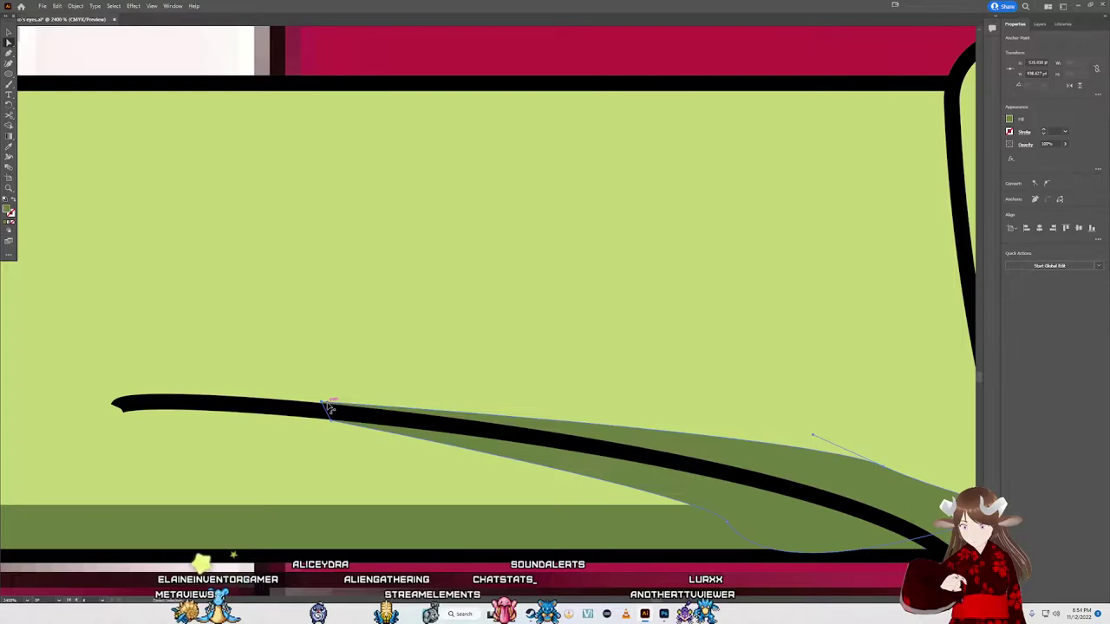
# Step: Pull the shadow's left tip further left and nudge a lower-edge anchor upward
pyautogui.moveTo(324, 404); pyautogui.dragTo(295, 408)
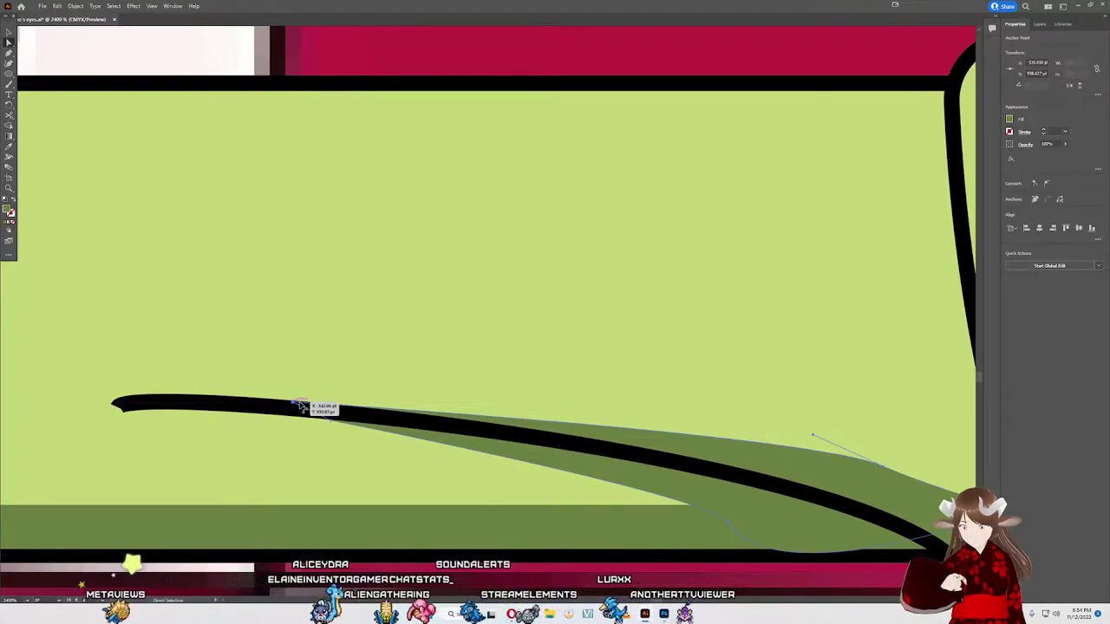
pyautogui.moveTo(295, 407)
pyautogui.mouseDown()
pyautogui.moveTo(316, 416)
pyautogui.moveTo(301, 419)
pyautogui.mouseUp()
pyautogui.keyDown('alt'); pyautogui.scroll(-2, 495, 421); pyautogui.keyUp('alt')
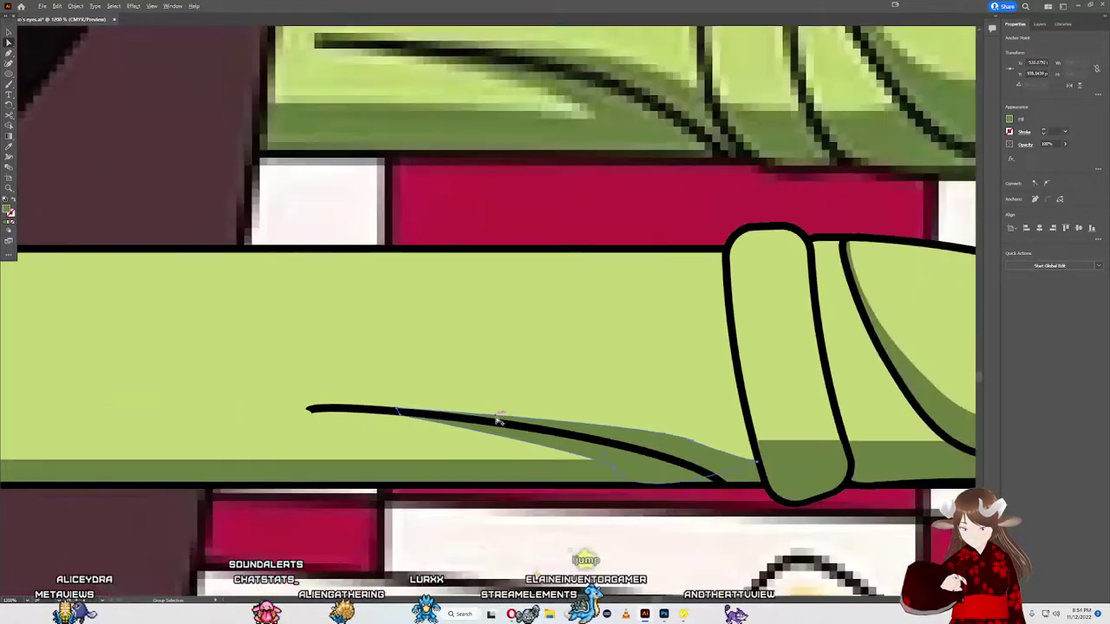
pyautogui.click(722, 496)
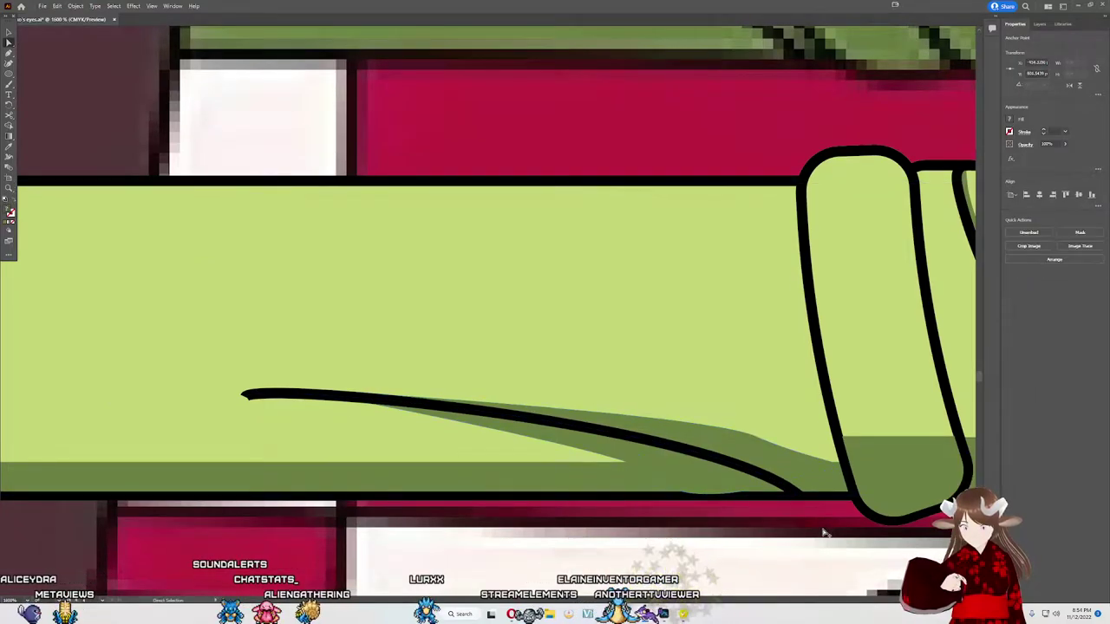
pyautogui.click(735, 490)
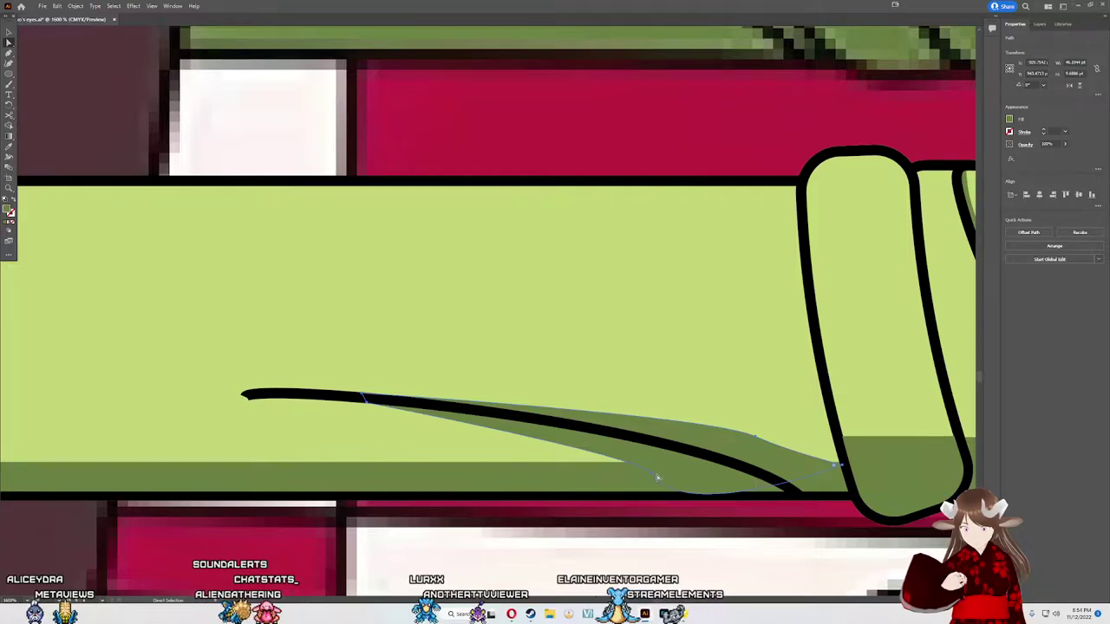
pyautogui.moveTo(652, 476); pyautogui.dragTo(652, 474)
pyautogui.click(652, 475)
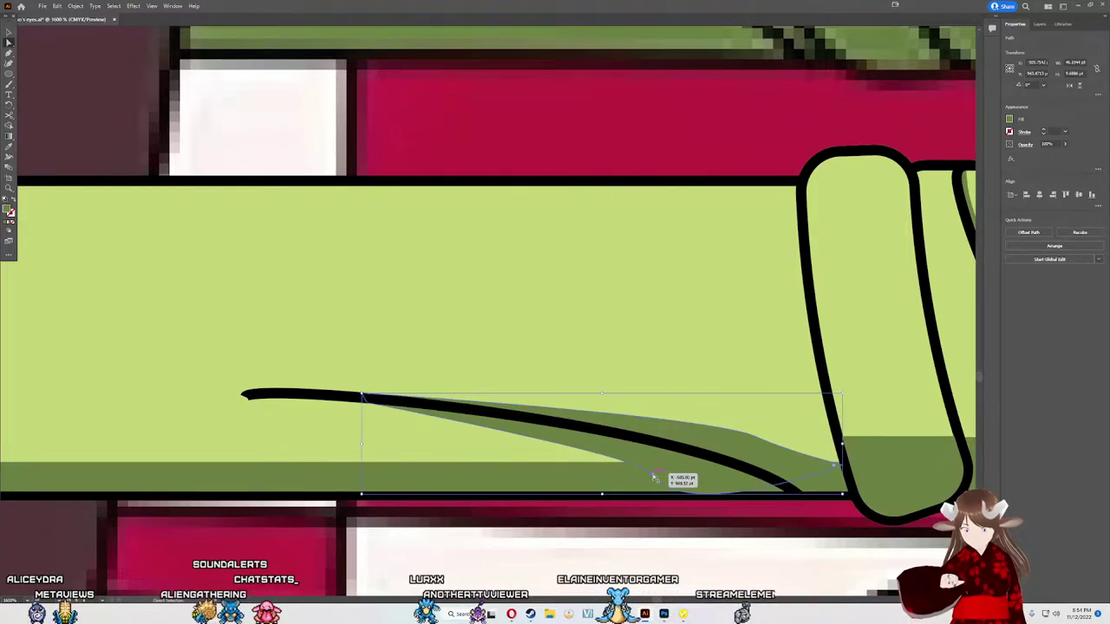
pyautogui.moveTo(652, 477); pyautogui.dragTo(652, 472)
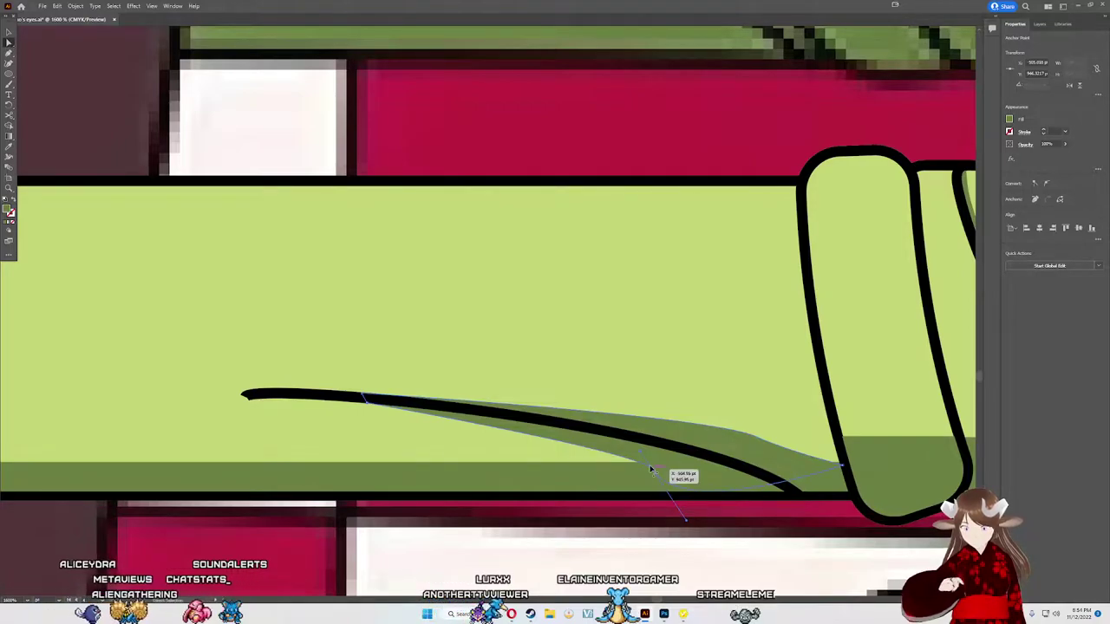
# Step: Adjust the shadow anchor's handles and convert its point type to smooth the taper
pyautogui.scroll(-3, 652, 469)
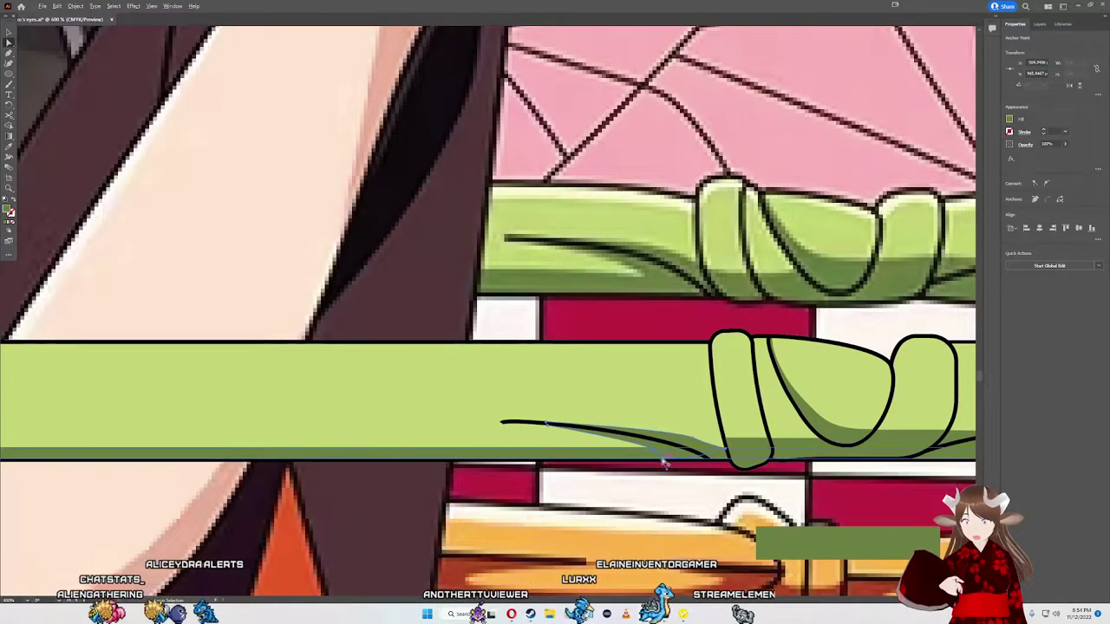
pyautogui.scroll(2, 658, 459)
pyautogui.scroll(-1, 656, 457)
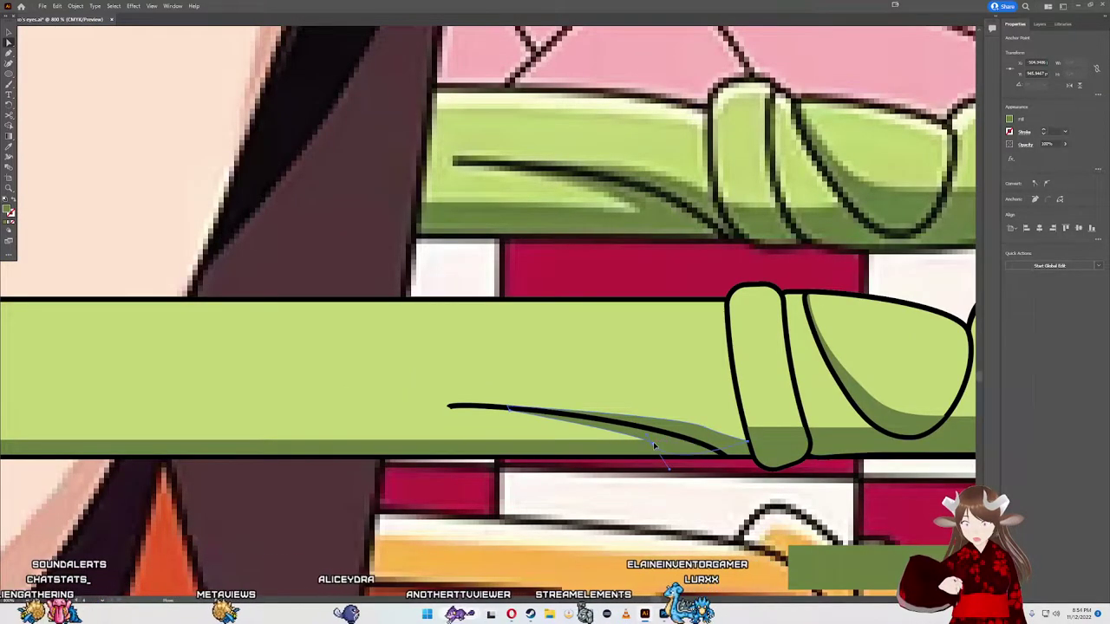
pyautogui.moveTo(653, 442); pyautogui.dragTo(650, 440)
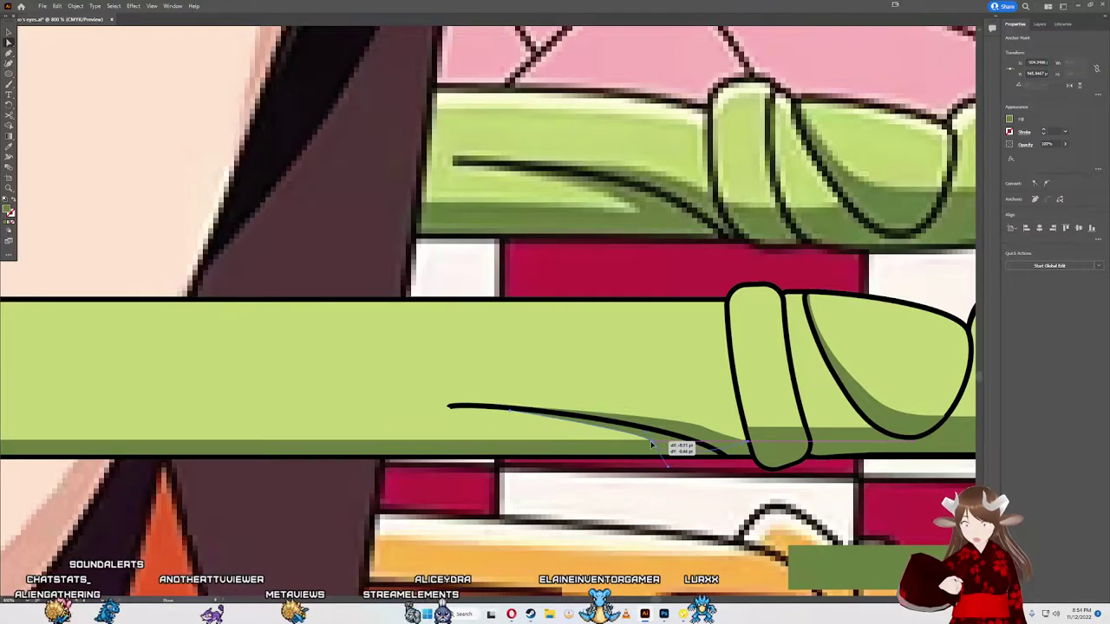
pyautogui.scroll(3, 510, 416)
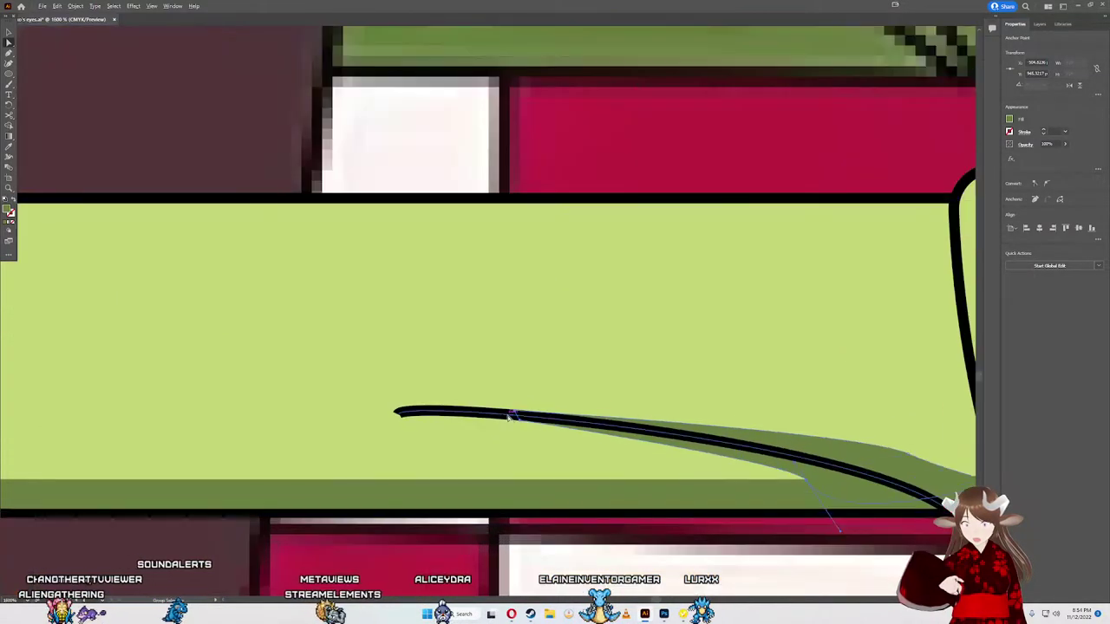
pyautogui.scroll(2, 510, 416)
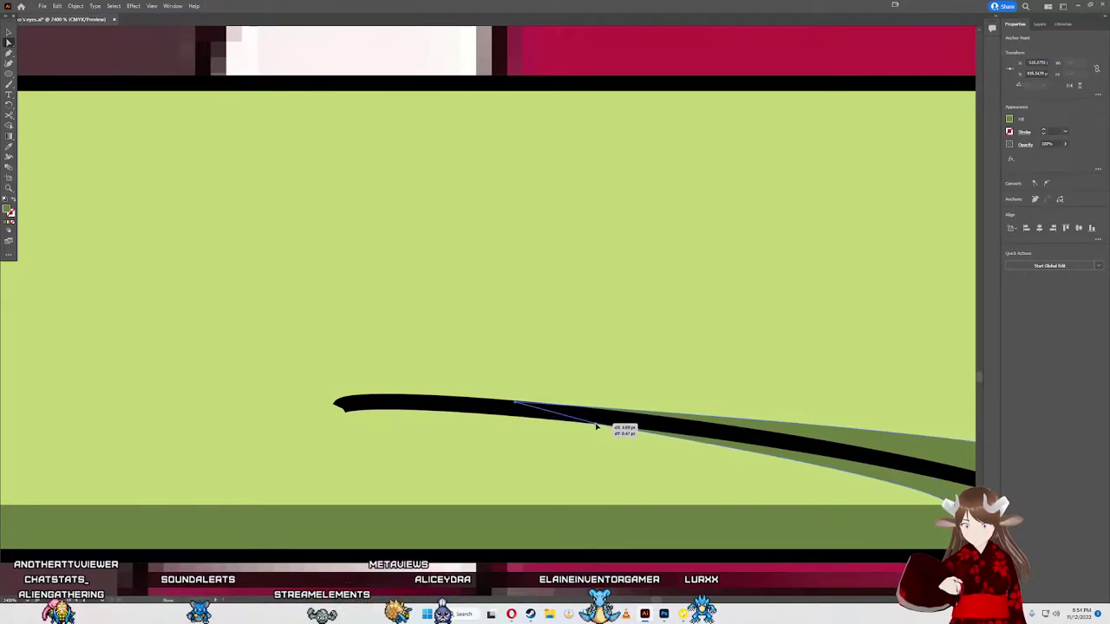
pyautogui.moveTo(596, 426); pyautogui.dragTo(596, 424)
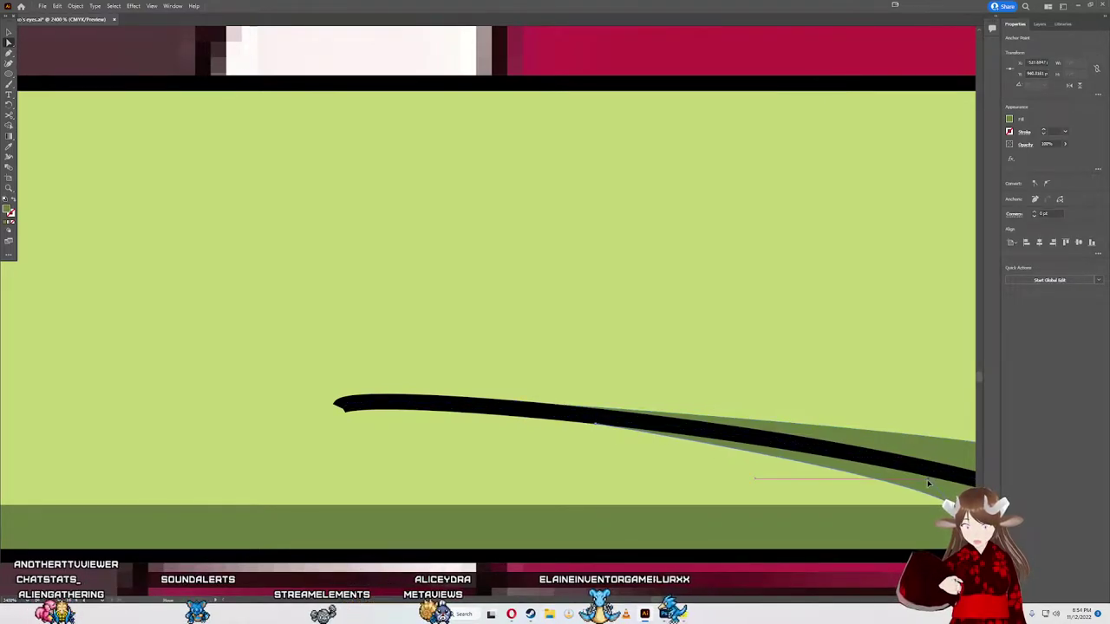
pyautogui.moveTo(928, 483); pyautogui.dragTo(921, 486)
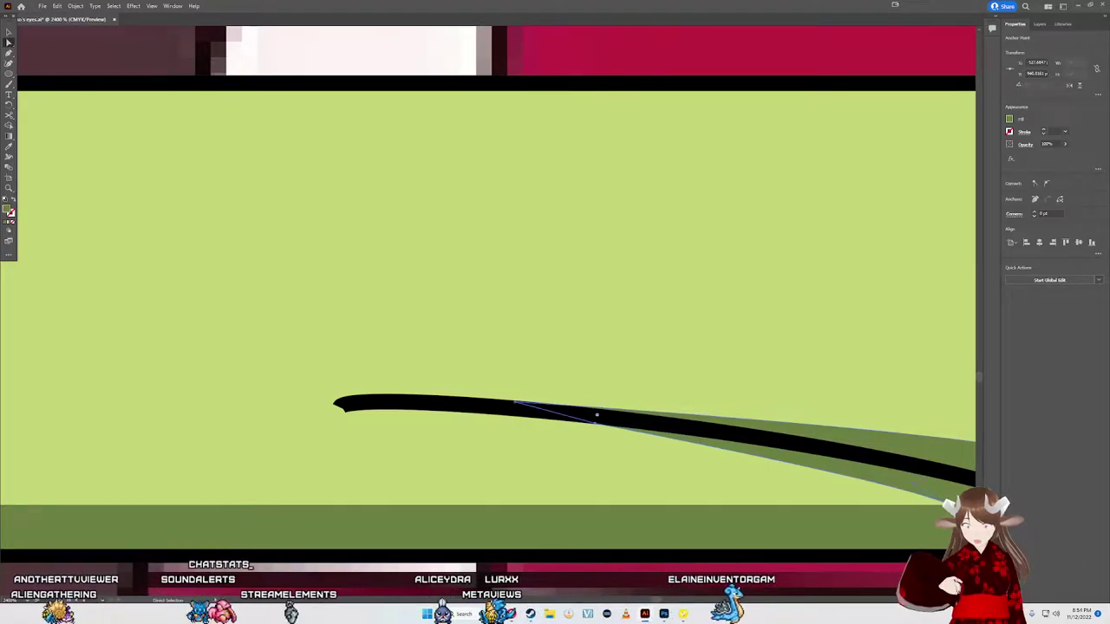
pyautogui.click(1041, 187)
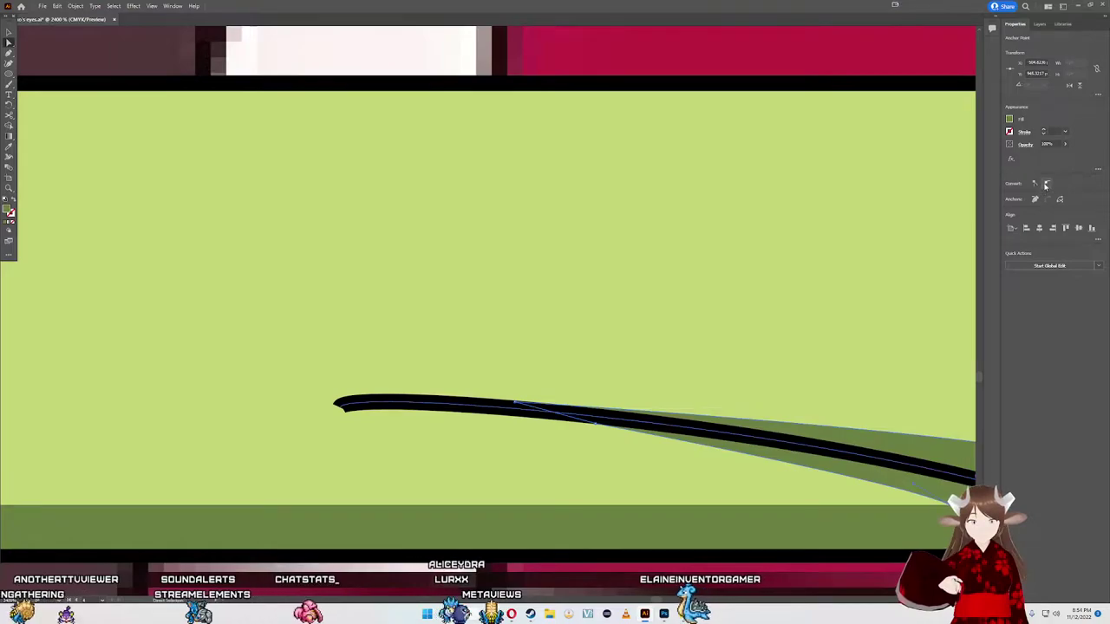
pyautogui.scroll(-2, 892, 442)
pyautogui.scroll(-3, 901, 465)
pyautogui.click(901, 466)
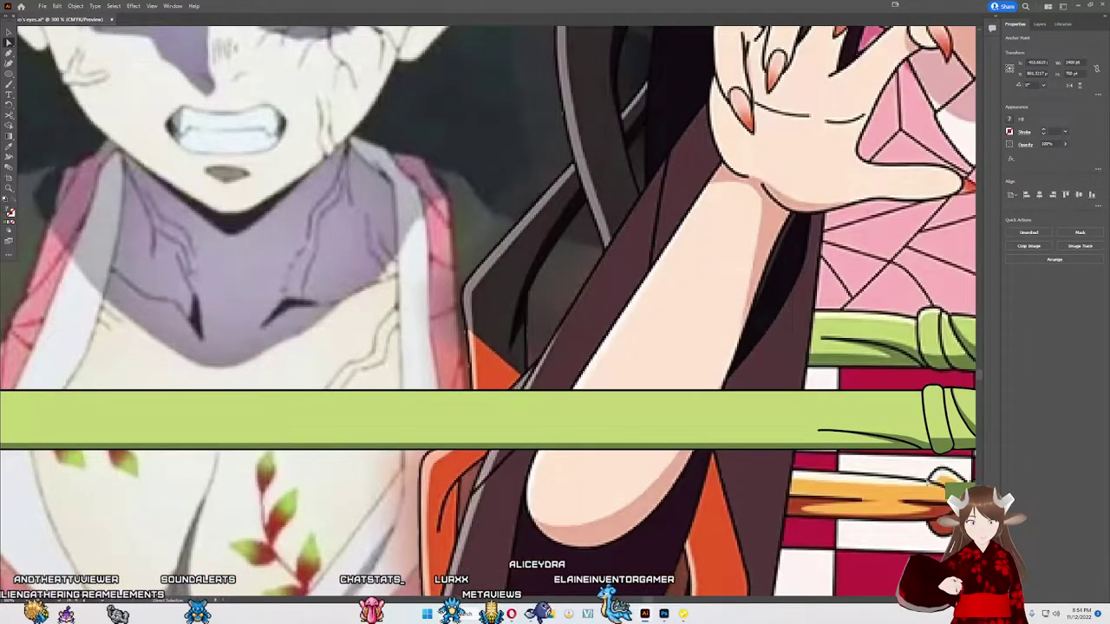
# Step: Shift the black curve's anchors near its lower end slightly left
pyautogui.scroll(-3, 933, 468)
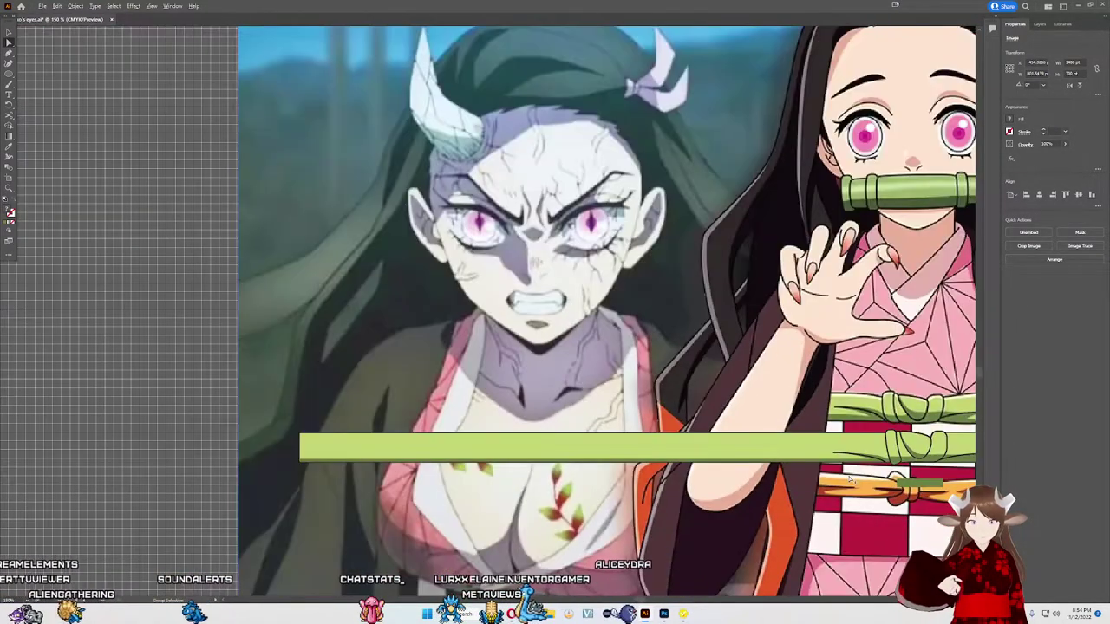
pyautogui.scroll(2, 873, 466)
pyautogui.scroll(2, 873, 466)
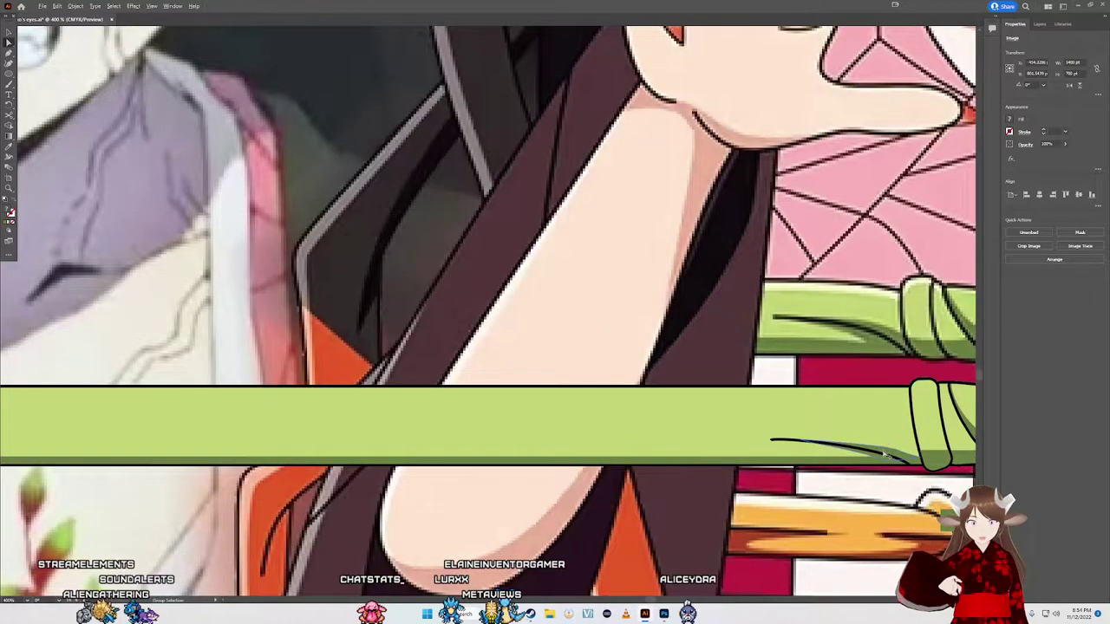
pyautogui.scroll(2, 872, 457)
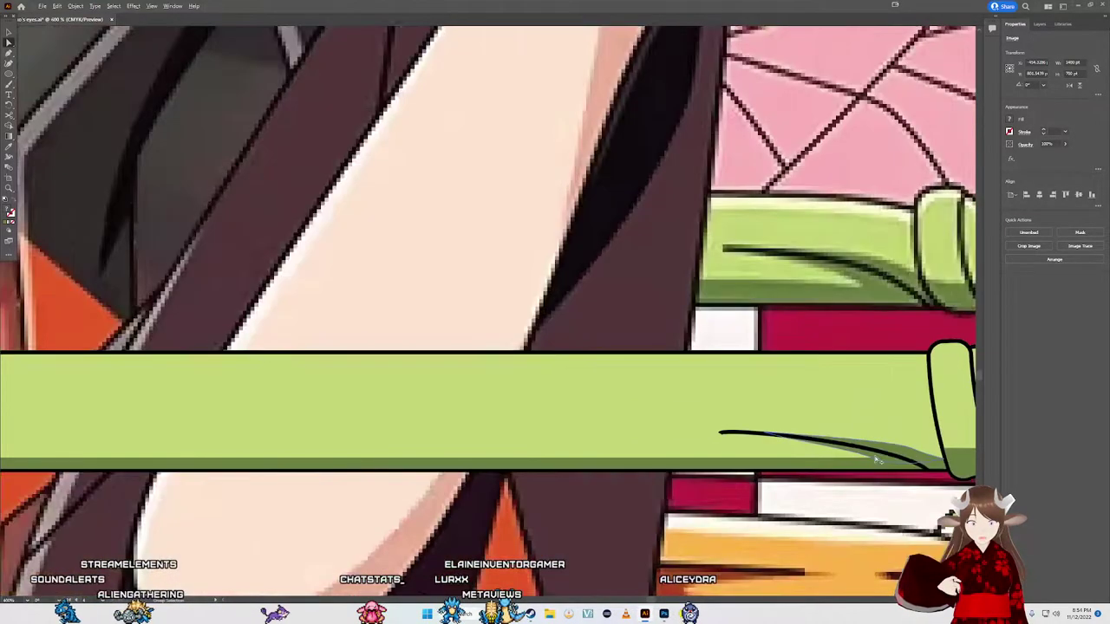
pyautogui.scroll(2, 863, 467)
pyautogui.click(869, 455)
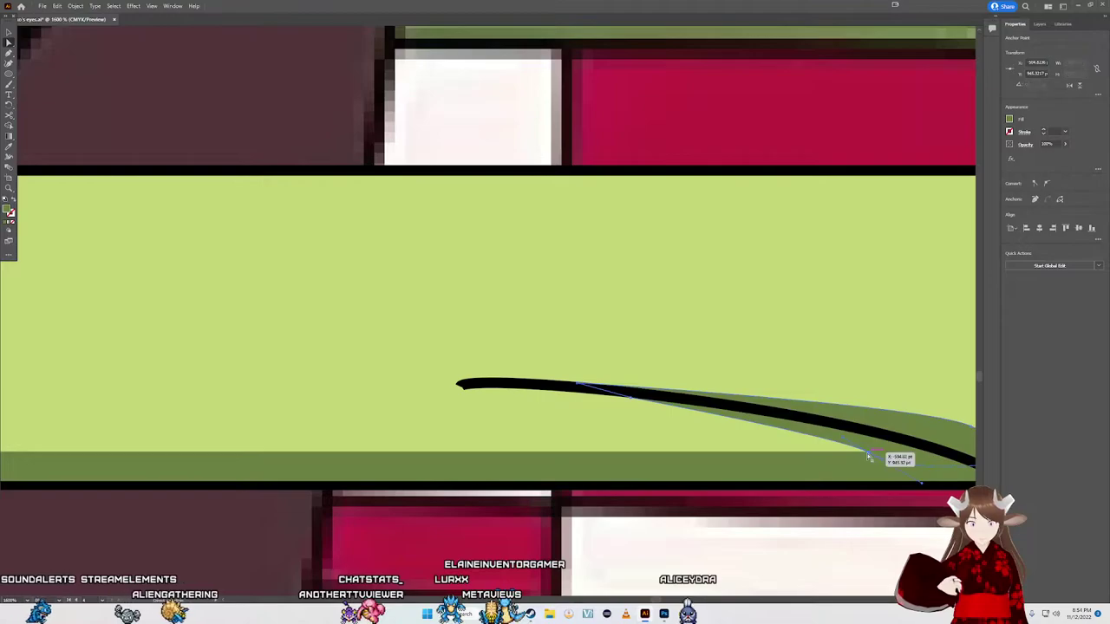
pyautogui.moveTo(869, 457); pyautogui.dragTo(849, 455)
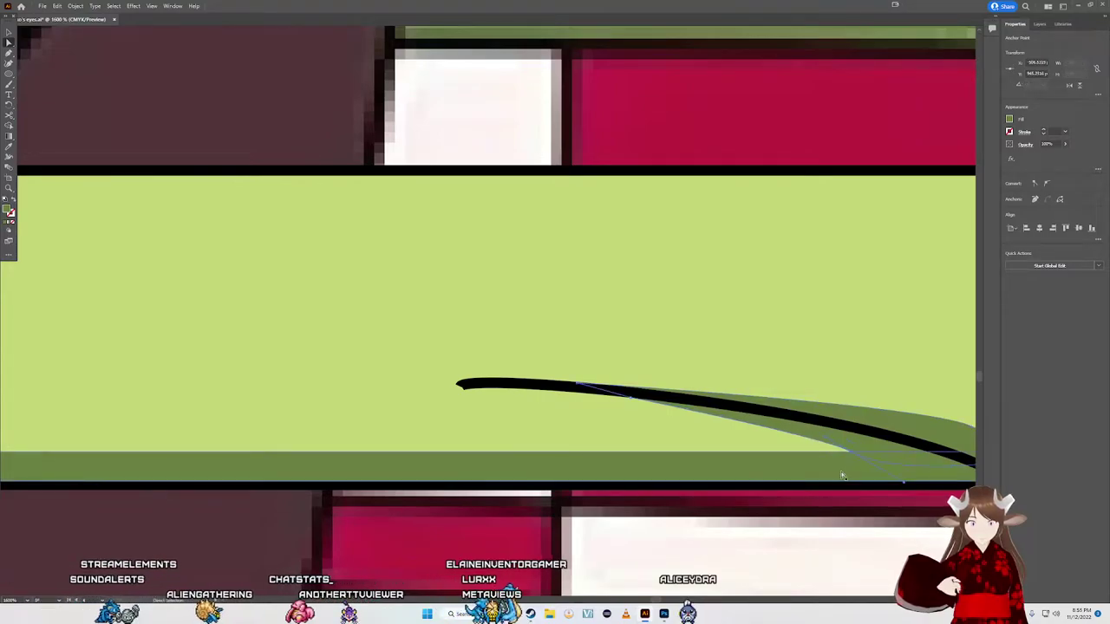
pyautogui.scroll(-1, 842, 466)
pyautogui.click(851, 454)
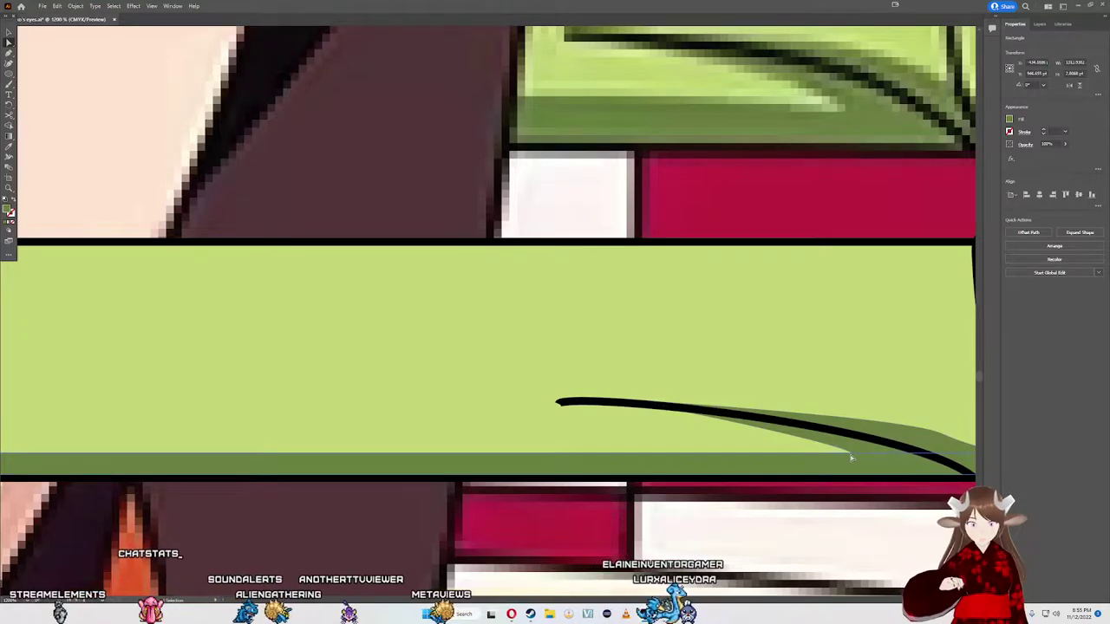
pyautogui.moveTo(852, 452); pyautogui.dragTo(841, 451)
pyautogui.click(841, 451)
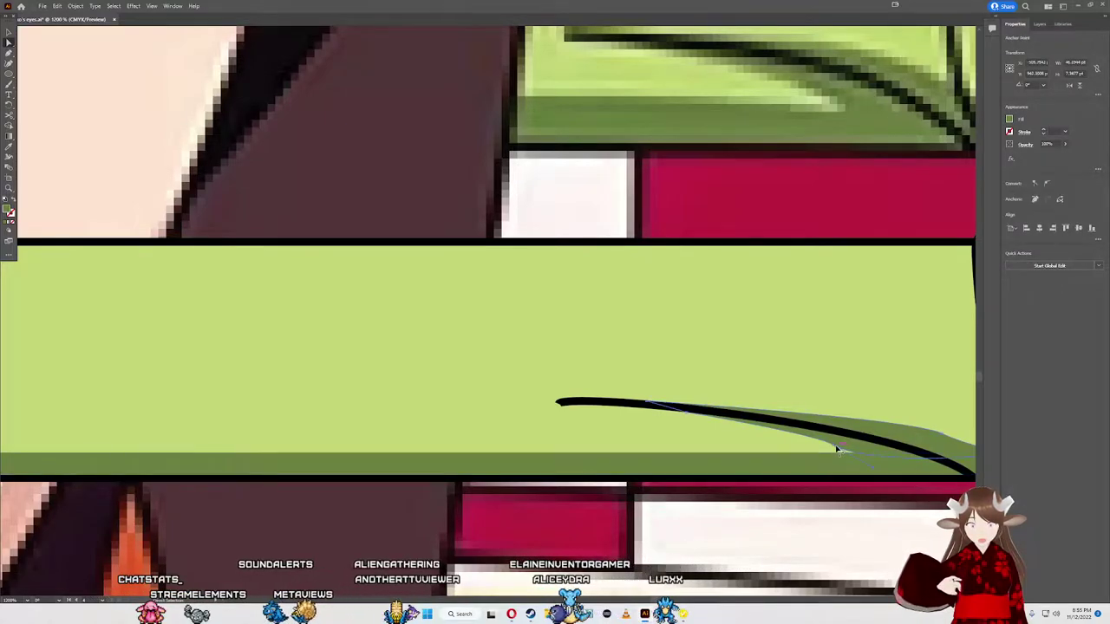
pyautogui.moveTo(838, 451); pyautogui.dragTo(837, 448)
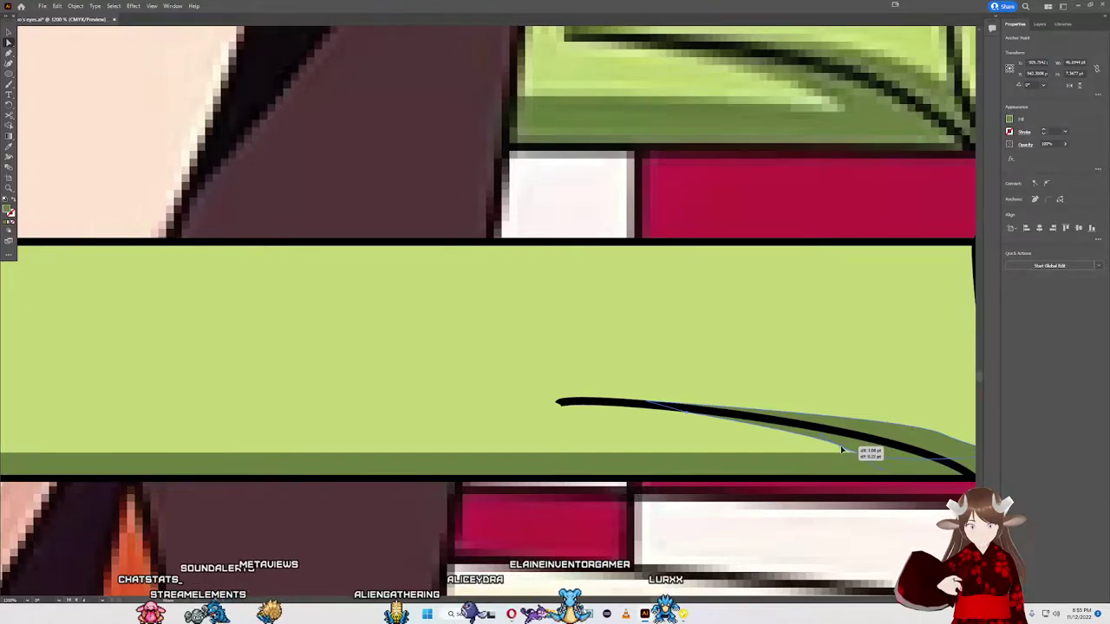
pyautogui.moveTo(839, 451); pyautogui.dragTo(835, 450)
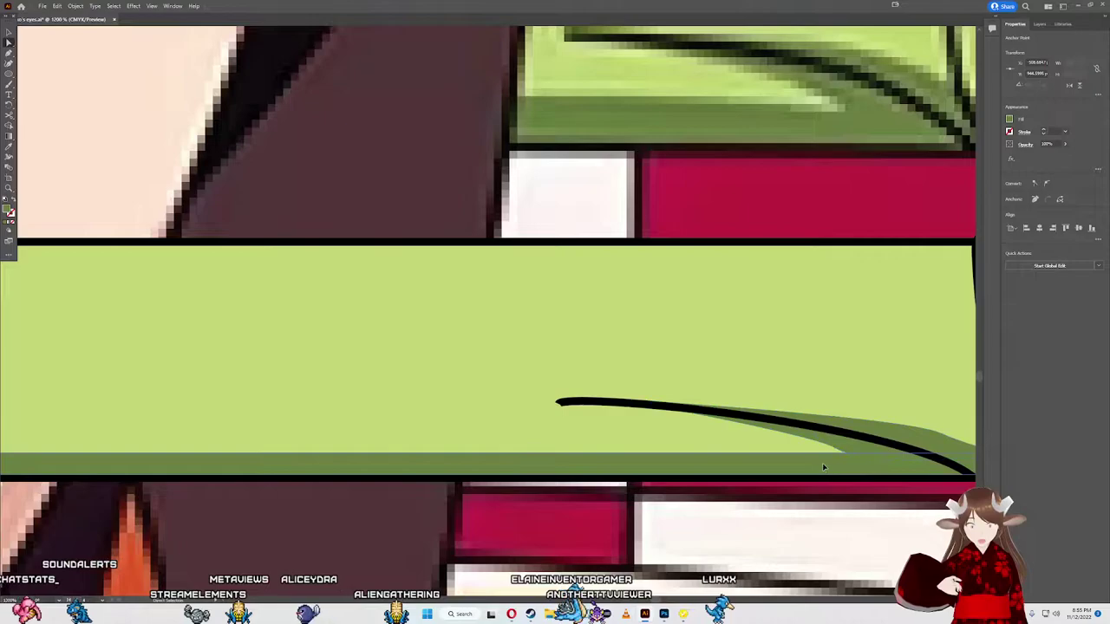
pyautogui.scroll(-3, 823, 468)
# Step: Raise the knot loop's top-right anchor and flatten the loop's top edge
pyautogui.scroll(-2, 858, 456)
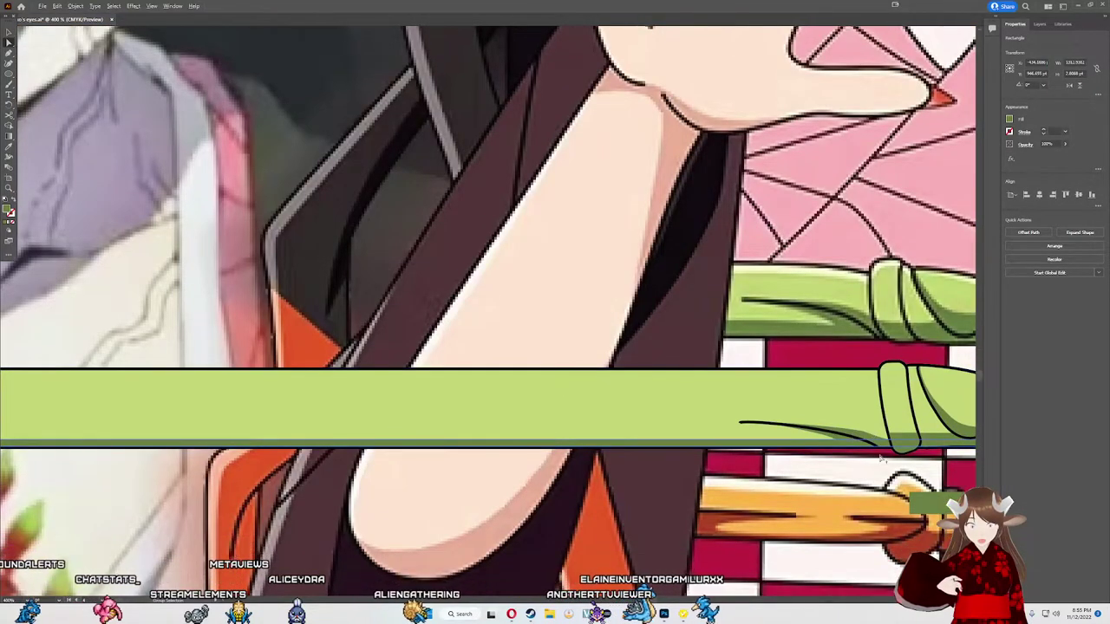
pyautogui.scroll(-2, 891, 453)
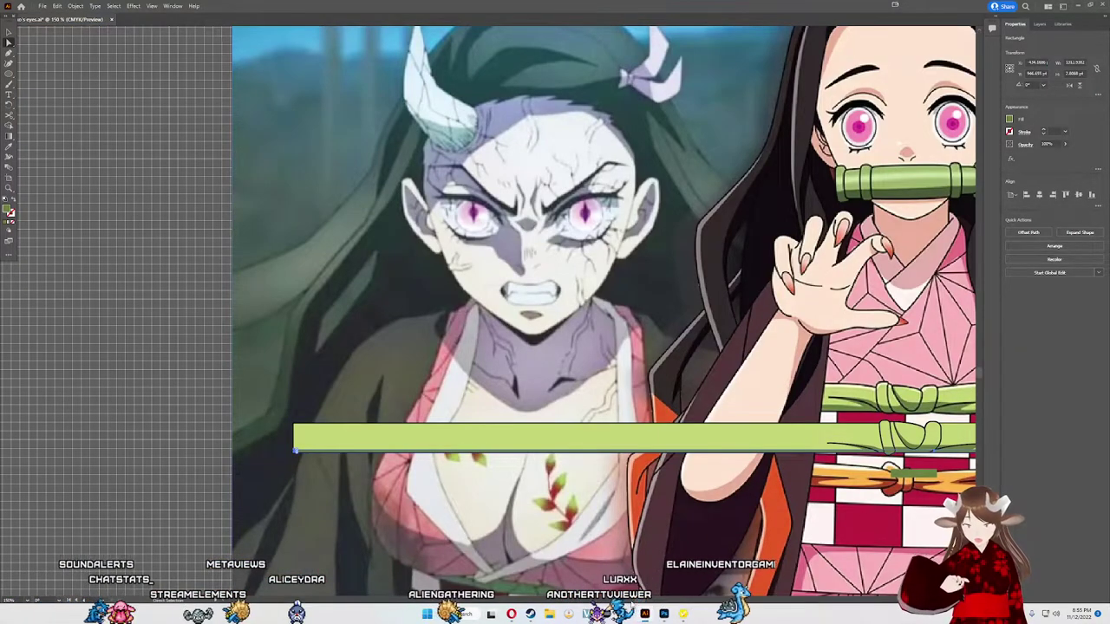
pyautogui.hscroll(5, 664, 598)
pyautogui.hscroll(-1, 665, 598)
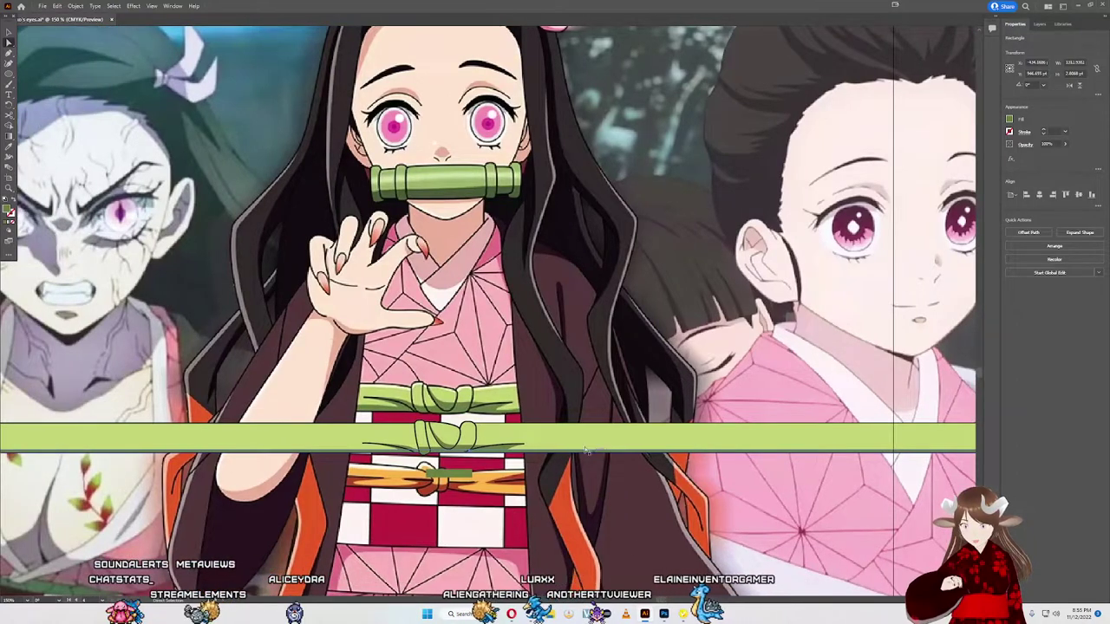
pyautogui.scroll(2, 462, 429)
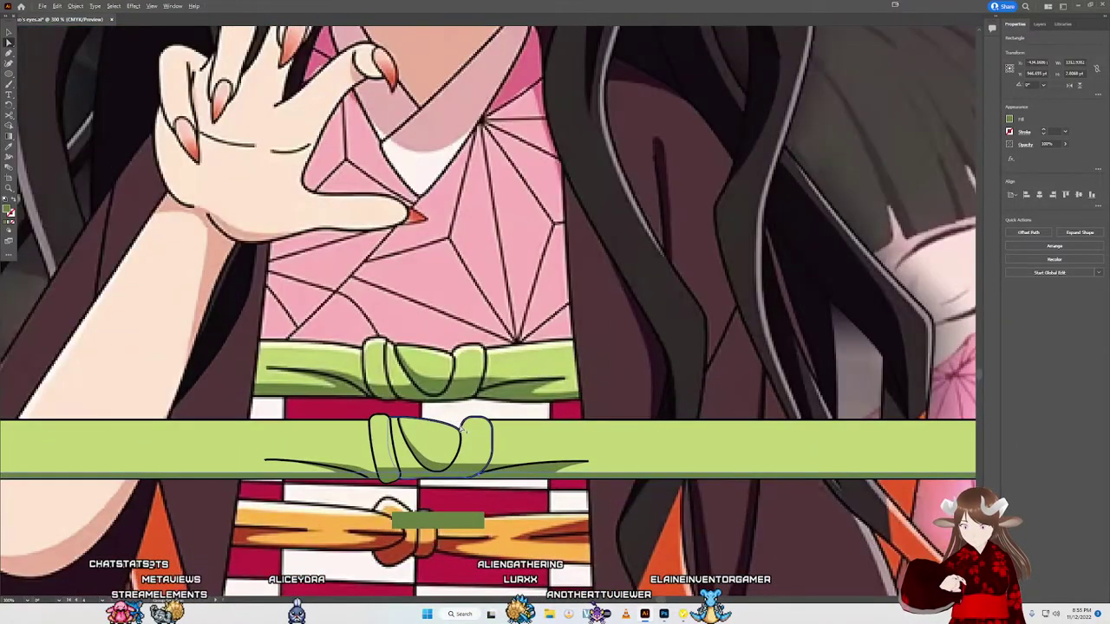
pyautogui.click(460, 429)
pyautogui.scroll(2, 460, 429)
pyautogui.scroll(2, 459, 442)
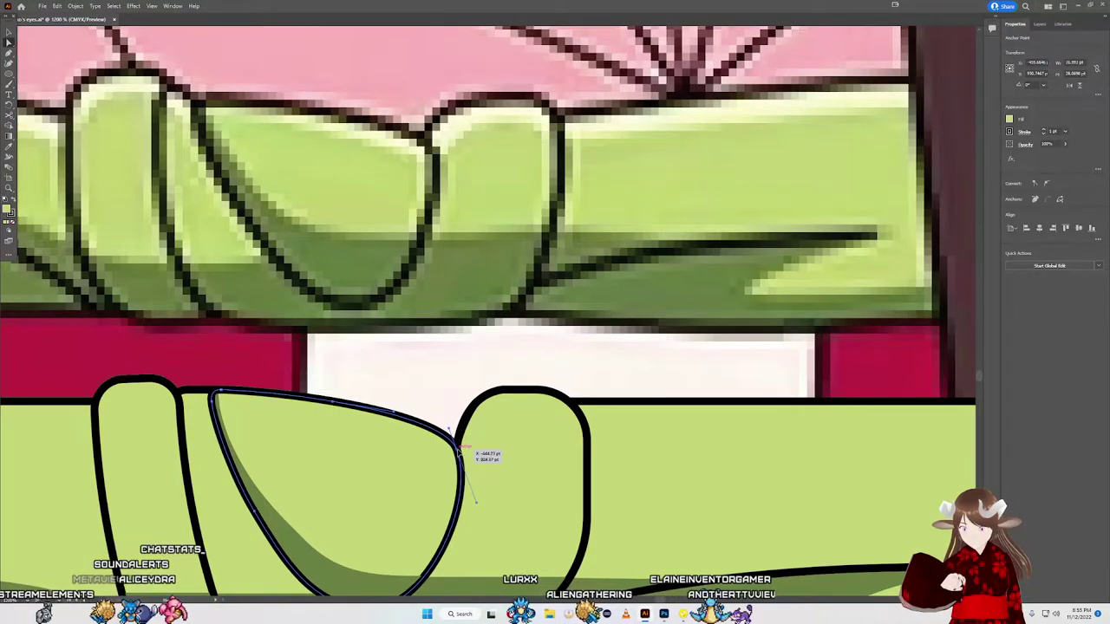
pyautogui.moveTo(458, 451); pyautogui.dragTo(450, 417)
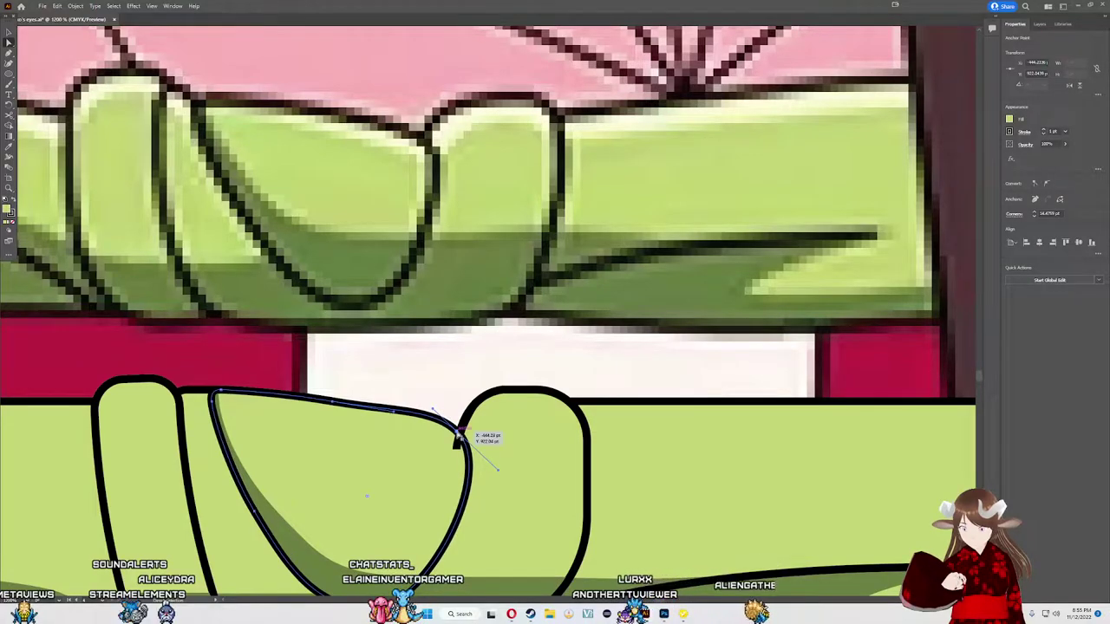
pyautogui.moveTo(449, 431); pyautogui.dragTo(442, 427)
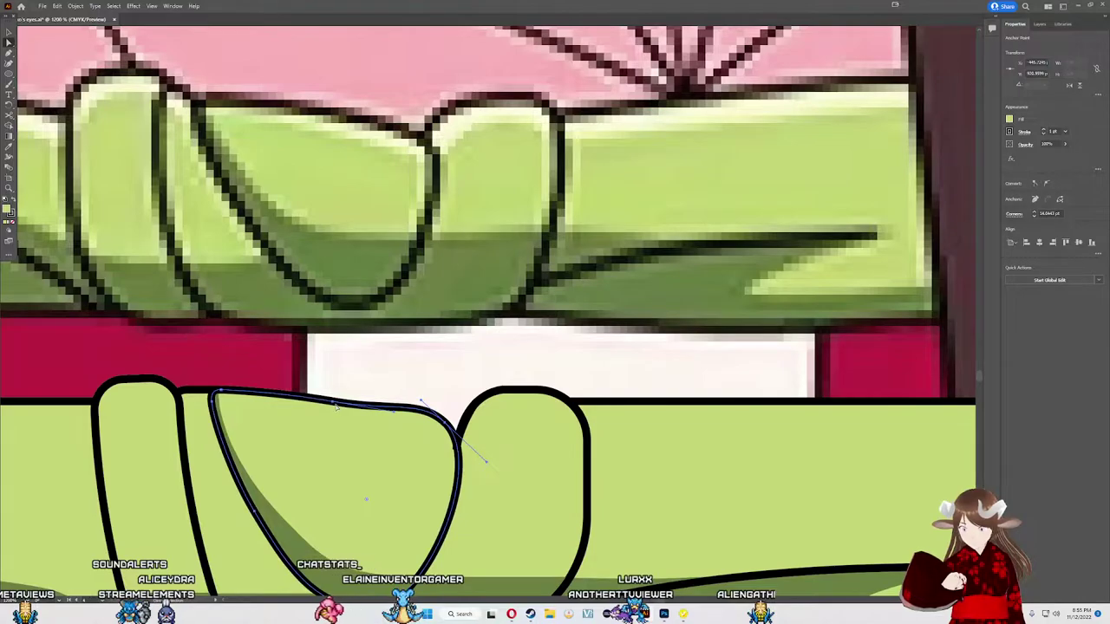
pyautogui.moveTo(332, 403); pyautogui.dragTo(354, 396)
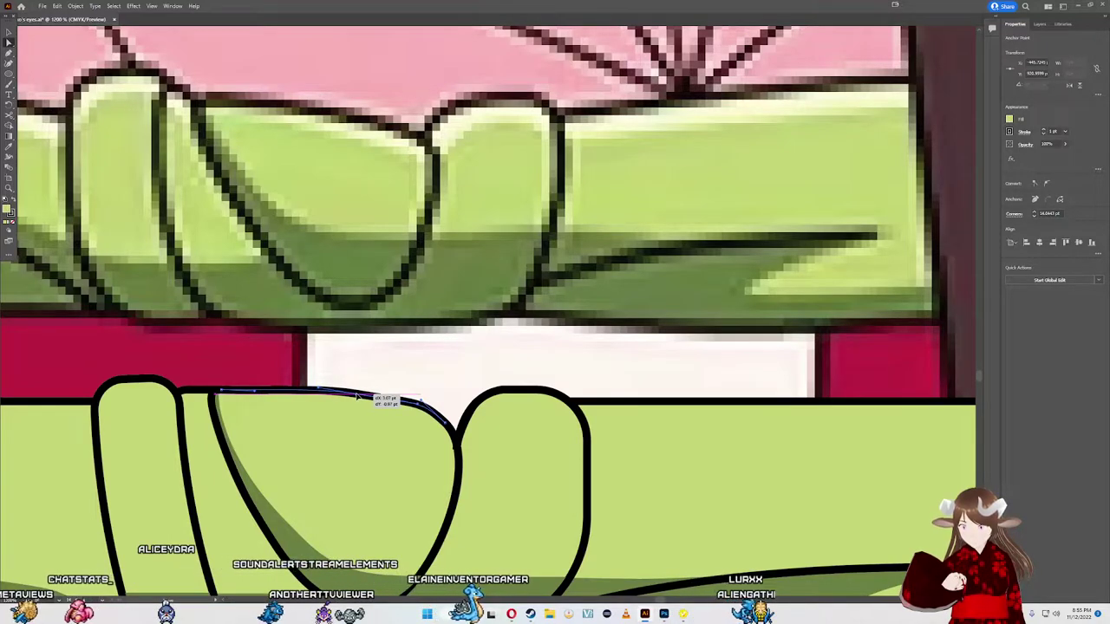
pyautogui.moveTo(354, 396); pyautogui.dragTo(356, 408)
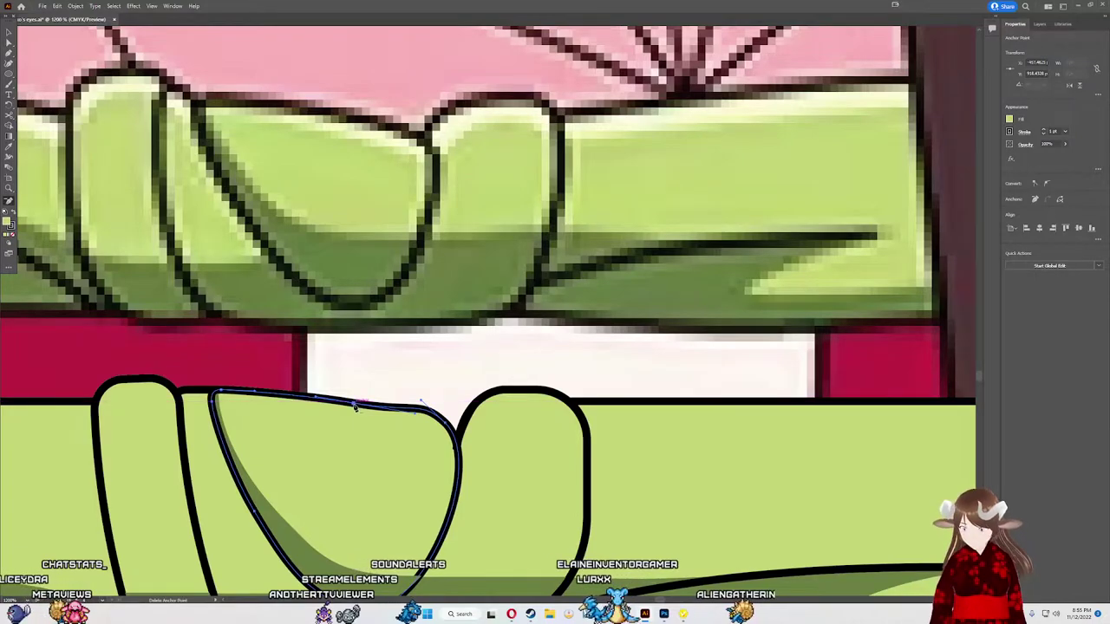
# Step: Delete the extra top-edge anchor and make the loop's right corner a sharp point
pyautogui.click(421, 403)
pyautogui.press('-')
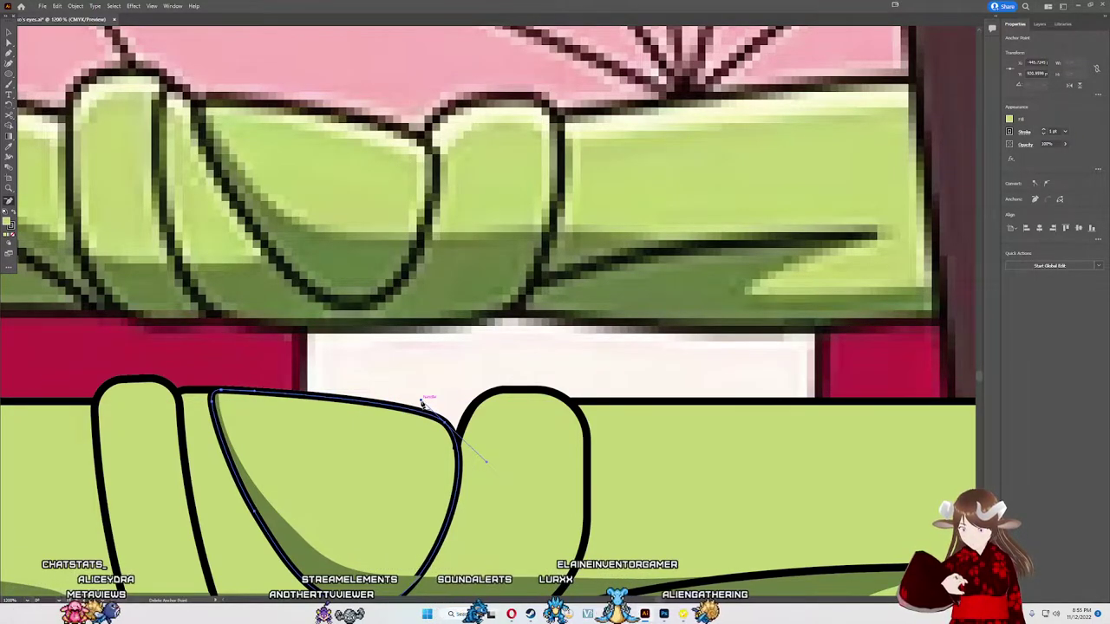
pyautogui.click(421, 400)
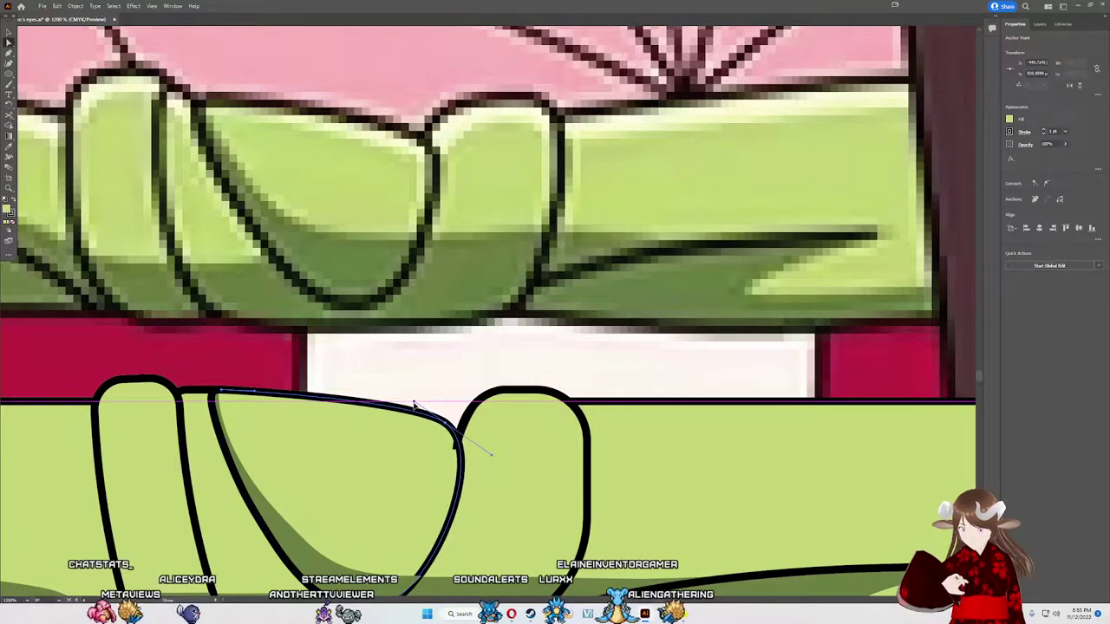
pyautogui.moveTo(459, 416); pyautogui.dragTo(460, 459)
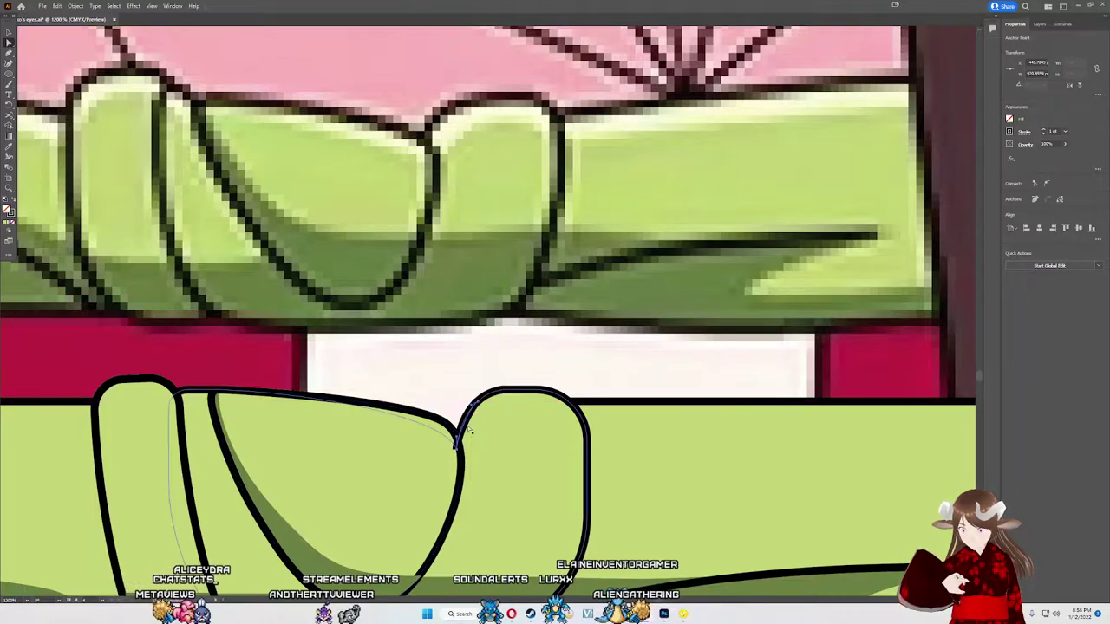
pyautogui.click(459, 446)
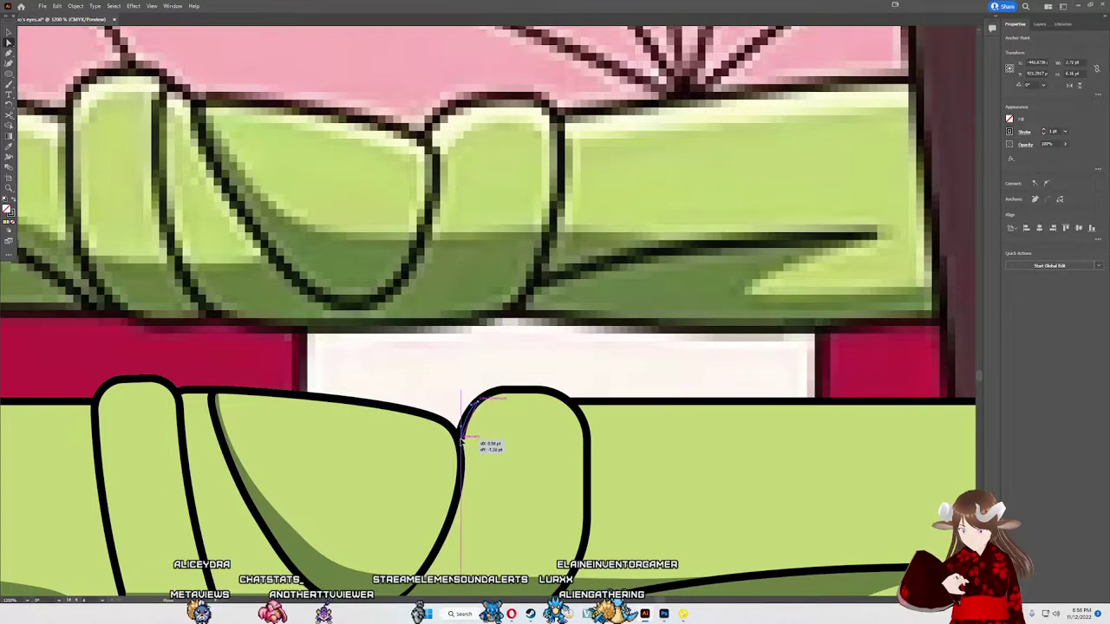
pyautogui.moveTo(461, 444); pyautogui.dragTo(455, 432)
# Step: Reposition the right lobe's notch anchor and pull its top-left curve leftward
pyautogui.scroll(2, 455, 432)
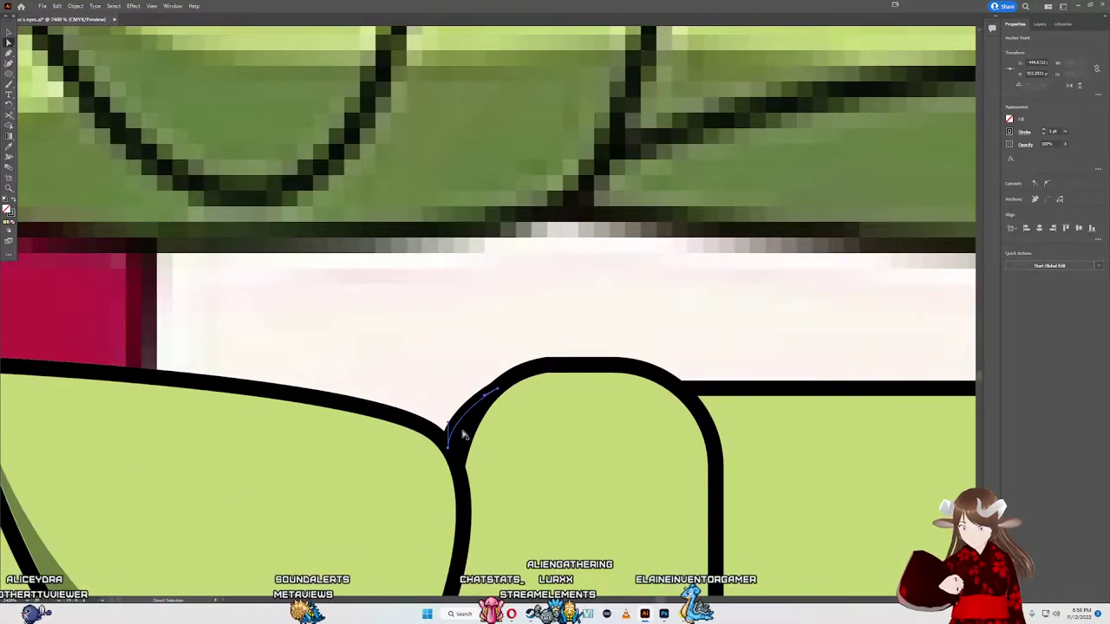
pyautogui.click(467, 437)
pyautogui.click(461, 419)
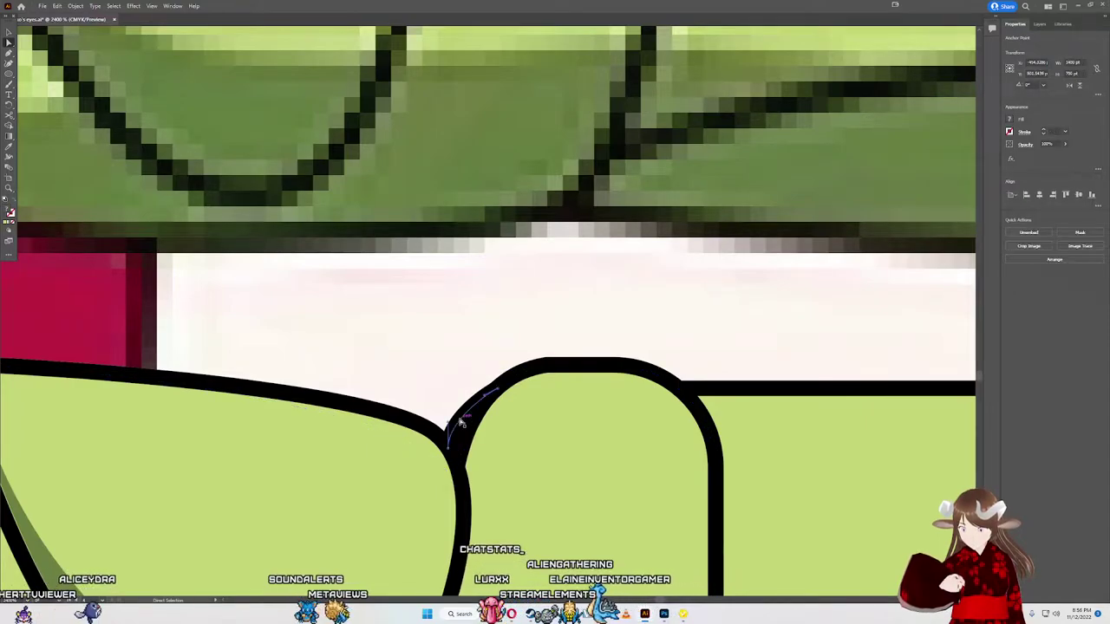
pyautogui.click(462, 417)
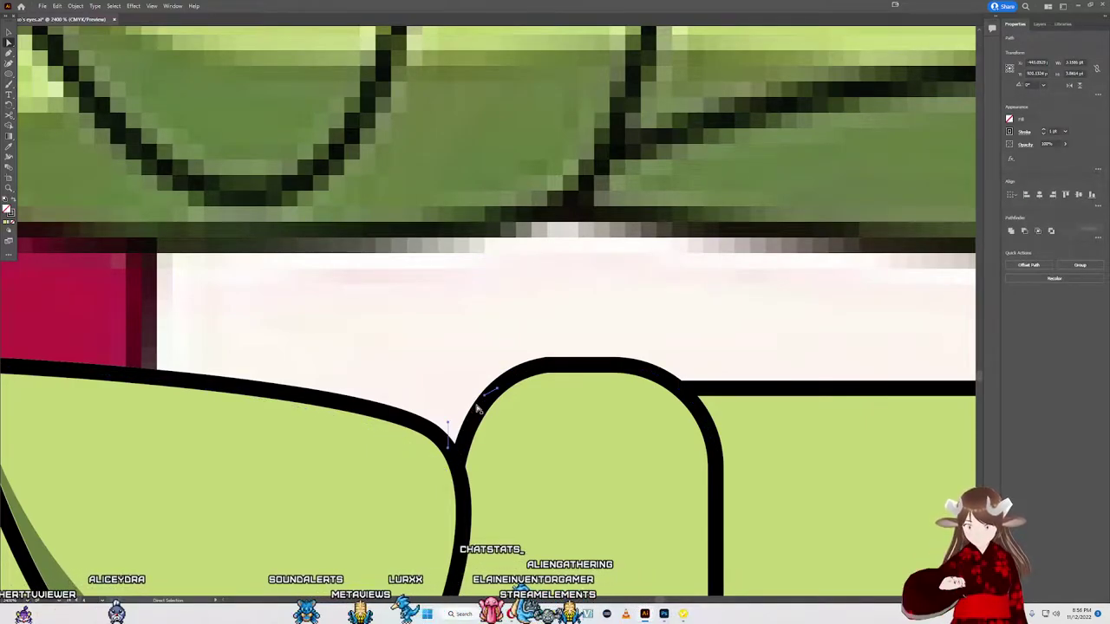
pyautogui.click(463, 452)
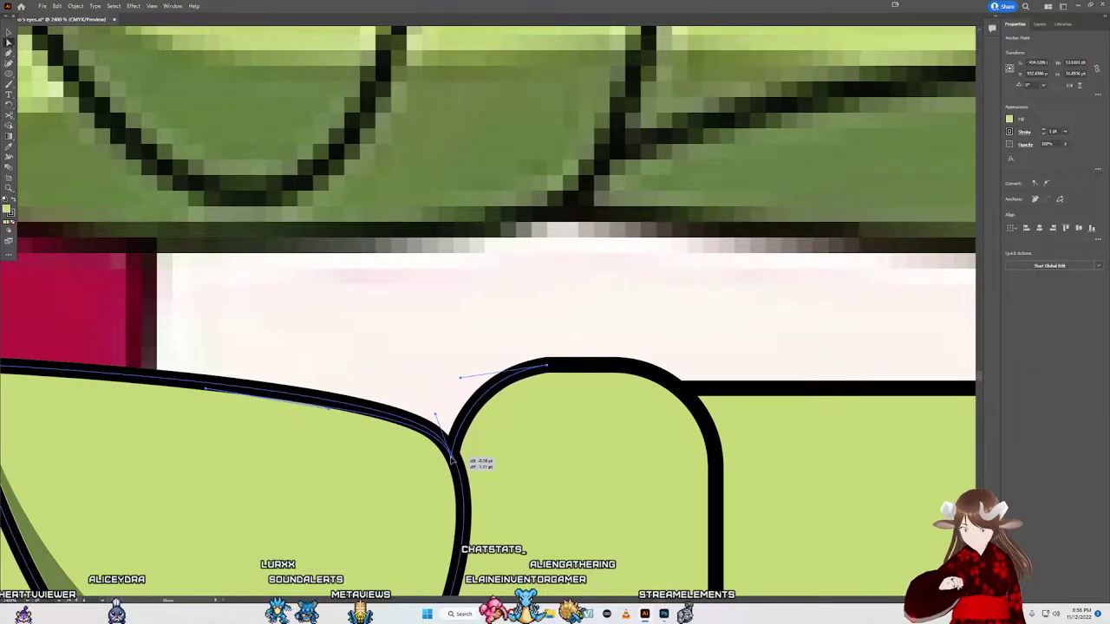
pyautogui.moveTo(451, 459)
pyautogui.mouseDown()
pyautogui.moveTo(440, 391)
pyautogui.moveTo(307, 387)
pyautogui.mouseUp()
pyautogui.press('v')
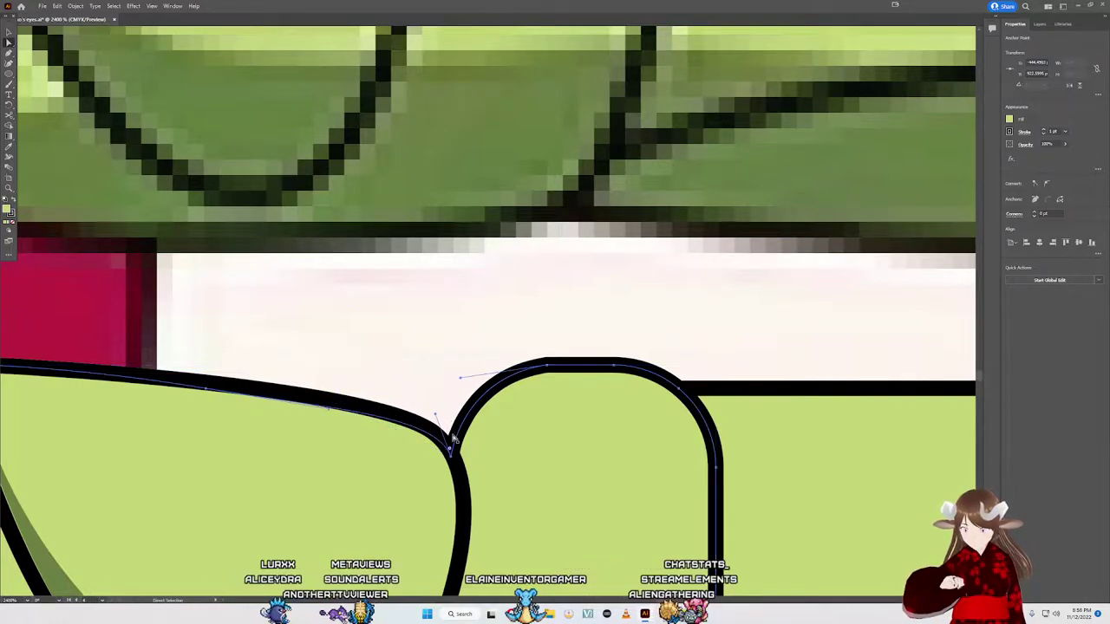
pyautogui.moveTo(462, 383); pyautogui.dragTo(431, 371)
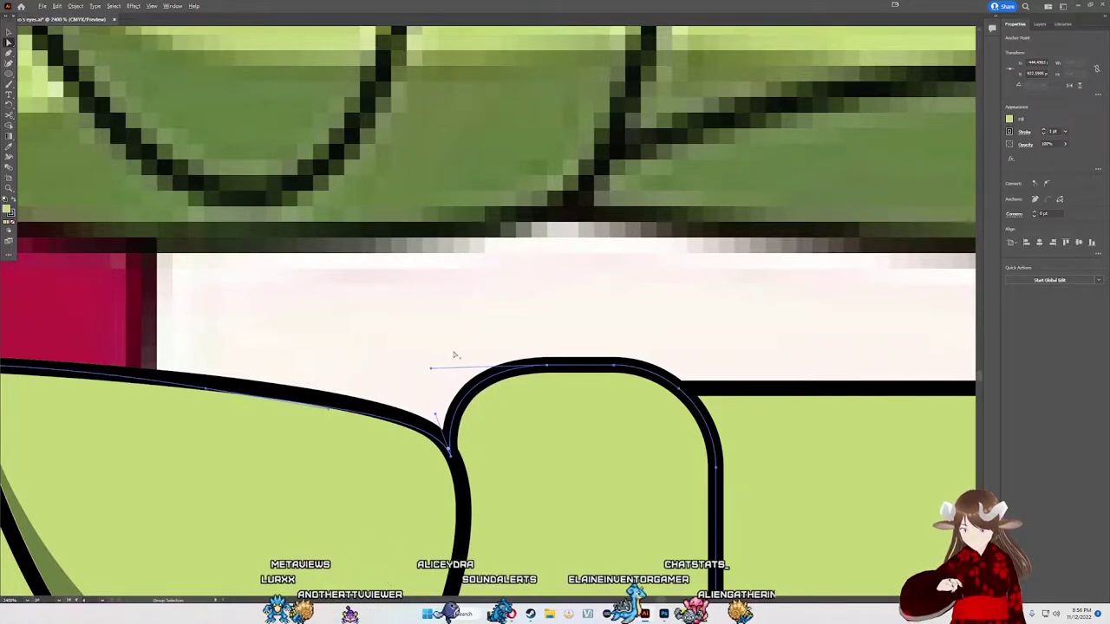
# Step: Straighten the lobe's upper-left diagonal, round its top corner slightly, and shift it right
pyautogui.scroll(-4, 453, 354)
pyautogui.scroll(2, 454, 355)
pyautogui.scroll(2, 454, 355)
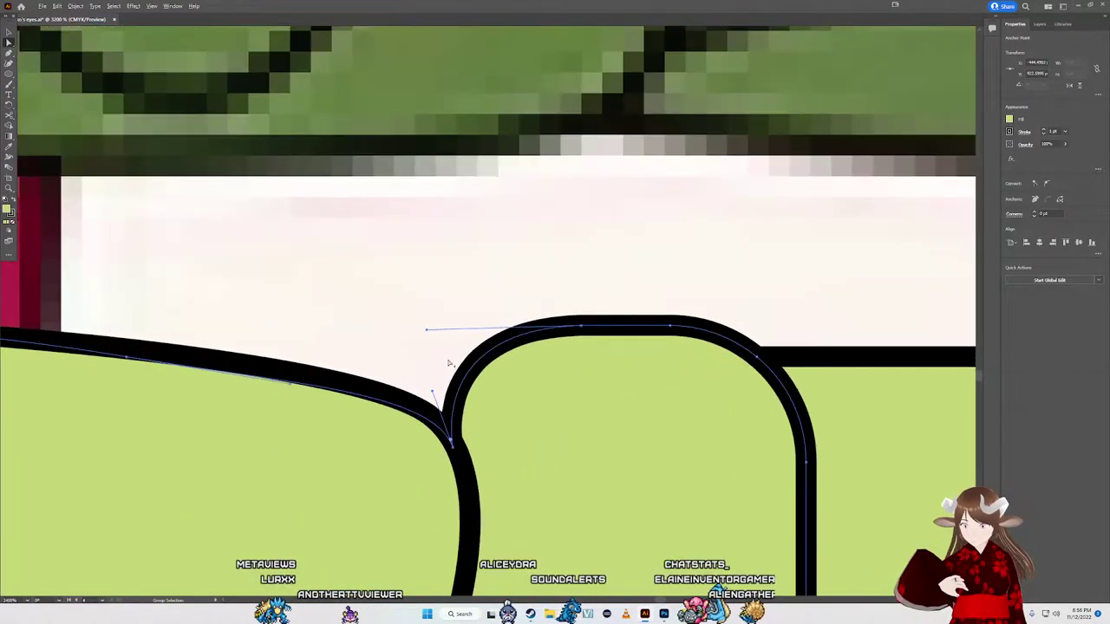
pyautogui.moveTo(427, 330); pyautogui.dragTo(527, 330)
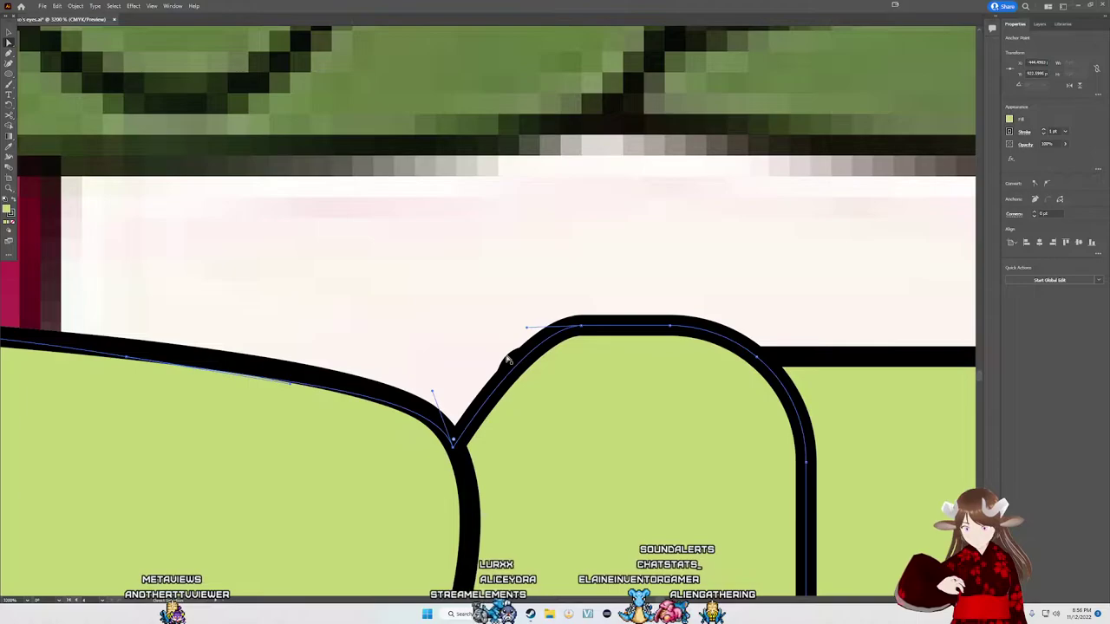
pyautogui.hotkey('ctrl', 'h')
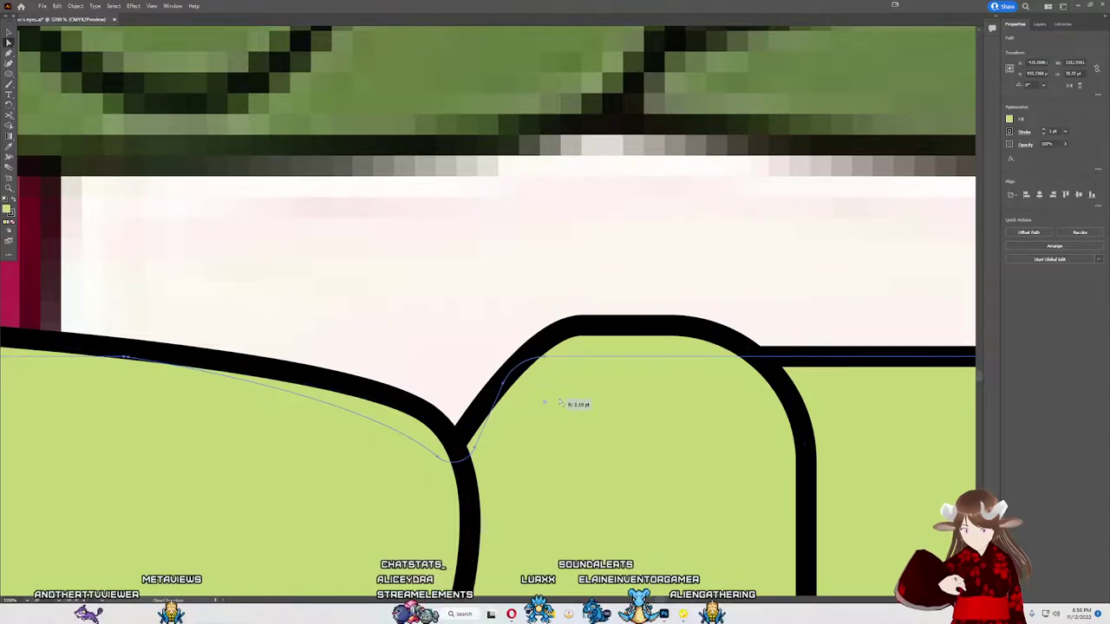
pyautogui.moveTo(598, 421); pyautogui.dragTo(572, 407)
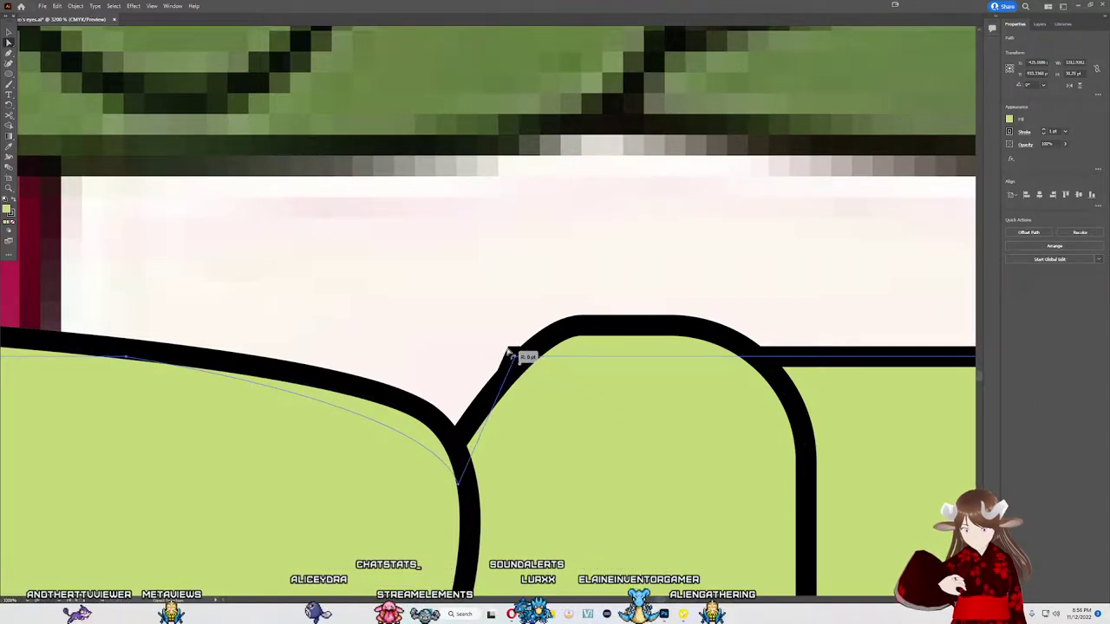
pyautogui.moveTo(509, 354)
pyautogui.mouseDown()
pyautogui.moveTo(531, 381)
pyautogui.moveTo(631, 420)
pyautogui.moveTo(642, 392)
pyautogui.mouseUp()
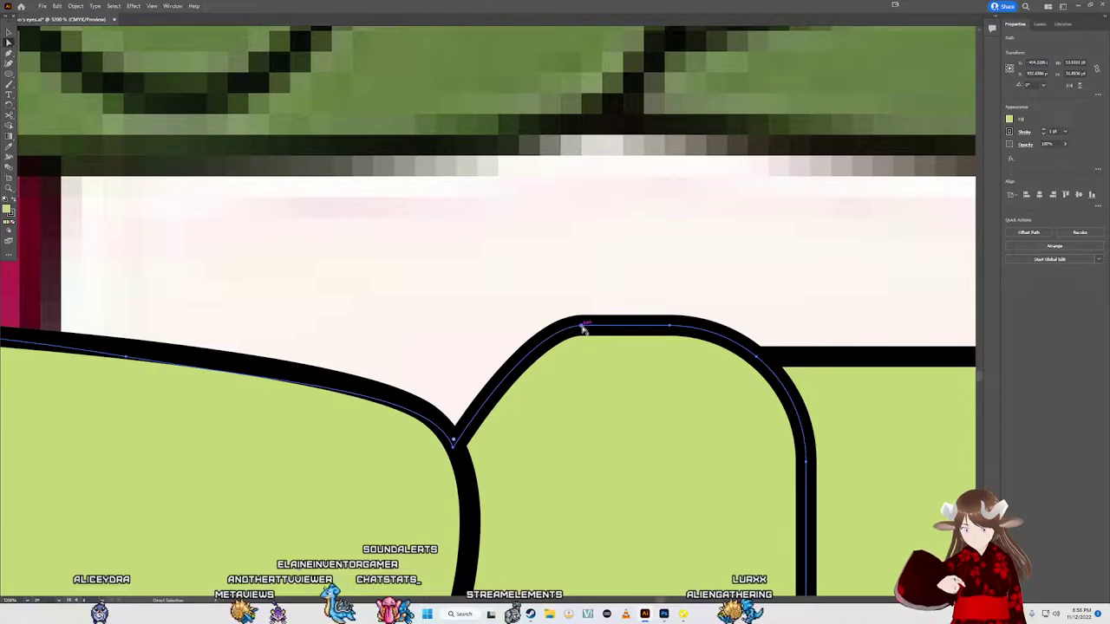
pyautogui.moveTo(585, 326); pyautogui.dragTo(597, 332)
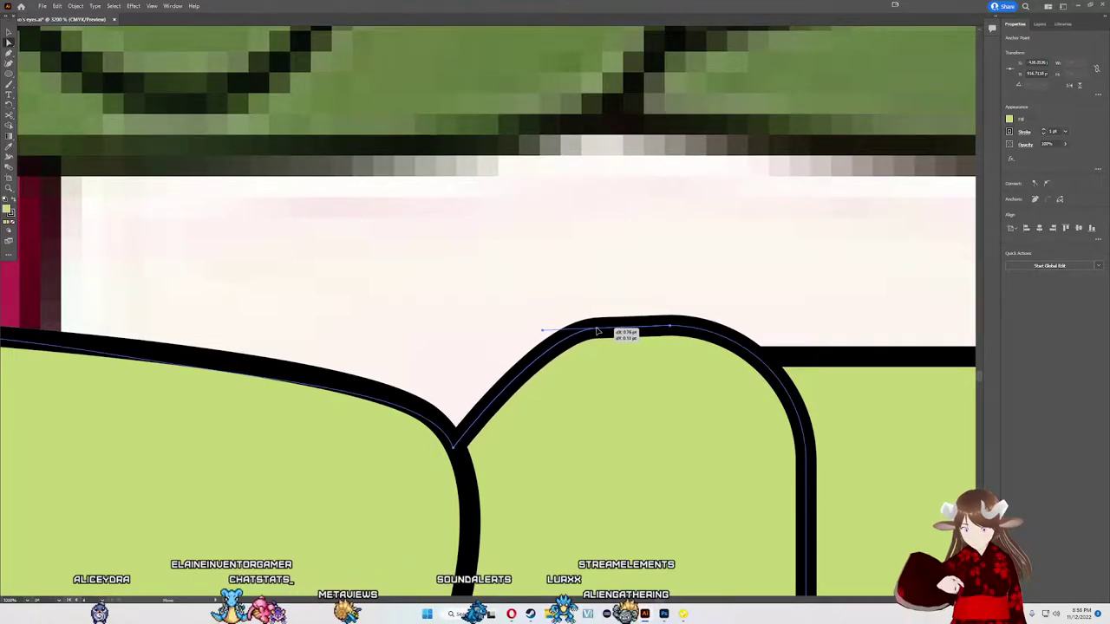
pyautogui.scroll(-3, 598, 331)
pyautogui.scroll(-2, 638, 373)
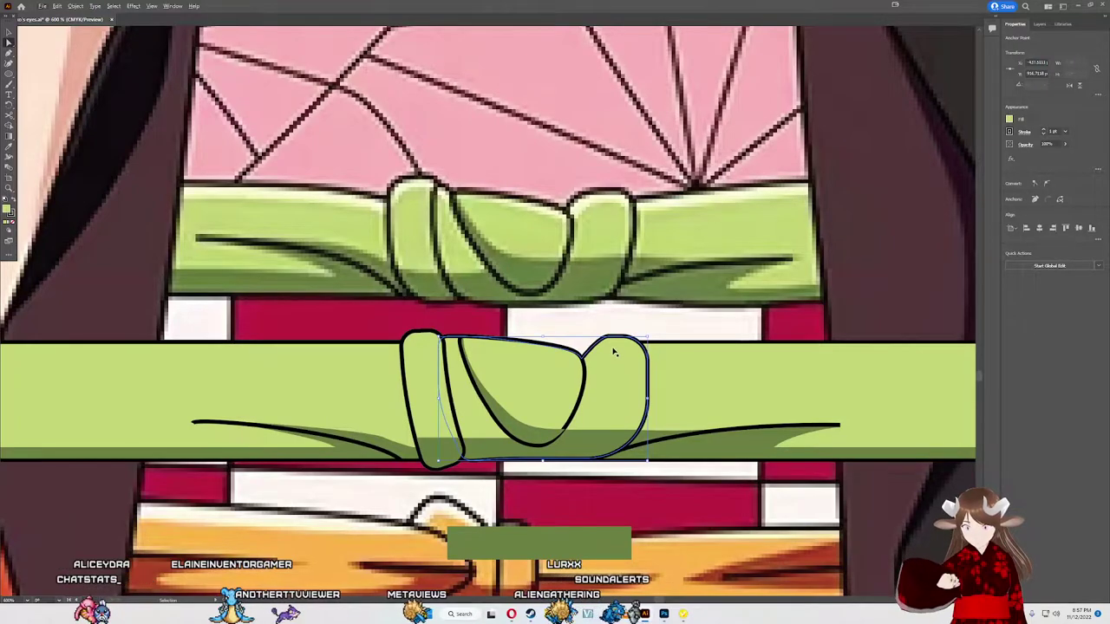
# Step: Reposition the junction anchor between the two knot lobes
pyautogui.press('a')
pyautogui.scroll(1, 579, 347)
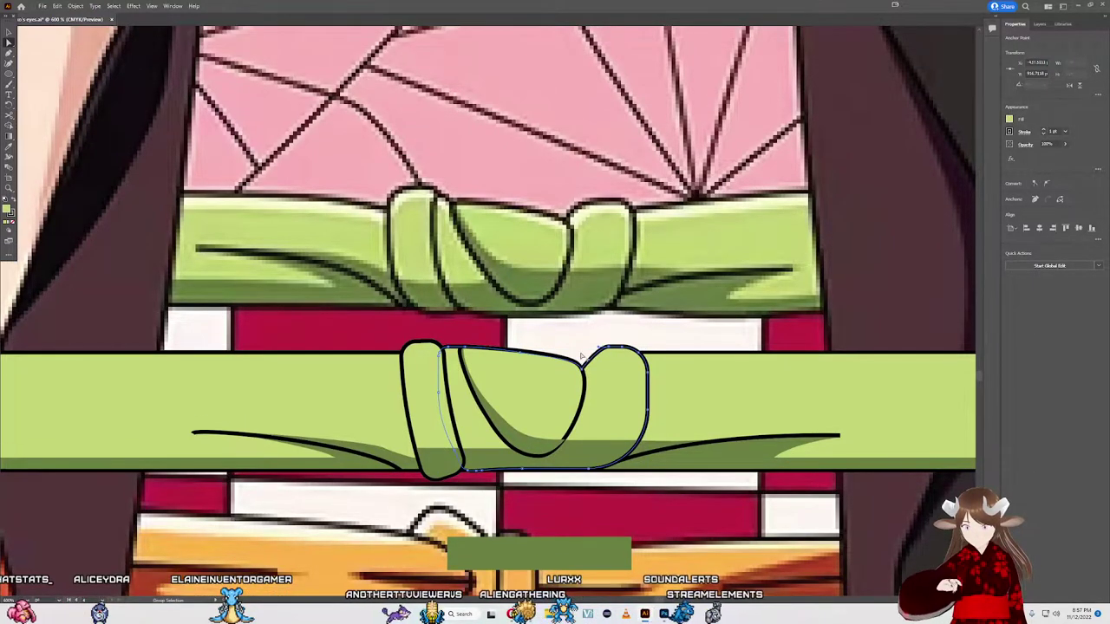
pyautogui.scroll(2, 579, 355)
pyautogui.scroll(1, 580, 373)
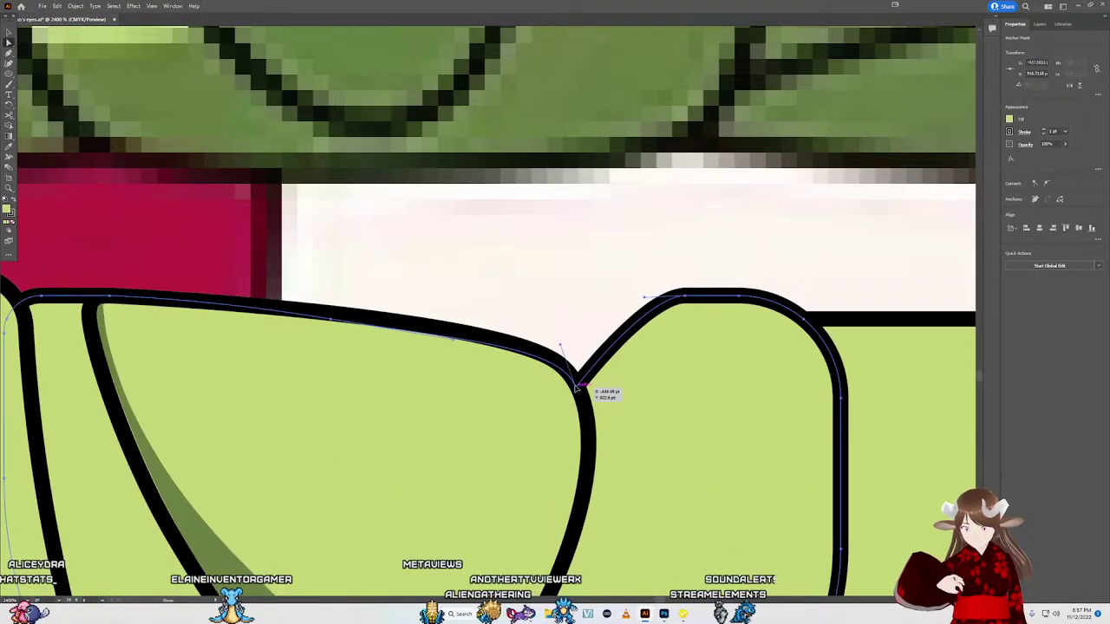
pyautogui.moveTo(575, 387); pyautogui.dragTo(575, 362)
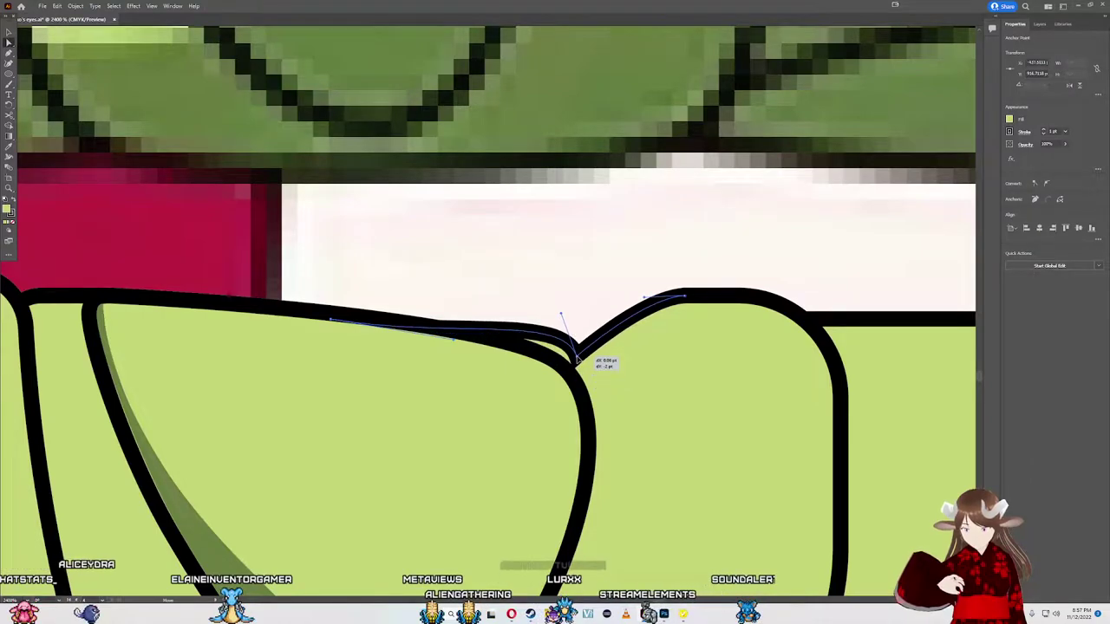
pyautogui.moveTo(575, 362); pyautogui.dragTo(575, 348)
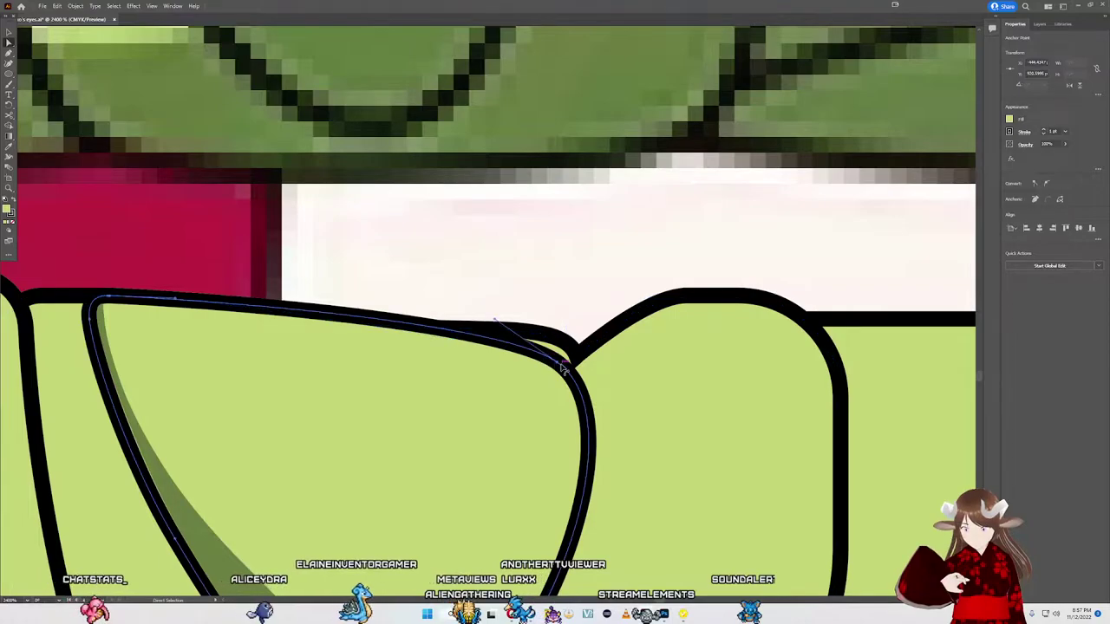
pyautogui.moveTo(574, 347)
pyautogui.mouseDown()
pyautogui.moveTo(557, 365)
pyautogui.moveTo(579, 335)
pyautogui.moveTo(555, 336)
pyautogui.mouseUp()
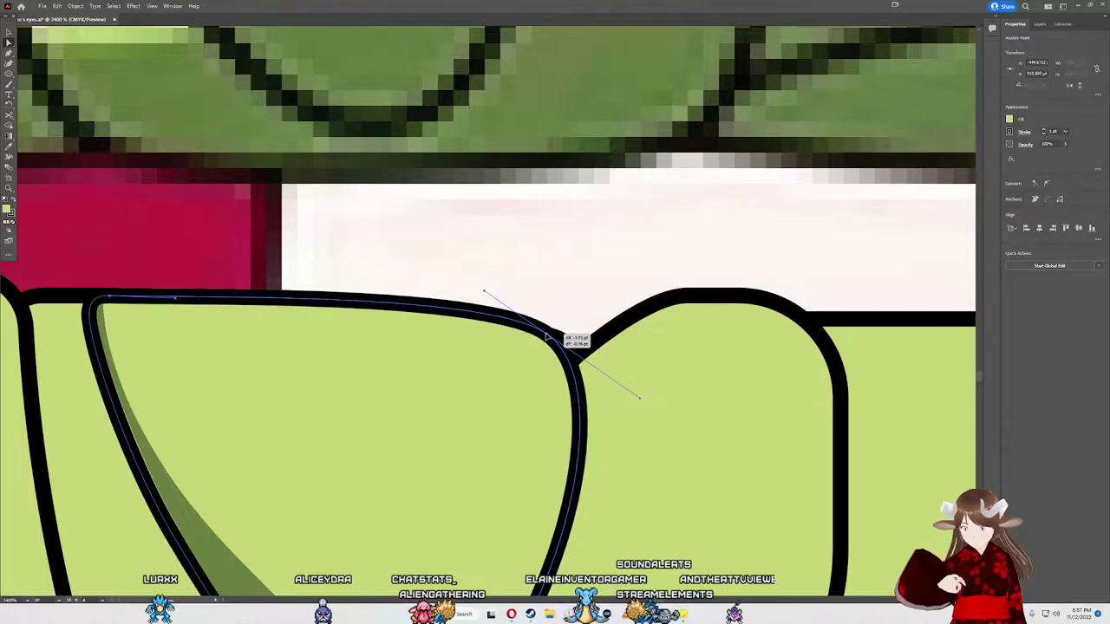
pyautogui.moveTo(555, 336); pyautogui.dragTo(555, 337)
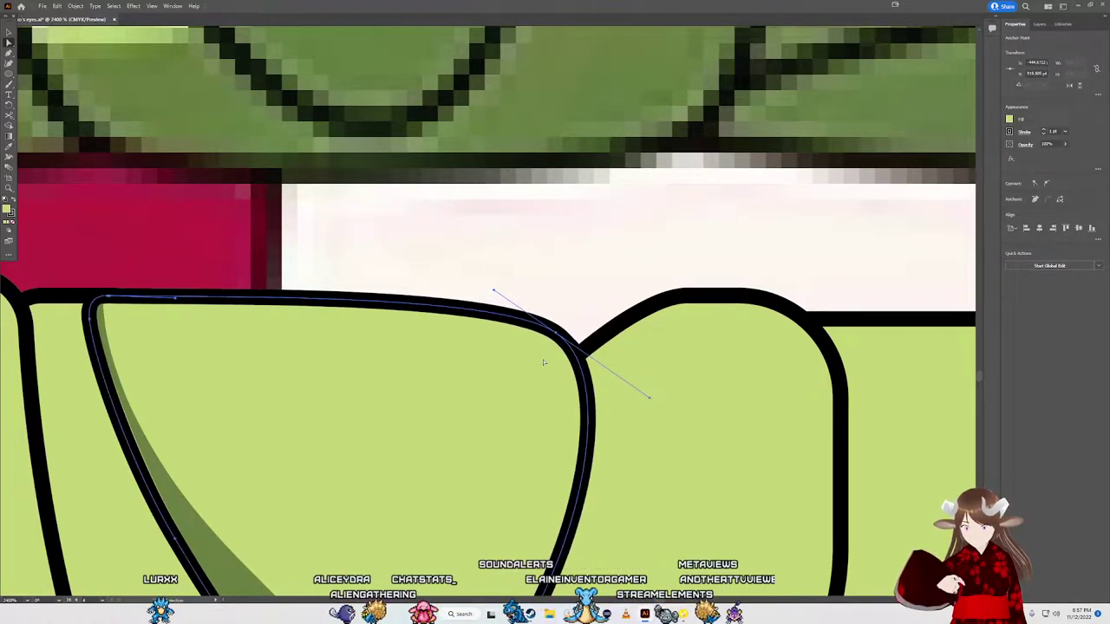
# Step: Reshape the loop's bottom junction and place the shadow's corner onto the black outline
pyautogui.keyDown('alt'); pyautogui.scroll(-3, 503, 390); pyautogui.keyUp('alt')
pyautogui.keyDown('alt'); pyautogui.scroll(3, 496, 432); pyautogui.keyUp('alt')
pyautogui.keyDown('alt'); pyautogui.scroll(2, 499, 347); pyautogui.keyUp('alt')
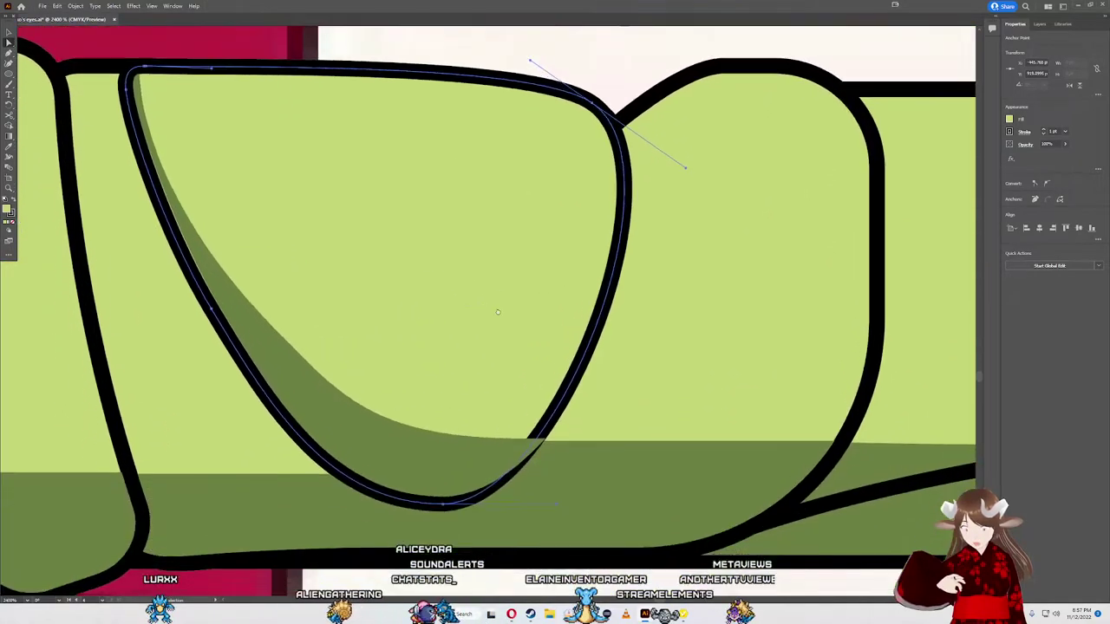
pyautogui.keyDown('alt'); pyautogui.scroll(2, 498, 391); pyautogui.keyUp('alt')
pyautogui.keyDown('alt'); pyautogui.scroll(1, 520, 485); pyautogui.keyUp('alt')
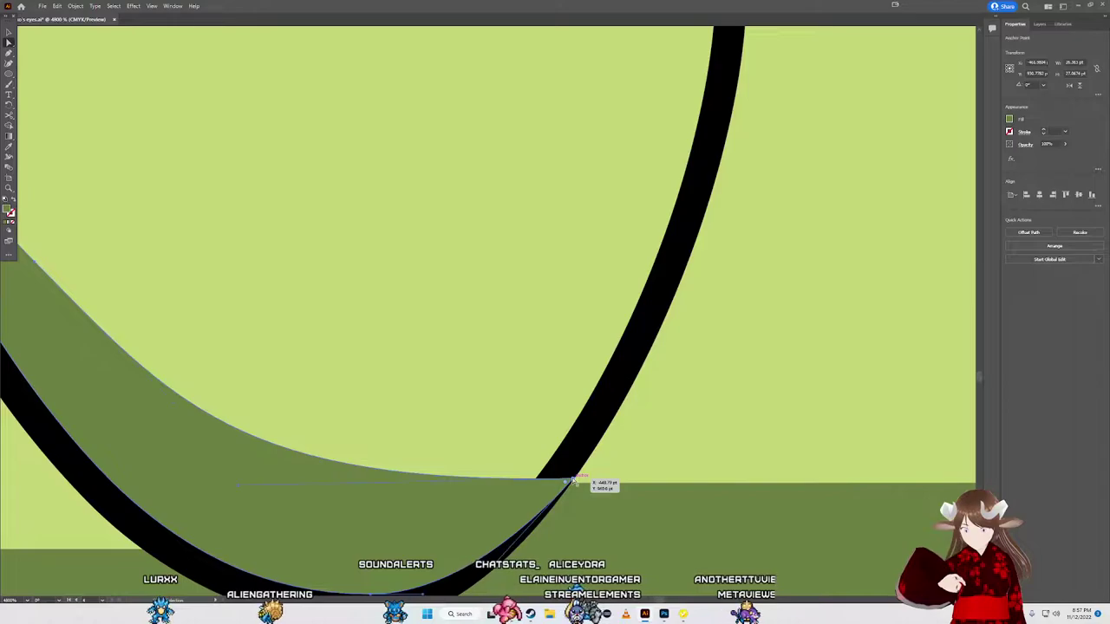
pyautogui.moveTo(572, 479); pyautogui.dragTo(540, 468)
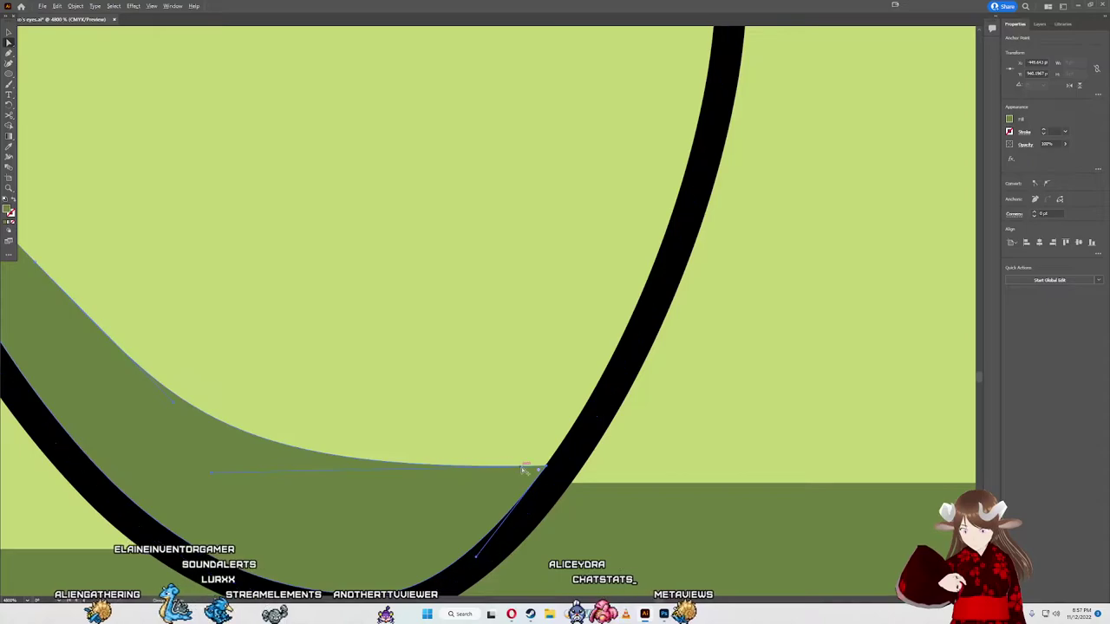
pyautogui.scroll(5, 547, 484)
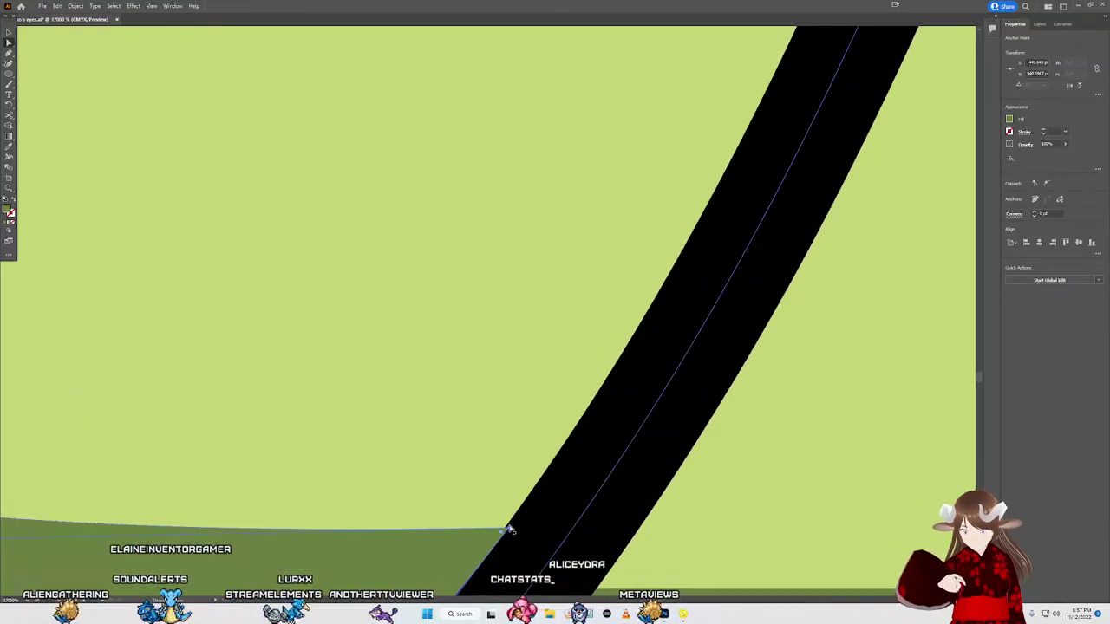
pyautogui.moveTo(509, 530); pyautogui.dragTo(505, 530)
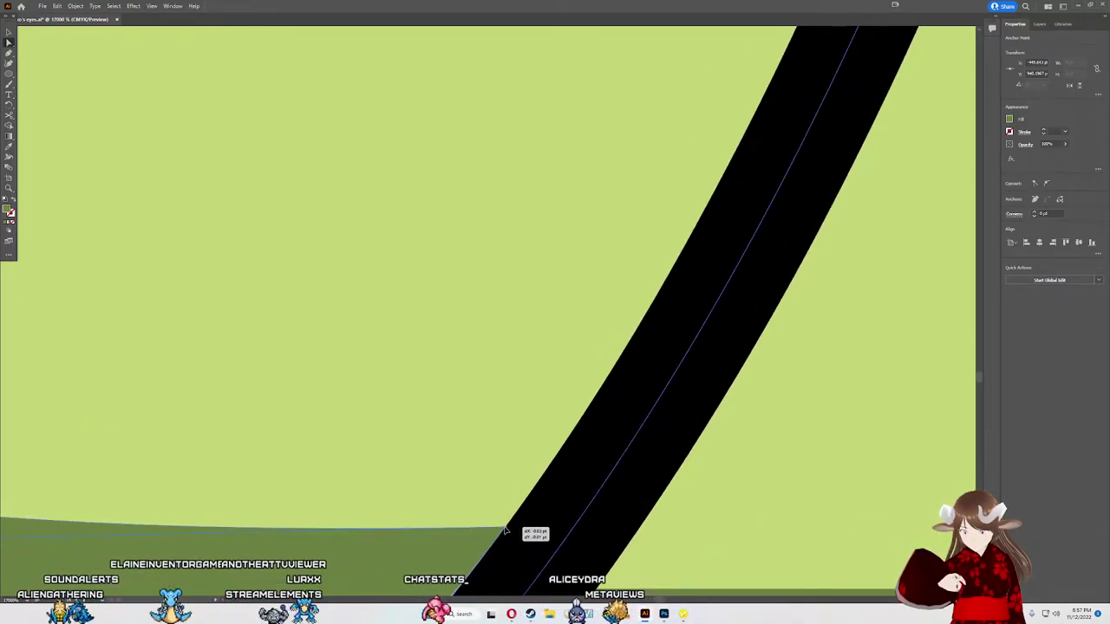
pyautogui.moveTo(507, 531); pyautogui.dragTo(630, 297)
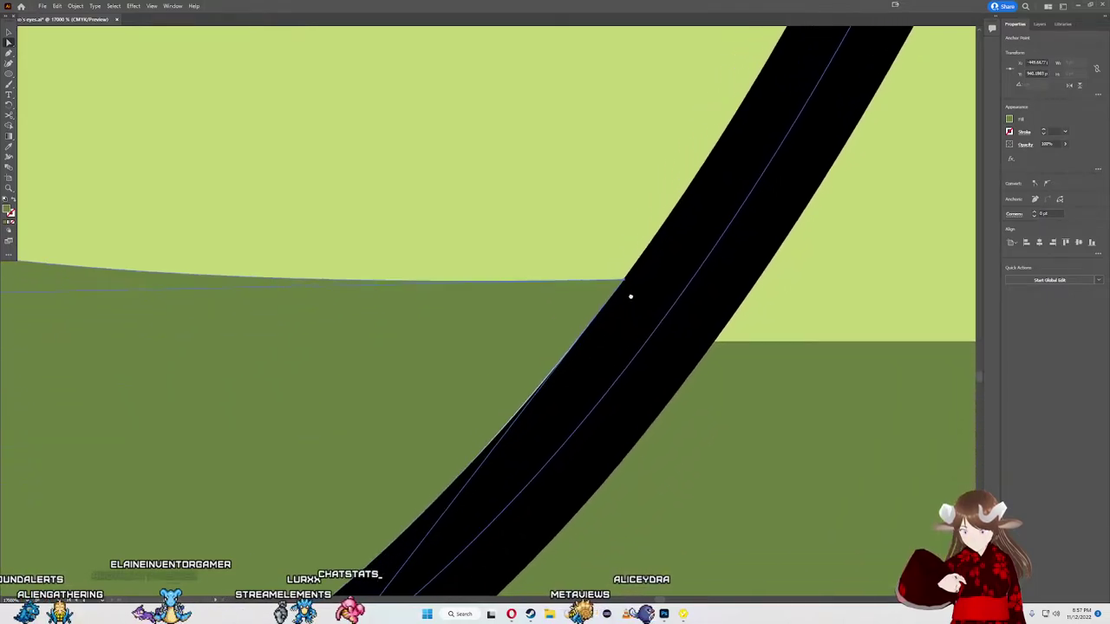
pyautogui.scroll(-2, 468, 421)
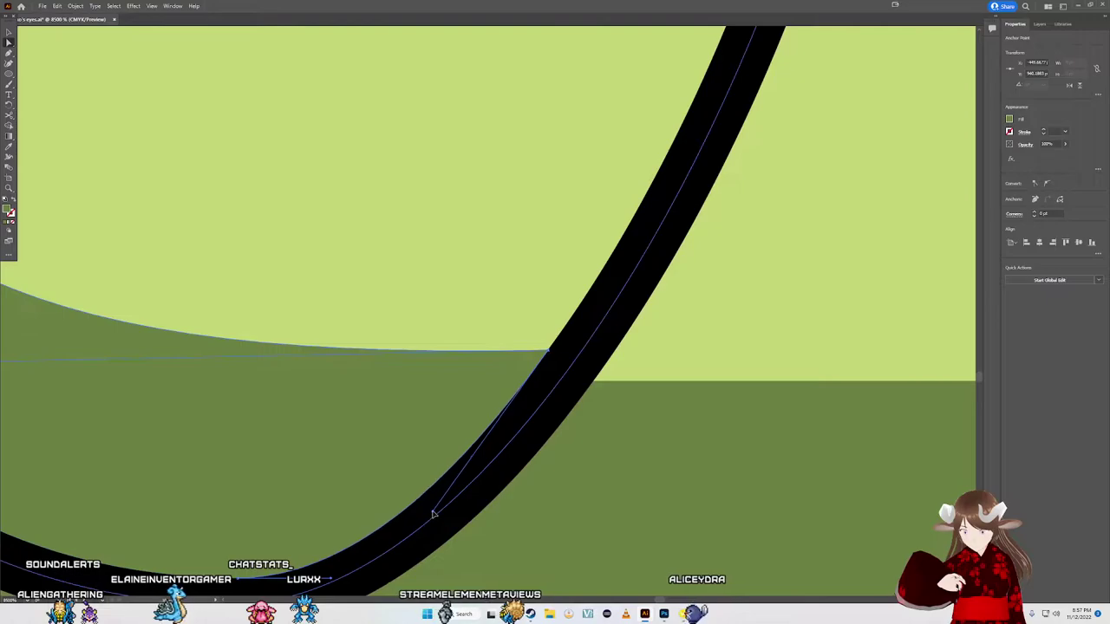
pyautogui.scroll(-5, 434, 514)
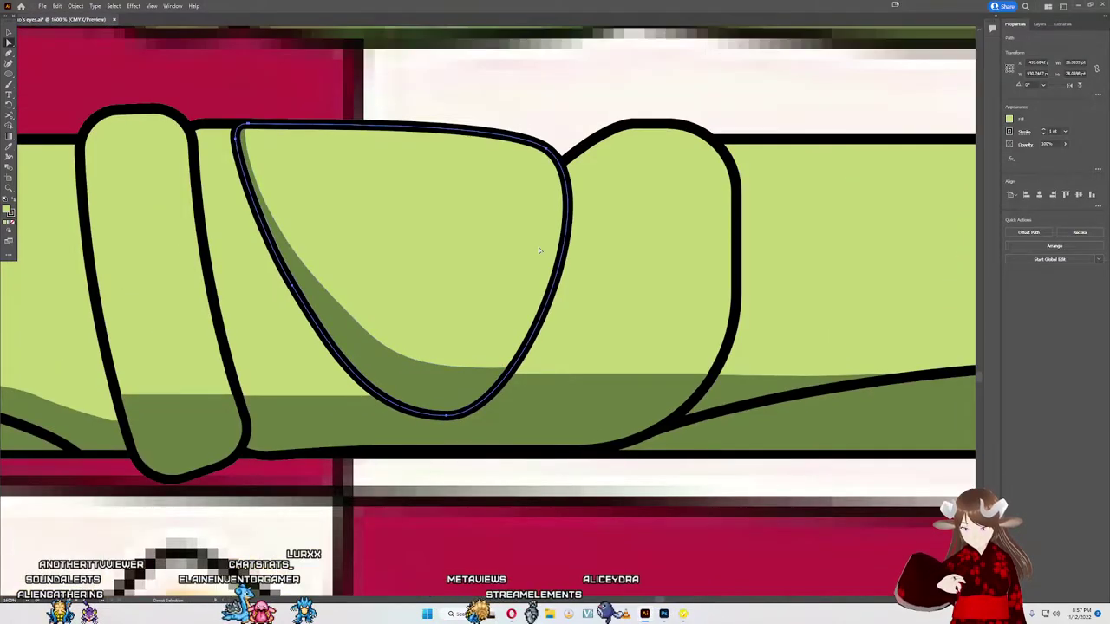
# Step: Nudge the fold piece's top-right corner point down and to the right
pyautogui.scroll(2, 534, 256)
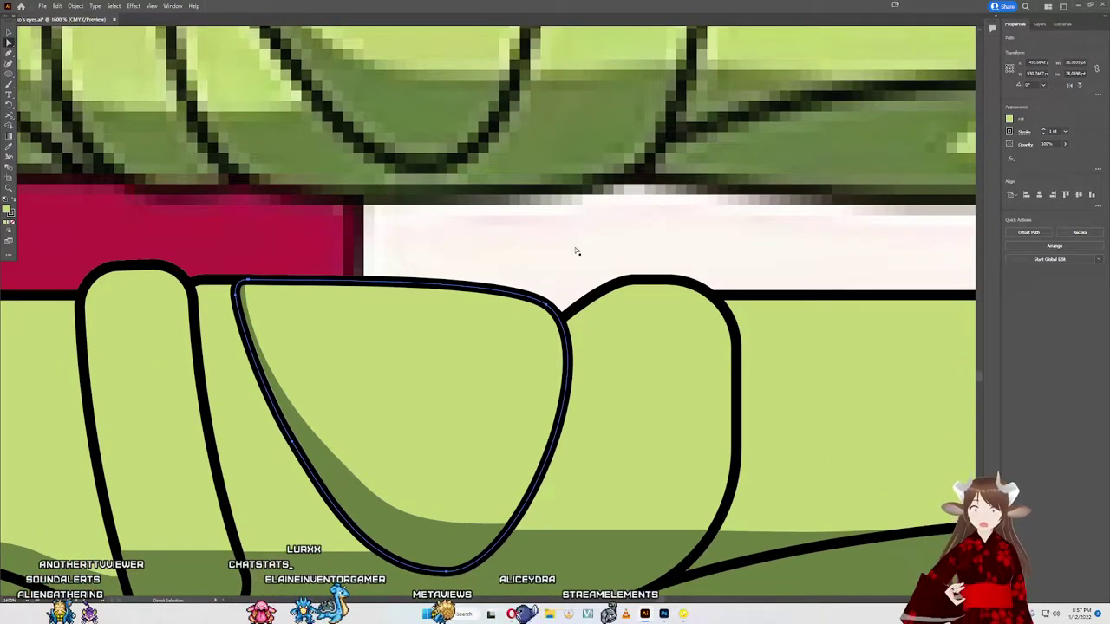
pyautogui.click(573, 254)
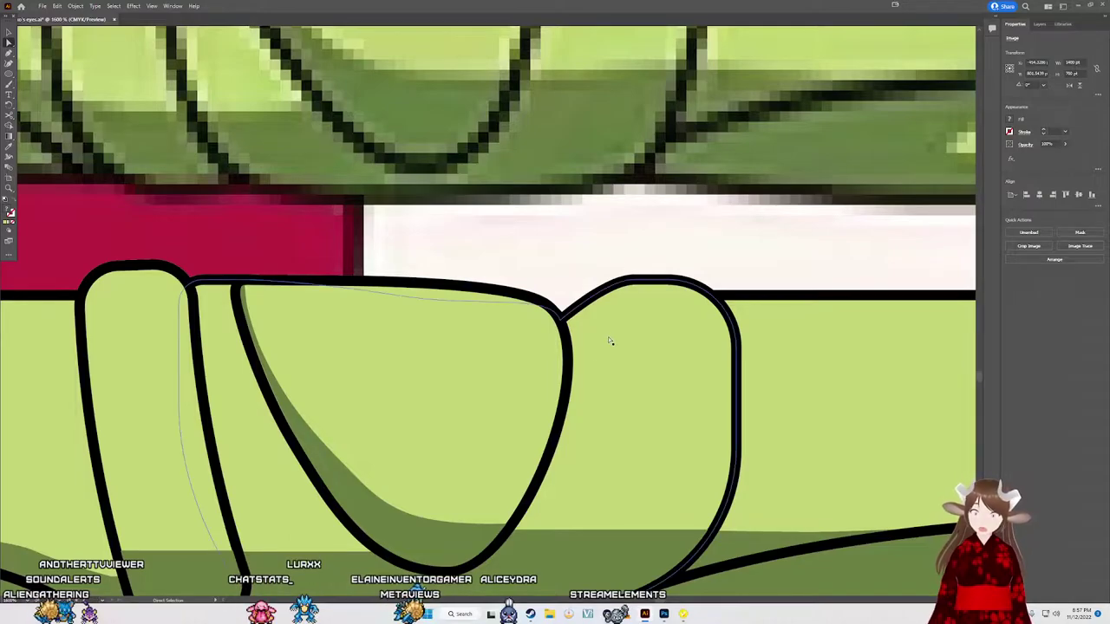
pyautogui.scroll(-1, 655, 406)
pyautogui.scroll(-1, 607, 381)
pyautogui.scroll(-2, 564, 364)
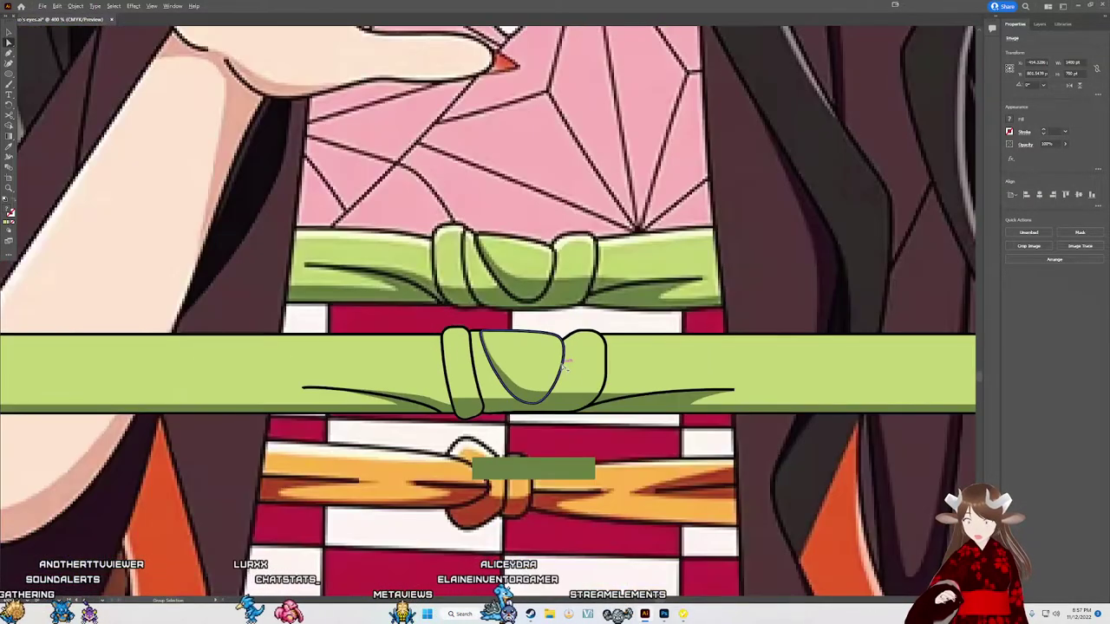
pyautogui.scroll(-1, 563, 364)
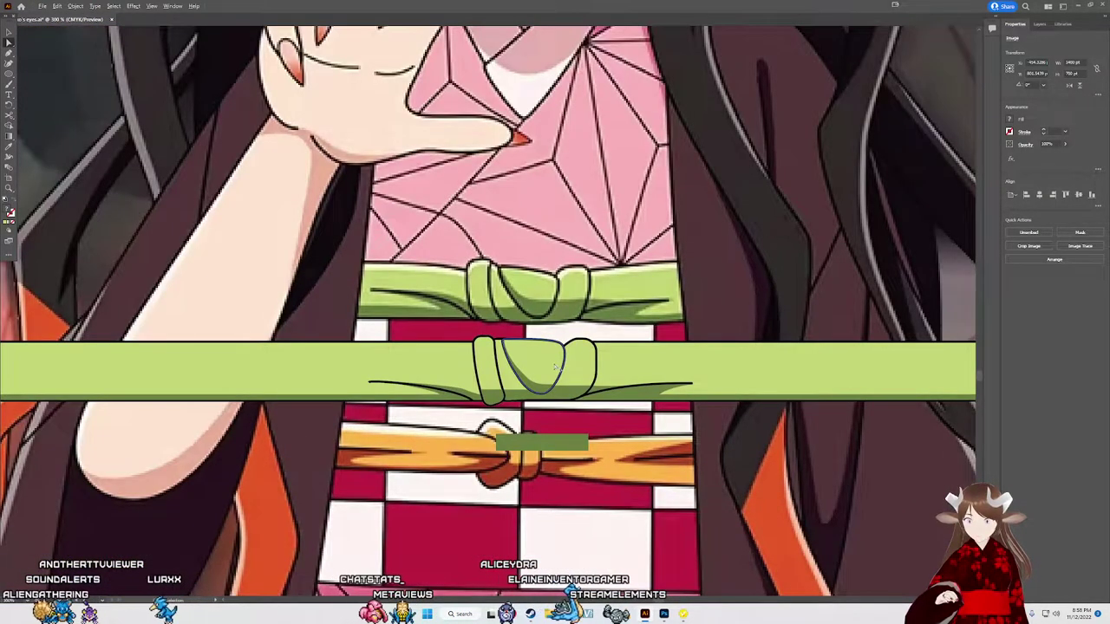
pyautogui.scroll(2, 559, 351)
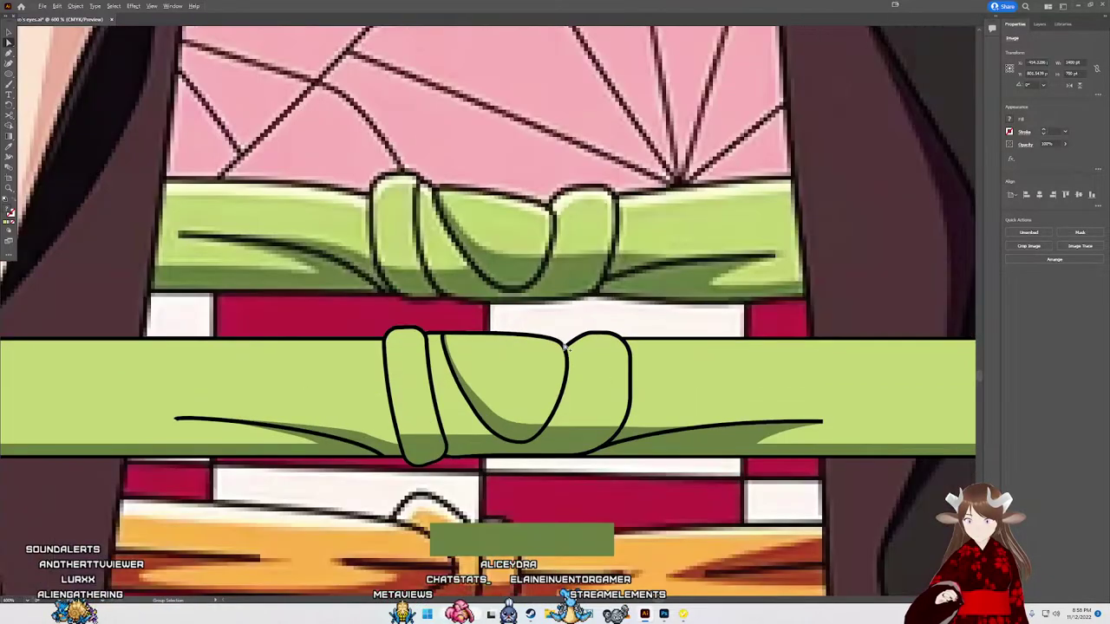
pyautogui.scroll(2, 486, 364)
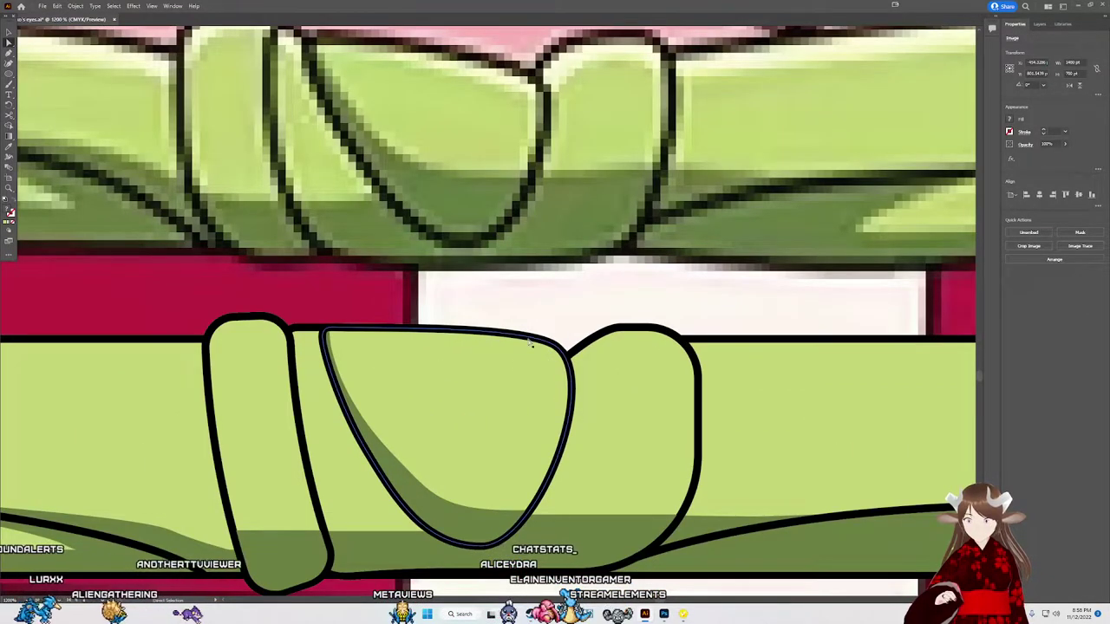
pyautogui.click(554, 349)
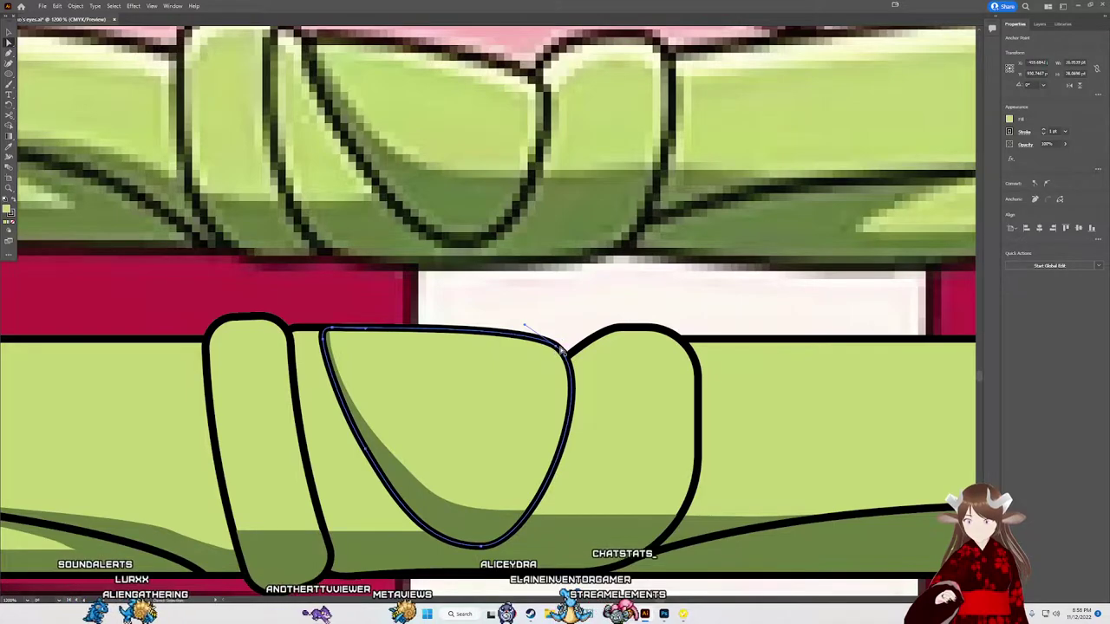
pyautogui.moveTo(559, 347); pyautogui.dragTo(570, 364)
# Step: Move the right loop's top anchor rightward and convert it to a smooth point
pyautogui.click(559, 349)
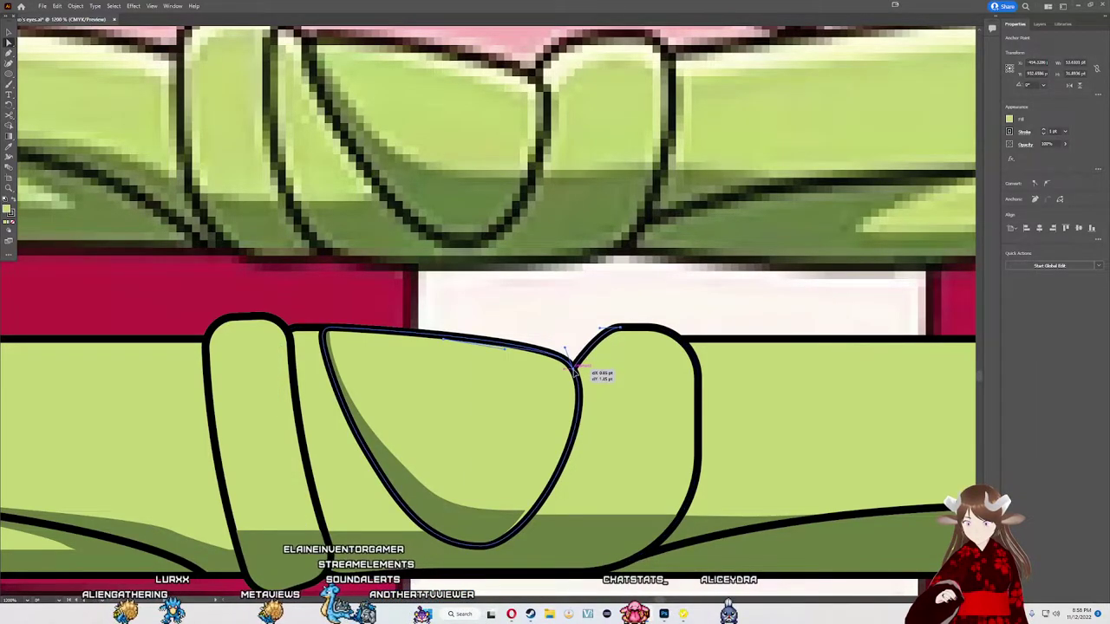
pyautogui.click(557, 398)
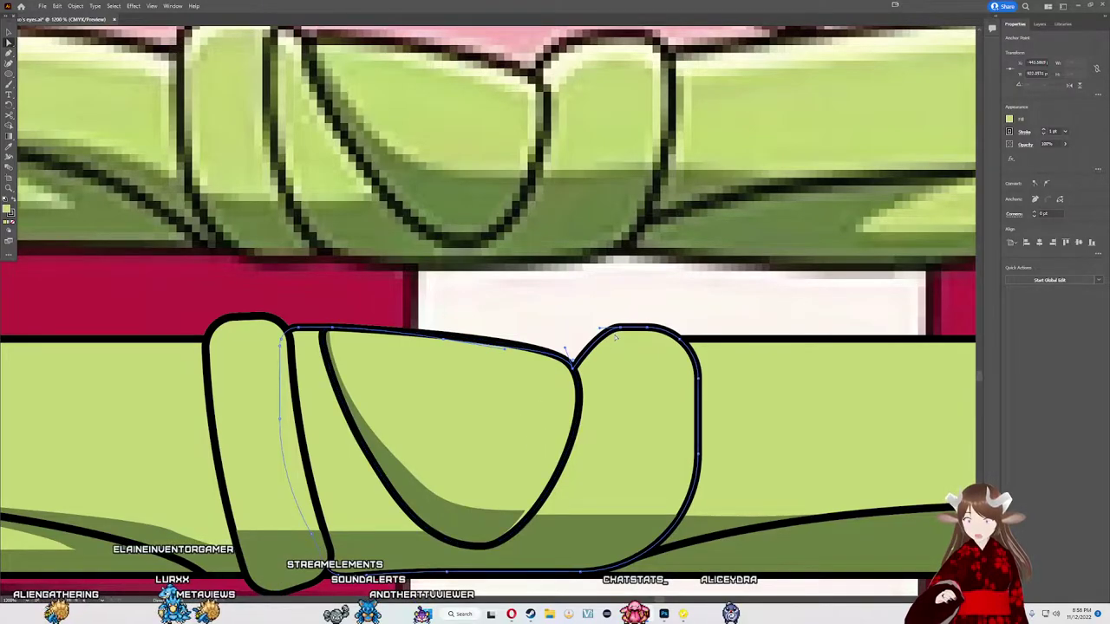
pyautogui.moveTo(621, 330); pyautogui.dragTo(636, 331)
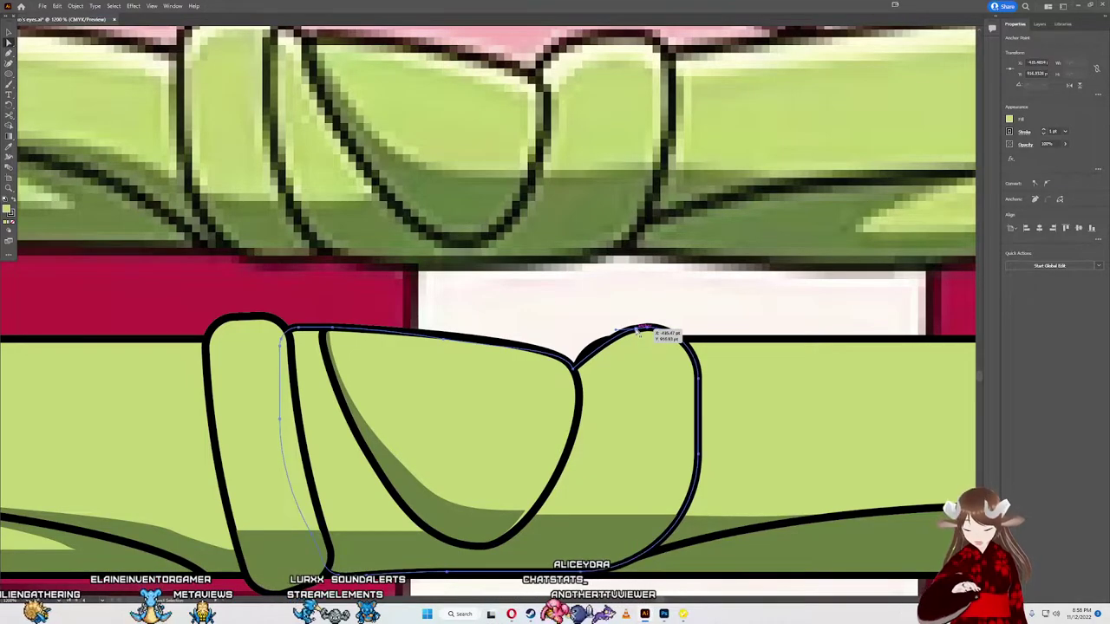
pyautogui.moveTo(637, 331); pyautogui.dragTo(649, 330)
pyautogui.press('a')
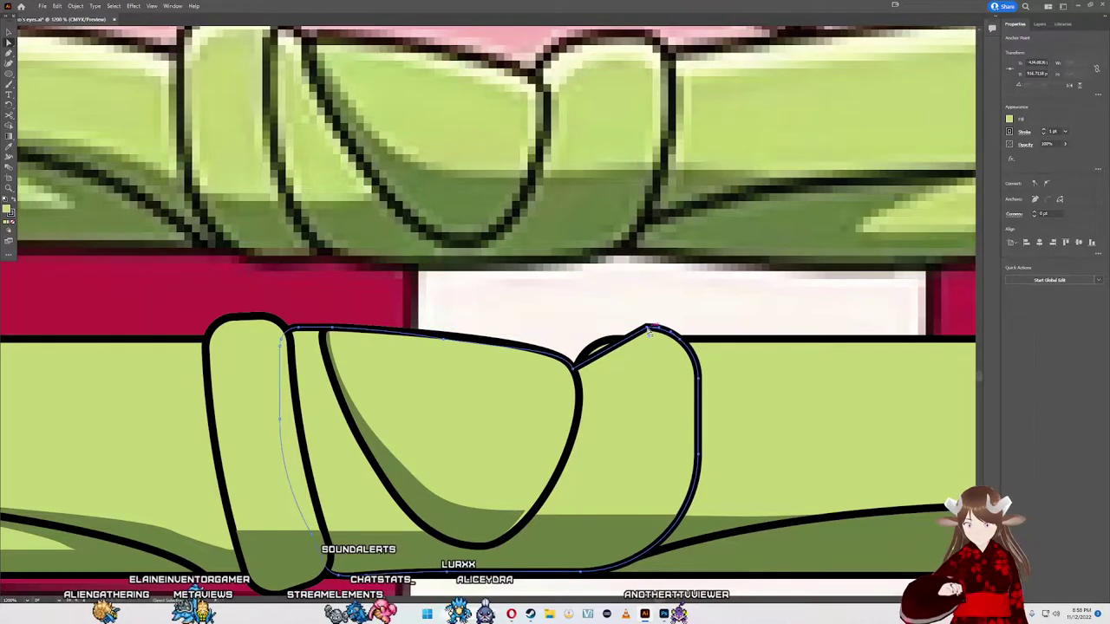
pyautogui.scroll(1, 647, 330)
pyautogui.scroll(1, 645, 333)
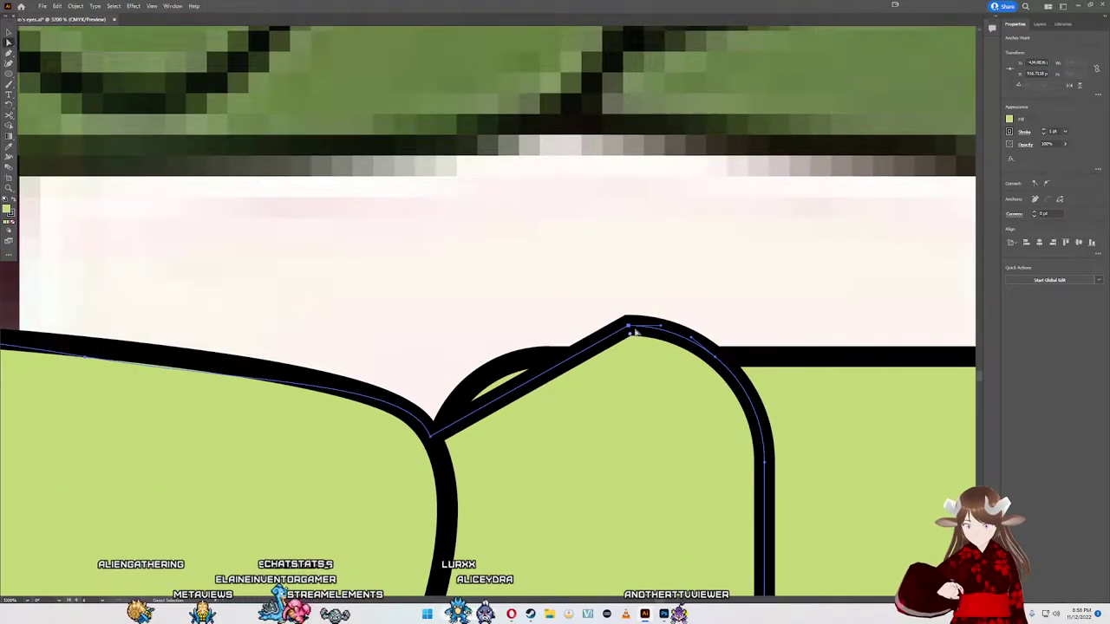
pyautogui.scroll(1, 636, 332)
pyautogui.click(1046, 184)
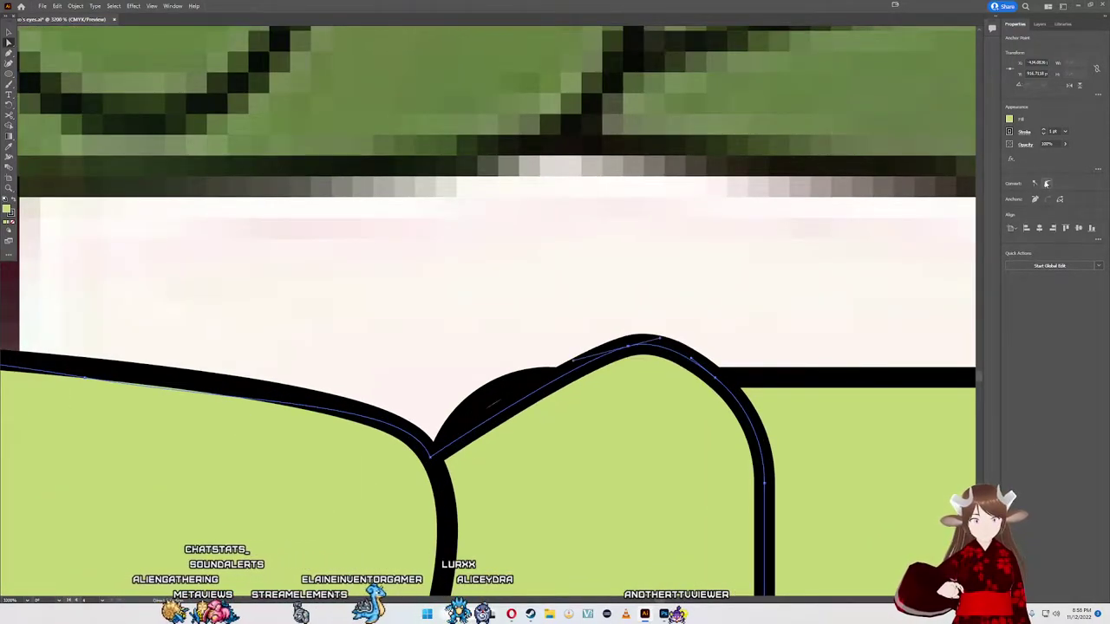
# Step: Lower the loop's top point slightly so it sits level with the sash's upper black edge
pyautogui.click(568, 355)
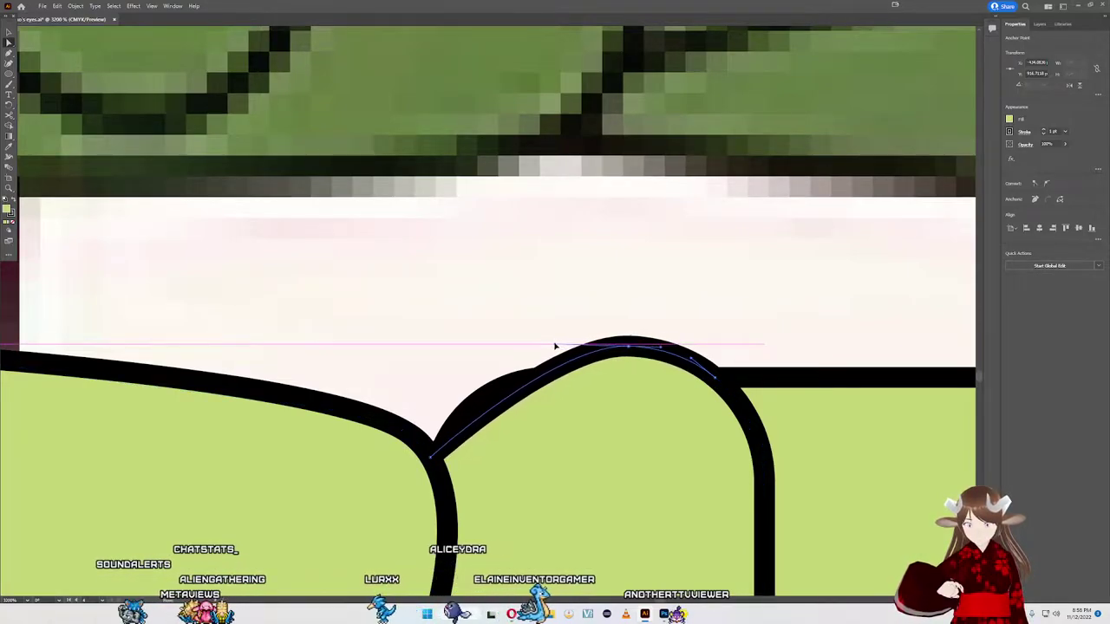
pyautogui.click(520, 387)
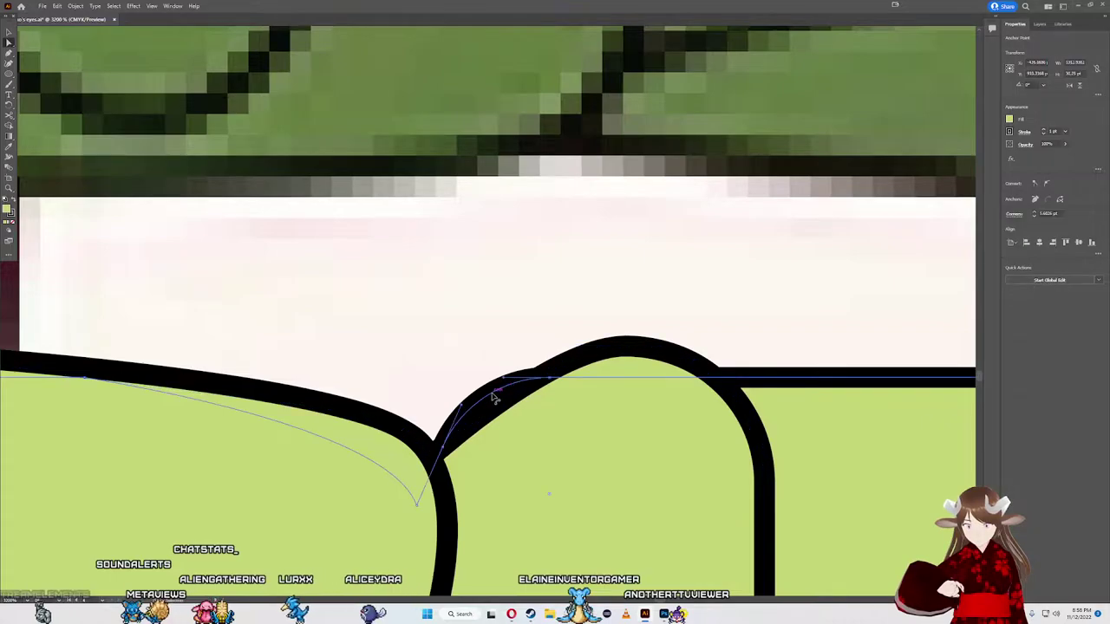
pyautogui.click(523, 379)
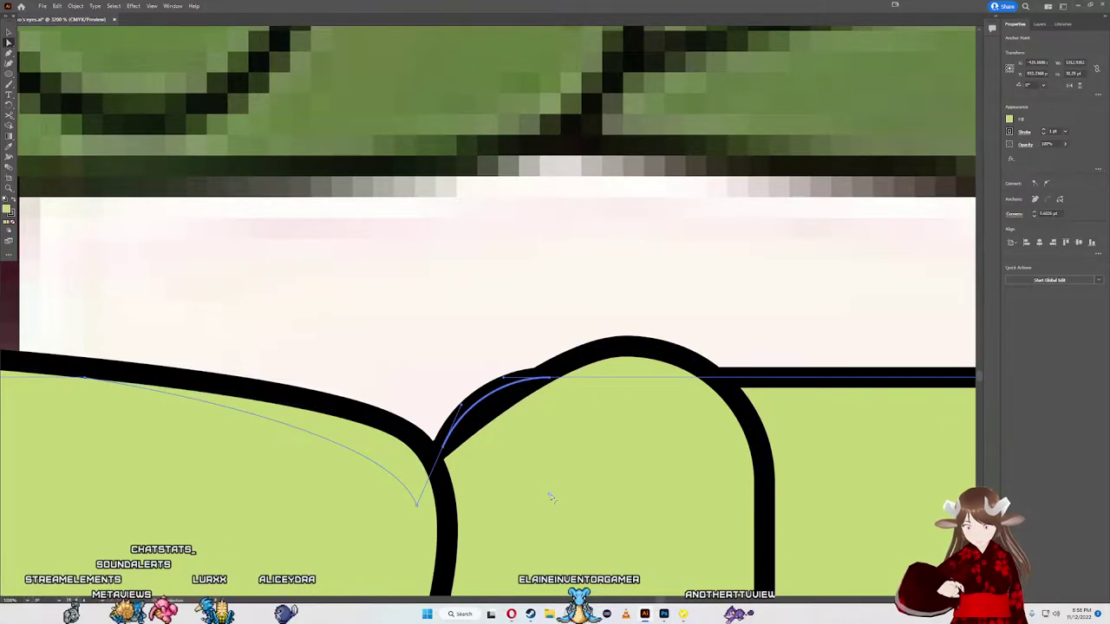
pyautogui.scroll(-3, 646, 442)
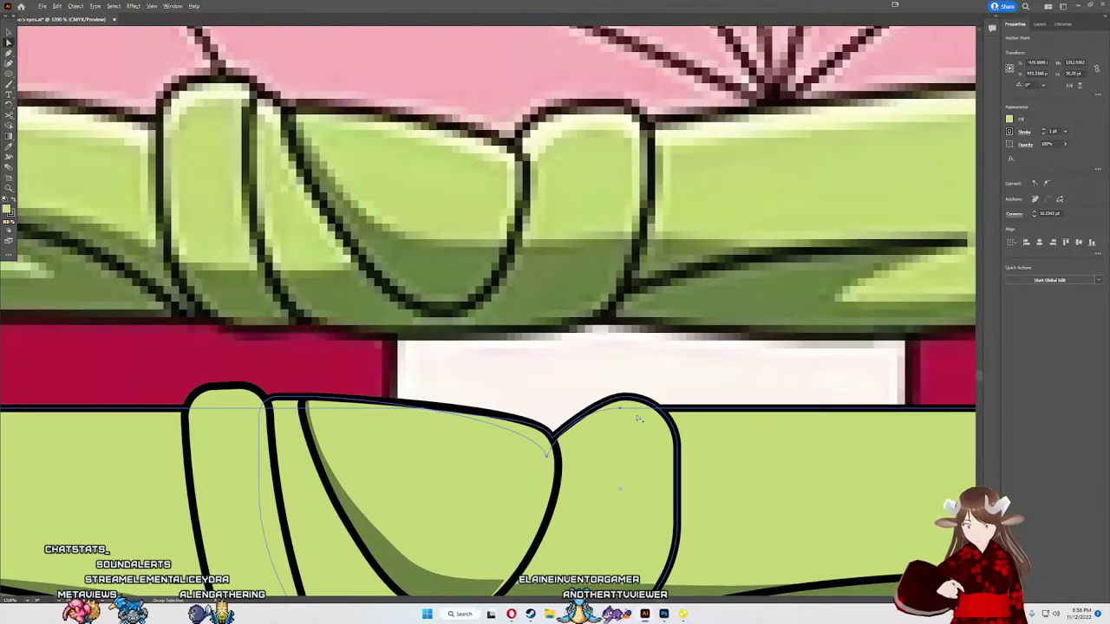
pyautogui.click(646, 396)
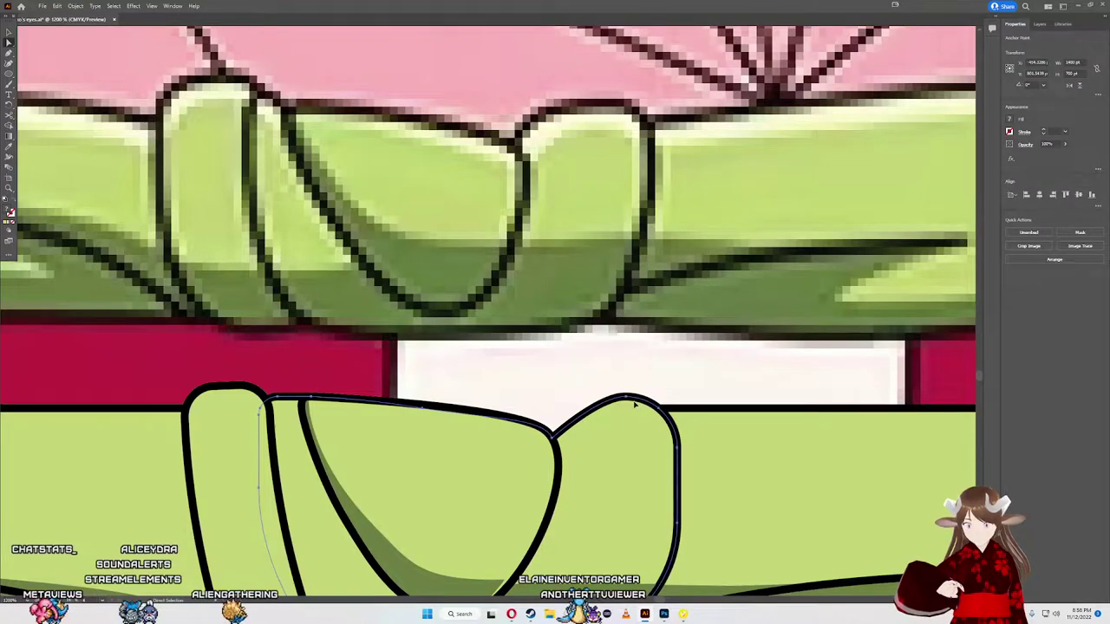
pyautogui.scroll(1, 636, 405)
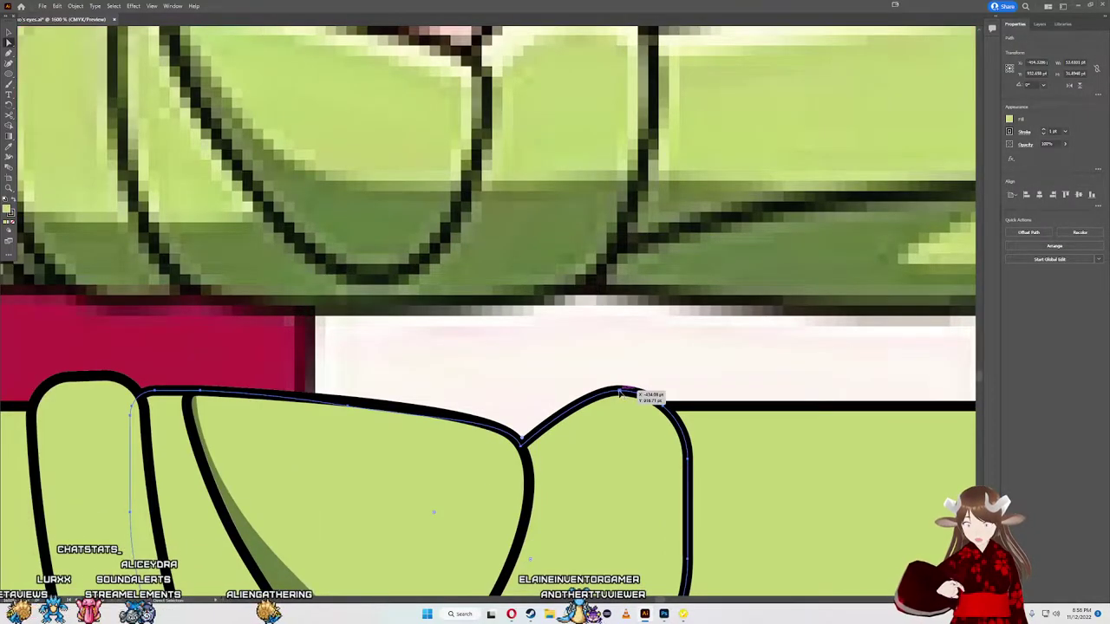
pyautogui.click(621, 393)
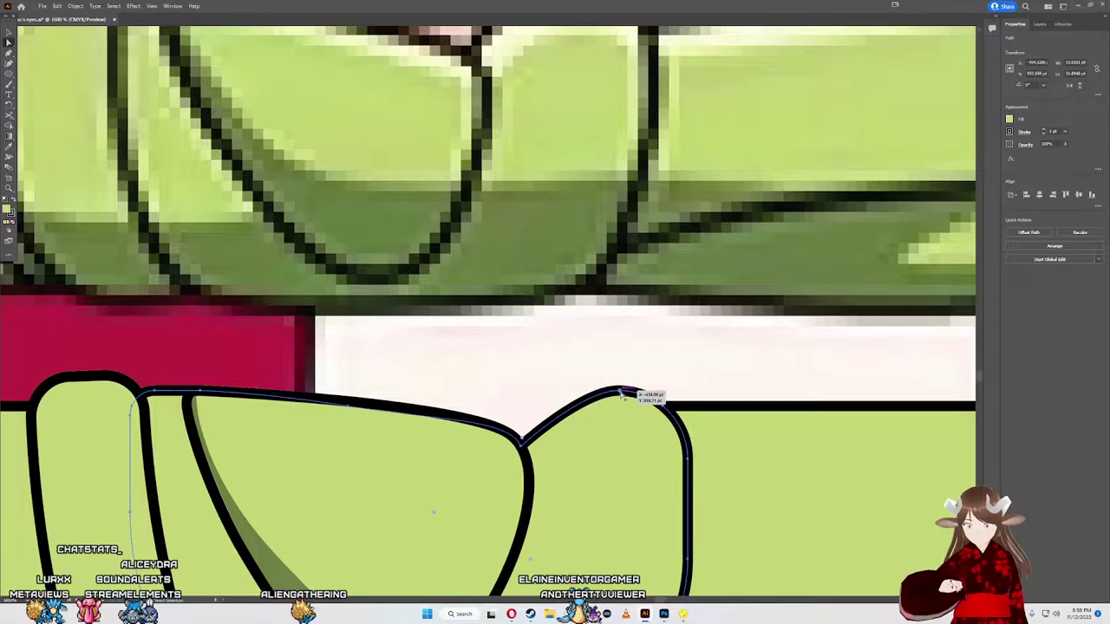
pyautogui.moveTo(617, 394); pyautogui.dragTo(618, 400)
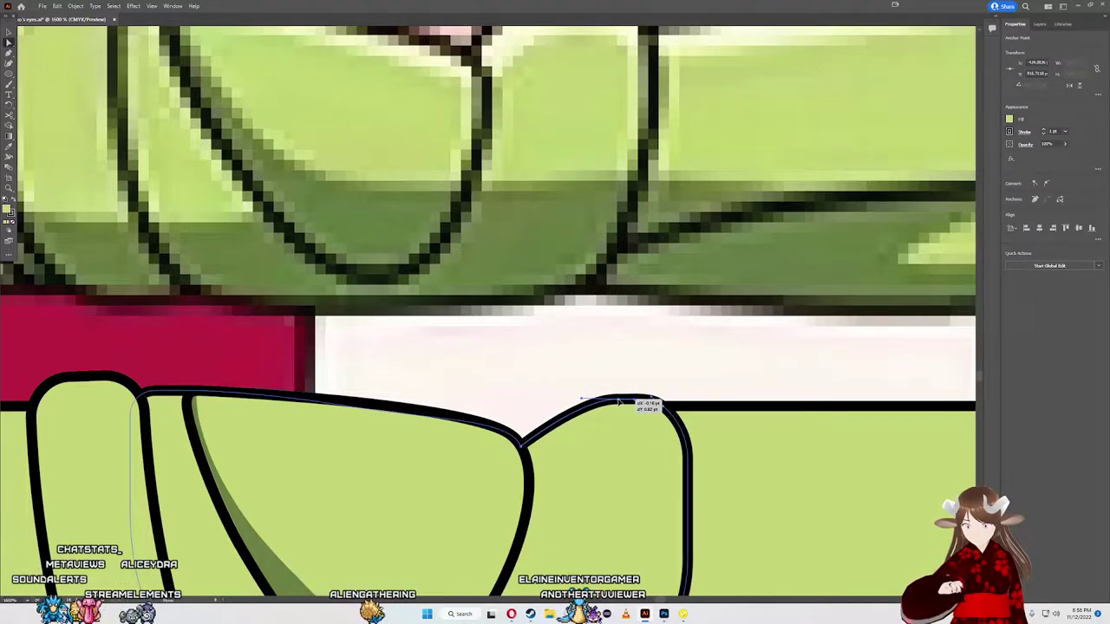
pyautogui.scroll(-2, 618, 401)
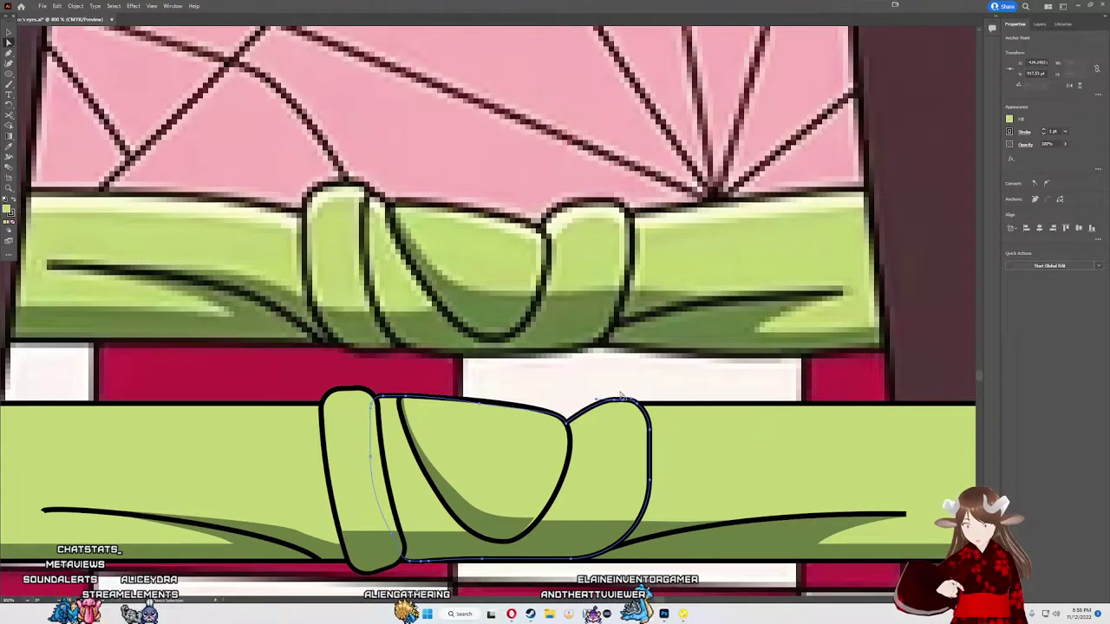
pyautogui.scroll(-3, 613, 397)
# Step: Select the green sash bar and knot and try moving them upward, abandoning the move
pyautogui.scroll(-3, 613, 397)
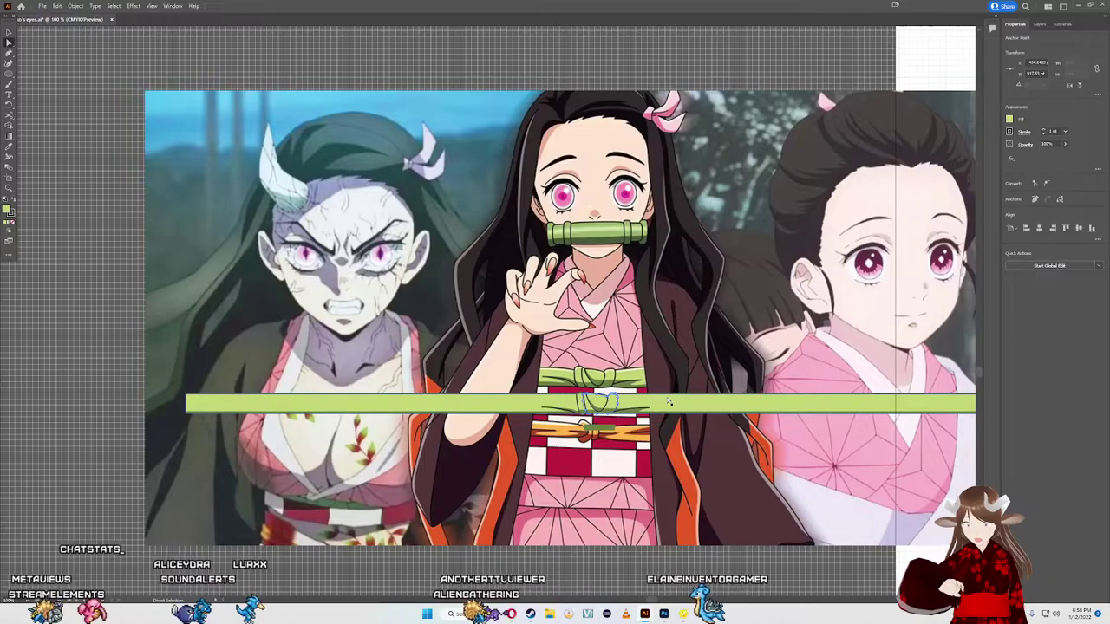
pyautogui.scroll(1, 652, 404)
pyautogui.scroll(-2, 652, 401)
pyautogui.hotkey('ctrl', 'z')
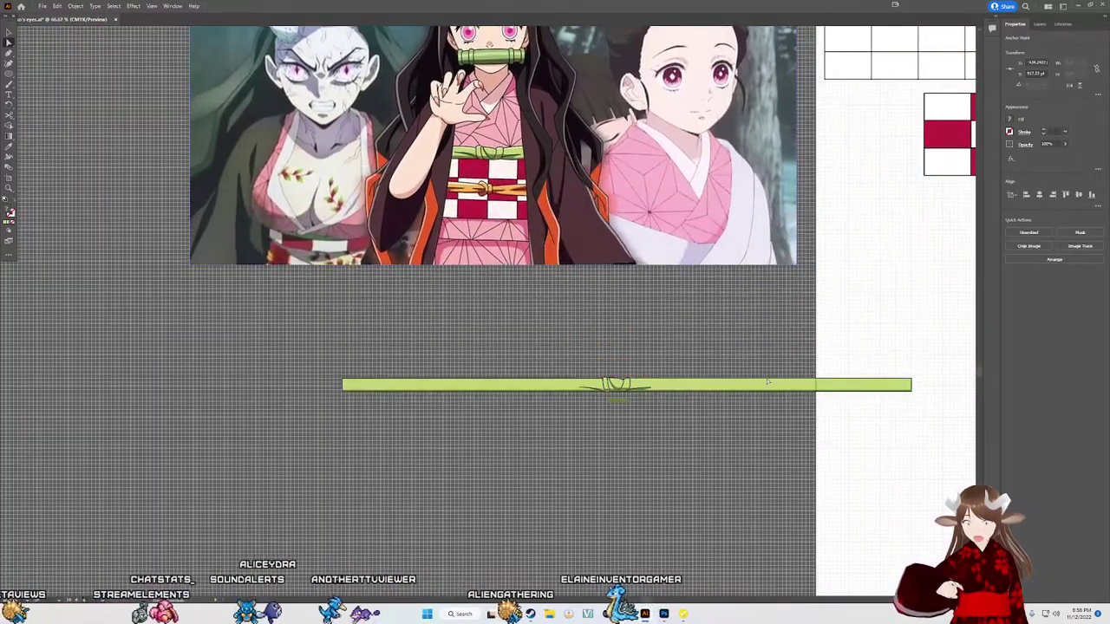
pyautogui.moveTo(549, 359); pyautogui.dragTo(641, 395)
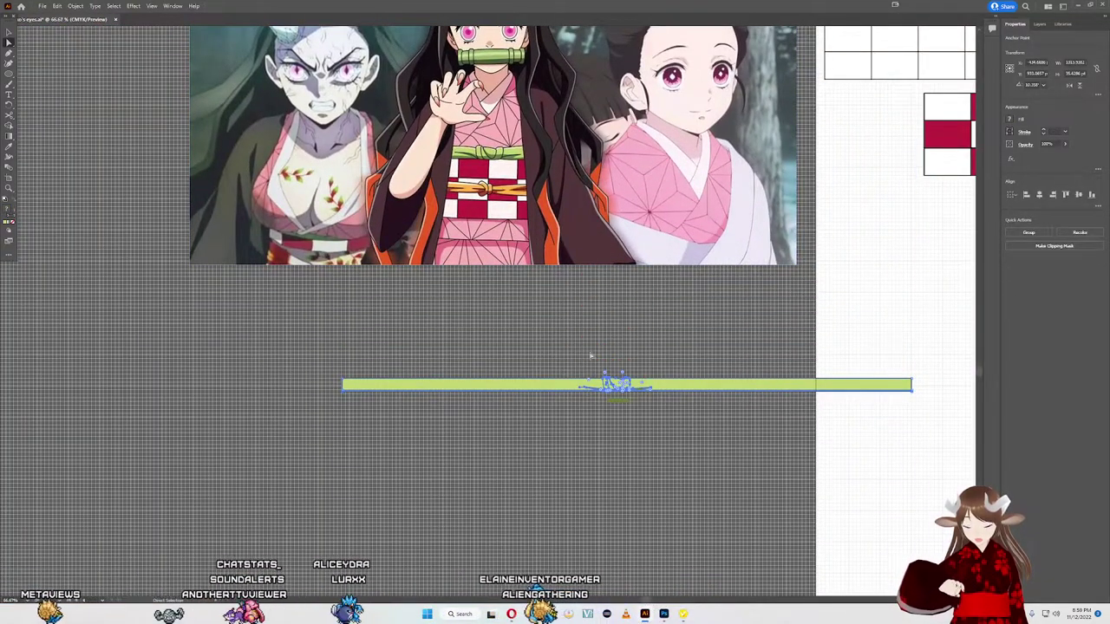
pyautogui.moveTo(683, 339); pyautogui.dragTo(366, 434)
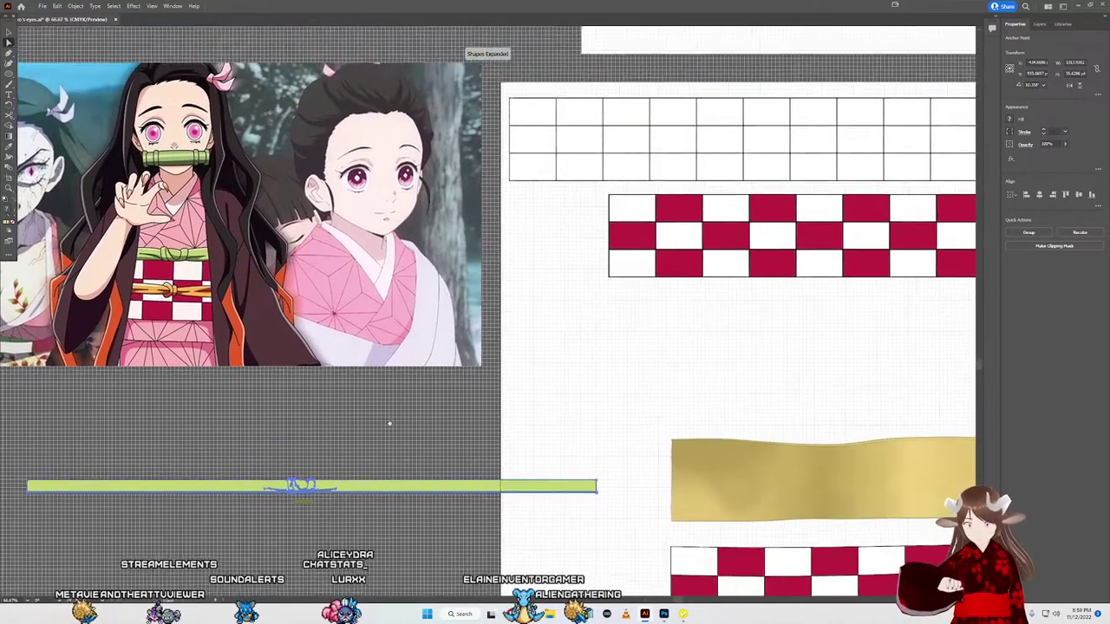
pyautogui.moveTo(425, 478); pyautogui.dragTo(627, 334)
pyautogui.moveTo(560, 319); pyautogui.dragTo(546, 324)
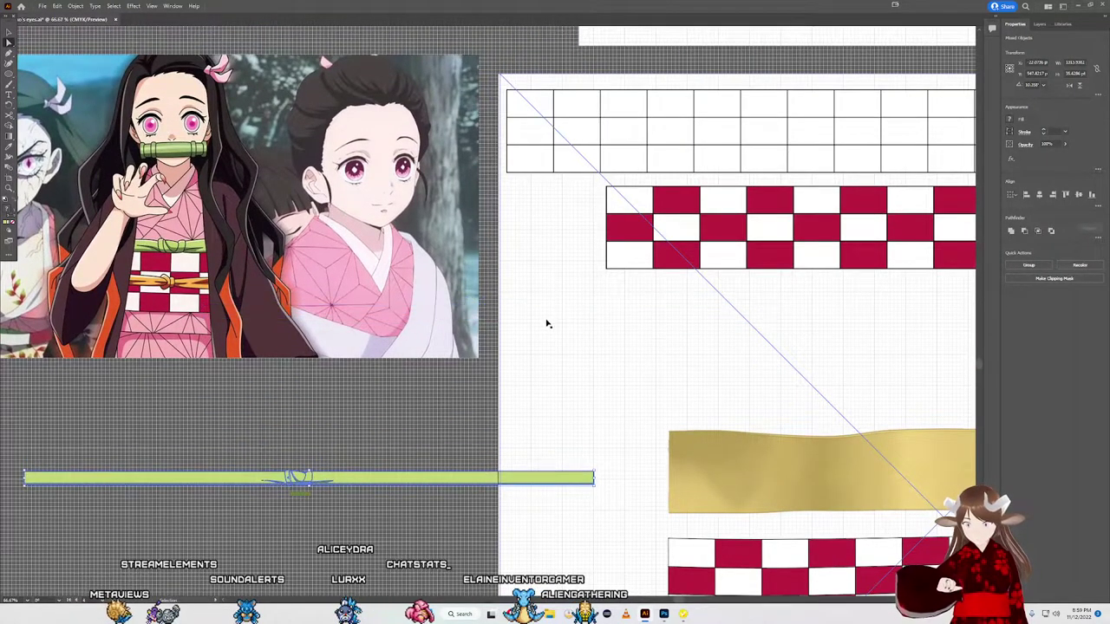
pyautogui.click(377, 512)
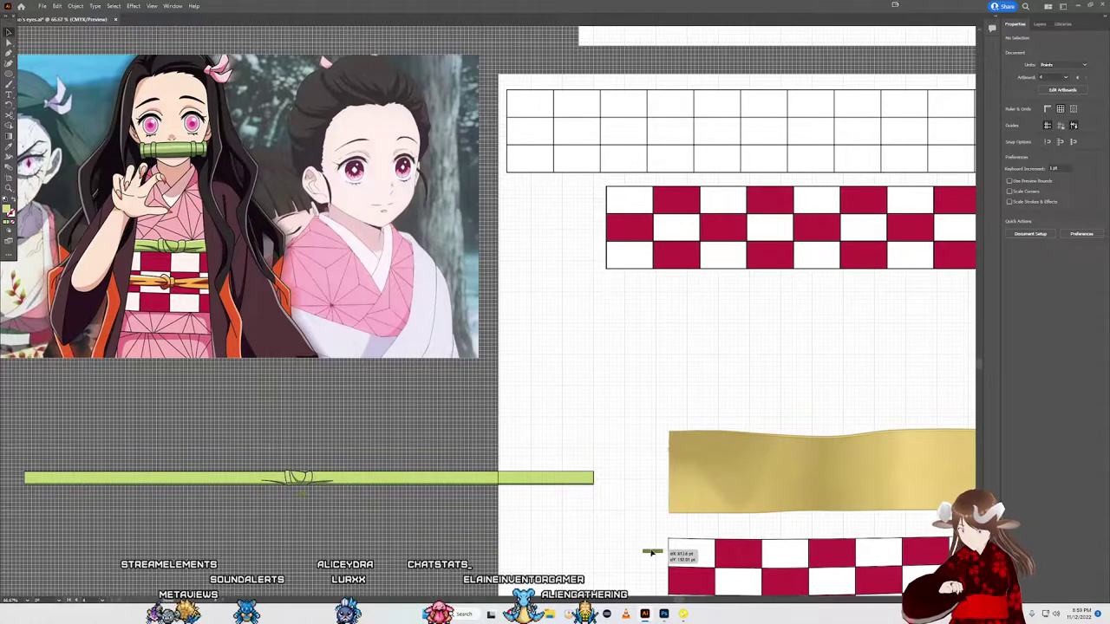
# Step: Move the small green piece higher and resize it
pyautogui.moveTo(553, 235); pyautogui.dragTo(551, 183)
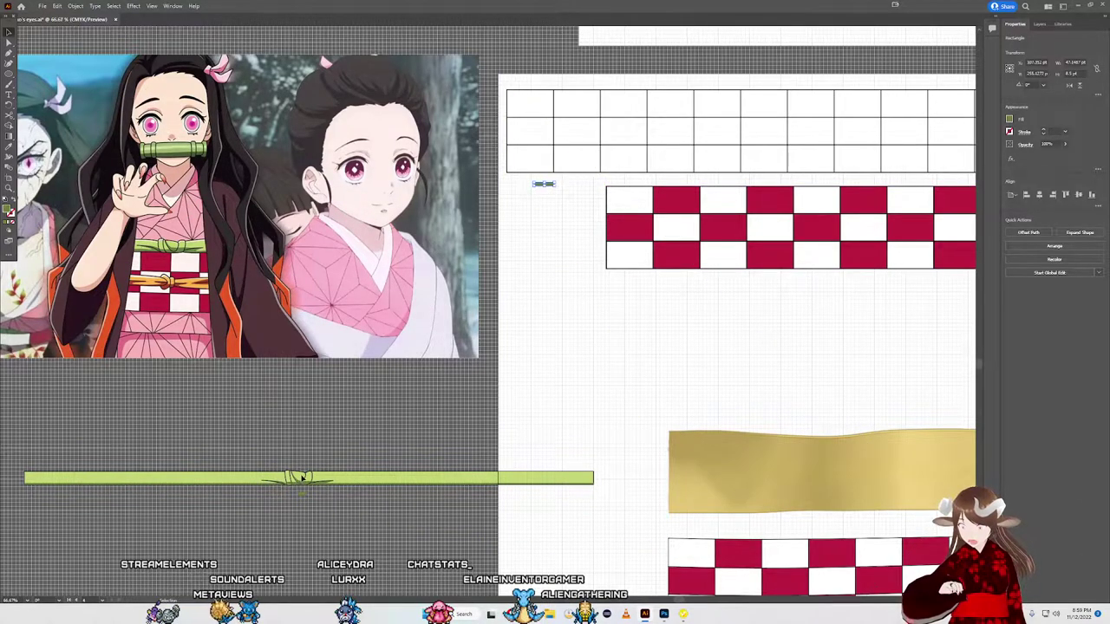
pyautogui.moveTo(303, 460)
pyautogui.mouseDown()
pyautogui.moveTo(308, 519)
pyautogui.moveTo(819, 39)
pyautogui.mouseUp()
pyautogui.click(305, 518)
pyautogui.scroll(2, 309, 512)
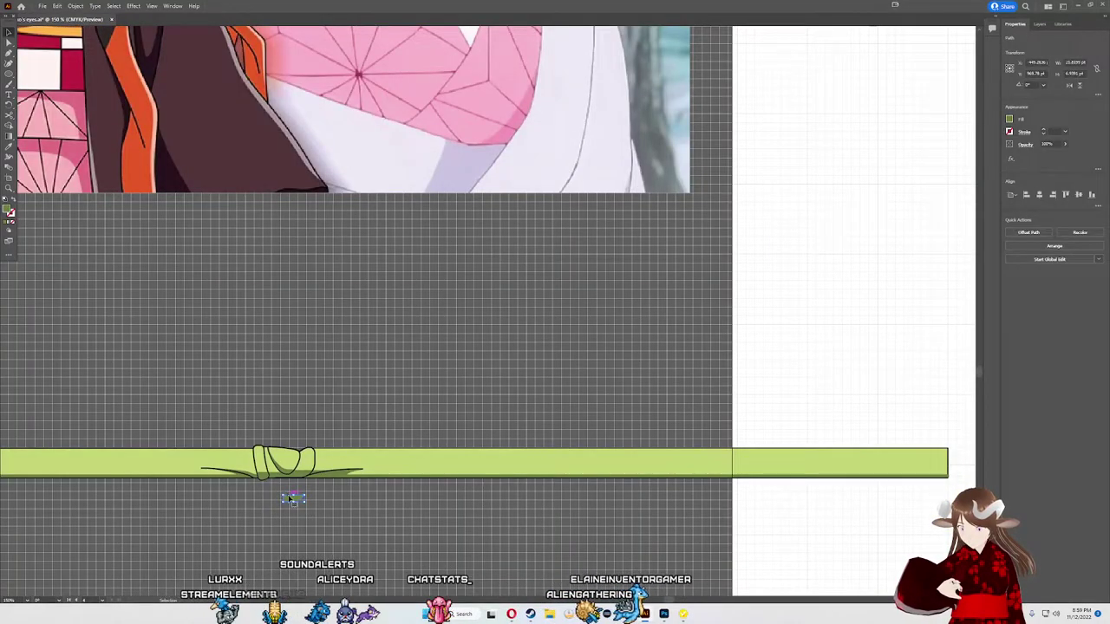
pyautogui.scroll(-2, 803, 81)
pyautogui.scroll(-2, 807, 73)
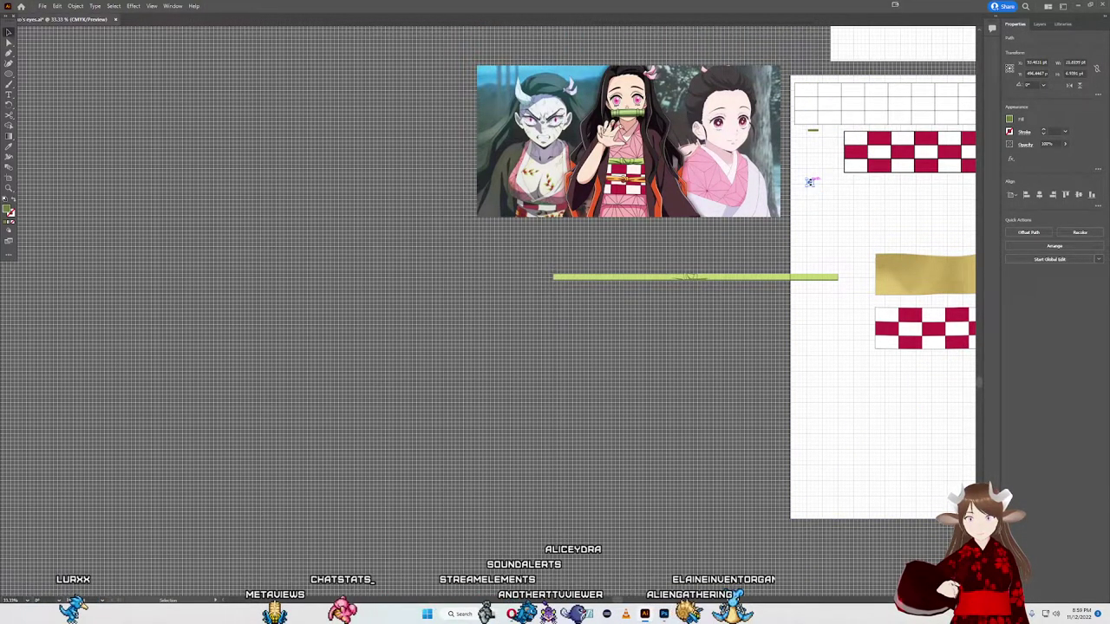
pyautogui.moveTo(809, 182)
pyautogui.mouseDown()
pyautogui.moveTo(827, 151)
pyautogui.moveTo(824, 160)
pyautogui.mouseUp()
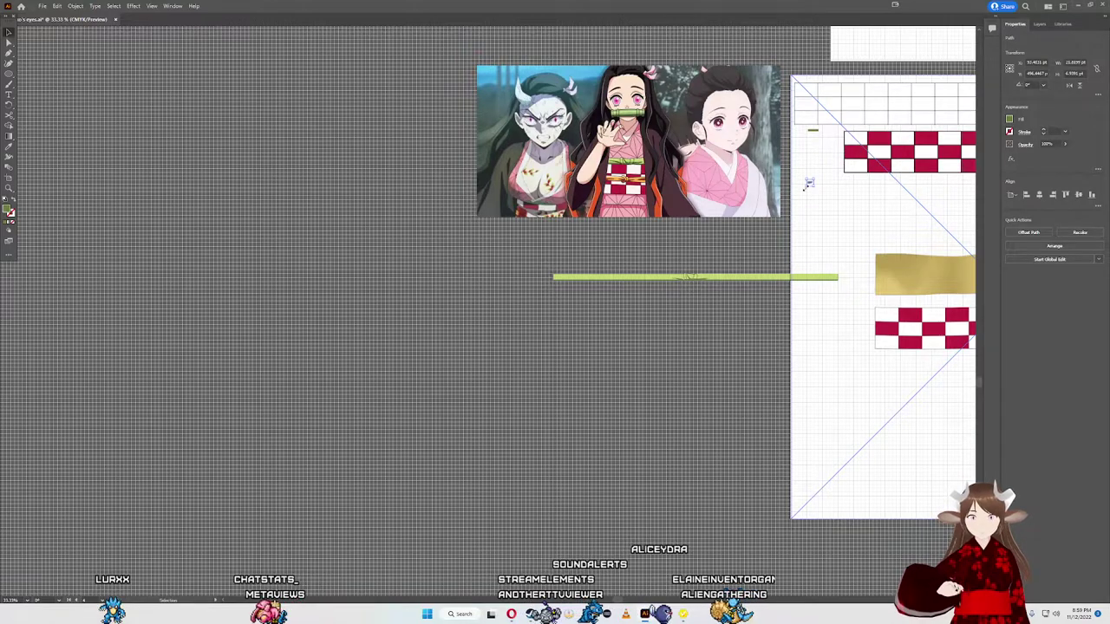
pyautogui.scroll(5, 809, 184)
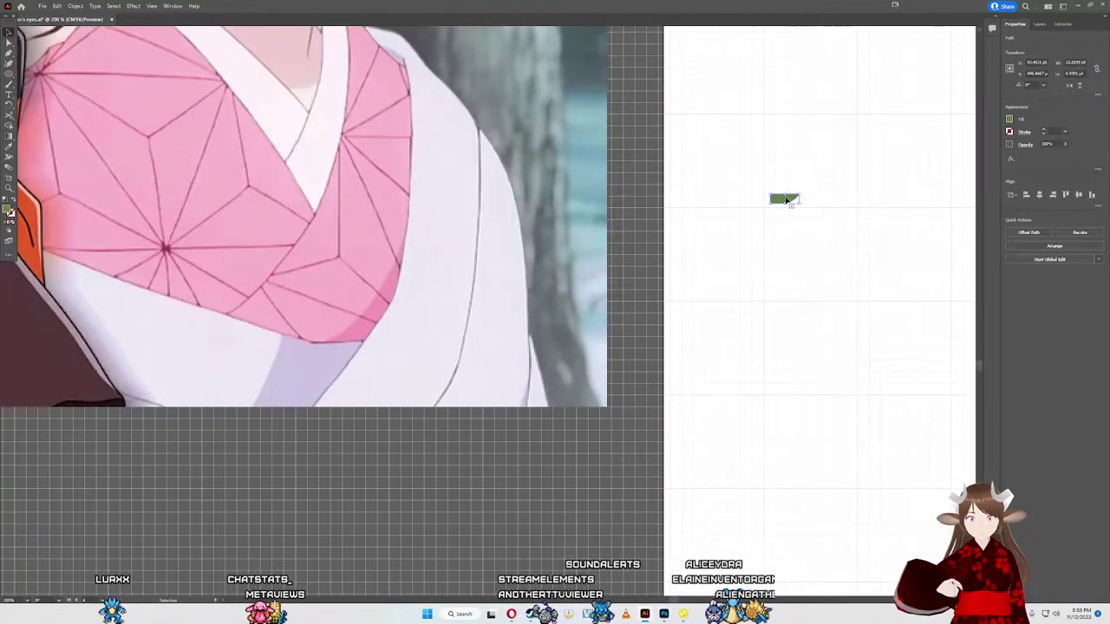
pyautogui.scroll(-3, 833, 50)
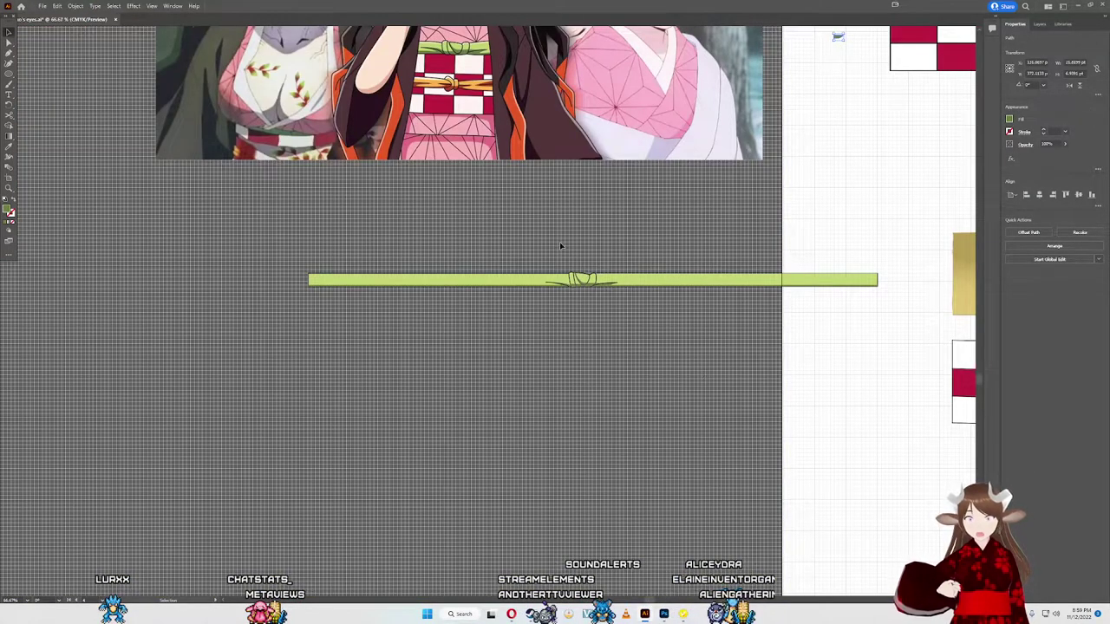
# Step: Align the long green bar and its knot above the gold band
pyautogui.moveTo(572, 294); pyautogui.dragTo(502, 232)
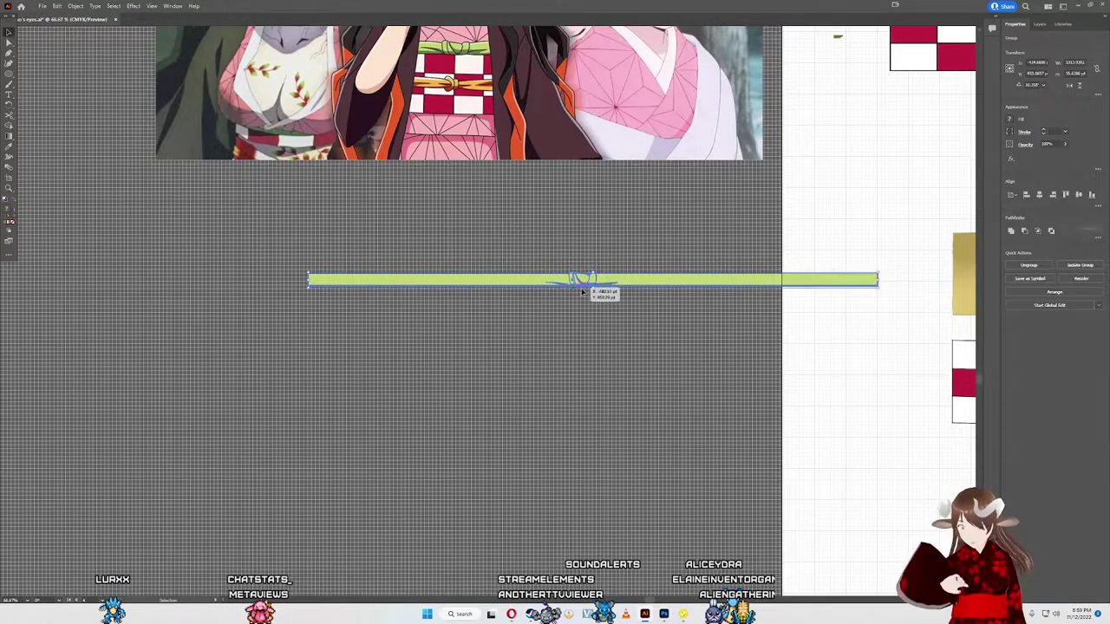
pyautogui.scroll(3, 760, 305)
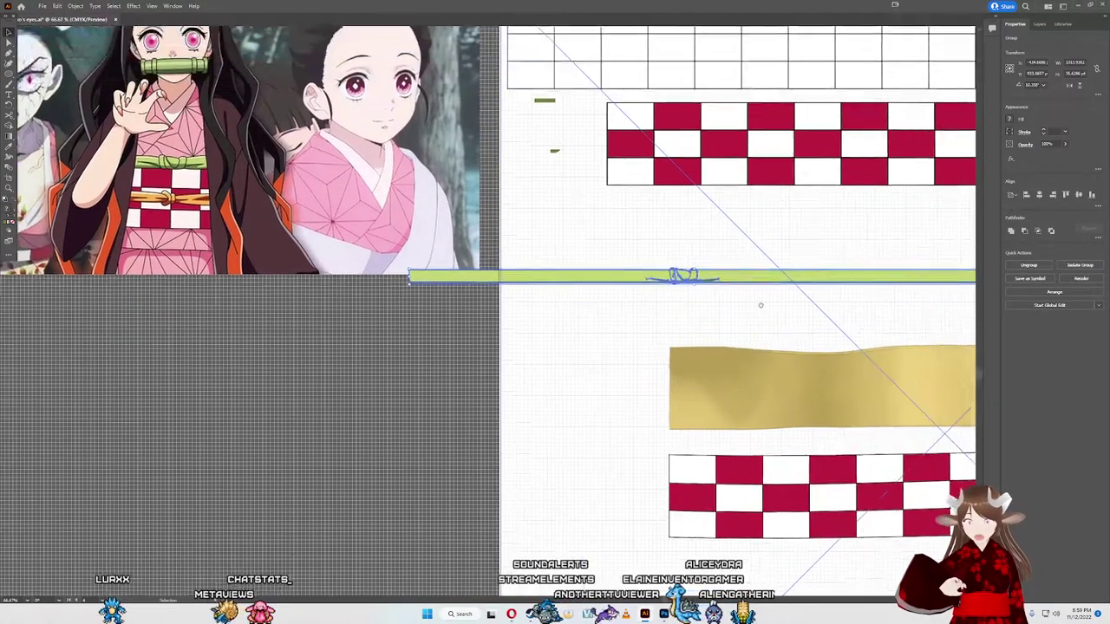
pyautogui.moveTo(664, 299)
pyautogui.mouseDown()
pyautogui.moveTo(730, 345)
pyautogui.moveTo(731, 357)
pyautogui.mouseUp()
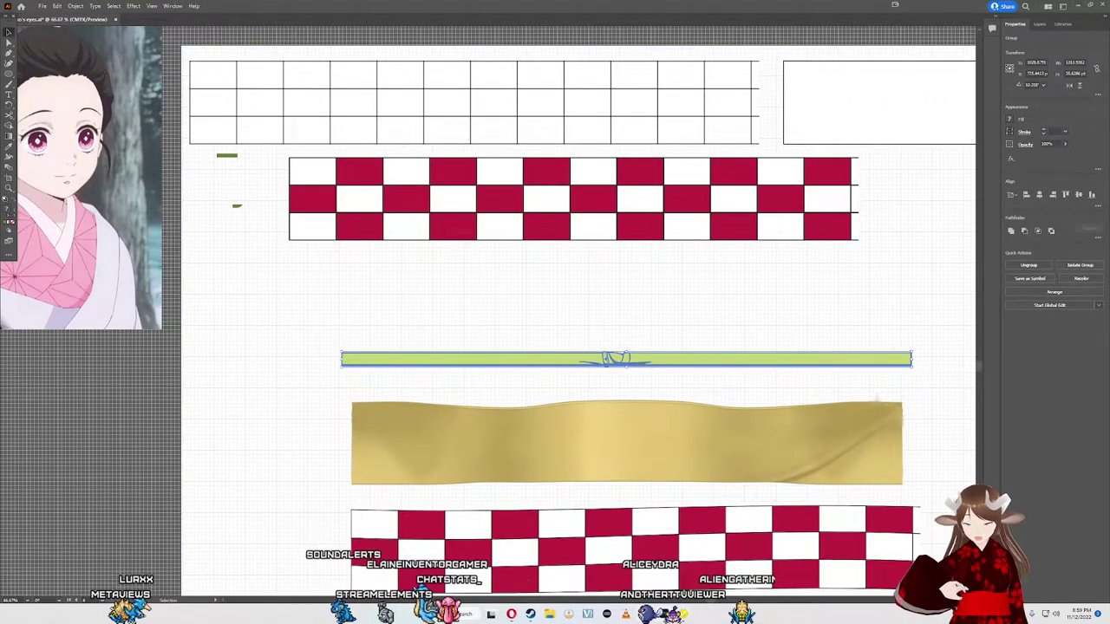
pyautogui.hotkey('alt', 'Tab')
# Step: Paste the sash and knot into the Photoshop pattern file as a Smart Object
pyautogui.hotkey('ctrl', 'v')
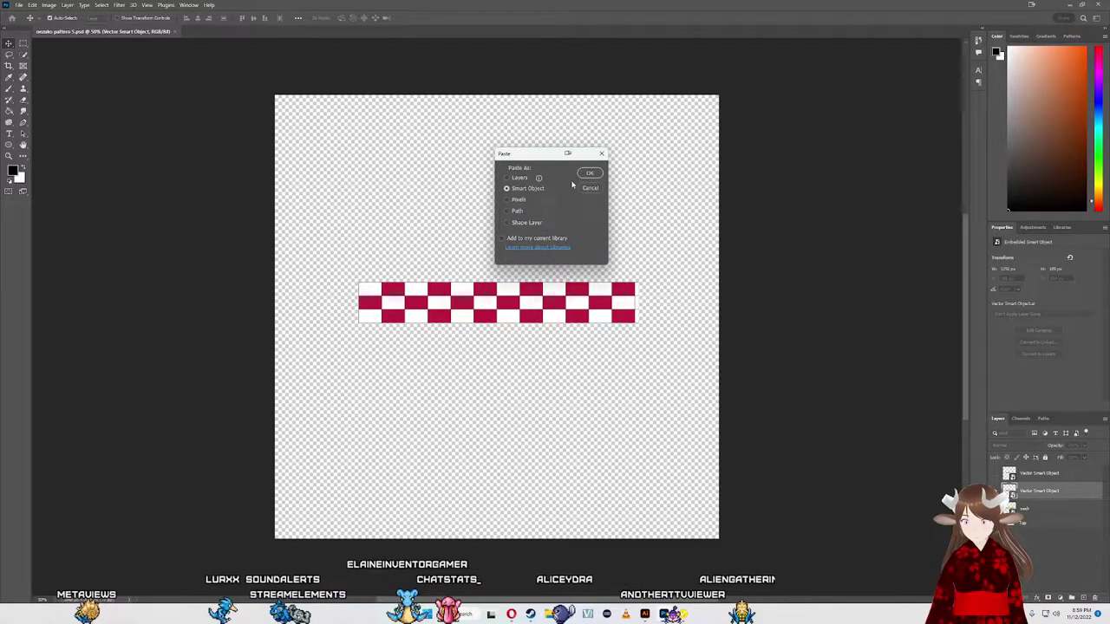
pyautogui.click(588, 173)
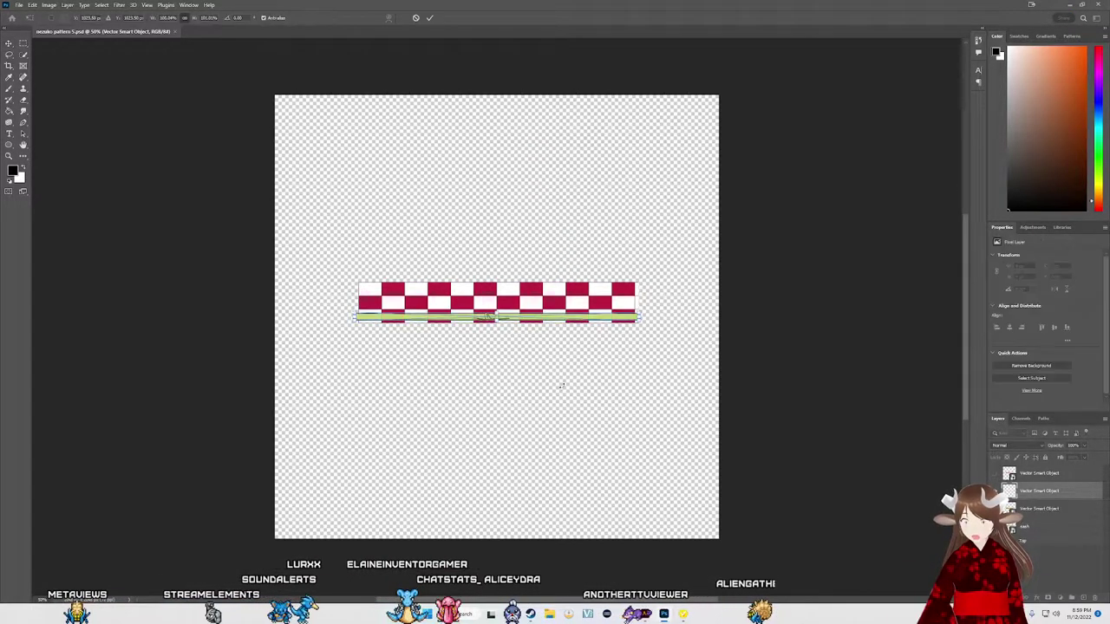
pyautogui.press('Escape')
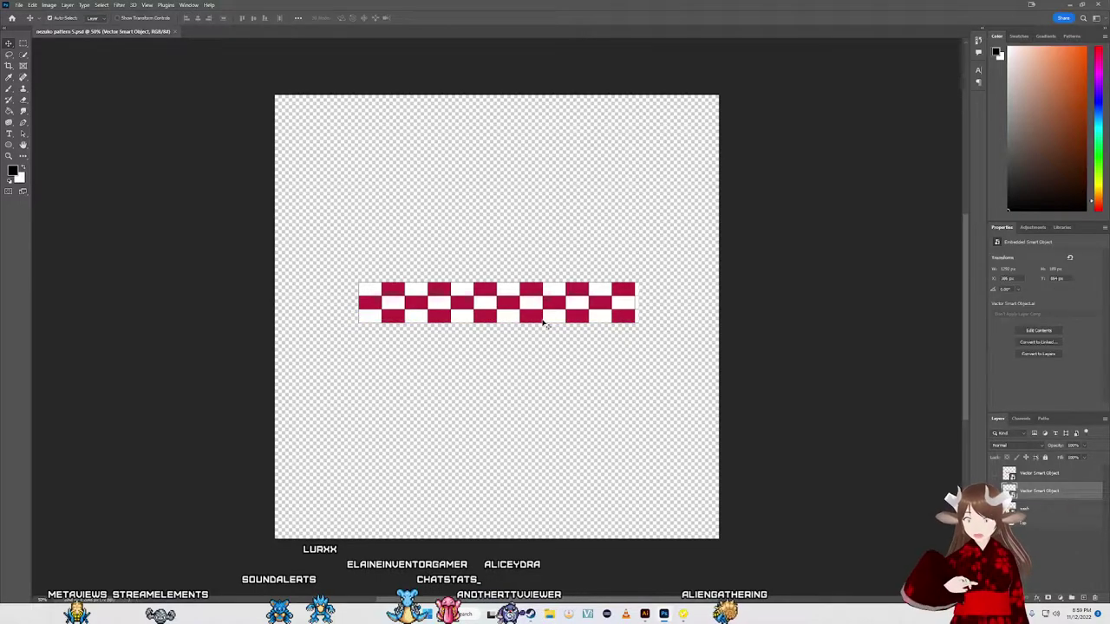
pyautogui.hotkey('ctrl', 'v')
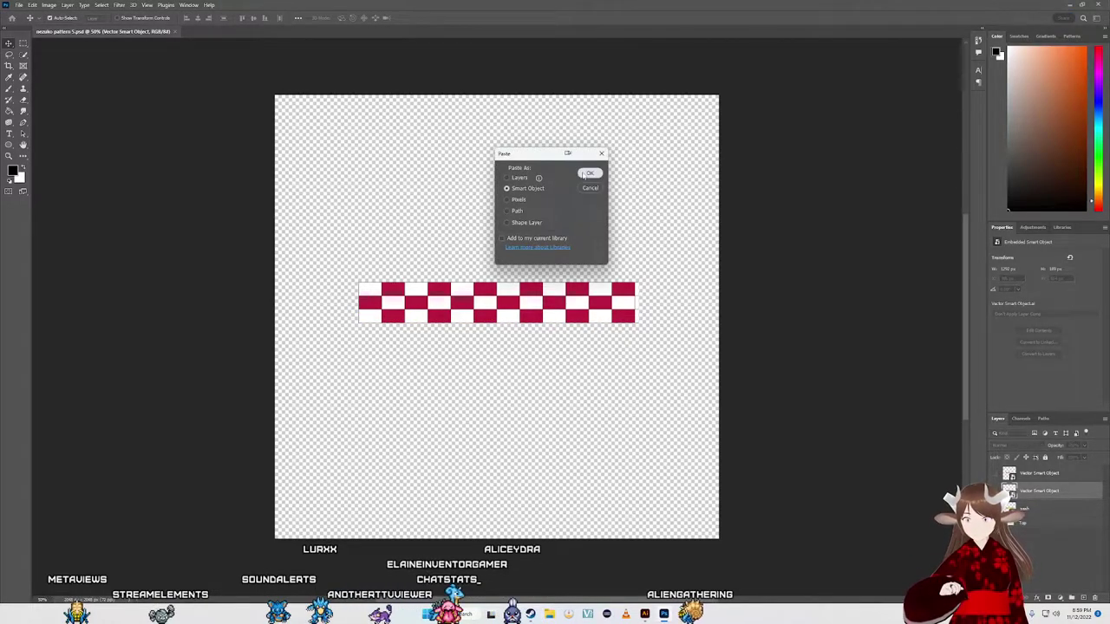
pyautogui.click(587, 174)
pyautogui.scroll(4, 482, 286)
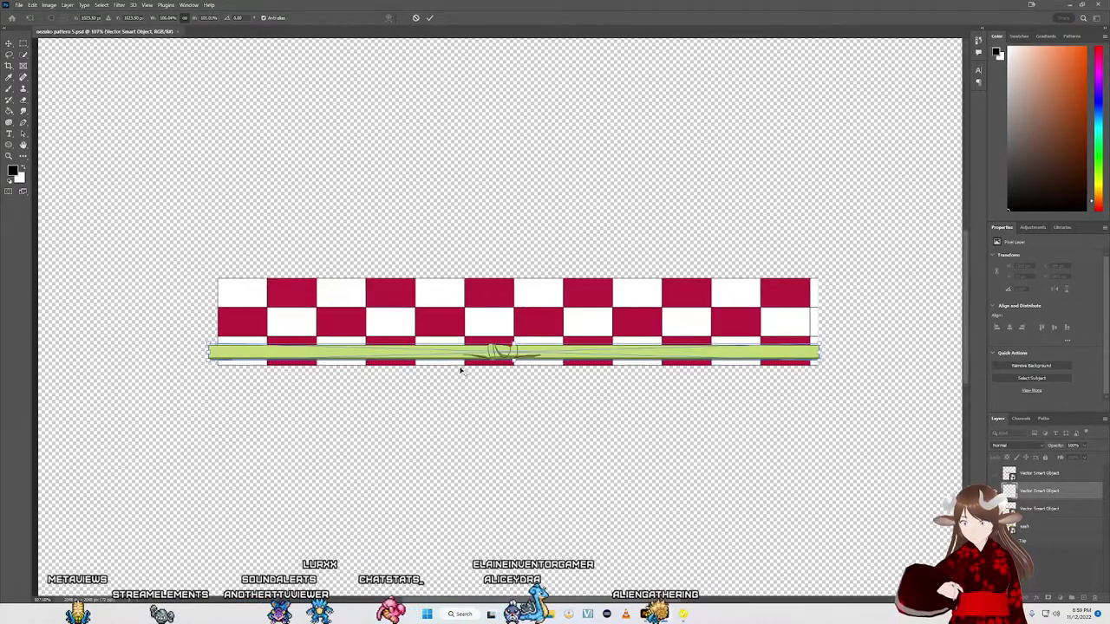
# Step: Position the pasted sash along the checkered band's top edge, nudging it down slightly
pyautogui.moveTo(503, 355); pyautogui.dragTo(509, 276)
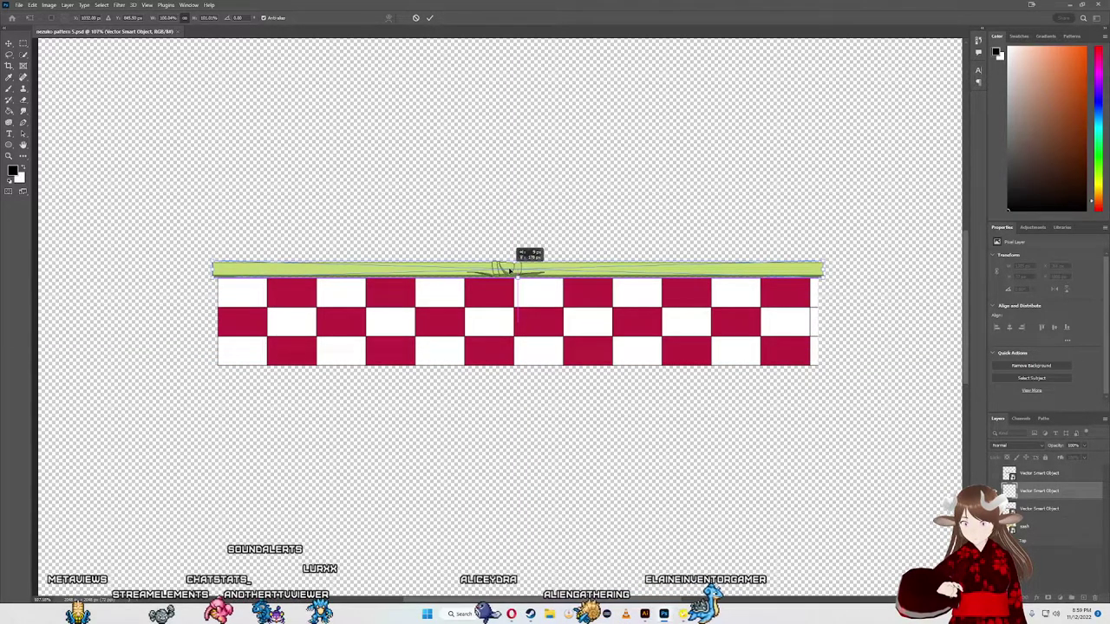
pyautogui.moveTo(509, 271); pyautogui.dragTo(517, 270)
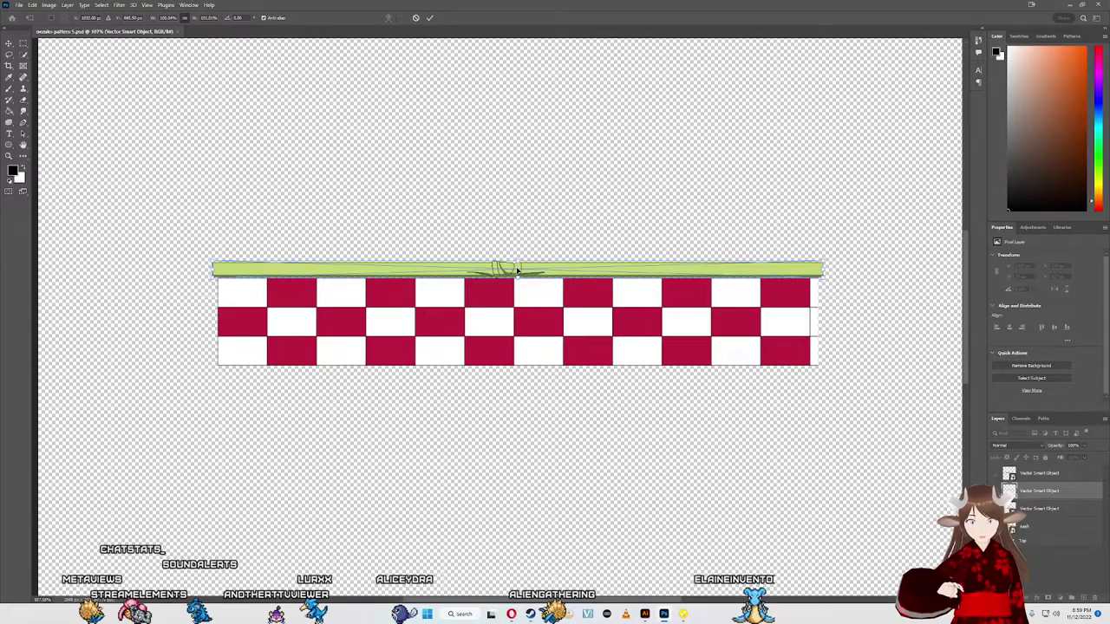
pyautogui.scroll(3, 517, 270)
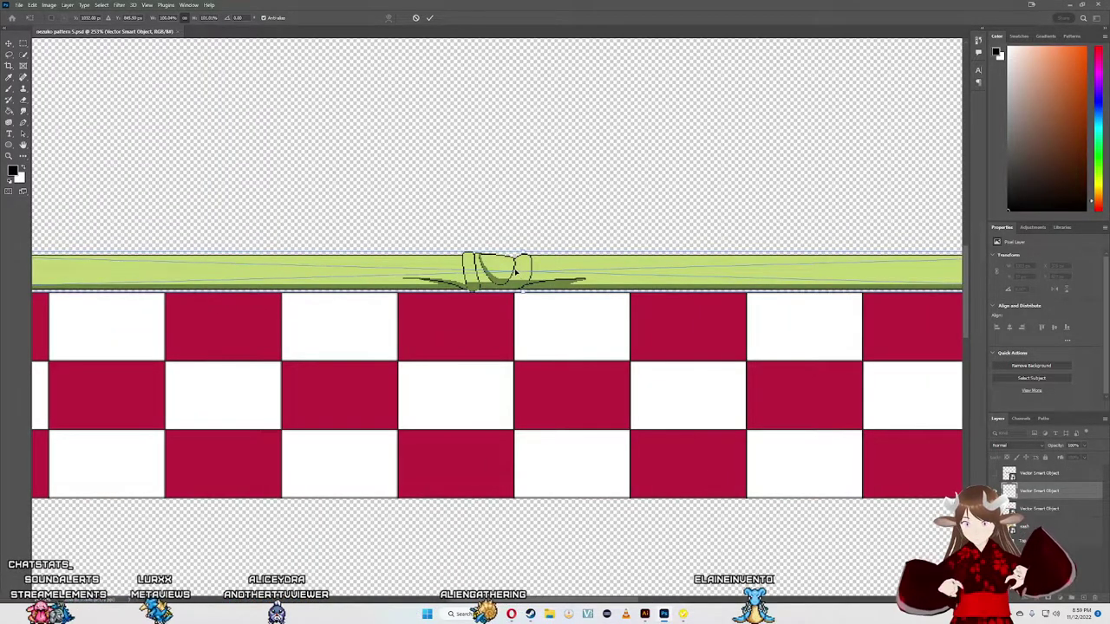
pyautogui.hotkey('alt', 'space')
pyautogui.press('Escape')
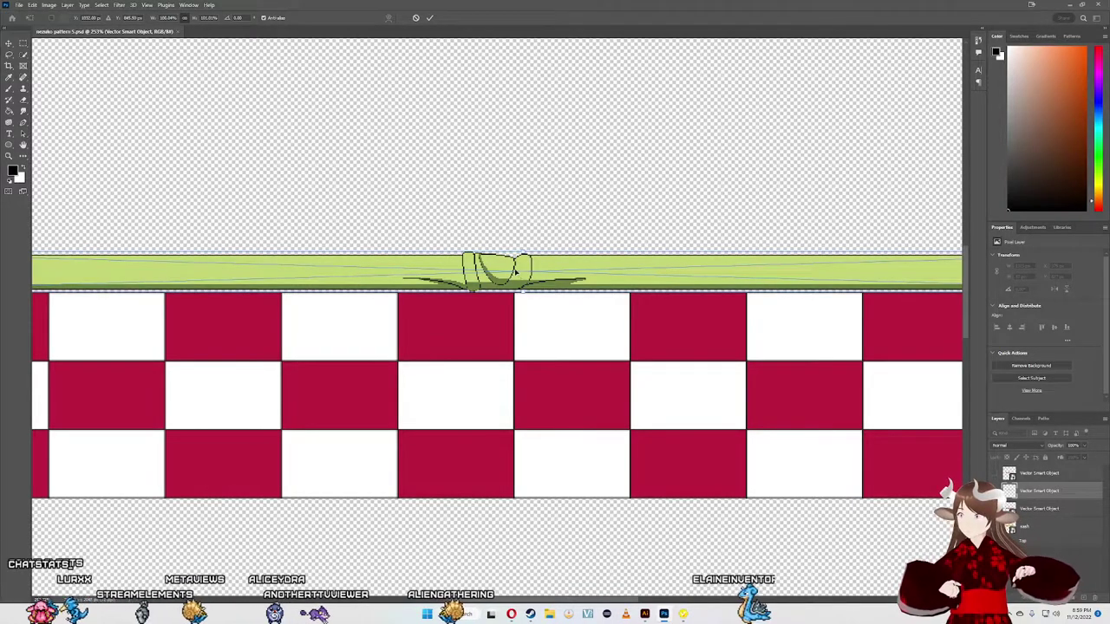
pyautogui.press('Down')
pyautogui.press('Down')
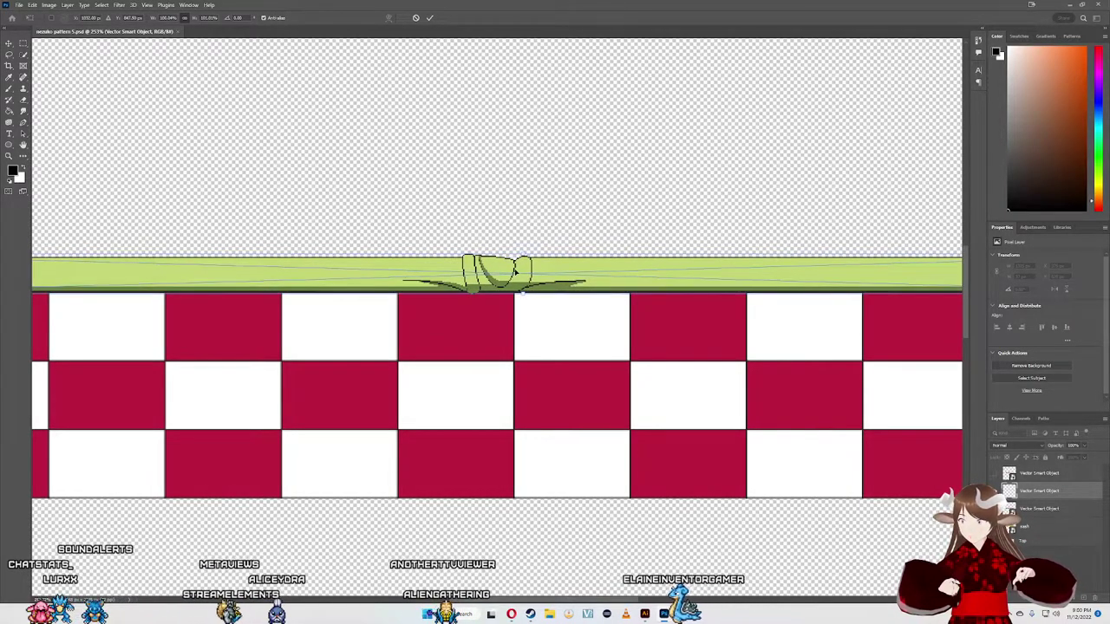
pyautogui.scroll(-3, 515, 271)
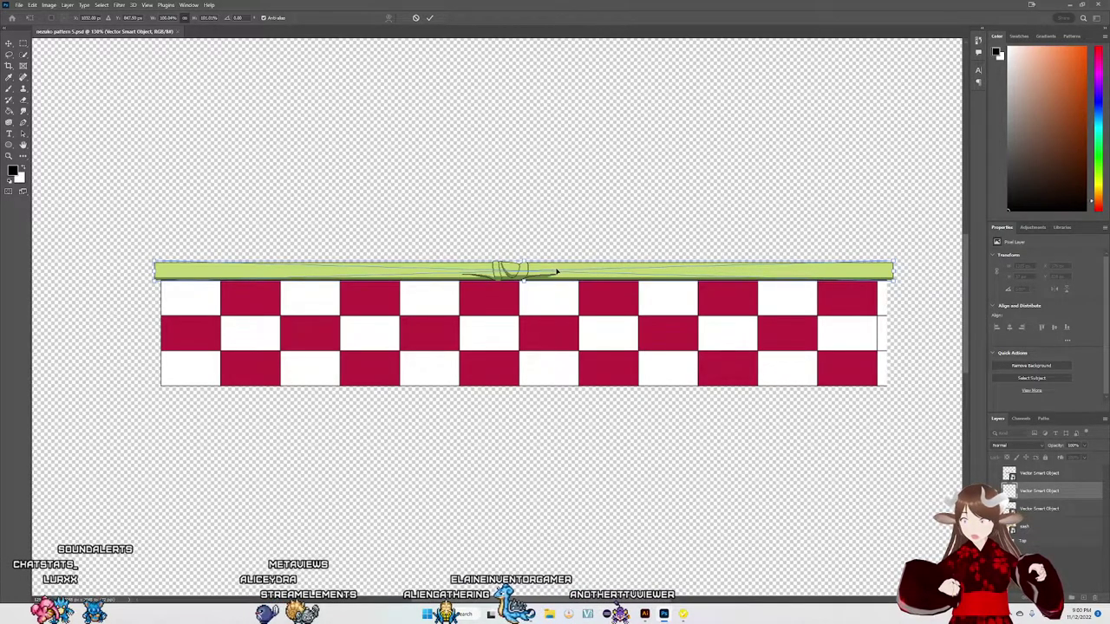
pyautogui.moveTo(557, 272); pyautogui.dragTo(562, 275)
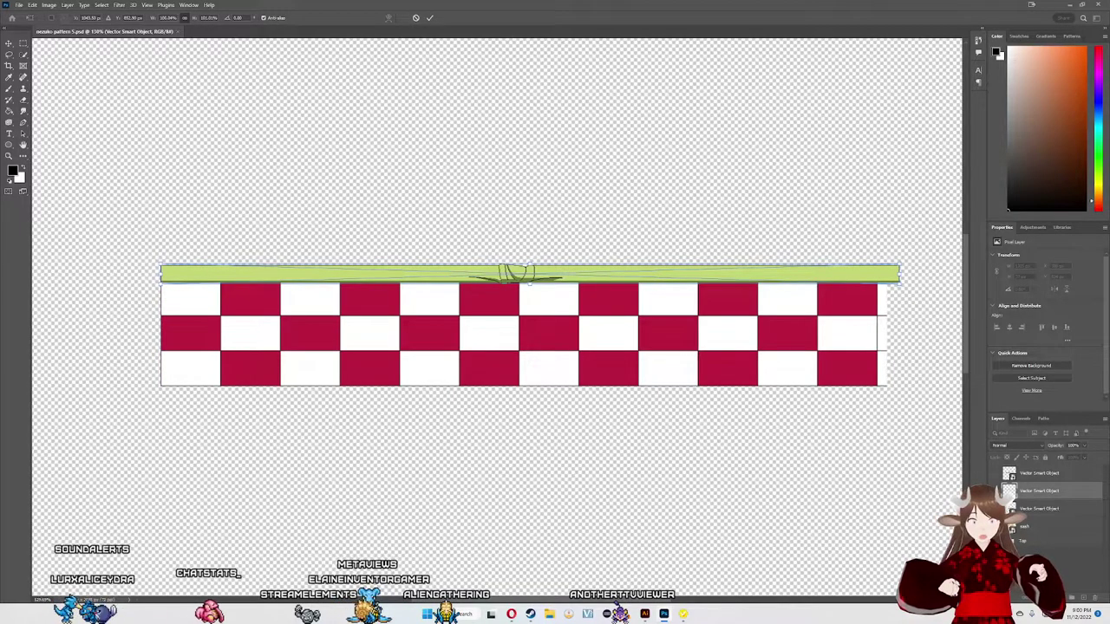
# Step: Commit the sash placement and zoom in to inspect the obi over the pink pattern
pyautogui.press('Return')
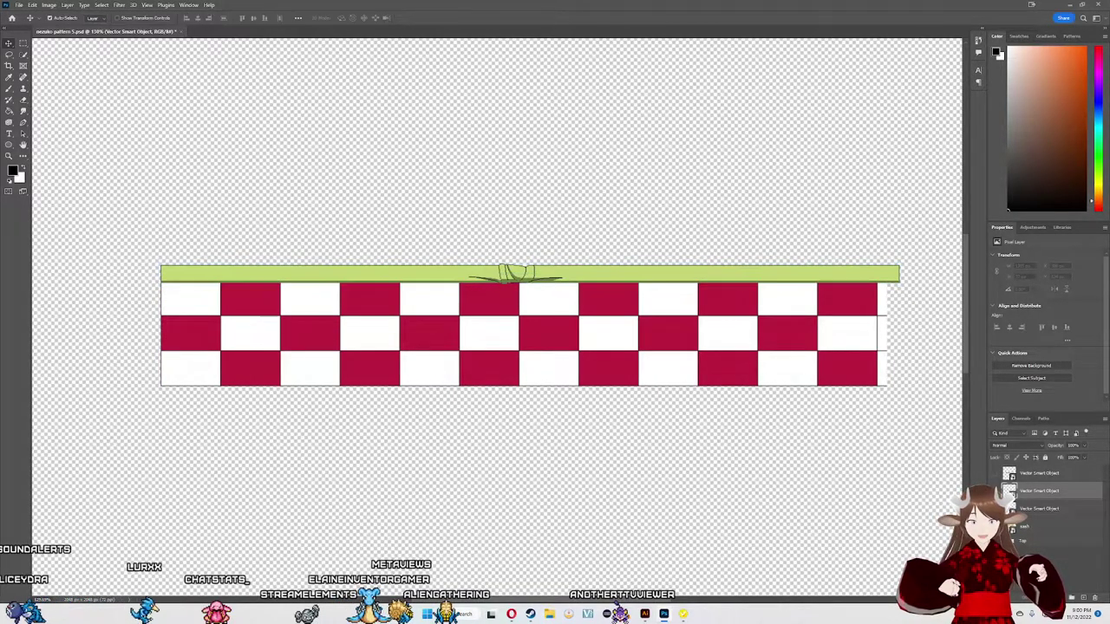
pyautogui.scroll(1, 535, 247)
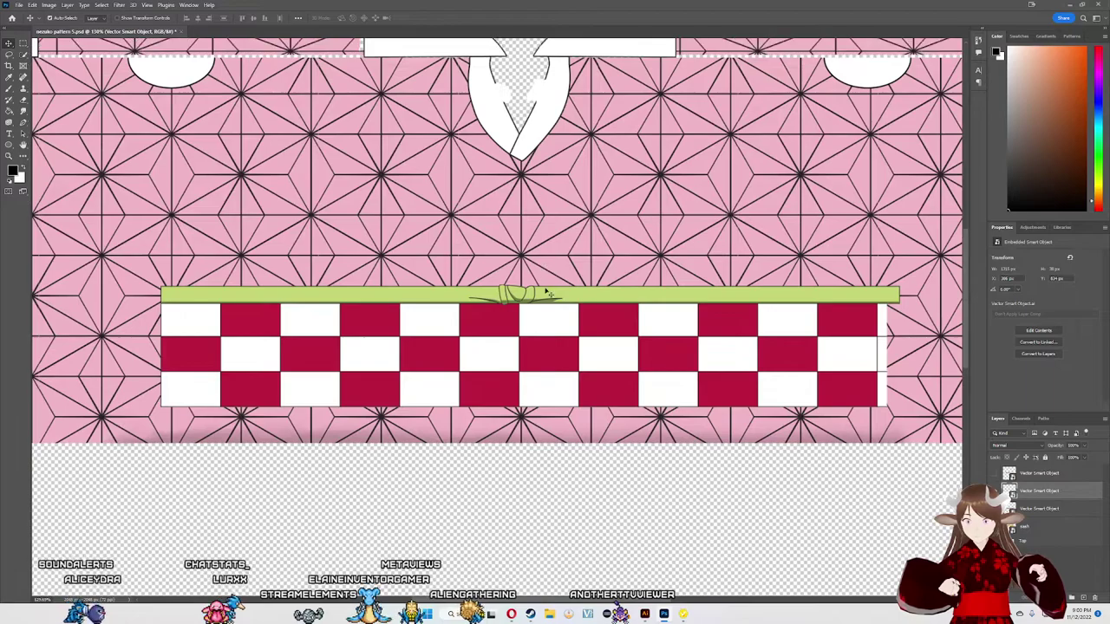
pyautogui.scroll(2, 529, 260)
pyautogui.scroll(2, 520, 273)
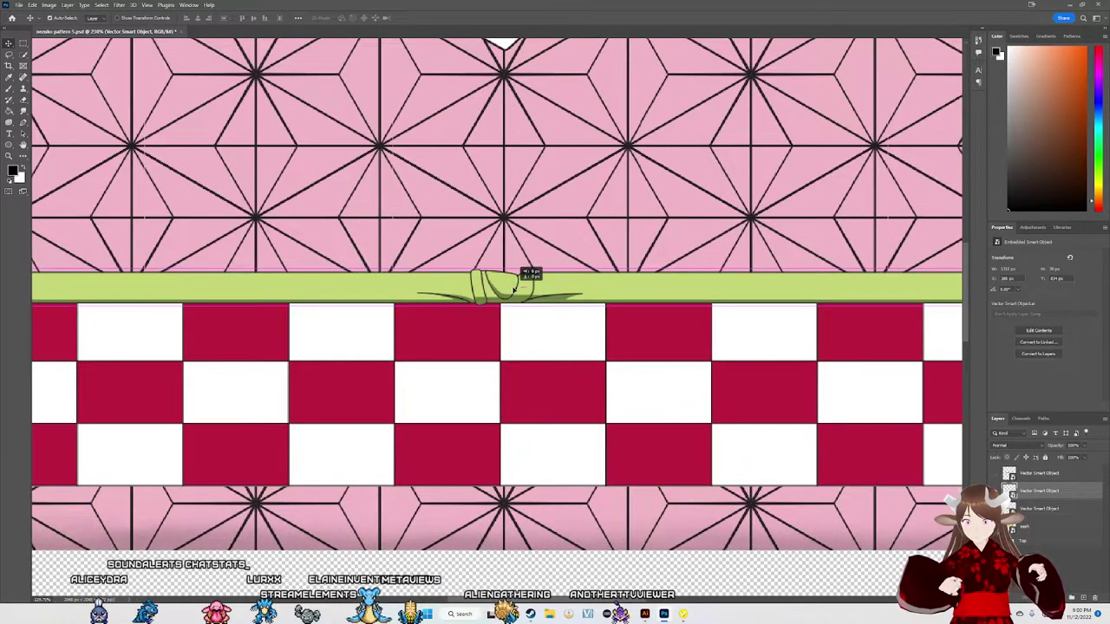
pyautogui.scroll(-1, 422, 312)
pyautogui.scroll(-1, 399, 317)
pyautogui.scroll(1, 399, 319)
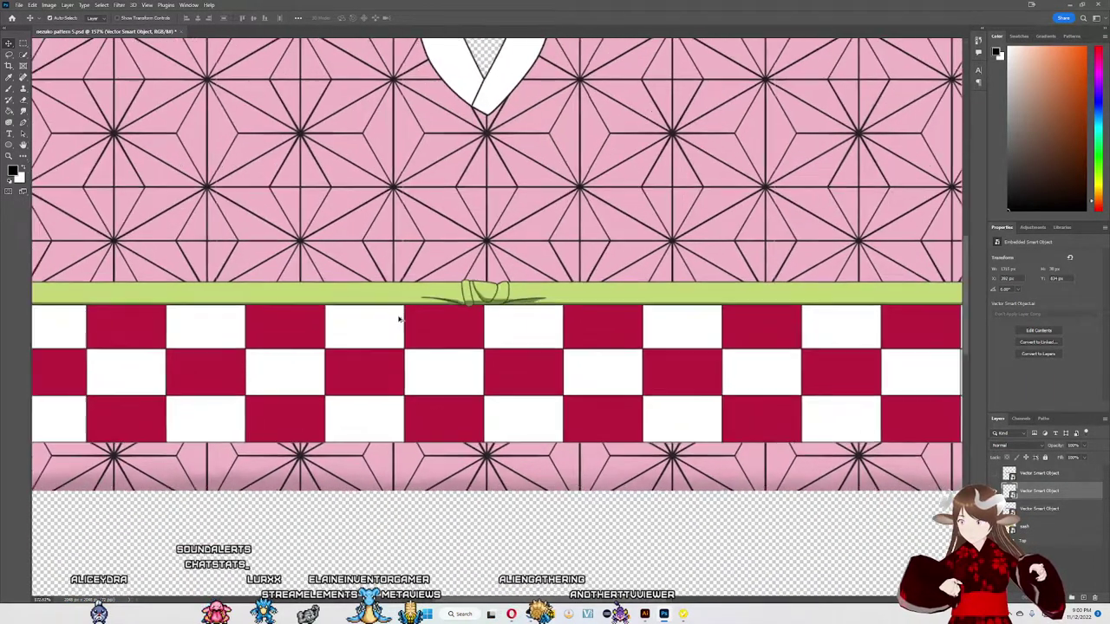
pyautogui.scroll(1, 397, 318)
pyautogui.scroll(-1, 398, 318)
pyautogui.scroll(-1, 397, 317)
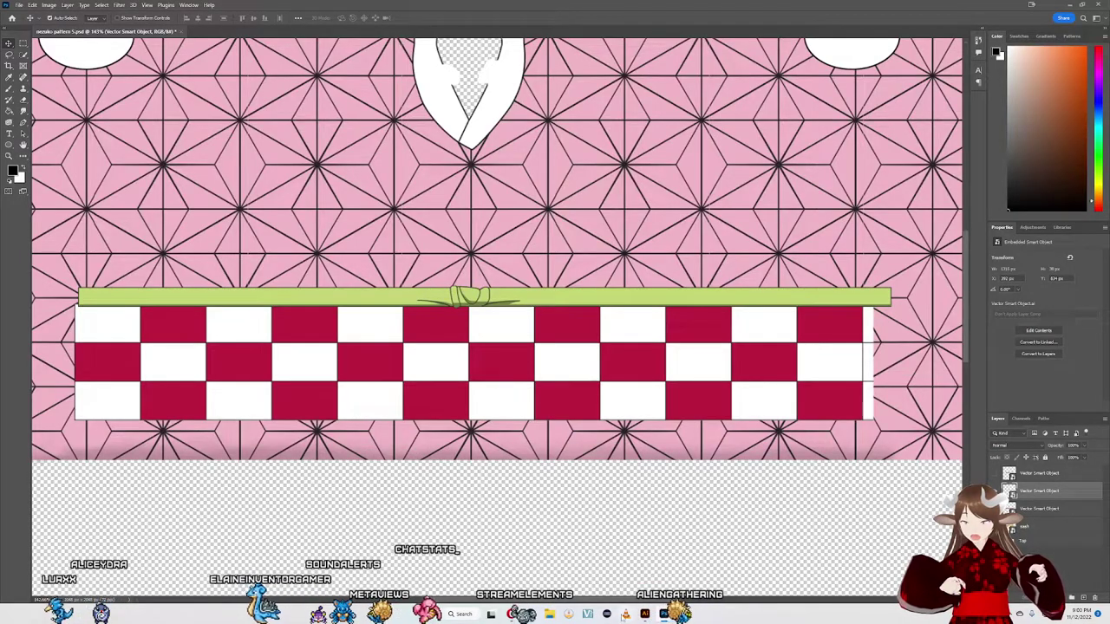
pyautogui.hotkey('alt', 'Tab')
pyautogui.scroll(-5, 109, 364)
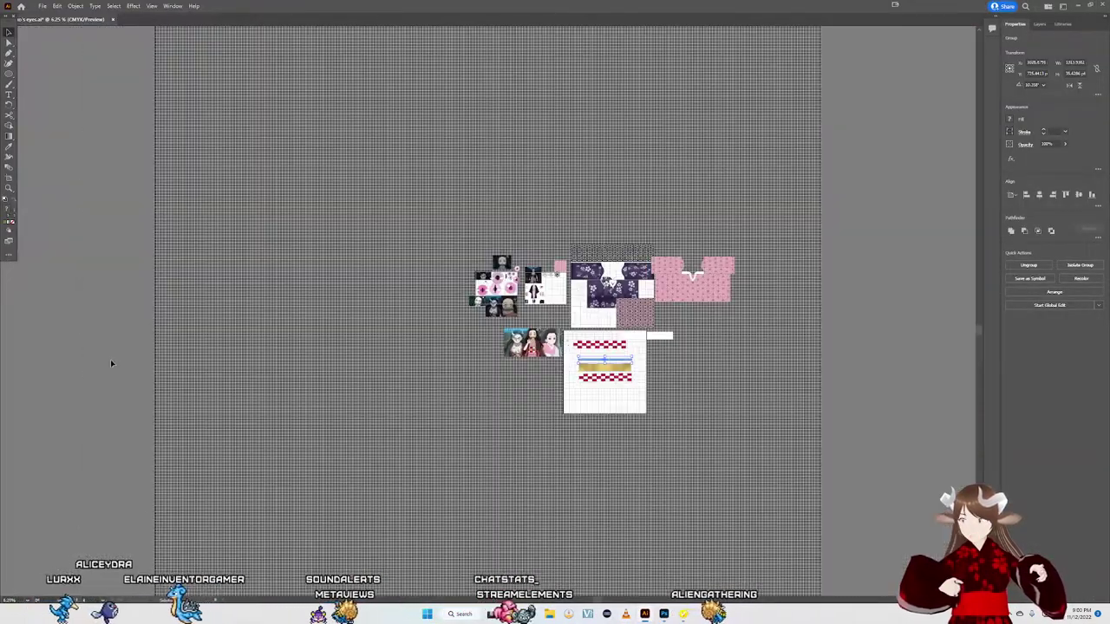
pyautogui.scroll(5, 509, 287)
pyautogui.scroll(2, 499, 375)
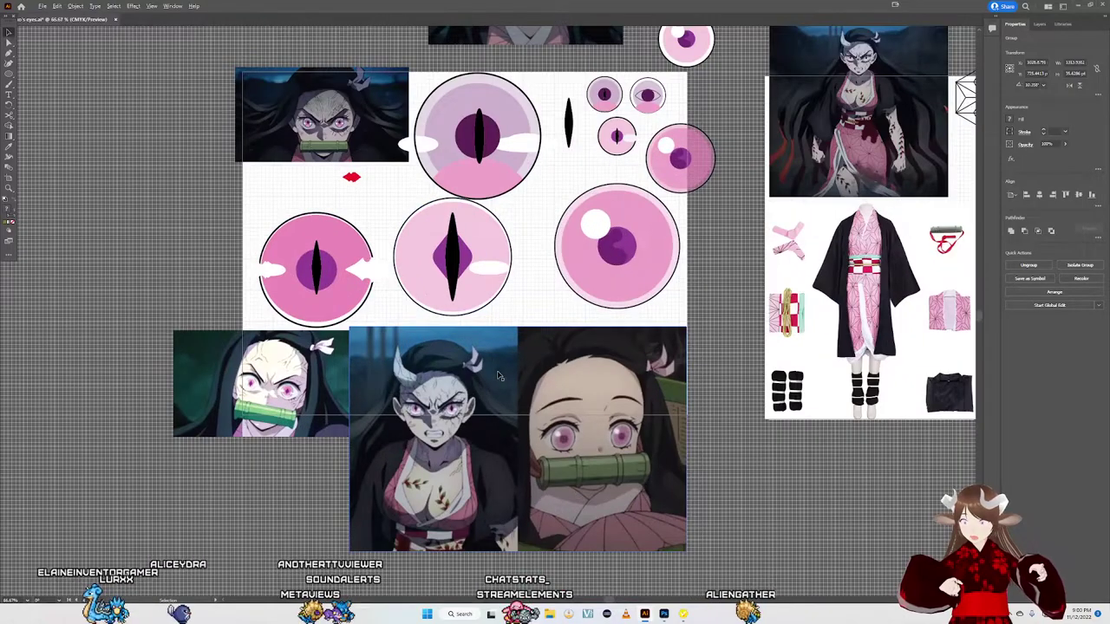
pyautogui.scroll(-4, 700, 259)
pyautogui.scroll(4, 751, 167)
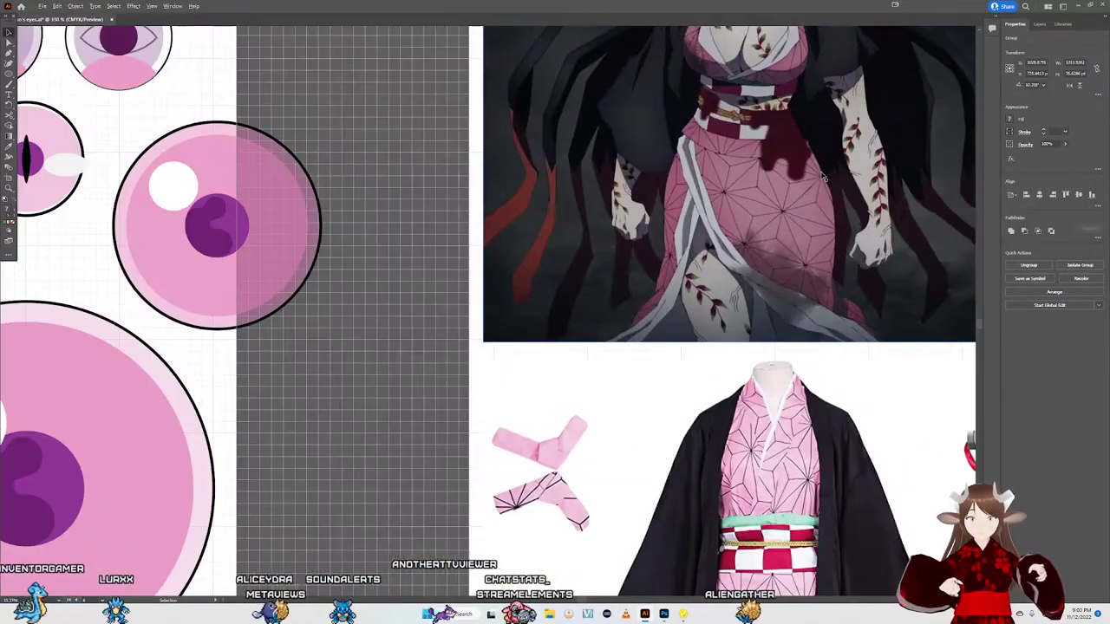
pyautogui.scroll(2, 751, 167)
pyautogui.scroll(2, 751, 168)
pyautogui.scroll(1, 737, 187)
pyautogui.scroll(2, 719, 203)
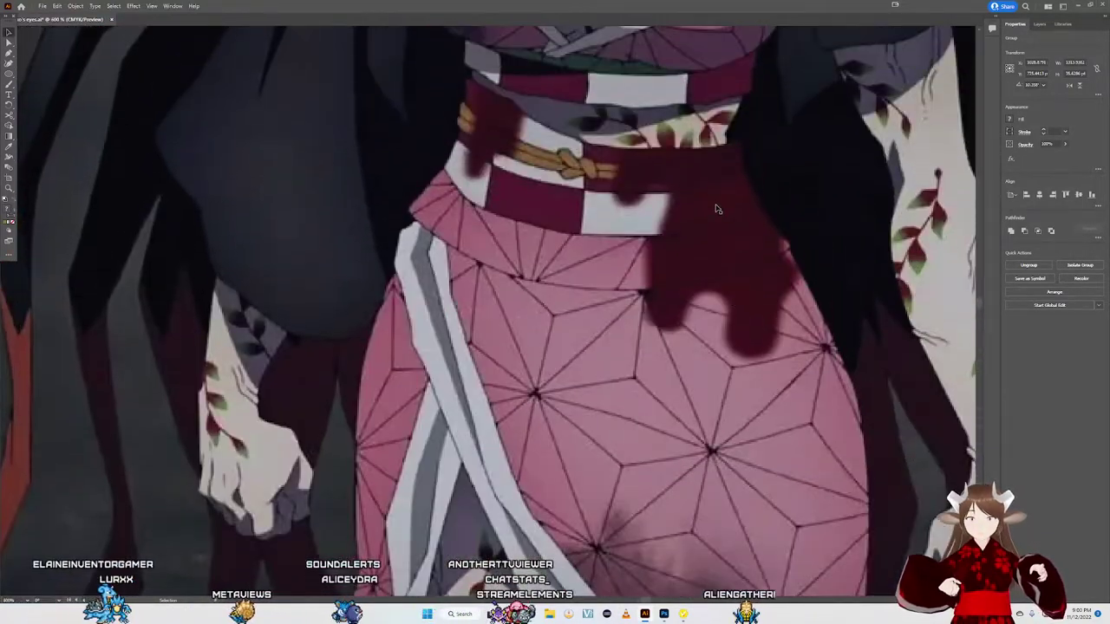
pyautogui.scroll(1, 715, 210)
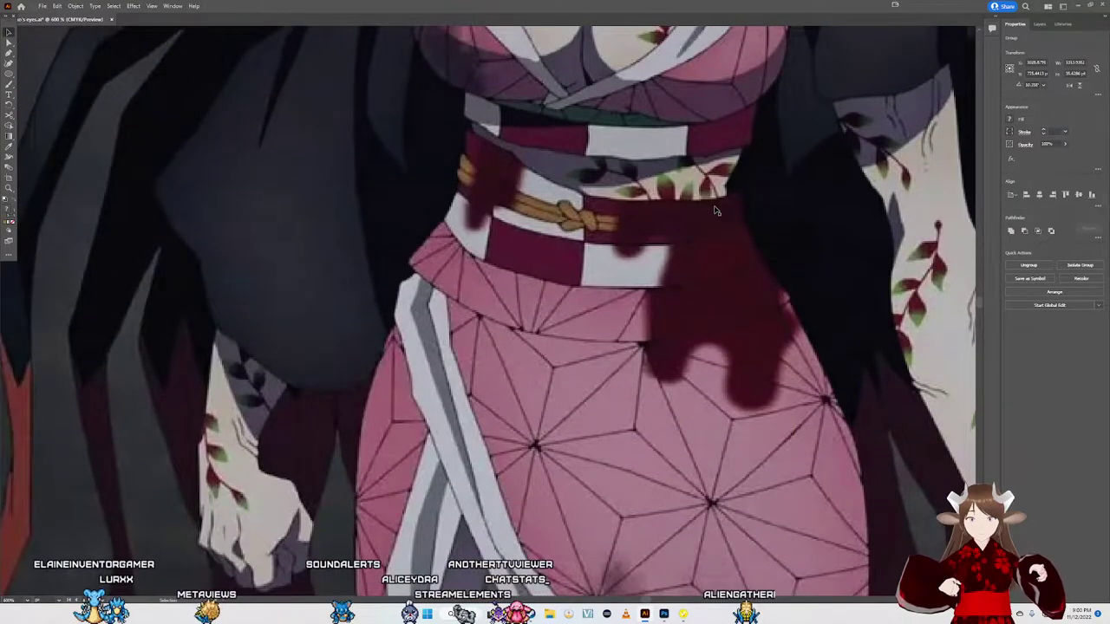
pyautogui.scroll(-3, 715, 211)
pyautogui.scroll(-2, 698, 264)
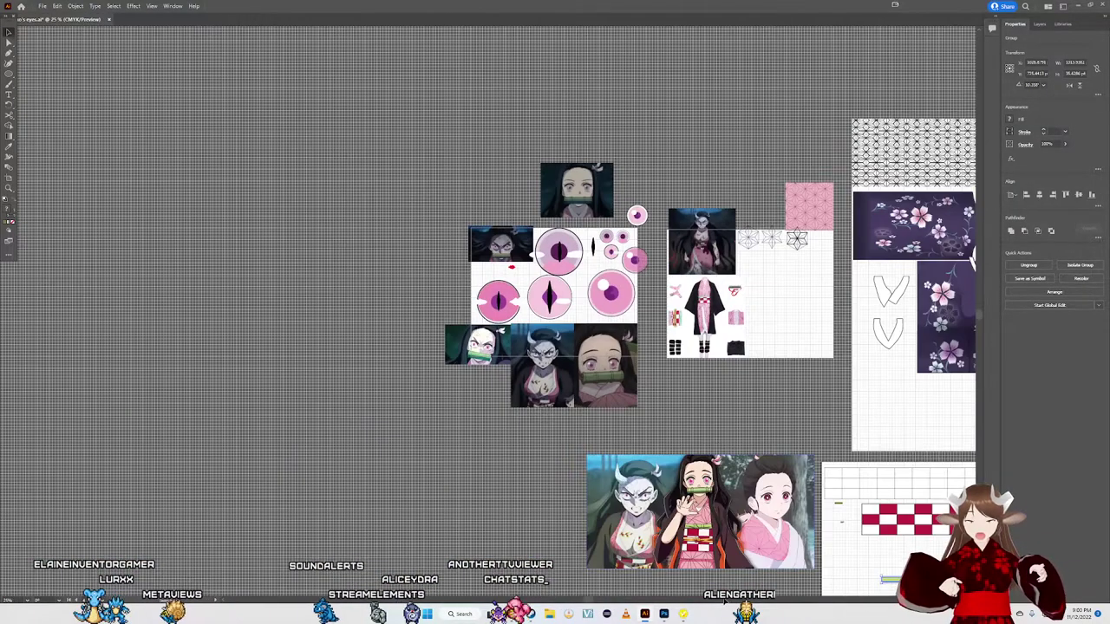
pyautogui.scroll(2, 691, 535)
pyautogui.scroll(2, 691, 535)
pyautogui.scroll(2, 691, 535)
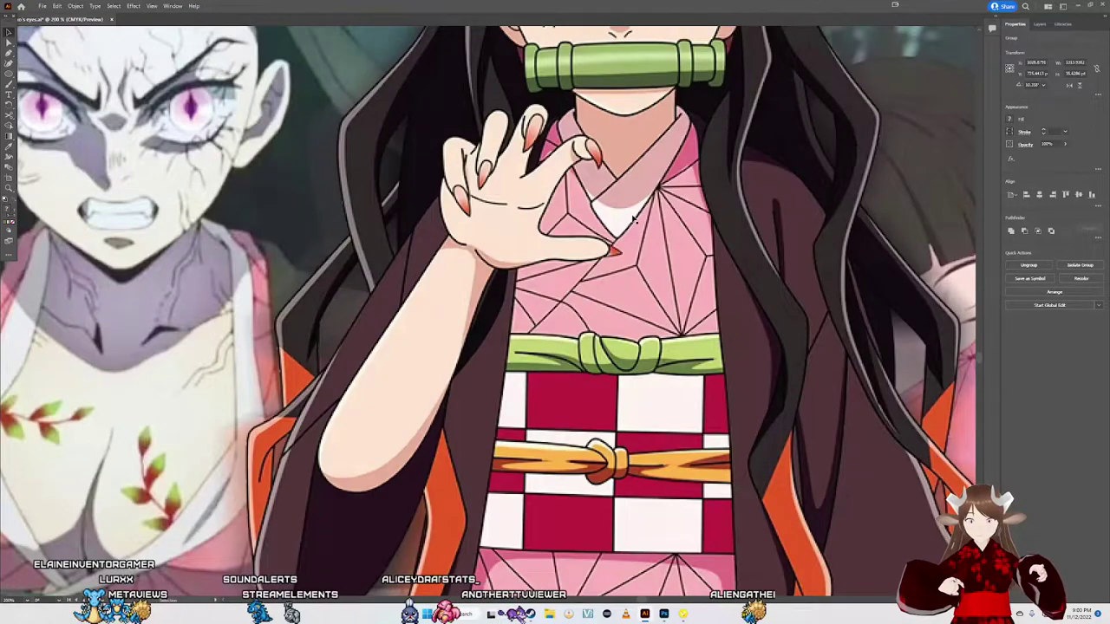
pyautogui.scroll(-1, 642, 370)
pyautogui.scroll(-1, 638, 481)
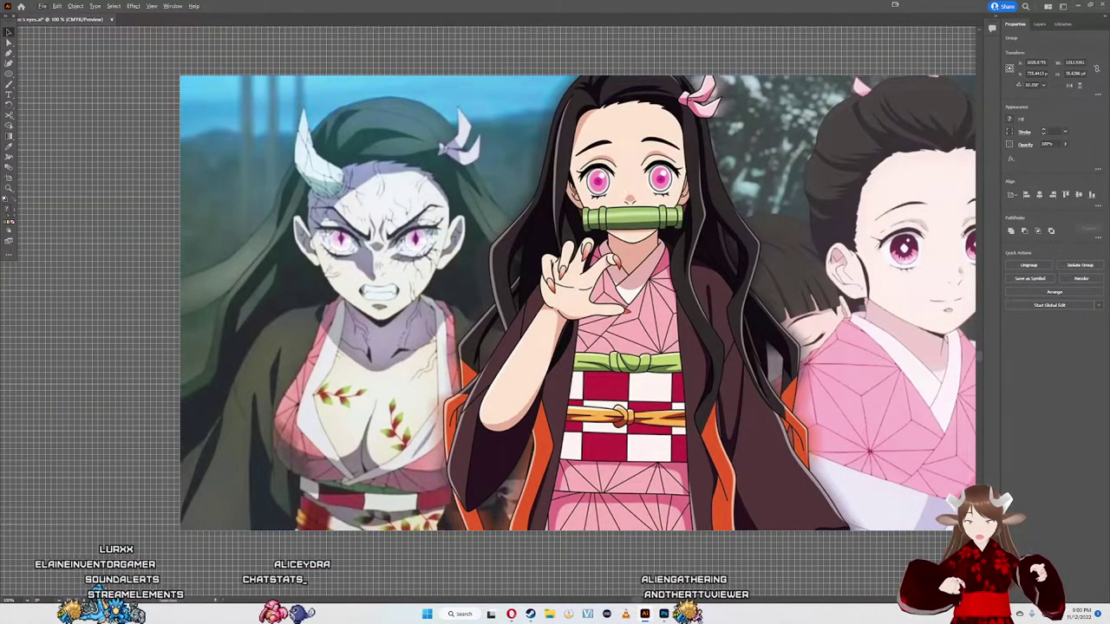
# Step: Nudge the green ribbon slightly left and hide the pink asanoha pattern layer
pyautogui.moveTo(664, 614)
pyautogui.click(661, 563)
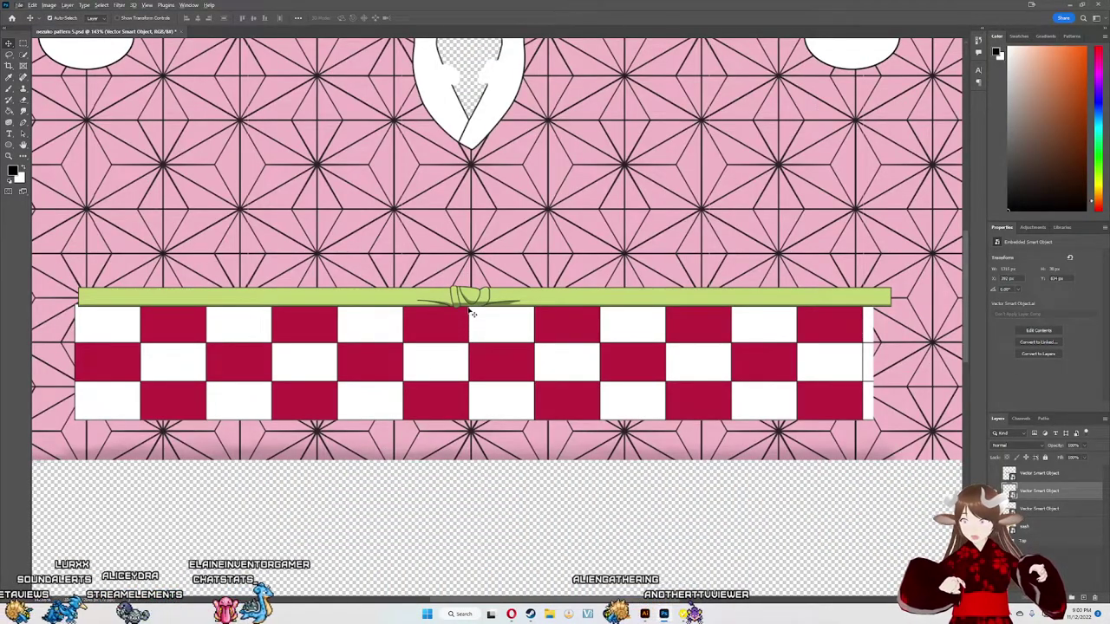
pyautogui.moveTo(469, 309); pyautogui.dragTo(465, 308)
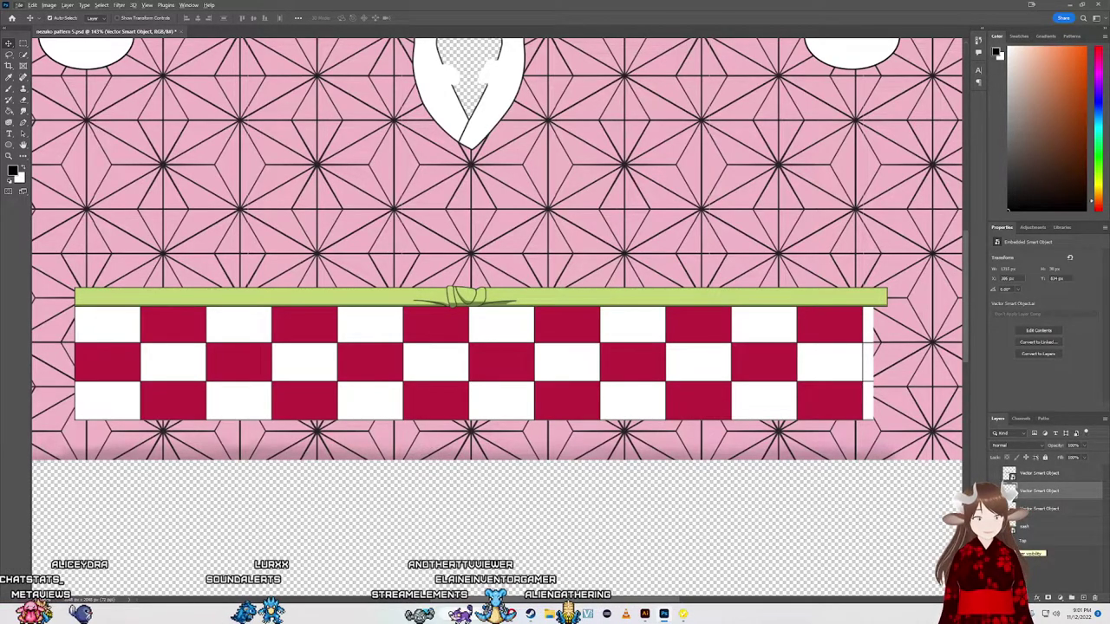
pyautogui.click(999, 542)
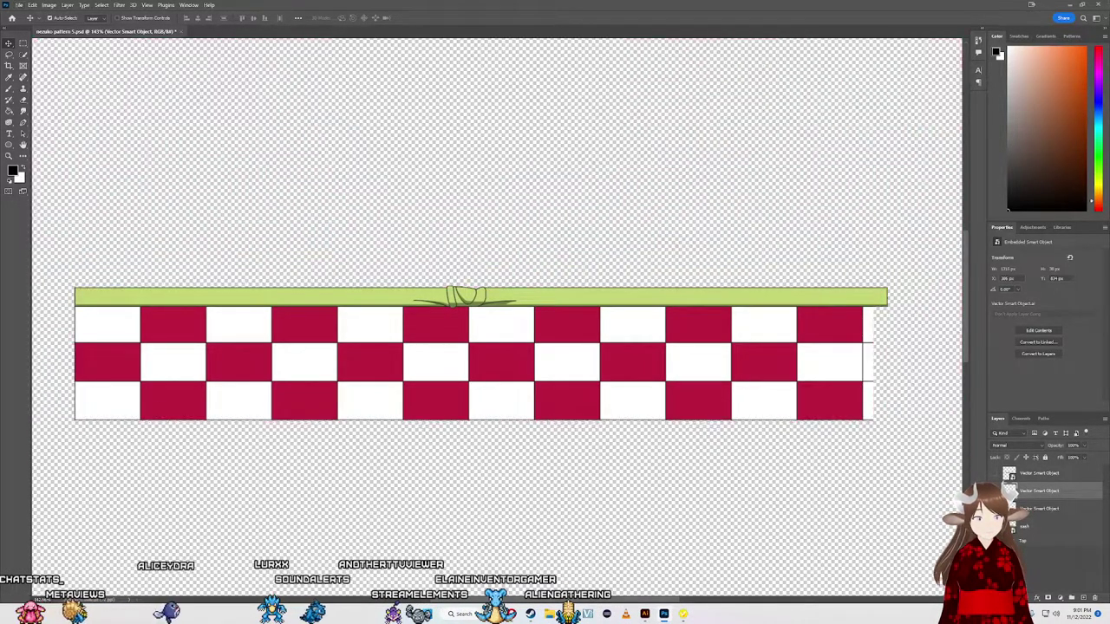
# Step: Export the image as PNG, overwriting the existing sash pattern 1 file
pyautogui.click(18, 5)
pyautogui.moveTo(29, 138)
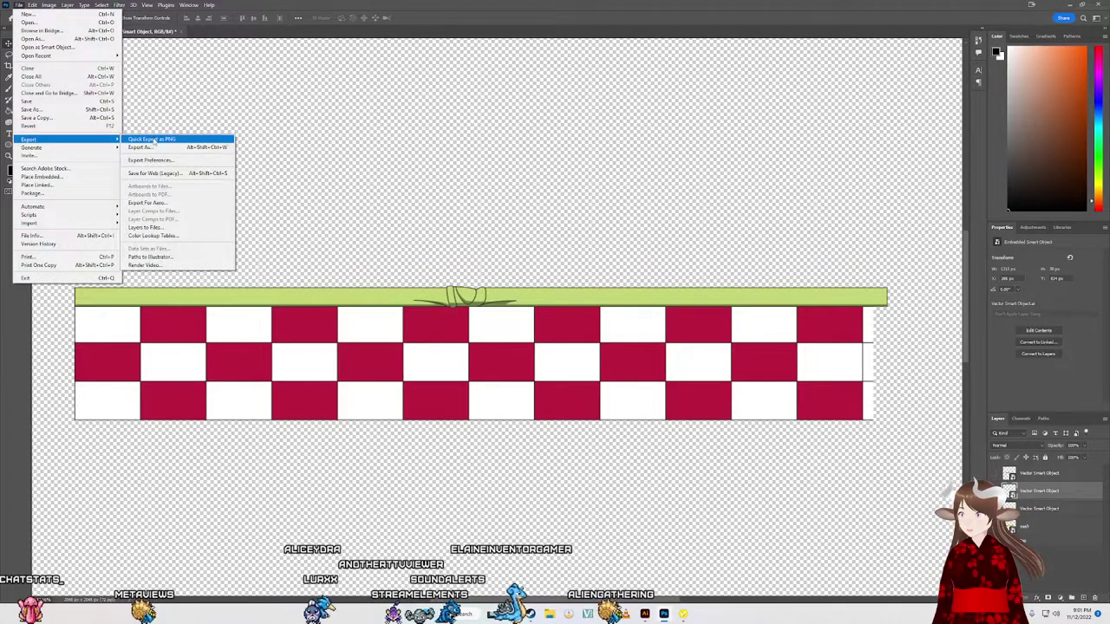
pyautogui.click(151, 139)
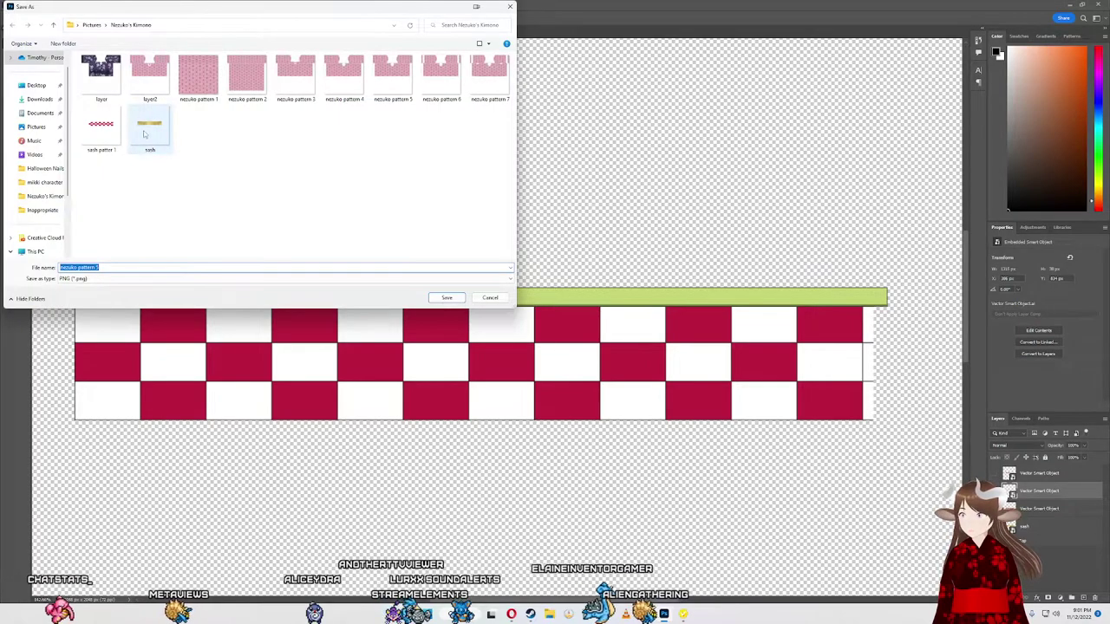
pyautogui.click(106, 128)
pyautogui.click(447, 297)
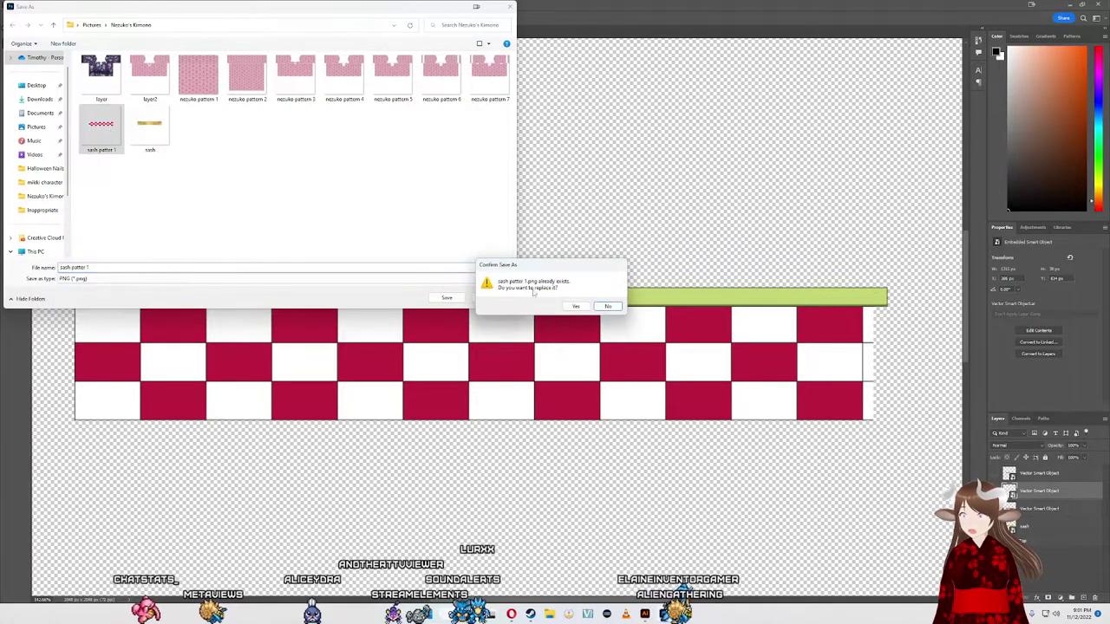
pyautogui.click(562, 300)
pyautogui.hotkey('alt', 'Tab')
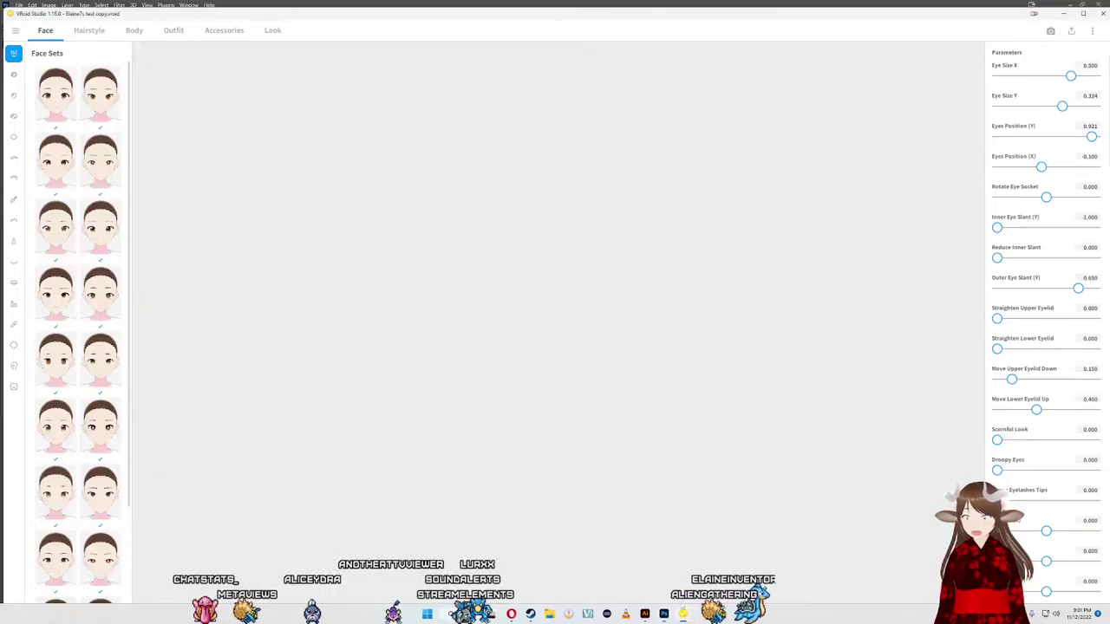
# Step: Import sash pattern 1 into the sash layer of the third Long Coat texture
pyautogui.click(174, 30)
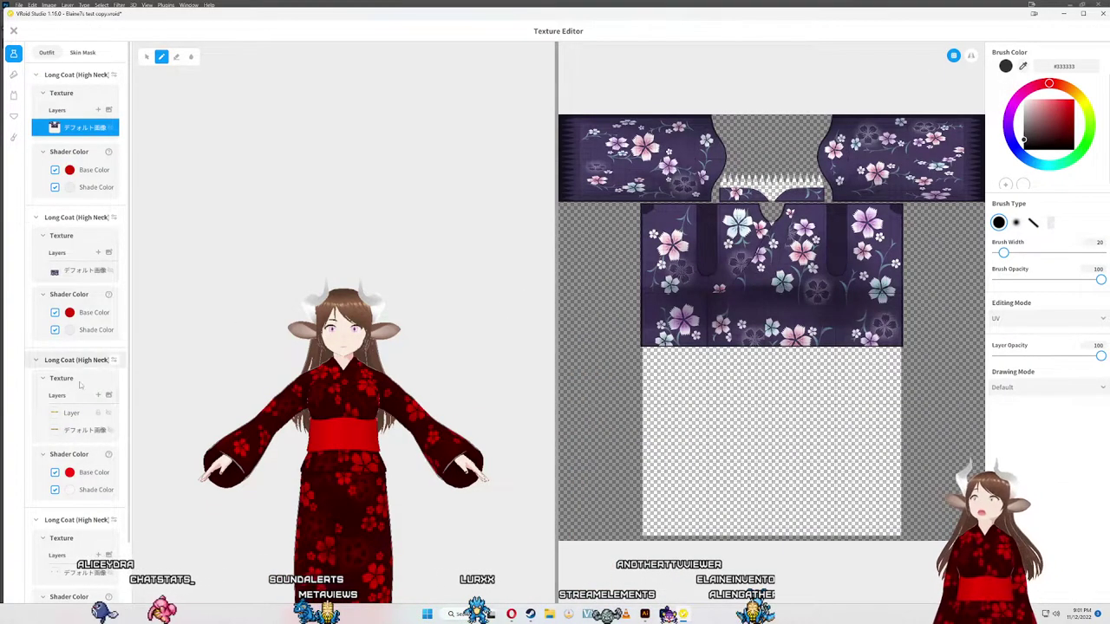
pyautogui.click(71, 412)
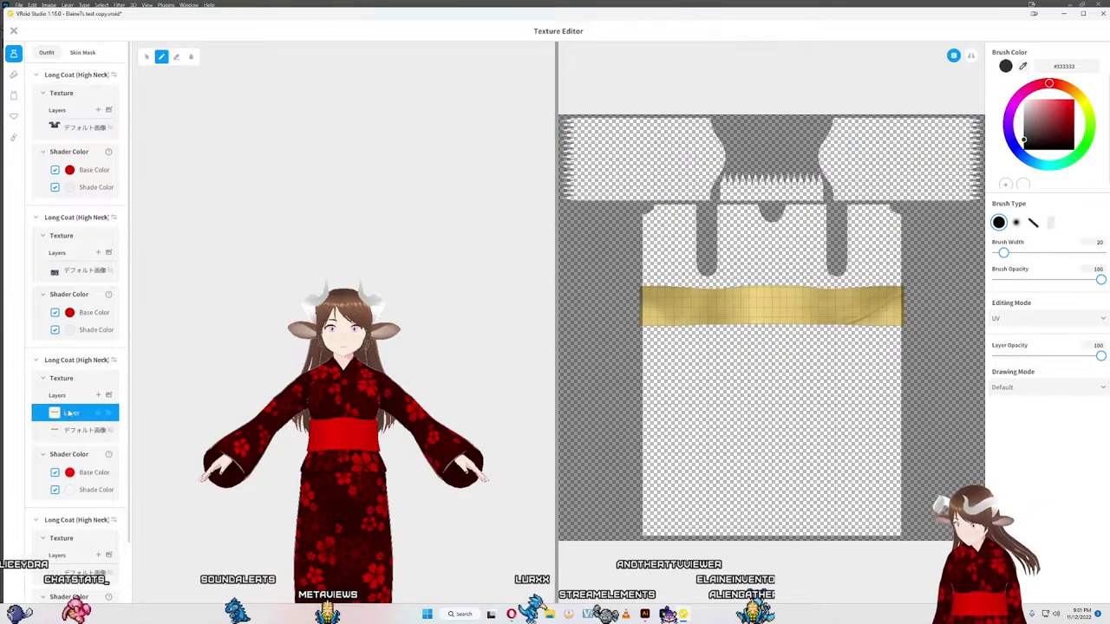
pyautogui.rightClick(71, 412)
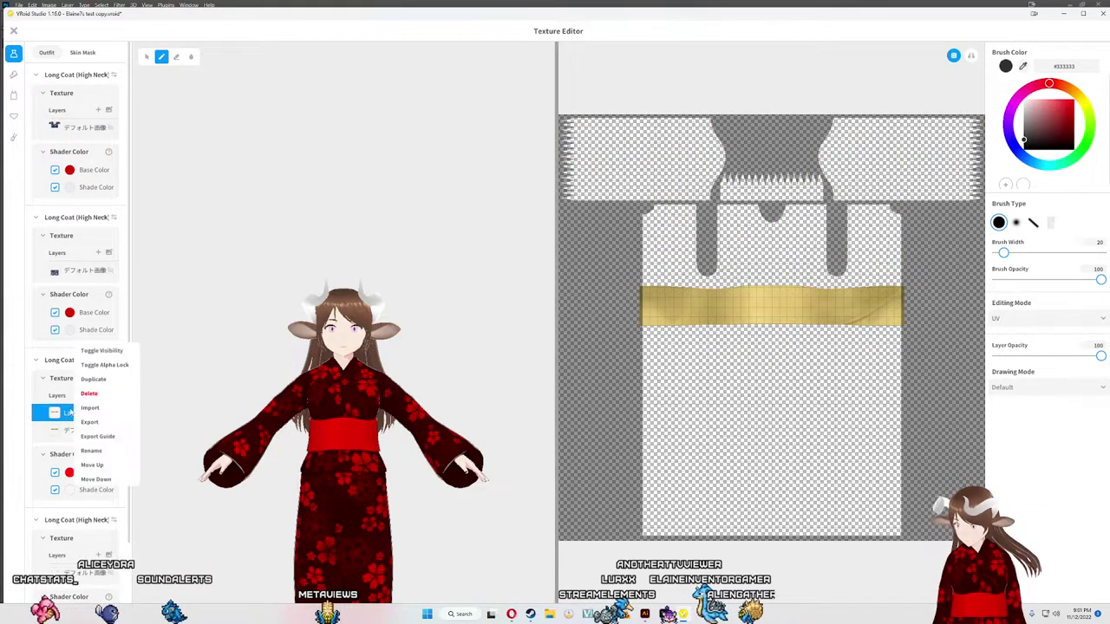
pyautogui.click(89, 407)
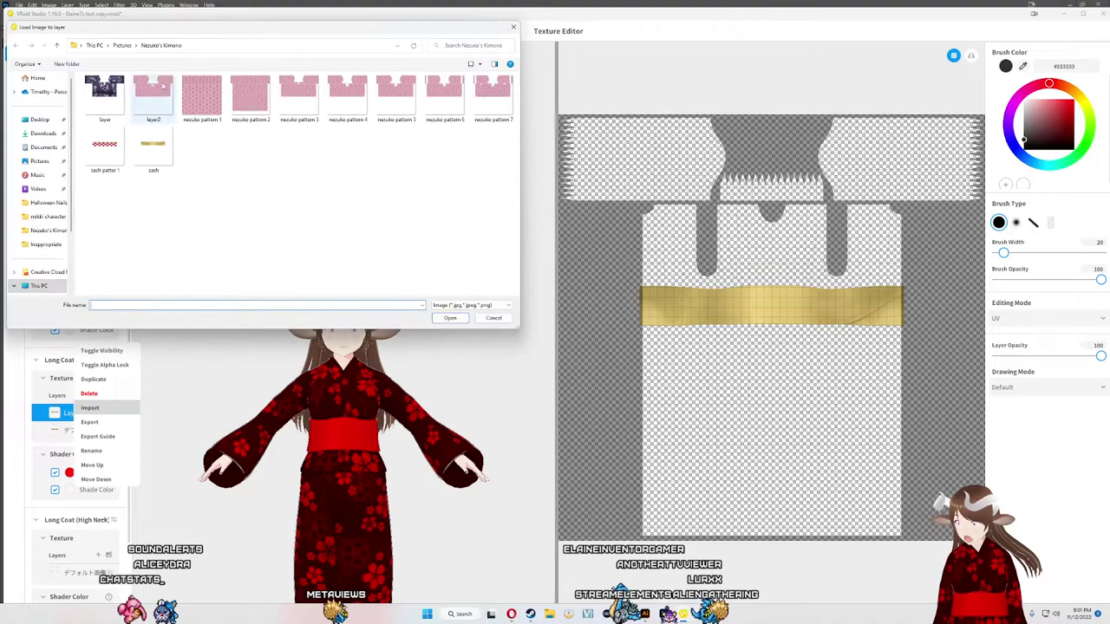
pyautogui.click(106, 147)
pyautogui.doubleClick(117, 153)
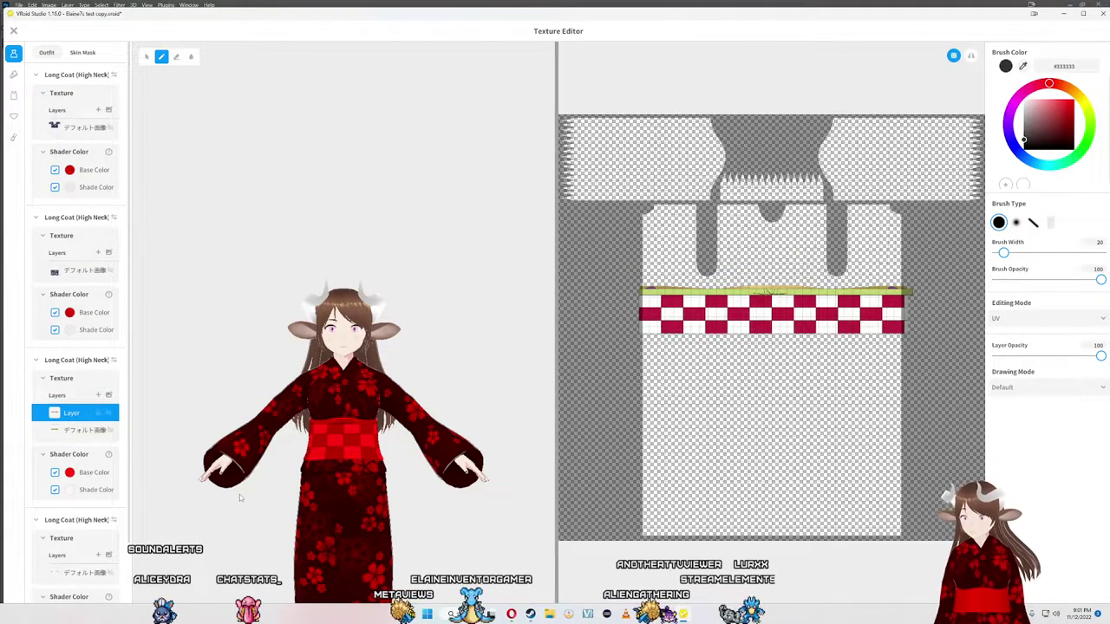
# Step: Set that coat's base colour to white (#FFFFFF)
pyautogui.click(70, 471)
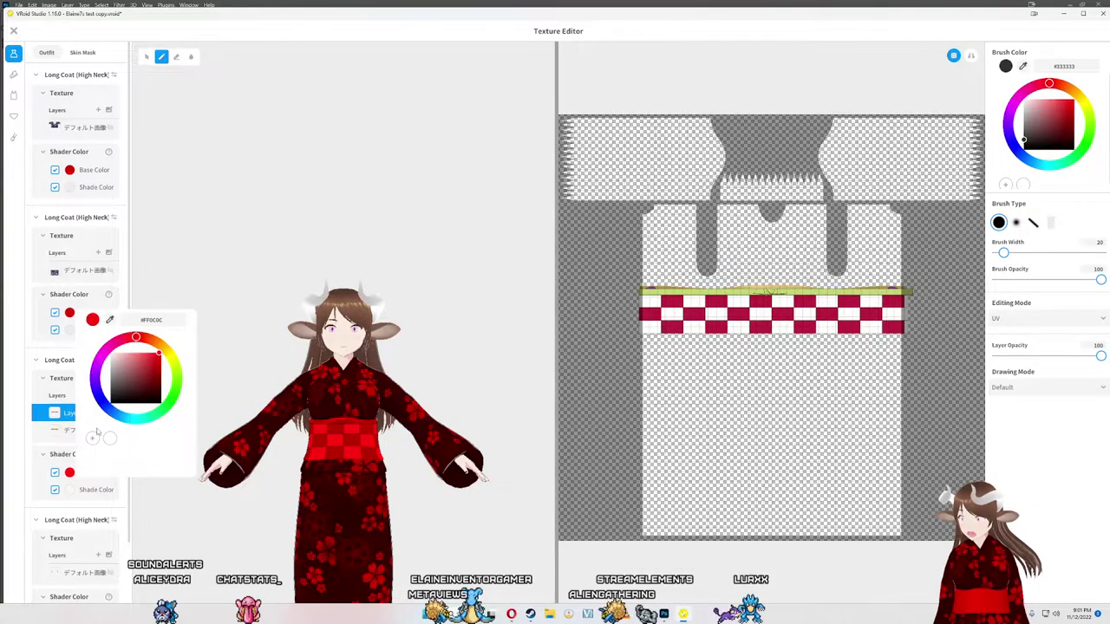
pyautogui.click(110, 440)
pyautogui.click(273, 455)
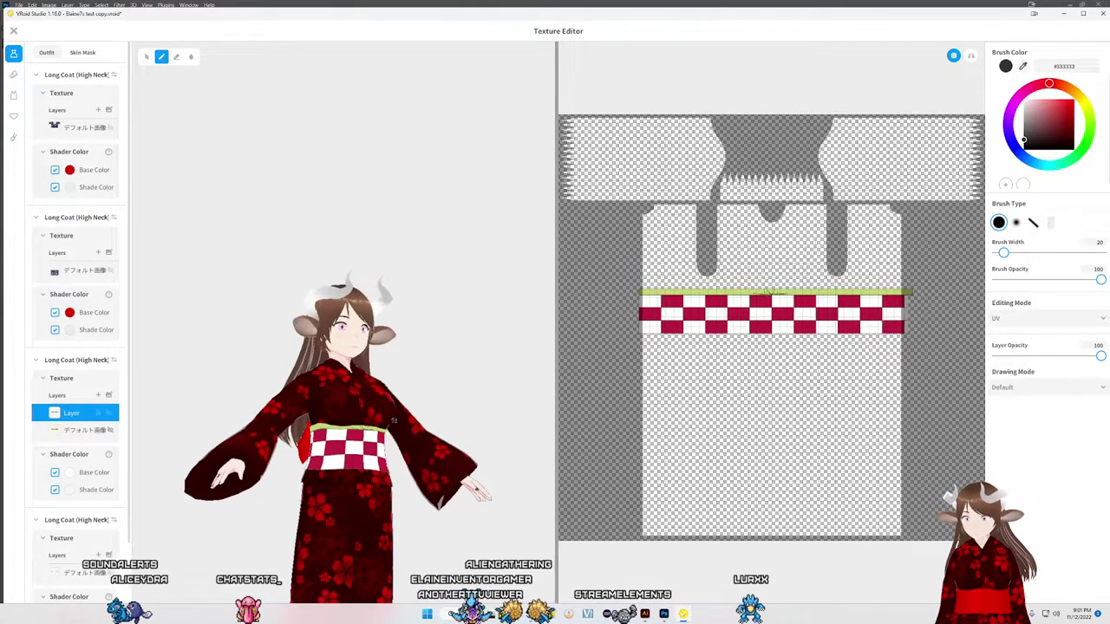
pyautogui.scroll(5, 466, 526)
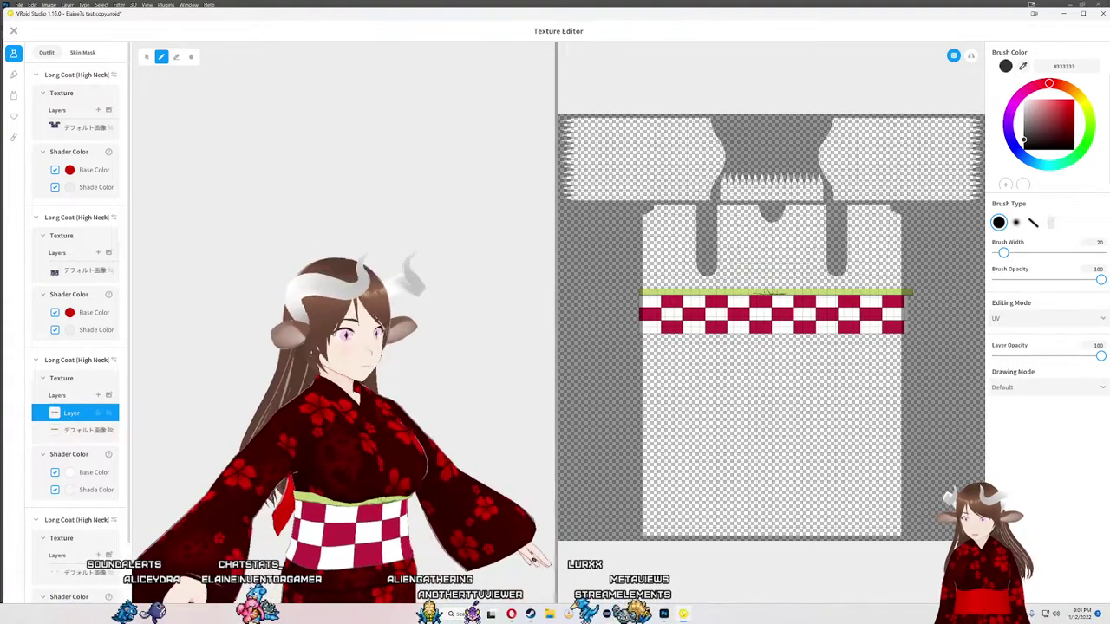
# Step: Import the pink kimono pattern into the top coat layer and set its base colour to white
pyautogui.rightClick(83, 126)
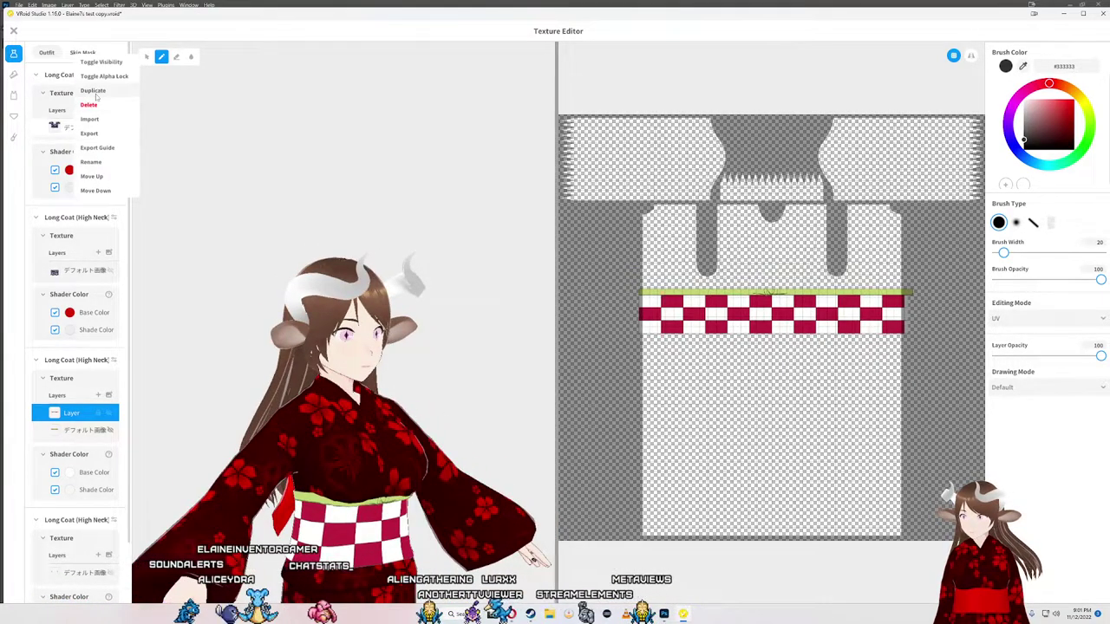
pyautogui.click(101, 119)
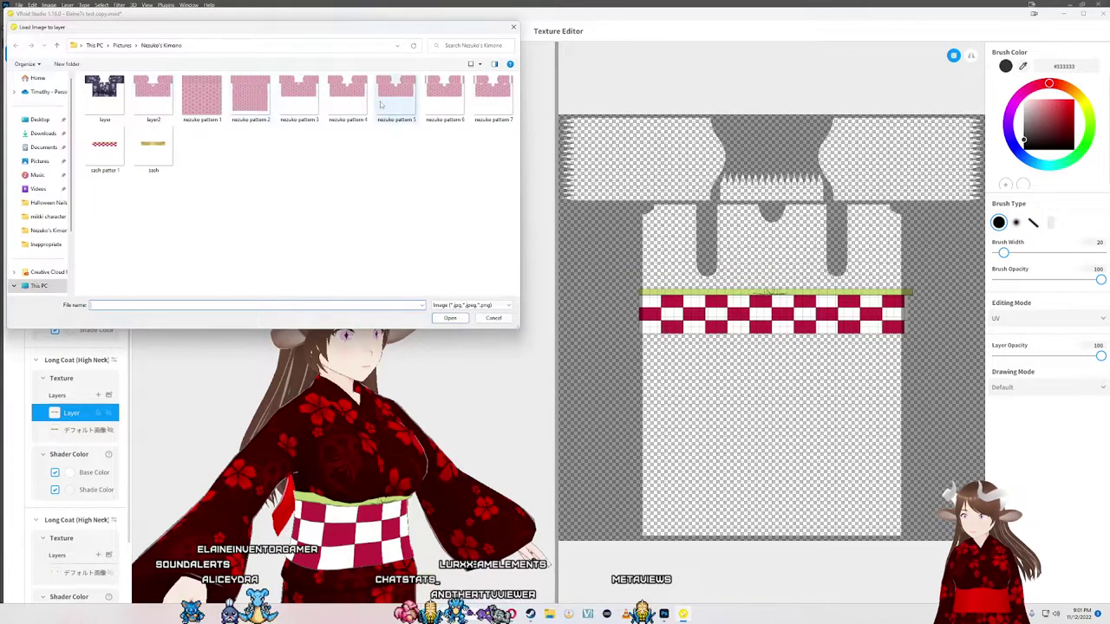
pyautogui.doubleClick(489, 94)
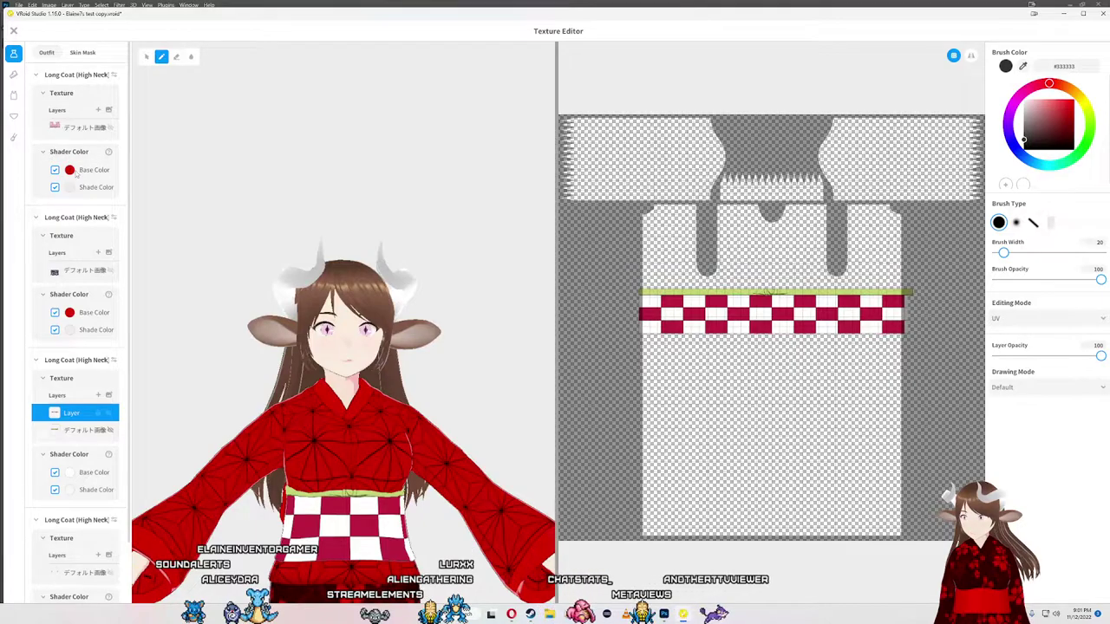
pyautogui.click(71, 171)
pyautogui.click(109, 294)
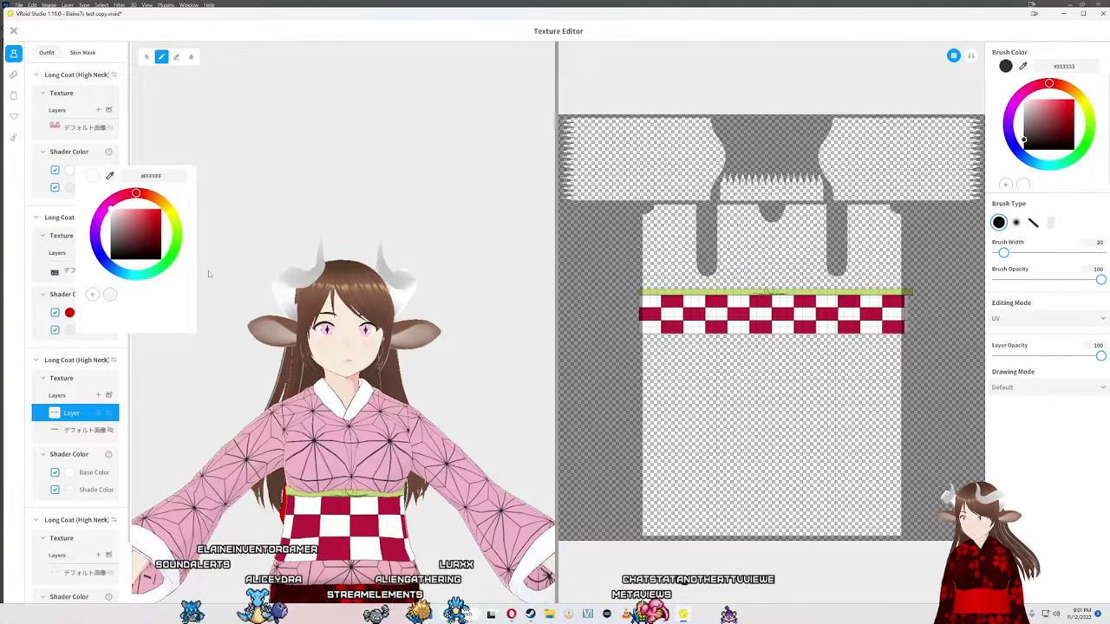
pyautogui.click(208, 270)
# Step: Orbit the avatar from below, behind and front to preview the kimono and obi
pyautogui.moveTo(334, 174)
pyautogui.mouseDown()
pyautogui.moveTo(442, 252)
pyautogui.moveTo(392, 279)
pyautogui.moveTo(537, 272)
pyautogui.mouseUp()
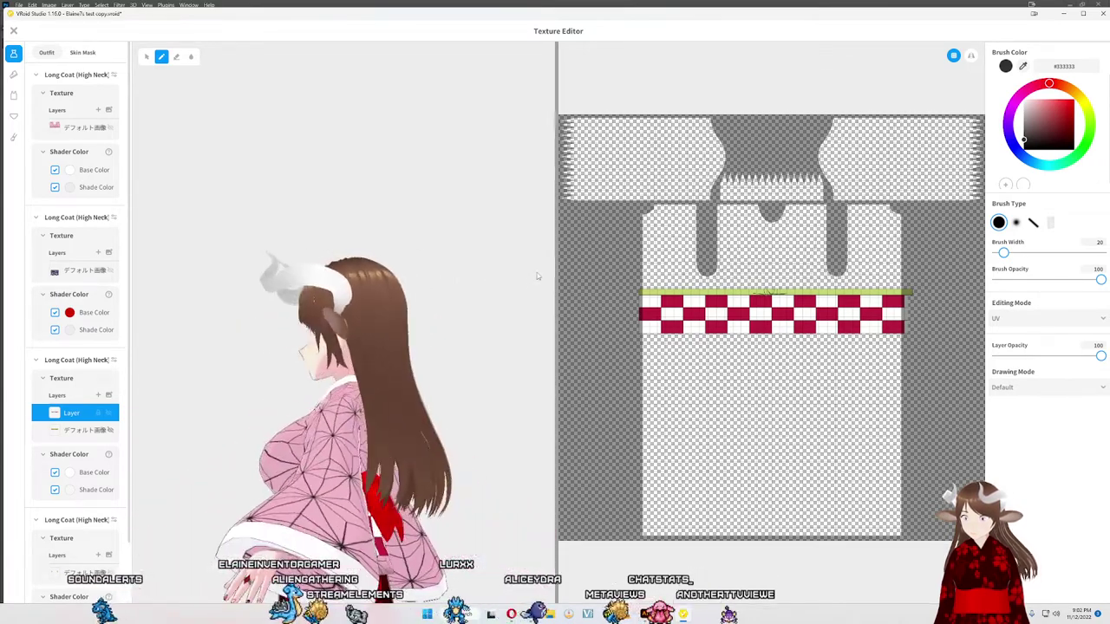
pyautogui.scroll(-2, 82, 451)
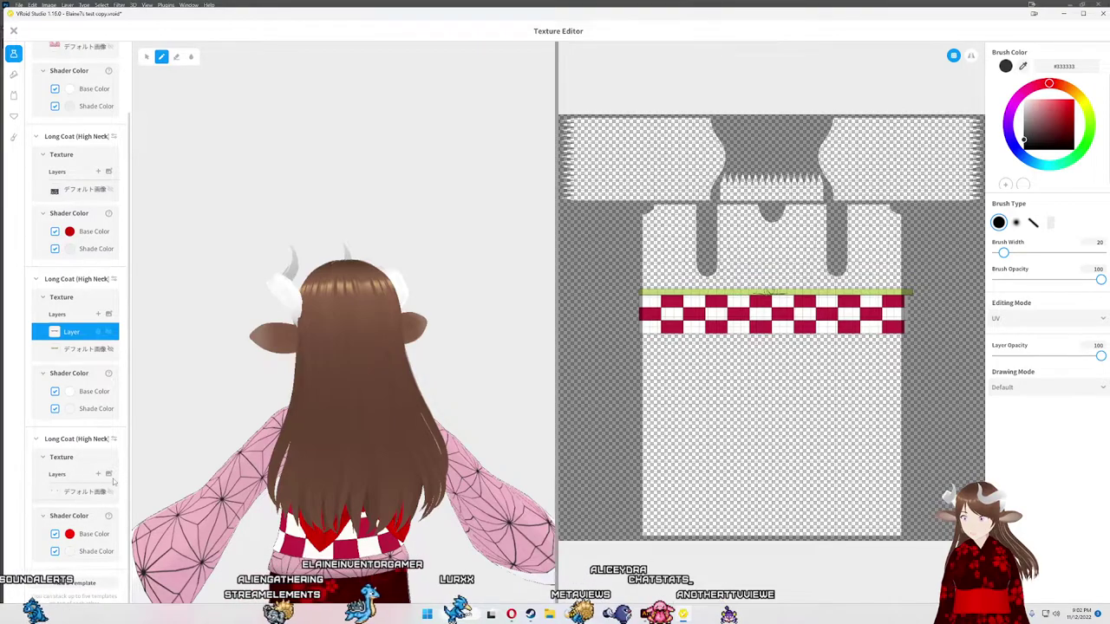
pyautogui.moveTo(347, 390)
pyautogui.mouseDown()
pyautogui.moveTo(295, 364)
pyautogui.moveTo(347, 364)
pyautogui.moveTo(278, 372)
pyautogui.mouseUp()
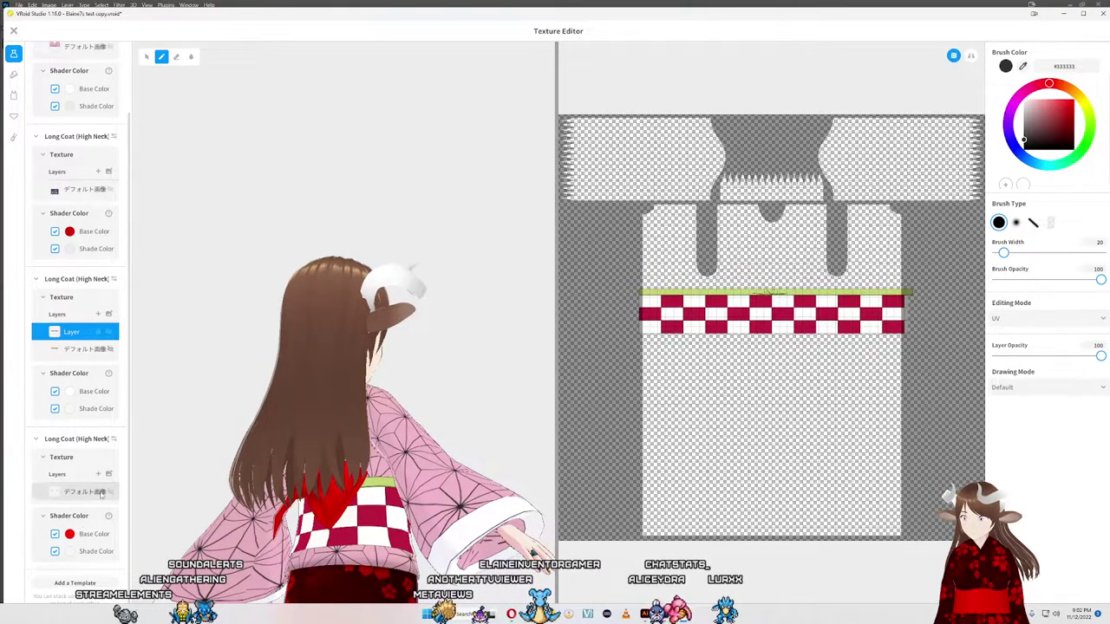
pyautogui.moveTo(277, 390)
pyautogui.mouseDown()
pyautogui.moveTo(416, 329)
pyautogui.moveTo(260, 338)
pyautogui.moveTo(378, 537)
pyautogui.mouseUp()
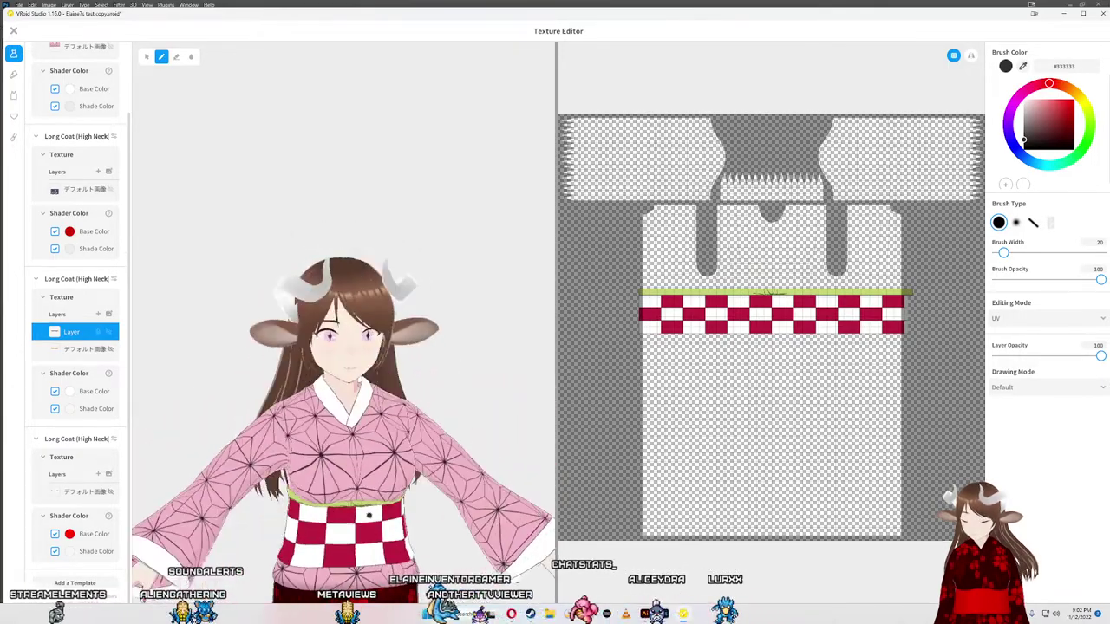
pyautogui.scroll(-2, 378, 537)
pyautogui.scroll(-2, 357, 542)
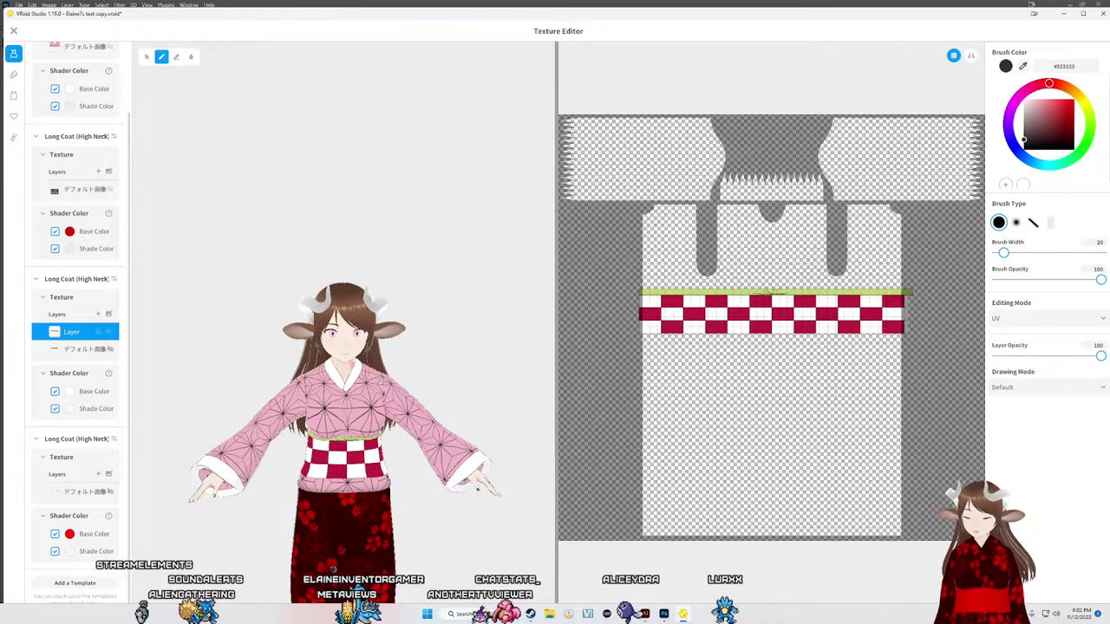
pyautogui.moveTo(373, 500); pyautogui.dragTo(359, 498)
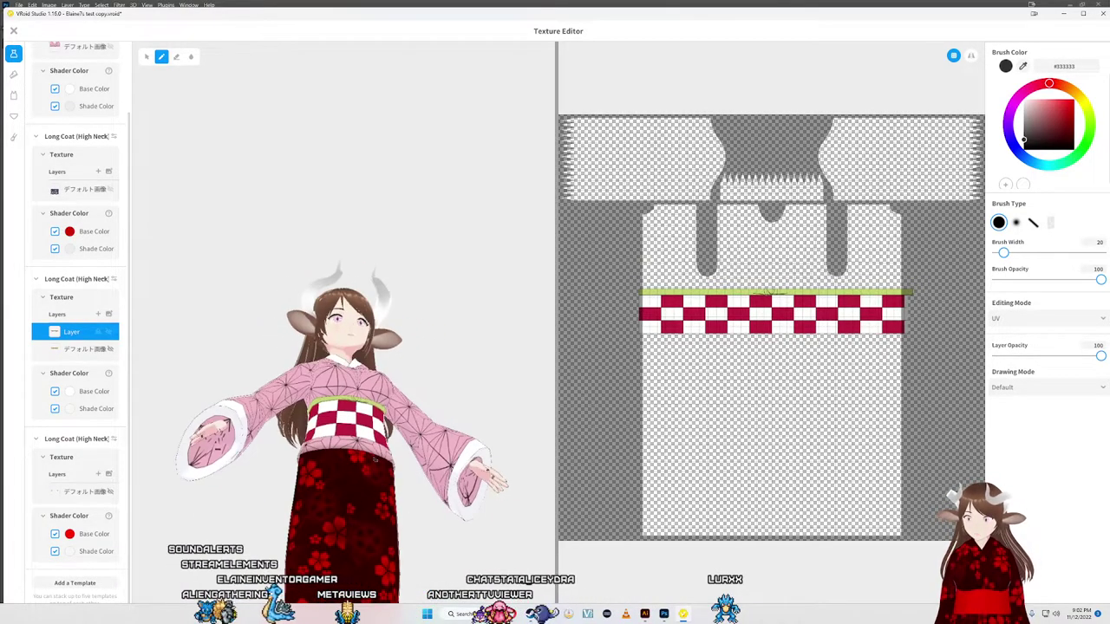
pyautogui.scroll(2, 351, 492)
pyautogui.scroll(1, 341, 497)
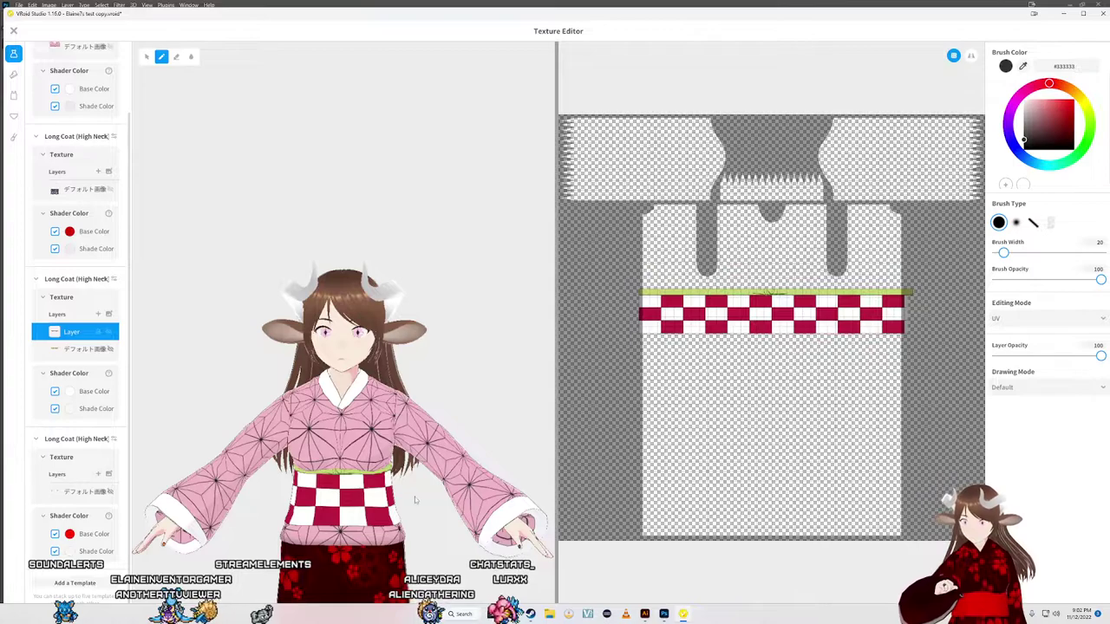
pyautogui.moveTo(510, 614)
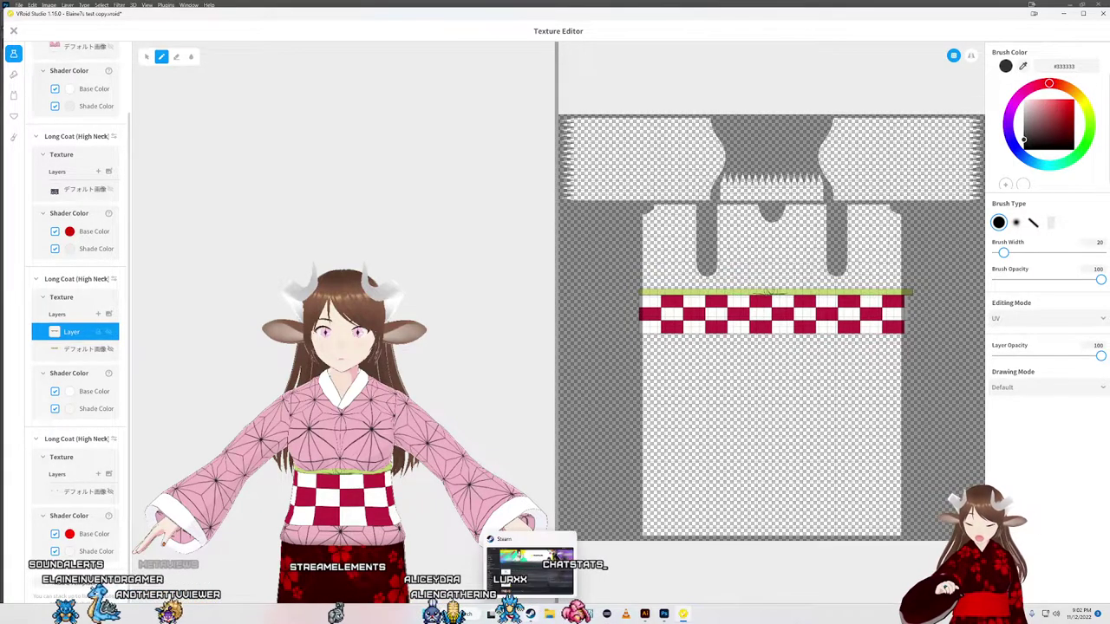
# Step: Draw a thin green rectangle over the reference image's orange obi cord and nudge it into line
pyautogui.click(510, 572)
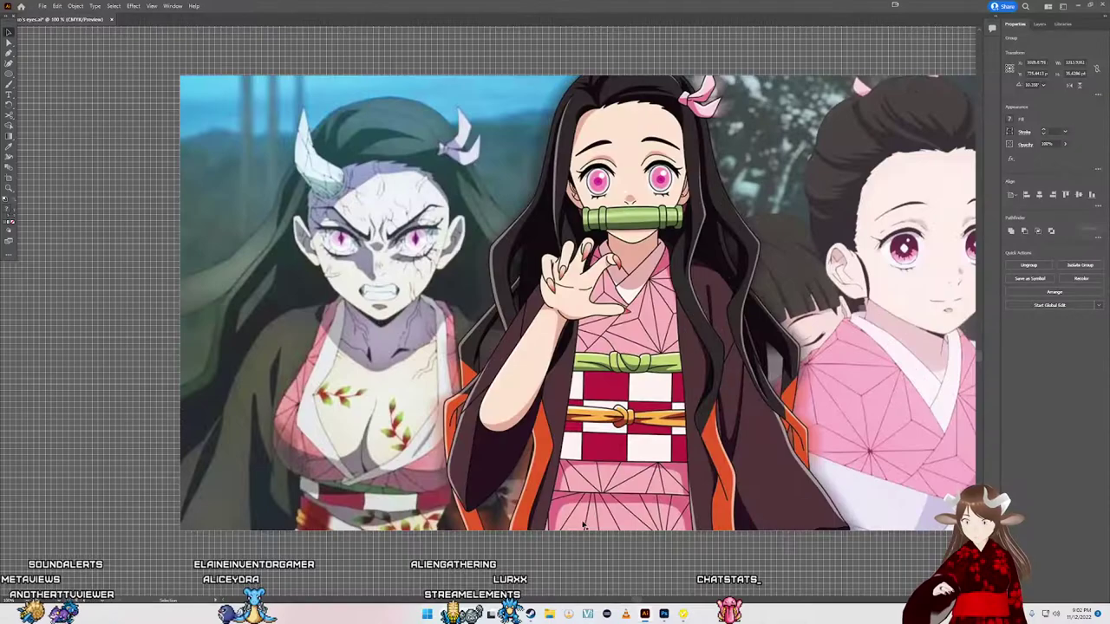
pyautogui.scroll(3, 530, 491)
pyautogui.scroll(2, 520, 396)
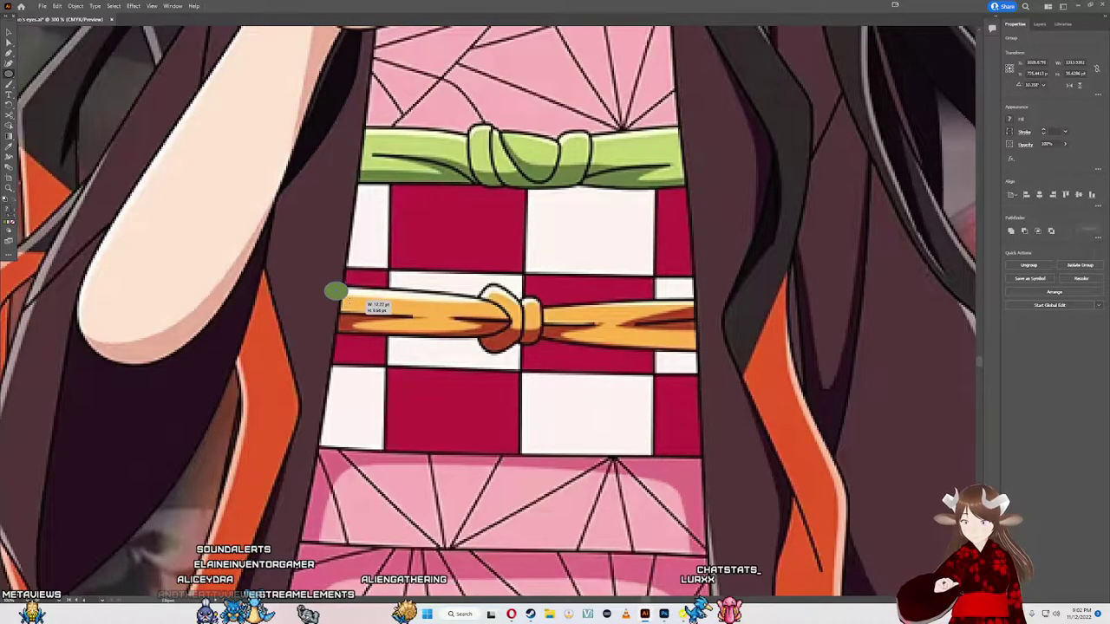
pyautogui.moveTo(347, 299); pyautogui.dragTo(494, 321)
pyautogui.hotkey('ctrl', 'z')
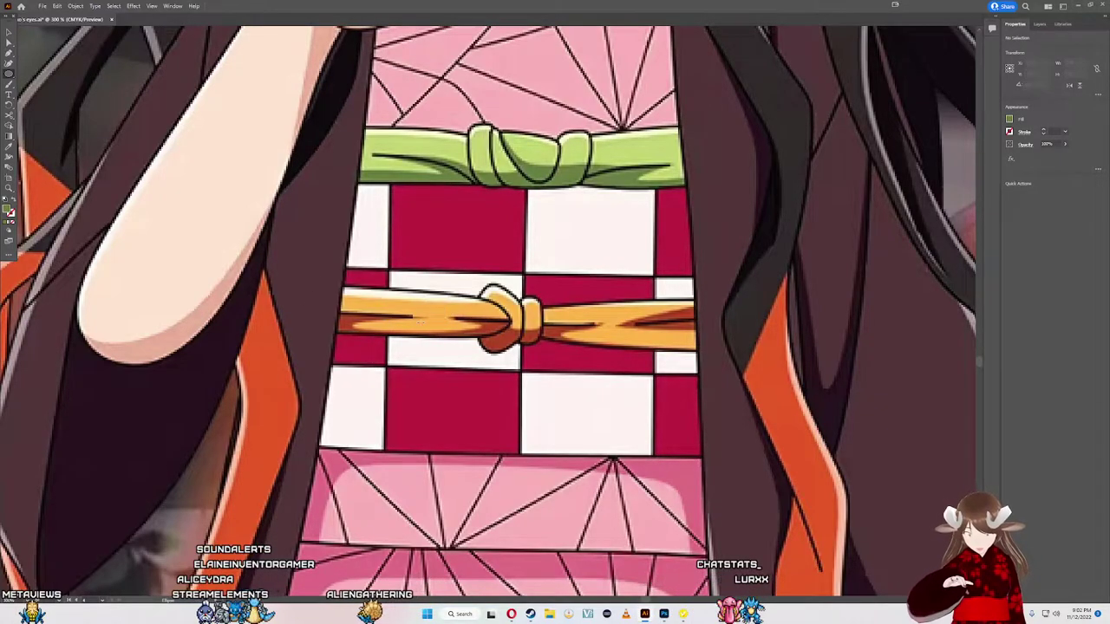
pyautogui.moveTo(387, 309); pyautogui.dragTo(717, 325)
pyautogui.moveTo(526, 282); pyautogui.dragTo(523, 299)
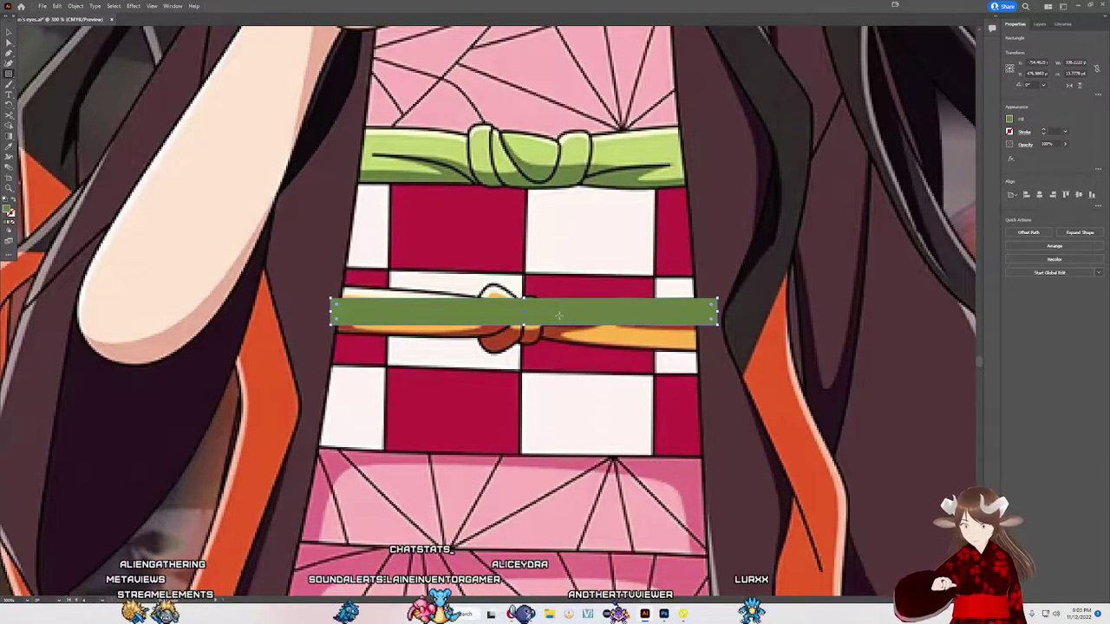
pyautogui.moveTo(554, 312)
pyautogui.mouseDown()
pyautogui.moveTo(543, 312)
pyautogui.moveTo(553, 364)
pyautogui.moveTo(534, 366)
pyautogui.moveTo(540, 304)
pyautogui.mouseUp()
pyautogui.scroll(-5, 540, 304)
pyautogui.scroll(2, 554, 307)
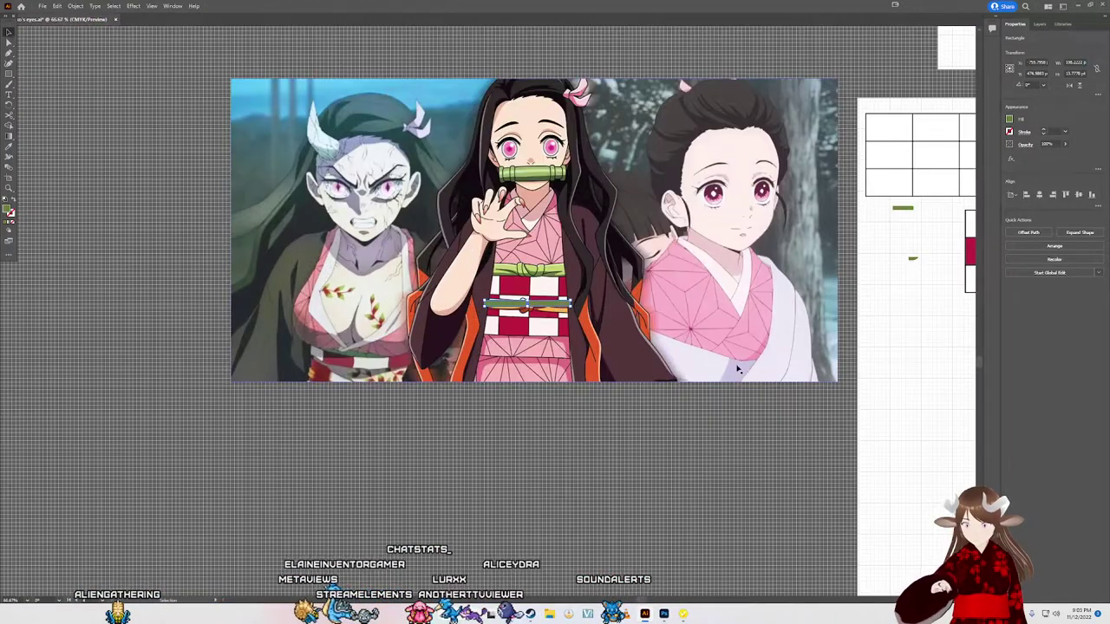
# Step: Move the green bar onto the checkered obi panel and stretch it to full width
pyautogui.moveTo(738, 369); pyautogui.dragTo(484, 340)
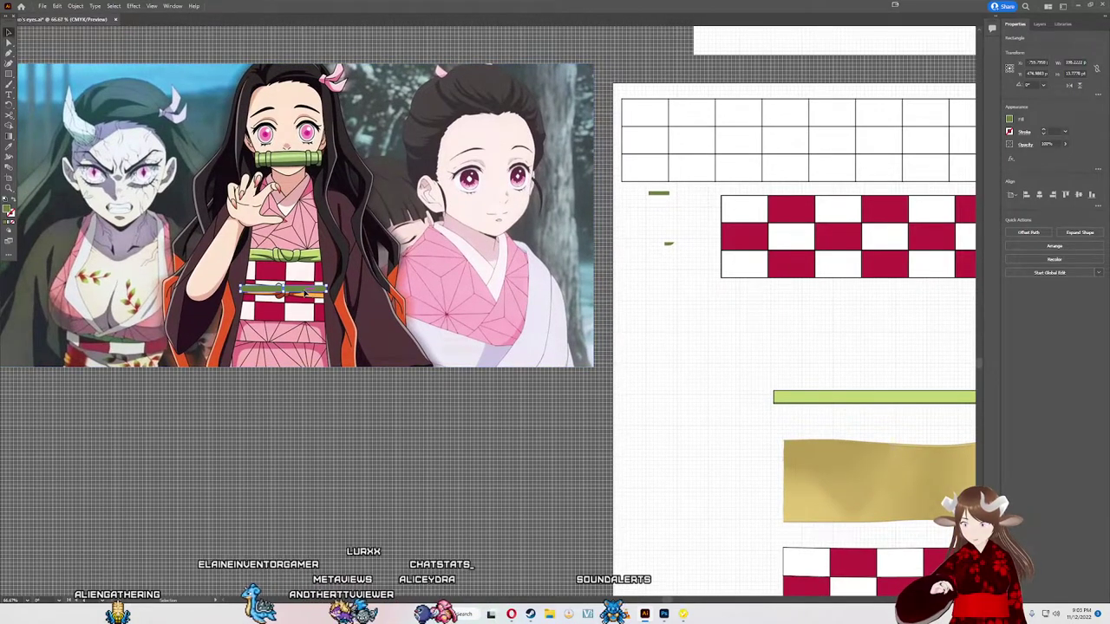
pyautogui.moveTo(304, 293)
pyautogui.mouseDown()
pyautogui.moveTo(843, 391)
pyautogui.moveTo(719, 445)
pyautogui.mouseUp()
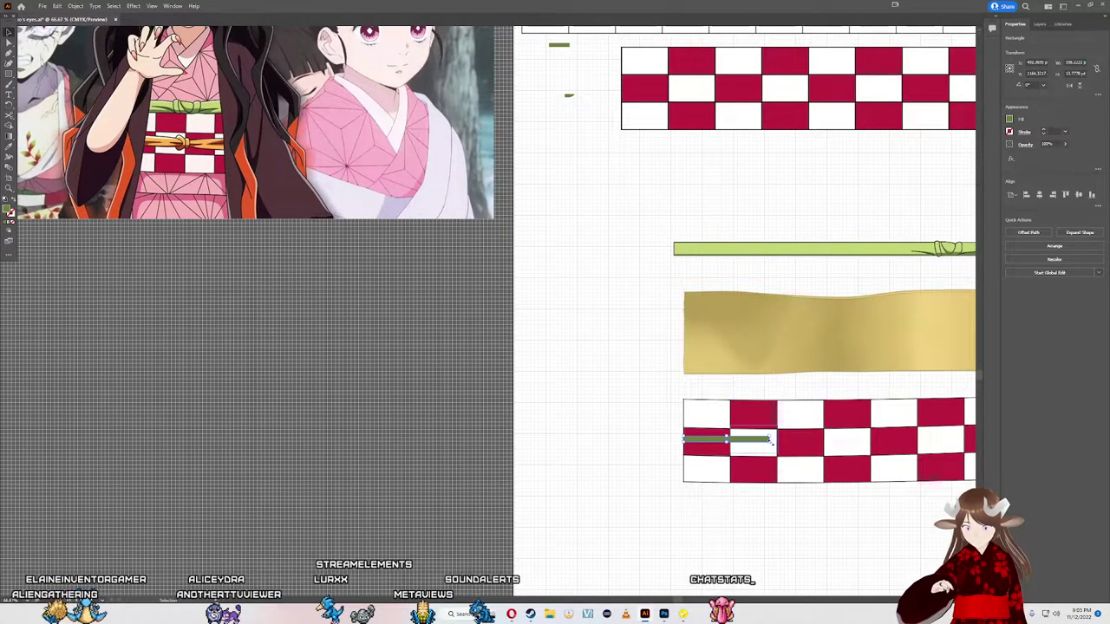
pyautogui.moveTo(812, 446)
pyautogui.mouseDown()
pyautogui.moveTo(968, 441)
pyautogui.moveTo(731, 469)
pyautogui.mouseUp()
pyautogui.moveTo(661, 468); pyautogui.dragTo(943, 462)
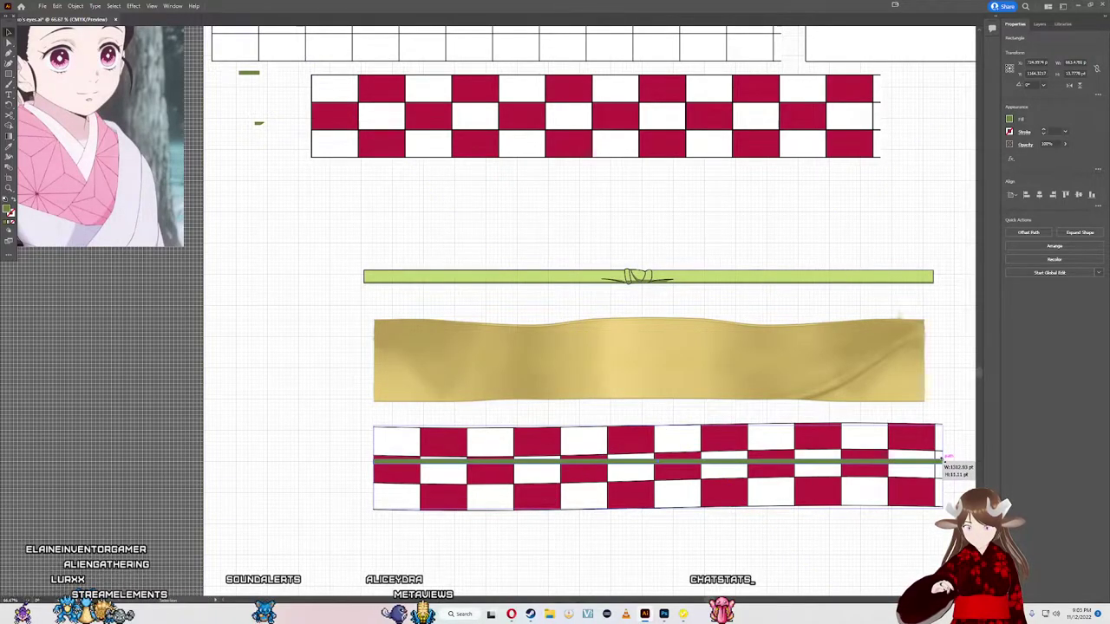
# Step: Move the green bar off the panel onto the grey area below the reference image
pyautogui.moveTo(339, 370)
pyautogui.mouseDown()
pyautogui.moveTo(670, 373)
pyautogui.moveTo(570, 368)
pyautogui.mouseUp()
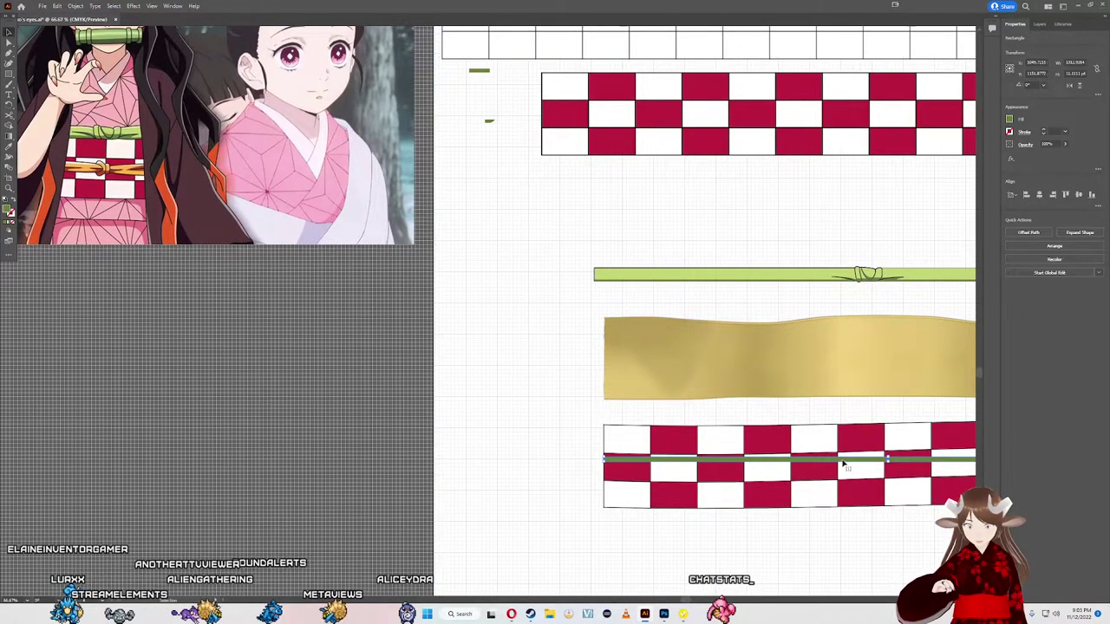
pyautogui.moveTo(843, 465)
pyautogui.mouseDown()
pyautogui.moveTo(235, 289)
pyautogui.moveTo(507, 329)
pyautogui.moveTo(441, 337)
pyautogui.mouseUp()
pyautogui.scroll(1, 488, 347)
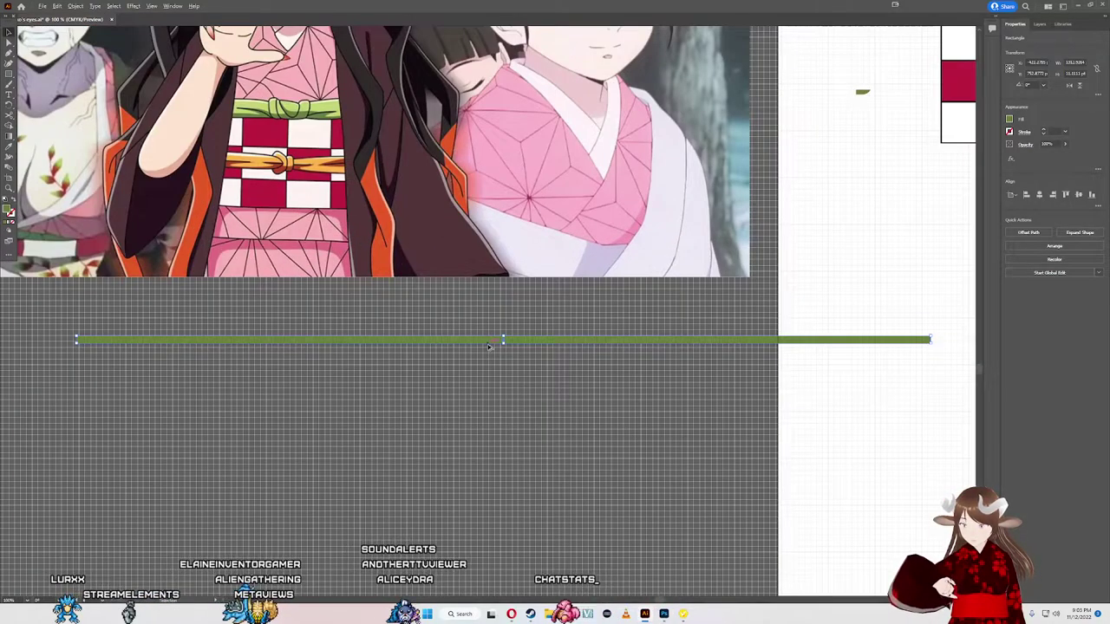
pyautogui.moveTo(518, 343)
pyautogui.mouseDown()
pyautogui.moveTo(410, 371)
pyautogui.moveTo(424, 380)
pyautogui.mouseUp()
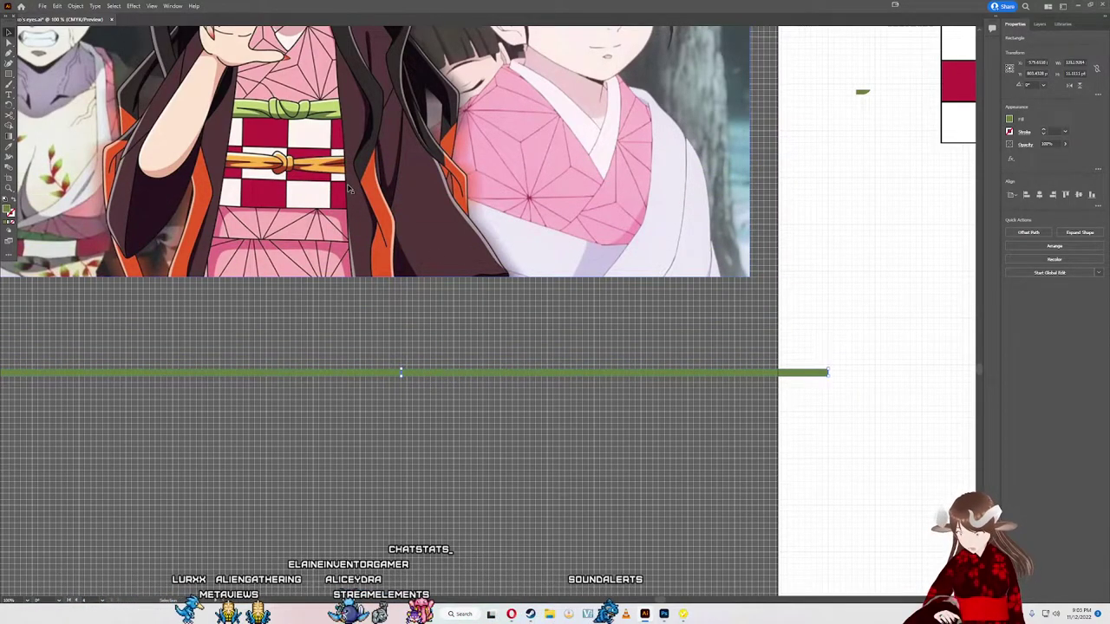
# Step: Fill the long bar with the cord's orange using the Eyedropper and give it a black outline
pyautogui.press('i')
pyautogui.click(266, 159)
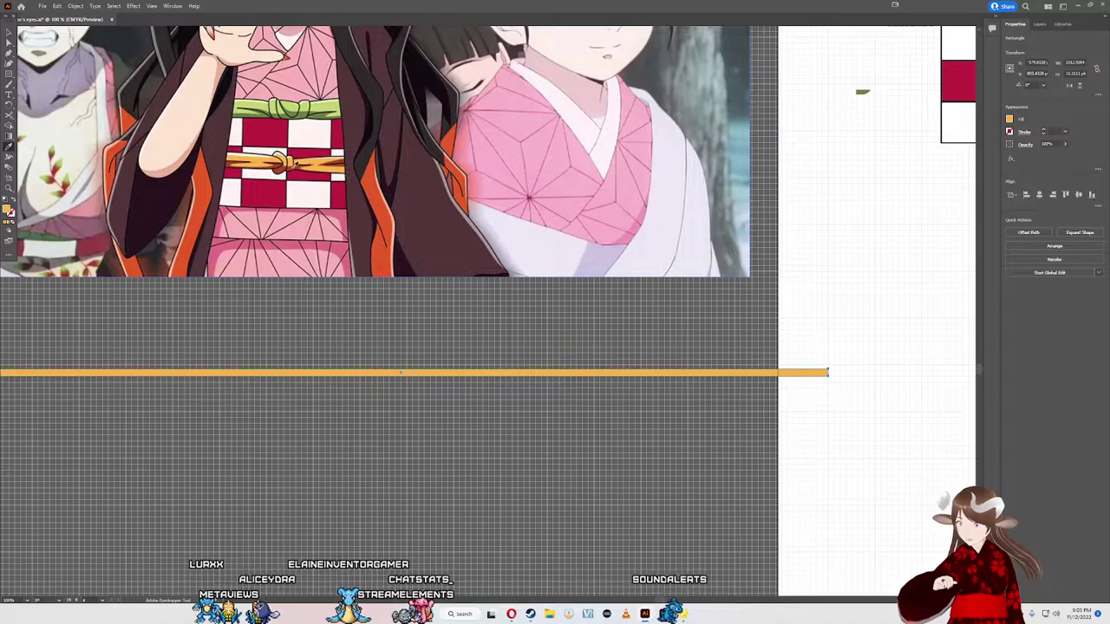
pyautogui.click(1009, 131)
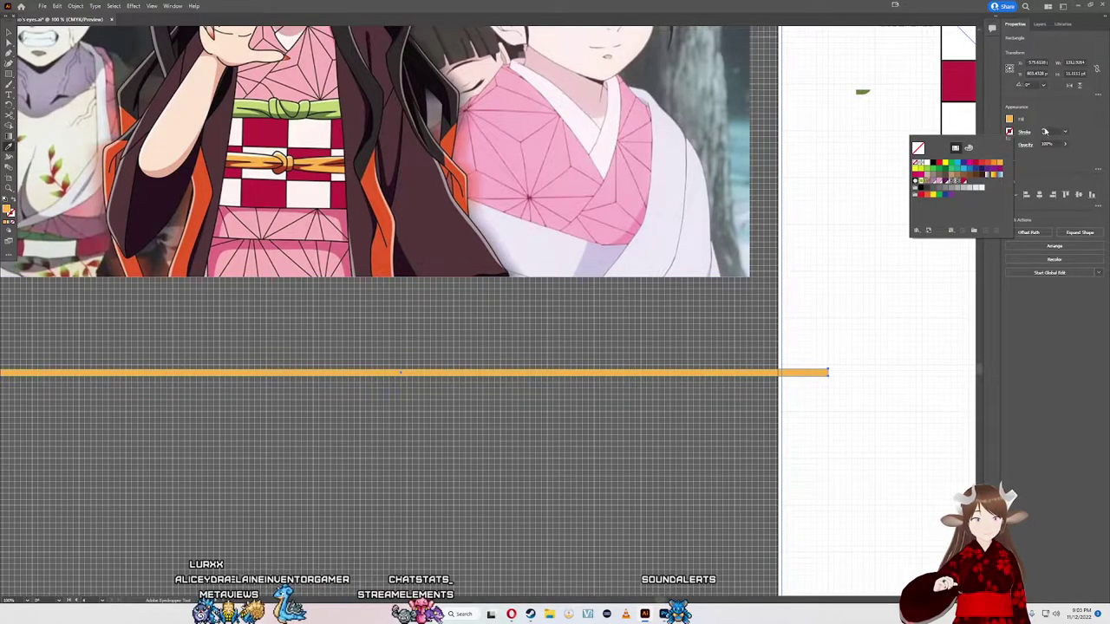
pyautogui.click(1044, 131)
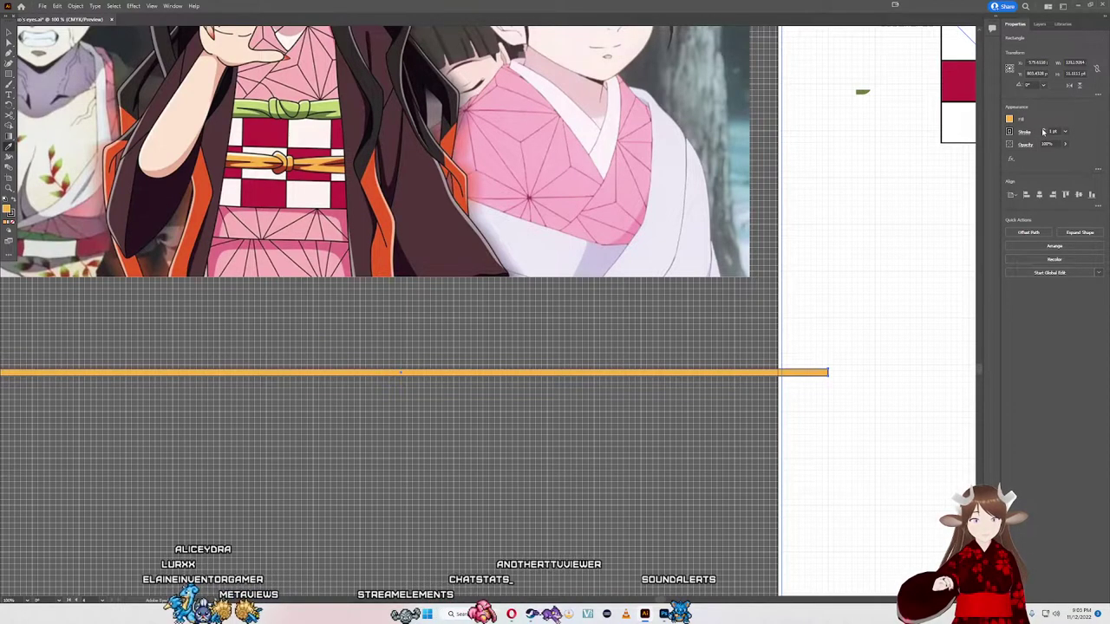
pyautogui.press('/')
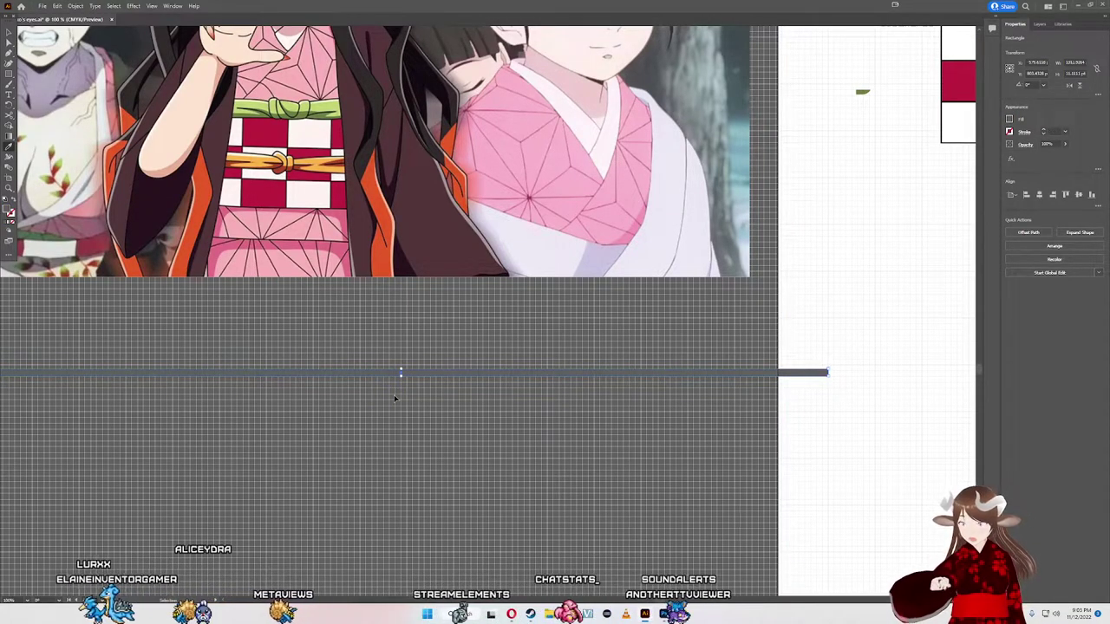
pyautogui.hotkey('ctrl', 'z')
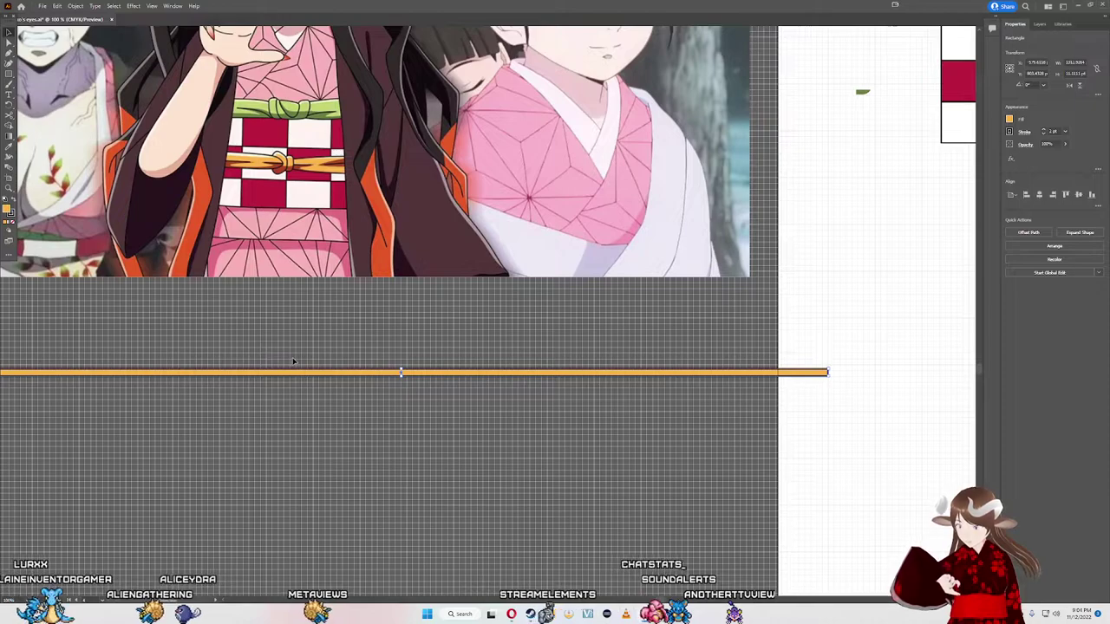
# Step: Duplicate the orange bar and seat the copy snugly beneath the original
pyautogui.hotkey('ctrl', 'c')
pyautogui.hotkey('ctrl', 'v')
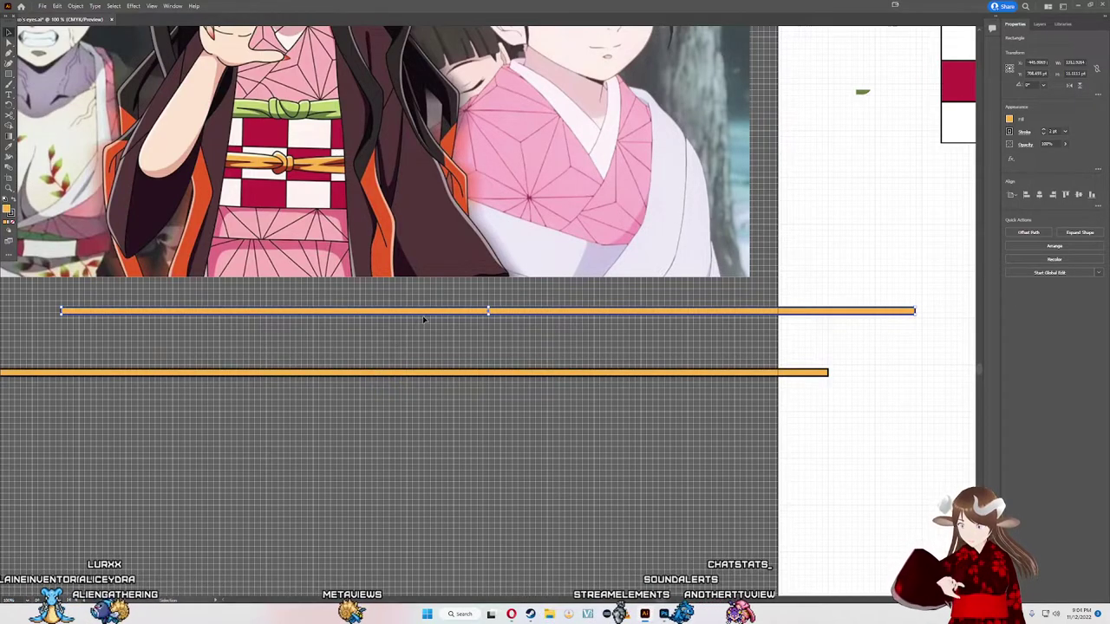
pyautogui.moveTo(423, 320); pyautogui.dragTo(341, 388)
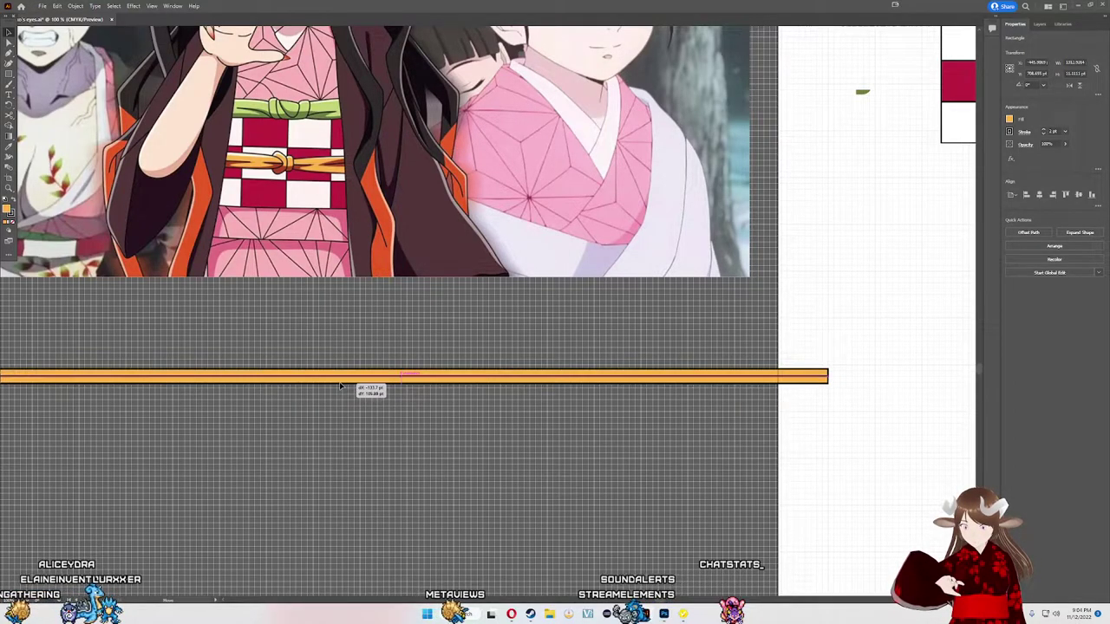
pyautogui.scroll(3, 341, 388)
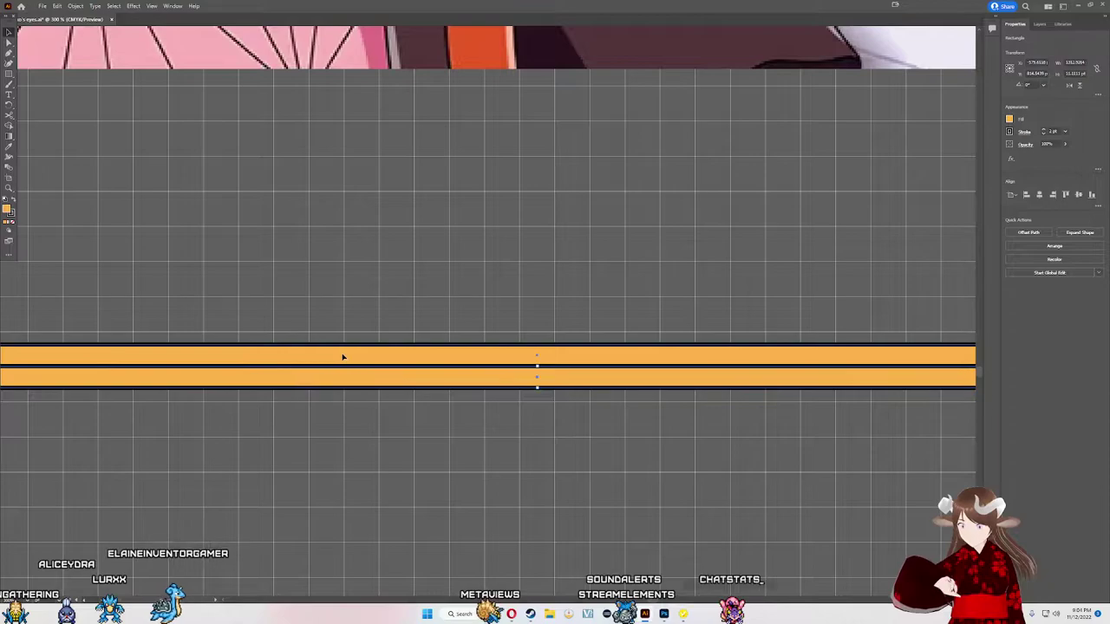
pyautogui.click(343, 356)
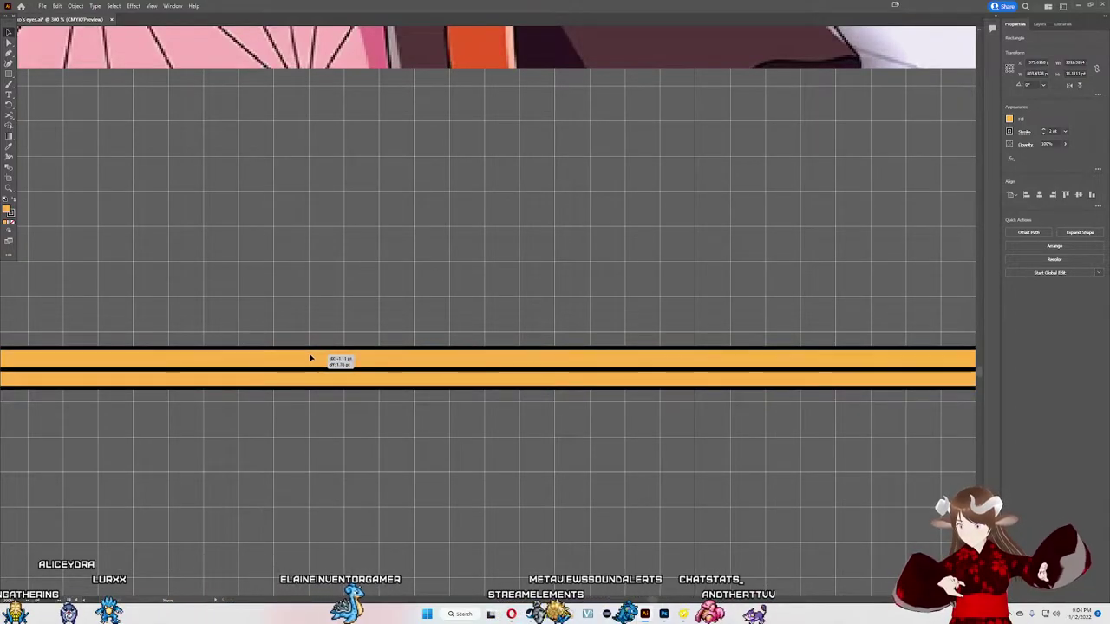
pyautogui.moveTo(313, 353); pyautogui.dragTo(317, 350)
pyautogui.scroll(-5, 334, 341)
pyautogui.scroll(2, 329, 332)
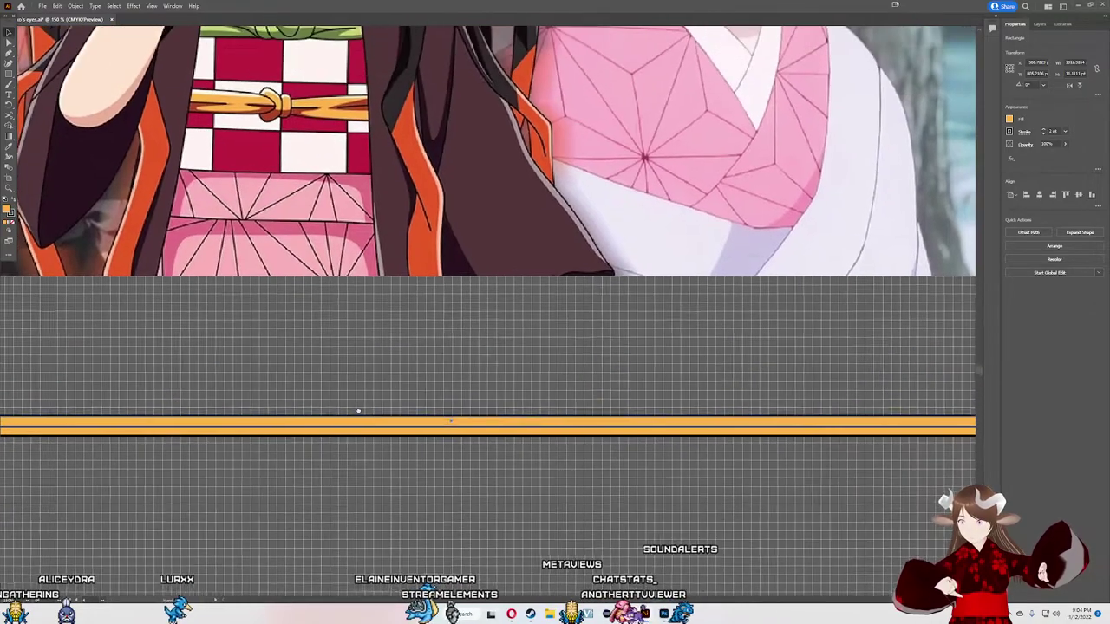
# Step: Try an Arc warp on the bar, then cancel it
pyautogui.click(1009, 161)
pyautogui.moveTo(1030, 265)
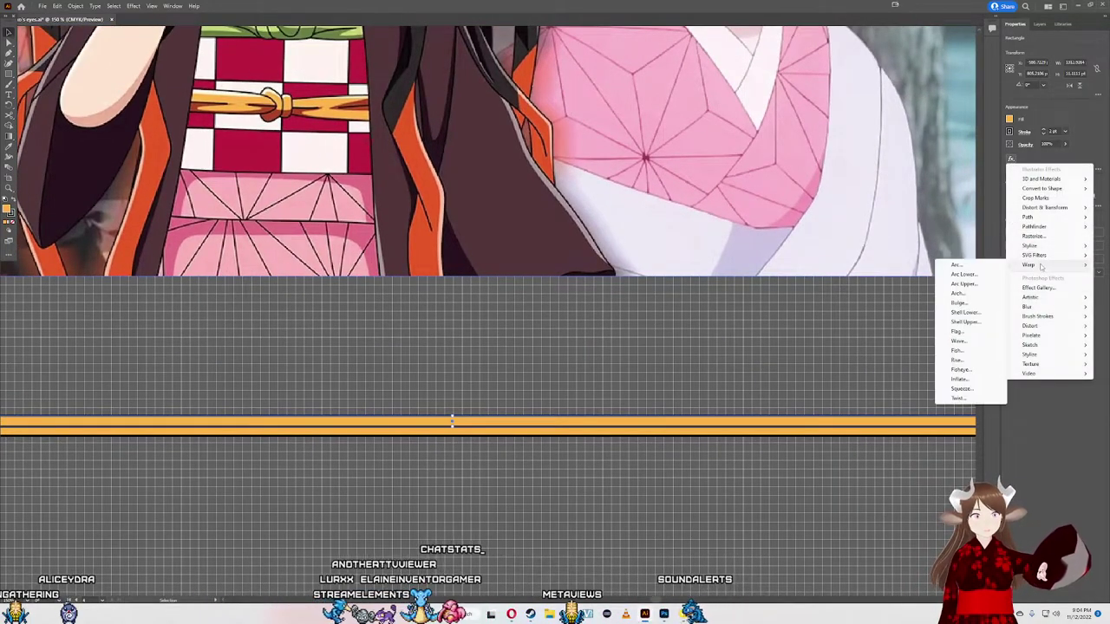
pyautogui.click(956, 265)
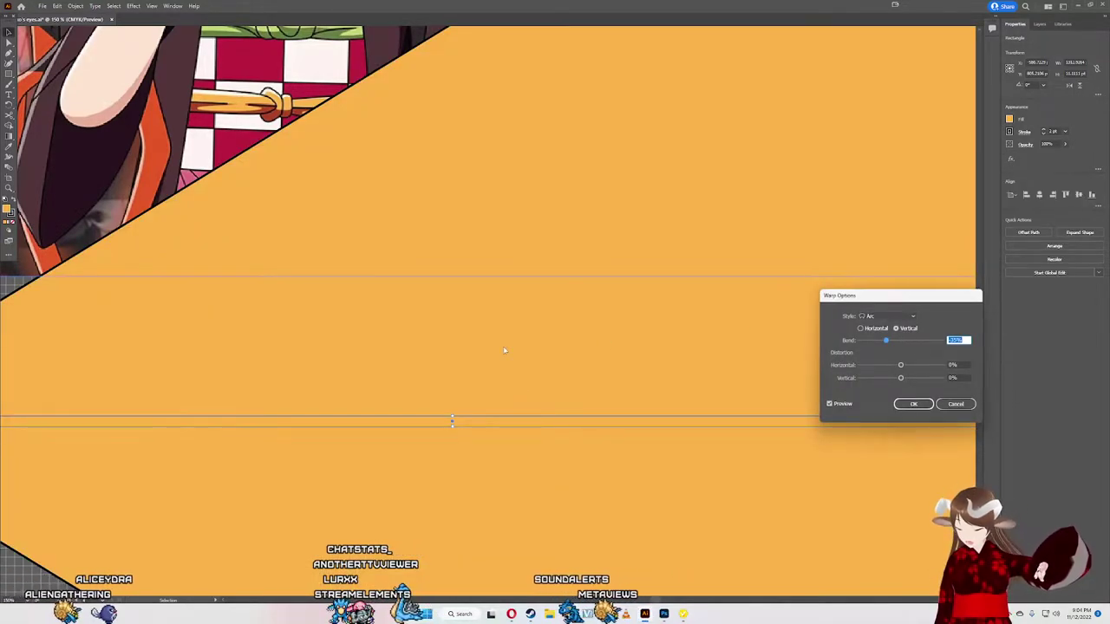
pyautogui.click(954, 404)
pyautogui.scroll(3, 691, 358)
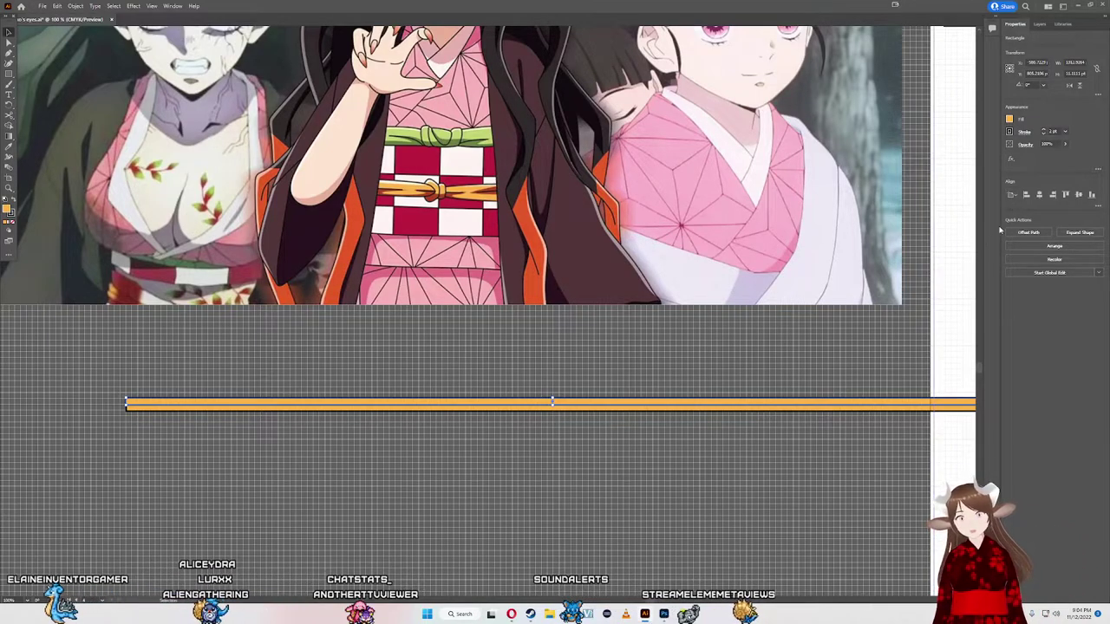
# Step: Apply a horizontal Arc Upper warp with bend near 0%, then nudge the bar down
pyautogui.click(1010, 160)
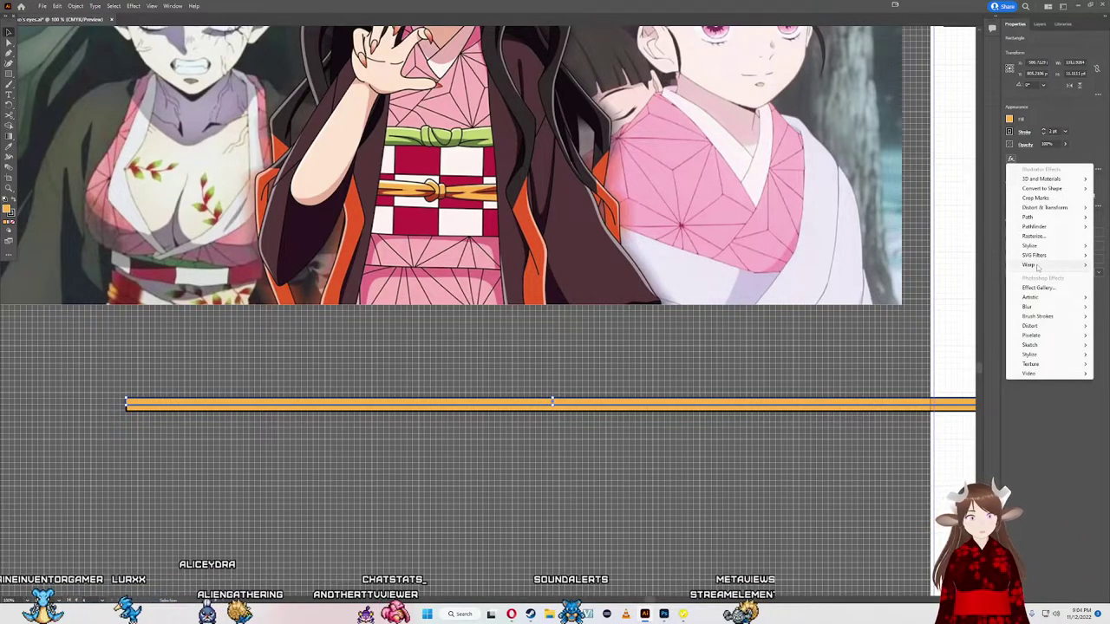
pyautogui.moveTo(1030, 264)
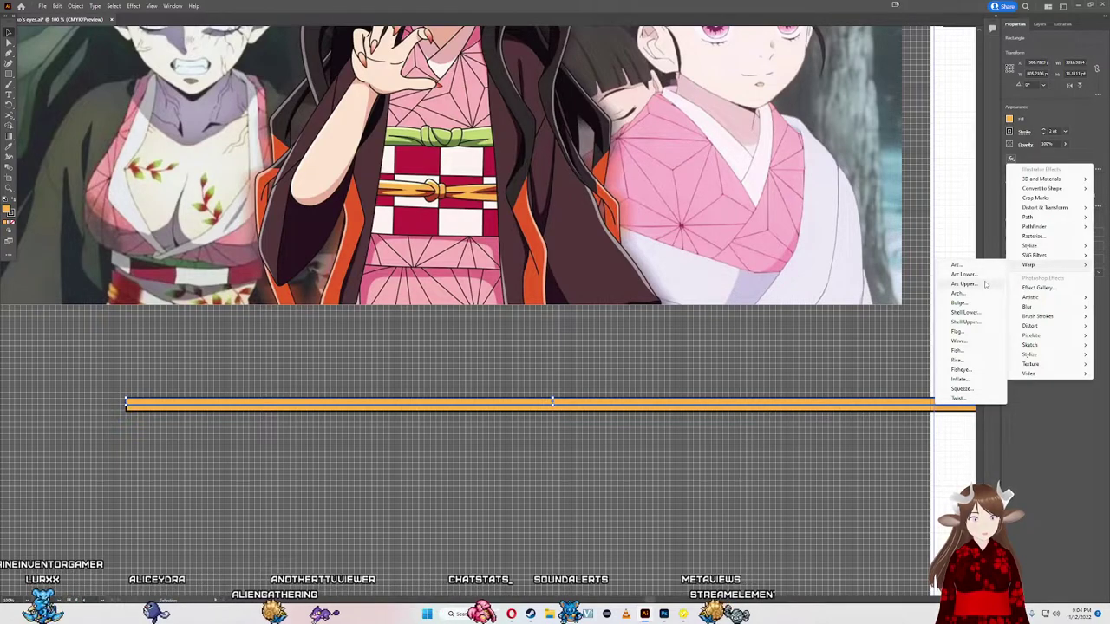
pyautogui.click(983, 285)
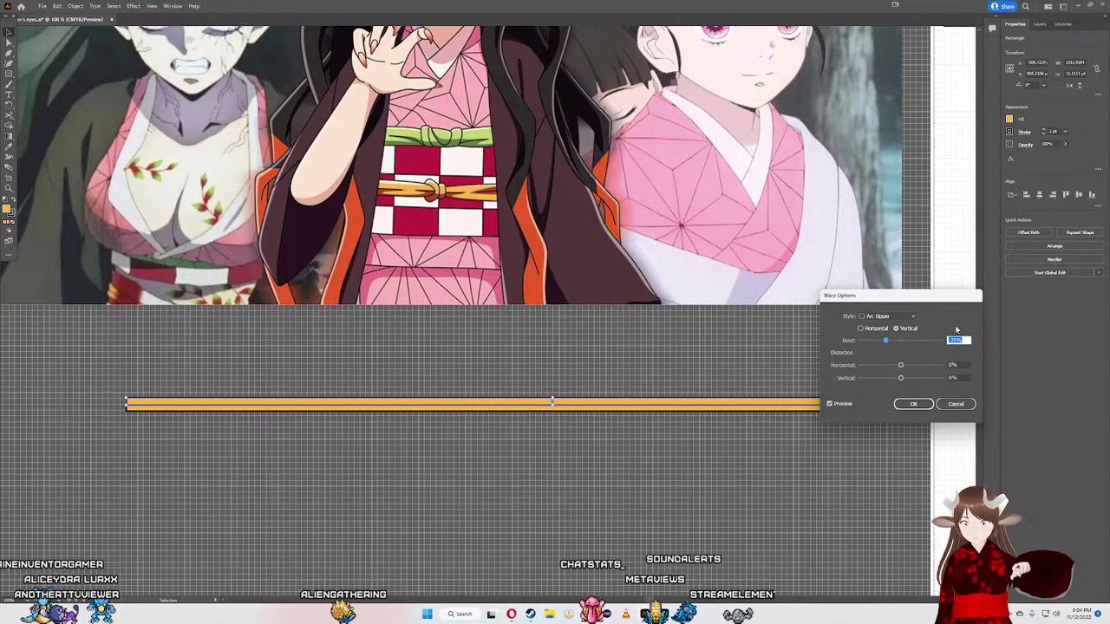
pyautogui.hotkey('shift', 'Down')
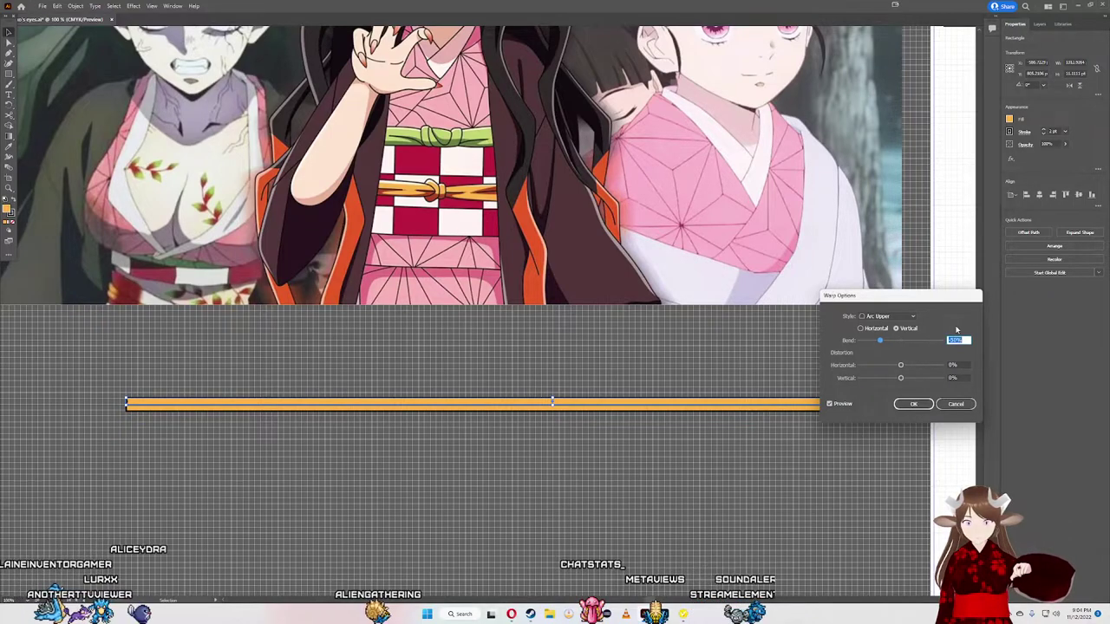
pyautogui.hotkey('shift', 'Down')
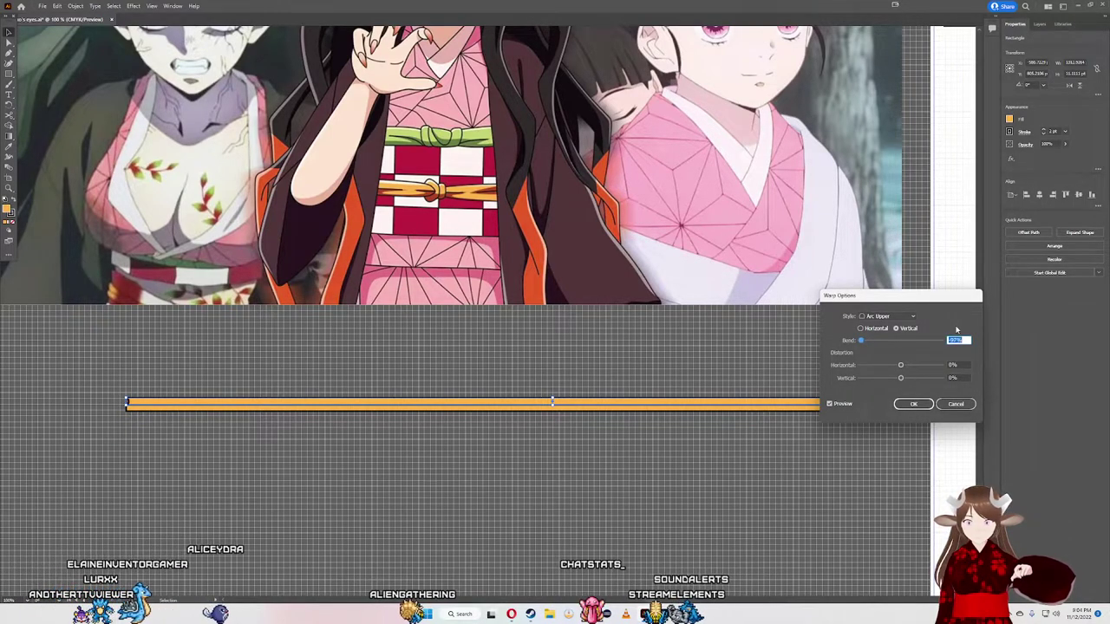
pyautogui.hotkey('shift', 'Up')
pyautogui.hotkey('shift', 'Up')
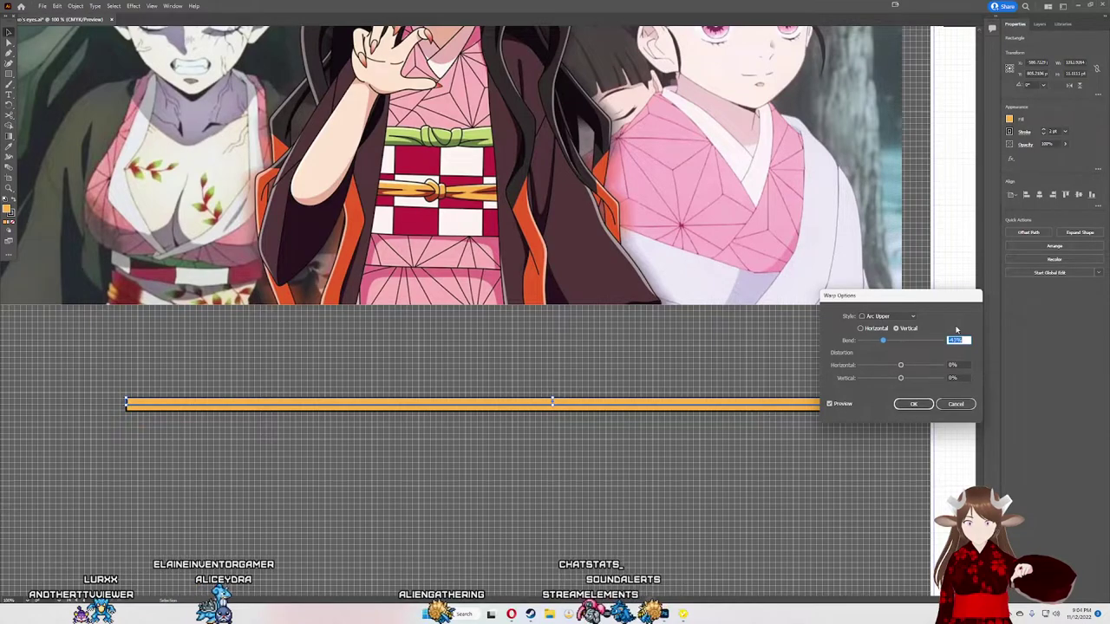
pyautogui.click(862, 329)
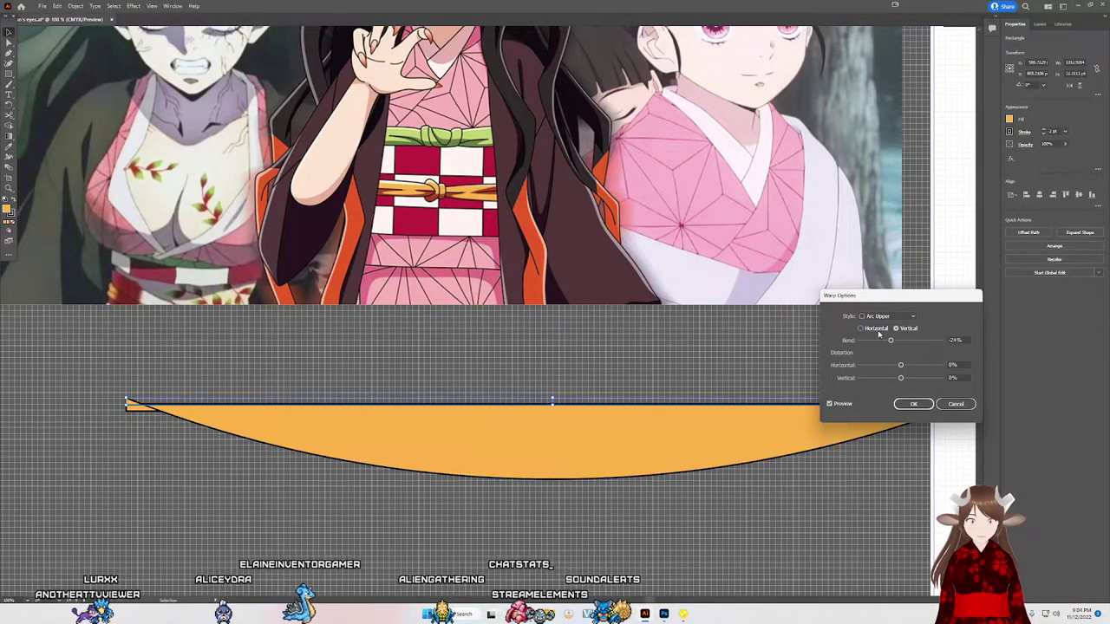
pyautogui.press('Right')
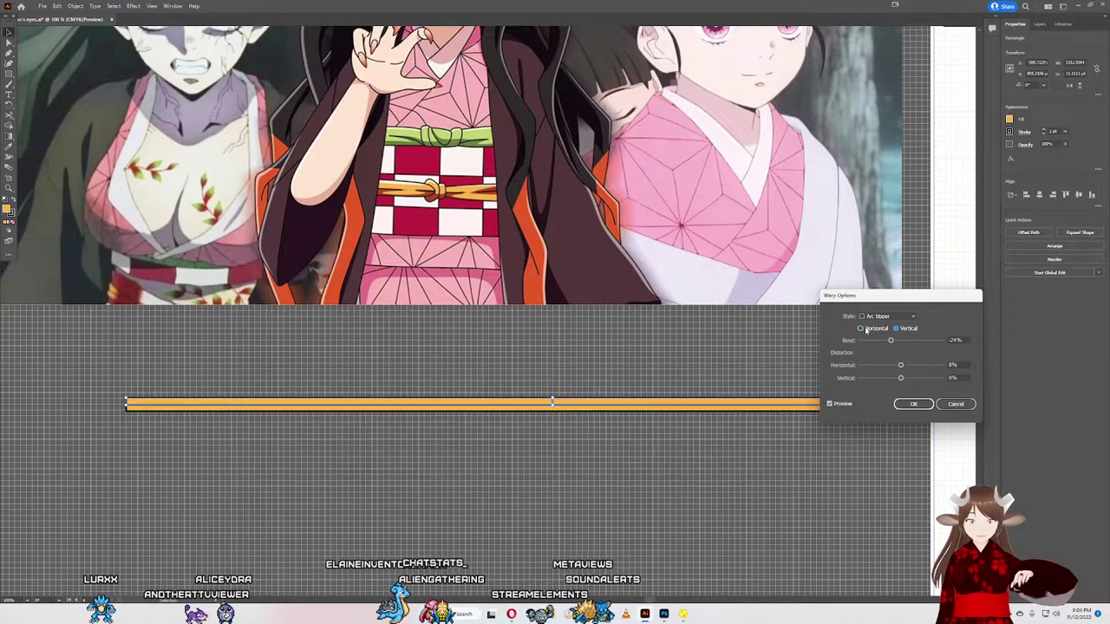
pyautogui.click(861, 328)
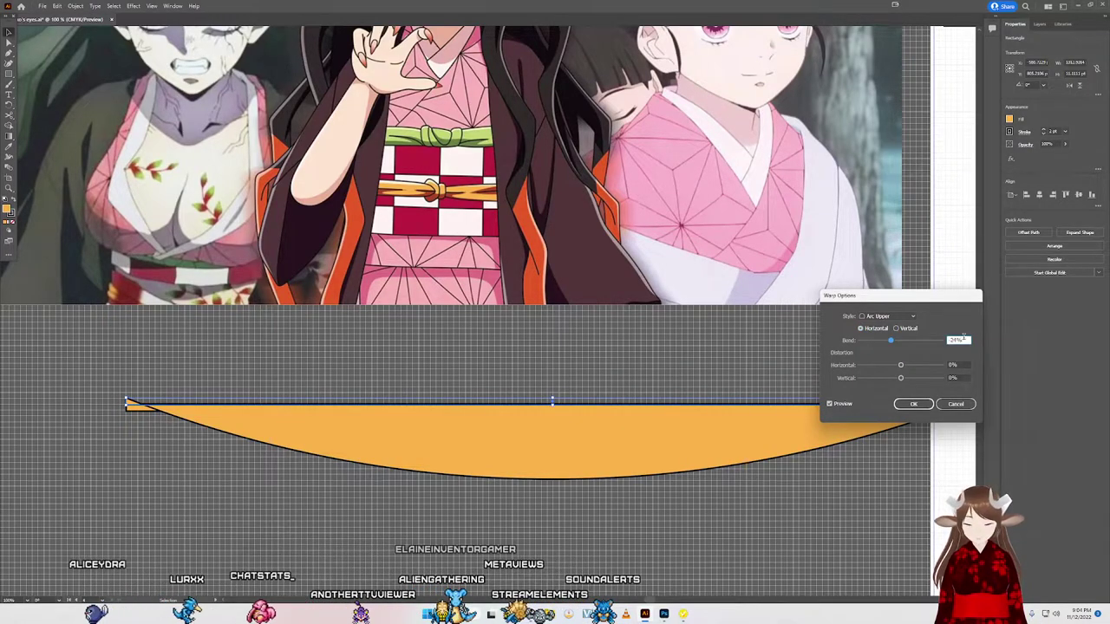
pyautogui.press('Up')
pyautogui.press('Up')
pyautogui.press('Up')
pyautogui.press('Up')
pyautogui.press('Up')
pyautogui.press('Up')
pyautogui.press('Up')
pyautogui.press('Up')
pyautogui.press('Up')
pyautogui.press('Up')
pyautogui.press('Up')
pyautogui.press('Up')
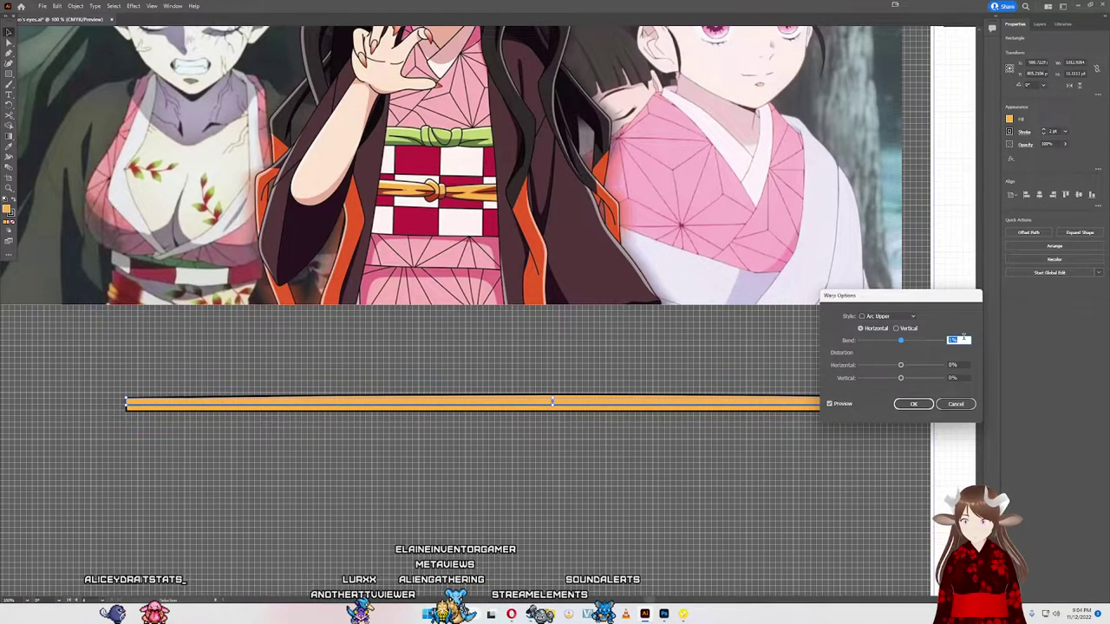
pyautogui.press('Up')
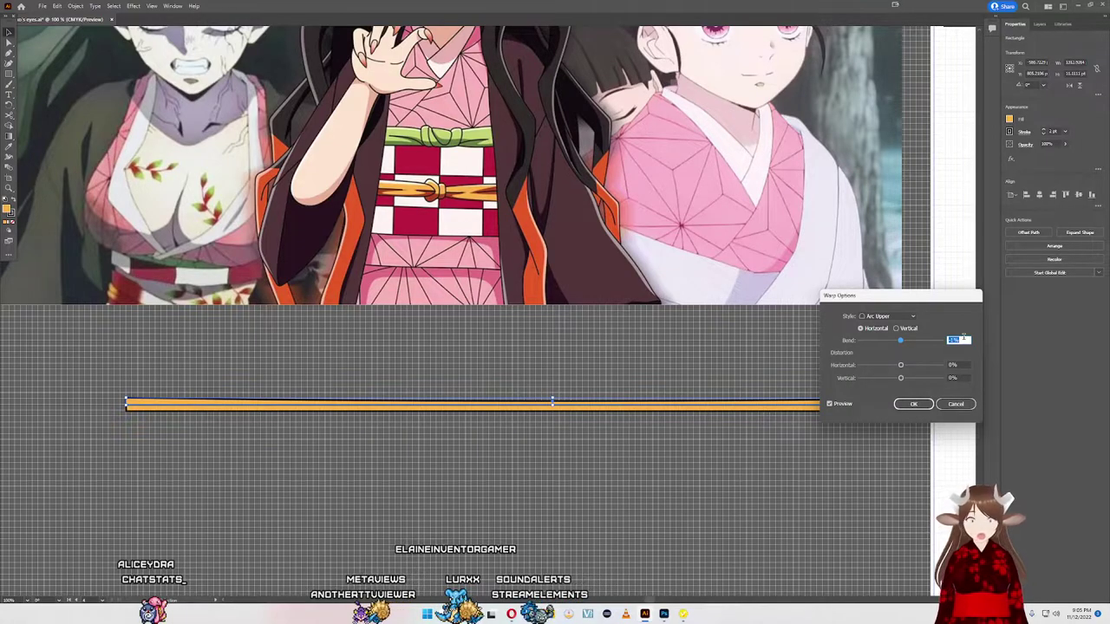
pyautogui.press('Return')
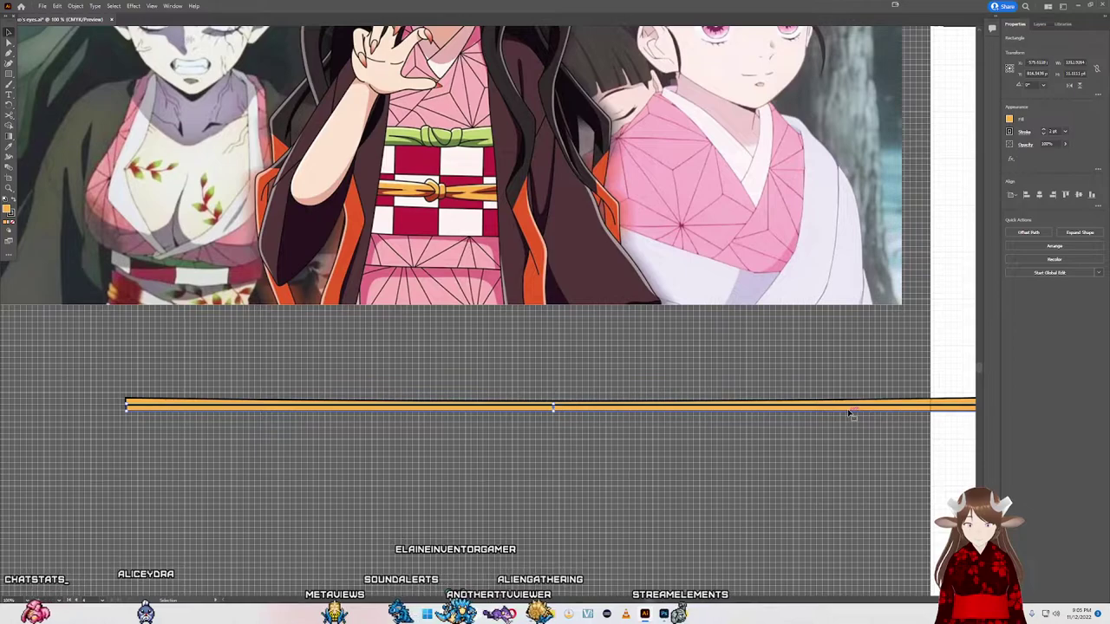
pyautogui.moveTo(848, 414); pyautogui.dragTo(847, 415)
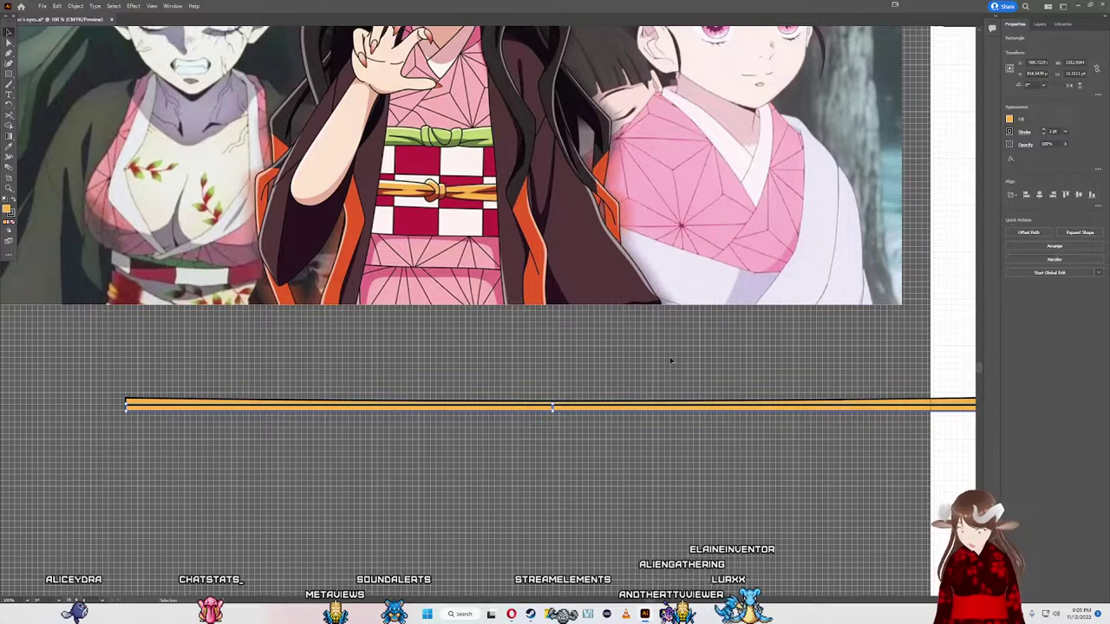
# Step: Marquee-select both orange bar objects and open the fx effects list for a Squeeze warp
pyautogui.scroll(2, 657, 355)
pyautogui.scroll(-2, 632, 381)
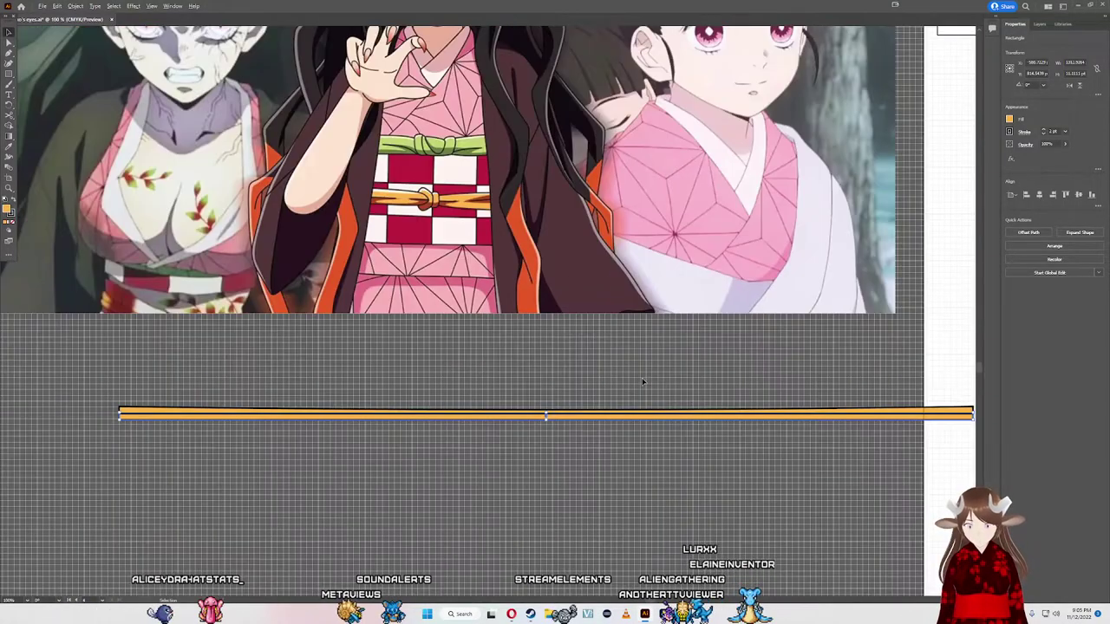
pyautogui.moveTo(610, 420); pyautogui.dragTo(610, 420)
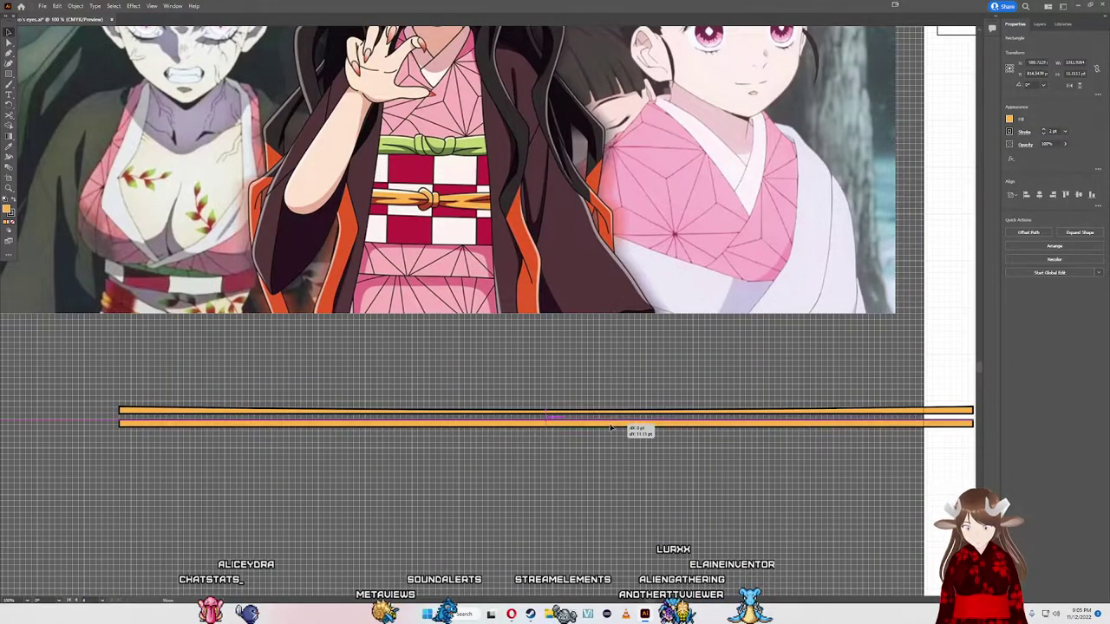
pyautogui.click(610, 419)
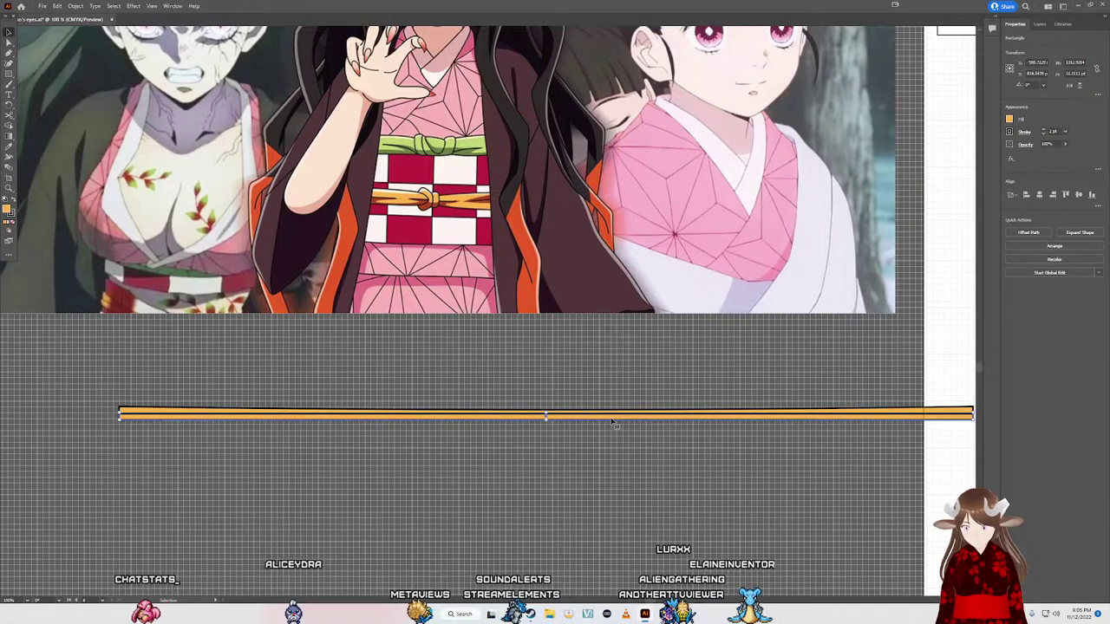
pyautogui.click(485, 395)
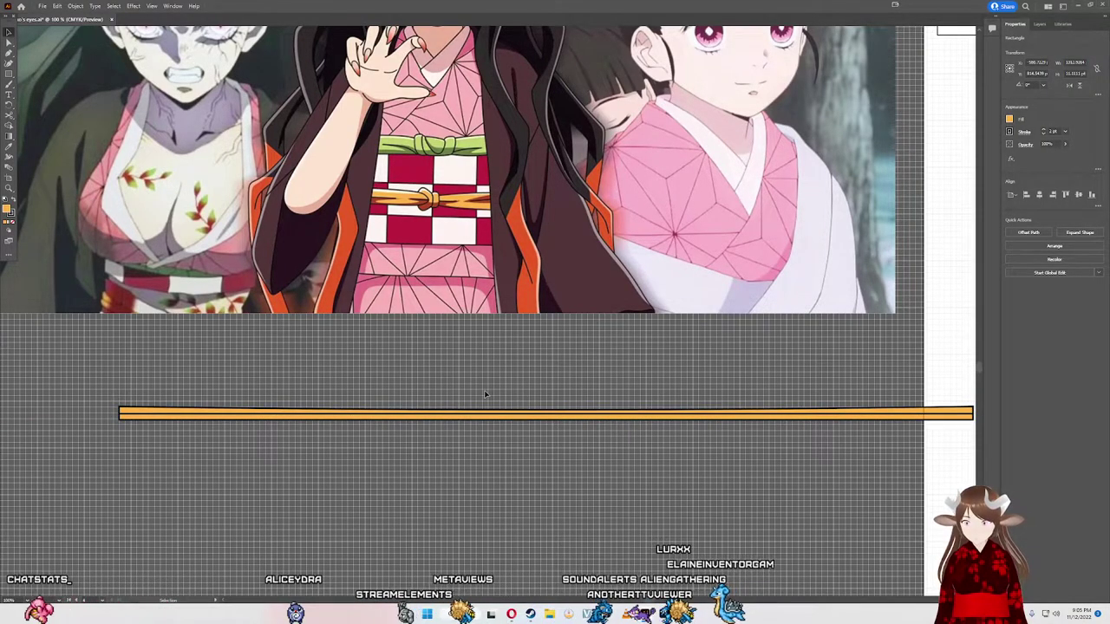
pyautogui.click(551, 420)
pyautogui.moveTo(549, 440); pyautogui.dragTo(589, 396)
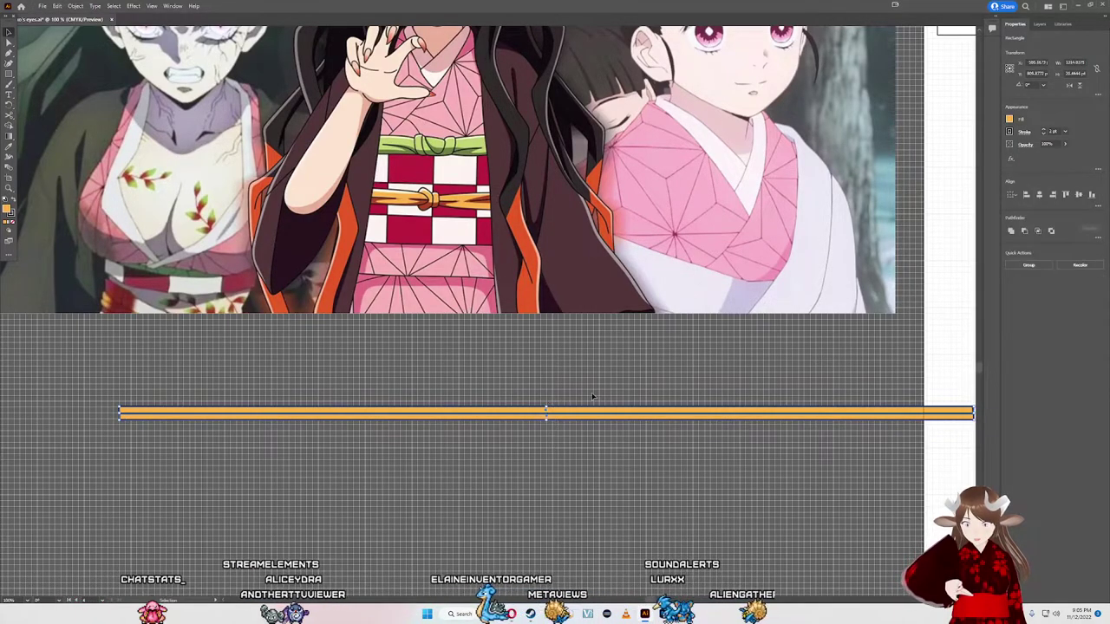
pyautogui.click(1014, 161)
pyautogui.click(959, 322)
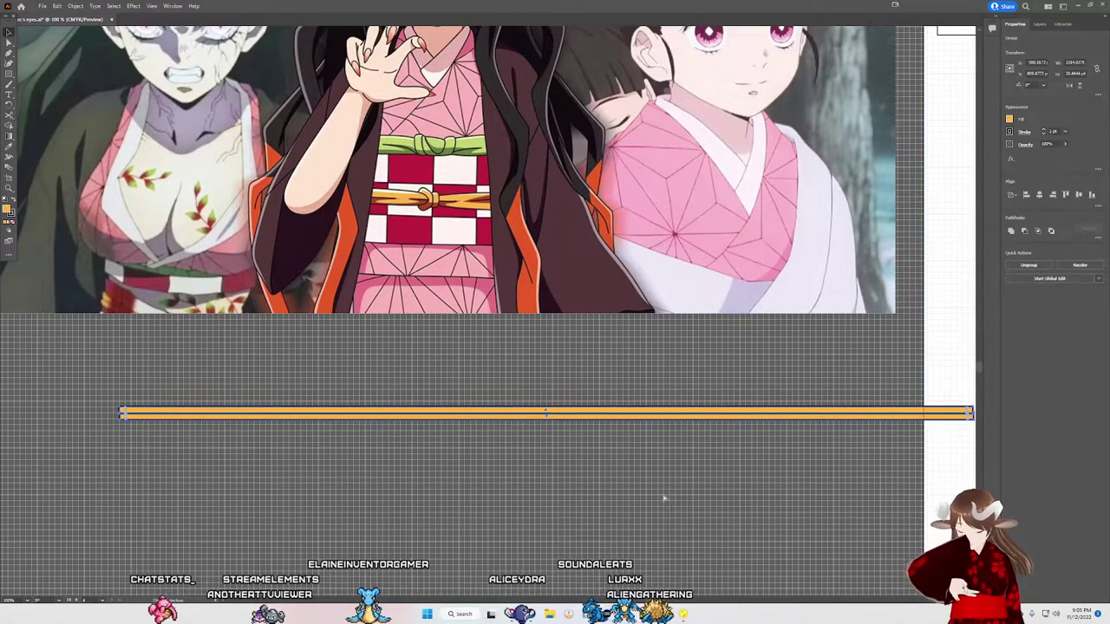
pyautogui.click(1010, 160)
pyautogui.moveTo(1028, 264)
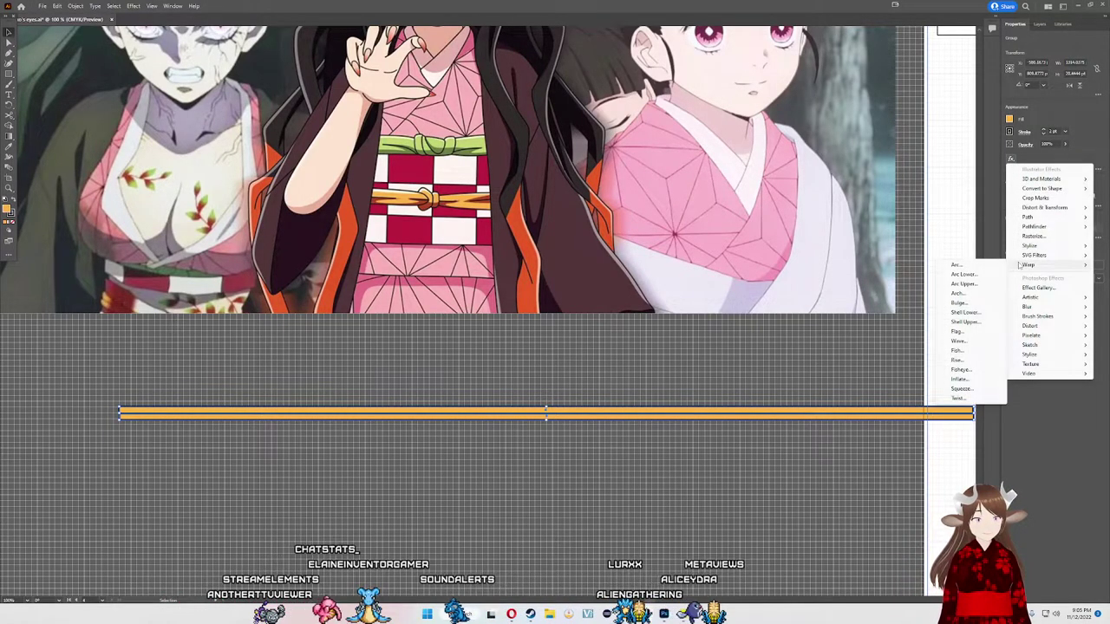
# Step: Preview a Squeeze warp on the bar, trying horizontal orientation with 50% bend
pyautogui.click(960, 389)
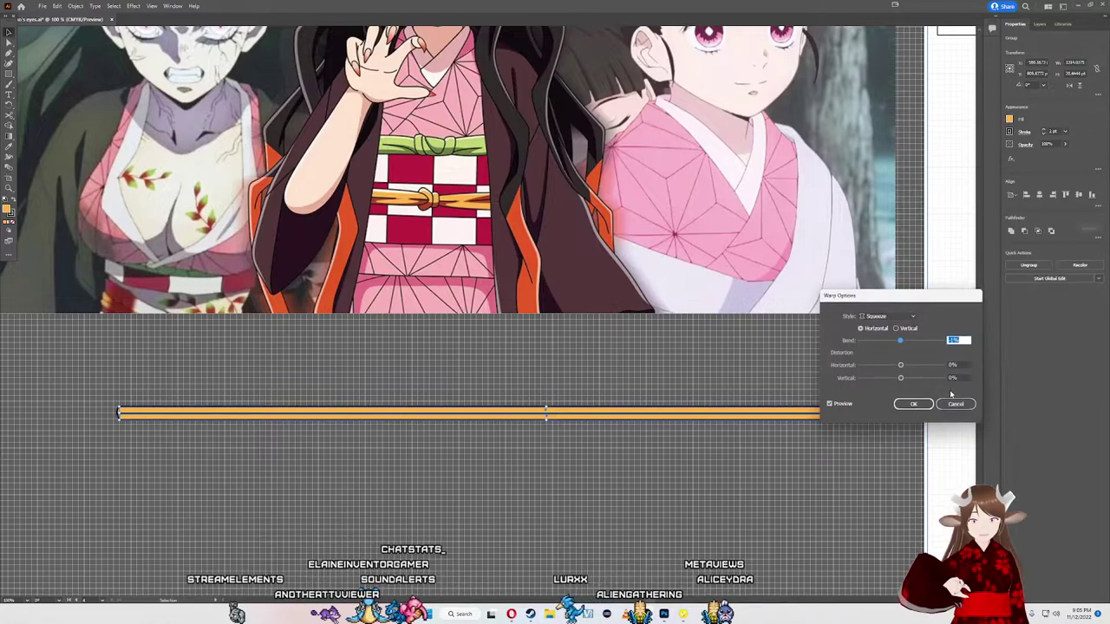
pyautogui.scroll(-1, 893, 317)
pyautogui.scroll(1, 893, 316)
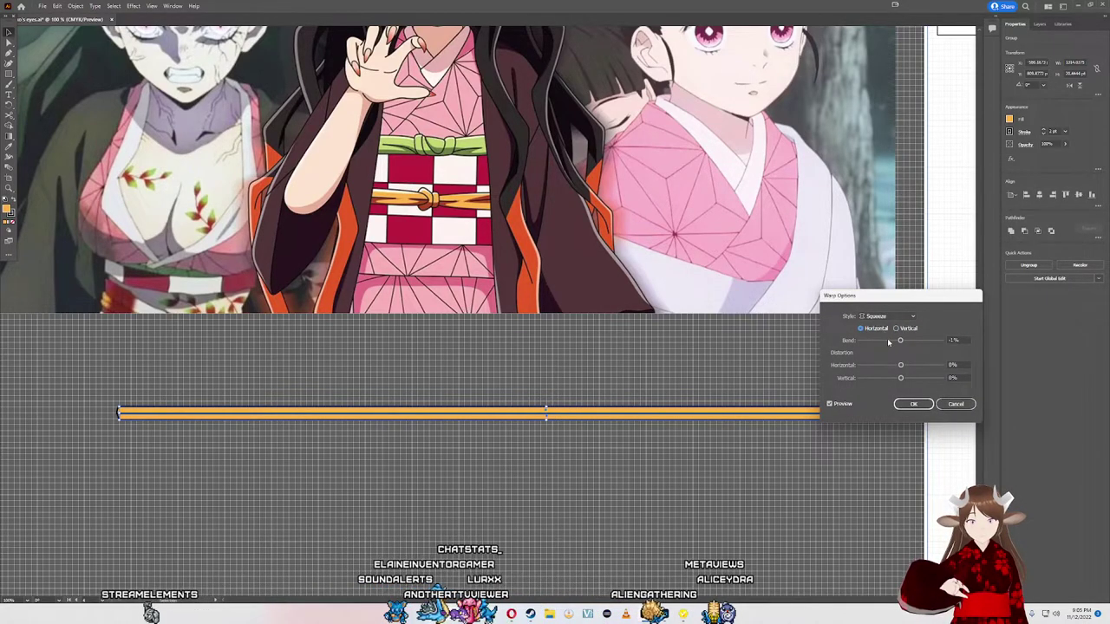
pyautogui.press('Right')
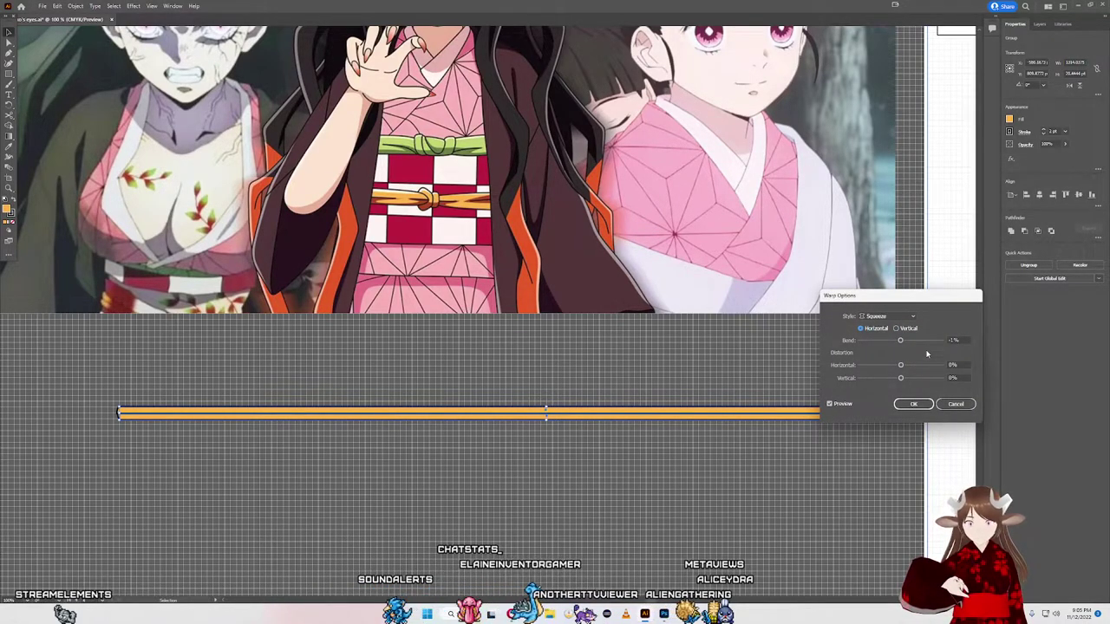
pyautogui.press('Left')
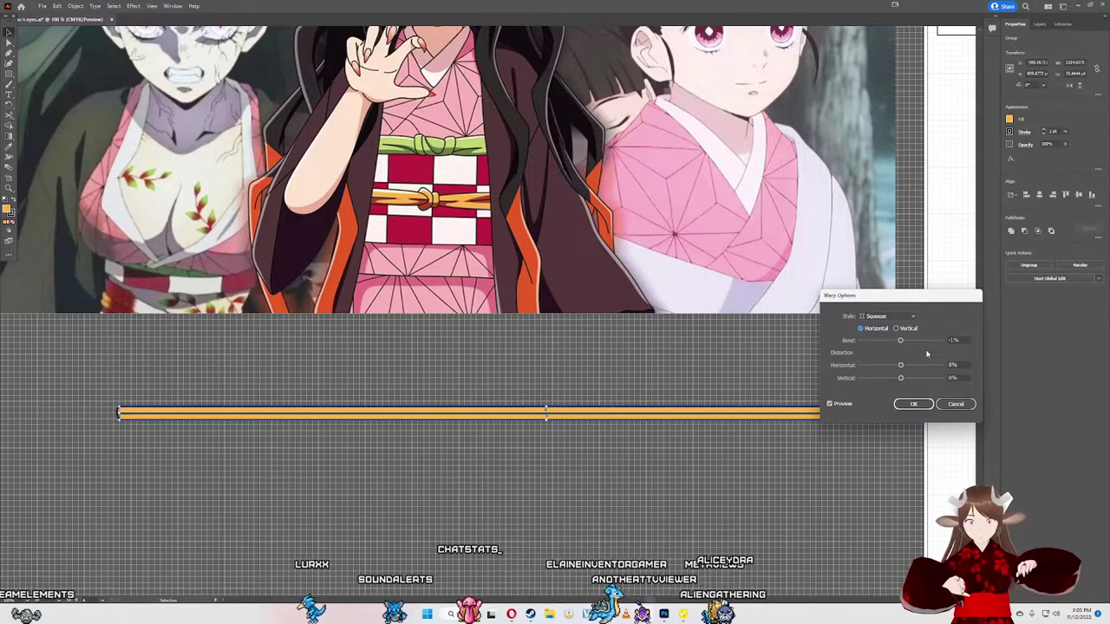
pyautogui.click(952, 339)
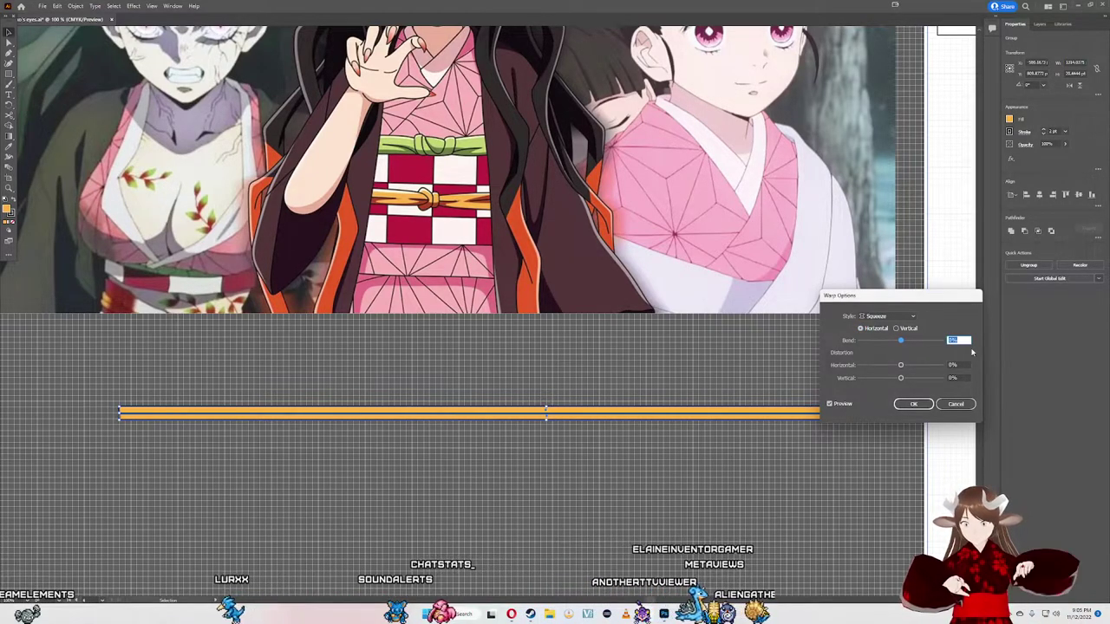
pyautogui.hotkey('shift', 'Up')
pyautogui.hotkey('shift', 'Up')
pyautogui.hotkey('shift', 'Up')
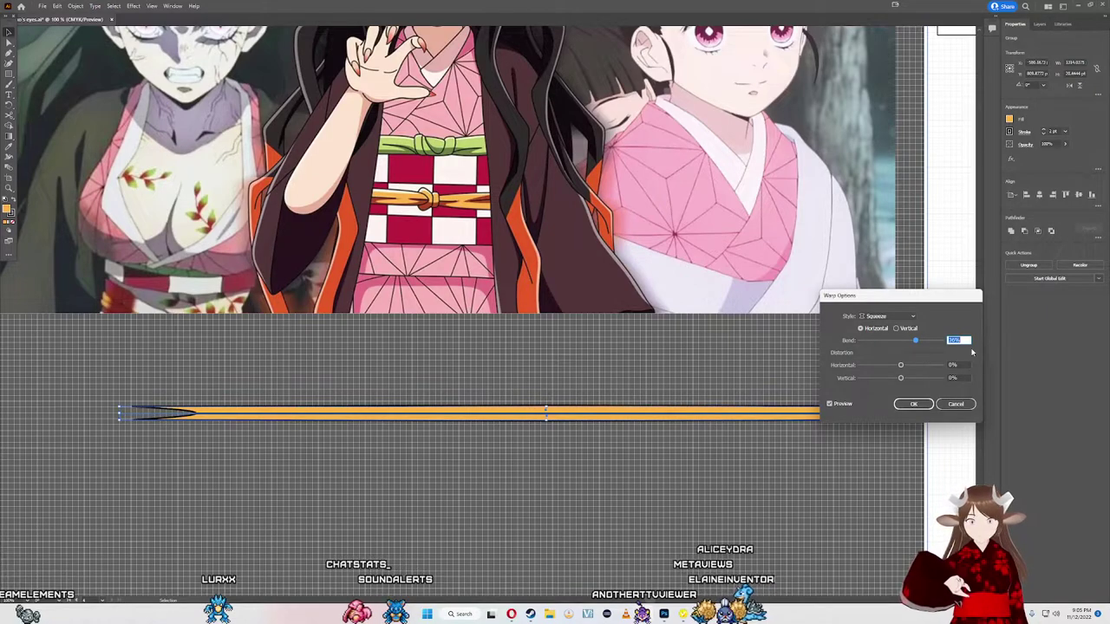
# Step: Switch the Squeeze to Vertical and tune the bend until the left end tapers to a point
pyautogui.click(905, 328)
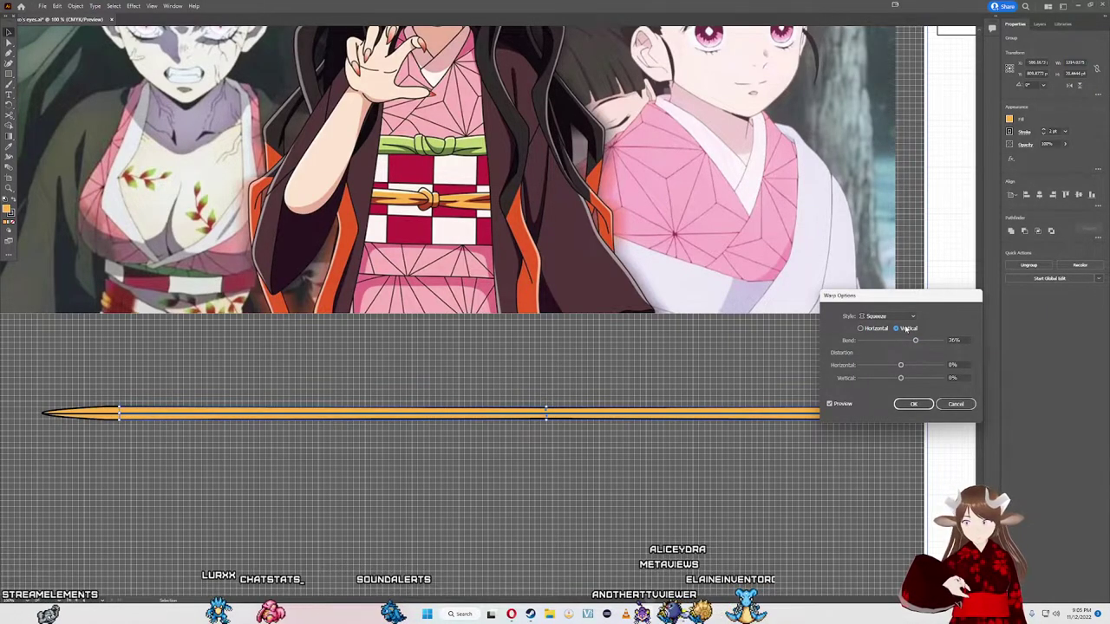
pyautogui.press('Left')
pyautogui.click(904, 329)
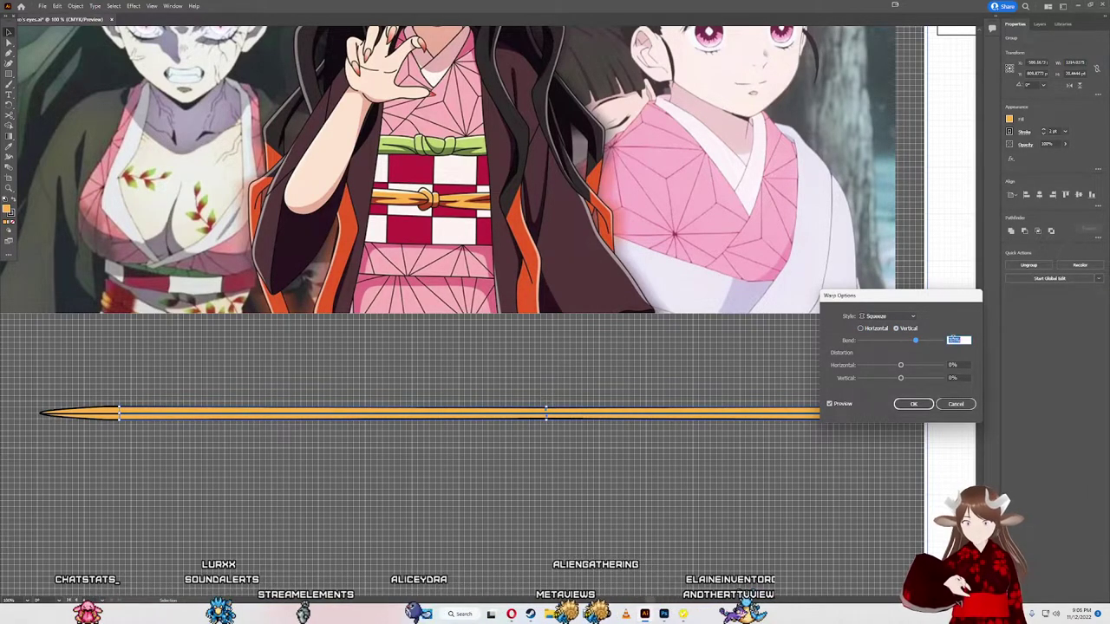
pyautogui.hotkey('shift', 'Up')
pyautogui.hotkey('shift', 'Down')
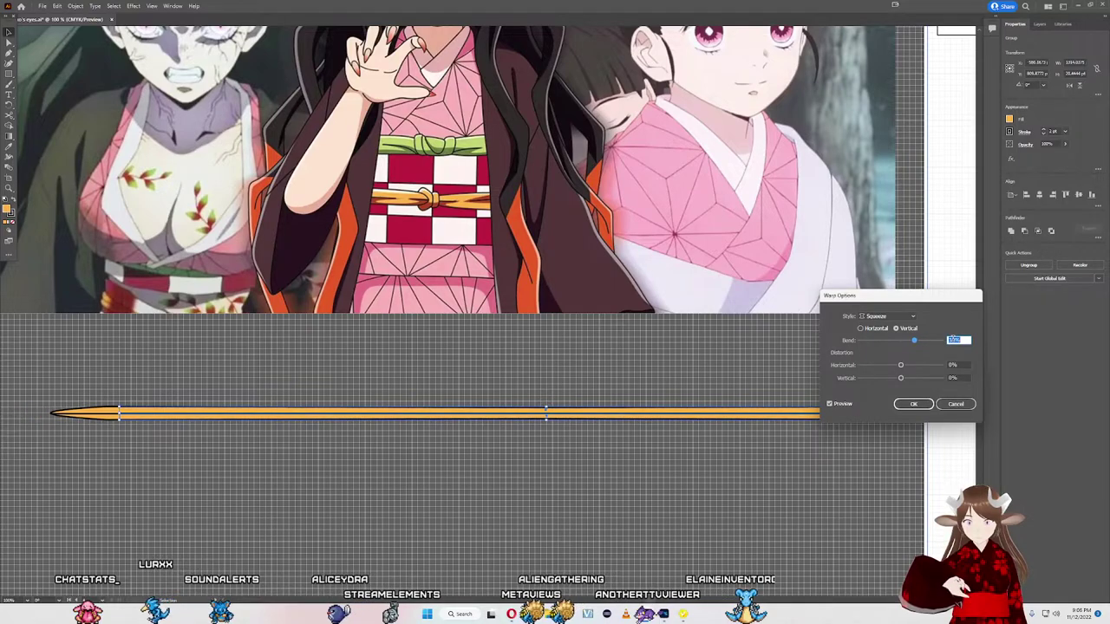
pyautogui.hotkey('shift', 'Down')
pyautogui.hotkey('shift', 'Down')
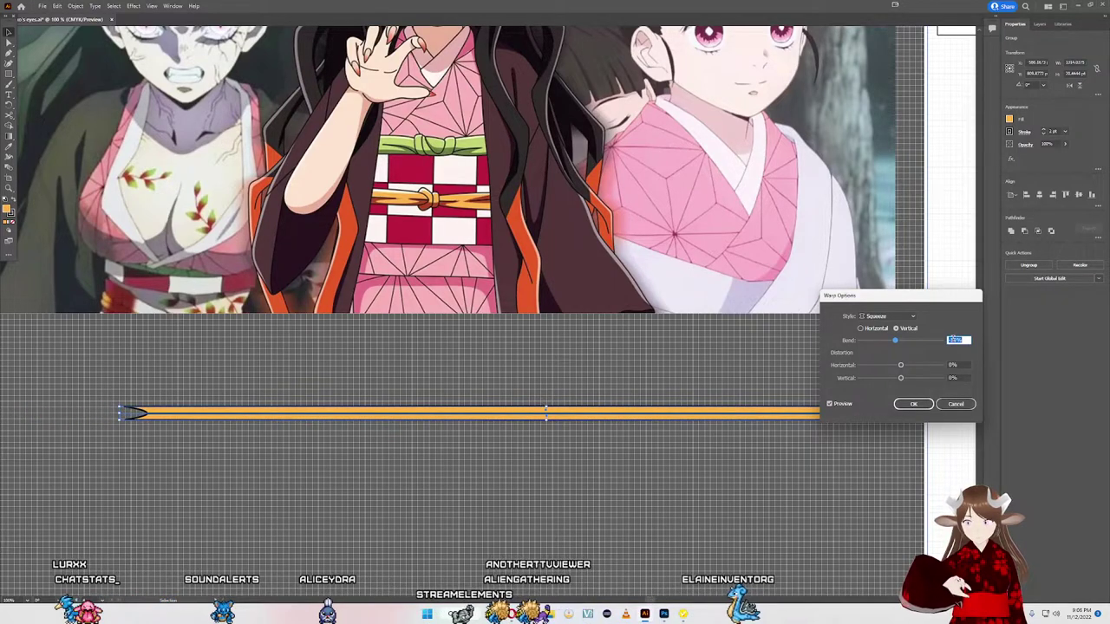
pyautogui.hotkey('shift', 'Up')
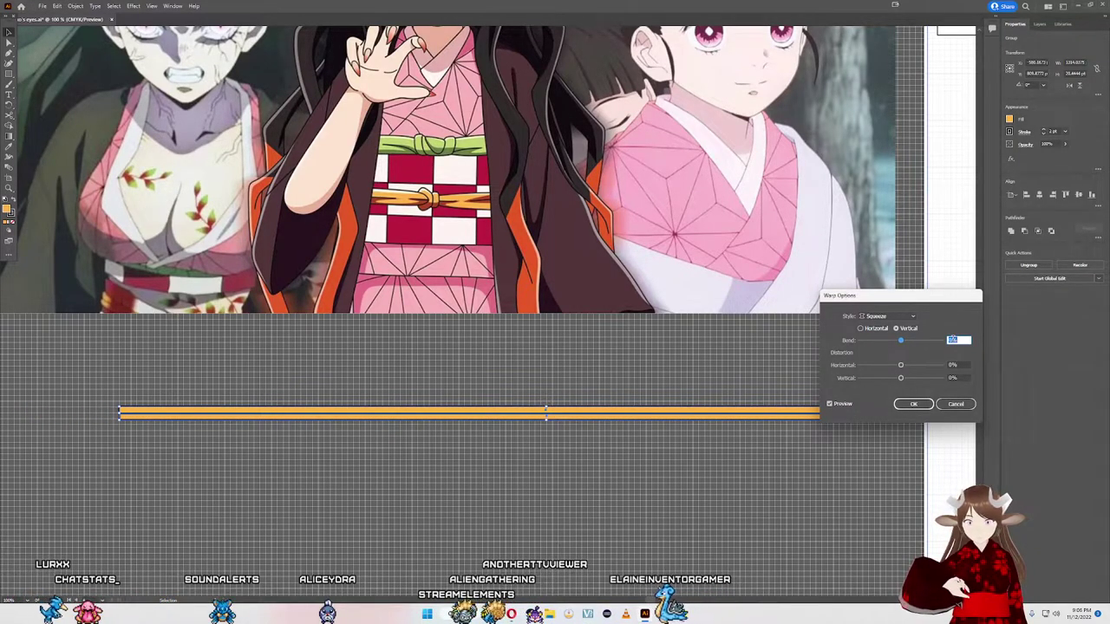
pyautogui.press('Down')
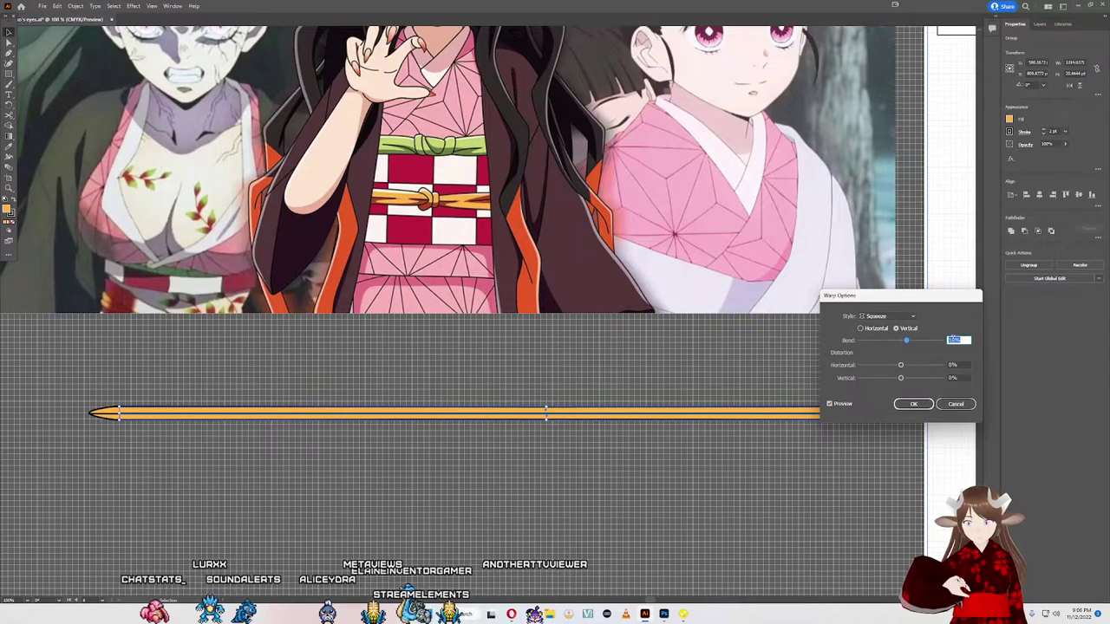
pyautogui.hotkey('shift', 'Up')
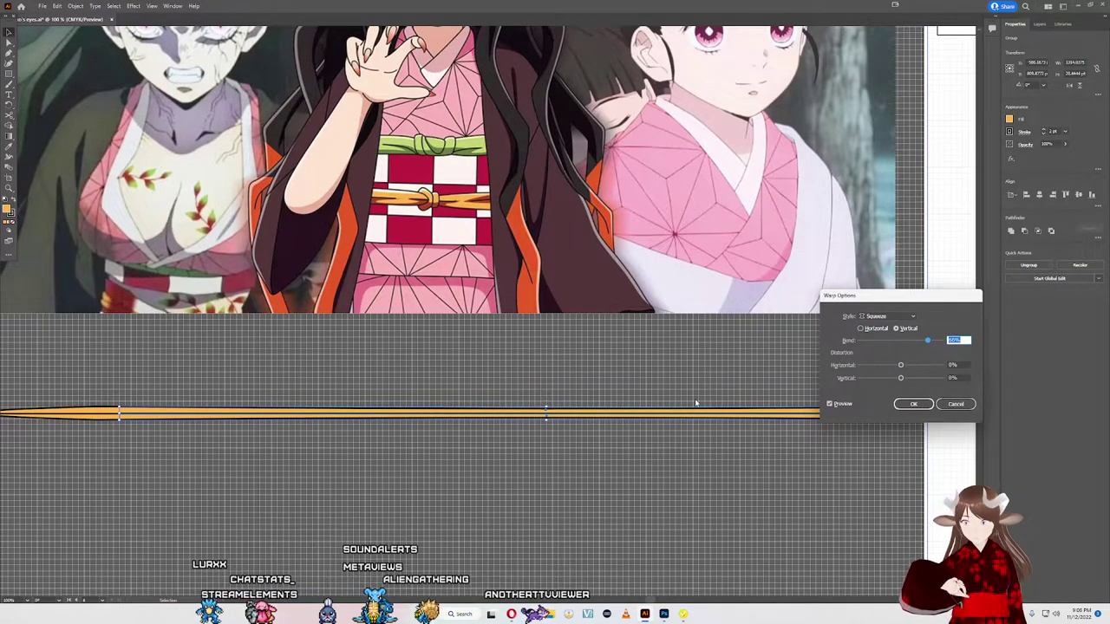
# Step: Confirm the Squeeze warp, then reposition the bar and reshape its tapered left end
pyautogui.click(910, 405)
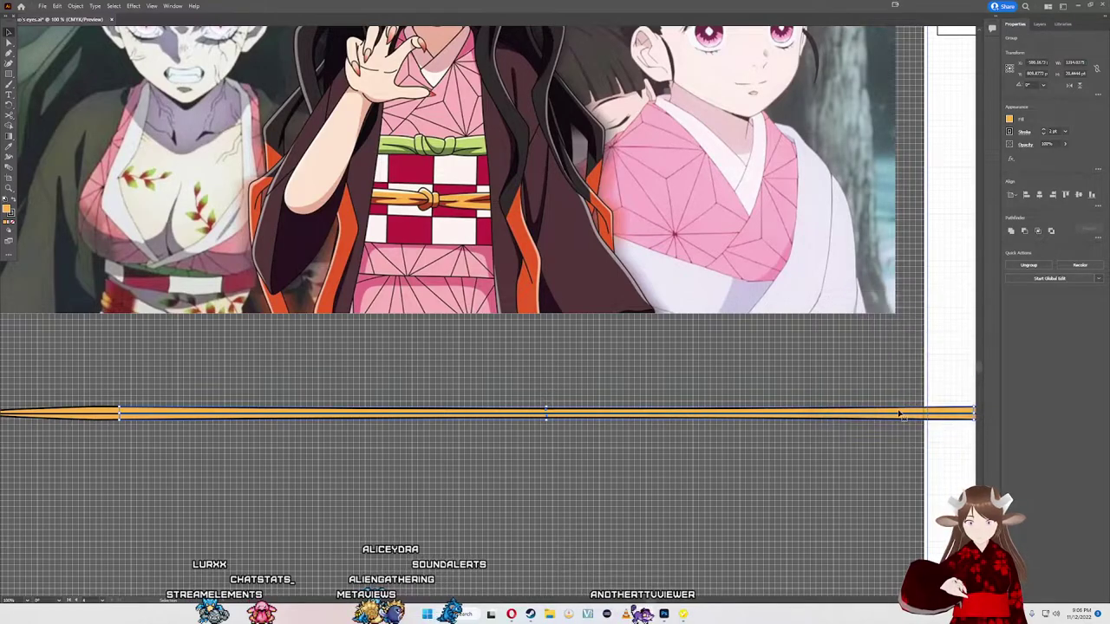
pyautogui.scroll(-5, 605, 386)
pyautogui.scroll(5, 605, 386)
pyautogui.click(605, 385)
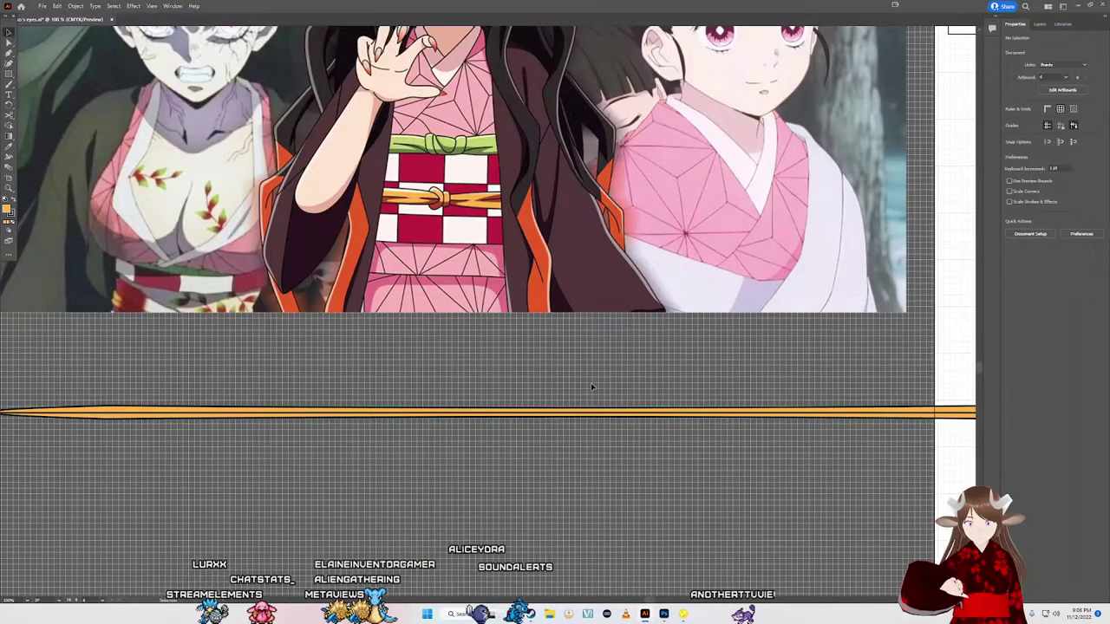
pyautogui.scroll(2, 591, 382)
pyautogui.scroll(-2, 585, 386)
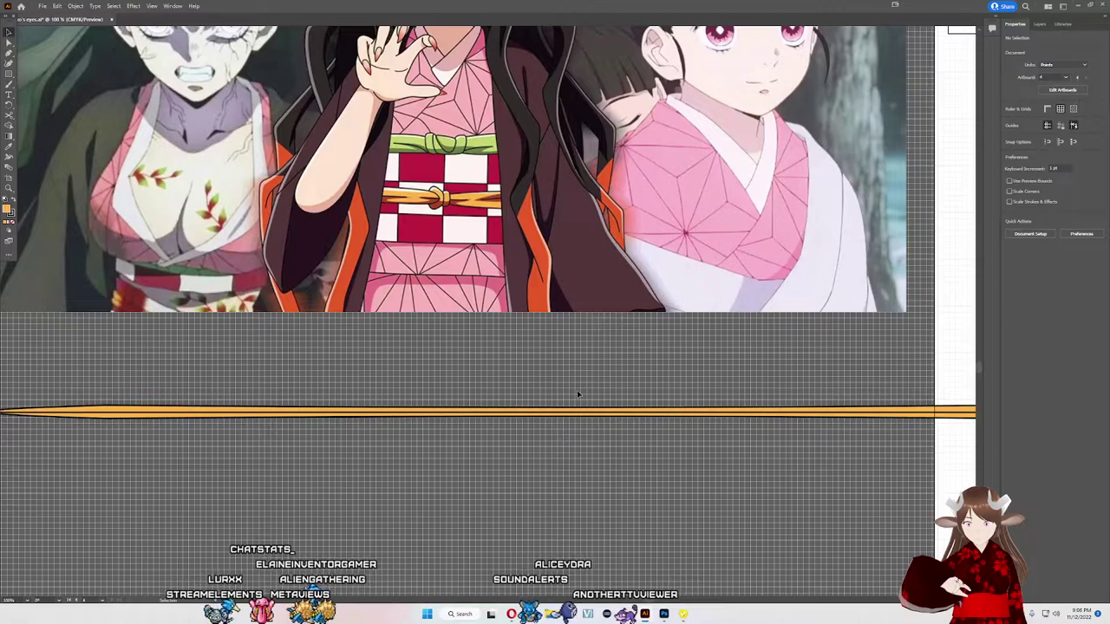
pyautogui.moveTo(547, 418)
pyautogui.mouseDown()
pyautogui.moveTo(427, 207)
pyautogui.moveTo(458, 202)
pyautogui.moveTo(448, 262)
pyautogui.moveTo(473, 436)
pyautogui.mouseUp()
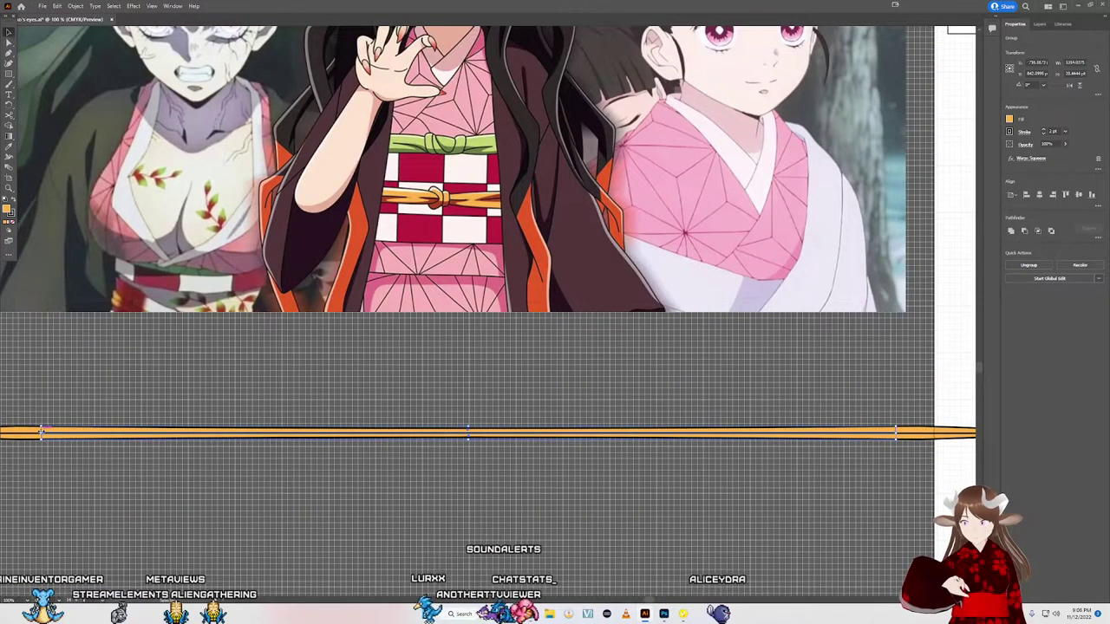
pyautogui.moveTo(42, 433)
pyautogui.mouseDown()
pyautogui.moveTo(351, 436)
pyautogui.moveTo(76, 420)
pyautogui.moveTo(79, 411)
pyautogui.mouseUp()
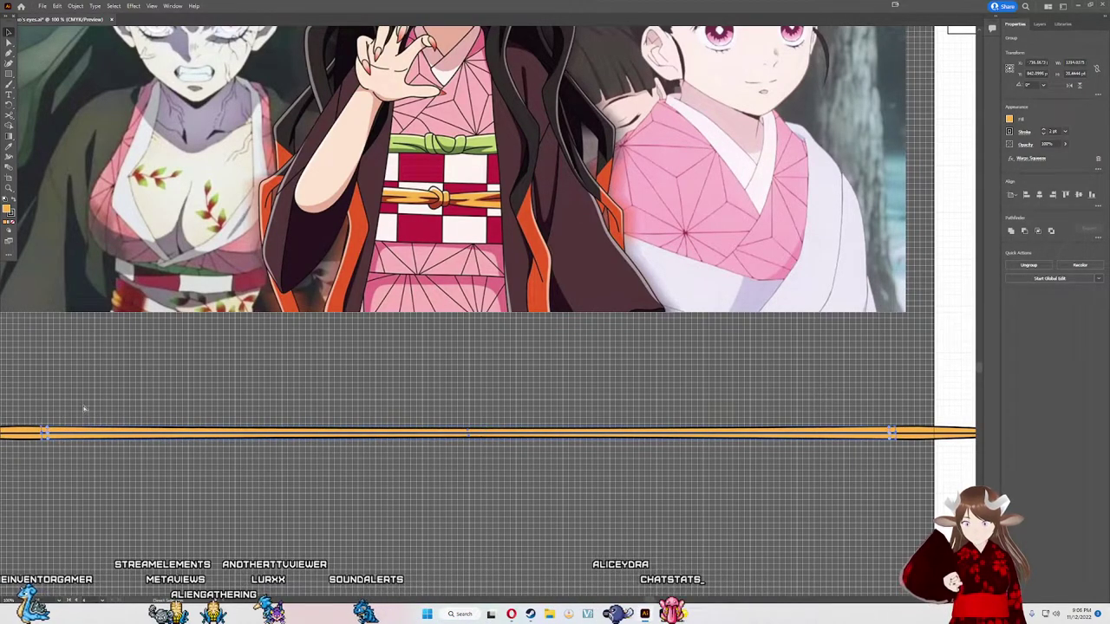
# Step: Reselect the cord band, check the Object menu, and shift the band slightly
pyautogui.click(353, 395)
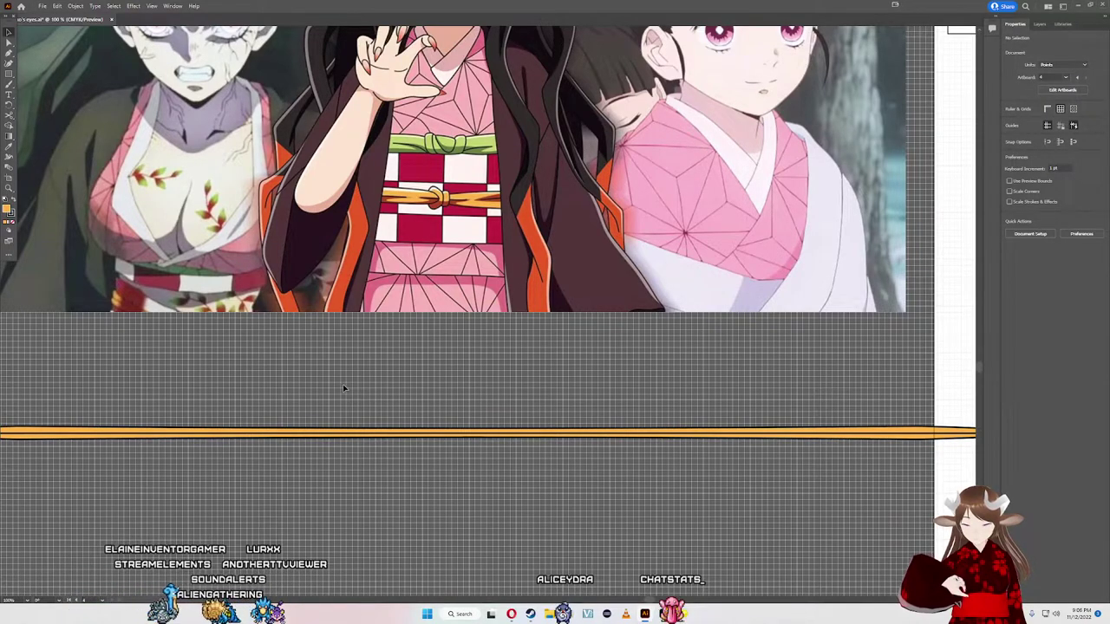
pyautogui.click(431, 434)
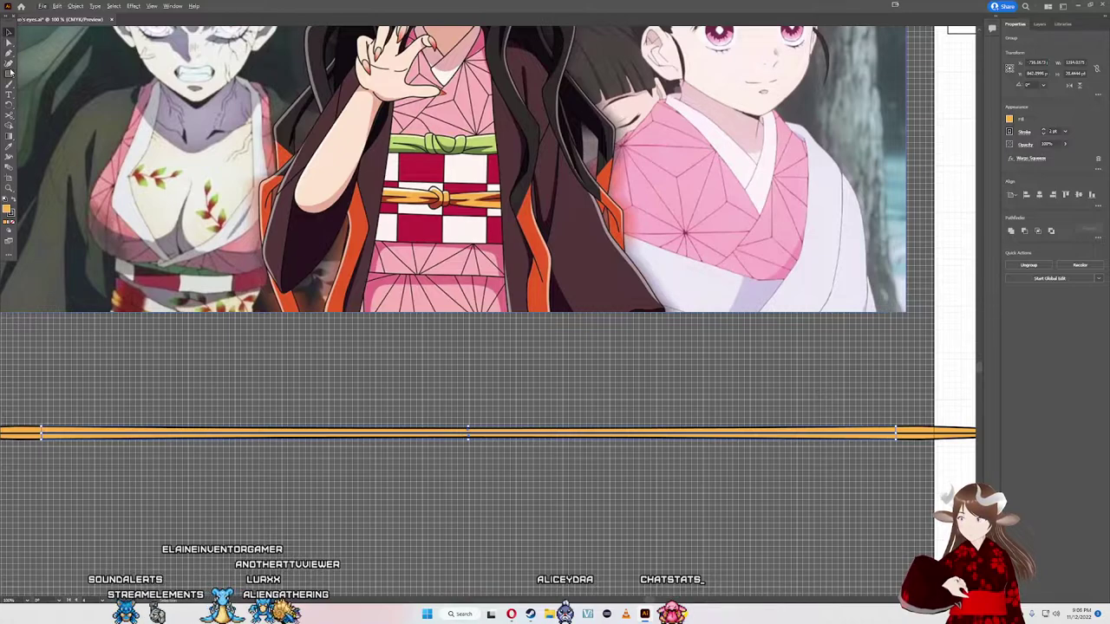
pyautogui.click(74, 6)
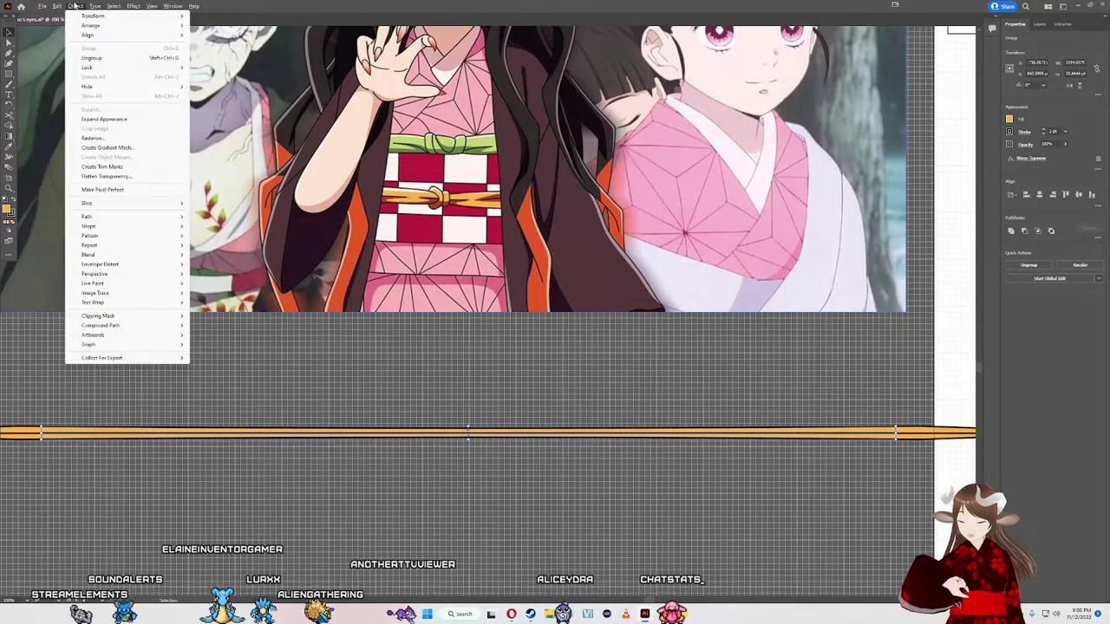
pyautogui.click(358, 325)
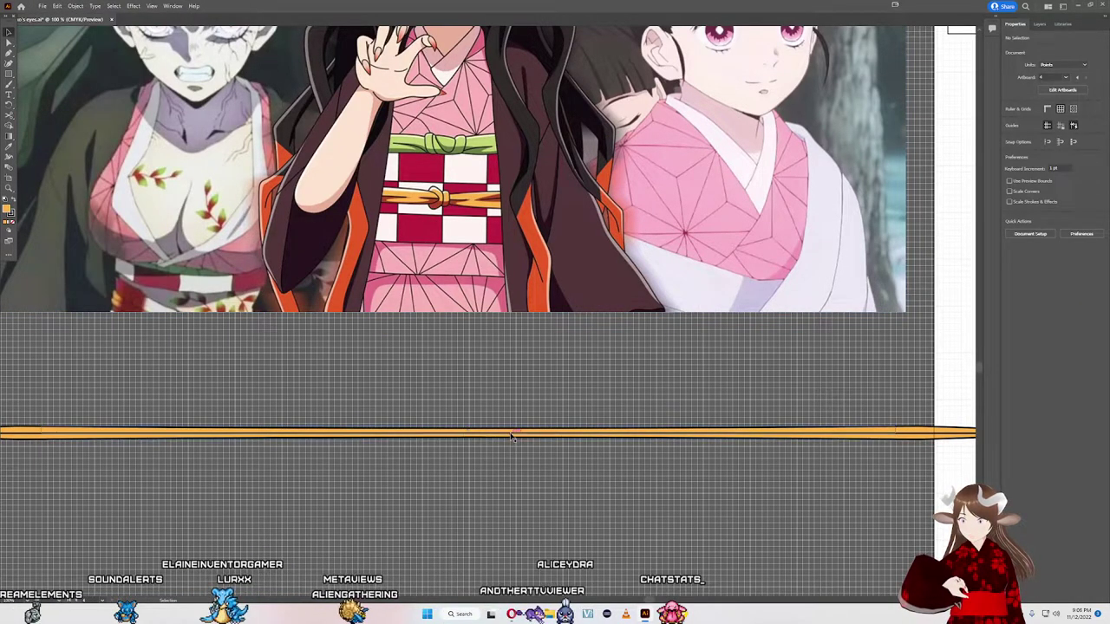
pyautogui.moveTo(504, 429)
pyautogui.mouseDown()
pyautogui.moveTo(464, 202)
pyautogui.moveTo(486, 429)
pyautogui.mouseUp()
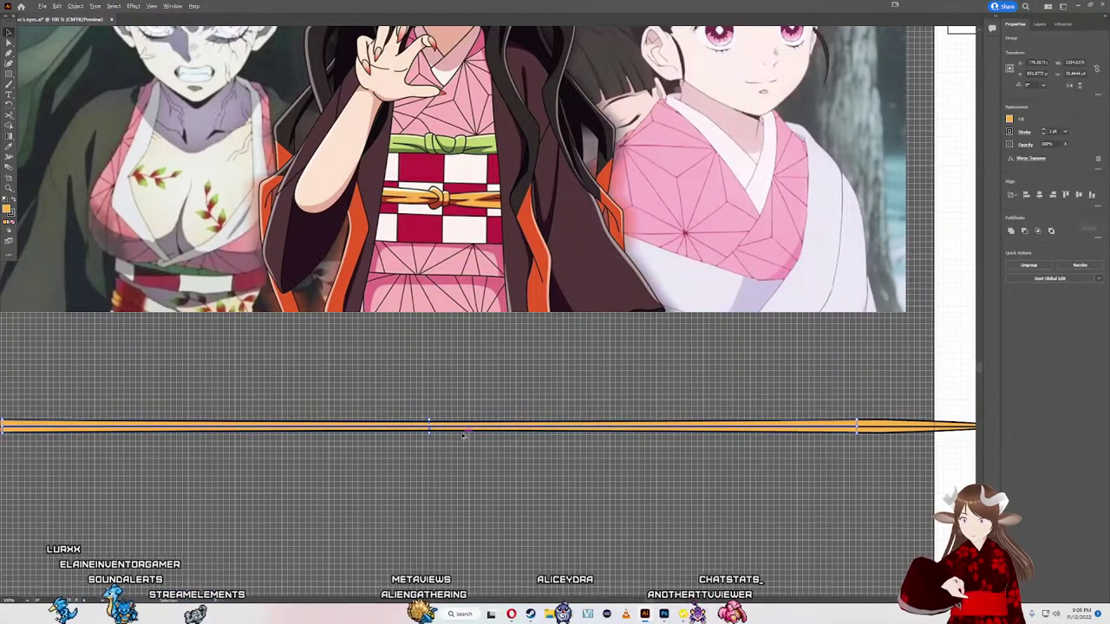
# Step: Move the orange cord band onto the bottom of the reference obi
pyautogui.scroll(3, 468, 424)
pyautogui.scroll(-3, 462, 410)
pyautogui.scroll(3, 461, 347)
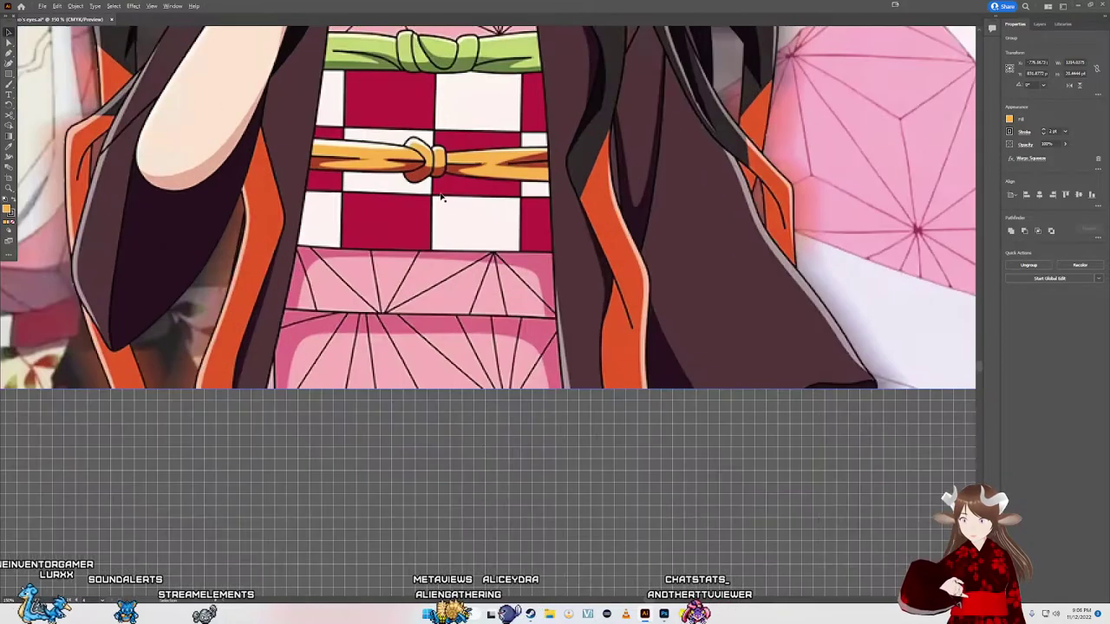
pyautogui.scroll(-1, 461, 321)
pyautogui.moveTo(464, 534)
pyautogui.mouseDown()
pyautogui.moveTo(474, 219)
pyautogui.moveTo(451, 249)
pyautogui.mouseUp()
# Step: Zoom in and draw a small orange rectangle over the cord knot
pyautogui.scroll(1, 451, 249)
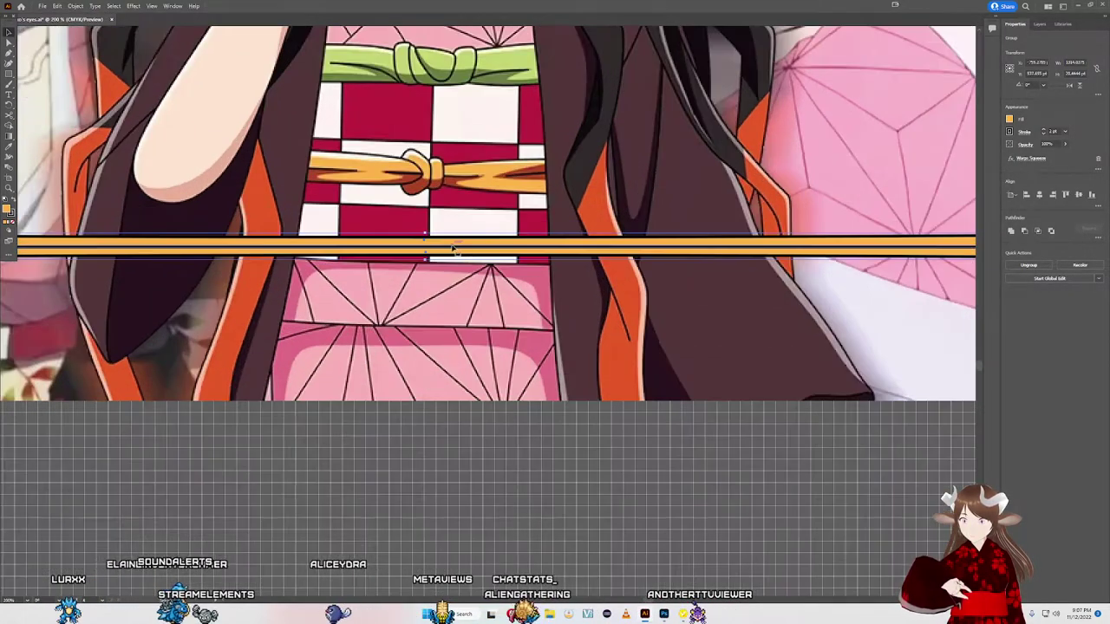
pyautogui.scroll(2, 452, 243)
pyautogui.scroll(1, 416, 159)
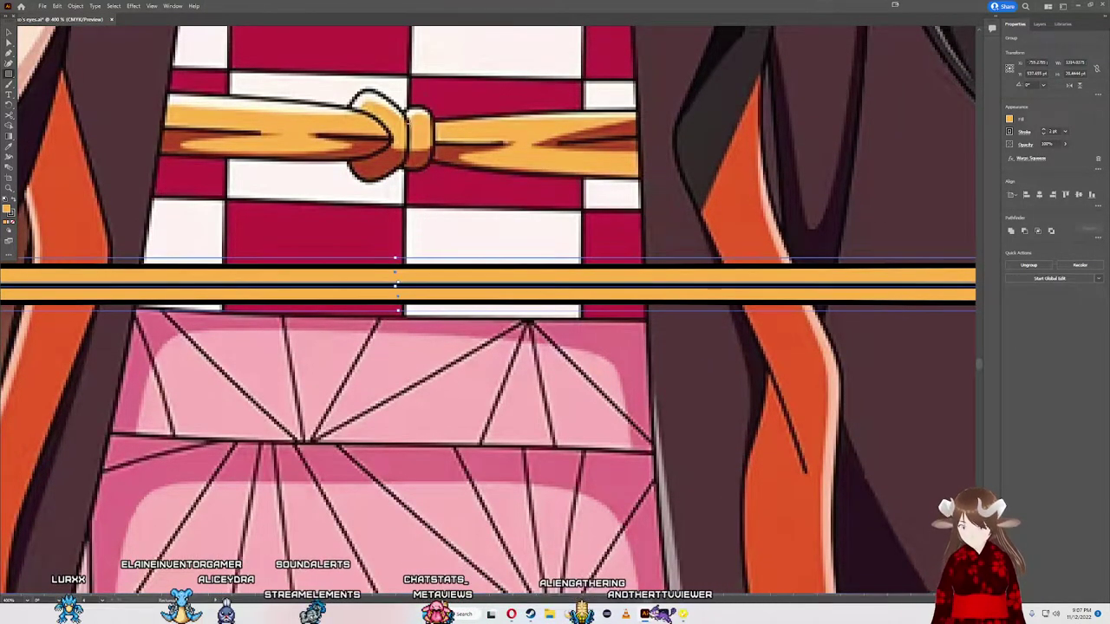
pyautogui.moveTo(405, 105); pyautogui.dragTo(431, 167)
# Step: Replace the rectangle with an ellipse over the knot, warped Arch style, vertical, with a small bend
pyautogui.hotkey('ctrl', 'shift', 'a')
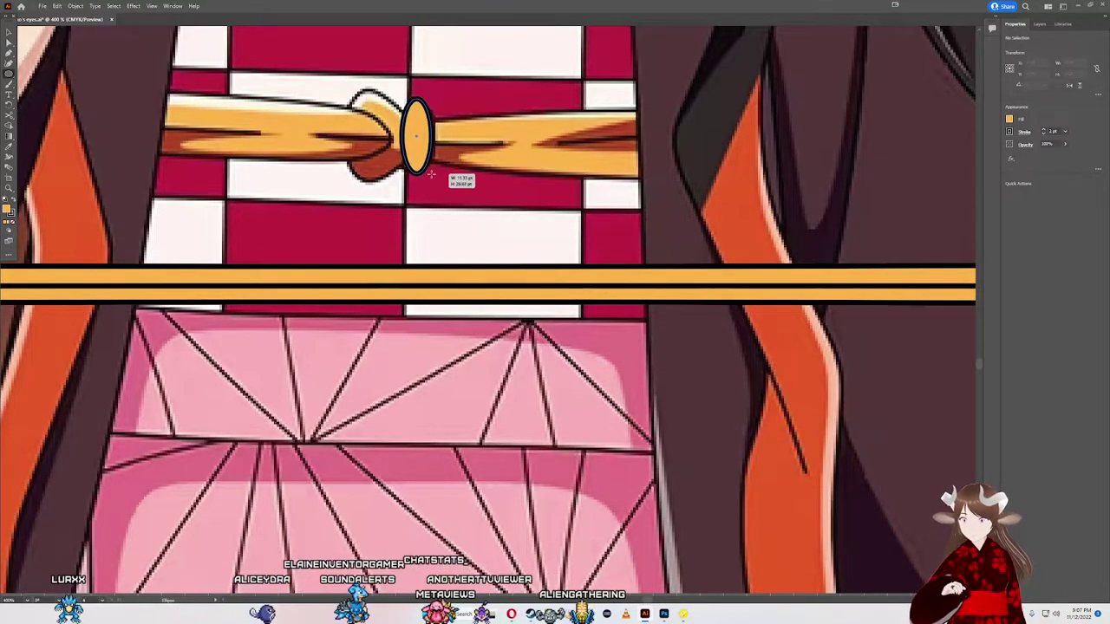
pyautogui.moveTo(431, 169); pyautogui.dragTo(432, 167)
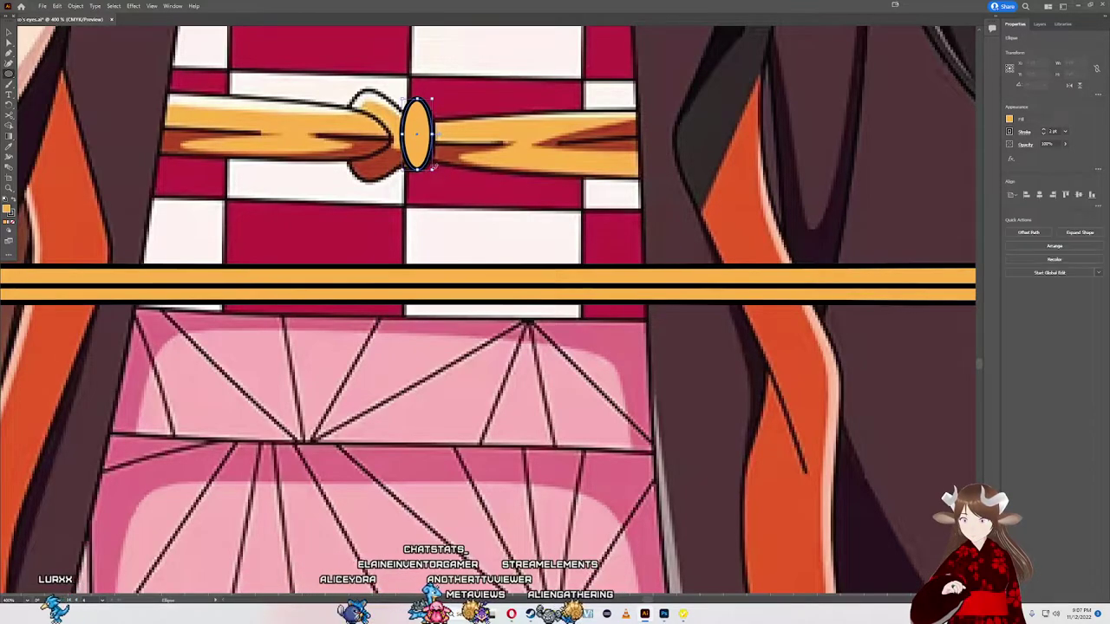
pyautogui.click(1011, 159)
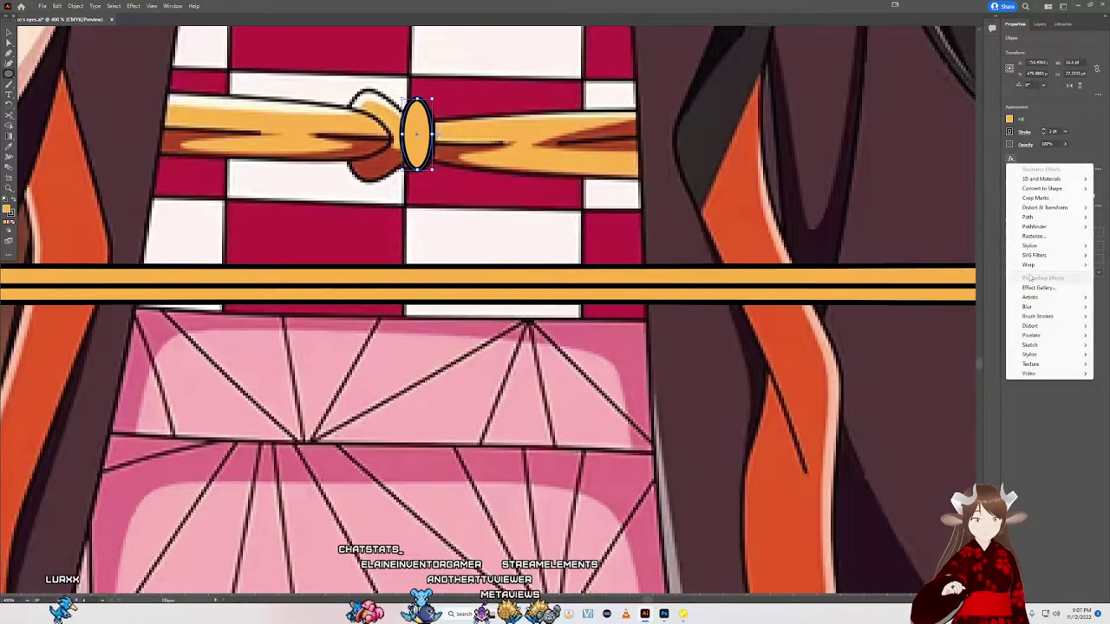
pyautogui.moveTo(1029, 265)
pyautogui.click(963, 274)
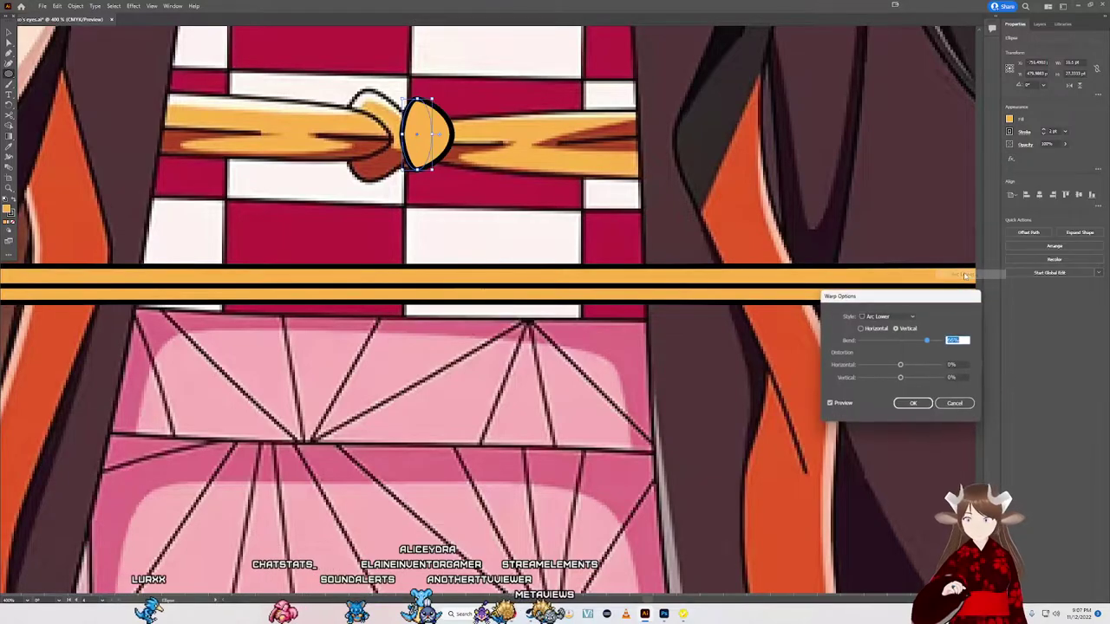
pyautogui.click(892, 318)
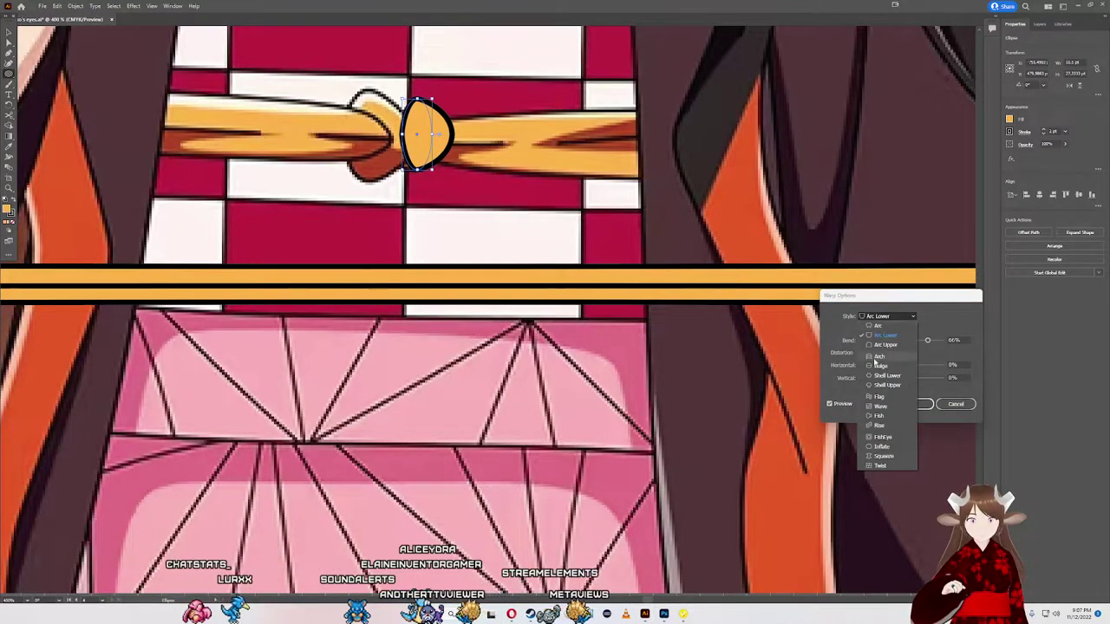
pyautogui.click(874, 359)
pyautogui.click(860, 329)
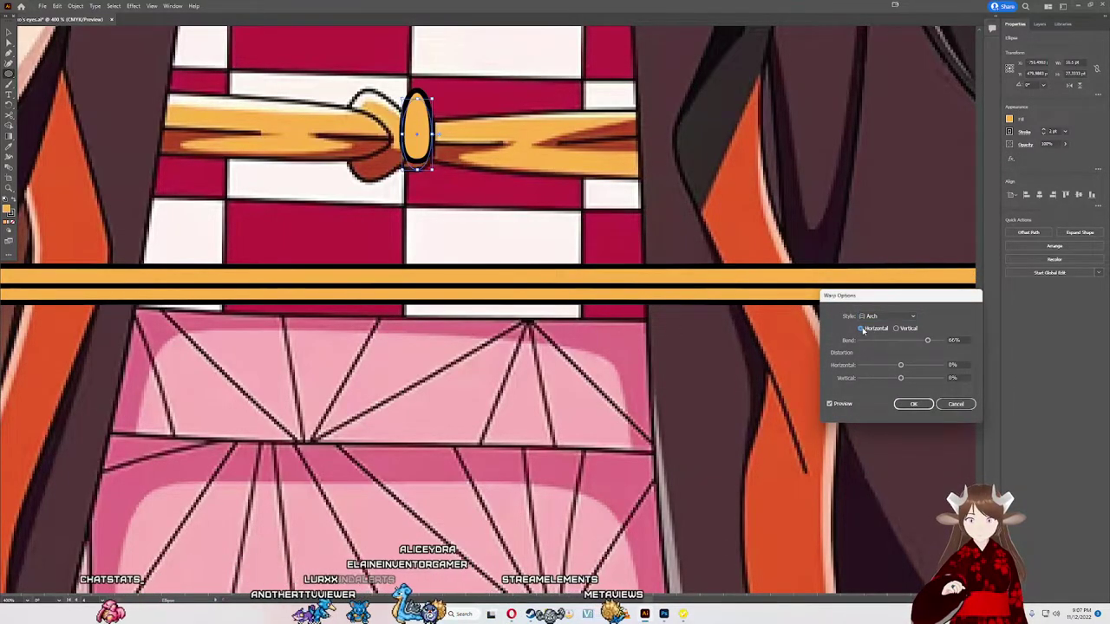
pyautogui.click(896, 329)
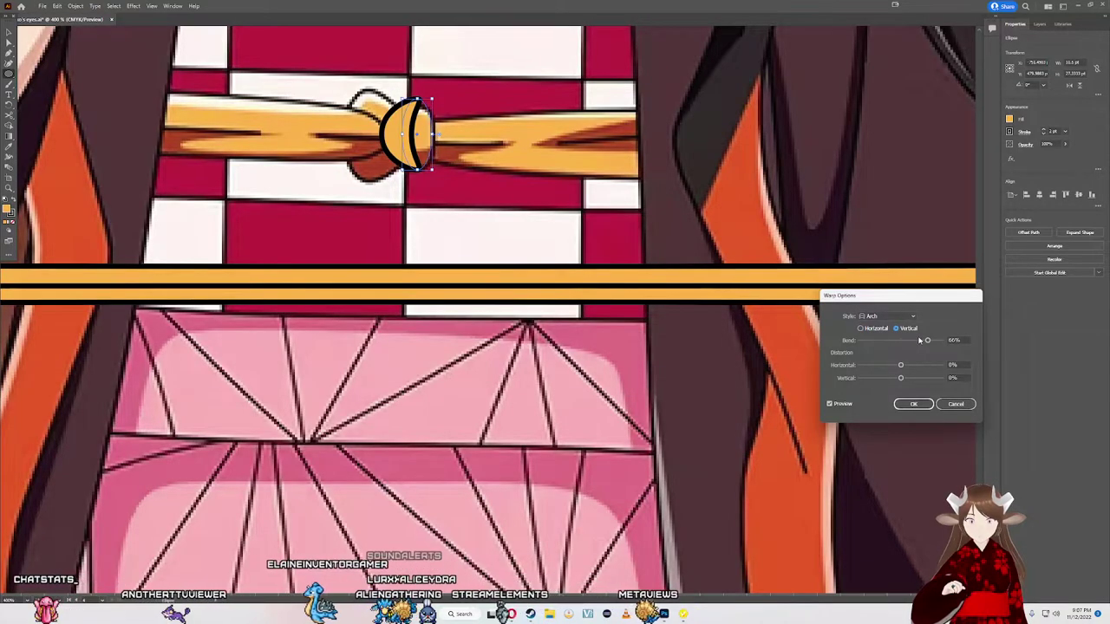
pyautogui.moveTo(927, 340); pyautogui.dragTo(898, 341)
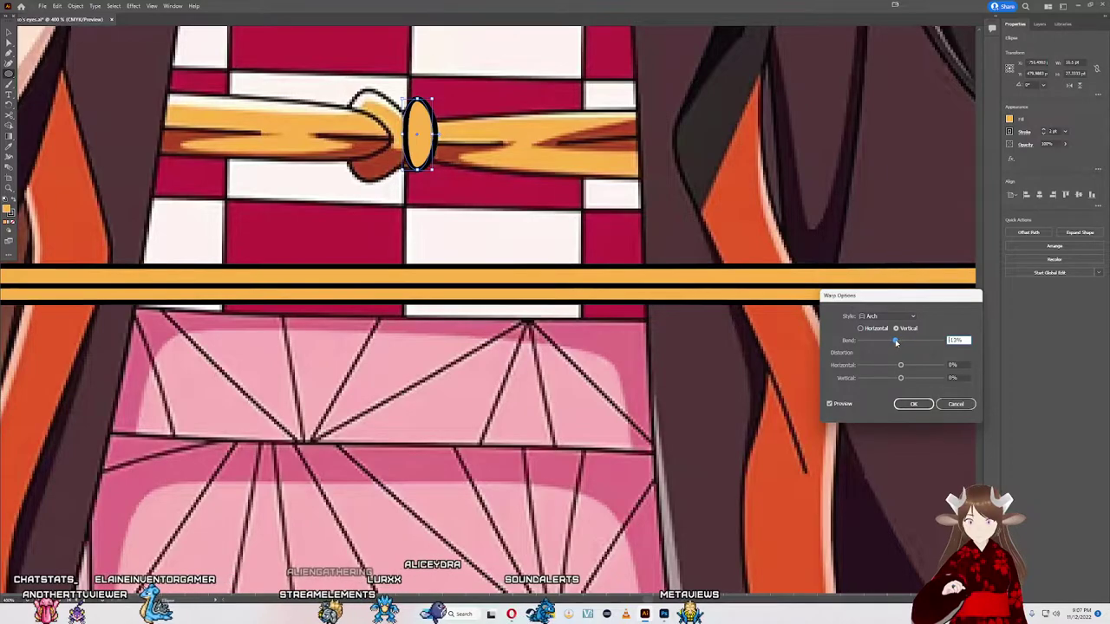
pyautogui.click(913, 404)
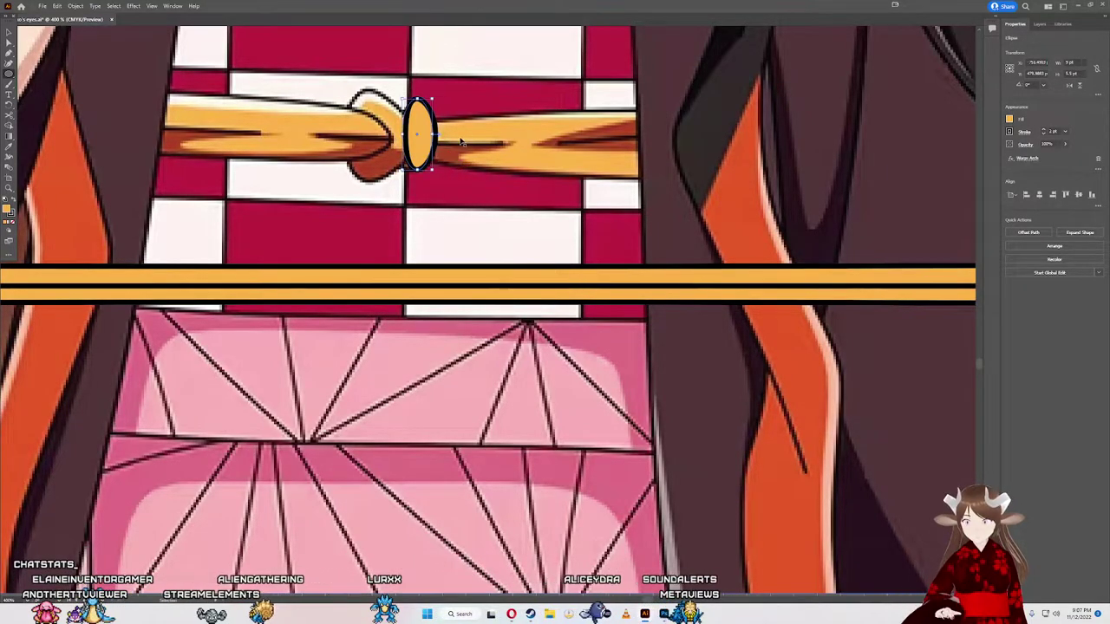
# Step: Shift the warped ellipse right along the cord, then delete it
pyautogui.moveTo(439, 137); pyautogui.dragTo(442, 150)
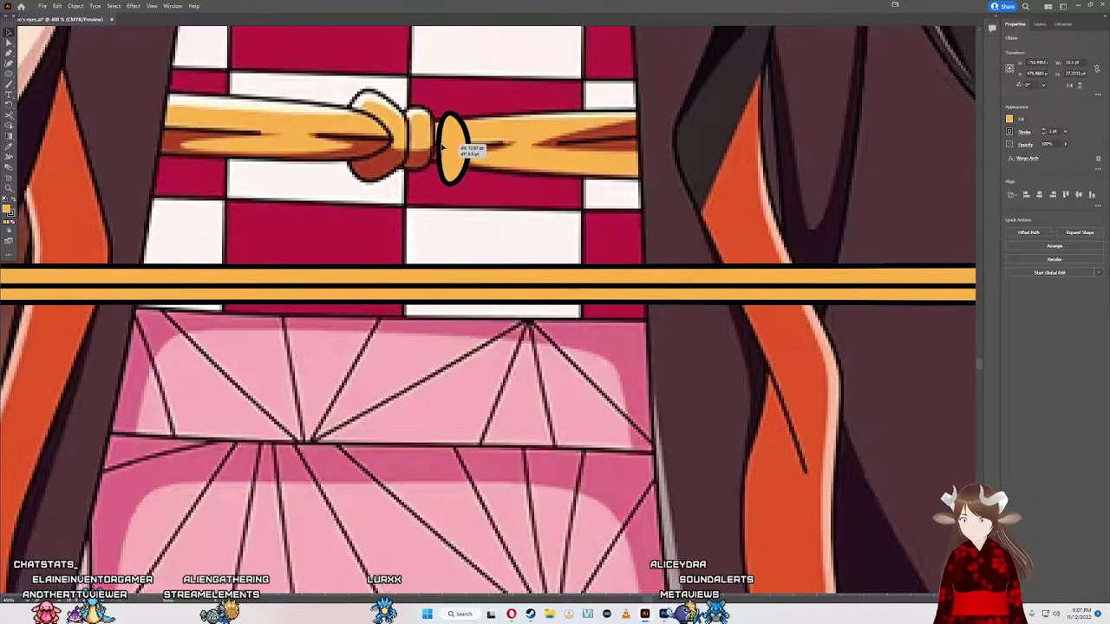
pyautogui.press('Delete')
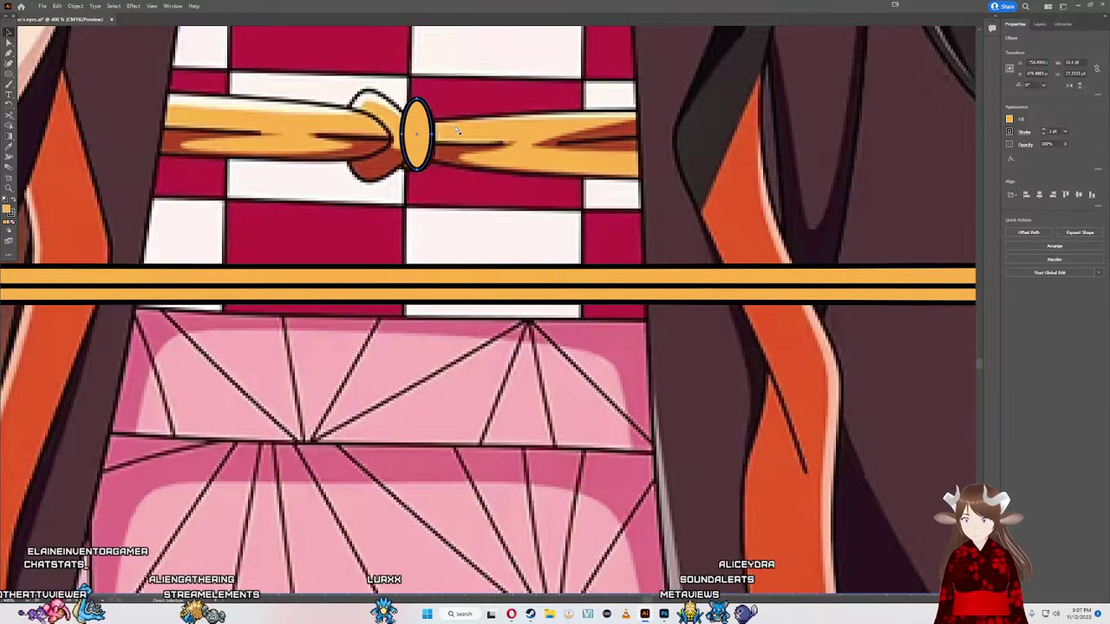
pyautogui.press('p')
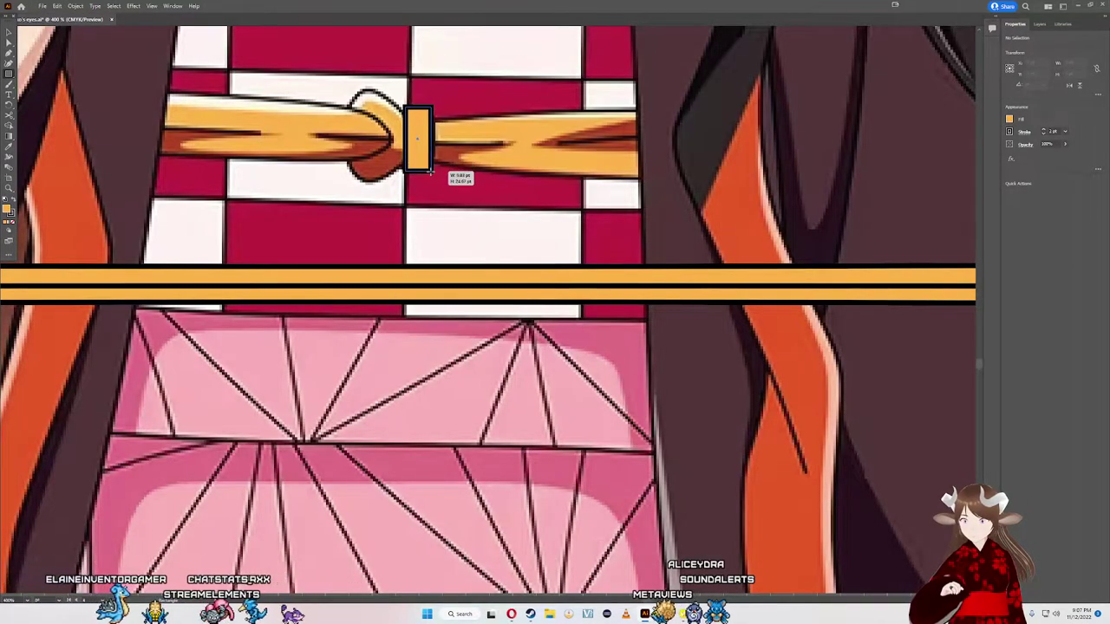
# Step: Draw a small orange rectangle at the knot, give it an Arc warp, and move it just right
pyautogui.moveTo(428, 172); pyautogui.dragTo(427, 171)
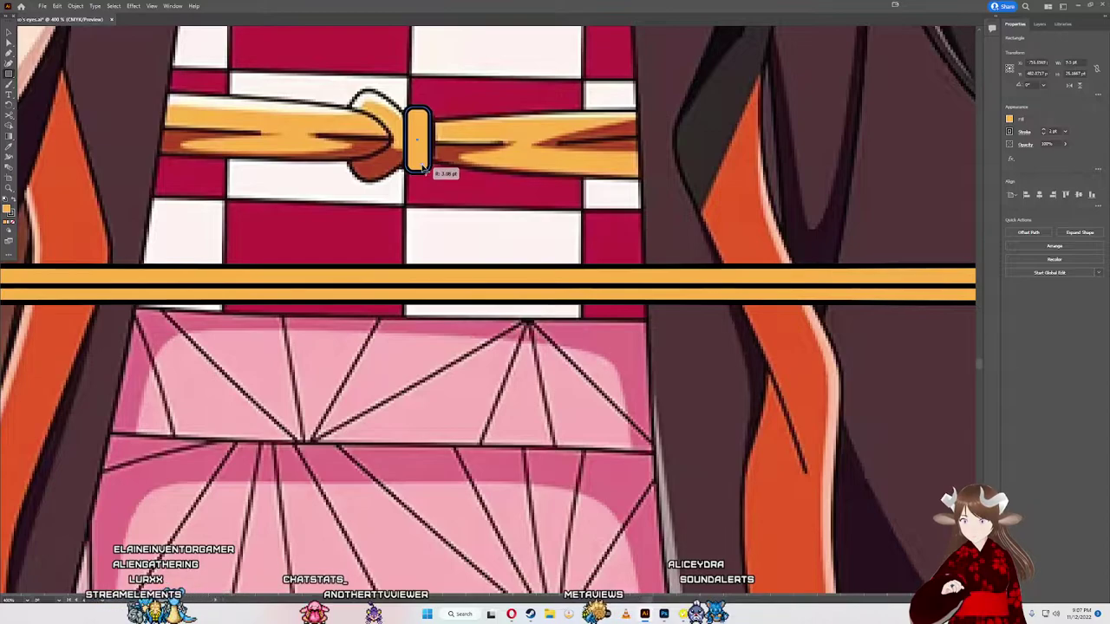
pyautogui.click(1010, 162)
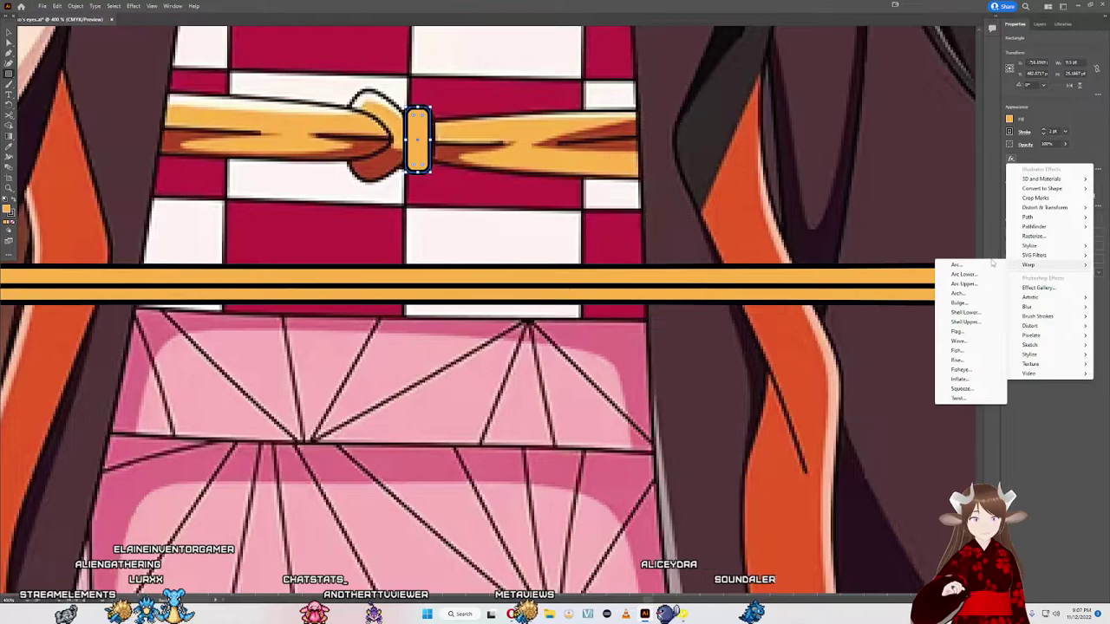
pyautogui.moveTo(1030, 265)
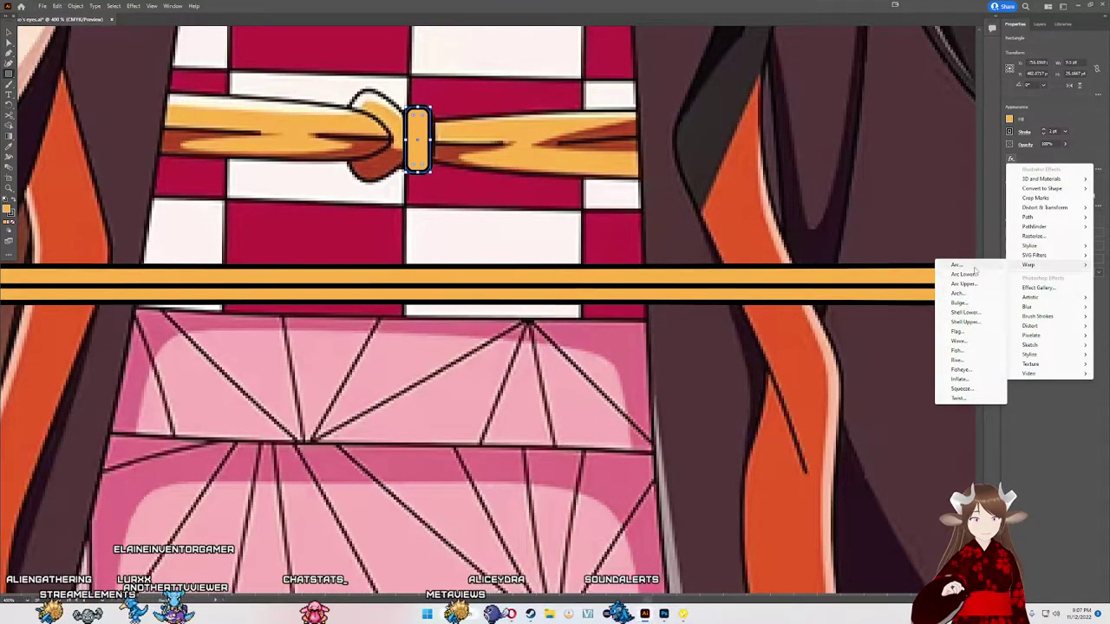
pyautogui.click(957, 264)
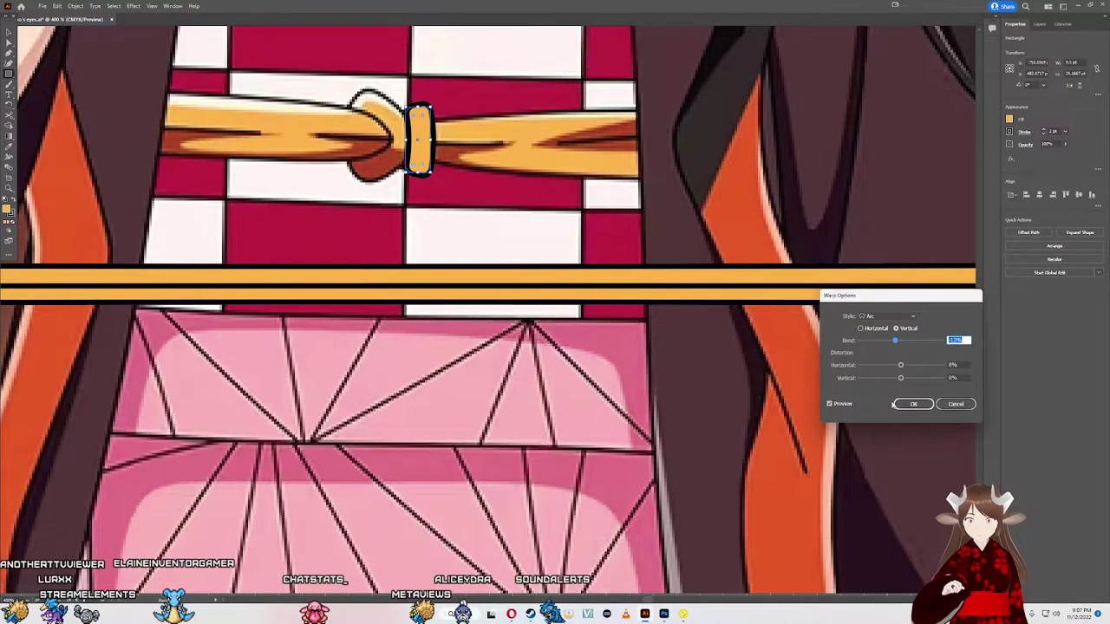
pyautogui.press('Return')
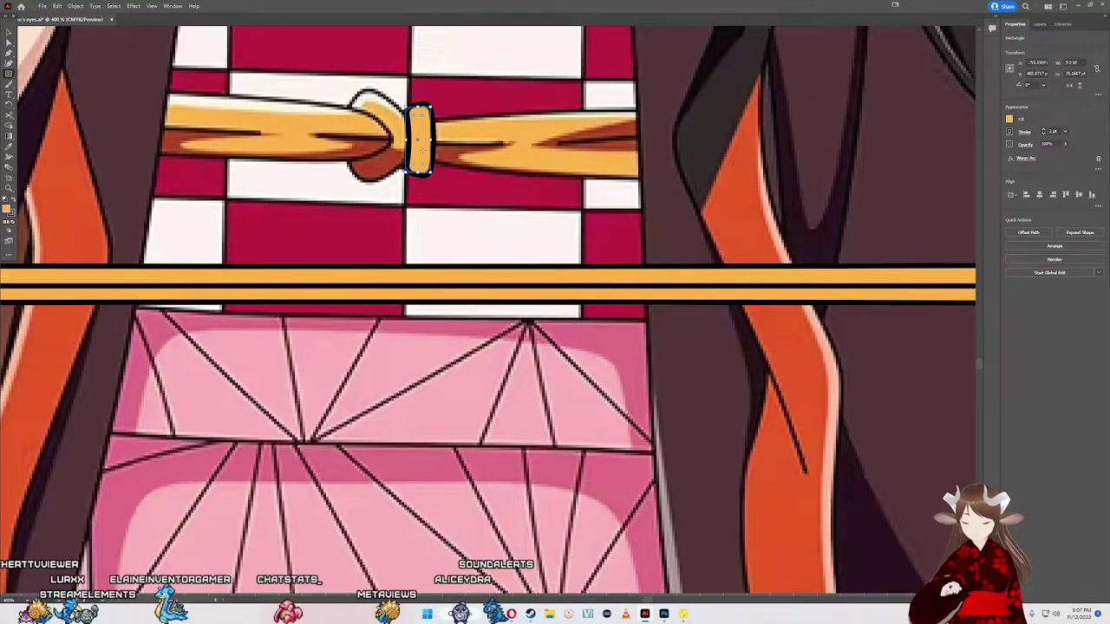
pyautogui.moveTo(421, 147); pyautogui.dragTo(437, 158)
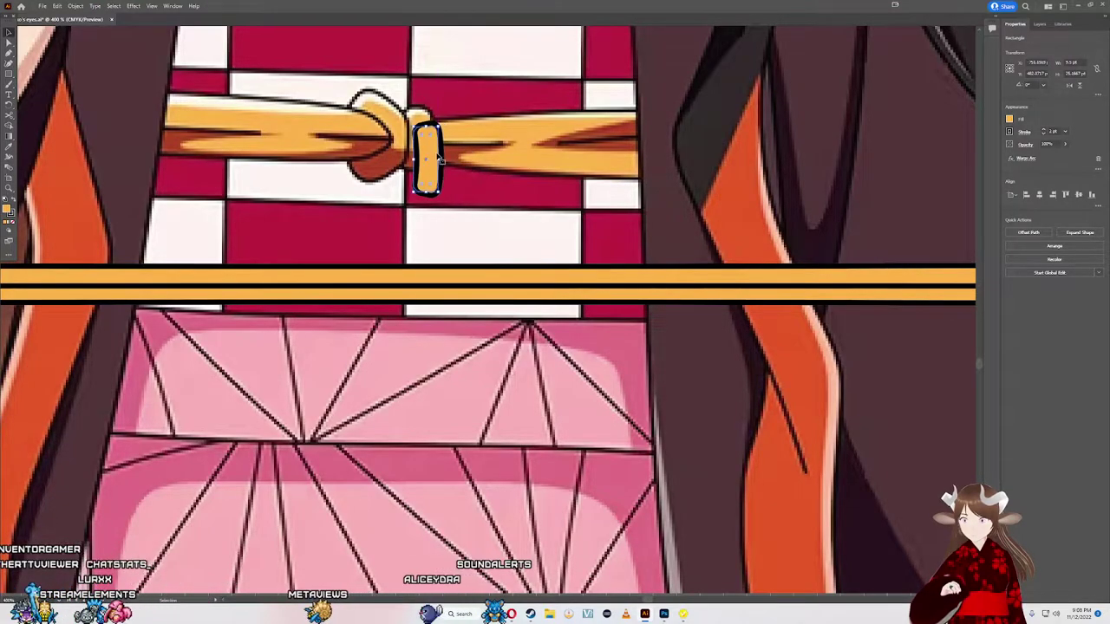
pyautogui.keyDown('alt'); pyautogui.scroll(1, 433, 139); pyautogui.keyUp('alt')
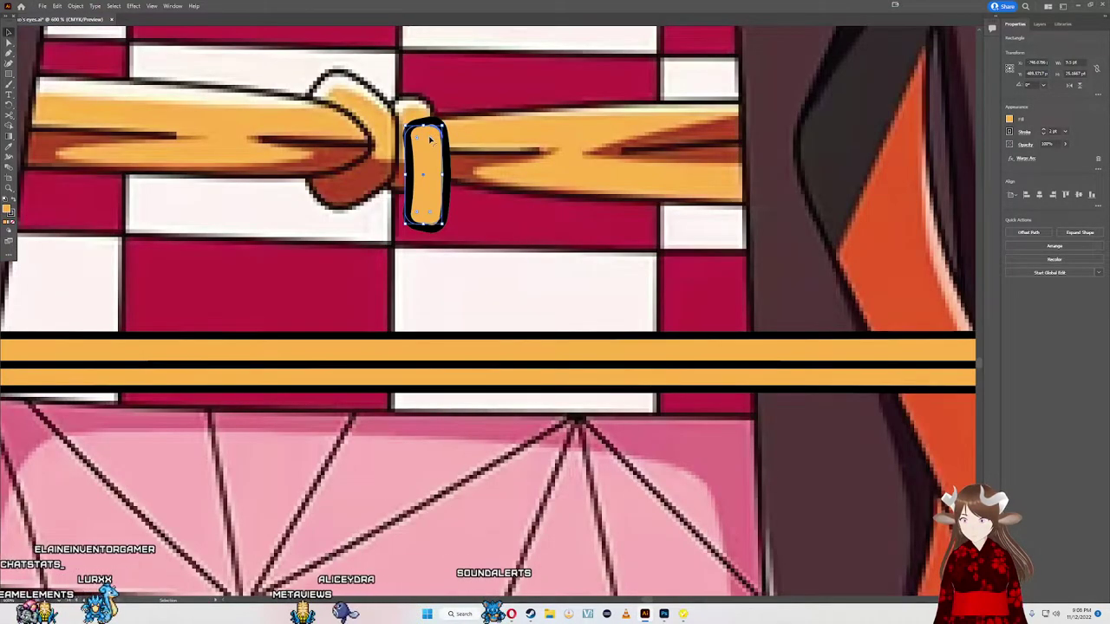
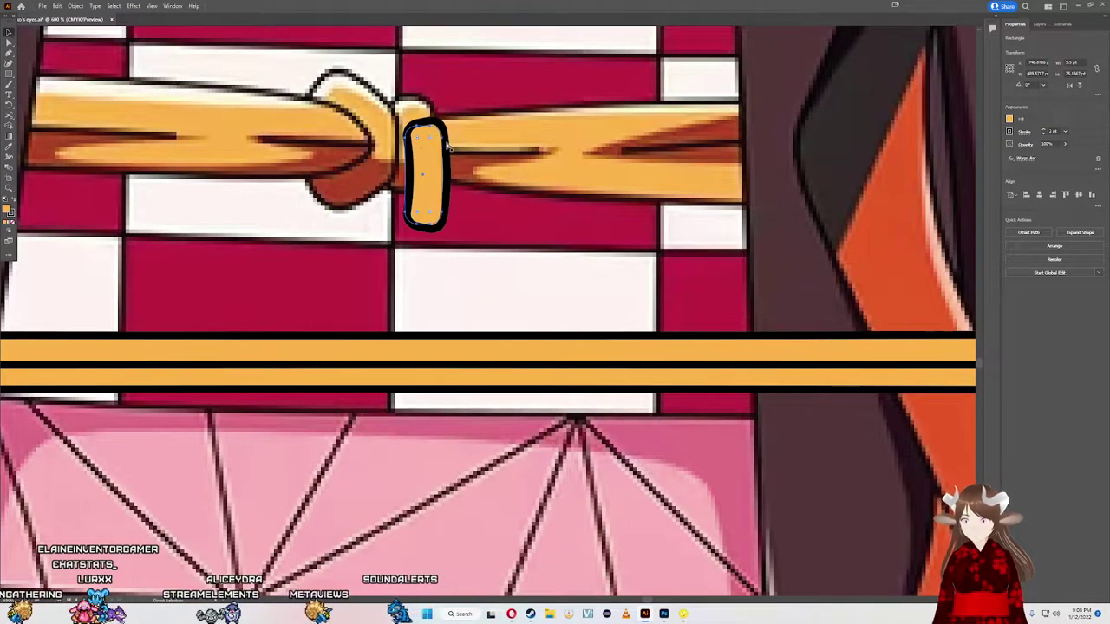
# Step: Place the pill just right of the knot and bow it with a vertical Arc warp at -6%
pyautogui.moveTo(449, 147); pyautogui.dragTo(419, 113)
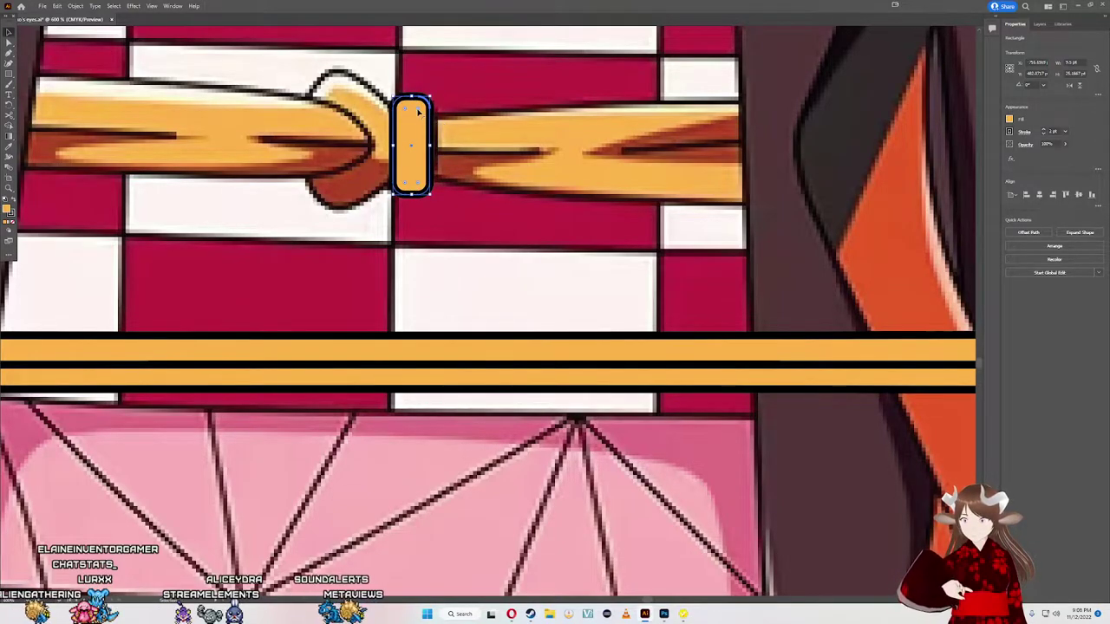
pyautogui.moveTo(425, 139); pyautogui.dragTo(436, 137)
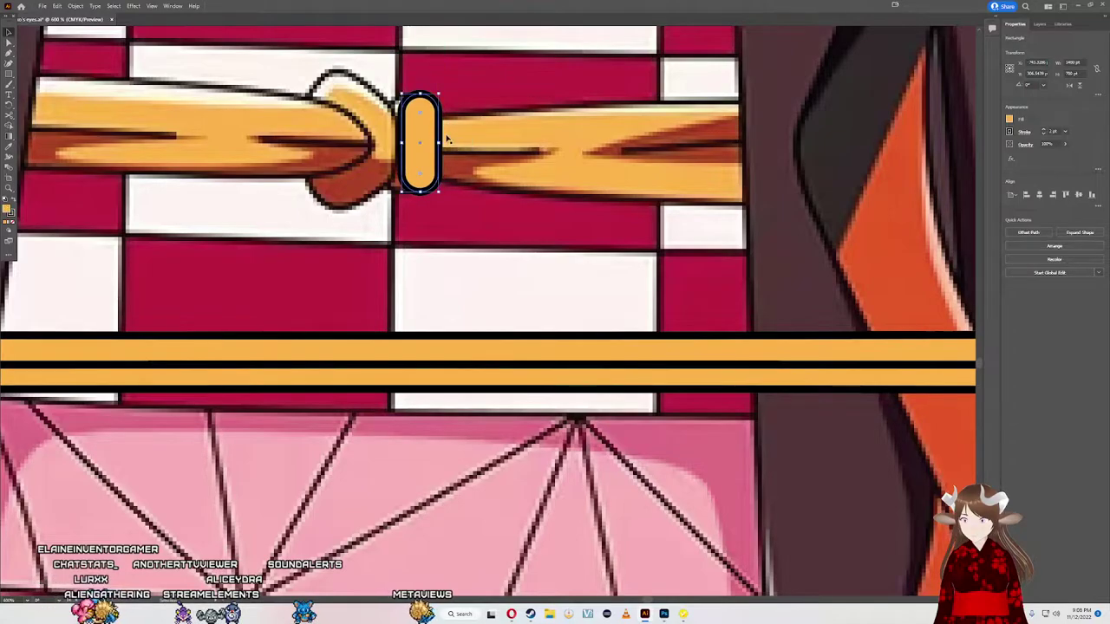
pyautogui.click(1010, 160)
pyautogui.moveTo(1029, 264)
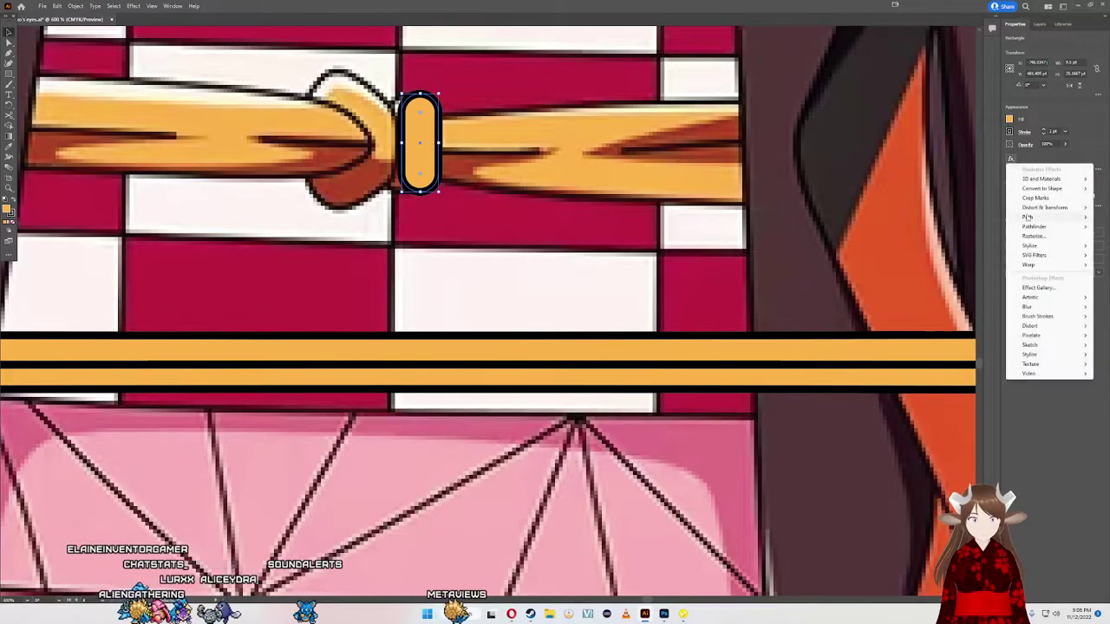
pyautogui.click(957, 264)
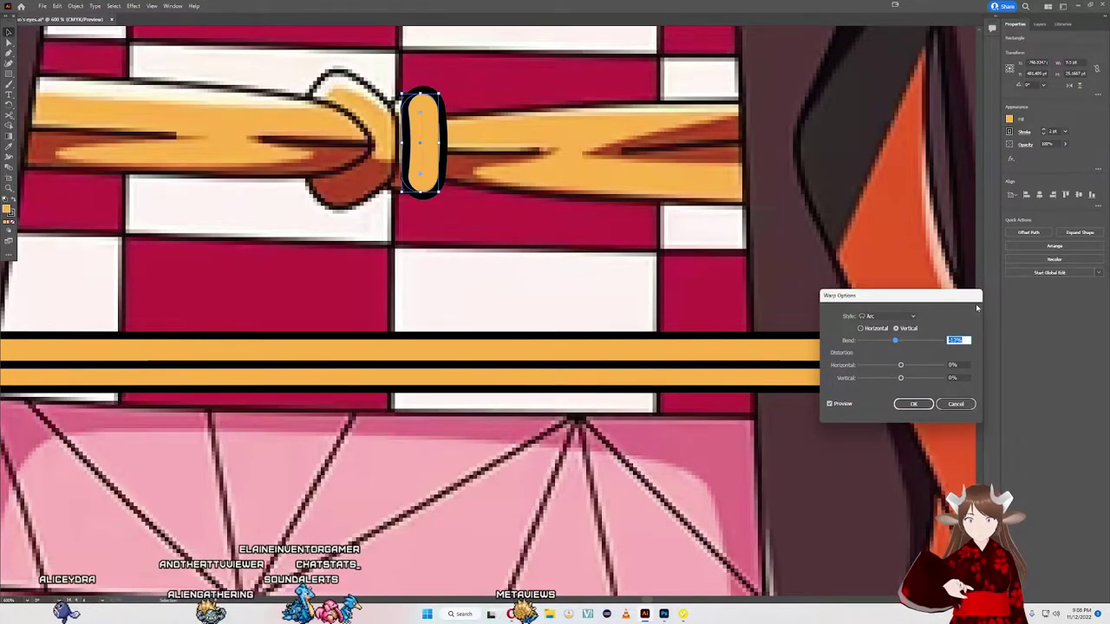
pyautogui.press('Up')
pyautogui.press('Up')
pyautogui.press('Up')
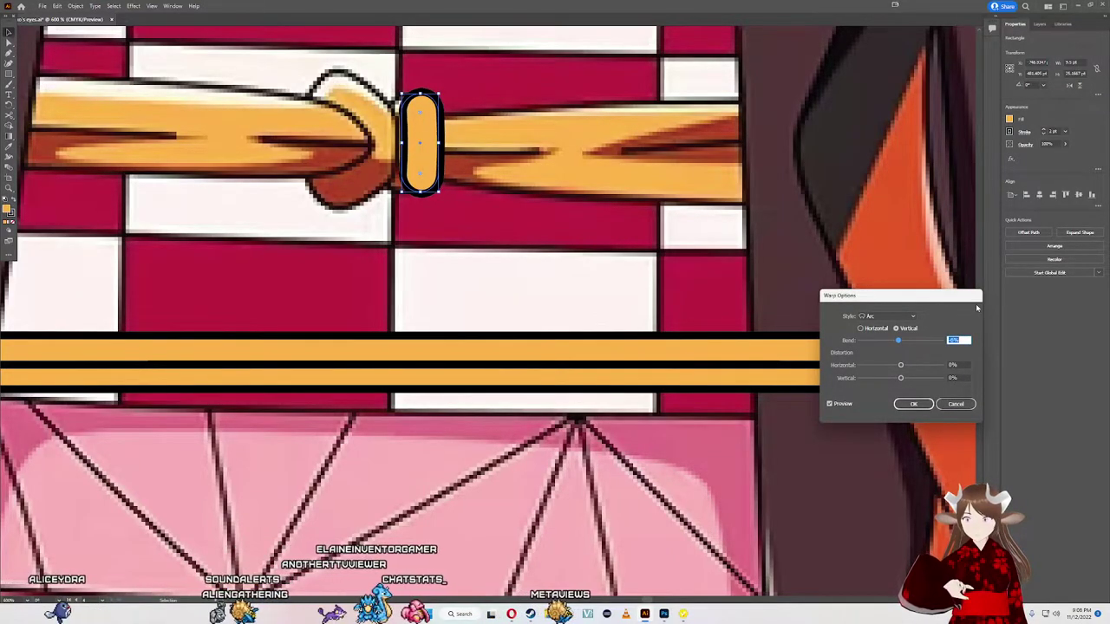
pyautogui.press('Up')
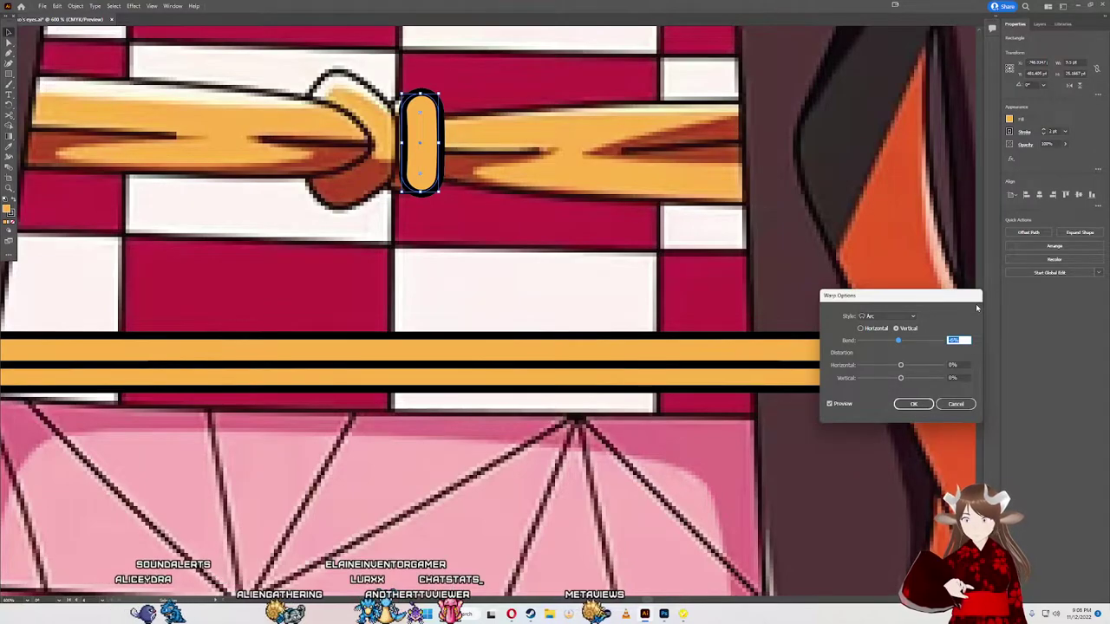
pyautogui.press('Return')
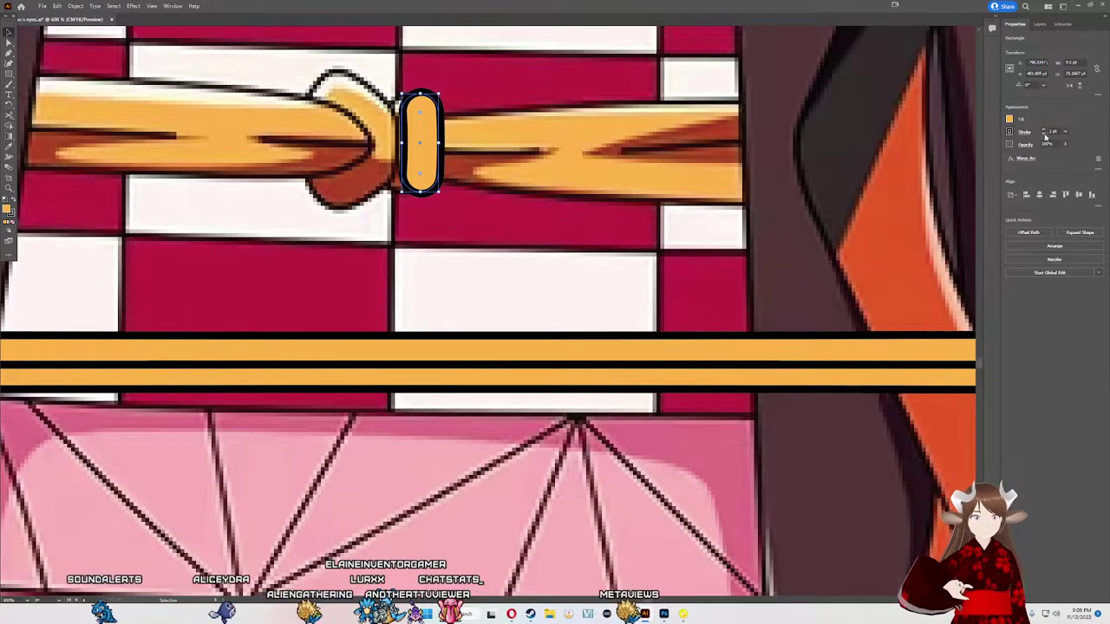
pyautogui.click(499, 164)
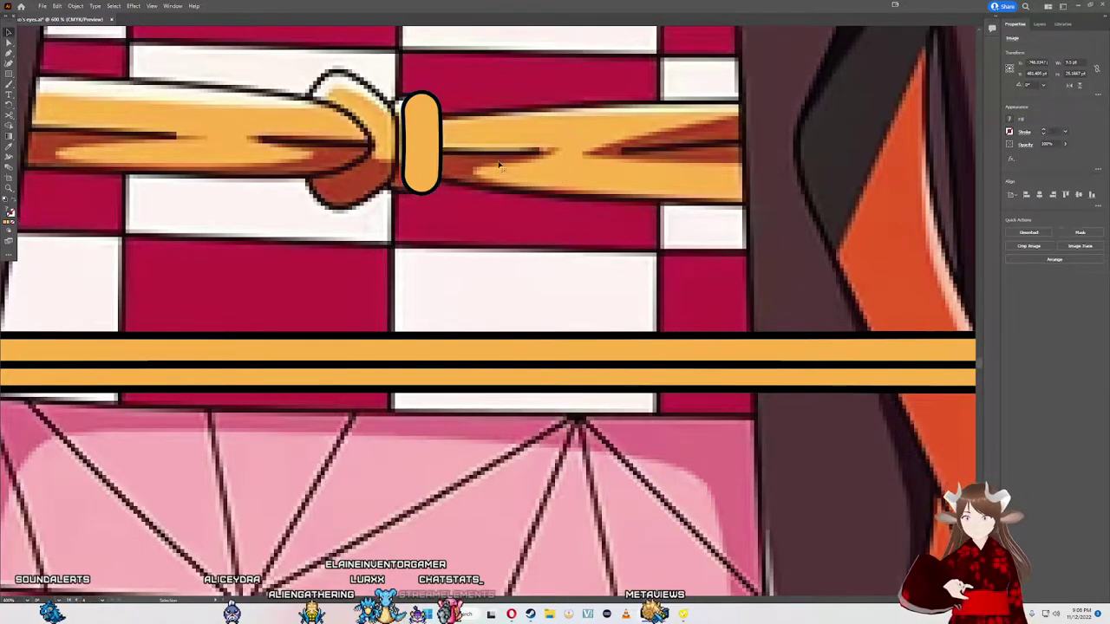
# Step: Expand the warped pill into an editable path, widen its right edge, and shift it right
pyautogui.click(429, 149)
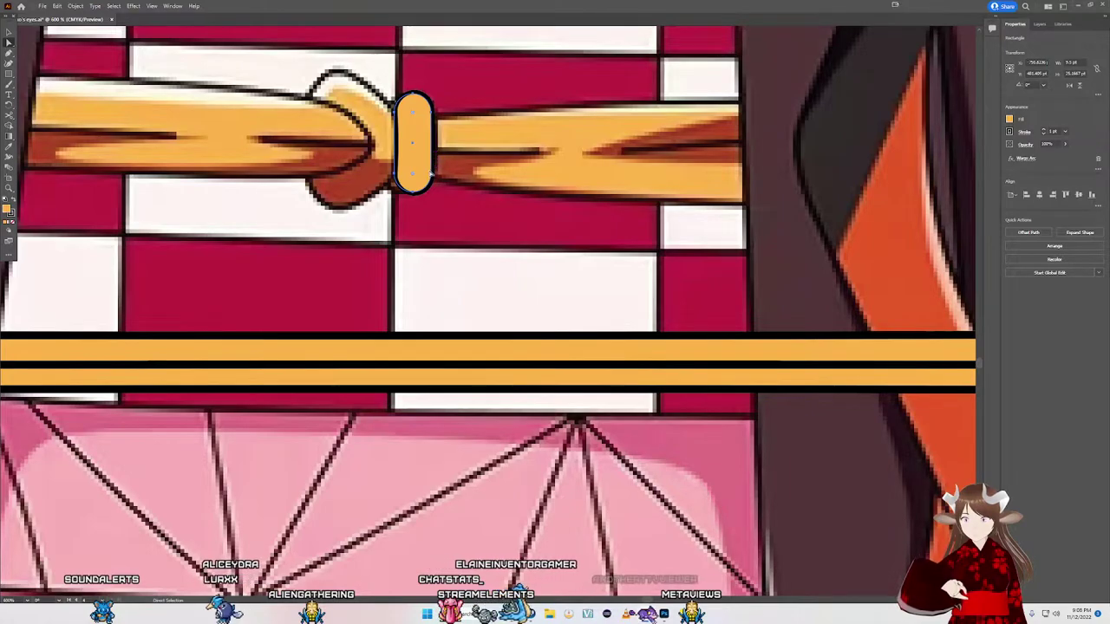
pyautogui.click(434, 177)
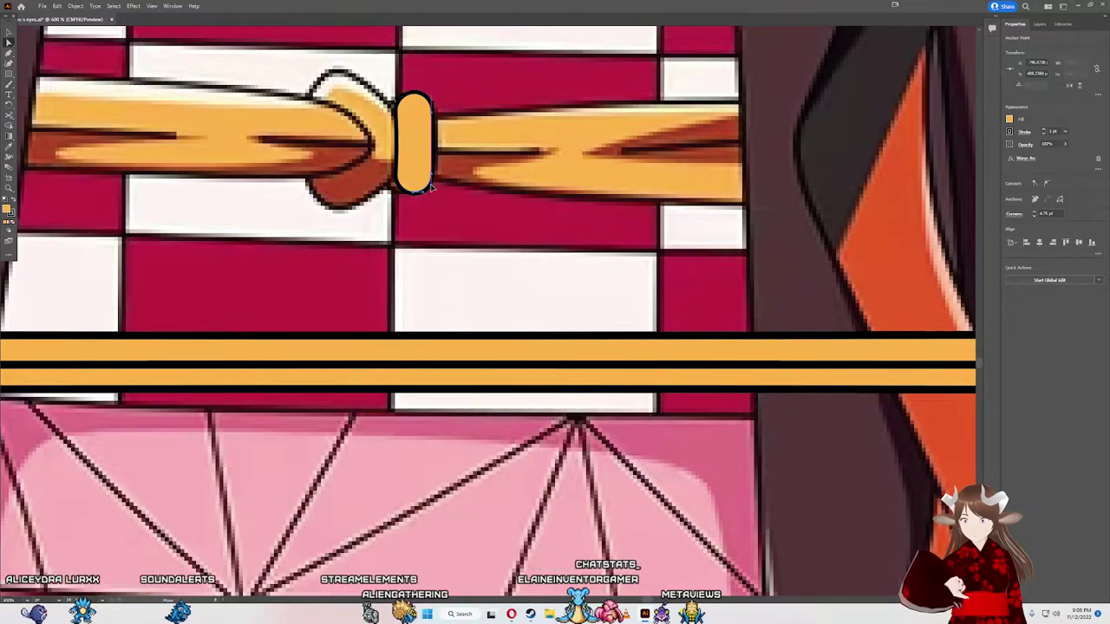
pyautogui.moveTo(428, 185); pyautogui.dragTo(431, 163)
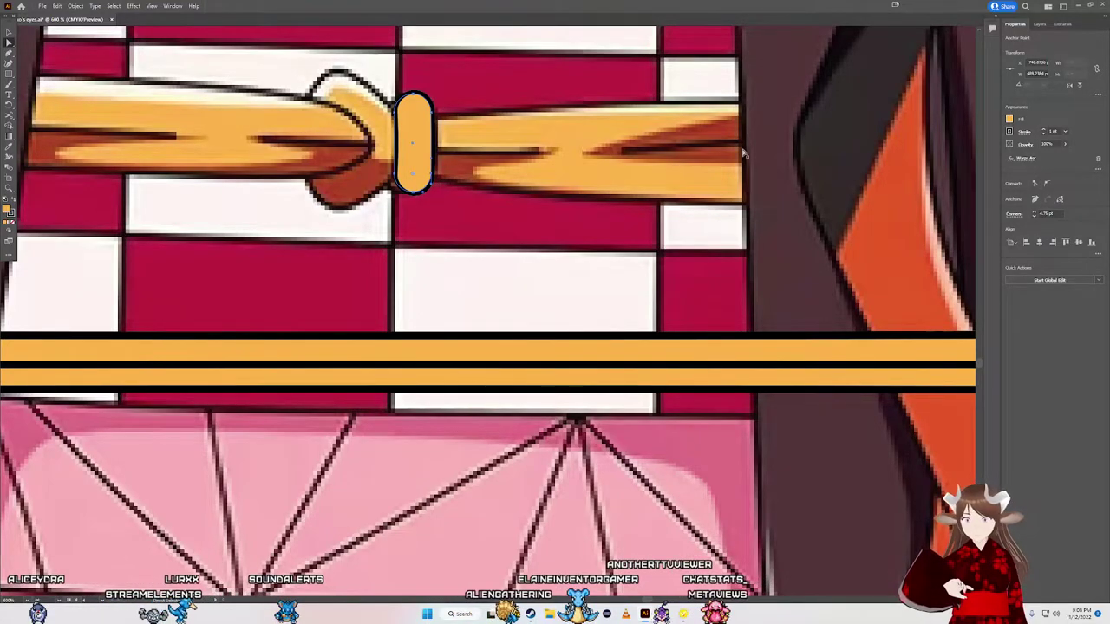
pyautogui.scroll(3, 456, 140)
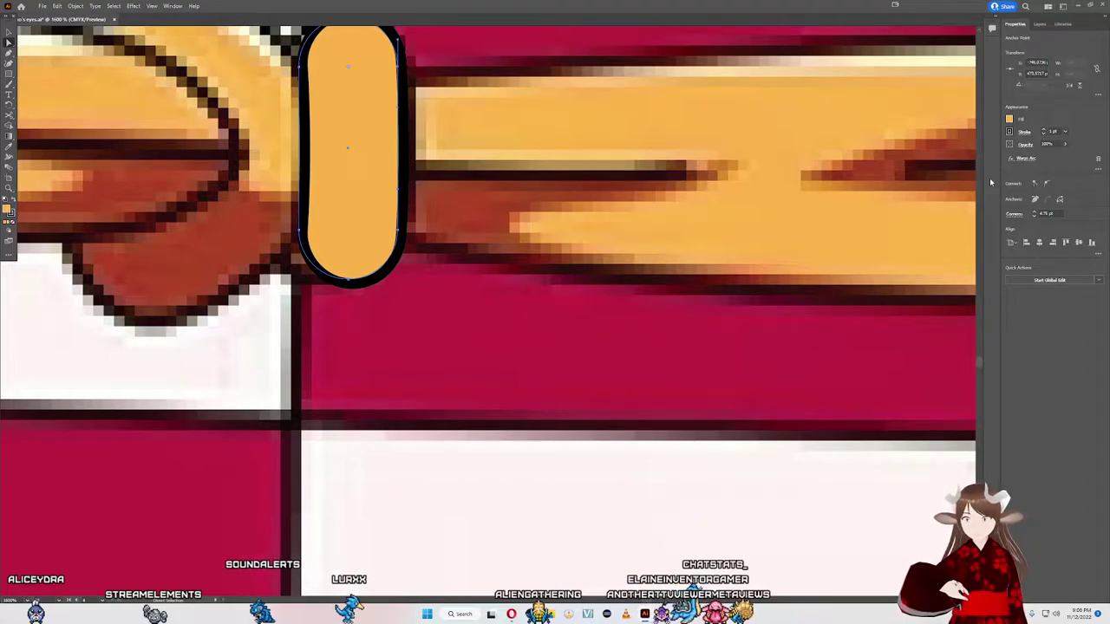
pyautogui.click(401, 110)
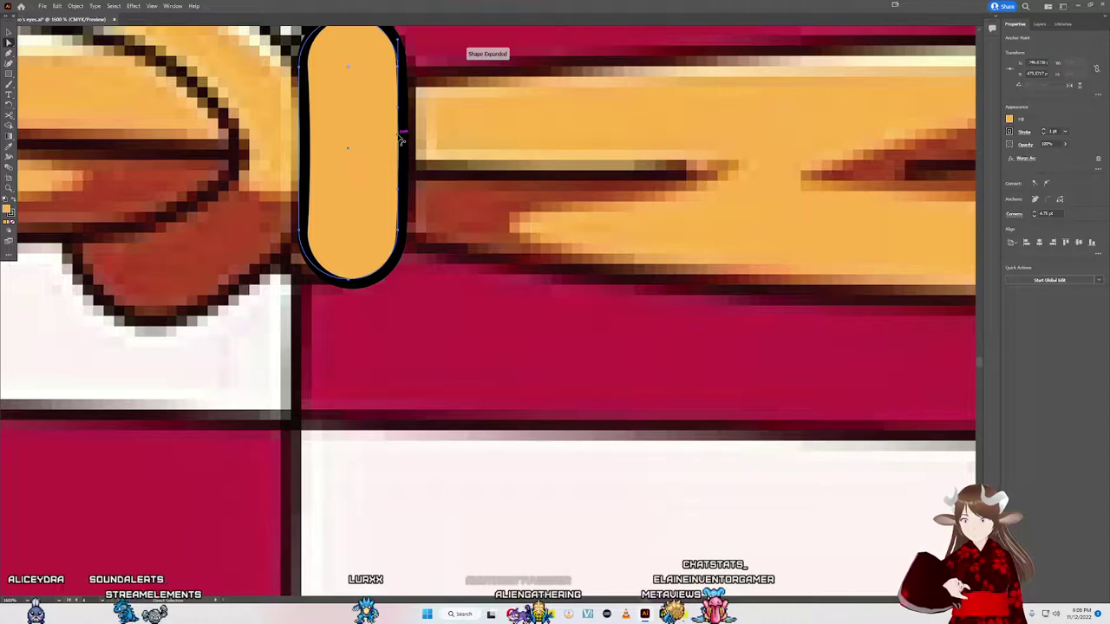
pyautogui.moveTo(401, 139); pyautogui.dragTo(406, 141)
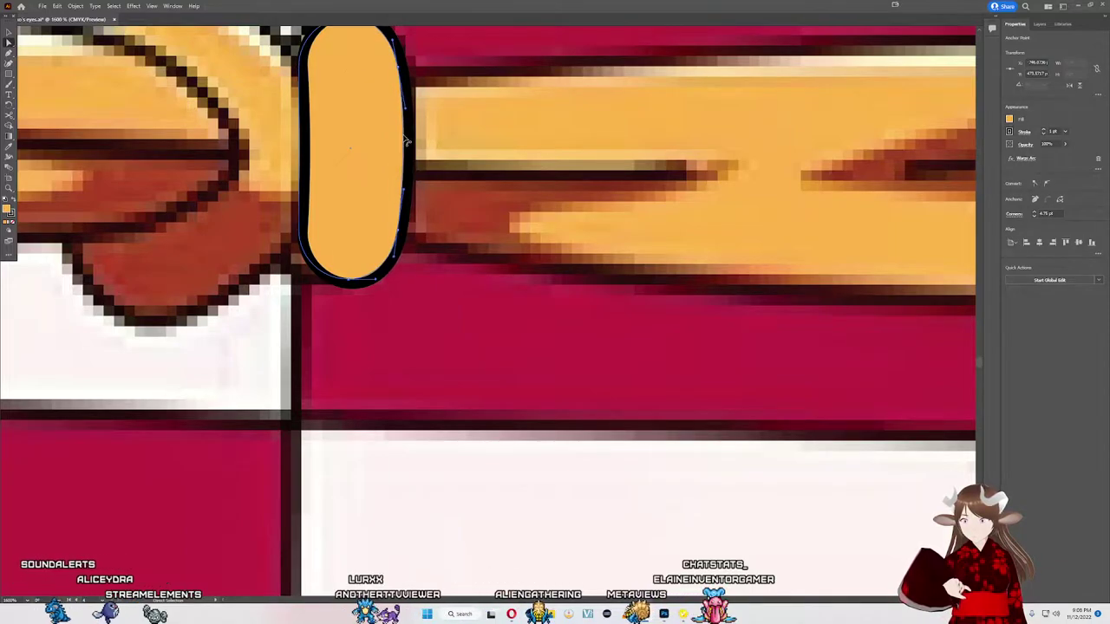
pyautogui.keyDown('alt'); pyautogui.scroll(-2, 390, 143); pyautogui.keyUp('alt')
pyautogui.moveTo(369, 166); pyautogui.dragTo(374, 167)
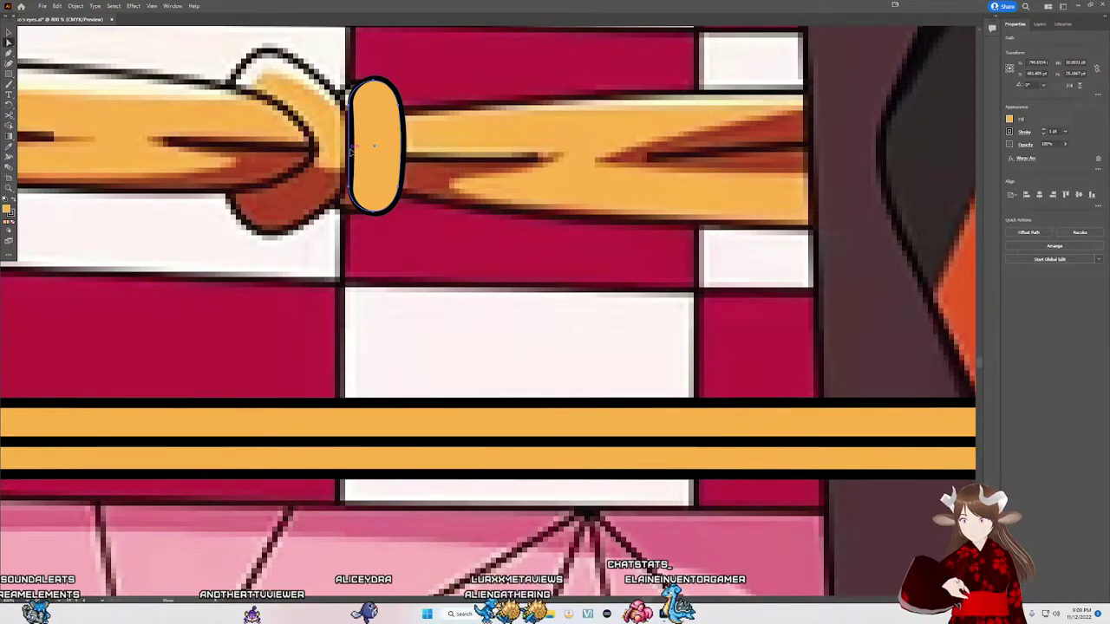
# Step: Nudge the pill further right and select its left-edge anchor
pyautogui.moveTo(349, 151); pyautogui.dragTo(357, 153)
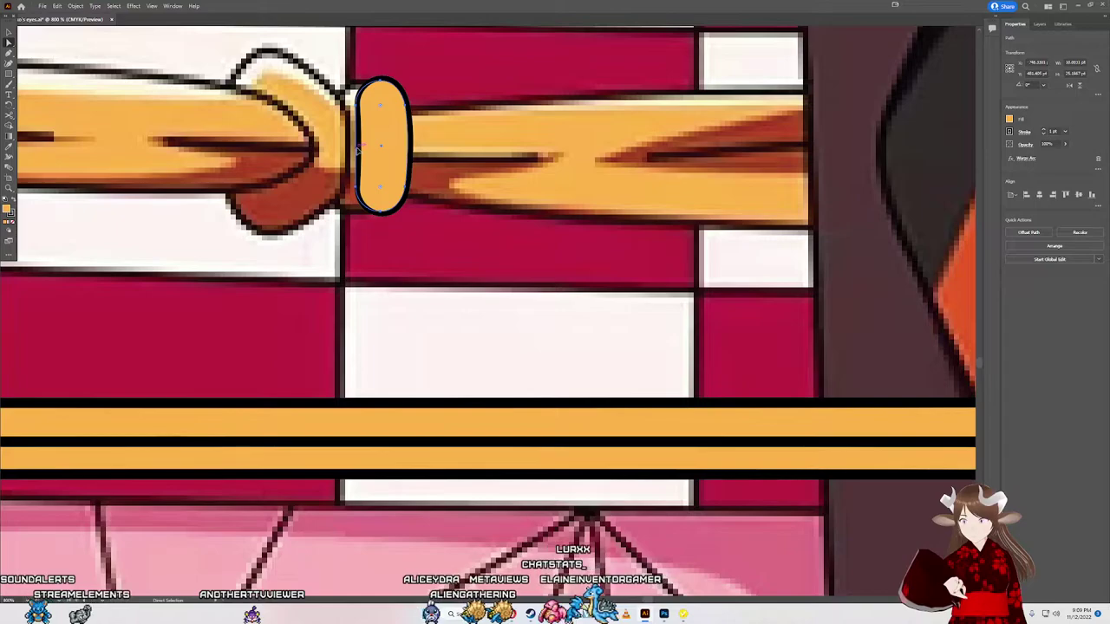
pyautogui.scroll(3, 357, 152)
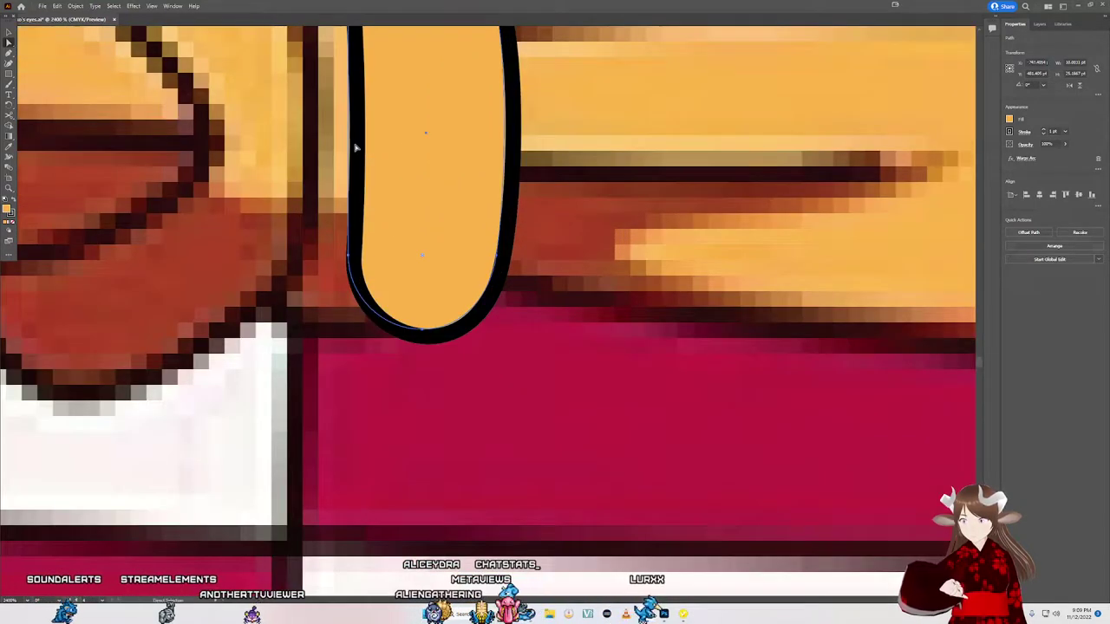
pyautogui.click(351, 257)
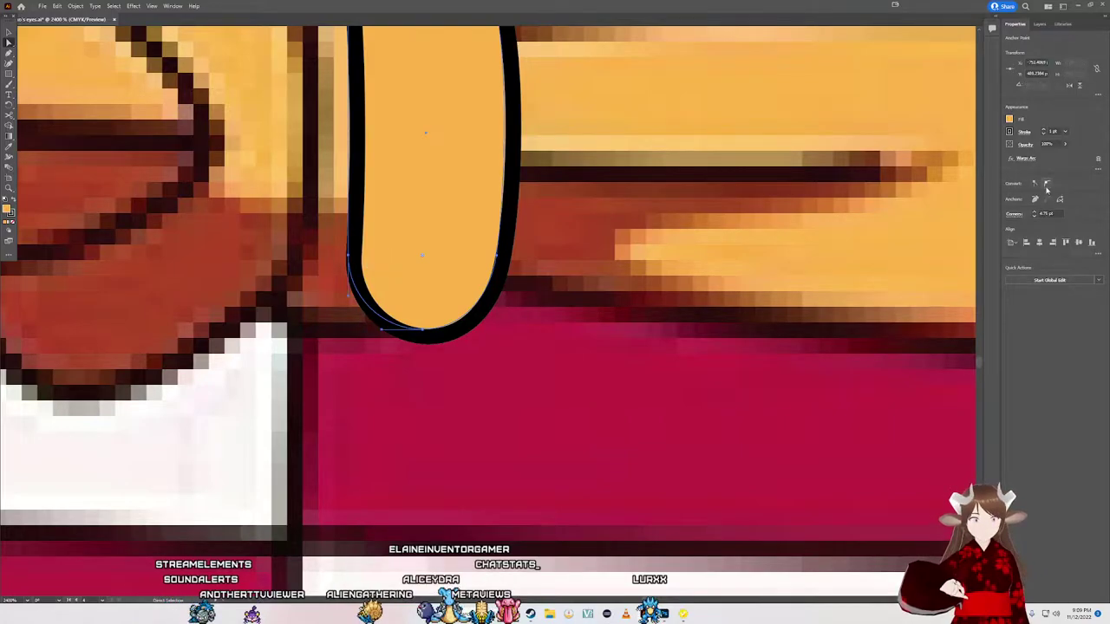
pyautogui.scroll(5, 390, 156)
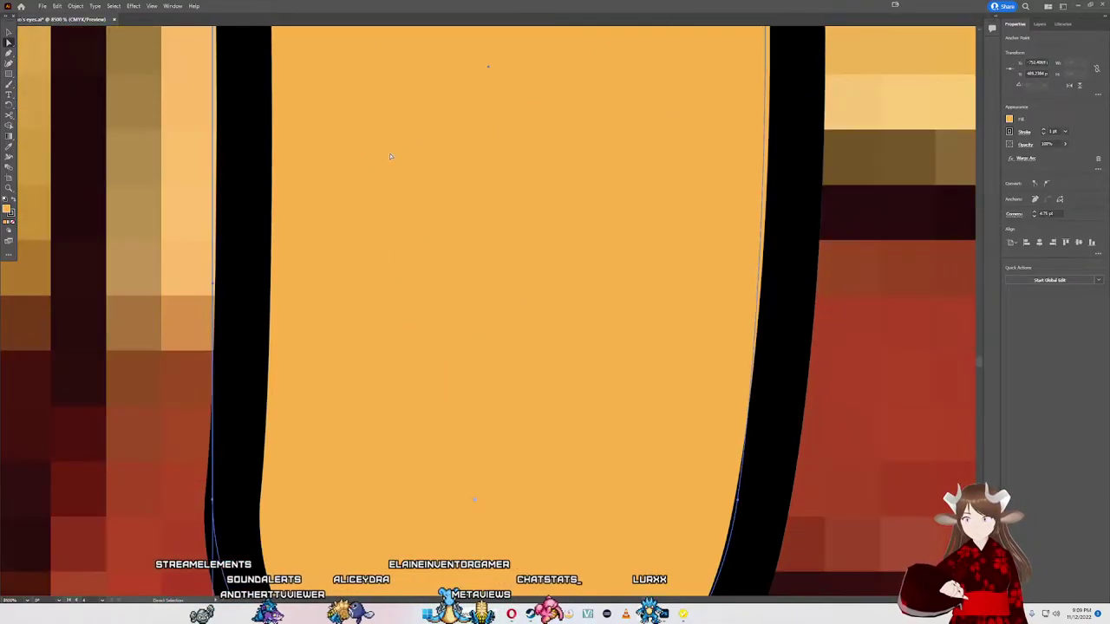
pyautogui.scroll(-2, 390, 156)
pyautogui.scroll(5, 296, 255)
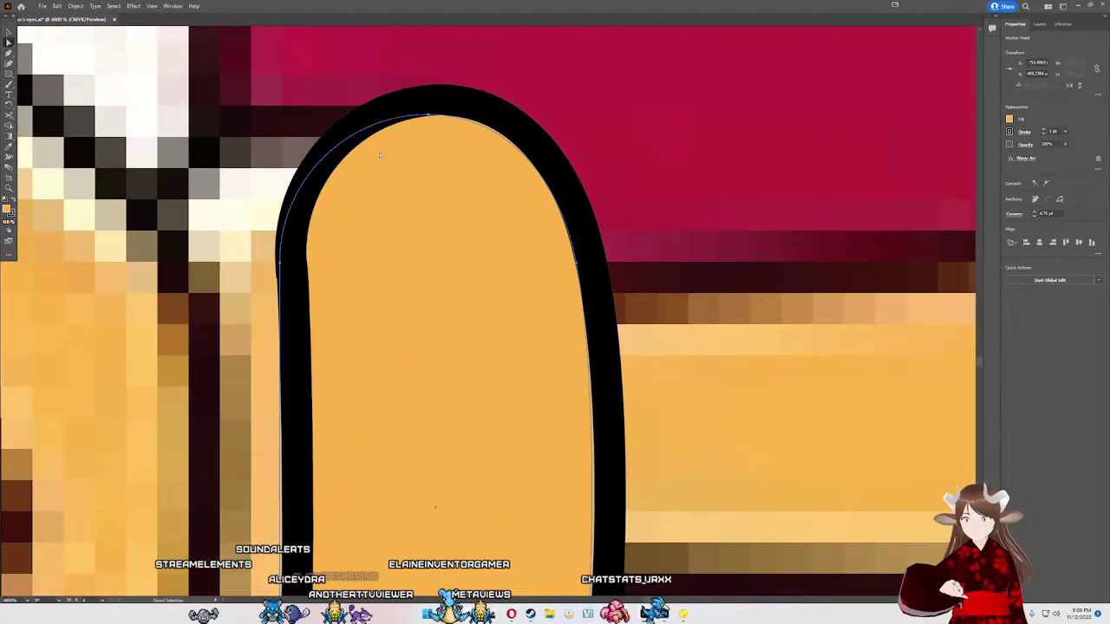
pyautogui.click(297, 256)
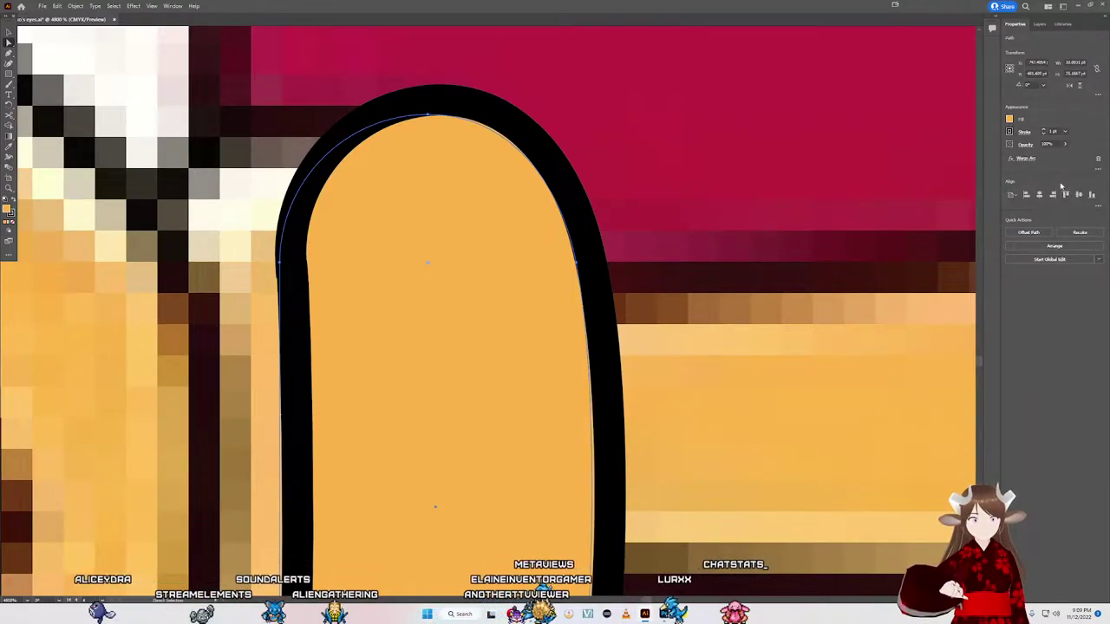
# Step: Curve the pill's left edge inward around the knot and Alt-drag a copy onto the lower band
pyautogui.scroll(-1, 797, 226)
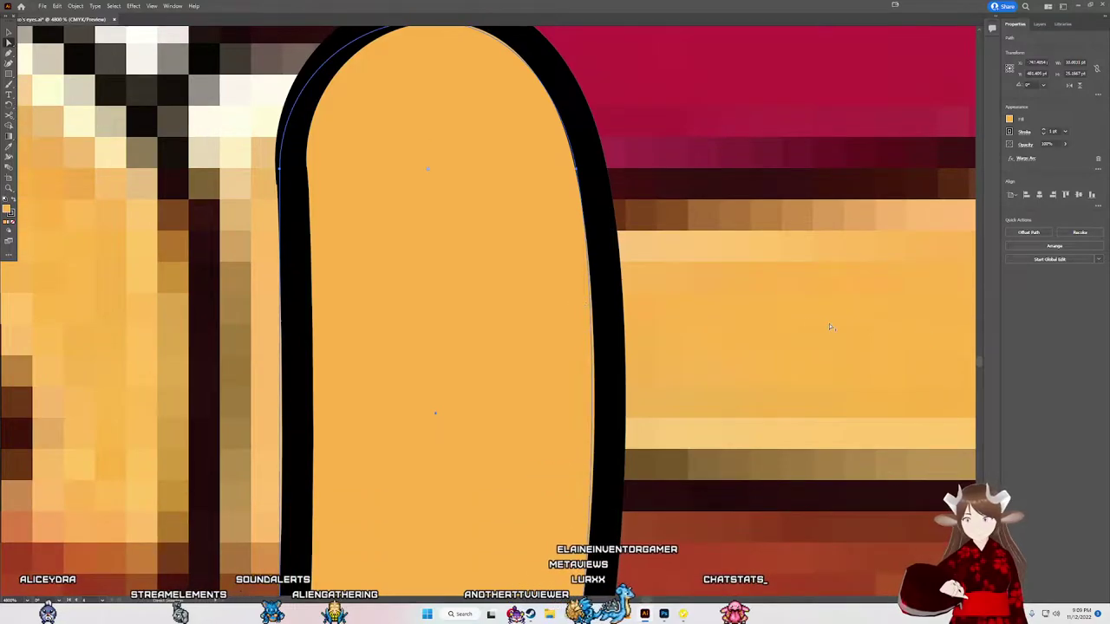
pyautogui.scroll(-1, 762, 239)
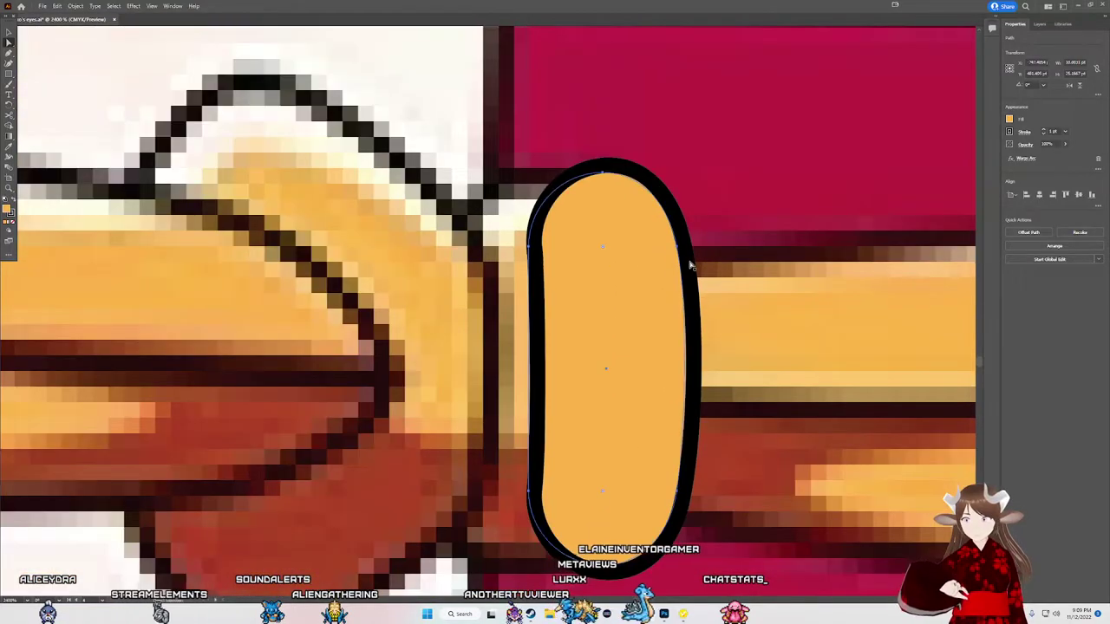
pyautogui.click(531, 248)
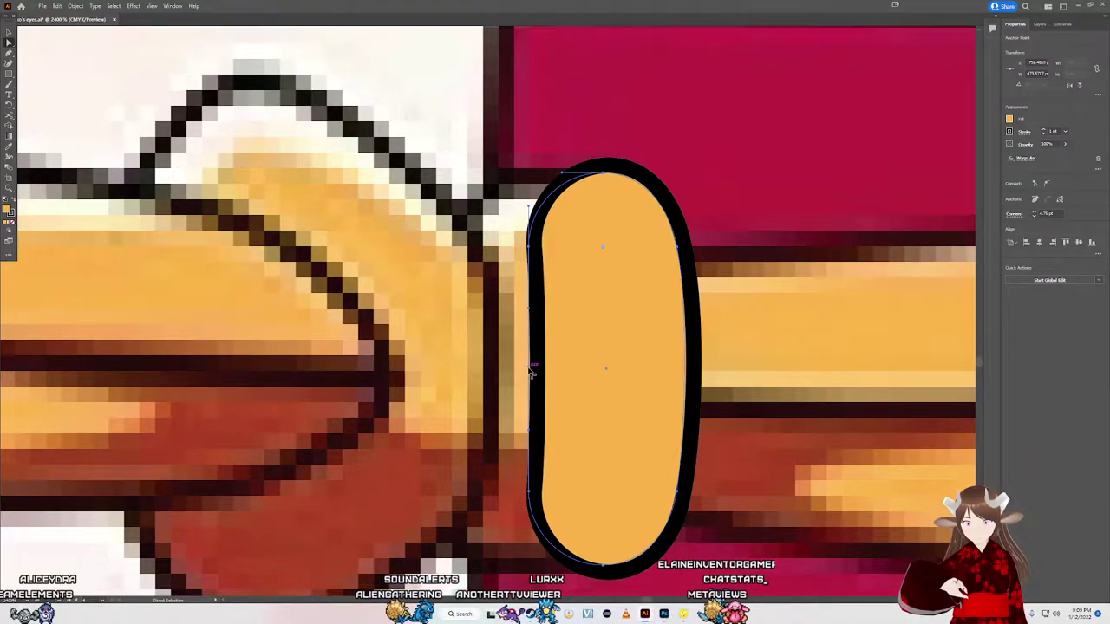
pyautogui.moveTo(531, 371); pyautogui.dragTo(561, 367)
pyautogui.scroll(-1, 575, 354)
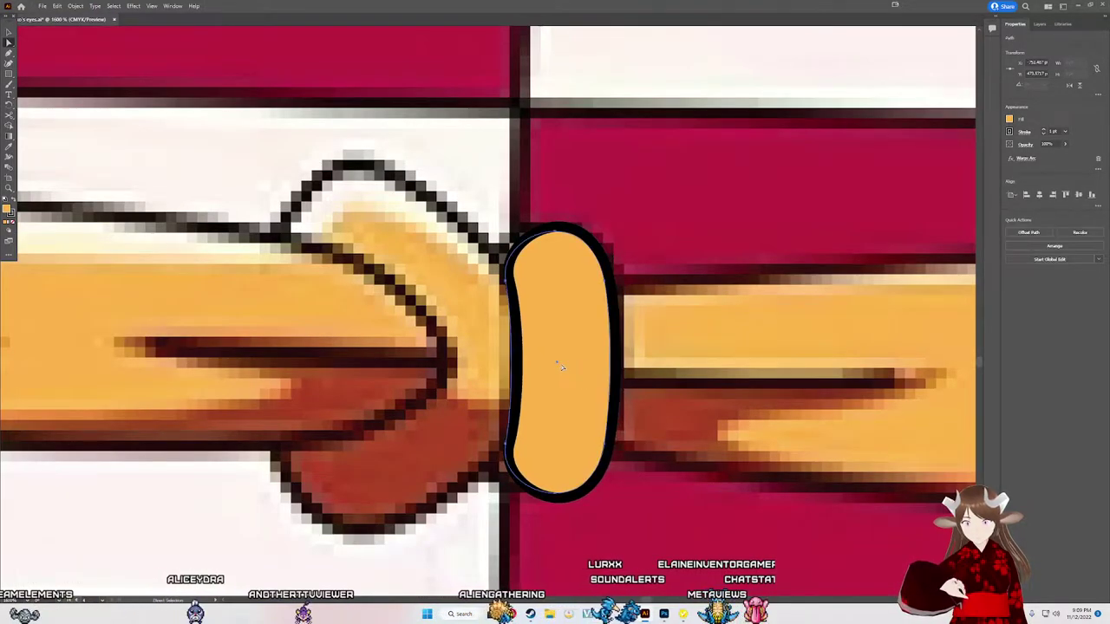
pyautogui.scroll(-4, 558, 408)
pyautogui.moveTo(558, 408)
pyautogui.mouseDown()
pyautogui.moveTo(560, 553)
pyautogui.moveTo(559, 544)
pyautogui.mouseUp()
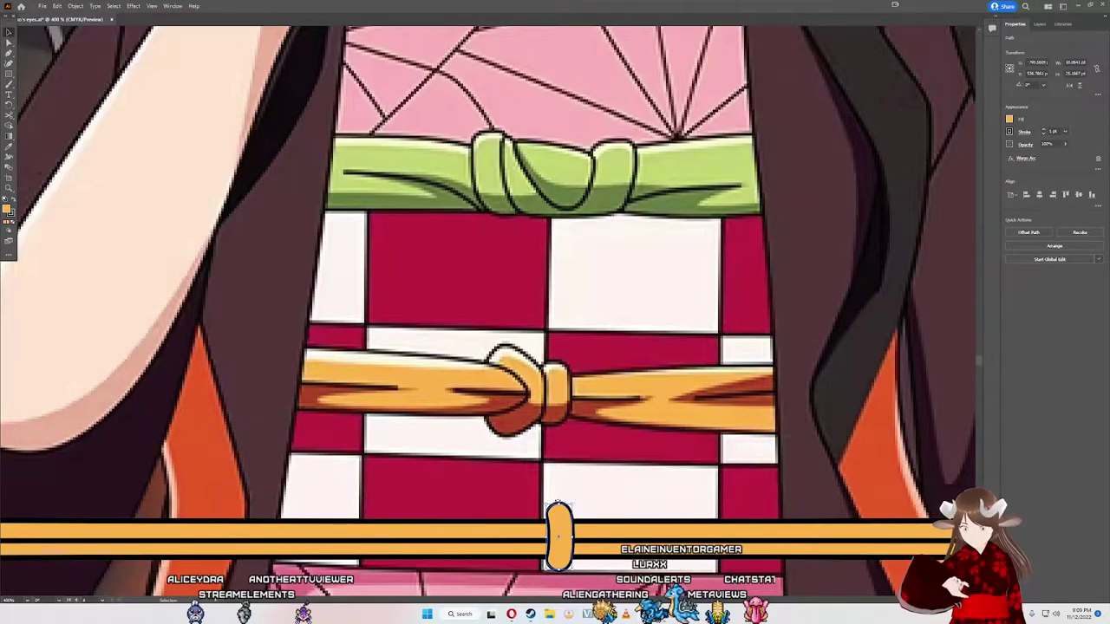
# Step: Resize the copied pill from its top handle and position it across the lower orange band
pyautogui.moveTo(559, 505); pyautogui.dragTo(557, 527)
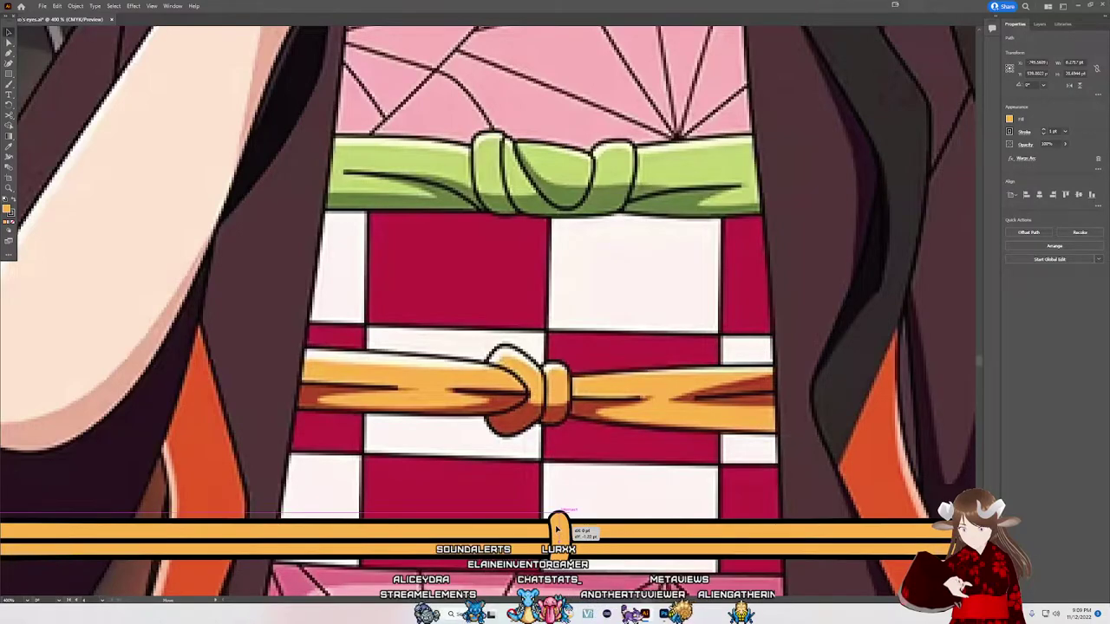
pyautogui.moveTo(560, 512); pyautogui.dragTo(560, 507)
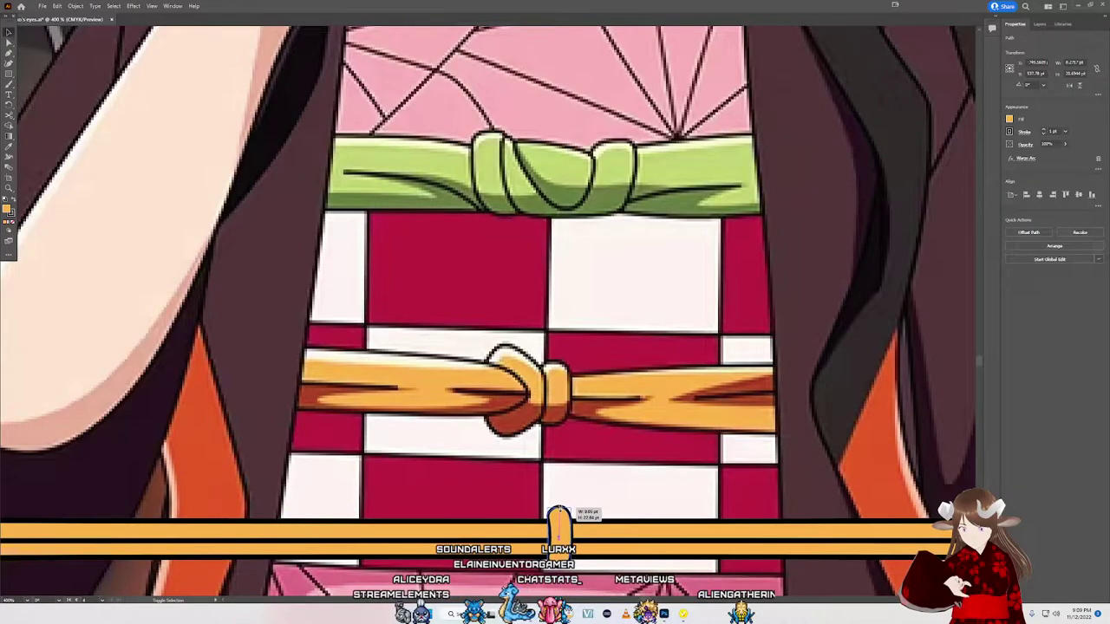
pyautogui.click(557, 531)
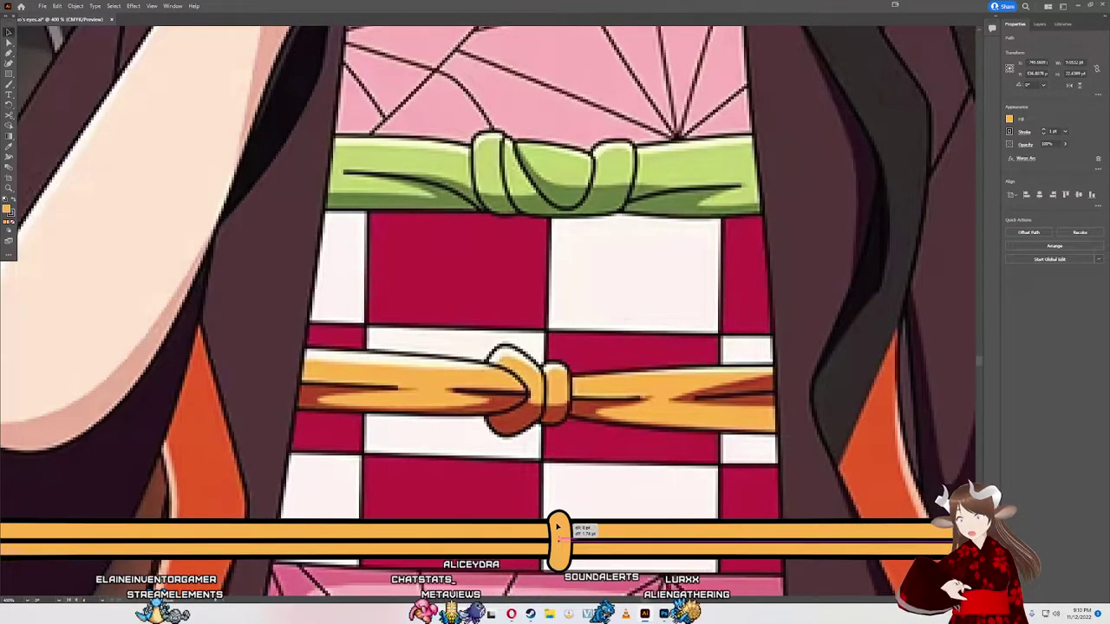
pyautogui.moveTo(557, 526); pyautogui.dragTo(556, 525)
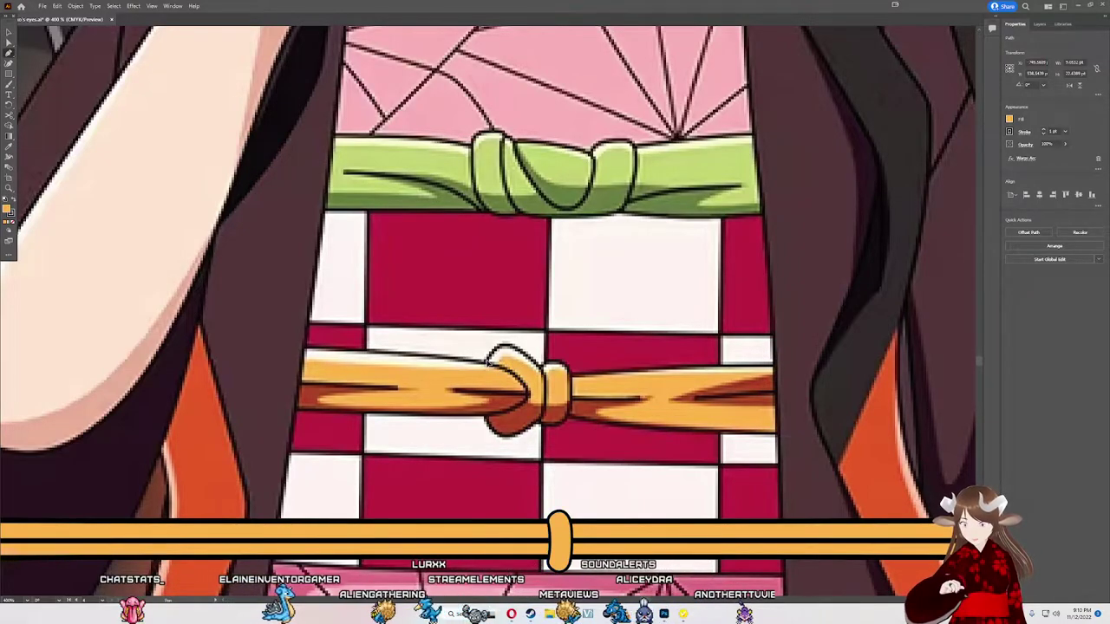
# Step: Trace a new pen path around the knot's lower part and set its fill to None
pyautogui.click(488, 358)
pyautogui.moveTo(544, 356)
pyautogui.mouseDown()
pyautogui.moveTo(559, 369)
pyautogui.moveTo(549, 428)
pyautogui.mouseUp()
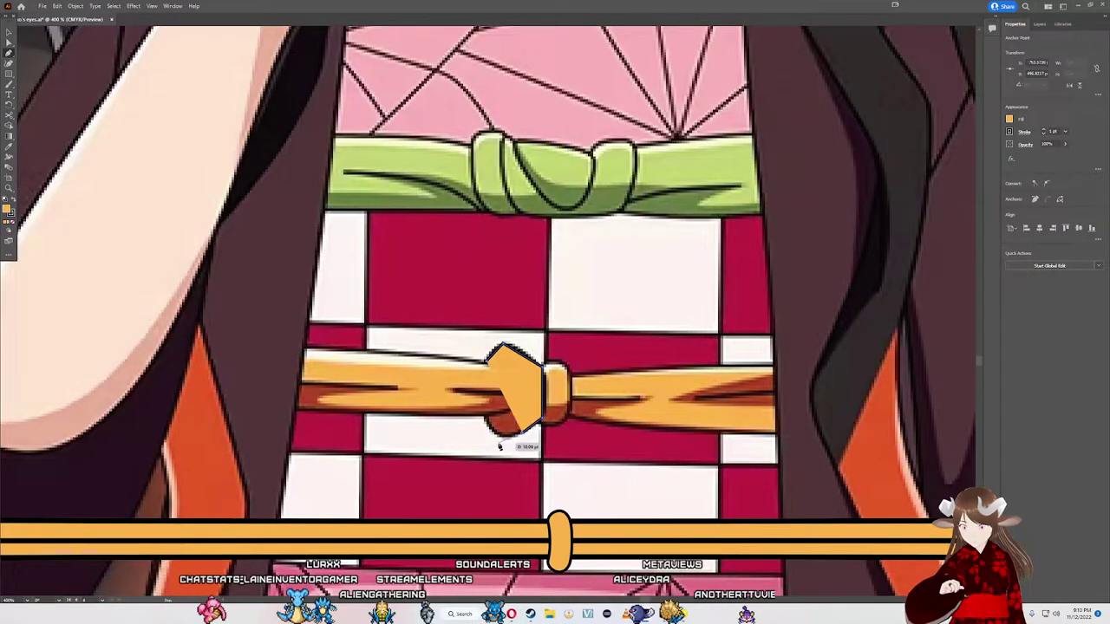
pyautogui.moveTo(523, 437)
pyautogui.mouseDown()
pyautogui.moveTo(488, 425)
pyautogui.moveTo(499, 421)
pyautogui.mouseUp()
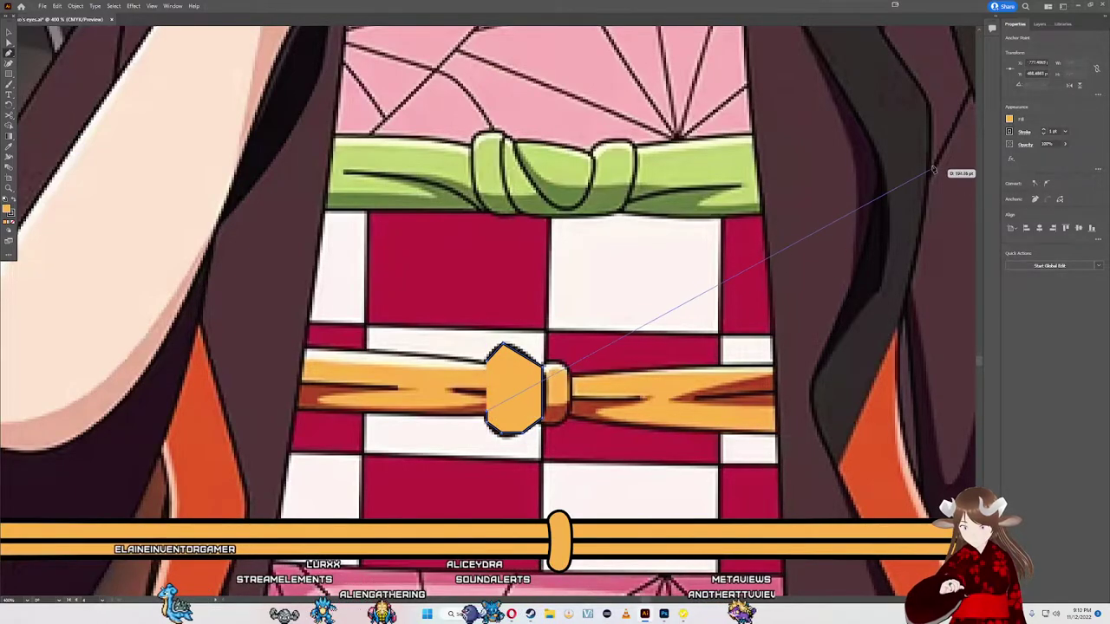
pyautogui.click(1009, 119)
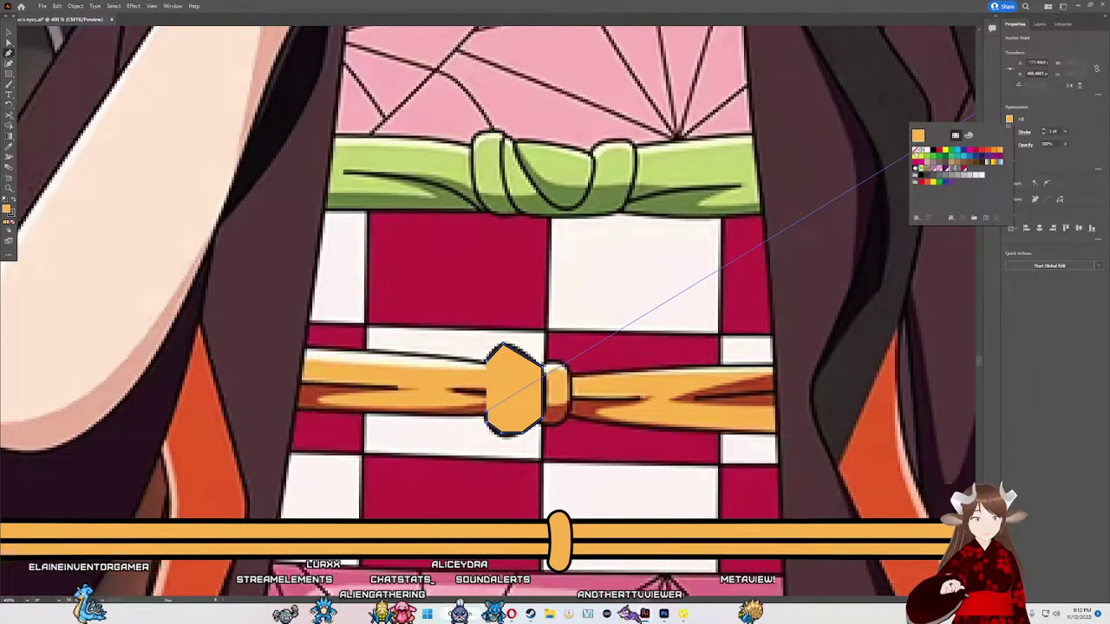
pyautogui.click(916, 150)
pyautogui.click(519, 407)
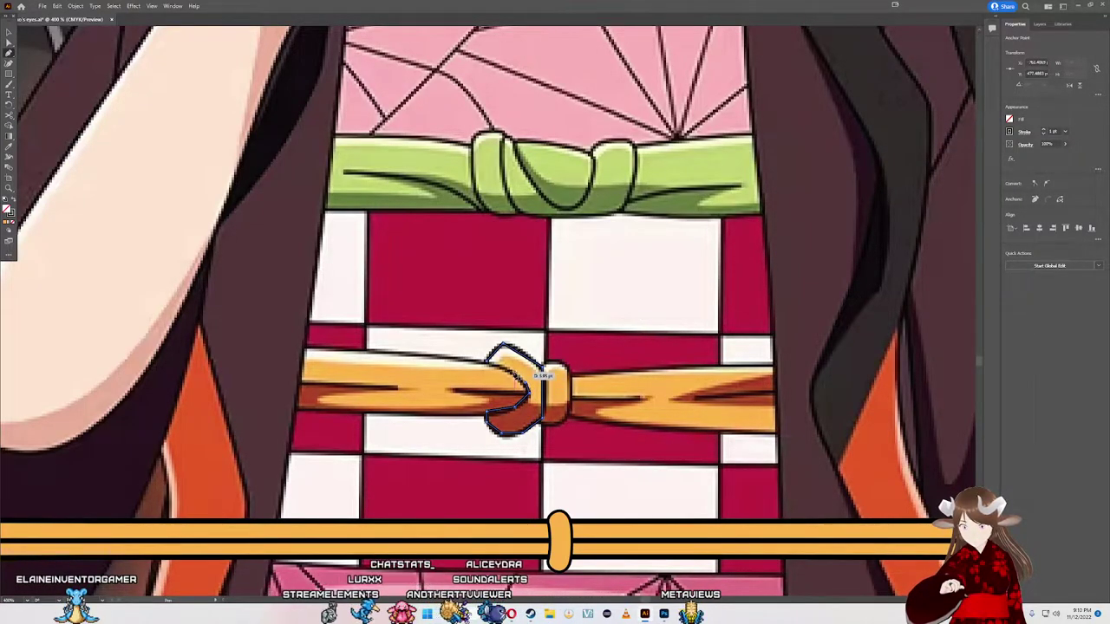
# Step: Add the final anchors around the knot loop and select its right-edge anchor with Direct Selection
pyautogui.click(493, 362)
pyautogui.click(527, 363)
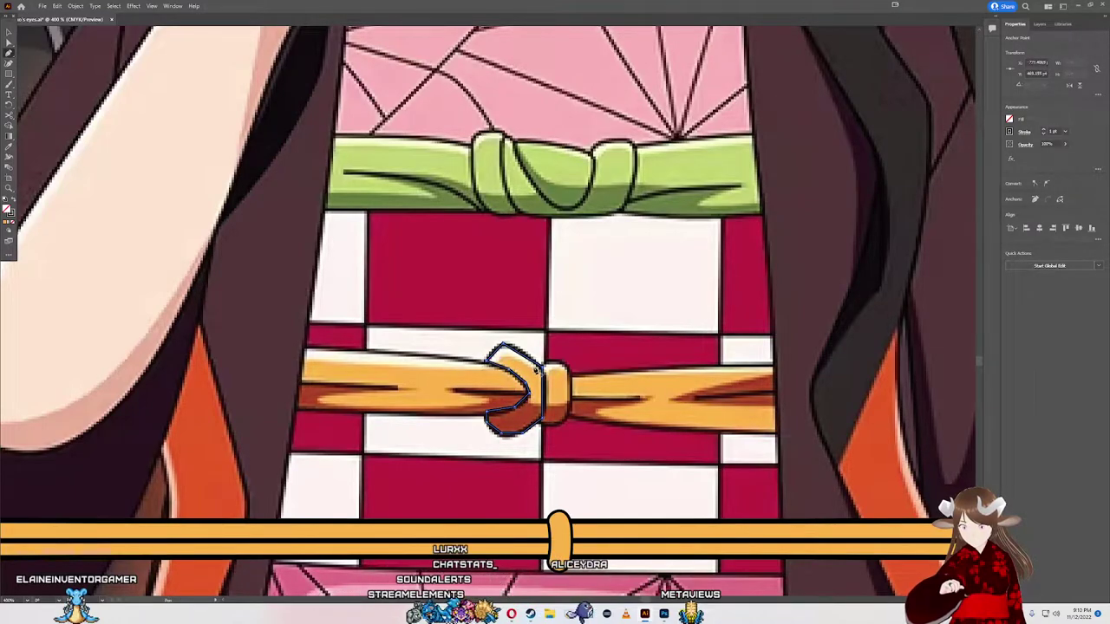
pyautogui.press('a')
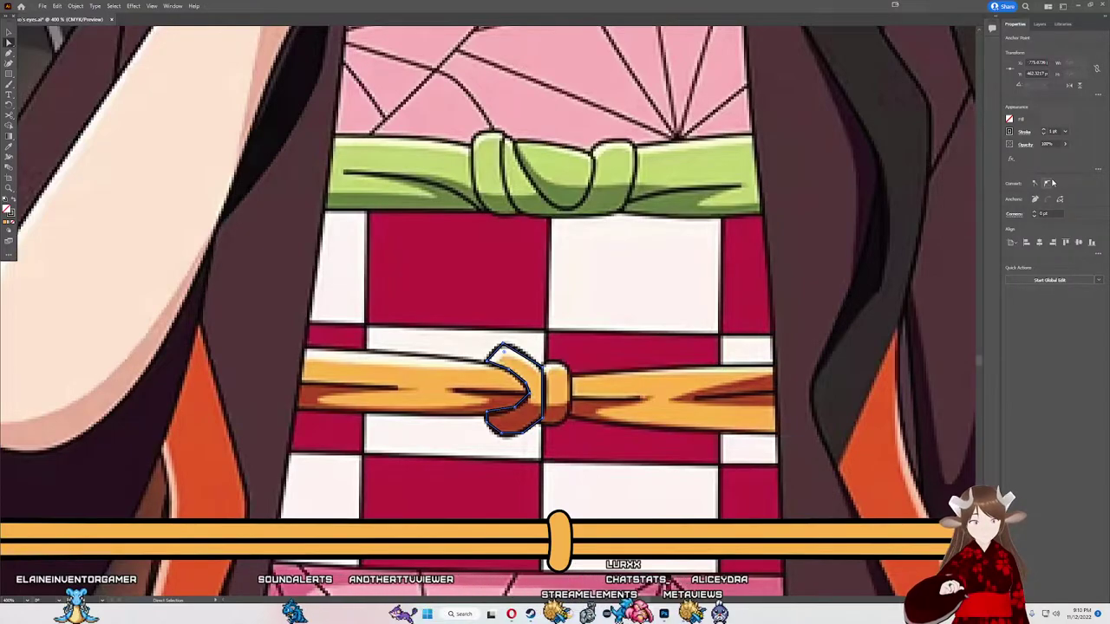
pyautogui.click(565, 382)
pyautogui.scroll(2, 565, 382)
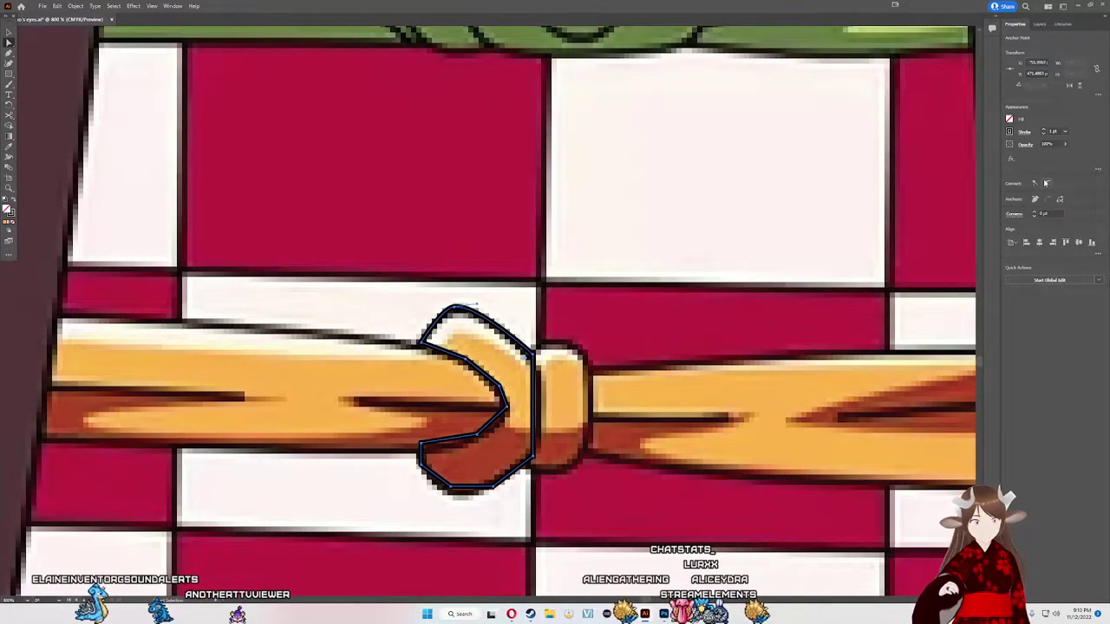
# Step: Drag the knot outline's right-edge anchors to tighten it against the loop
pyautogui.moveTo(537, 354); pyautogui.dragTo(539, 340)
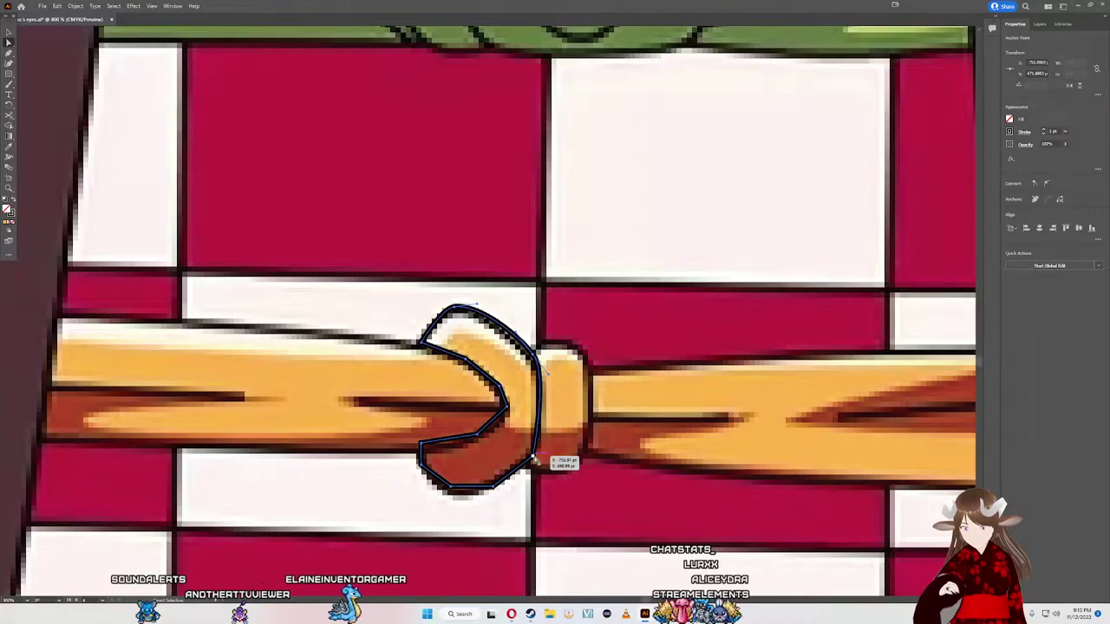
pyautogui.moveTo(533, 460); pyautogui.dragTo(527, 454)
pyautogui.click(546, 412)
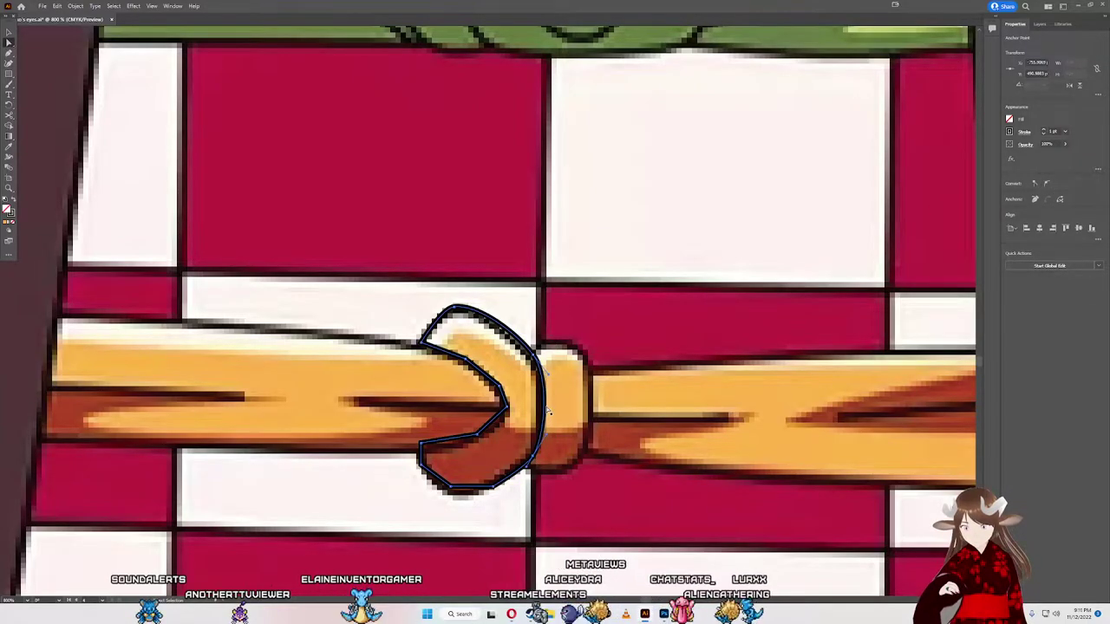
pyautogui.moveTo(545, 413); pyautogui.dragTo(538, 410)
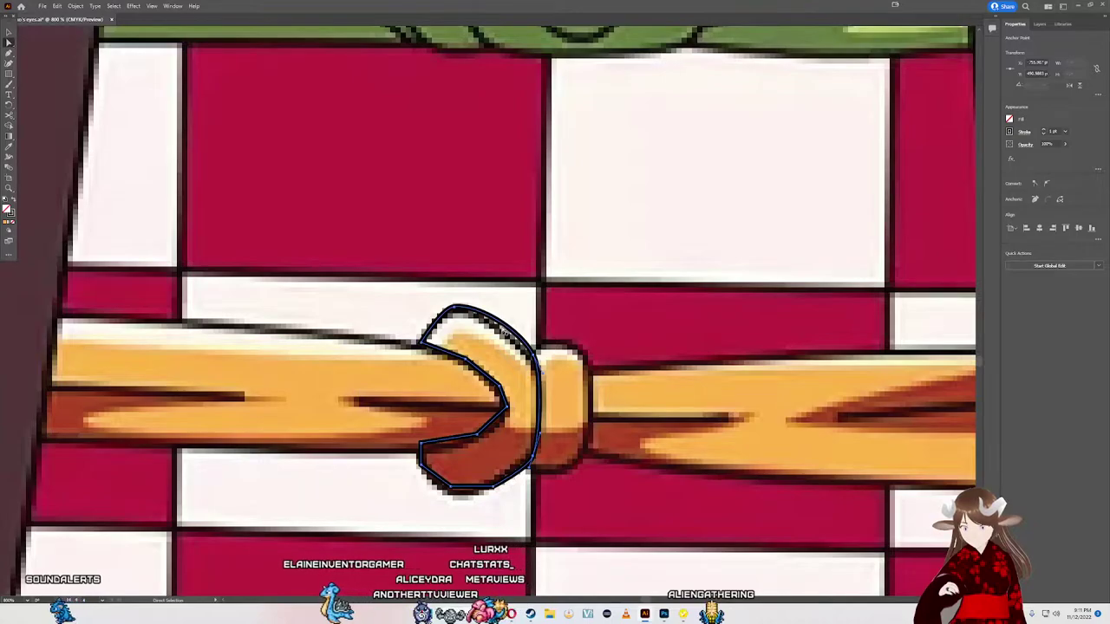
pyautogui.click(507, 408)
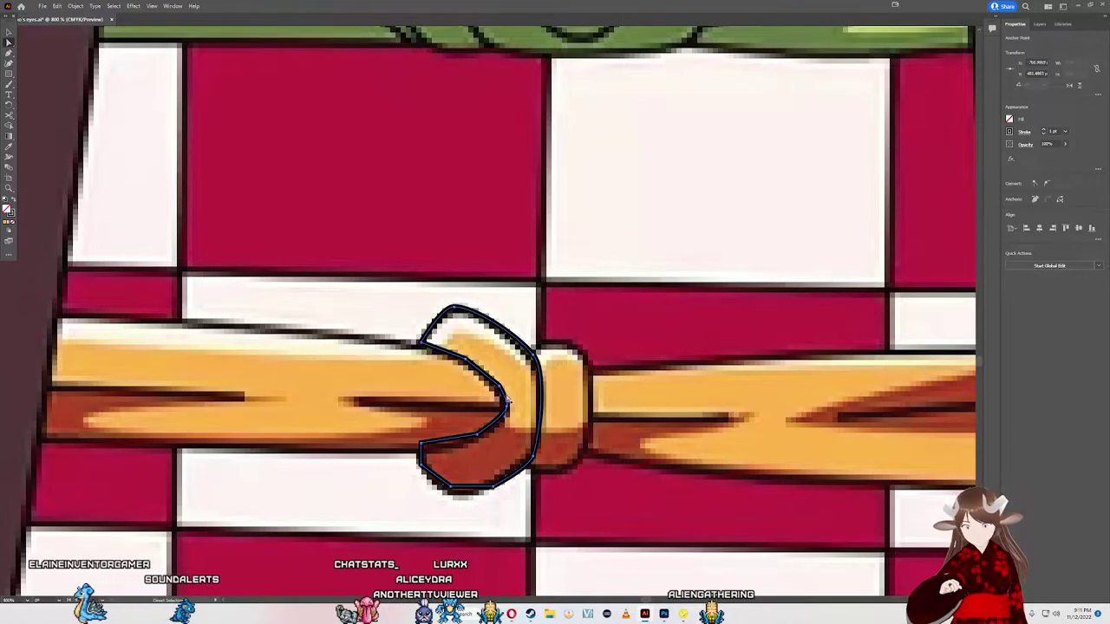
# Step: Select anchors along the outline's lower curve and convert the lower one to smooth
pyautogui.press('-')
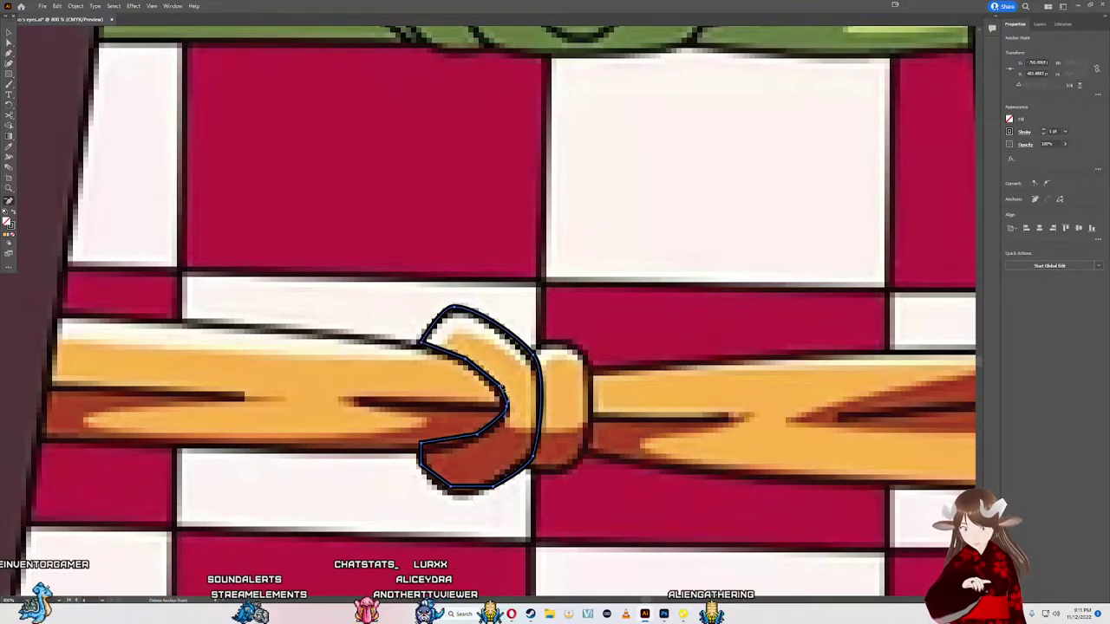
pyautogui.press('a')
pyautogui.click(500, 390)
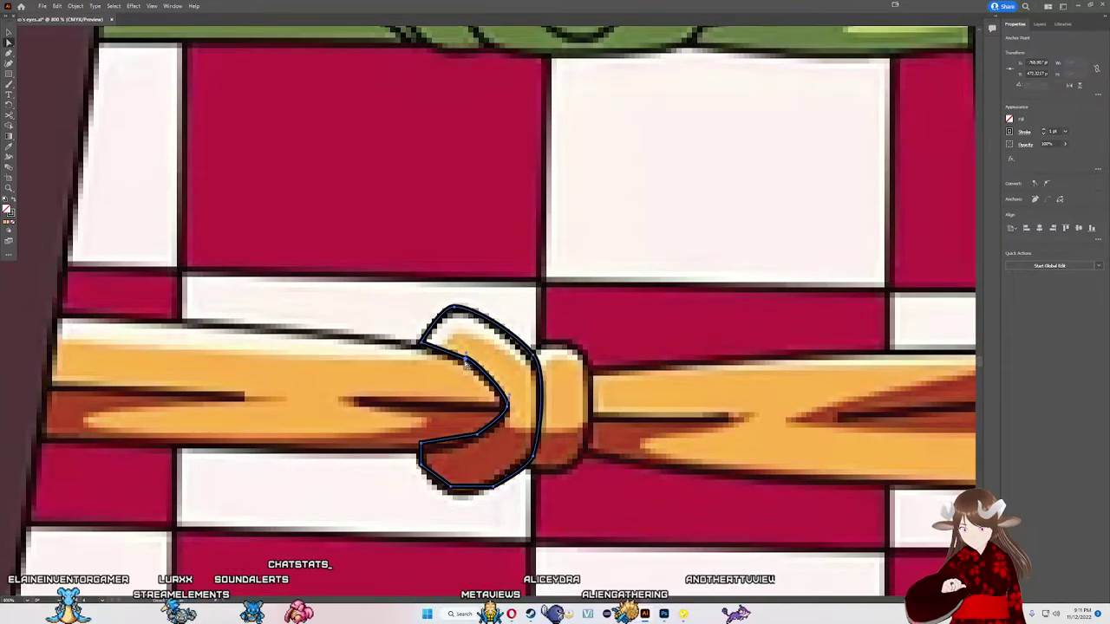
pyautogui.click(495, 364)
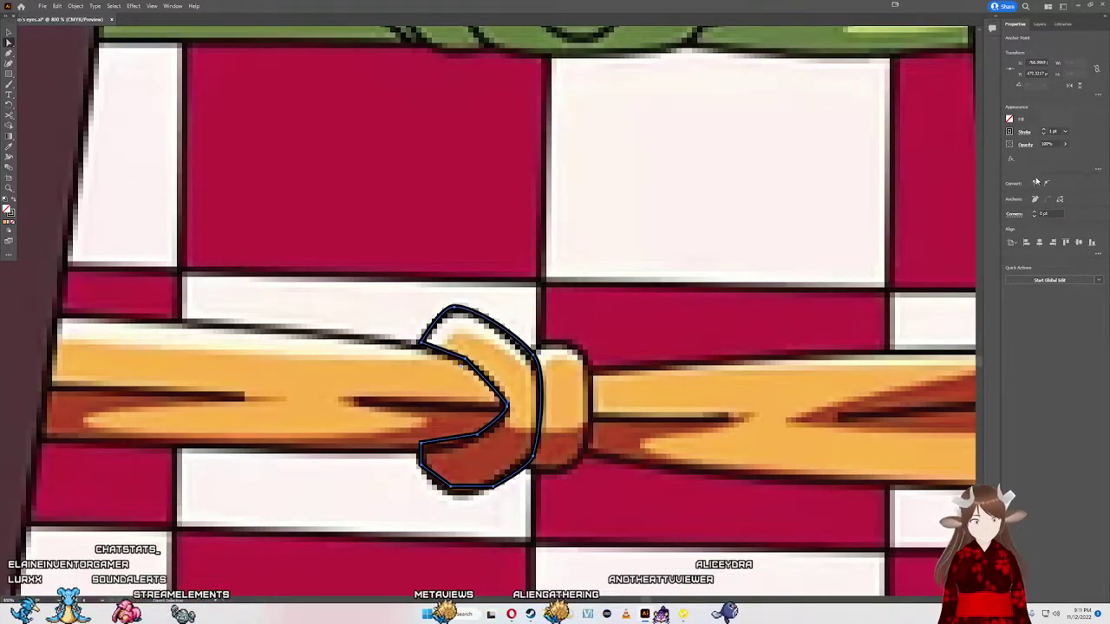
pyautogui.click(481, 446)
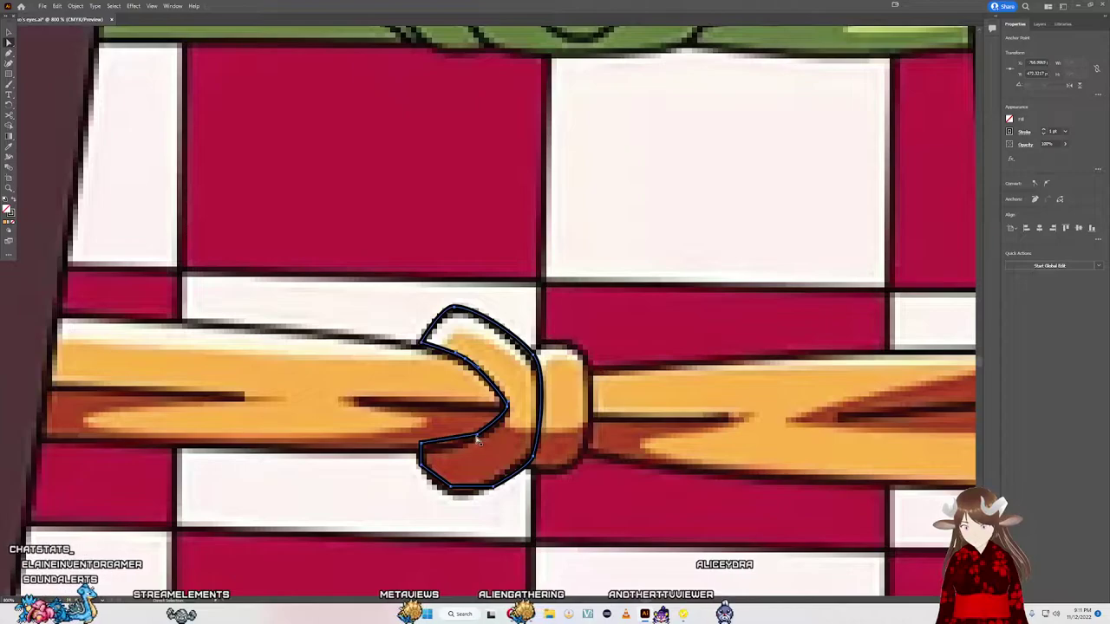
pyautogui.click(473, 426)
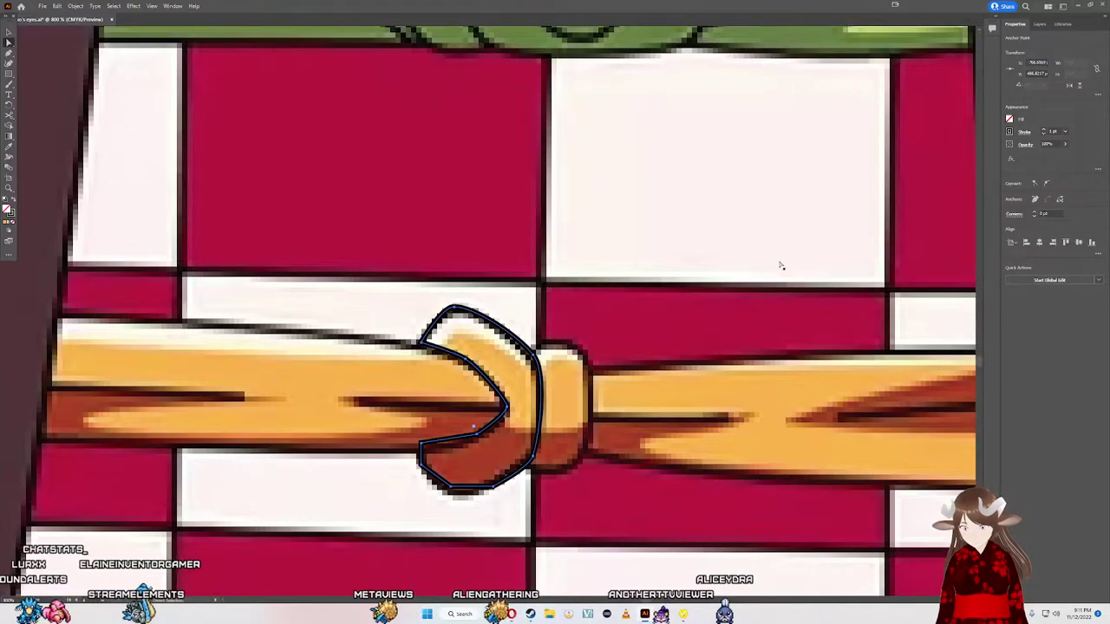
pyautogui.click(1045, 187)
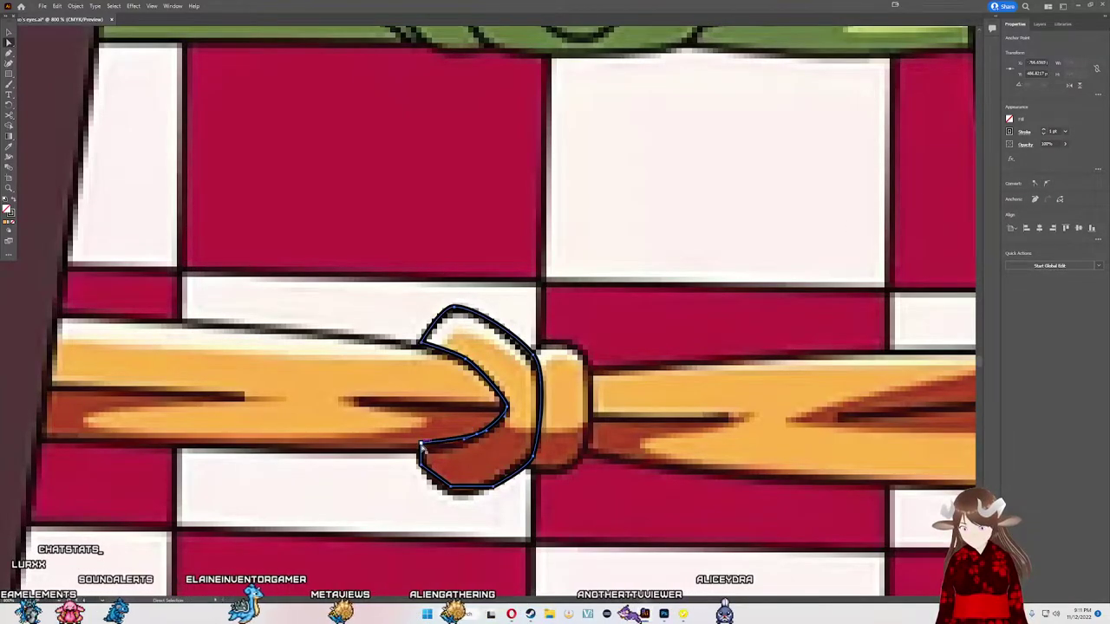
# Step: Smooth the lower-left and bottom corner anchors, pulling the lower-left slightly down
pyautogui.click(422, 449)
pyautogui.click(1046, 185)
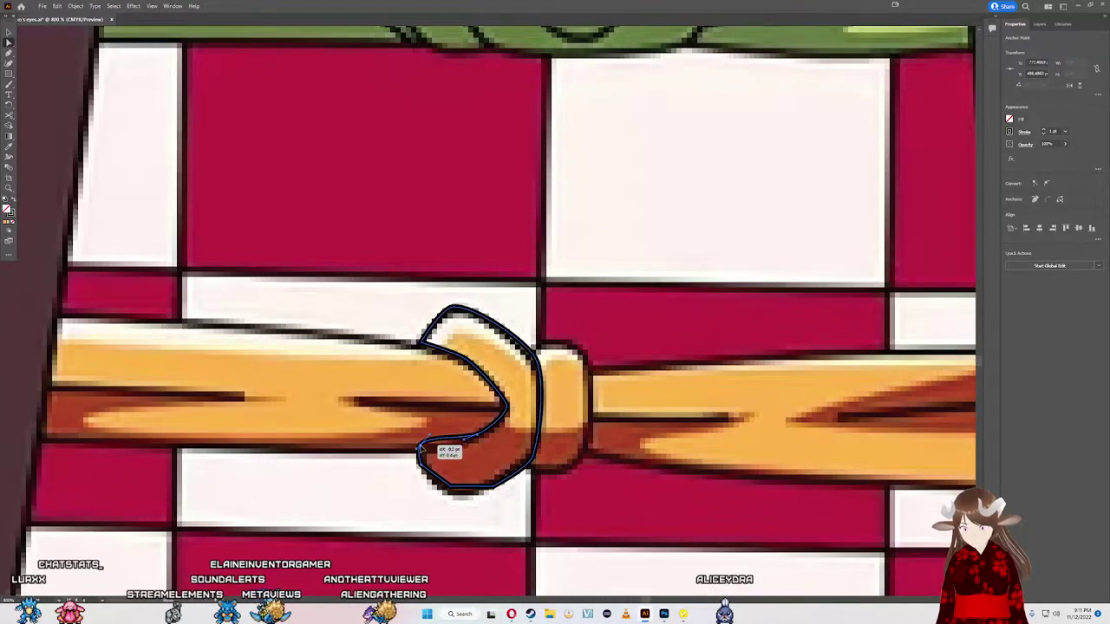
pyautogui.moveTo(420, 448); pyautogui.dragTo(421, 458)
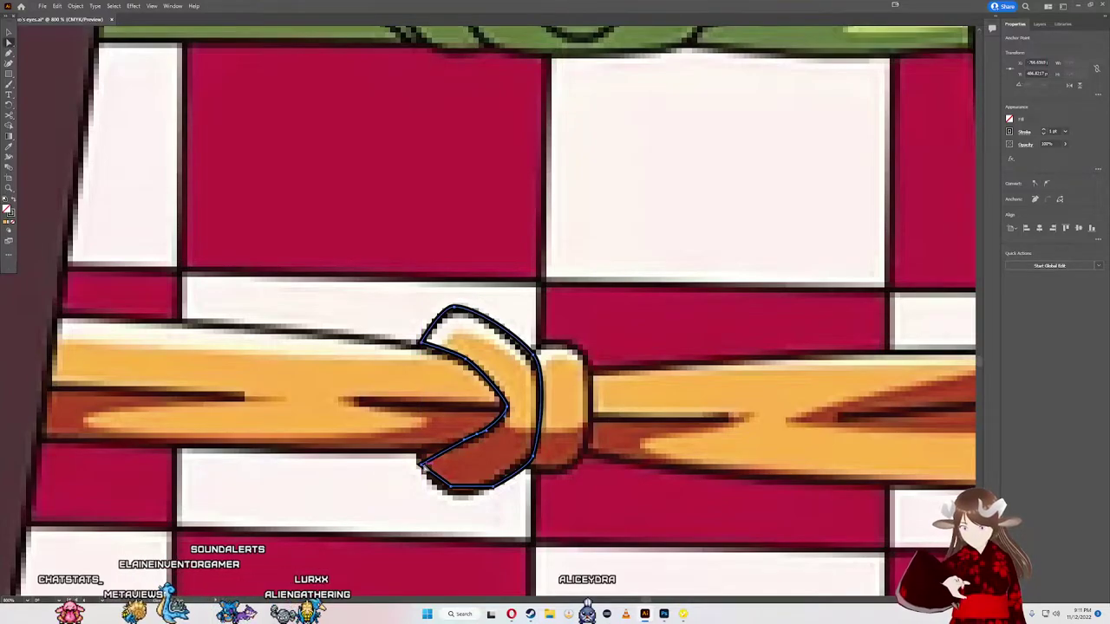
pyautogui.click(1047, 184)
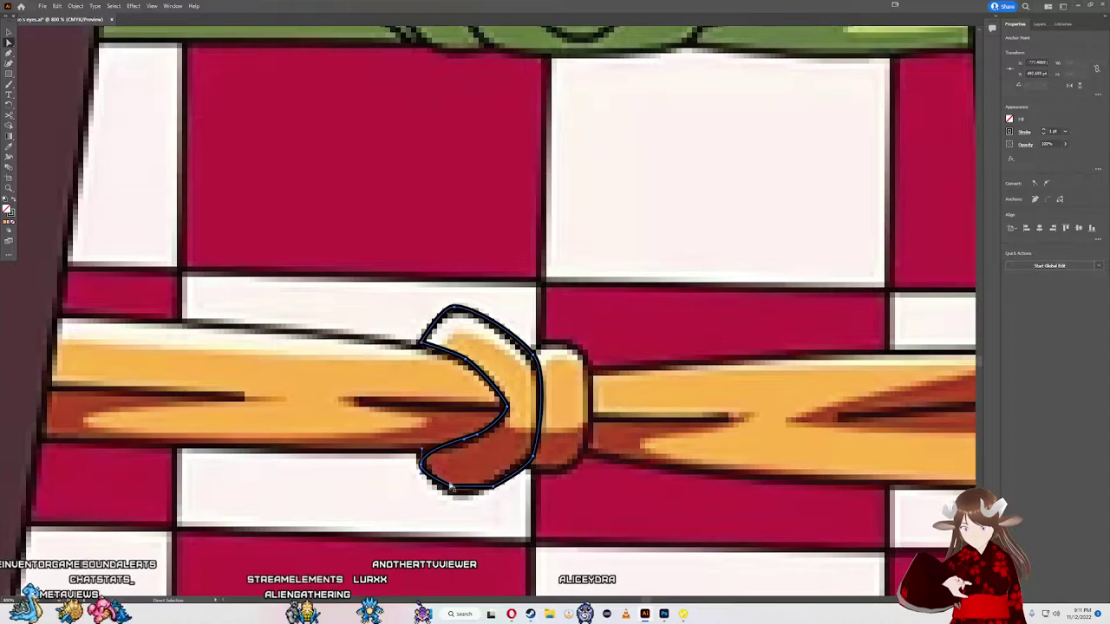
pyautogui.click(450, 488)
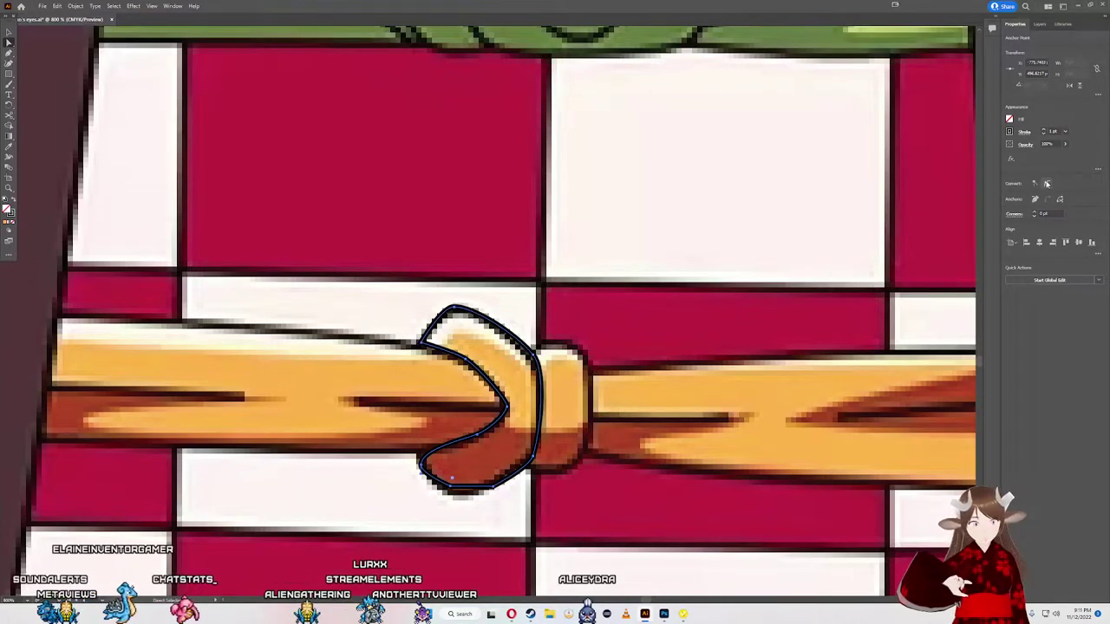
pyautogui.click(494, 488)
pyautogui.click(490, 478)
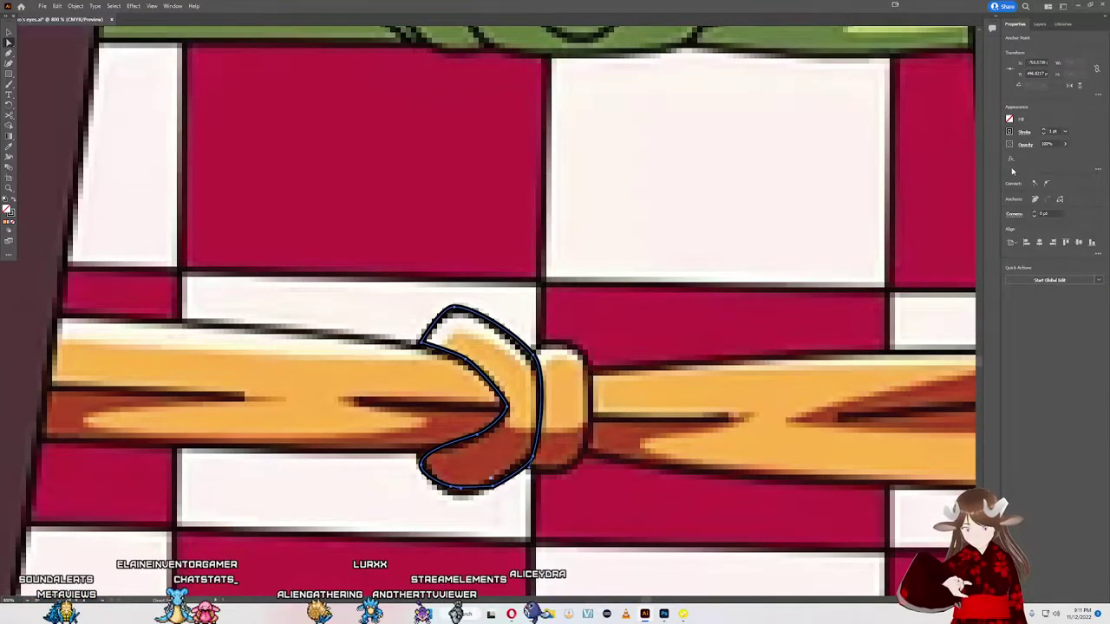
pyautogui.click(1045, 185)
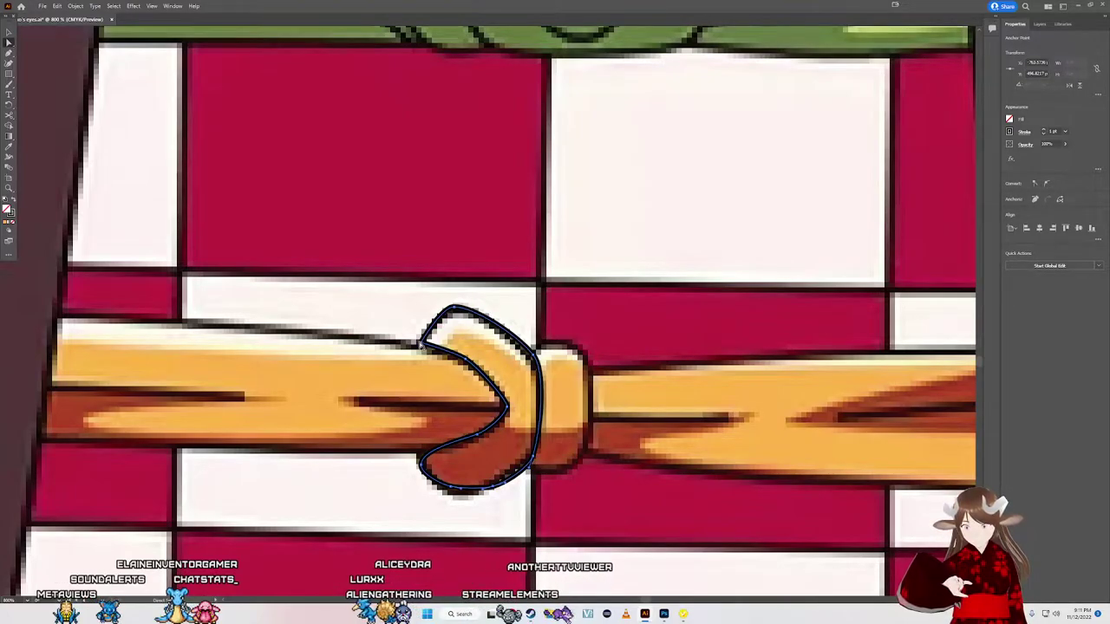
# Step: Smooth the outline's top anchor and reshape its top segment to follow the loop
pyautogui.click(443, 309)
pyautogui.click(1051, 187)
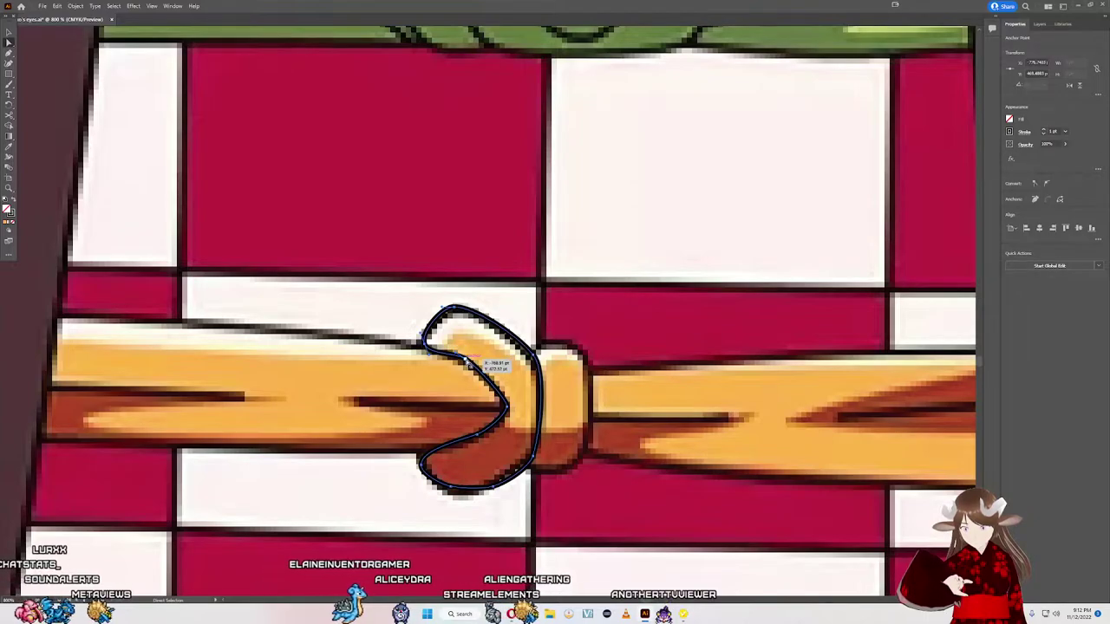
pyautogui.click(469, 357)
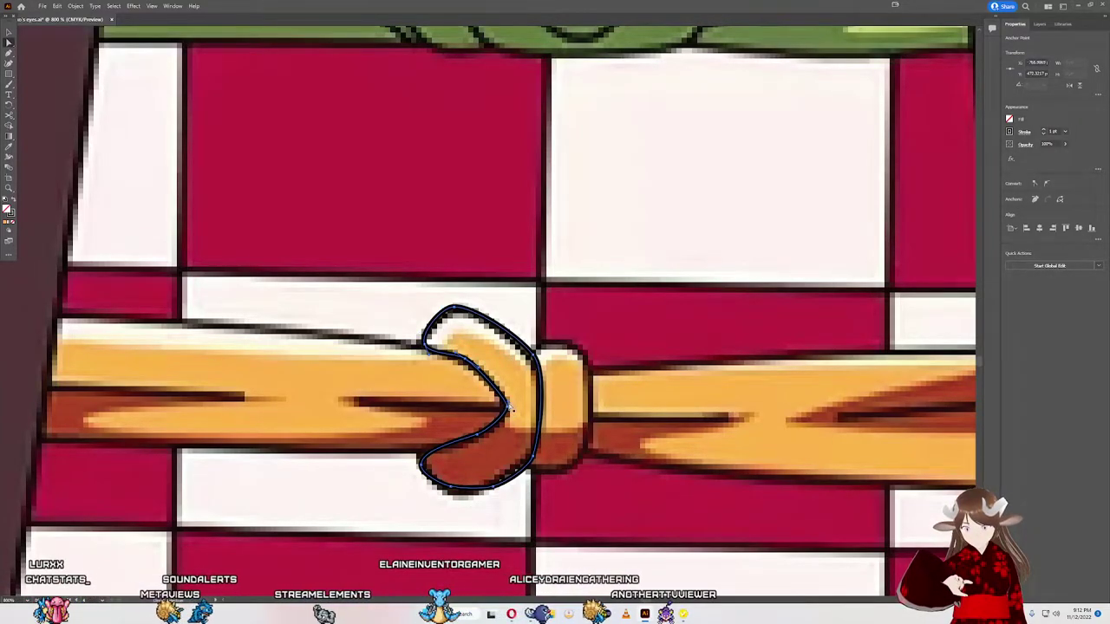
pyautogui.click(505, 397)
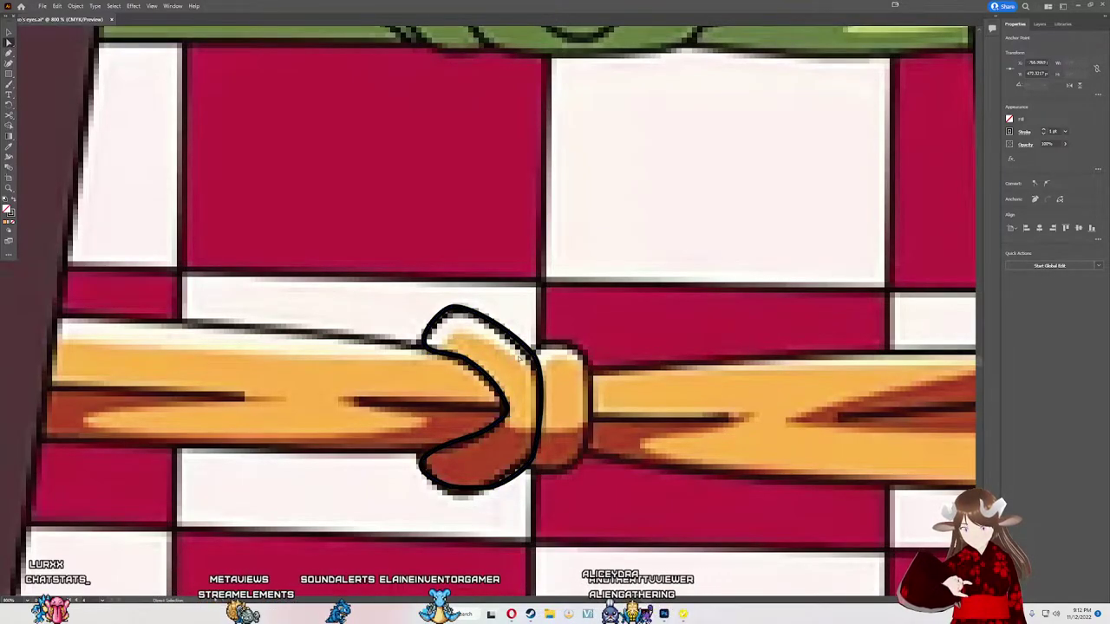
pyautogui.click(507, 341)
pyautogui.click(509, 334)
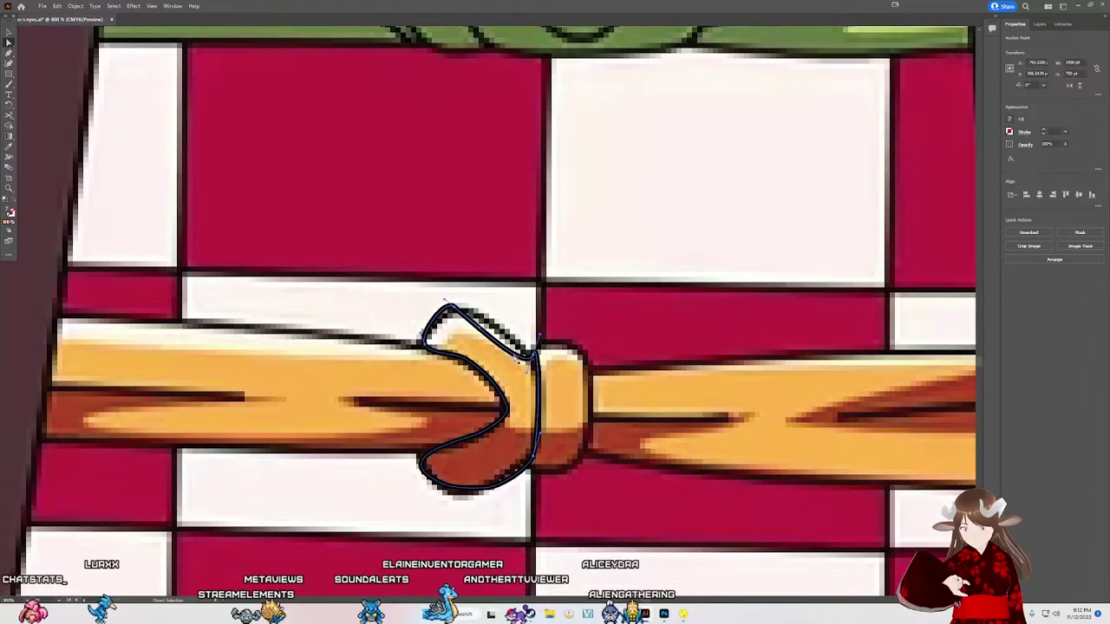
pyautogui.press('p')
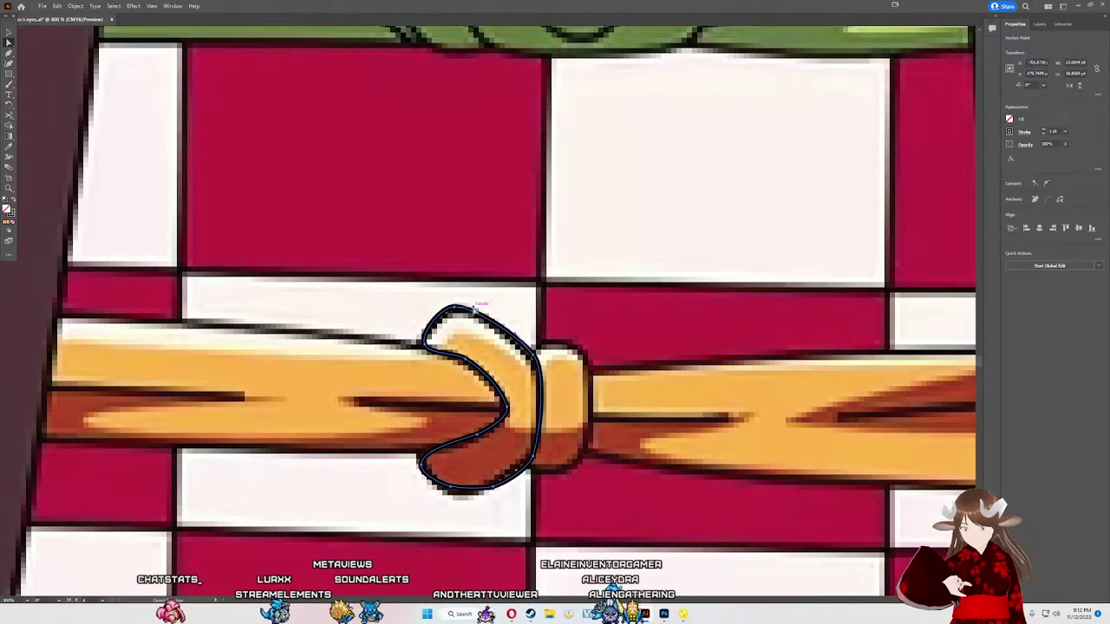
pyautogui.click(482, 312)
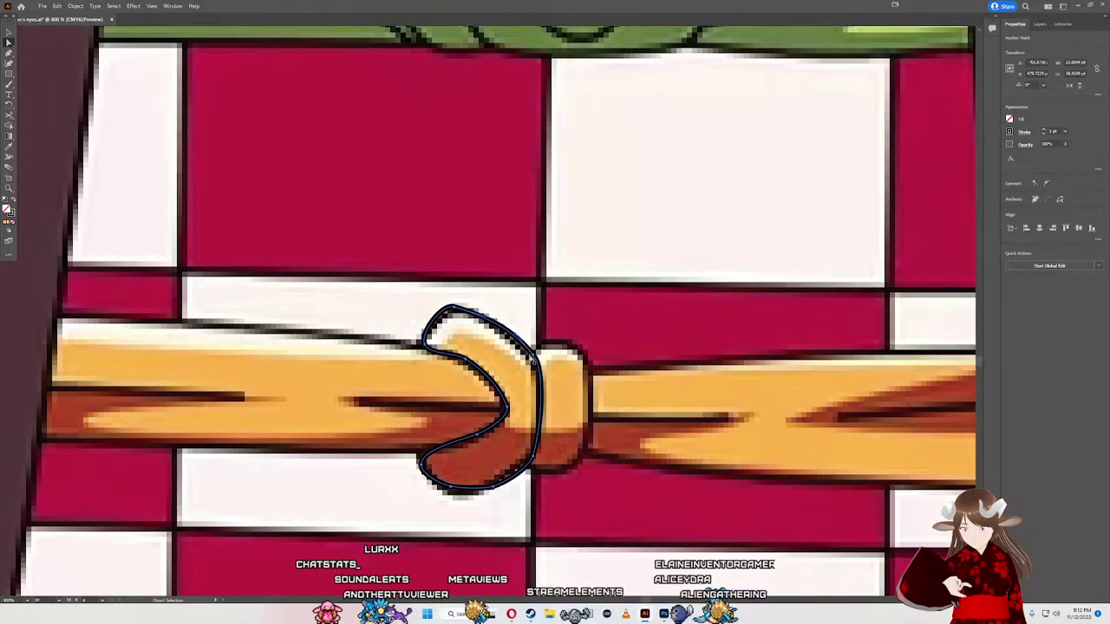
pyautogui.moveTo(540, 357); pyautogui.dragTo(535, 366)
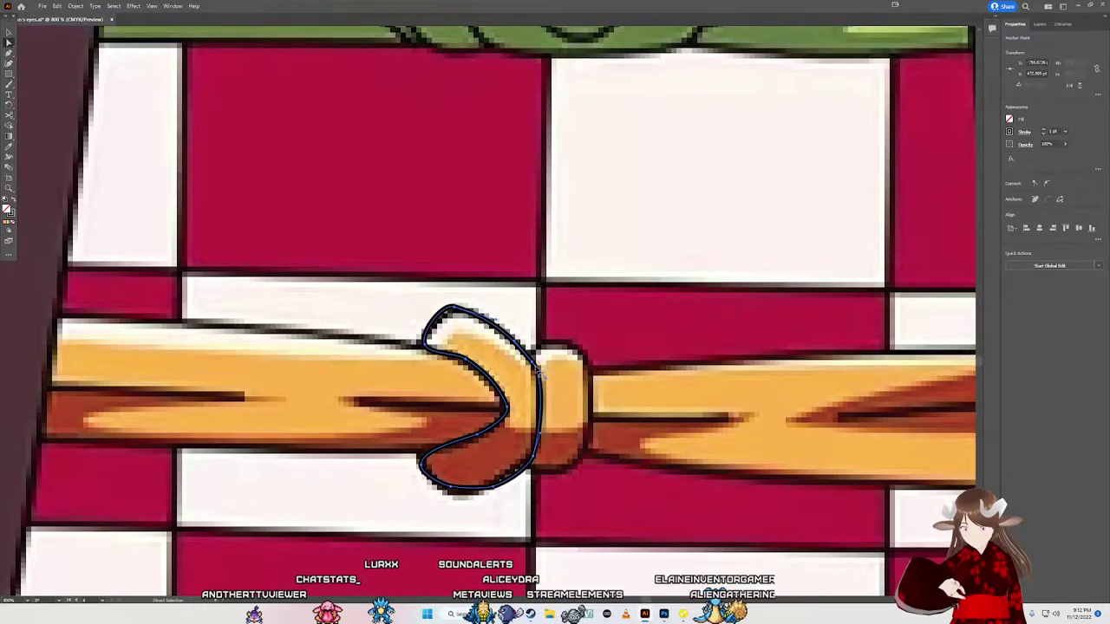
# Step: Fill the knot loop outline with the cord's orange and reshape its inner curve
pyautogui.scroll(-2, 538, 371)
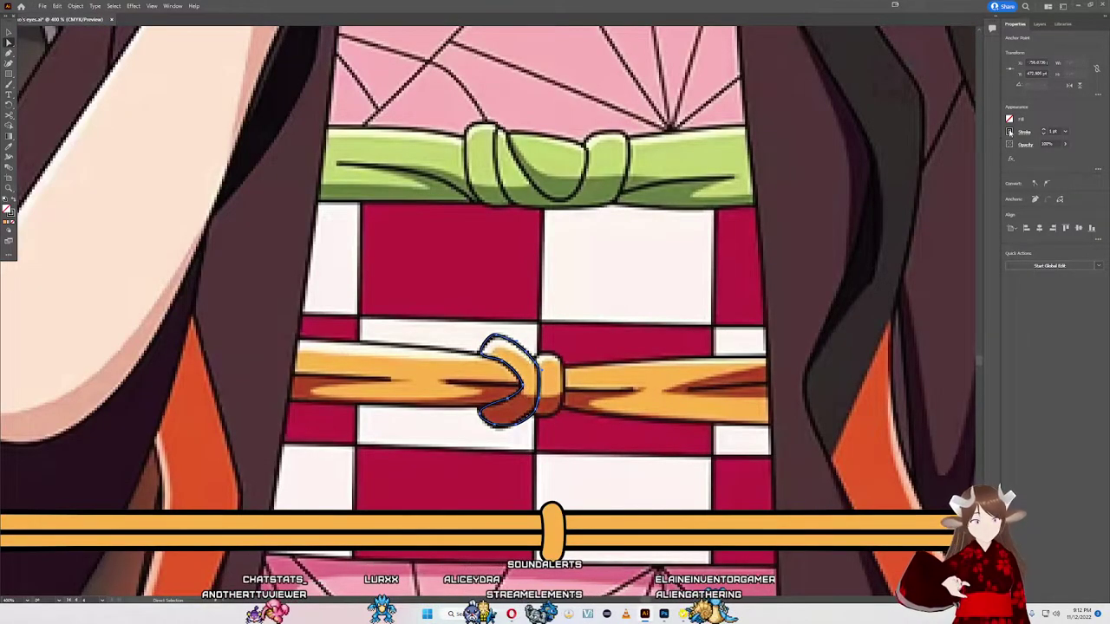
pyautogui.click(1009, 121)
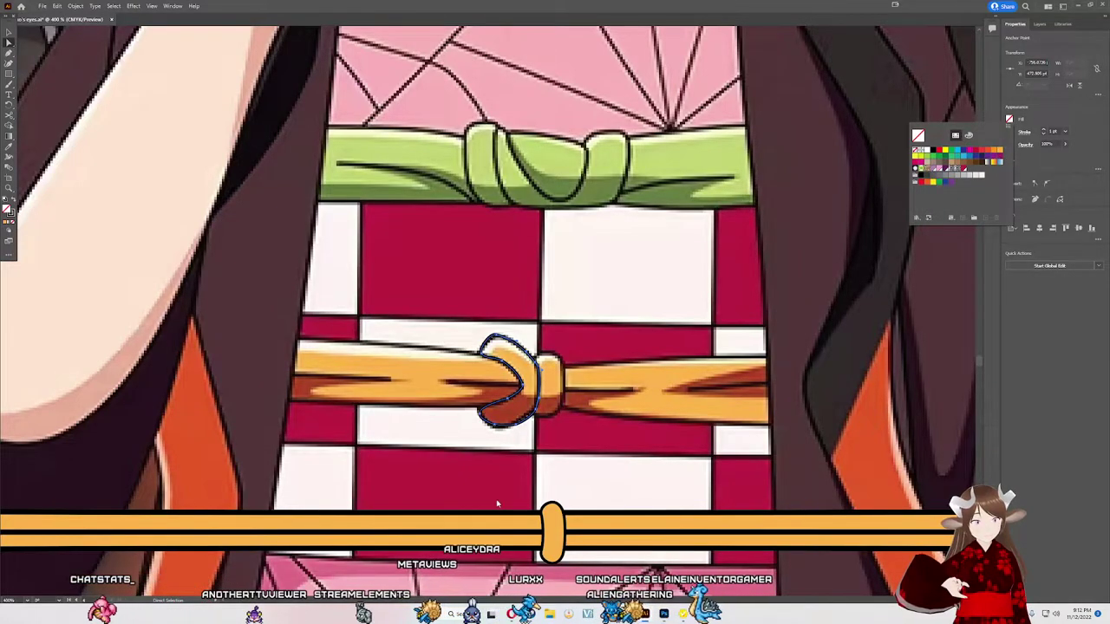
pyautogui.press('Escape')
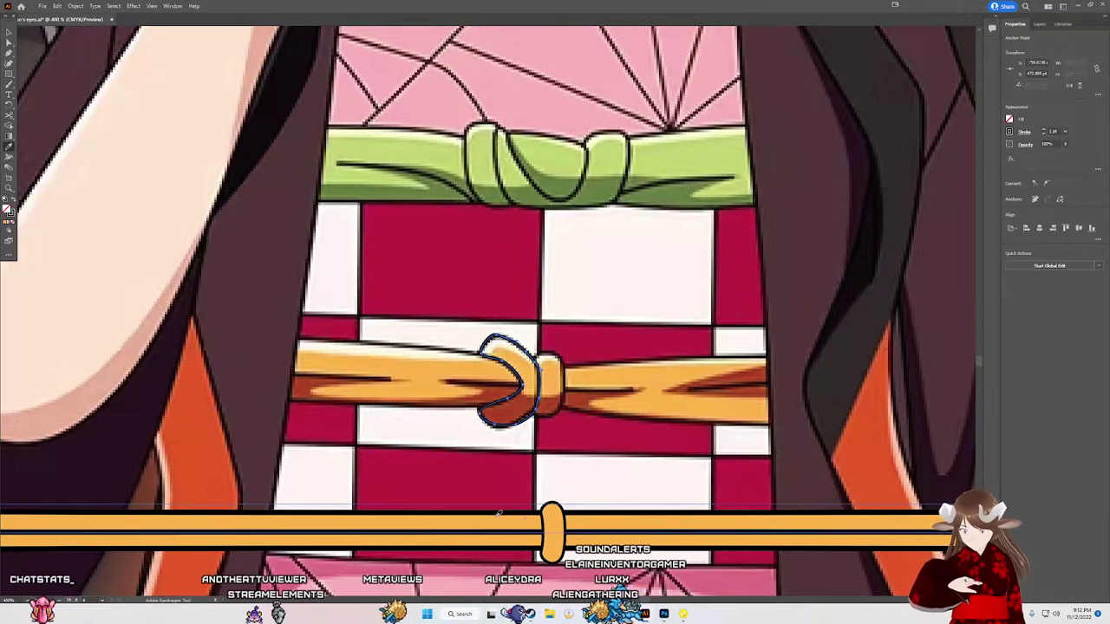
pyautogui.click(533, 390)
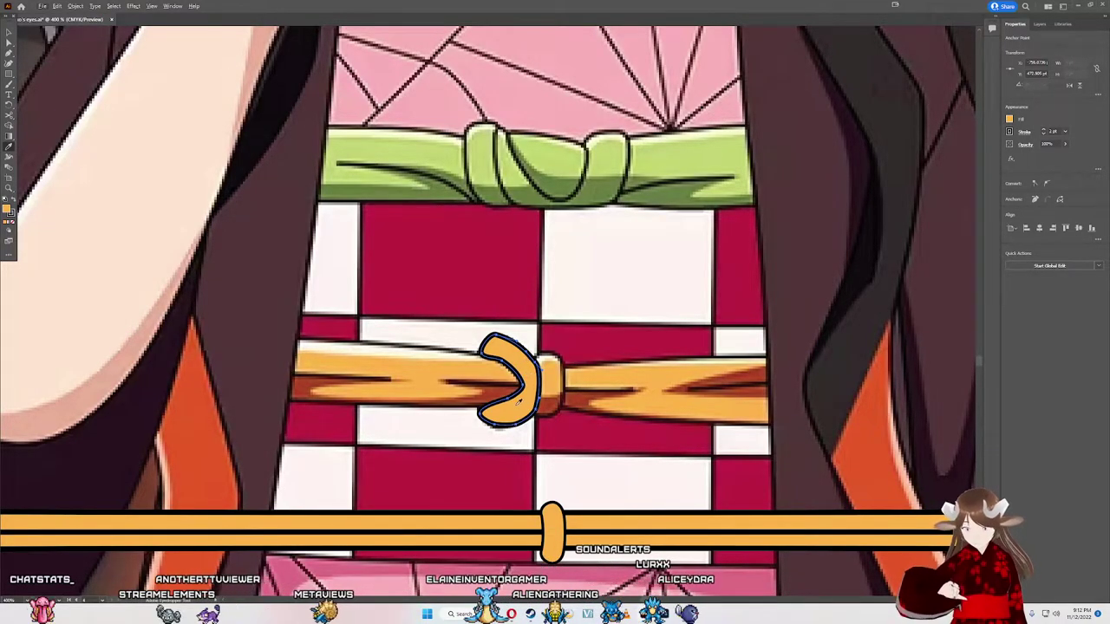
pyautogui.scroll(2, 520, 381)
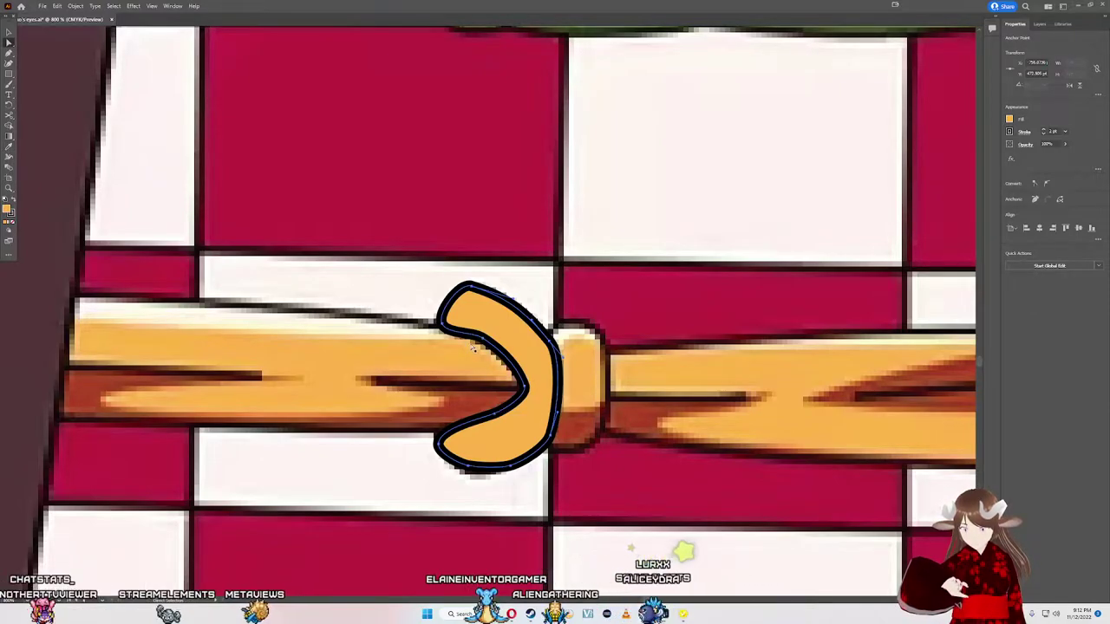
pyautogui.moveTo(485, 341); pyautogui.dragTo(490, 352)
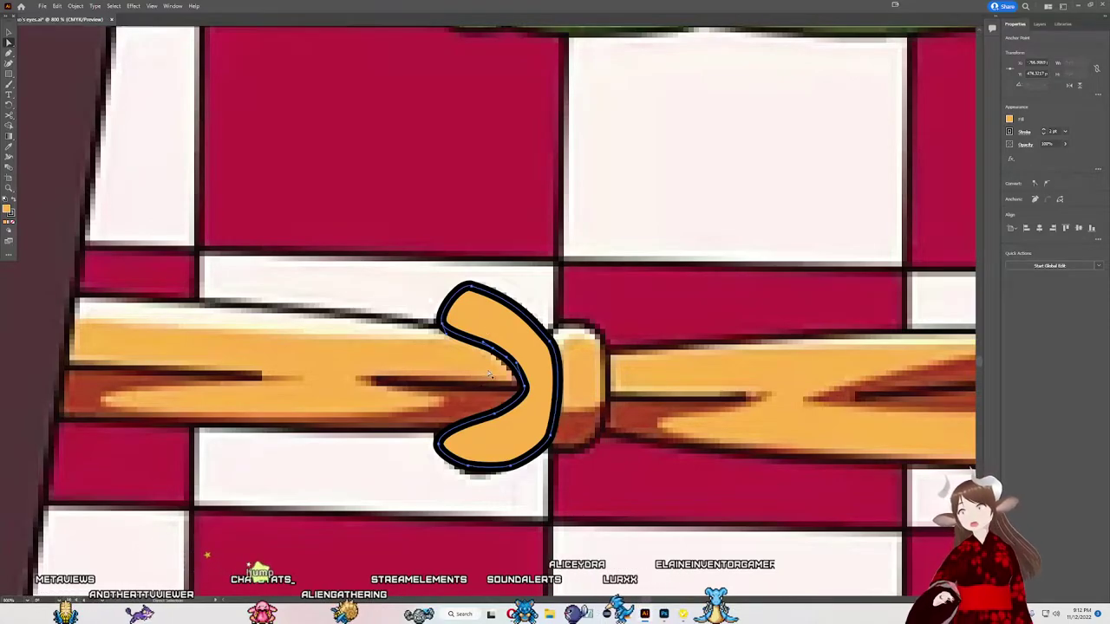
# Step: Copy the knot loop down, shrink it, move it back onto the knot, then delete it
pyautogui.scroll(-3, 477, 384)
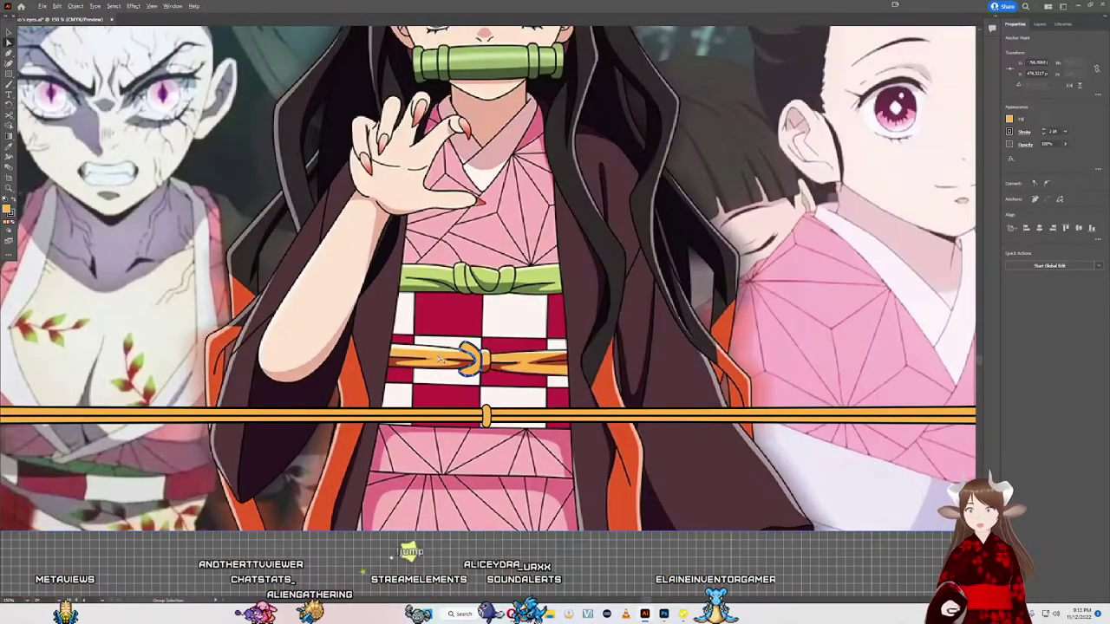
pyautogui.scroll(2, 476, 364)
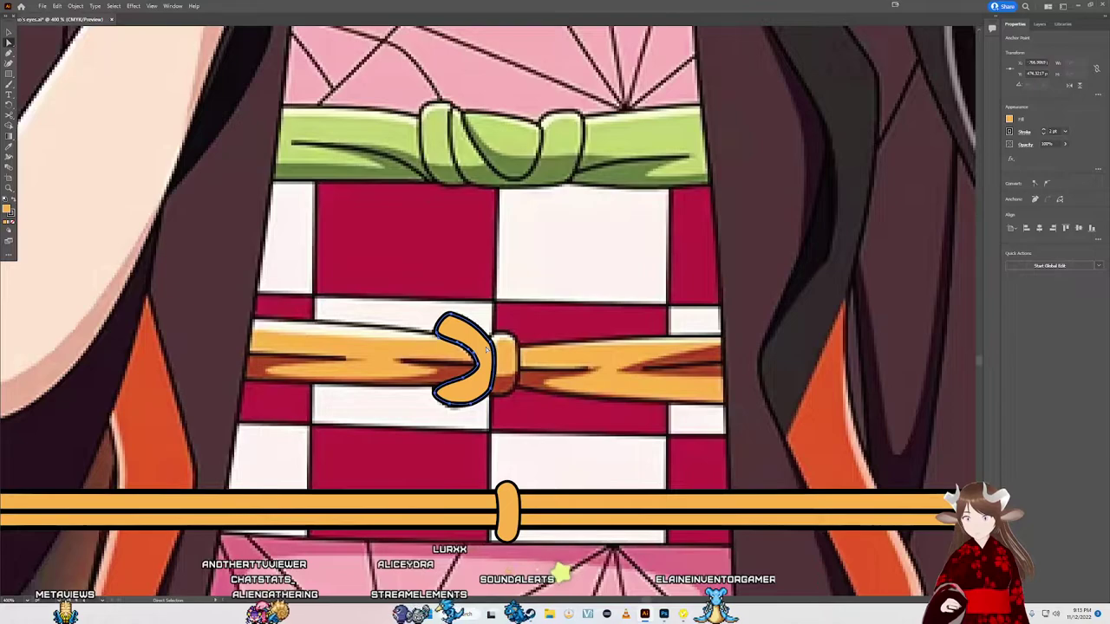
pyautogui.moveTo(482, 356); pyautogui.dragTo(485, 508)
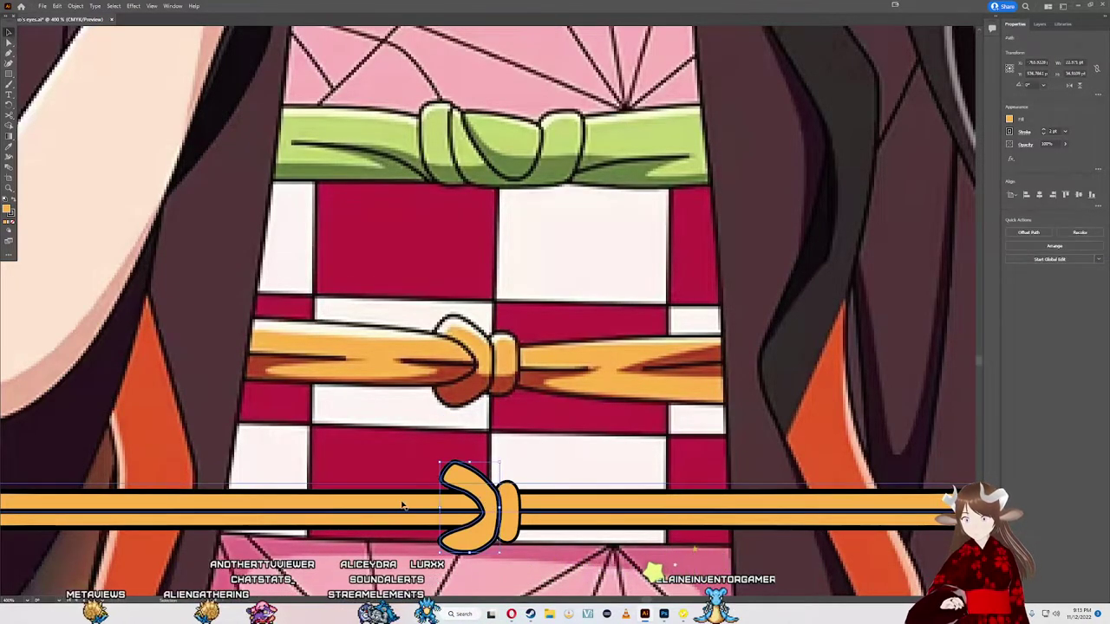
pyautogui.moveTo(468, 465); pyautogui.dragTo(472, 483)
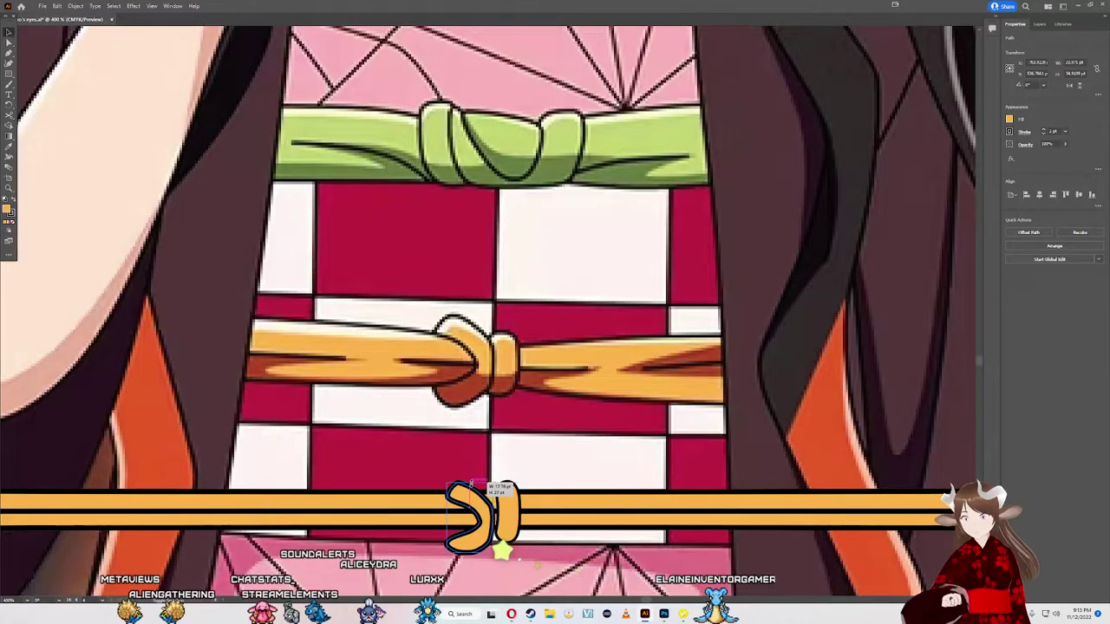
pyautogui.moveTo(498, 526); pyautogui.dragTo(471, 511)
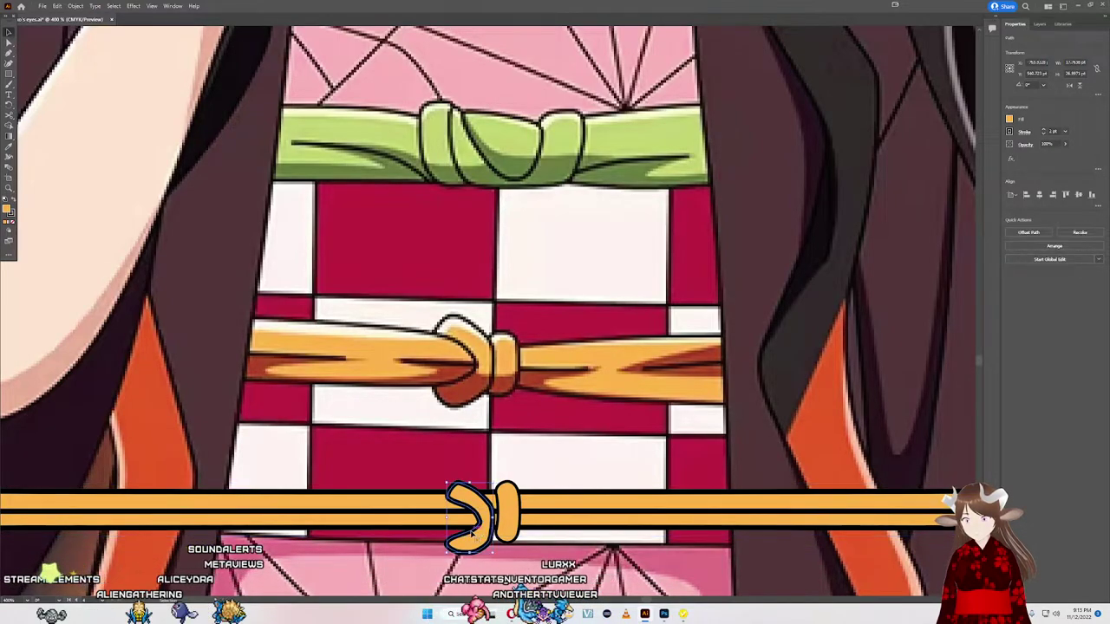
pyautogui.moveTo(475, 536); pyautogui.dragTo(564, 379)
pyautogui.press('Delete')
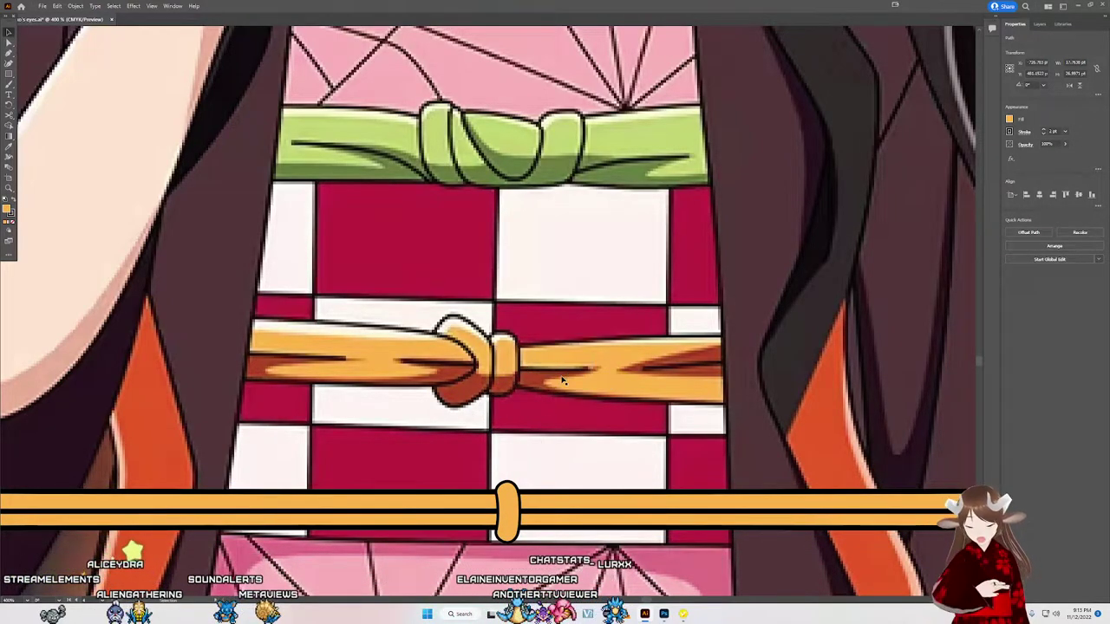
# Step: Draw a small ellipse, sharpen its right point into a teardrop, thin its stroke, and position it
pyautogui.scroll(2, 459, 347)
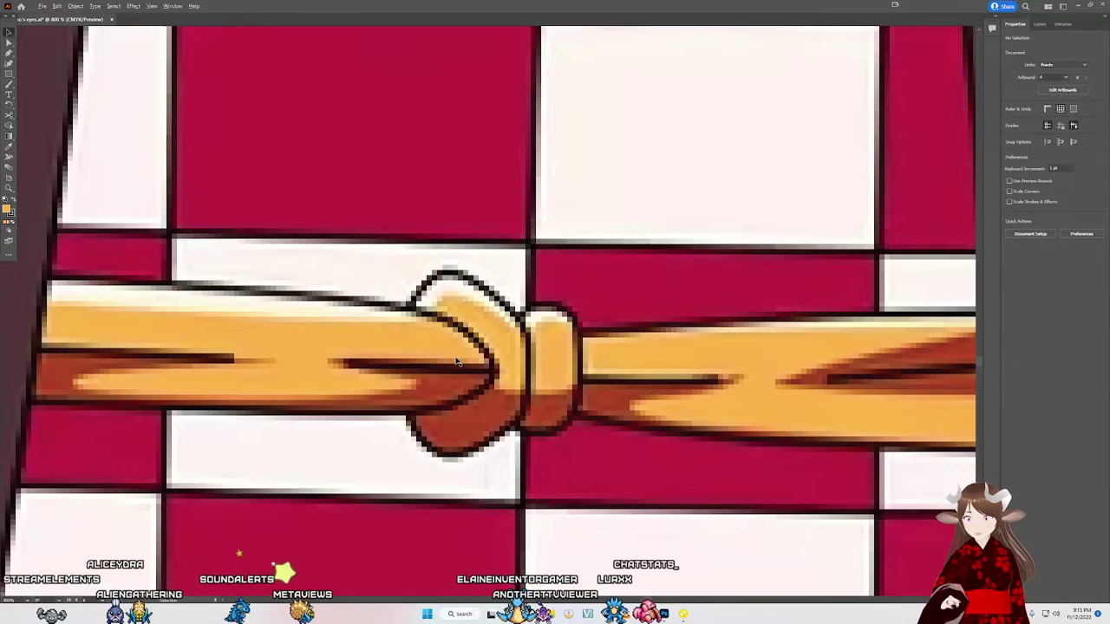
pyautogui.press('l')
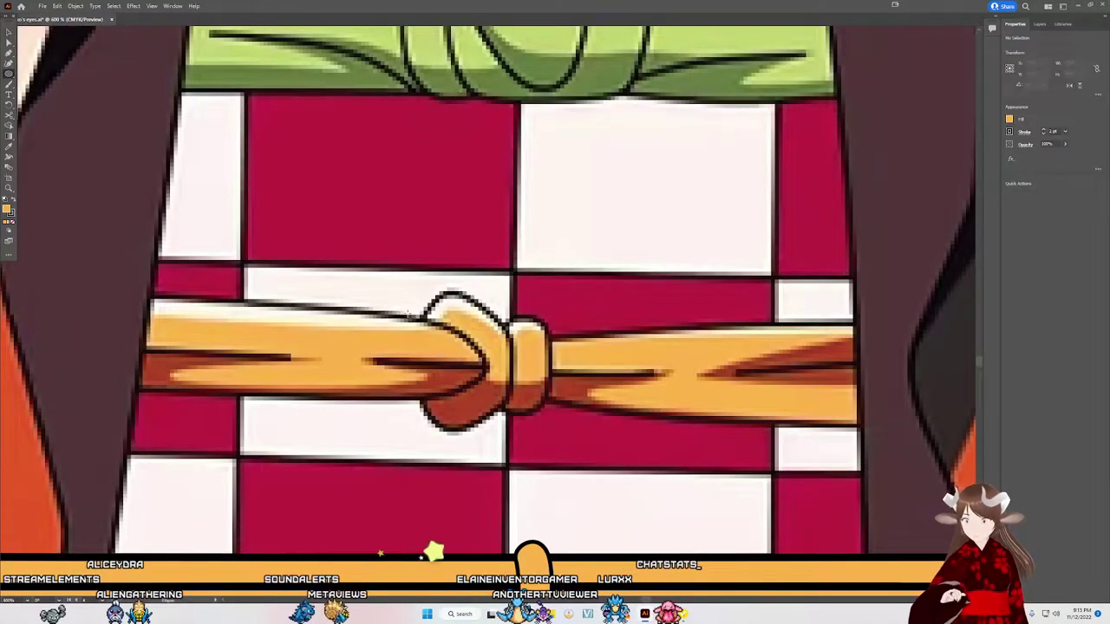
pyautogui.moveTo(454, 370); pyautogui.dragTo(477, 391)
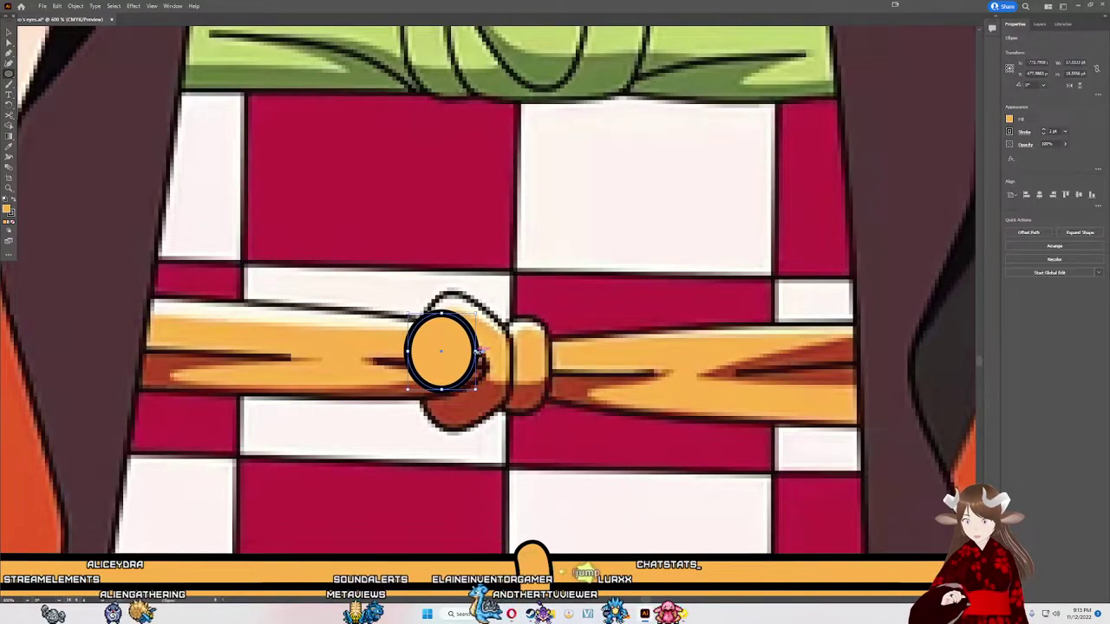
pyautogui.press('a')
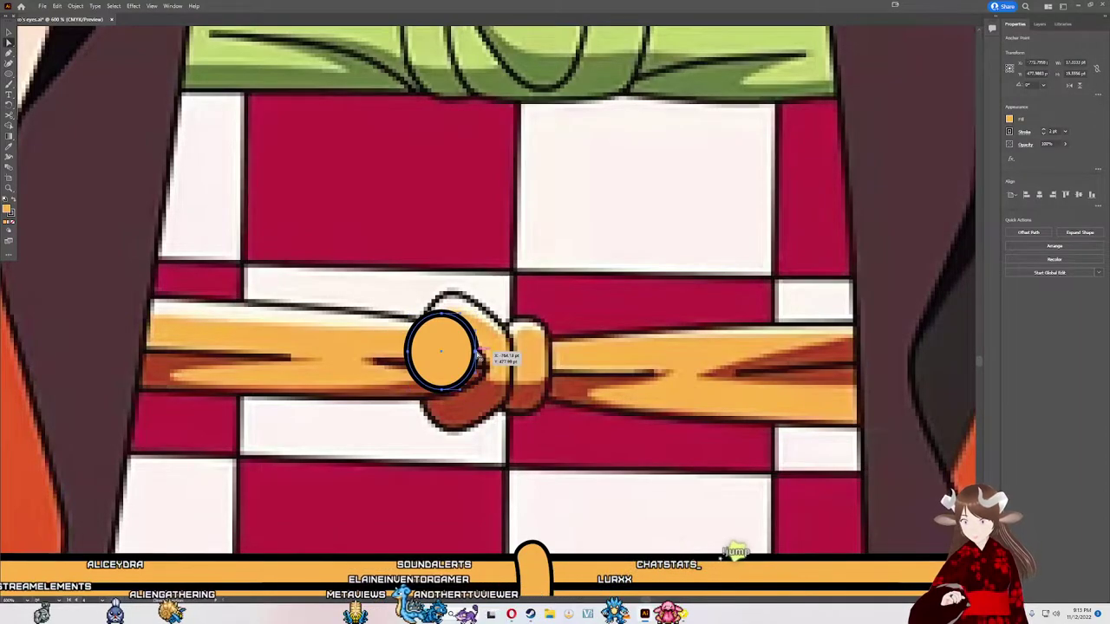
pyautogui.click(479, 351)
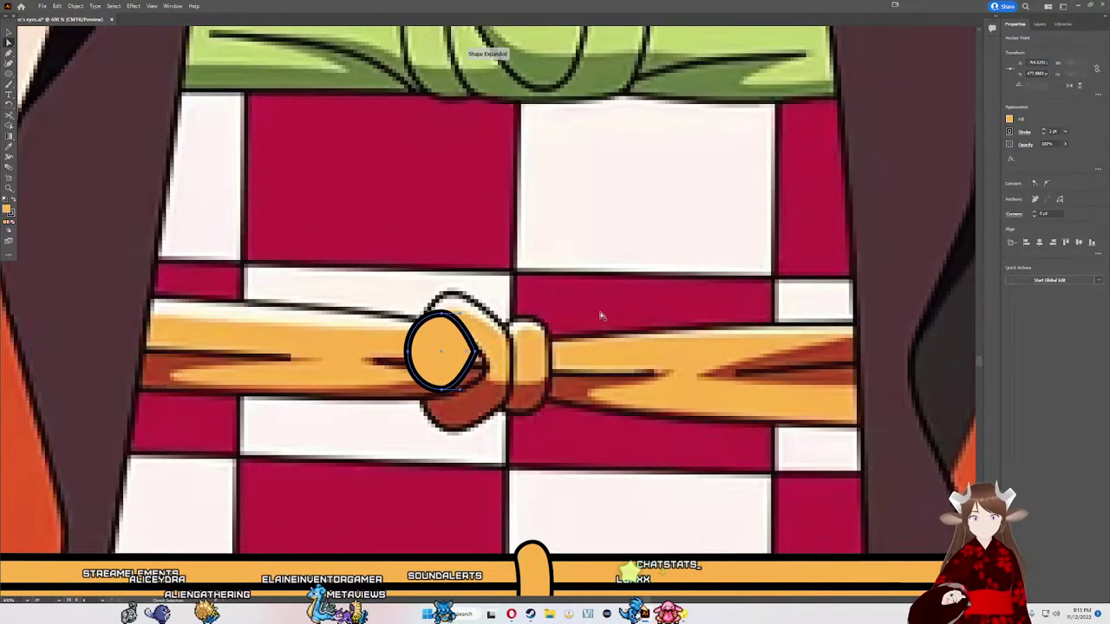
pyautogui.moveTo(477, 353)
pyautogui.mouseDown()
pyautogui.moveTo(454, 357)
pyautogui.moveTo(464, 361)
pyautogui.mouseUp()
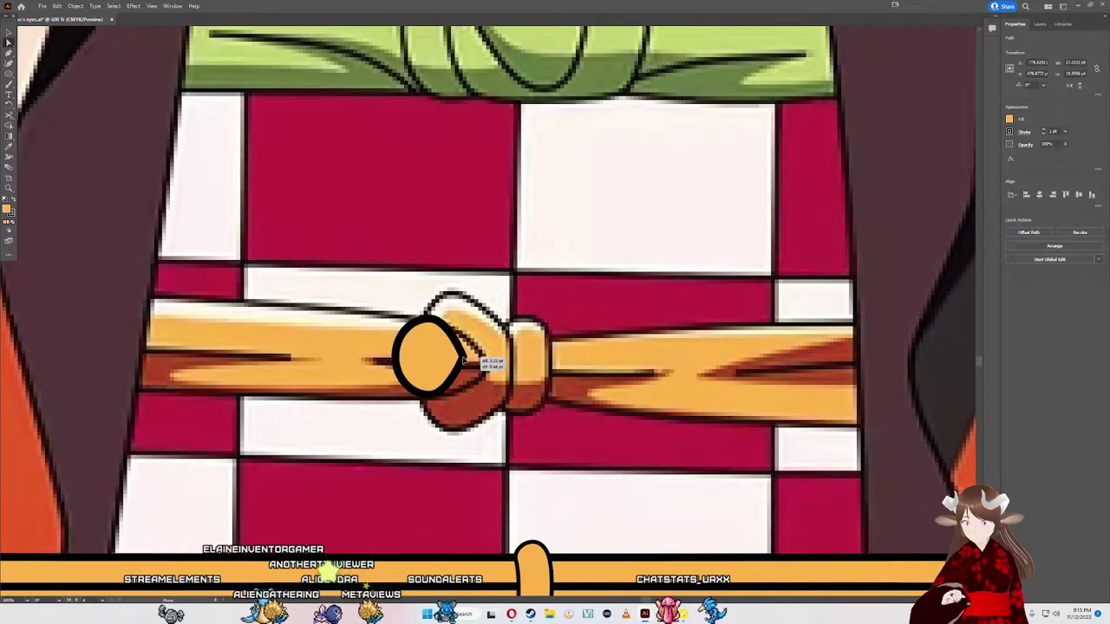
pyautogui.click(1046, 132)
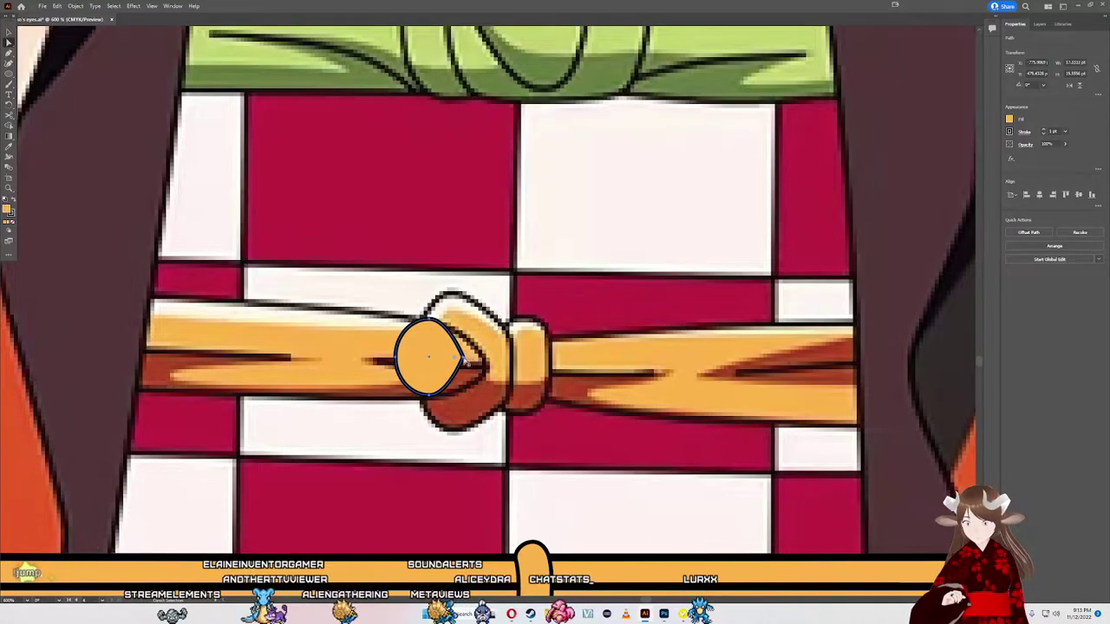
pyautogui.moveTo(464, 358)
pyautogui.mouseDown()
pyautogui.moveTo(492, 368)
pyautogui.moveTo(417, 348)
pyautogui.moveTo(485, 368)
pyautogui.mouseUp()
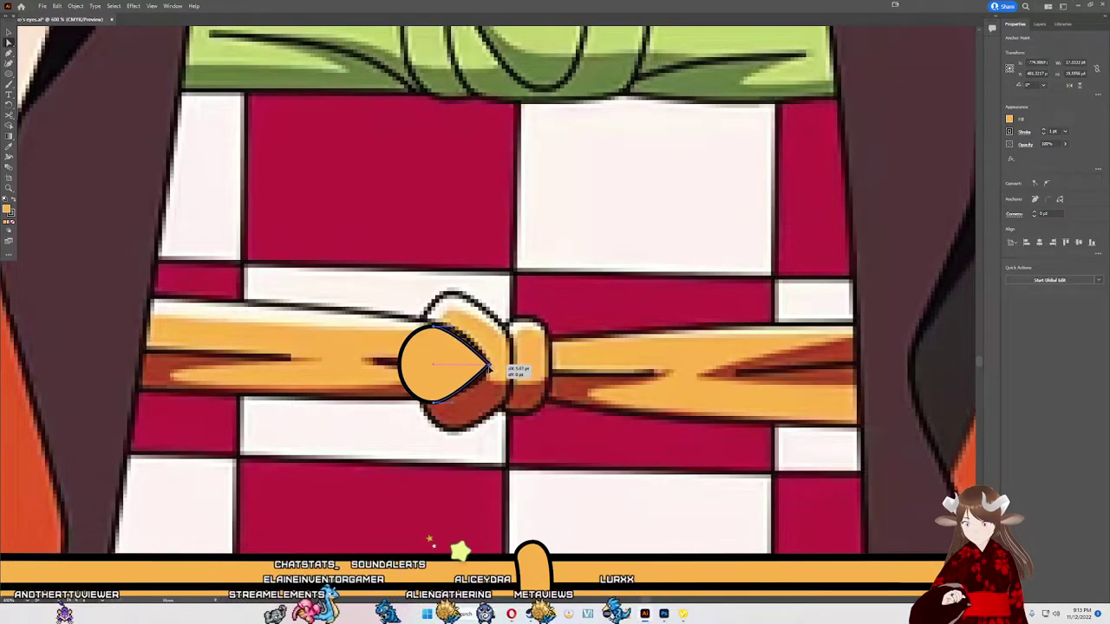
pyautogui.moveTo(440, 341); pyautogui.dragTo(450, 336)
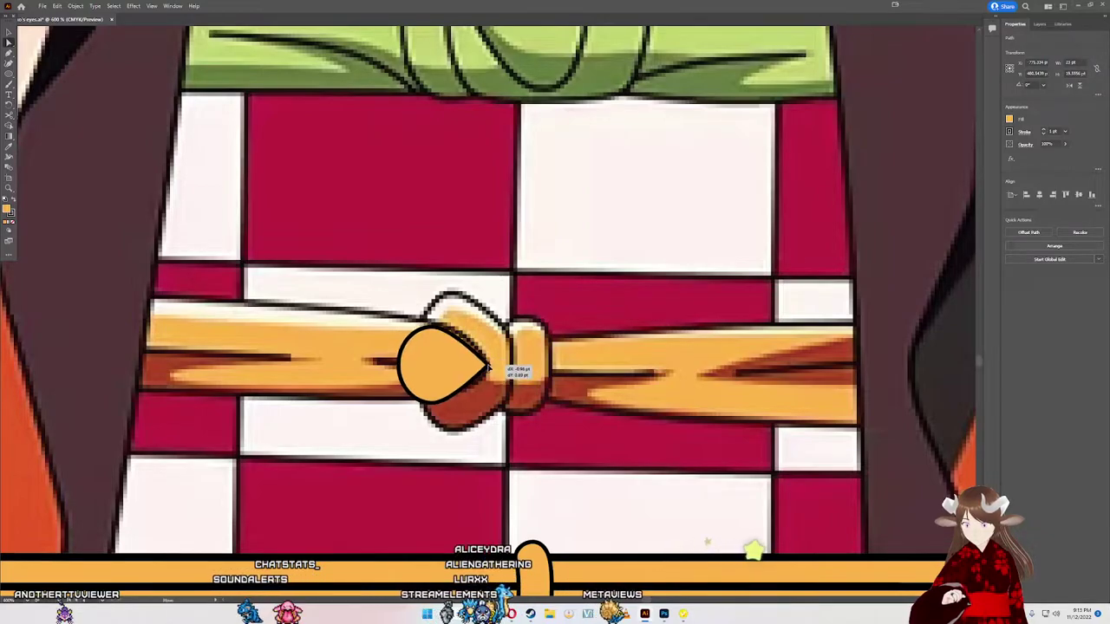
pyautogui.moveTo(491, 364); pyautogui.dragTo(493, 365)
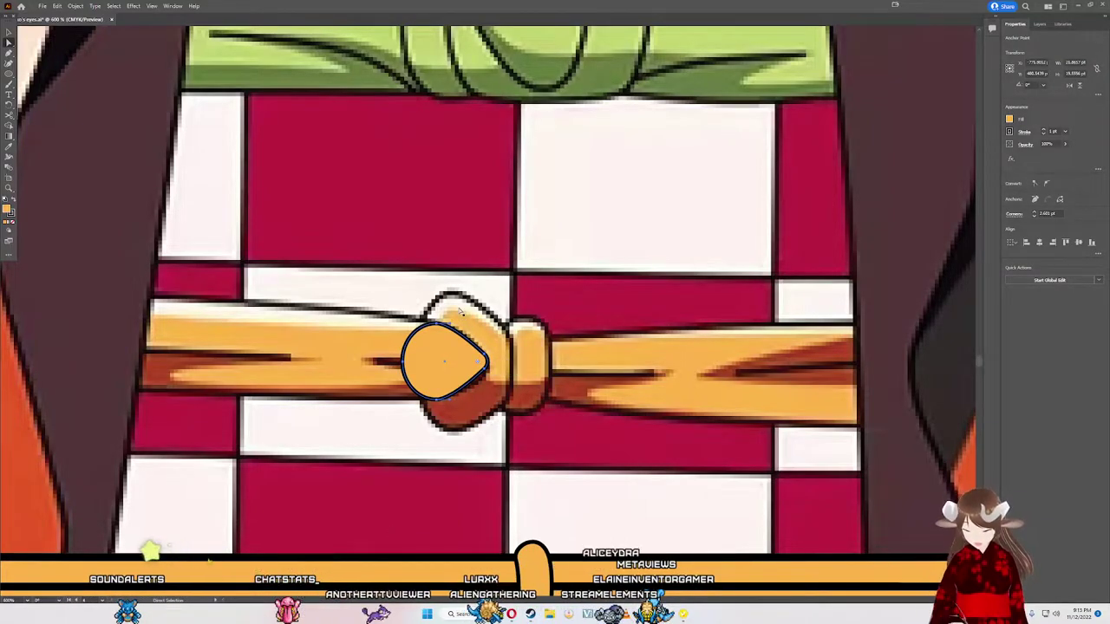
# Step: Draw a larger oval over the knot and widen it to the left and right
pyautogui.press('m')
pyautogui.moveTo(434, 291); pyautogui.dragTo(493, 414)
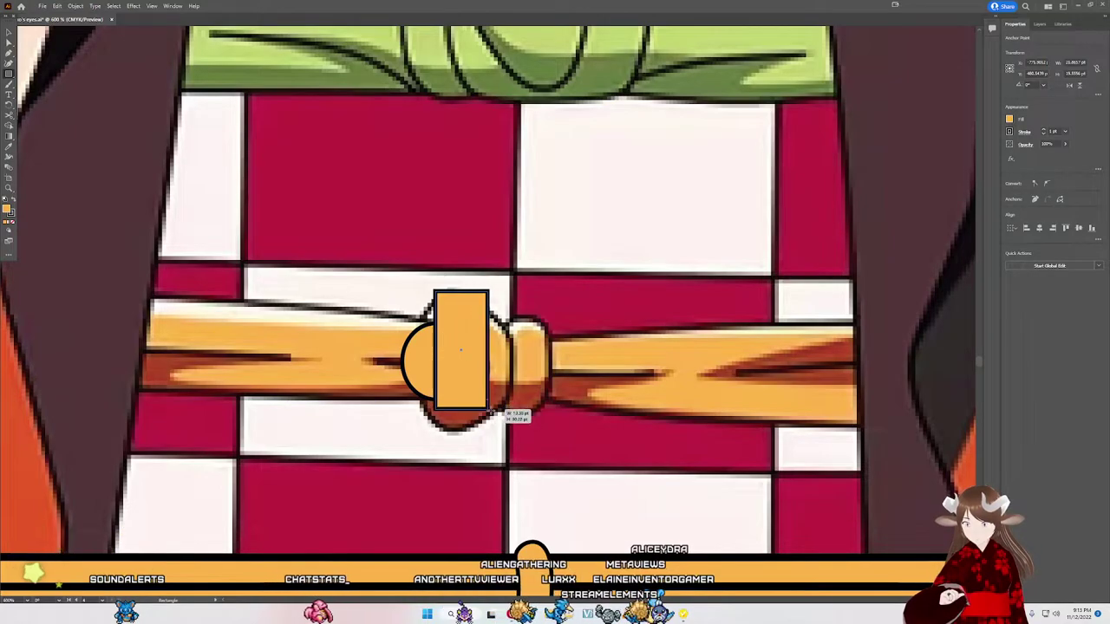
pyautogui.hotkey('ctrl', 'z')
pyautogui.press('l')
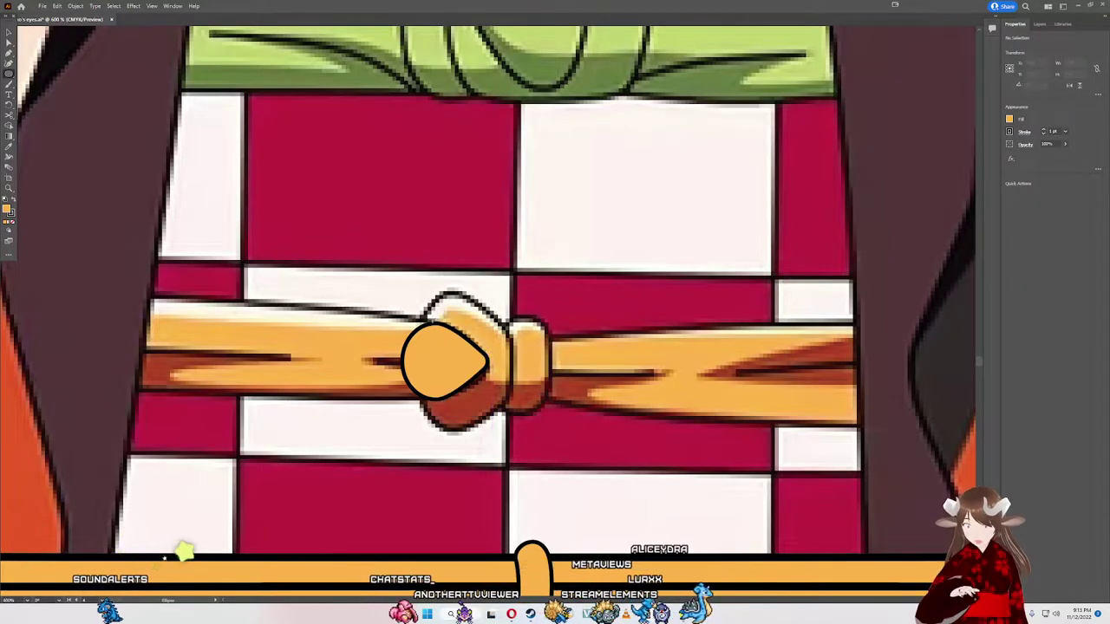
pyautogui.moveTo(421, 280); pyautogui.dragTo(488, 434)
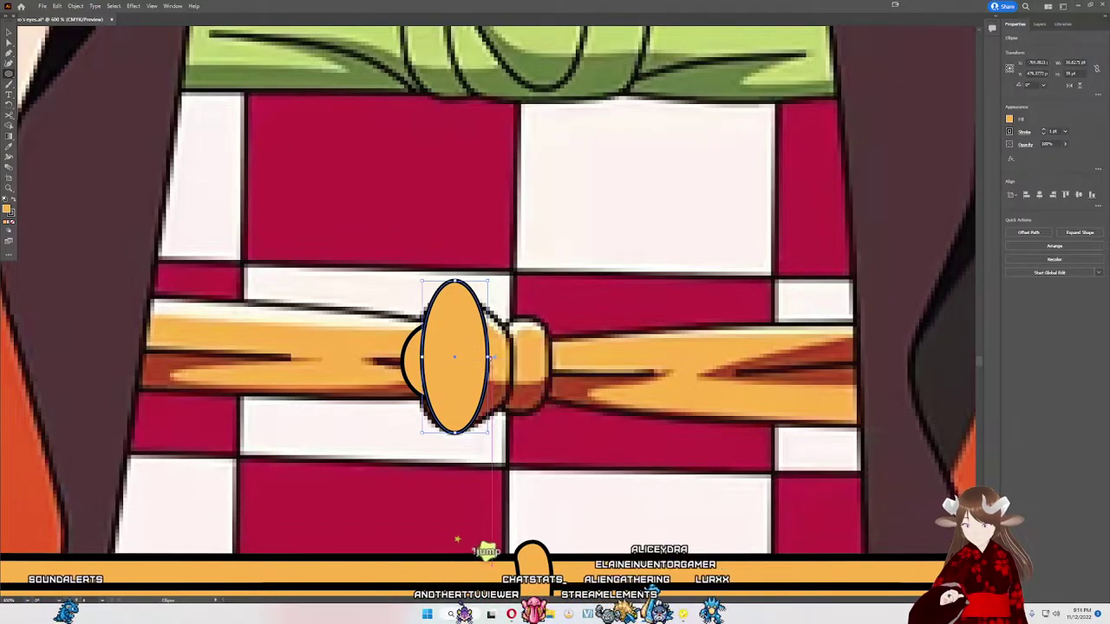
pyautogui.moveTo(488, 356); pyautogui.dragTo(511, 356)
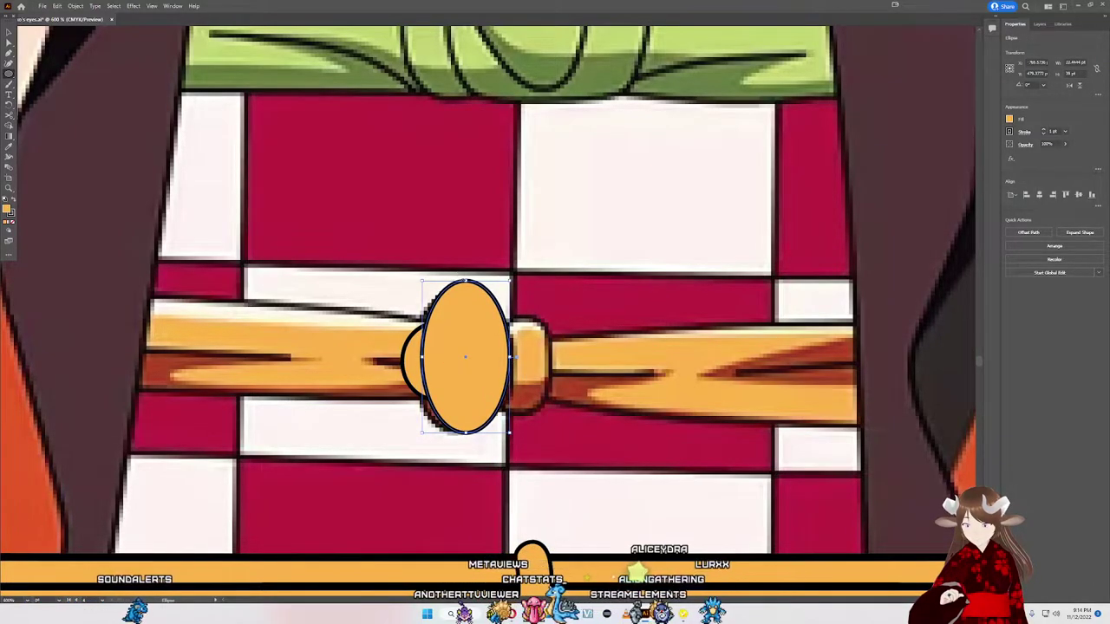
pyautogui.moveTo(466, 280); pyautogui.dragTo(460, 295)
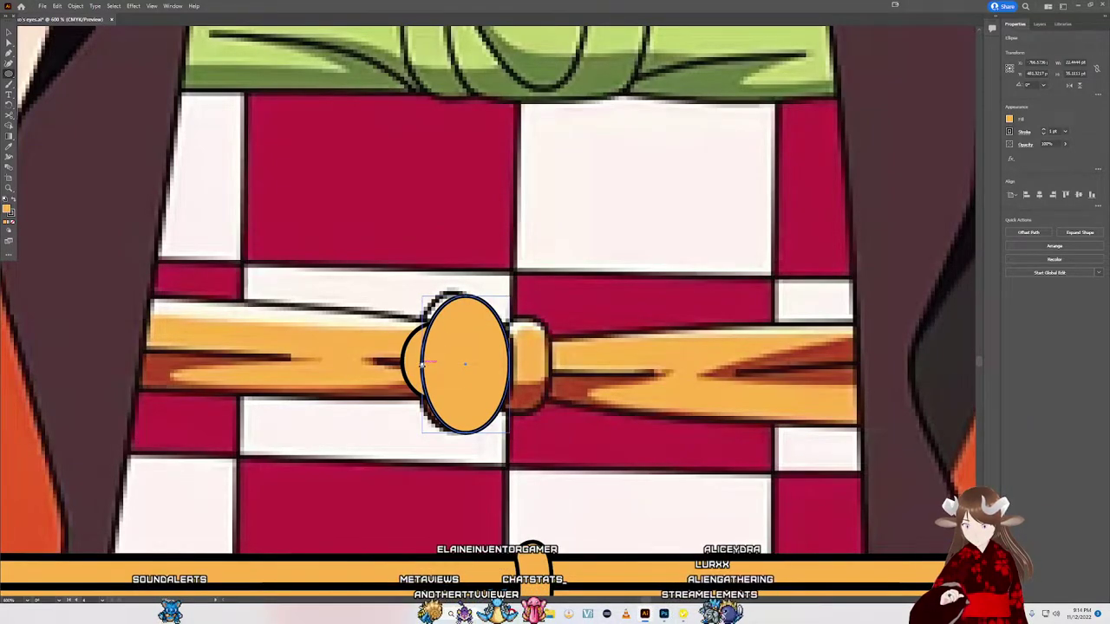
pyautogui.moveTo(422, 364); pyautogui.dragTo(402, 364)
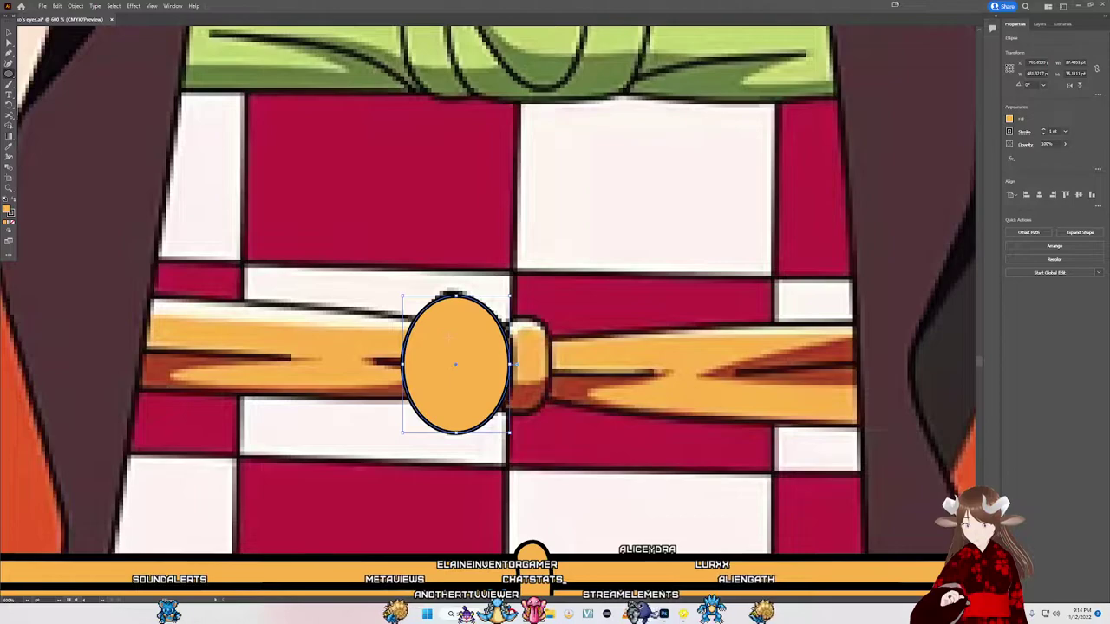
# Step: Centre the large oval on the knot and stretch the teardrop's left side outward
pyautogui.click(605, 321)
pyautogui.click(593, 321)
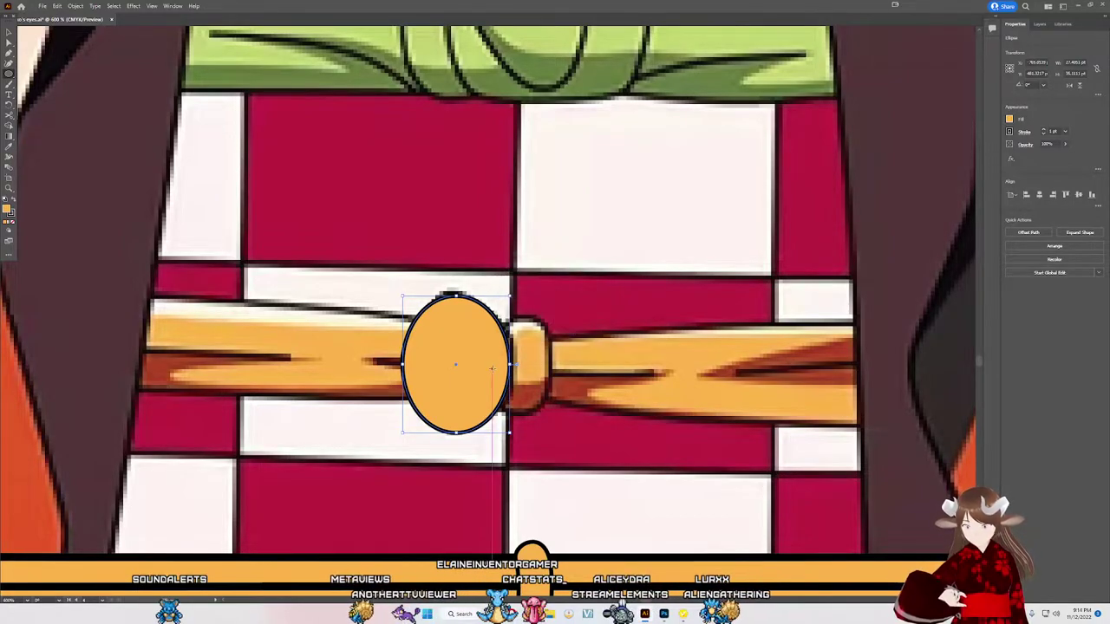
pyautogui.press('v')
pyautogui.moveTo(477, 336); pyautogui.dragTo(482, 342)
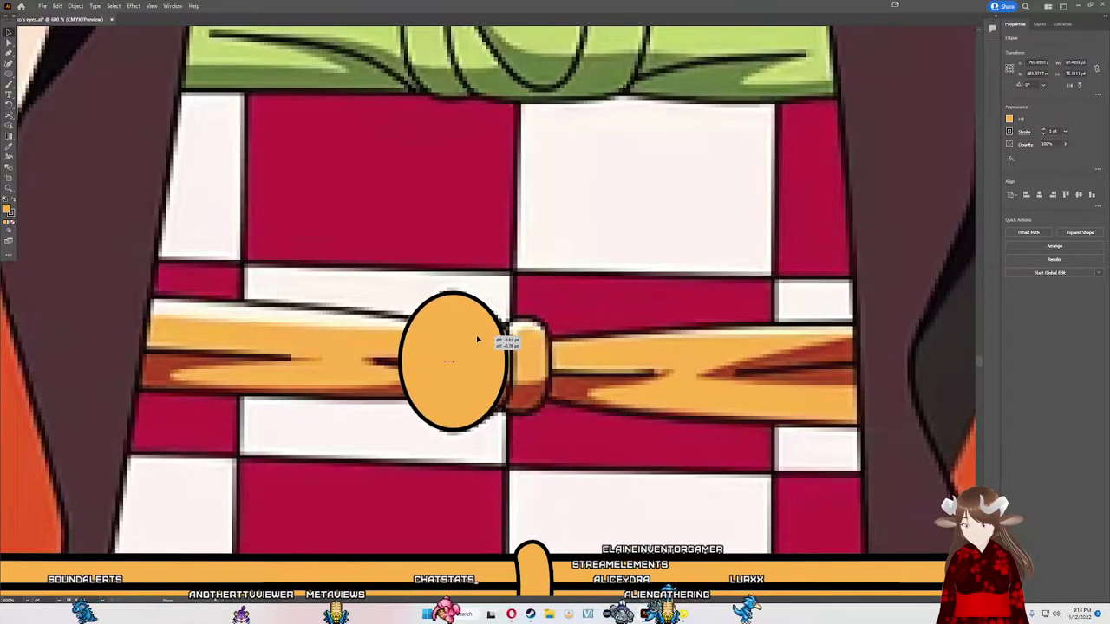
pyautogui.moveTo(479, 340); pyautogui.dragTo(515, 365)
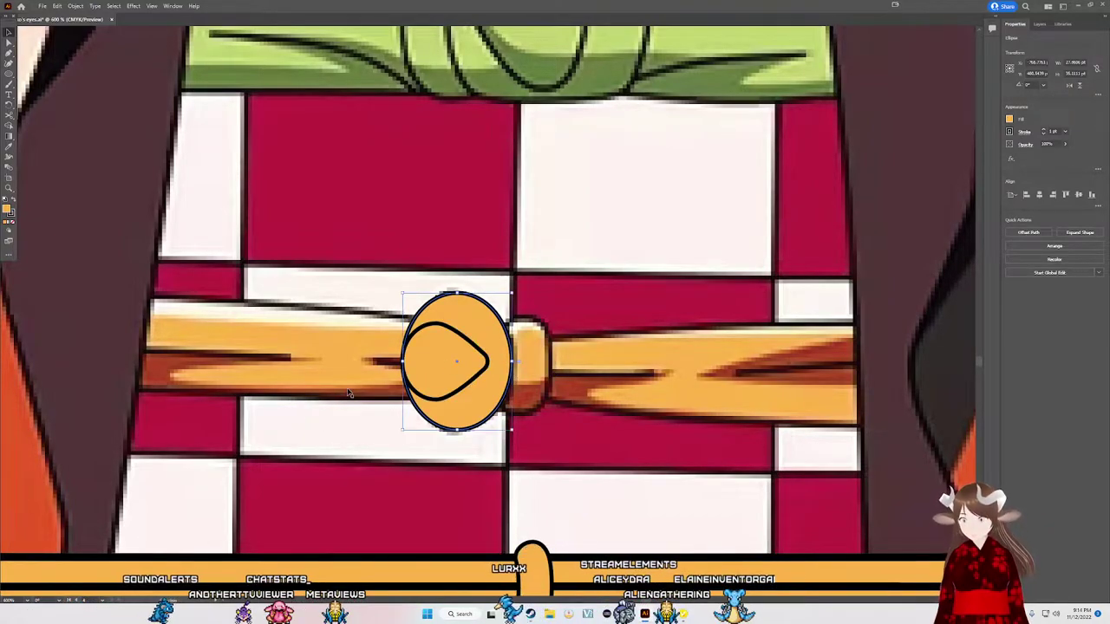
pyautogui.scroll(2, 423, 358)
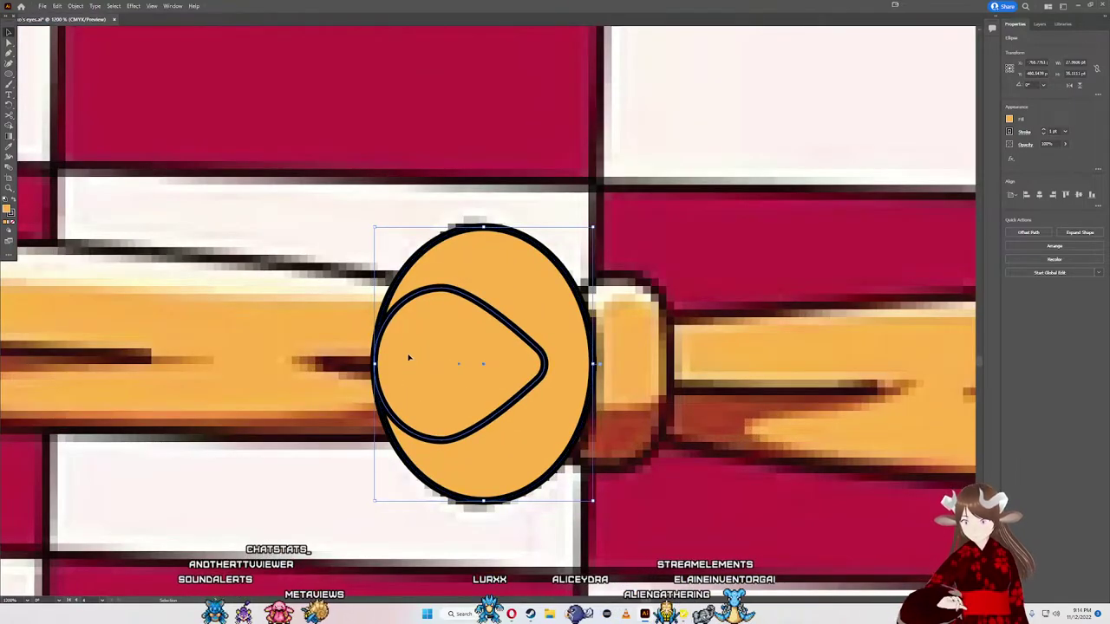
pyautogui.click(375, 364)
pyautogui.moveTo(372, 364); pyautogui.dragTo(363, 365)
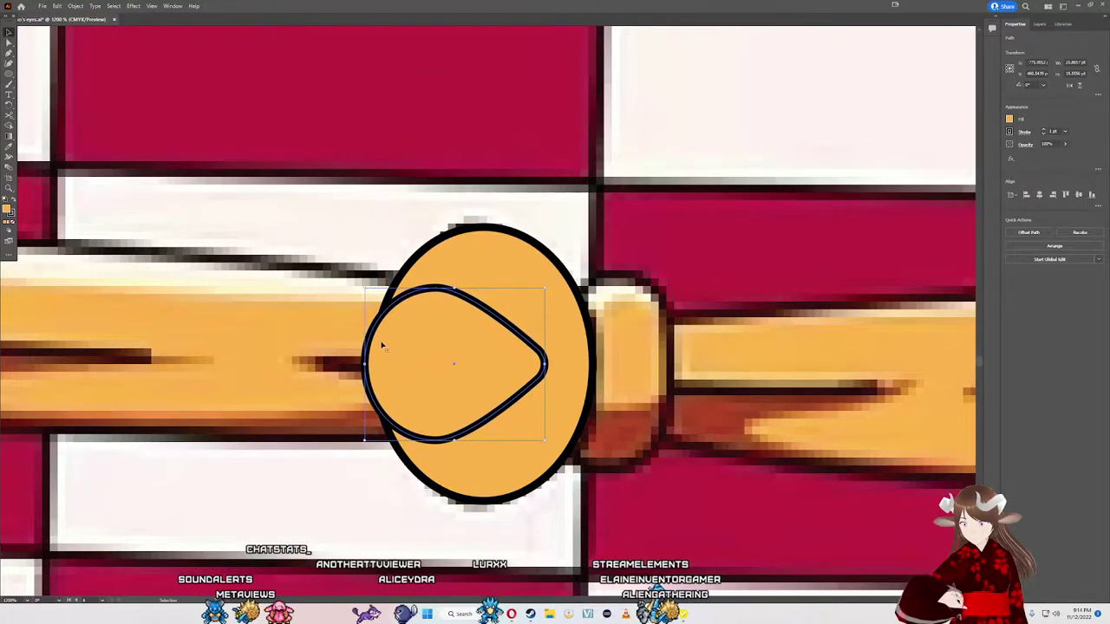
pyautogui.click(470, 267)
pyautogui.hotkey('shift', 'm')
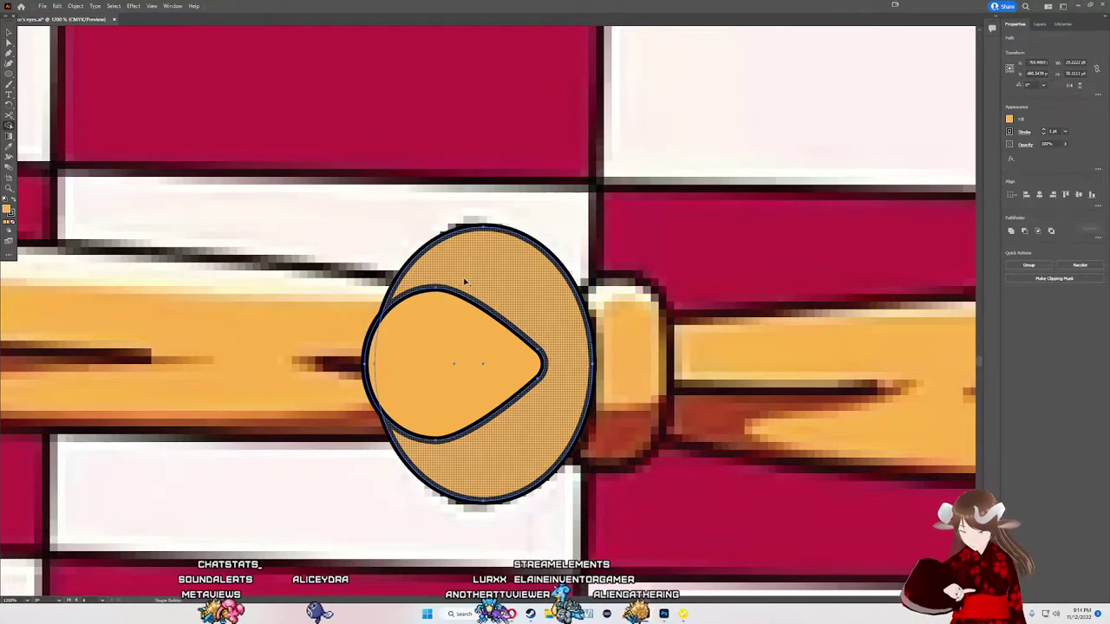
pyautogui.keyDown('alt'); pyautogui.click(453, 337); pyautogui.keyUp('alt')
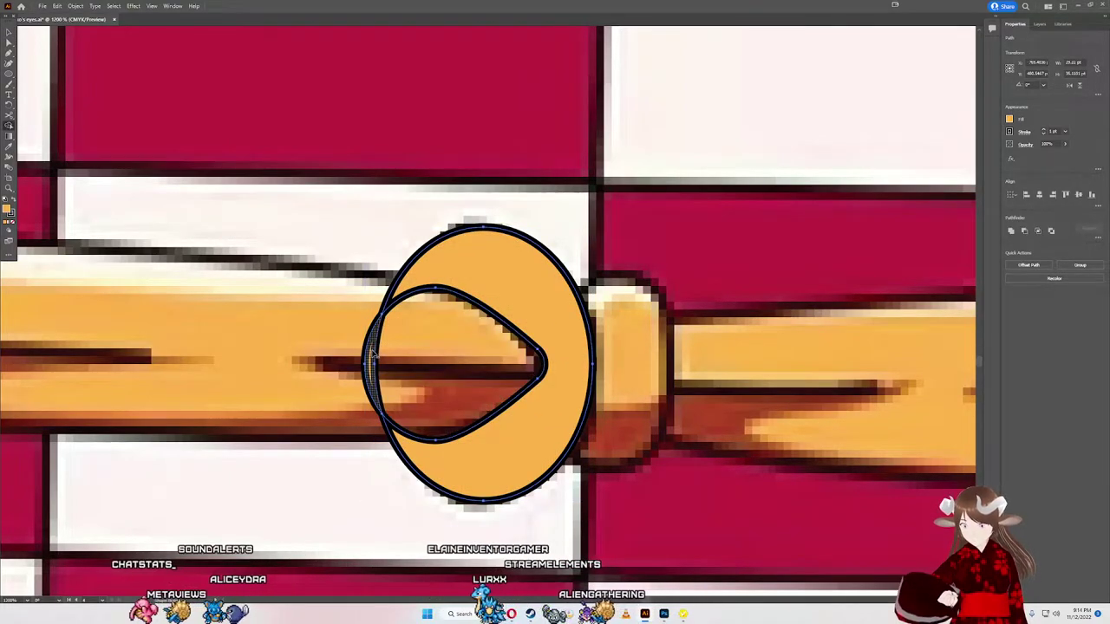
pyautogui.keyDown('alt'); pyautogui.click(369, 355); pyautogui.keyUp('alt')
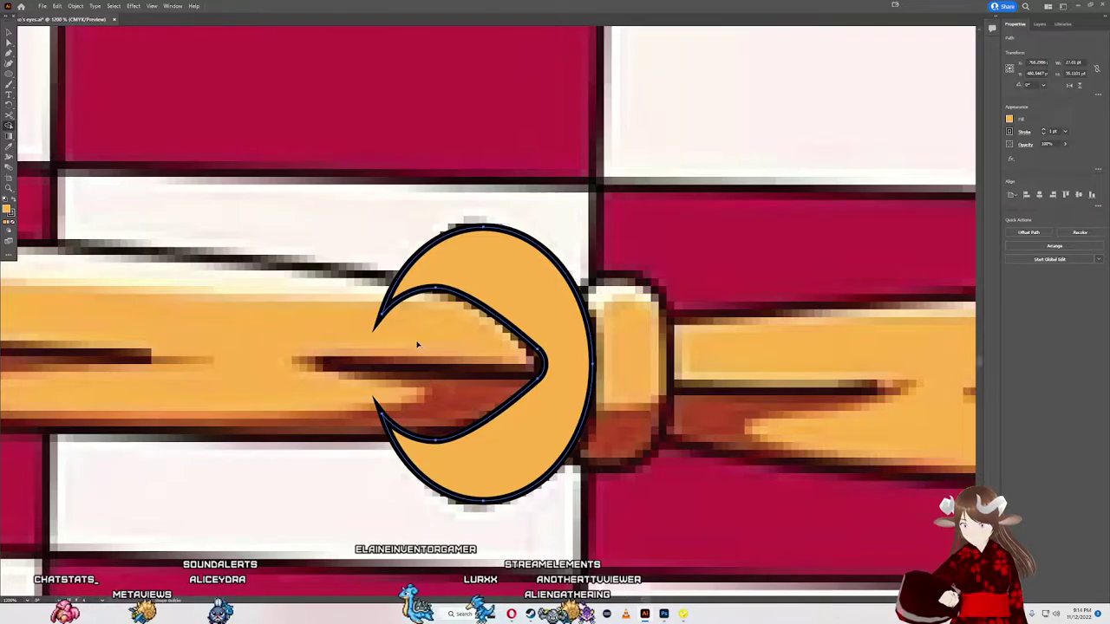
pyautogui.scroll(-1, 438, 338)
pyautogui.scroll(-1, 442, 332)
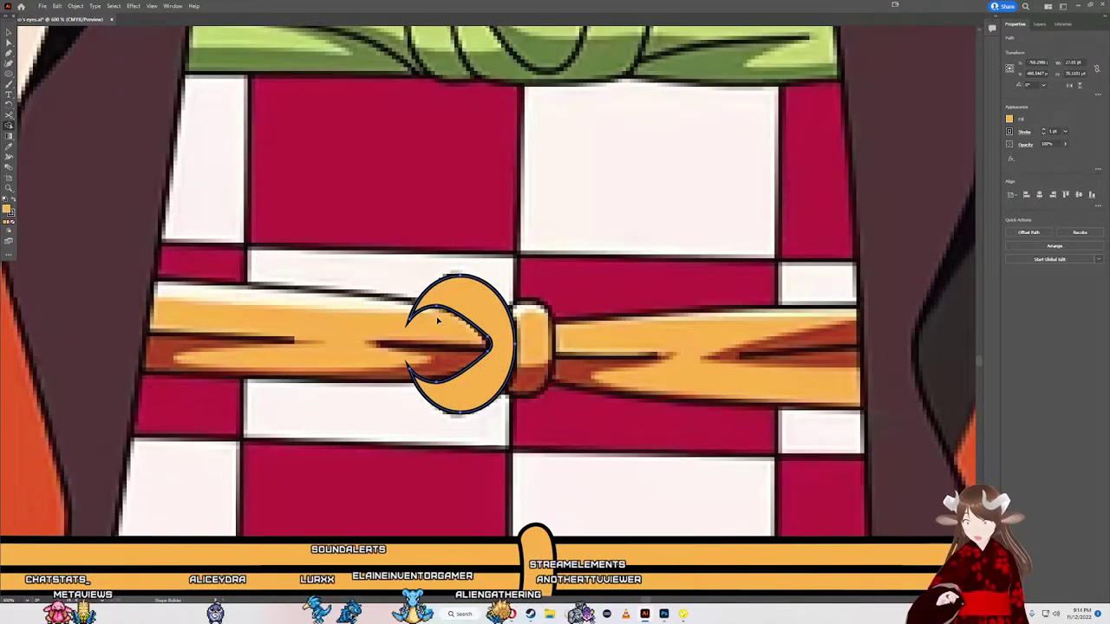
pyautogui.scroll(1, 425, 330)
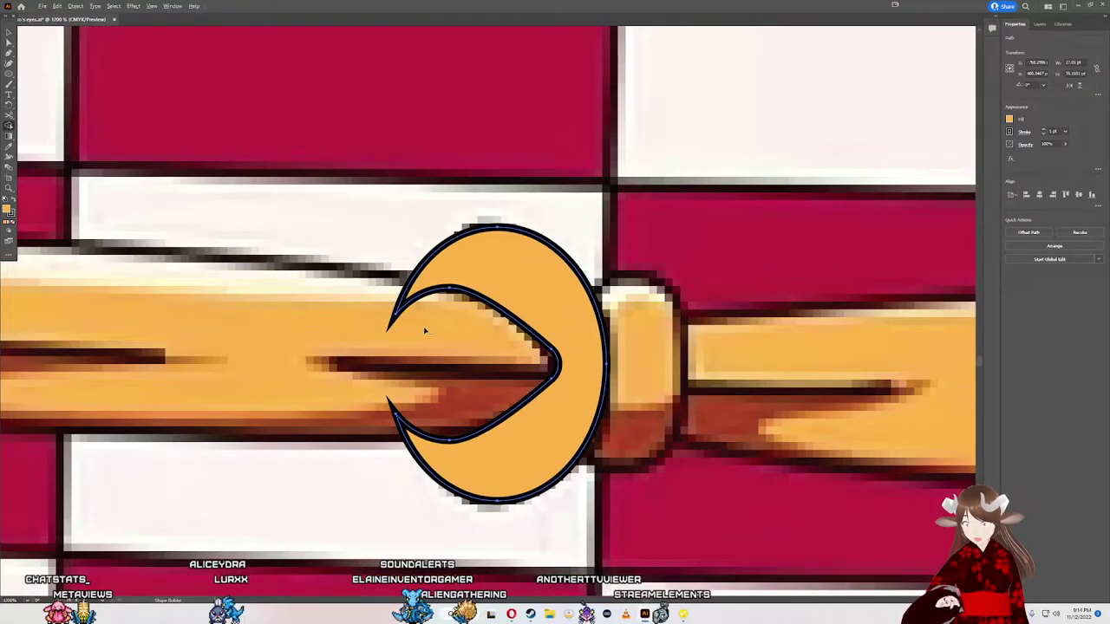
pyautogui.scroll(-2, 425, 330)
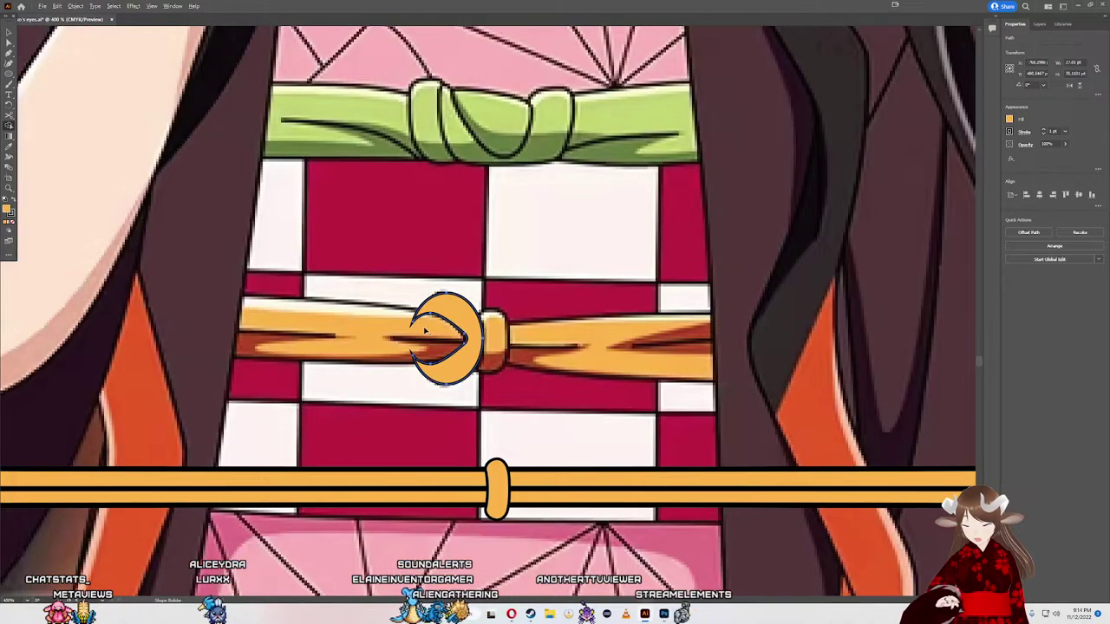
# Step: Merge the crescent region with Shape Builder and move it onto the lower orange cord
pyautogui.click(466, 357)
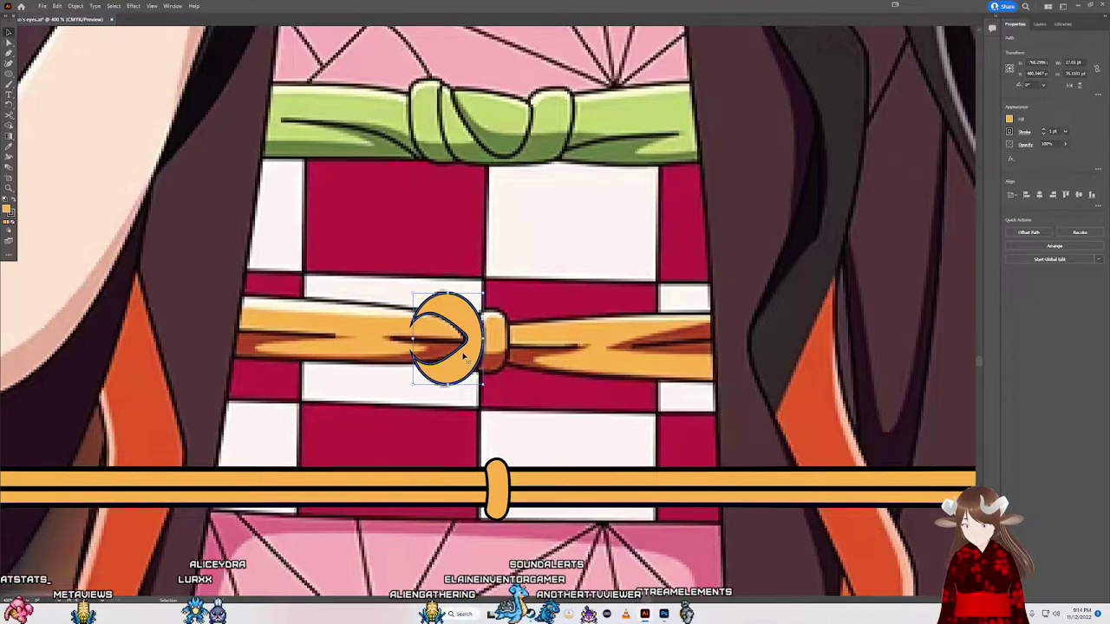
pyautogui.moveTo(466, 357); pyautogui.dragTo(469, 503)
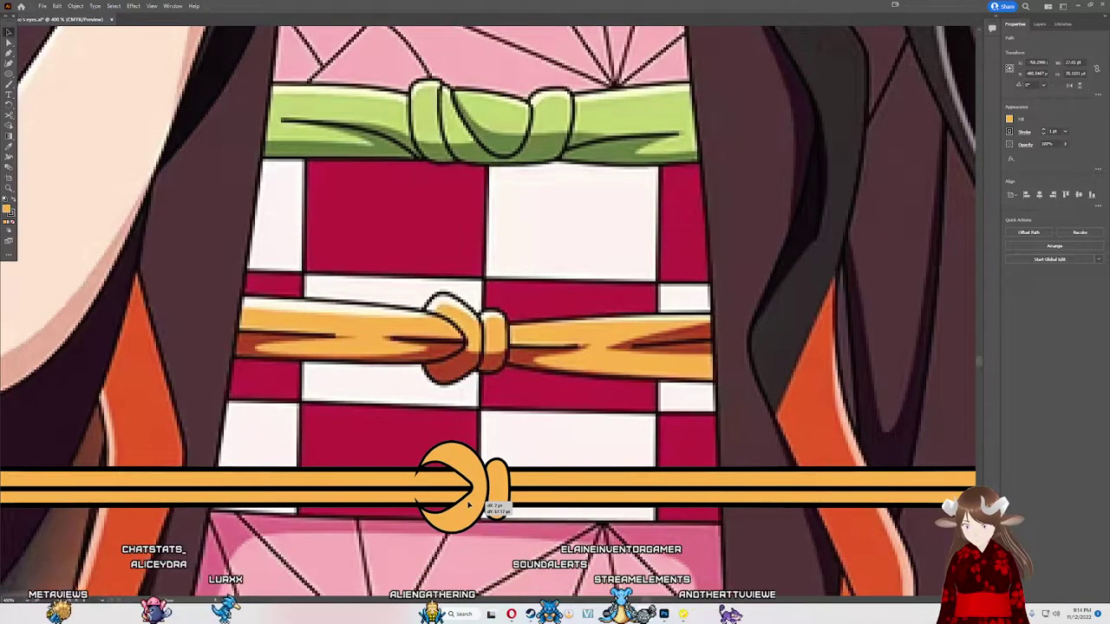
pyautogui.moveTo(468, 503); pyautogui.dragTo(456, 524)
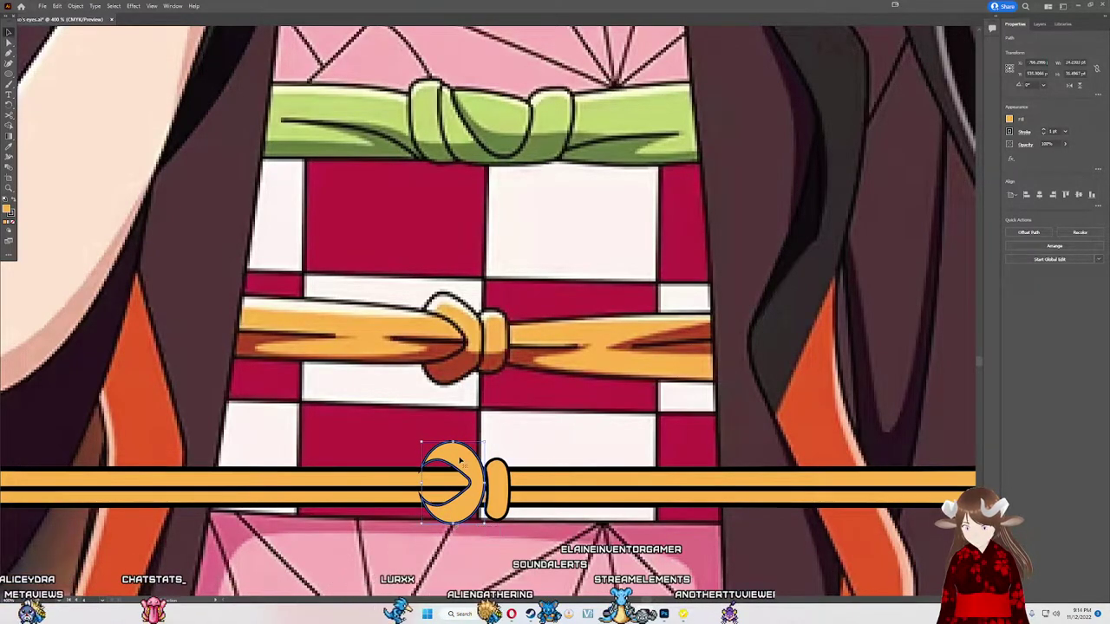
pyautogui.click(475, 496)
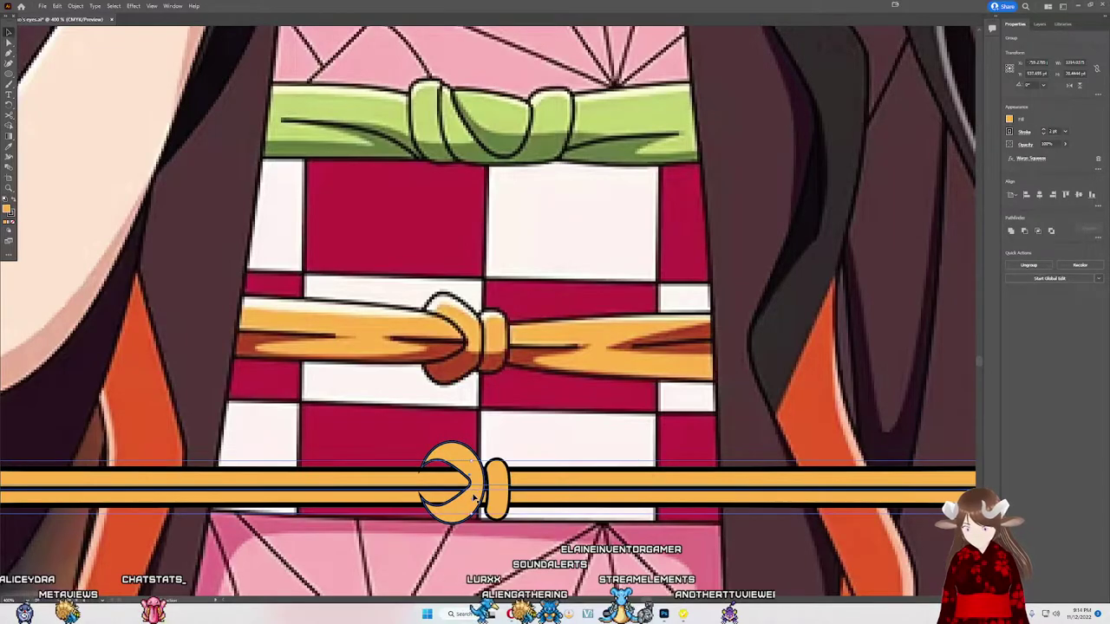
pyautogui.scroll(3, 475, 496)
pyautogui.moveTo(473, 496); pyautogui.dragTo(492, 511)
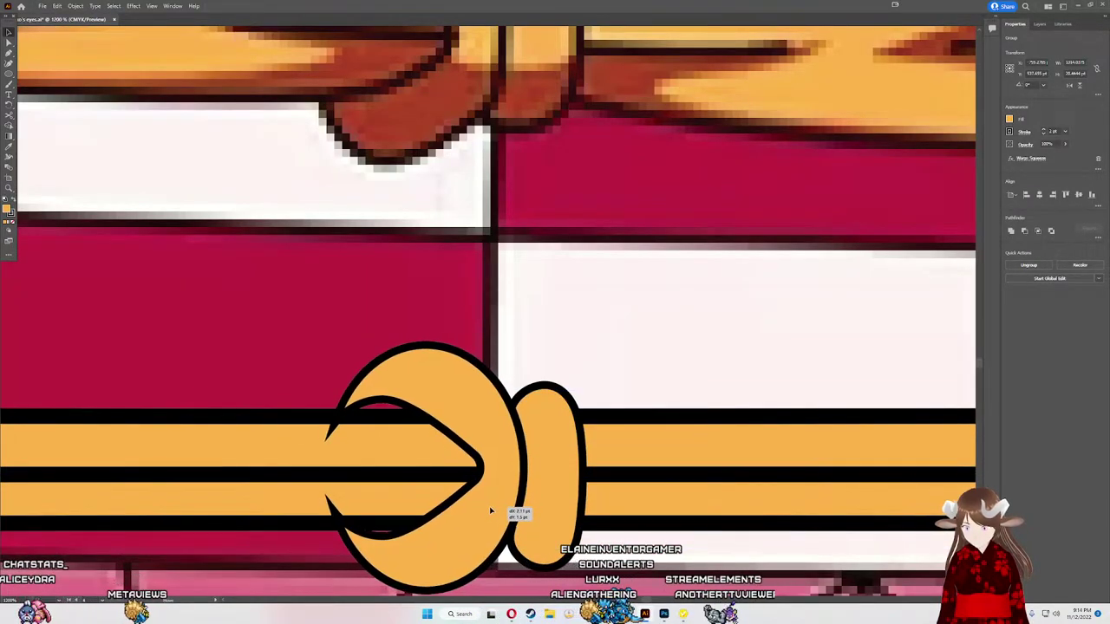
# Step: Shrink the large oval from top and bottom and nudge the small oval left
pyautogui.click(430, 394)
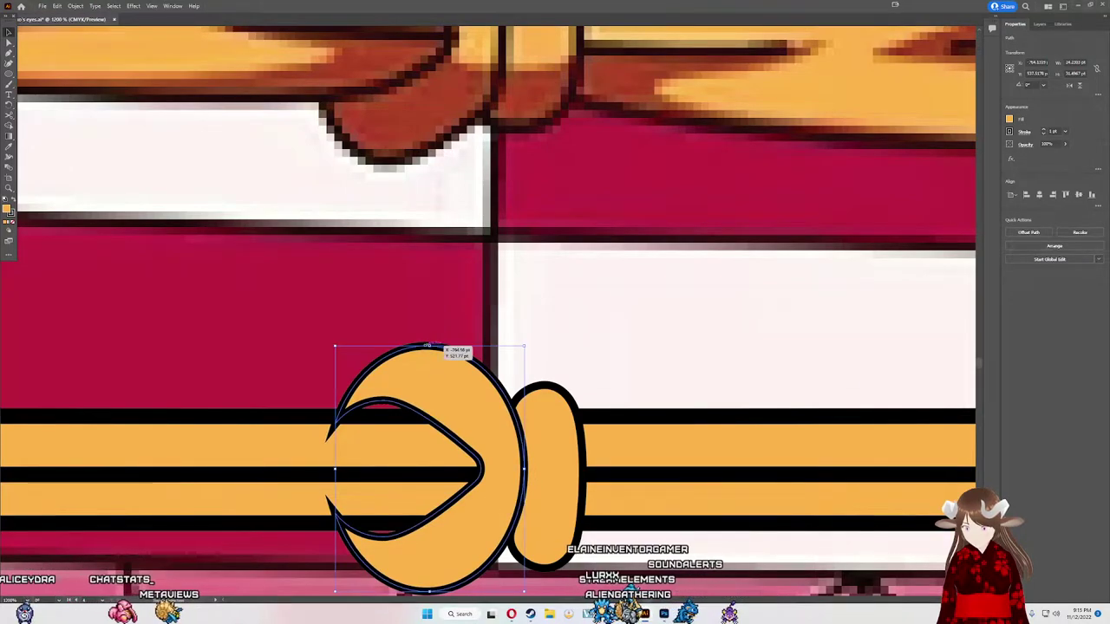
pyautogui.moveTo(429, 394); pyautogui.dragTo(418, 430)
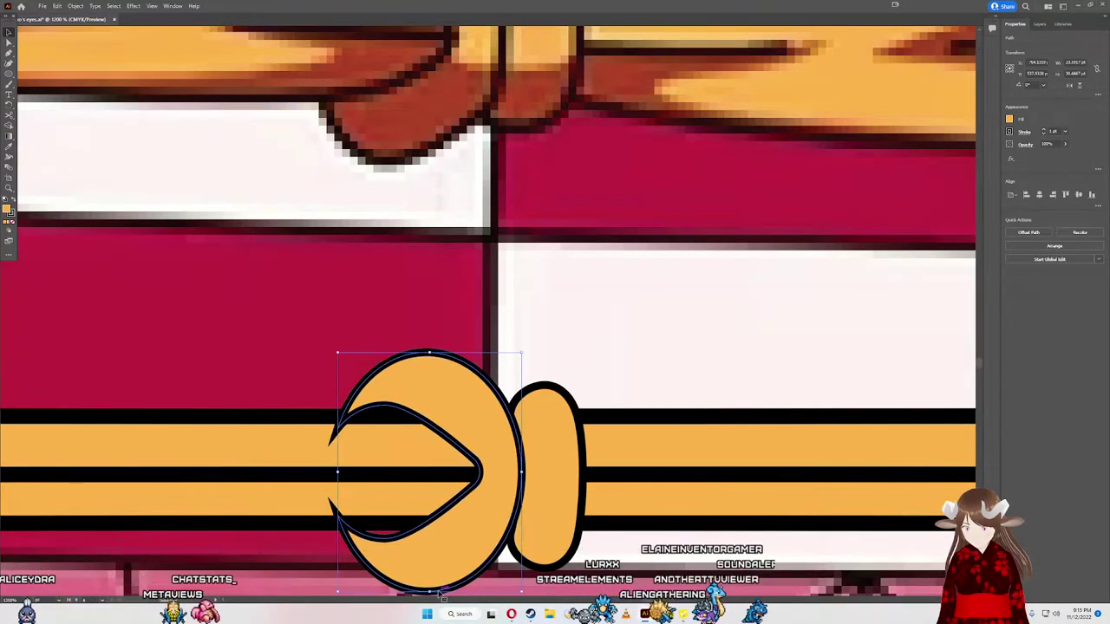
pyautogui.moveTo(440, 595); pyautogui.dragTo(429, 590)
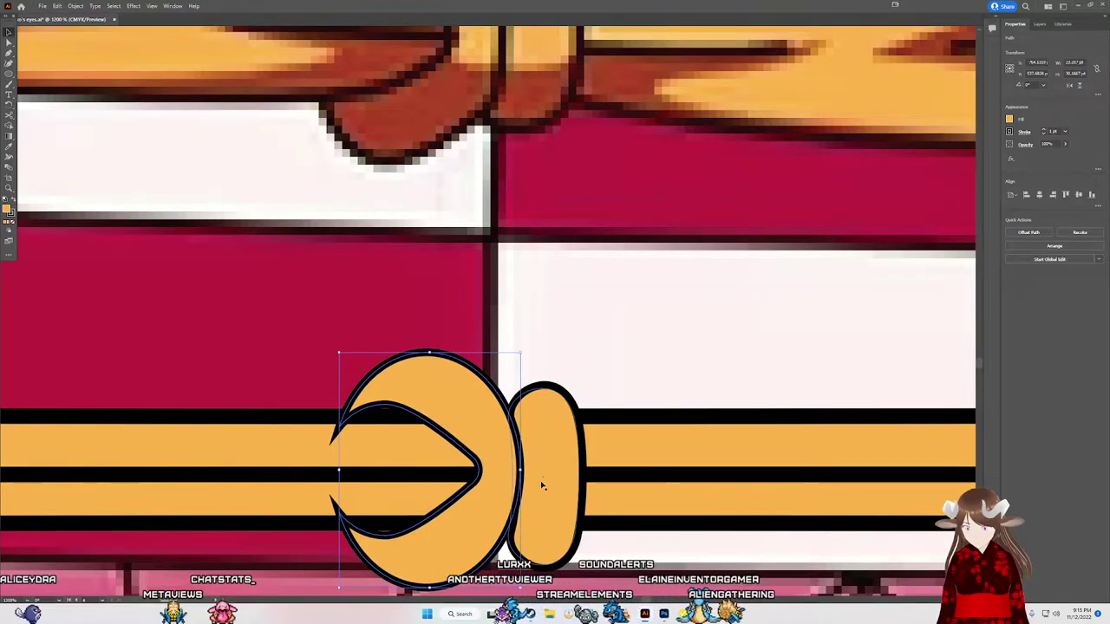
pyautogui.moveTo(541, 485); pyautogui.dragTo(532, 482)
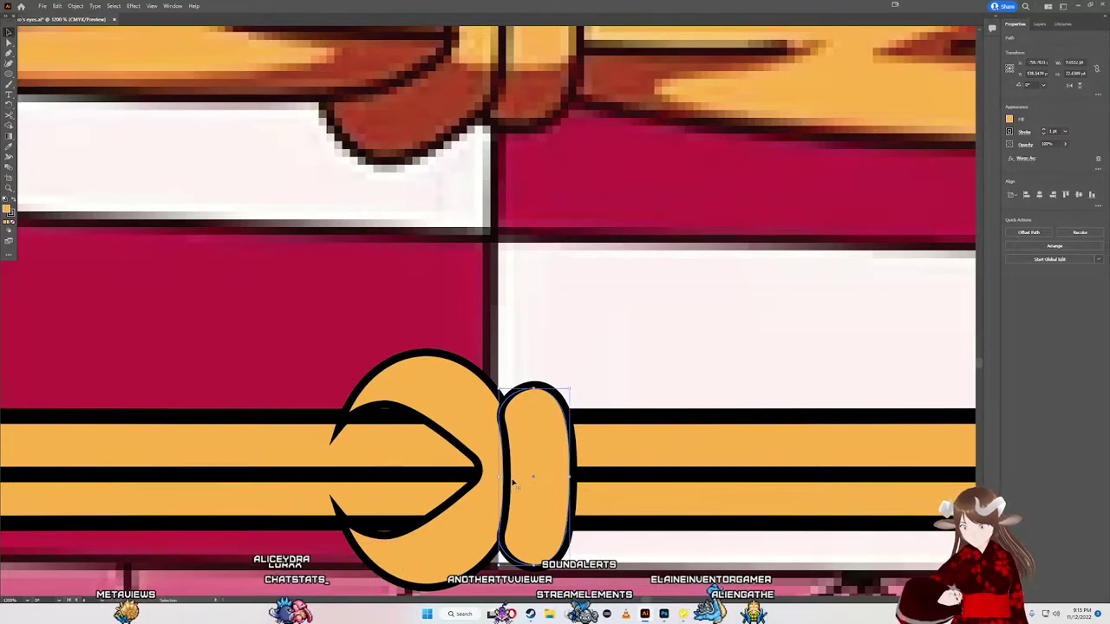
# Step: Select the orange cord stripe, paste a copy, then undo the paste
pyautogui.click(366, 429)
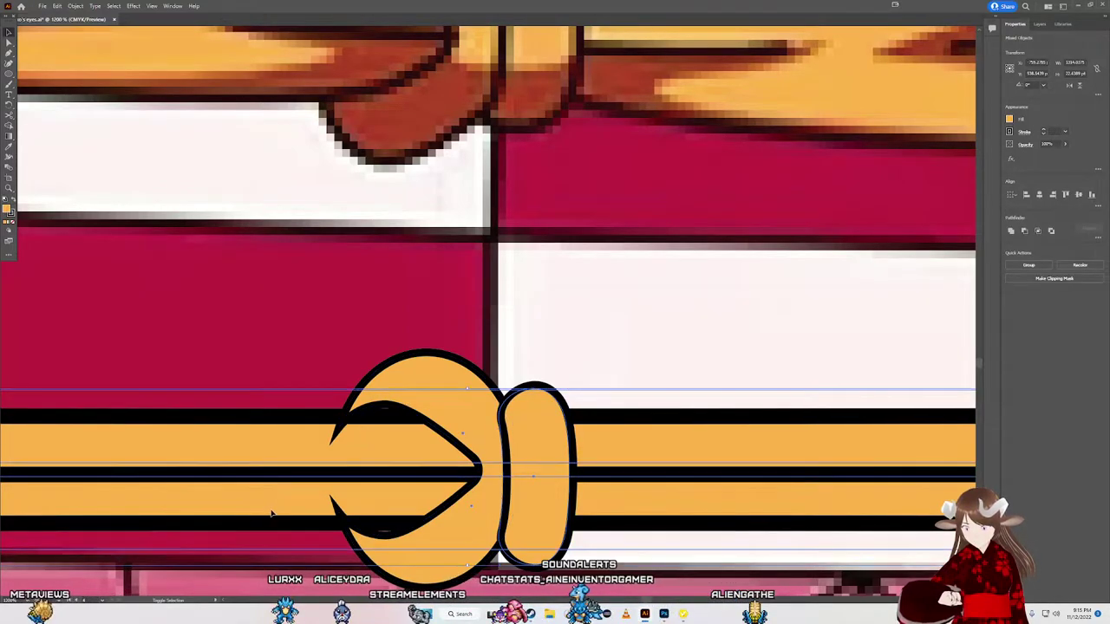
pyautogui.click(284, 464)
pyautogui.hotkey('ctrl', 'v')
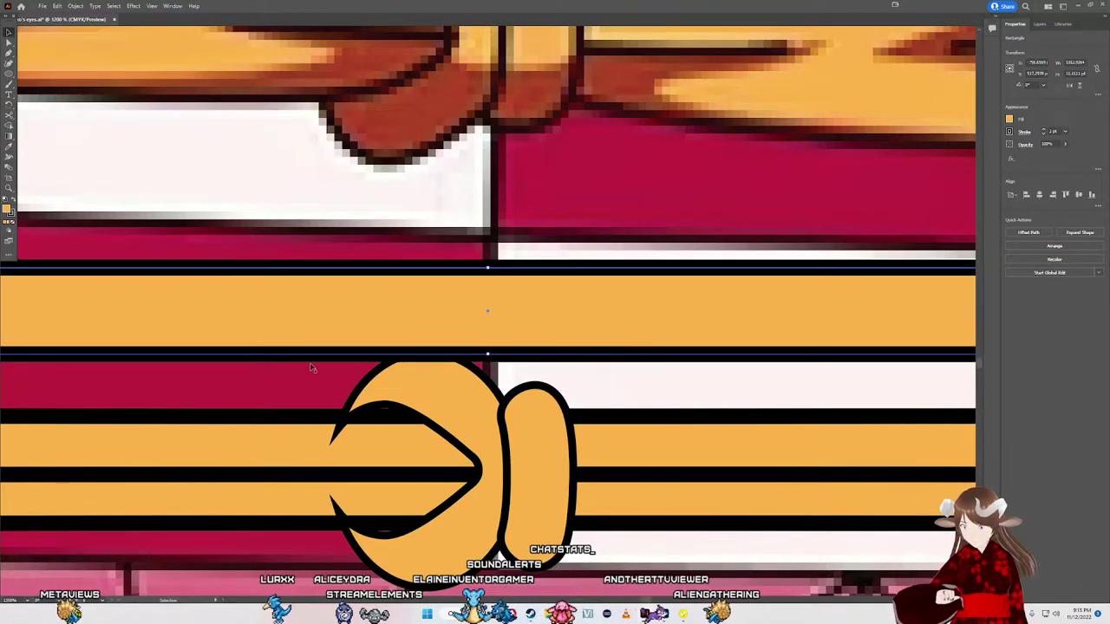
pyautogui.hotkey('ctrl', 'z')
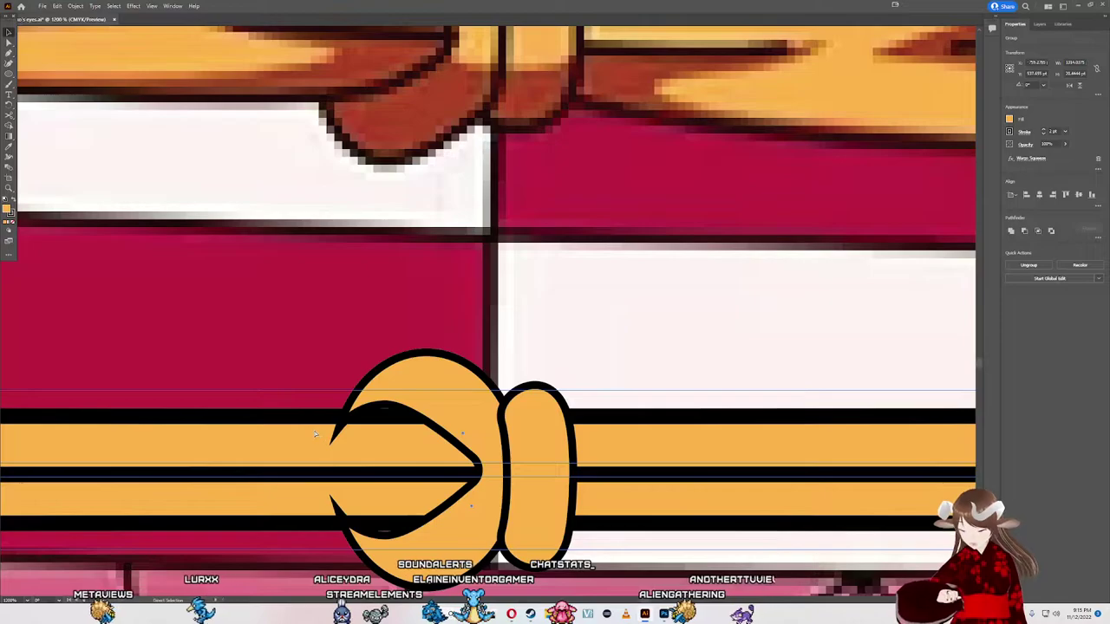
# Step: Duplicate the orange cord stripe, leaving a spare copy higher up and one over the lower cord
pyautogui.scroll(-10, 319, 415)
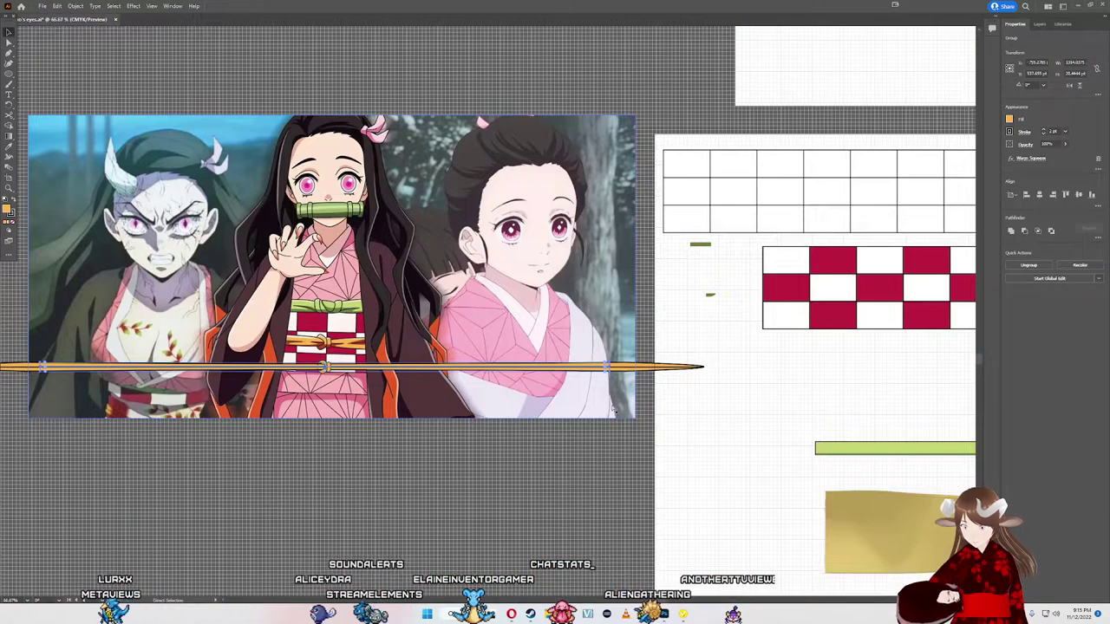
pyautogui.moveTo(609, 367); pyautogui.dragTo(860, 240)
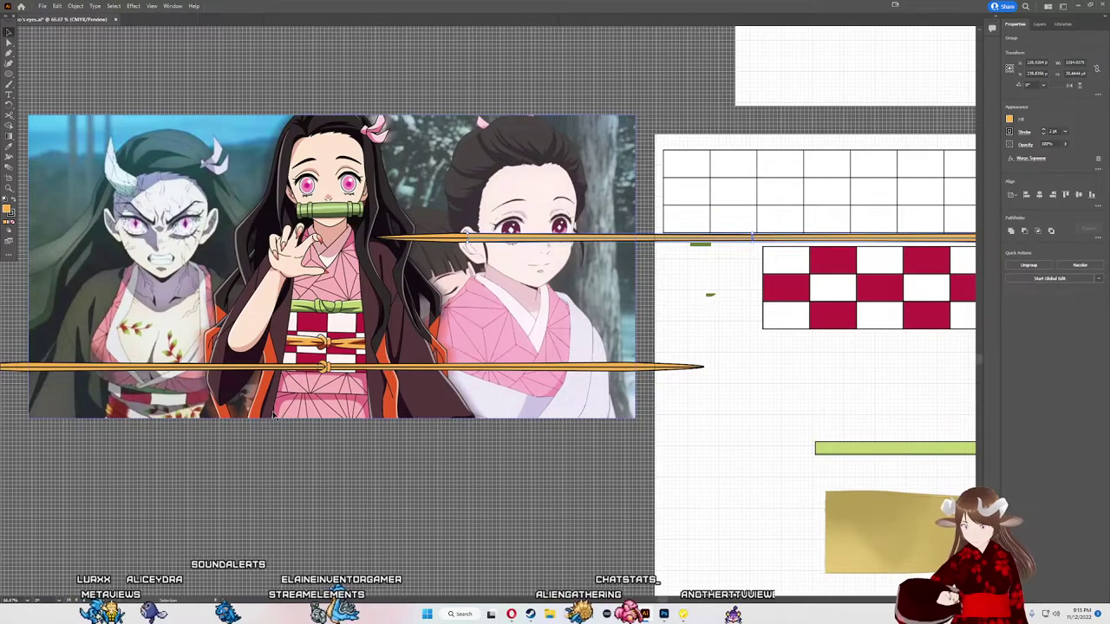
pyautogui.scroll(5, 304, 382)
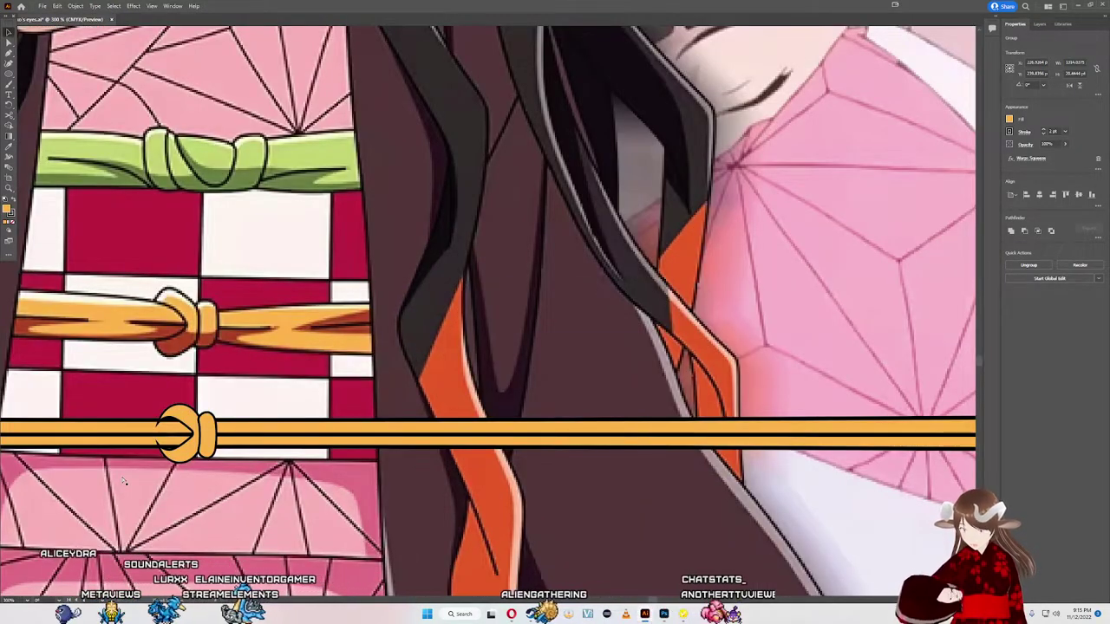
pyautogui.moveTo(124, 482); pyautogui.dragTo(486, 396)
pyautogui.hotkey('ctrl', '1')
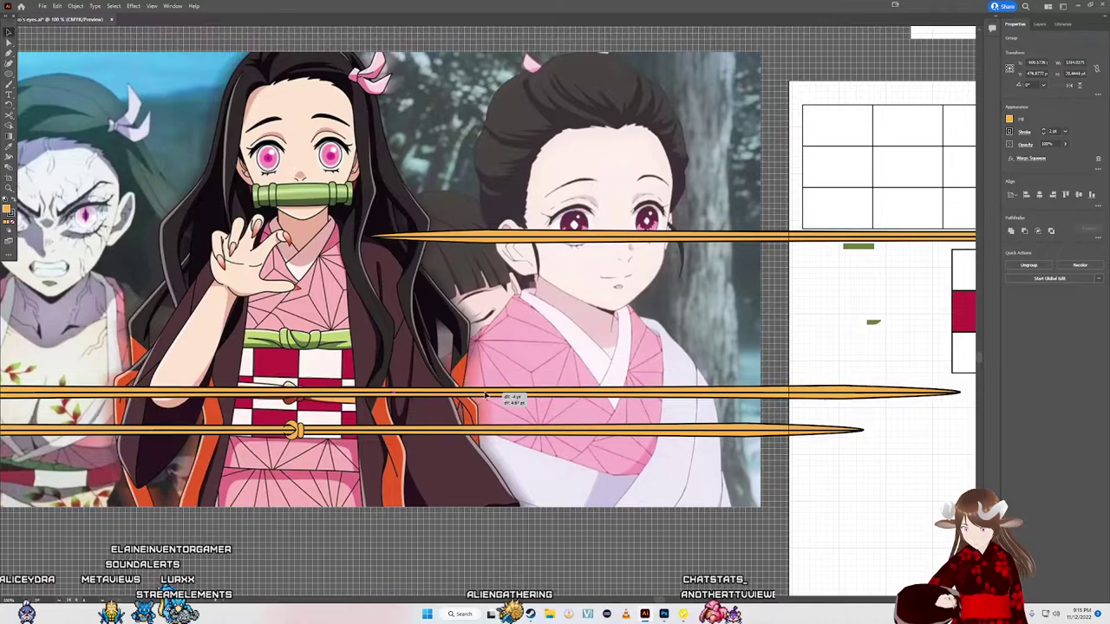
pyautogui.moveTo(485, 397); pyautogui.dragTo(392, 432)
# Step: Nudge the cord copy left and right until its pointed tips line up with the original
pyautogui.scroll(5, 867, 421)
pyautogui.scroll(3, 734, 390)
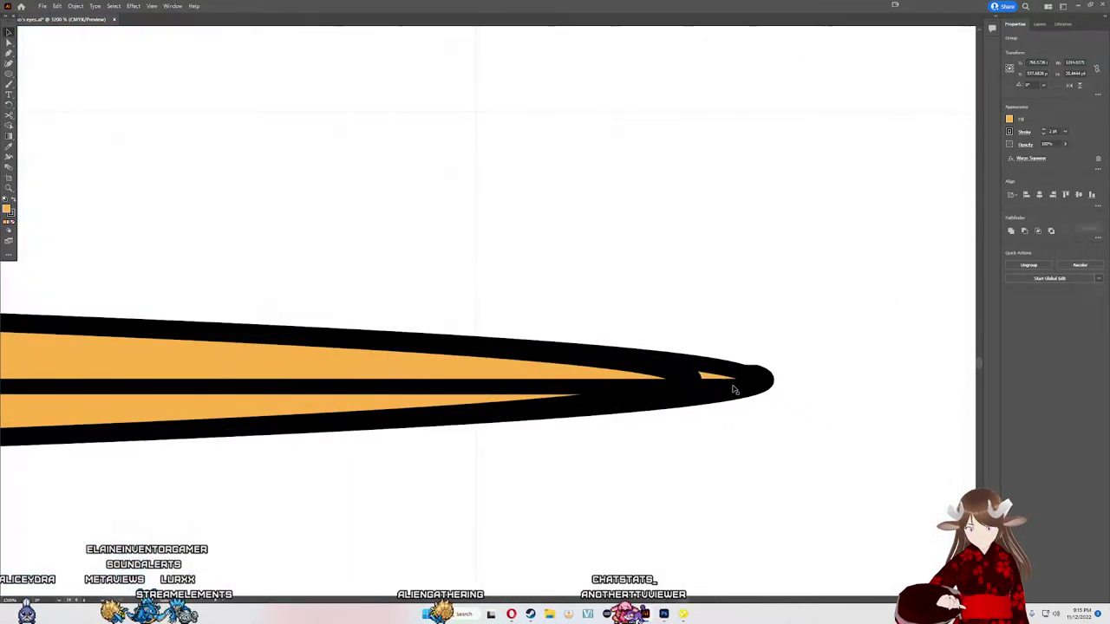
pyautogui.press('Right')
pyautogui.press('Right')
pyautogui.press('Right')
pyautogui.press('Right')
pyautogui.press('Right')
pyautogui.press('Right')
pyautogui.press('Right')
pyautogui.press('Right')
pyautogui.press('Right')
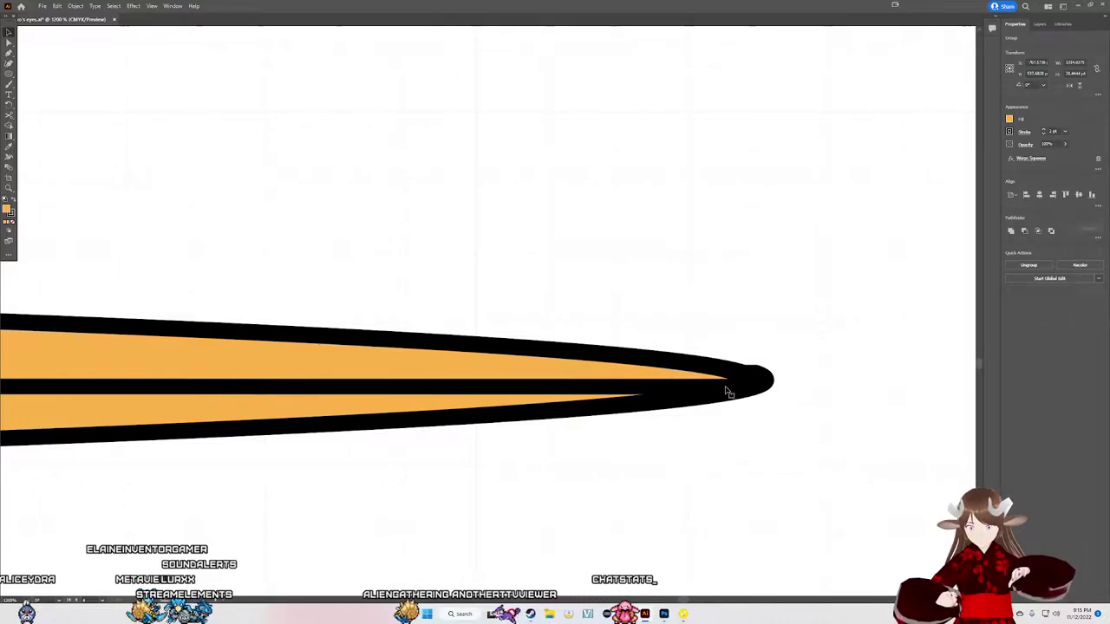
pyautogui.press('Right')
pyautogui.press('Right')
pyautogui.press('Right')
pyautogui.press('Left')
pyautogui.press('Left')
pyautogui.press('Left')
pyautogui.press('Left')
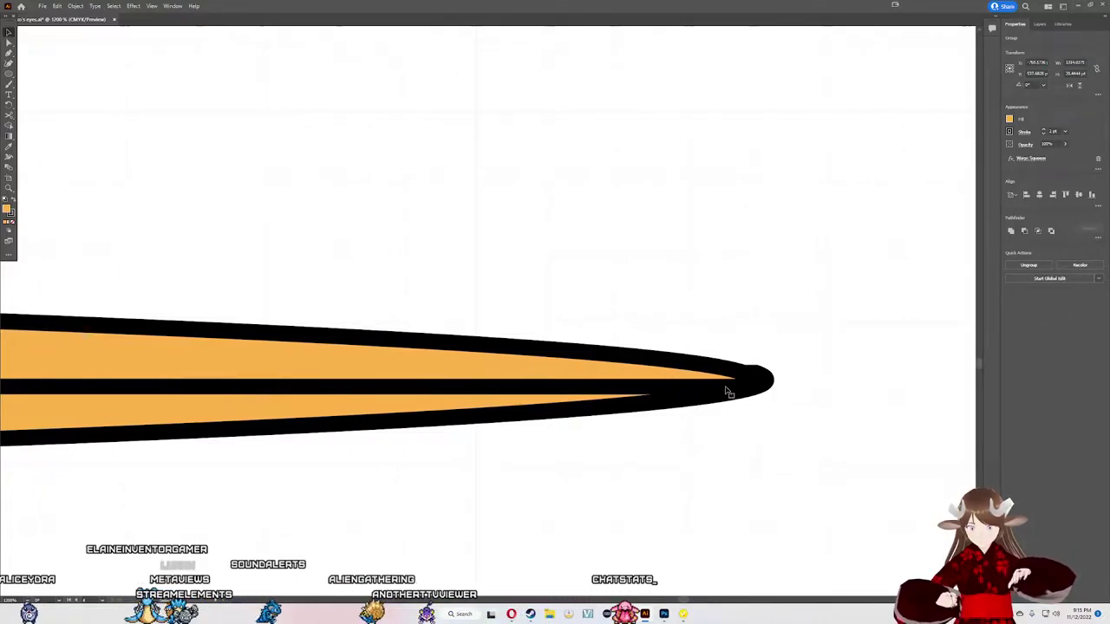
pyautogui.press('Right')
pyautogui.press('Left')
pyautogui.press('Left')
pyautogui.press('Left')
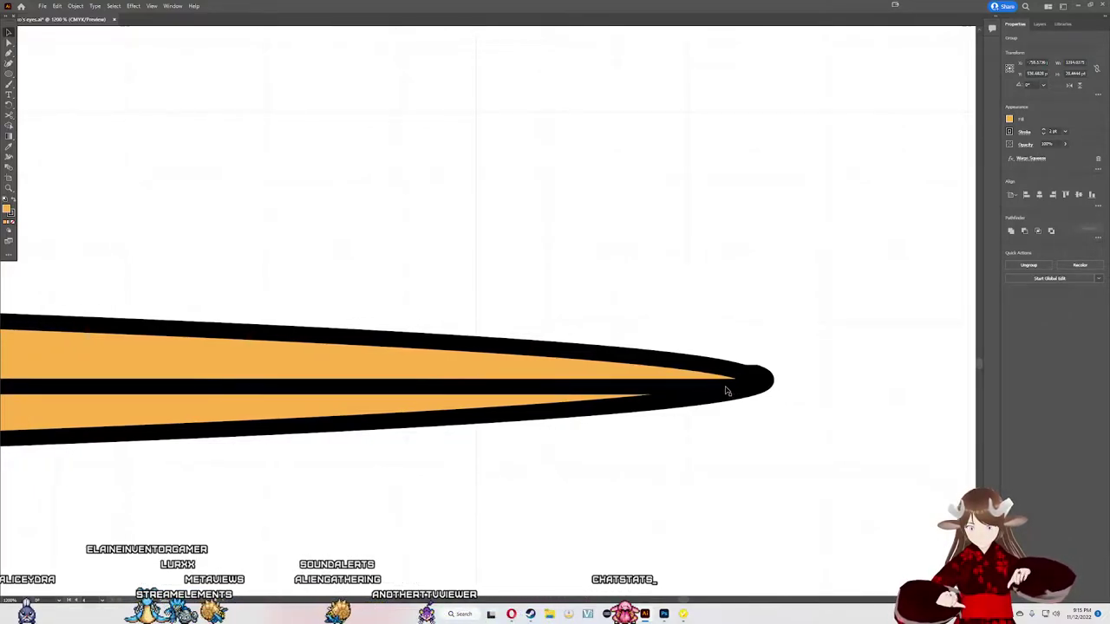
pyautogui.scroll(-2, 727, 391)
pyautogui.scroll(-2, 711, 385)
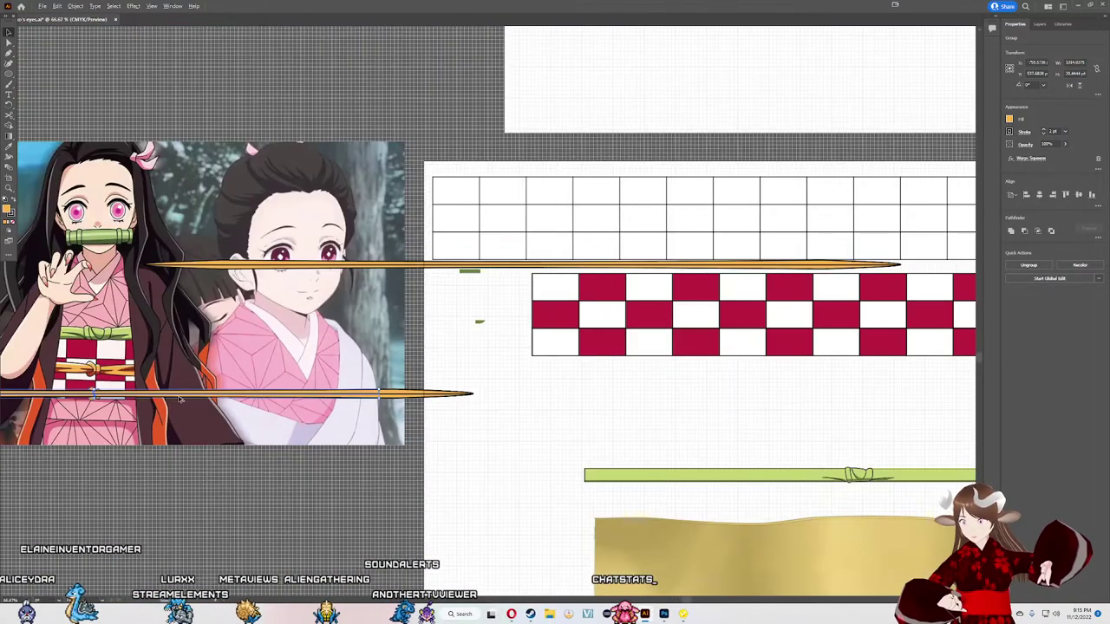
pyautogui.scroll(-2, 689, 379)
pyautogui.scroll(3, 689, 379)
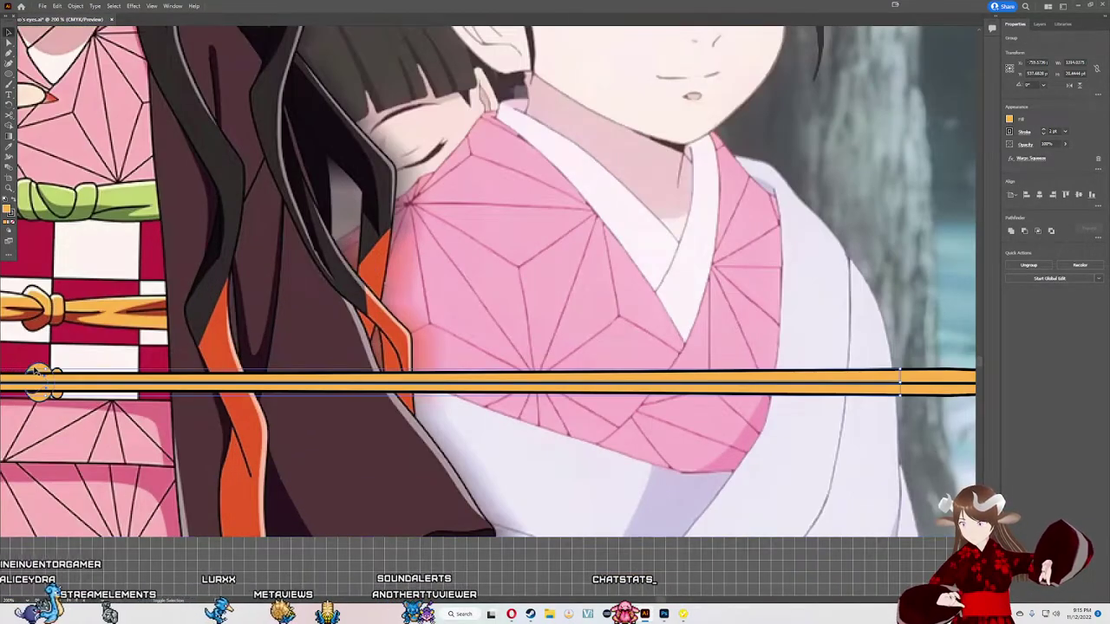
pyautogui.scroll(2, 19, 397)
# Step: Try a Shape Builder merge on the knot, then undo it, leaving the loop over the cord bands
pyautogui.scroll(1, 18, 397)
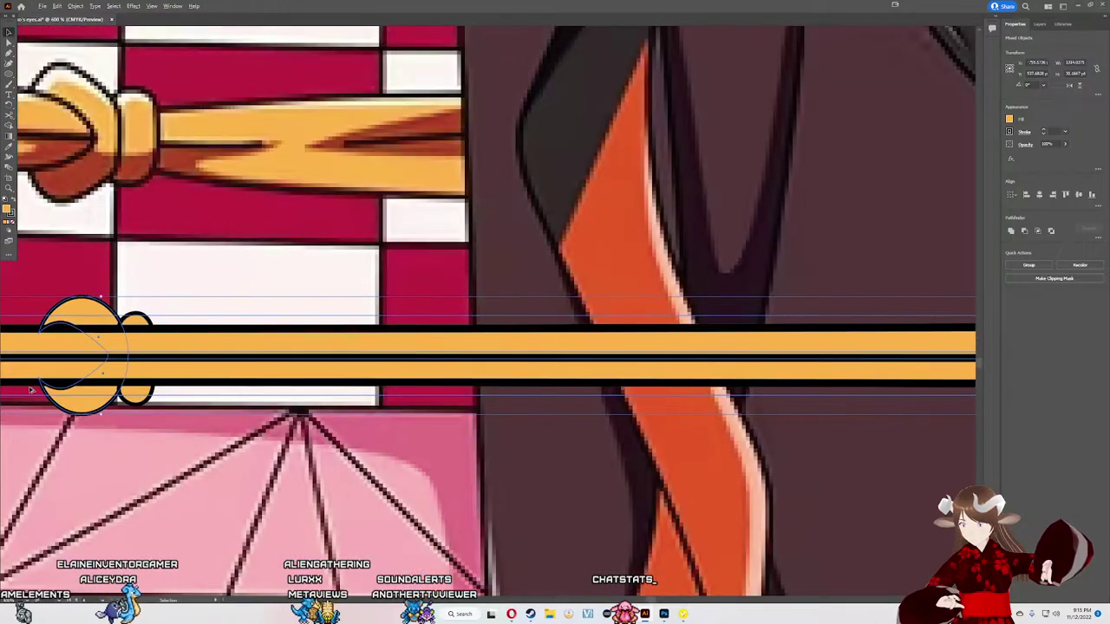
pyautogui.scroll(1, 31, 390)
pyautogui.press('a')
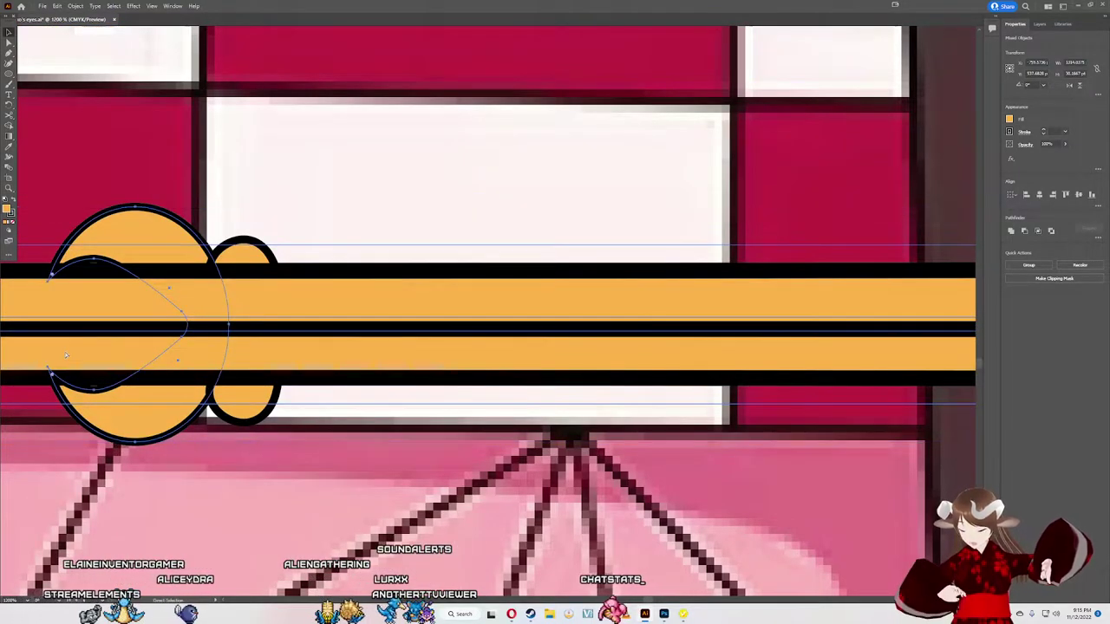
pyautogui.press('v')
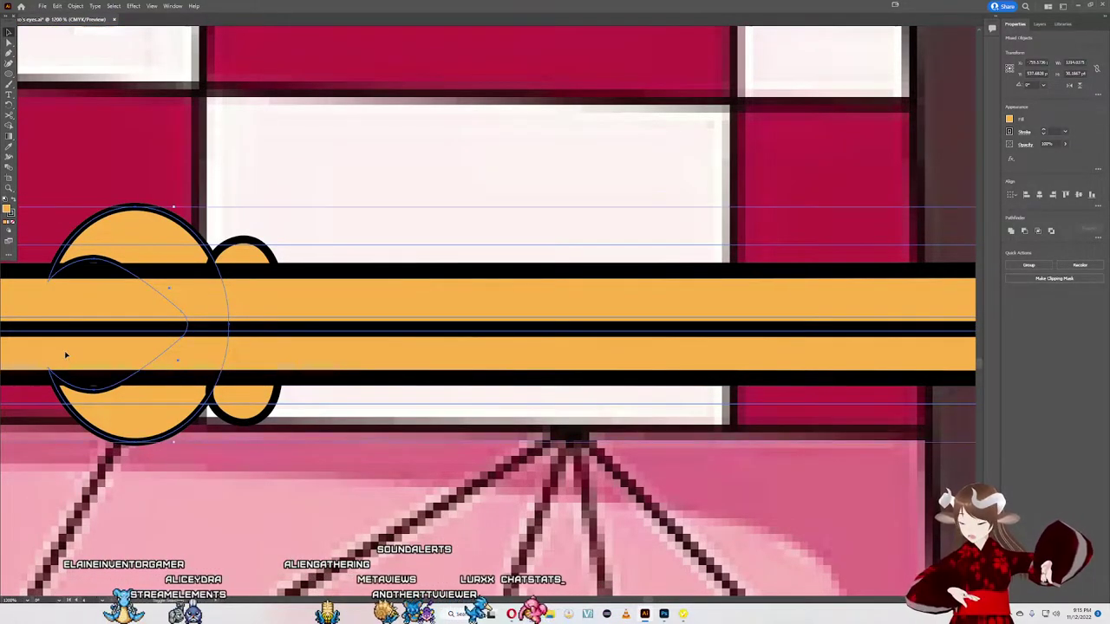
pyautogui.hotkey('shift', 'm')
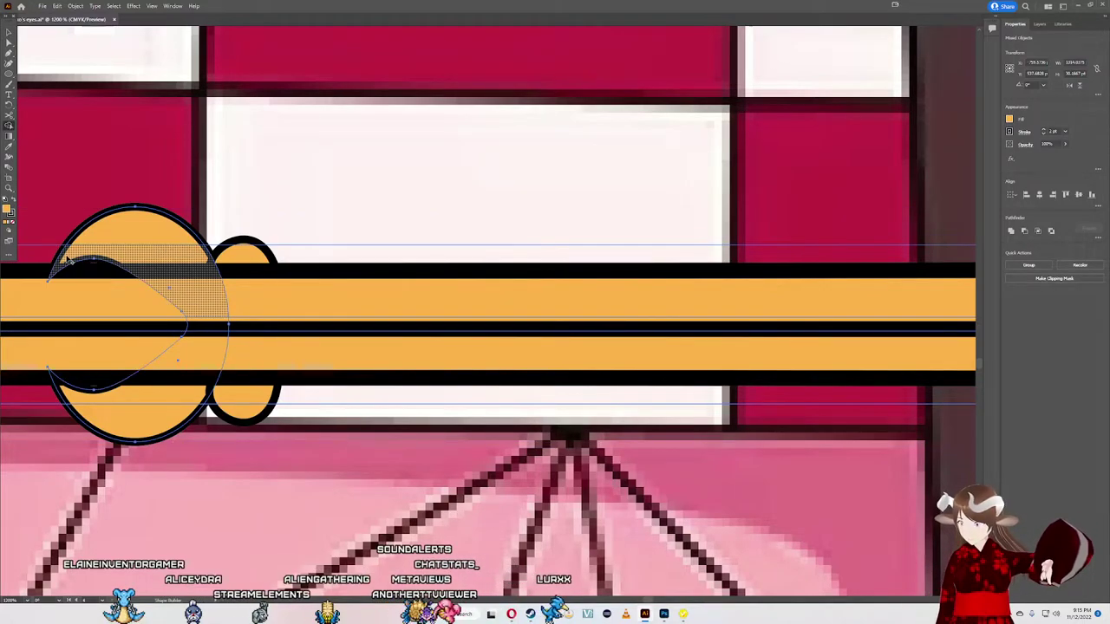
pyautogui.scroll(2, 63, 259)
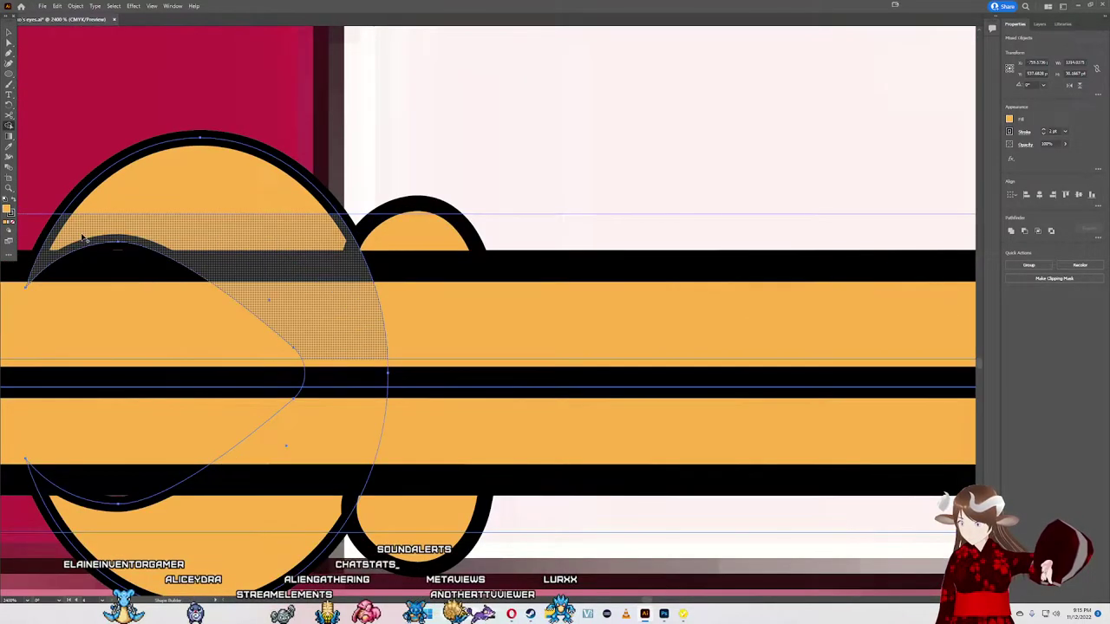
pyautogui.scroll(-3, 82, 239)
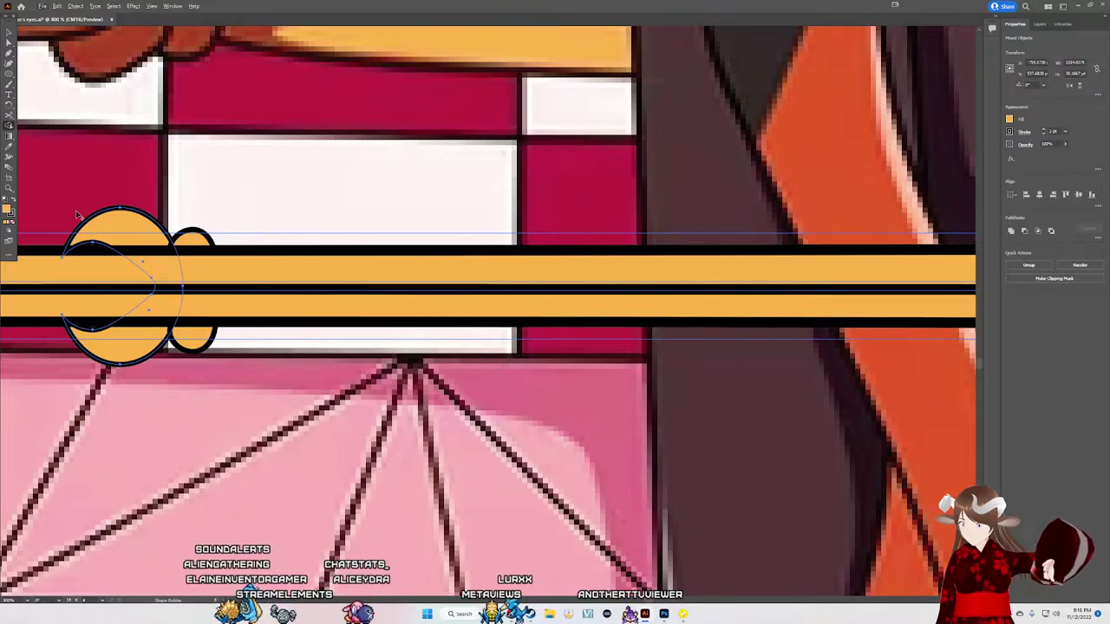
pyautogui.click(131, 321)
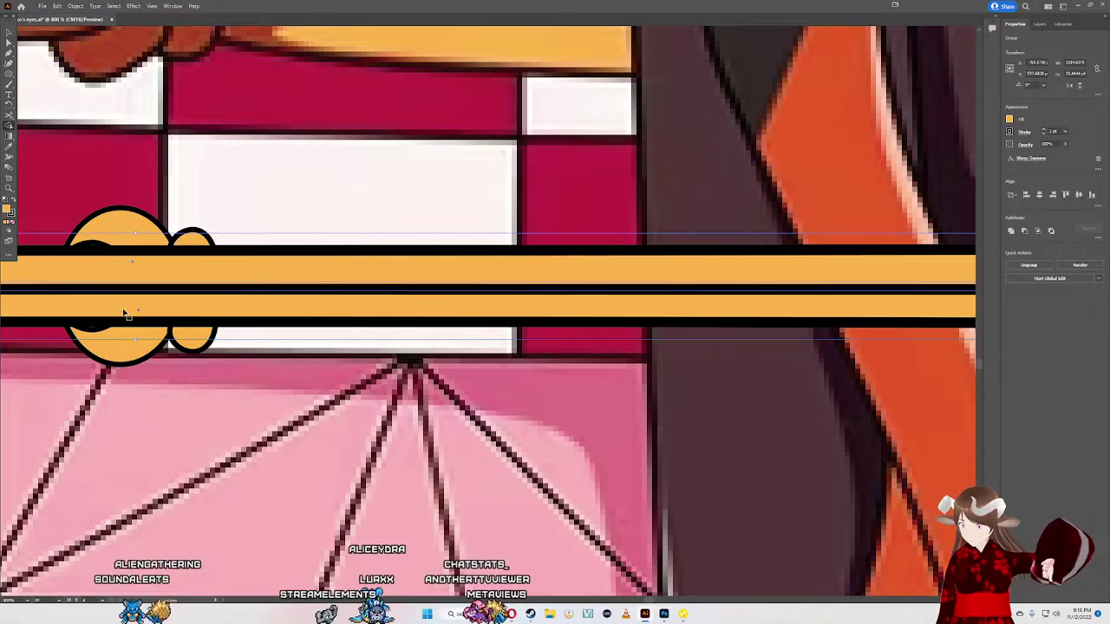
pyautogui.hotkey('ctrl', 'z')
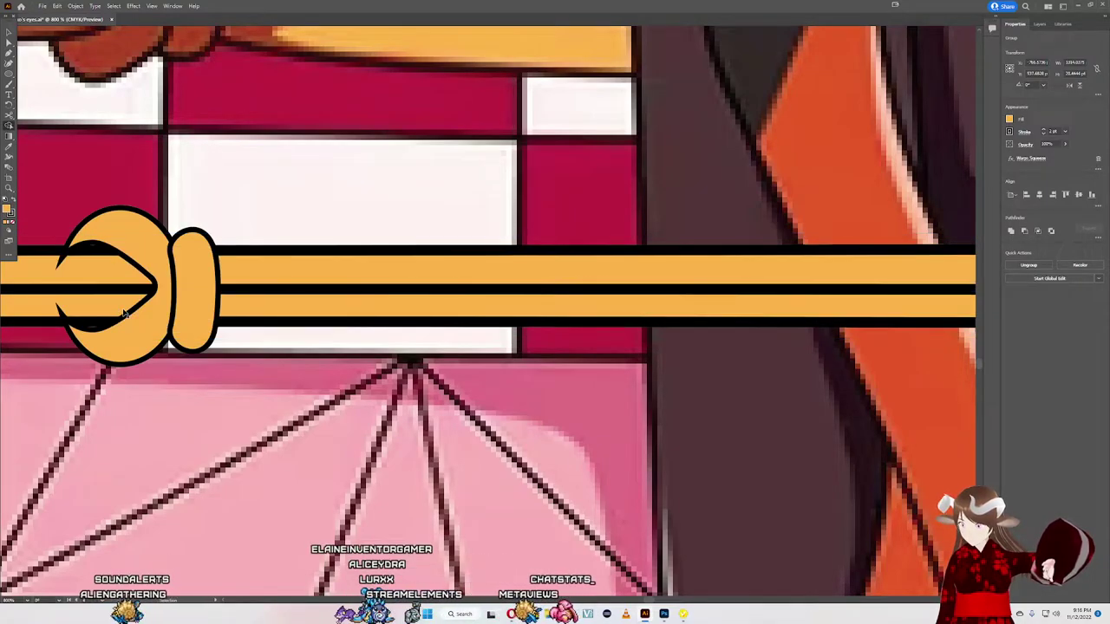
pyautogui.scroll(-4, 154, 293)
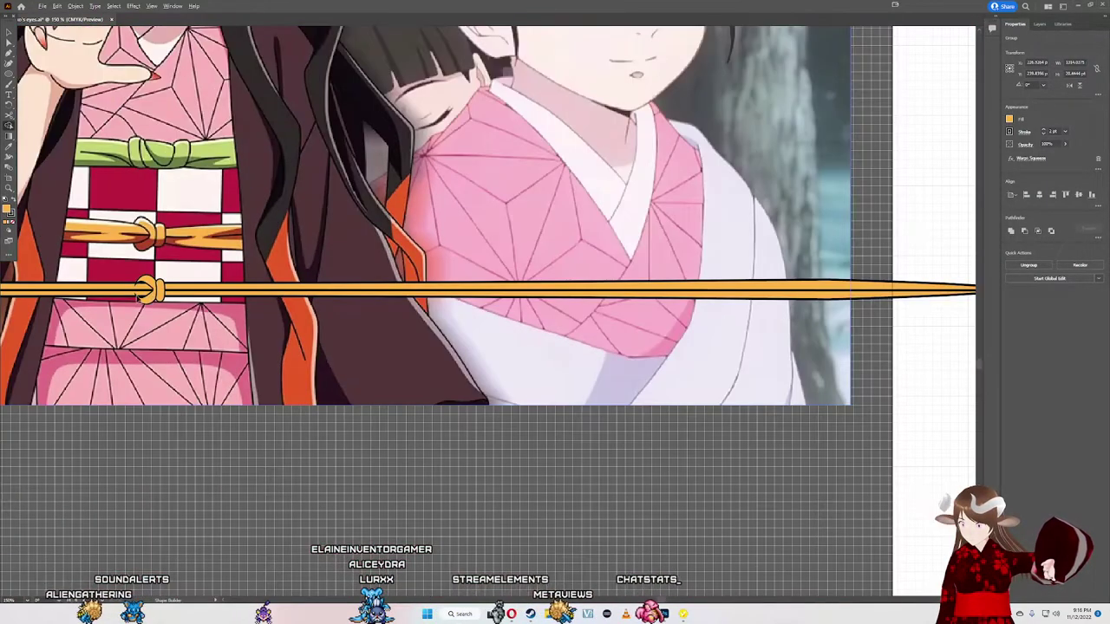
# Step: Round off the knot loop's upper inner tip and reshape its lower inner curve
pyautogui.scroll(6, 139, 289)
pyautogui.scroll(2, 134, 287)
pyautogui.scroll(2, 228, 257)
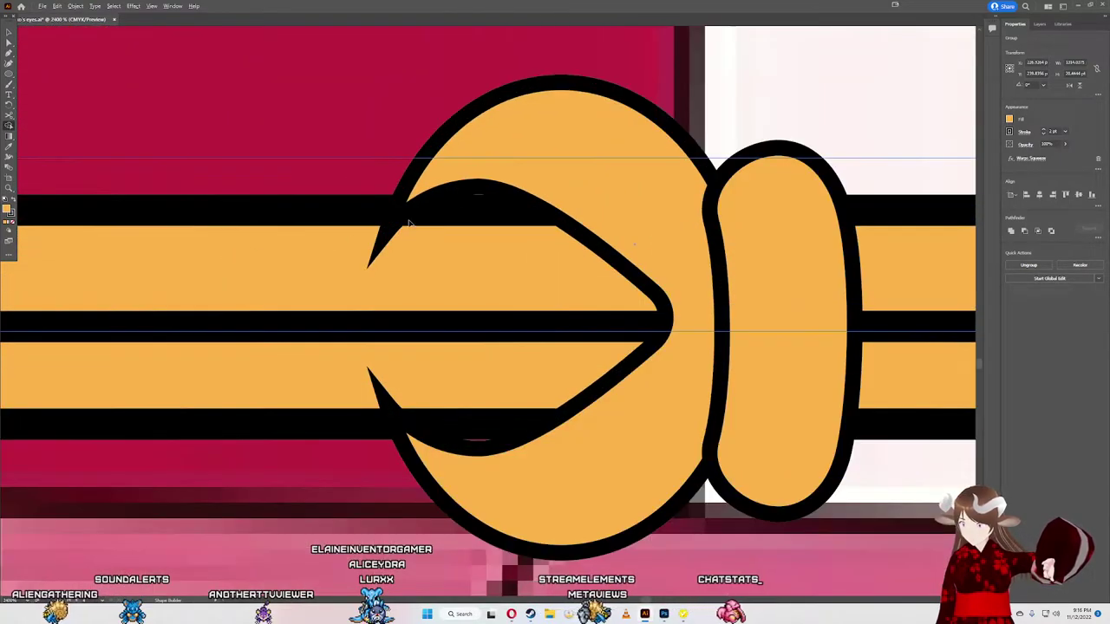
pyautogui.keyDown('ctrl'); pyautogui.click(401, 215); pyautogui.keyUp('ctrl')
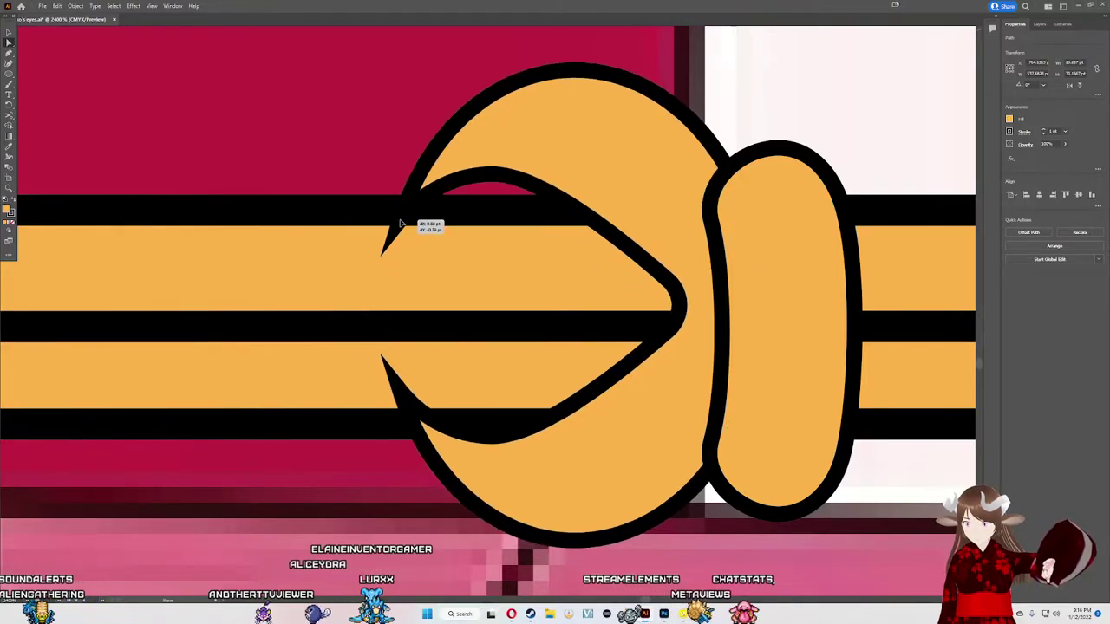
pyautogui.moveTo(388, 228); pyautogui.dragTo(413, 202)
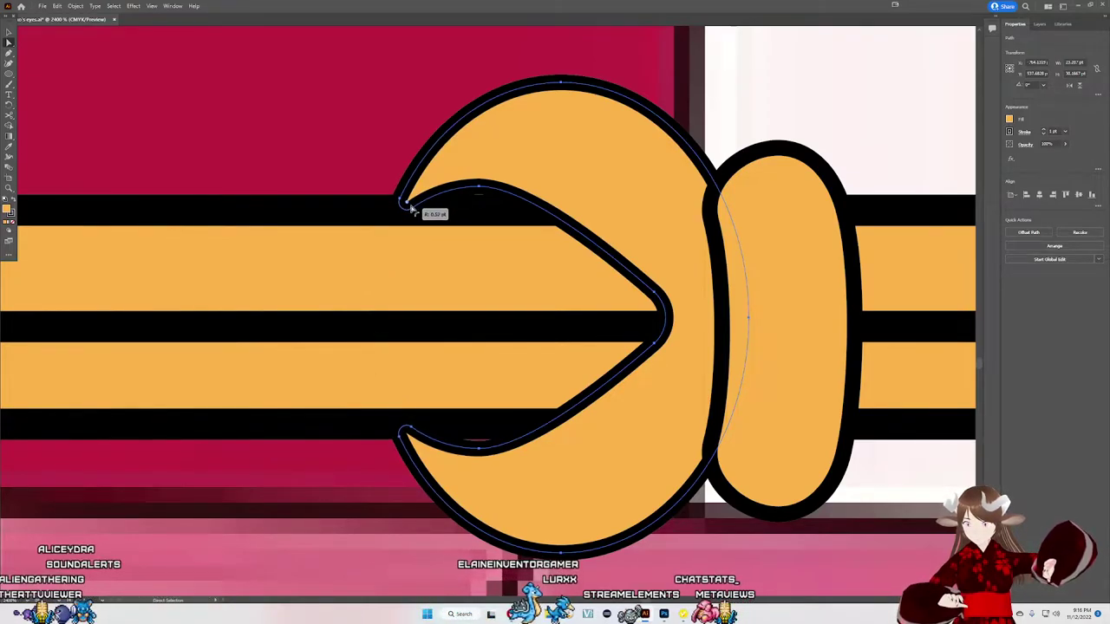
pyautogui.moveTo(409, 207); pyautogui.dragTo(411, 208)
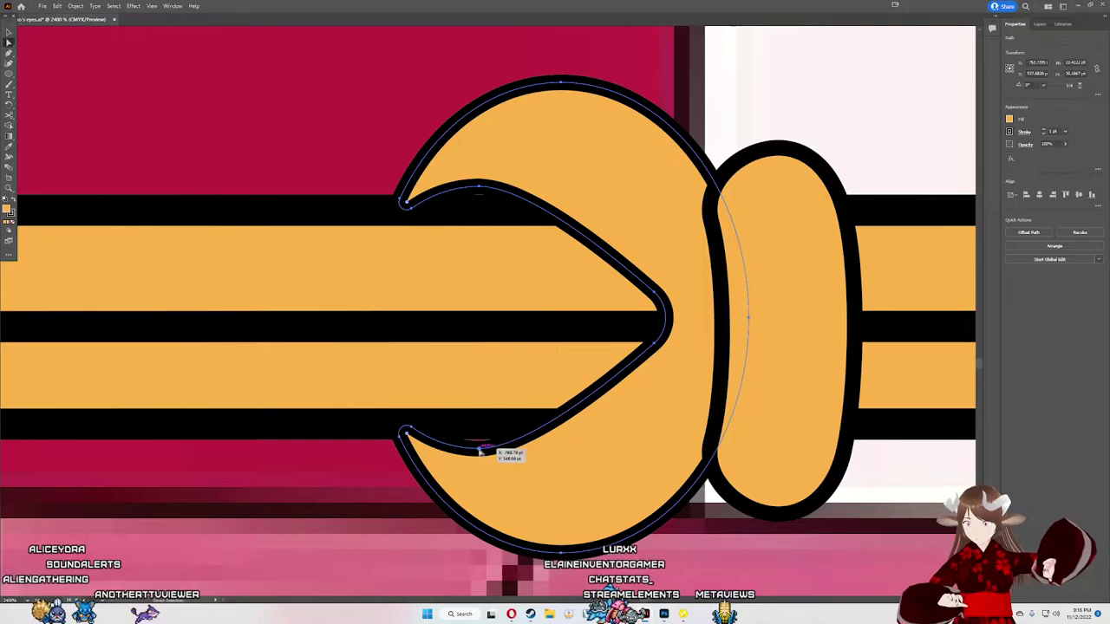
pyautogui.moveTo(480, 451); pyautogui.dragTo(482, 445)
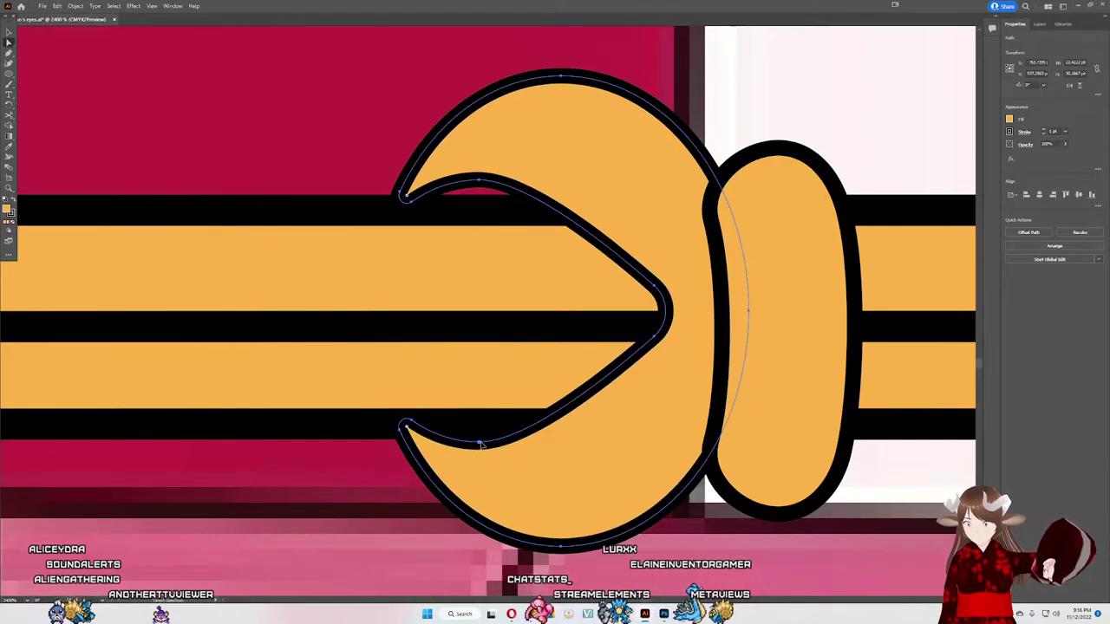
# Step: Lower and shorten the top of the knot loop, then nudge it up and right over the cord
pyautogui.click(575, 107)
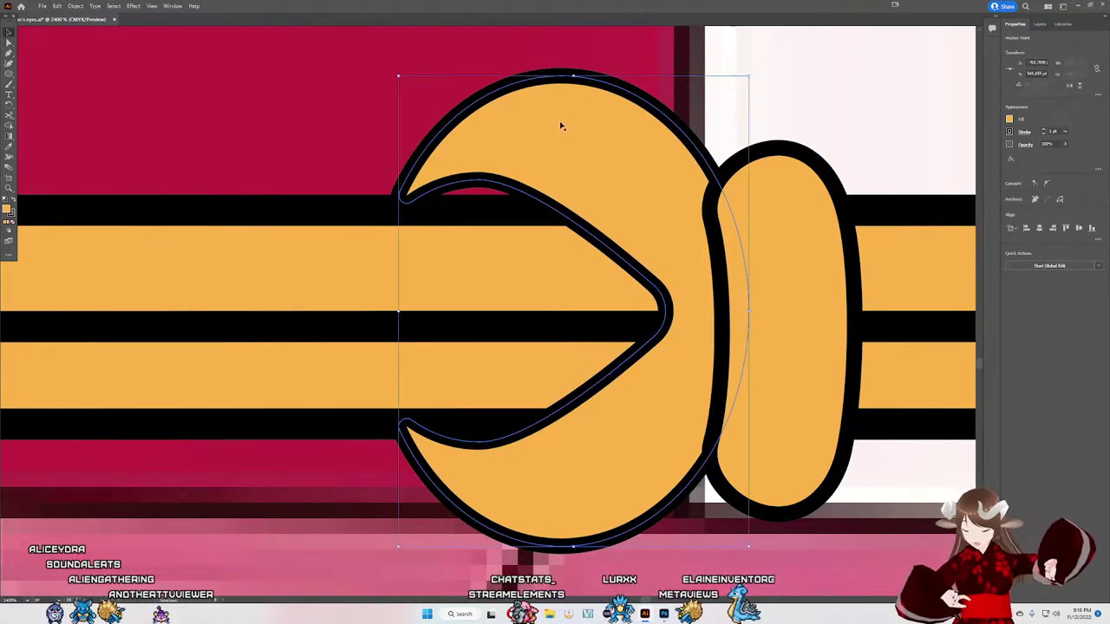
pyautogui.moveTo(573, 77); pyautogui.dragTo(569, 88)
pyautogui.click(657, 224)
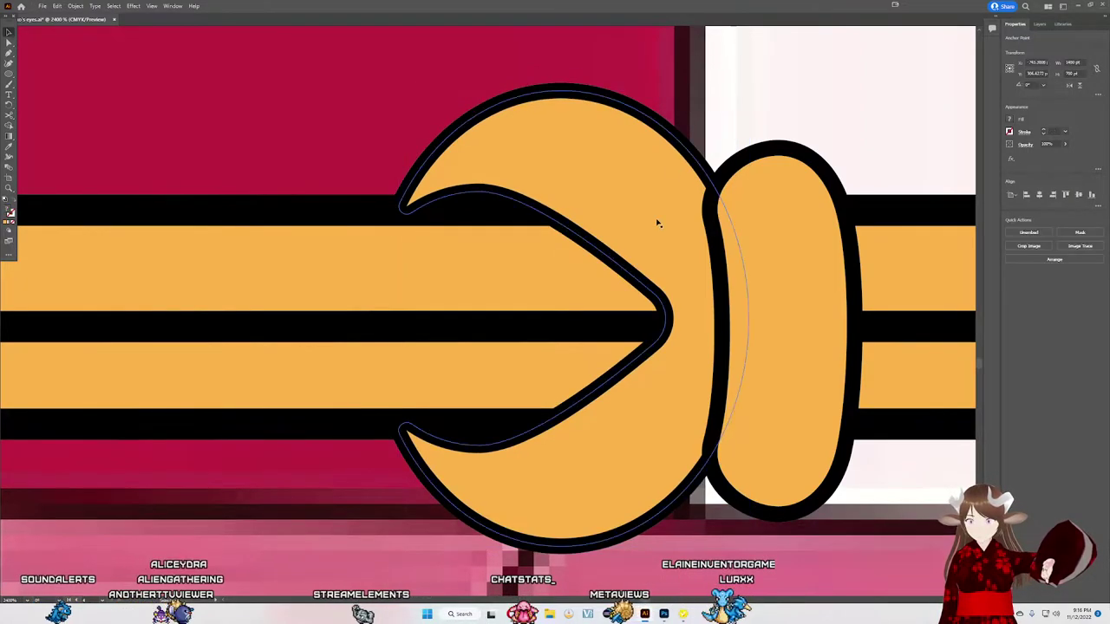
pyautogui.click(657, 224)
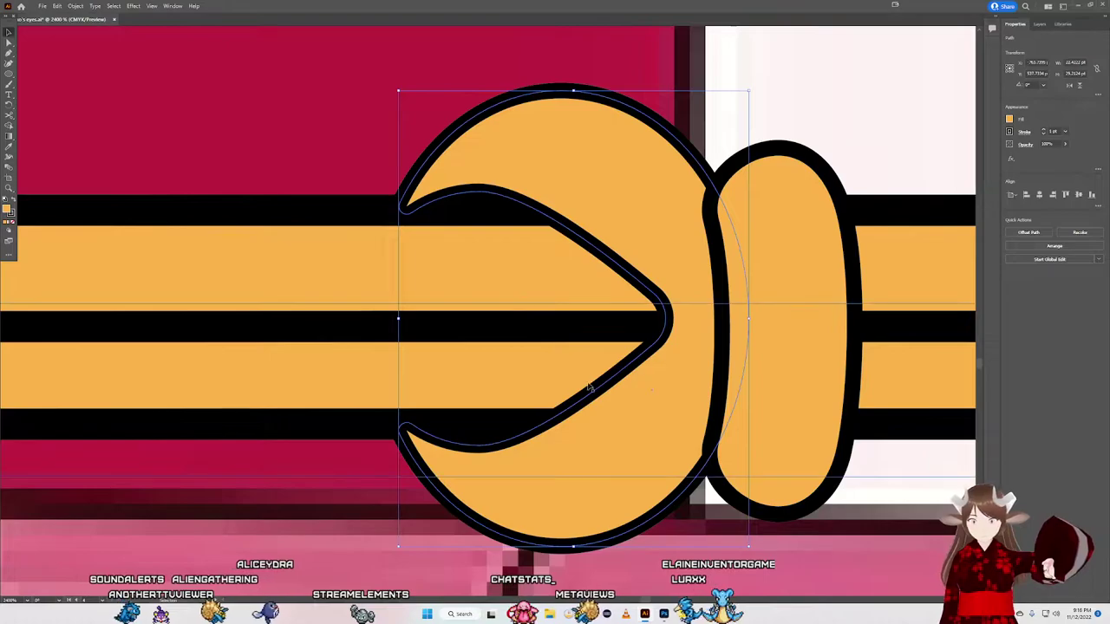
pyautogui.scroll(-5, 588, 388)
pyautogui.click(569, 443)
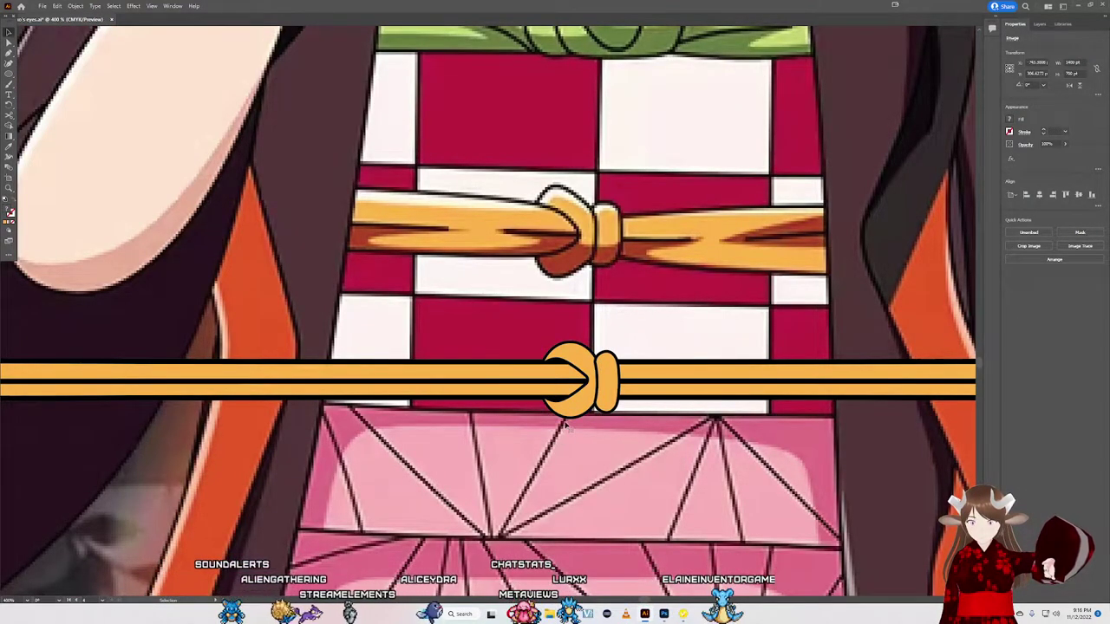
pyautogui.scroll(1, 568, 426)
pyautogui.scroll(1, 572, 407)
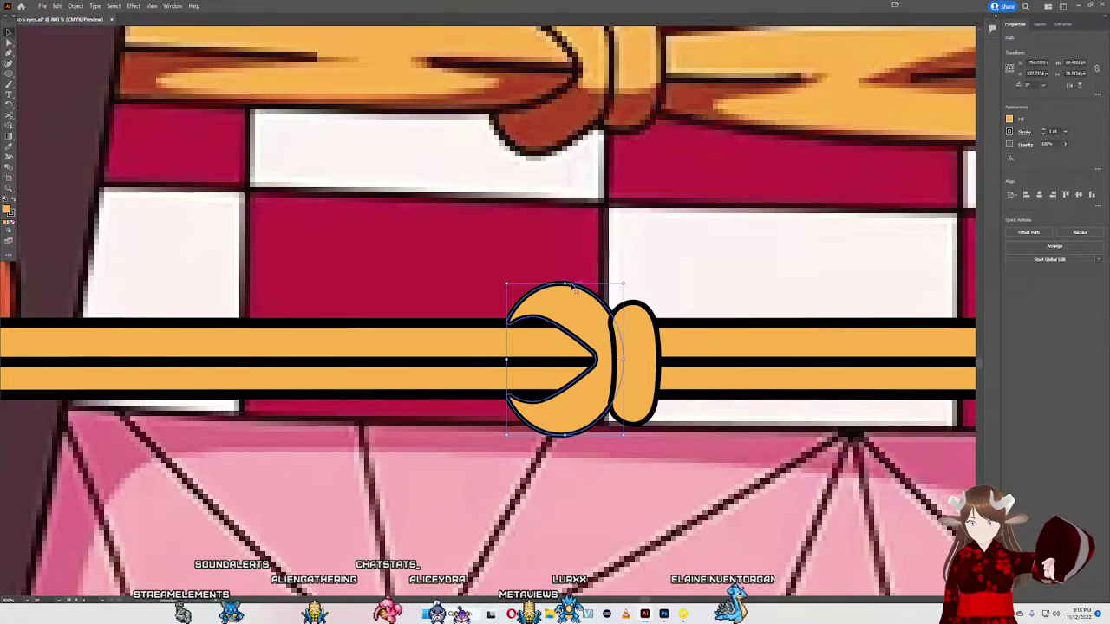
pyautogui.moveTo(566, 282); pyautogui.dragTo(562, 298)
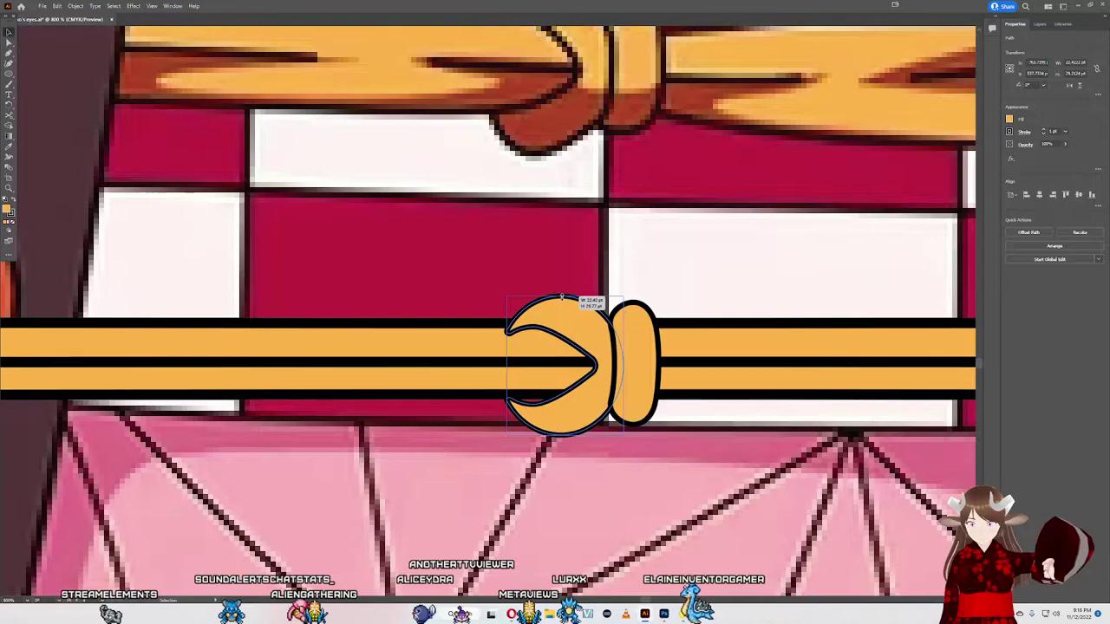
pyautogui.moveTo(575, 340); pyautogui.dragTo(578, 334)
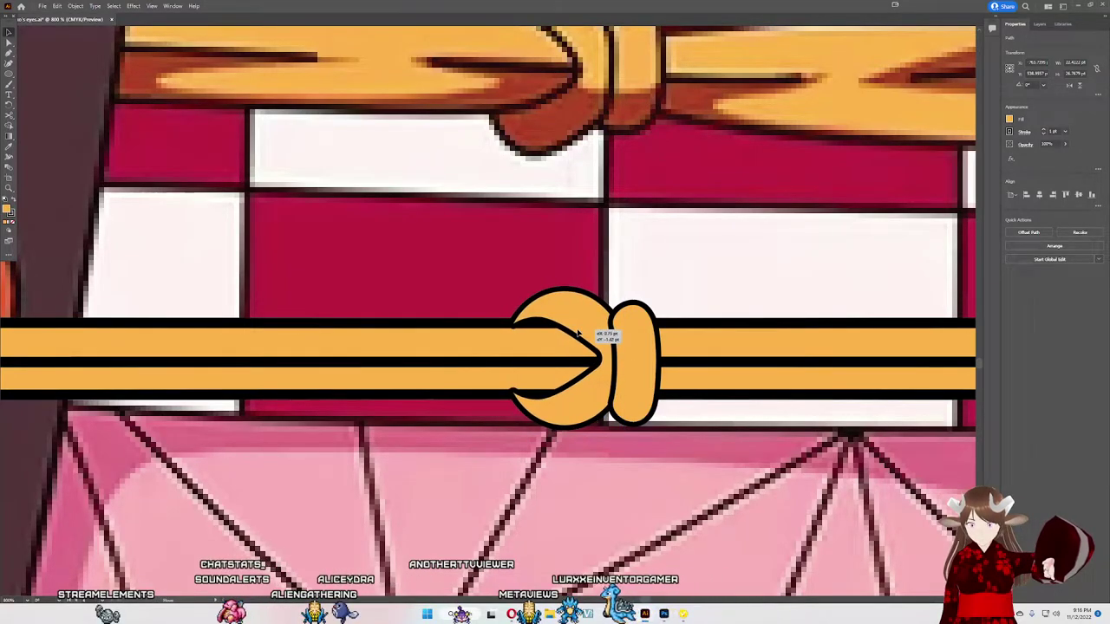
pyautogui.scroll(1, 572, 338)
pyautogui.scroll(2, 533, 341)
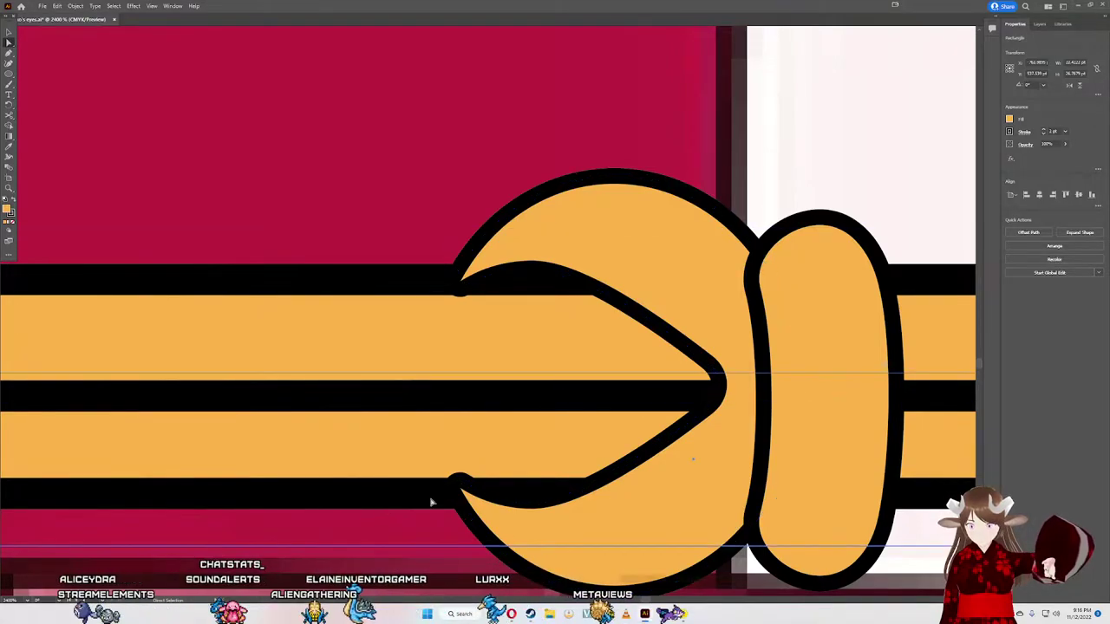
# Step: Round the knot loop's inner tips more with the live corner widgets
pyautogui.moveTo(430, 503); pyautogui.dragTo(481, 502)
pyautogui.moveTo(515, 378); pyautogui.dragTo(515, 399)
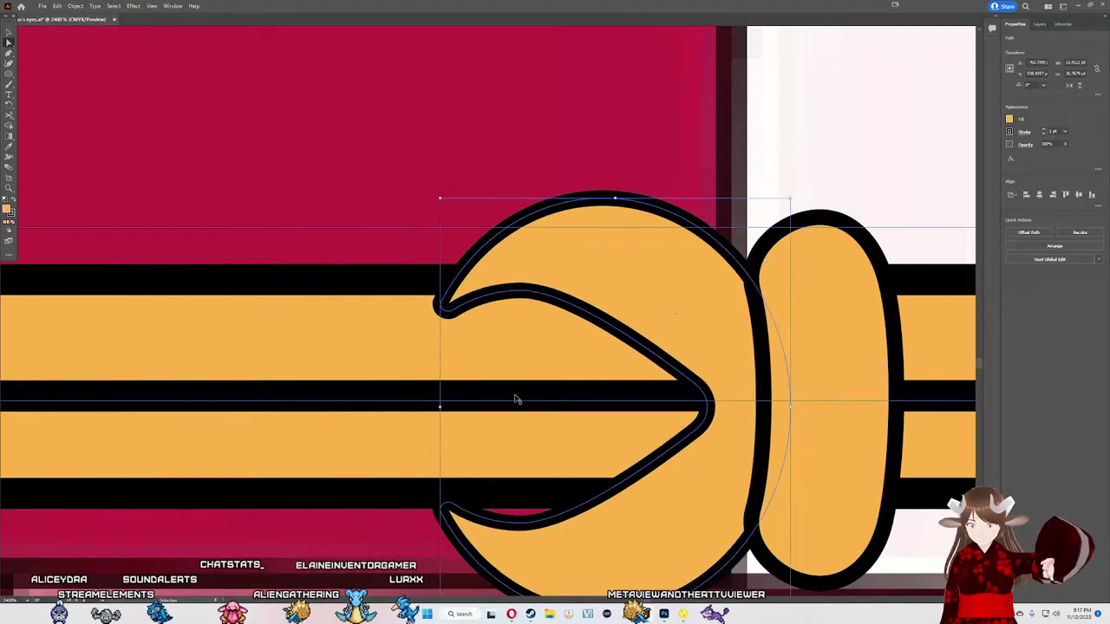
pyautogui.hotkey('ctrl', 'z')
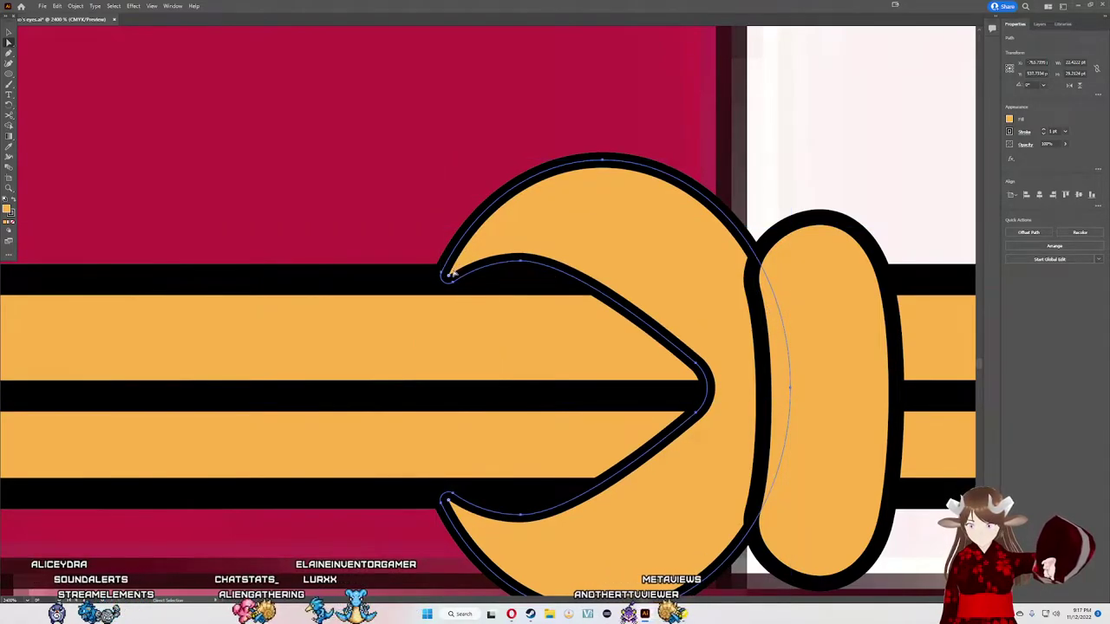
pyautogui.moveTo(488, 254); pyautogui.dragTo(492, 252)
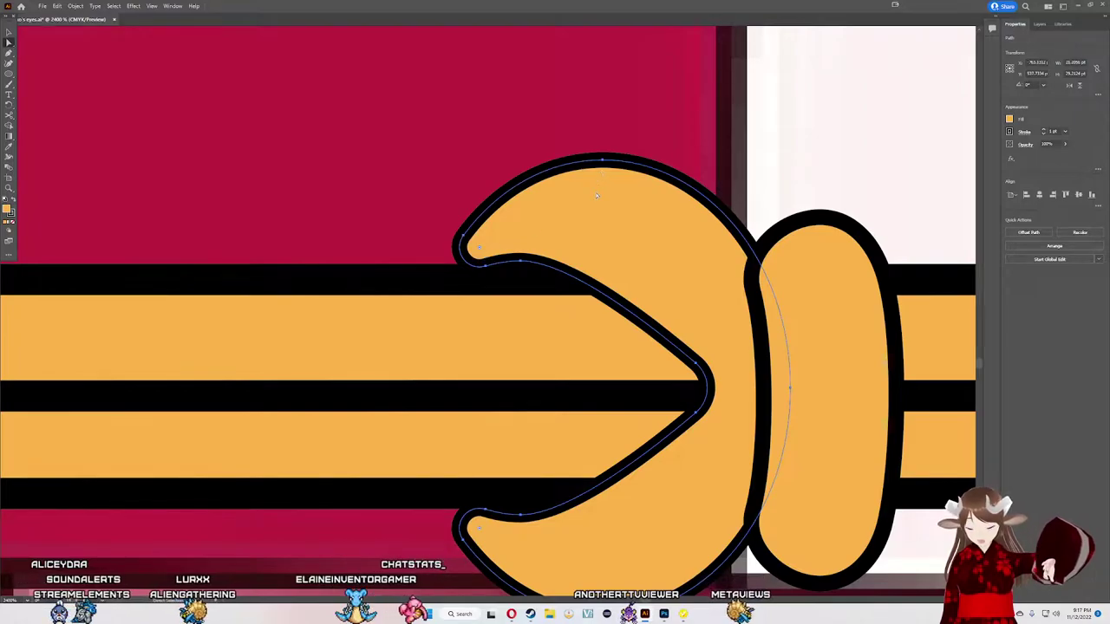
pyautogui.press('v')
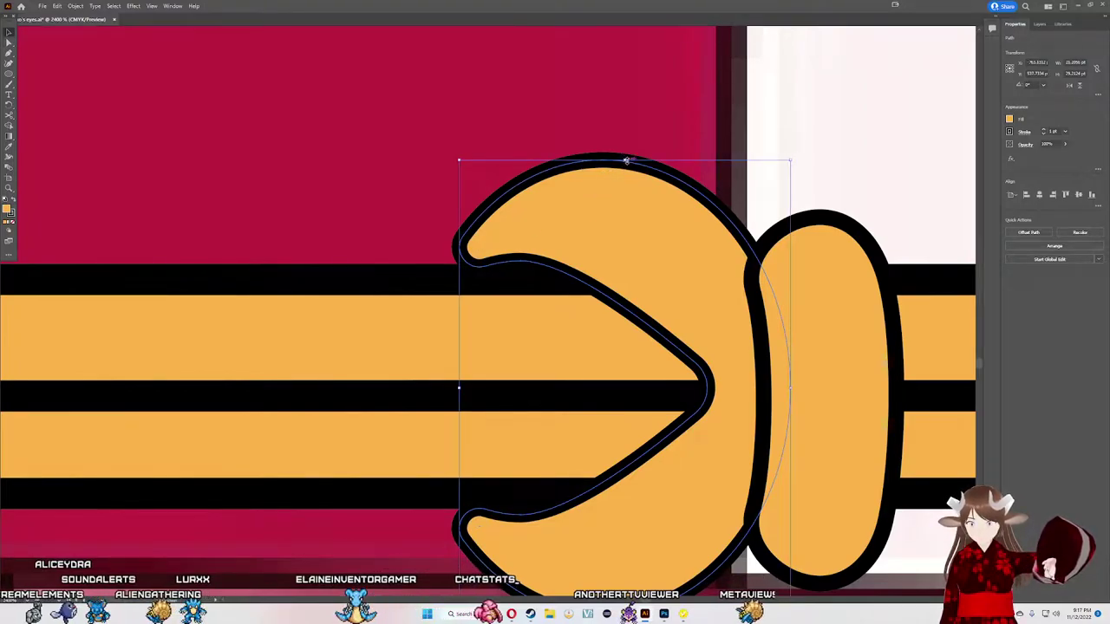
# Step: Scale the knot loop down slightly and move it up and right against the second loop
pyautogui.moveTo(624, 161); pyautogui.dragTo(614, 221)
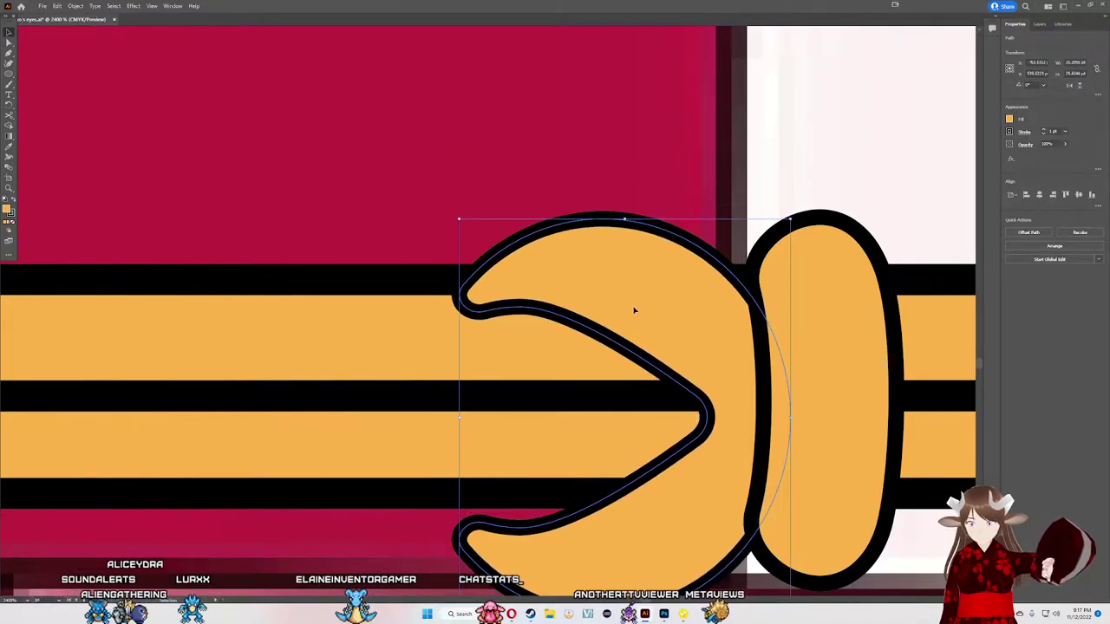
pyautogui.moveTo(633, 310); pyautogui.dragTo(634, 286)
pyautogui.moveTo(625, 194); pyautogui.dragTo(621, 263)
pyautogui.hotkey('ctrl', 'z')
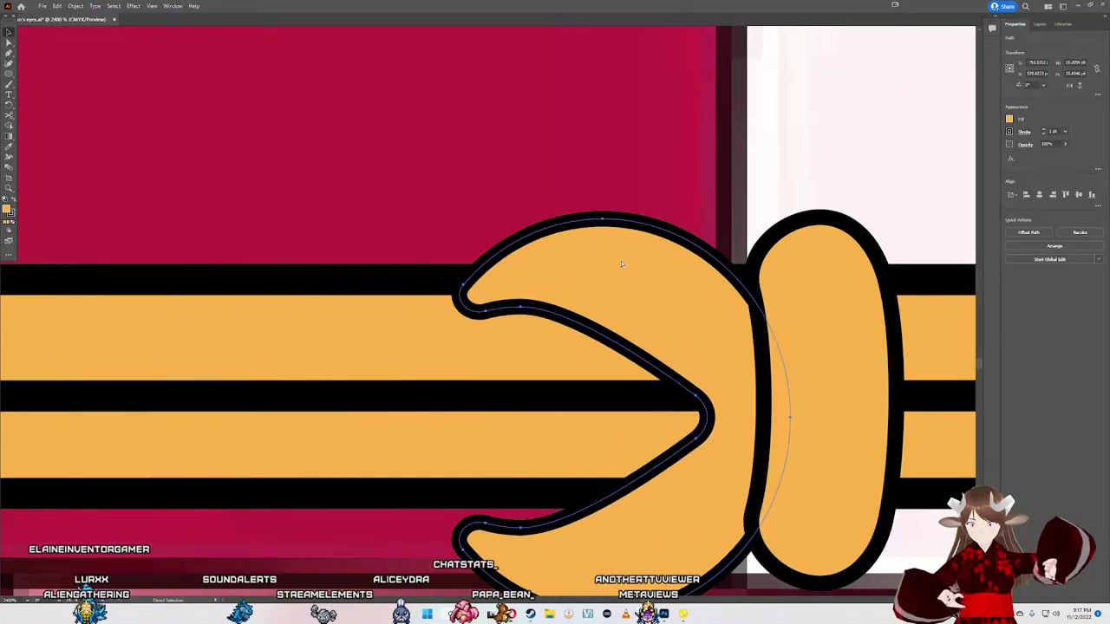
pyautogui.hotkey('ctrl', 'z')
pyautogui.press('v')
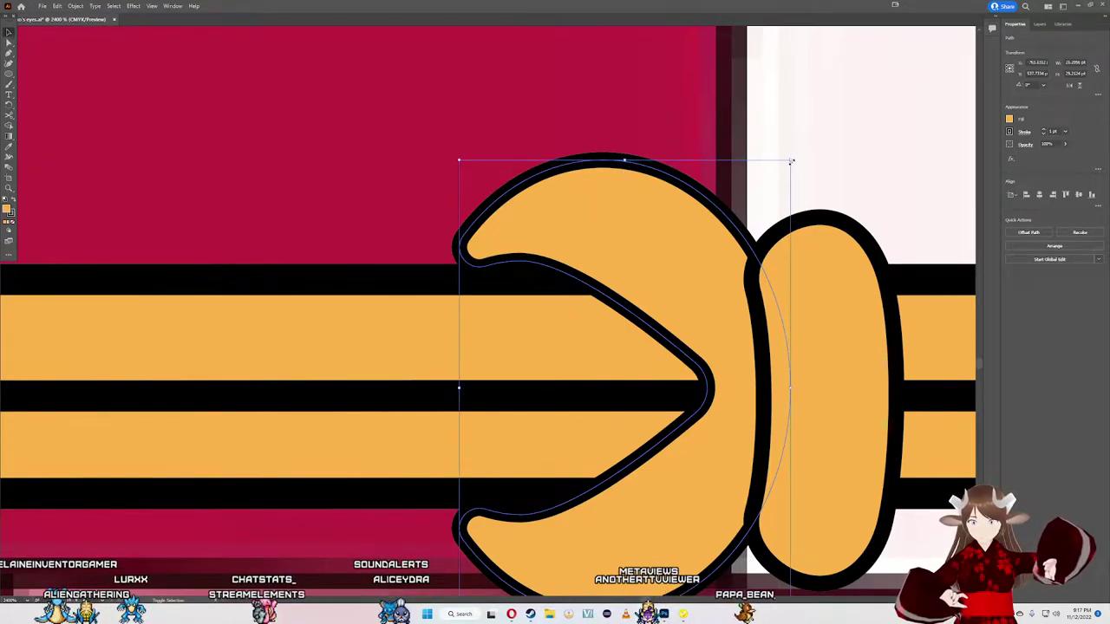
pyautogui.moveTo(791, 161); pyautogui.dragTo(743, 203)
pyautogui.moveTo(638, 317); pyautogui.dragTo(664, 281)
# Step: Nudge the knot loop into place and drag the second loop's bottom handle up to shorten it
pyautogui.scroll(-4, 665, 301)
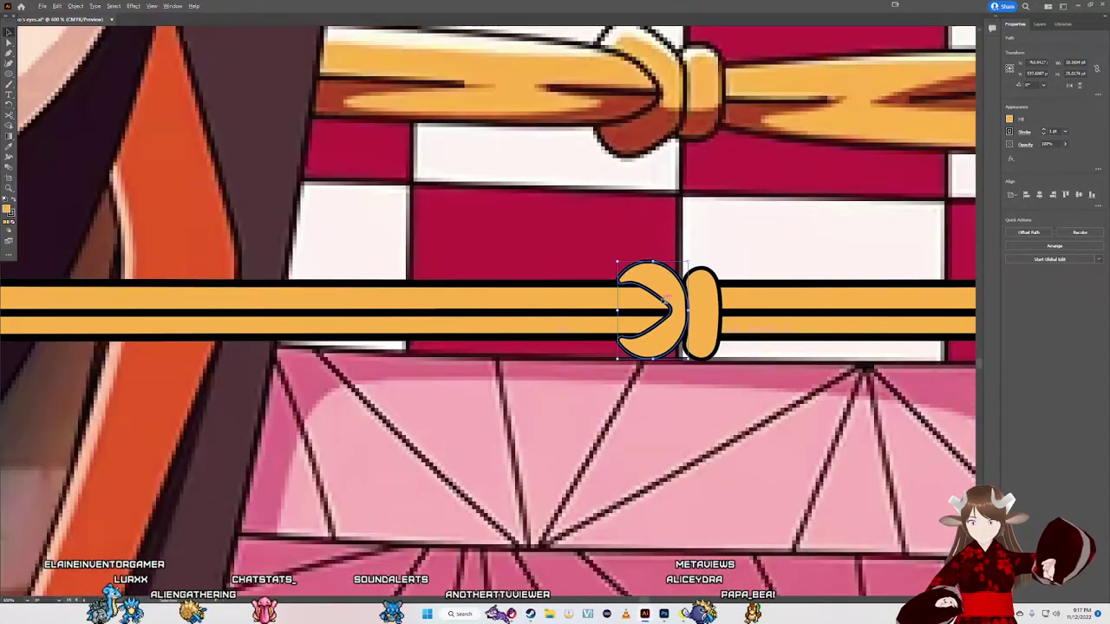
pyautogui.scroll(-2, 665, 304)
pyautogui.scroll(4, 668, 290)
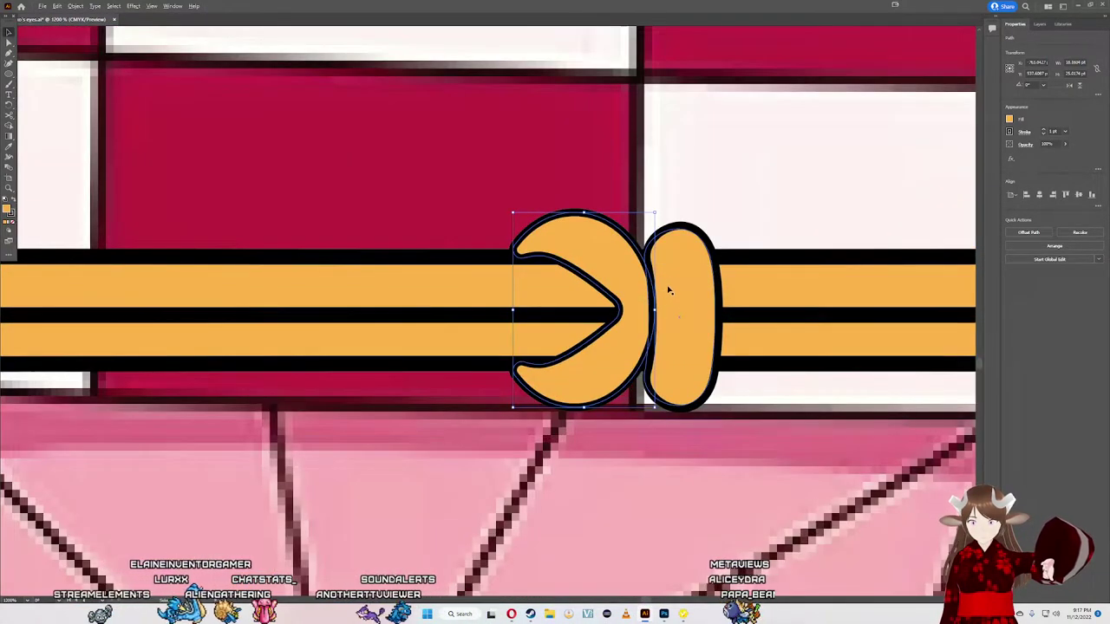
pyautogui.moveTo(669, 290); pyautogui.dragTo(671, 290)
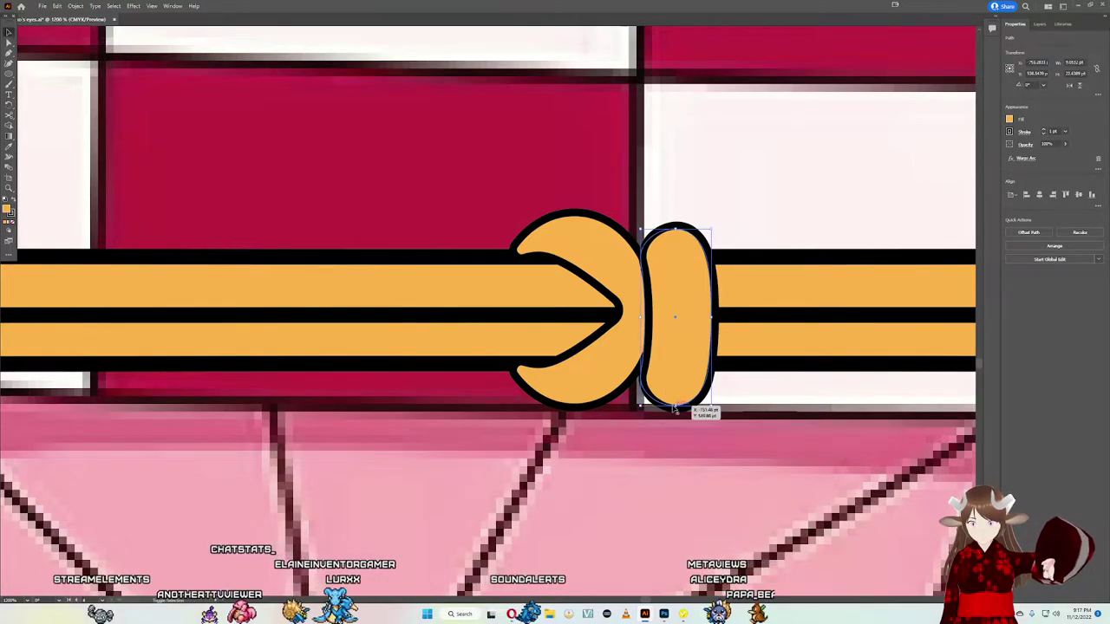
pyautogui.moveTo(676, 407); pyautogui.dragTo(676, 396)
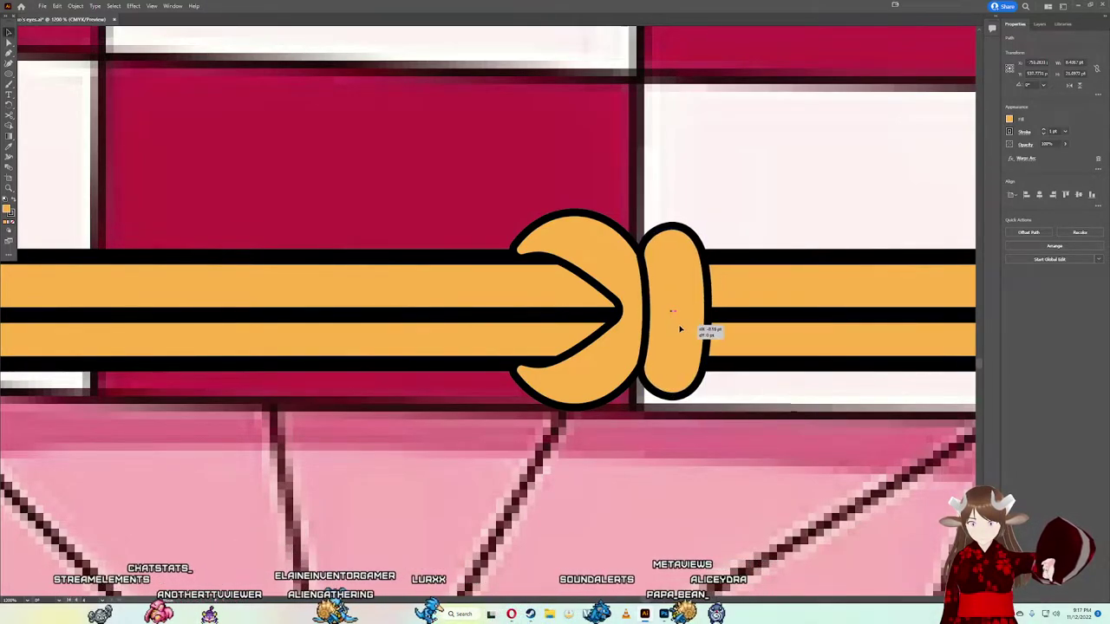
pyautogui.scroll(-5, 677, 324)
pyautogui.scroll(-2, 682, 318)
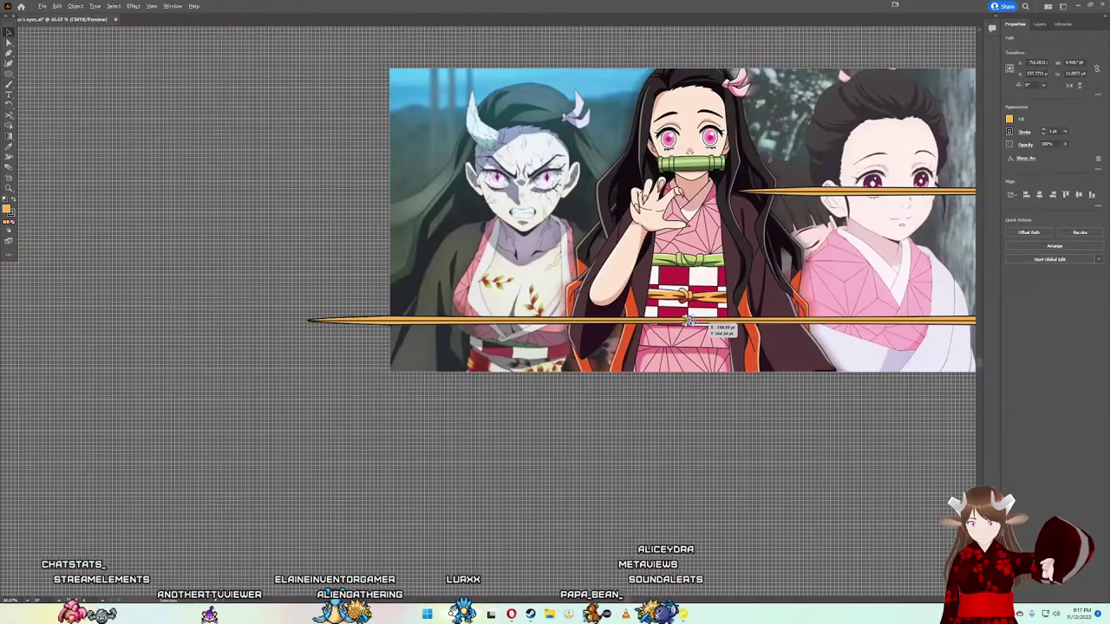
pyautogui.scroll(2, 686, 320)
pyautogui.scroll(2, 692, 324)
pyautogui.scroll(3, 692, 324)
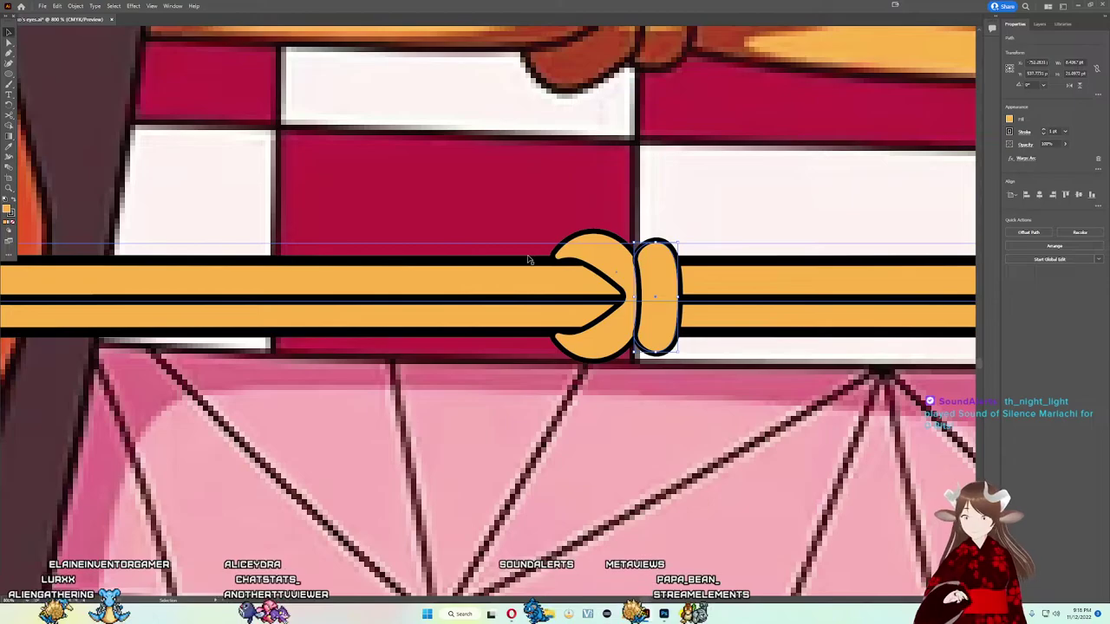
# Step: Increase the cord's Squeeze warp Bend with the slider and confirm
pyautogui.scroll(-3, 598, 234)
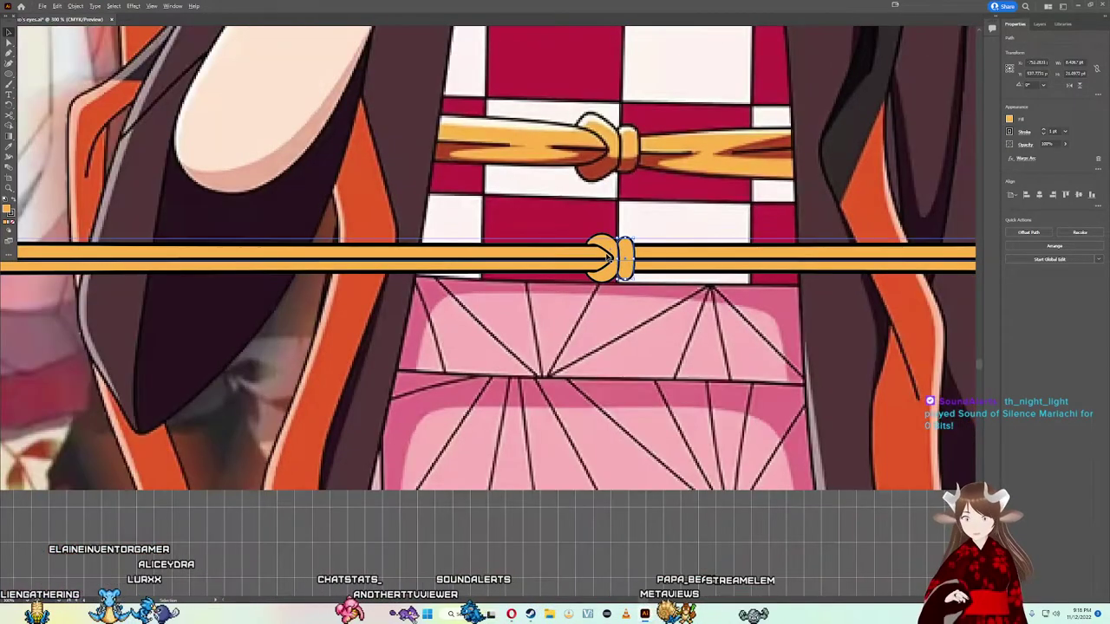
pyautogui.scroll(3, 593, 252)
pyautogui.scroll(2, 593, 251)
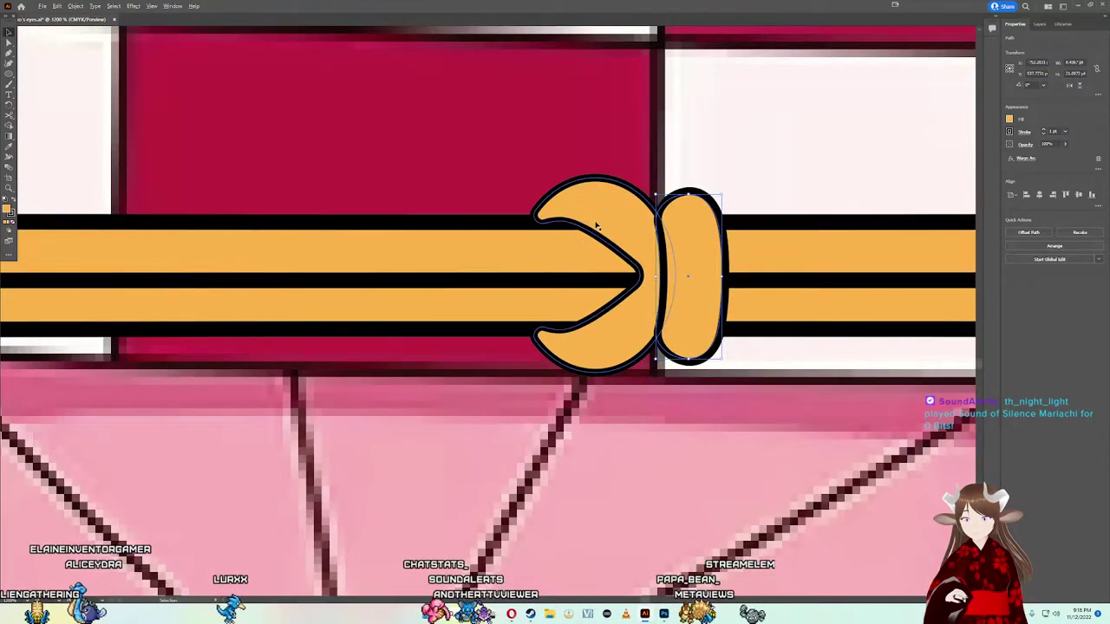
pyautogui.scroll(-2, 596, 225)
pyautogui.click(573, 228)
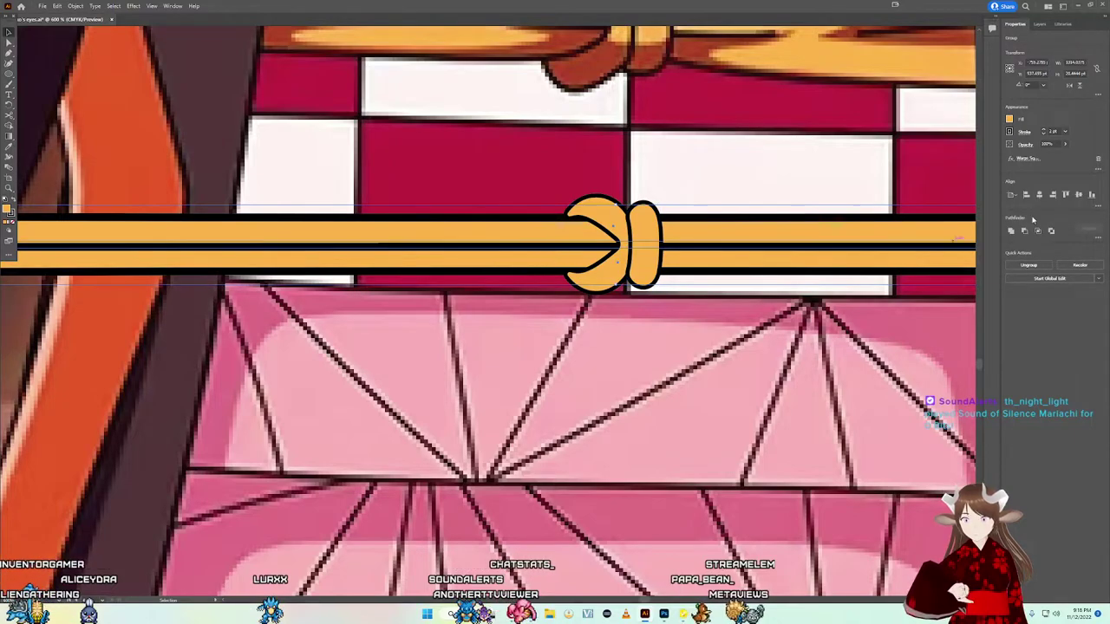
pyautogui.click(1019, 159)
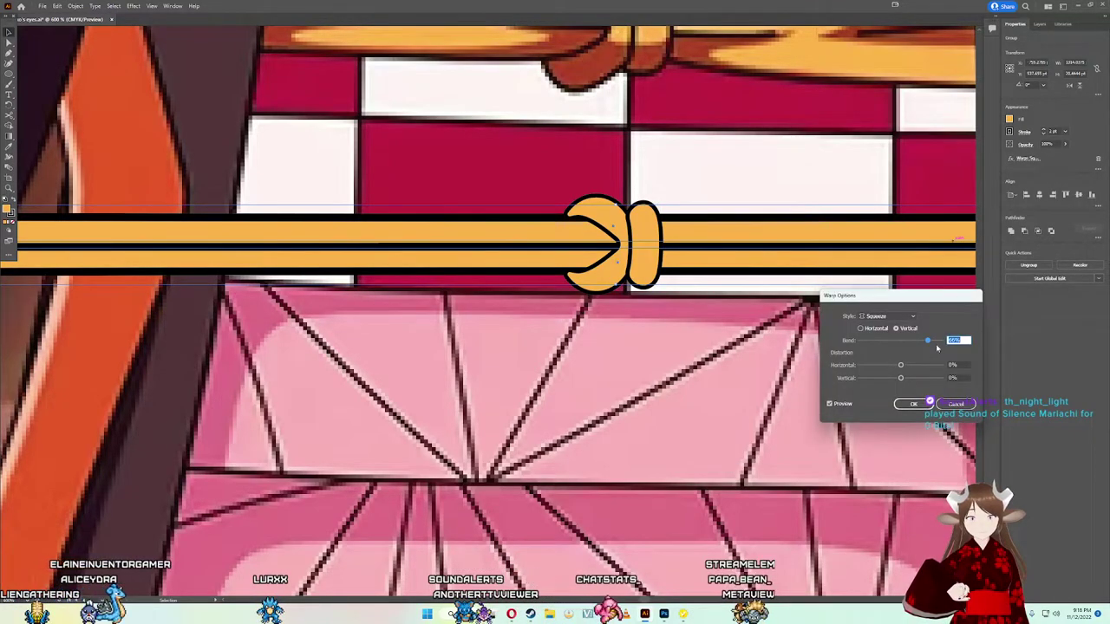
pyautogui.moveTo(928, 341); pyautogui.dragTo(933, 341)
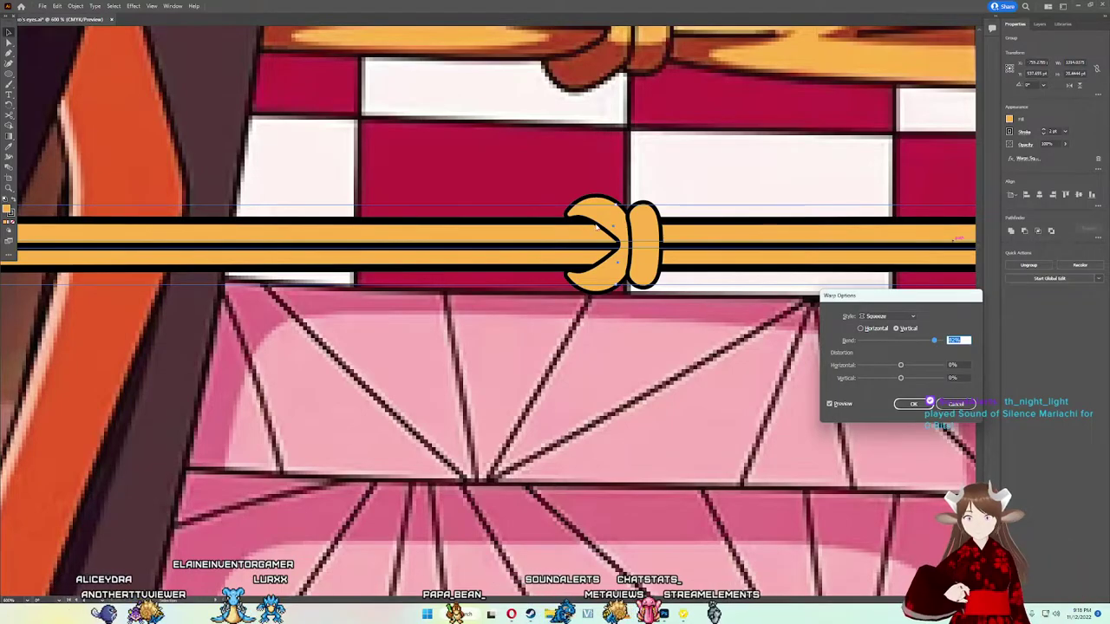
pyautogui.click(914, 403)
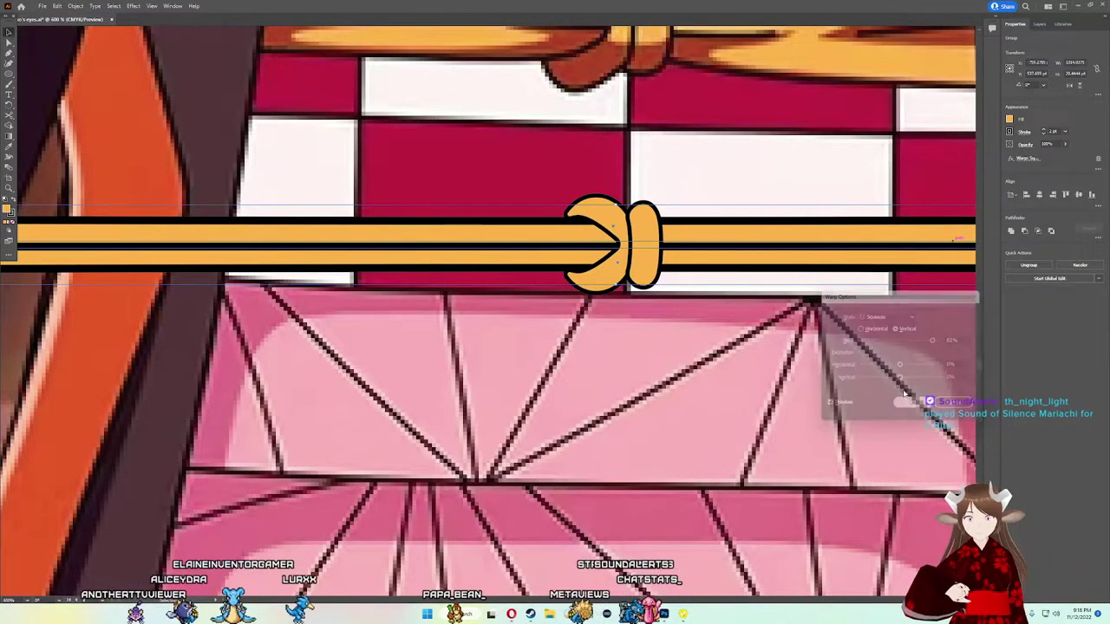
# Step: Reopen the Squeeze warp and raise Bend further to about 77%
pyautogui.scroll(-3, 789, 297)
pyautogui.scroll(2, 728, 278)
pyautogui.scroll(1, 728, 277)
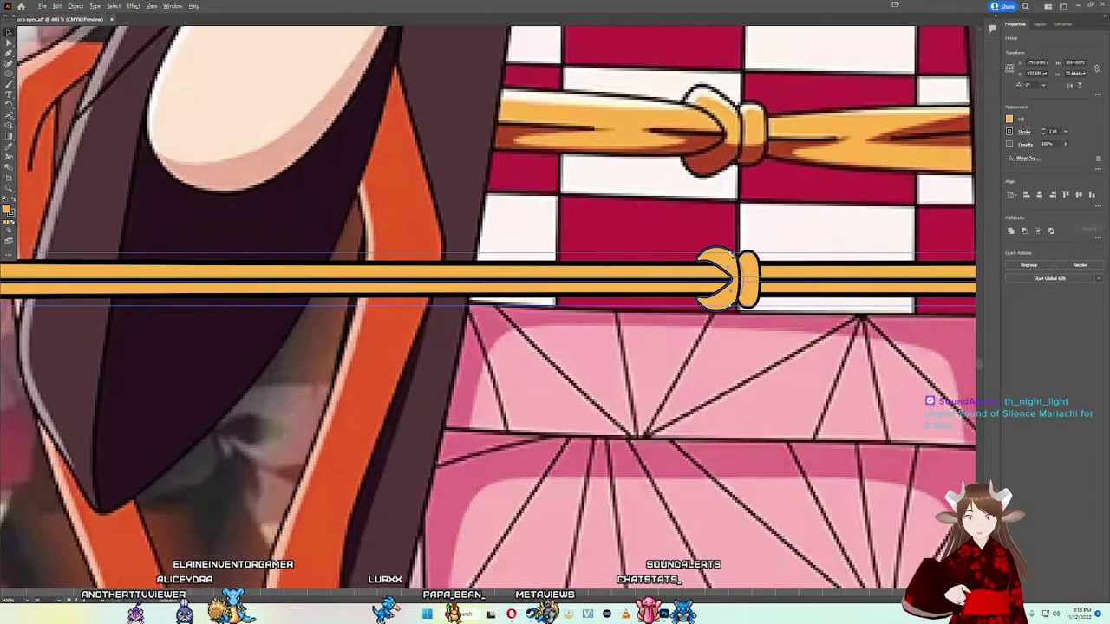
pyautogui.scroll(-3, 722, 278)
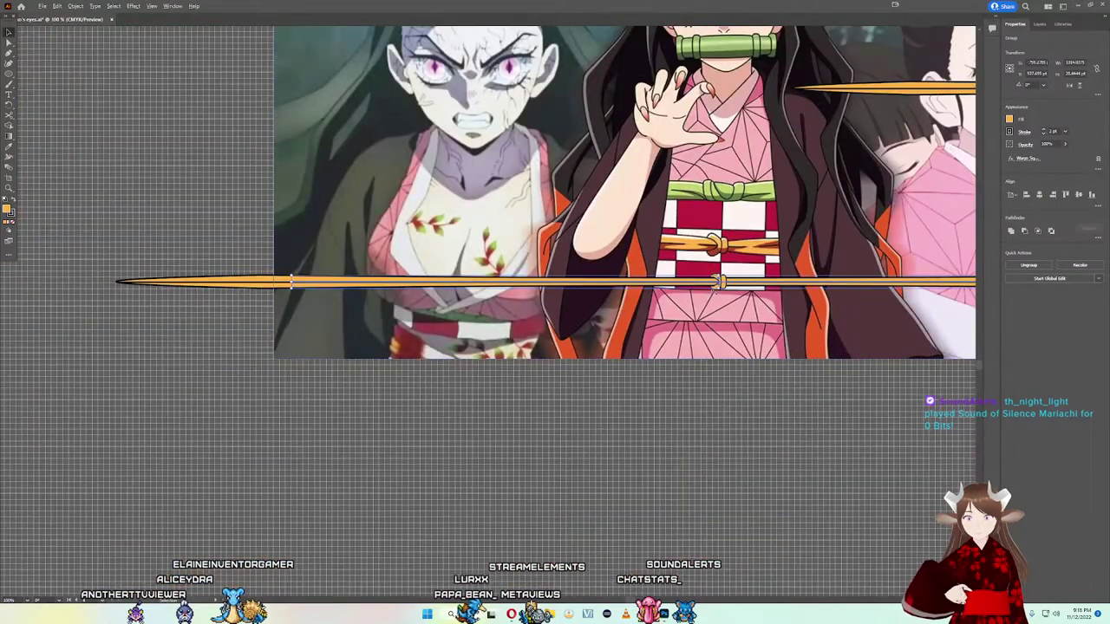
pyautogui.scroll(3, 751, 274)
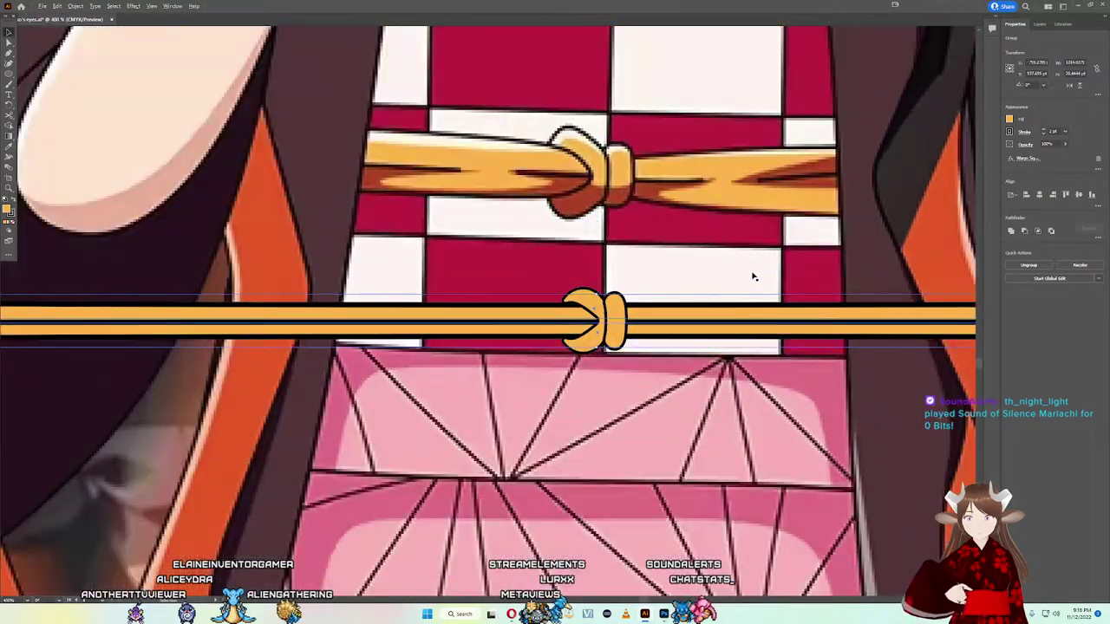
pyautogui.click(1021, 160)
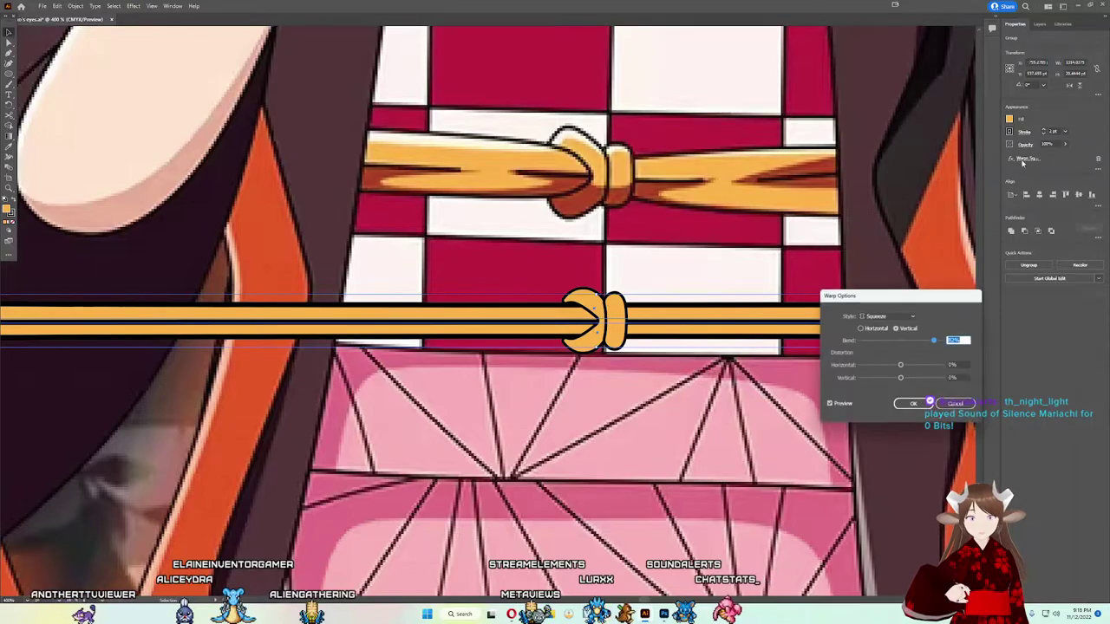
pyautogui.press('Up')
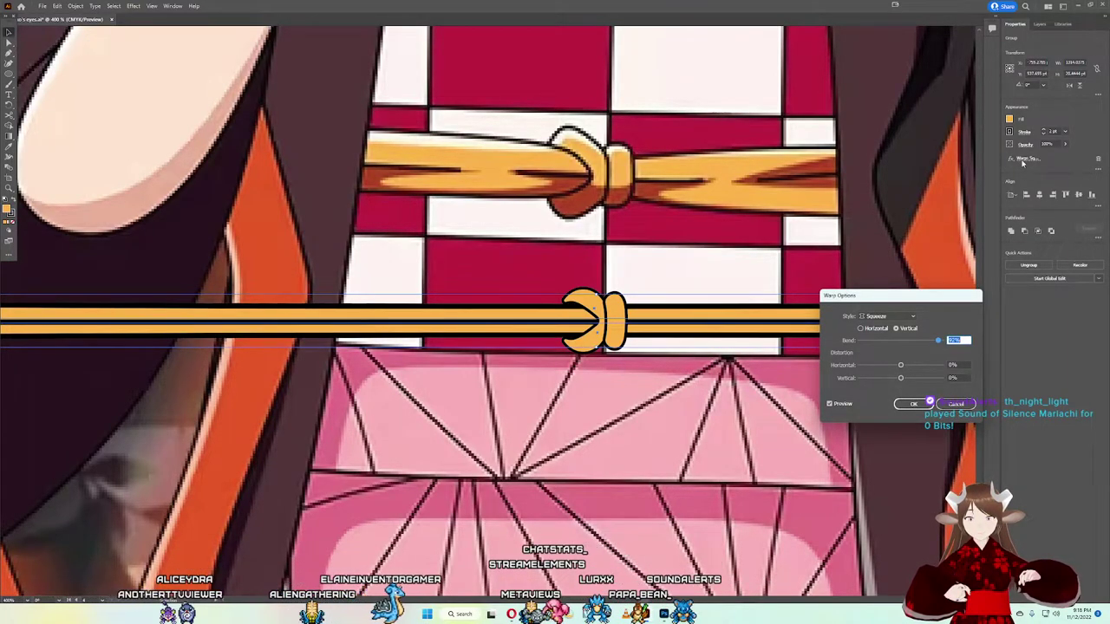
pyautogui.click(914, 405)
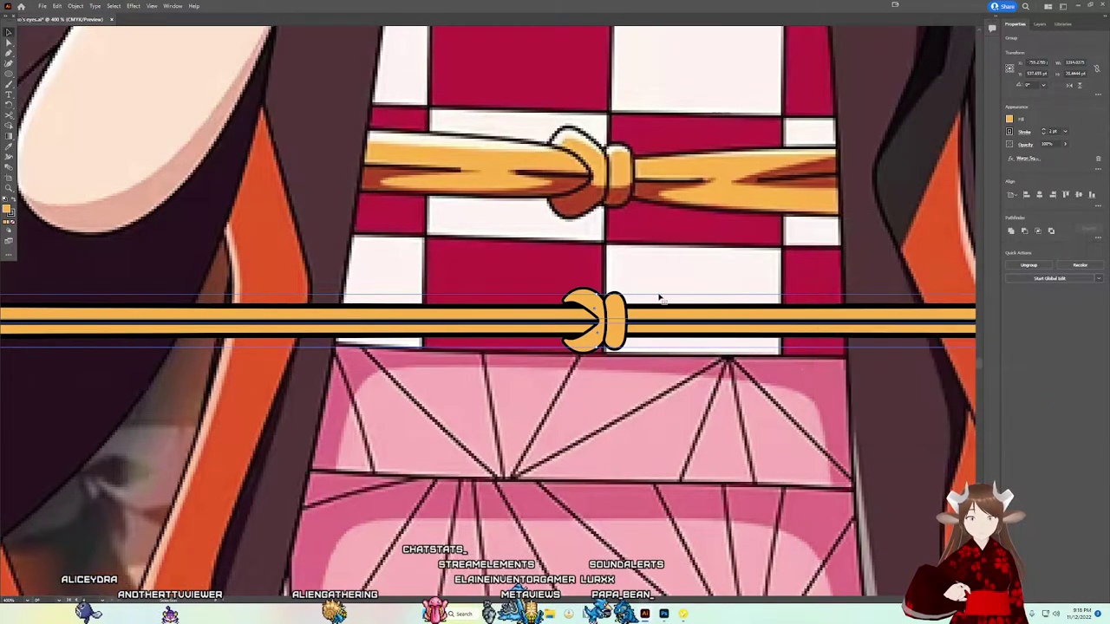
# Step: Select both knot pieces and scale them down, keeping them on the cord
pyautogui.click(593, 311)
pyautogui.scroll(3, 593, 311)
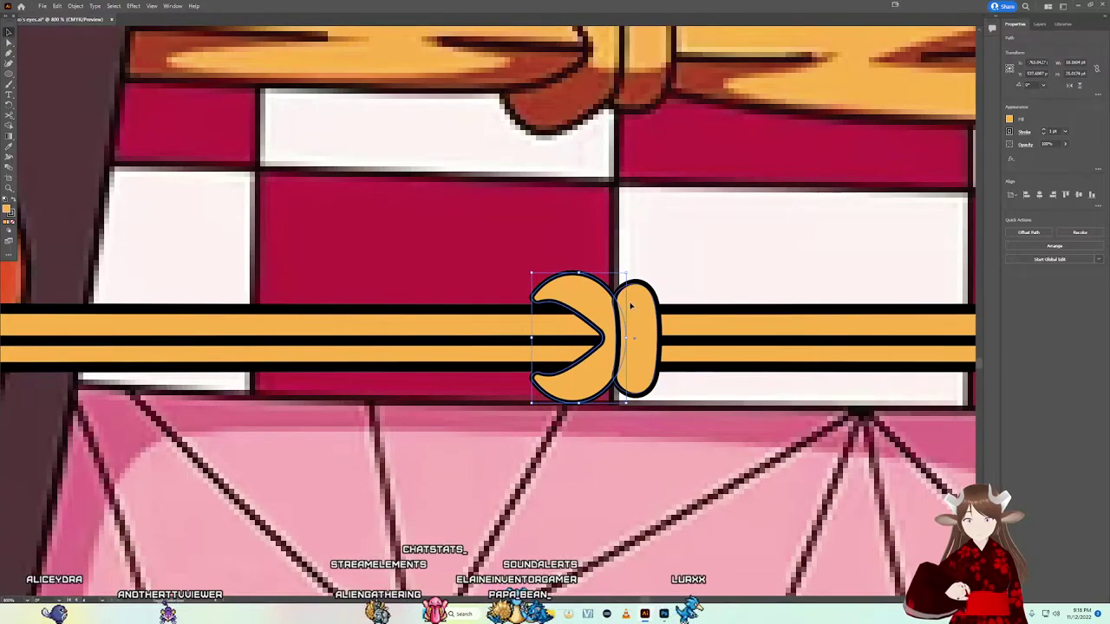
pyautogui.keyDown('shift'); pyautogui.click(631, 306); pyautogui.keyUp('shift')
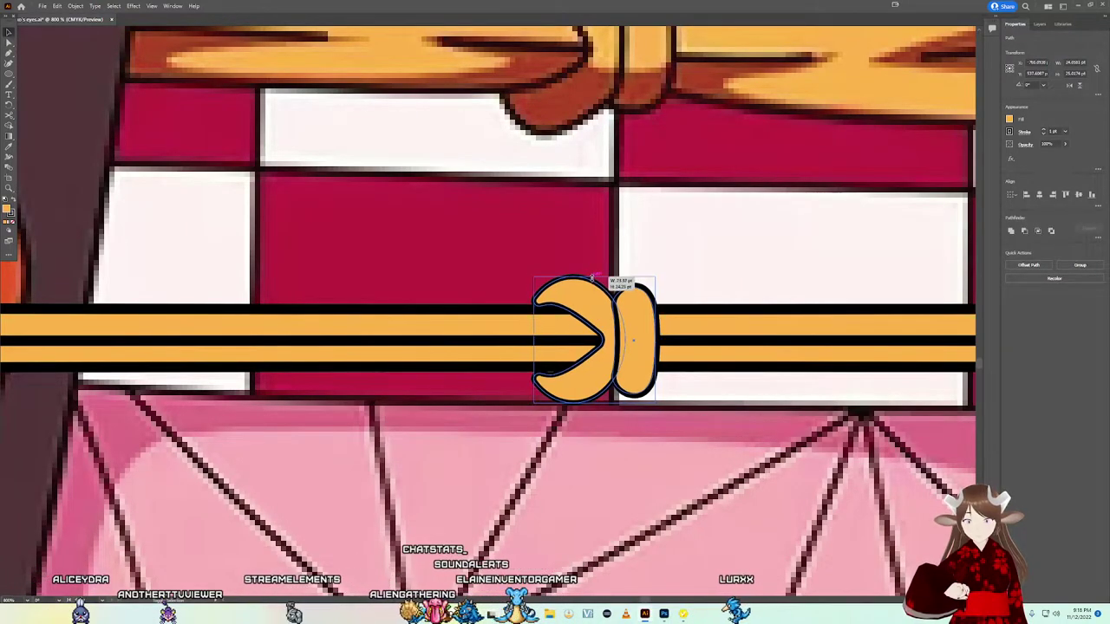
pyautogui.moveTo(595, 274); pyautogui.dragTo(589, 316)
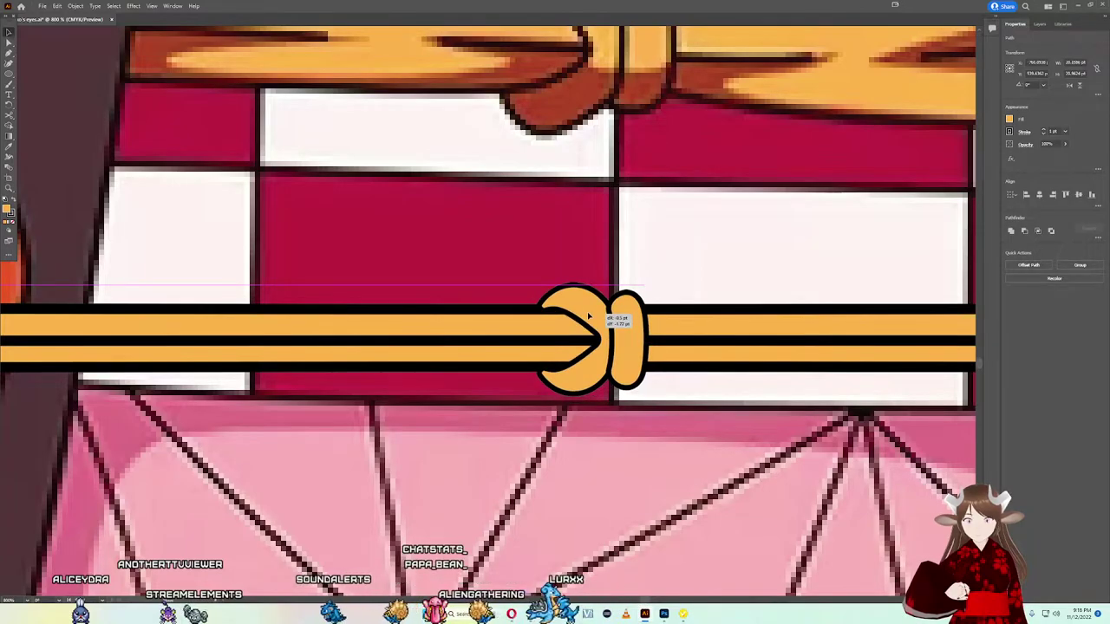
pyautogui.moveTo(589, 316); pyautogui.dragTo(589, 317)
# Step: Move the kimono artwork up above the cord
pyautogui.scroll(-5, 588, 316)
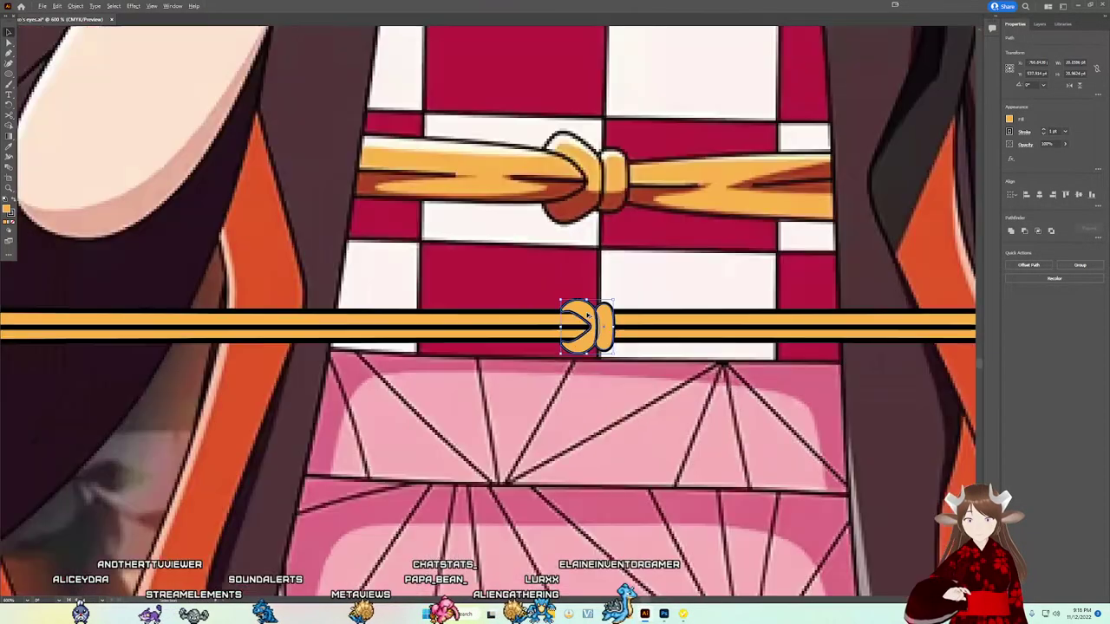
pyautogui.scroll(-5, 598, 319)
pyautogui.scroll(2, 603, 320)
pyautogui.scroll(2, 559, 314)
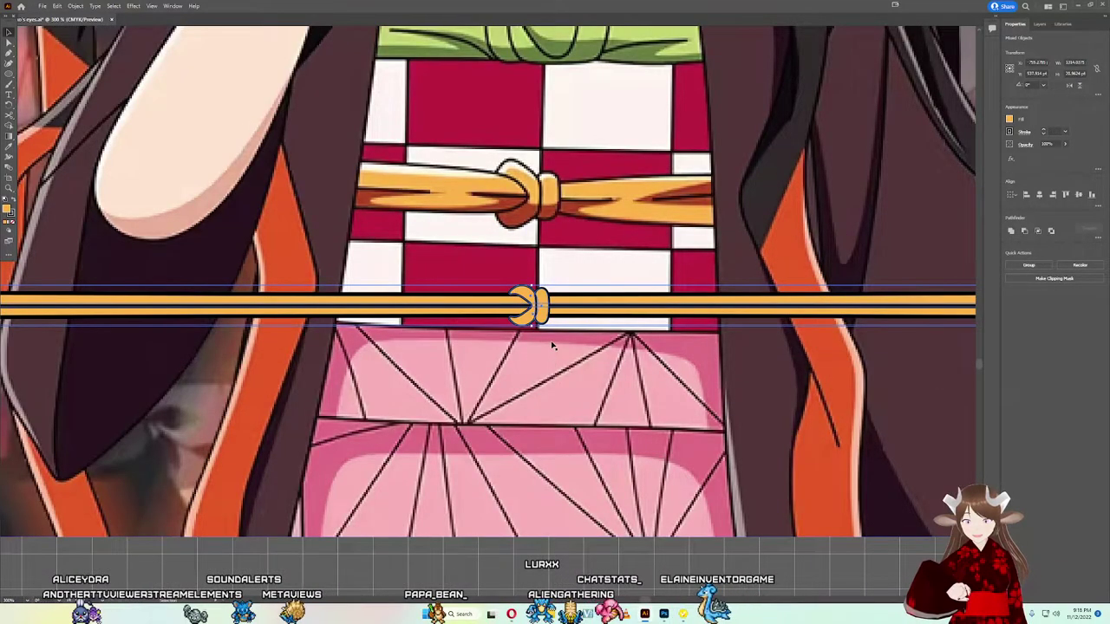
pyautogui.moveTo(584, 471); pyautogui.dragTo(550, 186)
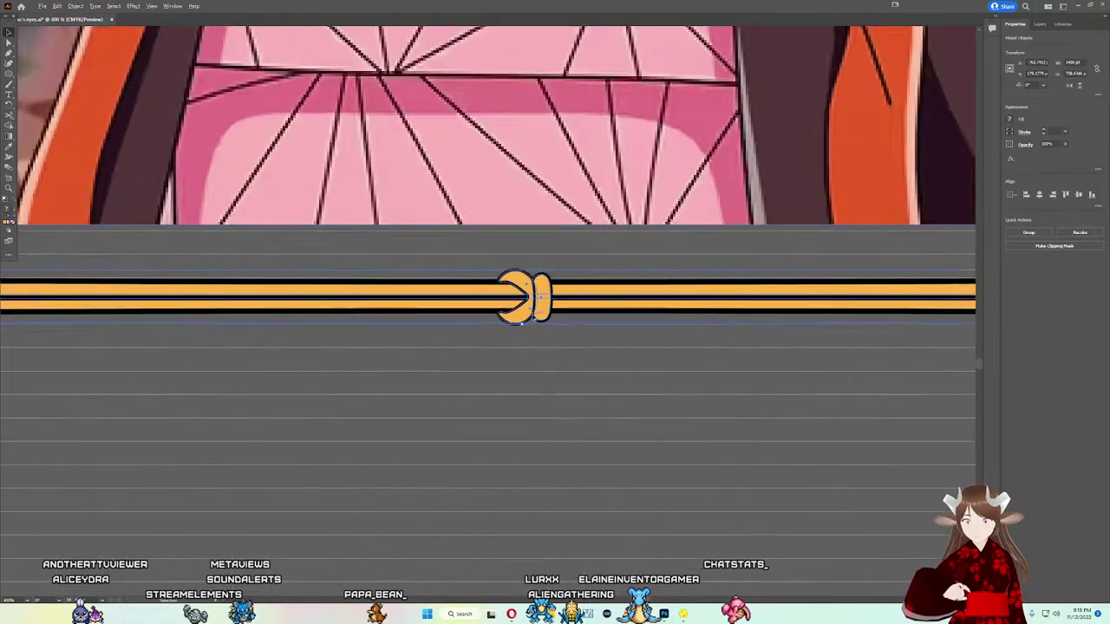
# Step: Resize the knot's left loop slightly and nudge it up snug against the right piece
pyautogui.scroll(3, 525, 304)
pyautogui.doubleClick(501, 258)
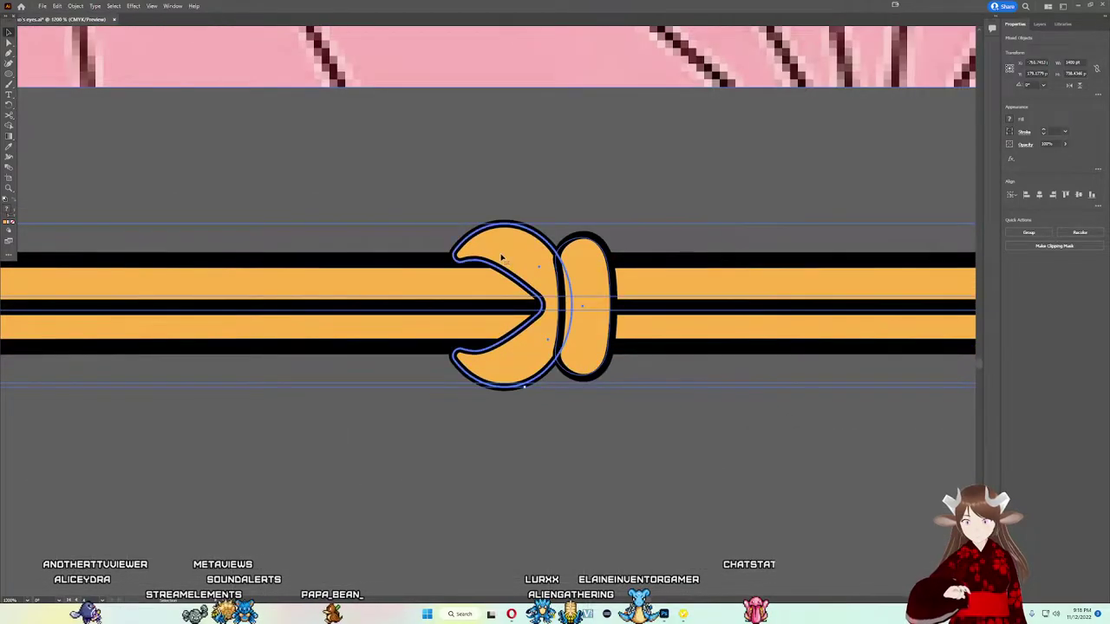
pyautogui.press('Escape')
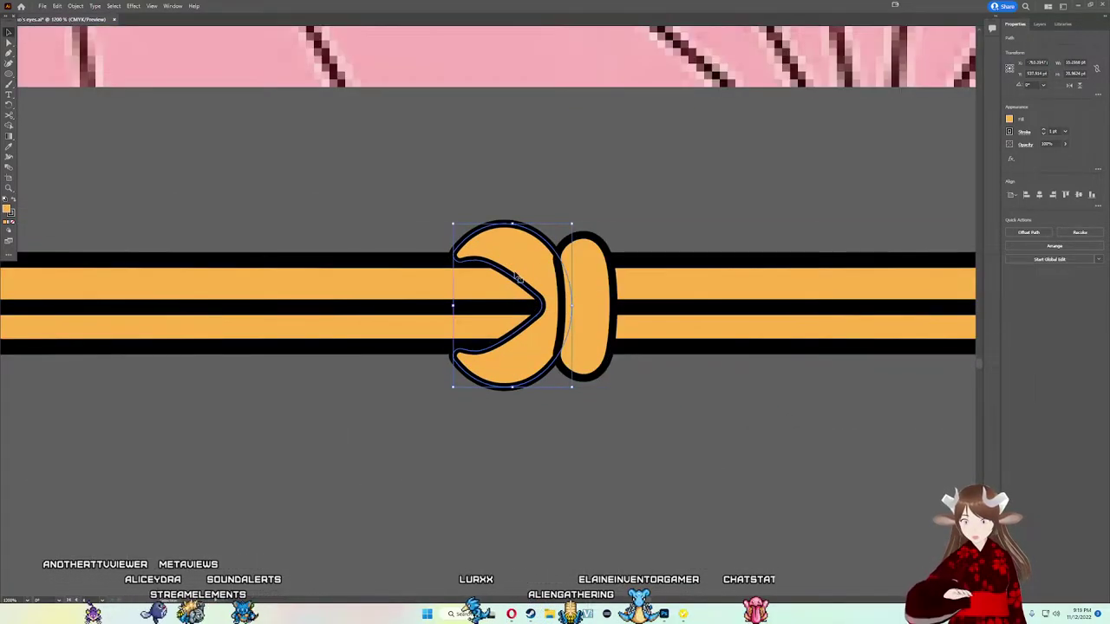
pyautogui.moveTo(517, 267); pyautogui.dragTo(517, 263)
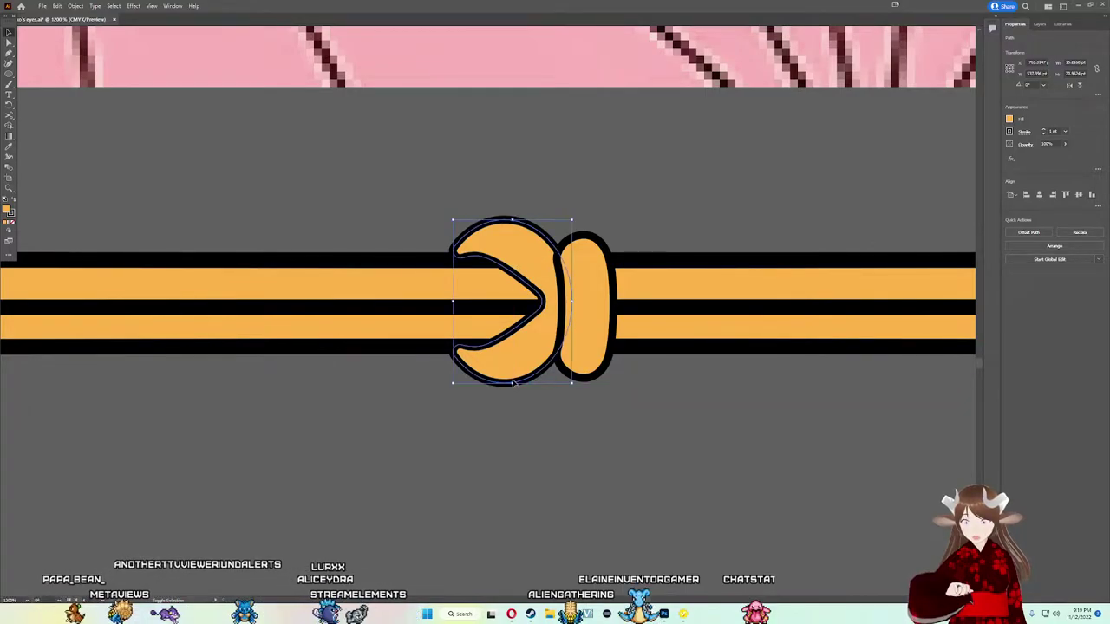
pyautogui.moveTo(512, 382); pyautogui.dragTo(509, 389)
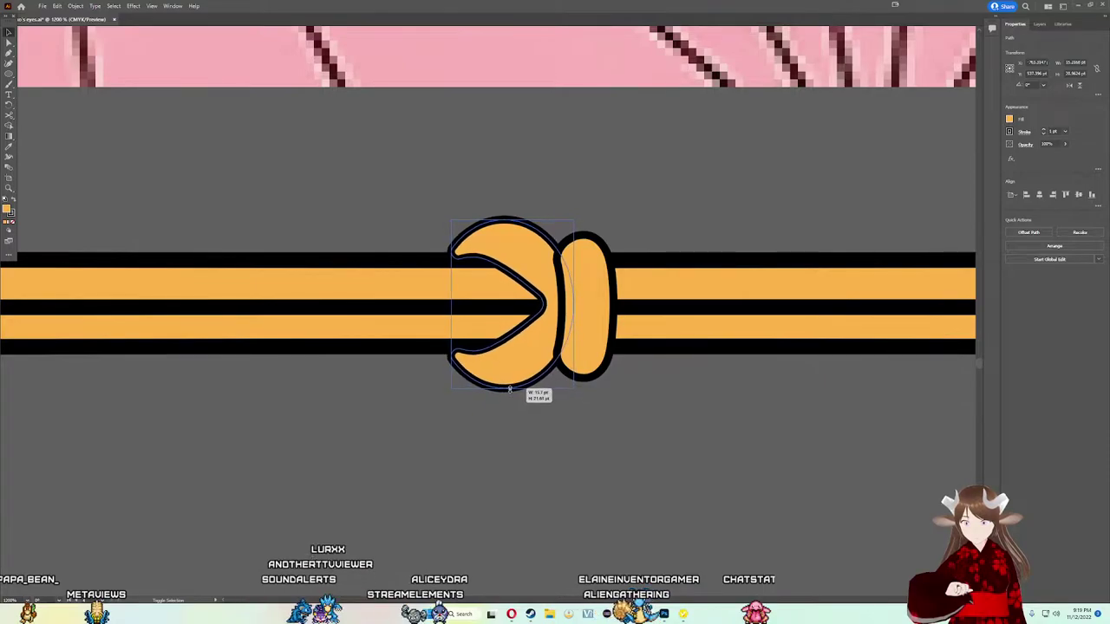
pyautogui.press('Up')
pyautogui.press('Up')
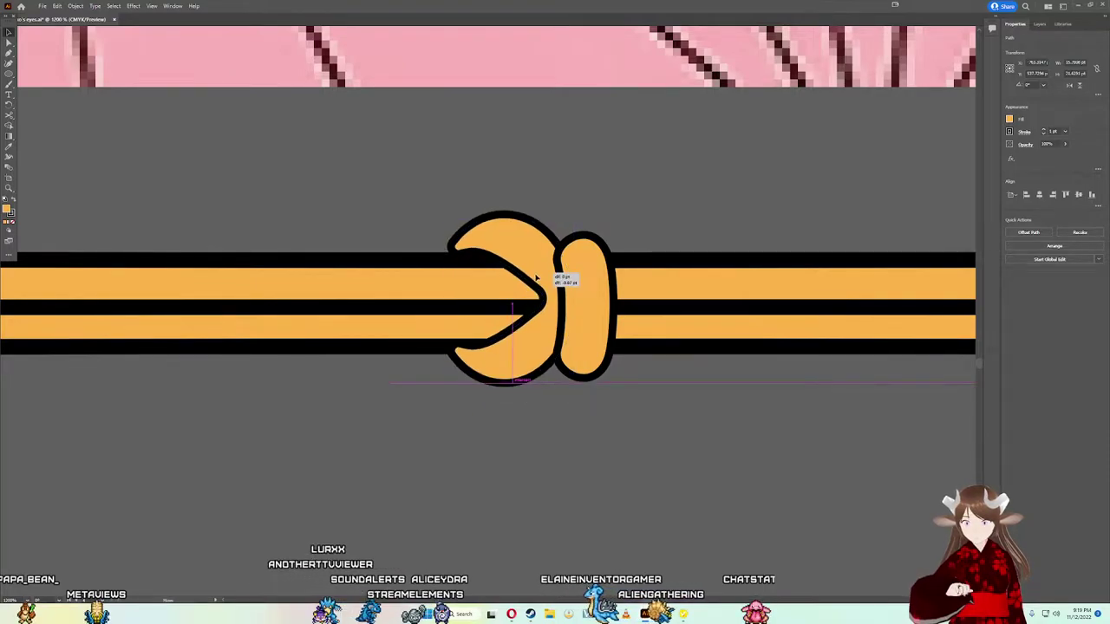
pyautogui.press('Up')
pyautogui.press('Up')
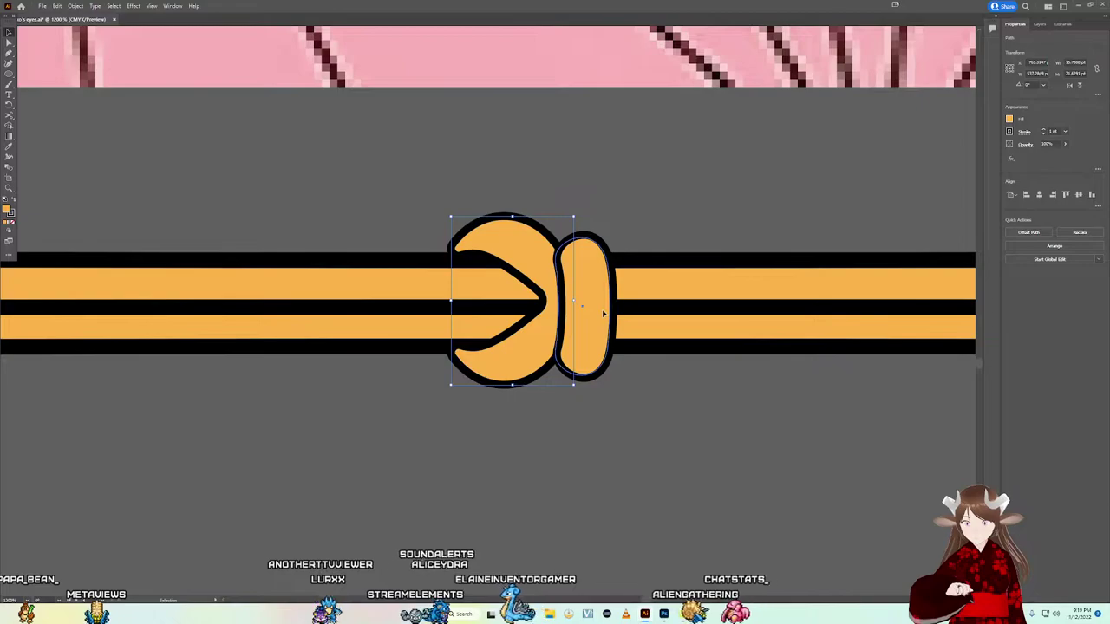
# Step: Fine-tune the small oval knot piece's position along the cord
pyautogui.keyDown('alt'); pyautogui.scroll(-3, 603, 313); pyautogui.keyUp('alt')
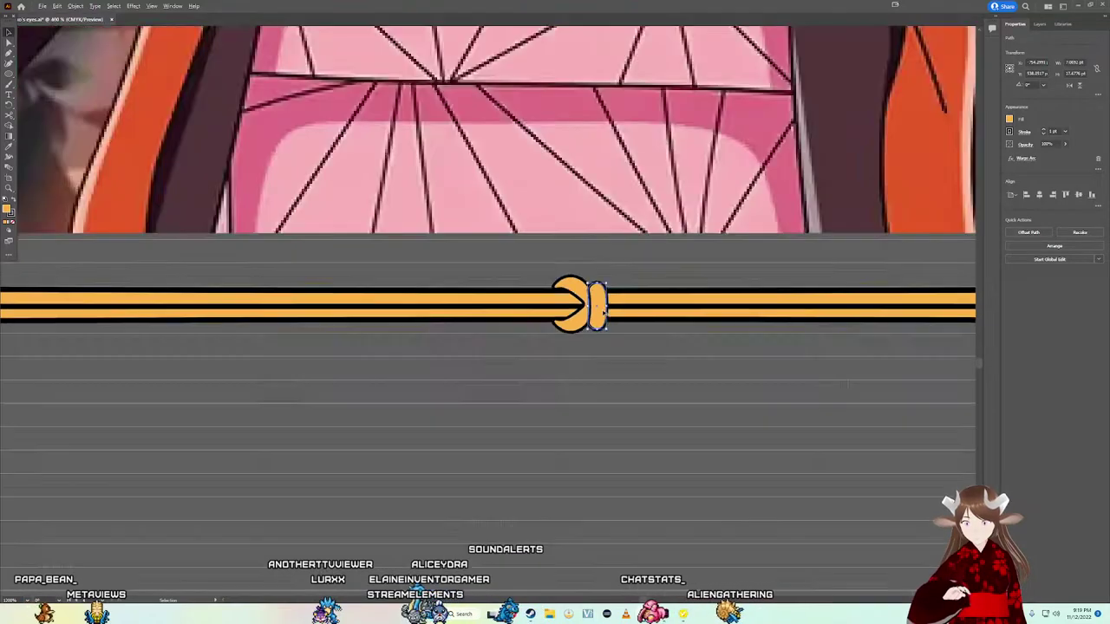
pyautogui.keyDown('alt'); pyautogui.scroll(-3, 602, 326); pyautogui.keyUp('alt')
pyautogui.keyDown('alt'); pyautogui.scroll(-1, 599, 340); pyautogui.keyUp('alt')
pyautogui.keyDown('alt'); pyautogui.scroll(-1, 599, 341); pyautogui.keyUp('alt')
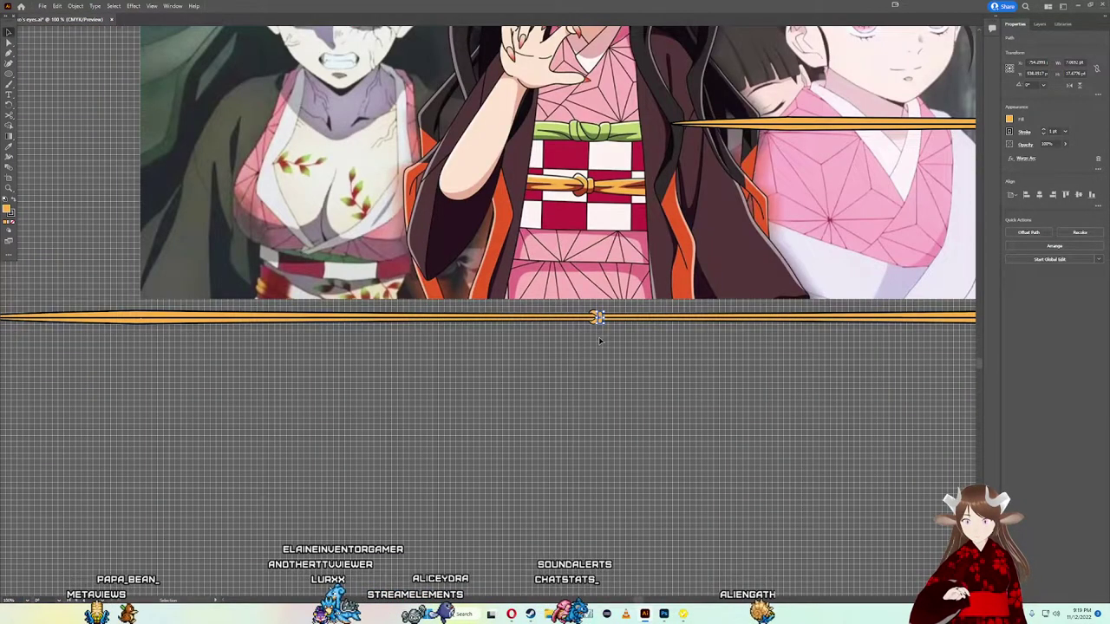
pyautogui.keyDown('alt'); pyautogui.scroll(3, 599, 317); pyautogui.keyUp('alt')
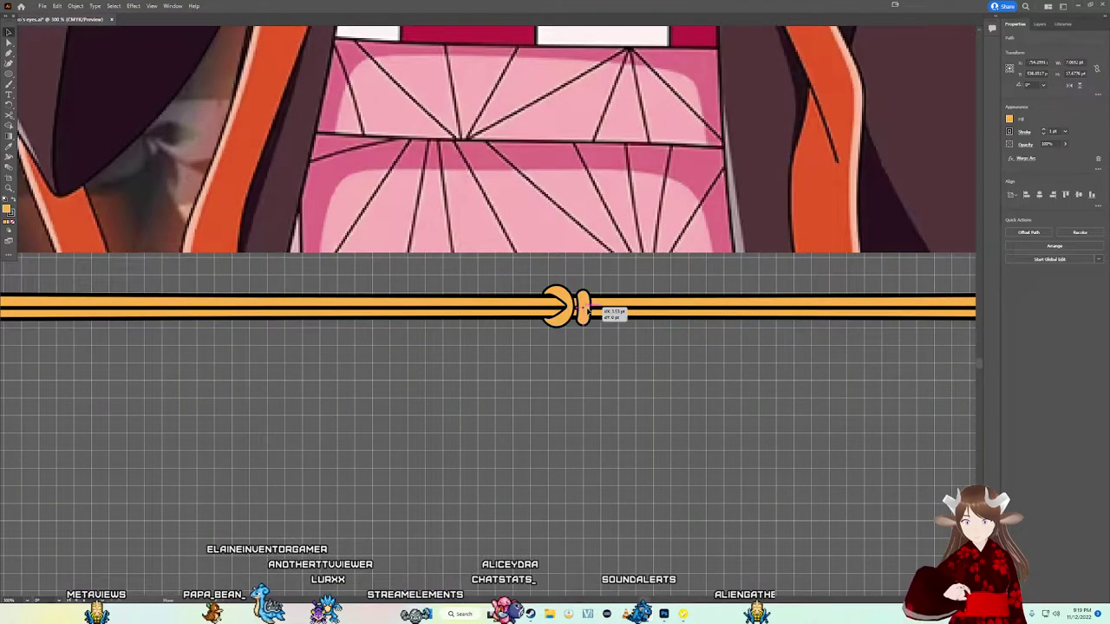
pyautogui.moveTo(577, 309)
pyautogui.mouseDown()
pyautogui.moveTo(591, 310)
pyautogui.moveTo(574, 301)
pyautogui.mouseUp()
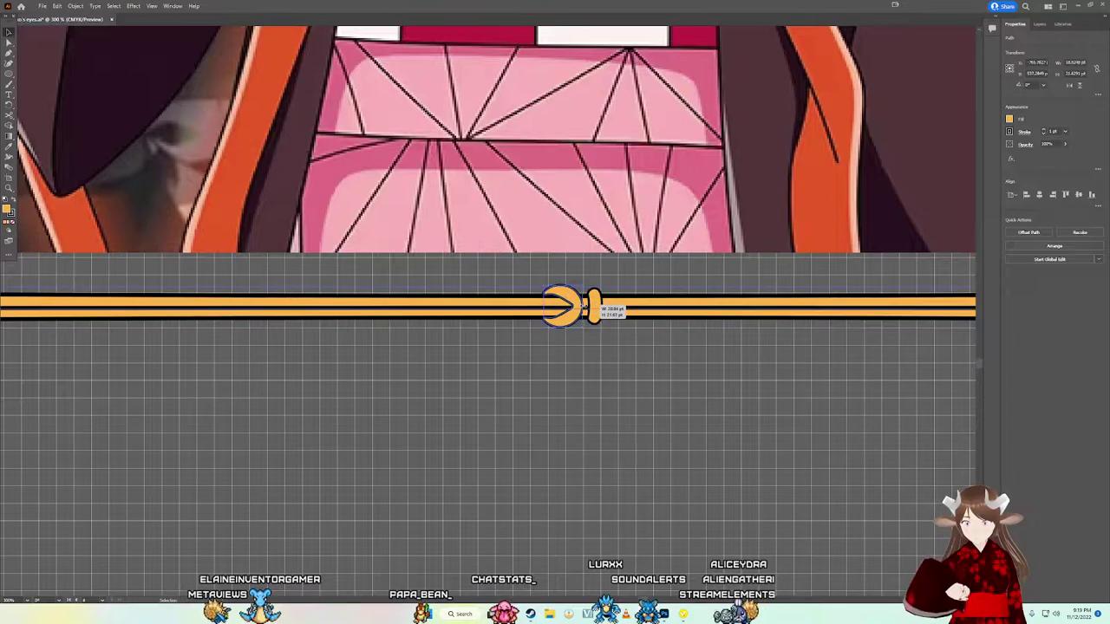
pyautogui.moveTo(583, 305); pyautogui.dragTo(586, 307)
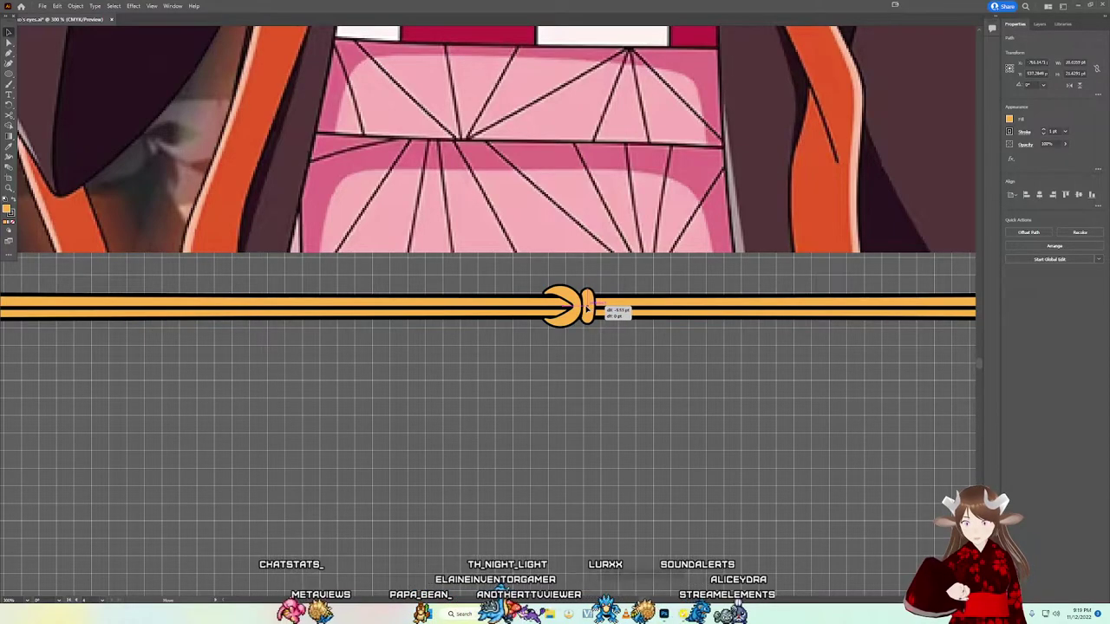
# Step: Select the long orange cord with its knot and place a copy higher up
pyautogui.scroll(2, 586, 305)
pyautogui.scroll(-5, 586, 286)
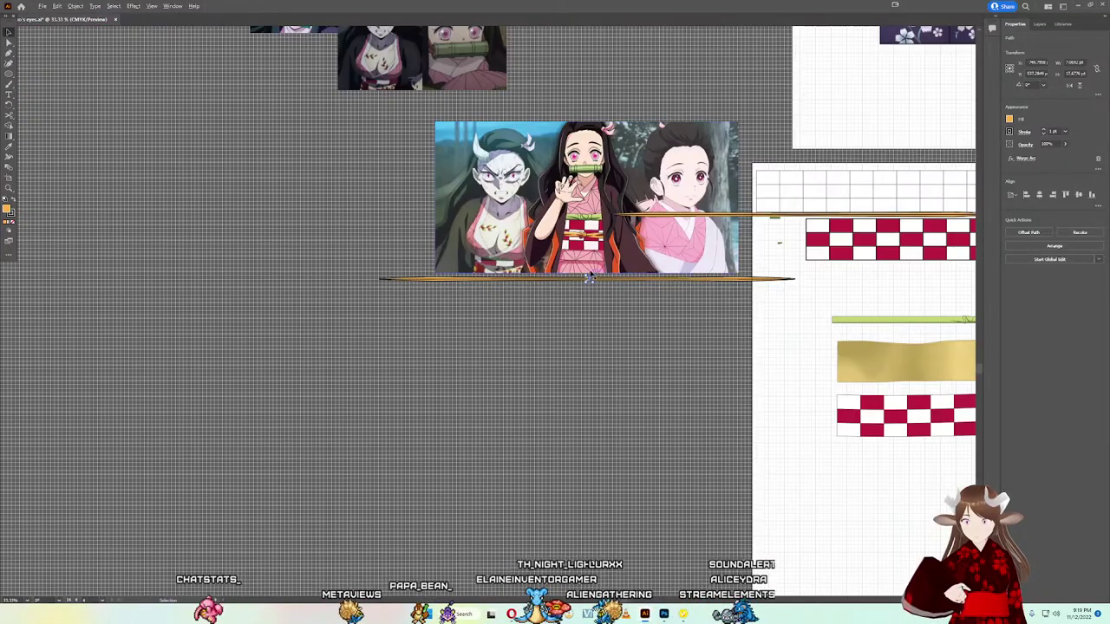
pyautogui.scroll(5, 589, 222)
pyautogui.scroll(-2, 518, 337)
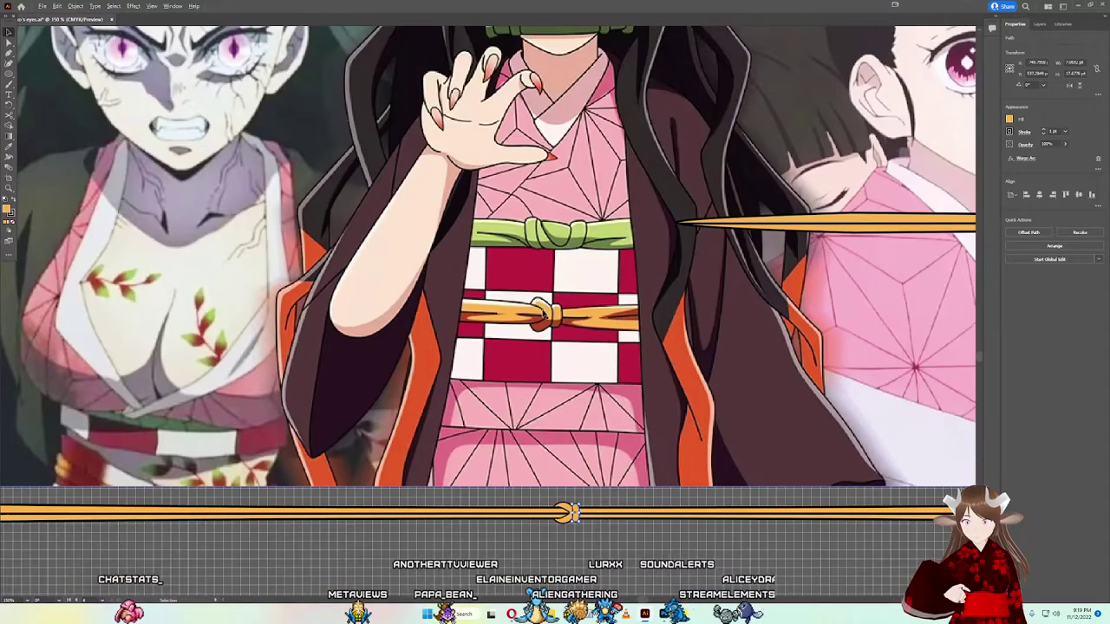
pyautogui.scroll(-2, 518, 337)
pyautogui.scroll(3, 541, 457)
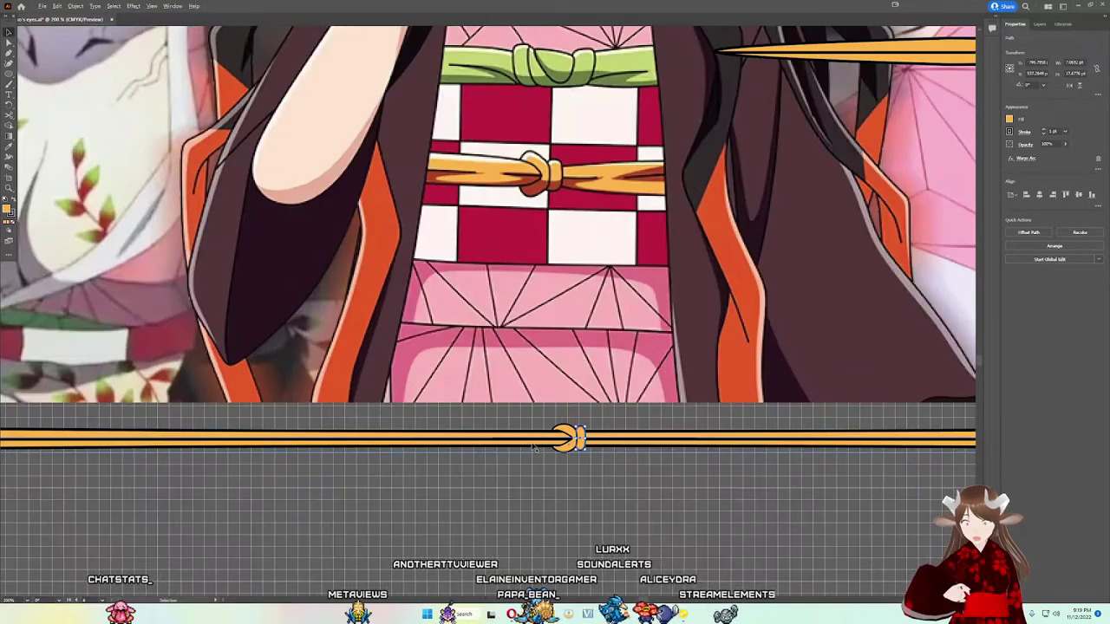
pyautogui.scroll(-5, 555, 452)
pyautogui.scroll(-2, 572, 447)
pyautogui.scroll(5, 595, 442)
pyautogui.scroll(1, 595, 443)
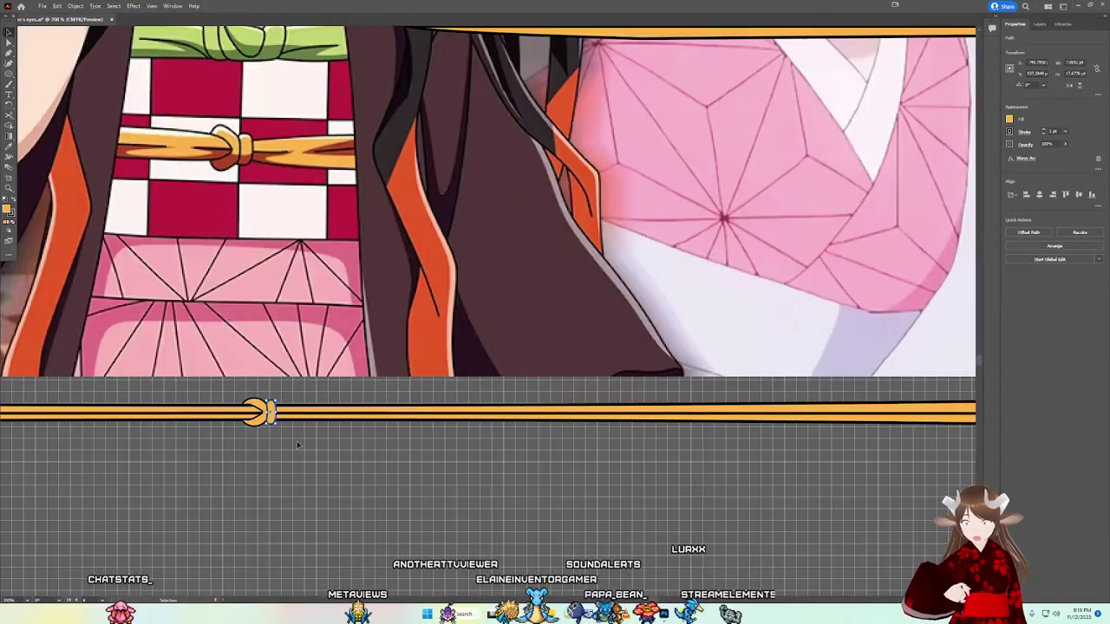
pyautogui.keyDown('shift'); pyautogui.click(241, 409); pyautogui.keyUp('shift')
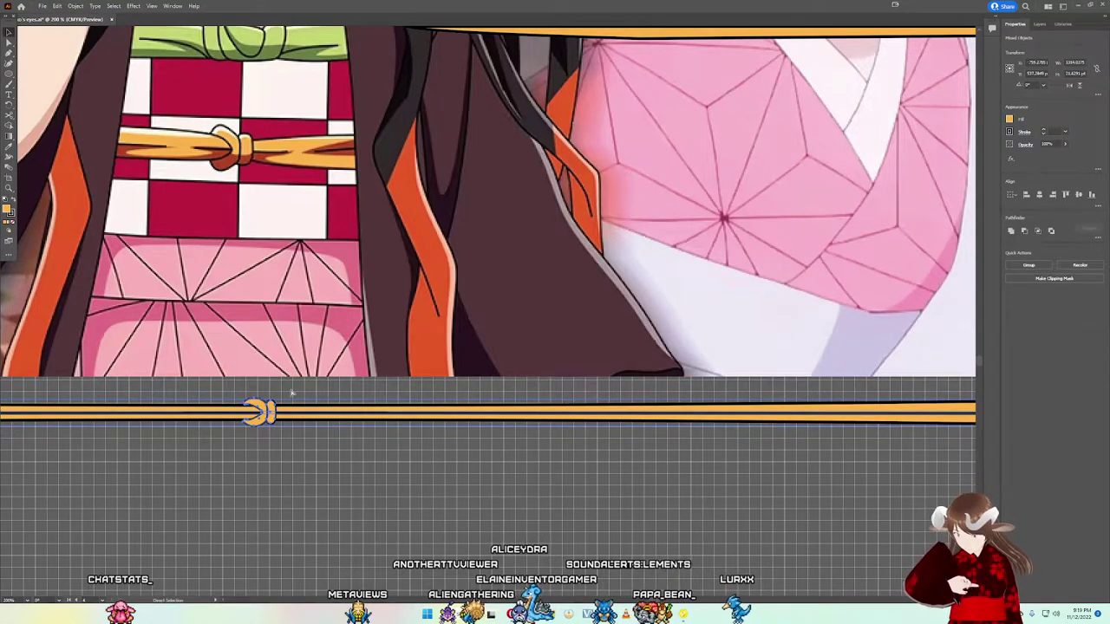
pyautogui.scroll(-1, 438, 408)
pyautogui.scroll(-2, 447, 407)
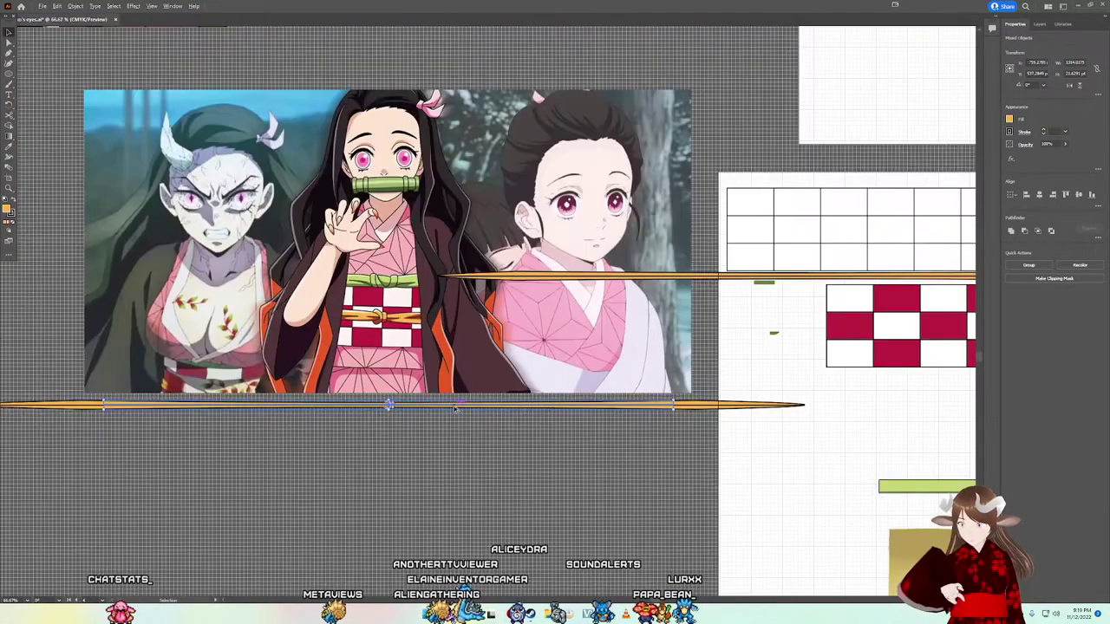
pyautogui.moveTo(503, 407)
pyautogui.mouseDown()
pyautogui.moveTo(604, 314)
pyautogui.moveTo(921, 167)
pyautogui.mouseUp()
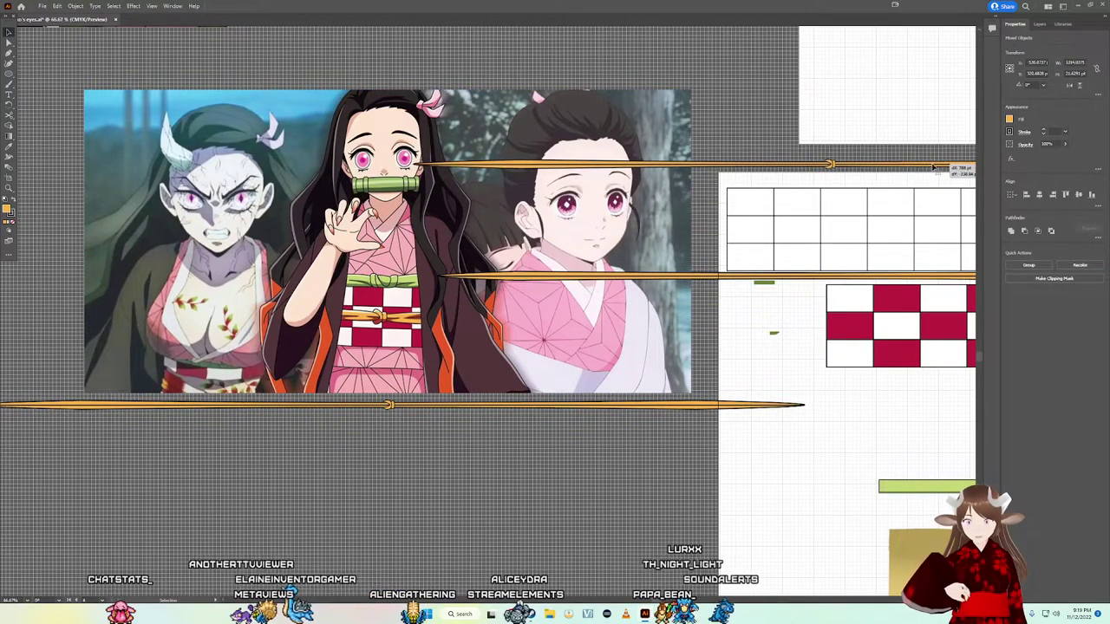
# Step: Inspect the finished cord, then switch to the Photoshop checkered sash document
pyautogui.scroll(2, 386, 414)
pyautogui.scroll(2, 390, 417)
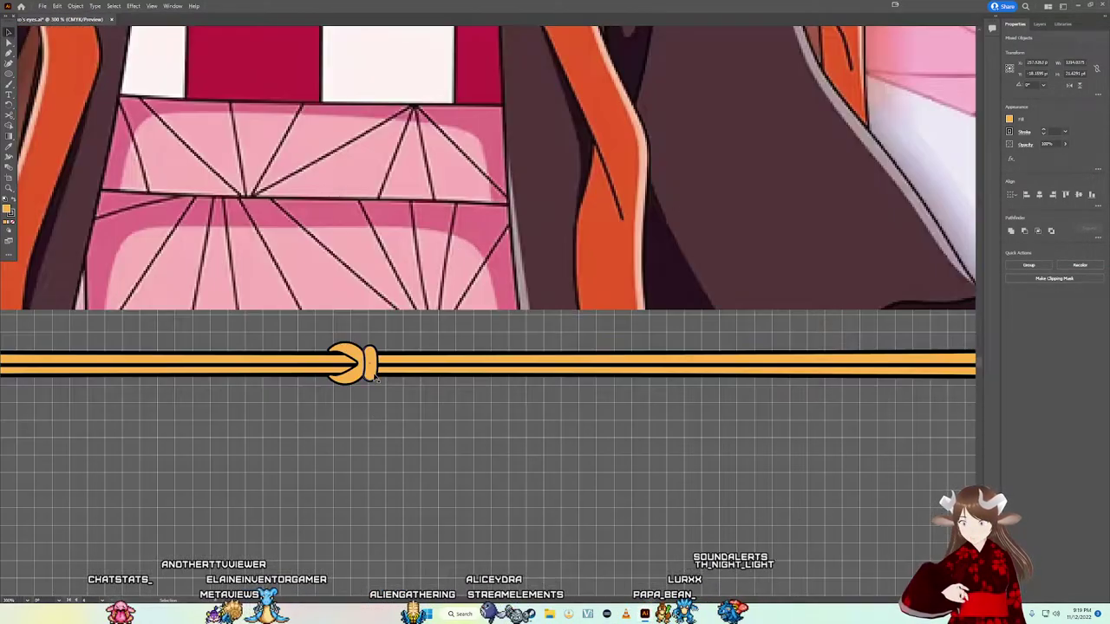
pyautogui.scroll(1, 374, 378)
pyautogui.scroll(1, 375, 378)
pyautogui.scroll(-2, 374, 378)
pyautogui.scroll(-1, 373, 379)
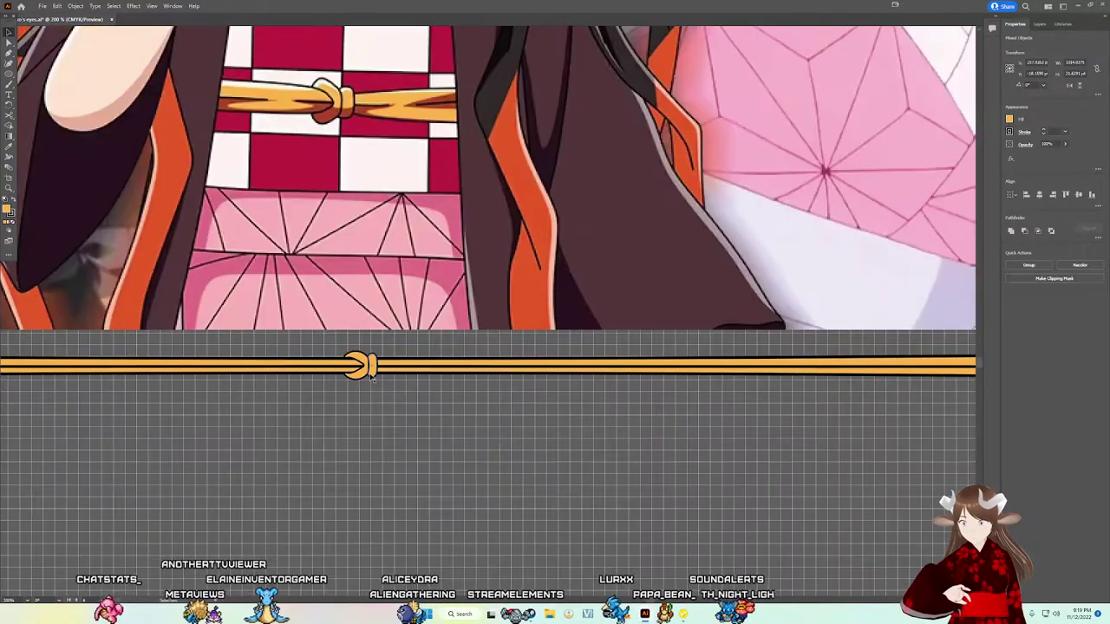
pyautogui.scroll(2, 373, 378)
pyautogui.scroll(-2, 520, 260)
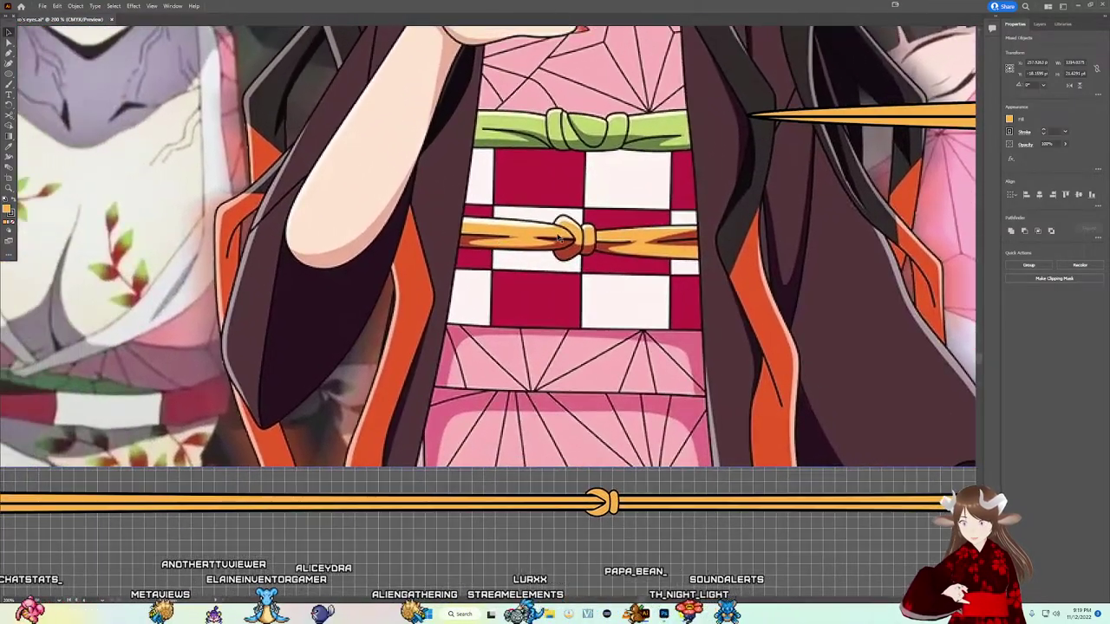
pyautogui.scroll(-2, 521, 327)
pyautogui.scroll(-1, 495, 373)
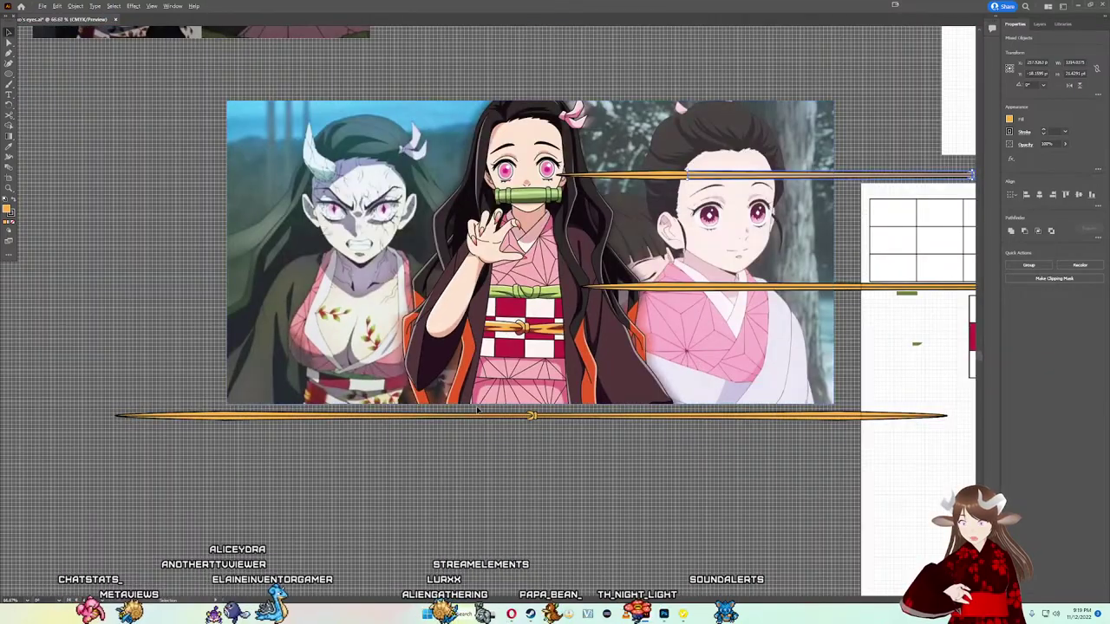
pyautogui.scroll(3, 476, 406)
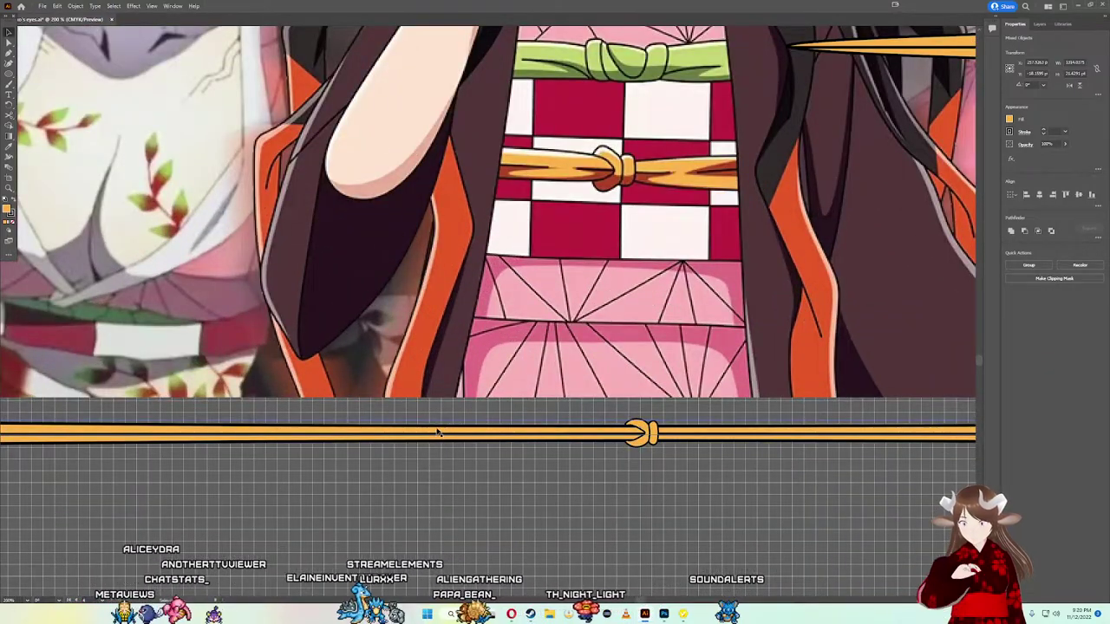
pyautogui.scroll(1, 434, 423)
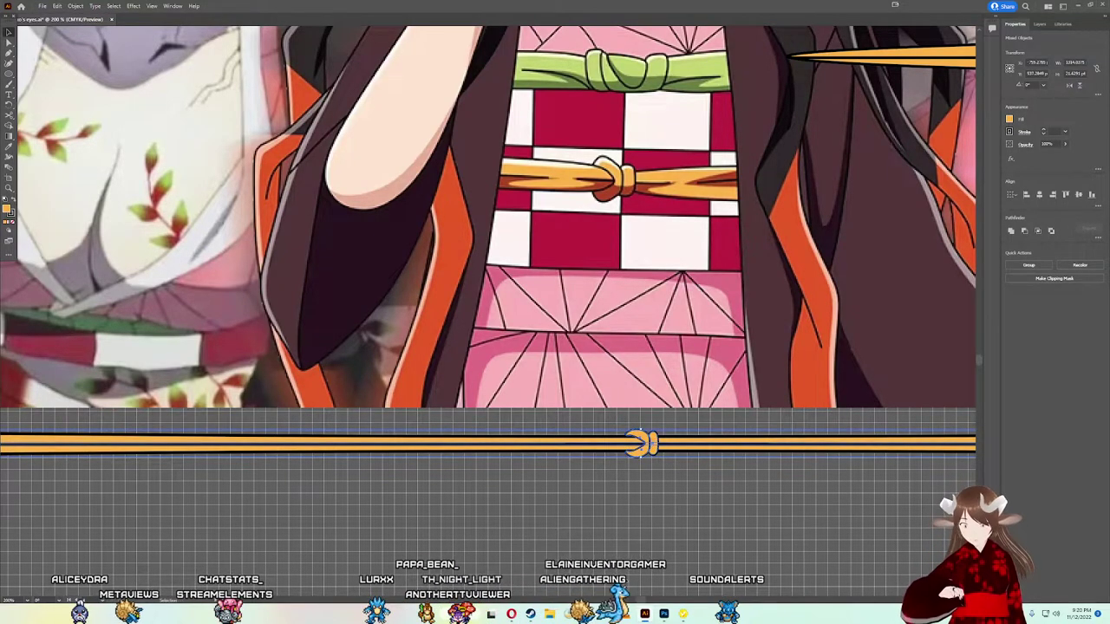
pyautogui.hotkey('alt', 'Tab')
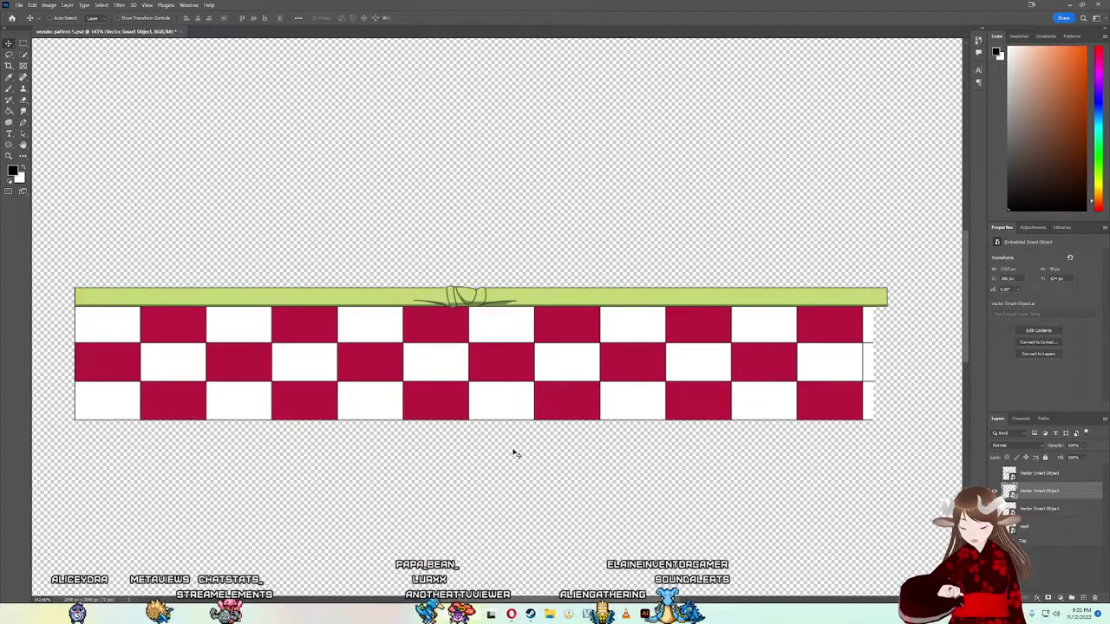
# Step: Paste the orange cord as a Smart Object and thicken it to about 40 px across the sash's middle
pyautogui.hotkey('ctrl', 'v')
pyautogui.click(587, 173)
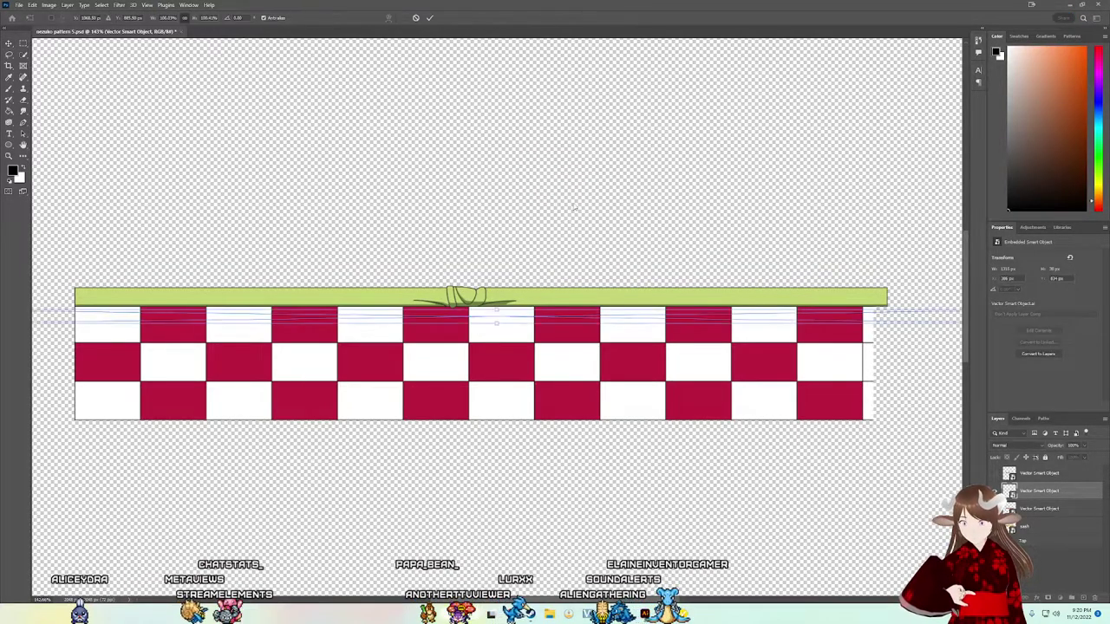
pyautogui.moveTo(529, 322); pyautogui.dragTo(522, 367)
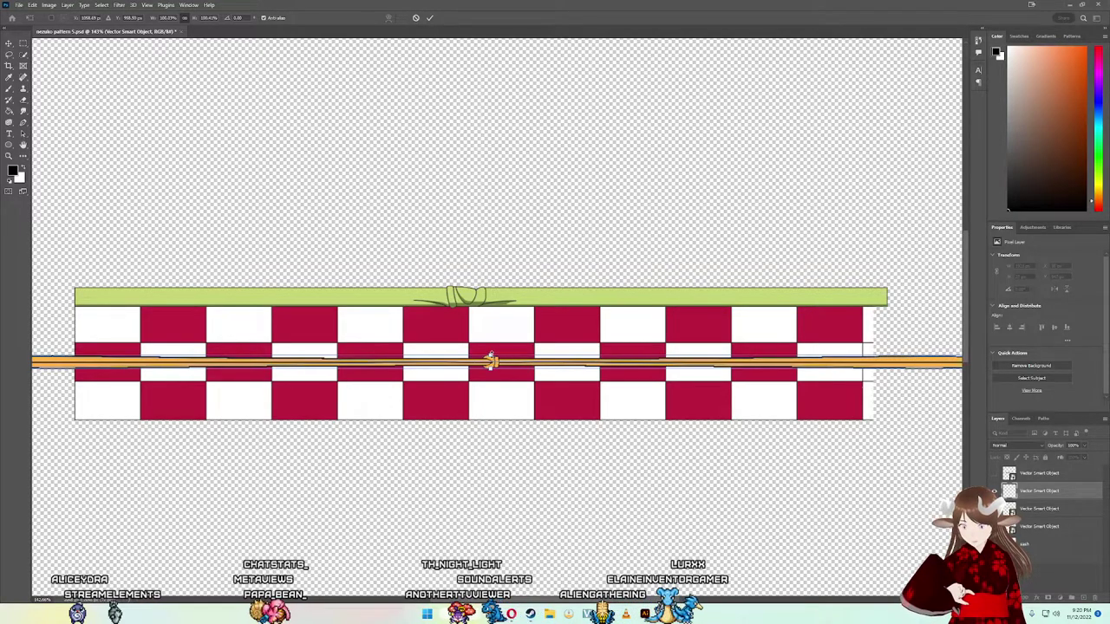
pyautogui.moveTo(490, 360); pyautogui.dragTo(491, 360)
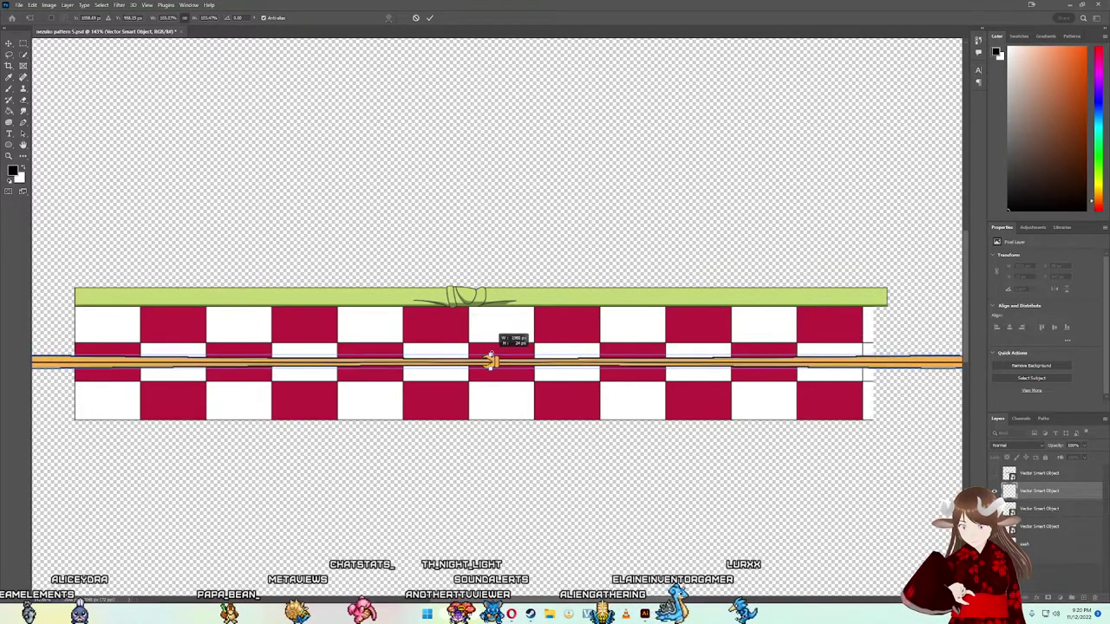
pyautogui.moveTo(491, 361); pyautogui.dragTo(499, 347)
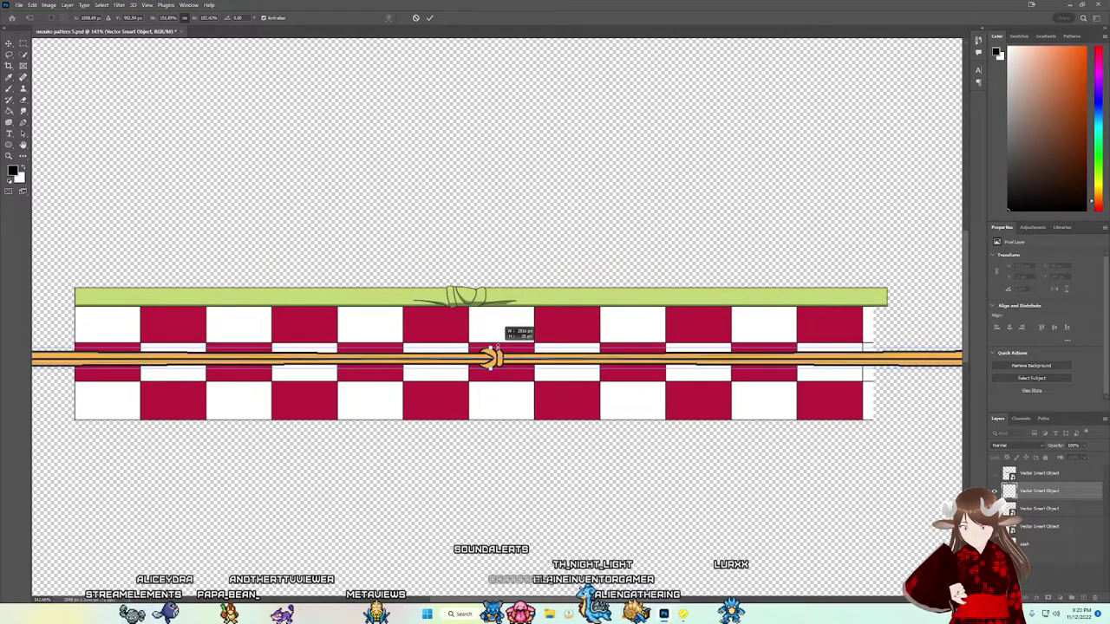
pyautogui.moveTo(482, 358)
pyautogui.mouseDown()
pyautogui.moveTo(471, 358)
pyautogui.moveTo(483, 358)
pyautogui.mouseUp()
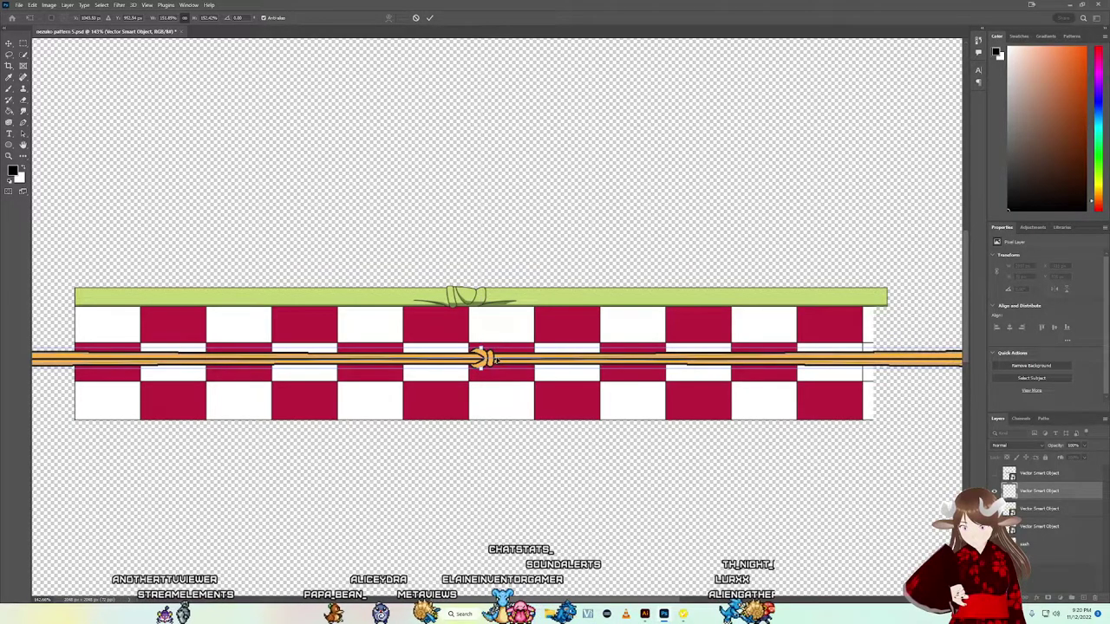
pyautogui.click(429, 18)
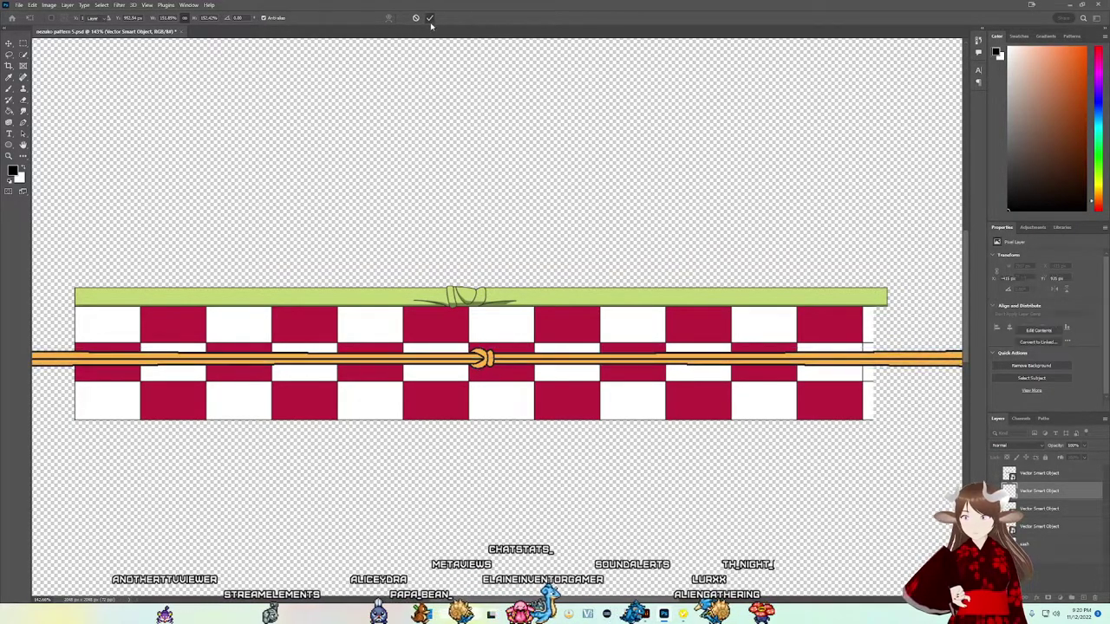
# Step: Export the texture as a PNG, replacing the existing sash patter 1 file
pyautogui.click(18, 5)
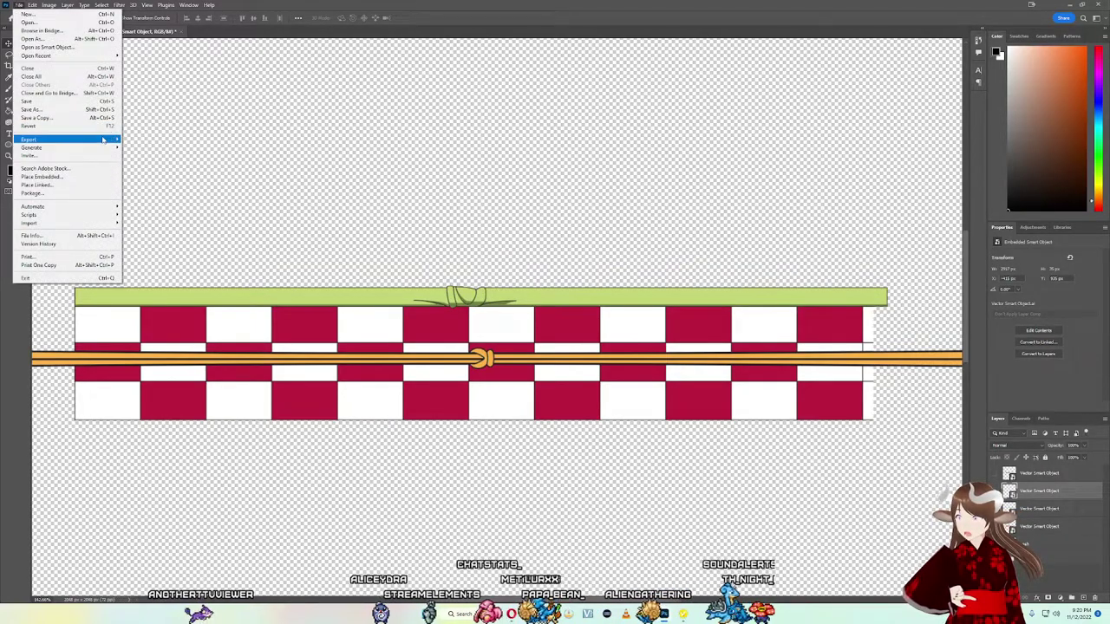
pyautogui.moveTo(52, 140)
pyautogui.click(151, 140)
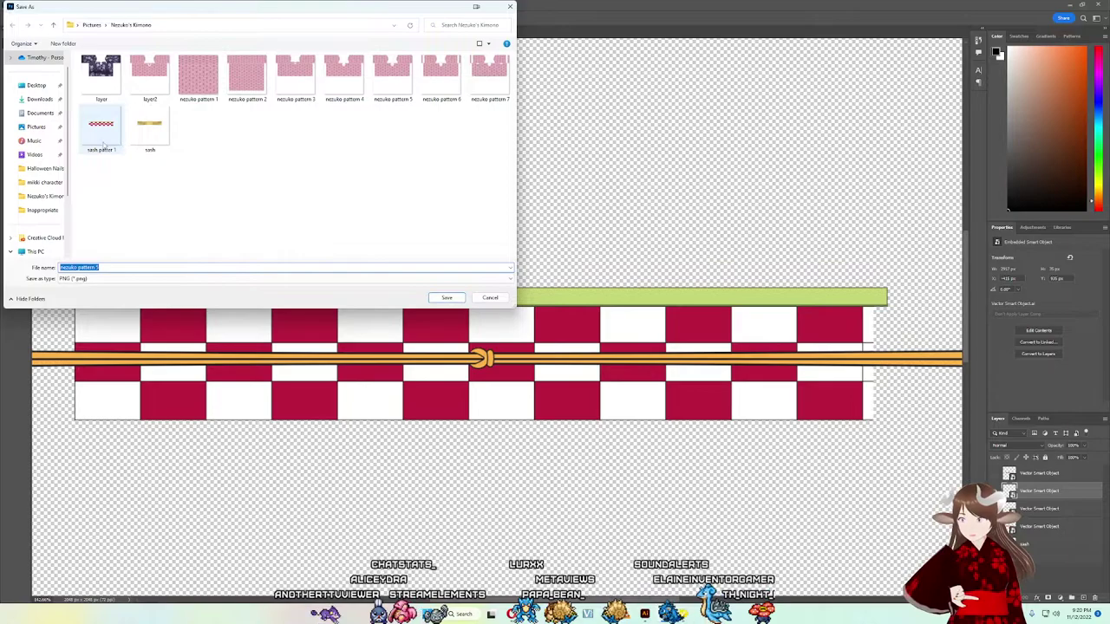
pyautogui.click(101, 130)
pyautogui.click(434, 298)
pyautogui.click(576, 307)
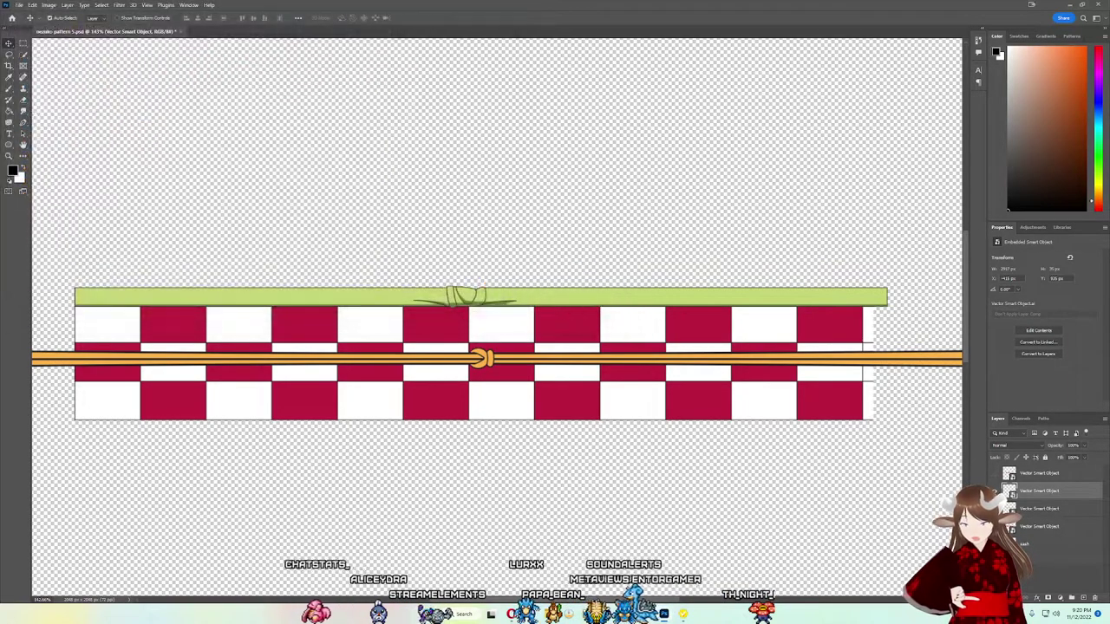
# Step: Import the updated sash patter 1 image into VRoid's sash texture layer
pyautogui.hotkey('alt', 'Tab')
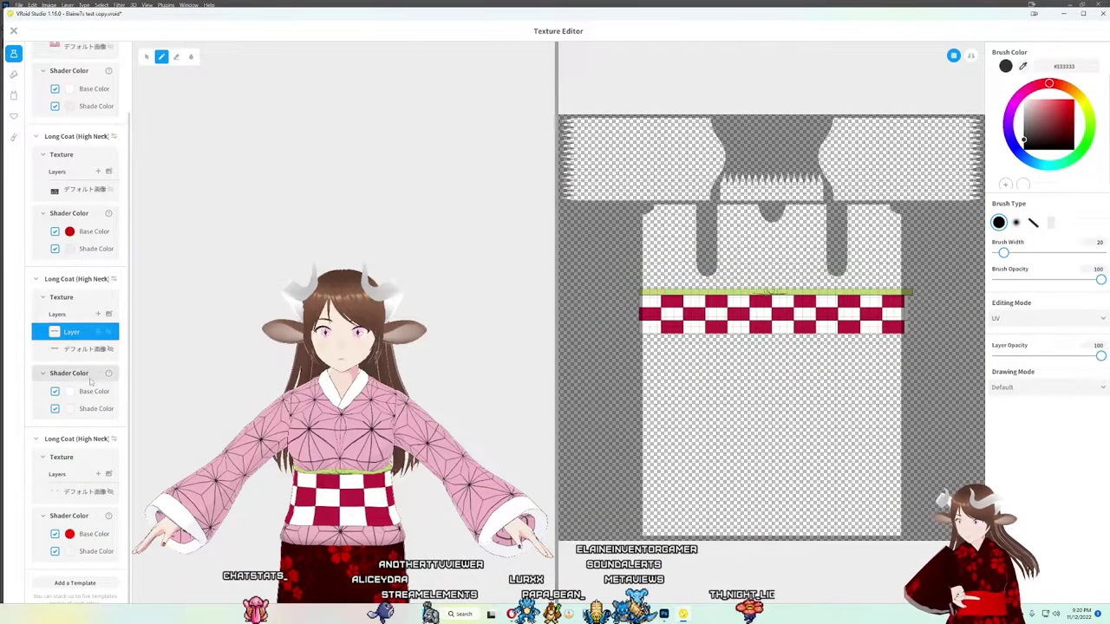
pyautogui.rightClick(70, 336)
pyautogui.click(92, 329)
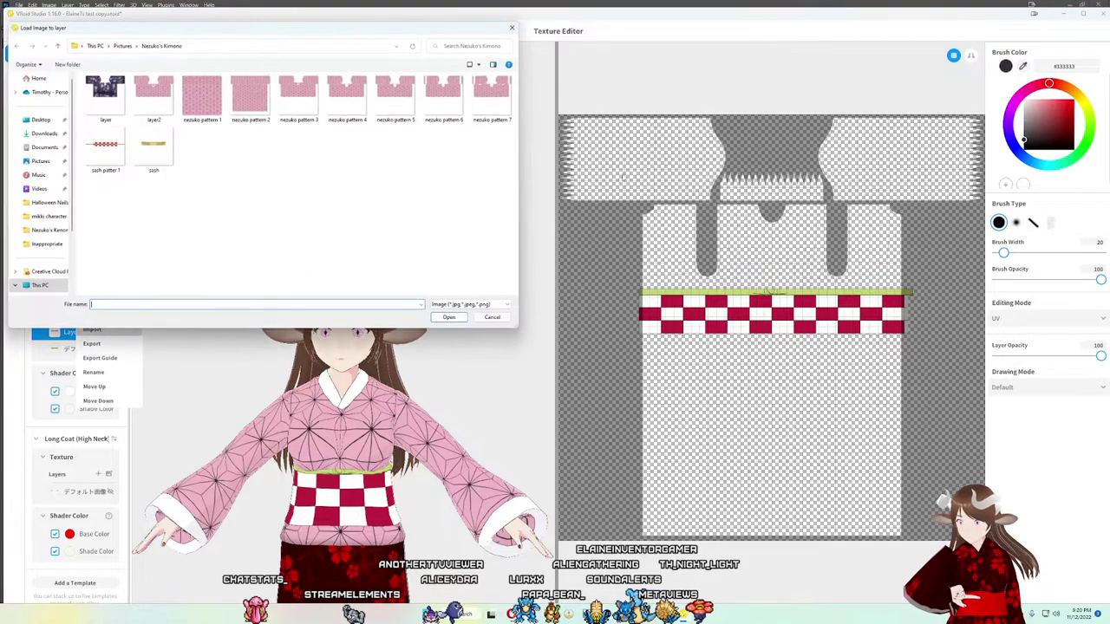
pyautogui.doubleClick(105, 150)
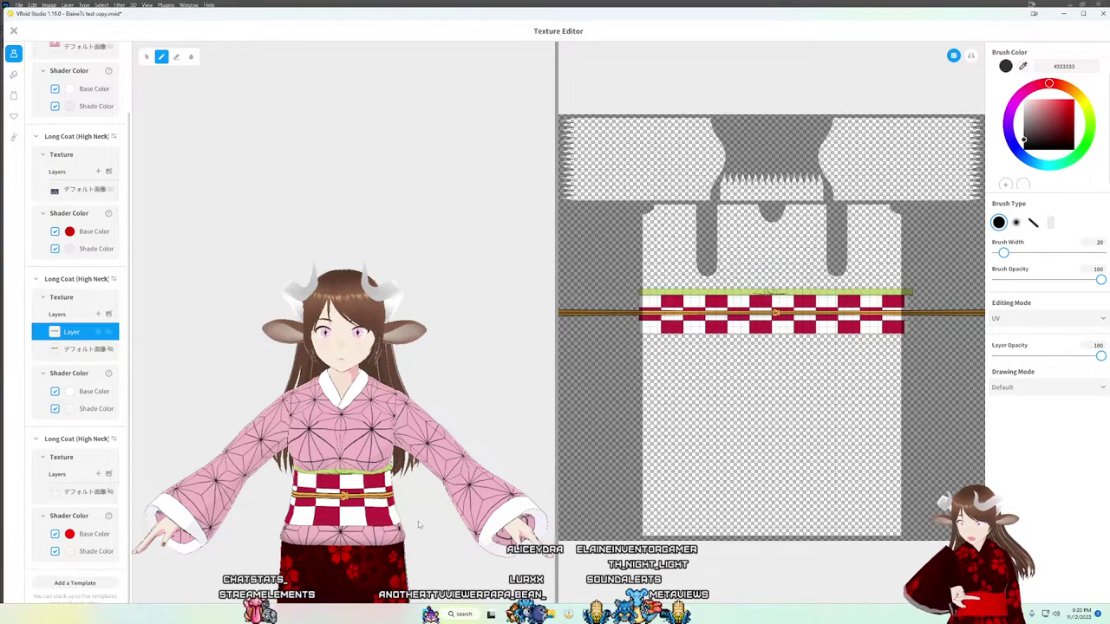
# Step: Zoom in and out on the model to check the orange cord on the obi
pyautogui.scroll(1, 342, 347)
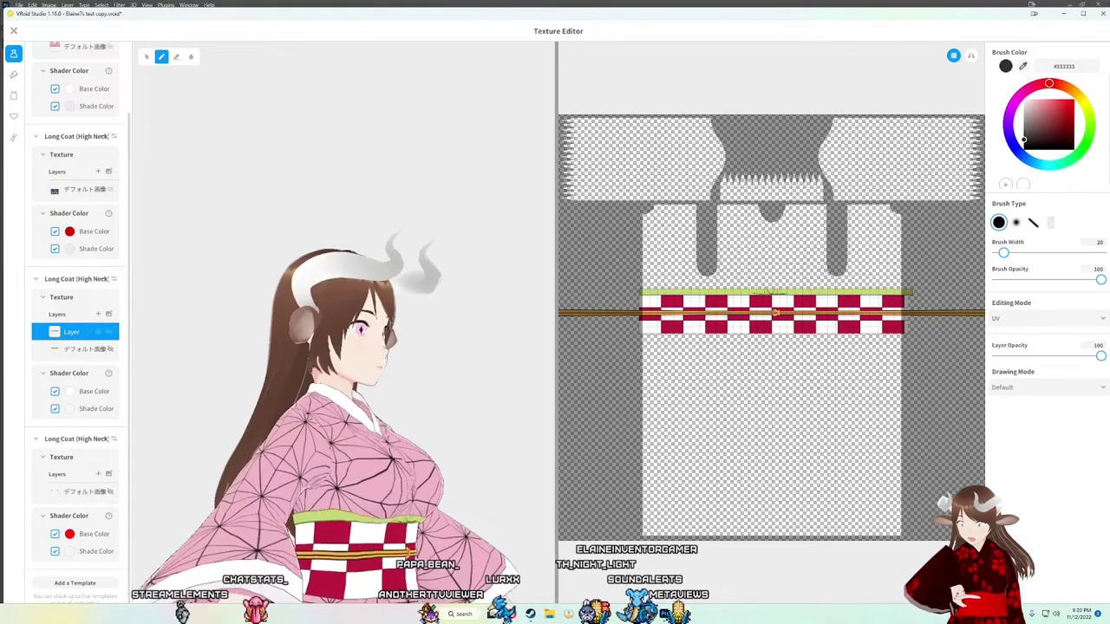
pyautogui.scroll(2, 343, 346)
pyautogui.scroll(2, 342, 347)
pyautogui.scroll(3, 343, 347)
pyautogui.scroll(-2, 342, 347)
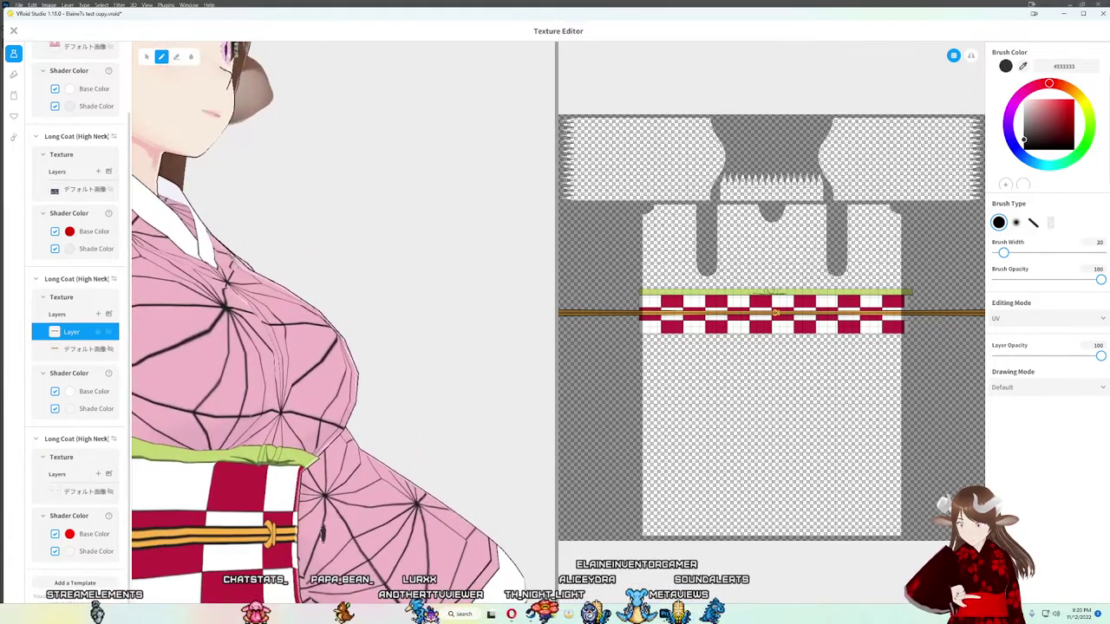
pyautogui.scroll(2, 343, 347)
pyautogui.scroll(2, 342, 347)
pyautogui.scroll(-2, 334, 530)
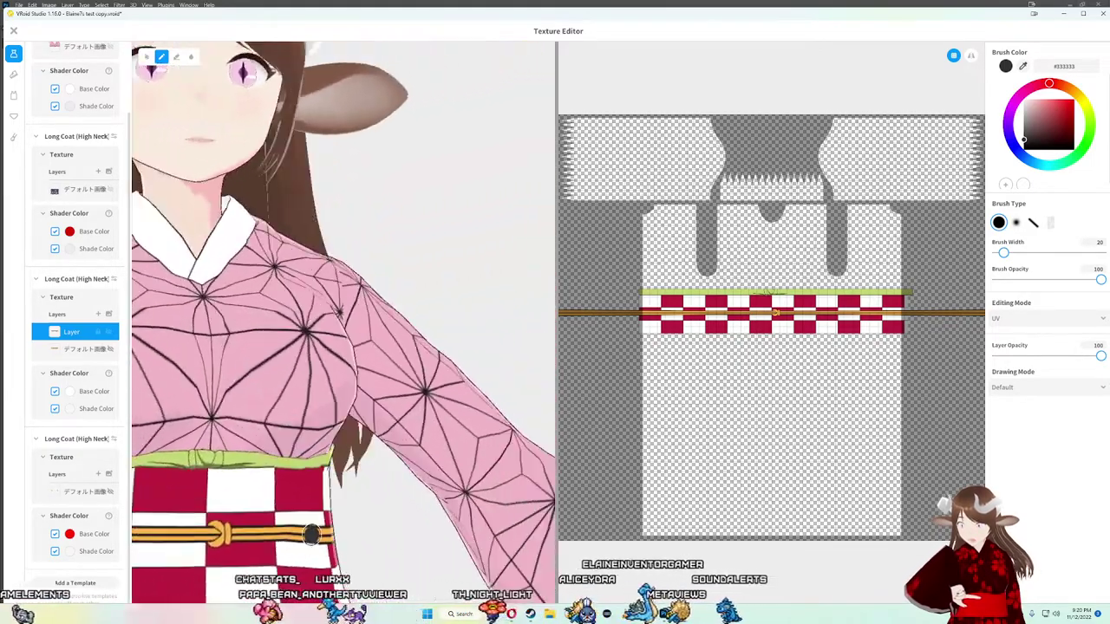
pyautogui.scroll(2, 334, 530)
pyautogui.scroll(3, 351, 519)
pyautogui.scroll(-3, 351, 518)
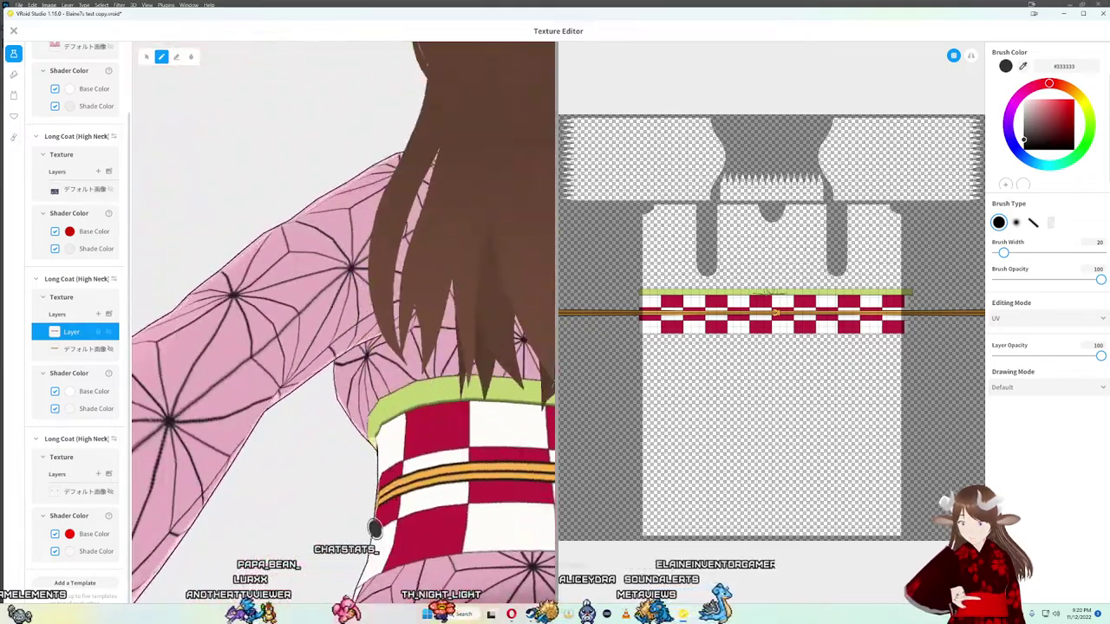
pyautogui.scroll(2, 338, 520)
pyautogui.scroll(2, 316, 527)
pyautogui.scroll(-1, 317, 527)
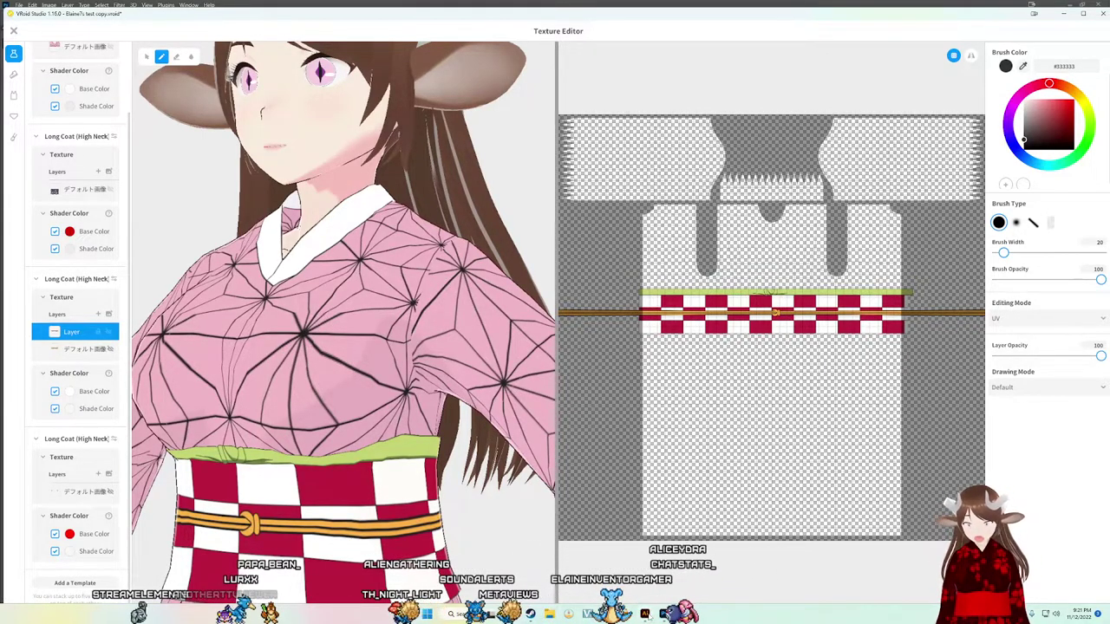
# Step: Back in Illustrator, remove the dark outline stroke from the orange cord
pyautogui.click(644, 568)
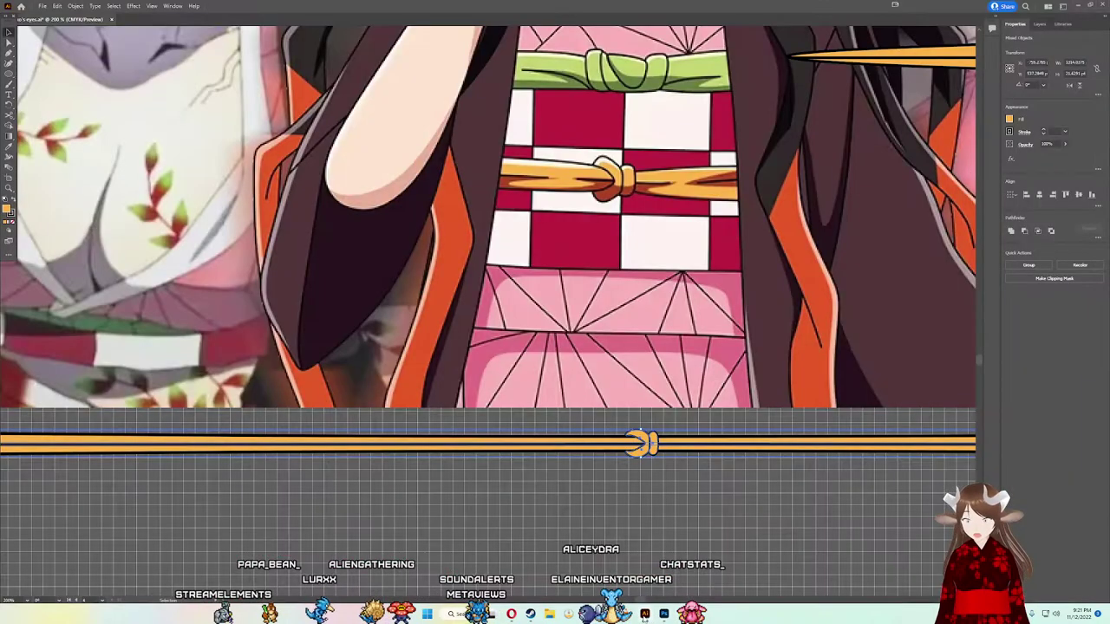
pyautogui.click(1044, 134)
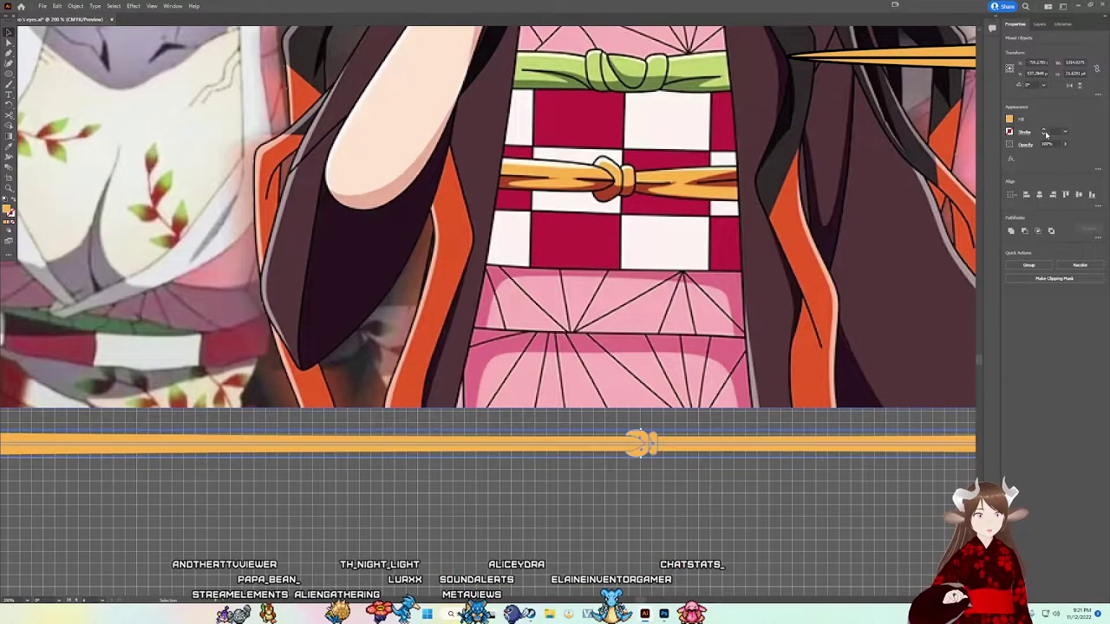
pyautogui.click(1065, 132)
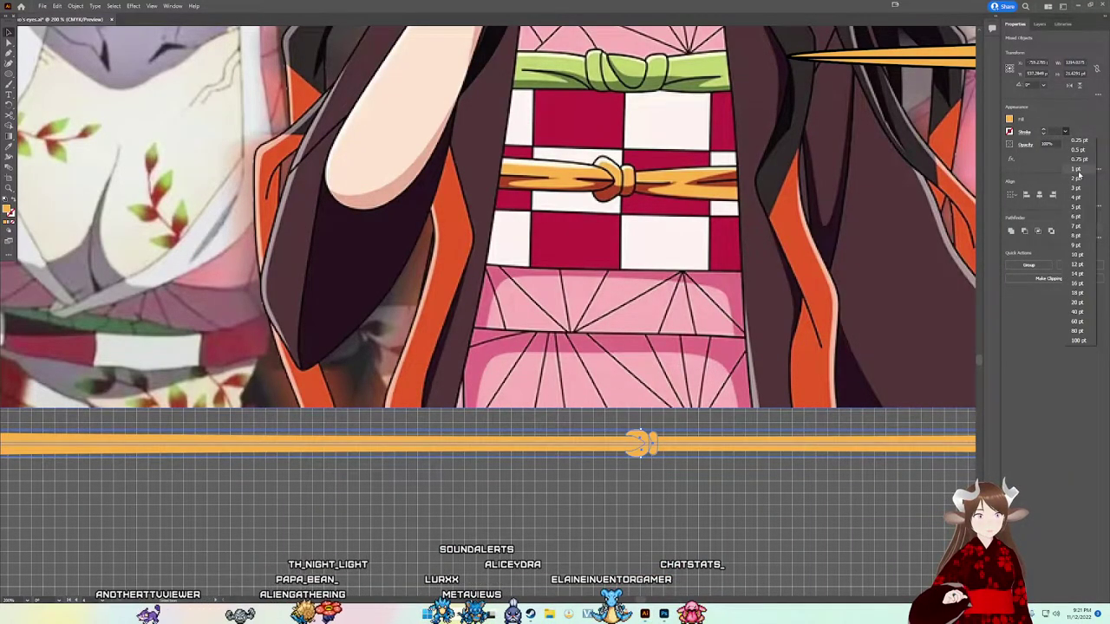
pyautogui.click(717, 471)
# Step: Lower the top edge of the knot's loop and nudge the knot slightly upward
pyautogui.hscroll(3, 620, 489)
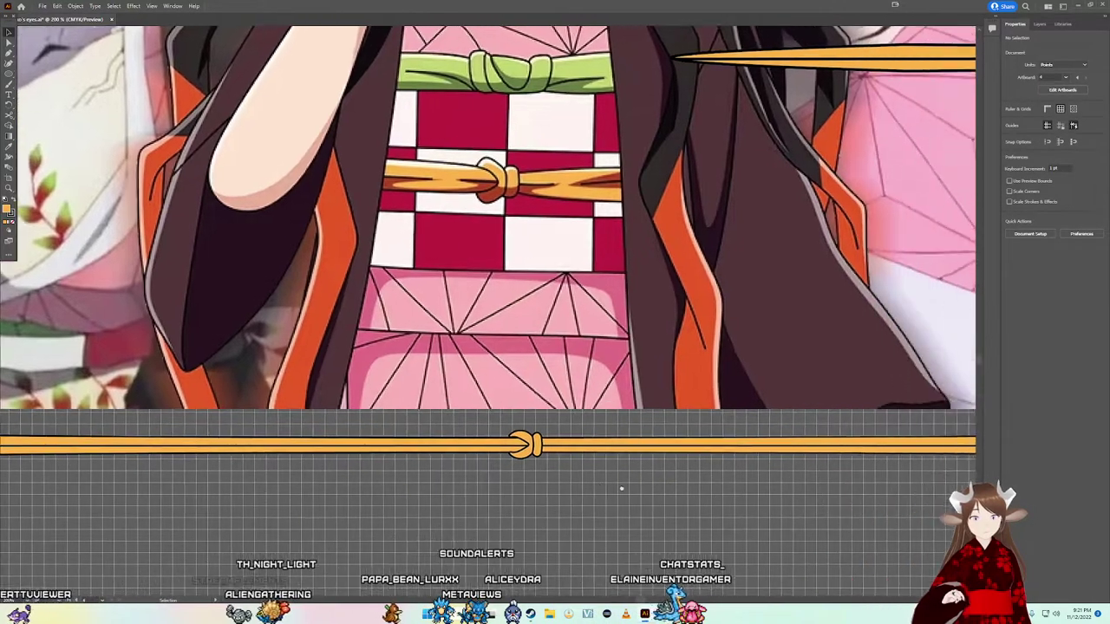
pyautogui.scroll(3, 502, 451)
pyautogui.scroll(-1, 506, 447)
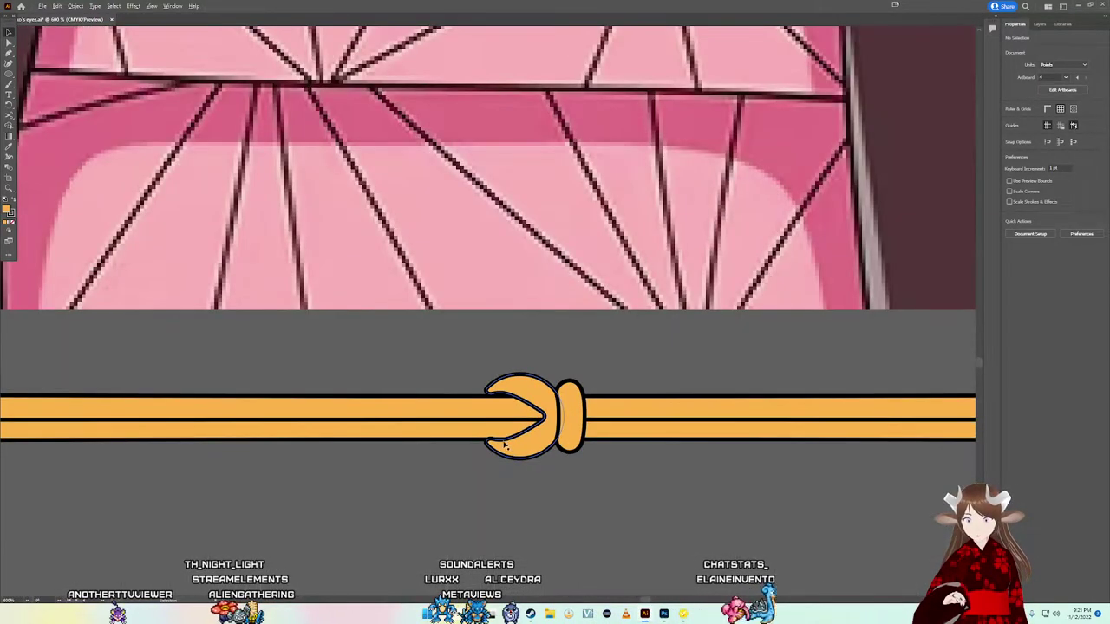
pyautogui.scroll(2, 499, 433)
pyautogui.click(545, 316)
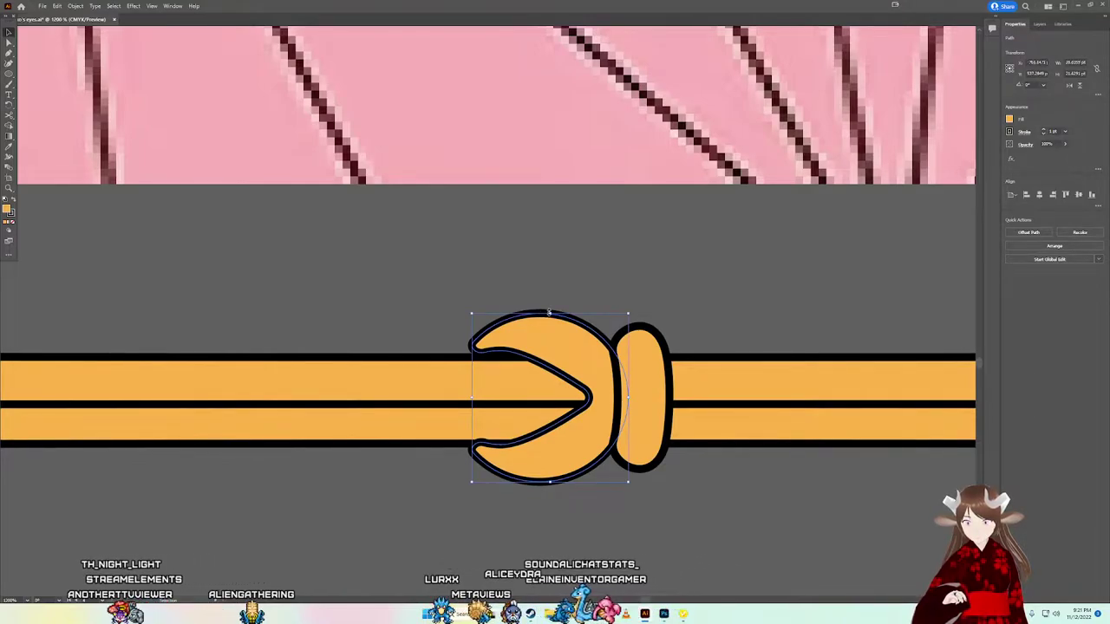
pyautogui.moveTo(548, 312); pyautogui.dragTo(546, 319)
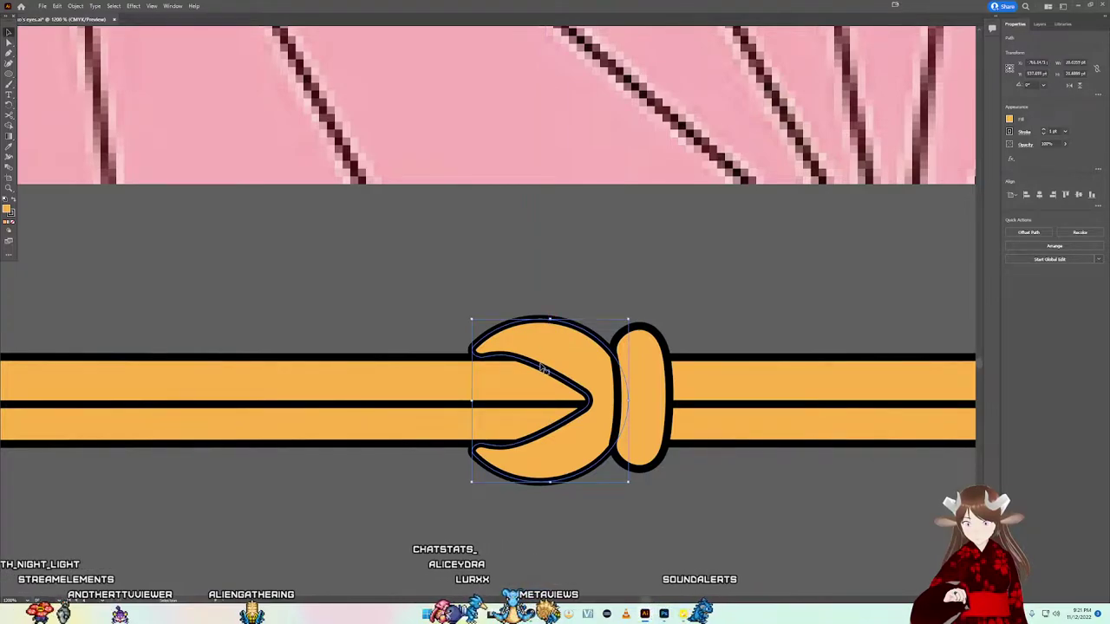
pyautogui.moveTo(541, 368); pyautogui.dragTo(541, 365)
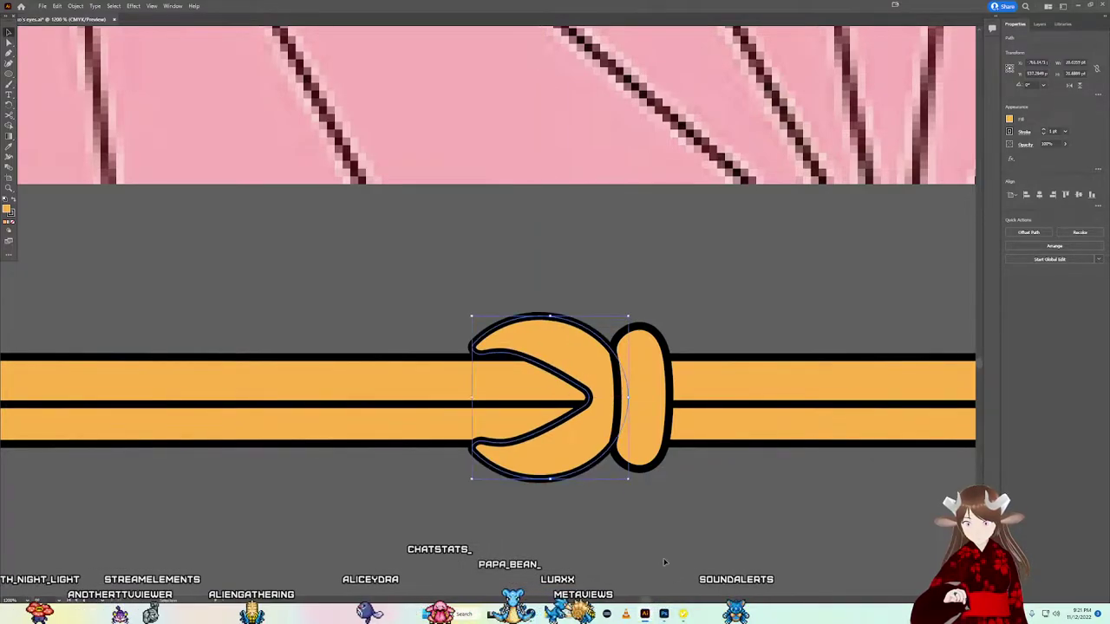
# Step: Align all cord stripes and the knot by vertical centers, then zoom out
pyautogui.hotkey('ctrl', 'a')
pyautogui.scroll(-1, 574, 428)
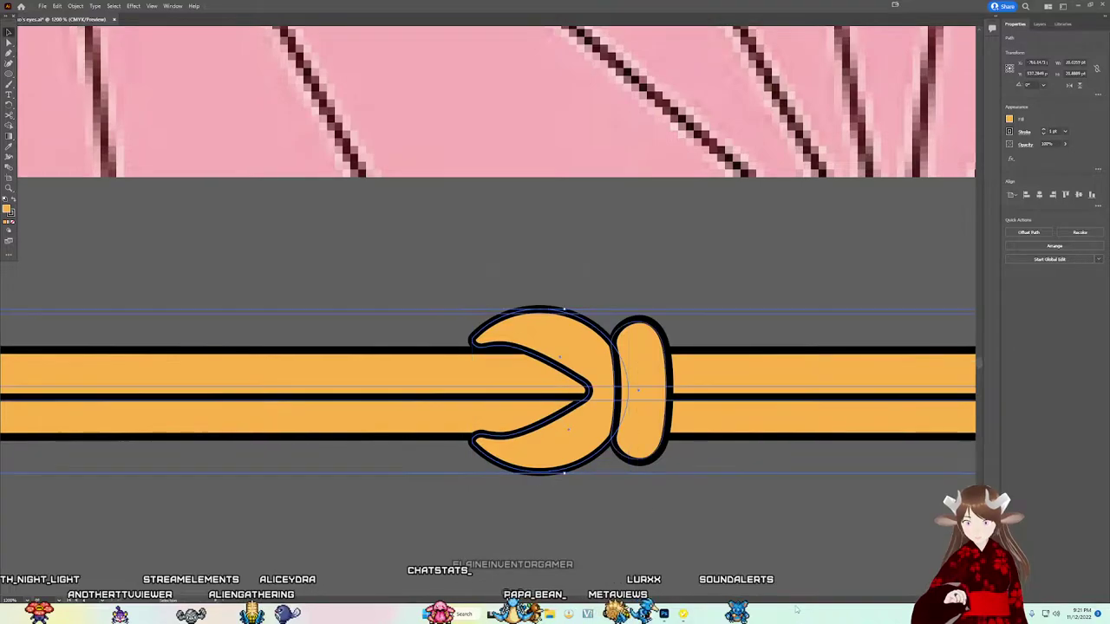
pyautogui.click(1075, 196)
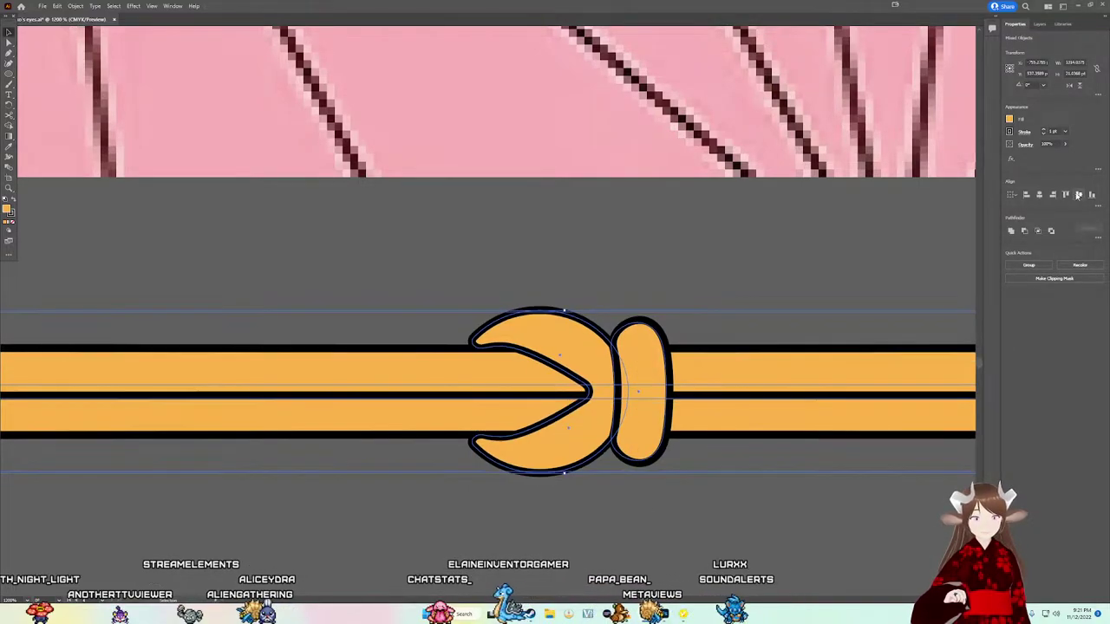
pyautogui.click(699, 510)
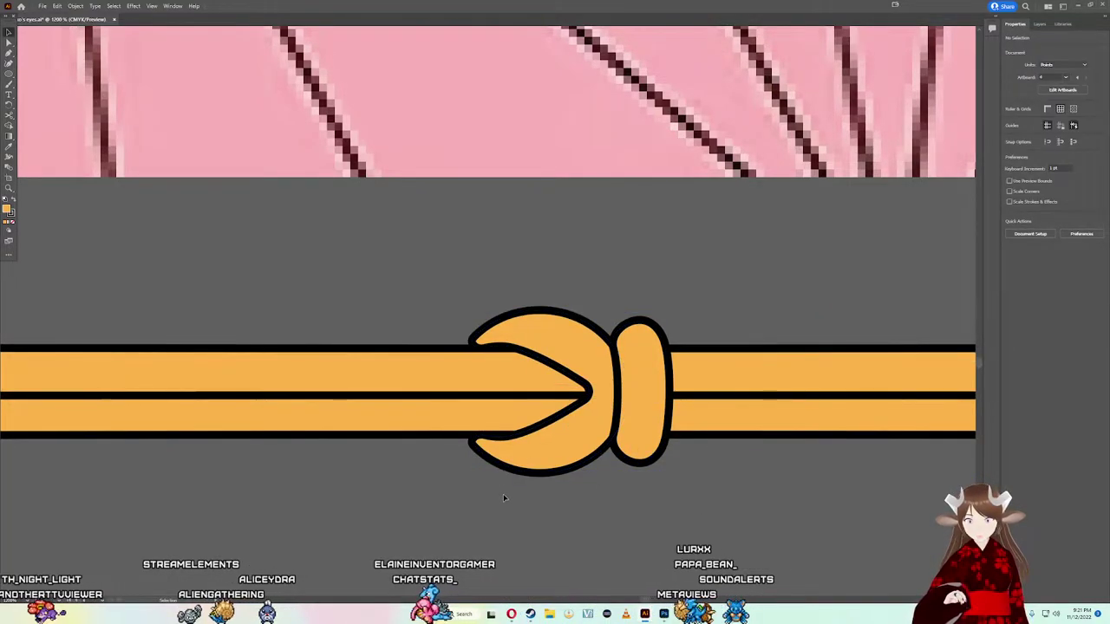
pyautogui.scroll(-3, 504, 493)
pyautogui.scroll(-2, 510, 496)
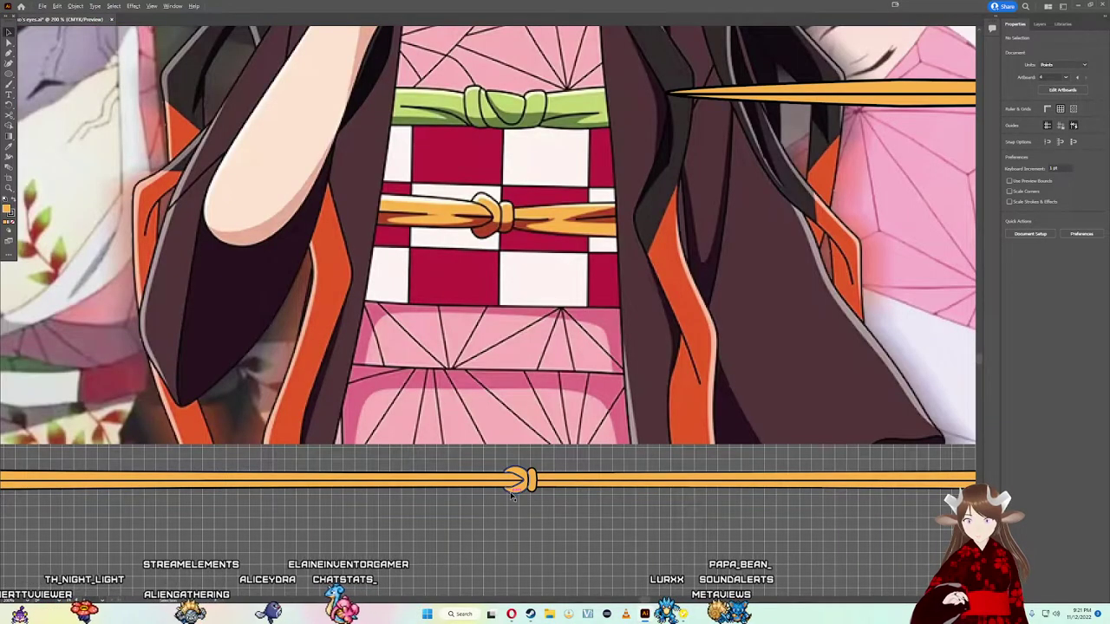
# Step: Reposition the top anchor of the knot's left loop with Direct Selection
pyautogui.scroll(4, 509, 468)
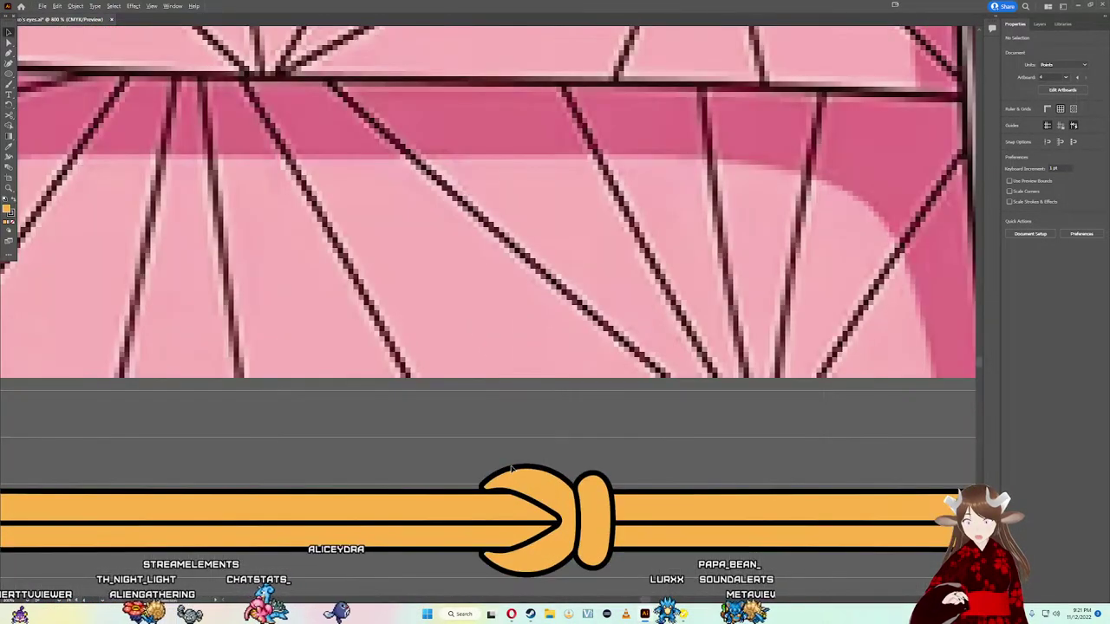
pyautogui.click(529, 467)
pyautogui.press('a')
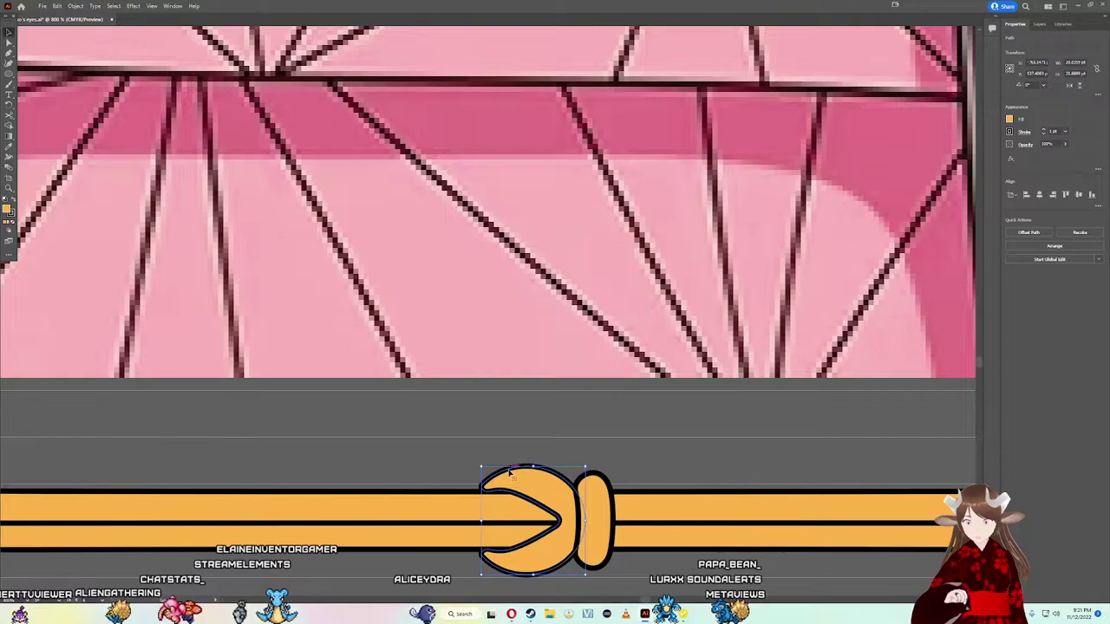
pyautogui.click(518, 466)
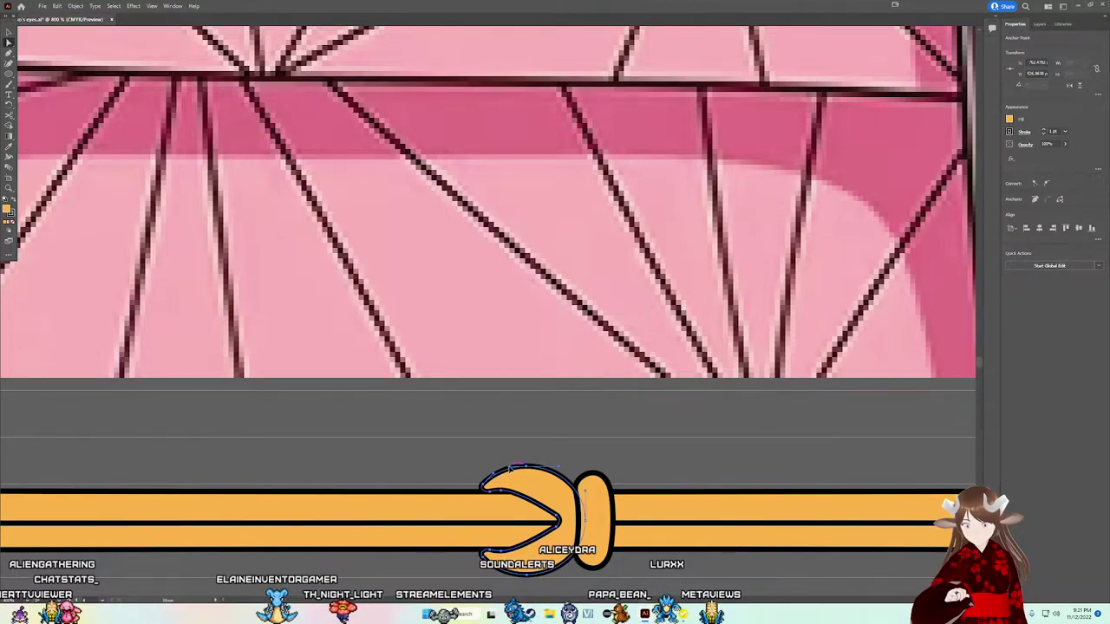
pyautogui.moveTo(501, 467); pyautogui.dragTo(494, 478)
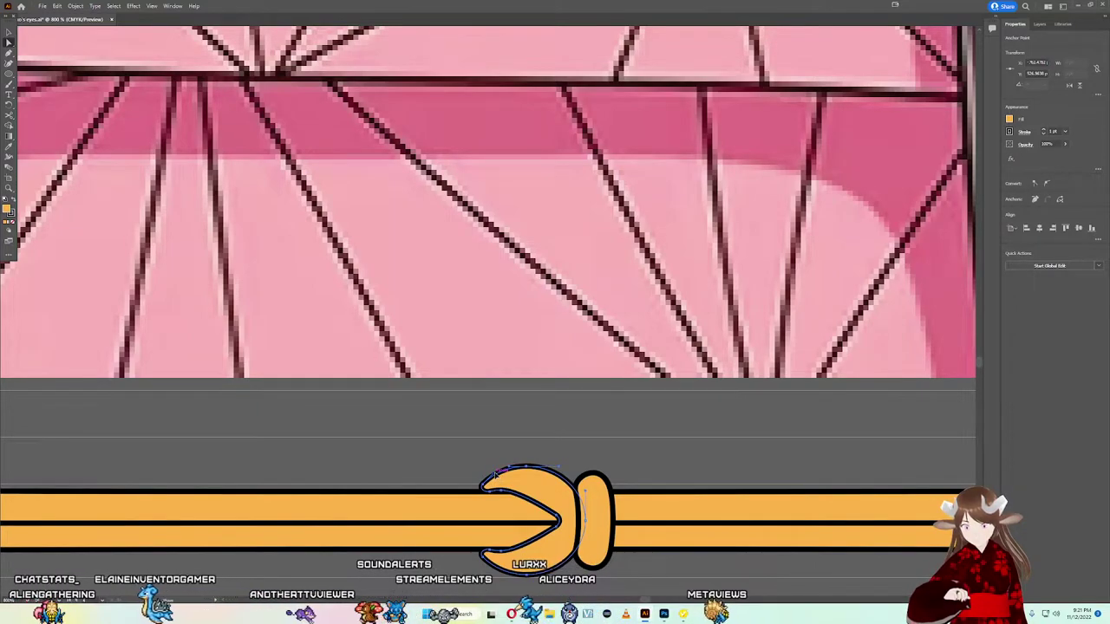
pyautogui.click(500, 468)
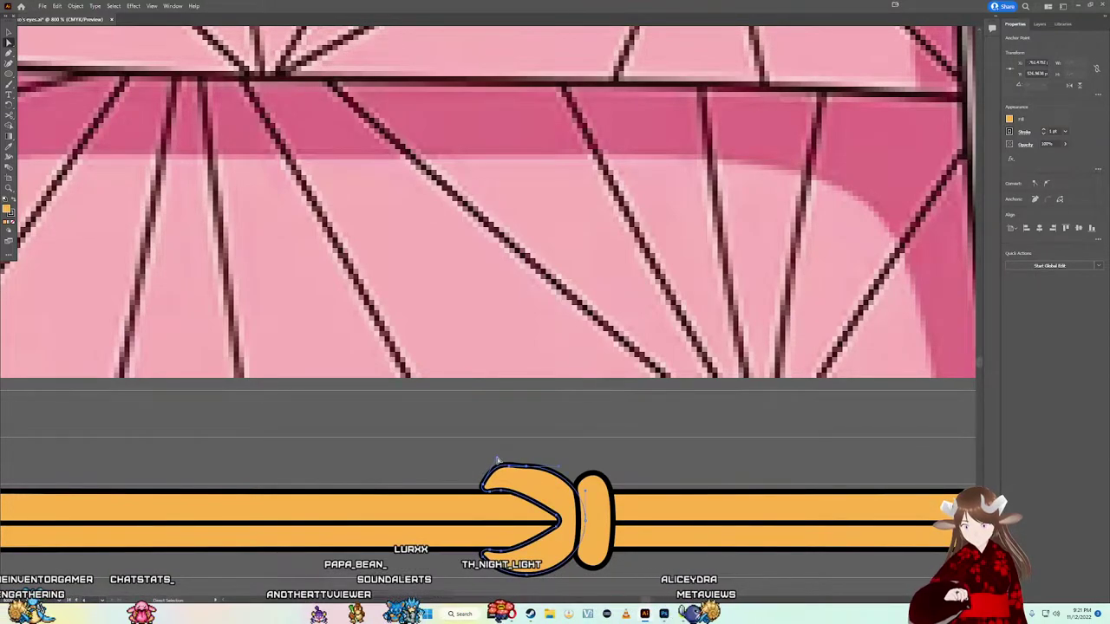
# Step: Move the cord stripes and knot together upward toward the sash
pyautogui.scroll(1, 498, 460)
pyautogui.scroll(-2, 495, 433)
pyautogui.scroll(-1, 503, 440)
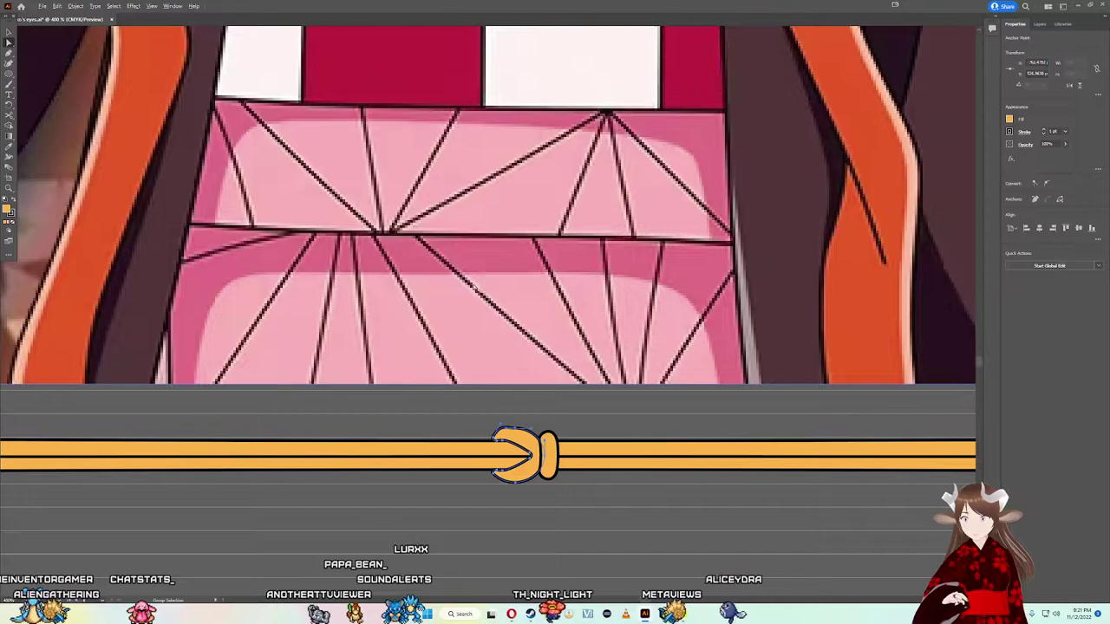
pyautogui.scroll(-2, 503, 287)
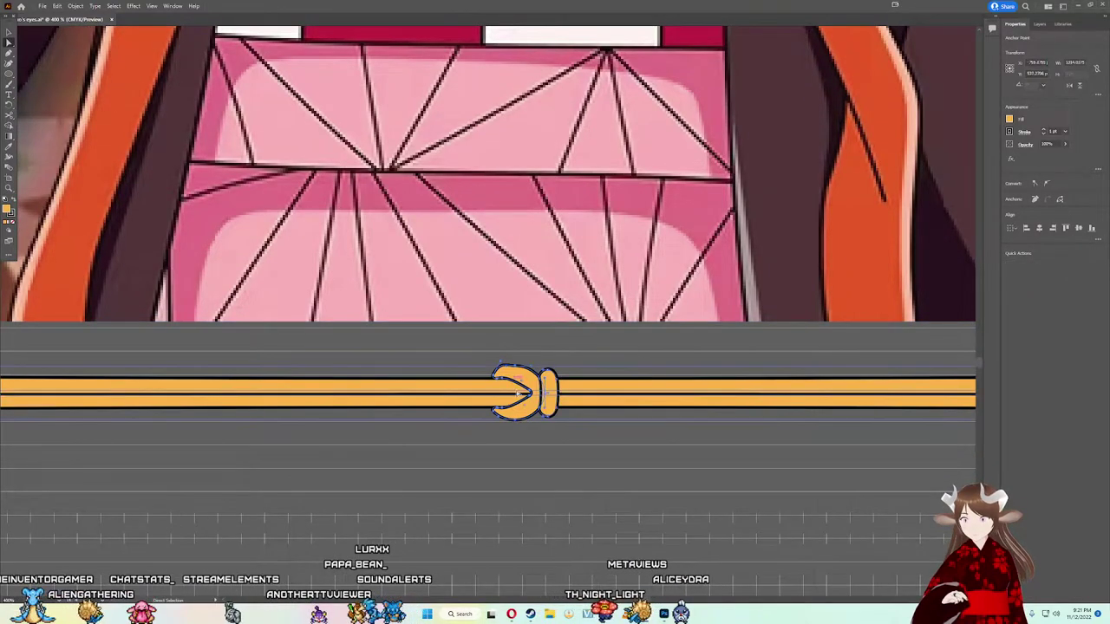
pyautogui.moveTo(542, 382); pyautogui.dragTo(572, 182)
pyautogui.hotkey('ctrl', 'z')
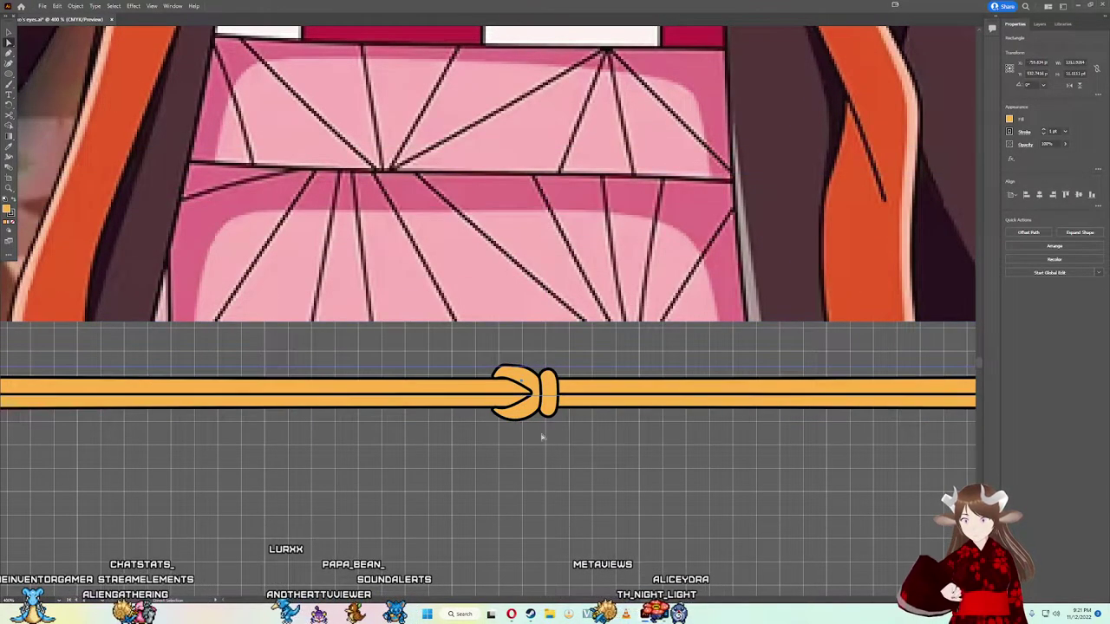
pyautogui.moveTo(565, 470)
pyautogui.mouseDown()
pyautogui.moveTo(544, 397)
pyautogui.moveTo(532, 223)
pyautogui.mouseUp()
pyautogui.hotkey('ctrl', 'z')
pyautogui.click(580, 483)
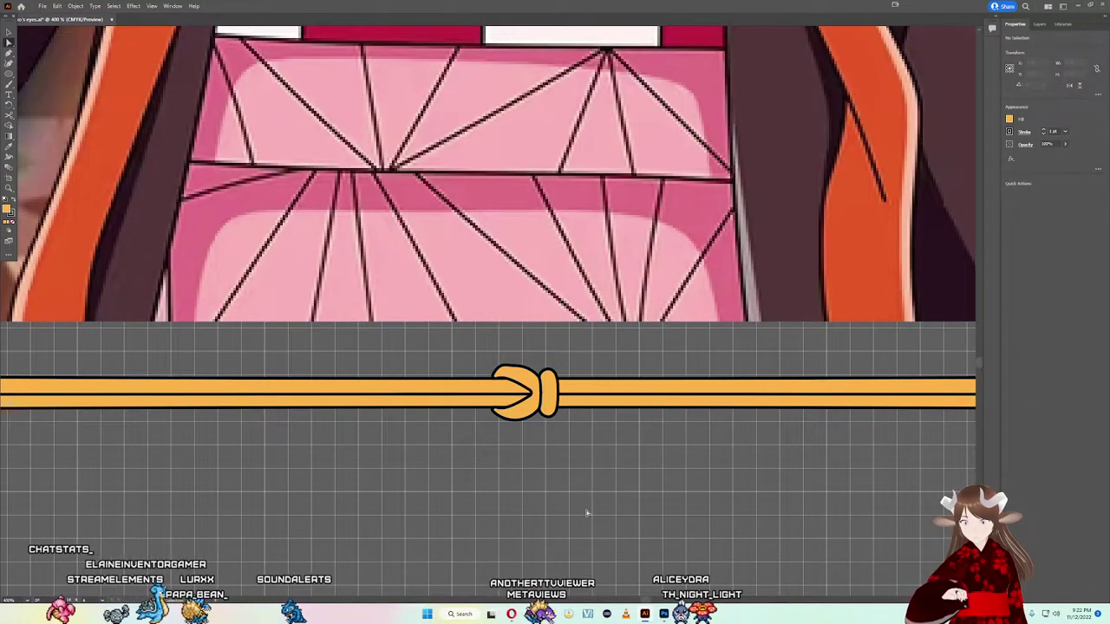
pyautogui.moveTo(581, 483)
pyautogui.mouseDown()
pyautogui.moveTo(509, 279)
pyautogui.moveTo(531, 349)
pyautogui.mouseUp()
# Step: Drag the cord and knot up onto the checkered sash
pyautogui.moveTo(526, 392)
pyautogui.mouseDown()
pyautogui.moveTo(520, 472)
pyautogui.moveTo(500, 254)
pyautogui.mouseUp()
pyautogui.scroll(5, 520, 347)
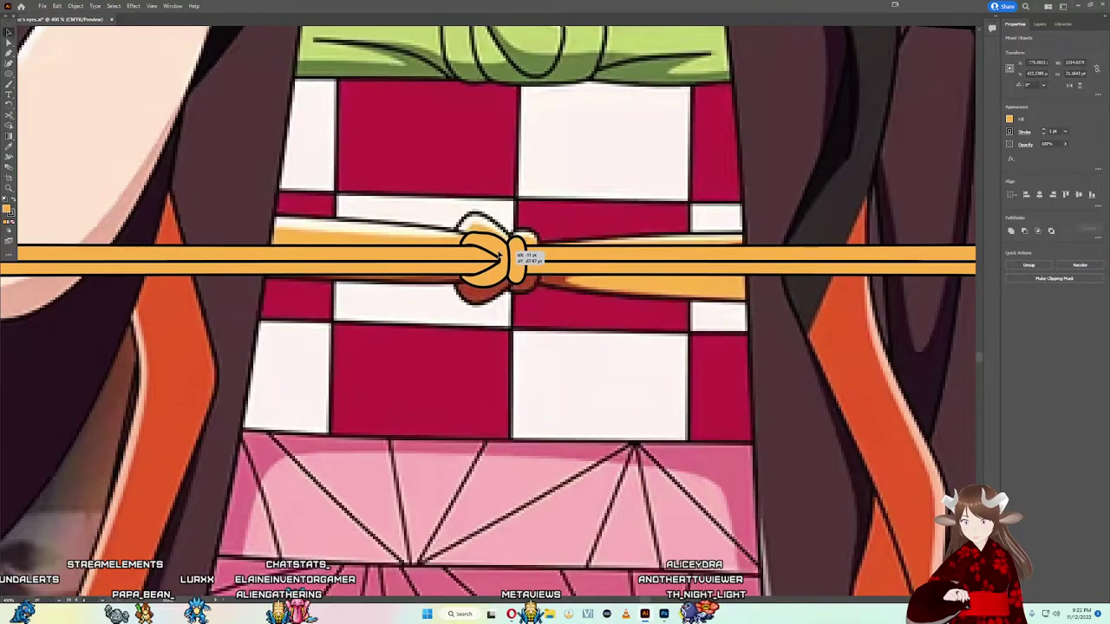
pyautogui.scroll(2, 500, 254)
pyautogui.scroll(2, 502, 283)
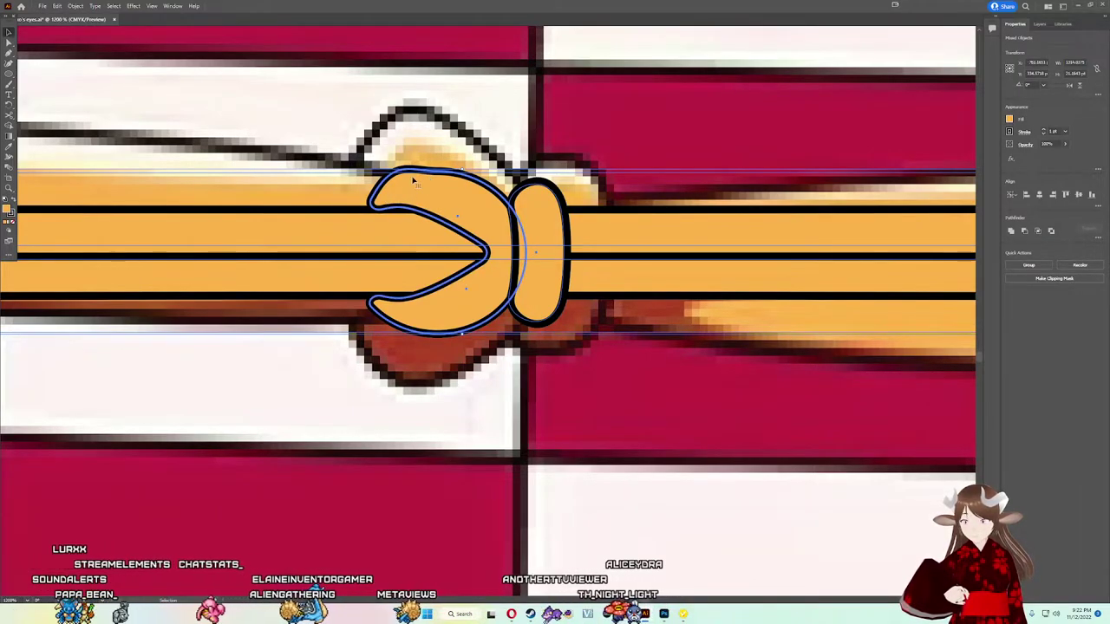
# Step: Inspect the knot's left loop, then undo so the cord sits back below the sash
pyautogui.click(379, 202)
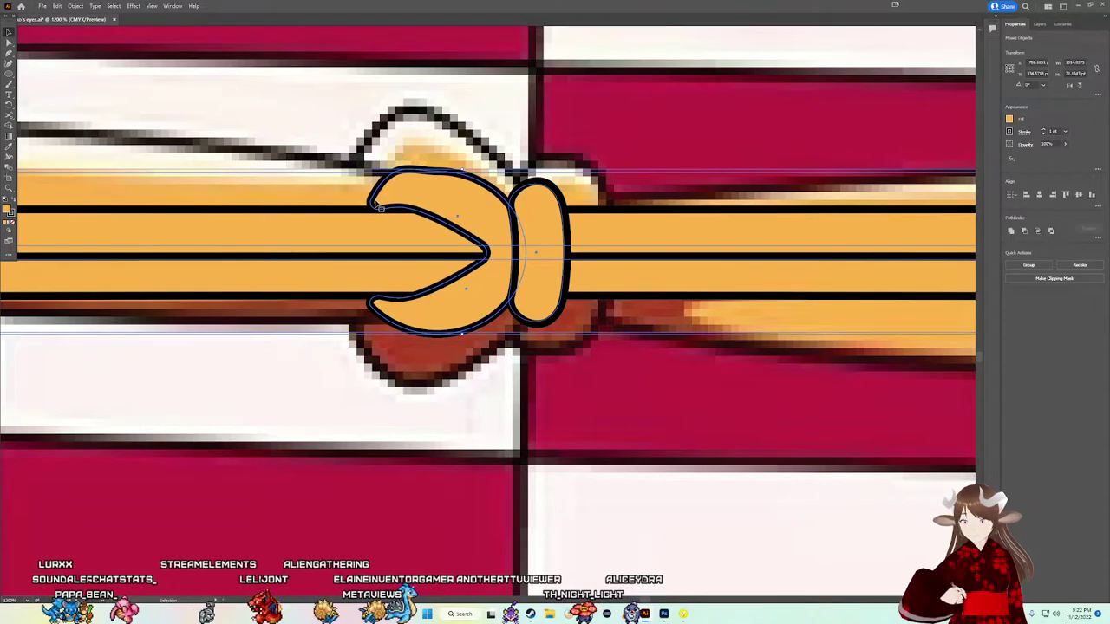
pyautogui.click(443, 317)
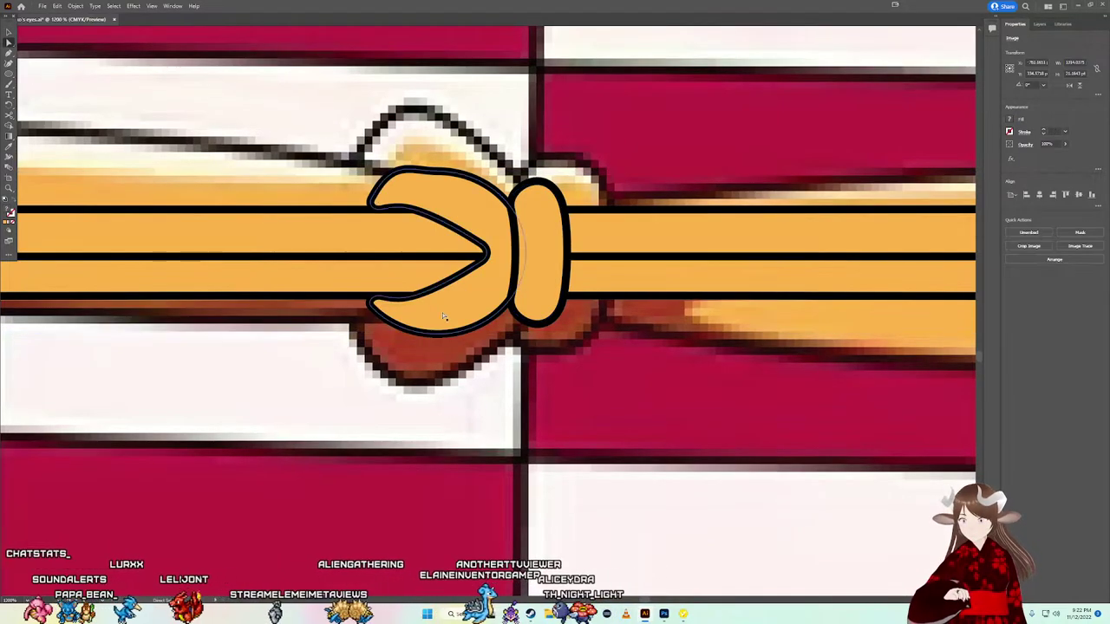
pyautogui.click(434, 180)
pyautogui.scroll(2, 434, 180)
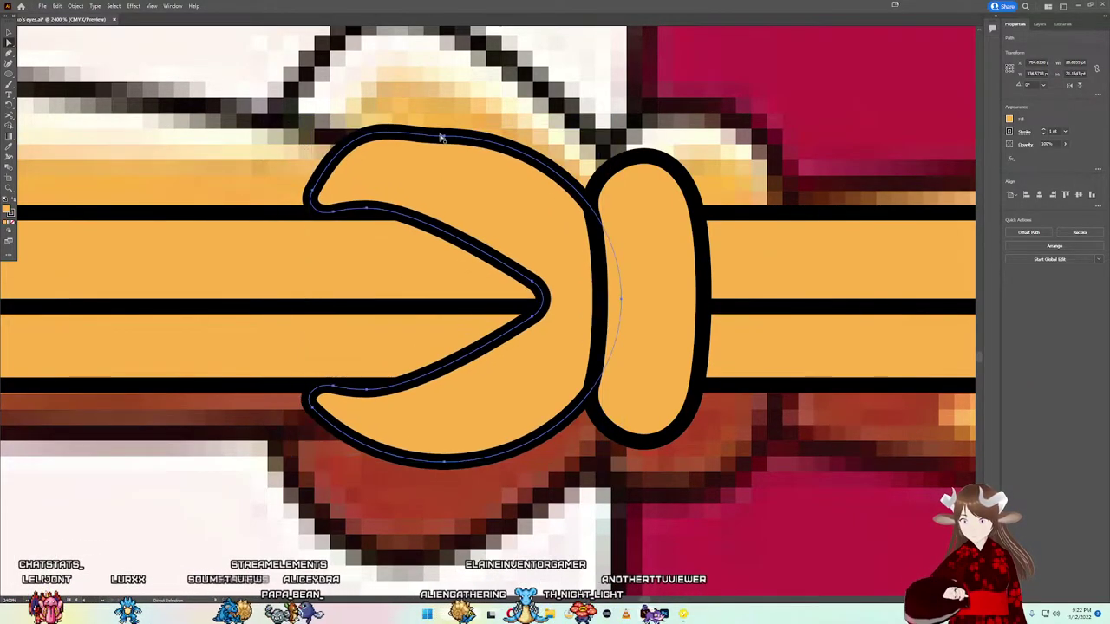
pyautogui.moveTo(448, 137); pyautogui.dragTo(527, 354)
pyautogui.scroll(-2, 512, 288)
pyautogui.scroll(-2, 512, 288)
pyautogui.hotkey('ctrl', 'z')
pyautogui.hotkey('ctrl', 'z')
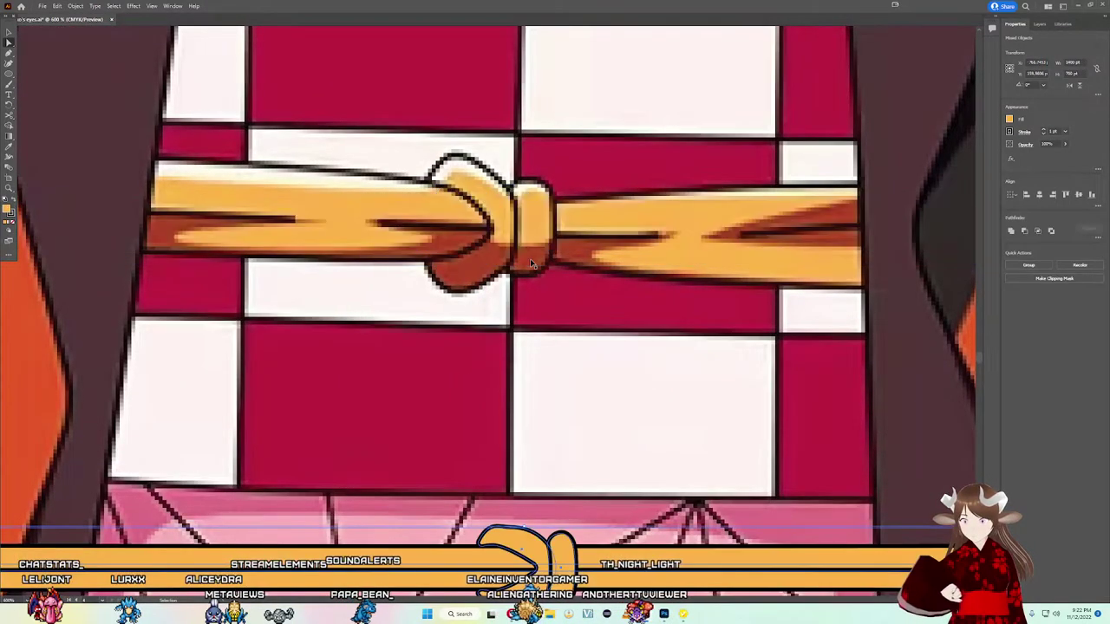
pyautogui.scroll(1, 457, 170)
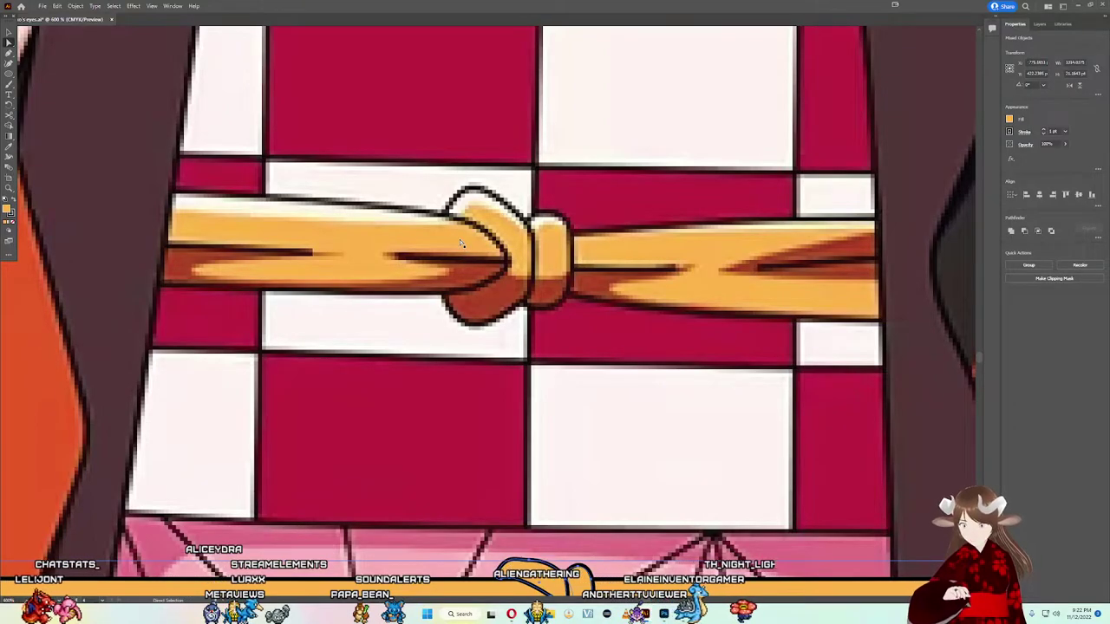
# Step: Attempt to cut the cord path with Scissors and dismiss the warning
pyautogui.press('c')
pyautogui.click(449, 248)
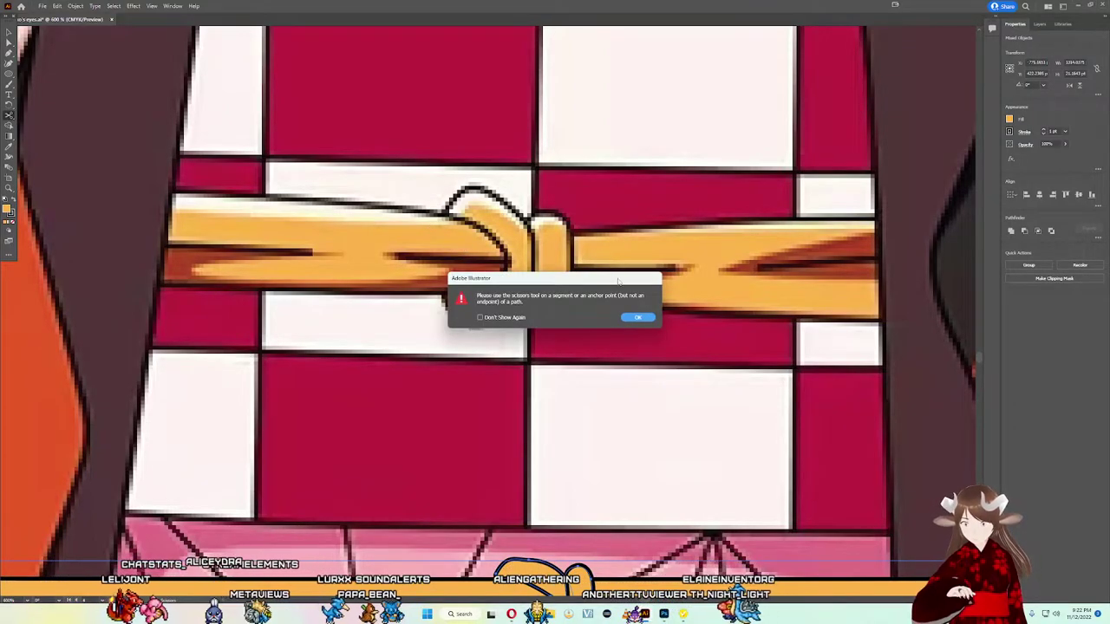
pyautogui.click(637, 318)
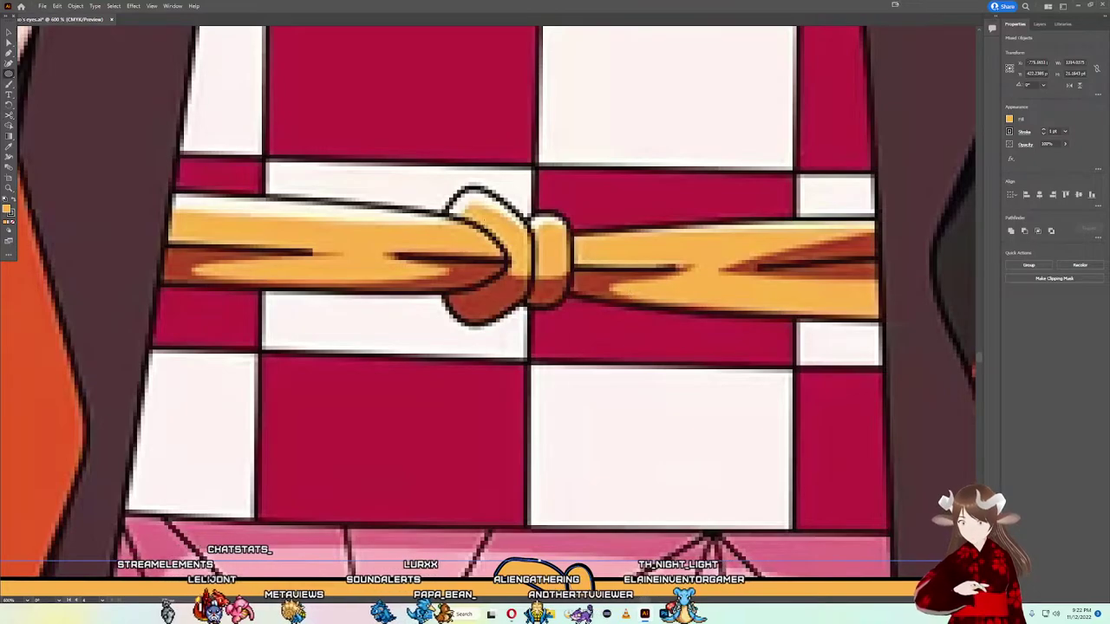
# Step: Trace the knot's left loop with an orange ellipse, pulling its right anchor into a point
pyautogui.press('l')
pyautogui.moveTo(416, 225); pyautogui.dragTo(501, 289)
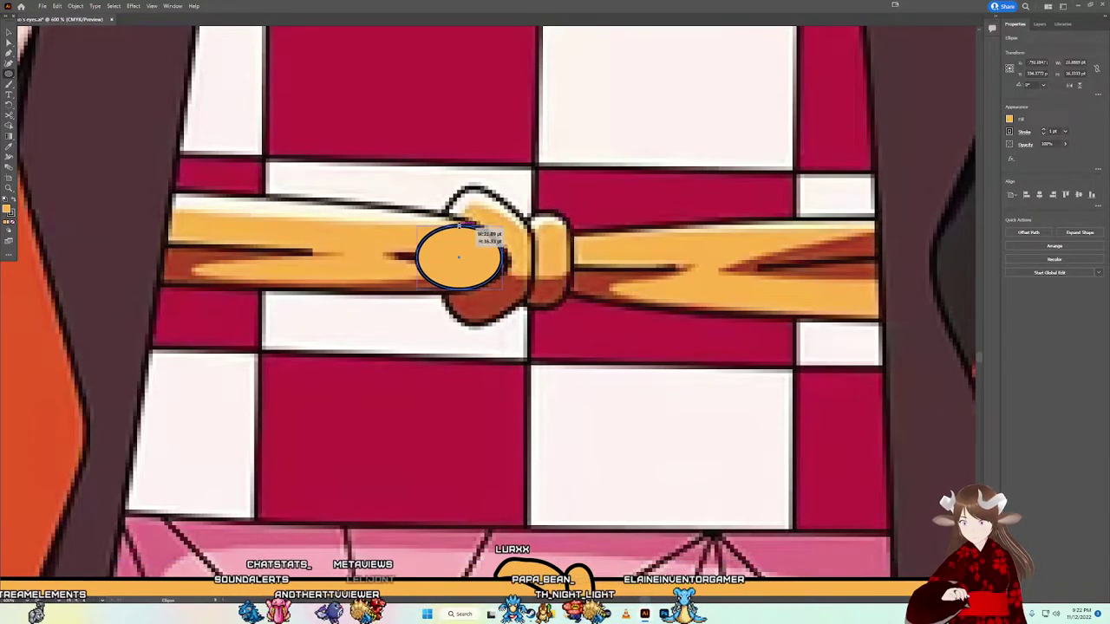
pyautogui.moveTo(458, 225); pyautogui.dragTo(457, 214)
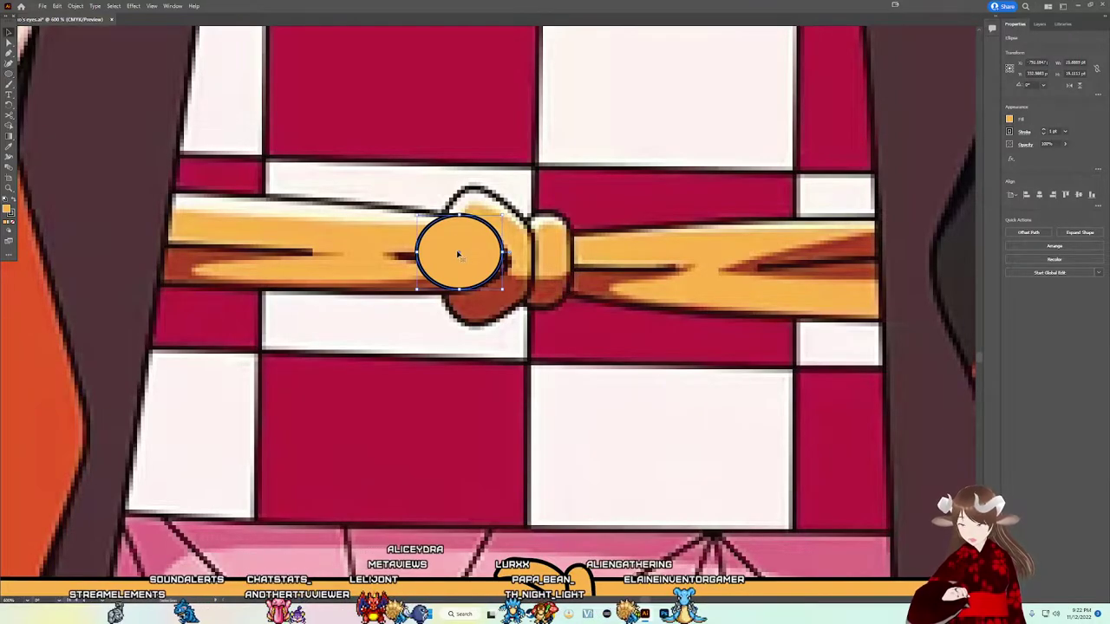
pyautogui.moveTo(459, 253); pyautogui.dragTo(444, 252)
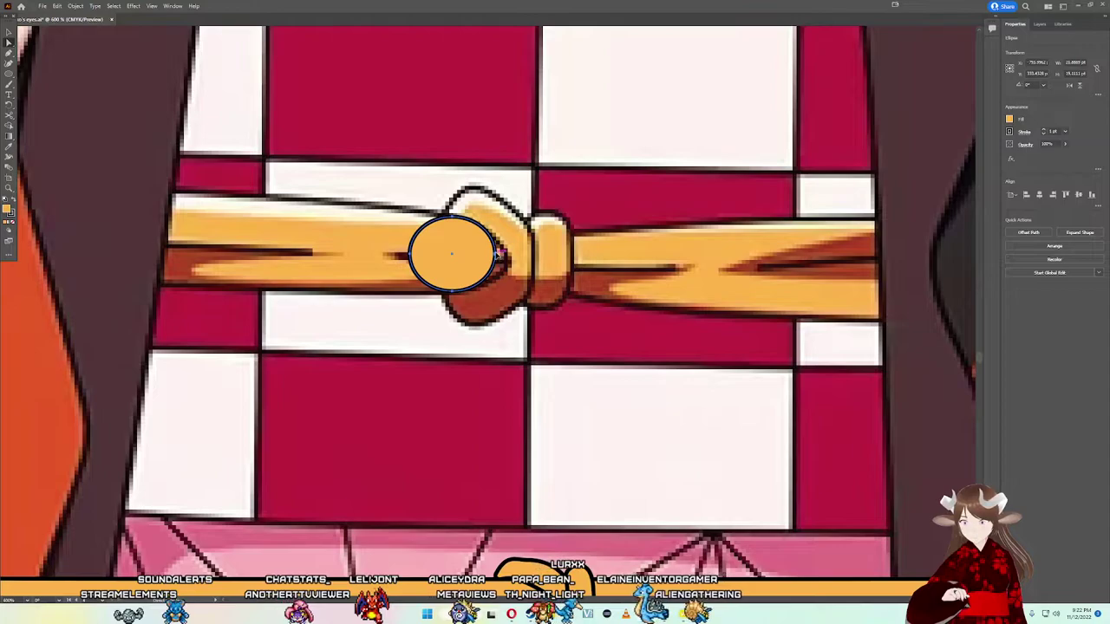
pyautogui.click(498, 251)
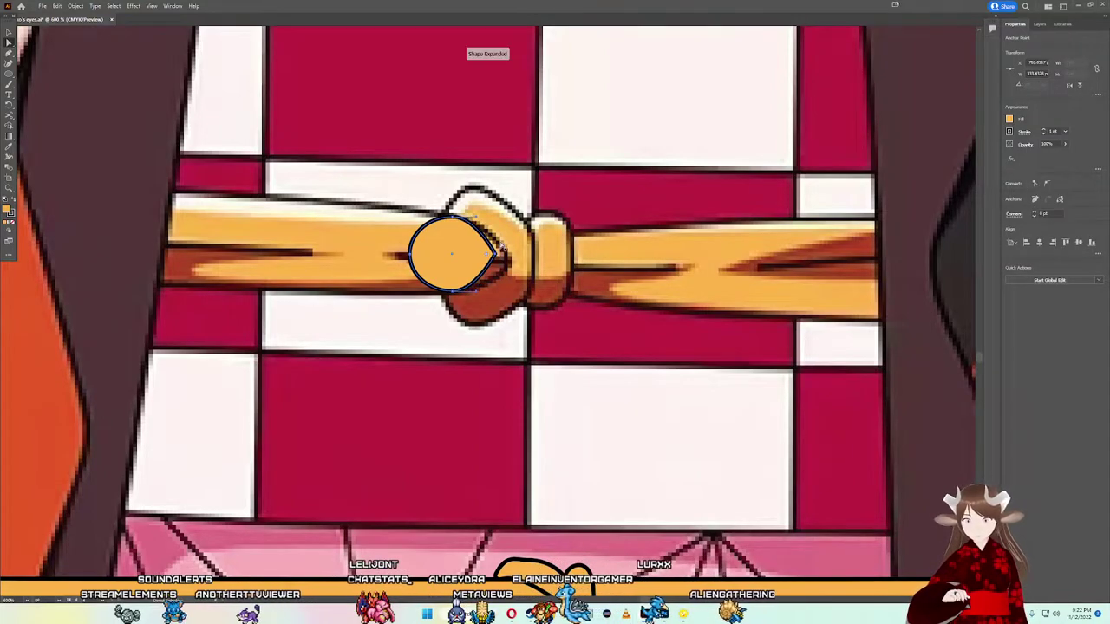
pyautogui.moveTo(498, 253); pyautogui.dragTo(510, 259)
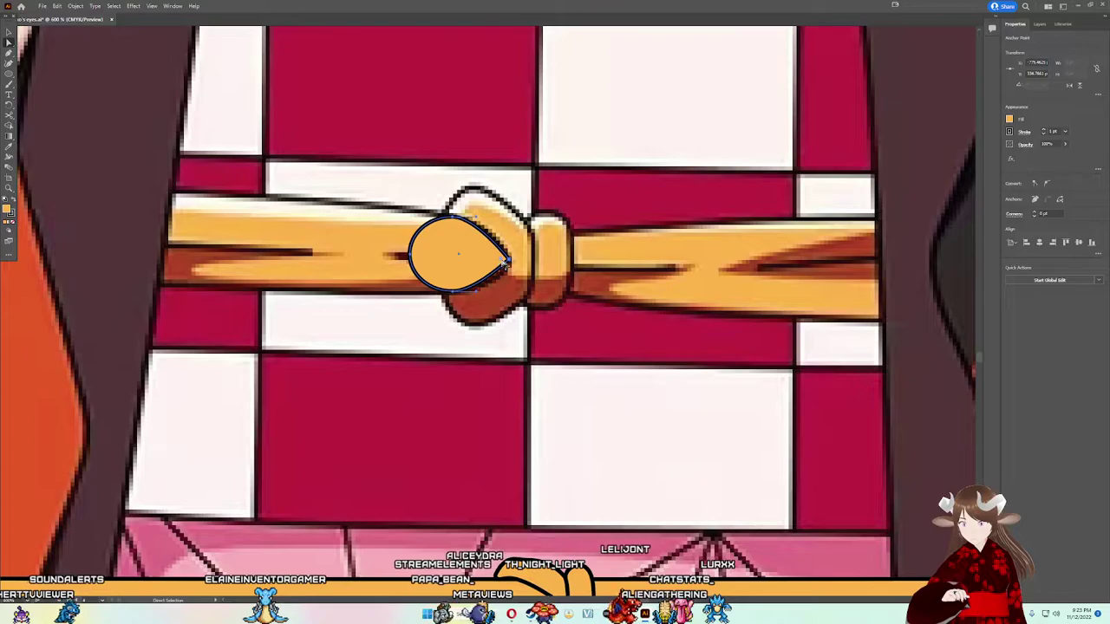
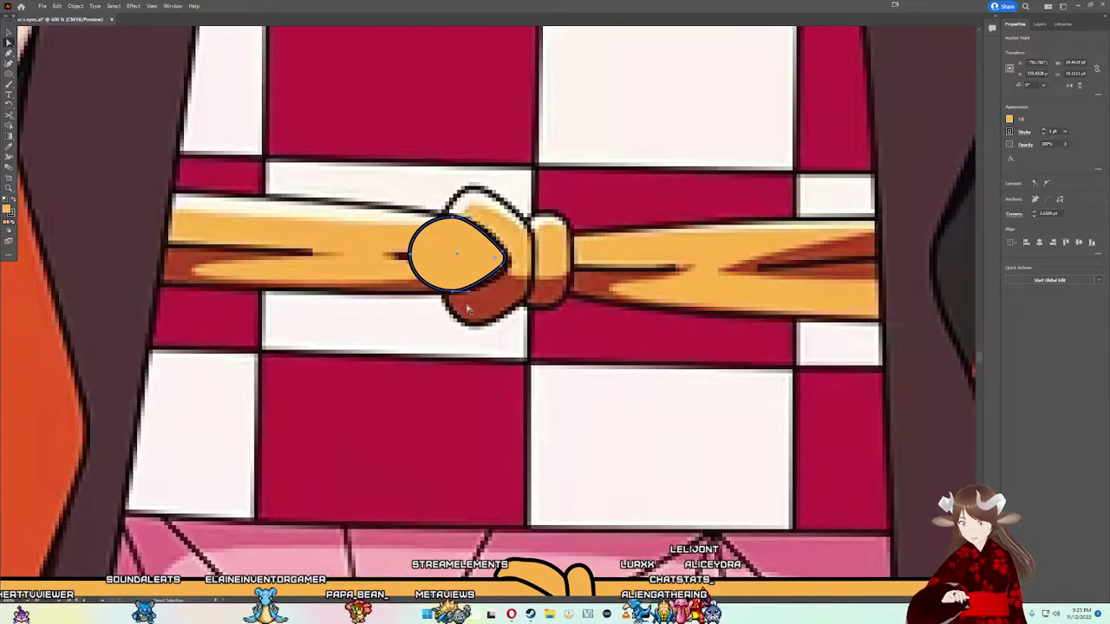
# Step: Draw a tall ellipse over the knot's middle and resize it to trace the central oval
pyautogui.press('m')
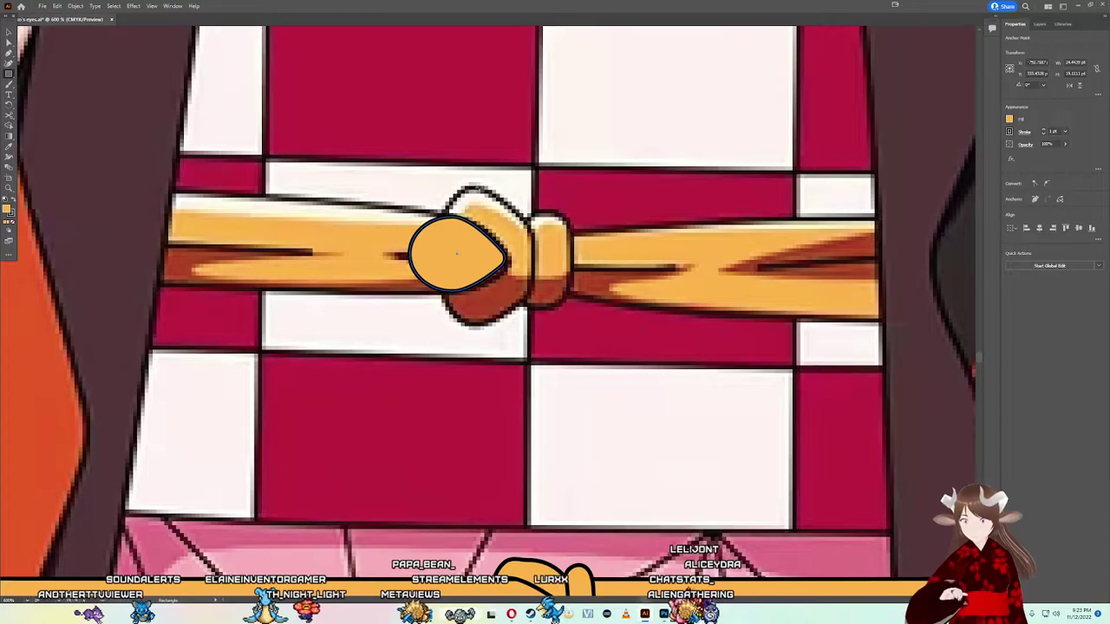
pyautogui.moveTo(465, 185); pyautogui.dragTo(488, 325)
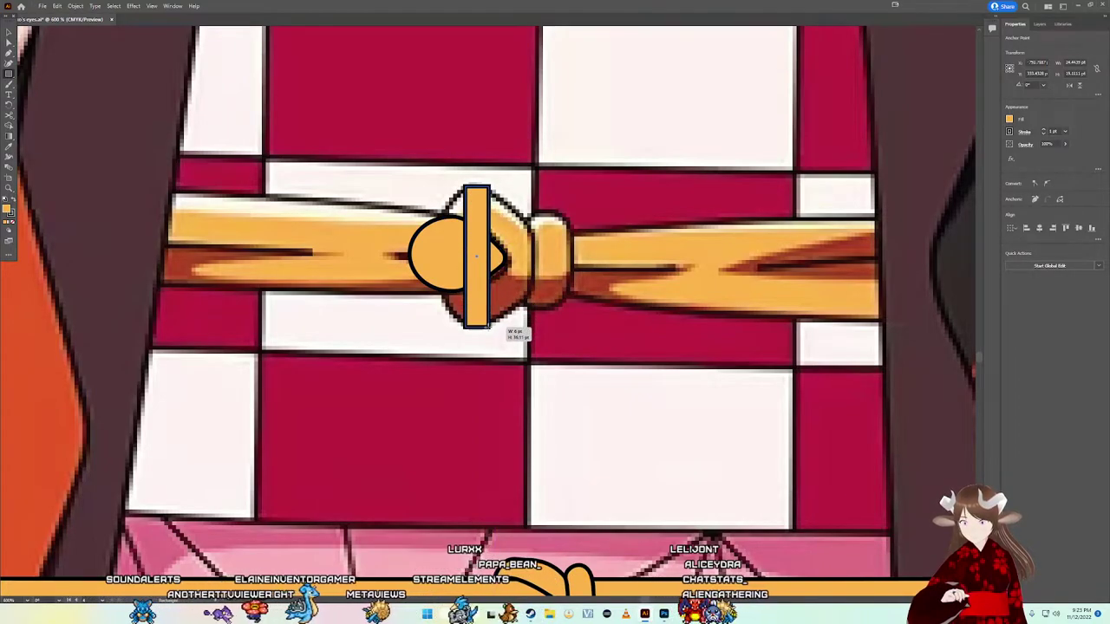
pyautogui.hotkey('ctrl', 'z')
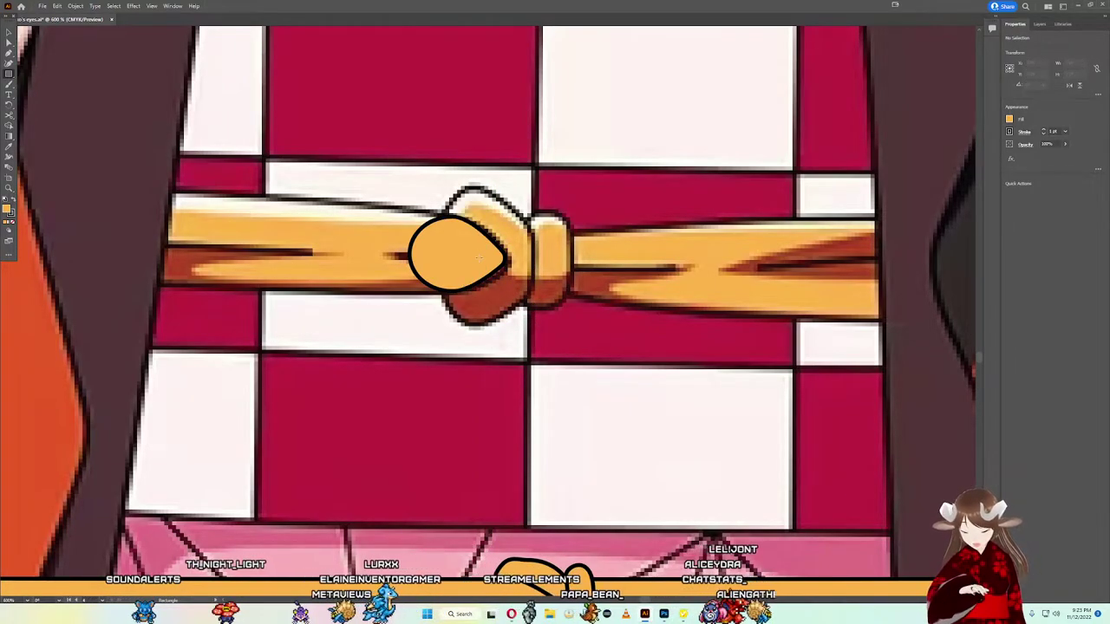
pyautogui.moveTo(466, 185)
pyautogui.mouseDown()
pyautogui.moveTo(510, 320)
pyautogui.moveTo(482, 299)
pyautogui.mouseUp()
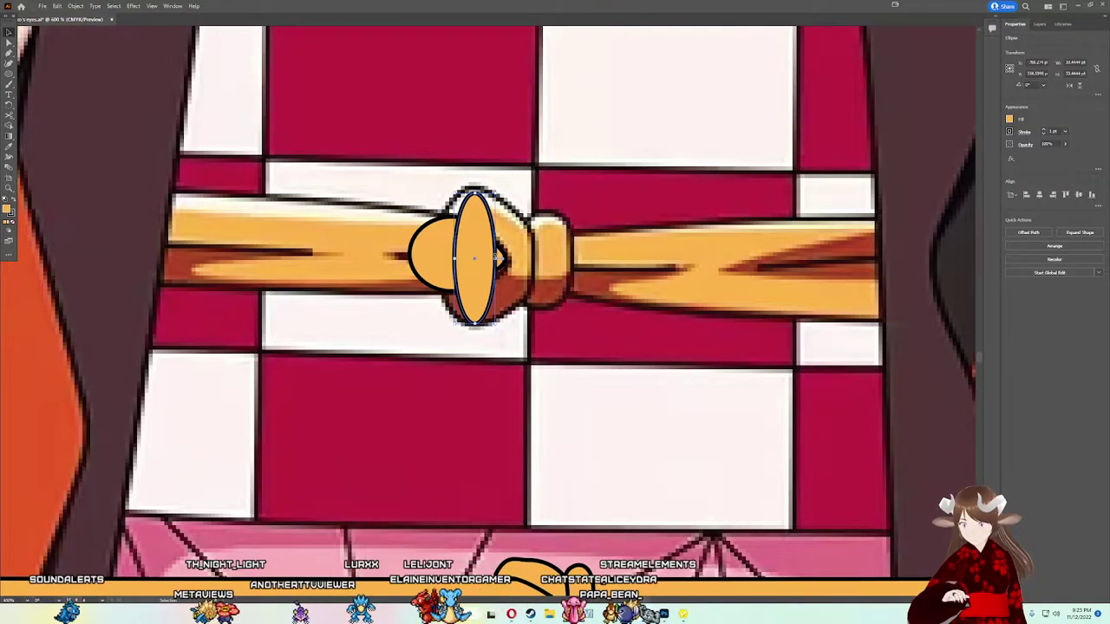
pyautogui.moveTo(498, 256)
pyautogui.mouseDown()
pyautogui.moveTo(507, 263)
pyautogui.moveTo(470, 241)
pyautogui.mouseUp()
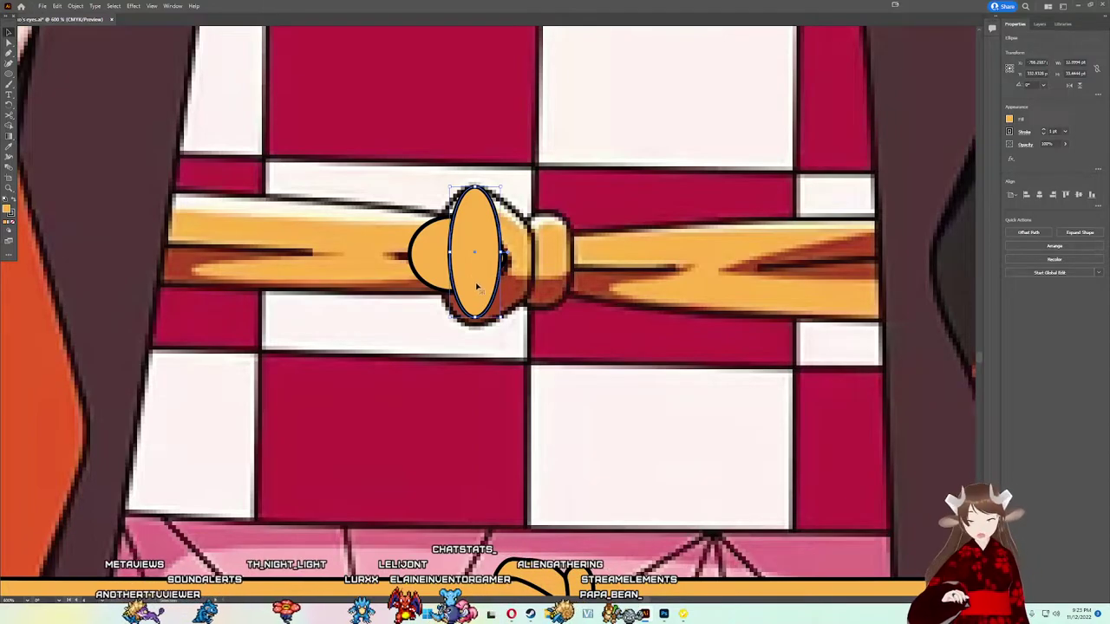
pyautogui.moveTo(474, 318); pyautogui.dragTo(474, 327)
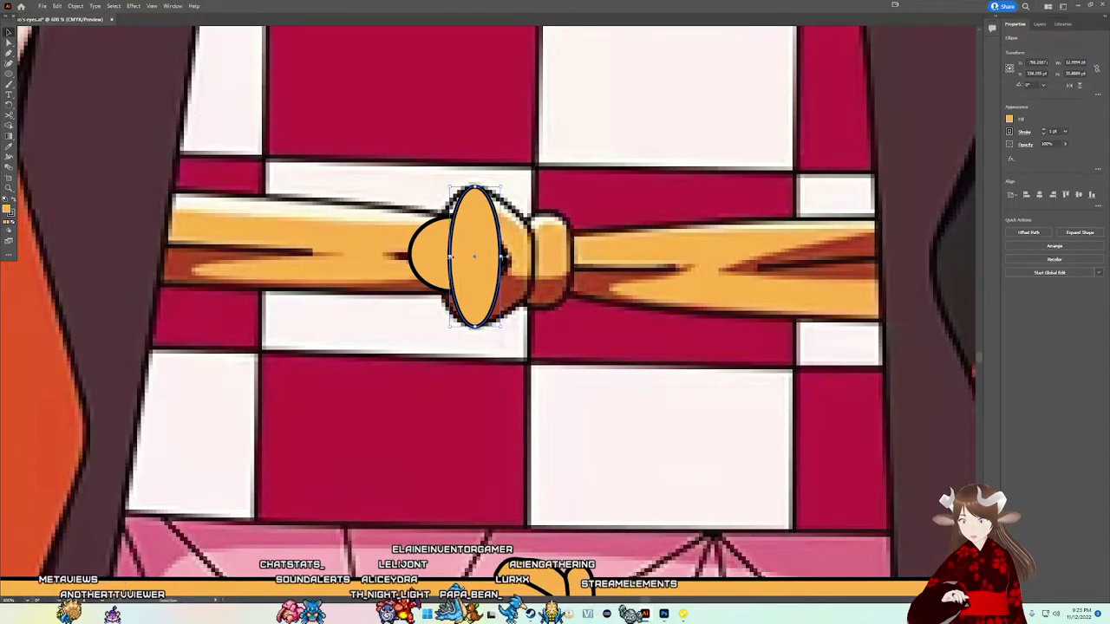
pyautogui.moveTo(450, 256)
pyautogui.mouseDown()
pyautogui.moveTo(519, 256)
pyautogui.moveTo(482, 250)
pyautogui.mouseUp()
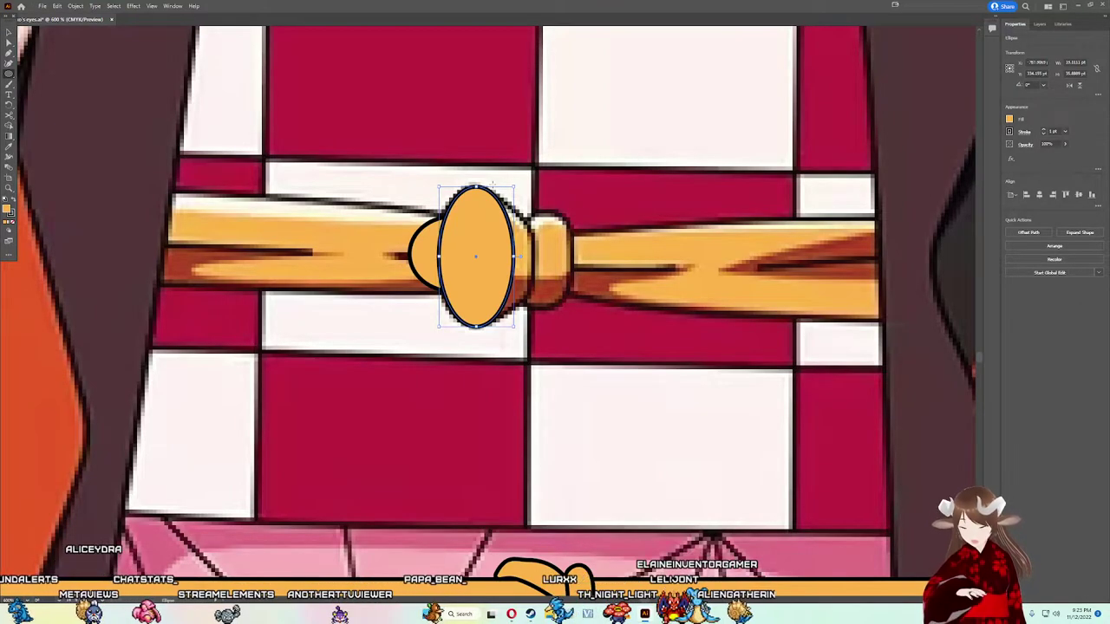
# Step: Draw a tall rectangle covering the knot's right part beside the ellipse
pyautogui.scroll(-1, 520, 303)
pyautogui.moveTo(524, 247); pyautogui.dragTo(532, 295)
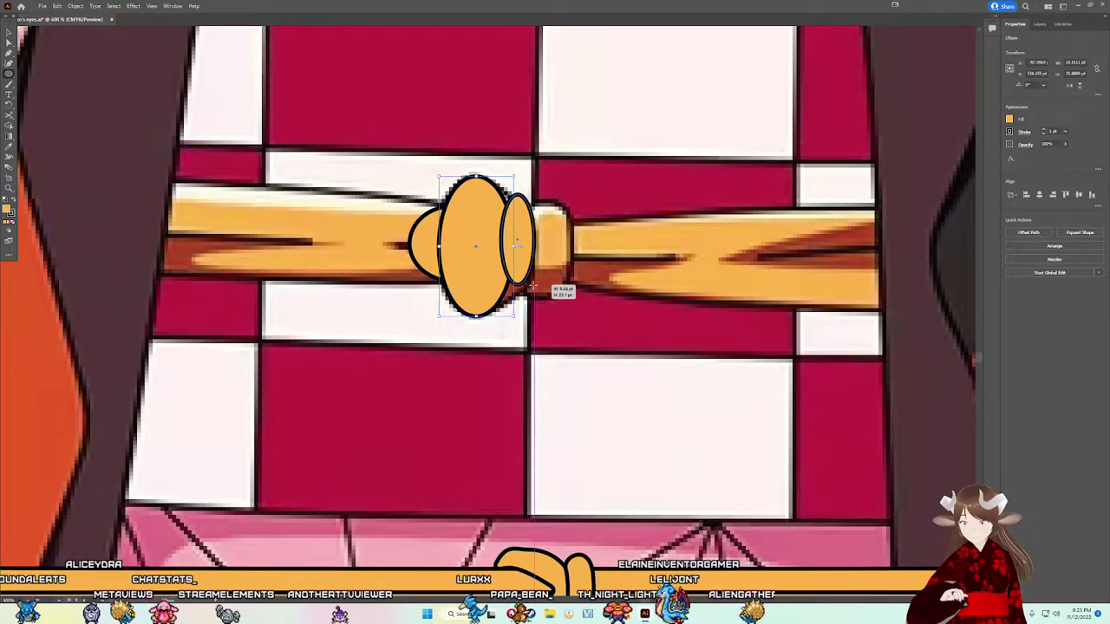
pyautogui.hotkey('ctrl', 'z')
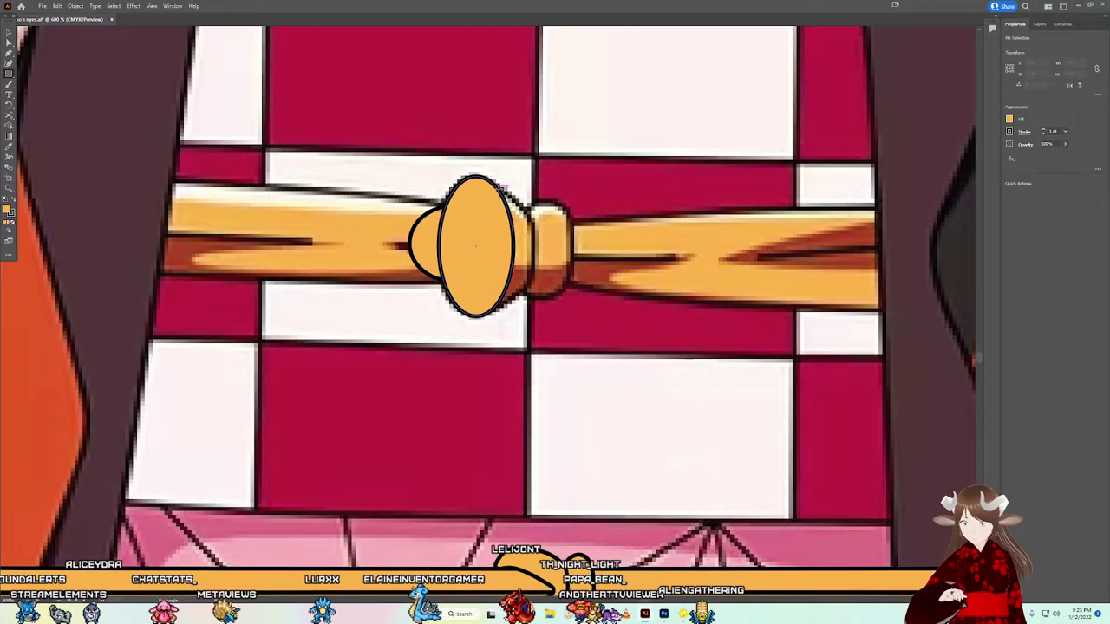
pyautogui.moveTo(497, 187); pyautogui.dragTo(533, 309)
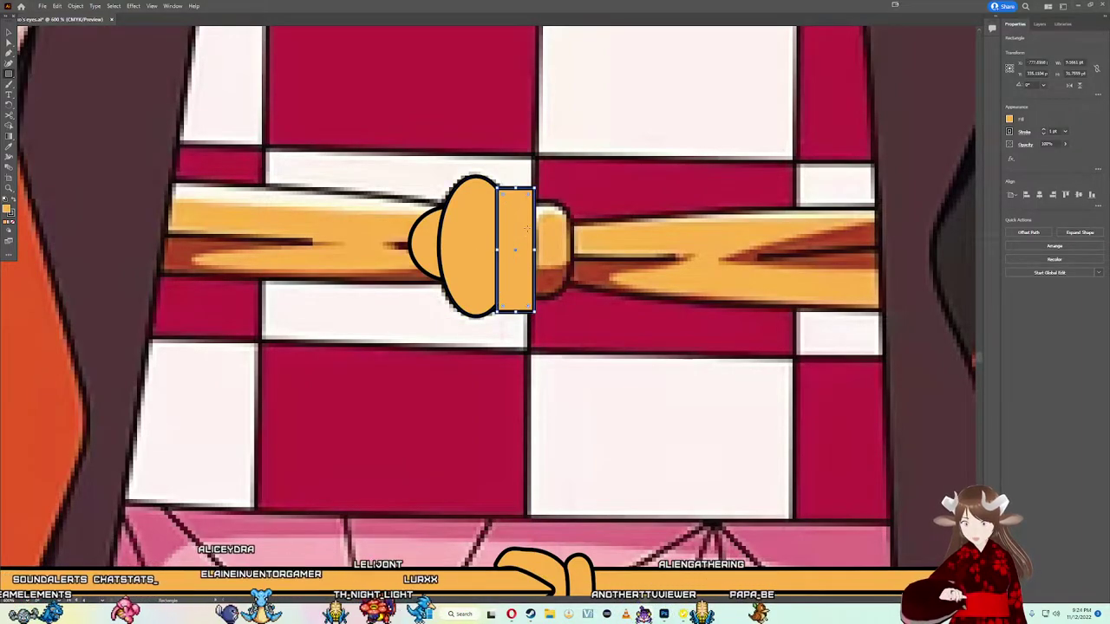
# Step: Taper the rectangle's right side inward and convert its right corners to smooth curves
pyautogui.keyDown('alt'); pyautogui.scroll(2, 533, 190); pyautogui.keyUp('alt')
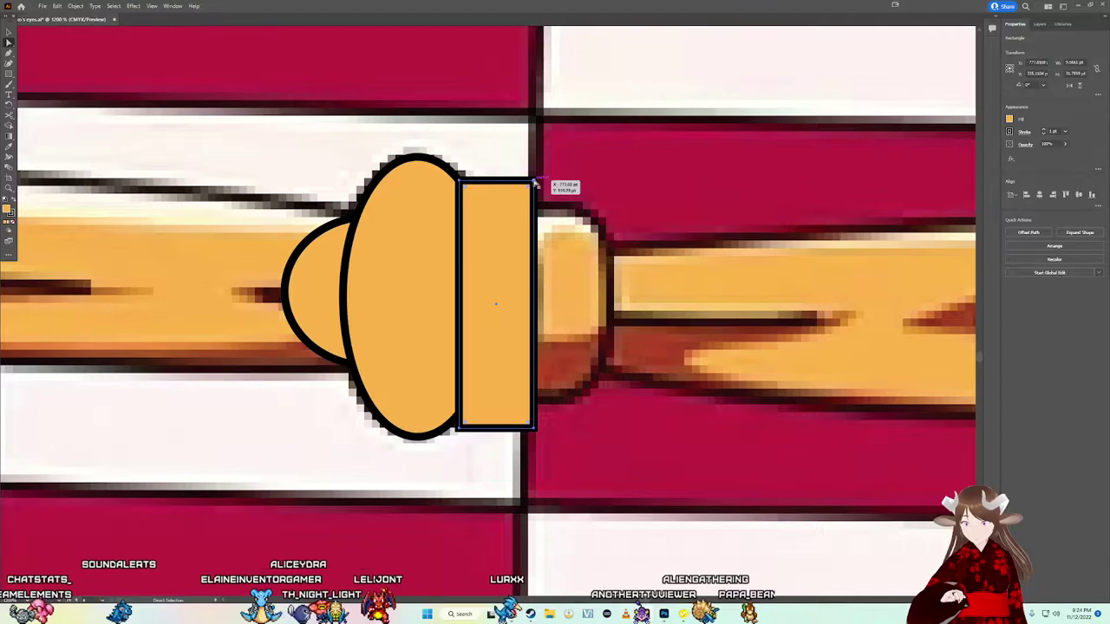
pyautogui.moveTo(535, 183); pyautogui.dragTo(524, 227)
pyautogui.moveTo(535, 440)
pyautogui.mouseDown()
pyautogui.moveTo(495, 355)
pyautogui.moveTo(515, 381)
pyautogui.mouseUp()
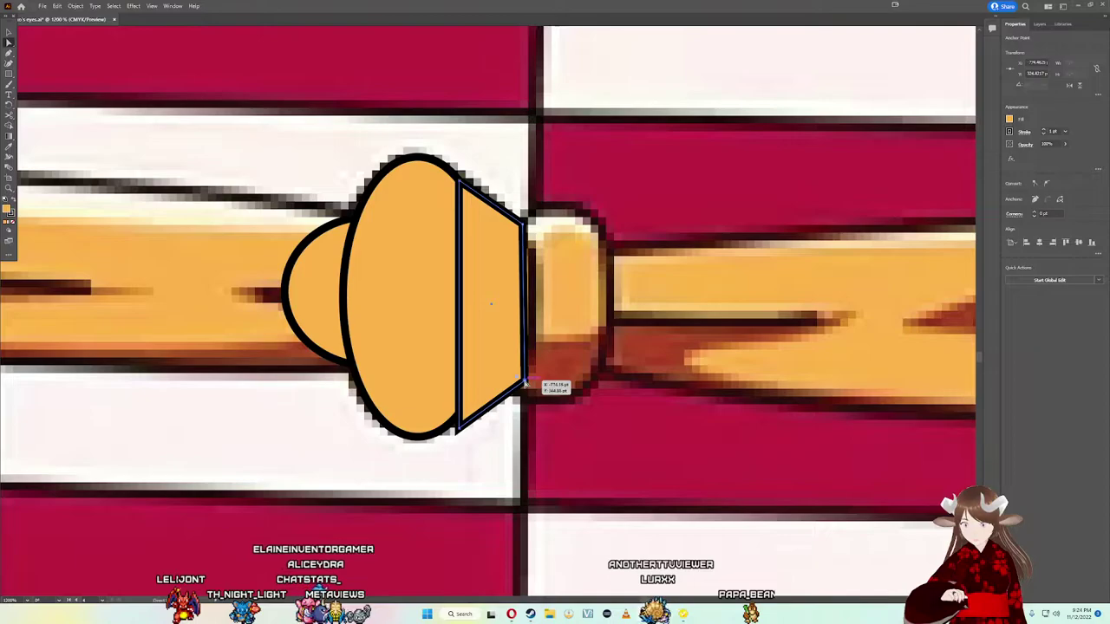
pyautogui.click(1047, 184)
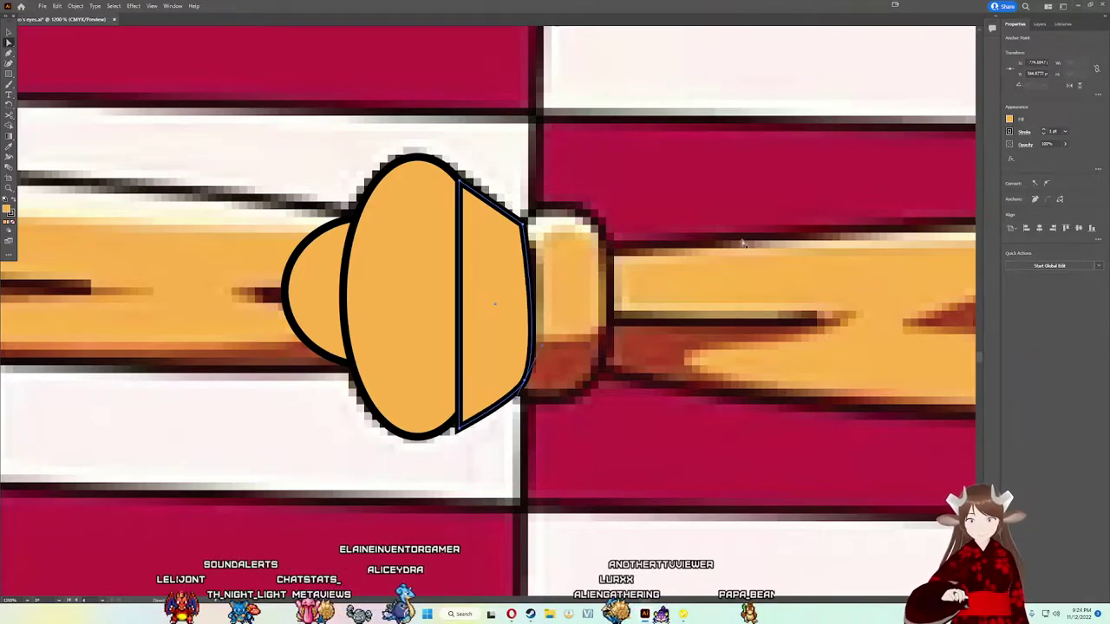
pyautogui.click(1046, 185)
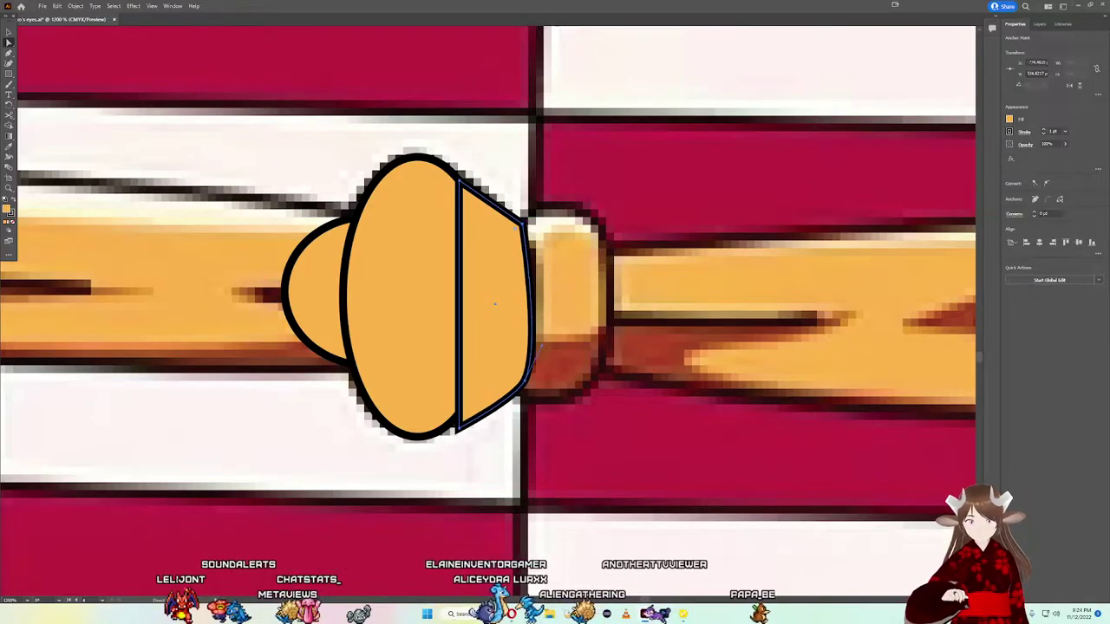
pyautogui.click(1047, 184)
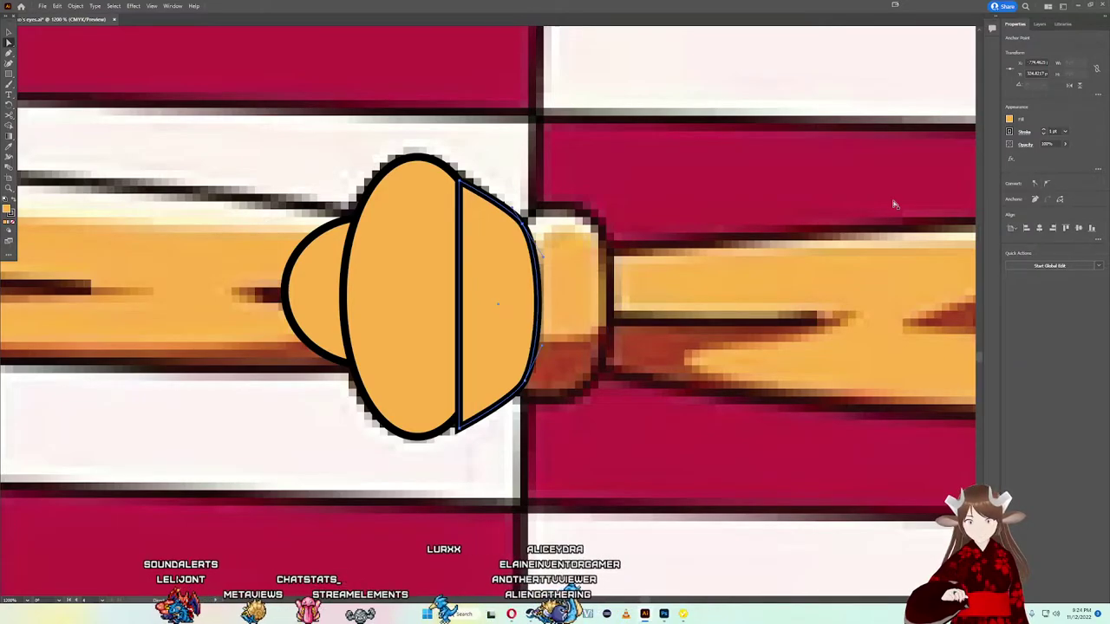
pyautogui.click(462, 430)
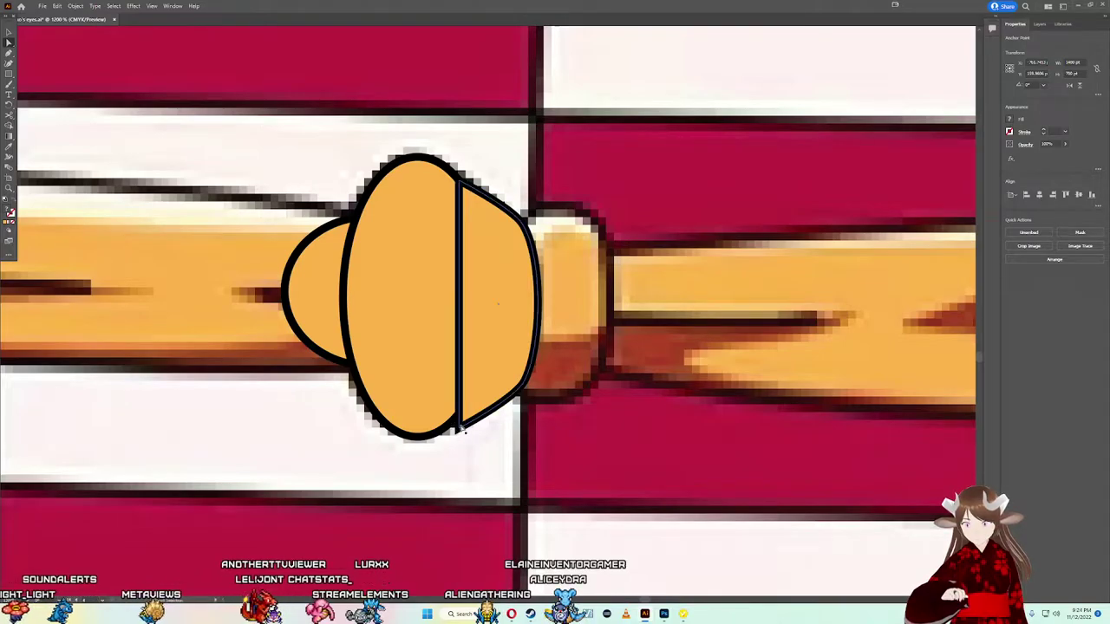
# Step: Nudge the right piece's bottom point up, then merge it with the tall ellipse using Shape Builder
pyautogui.moveTo(461, 430); pyautogui.dragTo(454, 425)
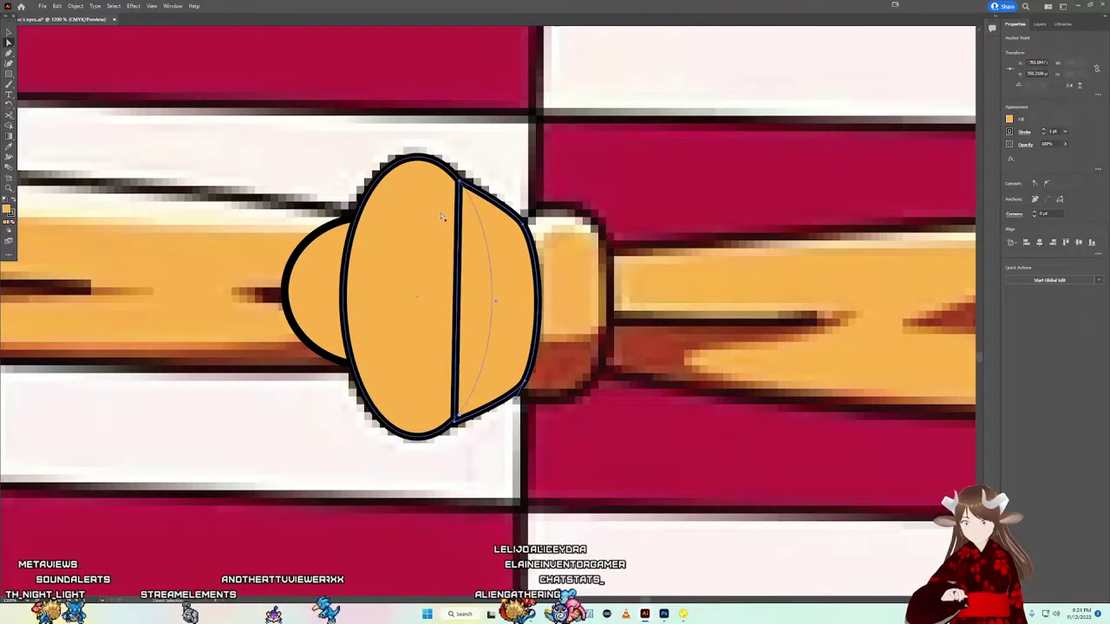
pyautogui.moveTo(442, 217); pyautogui.dragTo(508, 230)
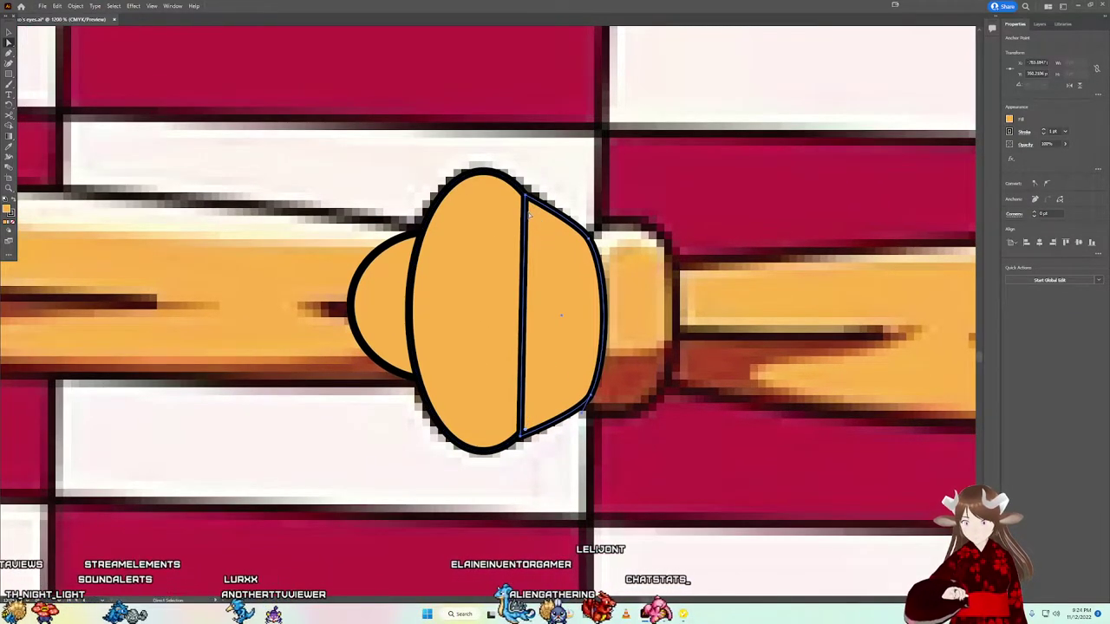
pyautogui.keyDown('shift'); pyautogui.click(491, 250); pyautogui.keyUp('shift')
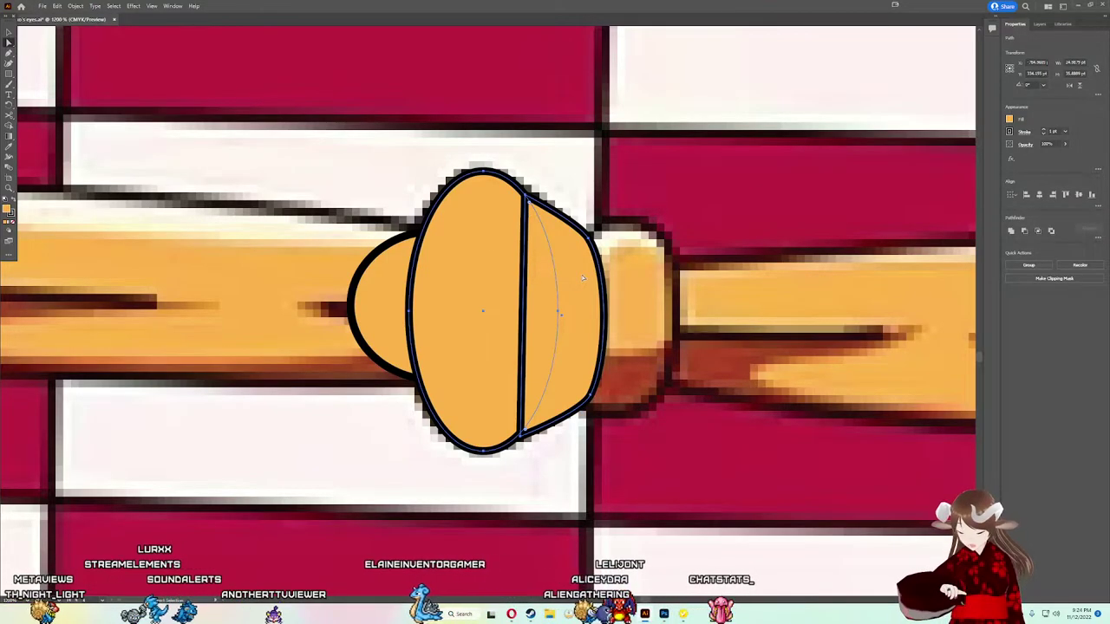
pyautogui.hotkey('shift', 'm')
pyautogui.moveTo(480, 254); pyautogui.dragTo(607, 295)
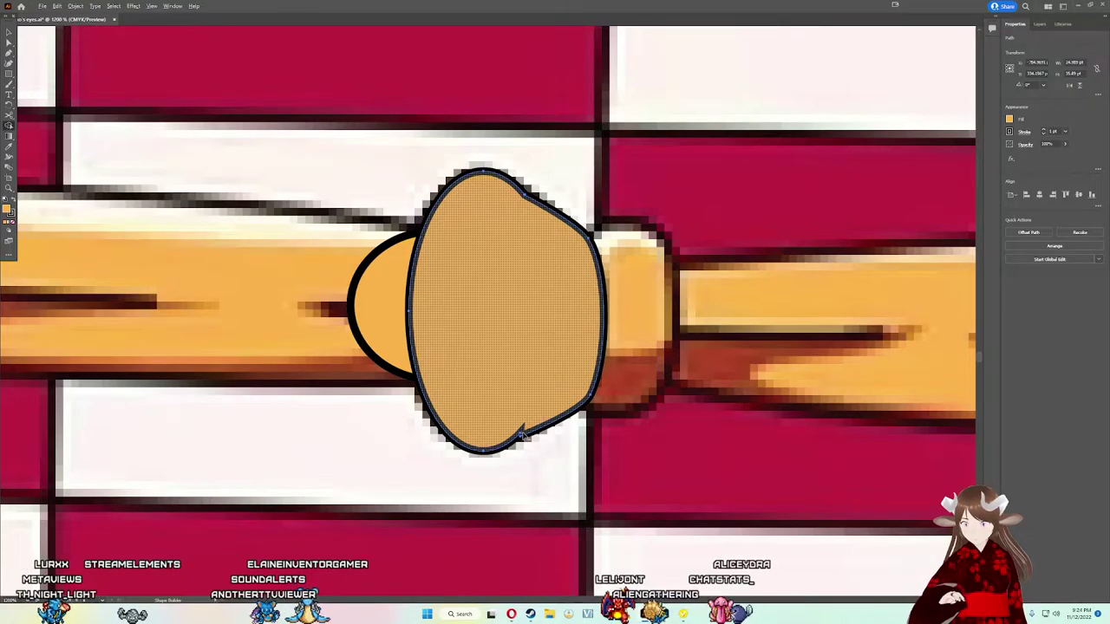
# Step: Reframe the view on the merged knot shape and select its bottom anchor
pyautogui.scroll(3, 520, 430)
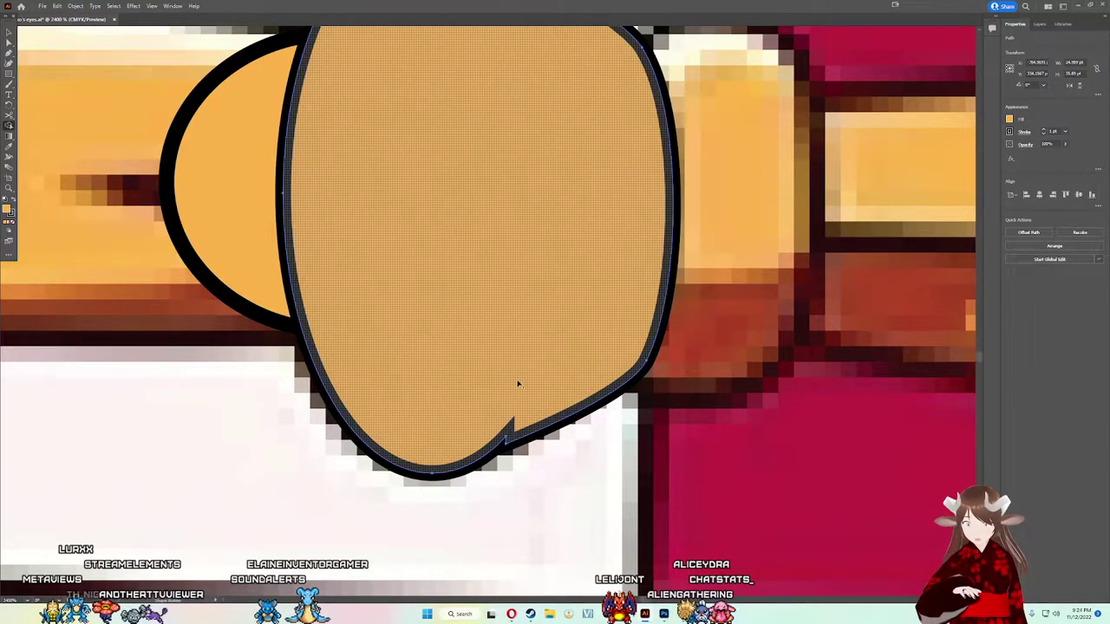
pyautogui.scroll(-3, 523, 338)
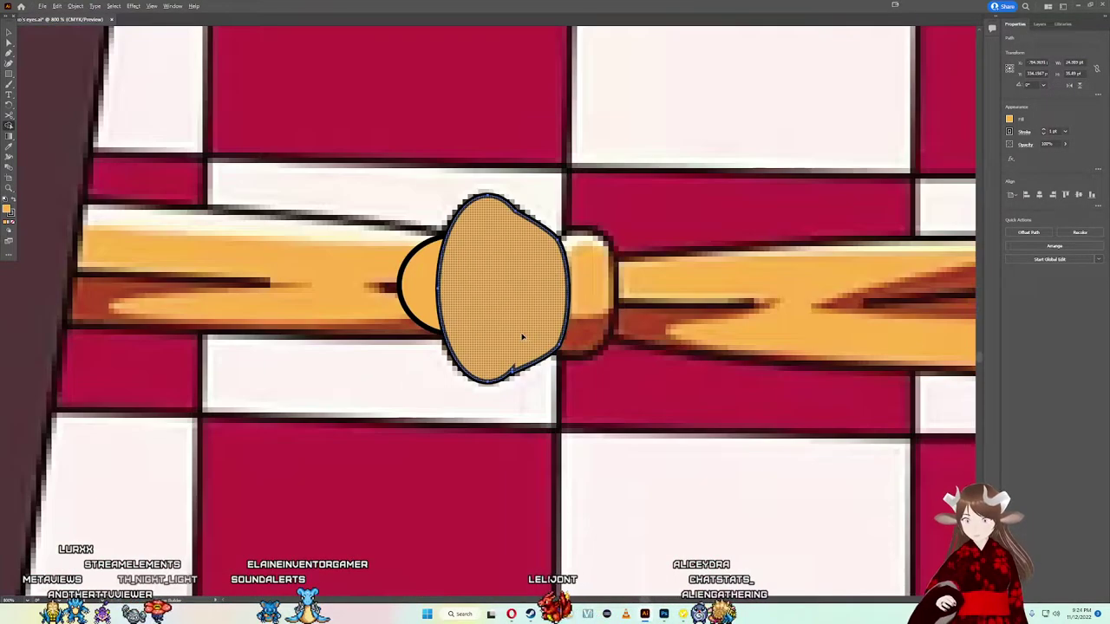
pyautogui.scroll(1, 521, 336)
pyautogui.scroll(1, 513, 373)
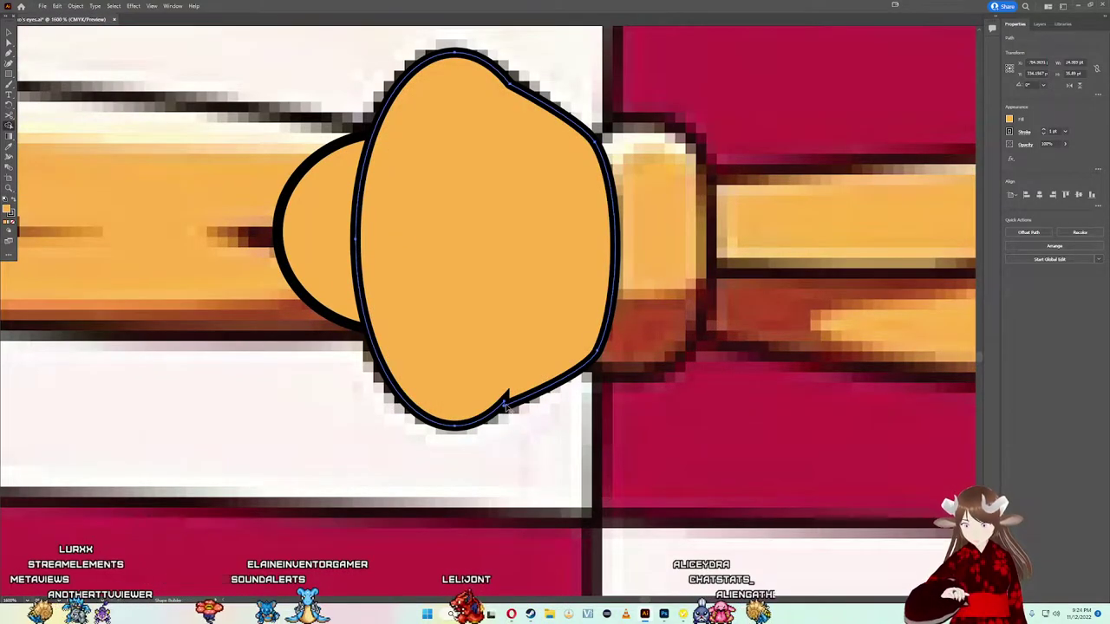
pyautogui.moveTo(507, 397); pyautogui.dragTo(509, 407)
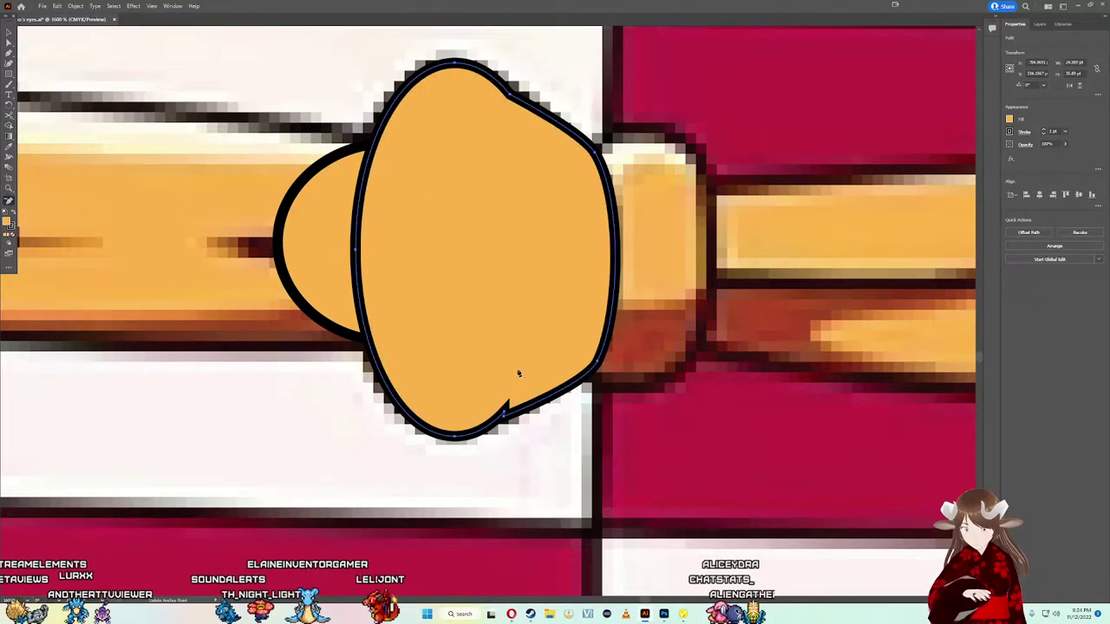
pyautogui.click(506, 413)
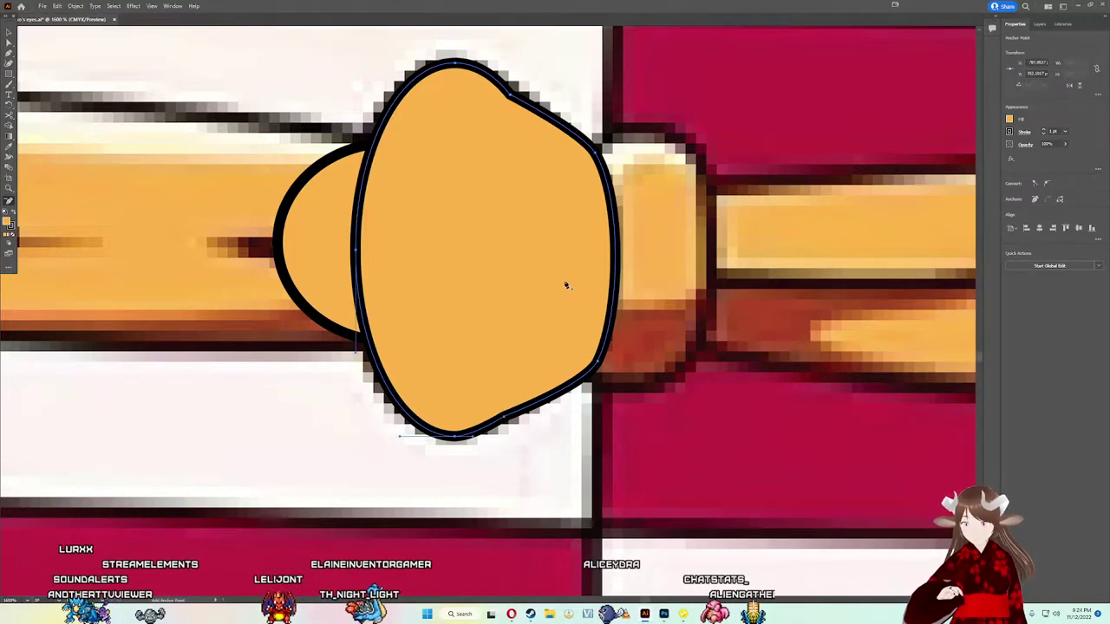
# Step: Make the loop's upper-right anchor smooth and reshape that edge to match the reference
pyautogui.scroll(1, 565, 285)
pyautogui.scroll(-1, 565, 281)
pyautogui.scroll(1, 520, 156)
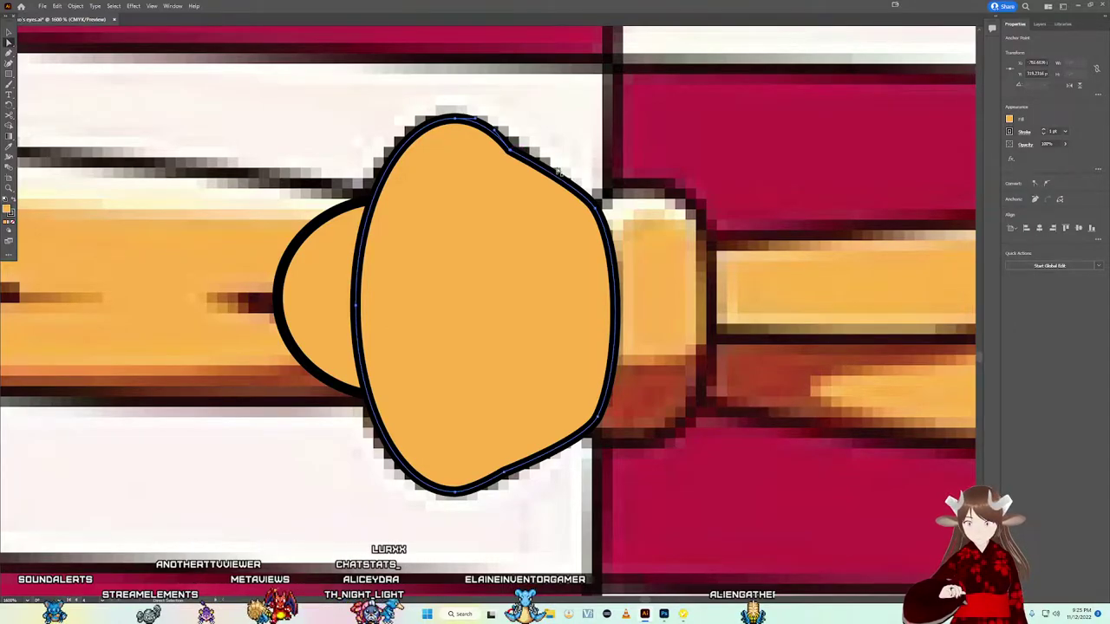
pyautogui.moveTo(510, 152); pyautogui.dragTo(522, 152)
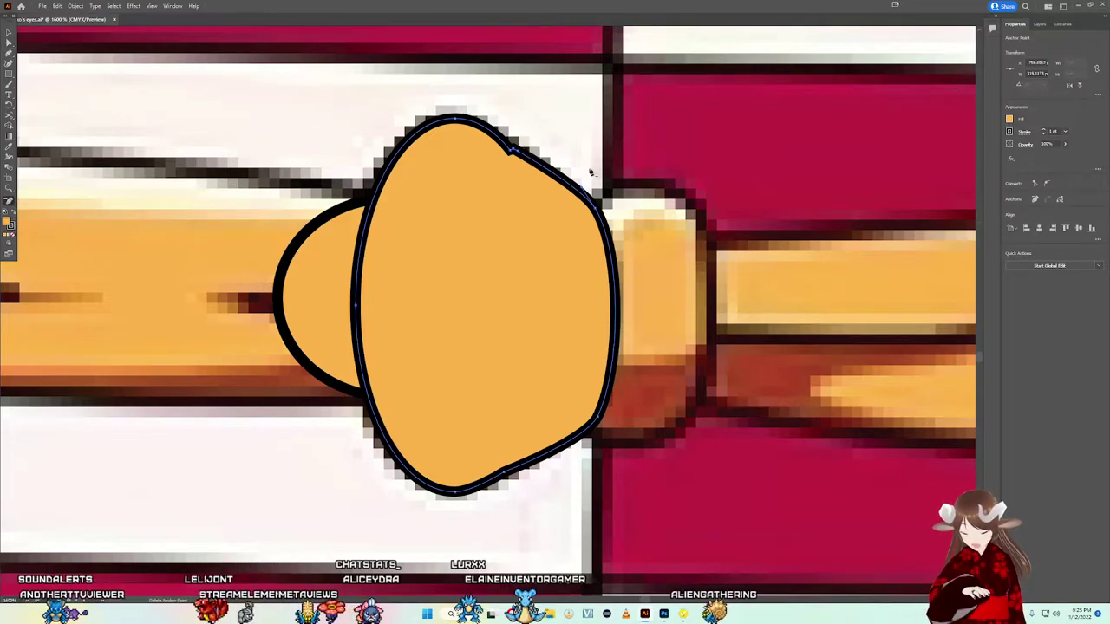
pyautogui.click(512, 153)
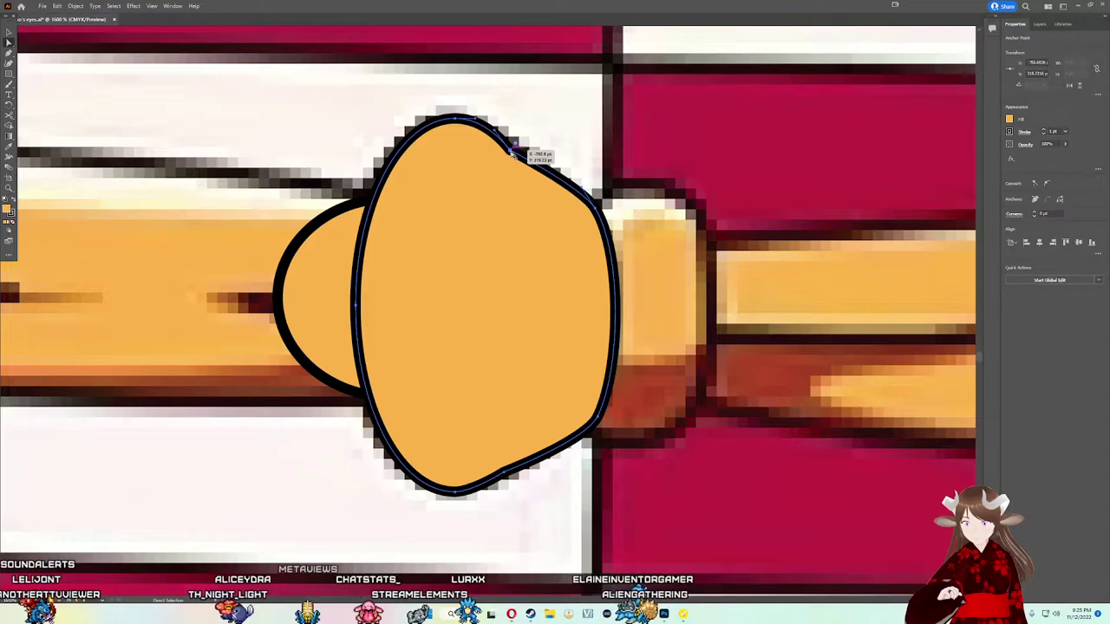
pyautogui.press('ctrl')
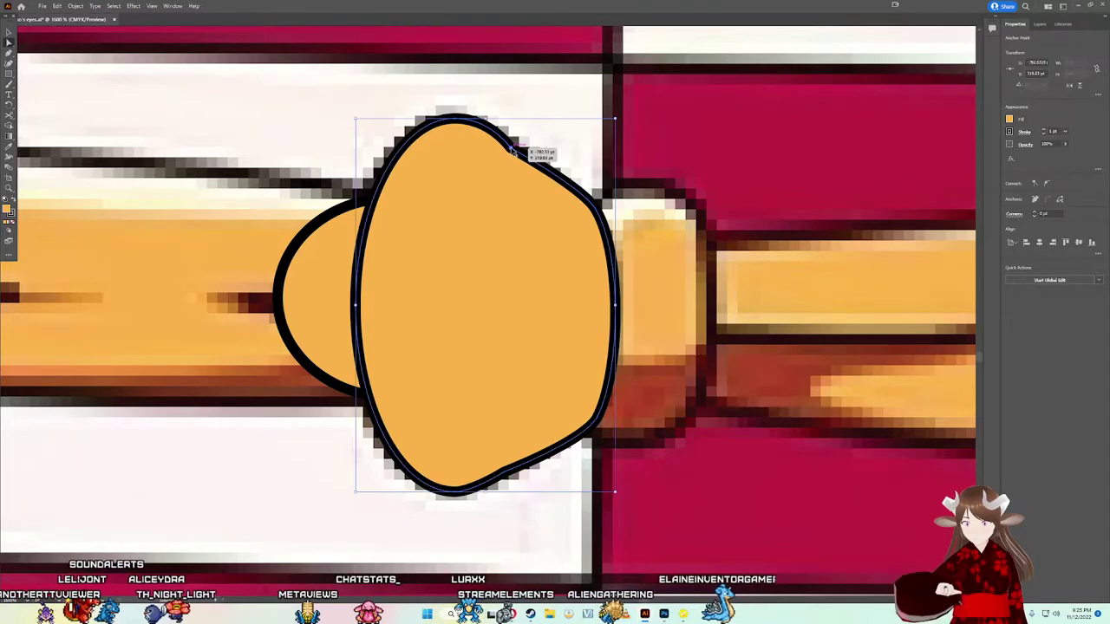
pyautogui.click(1044, 183)
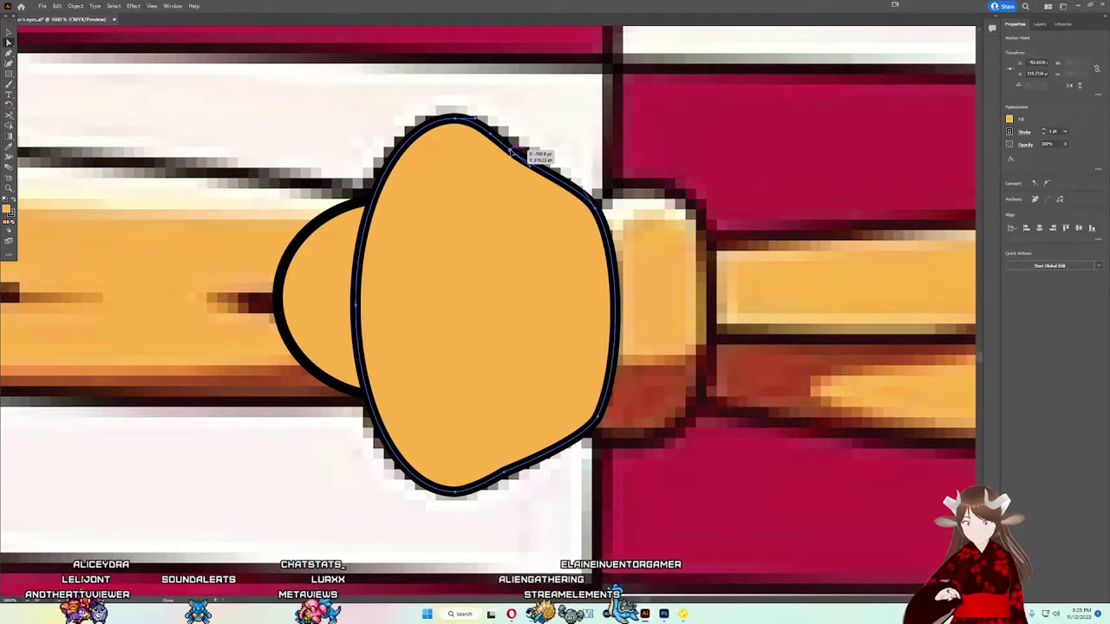
pyautogui.moveTo(511, 152); pyautogui.dragTo(513, 152)
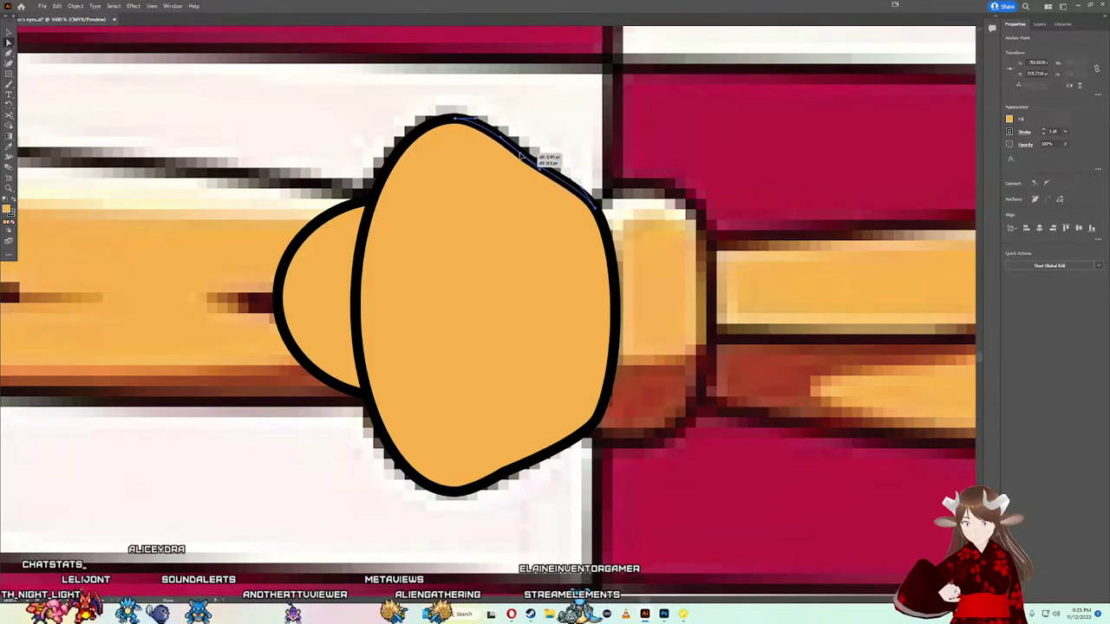
pyautogui.moveTo(521, 156); pyautogui.dragTo(521, 153)
# Step: Select the loop's bottom-left curve for adjustment
pyautogui.scroll(1, 538, 165)
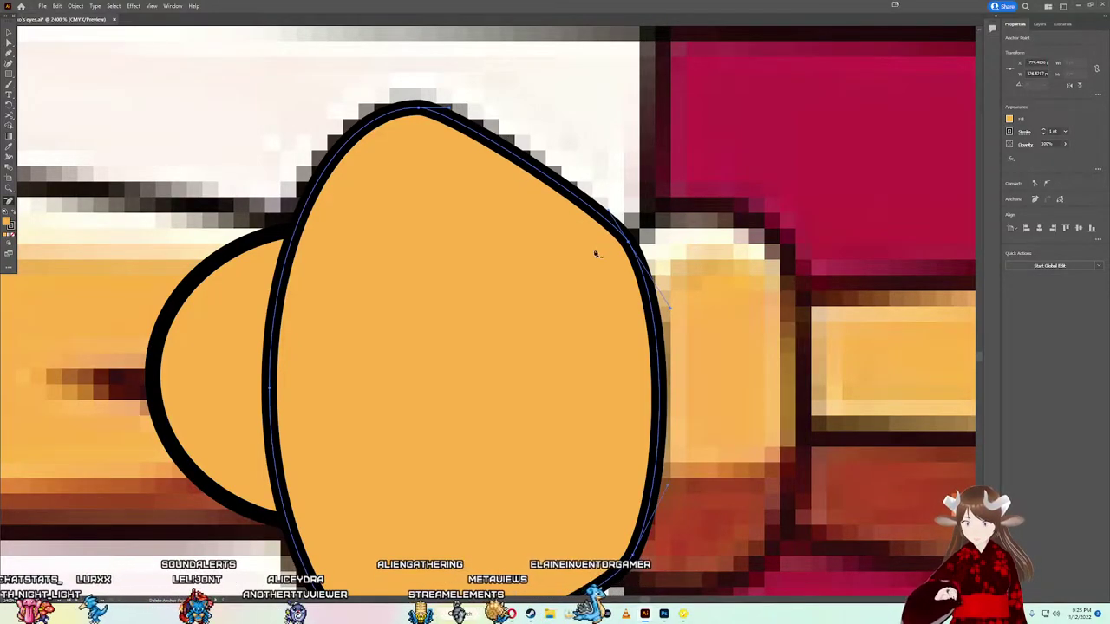
pyautogui.scroll(-3, 520, 339)
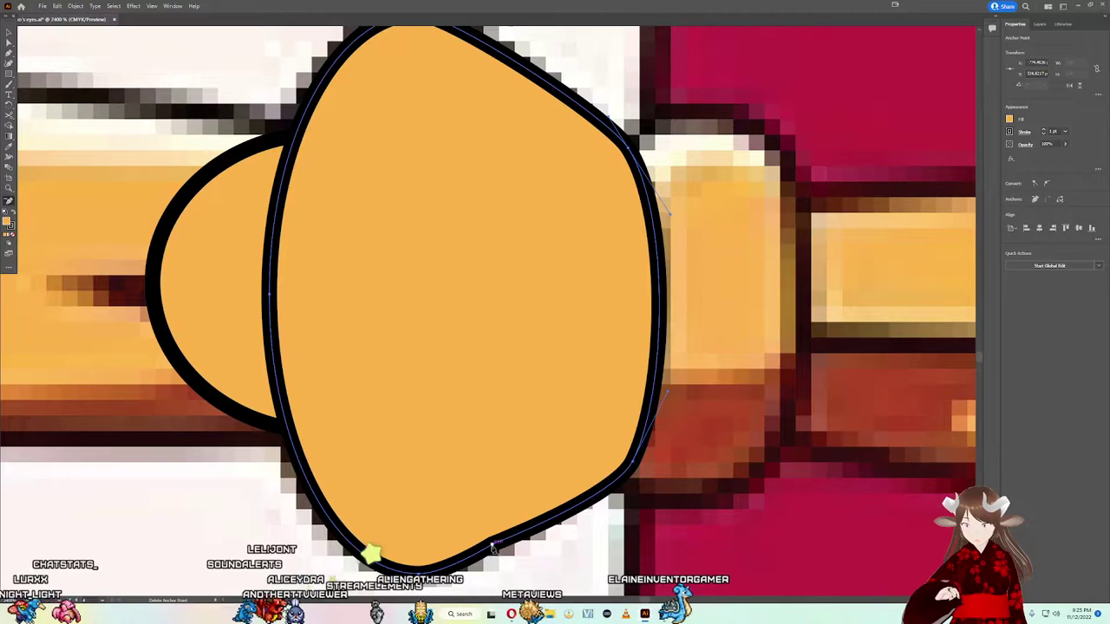
pyautogui.click(491, 546)
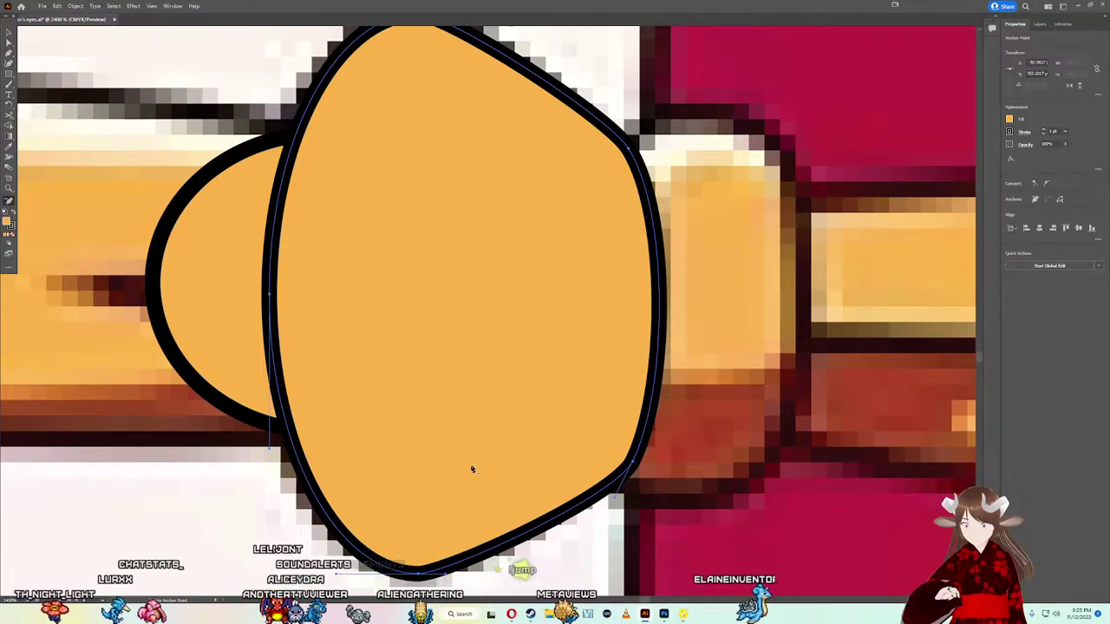
pyautogui.scroll(-2, 308, 394)
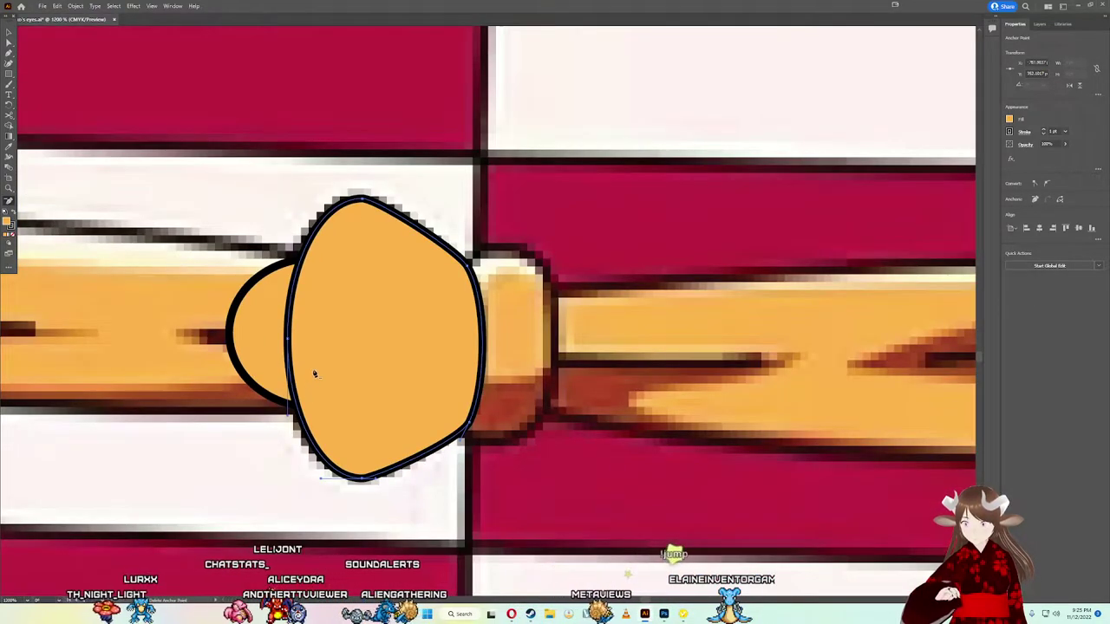
# Step: Use Shape Builder to delete the overlap and left circle, leaving an orange crescent
pyautogui.keyDown('shift'); pyautogui.click(270, 353); pyautogui.keyUp('shift')
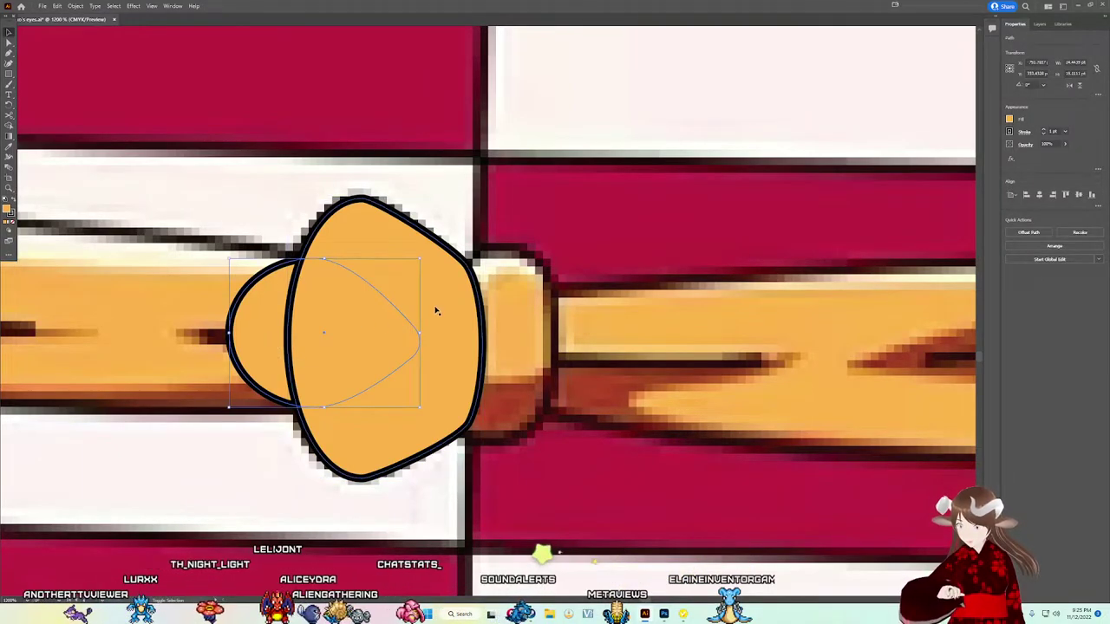
pyautogui.hotkey('shift', 'm')
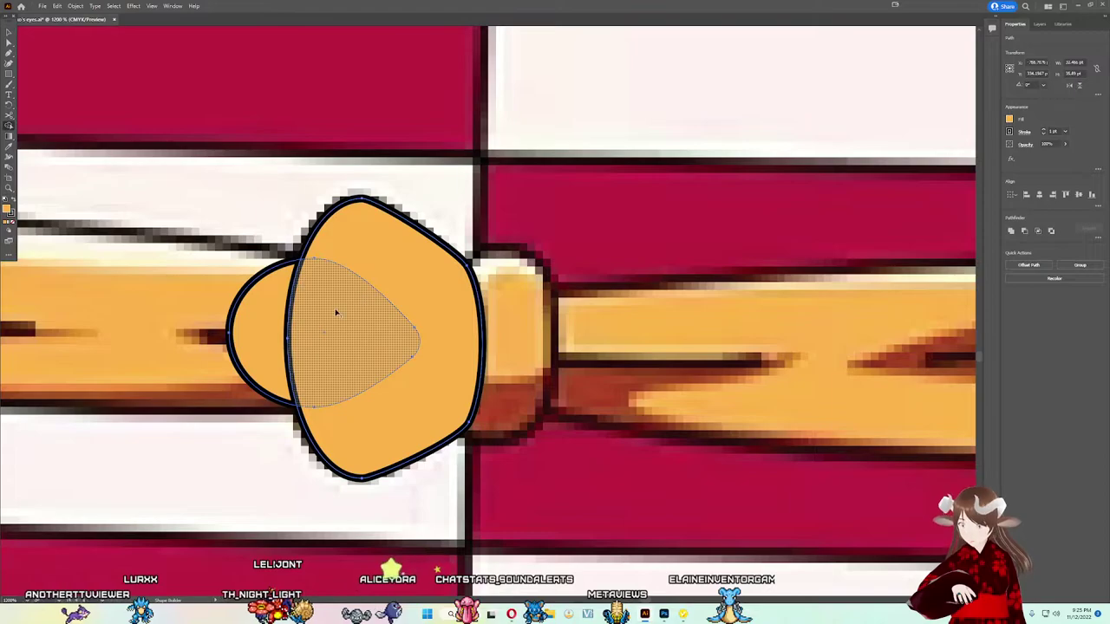
pyautogui.moveTo(335, 314); pyautogui.dragTo(182, 314)
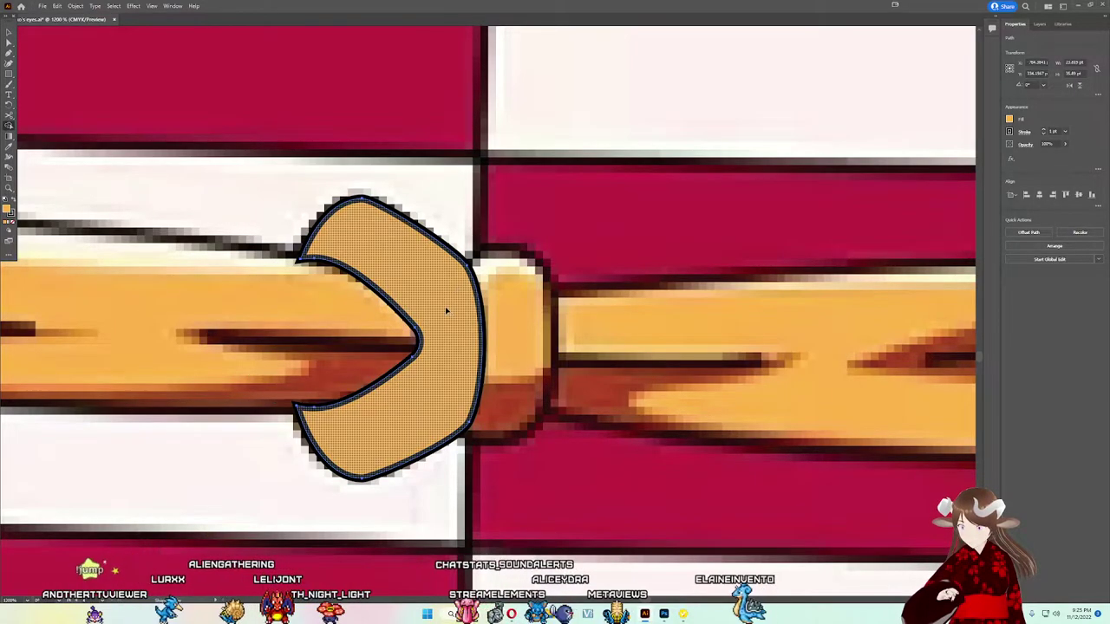
pyautogui.scroll(-3, 410, 332)
pyautogui.scroll(-1, 411, 334)
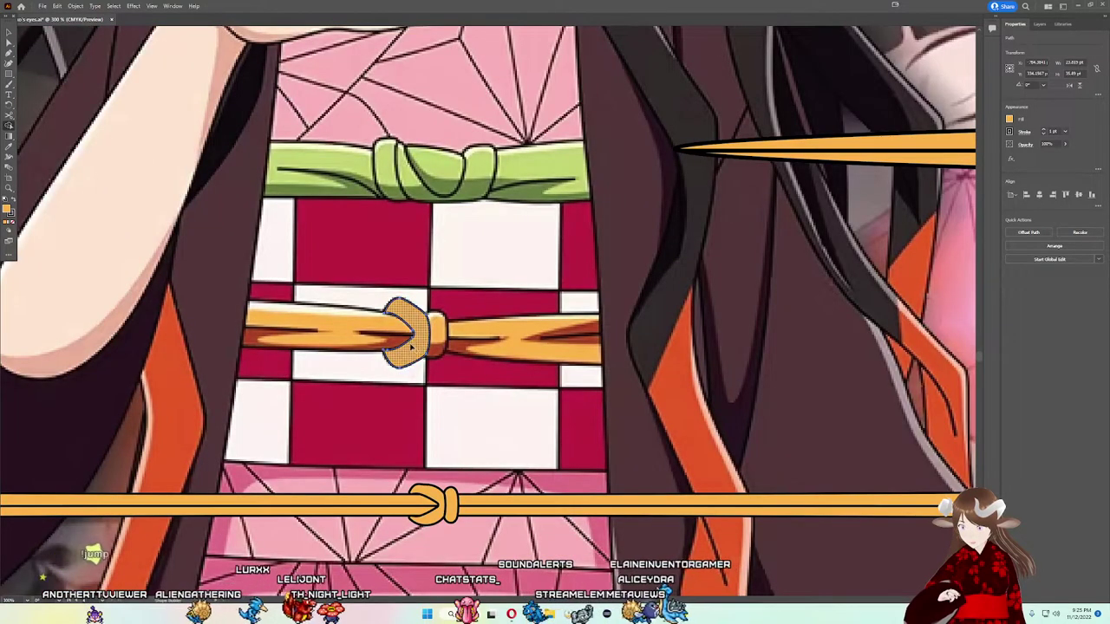
# Step: Copy and paste the crescent, moving the copy toward the lower knot
pyautogui.press('v')
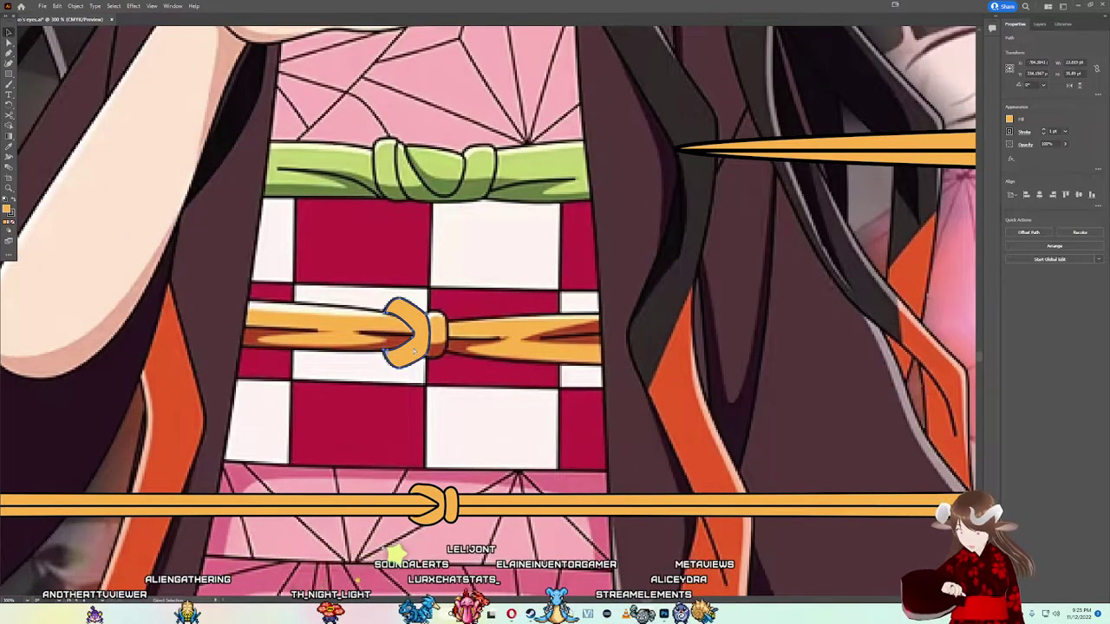
pyautogui.hotkey('ctrl', 'c')
pyautogui.hotkey('ctrl', 'v')
pyautogui.moveTo(493, 303); pyautogui.dragTo(433, 446)
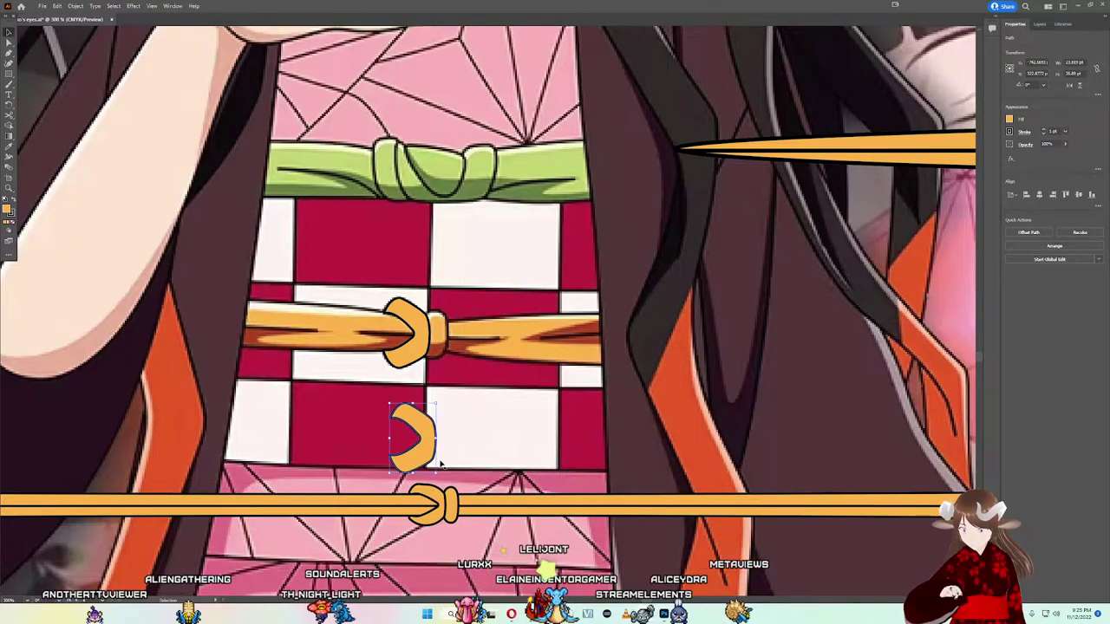
pyautogui.scroll(2, 434, 446)
pyautogui.moveTo(466, 488); pyautogui.dragTo(651, 234)
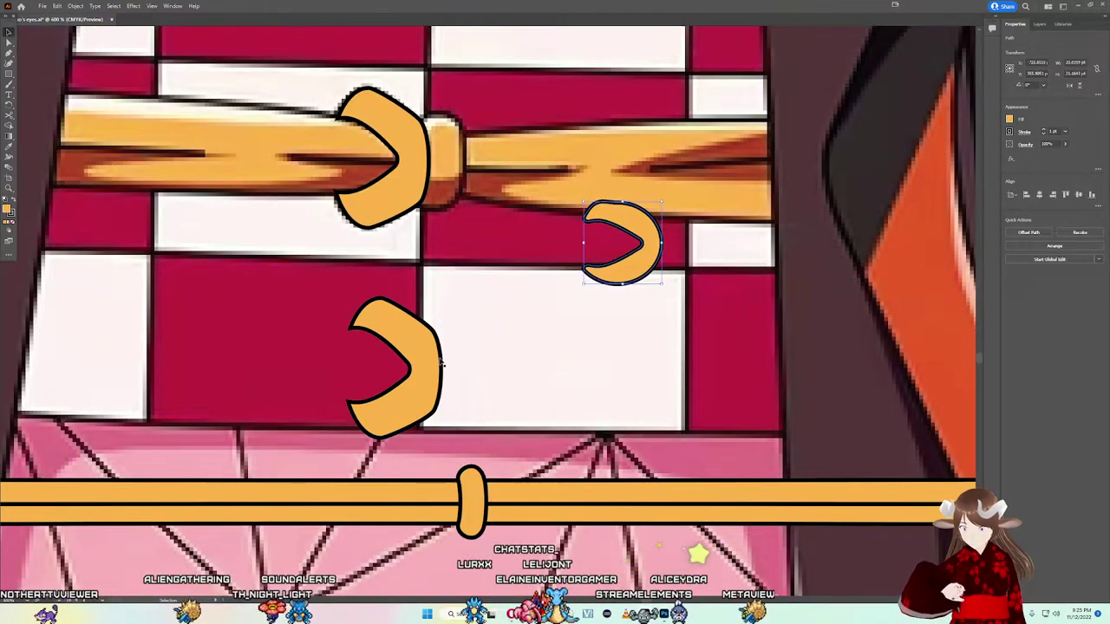
# Step: Fit the crescent copy onto the lower cord's knot and nudge the pill shape left
pyautogui.moveTo(427, 362)
pyautogui.mouseDown()
pyautogui.moveTo(464, 501)
pyautogui.moveTo(441, 496)
pyautogui.mouseUp()
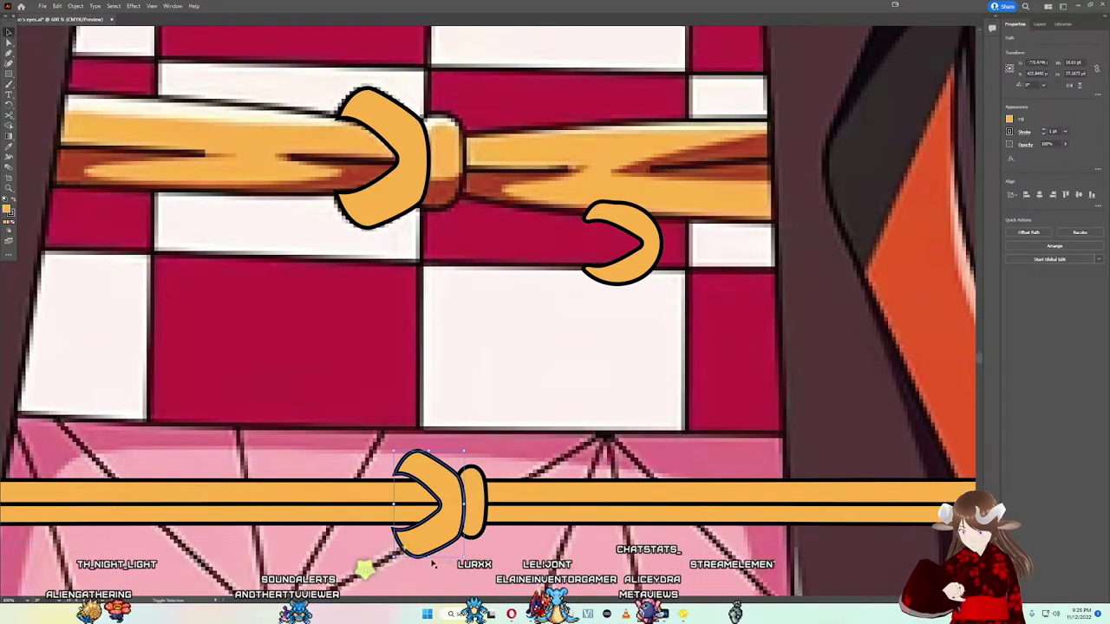
pyautogui.moveTo(428, 558); pyautogui.dragTo(428, 548)
pyautogui.moveTo(430, 496); pyautogui.dragTo(438, 496)
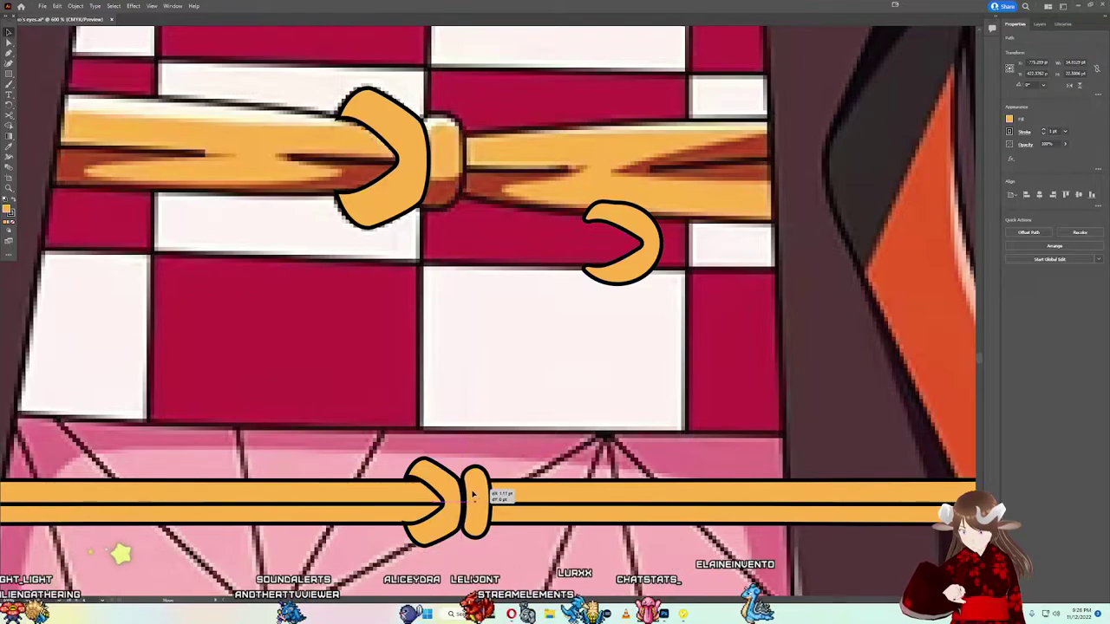
pyautogui.moveTo(472, 494); pyautogui.dragTo(470, 496)
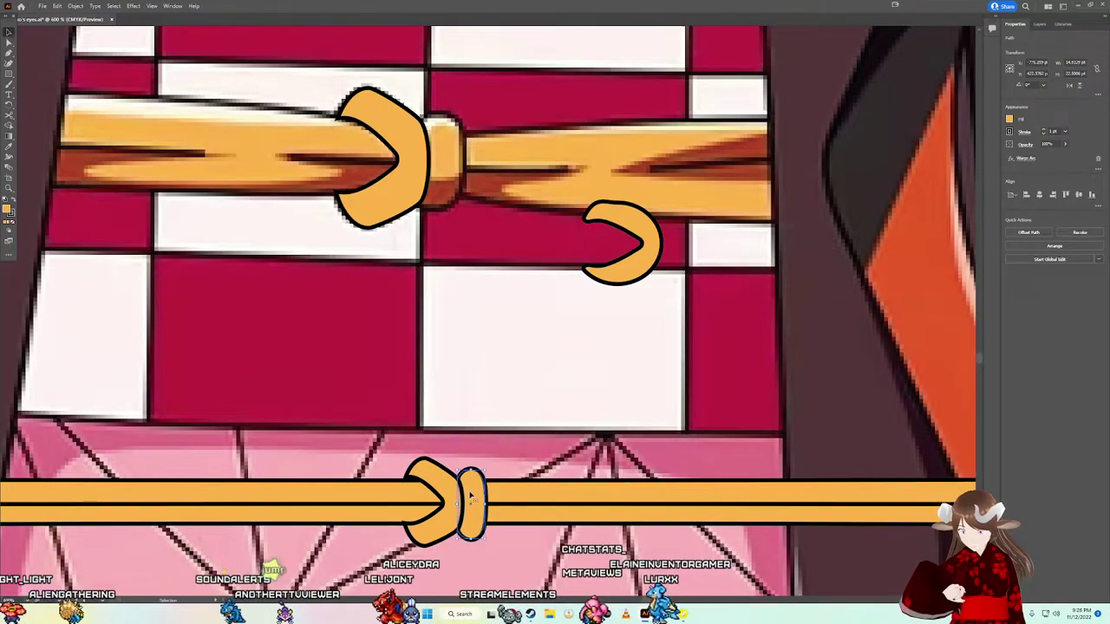
# Step: Alt-drag a duplicate of the upper crescent up and to the right
pyautogui.scroll(2, 434, 511)
pyautogui.scroll(3, 431, 518)
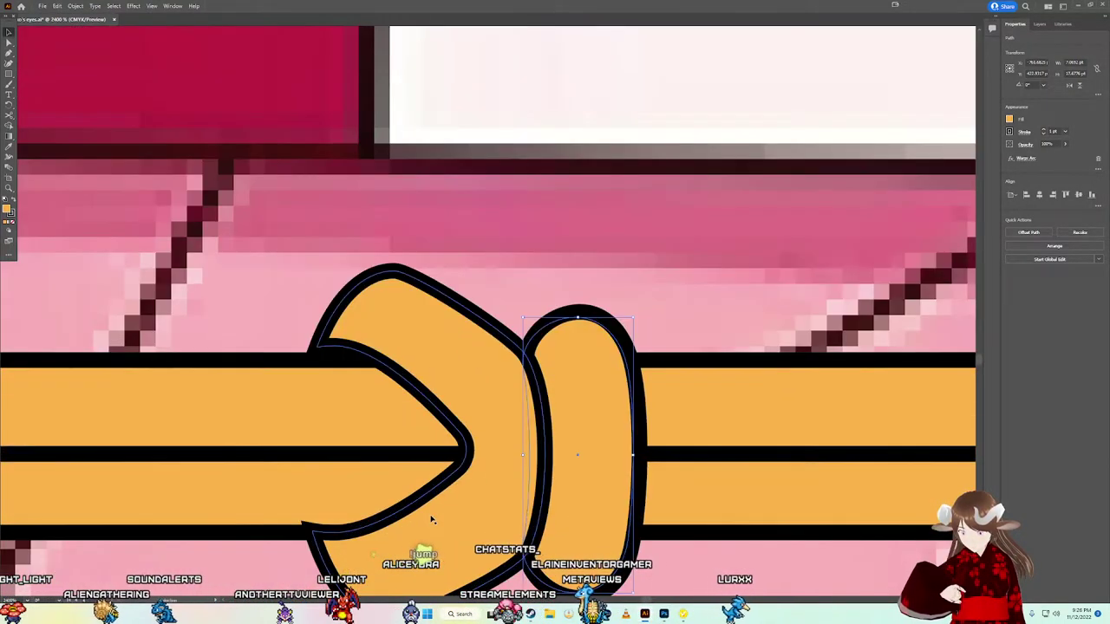
pyautogui.scroll(-3, 429, 520)
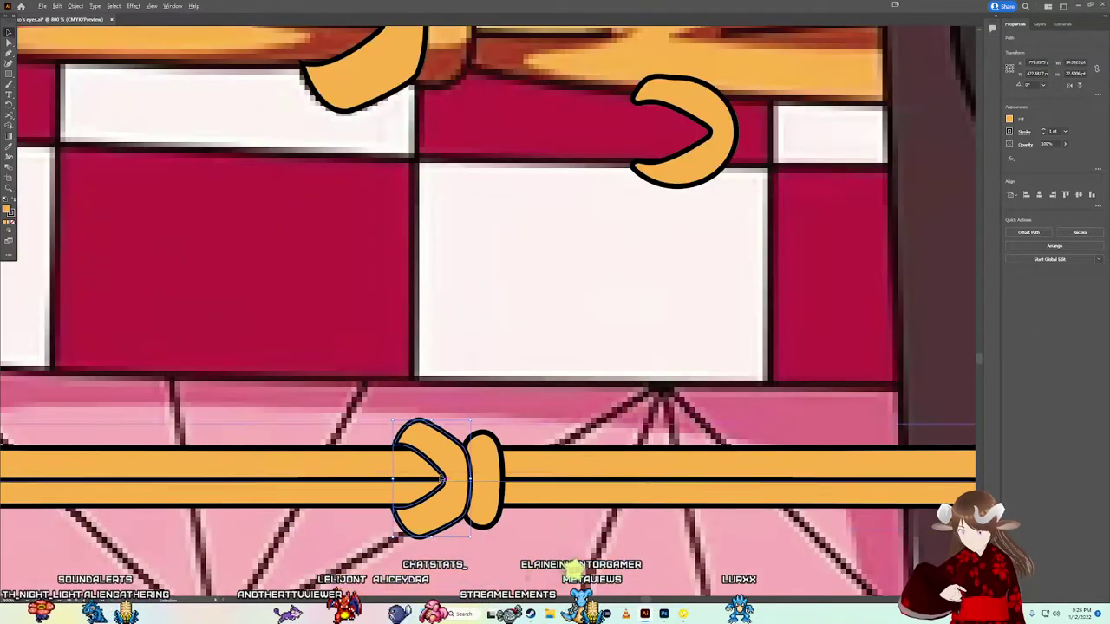
pyautogui.scroll(-2, 455, 442)
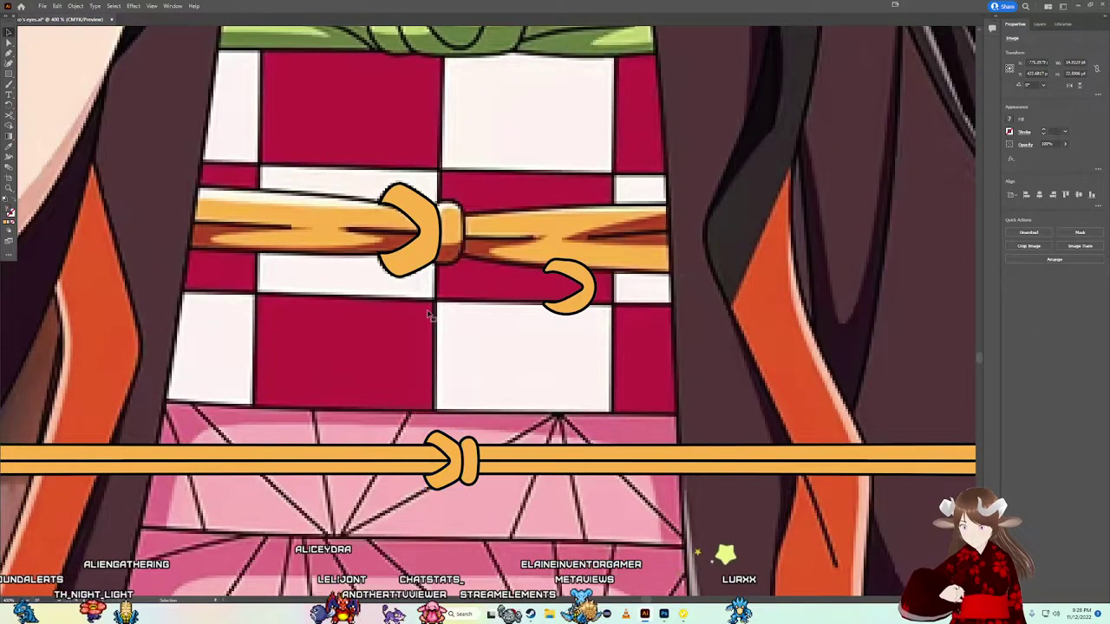
pyautogui.moveTo(408, 230); pyautogui.dragTo(529, 209)
pyautogui.scroll(1, 448, 452)
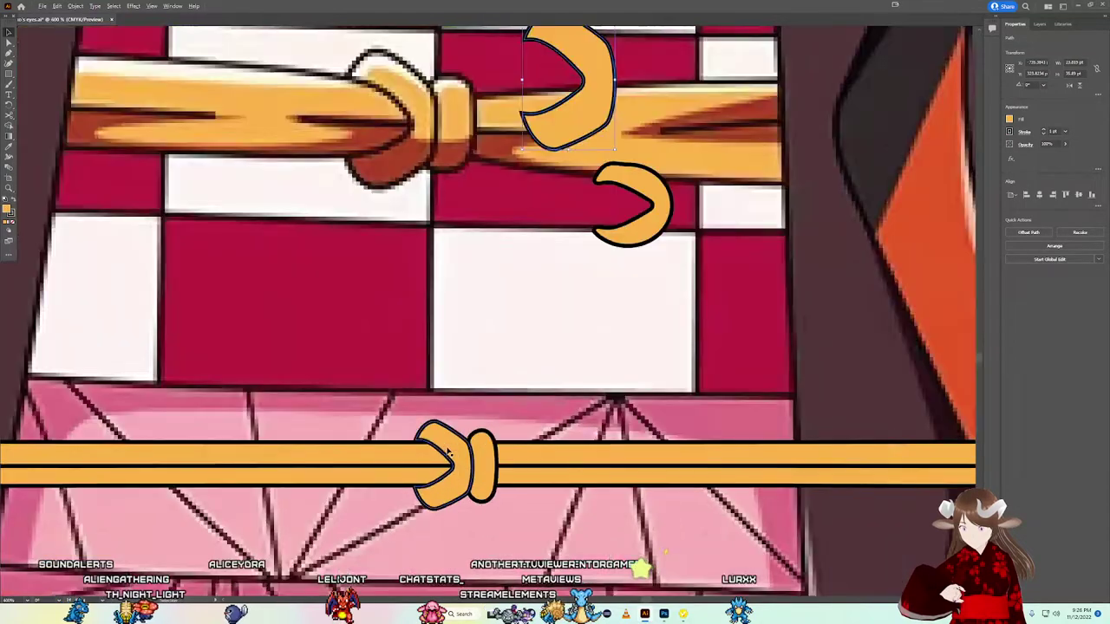
pyautogui.scroll(3, 448, 452)
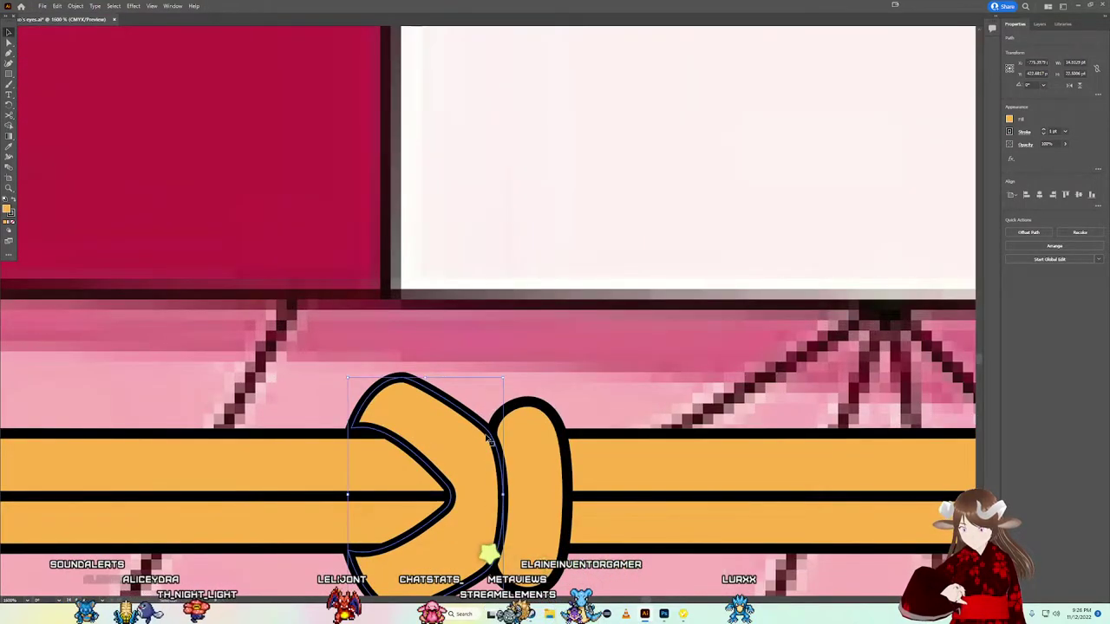
# Step: Nudge an anchor on the crescent's edge to smooth its curve
pyautogui.click(491, 433)
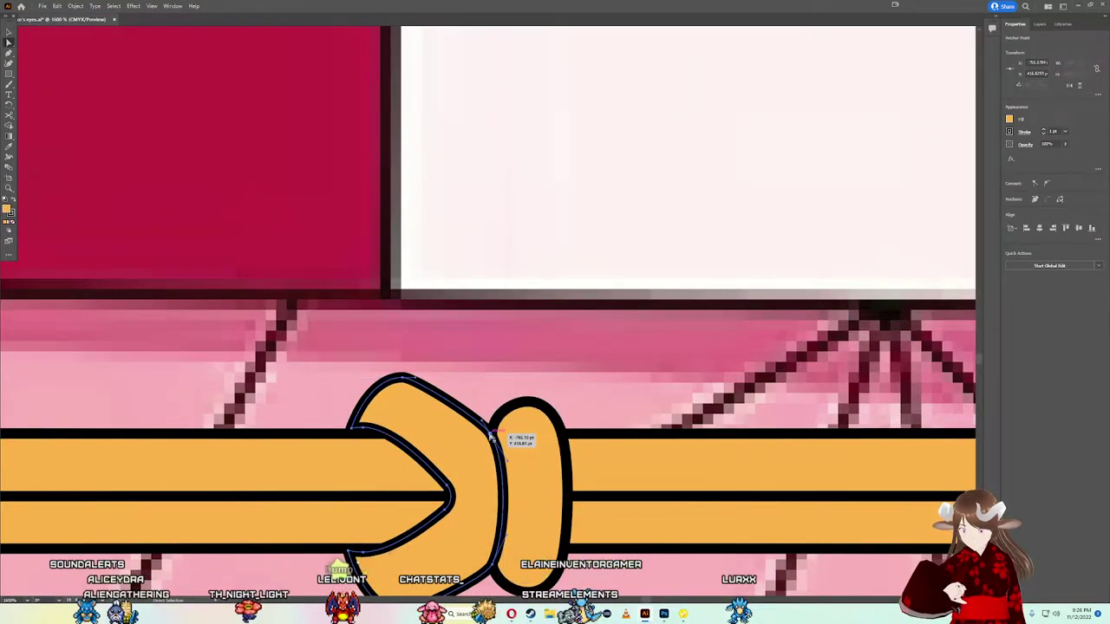
pyautogui.moveTo(491, 436); pyautogui.dragTo(495, 444)
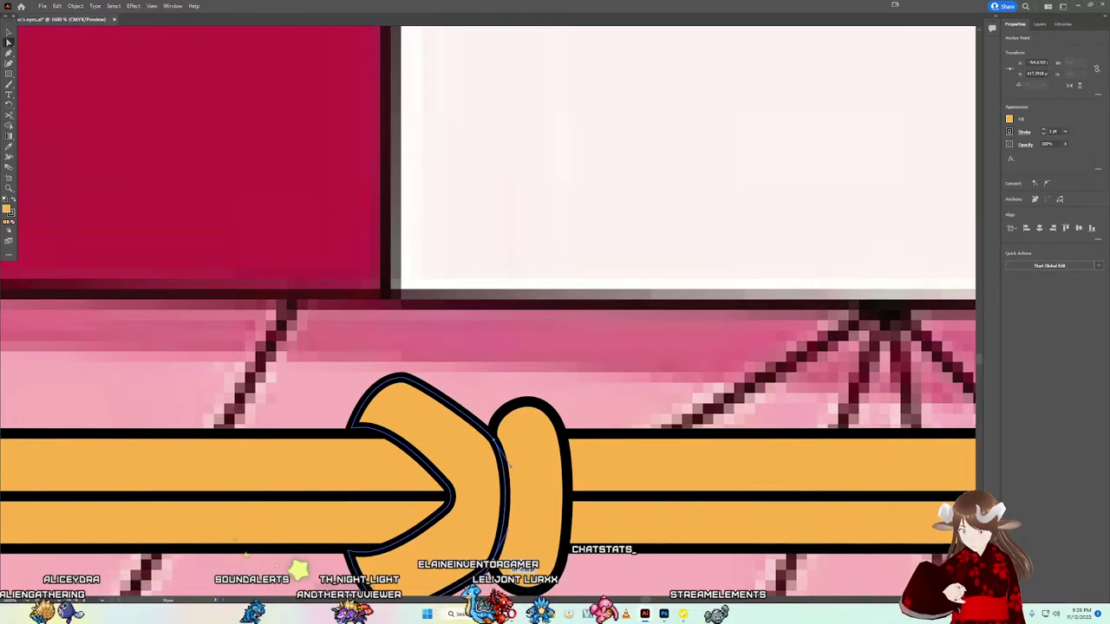
pyautogui.click(500, 349)
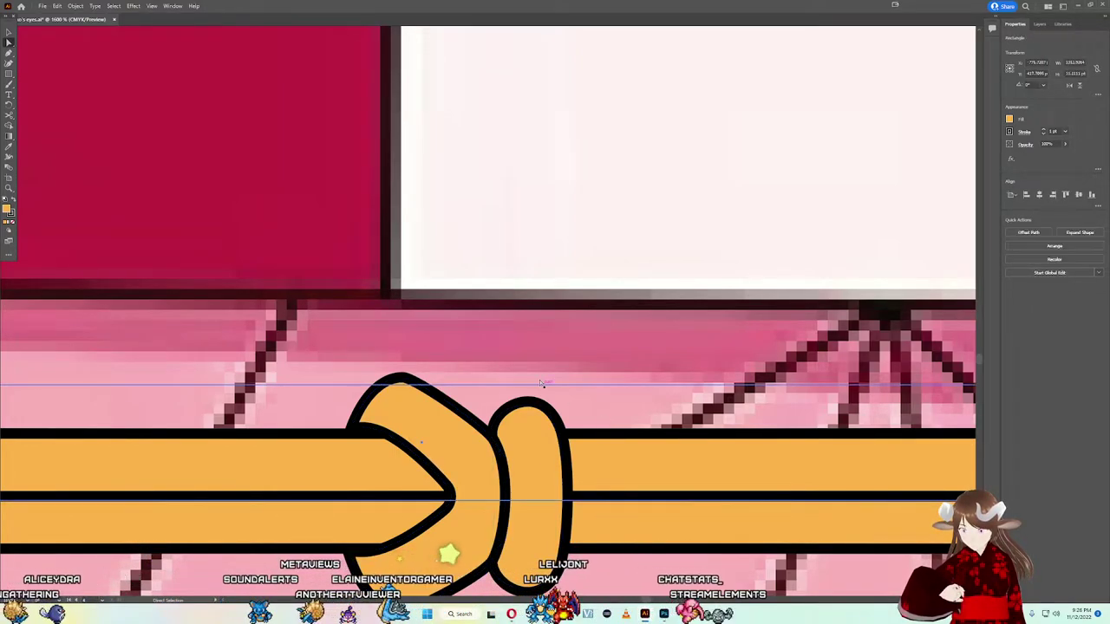
pyautogui.scroll(-2, 500, 349)
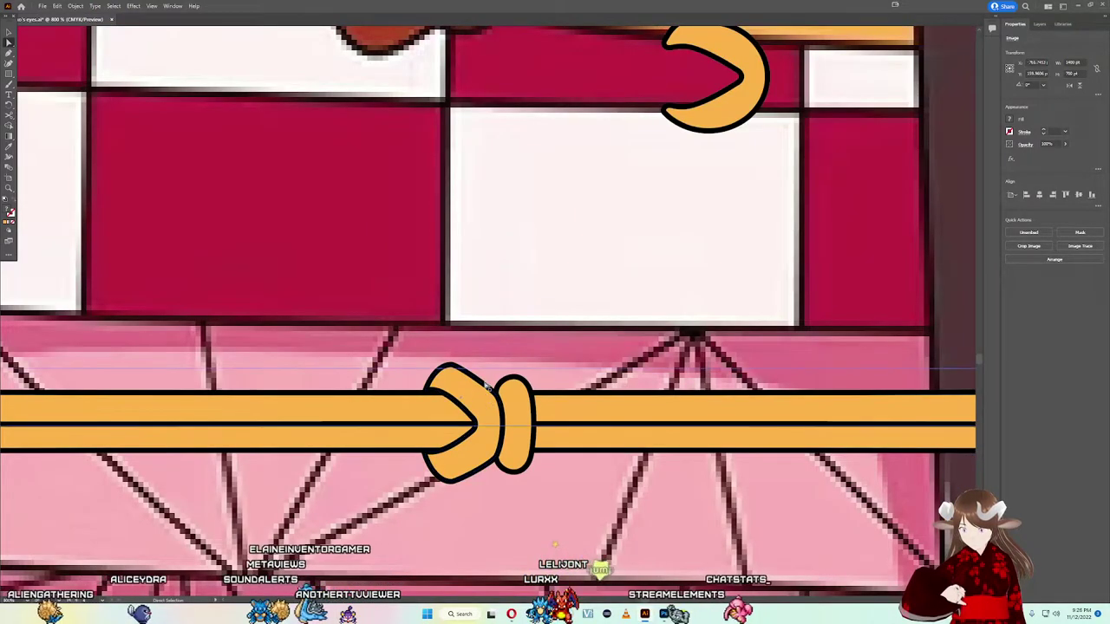
pyautogui.scroll(4, 442, 351)
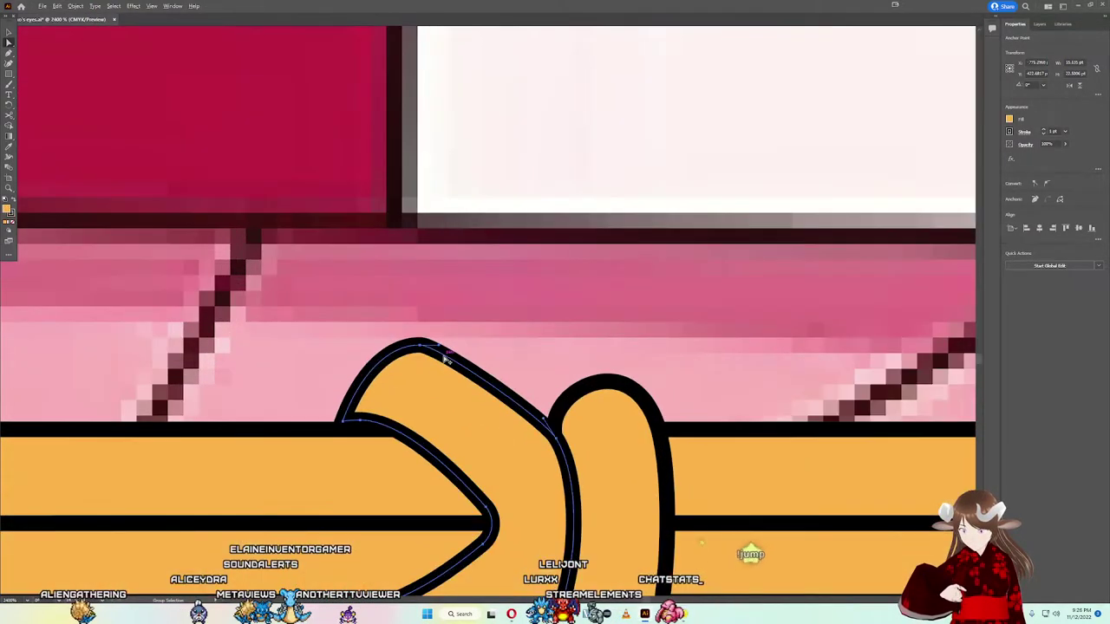
# Step: Reshape the hump at the crescent's top anchor
pyautogui.click(441, 344)
pyautogui.click(442, 344)
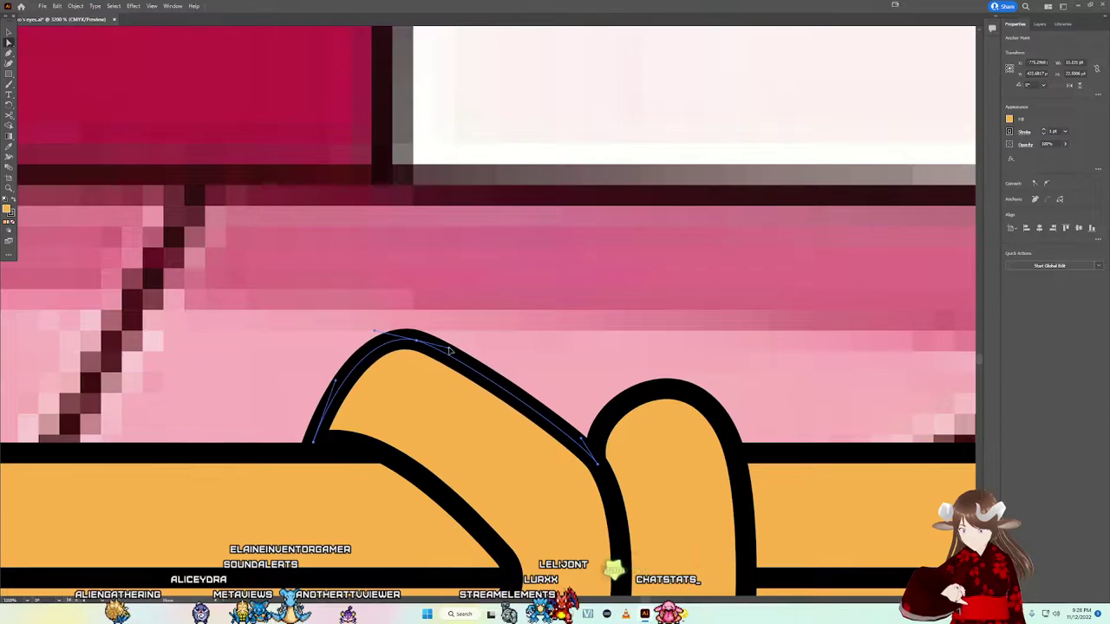
pyautogui.moveTo(450, 350); pyautogui.dragTo(456, 345)
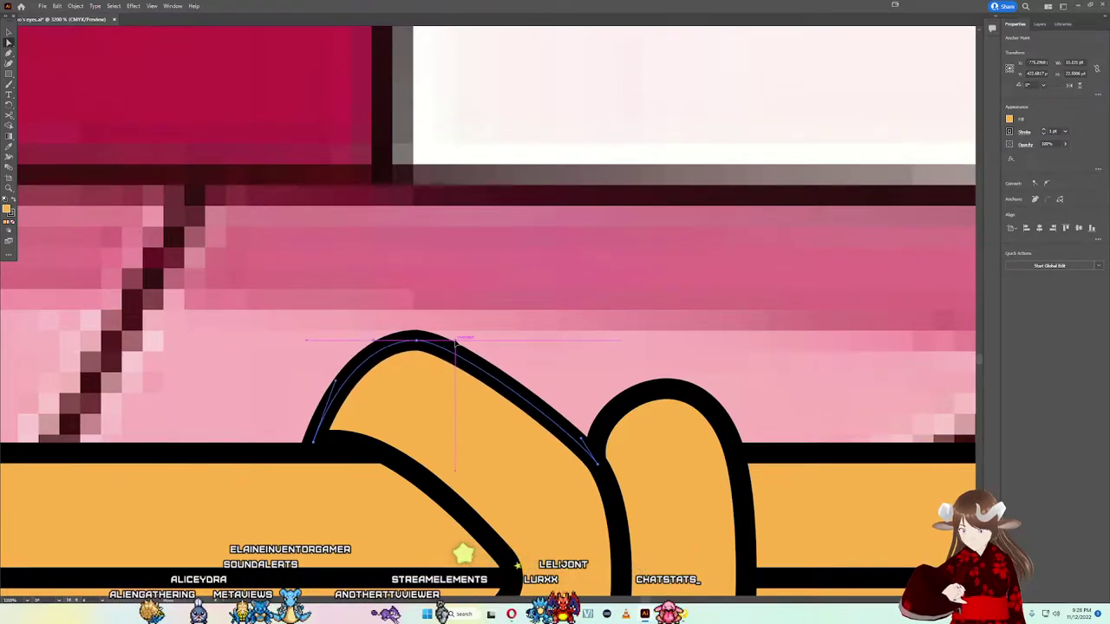
pyautogui.scroll(-2, 468, 398)
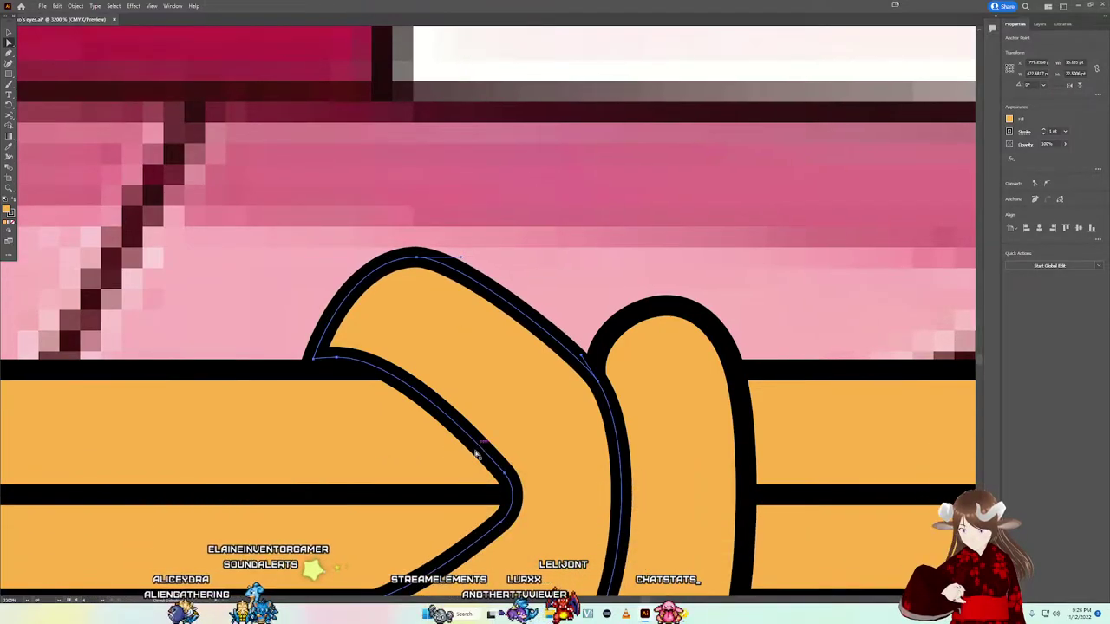
pyautogui.scroll(-4, 477, 453)
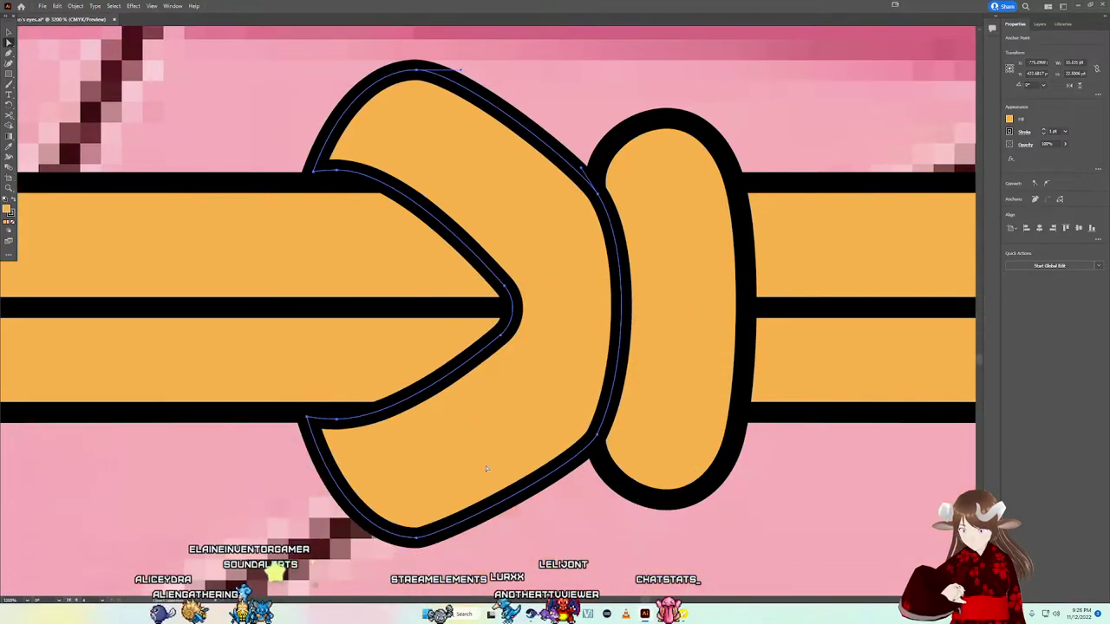
# Step: Pull a handle from the bottom anchor to round the crescent's lower edge
pyautogui.click(420, 539)
pyautogui.moveTo(441, 539); pyautogui.dragTo(467, 539)
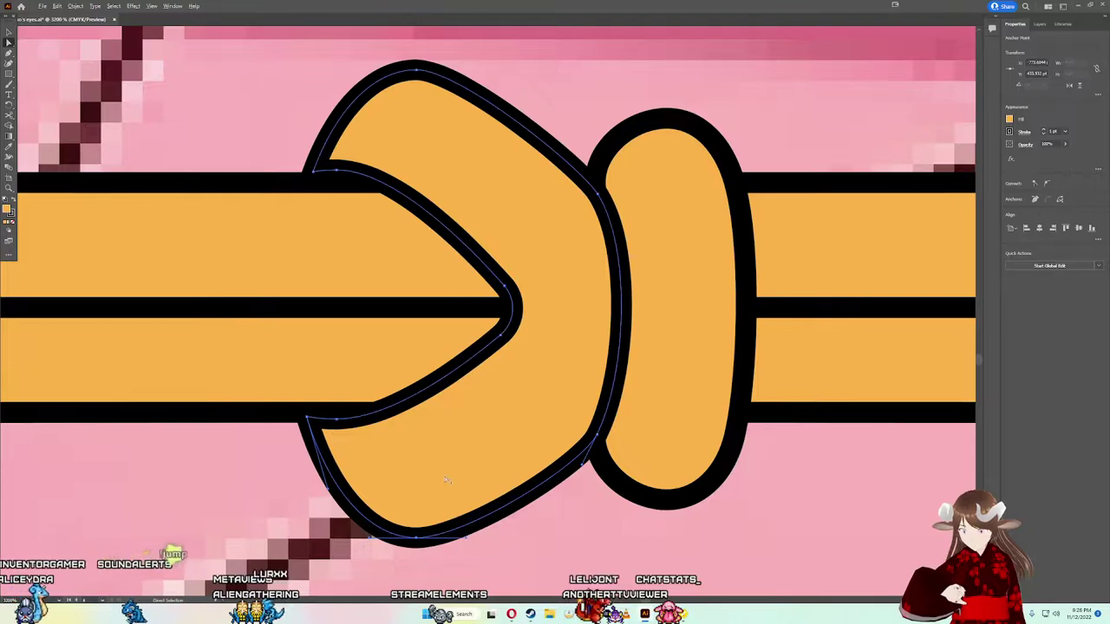
pyautogui.scroll(-3, 439, 473)
pyautogui.click(542, 321)
pyautogui.scroll(-3, 533, 316)
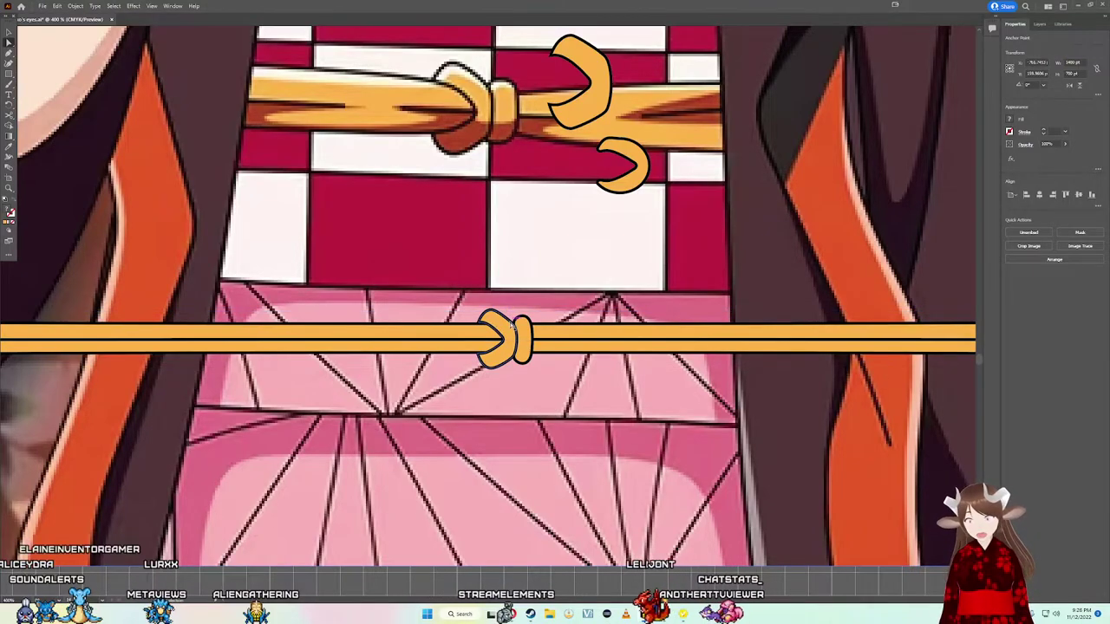
# Step: Zoom and pan around the obi to compare the cord with the reference
pyautogui.scroll(1, 481, 352)
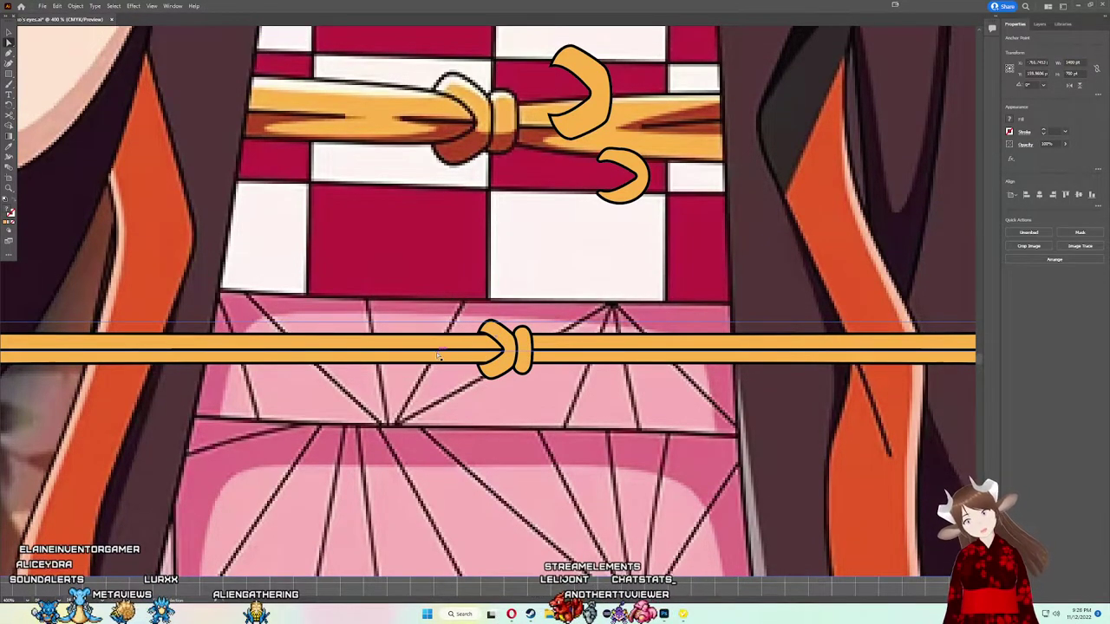
pyautogui.scroll(2, 521, 385)
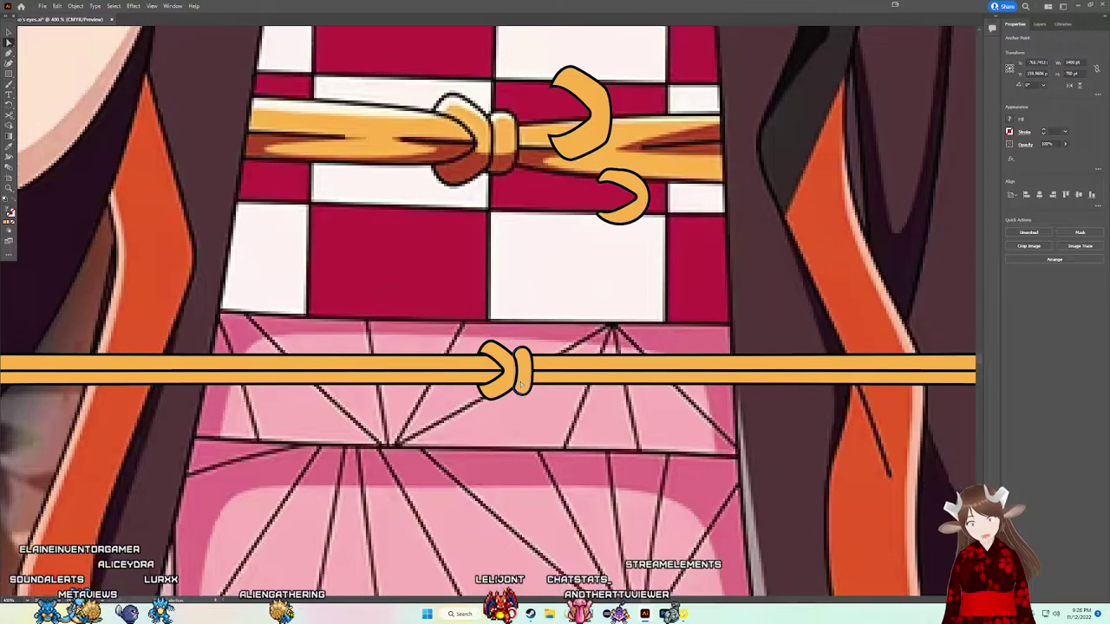
pyautogui.scroll(-2, 522, 385)
pyautogui.scroll(-8, 503, 371)
pyautogui.scroll(3, 494, 356)
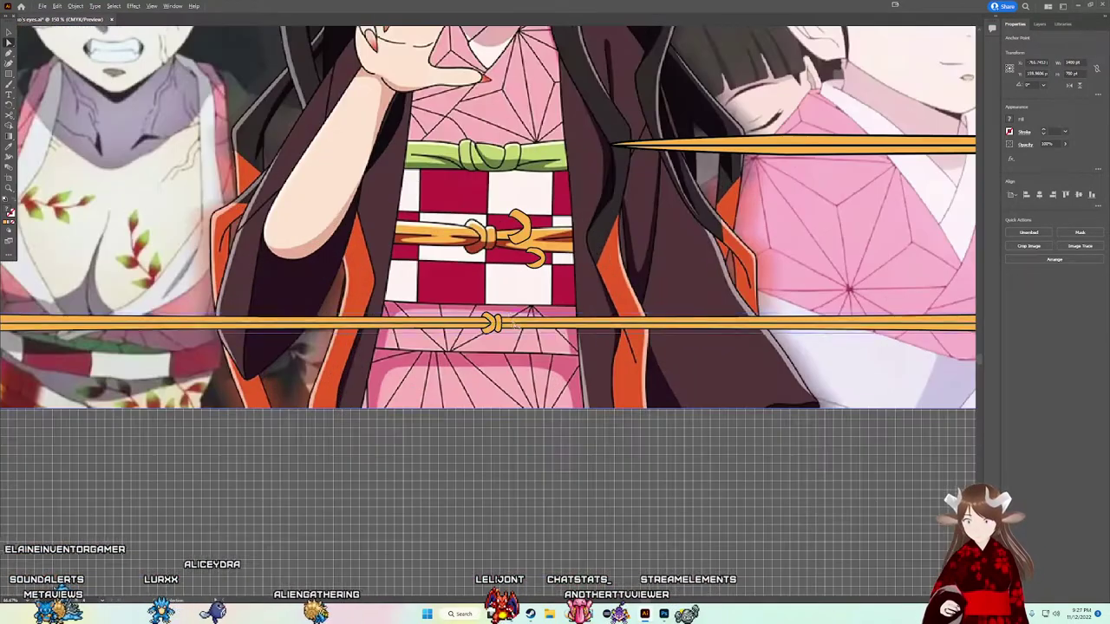
pyautogui.scroll(4, 486, 338)
pyautogui.scroll(2, 477, 323)
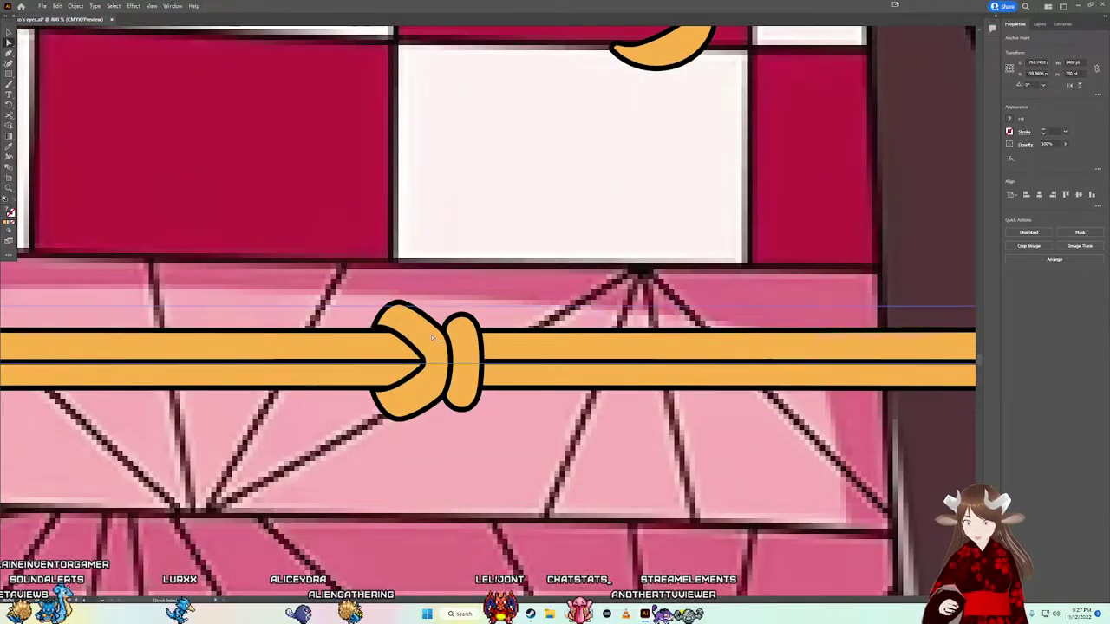
pyautogui.scroll(-3, 451, 333)
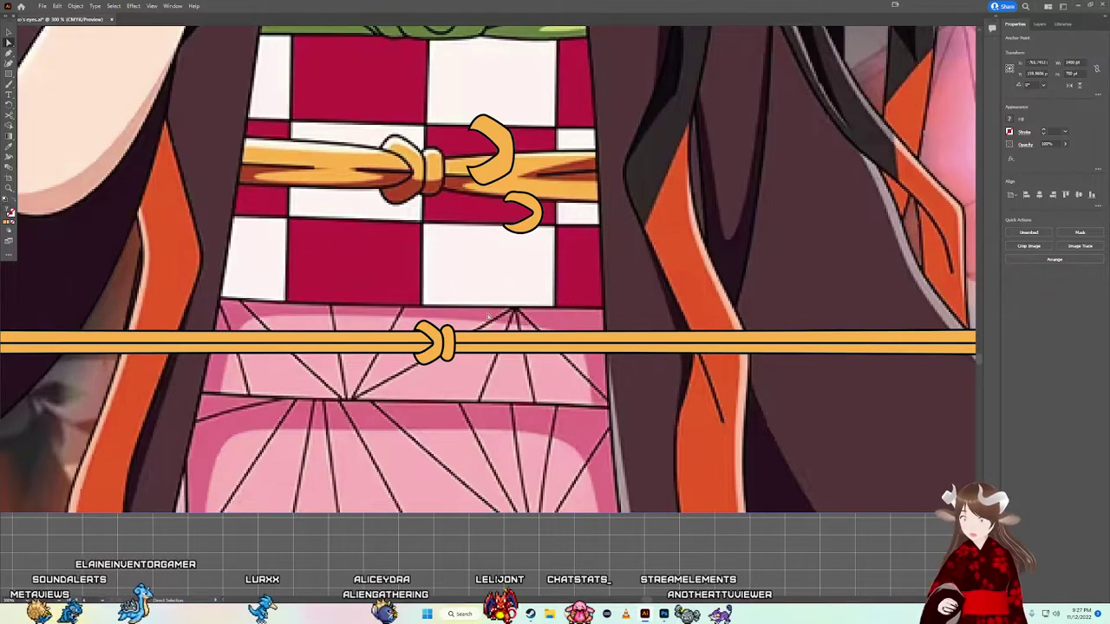
pyautogui.scroll(2, 498, 270)
pyautogui.scroll(-1, 468, 329)
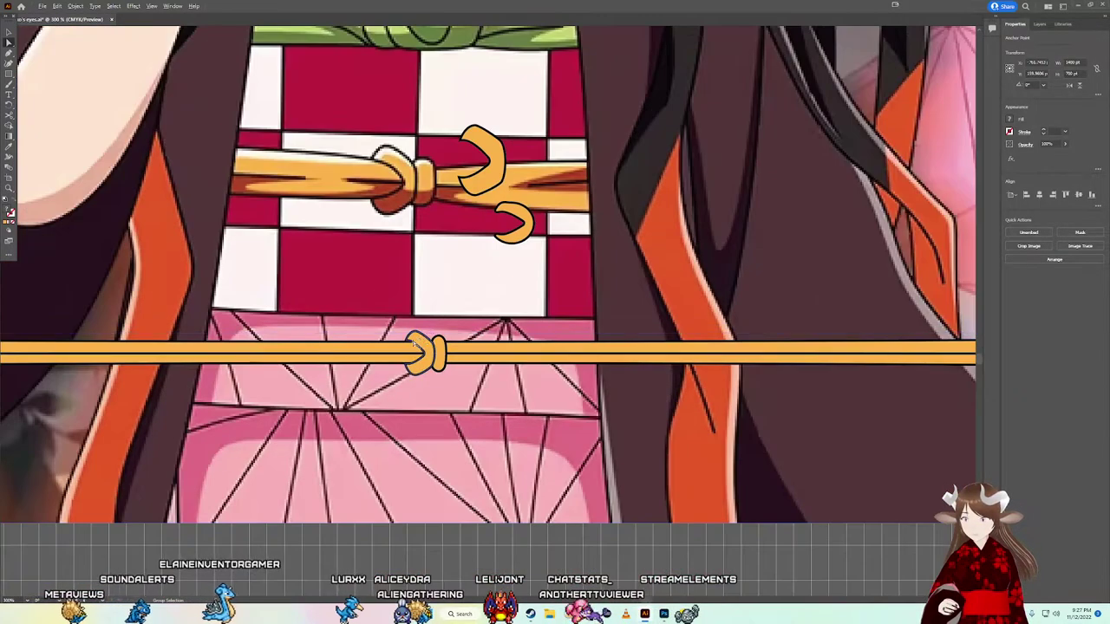
pyautogui.scroll(-1, 416, 355)
pyautogui.scroll(1, 347, 373)
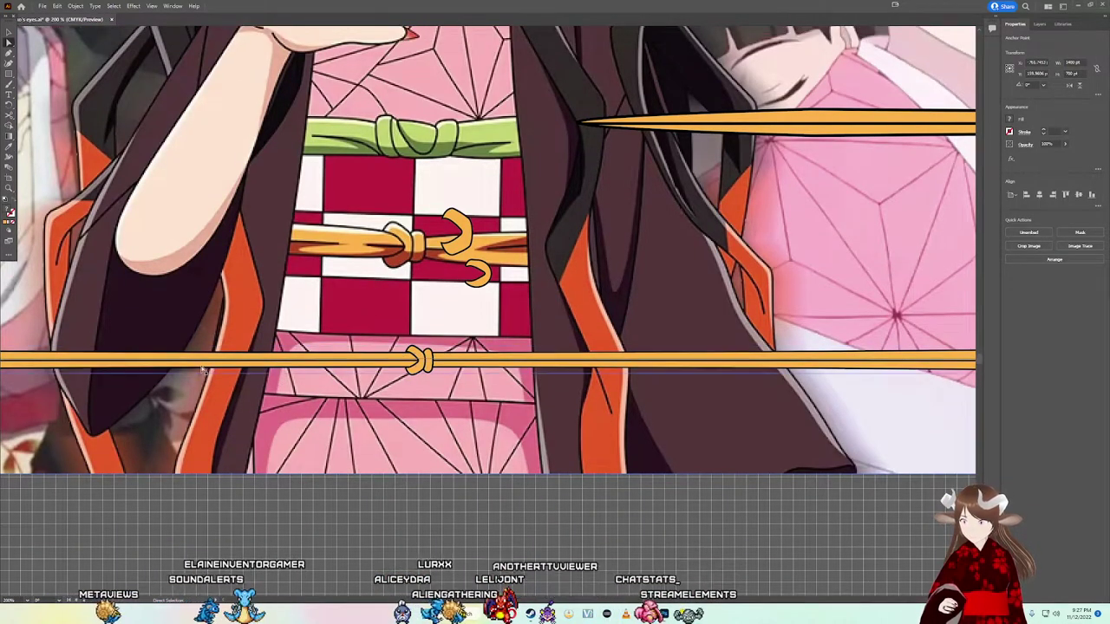
pyautogui.hscroll(-3, 403, 388)
pyautogui.hscroll(-3, 221, 393)
pyautogui.hscroll(-1, 386, 416)
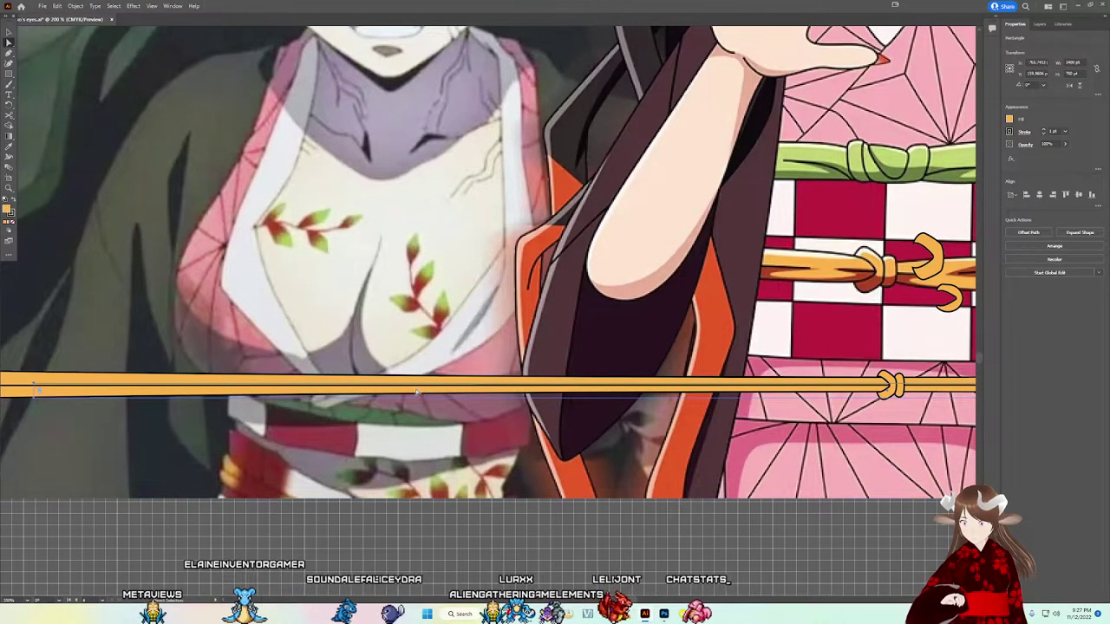
pyautogui.hscroll(1, 294, 394)
pyautogui.hscroll(1, 329, 390)
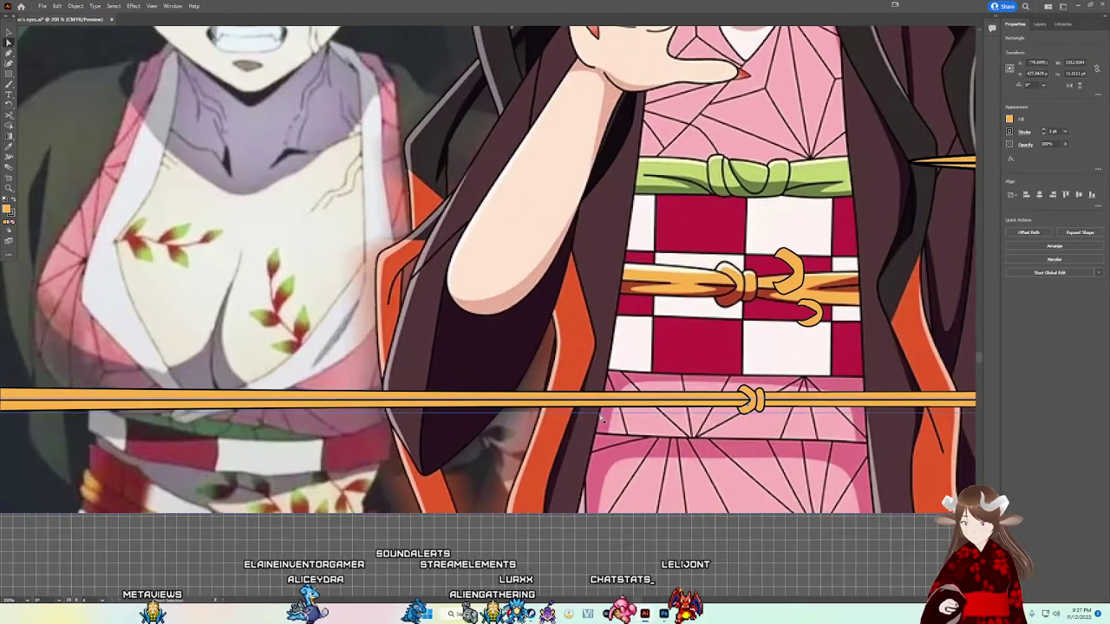
pyautogui.hscroll(3, 373, 387)
pyautogui.hscroll(2, 416, 384)
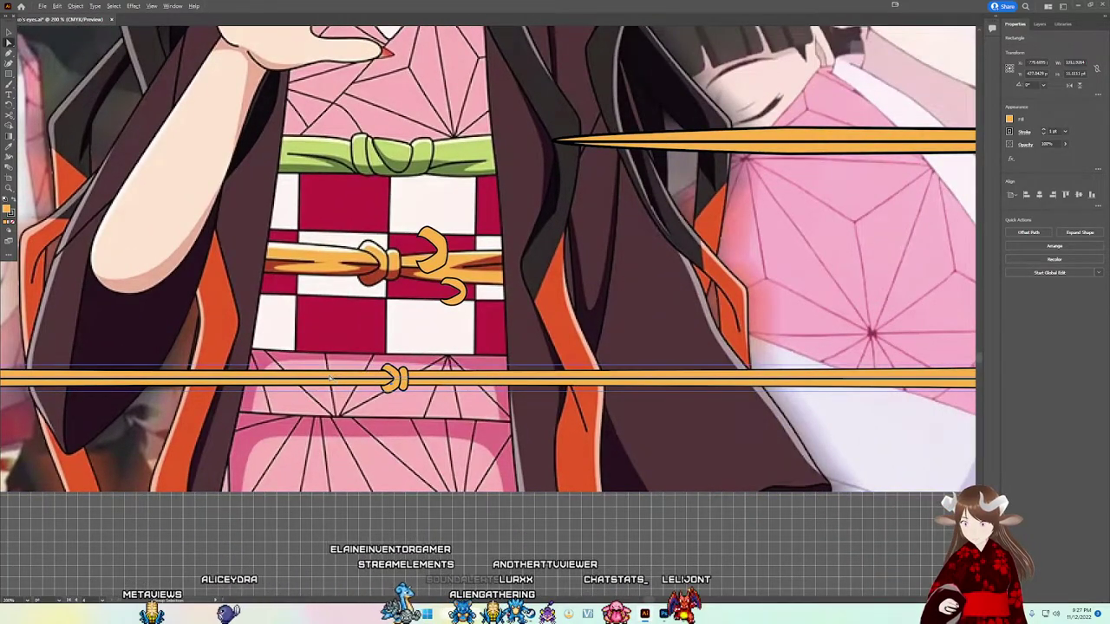
pyautogui.scroll(2, 329, 378)
pyautogui.scroll(-2, 288, 354)
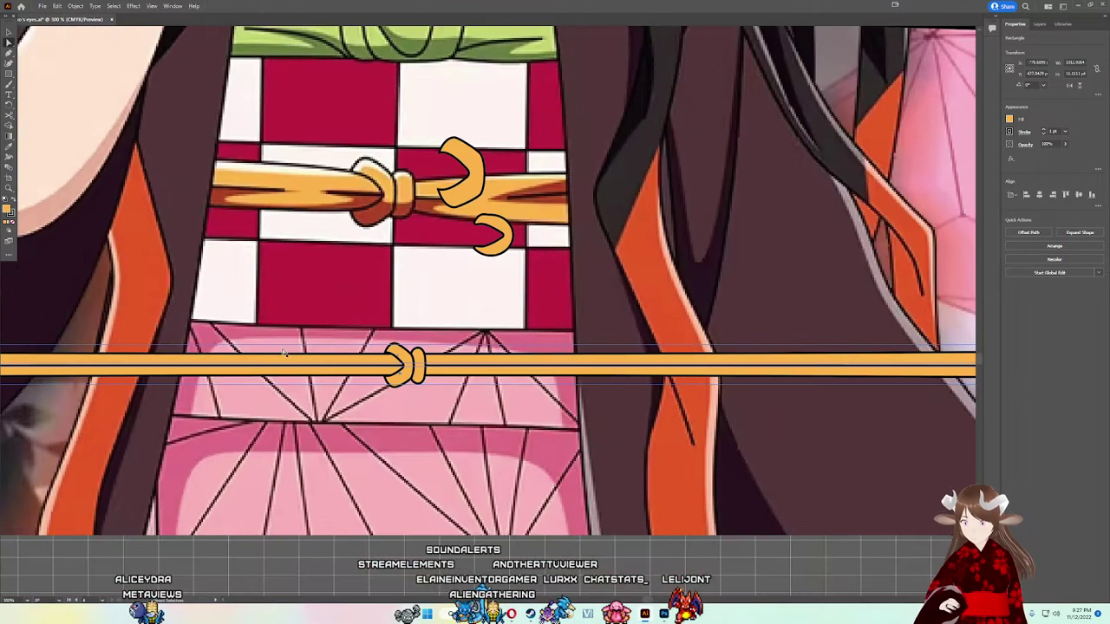
pyautogui.hscroll(-2, 390, 360)
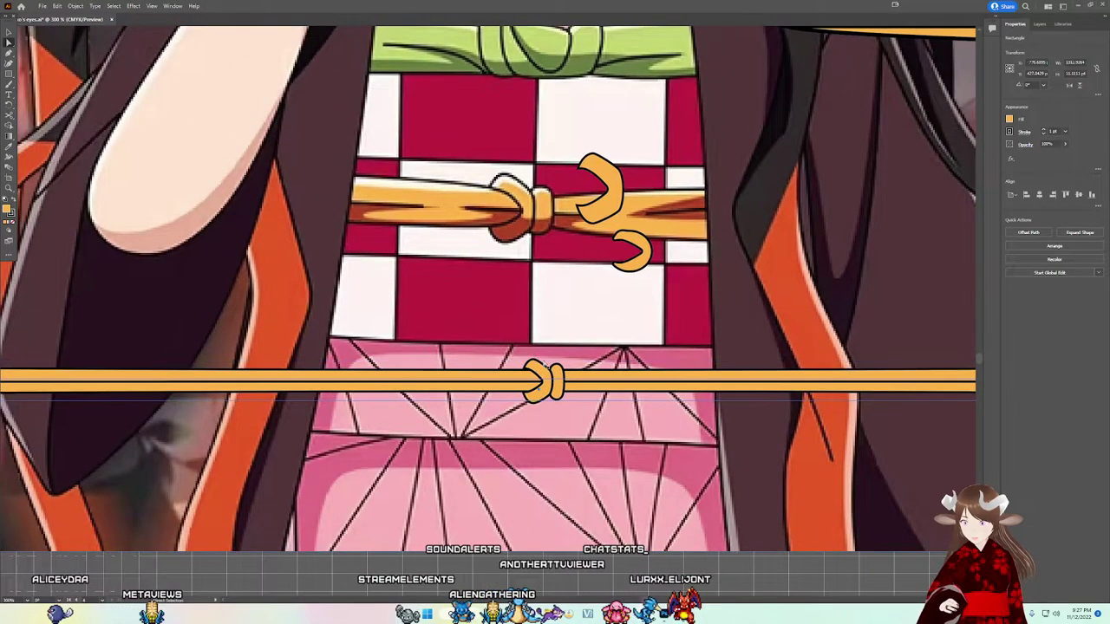
pyautogui.hscroll(-3, 397, 410)
pyautogui.scroll(1, 397, 410)
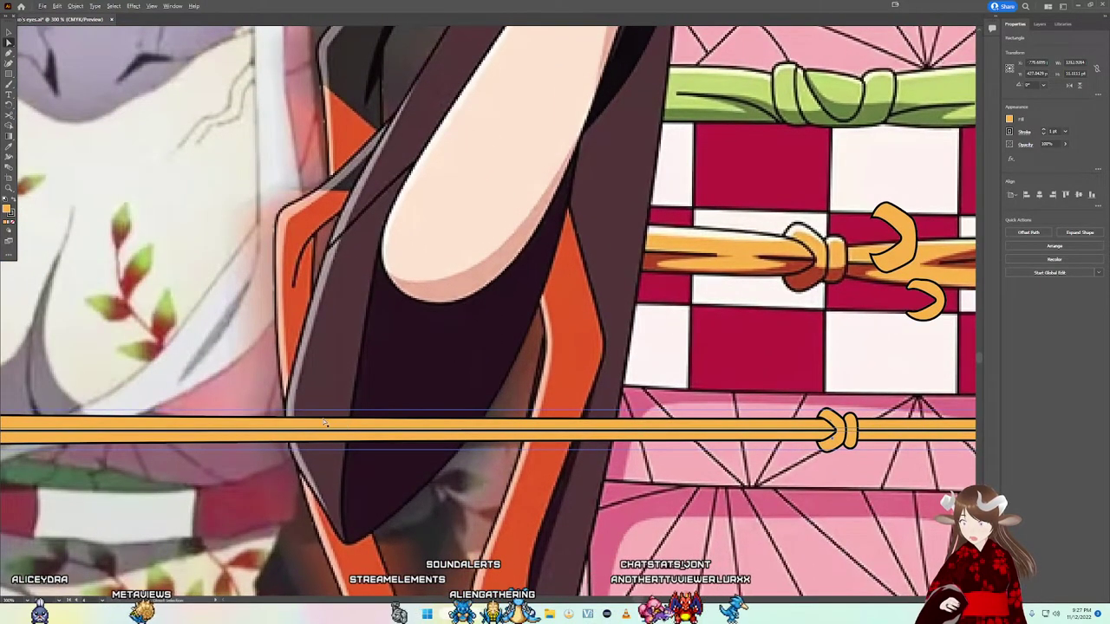
pyautogui.scroll(-1, 765, 350)
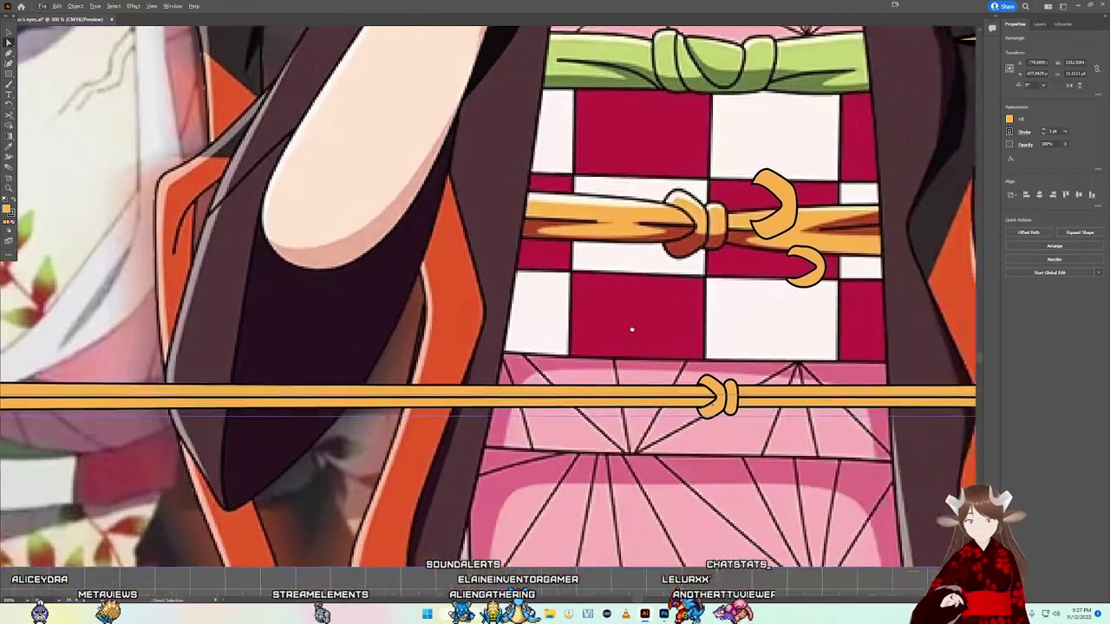
pyautogui.hscroll(2, 719, 382)
# Step: Move the reference image up above the cord and select the knotted cord
pyautogui.moveTo(651, 512); pyautogui.dragTo(652, 252)
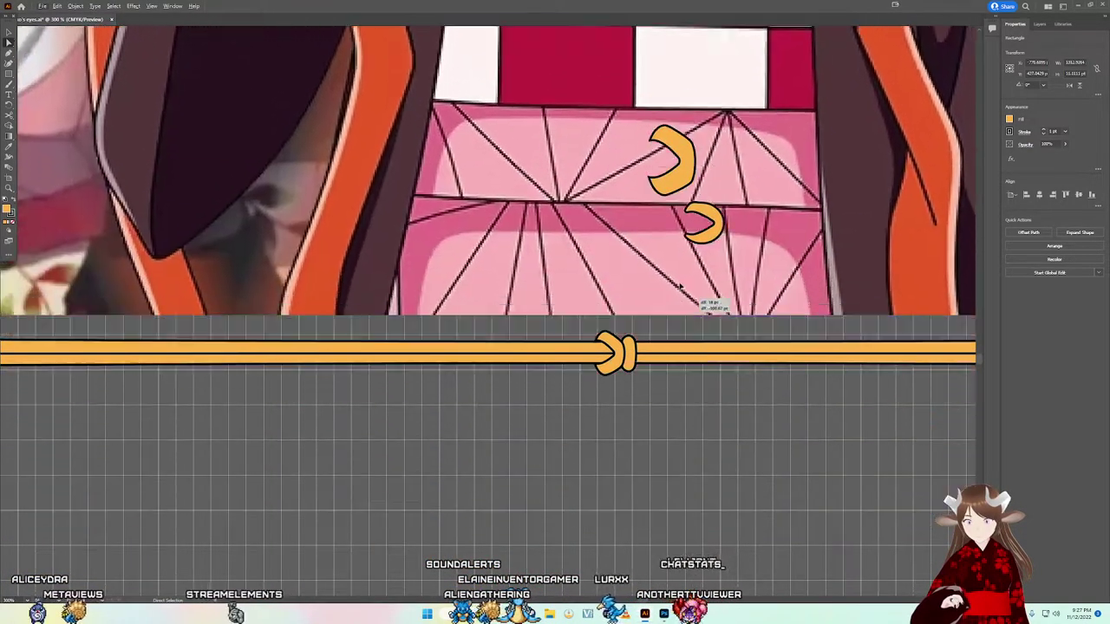
pyautogui.click(579, 311)
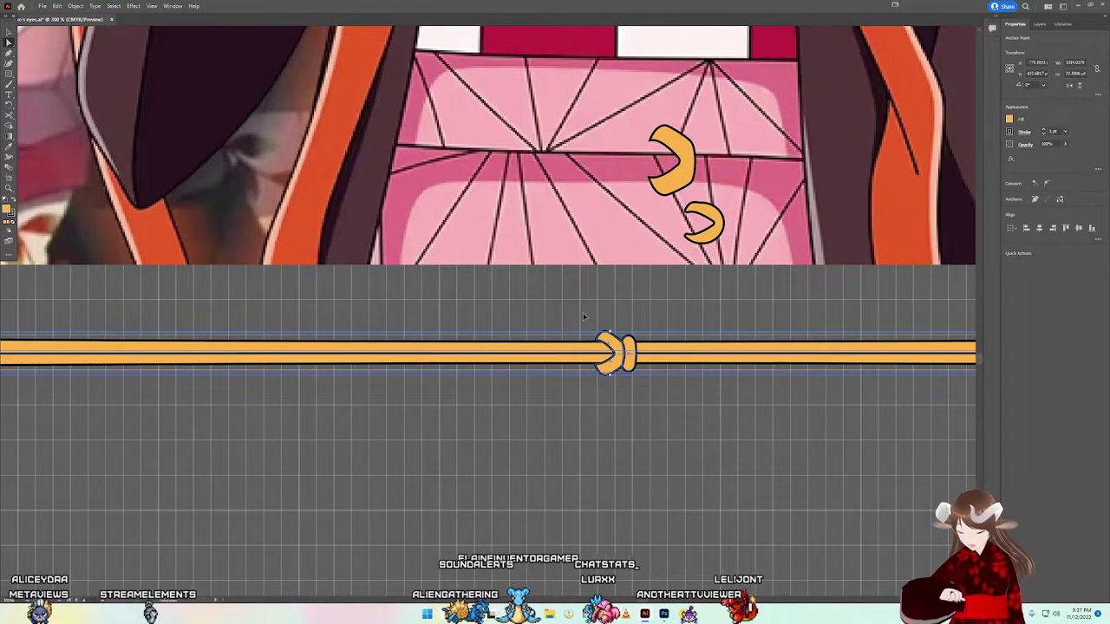
pyautogui.scroll(-1, 520, 334)
pyautogui.hscroll(2, 503, 342)
pyautogui.hotkey('ctrl', 'v')
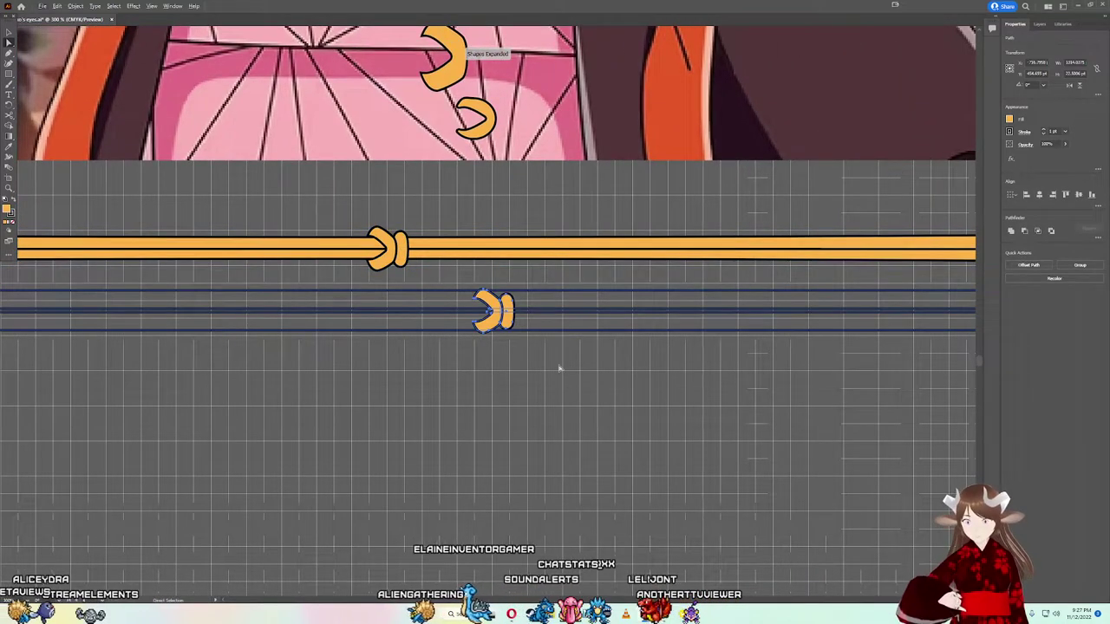
pyautogui.hotkey('ctrl', 'z')
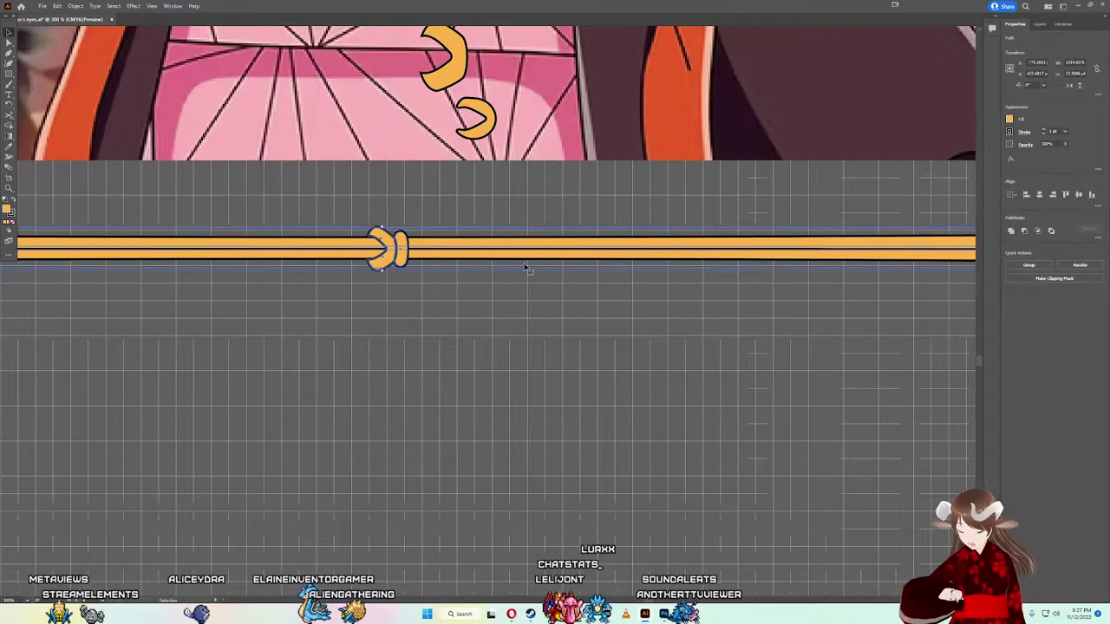
# Step: Place the knotted cord on the board just below the checkered swatch
pyautogui.scroll(-1, 518, 287)
pyautogui.scroll(-5, 517, 287)
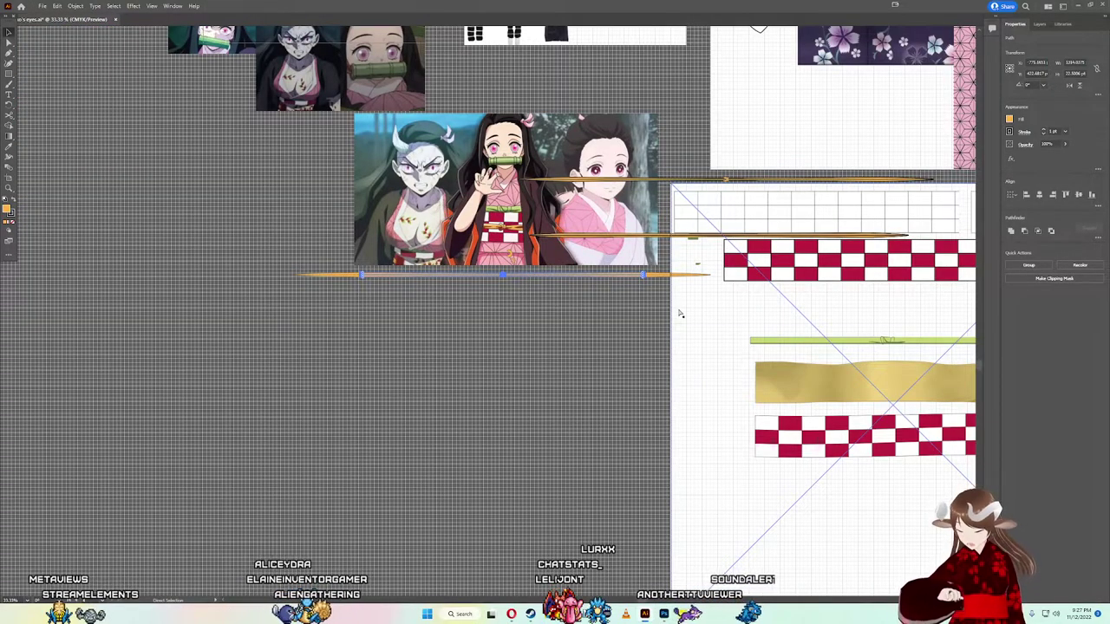
pyautogui.moveTo(681, 314)
pyautogui.mouseDown()
pyautogui.moveTo(884, 262)
pyautogui.moveTo(648, 337)
pyautogui.mouseUp()
pyautogui.moveTo(587, 319)
pyautogui.mouseDown()
pyautogui.moveTo(338, 379)
pyautogui.moveTo(788, 362)
pyautogui.mouseUp()
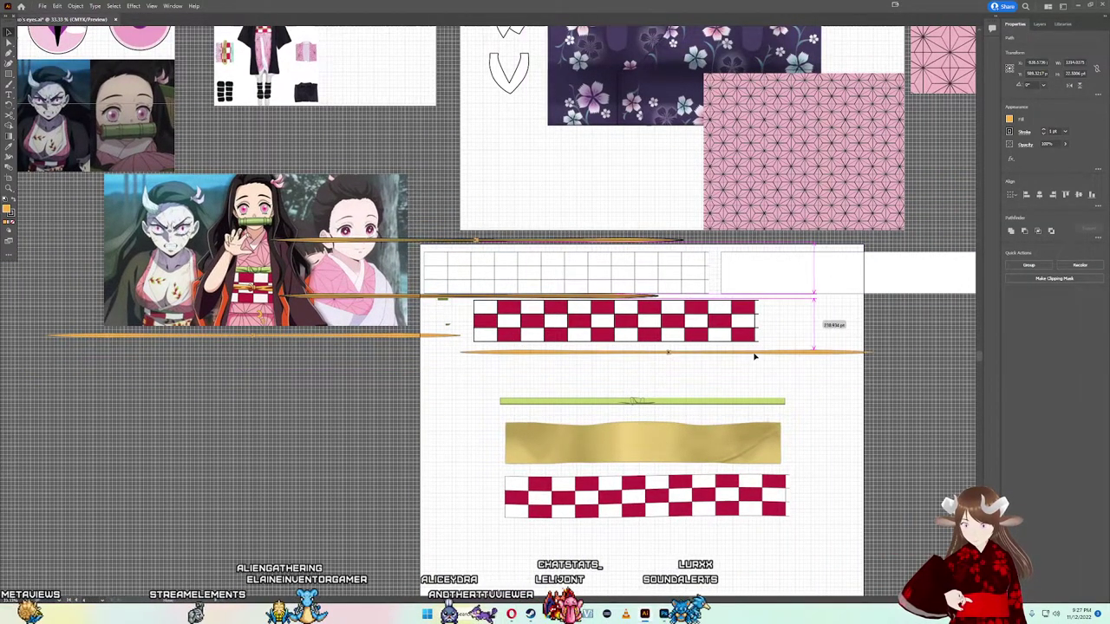
# Step: Delete the extra orange cord
pyautogui.scroll(3, 464, 297)
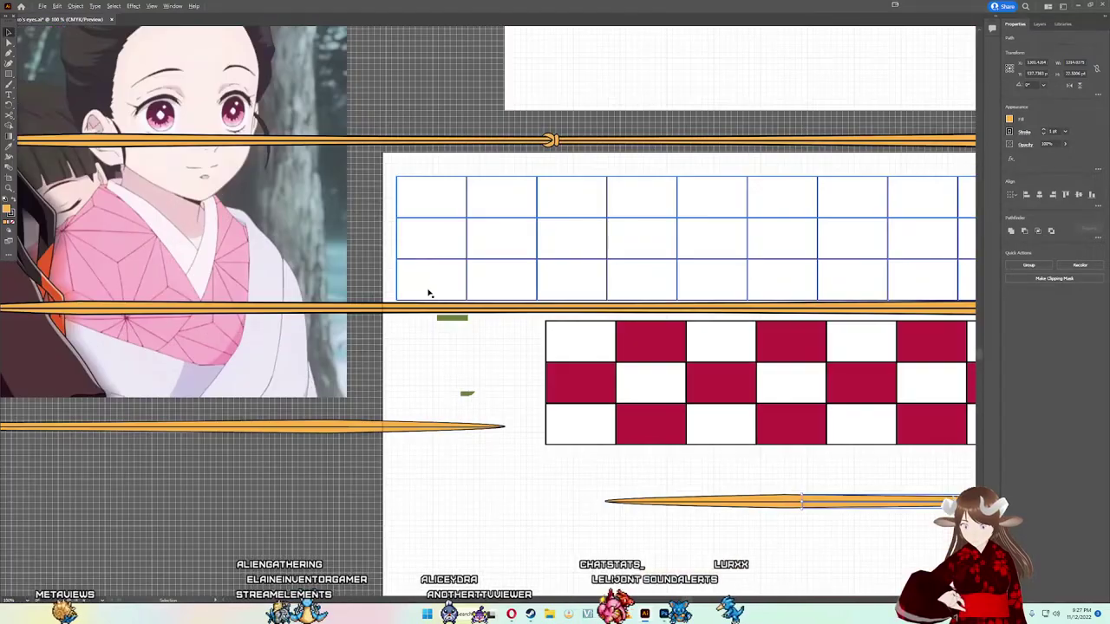
pyautogui.click(396, 309)
pyautogui.press('Delete')
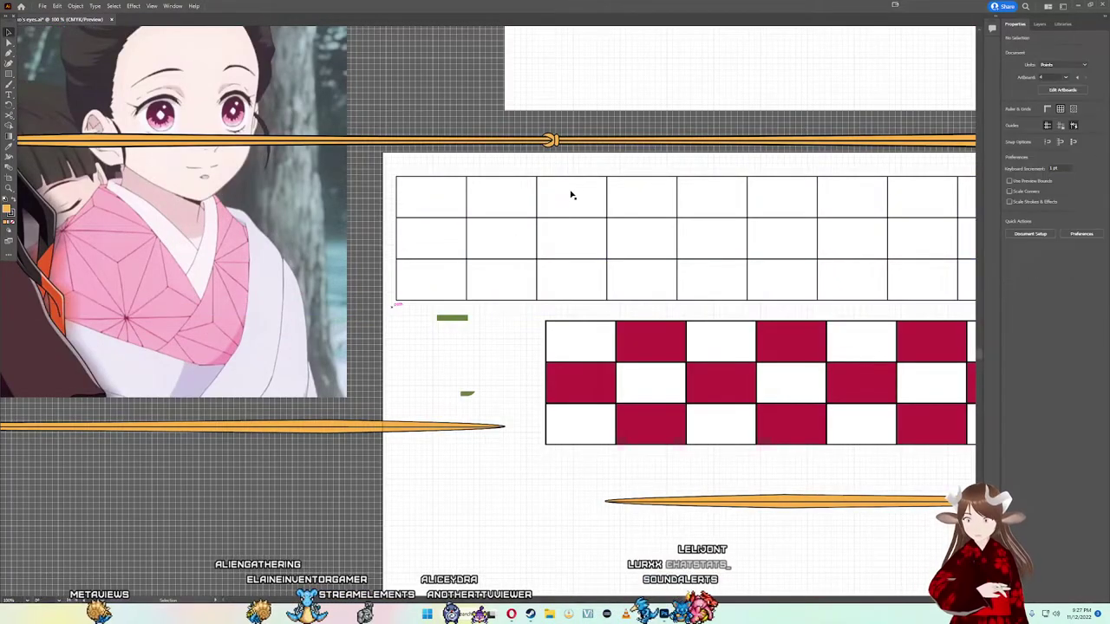
pyautogui.hscroll(-3, 507, 446)
pyautogui.scroll(-1, 507, 446)
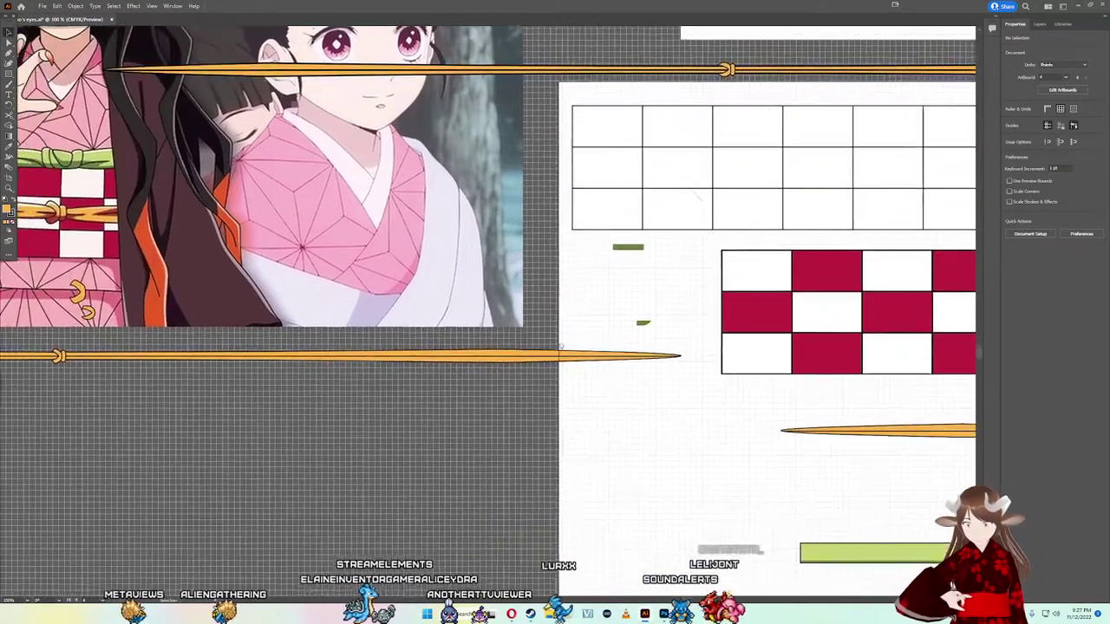
pyautogui.hscroll(-3, 507, 446)
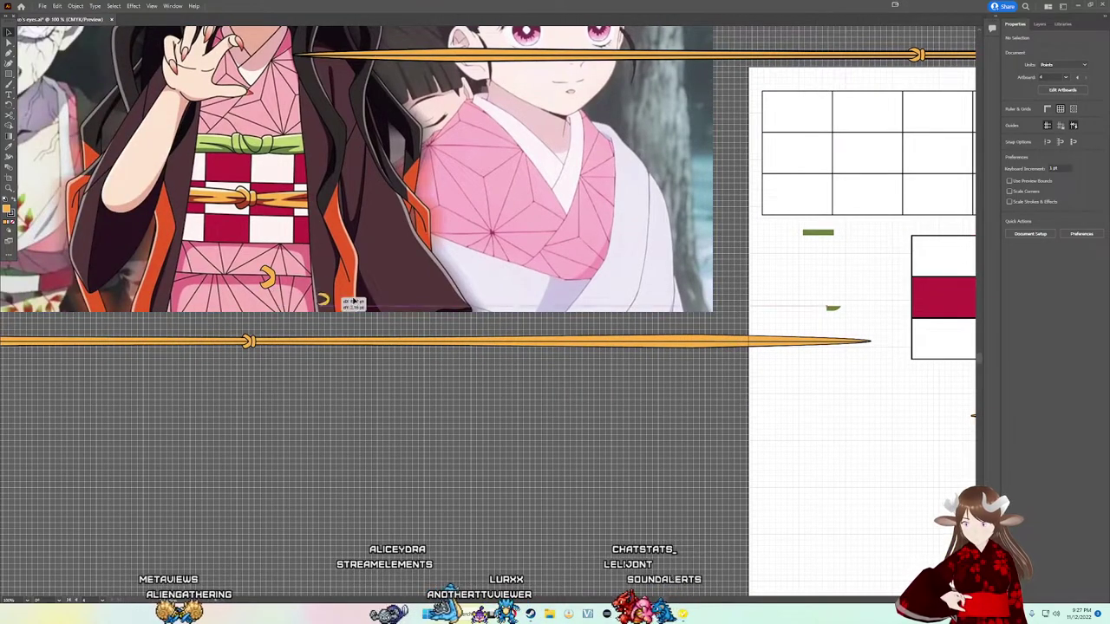
pyautogui.hotkey('ctrl', 'v')
pyautogui.moveTo(829, 251); pyautogui.dragTo(877, 235)
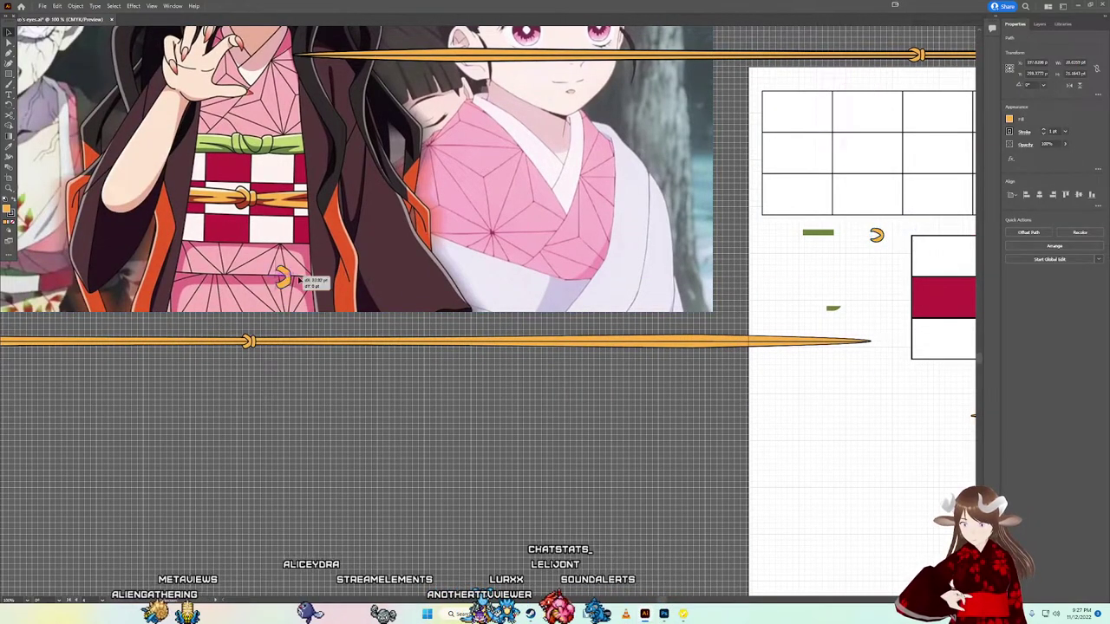
pyautogui.moveTo(299, 278); pyautogui.dragTo(870, 295)
pyautogui.hscroll(2, 884, 266)
pyautogui.hscroll(5, 885, 266)
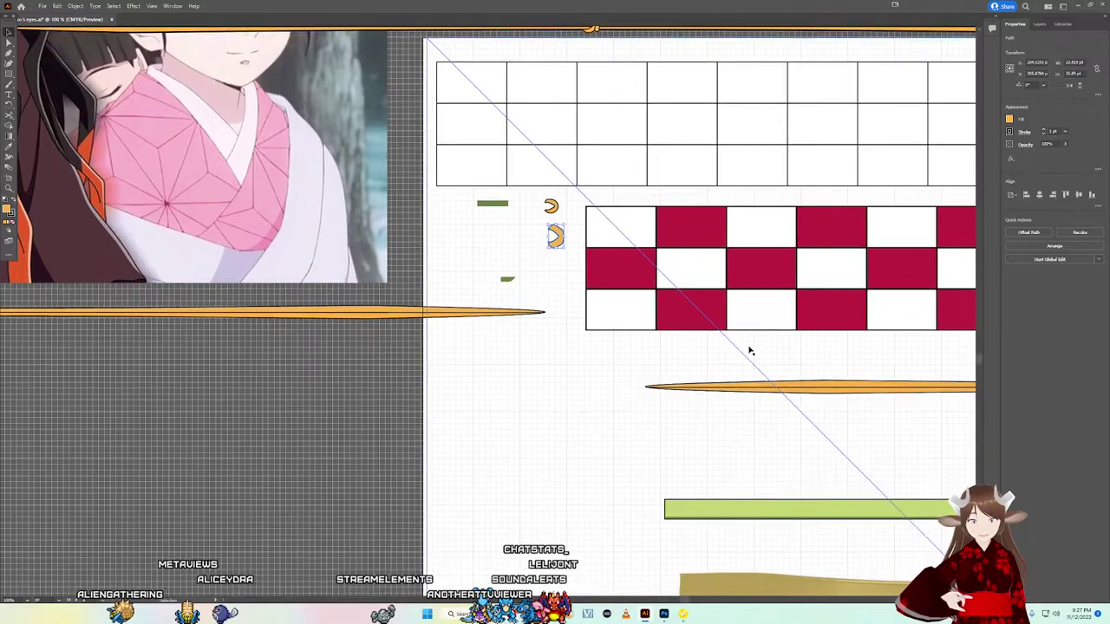
pyautogui.scroll(-5, 884, 265)
pyautogui.hscroll(5, 884, 265)
pyautogui.scroll(2, 383, 237)
pyautogui.hscroll(-5, 383, 237)
pyautogui.hscroll(-8, 384, 237)
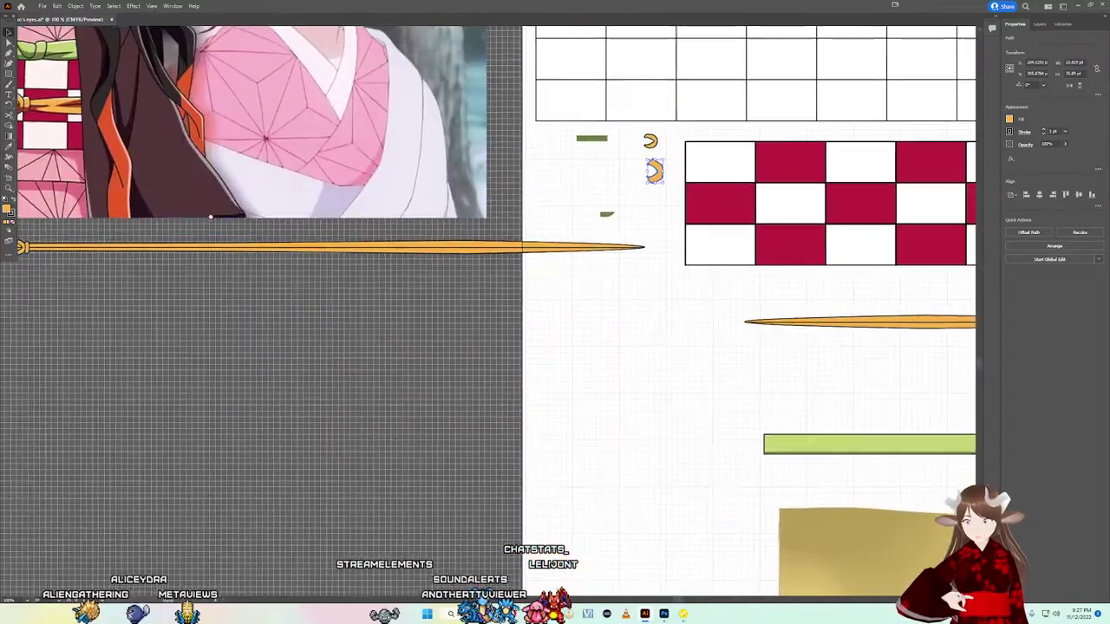
pyautogui.hscroll(-10, 520, 295)
pyautogui.scroll(2, 520, 295)
pyautogui.scroll(3, 569, 318)
pyautogui.scroll(3, 555, 390)
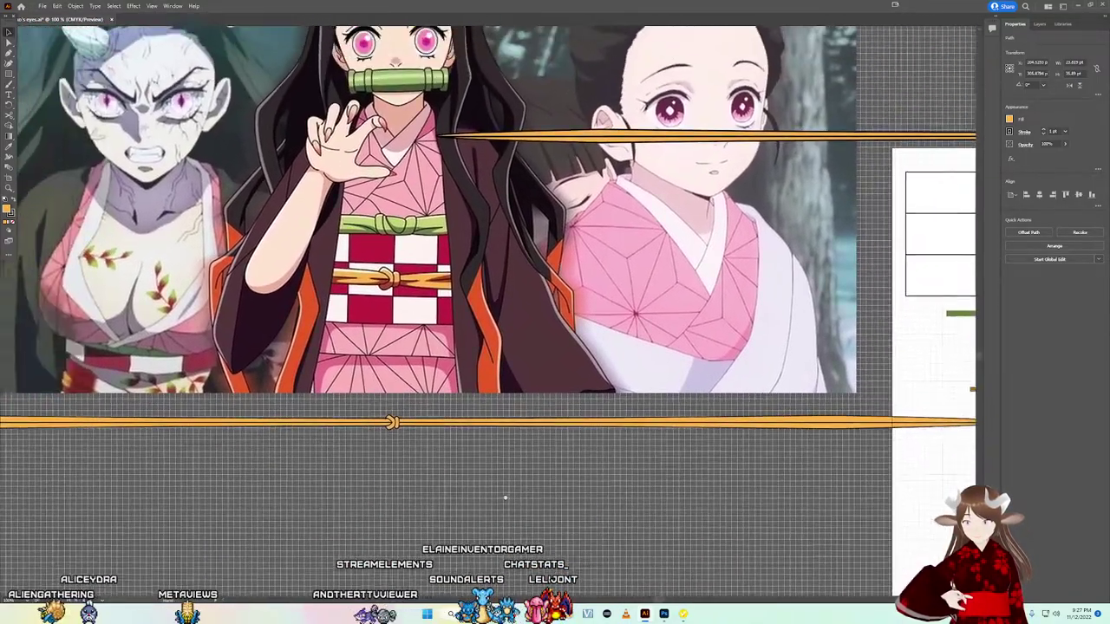
pyautogui.scroll(2, 541, 460)
pyautogui.moveTo(459, 447); pyautogui.dragTo(488, 463)
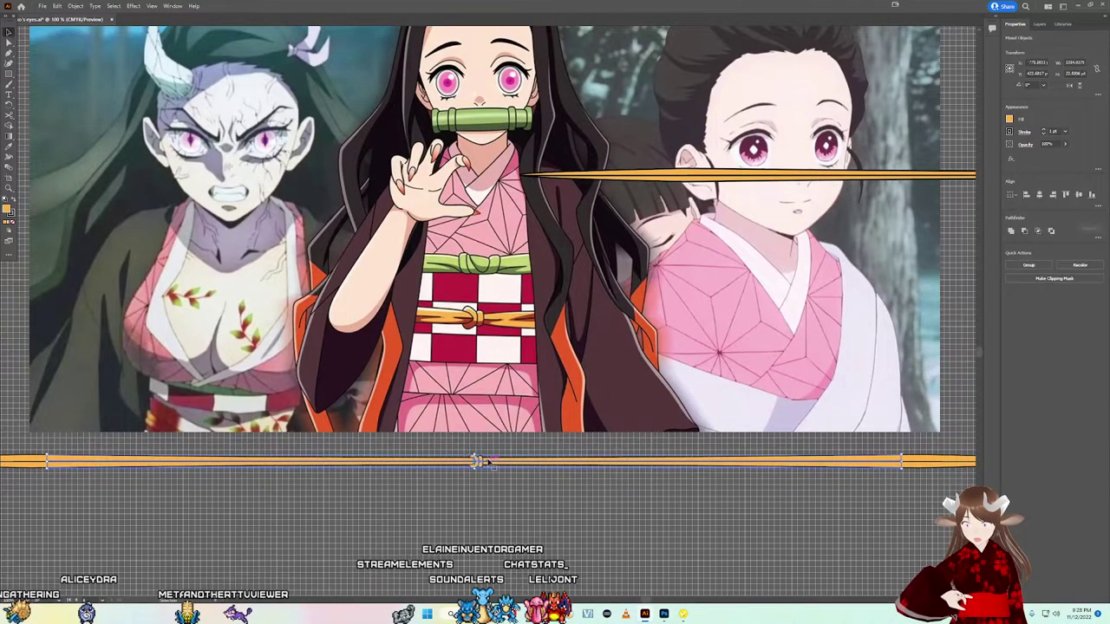
pyautogui.click(498, 476)
pyautogui.scroll(3, 472, 464)
pyautogui.scroll(2, 467, 464)
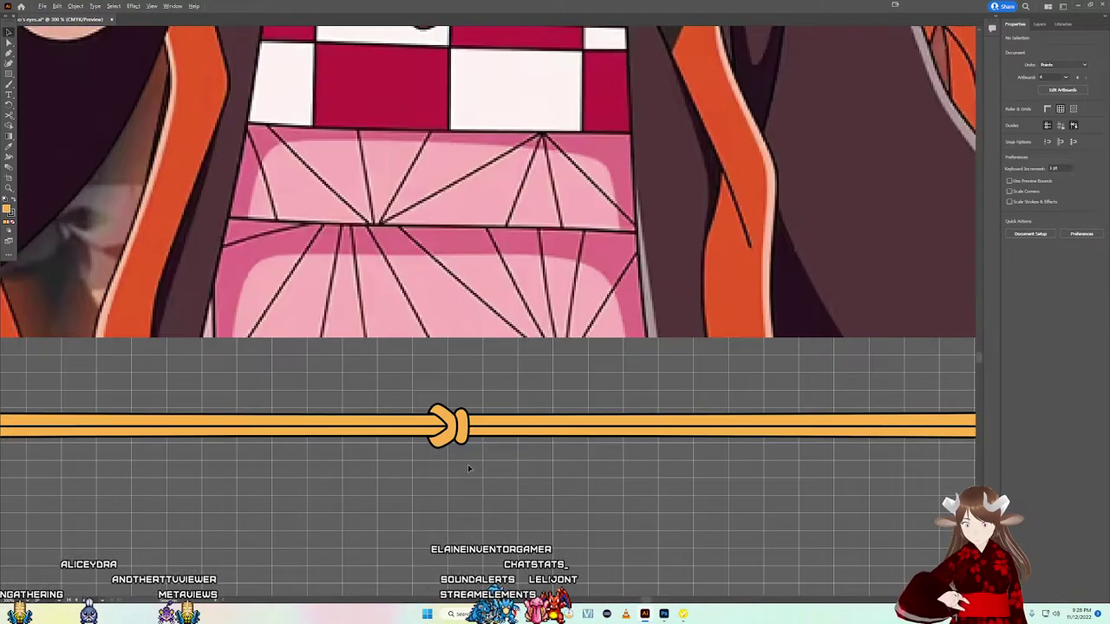
pyautogui.click(411, 428)
pyautogui.scroll(-2, 411, 428)
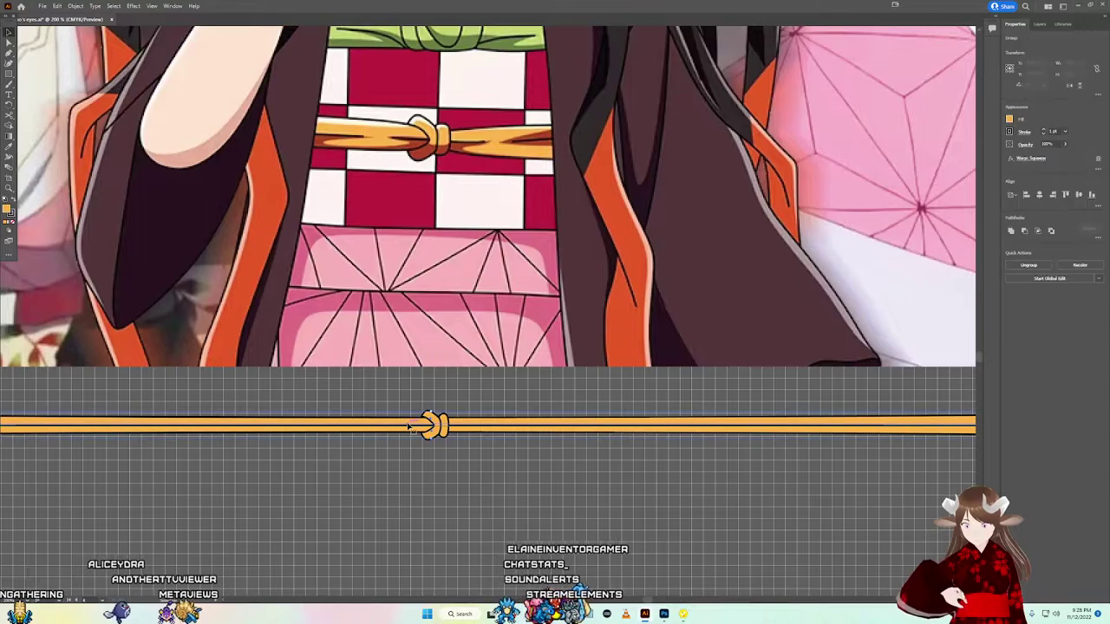
# Step: Alt-drag a copy of the cord onto the grid below and apply Expand Appearance
pyautogui.moveTo(411, 428); pyautogui.dragTo(467, 558)
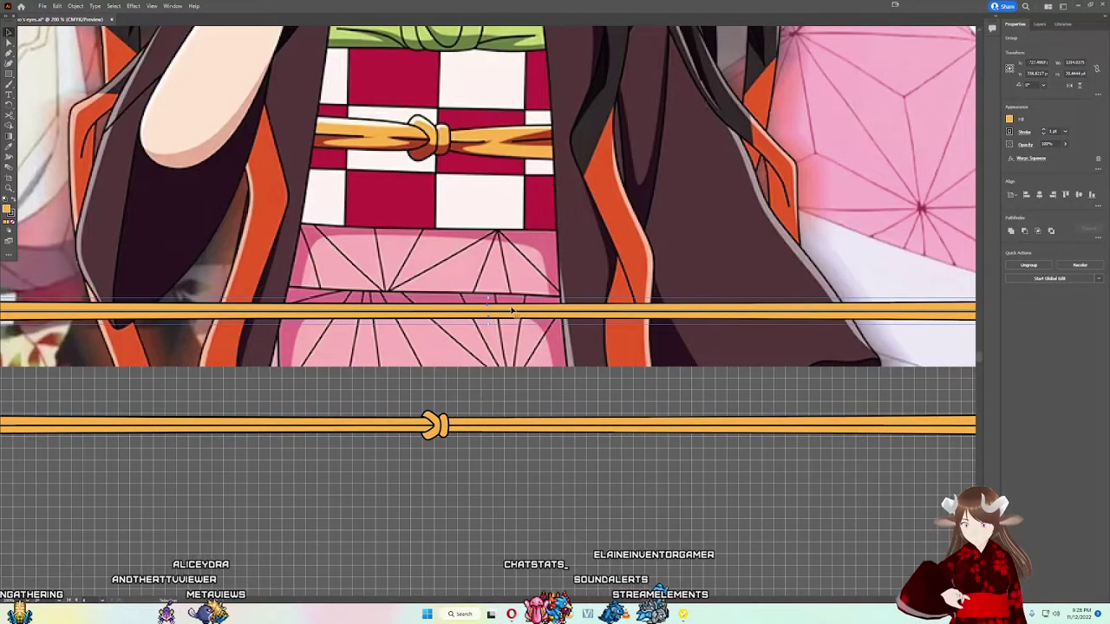
pyautogui.scroll(-3, 466, 557)
pyautogui.scroll(-2, 280, 451)
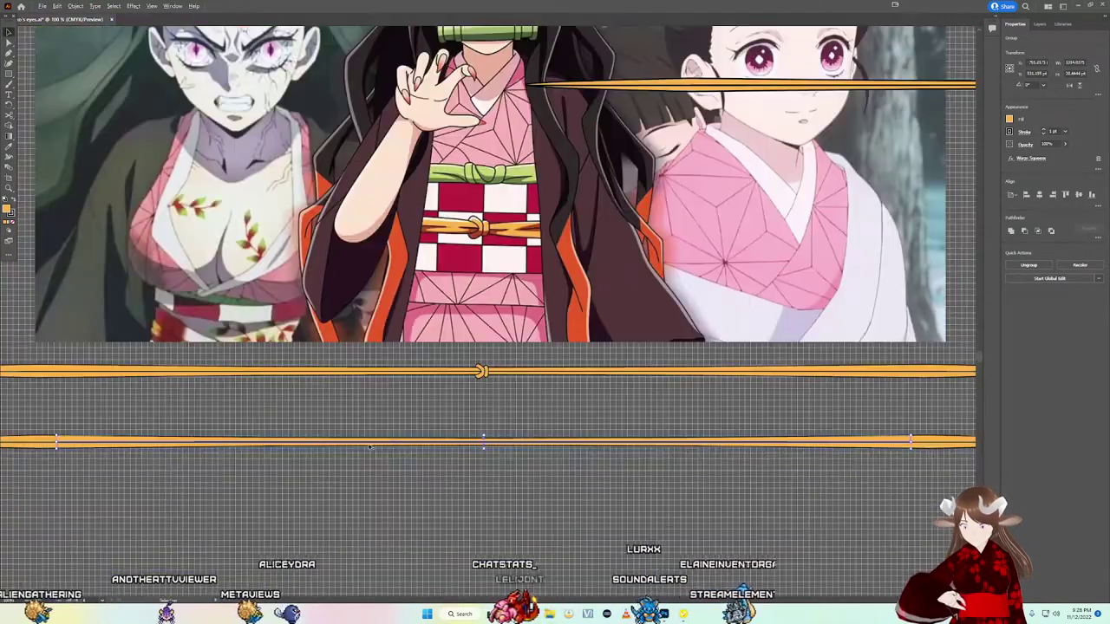
pyautogui.scroll(4, 280, 452)
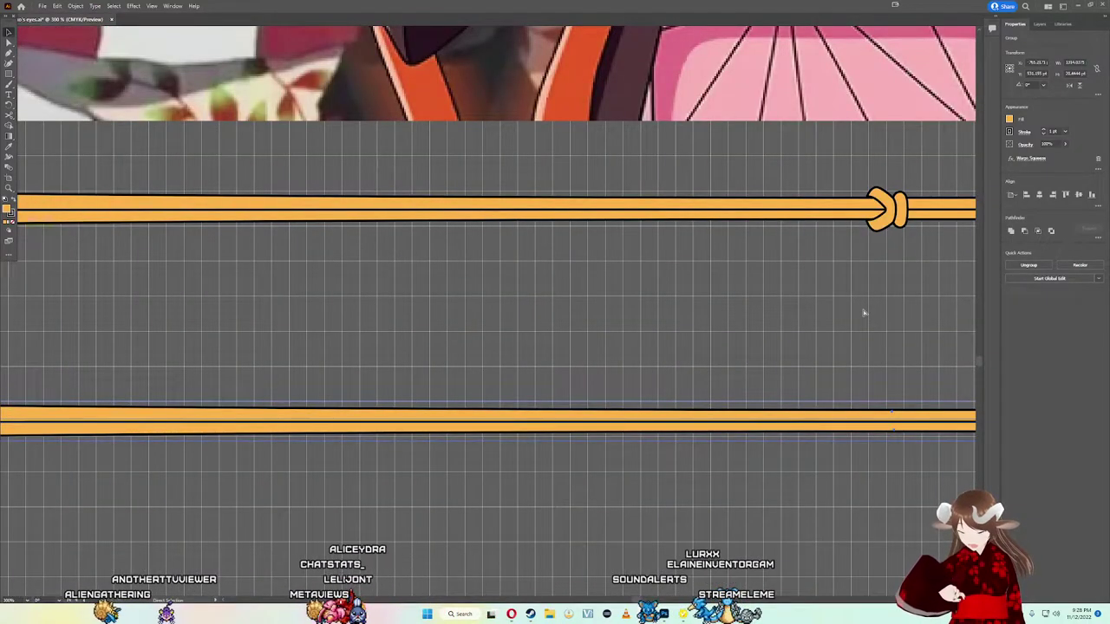
pyautogui.click(75, 6)
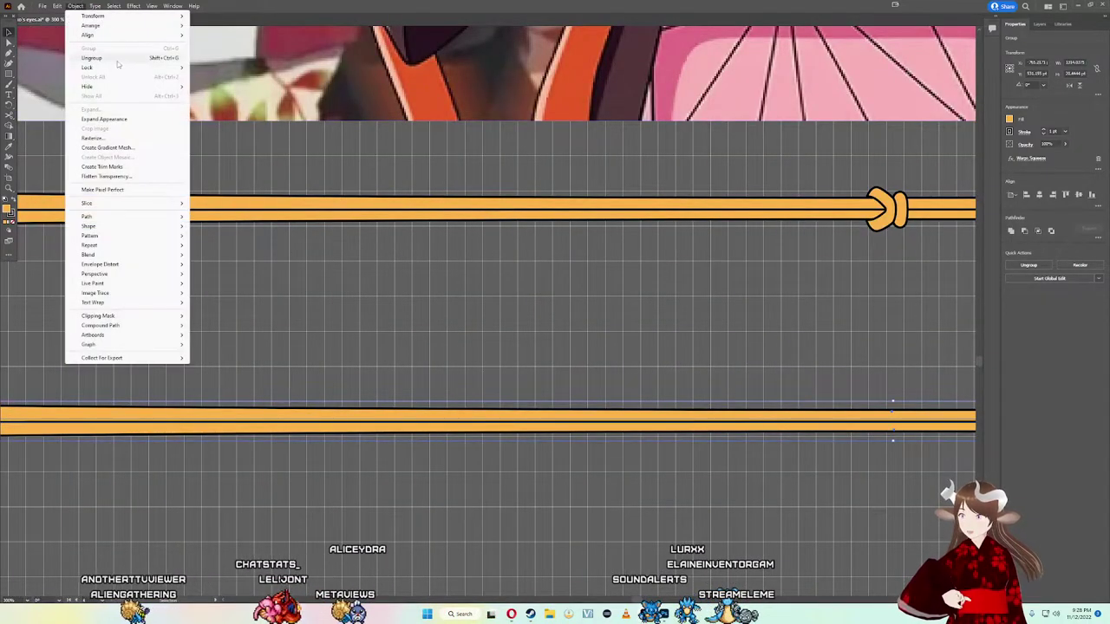
pyautogui.click(105, 119)
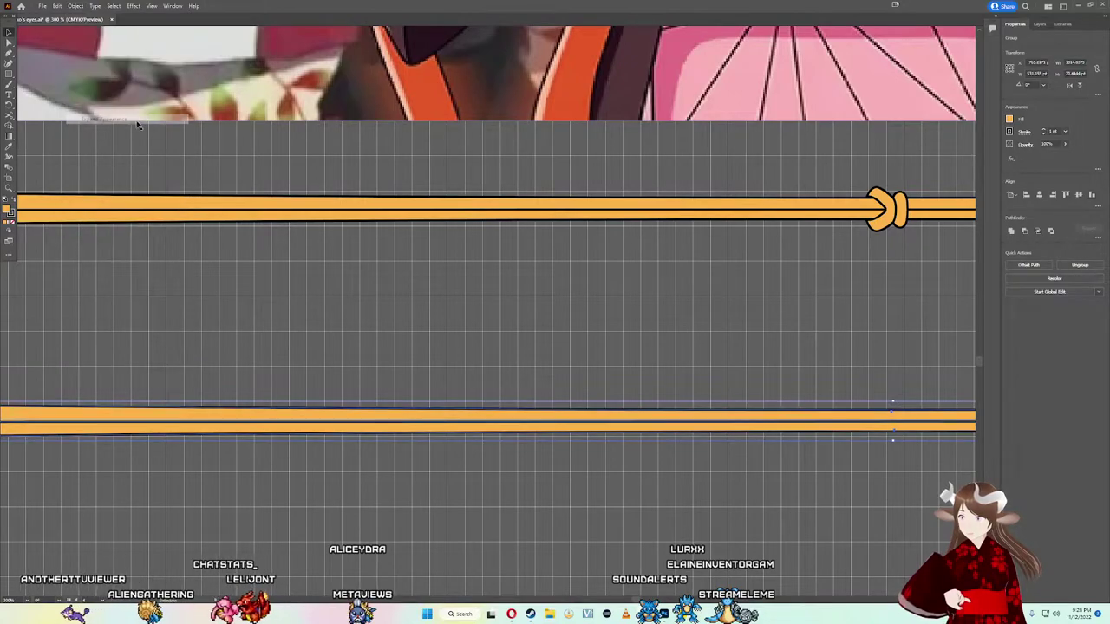
pyautogui.click(488, 359)
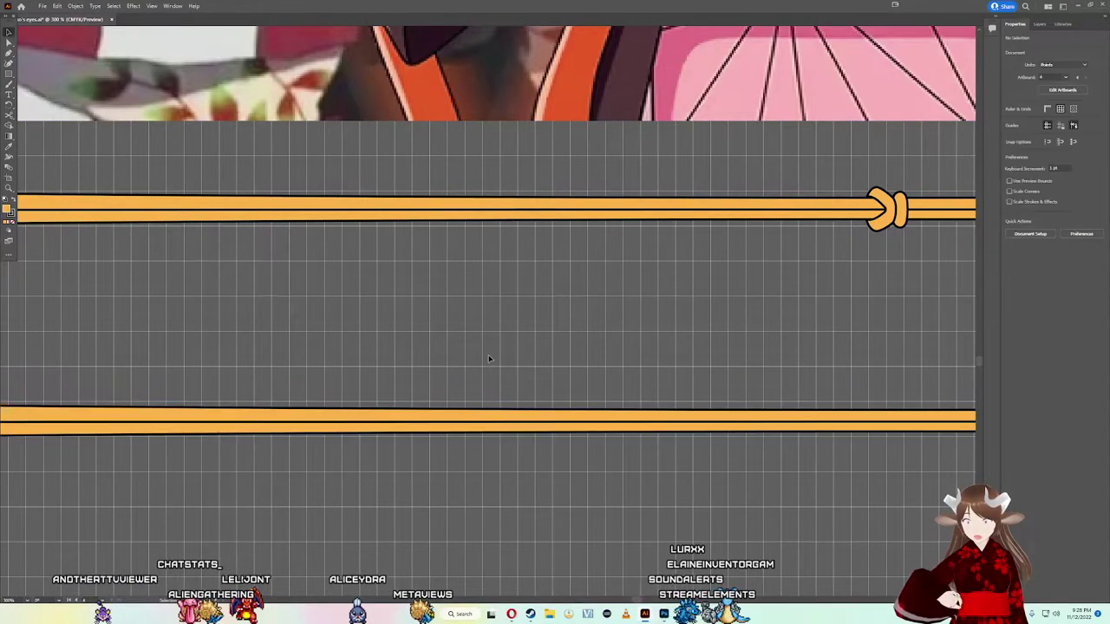
pyautogui.scroll(-2, 488, 359)
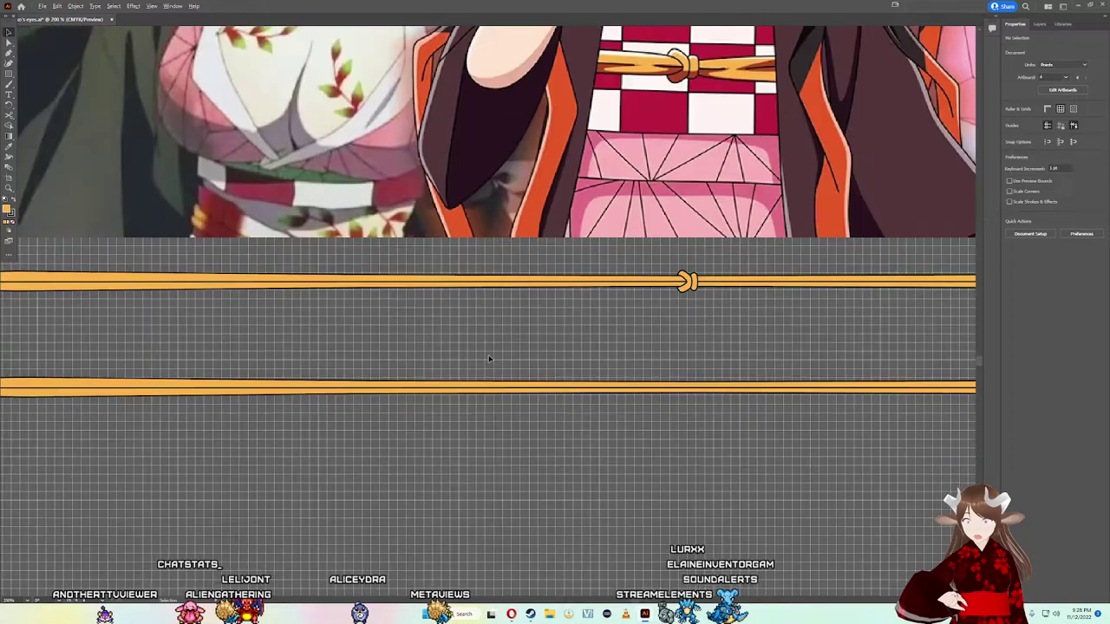
pyautogui.click(310, 396)
pyautogui.click(311, 395)
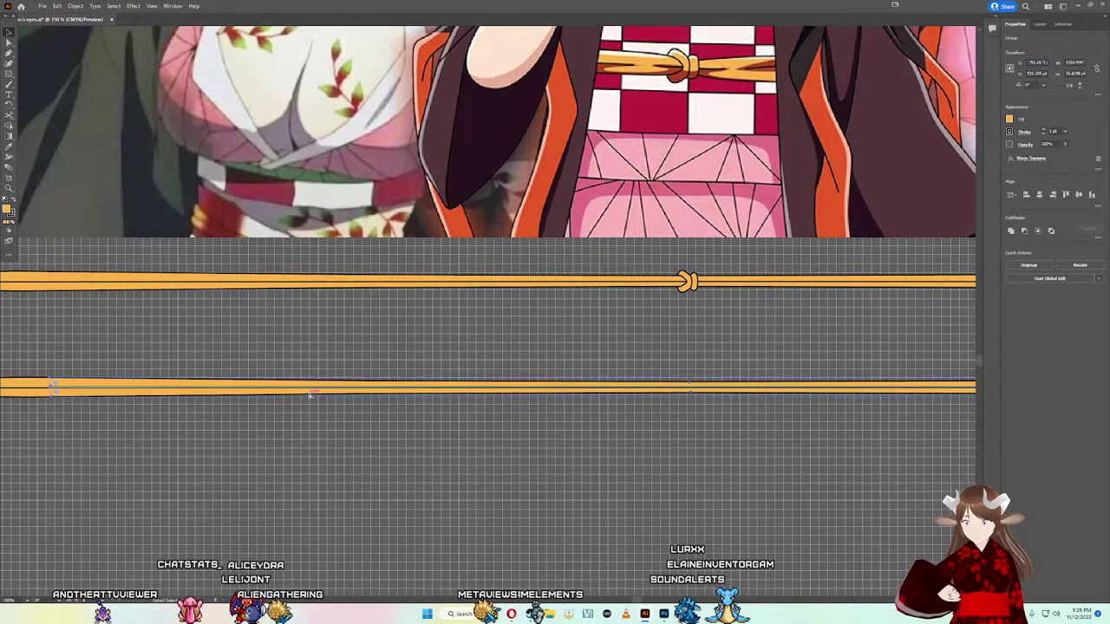
pyautogui.moveTo(310, 395); pyautogui.dragTo(351, 203)
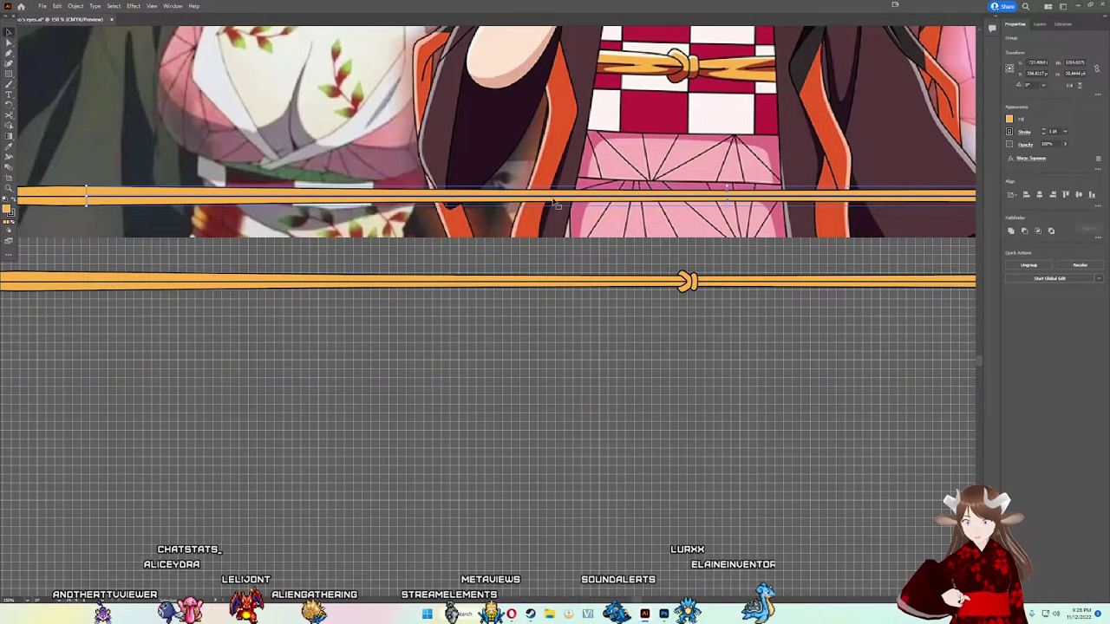
pyautogui.moveTo(547, 196); pyautogui.dragTo(529, 410)
pyautogui.scroll(3, 528, 409)
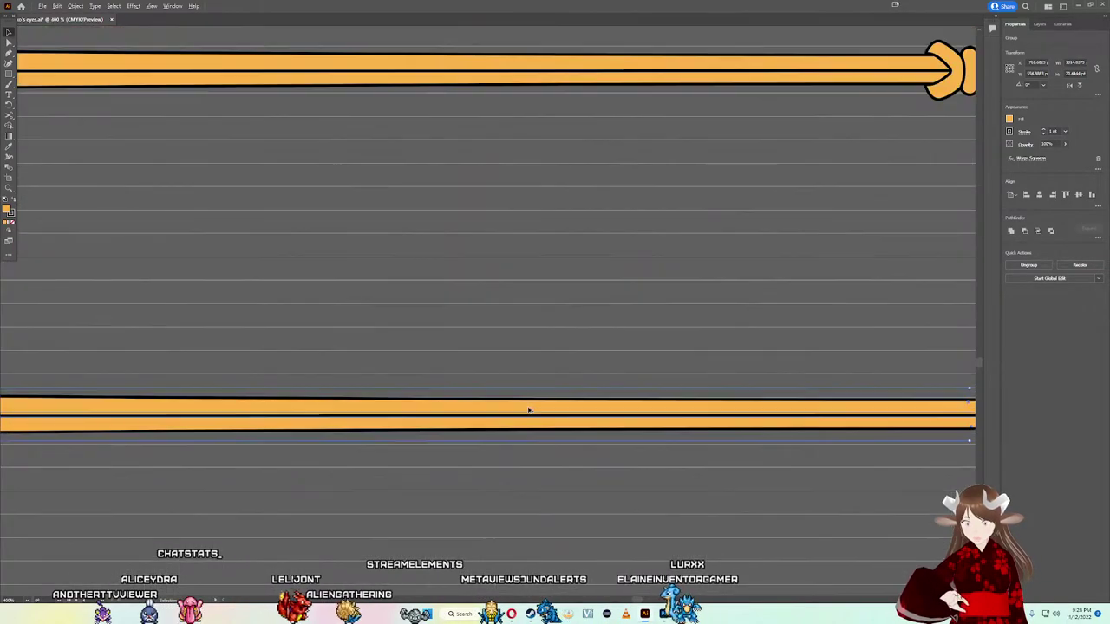
pyautogui.scroll(-2, 529, 410)
pyautogui.scroll(-2, 529, 409)
pyautogui.scroll(1, 934, 268)
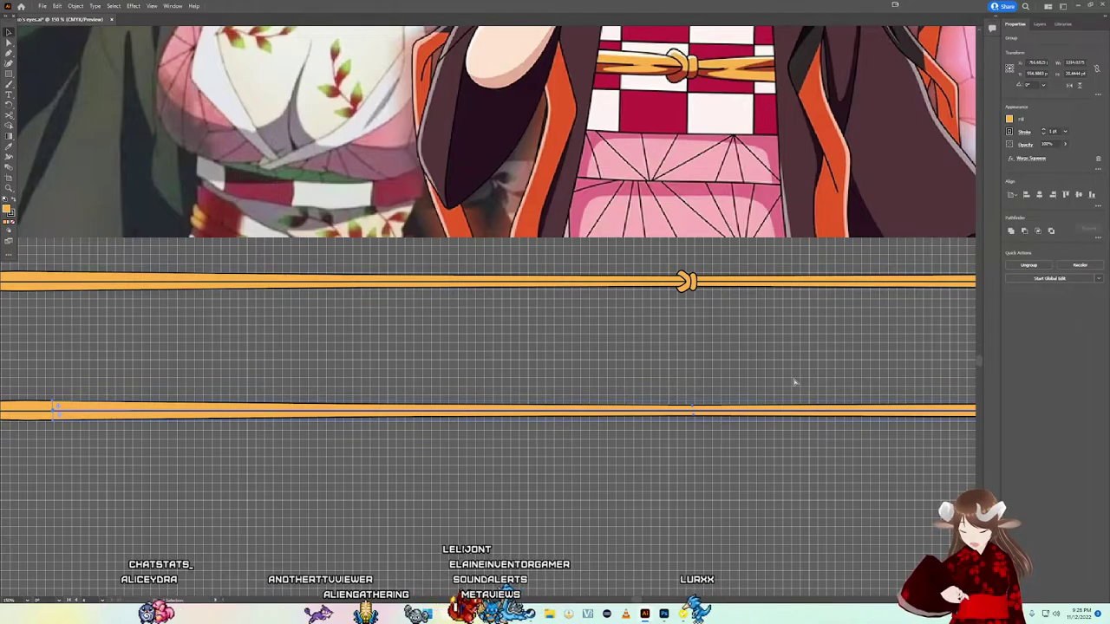
pyautogui.hotkey('ctrl', 'z')
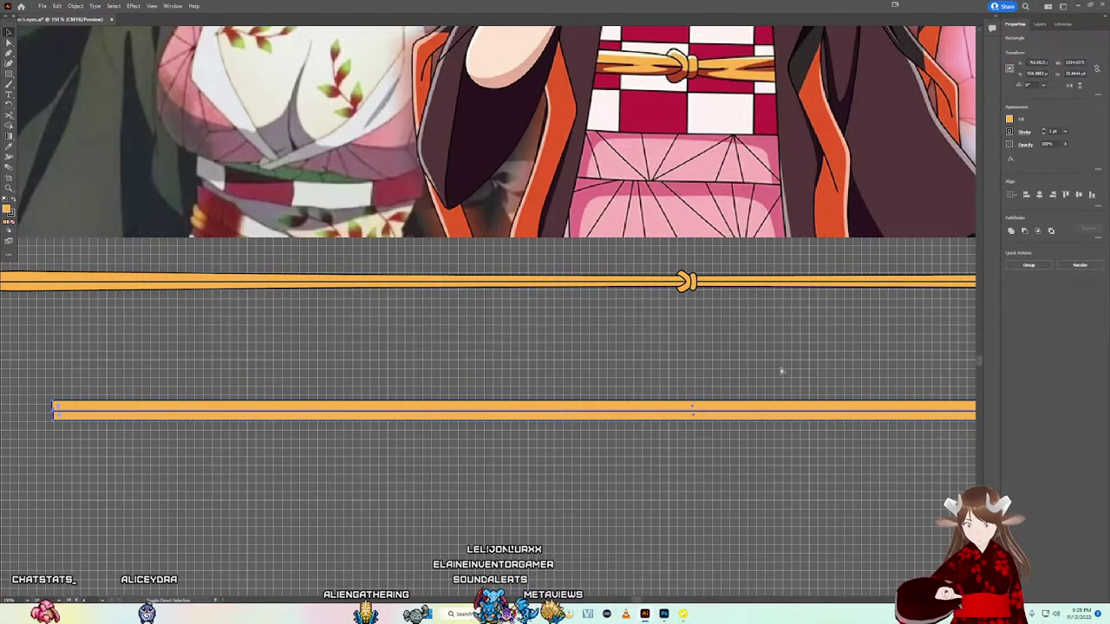
pyautogui.hotkey('ctrl', 'shift', 'z')
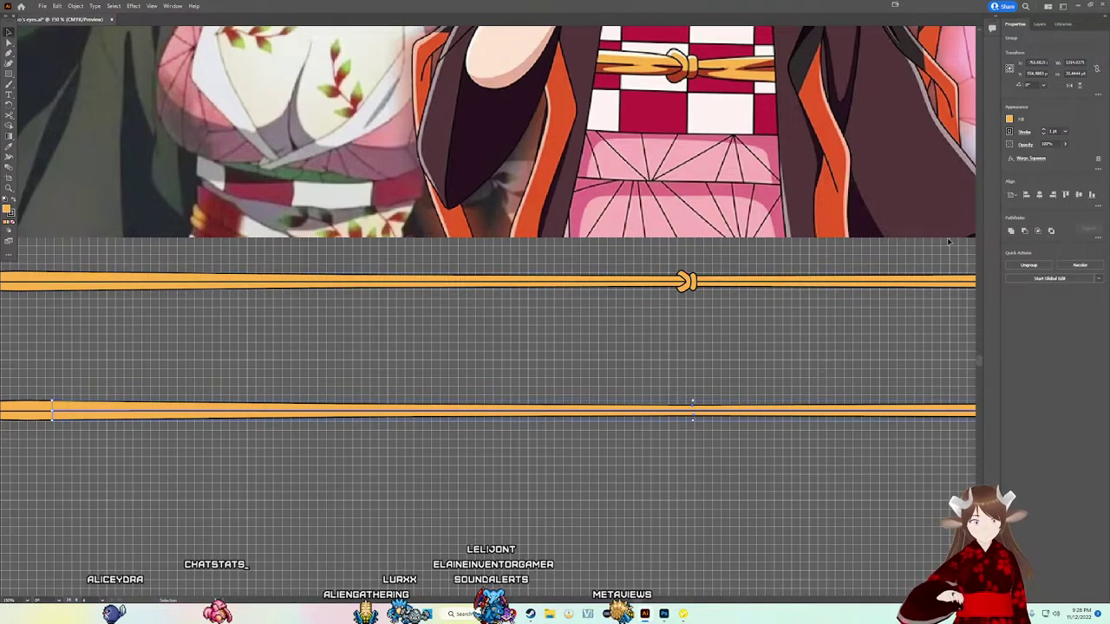
pyautogui.click(1025, 159)
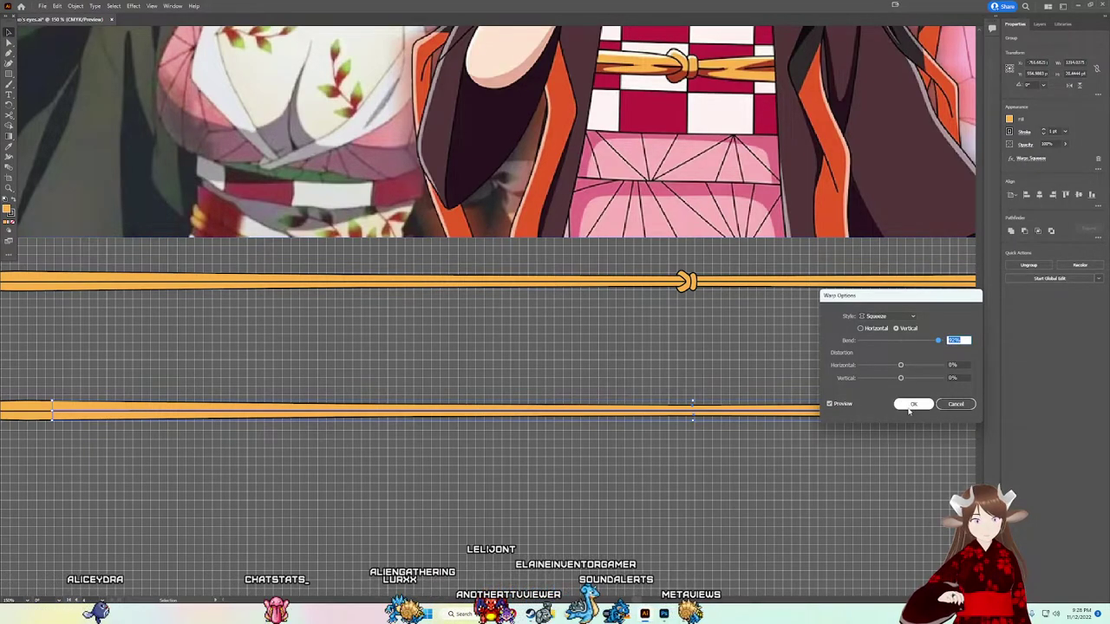
pyautogui.click(910, 404)
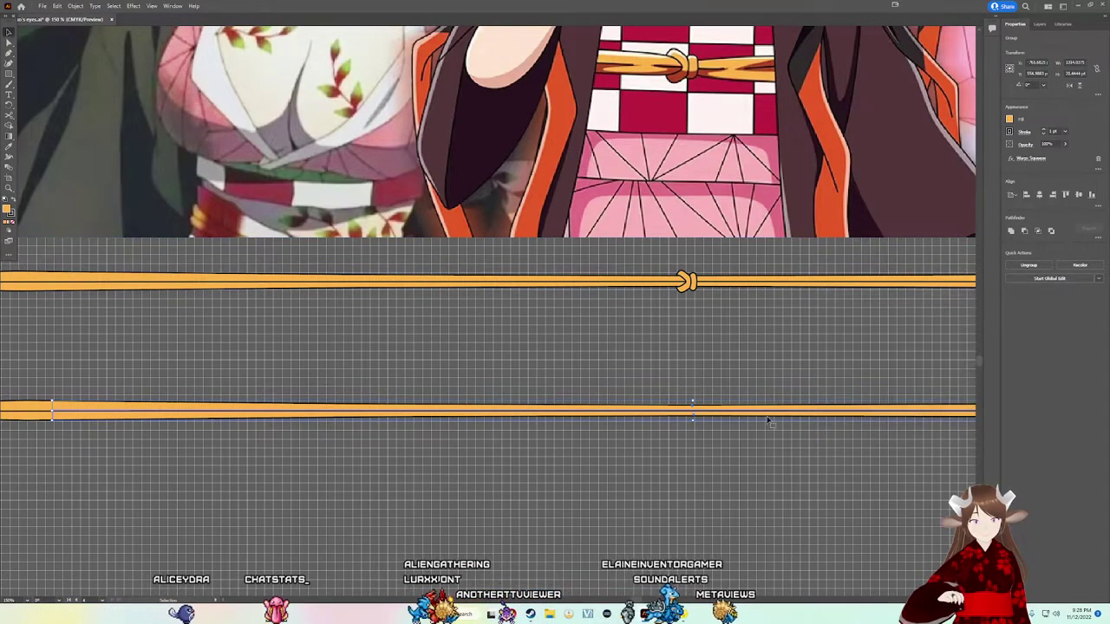
pyautogui.click(662, 373)
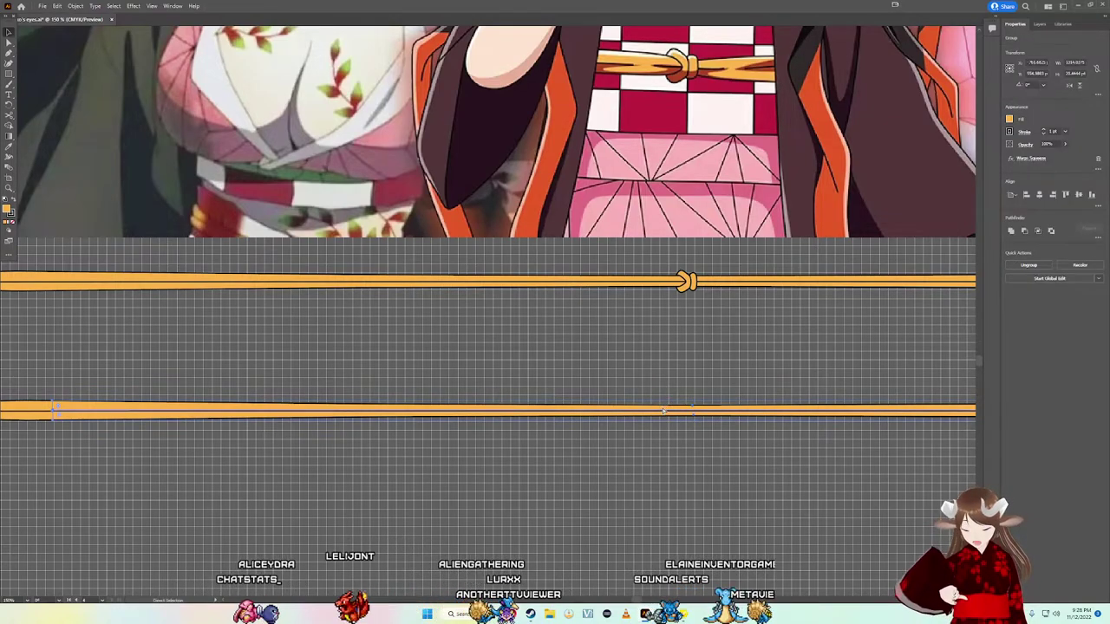
# Step: Select the lower bar rectangle and set its fill to white
pyautogui.click(664, 409)
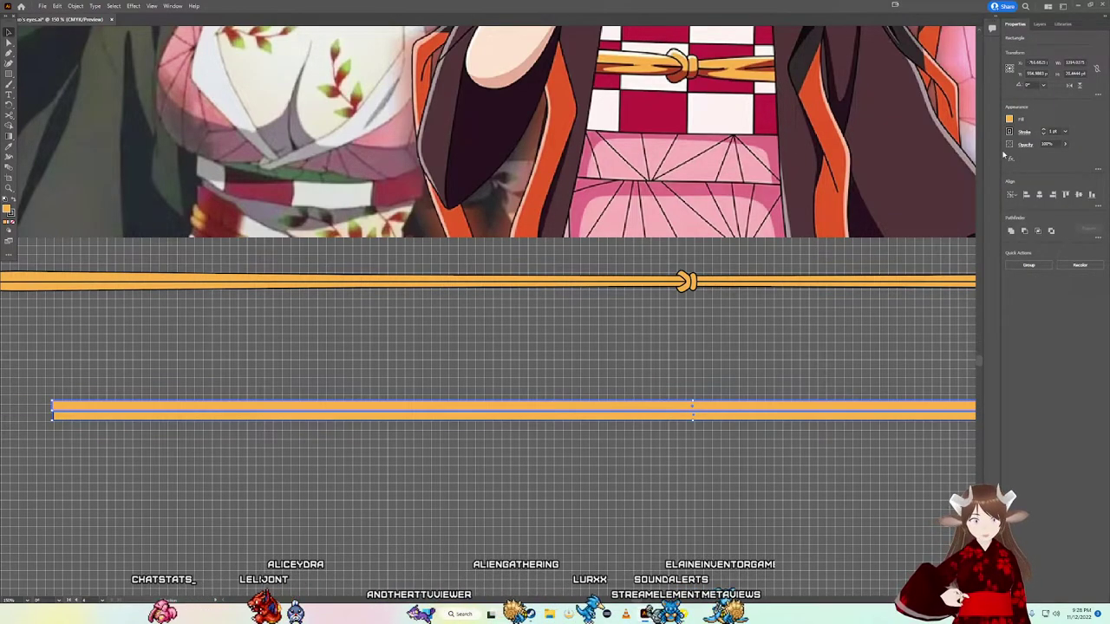
pyautogui.click(1009, 119)
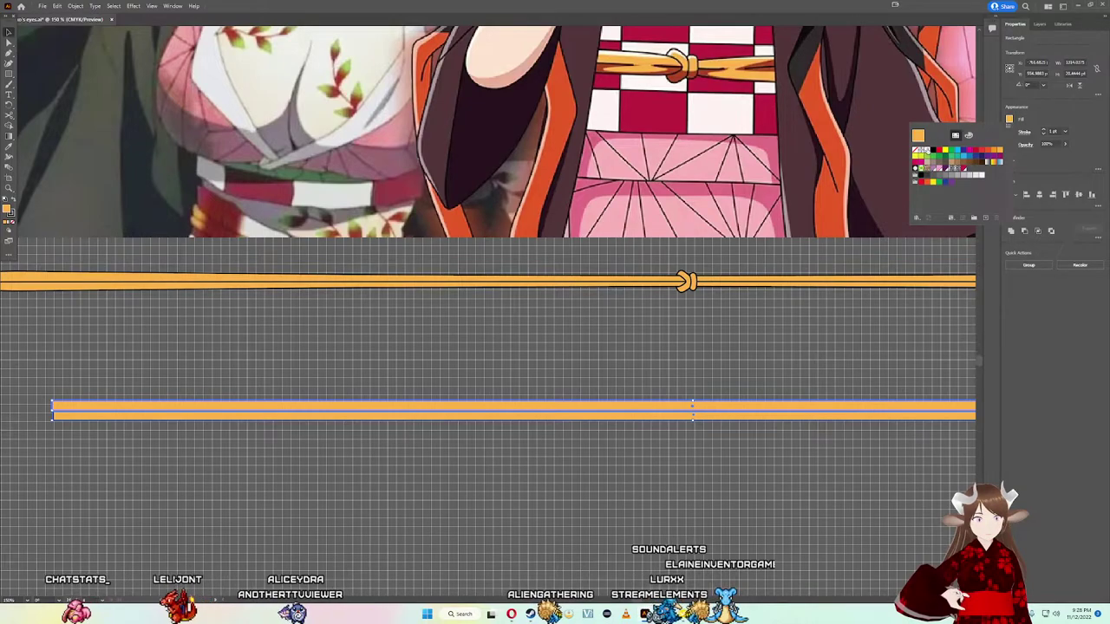
pyautogui.click(921, 149)
pyautogui.click(1021, 134)
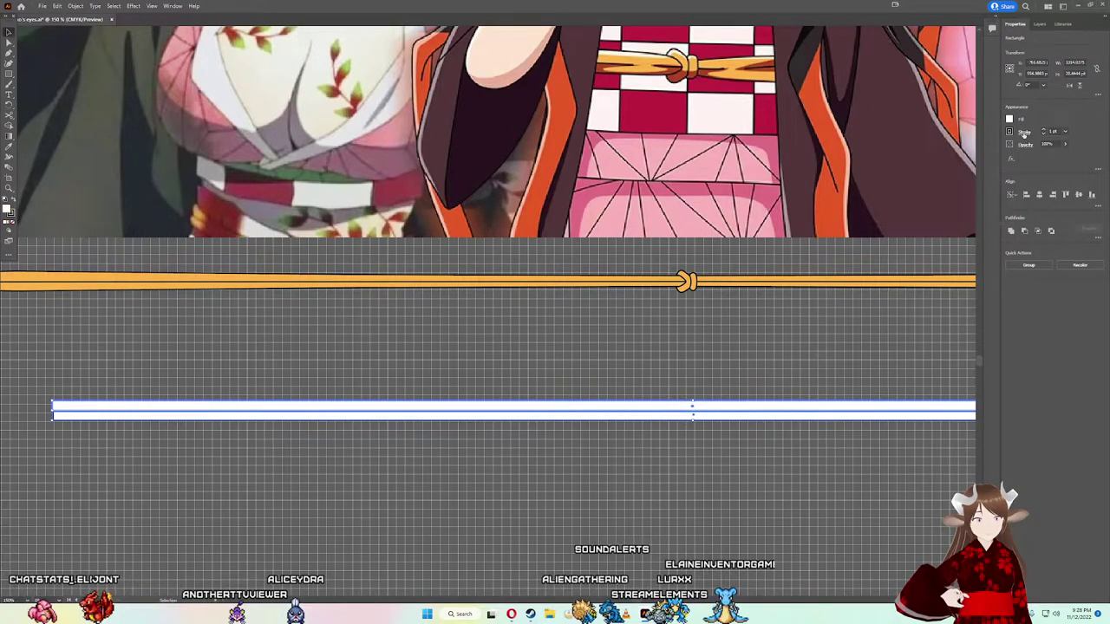
pyautogui.click(1009, 131)
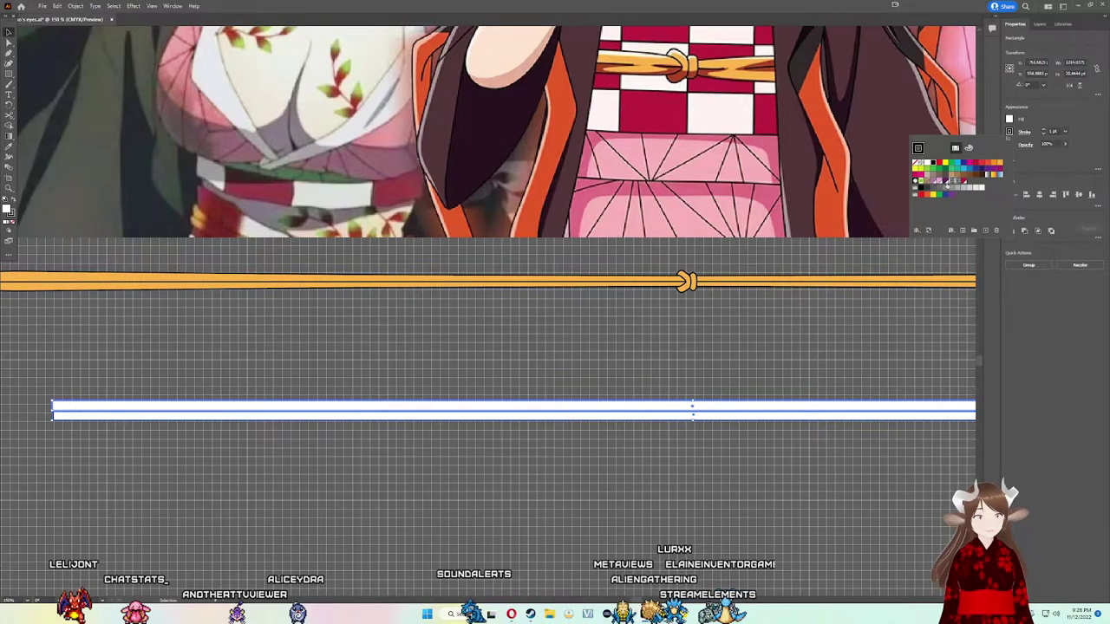
pyautogui.click(815, 393)
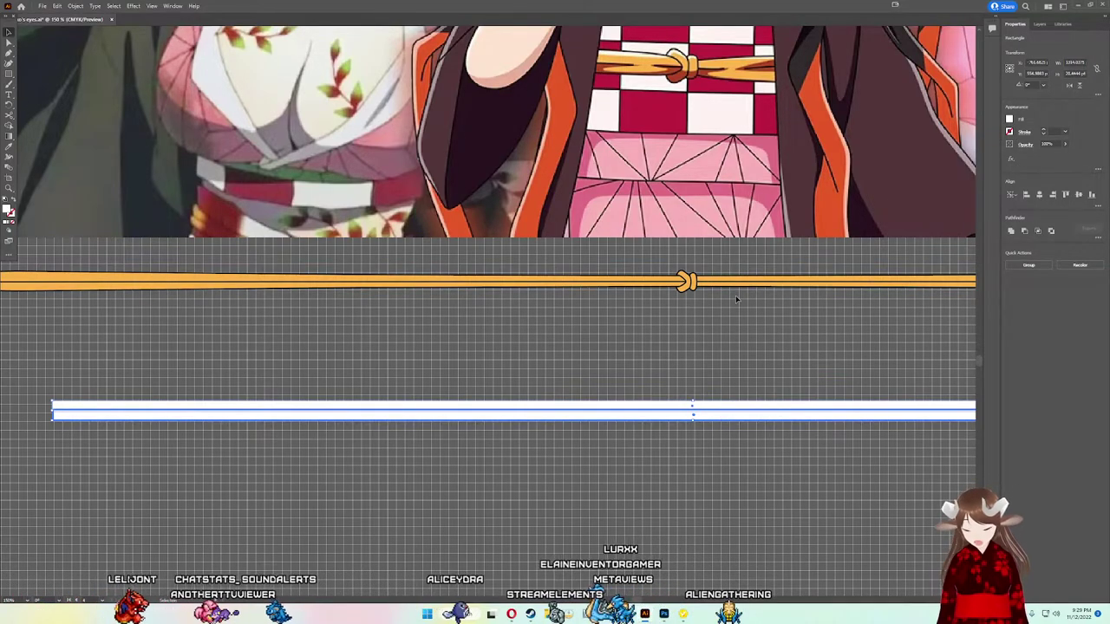
# Step: Fill the bar's lower half with the sash's dark red using the Eyedropper, then select both halves
pyautogui.press('i')
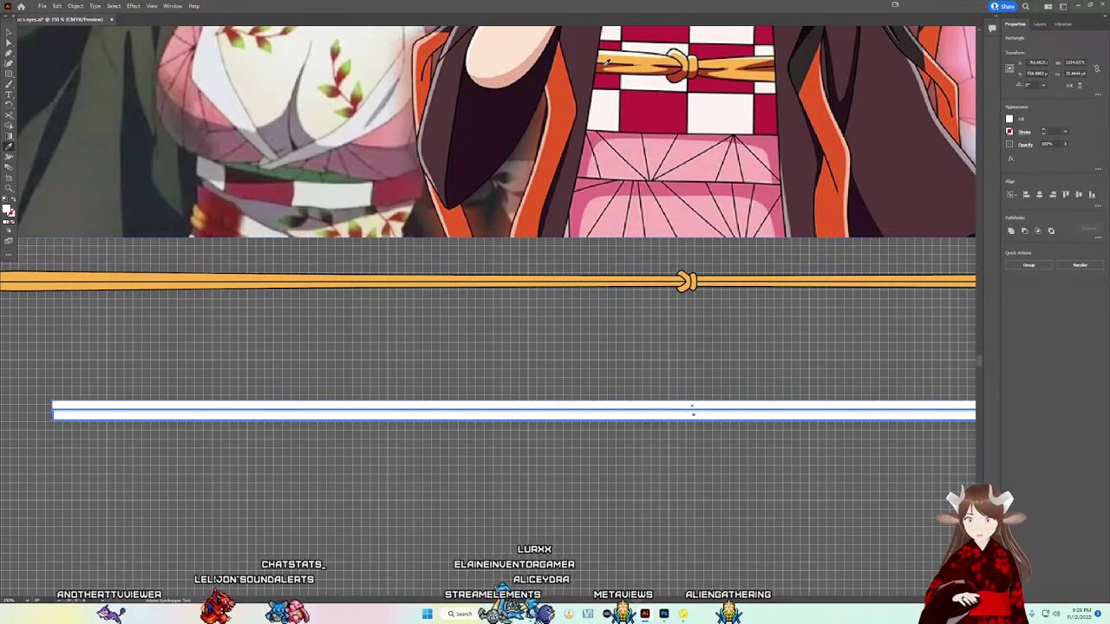
pyautogui.click(605, 64)
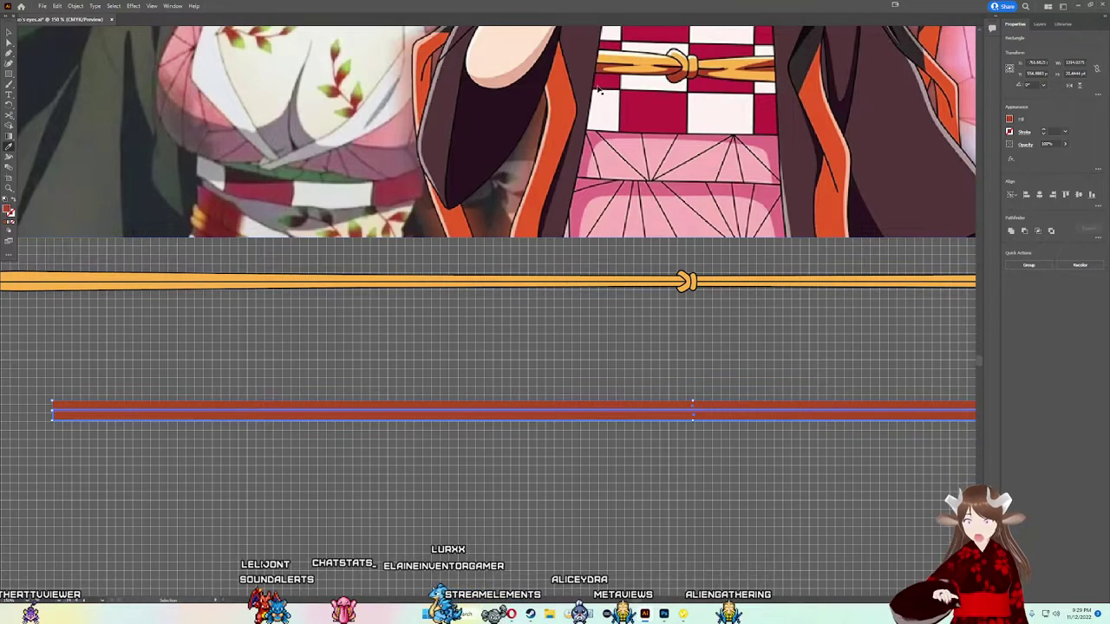
pyautogui.click(598, 89)
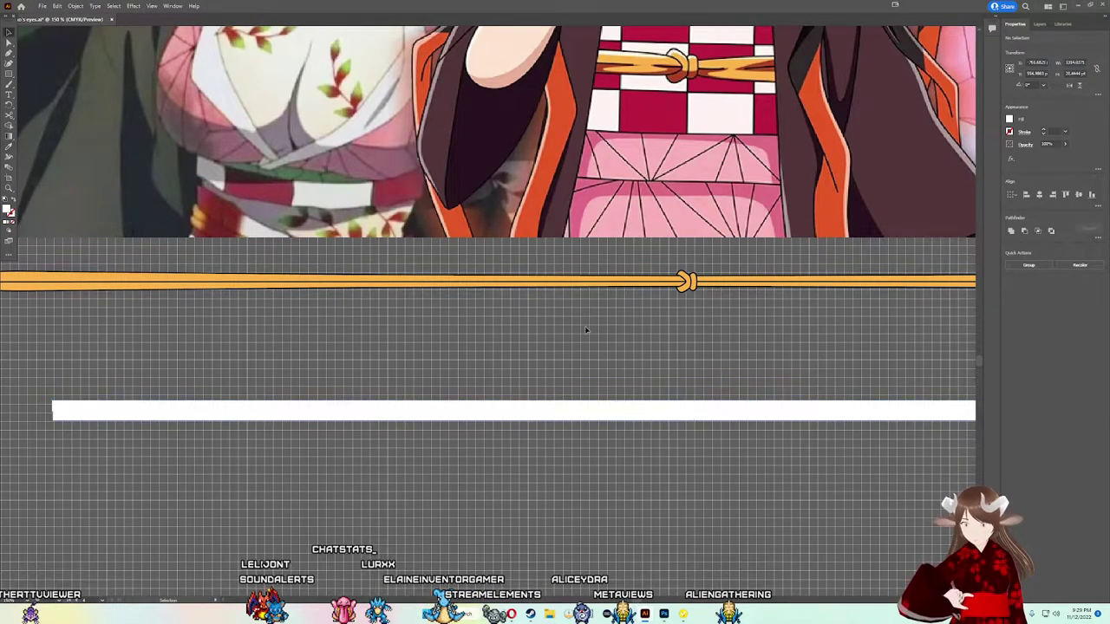
pyautogui.press('v')
pyautogui.click(604, 405)
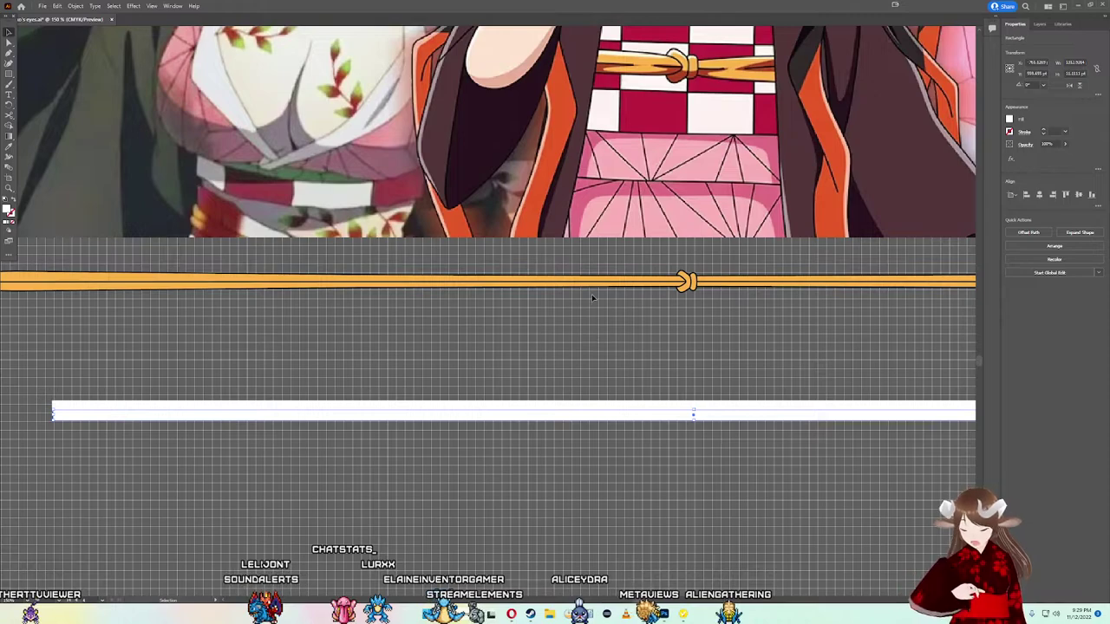
pyautogui.click(607, 59)
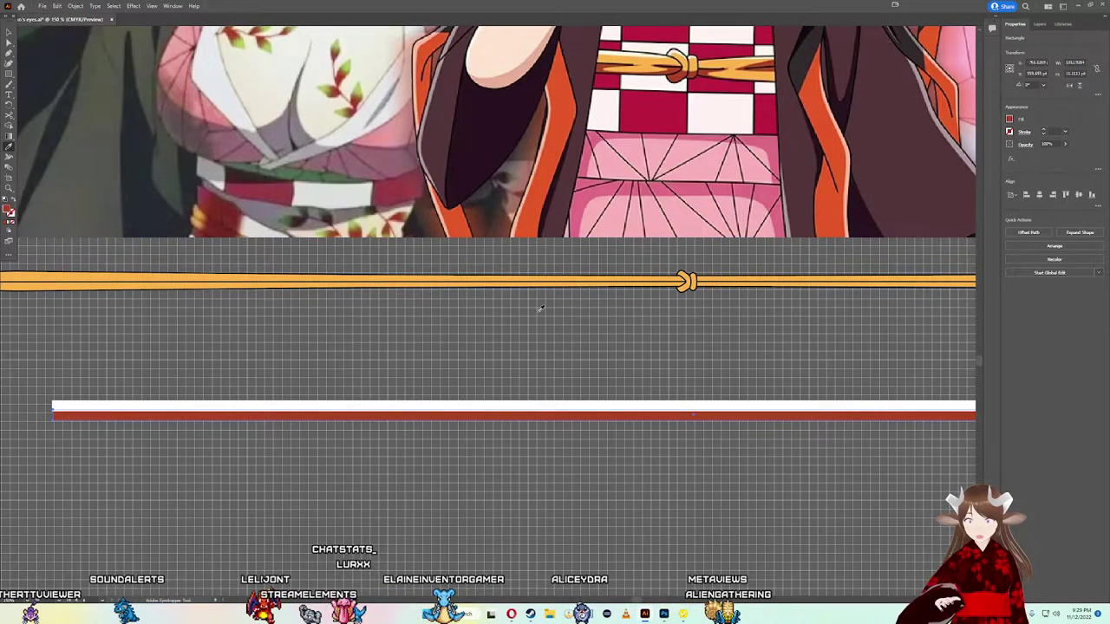
pyautogui.click(9, 32)
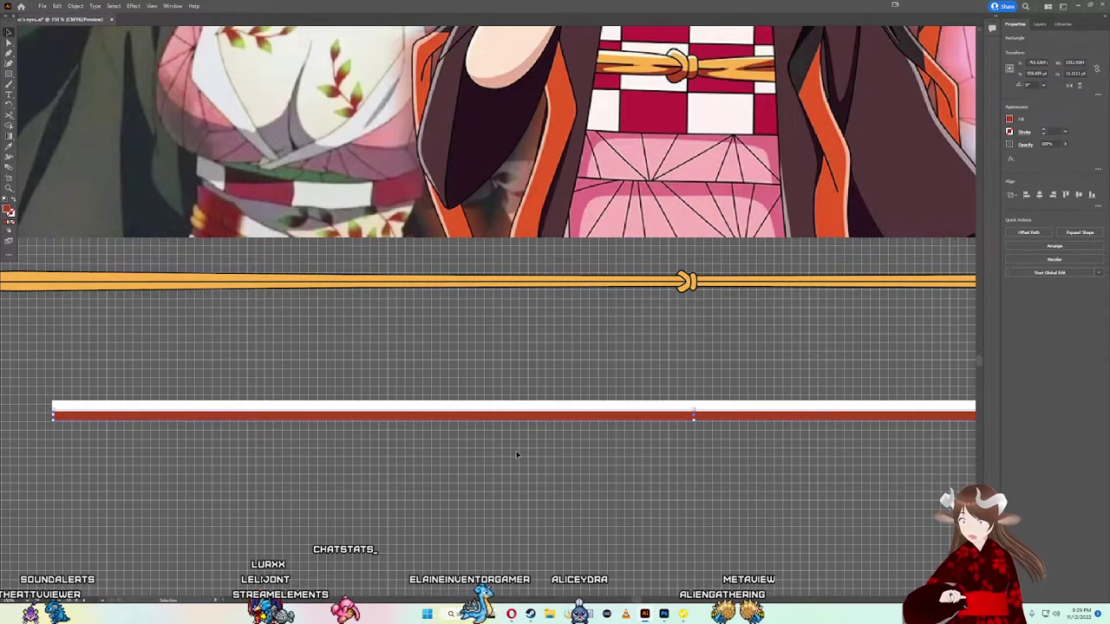
pyautogui.moveTo(466, 369); pyautogui.dragTo(486, 433)
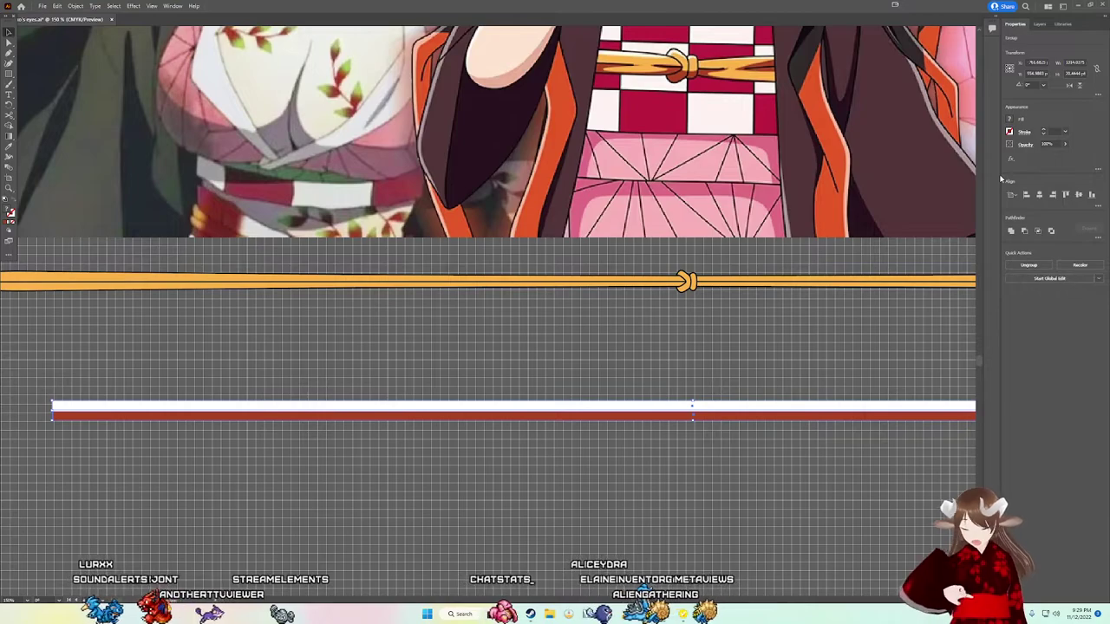
# Step: Apply a vertical Squeeze warp effect to the white-and-red bar
pyautogui.click(1010, 159)
pyautogui.moveTo(1032, 265)
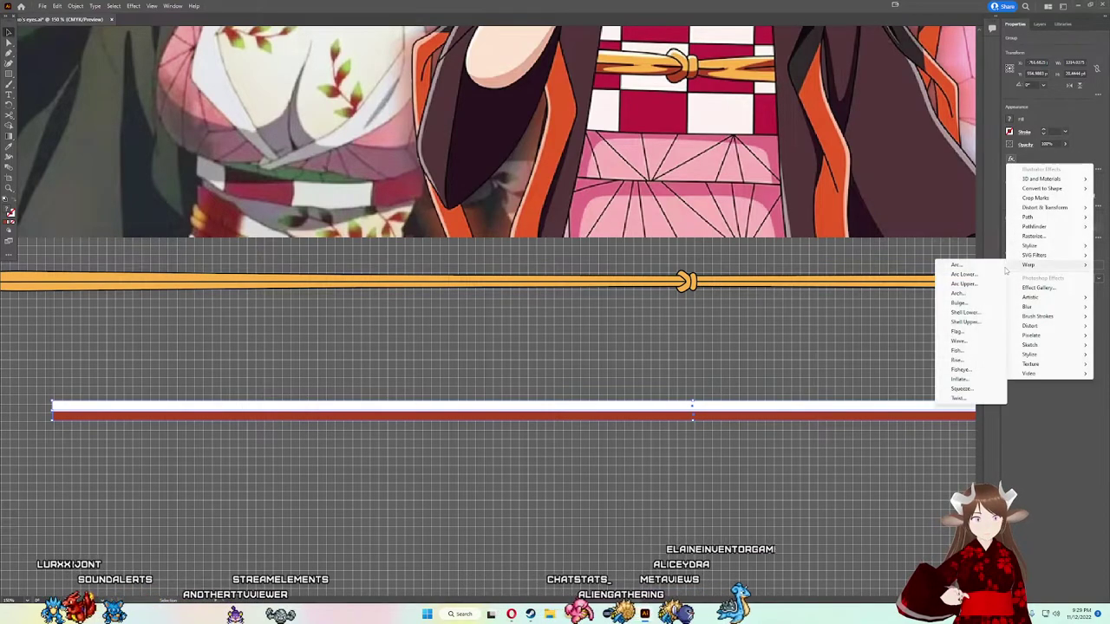
pyautogui.click(959, 389)
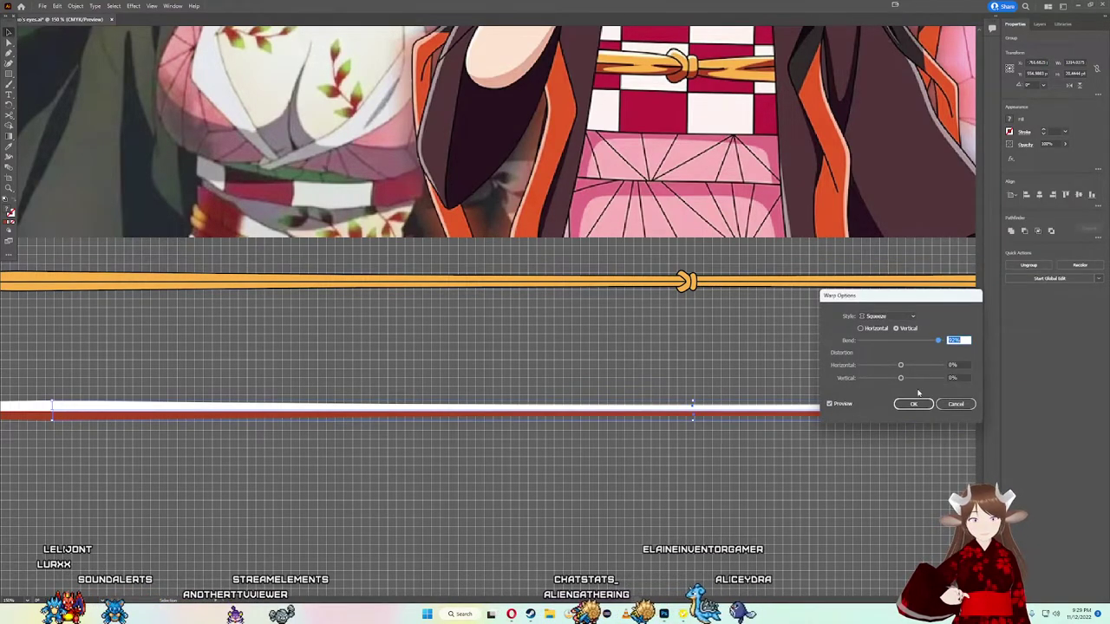
pyautogui.click(910, 406)
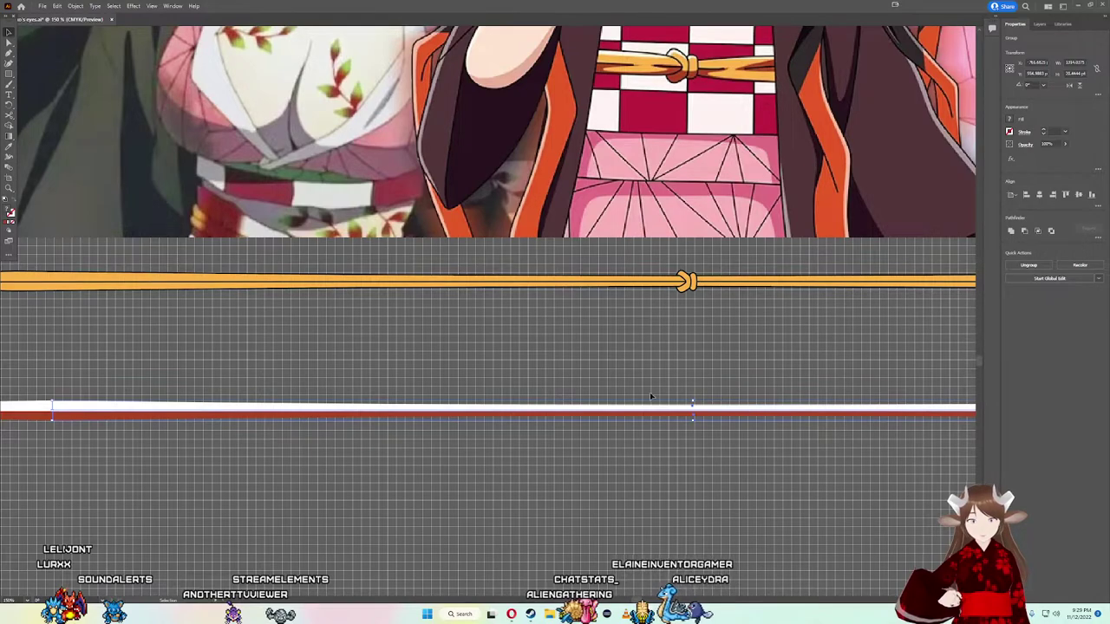
# Step: Expand the warped bar's appearance into plain shapes and deselect it
pyautogui.click(76, 6)
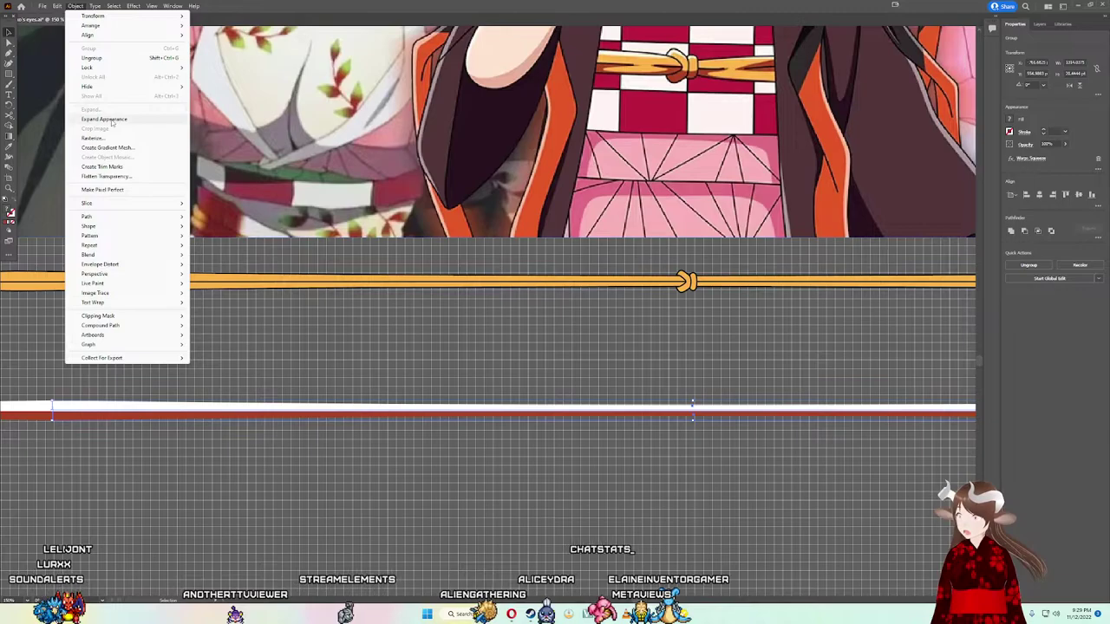
pyautogui.click(105, 120)
pyautogui.click(493, 453)
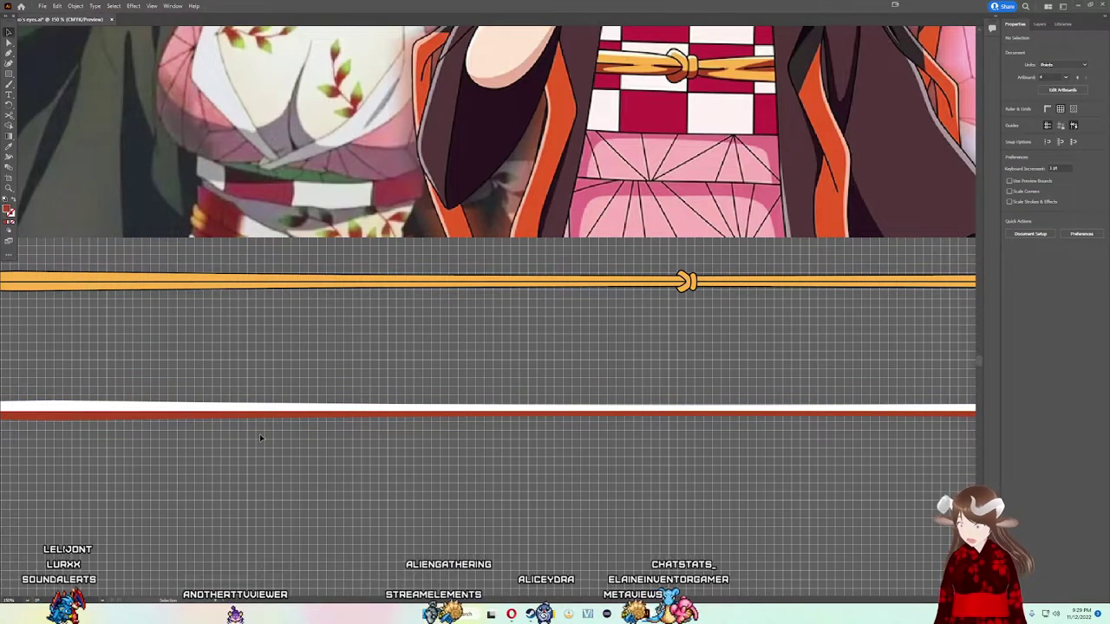
pyautogui.keyDown('alt'); pyautogui.scroll(-3, 290, 365); pyautogui.keyUp('alt')
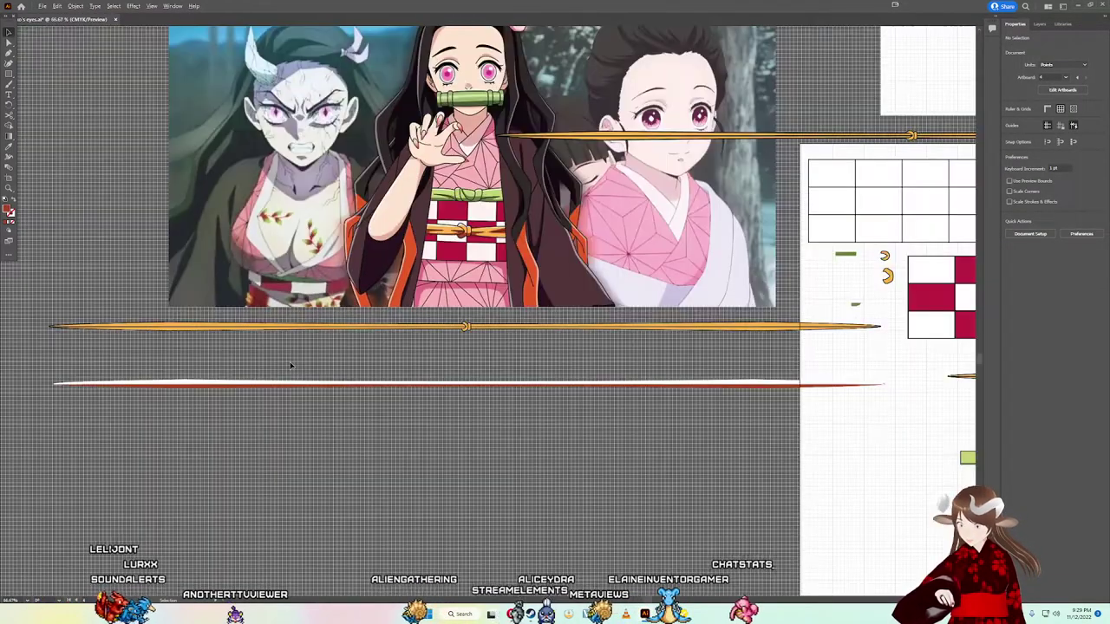
pyautogui.keyDown('alt'); pyautogui.scroll(-1, 290, 365); pyautogui.keyUp('alt')
pyautogui.keyDown('alt'); pyautogui.scroll(2, 286, 367); pyautogui.keyUp('alt')
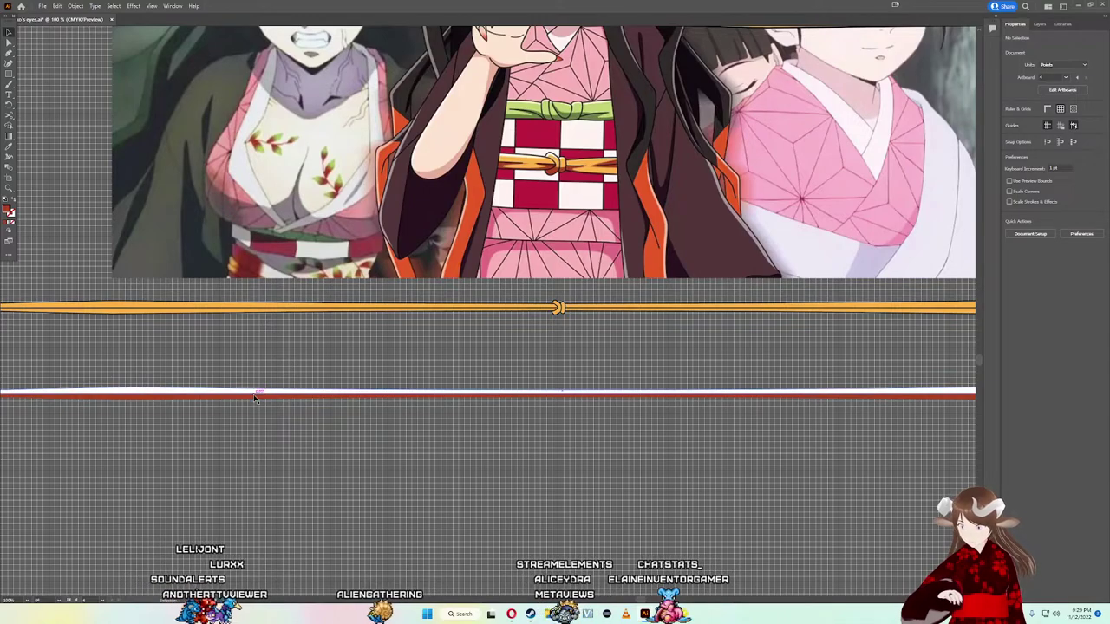
pyautogui.keyDown('alt'); pyautogui.scroll(3, 228, 397); pyautogui.keyUp('alt')
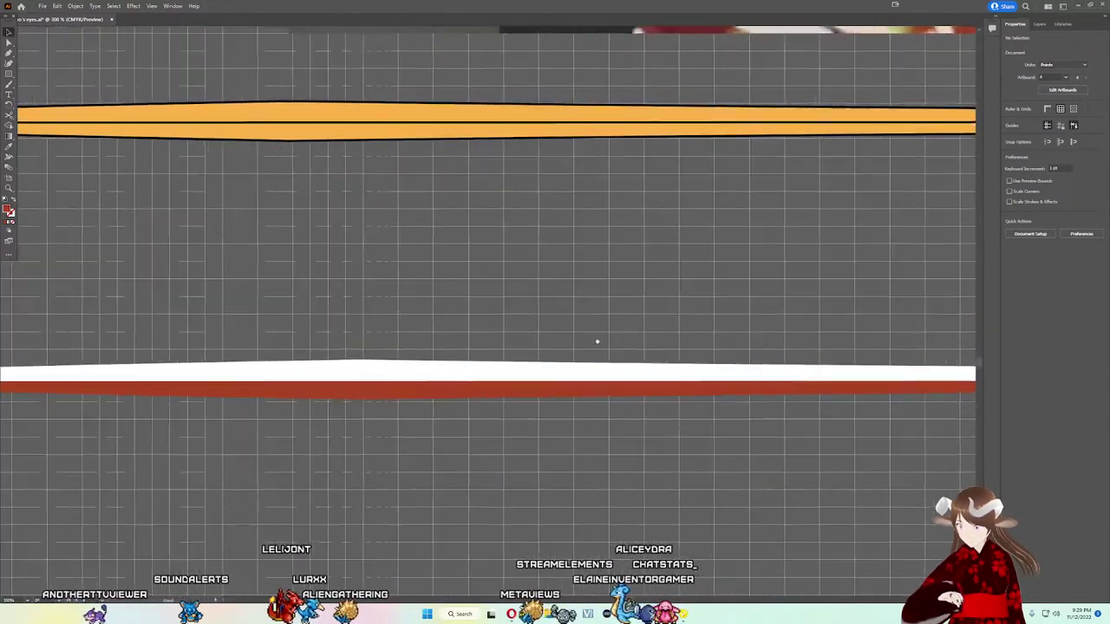
pyautogui.keyDown('alt'); pyautogui.scroll(-2, 484, 335); pyautogui.keyUp('alt')
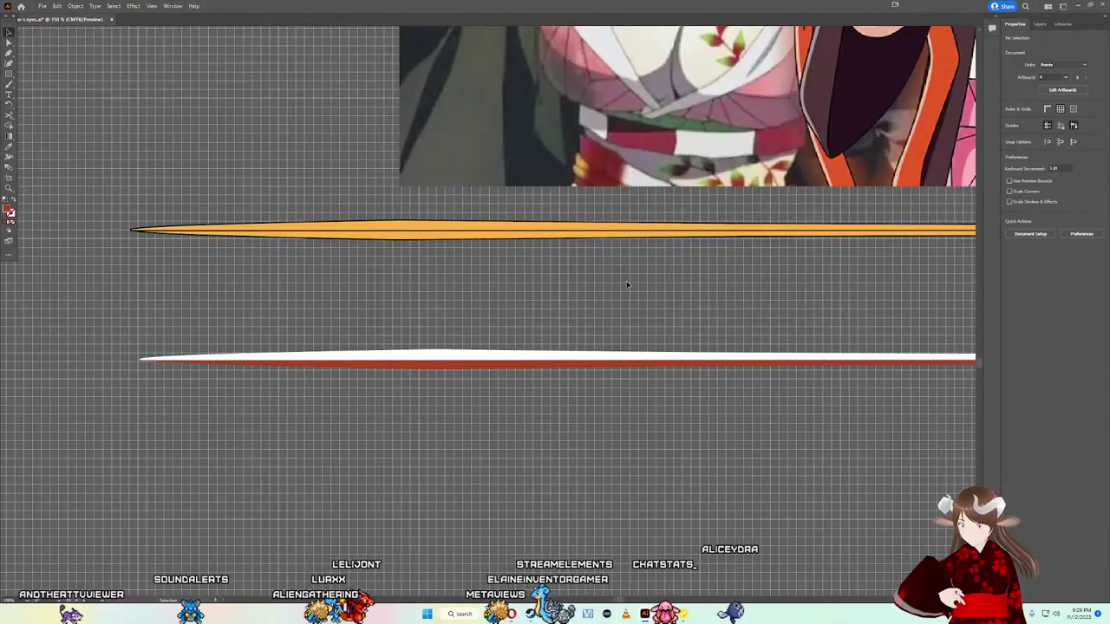
pyautogui.keyDown('alt'); pyautogui.scroll(1, 627, 285); pyautogui.keyUp('alt')
pyautogui.hscroll(2, 614, 322)
pyautogui.hscroll(2, 560, 297)
pyautogui.hscroll(2, 456, 286)
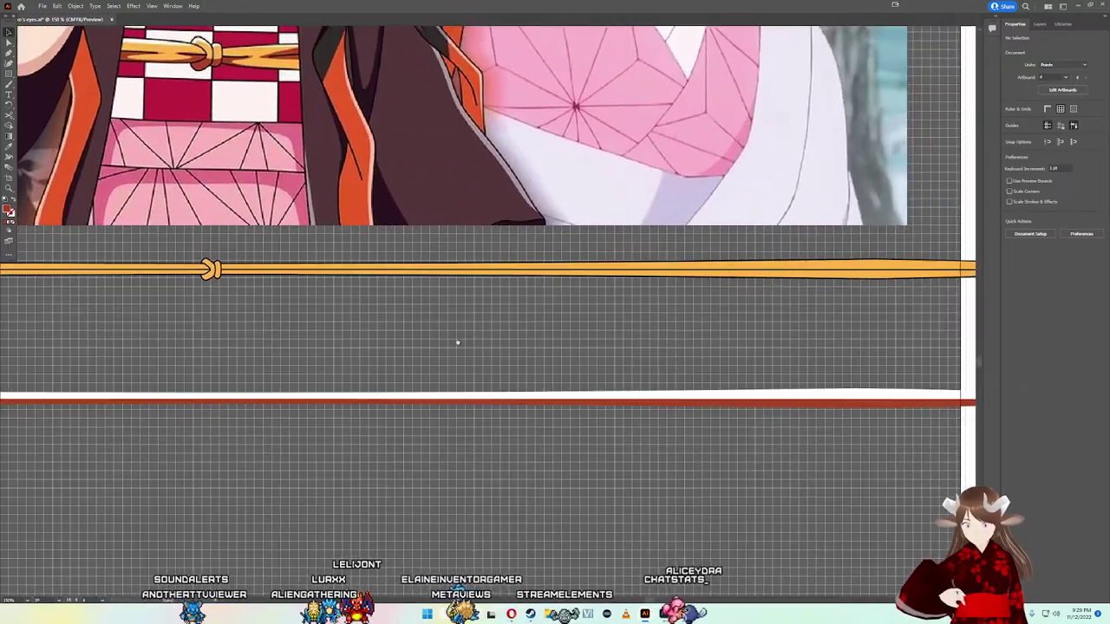
pyautogui.hscroll(-2, 602, 342)
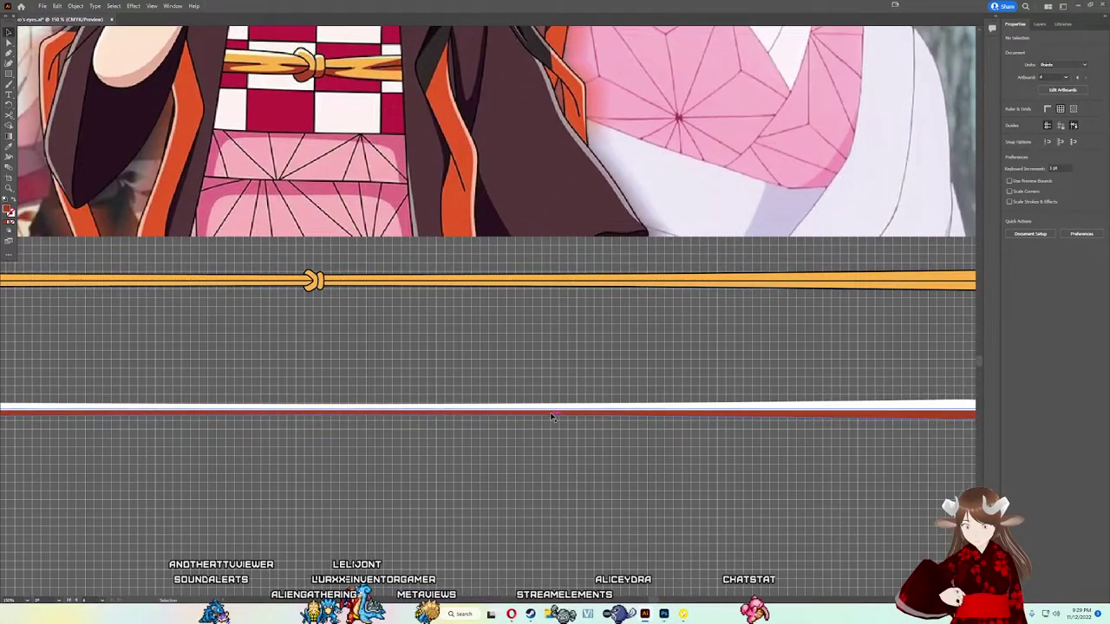
pyautogui.keyDown('alt'); pyautogui.scroll(-1, 600, 389); pyautogui.keyUp('alt')
pyautogui.hscroll(2, 601, 389)
pyautogui.hscroll(2, 545, 381)
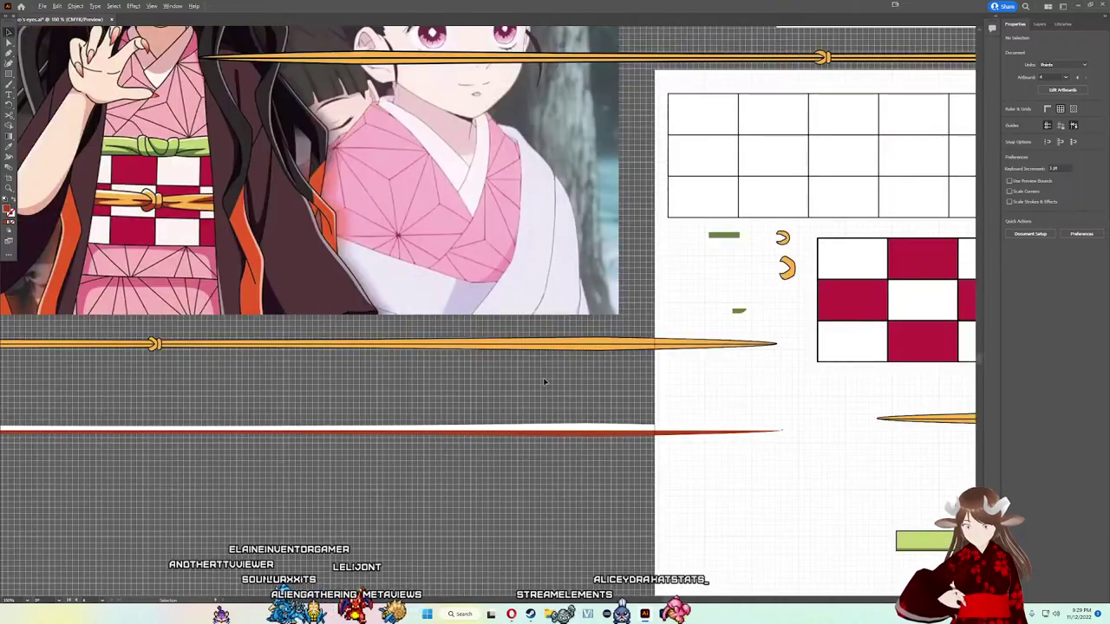
pyautogui.keyDown('alt'); pyautogui.scroll(-1, 544, 382); pyautogui.keyUp('alt')
# Step: Paste a copy of the orange cord over the white-and-red bar and send it backward
pyautogui.hotkey('ctrl', 'v')
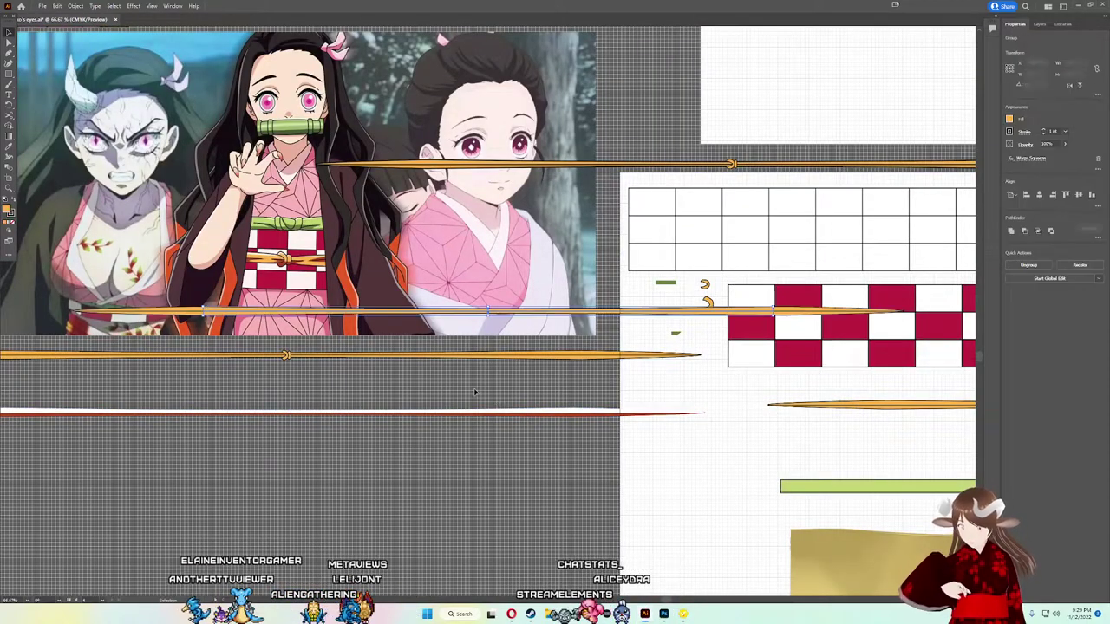
pyautogui.moveTo(536, 314); pyautogui.dragTo(345, 420)
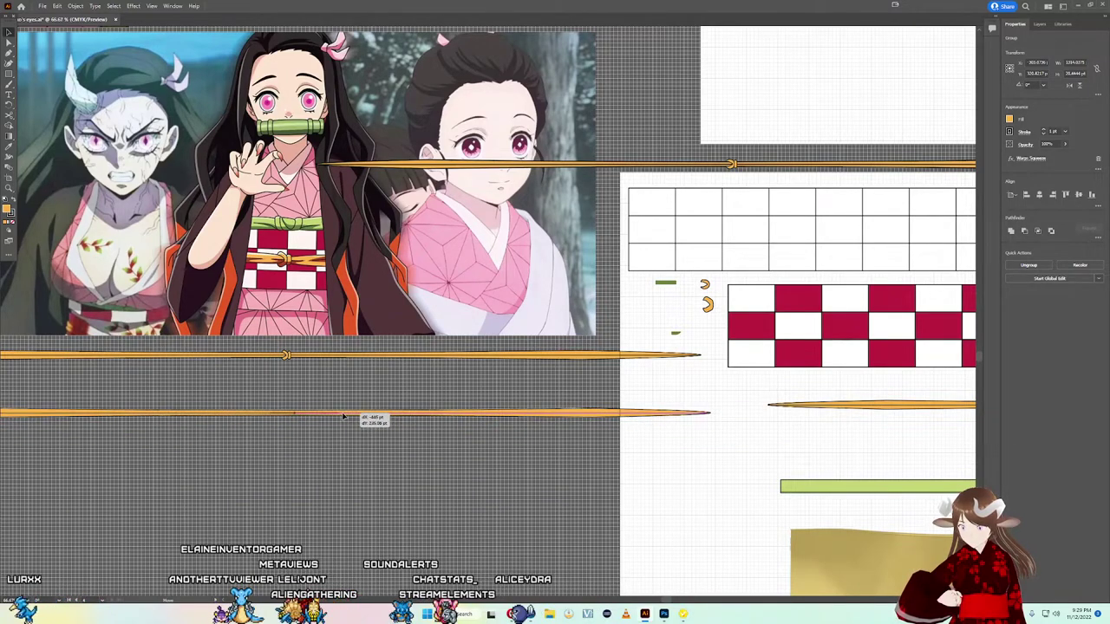
pyautogui.moveTo(344, 419); pyautogui.dragTo(329, 416)
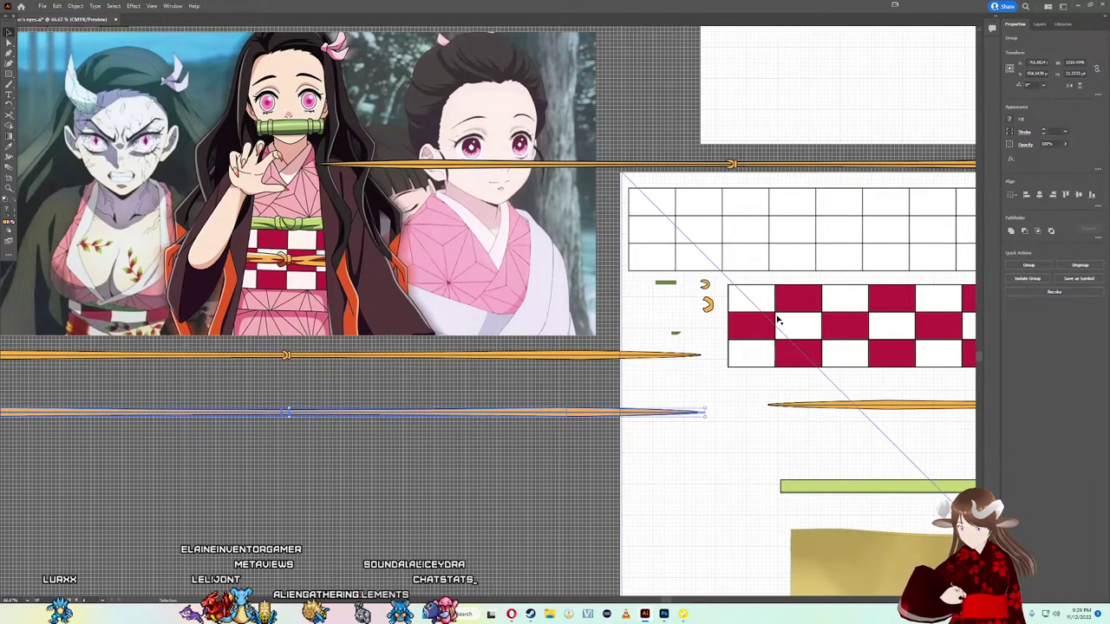
pyautogui.scroll(3, 322, 410)
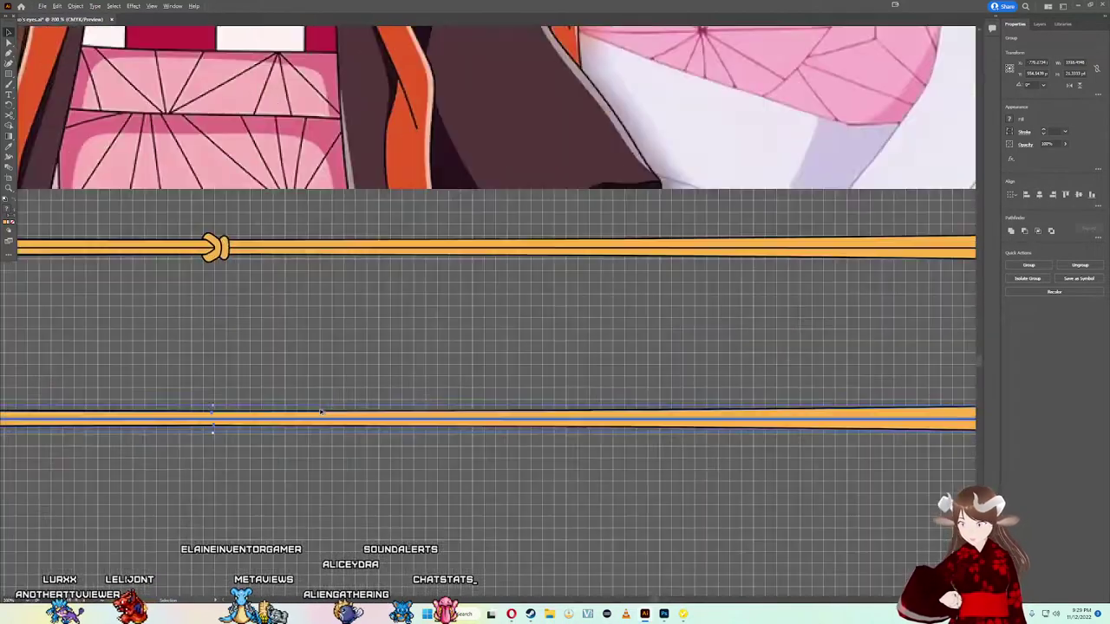
pyautogui.scroll(1, 322, 410)
pyautogui.moveTo(248, 406); pyautogui.dragTo(685, 389)
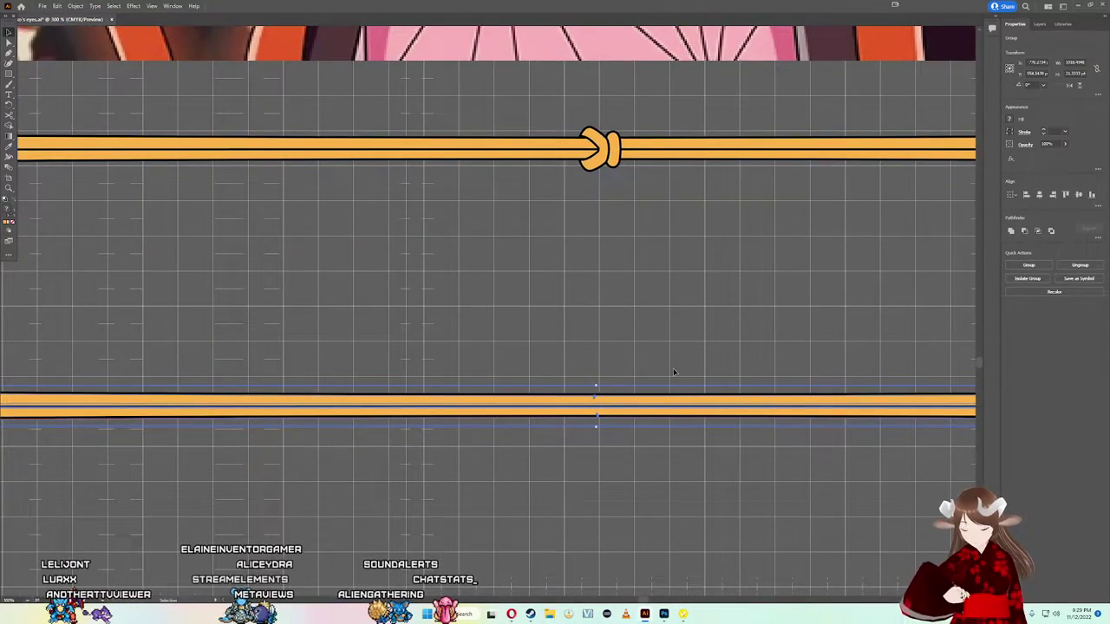
pyautogui.click(610, 405)
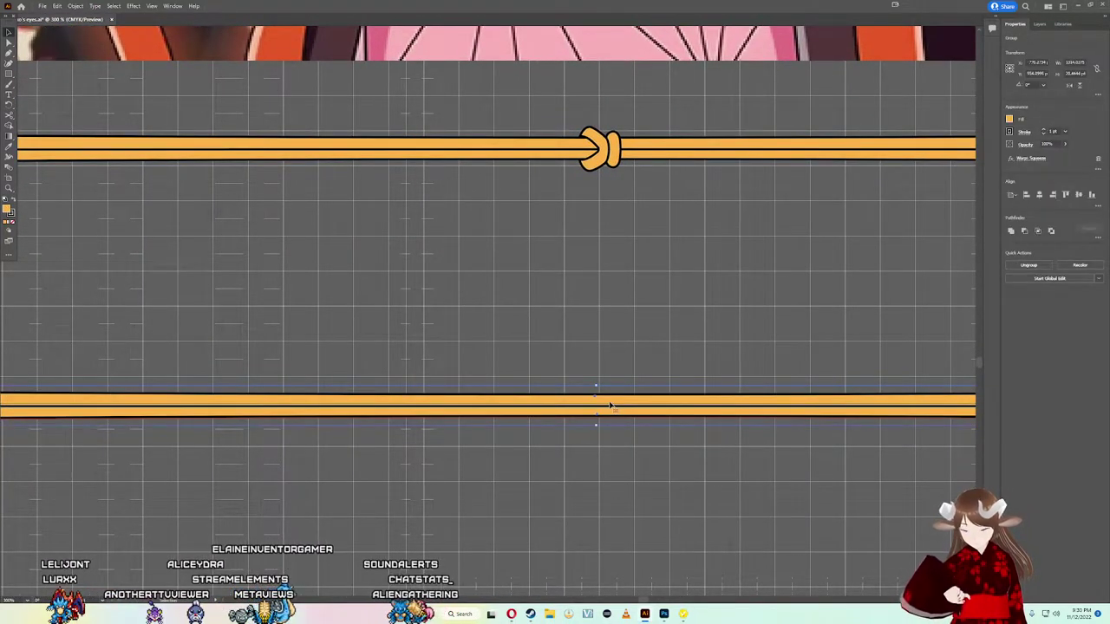
pyautogui.press('d')
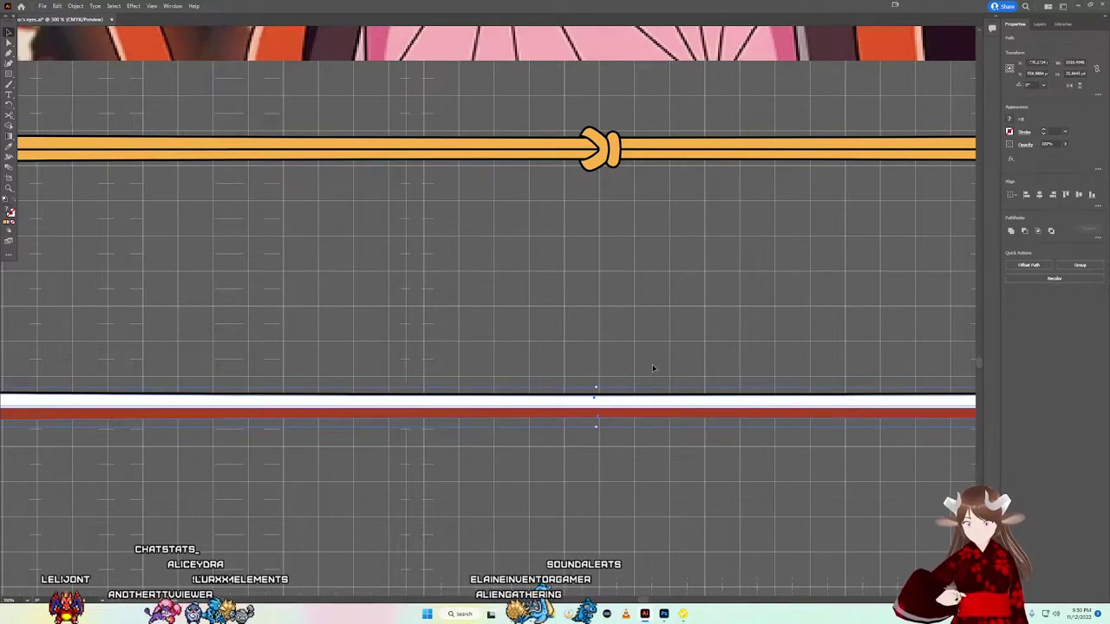
# Step: Thin the white band and shrink the red band to about 4.7 pt so orange shows
pyautogui.hotkey('ctrl', 'shift', 'a')
pyautogui.click(619, 405)
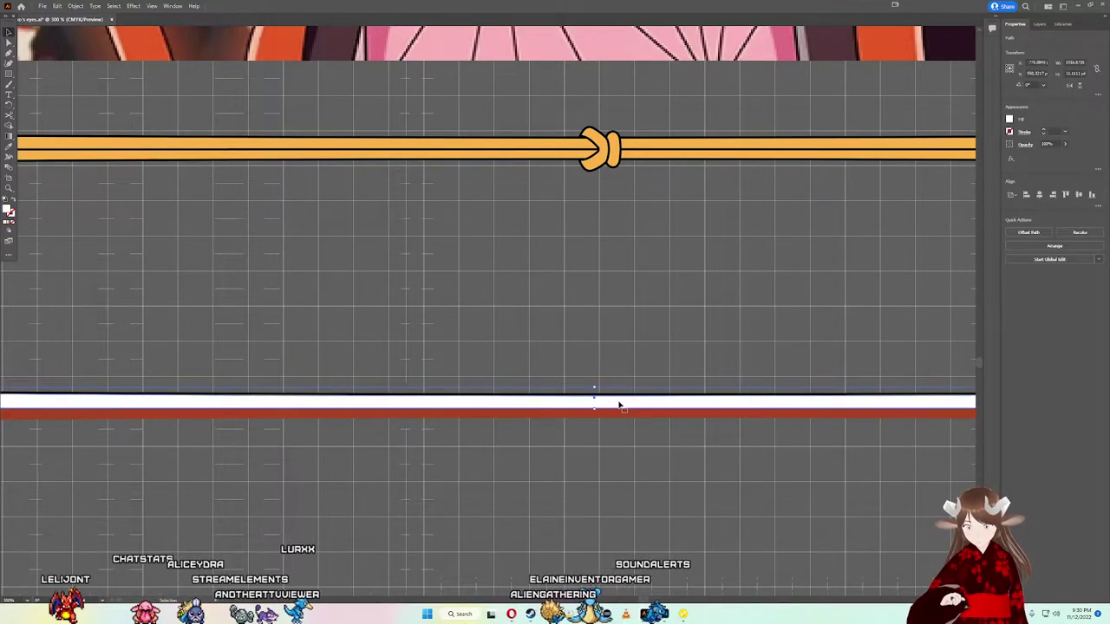
pyautogui.moveTo(597, 406); pyautogui.dragTo(598, 394)
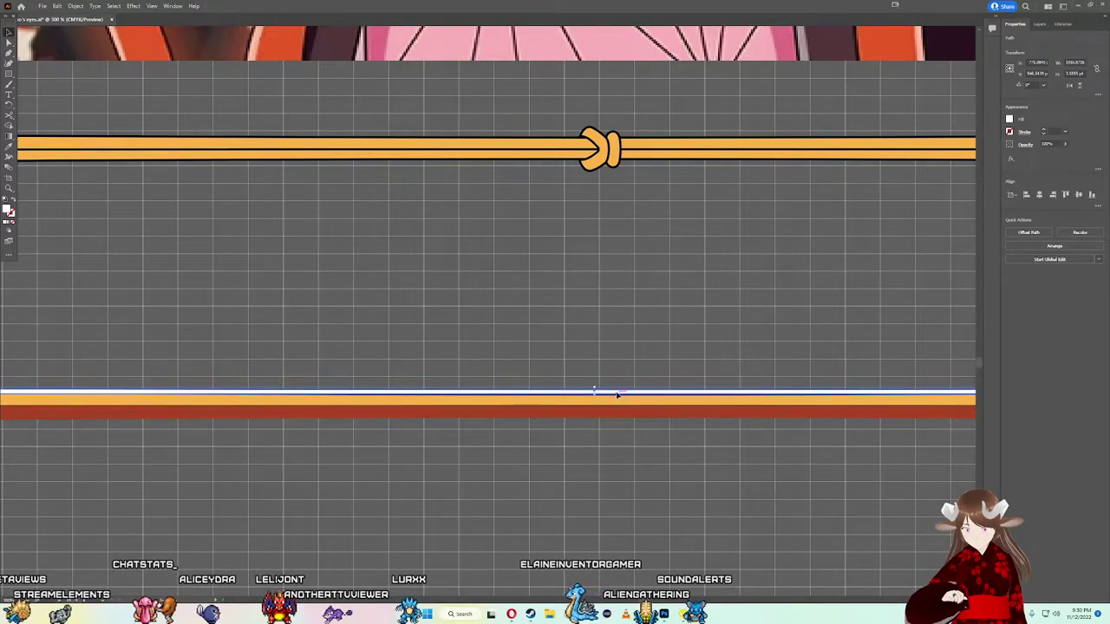
pyautogui.moveTo(617, 395); pyautogui.dragTo(615, 401)
pyautogui.click(588, 414)
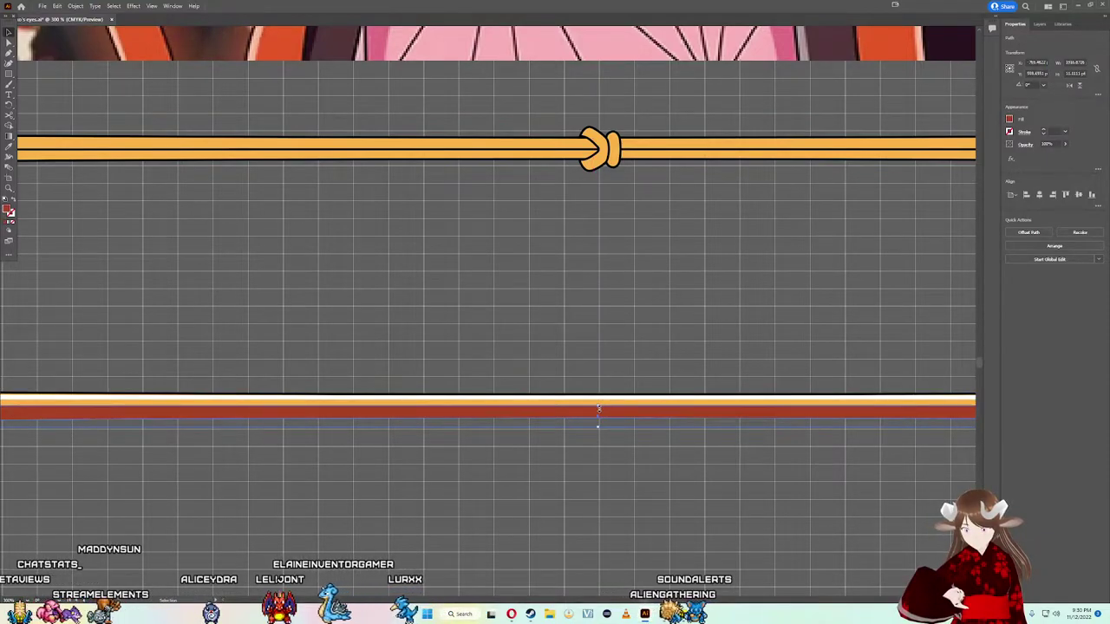
pyautogui.moveTo(598, 408); pyautogui.dragTo(593, 417)
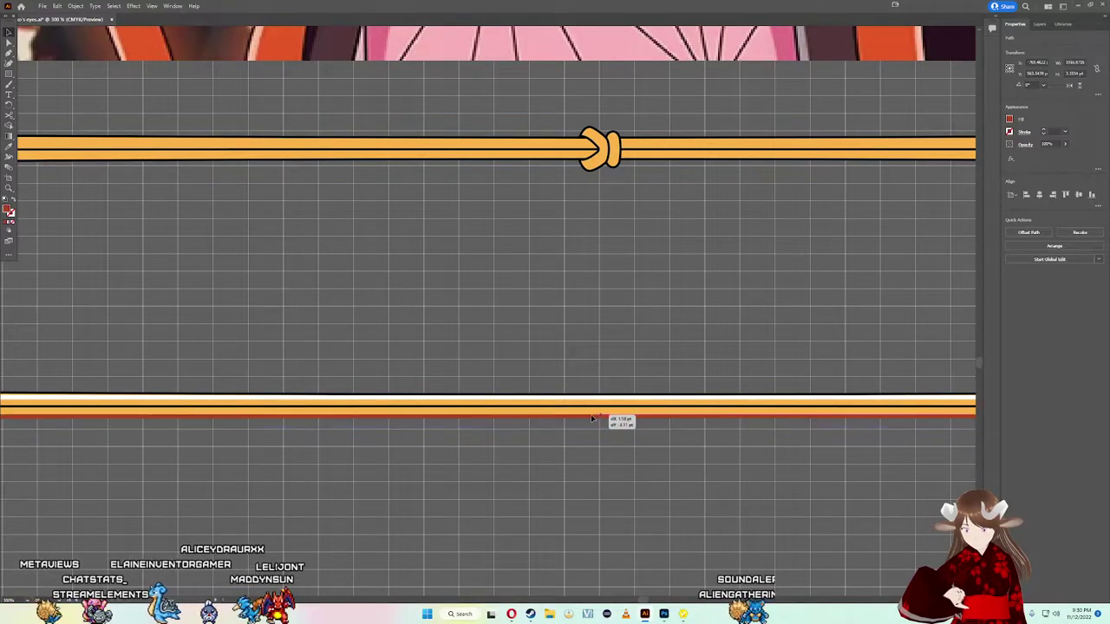
# Step: Thin the black top edge of the lower cord
pyautogui.hotkey('ctrl', '1')
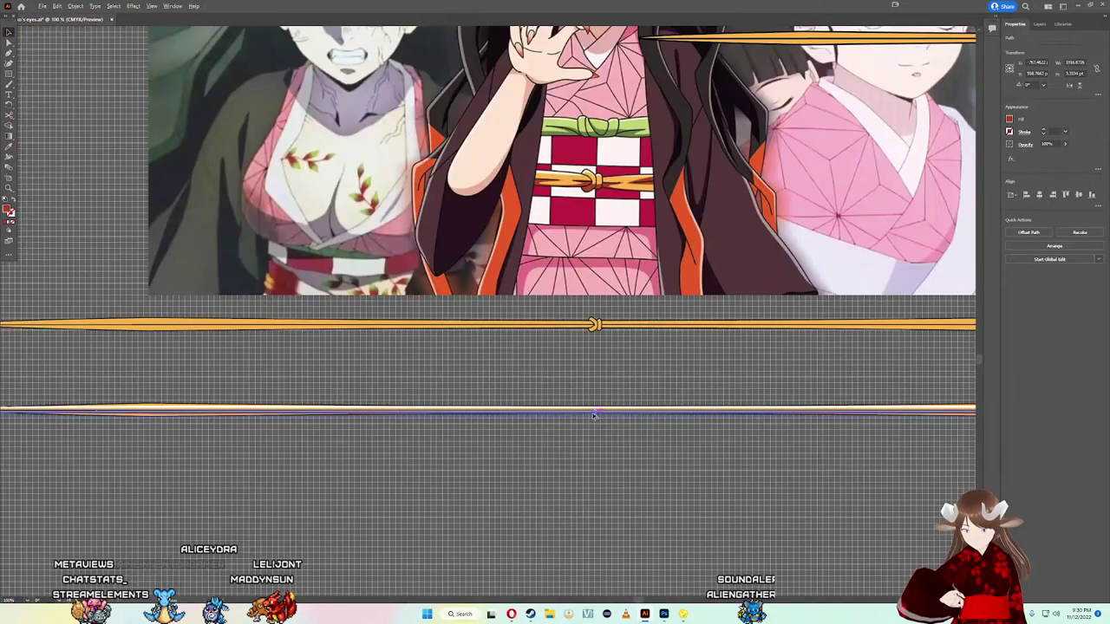
pyautogui.click(579, 436)
pyautogui.scroll(2, 628, 450)
pyautogui.scroll(4, 602, 391)
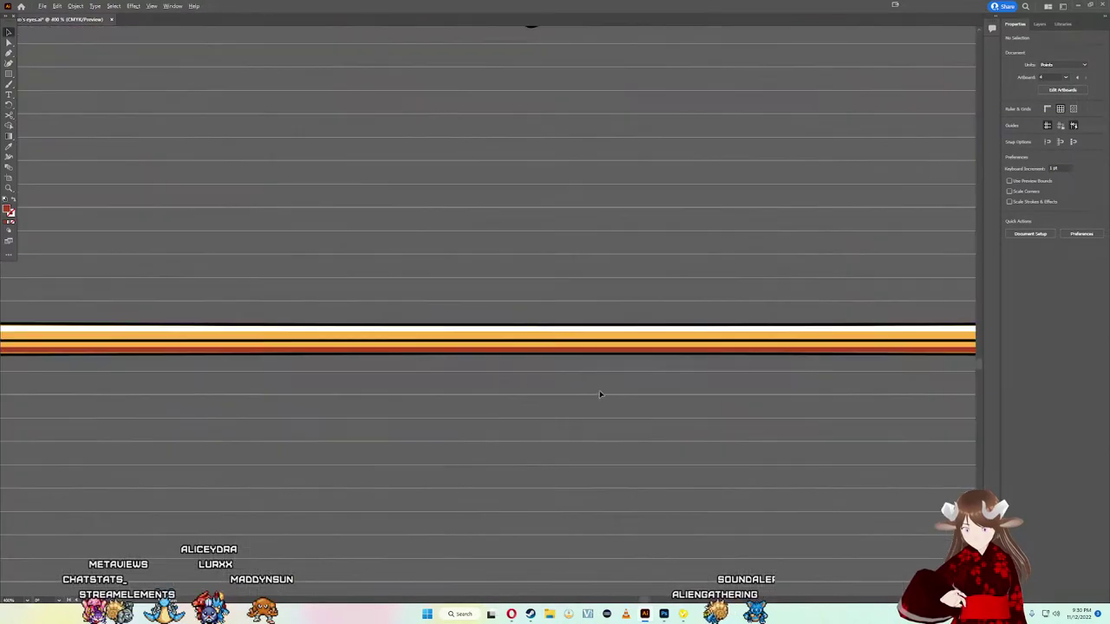
pyautogui.scroll(-6, 587, 328)
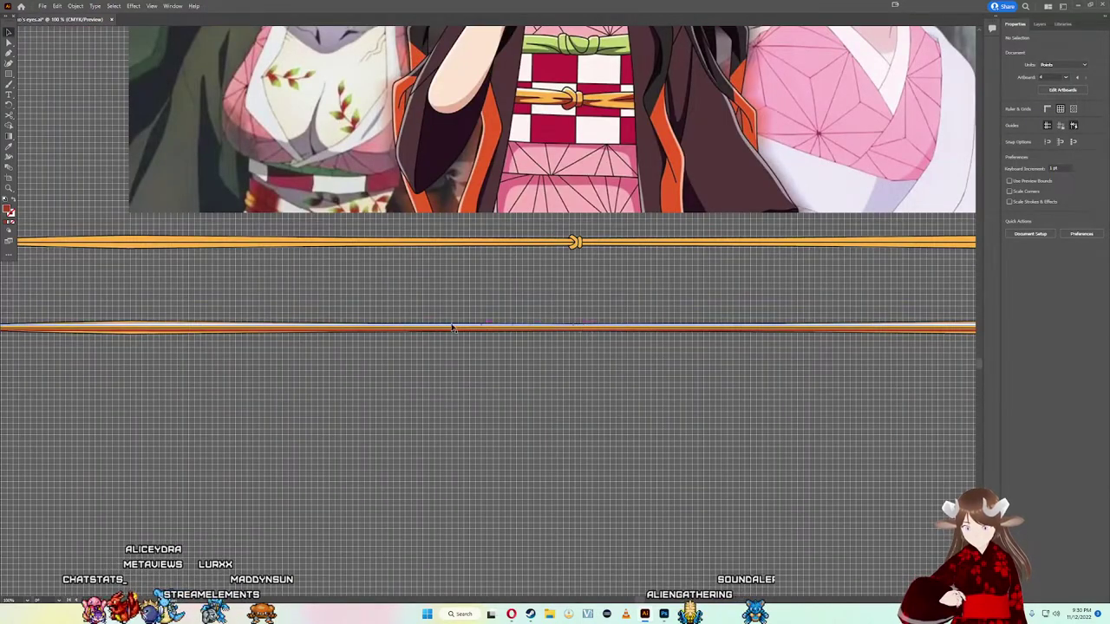
pyautogui.scroll(4, 180, 328)
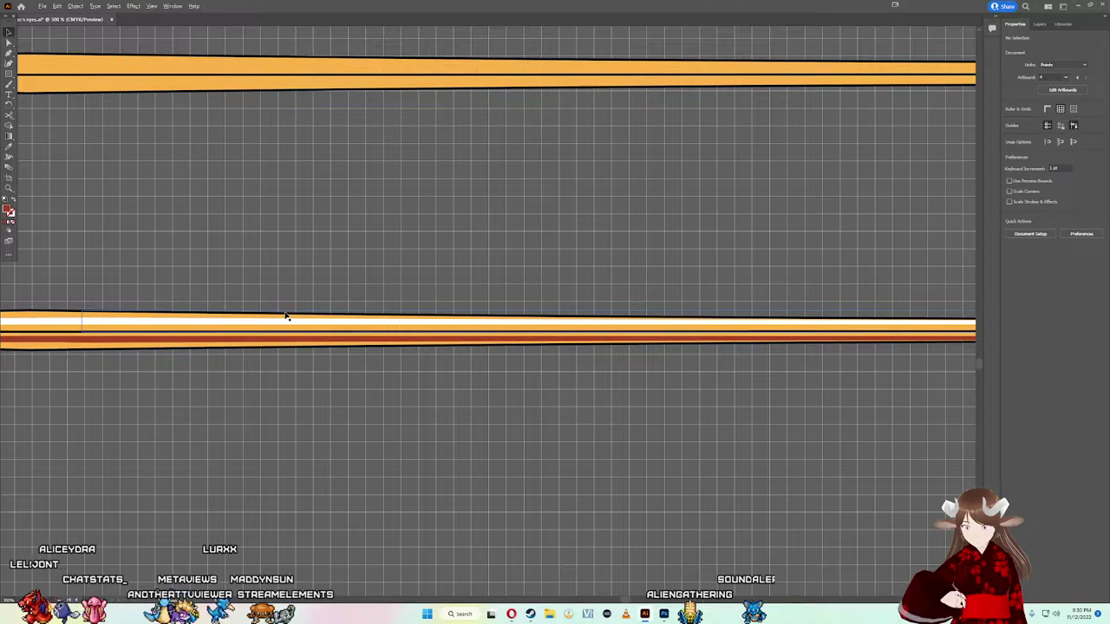
pyautogui.click(582, 322)
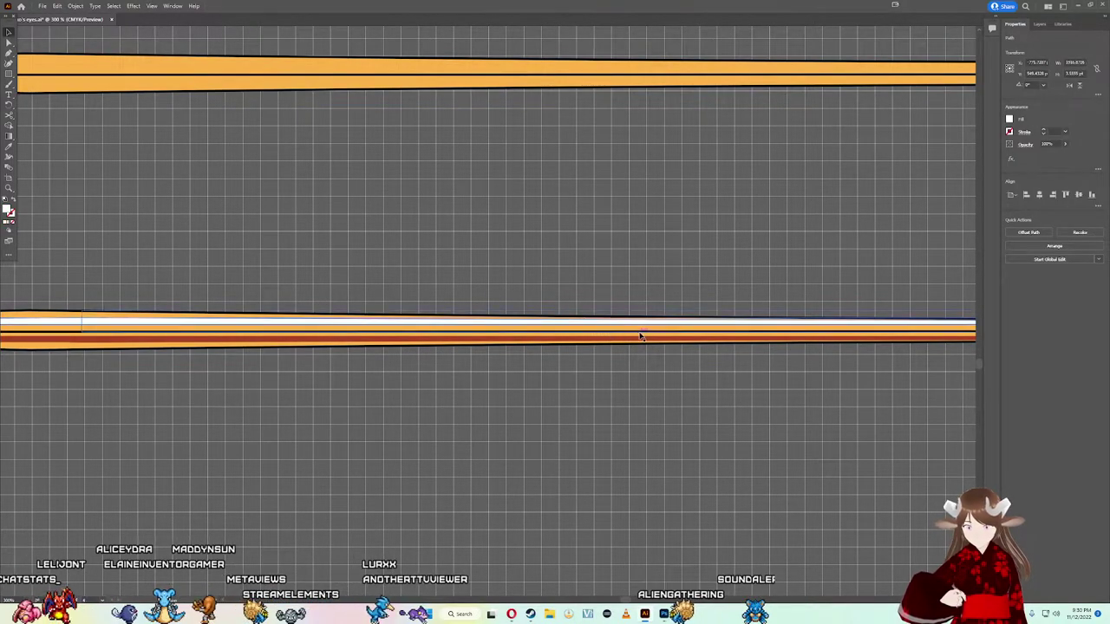
pyautogui.scroll(1, 626, 379)
pyautogui.scroll(1, 610, 385)
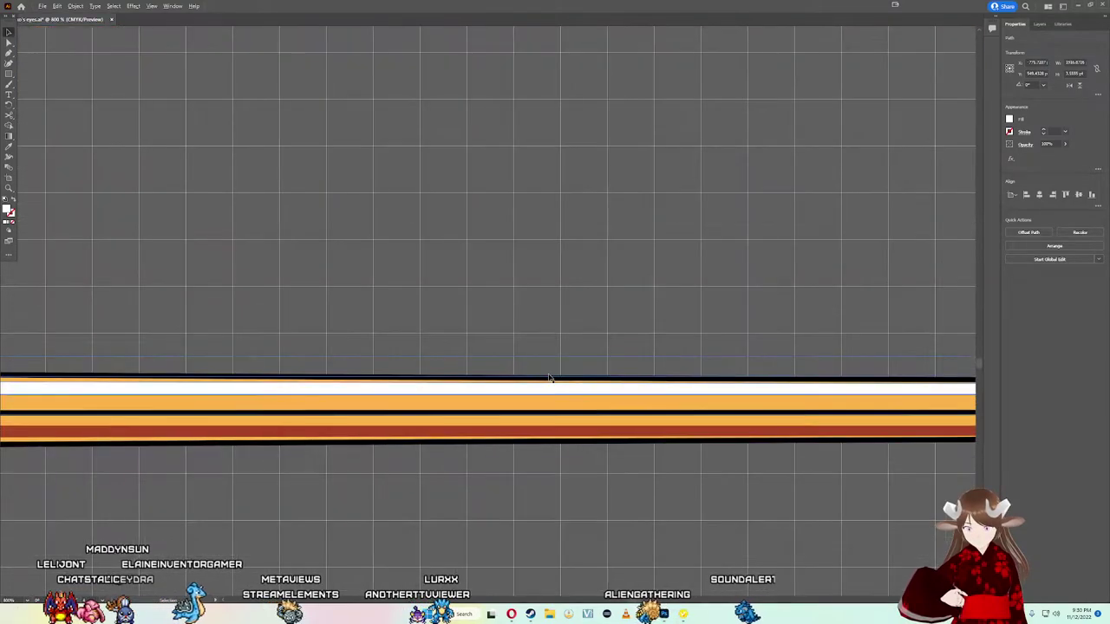
pyautogui.scroll(-3, 659, 373)
pyautogui.scroll(-2, 686, 364)
pyautogui.scroll(4, 709, 368)
pyautogui.scroll(2, 709, 368)
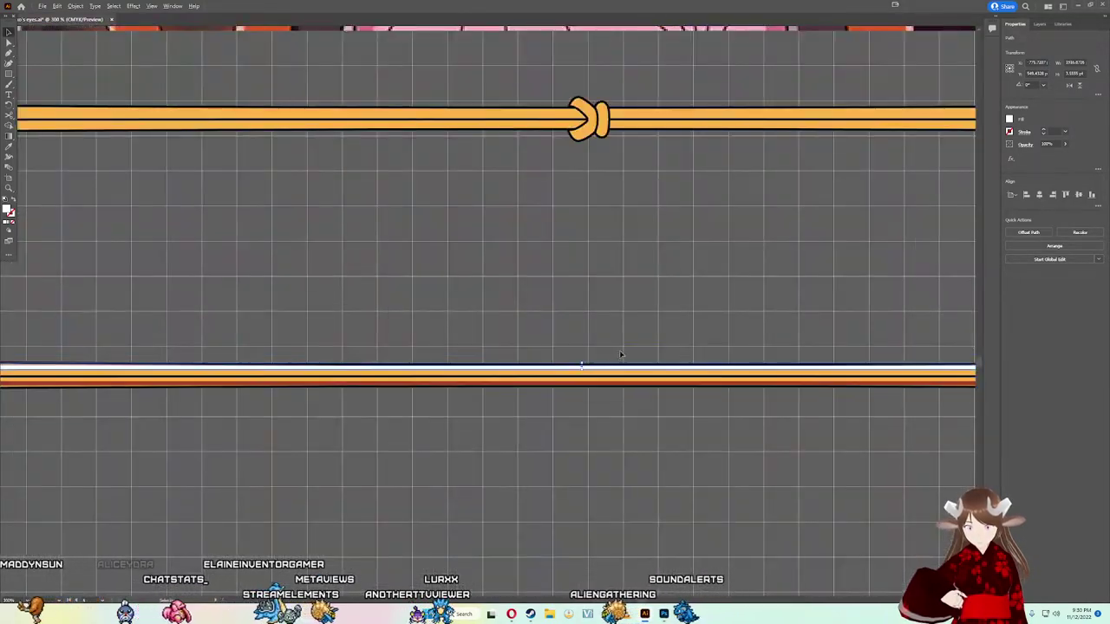
pyautogui.scroll(1, 582, 367)
pyautogui.scroll(2, 574, 367)
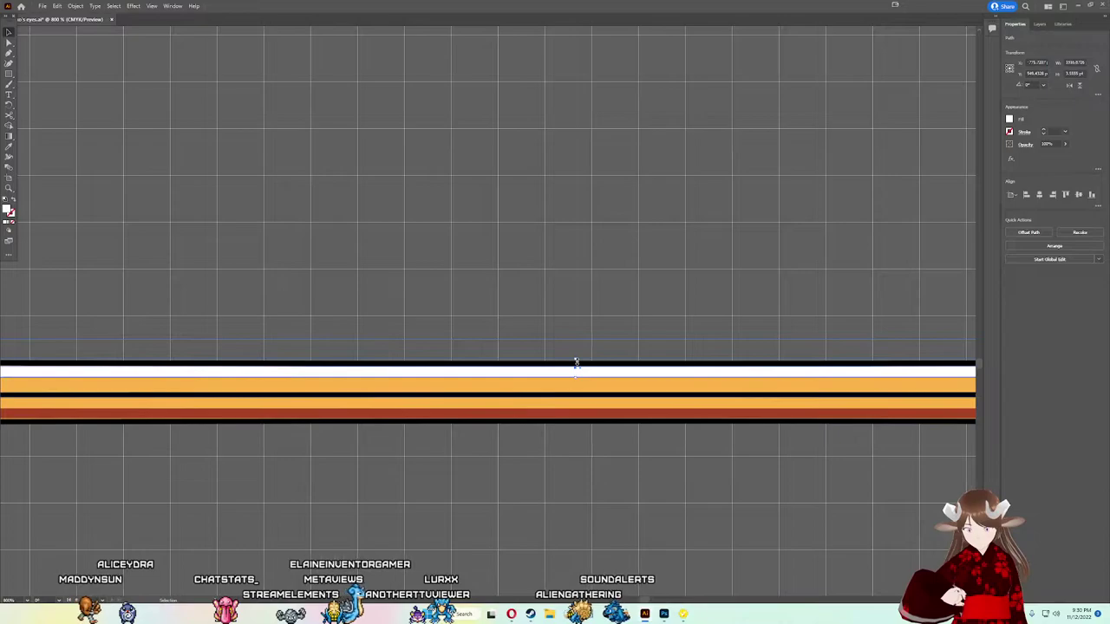
pyautogui.moveTo(576, 362); pyautogui.dragTo(565, 374)
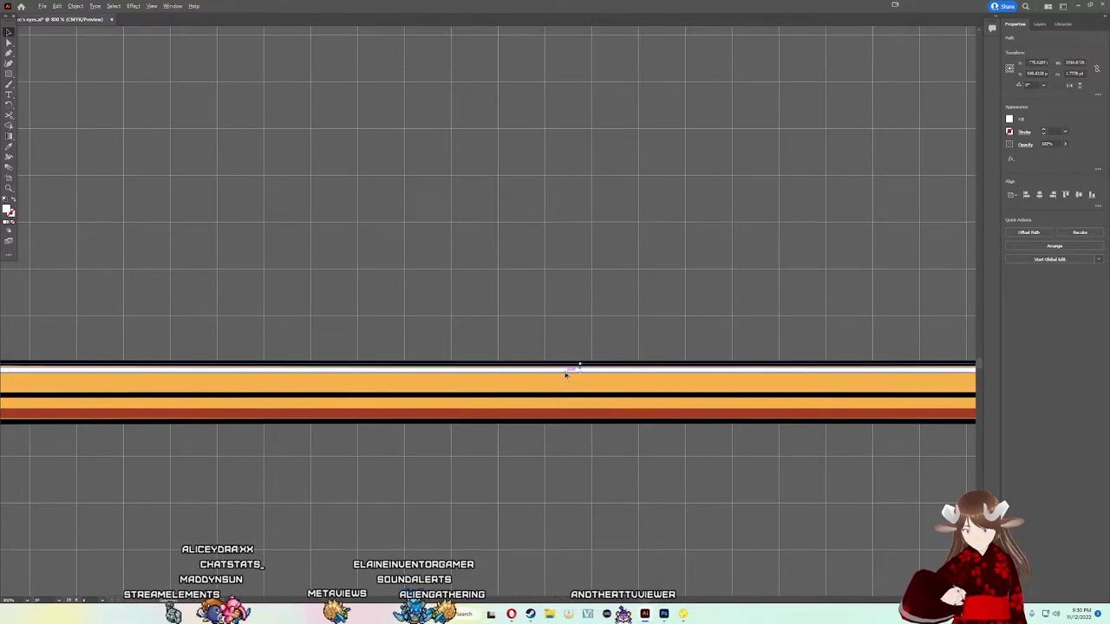
# Step: Make the dark orange-red band slightly thinner and deselect it
pyautogui.click(595, 420)
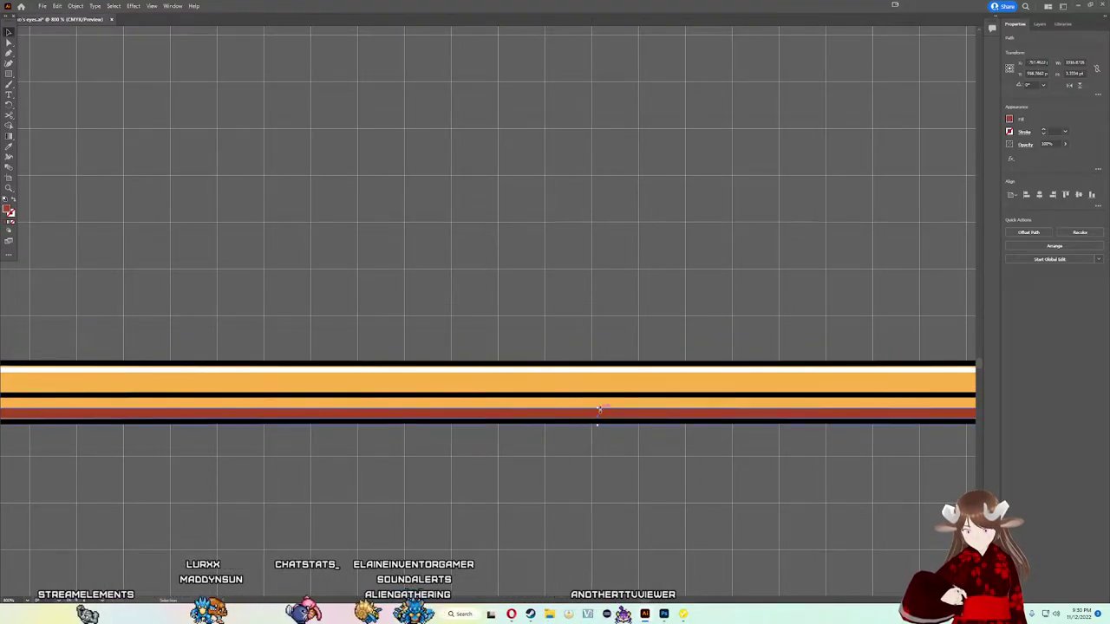
pyautogui.moveTo(597, 407)
pyautogui.mouseDown()
pyautogui.moveTo(595, 419)
pyautogui.moveTo(612, 396)
pyautogui.mouseUp()
pyautogui.keyDown('alt'); pyautogui.scroll(-4, 612, 397); pyautogui.keyUp('alt')
pyautogui.click(622, 421)
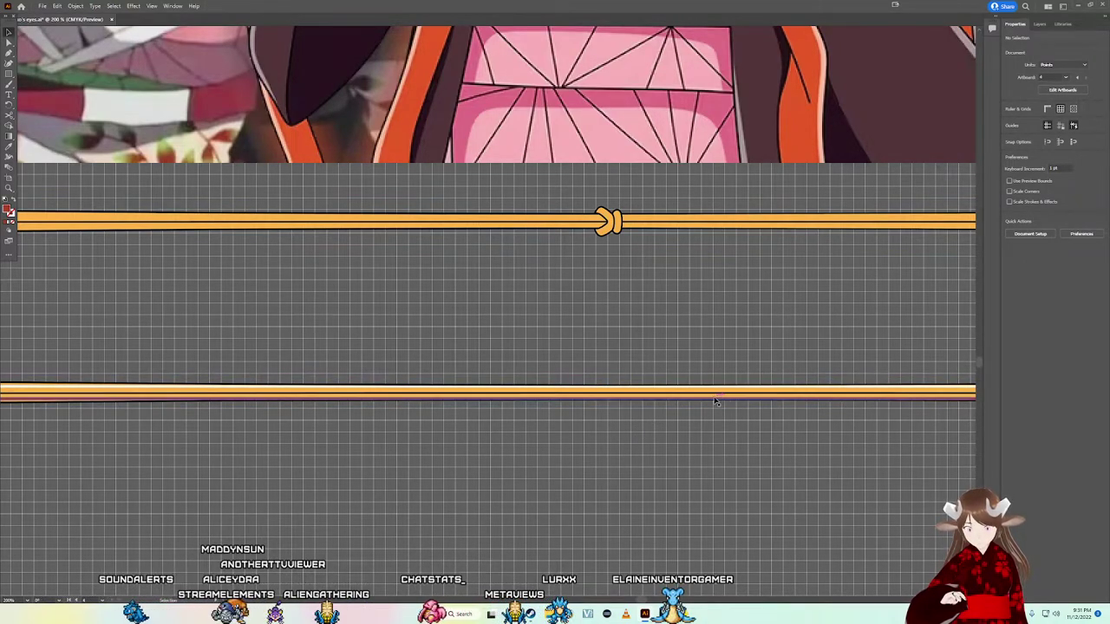
# Step: Move the lower cord down and paste a copy of the knot onto it
pyautogui.moveTo(715, 401)
pyautogui.mouseDown()
pyautogui.moveTo(646, 464)
pyautogui.moveTo(659, 394)
pyautogui.mouseUp()
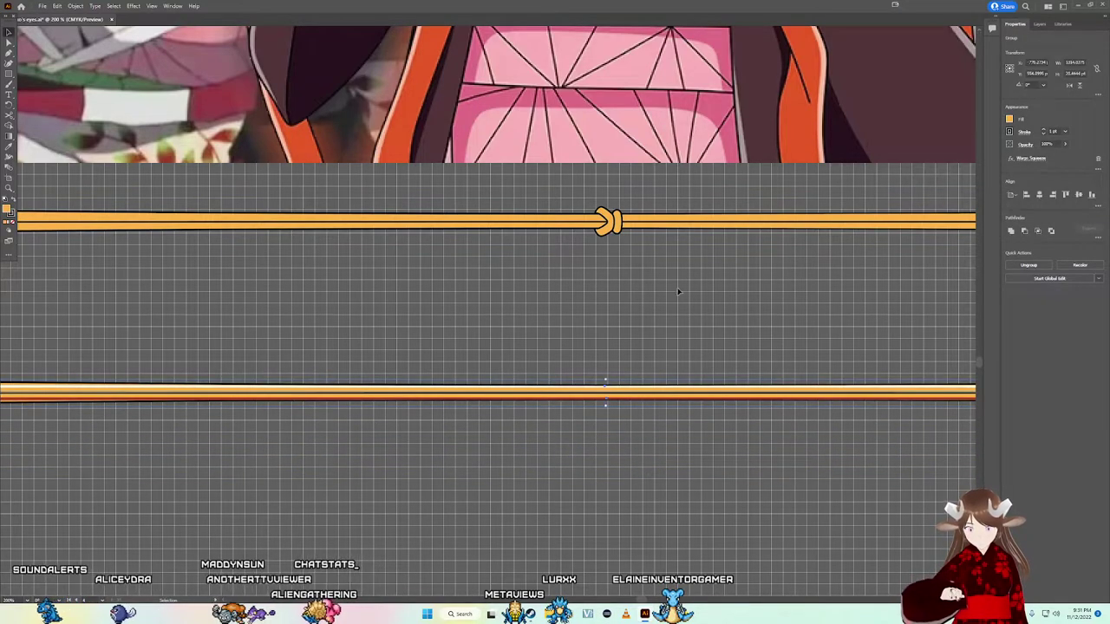
pyautogui.click(615, 224)
pyautogui.moveTo(616, 227); pyautogui.dragTo(617, 238)
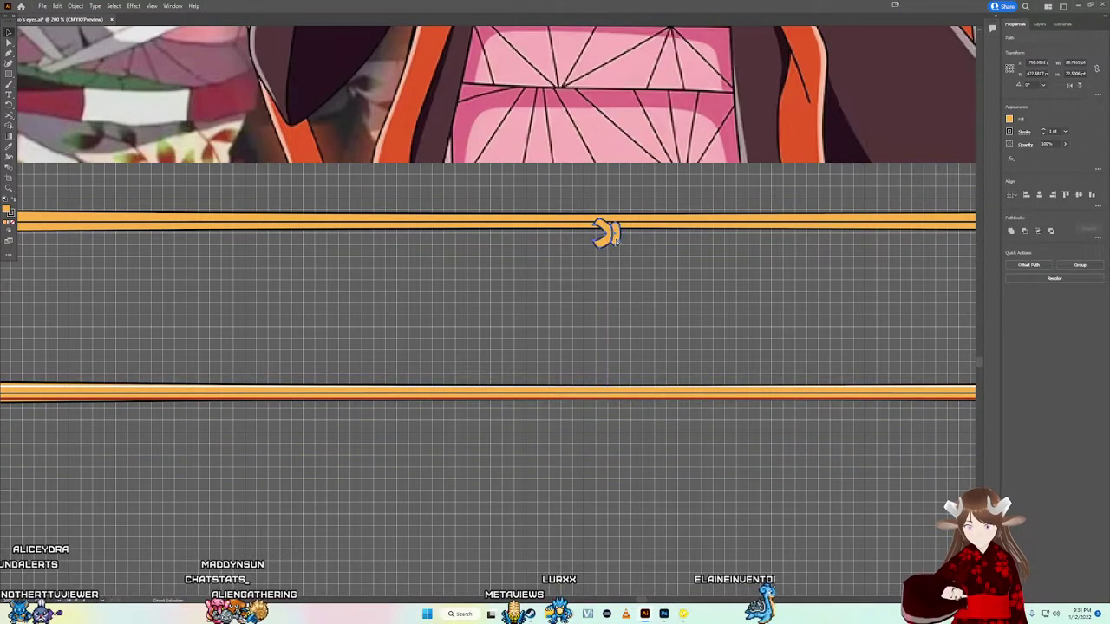
pyautogui.hotkey('ctrl', 'z')
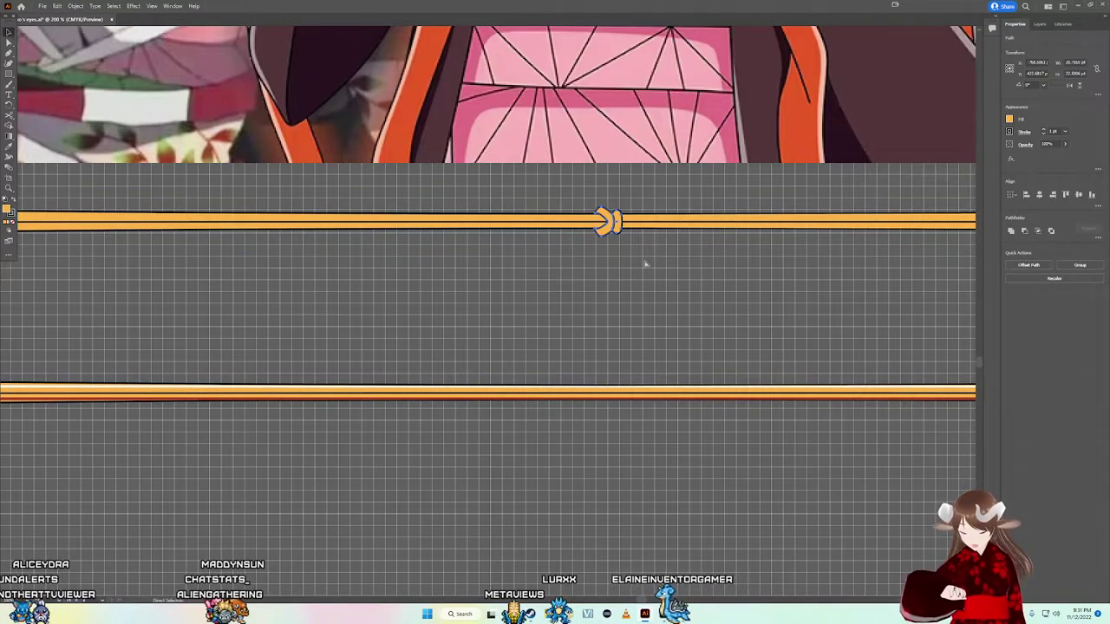
pyautogui.hotkey('ctrl', 'v')
pyautogui.moveTo(488, 323); pyautogui.dragTo(605, 408)
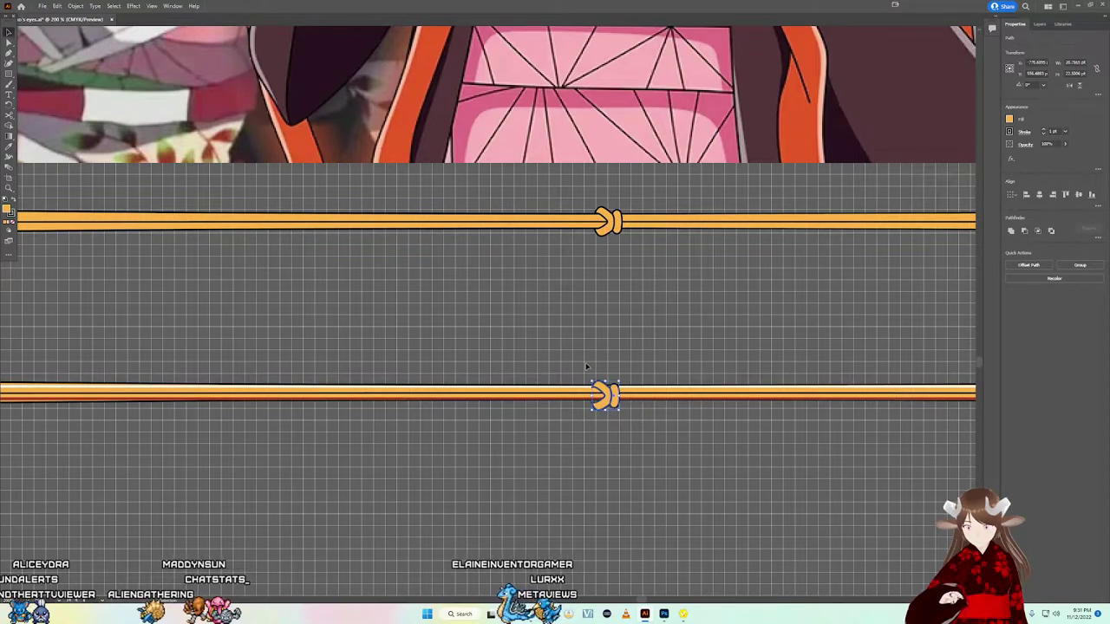
# Step: Align the knot to the lower cord with vertical and horizontal centring
pyautogui.keyDown('shift'); pyautogui.click(659, 392); pyautogui.keyUp('shift')
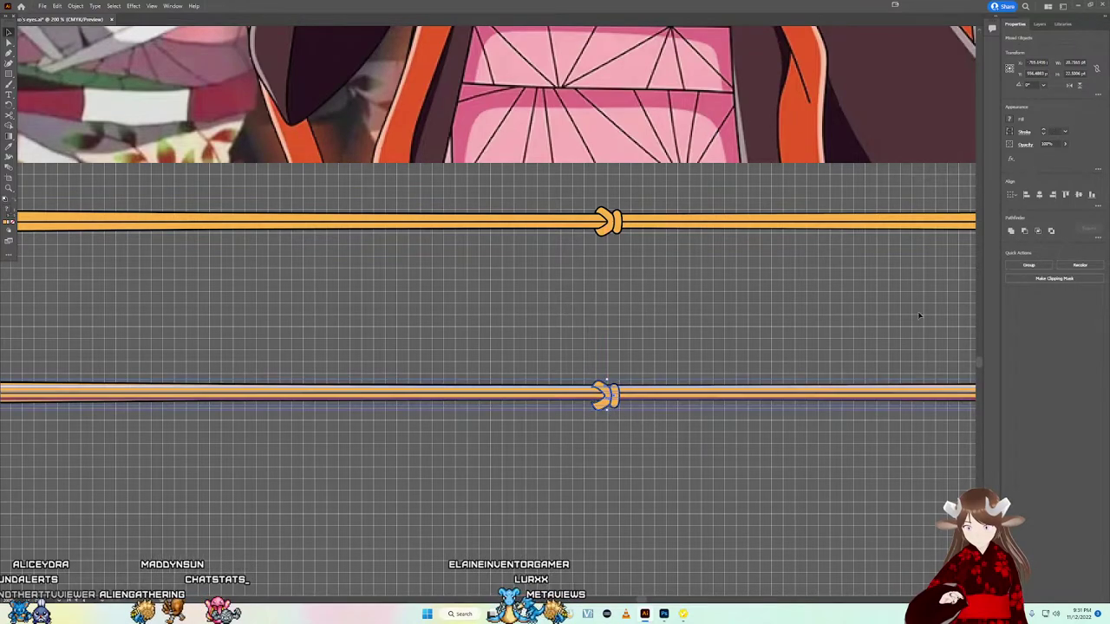
pyautogui.click(1078, 195)
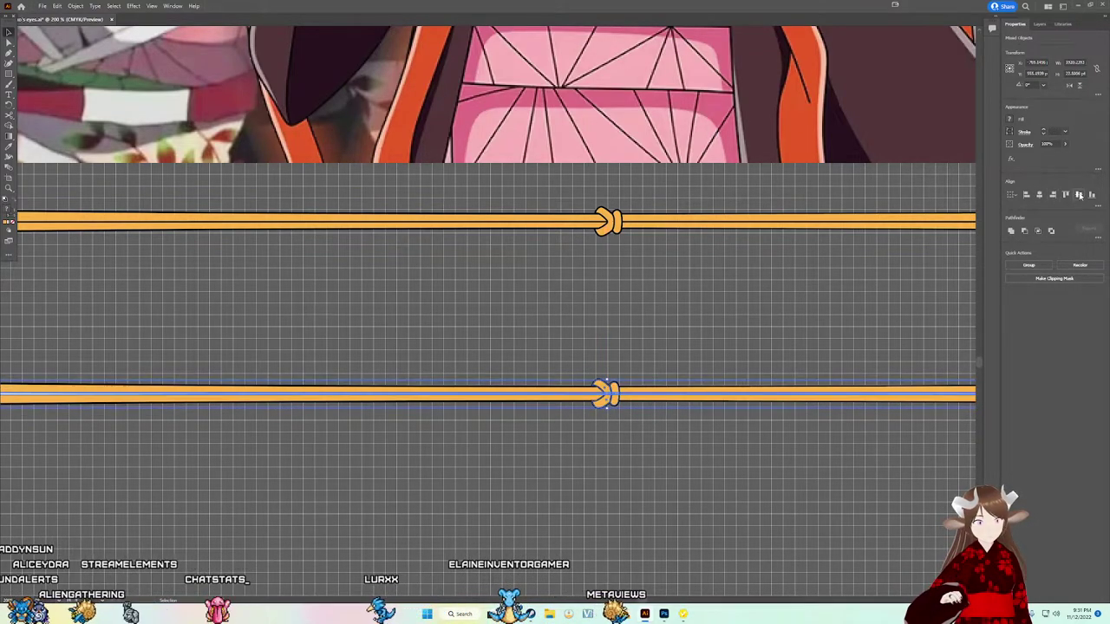
pyautogui.press('a')
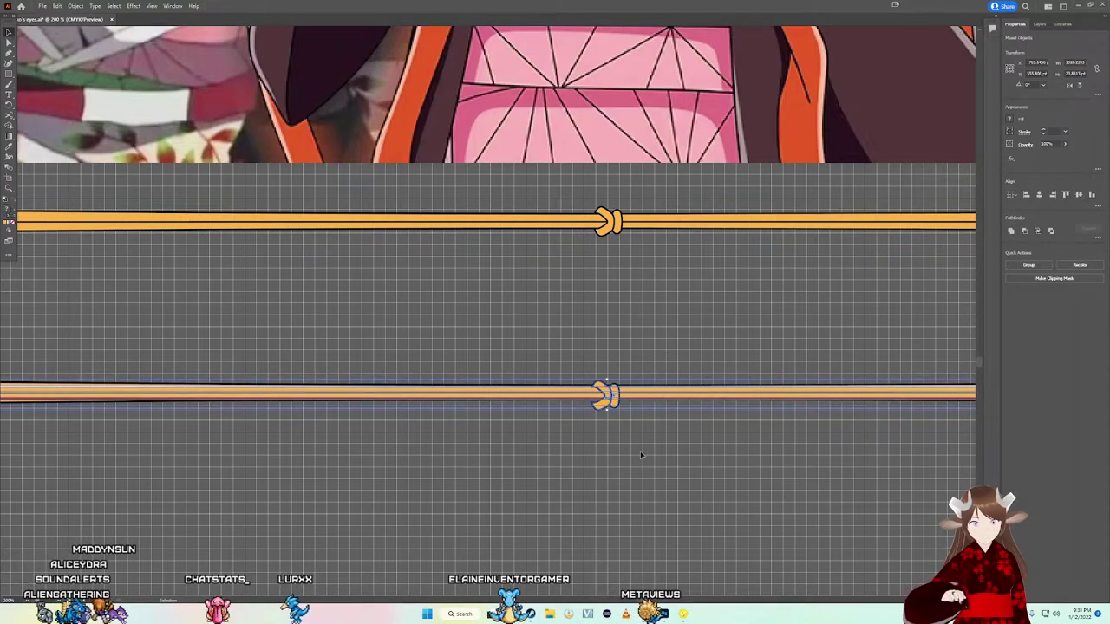
pyautogui.press('a')
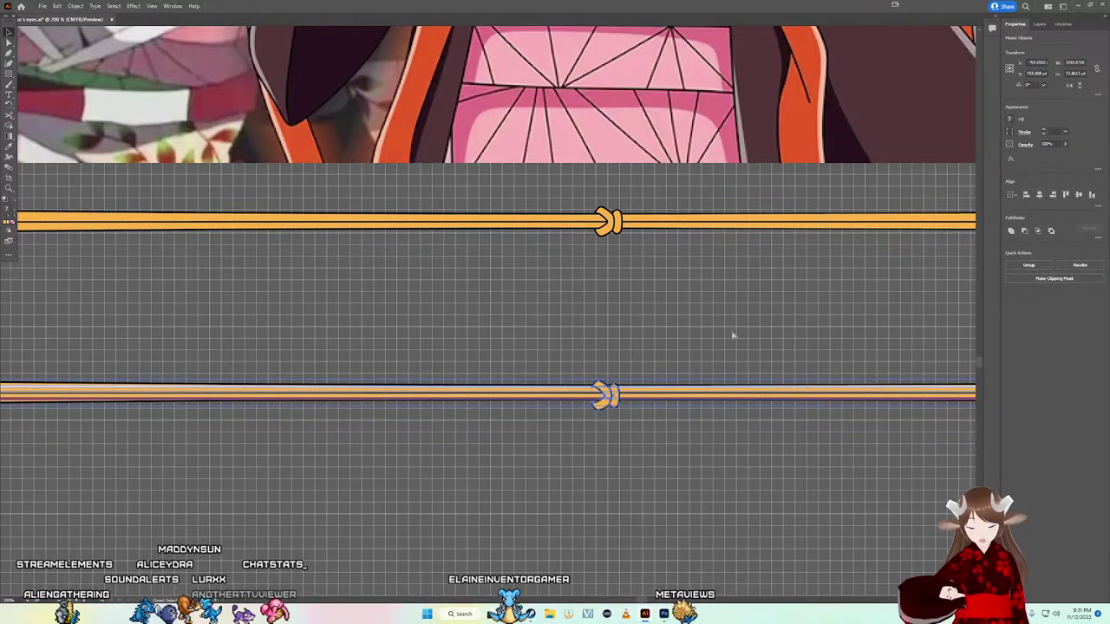
pyautogui.click(610, 505)
pyautogui.scroll(3, 616, 449)
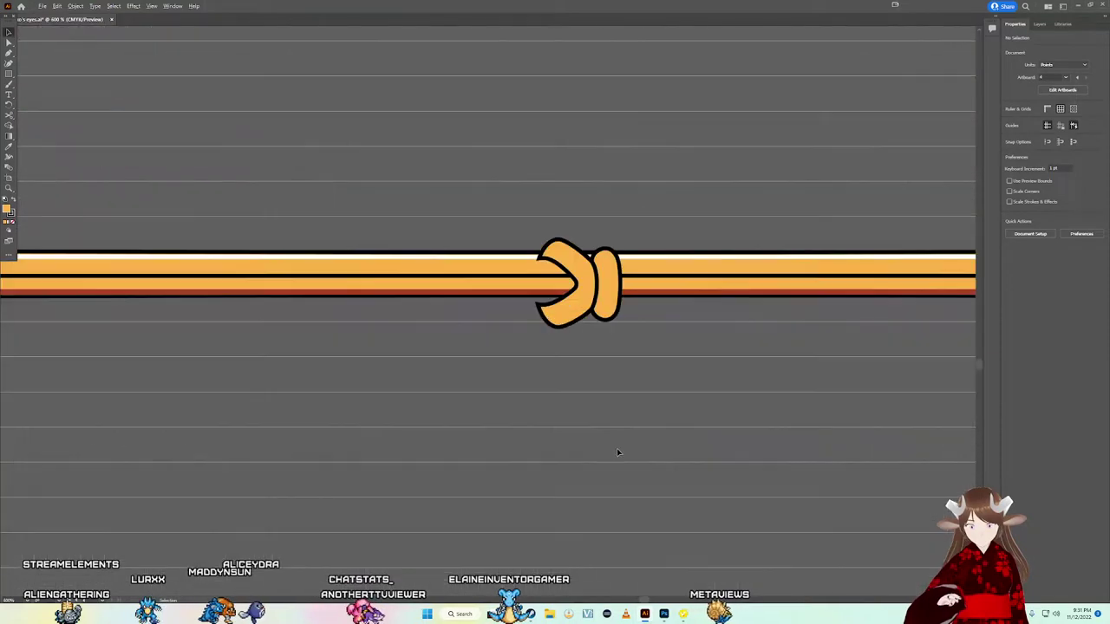
pyautogui.click(605, 290)
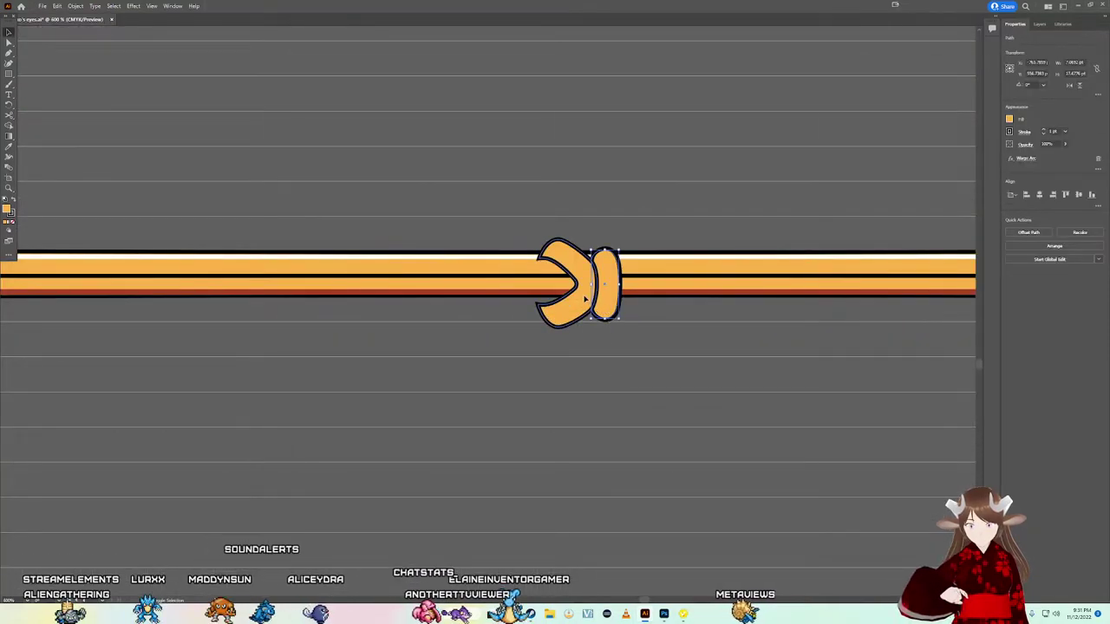
pyautogui.click(662, 299)
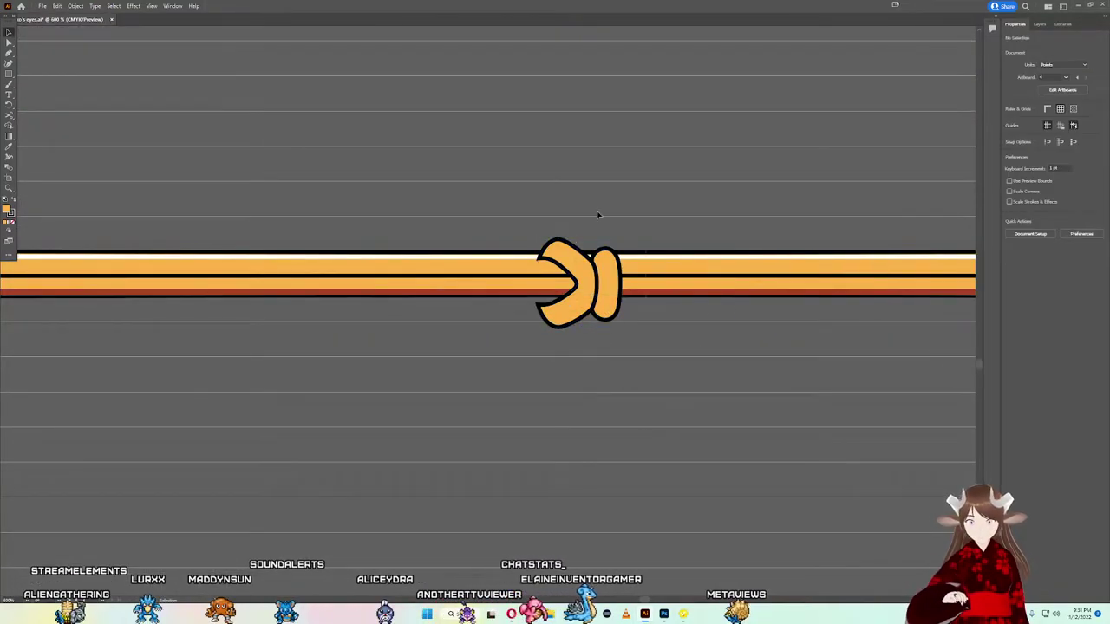
pyautogui.hotkey('ctrl', 'a')
pyautogui.click(1039, 195)
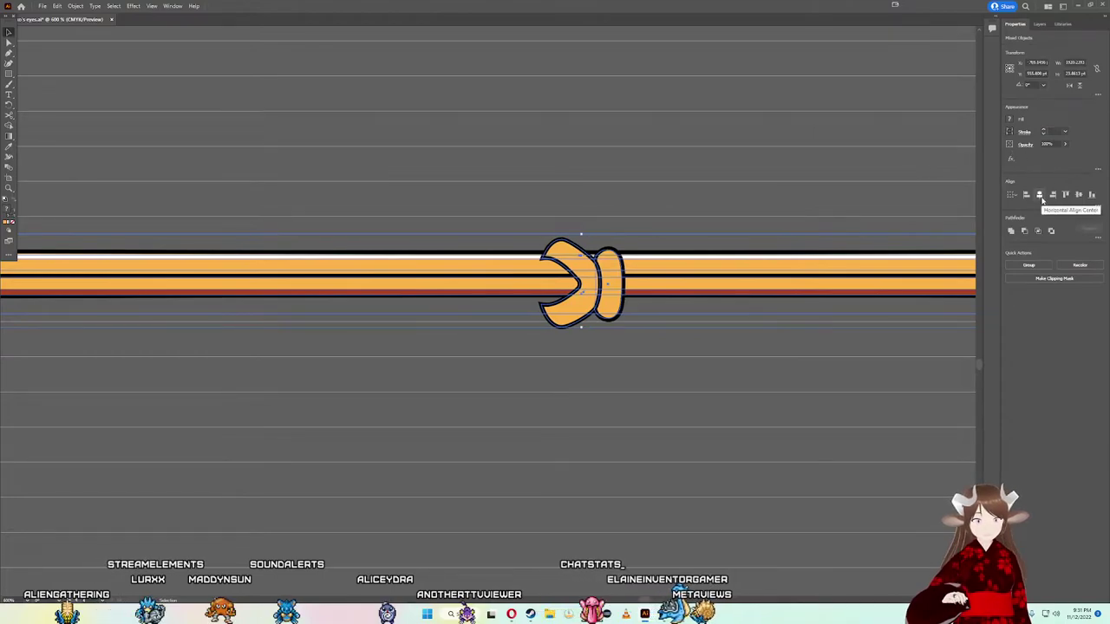
# Step: Nudge the knot into place and shrink its height slightly to fit the cord
pyautogui.click(584, 351)
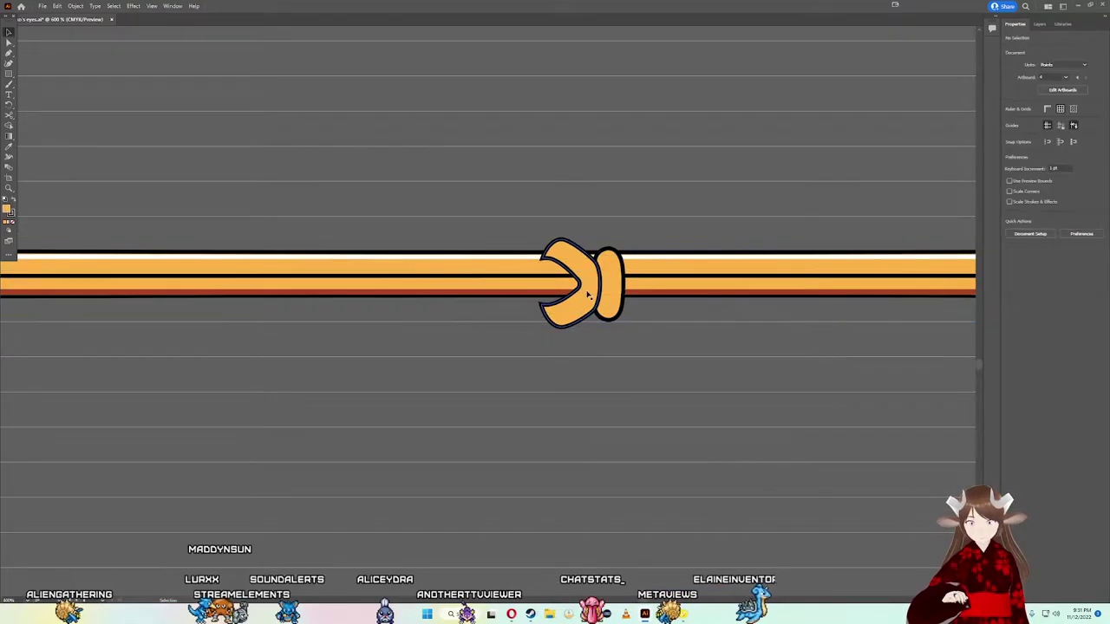
pyautogui.moveTo(587, 295); pyautogui.dragTo(589, 284)
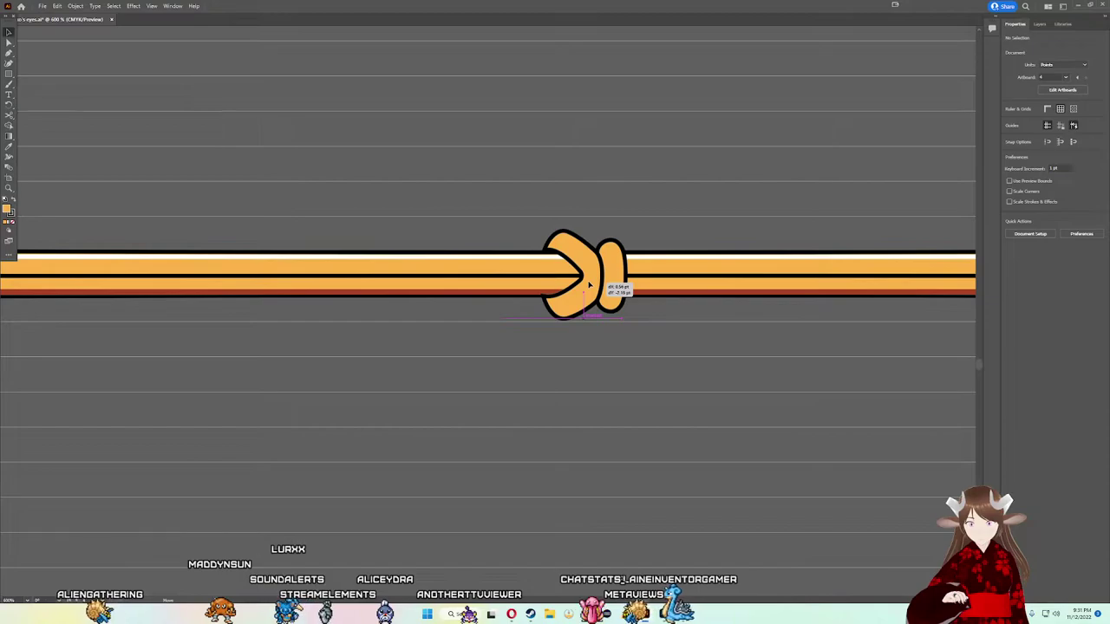
pyautogui.moveTo(589, 283); pyautogui.dragTo(587, 284)
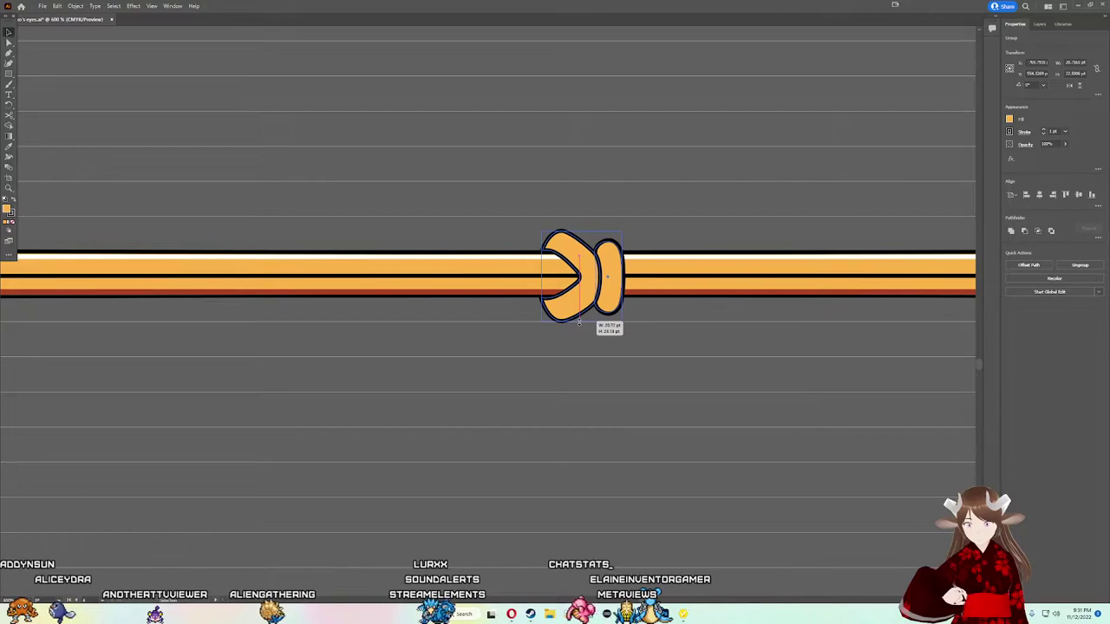
pyautogui.moveTo(579, 322); pyautogui.dragTo(573, 321)
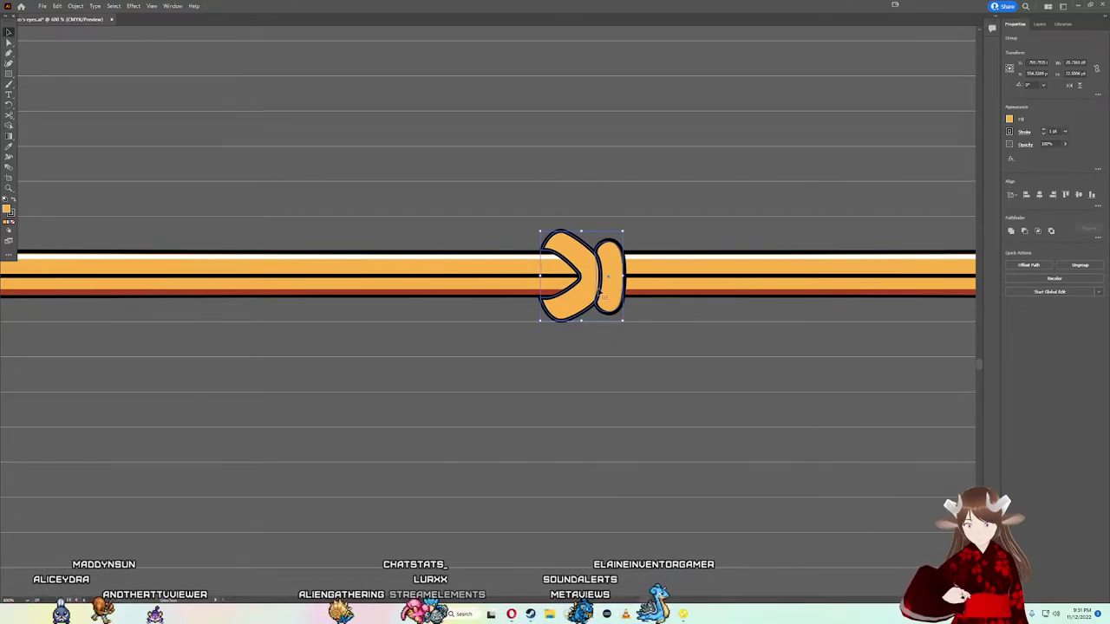
pyautogui.click(653, 176)
# Step: Select the lower cord together with its knot
pyautogui.scroll(-2, 644, 194)
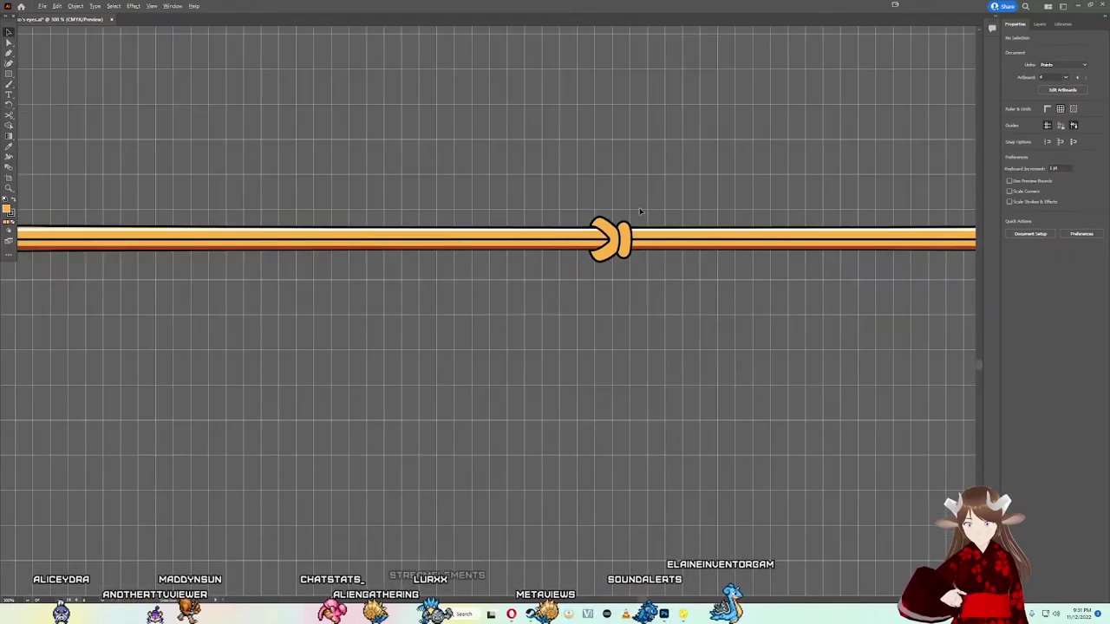
pyautogui.scroll(-3, 640, 211)
pyautogui.scroll(1, 612, 344)
pyautogui.scroll(3, 594, 450)
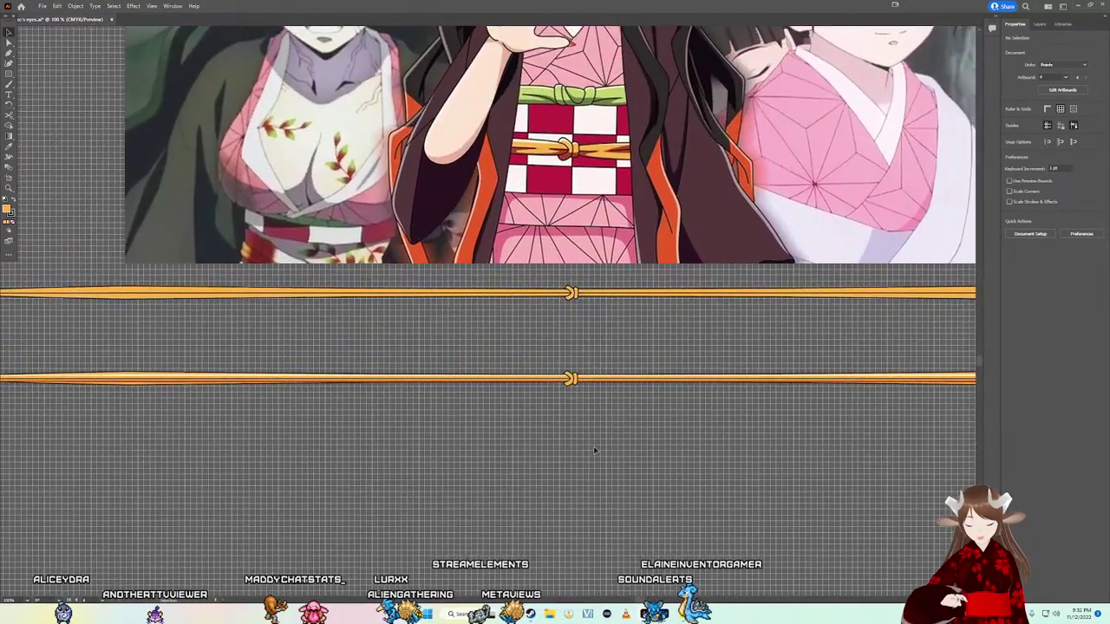
pyautogui.scroll(1, 595, 450)
pyautogui.scroll(2, 588, 433)
pyautogui.scroll(2, 586, 430)
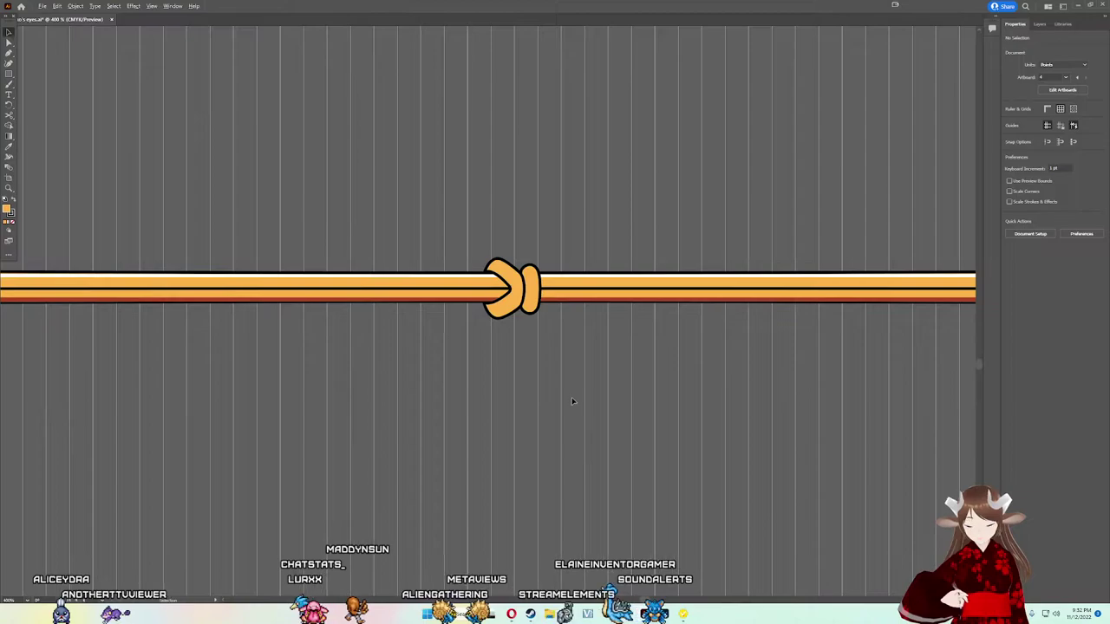
pyautogui.scroll(-2, 571, 400)
pyautogui.scroll(-1, 571, 400)
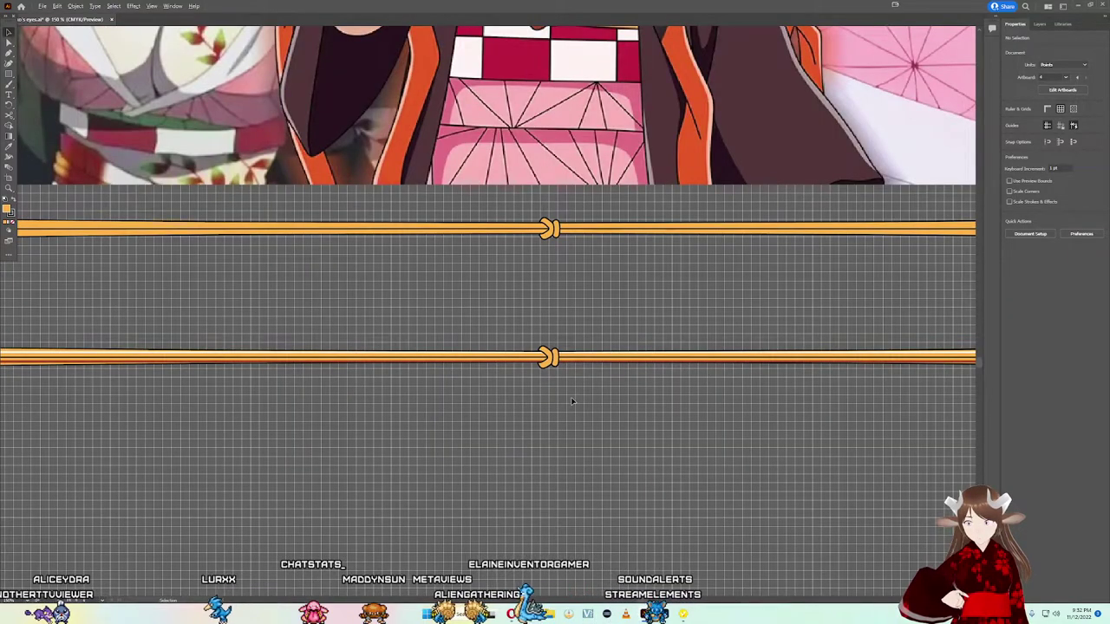
pyautogui.scroll(-1, 571, 400)
pyautogui.moveTo(570, 403); pyautogui.dragTo(532, 335)
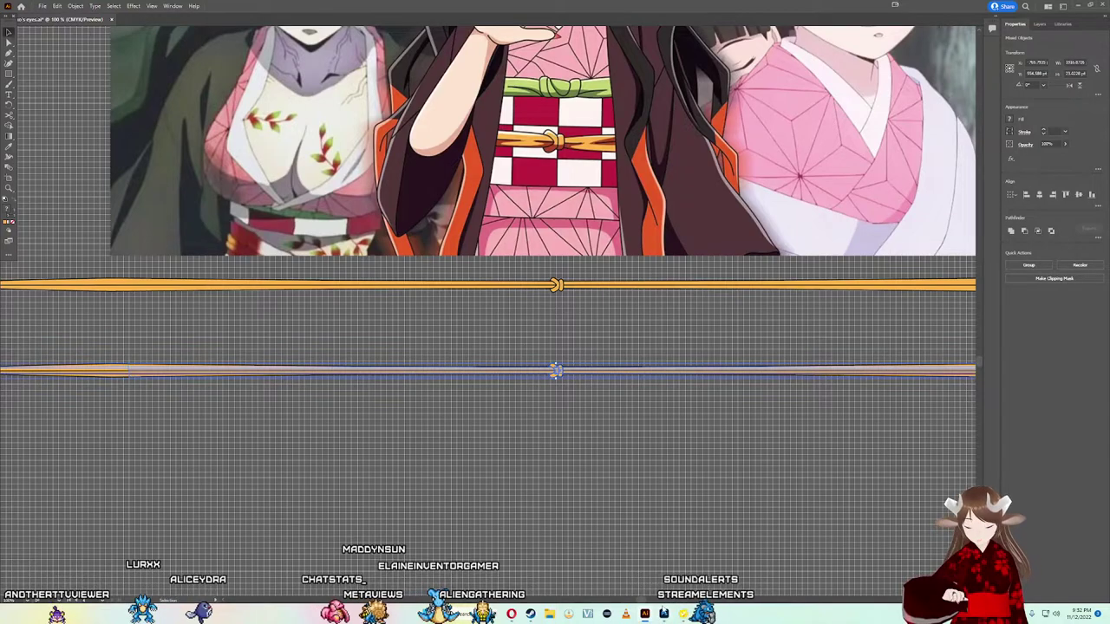
# Step: Paste the cord into the Photoshop sash artwork as a smart object, position, enlarge, and commit it
pyautogui.click(663, 614)
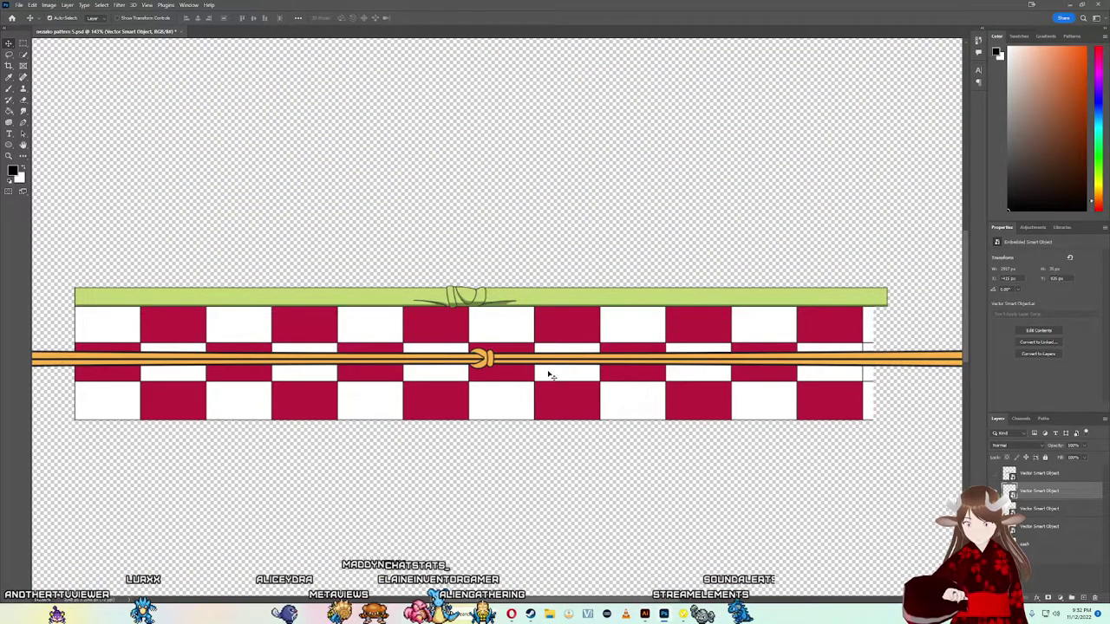
pyautogui.hotkey('ctrl', 'v')
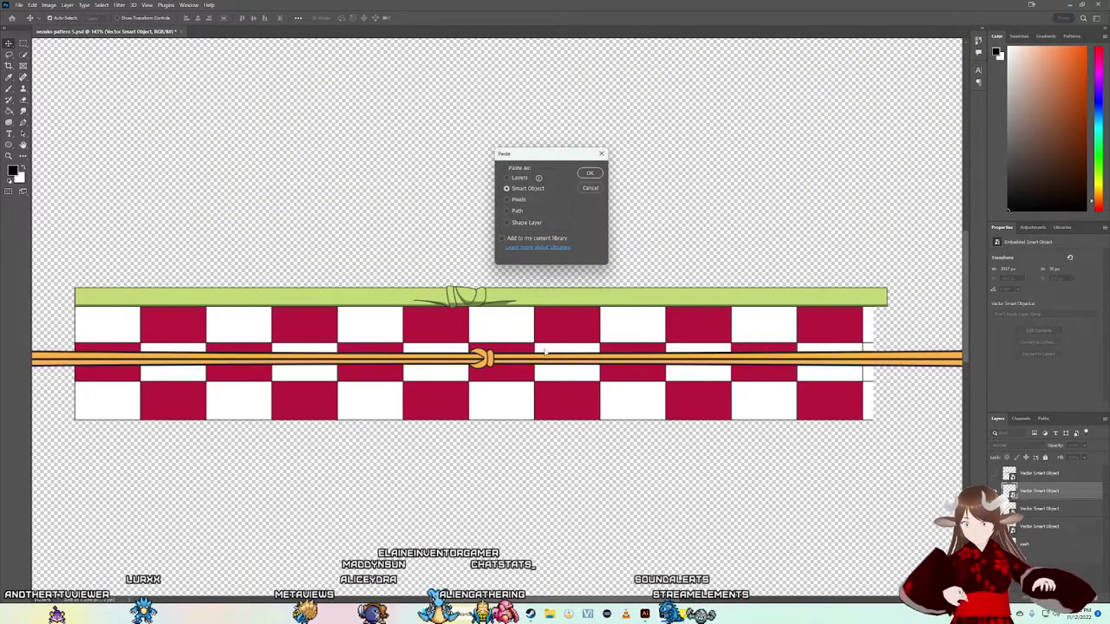
pyautogui.click(590, 174)
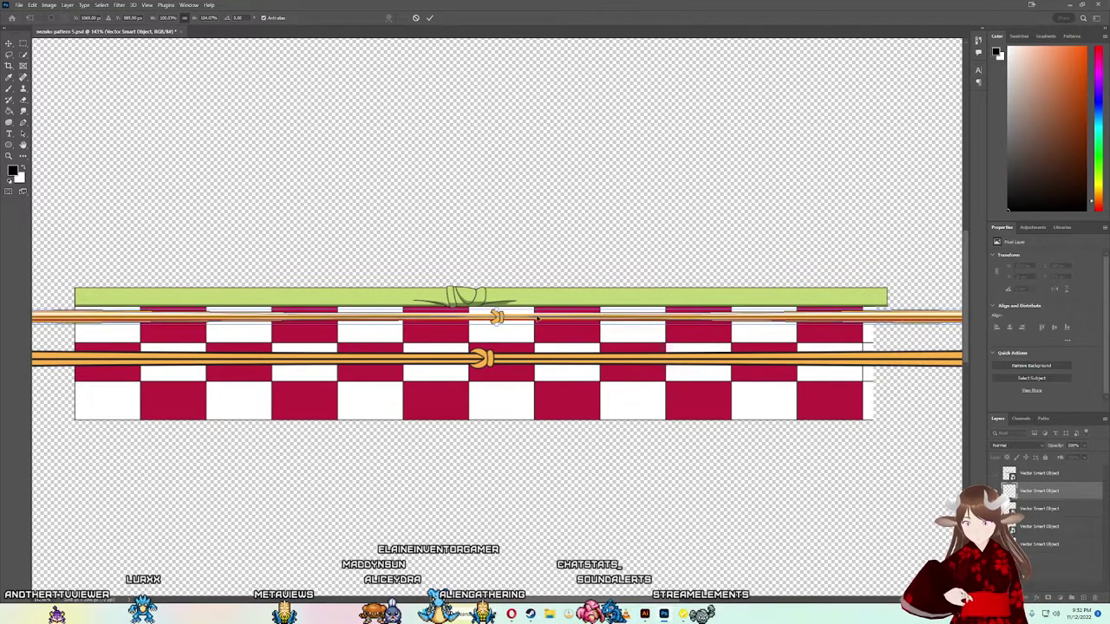
pyautogui.moveTo(554, 319); pyautogui.dragTo(538, 364)
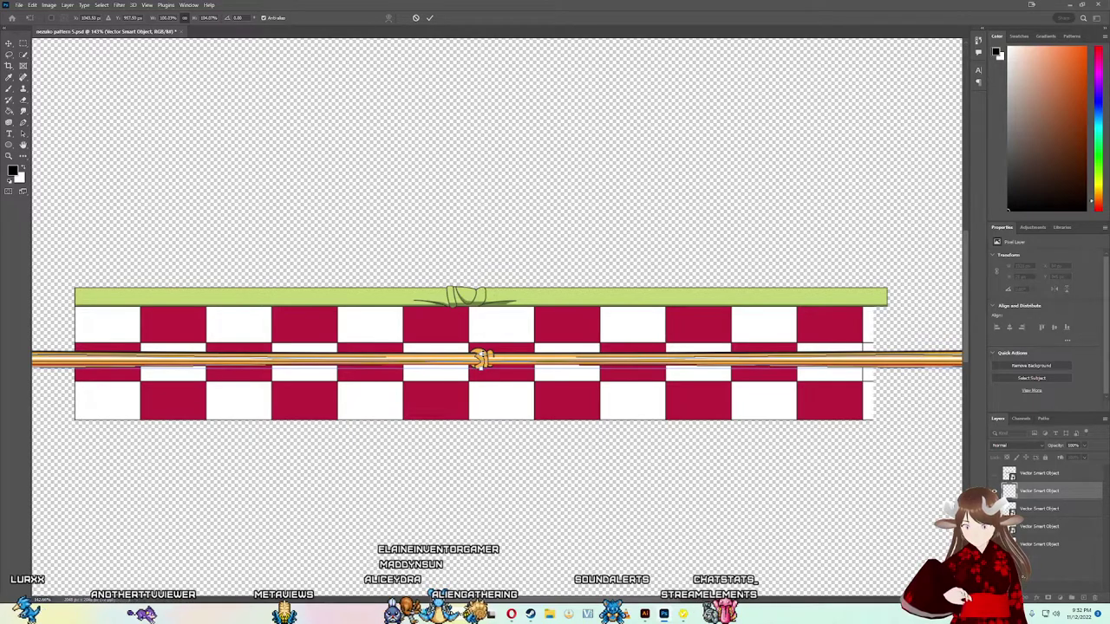
pyautogui.moveTo(480, 355); pyautogui.dragTo(482, 354)
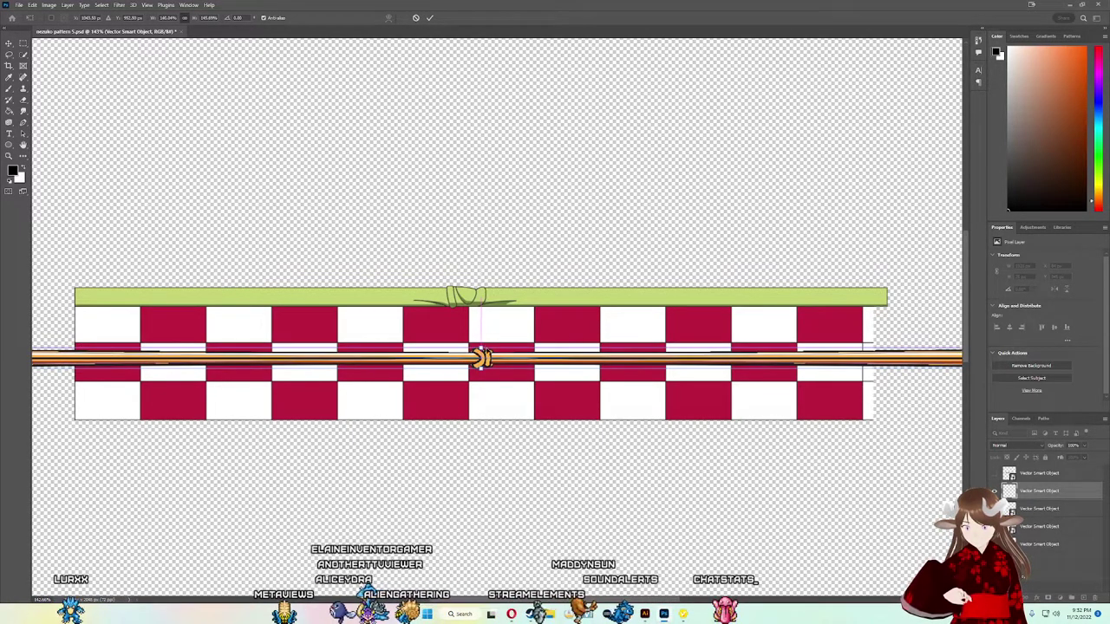
pyautogui.scroll(1, 482, 356)
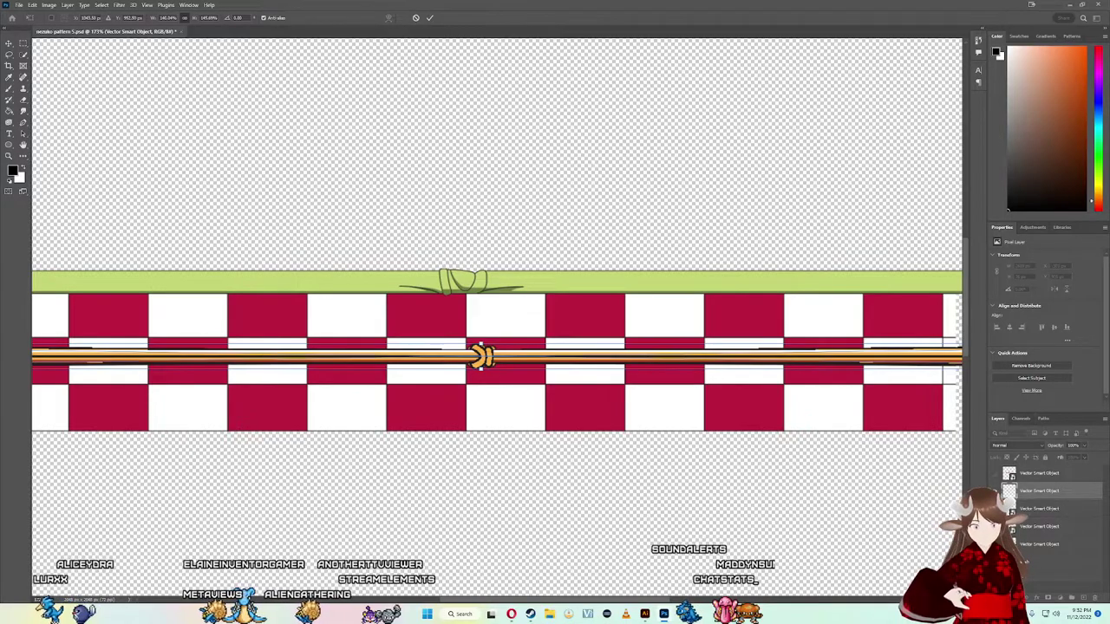
pyautogui.press('Return')
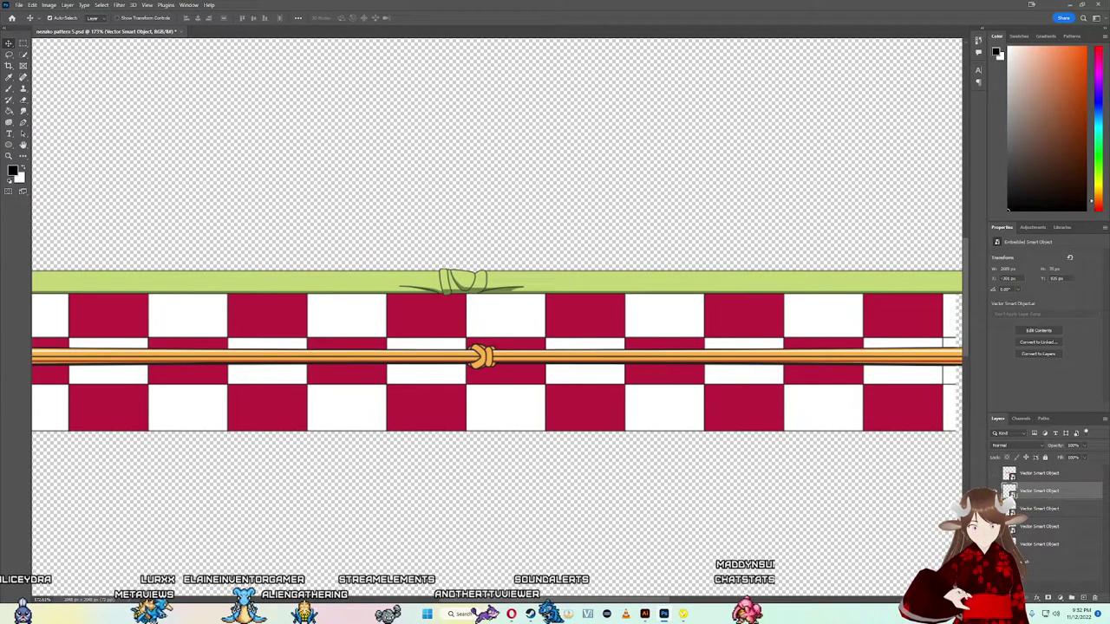
# Step: Export the sash pattern as PNG, replacing sash pattern 1
pyautogui.scroll(2, 484, 357)
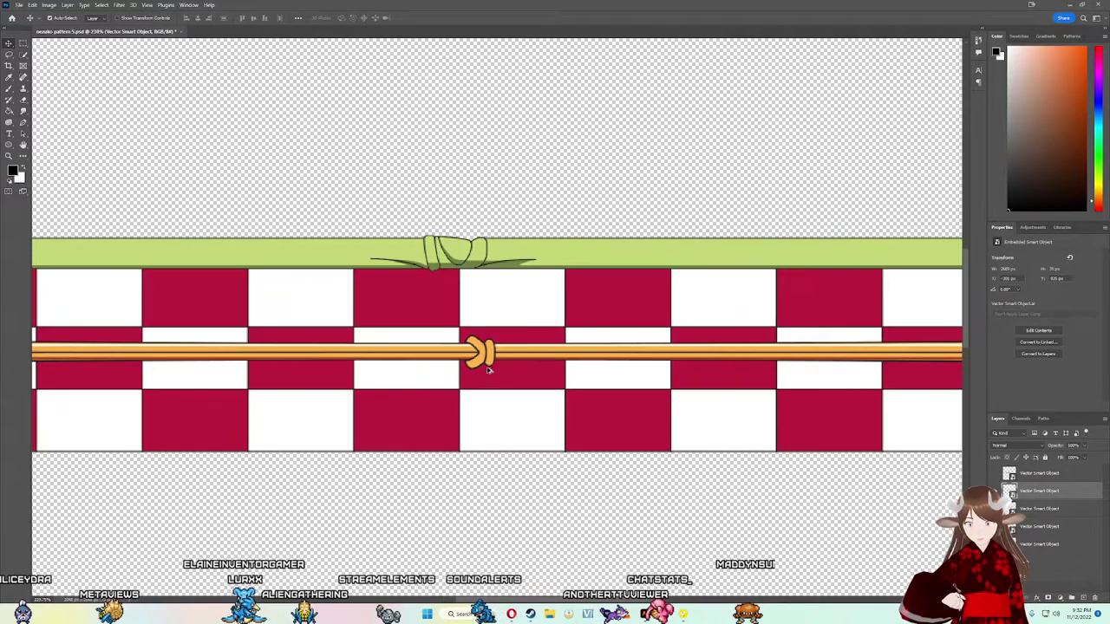
pyautogui.scroll(2, 484, 357)
pyautogui.scroll(1, 486, 358)
pyautogui.scroll(1, 486, 358)
pyautogui.scroll(-5, 484, 362)
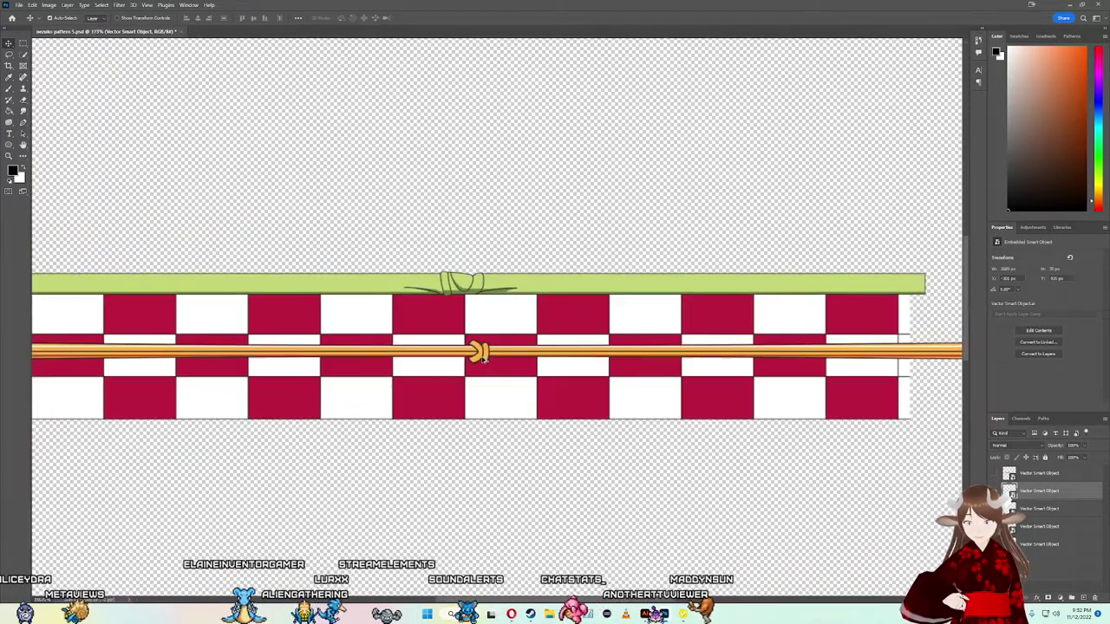
pyautogui.scroll(-1, 483, 357)
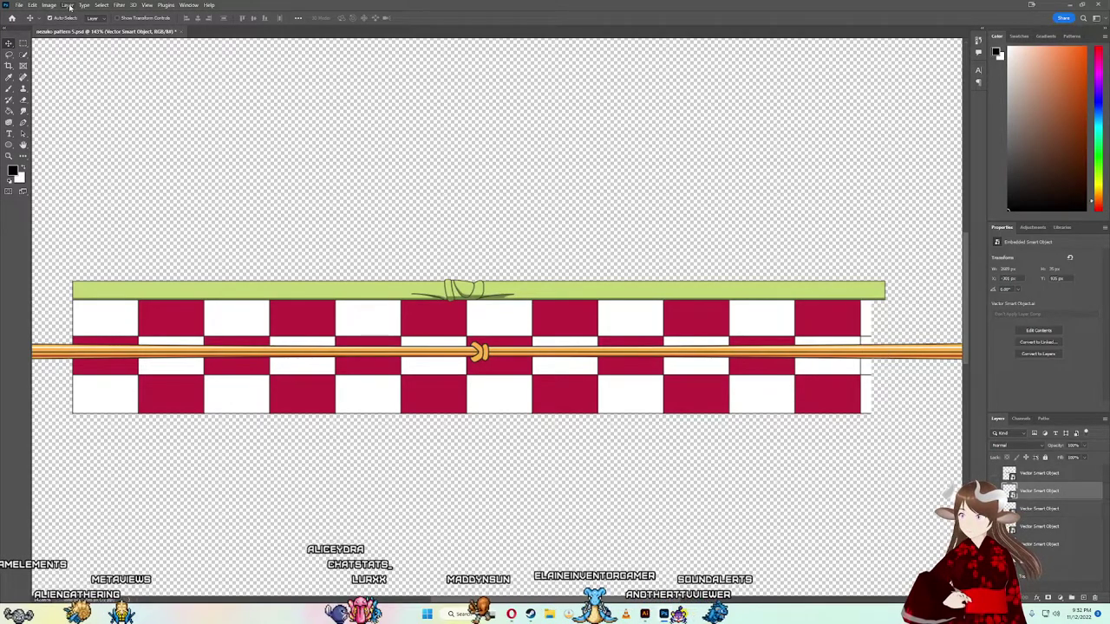
pyautogui.click(18, 4)
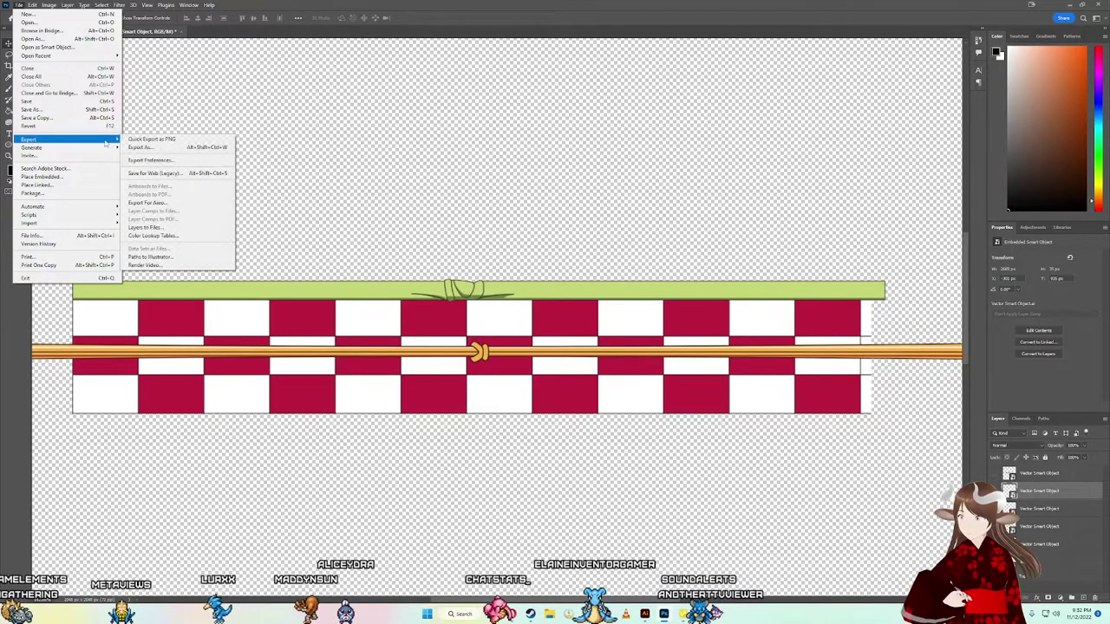
pyautogui.click(160, 137)
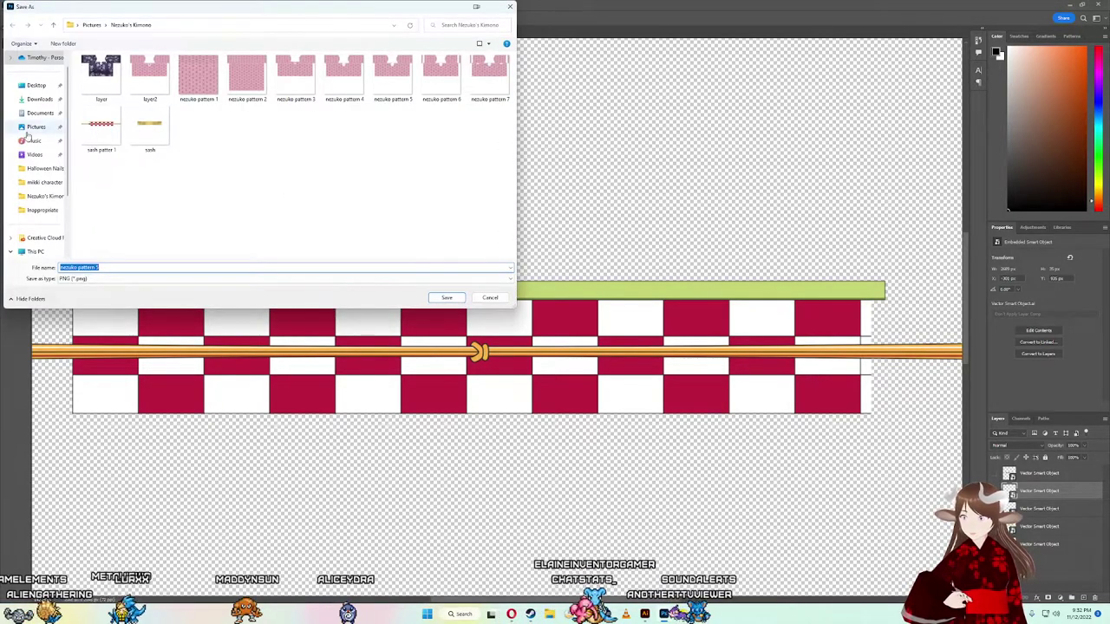
pyautogui.click(101, 129)
pyautogui.click(447, 297)
pyautogui.click(575, 306)
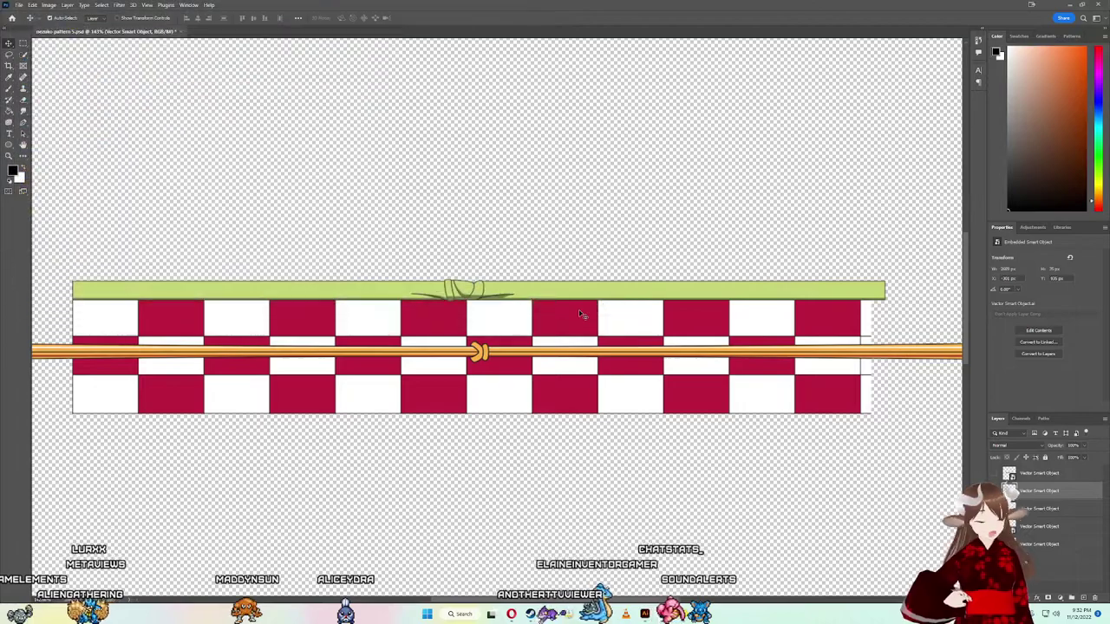
pyautogui.click(645, 614)
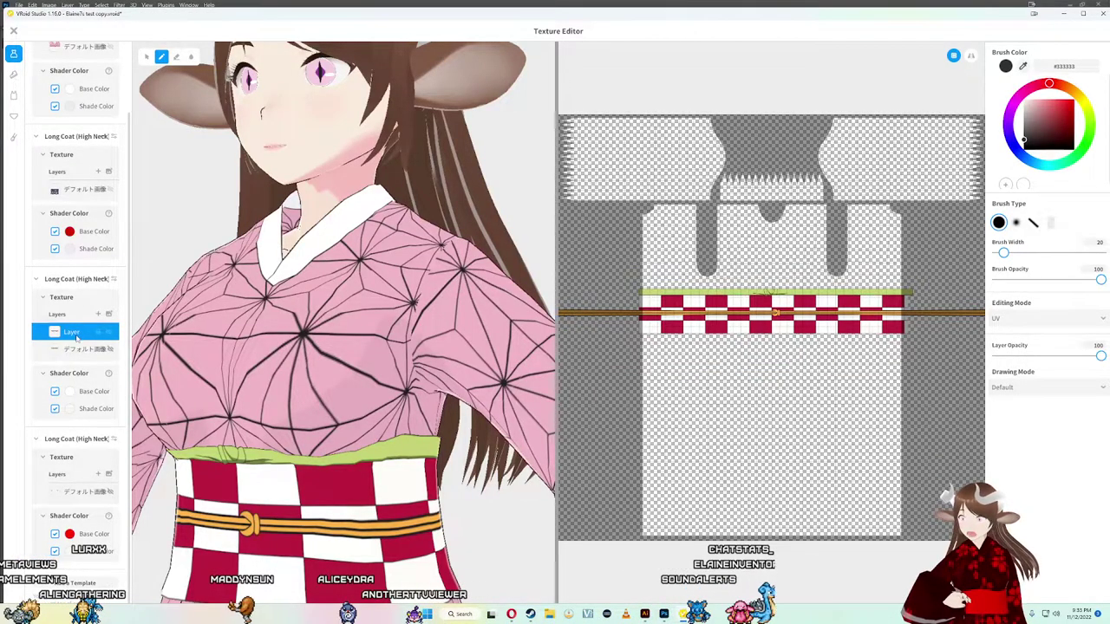
# Step: Import sash pattern 1 into the kimono texture layer
pyautogui.rightClick(77, 338)
pyautogui.click(100, 330)
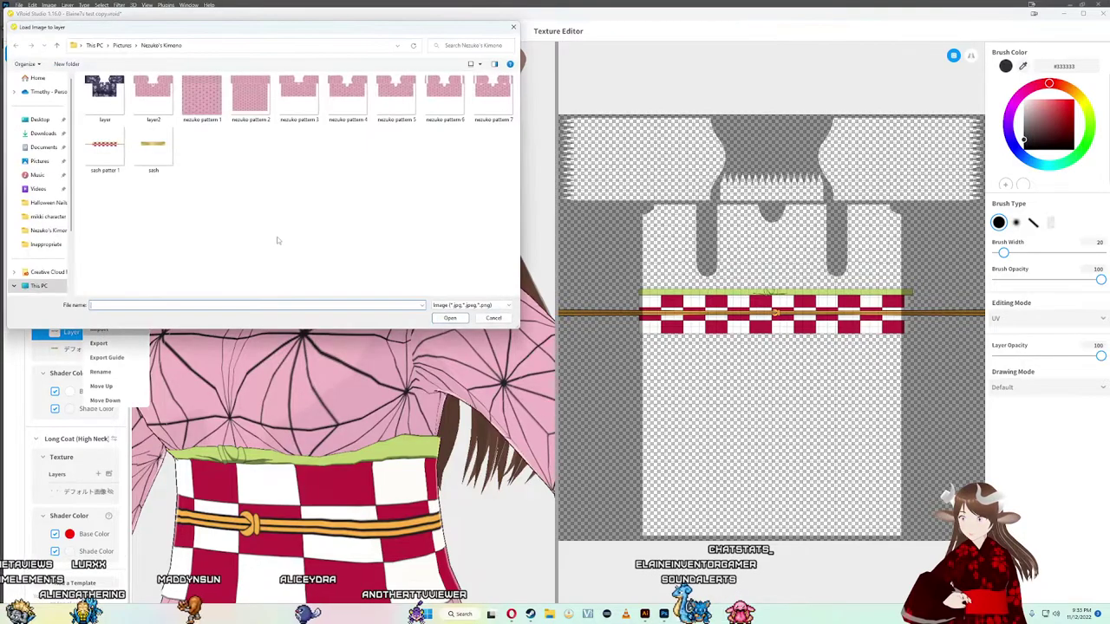
pyautogui.doubleClick(105, 154)
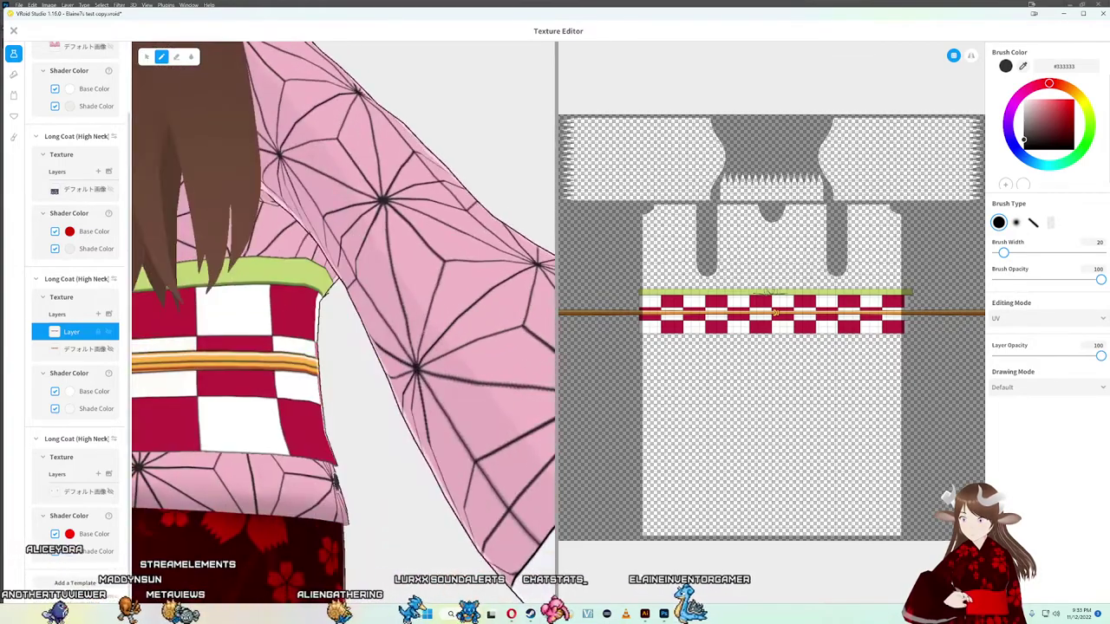
# Step: Orbit the 3D model to inspect the updated obi, then return to Photoshop
pyautogui.moveTo(420, 487)
pyautogui.mouseDown()
pyautogui.moveTo(457, 482)
pyautogui.moveTo(333, 479)
pyautogui.moveTo(439, 398)
pyautogui.moveTo(490, 420)
pyautogui.mouseUp()
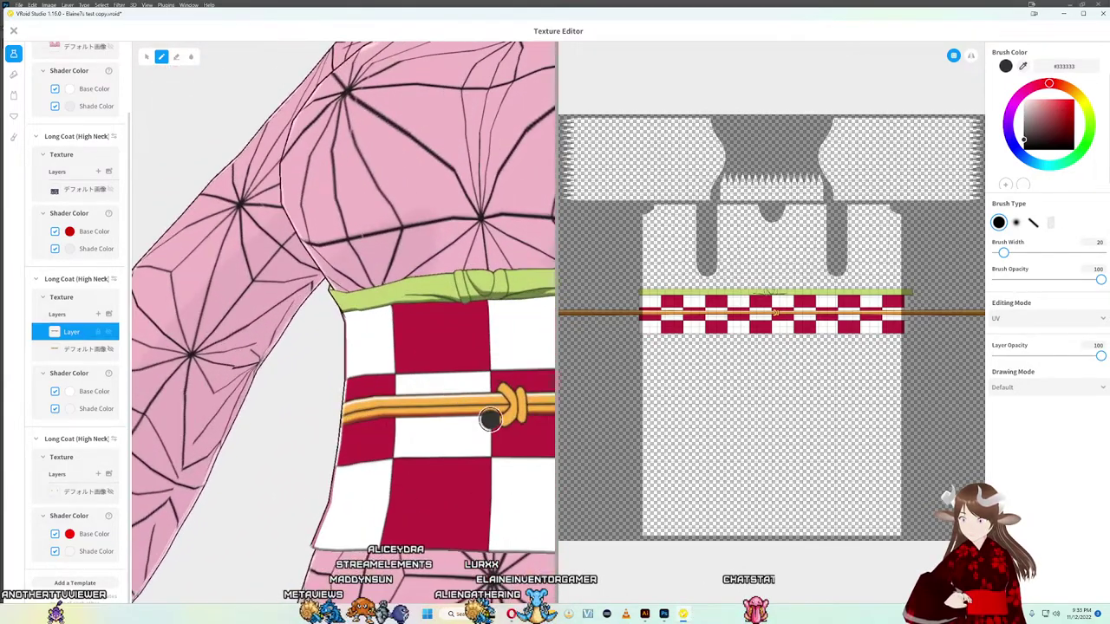
pyautogui.moveTo(390, 387)
pyautogui.mouseDown()
pyautogui.moveTo(315, 399)
pyautogui.moveTo(508, 460)
pyautogui.moveTo(339, 399)
pyautogui.mouseUp()
pyautogui.scroll(-3, 403, 429)
pyautogui.scroll(-3, 403, 428)
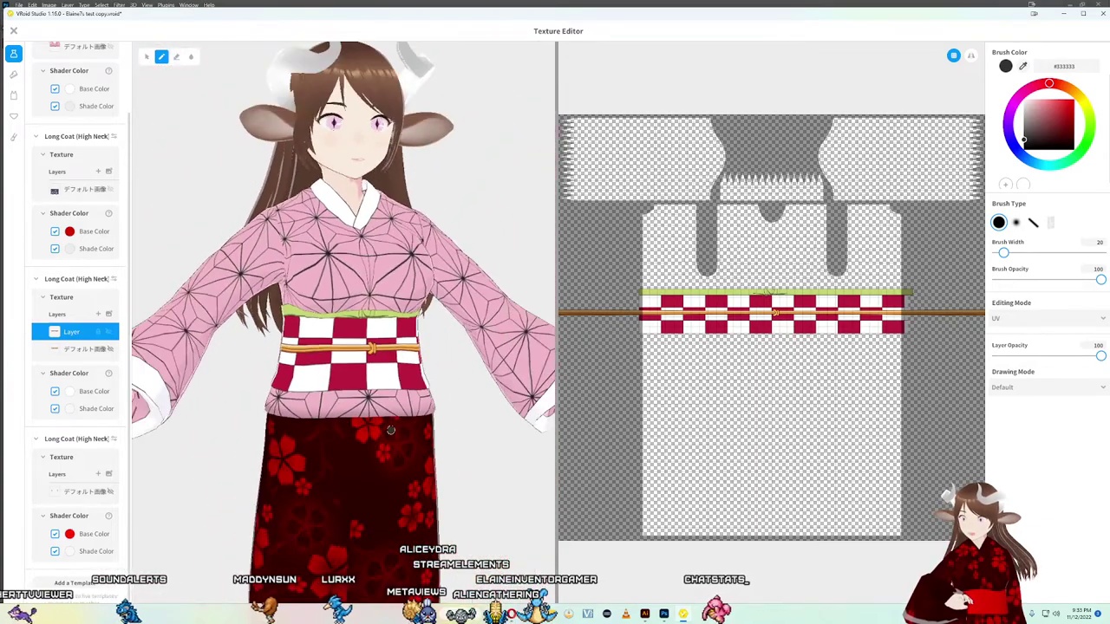
pyautogui.moveTo(403, 429)
pyautogui.mouseDown()
pyautogui.moveTo(380, 408)
pyautogui.moveTo(389, 413)
pyautogui.moveTo(370, 422)
pyautogui.moveTo(364, 397)
pyautogui.mouseUp()
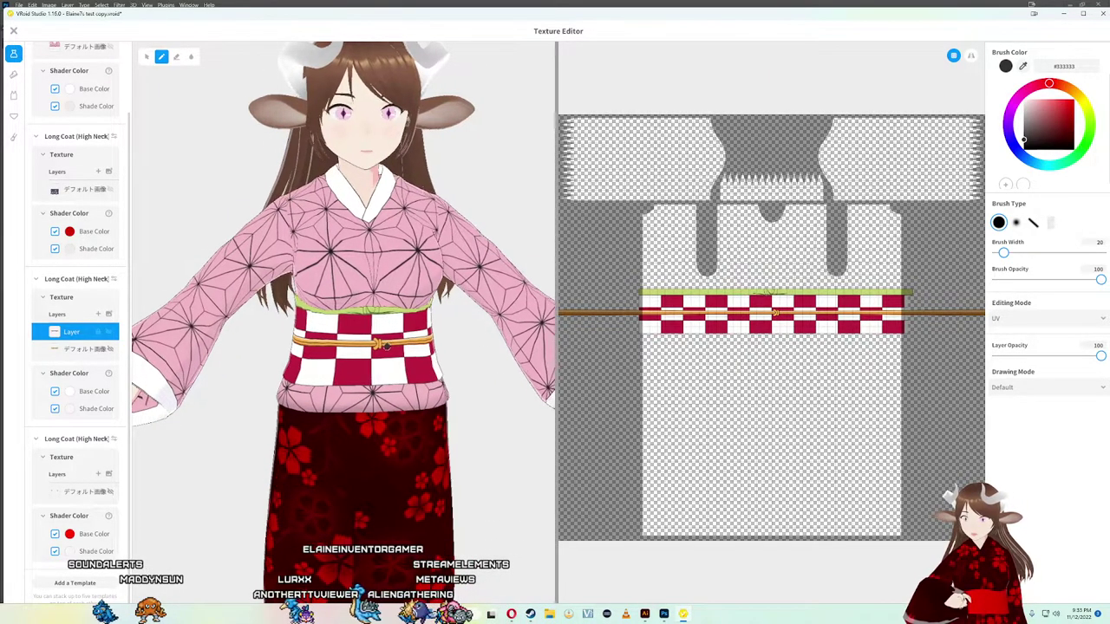
pyautogui.moveTo(365, 397); pyautogui.dragTo(373, 394)
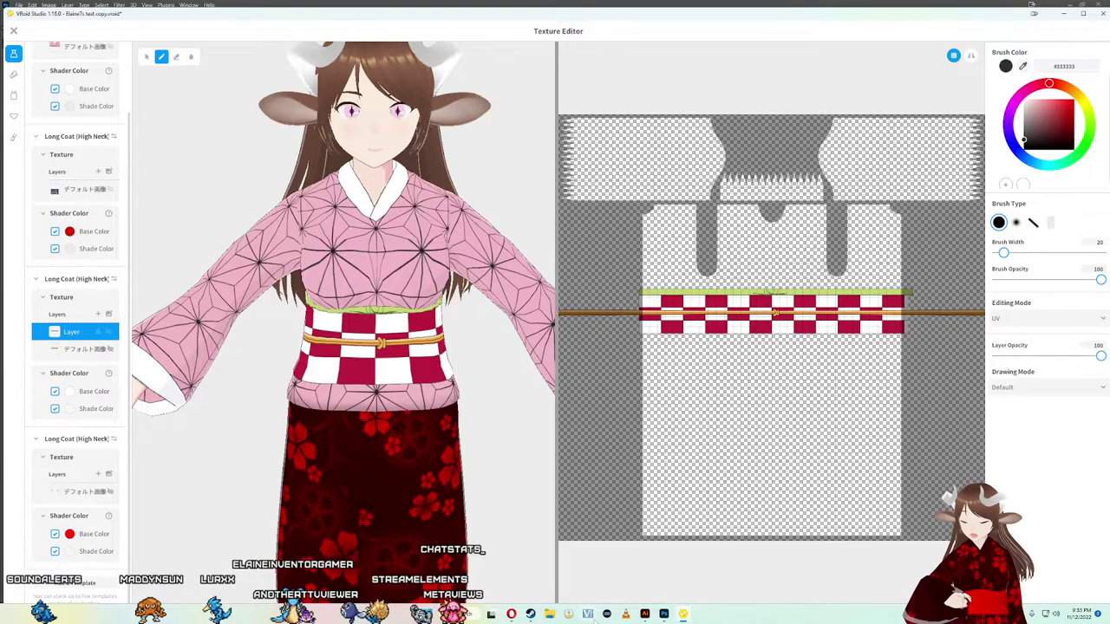
pyautogui.click(664, 613)
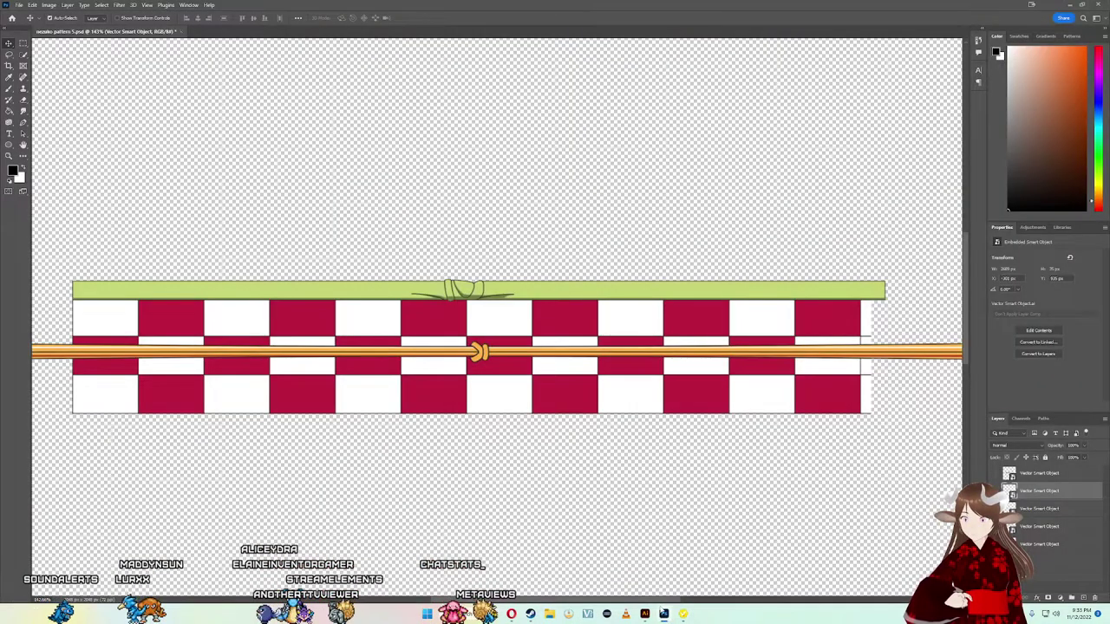
# Step: Return to Illustrator and zoom in on the traced cord
pyautogui.click(664, 614)
pyautogui.click(644, 614)
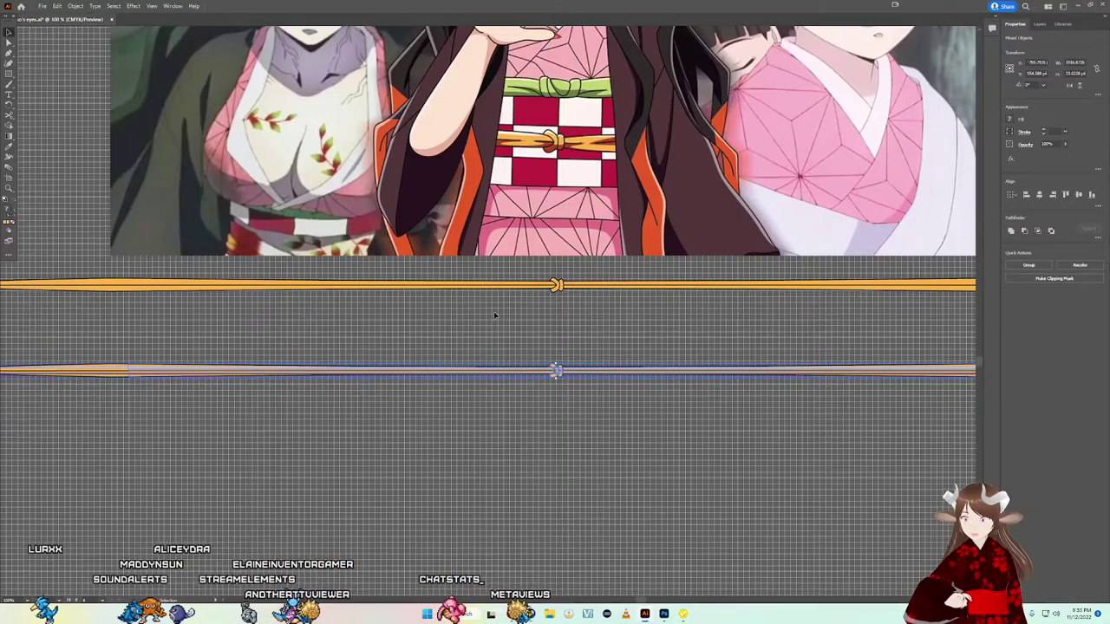
pyautogui.scroll(4, 576, 348)
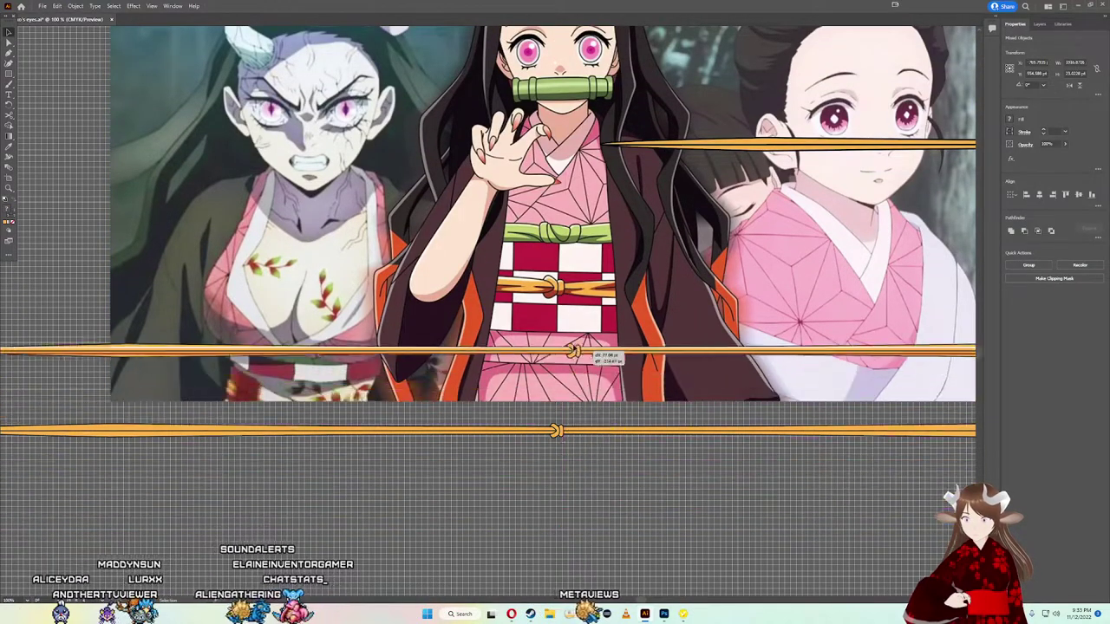
pyautogui.moveTo(554, 516); pyautogui.dragTo(555, 319)
pyautogui.scroll(3, 617, 458)
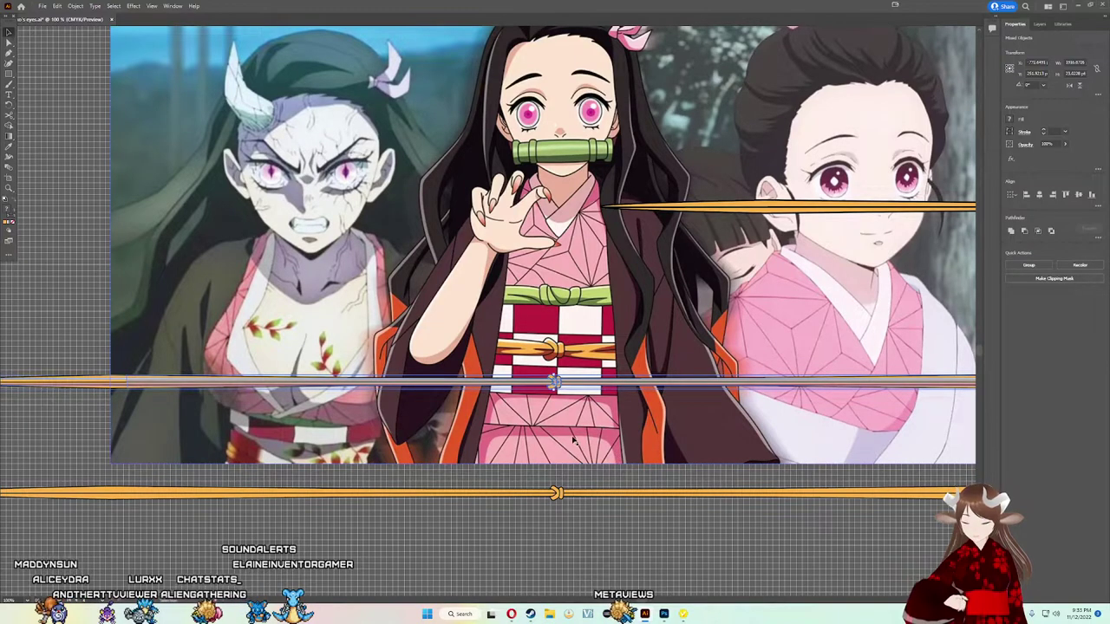
pyautogui.scroll(4, 572, 442)
# Step: Select the traced cord and shift it around over the reference image
pyautogui.click(495, 238)
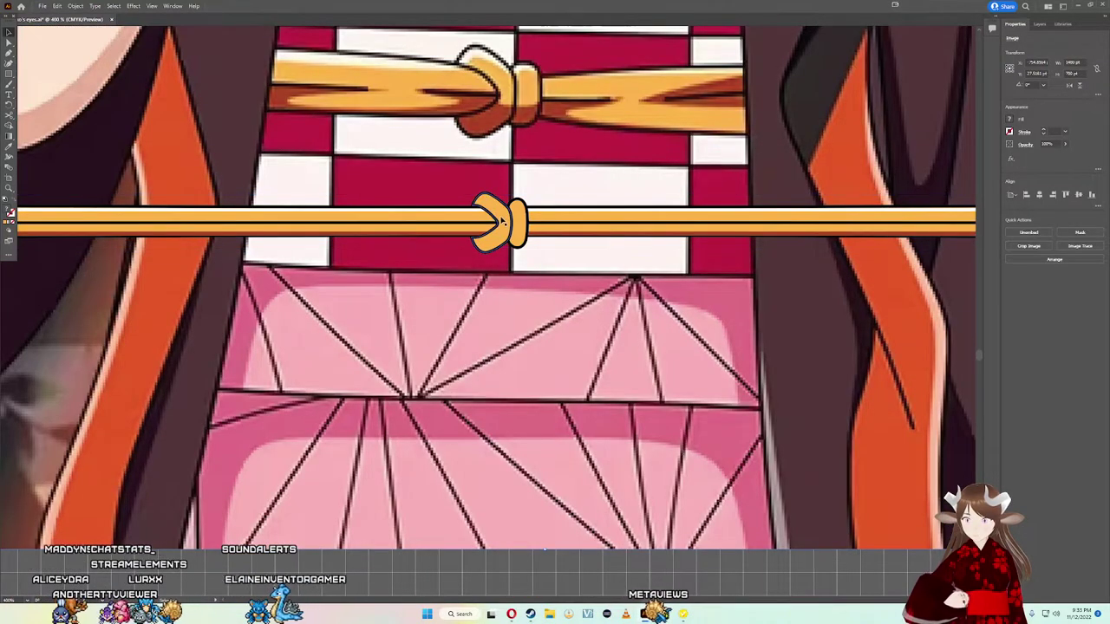
pyautogui.click(490, 223)
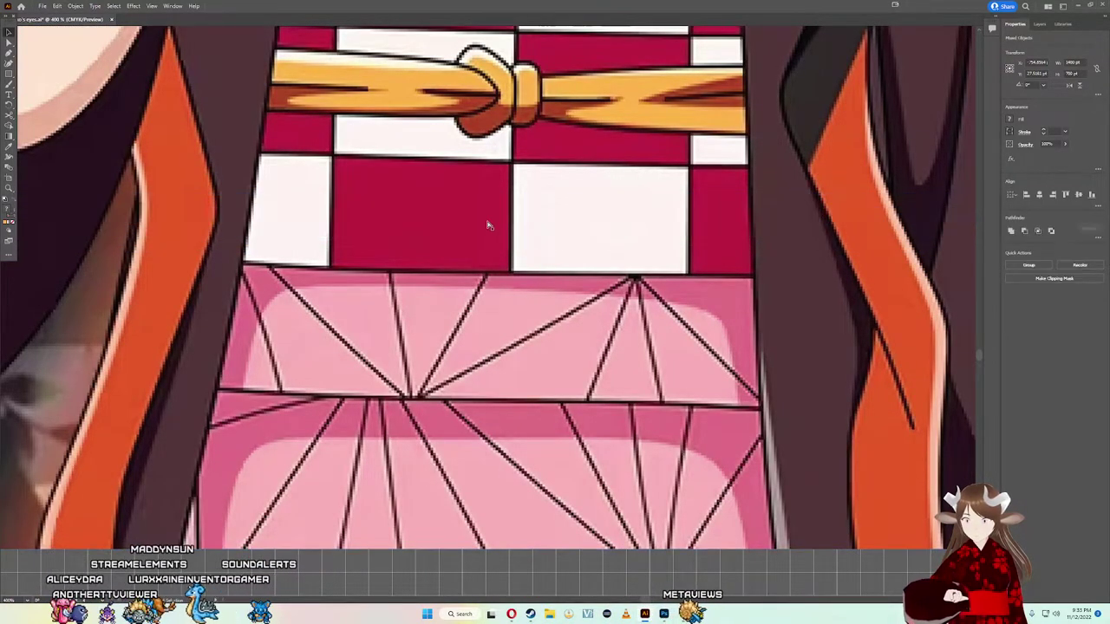
pyautogui.scroll(-3, 532, 334)
pyautogui.scroll(-5, 551, 423)
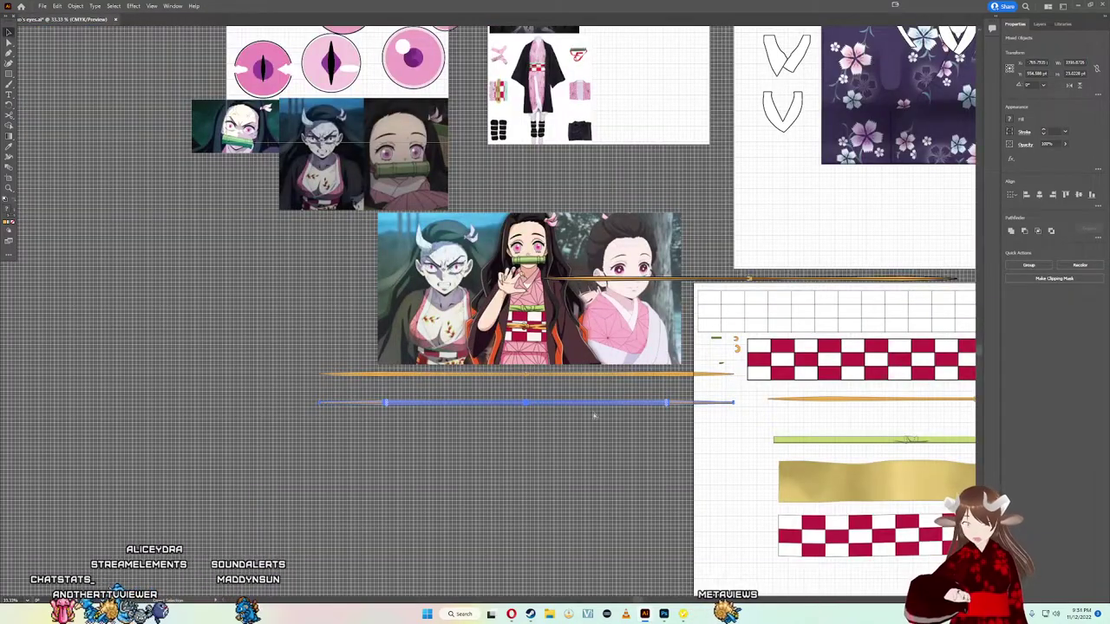
pyautogui.moveTo(595, 402); pyautogui.dragTo(557, 311)
pyautogui.moveTo(628, 314)
pyautogui.mouseDown()
pyautogui.moveTo(547, 410)
pyautogui.moveTo(724, 409)
pyautogui.mouseUp()
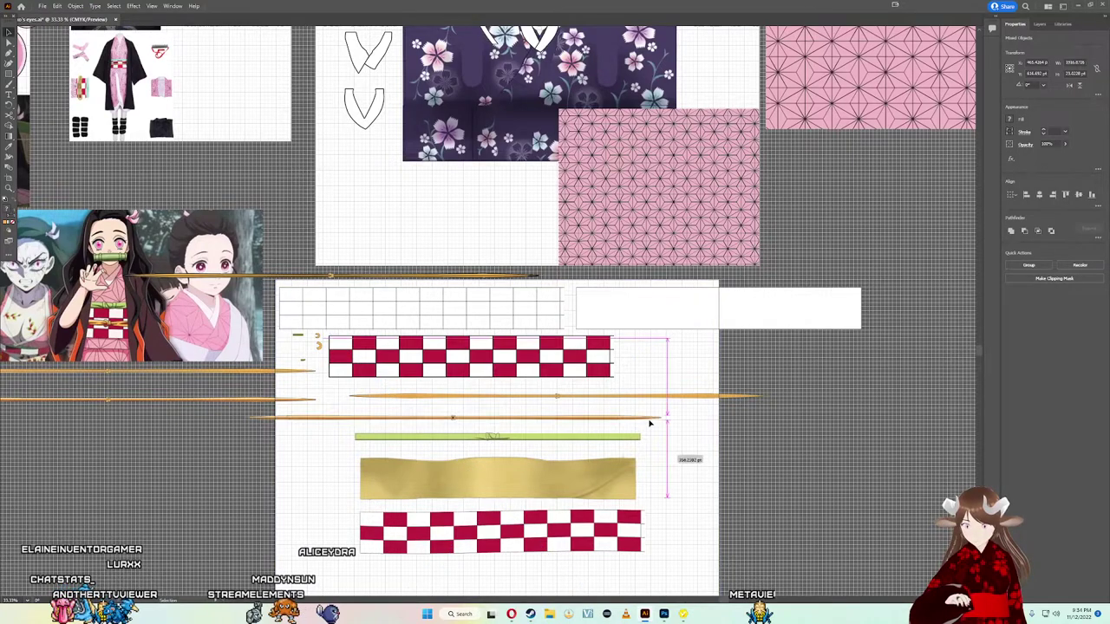
# Step: Position the cord over the obi in the kimono sash reference
pyautogui.scroll(1, 282, 369)
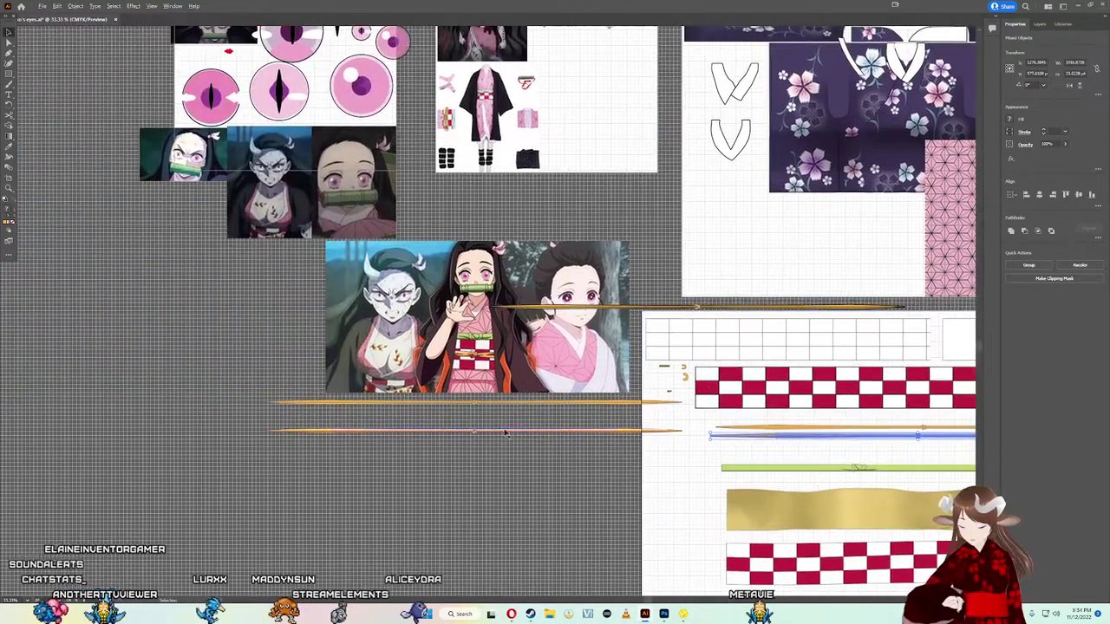
pyautogui.scroll(5, 312, 386)
pyautogui.moveTo(371, 444); pyautogui.dragTo(486, 323)
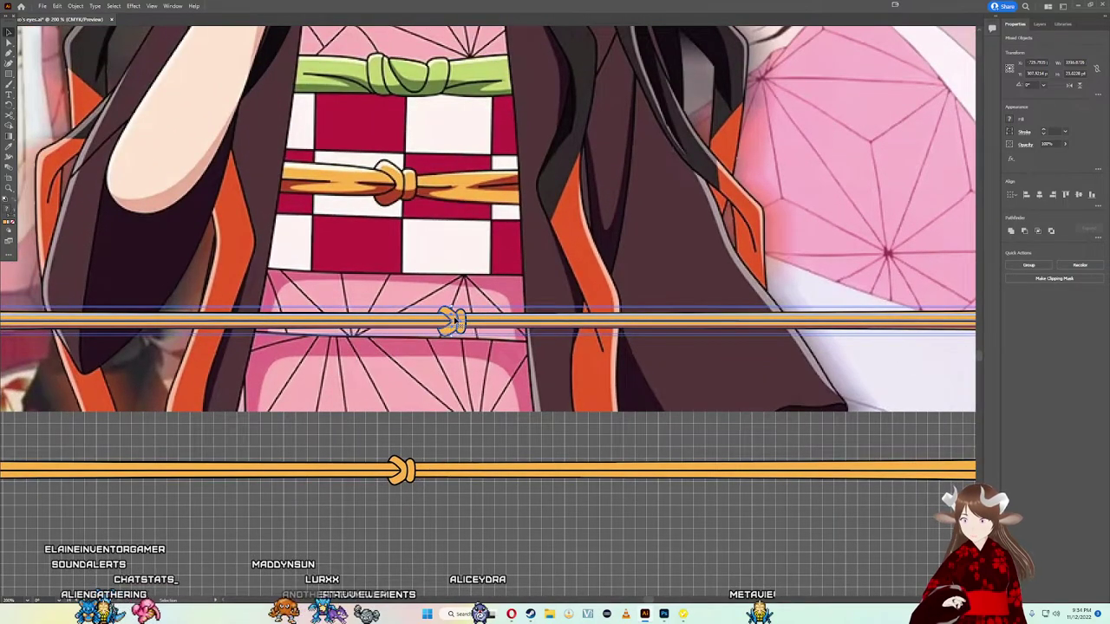
pyautogui.moveTo(451, 323); pyautogui.dragTo(396, 224)
pyautogui.scroll(2, 397, 224)
pyautogui.scroll(2, 399, 201)
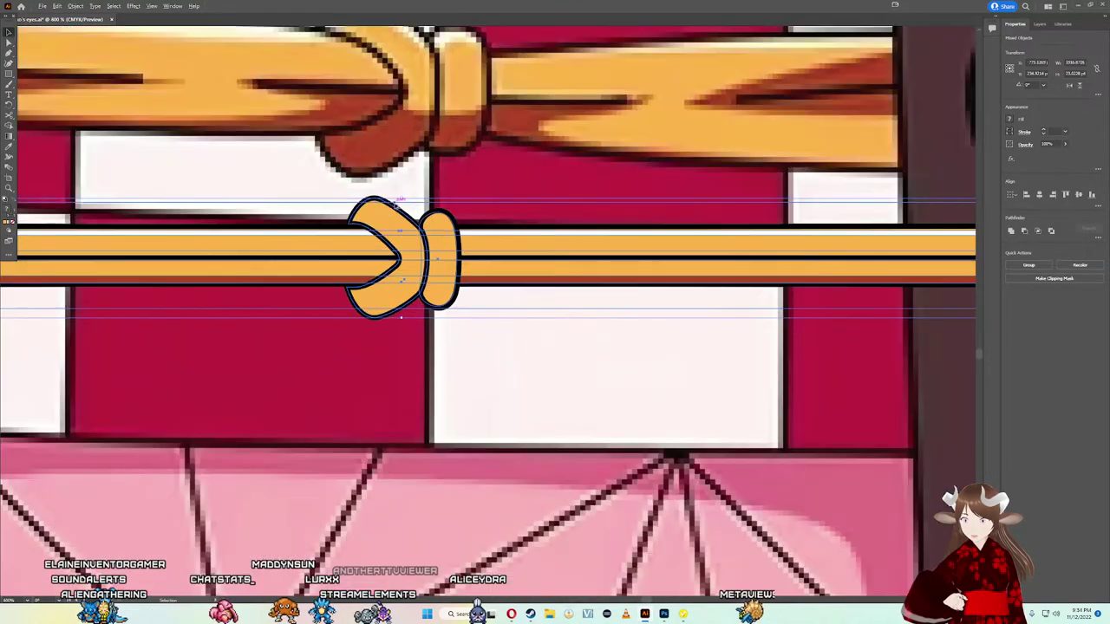
pyautogui.scroll(-1, 399, 201)
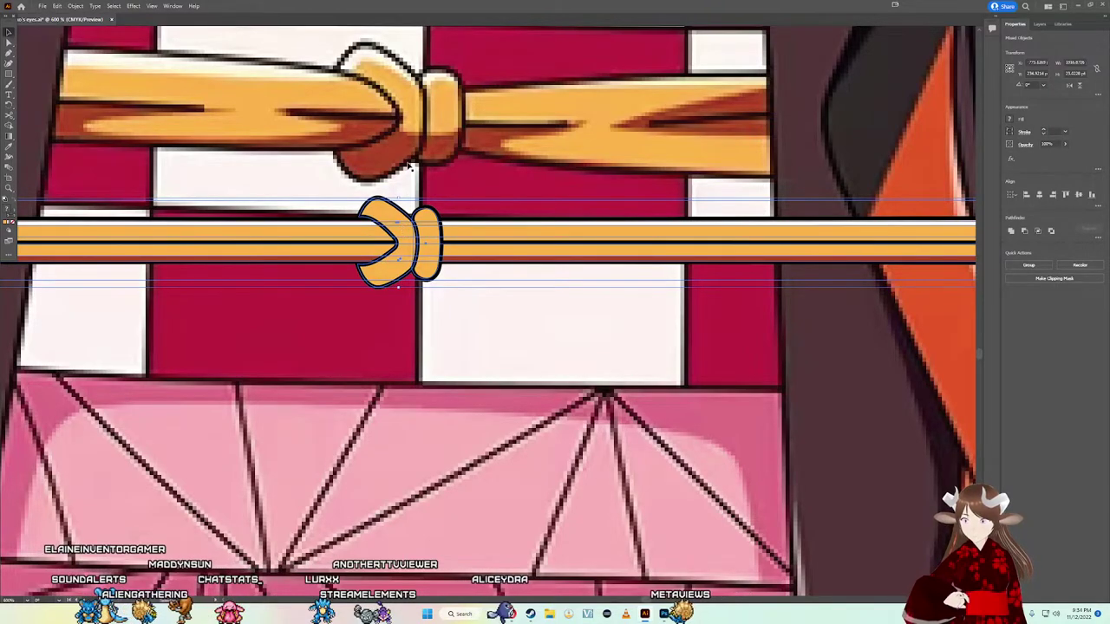
# Step: Copy and paste the knot shape, align the duplicate onto the original, then deselect
pyautogui.click(420, 258)
pyautogui.click(403, 257)
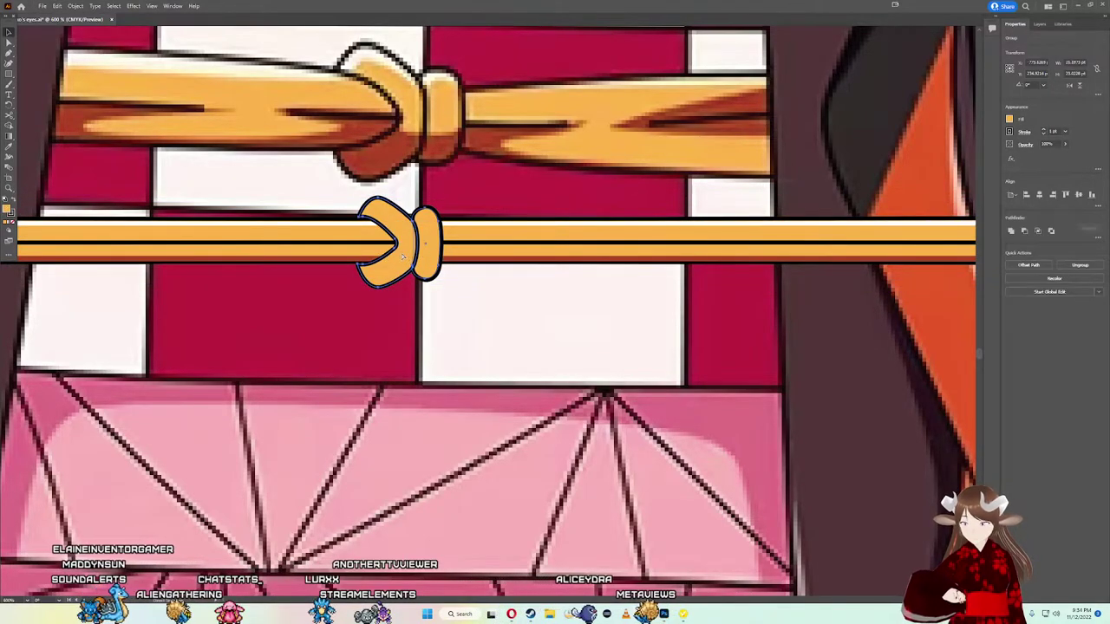
pyautogui.hotkey('ctrl', 'c')
pyautogui.hotkey('ctrl', 'v')
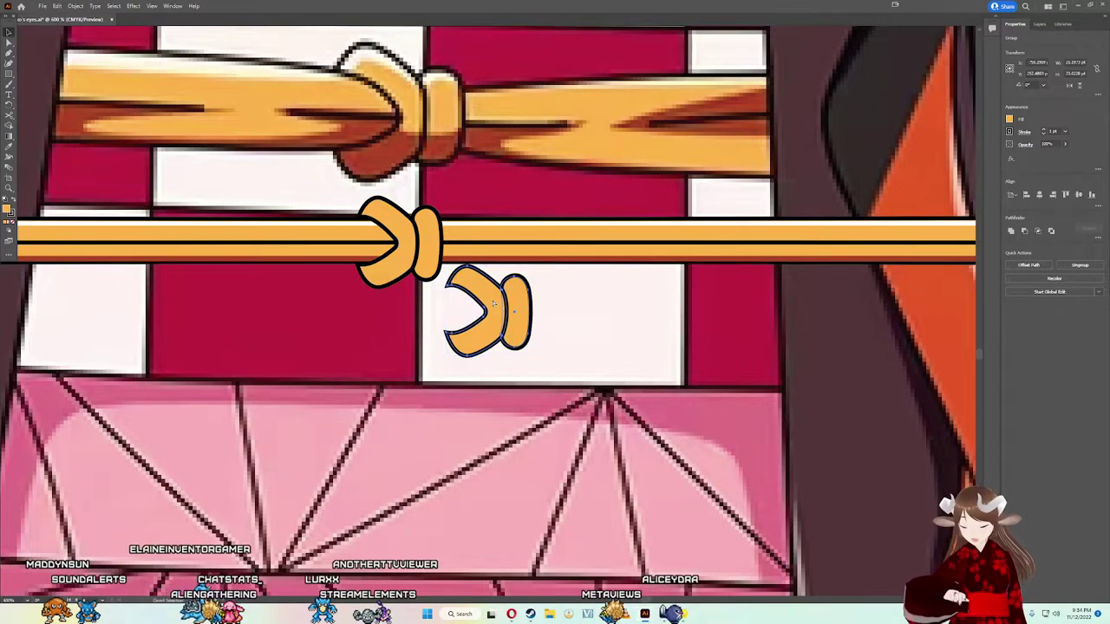
pyautogui.moveTo(494, 304); pyautogui.dragTo(409, 243)
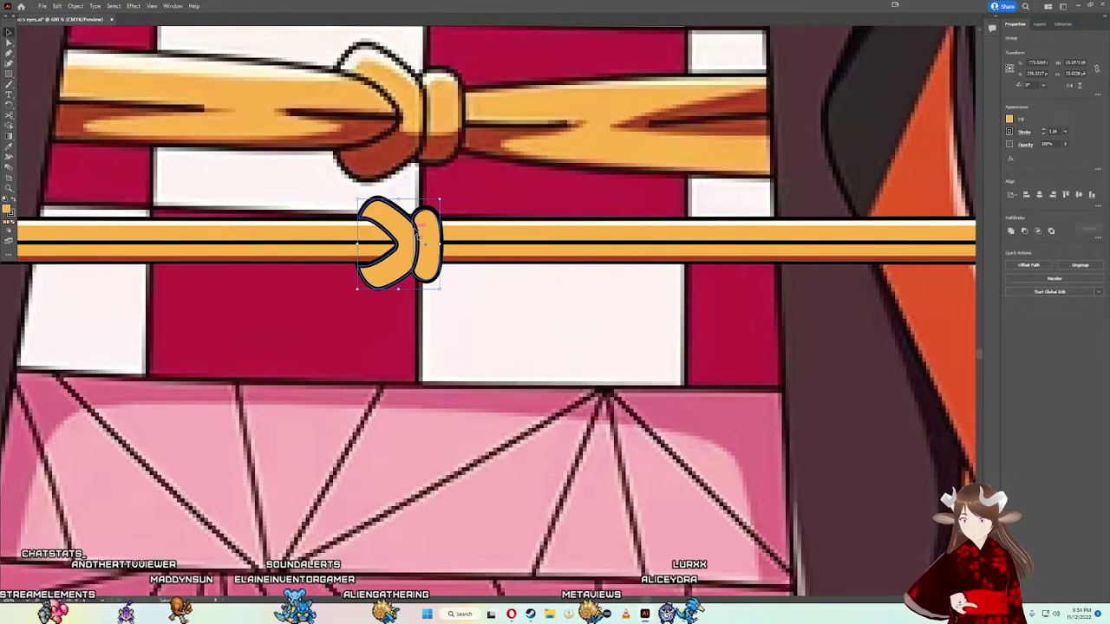
pyautogui.press('a')
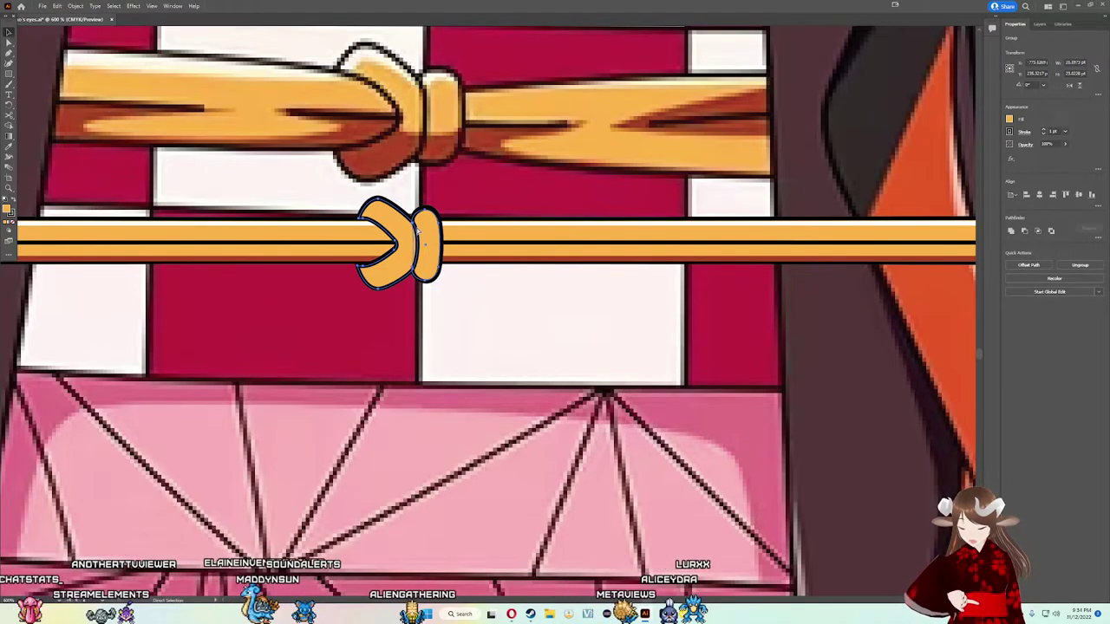
pyautogui.click(419, 276)
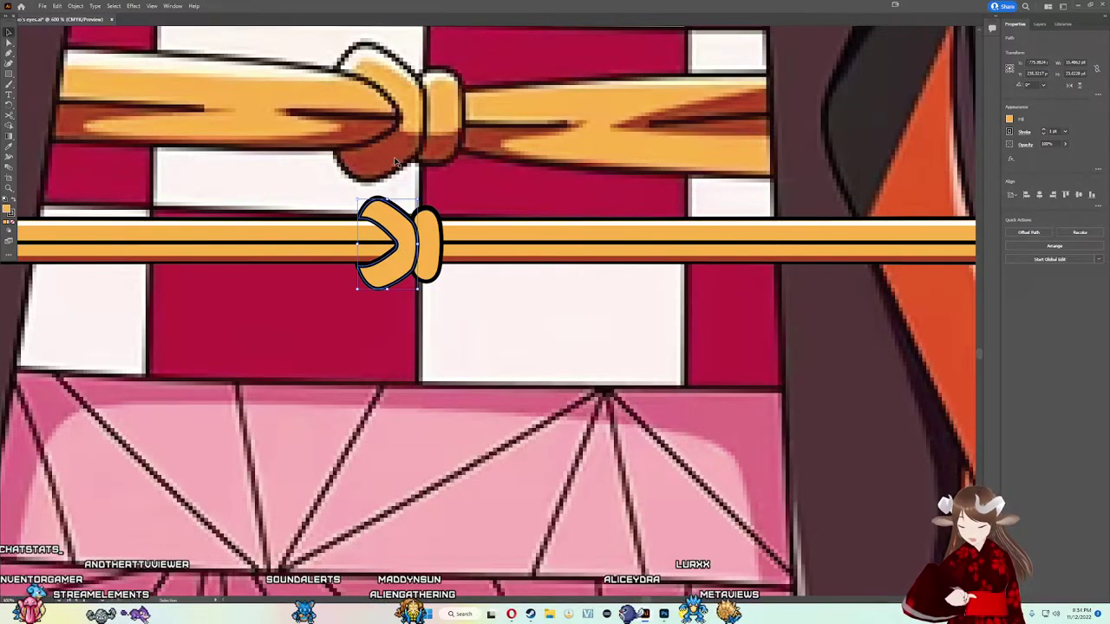
# Step: Draw a rectangle filled with the reference's dark shadow colour and move it below the cord
pyautogui.press('m')
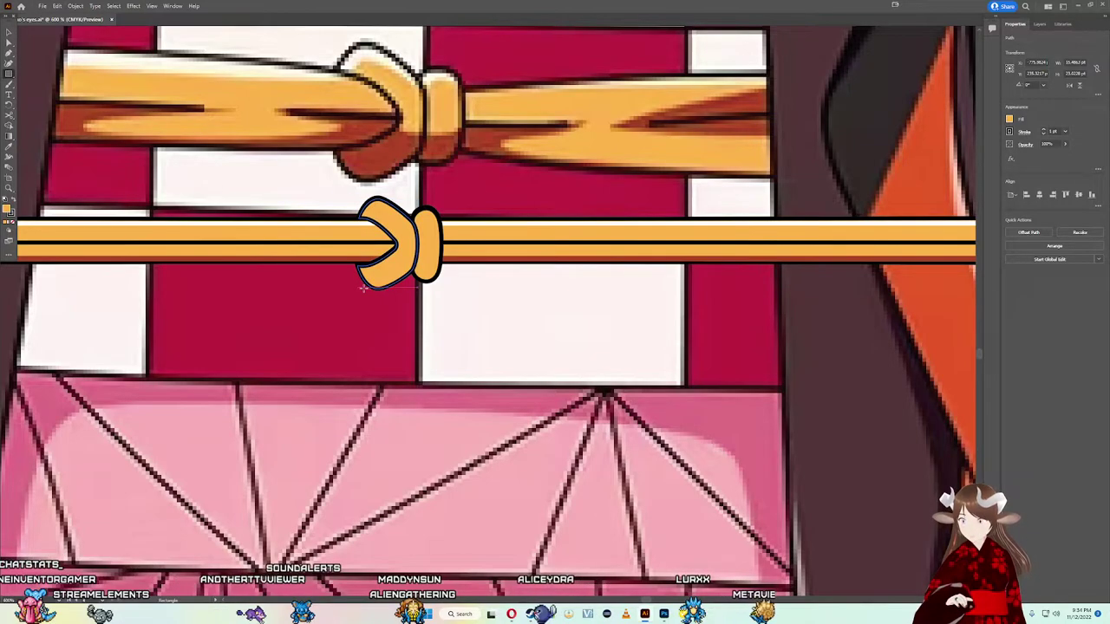
pyautogui.moveTo(318, 128); pyautogui.dragTo(476, 176)
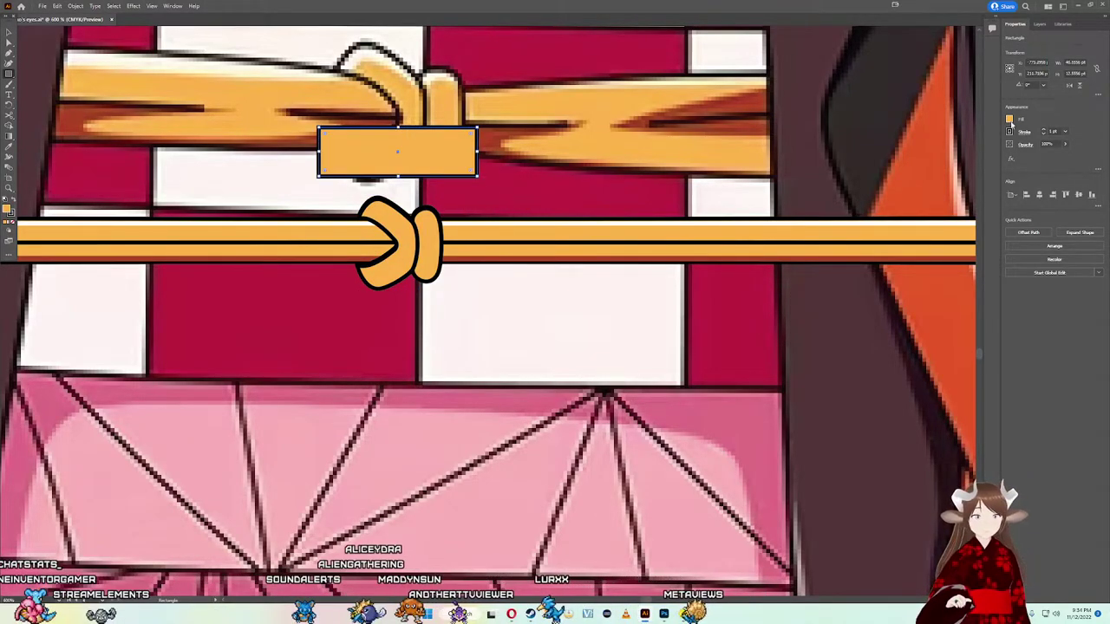
pyautogui.press('i')
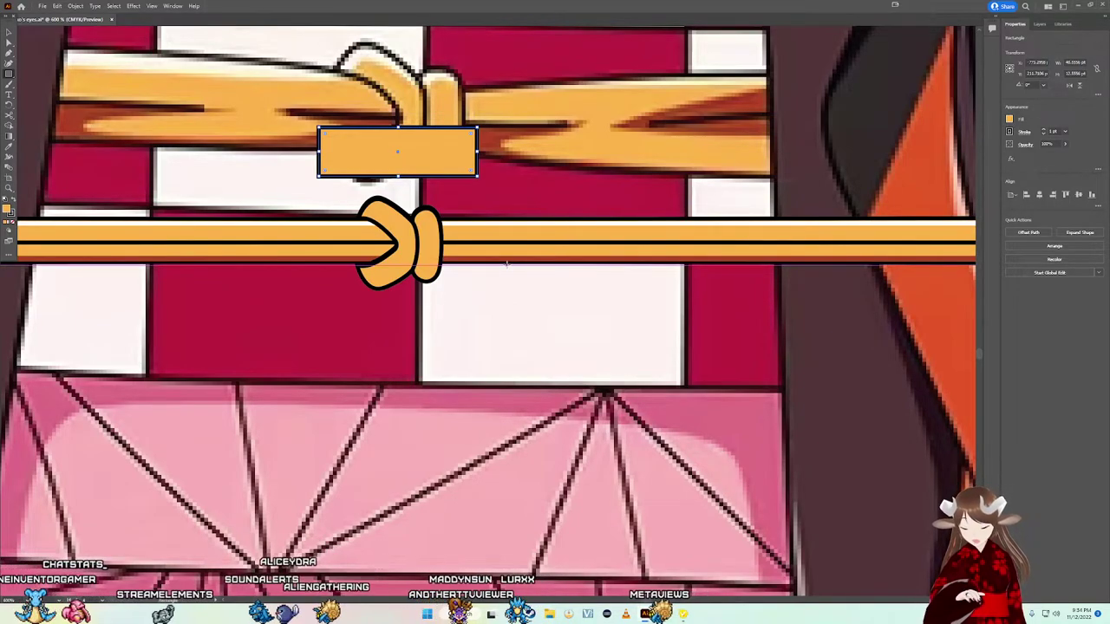
pyautogui.click(523, 255)
pyautogui.click(523, 256)
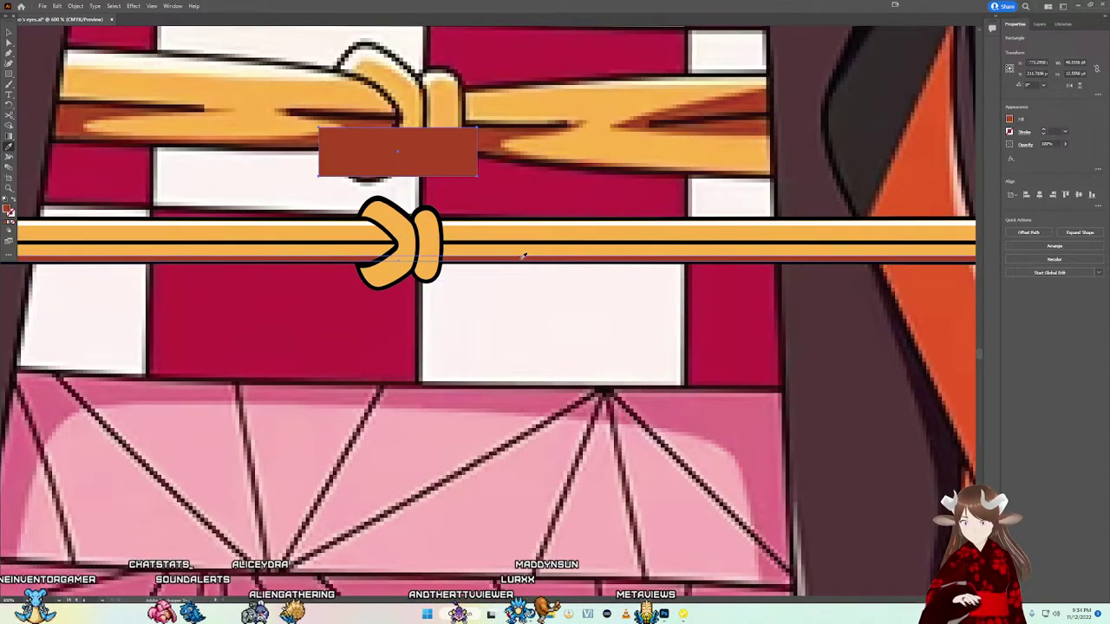
pyautogui.moveTo(430, 160); pyautogui.dragTo(431, 169)
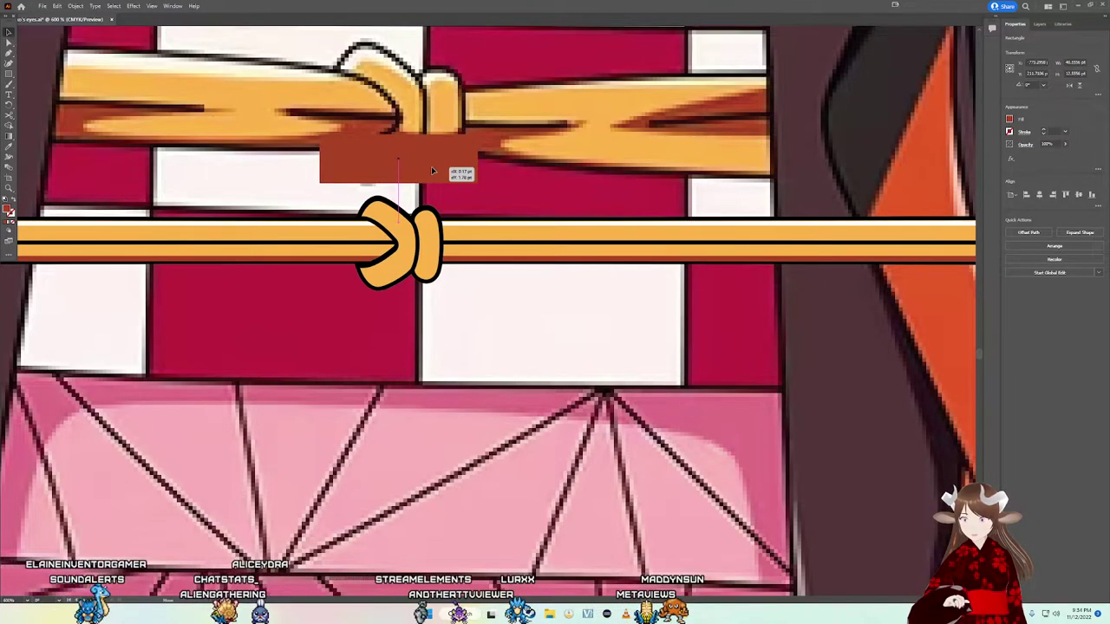
pyautogui.moveTo(431, 169)
pyautogui.mouseDown()
pyautogui.moveTo(448, 297)
pyautogui.moveTo(451, 287)
pyautogui.mouseUp()
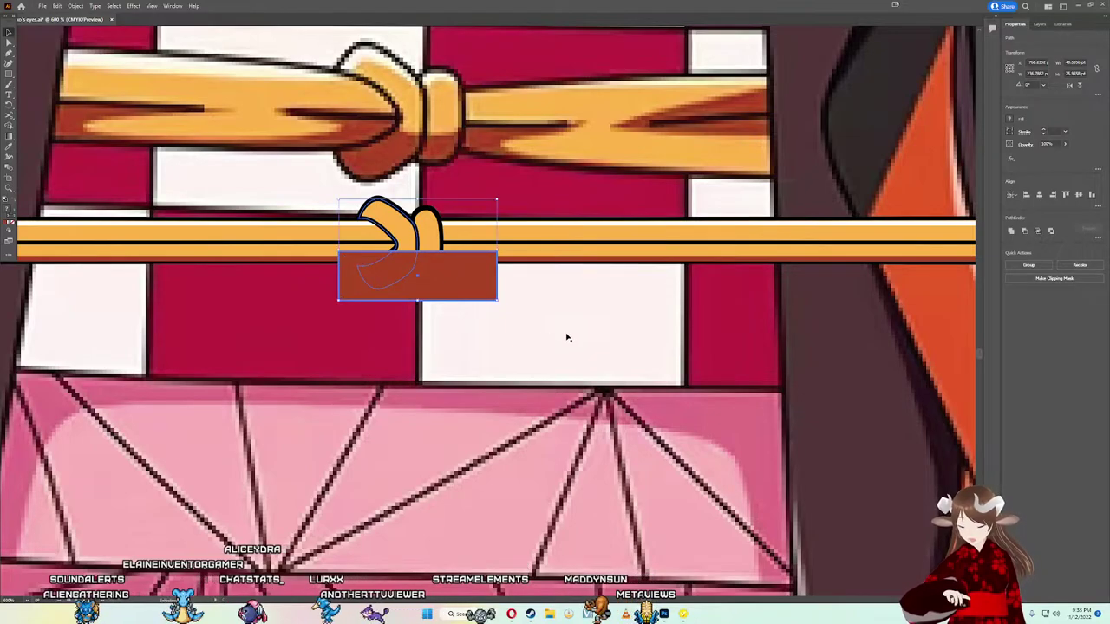
# Step: Alt-drag a rectangle copy right, then Shape Builder-split the original's overlap with the left loop
pyautogui.click(462, 277)
pyautogui.moveTo(462, 277); pyautogui.dragTo(652, 309)
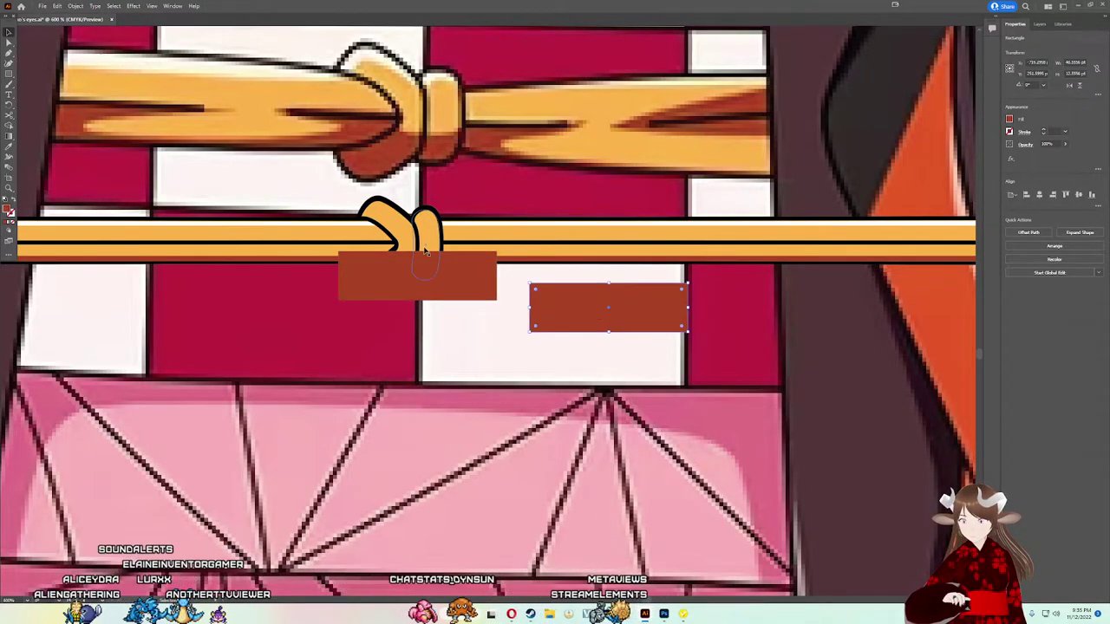
pyautogui.click(450, 278)
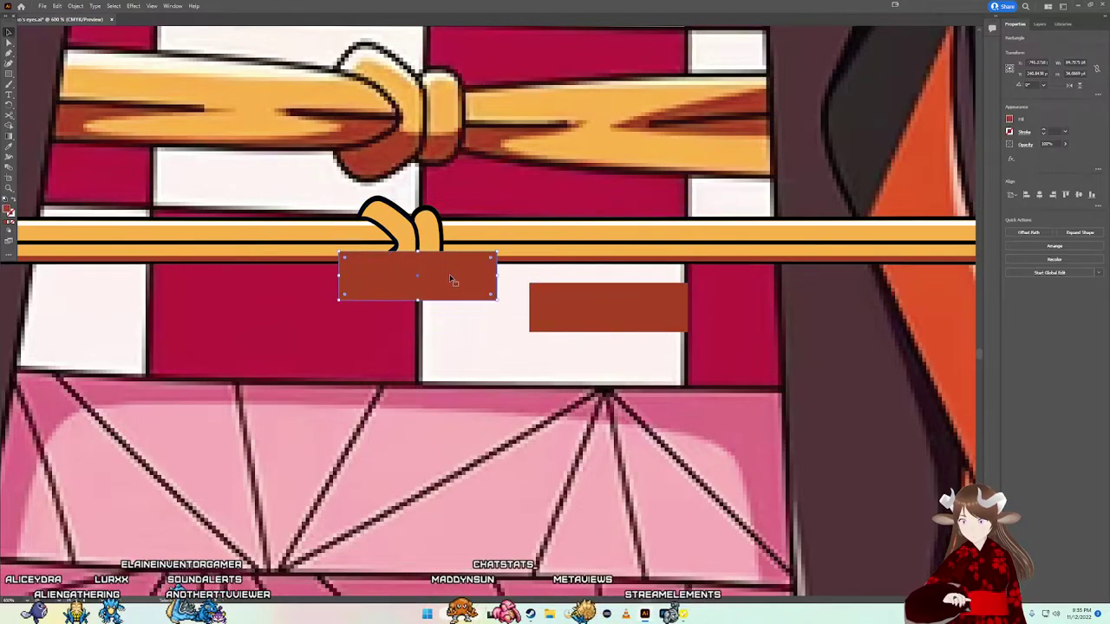
pyautogui.keyDown('shift'); pyautogui.click(404, 243); pyautogui.keyUp('shift')
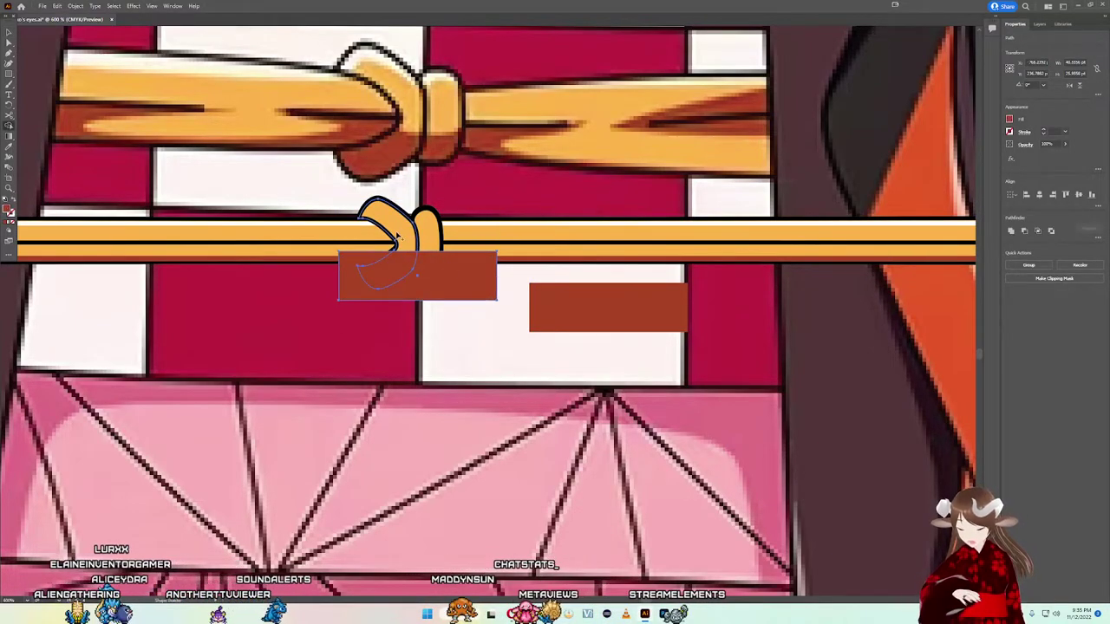
pyautogui.hotkey('shift', 'm')
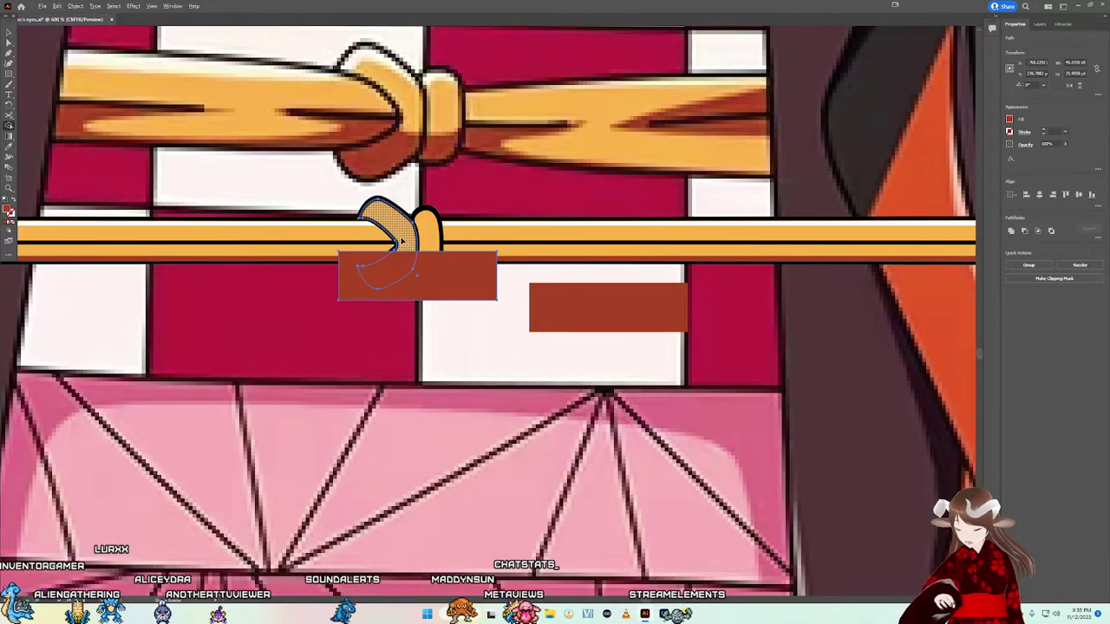
pyautogui.click(401, 241)
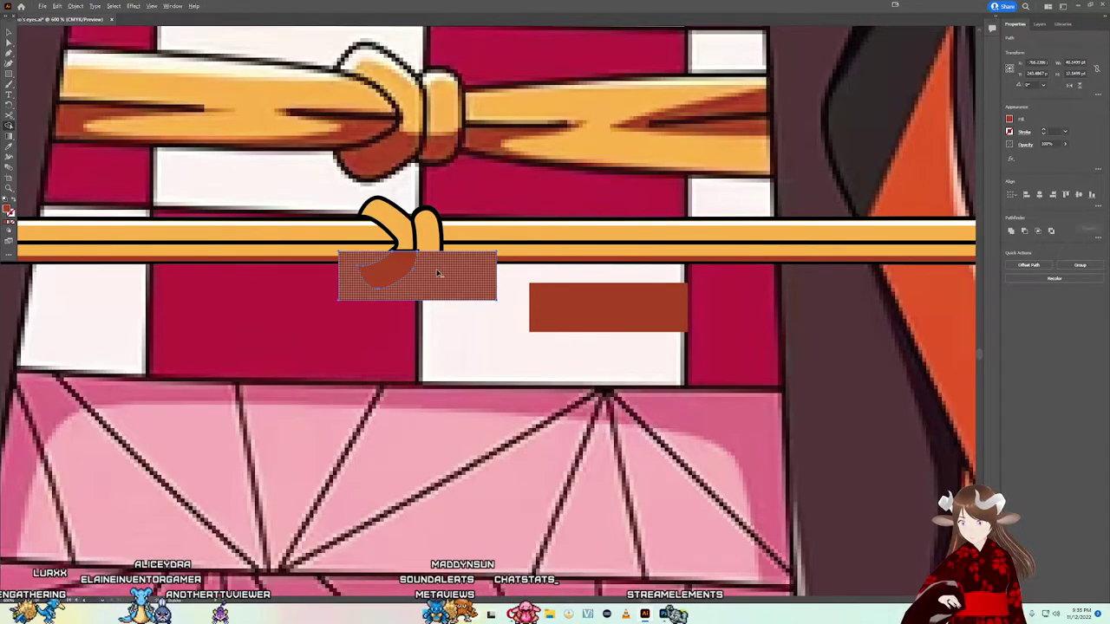
# Step: Delete the leftover brown rectangle, zoom in, and select the new shadow piece
pyautogui.press('Delete')
pyautogui.scroll(2, 415, 262)
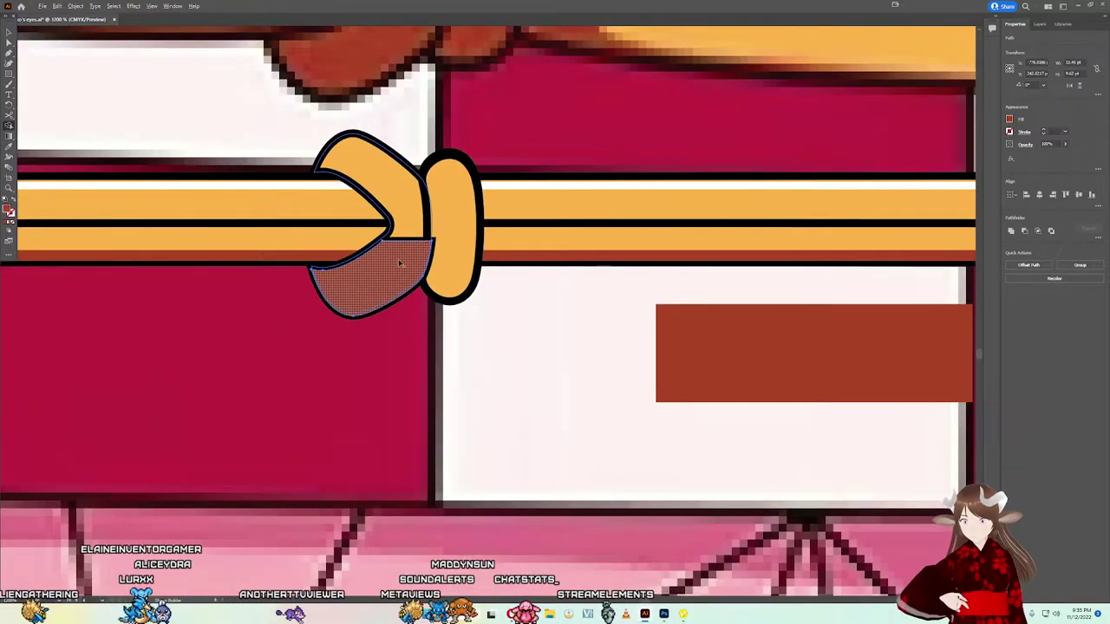
pyautogui.scroll(2, 415, 262)
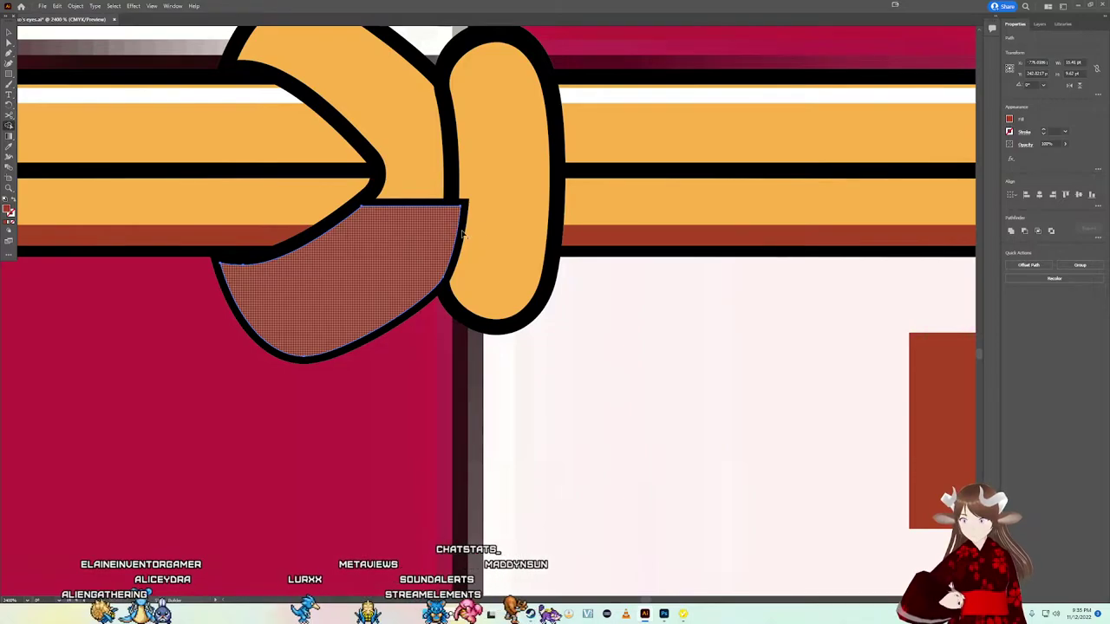
pyautogui.scroll(2, 401, 245)
pyautogui.scroll(-2, 401, 246)
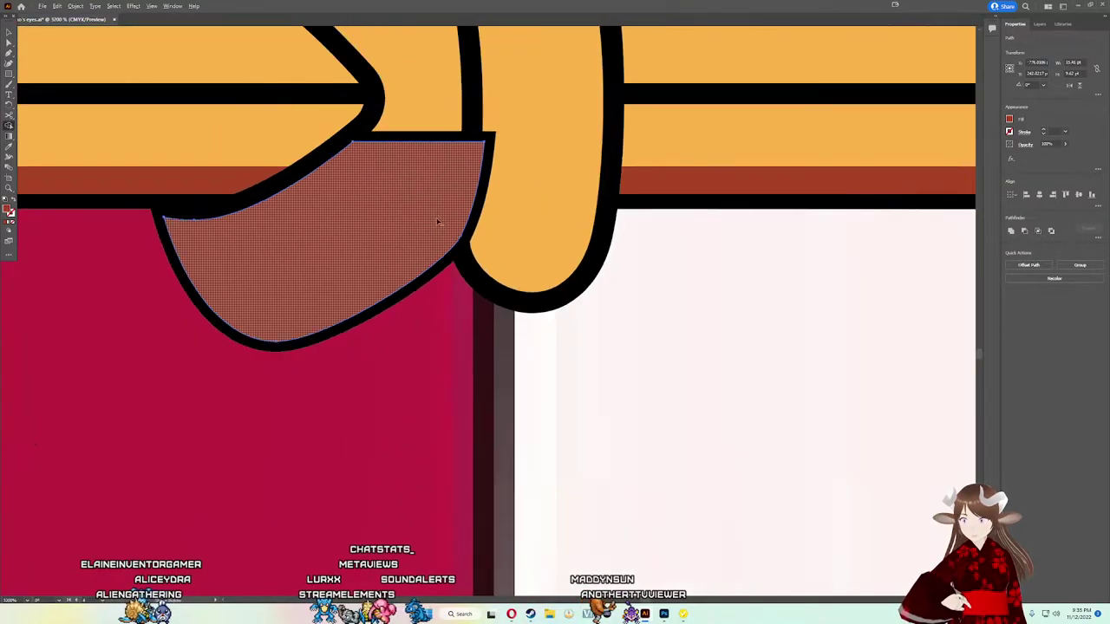
pyautogui.click(446, 208)
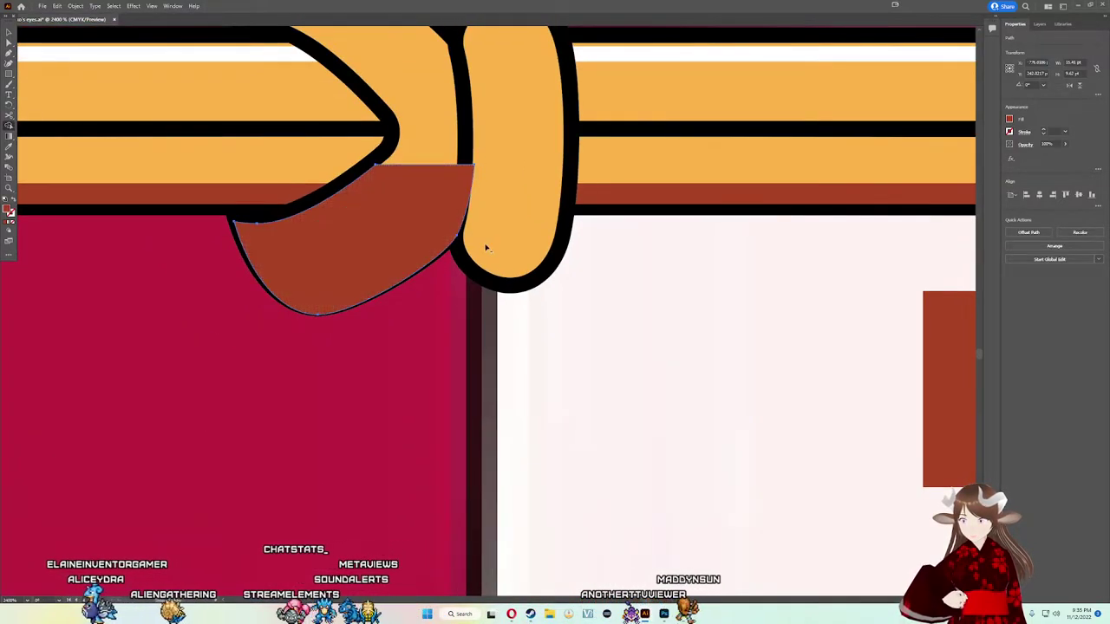
pyautogui.click(422, 220)
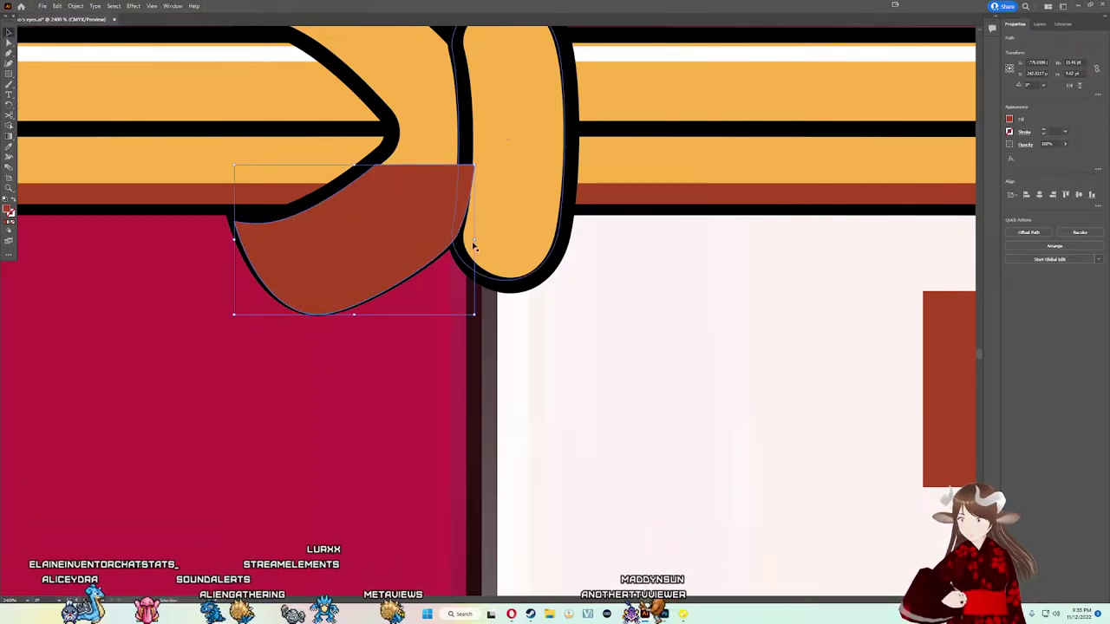
# Step: Shrink the shadow piece's sides and bottom so it fits inside the left loop outline
pyautogui.moveTo(474, 240); pyautogui.dragTo(461, 240)
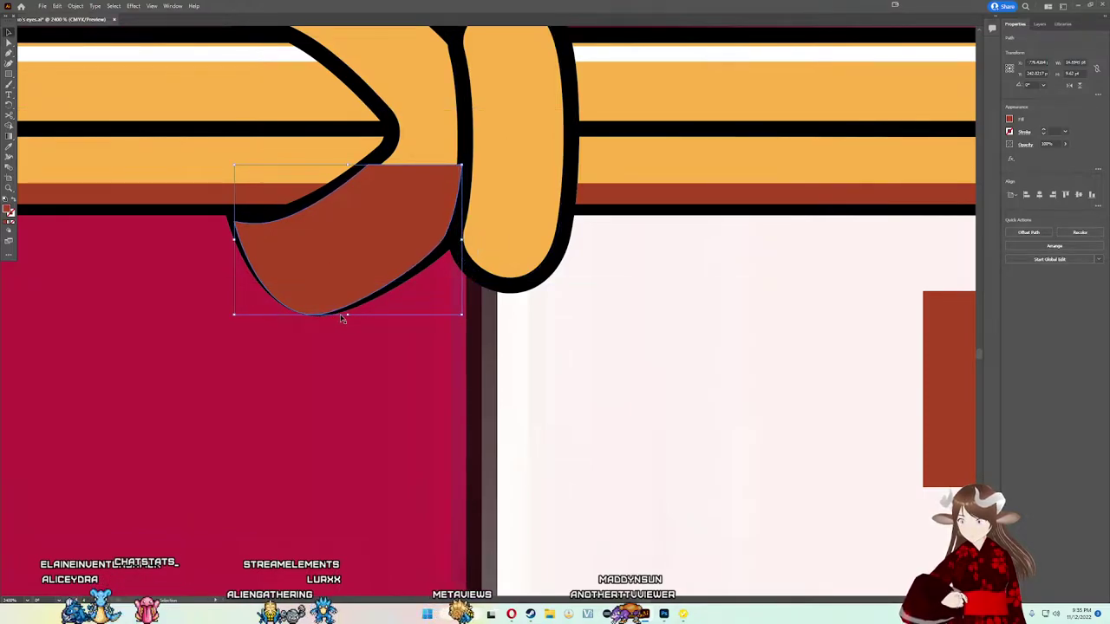
pyautogui.moveTo(347, 316); pyautogui.dragTo(360, 304)
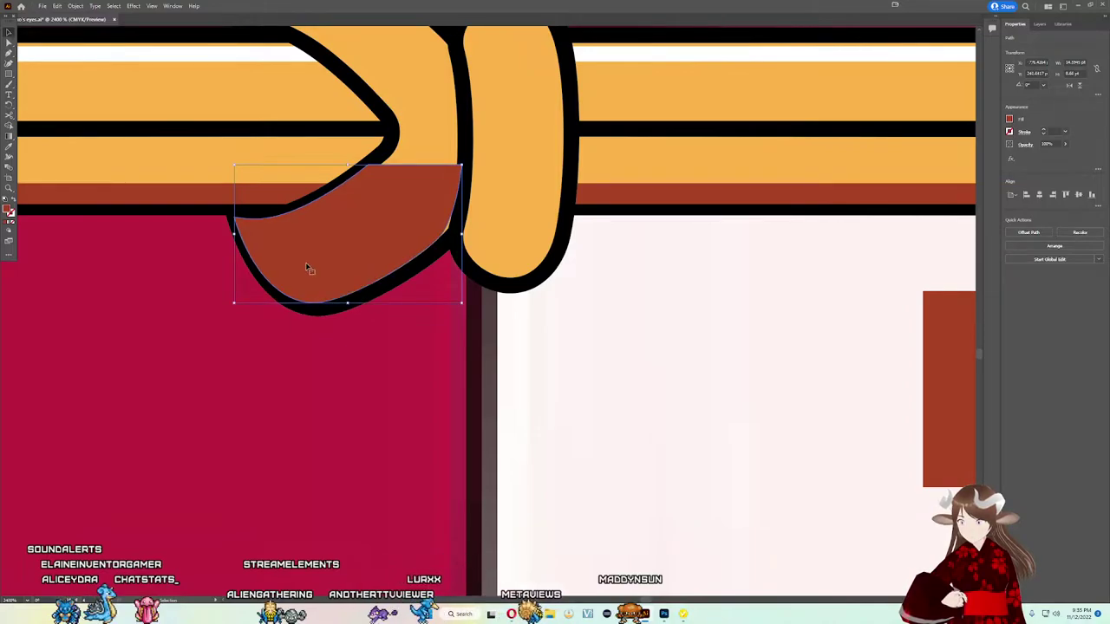
pyautogui.moveTo(234, 238); pyautogui.dragTo(235, 239)
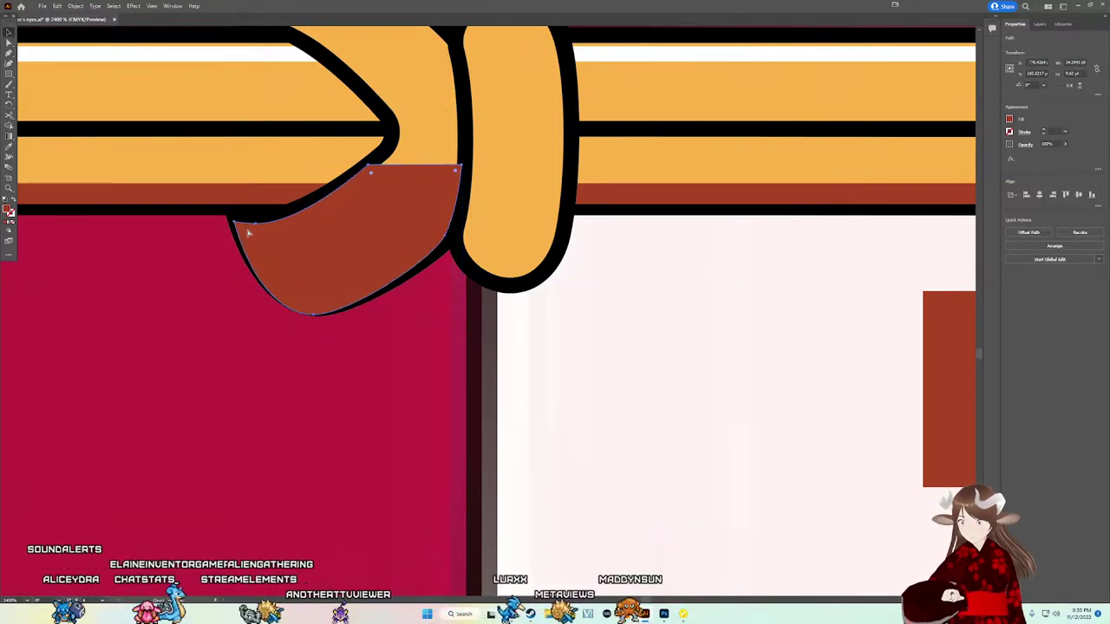
pyautogui.moveTo(460, 315); pyautogui.dragTo(461, 313)
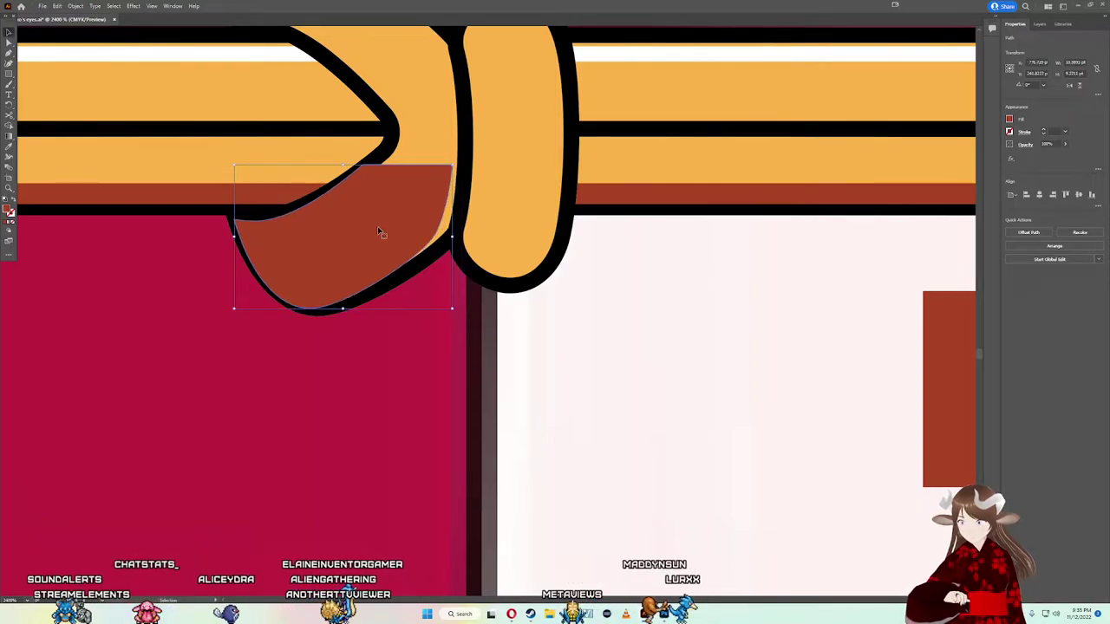
pyautogui.moveTo(379, 235); pyautogui.dragTo(390, 231)
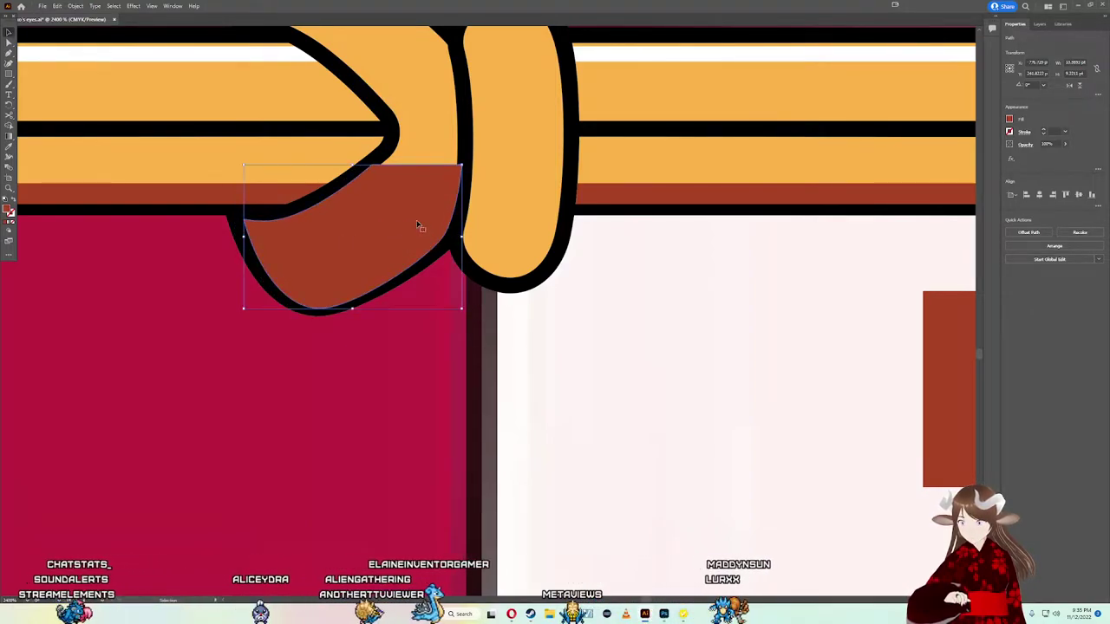
# Step: Adjust the shadow's top-right point and lower-right curve, and set its top-left corner on the loop outline
pyautogui.scroll(2, 444, 215)
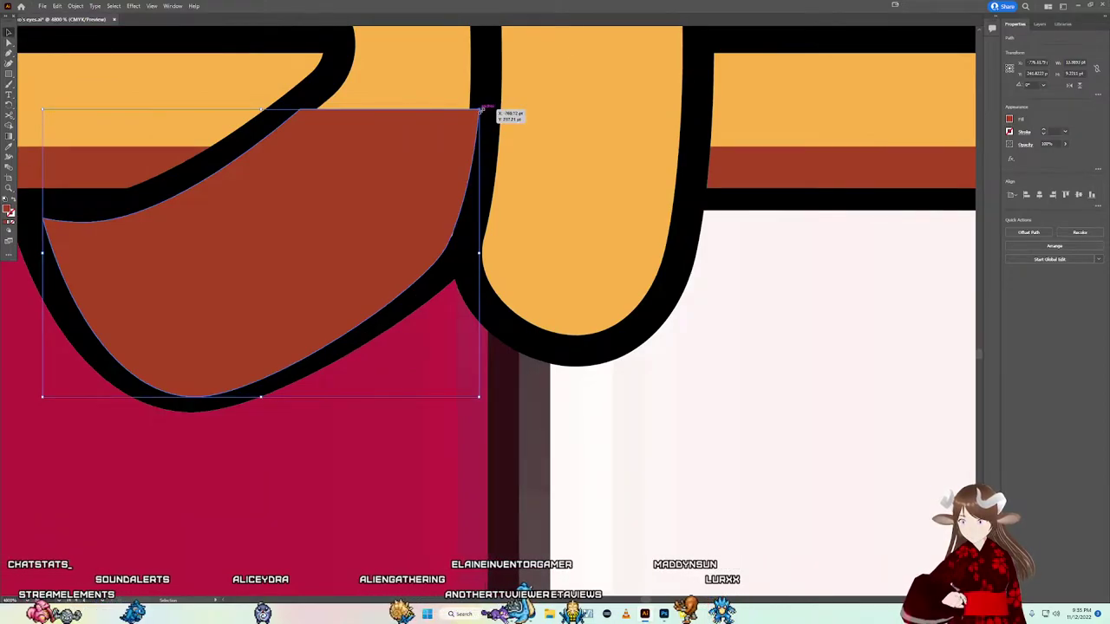
pyautogui.press('a')
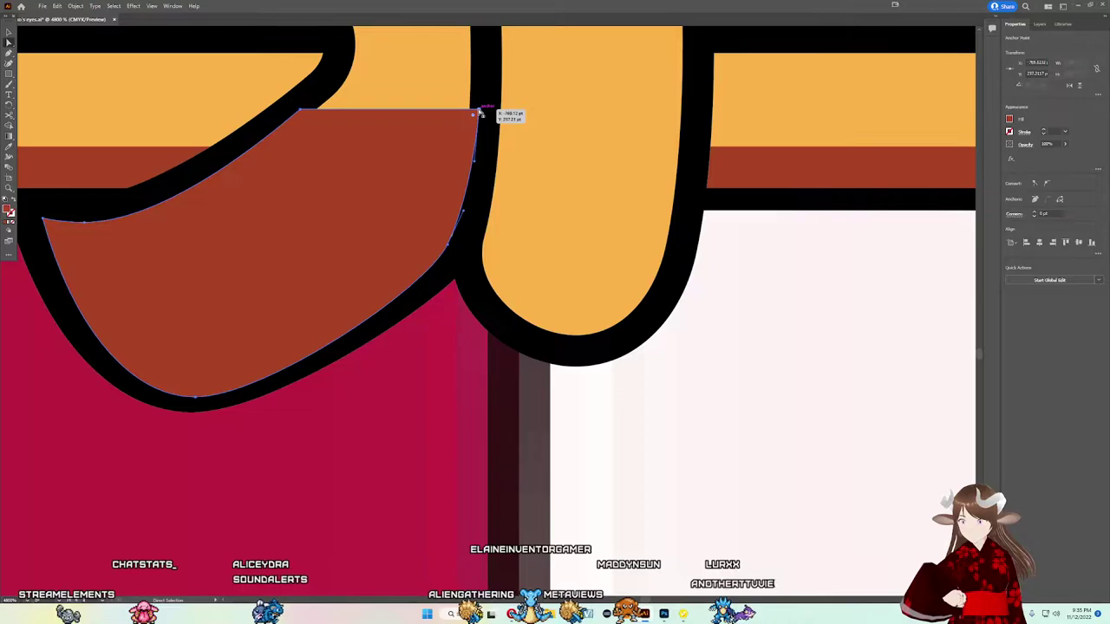
pyautogui.moveTo(478, 111); pyautogui.dragTo(470, 111)
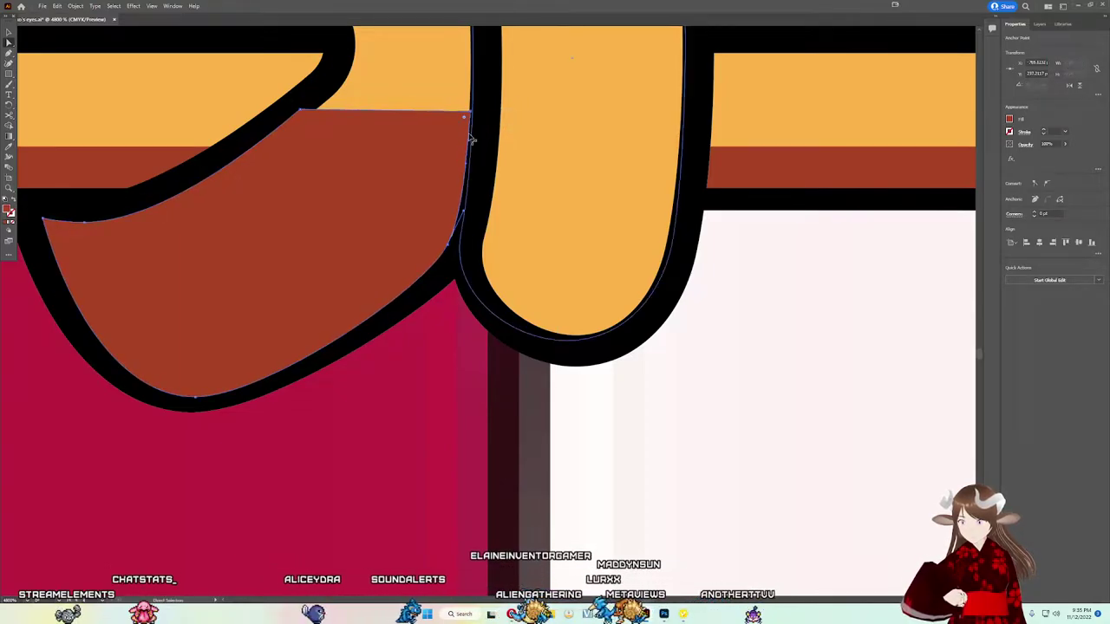
pyautogui.click(449, 247)
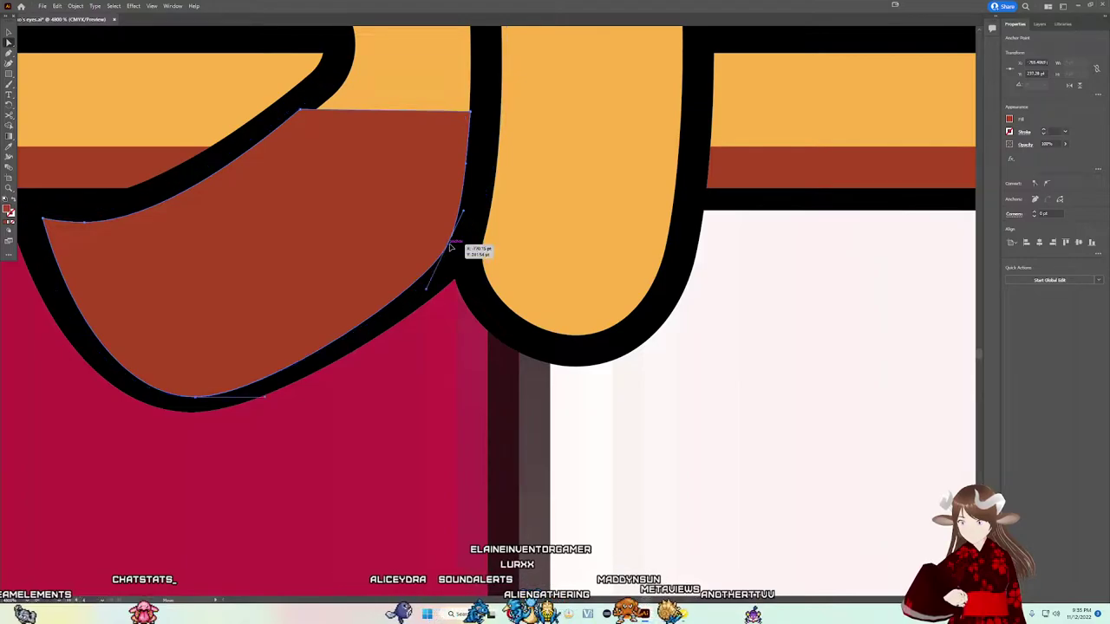
pyautogui.moveTo(449, 247); pyautogui.dragTo(449, 247)
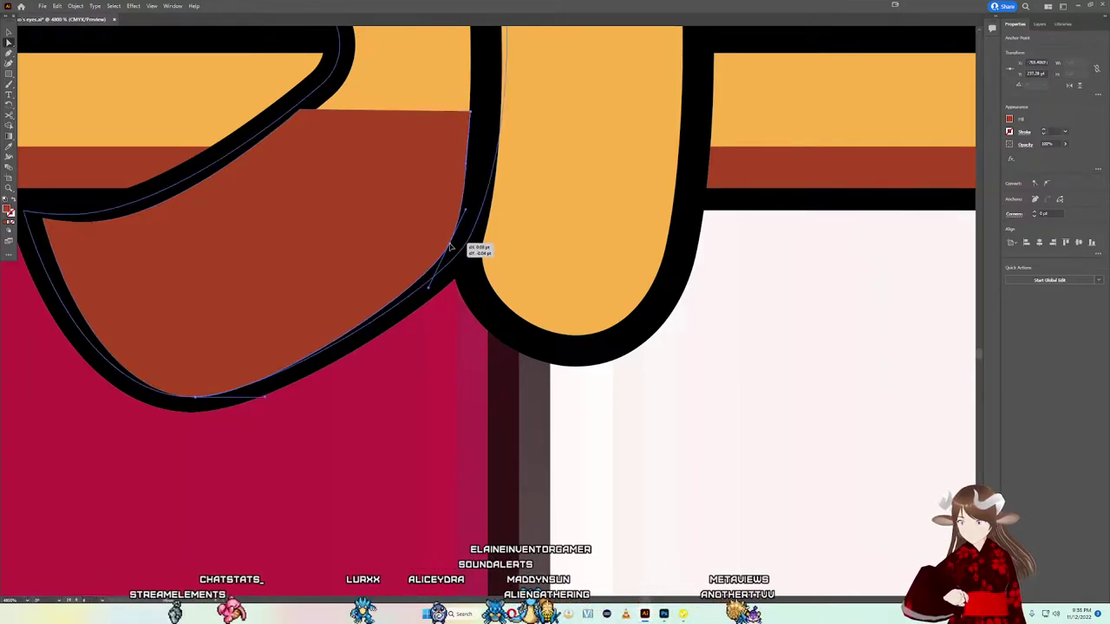
pyautogui.click(490, 199)
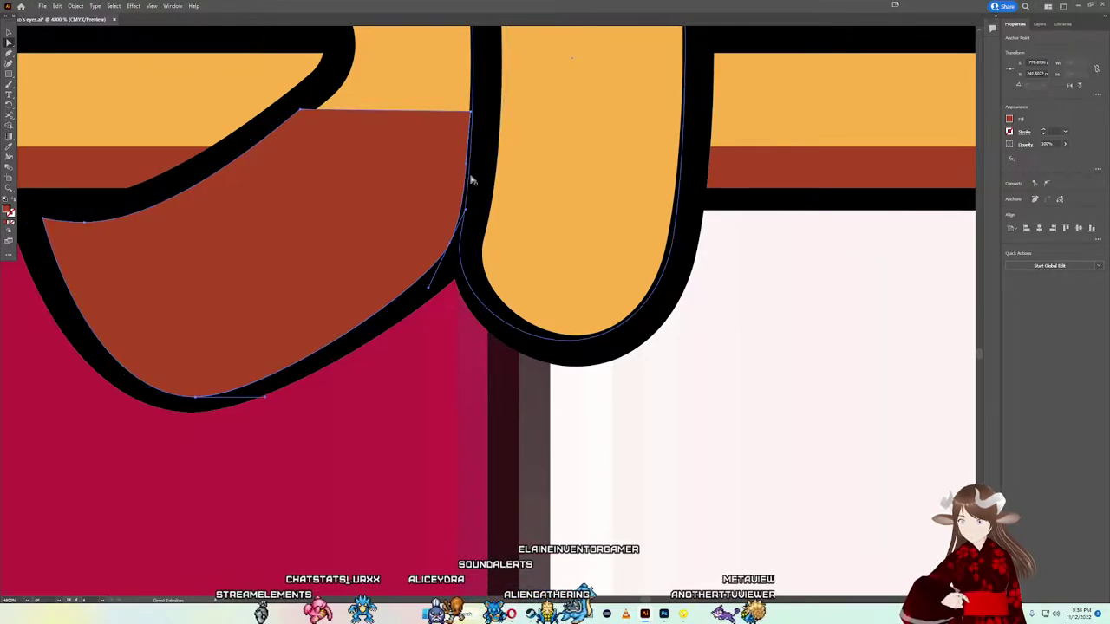
pyautogui.click(433, 151)
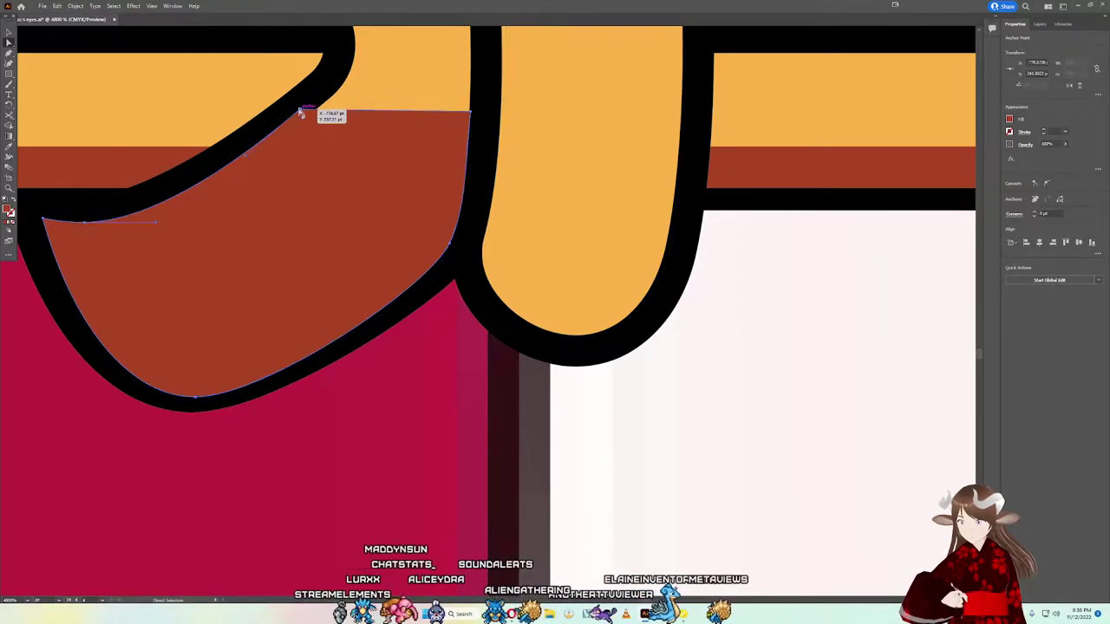
pyautogui.moveTo(300, 111); pyautogui.dragTo(306, 113)
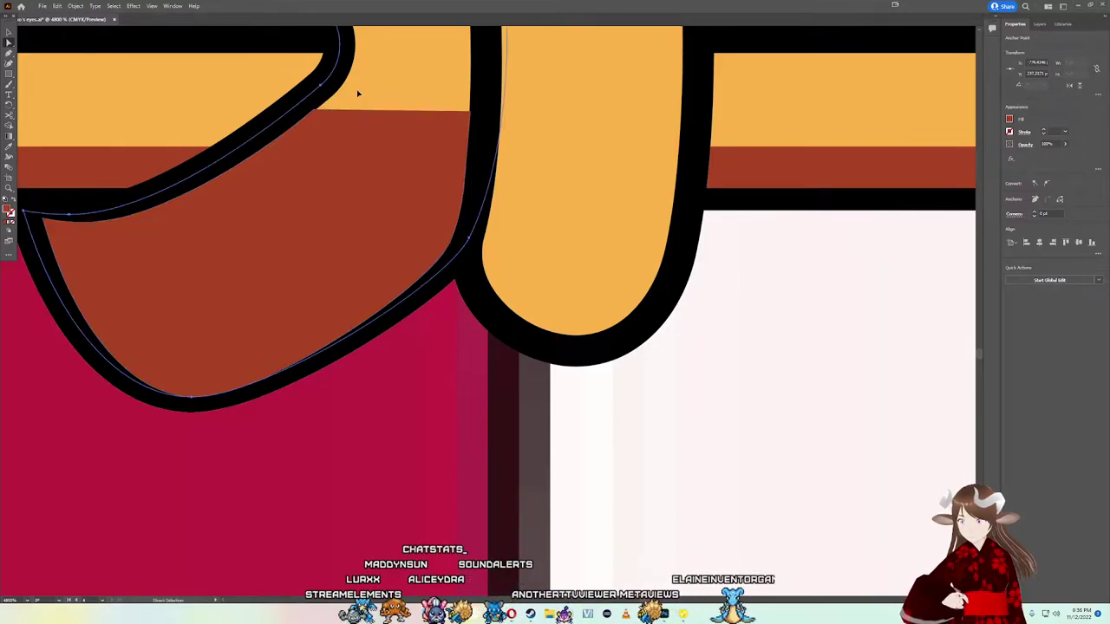
# Step: Tuck the shadow's upper-left and lower-left corners in along the loop's outline
pyautogui.scroll(5, 307, 108)
pyautogui.scroll(3, 179, 169)
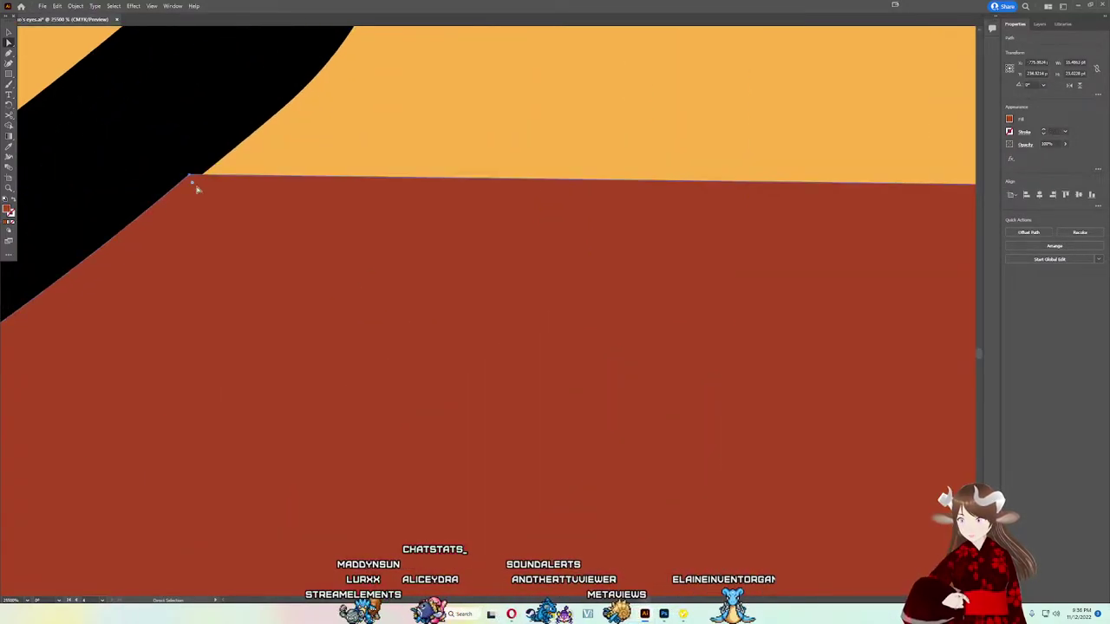
pyautogui.moveTo(191, 179); pyautogui.dragTo(201, 176)
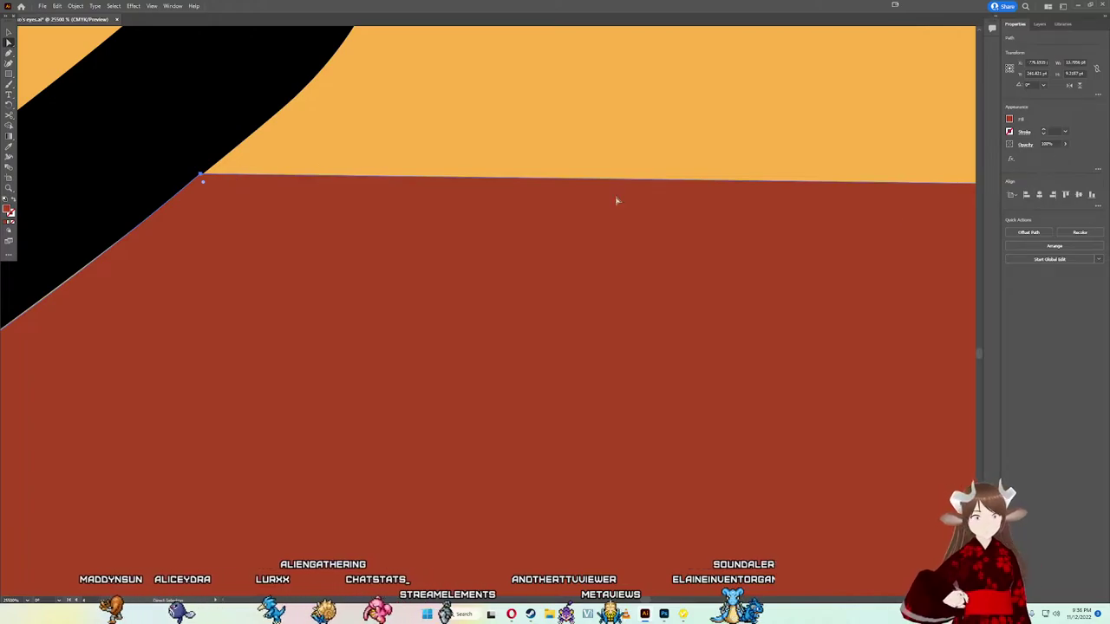
pyautogui.scroll(-2, 616, 198)
pyautogui.scroll(-1, 644, 228)
pyautogui.scroll(-2, 532, 286)
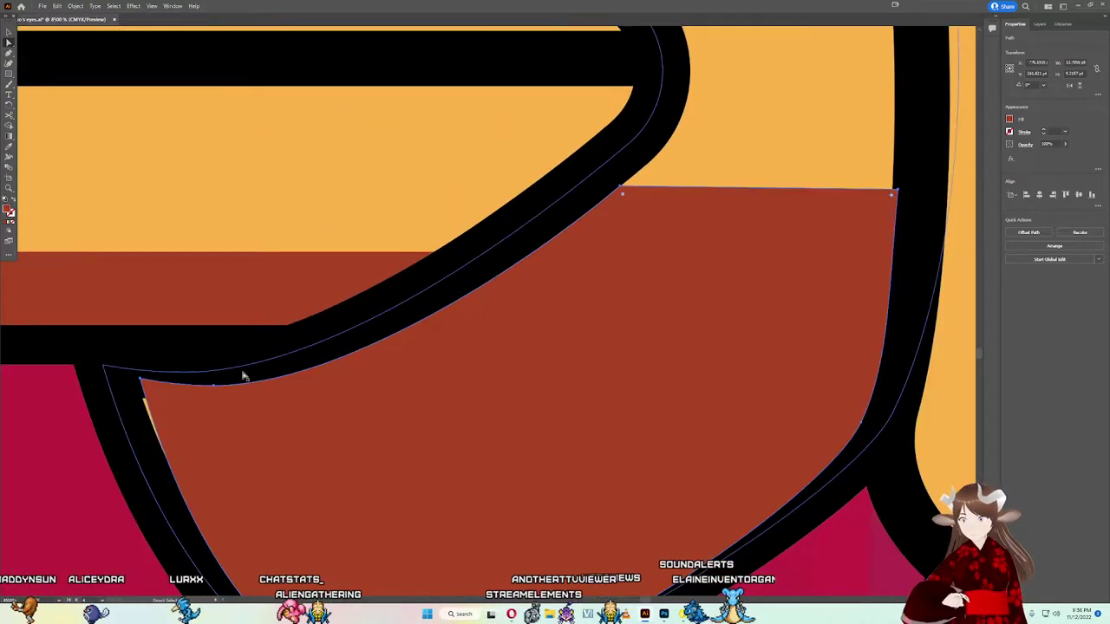
pyautogui.moveTo(140, 382); pyautogui.dragTo(189, 417)
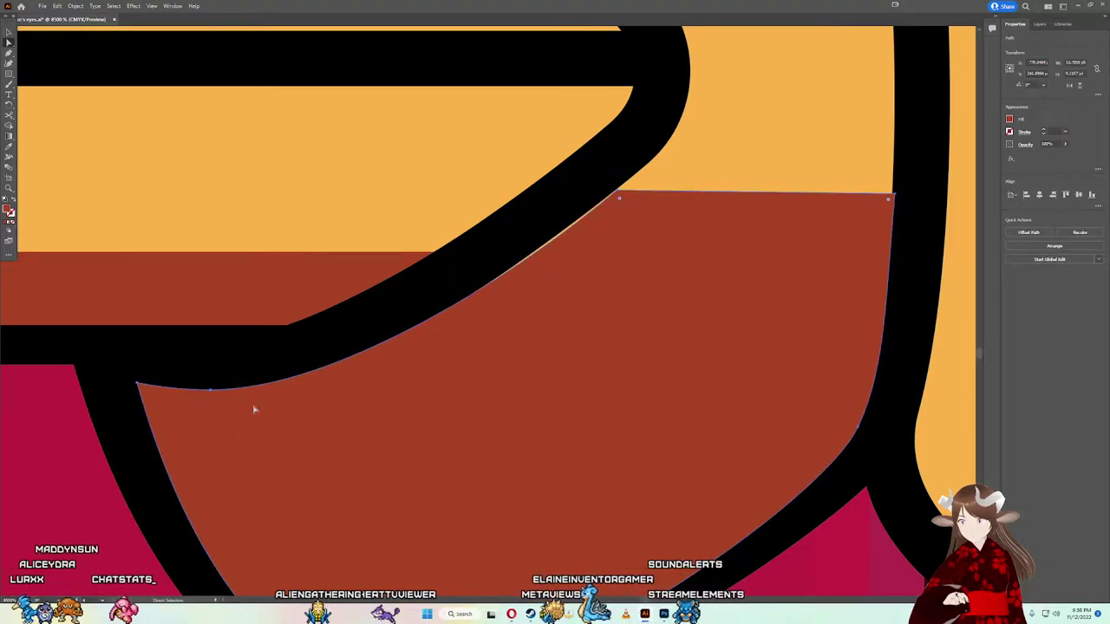
pyautogui.scroll(-2, 253, 404)
pyautogui.scroll(-1, 260, 344)
pyautogui.scroll(-1, 436, 332)
pyautogui.scroll(1, 477, 310)
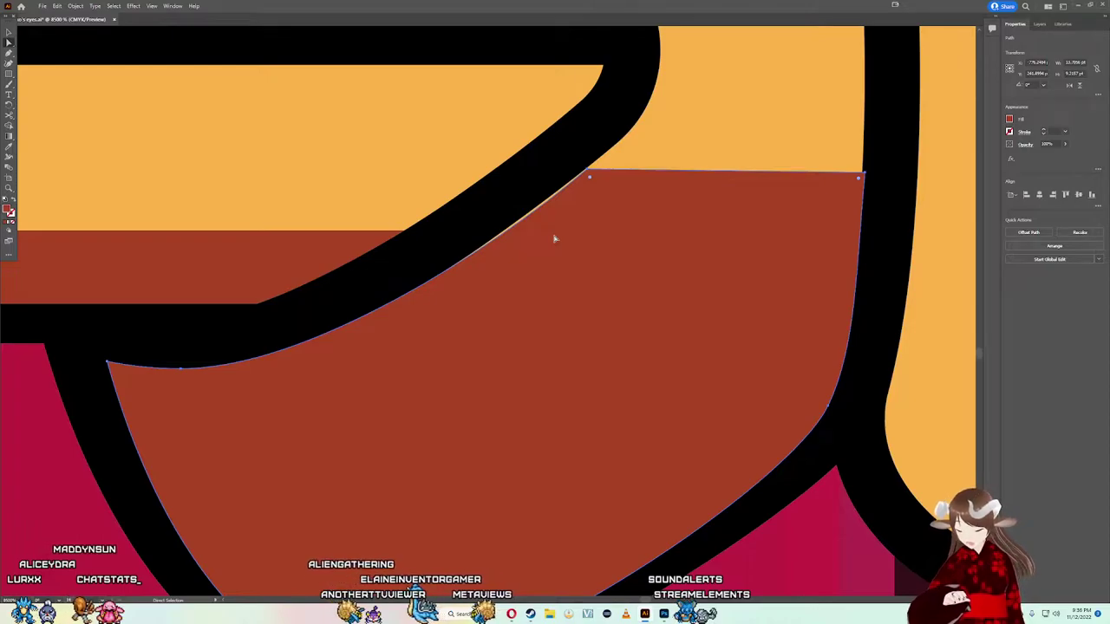
# Step: Raise the shadow's top edge slightly with the Selection tool
pyautogui.press('v')
pyautogui.moveTo(485, 170); pyautogui.dragTo(485, 168)
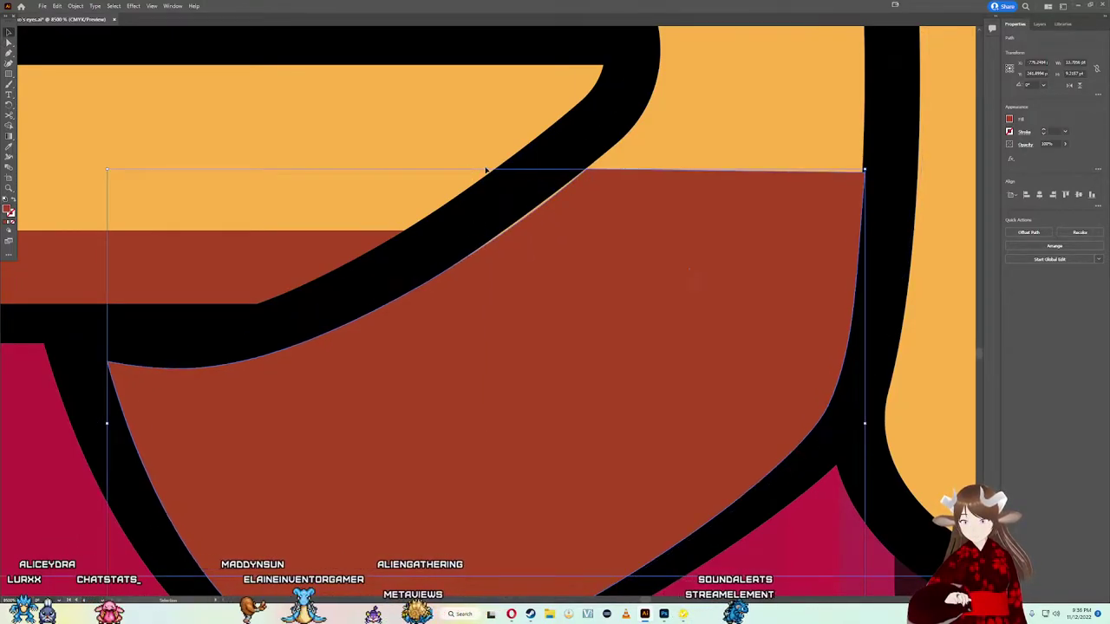
pyautogui.moveTo(485, 170)
pyautogui.mouseDown()
pyautogui.moveTo(484, 159)
pyautogui.moveTo(485, 170)
pyautogui.mouseUp()
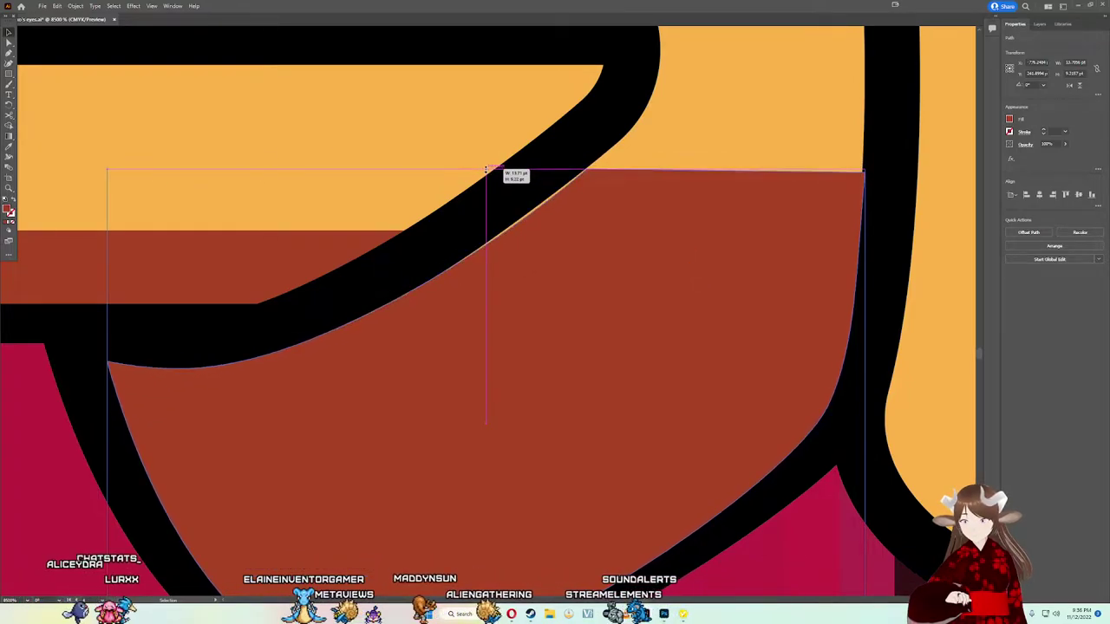
pyautogui.moveTo(485, 170); pyautogui.dragTo(485, 167)
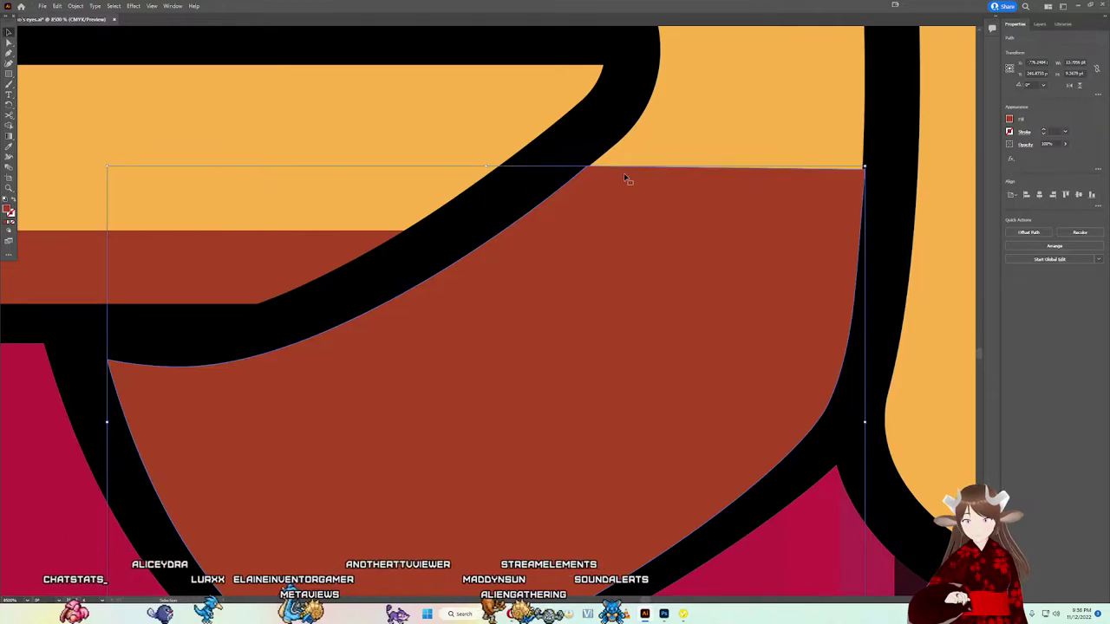
pyautogui.scroll(-2, 624, 176)
# Step: Adjust the shadow's corner and bend its top curve to follow the outline
pyautogui.press('a')
pyautogui.scroll(3, 587, 170)
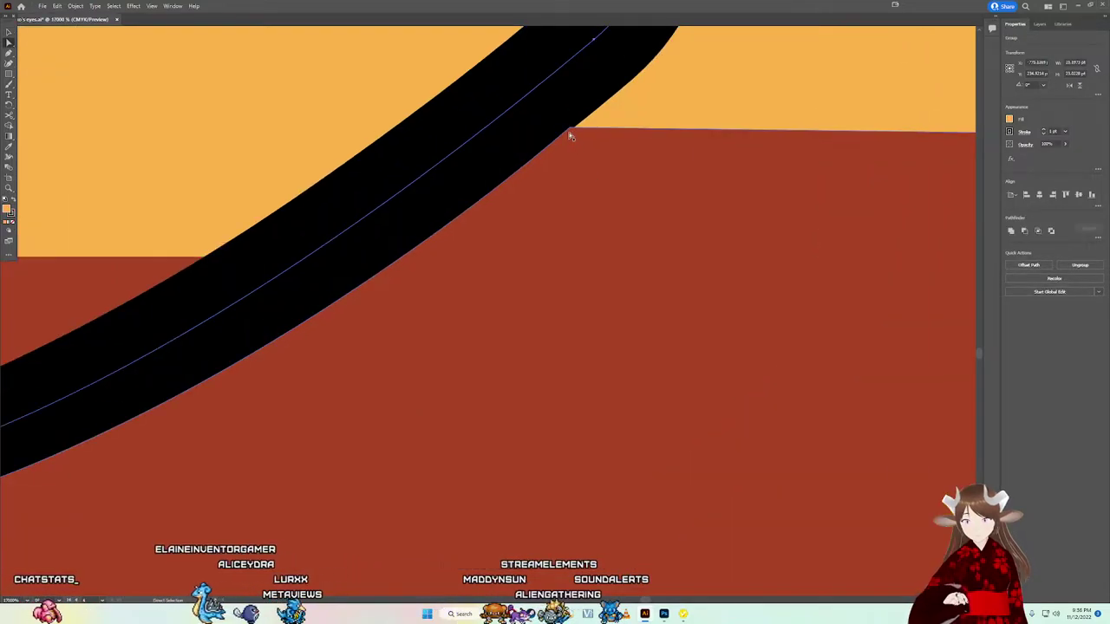
pyautogui.scroll(2, 569, 136)
pyautogui.moveTo(558, 248); pyautogui.dragTo(572, 240)
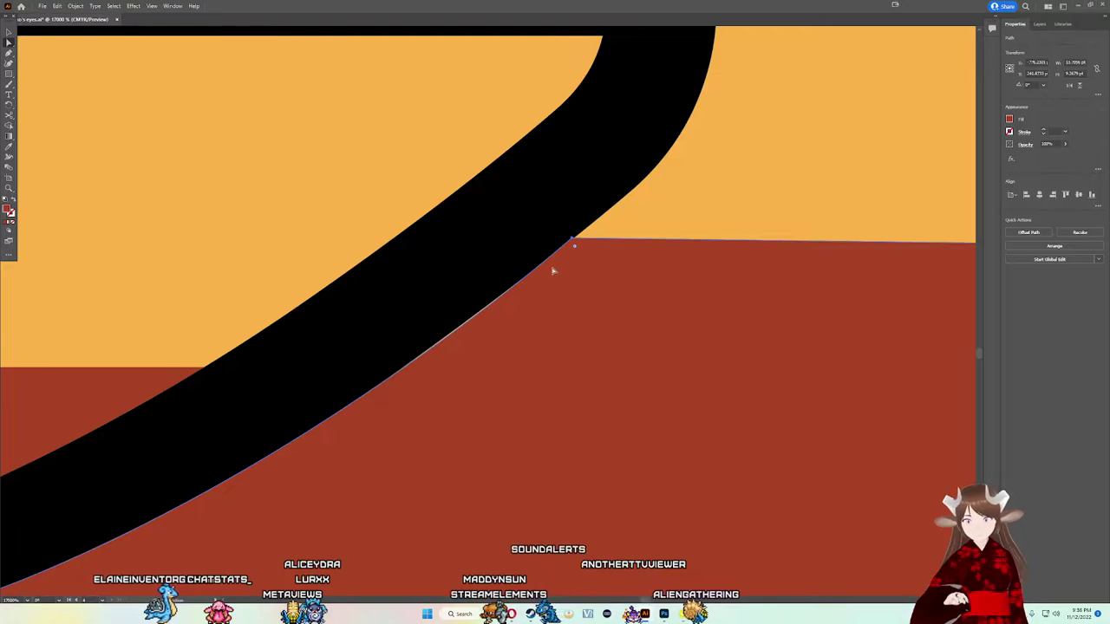
pyautogui.scroll(-5, 483, 286)
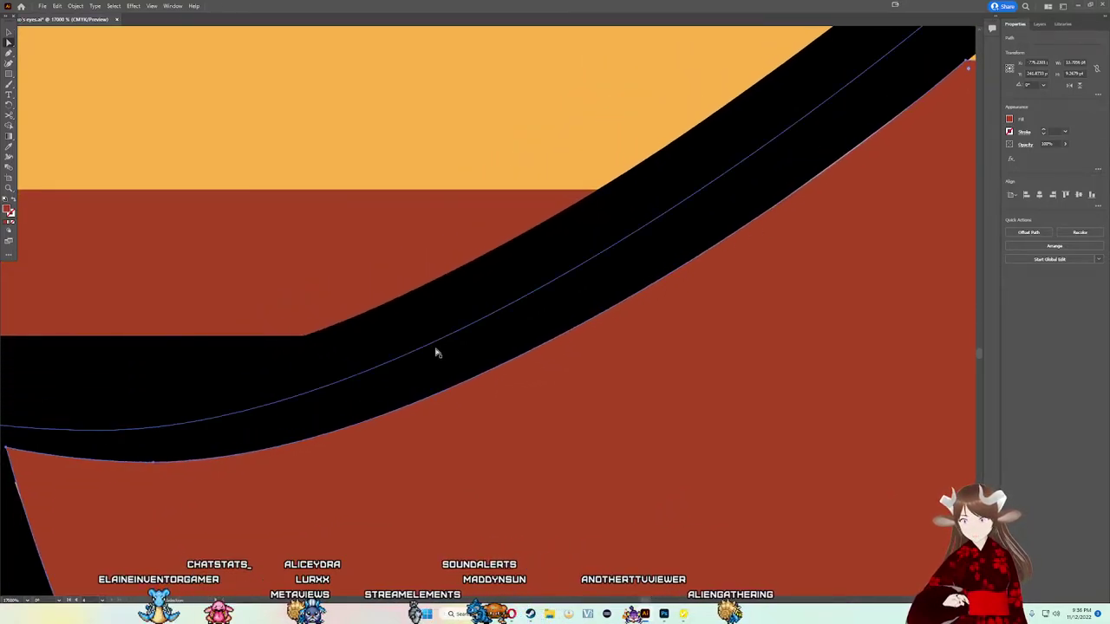
pyautogui.click(166, 453)
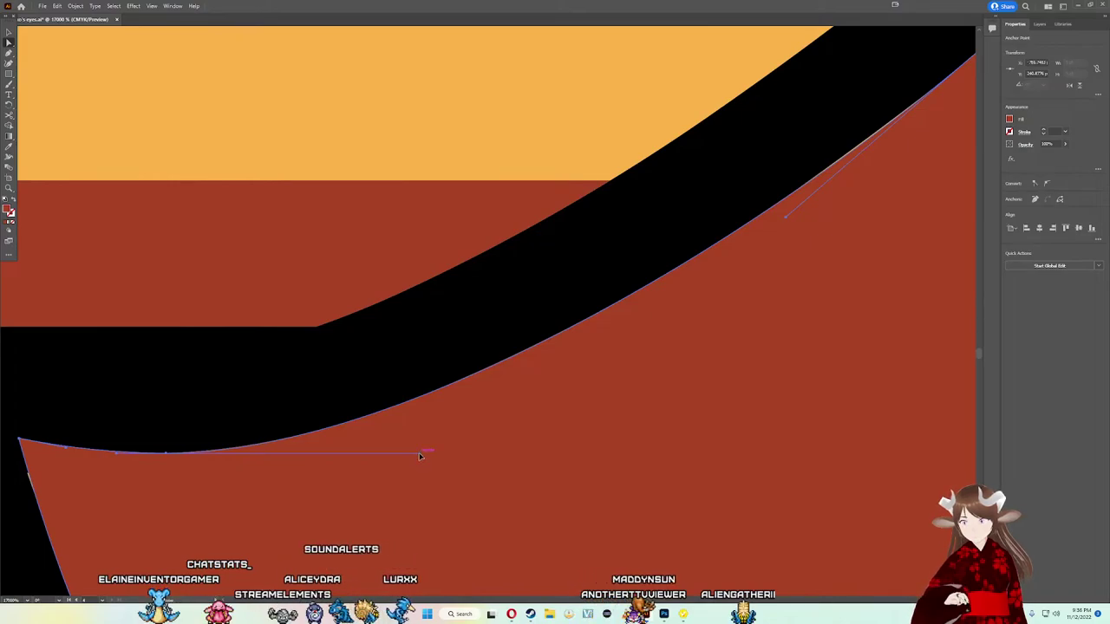
pyautogui.moveTo(419, 452); pyautogui.dragTo(426, 427)
# Step: Align the shadow's lower-left corner vertically and zoom out to view the whole sash
pyautogui.hotkey('ctrl', '-')
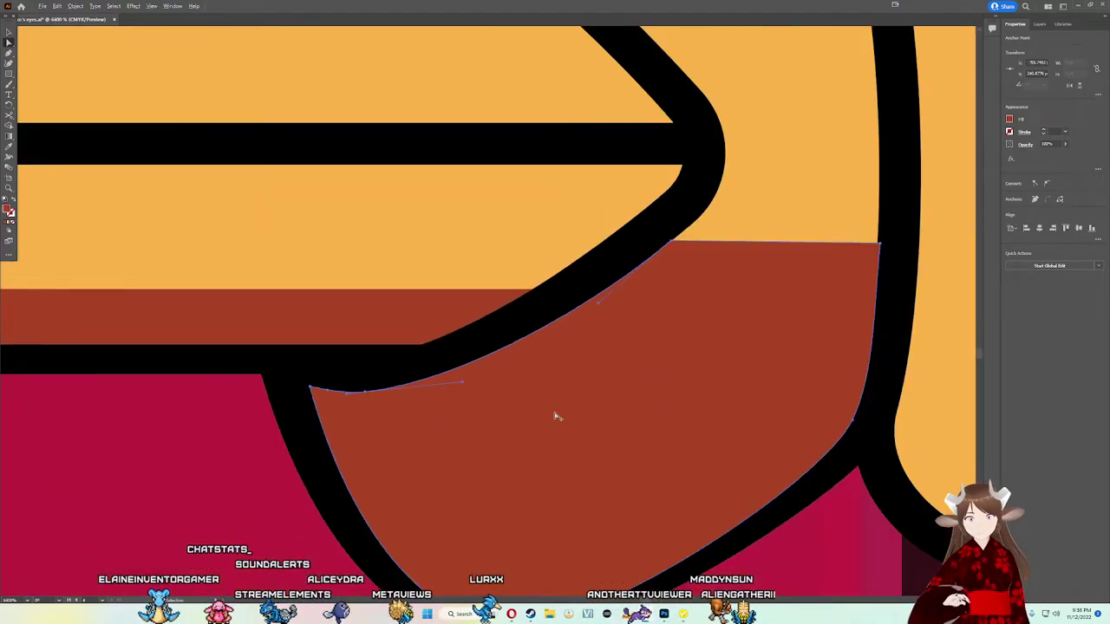
pyautogui.scroll(3, 347, 413)
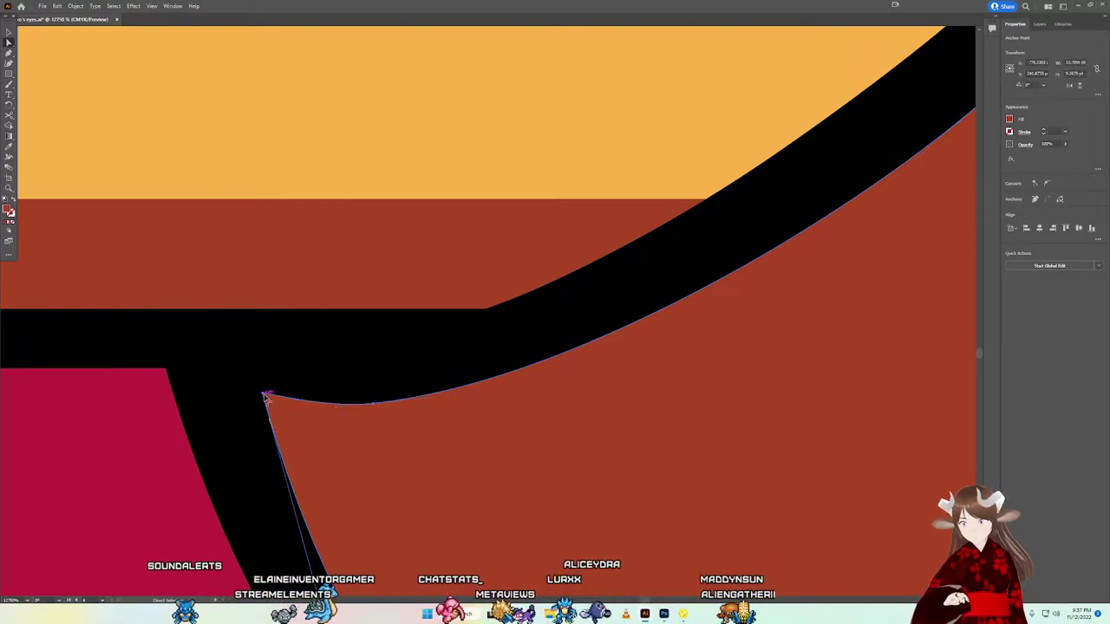
pyautogui.moveTo(264, 394); pyautogui.dragTo(261, 401)
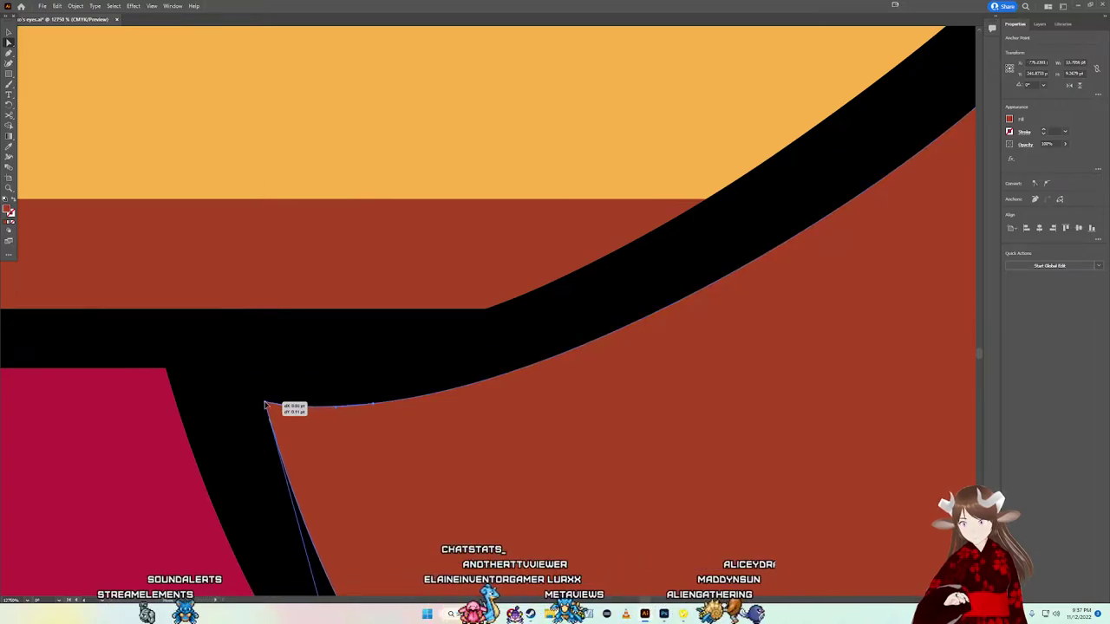
pyautogui.moveTo(264, 404); pyautogui.dragTo(262, 406)
pyautogui.click(338, 422)
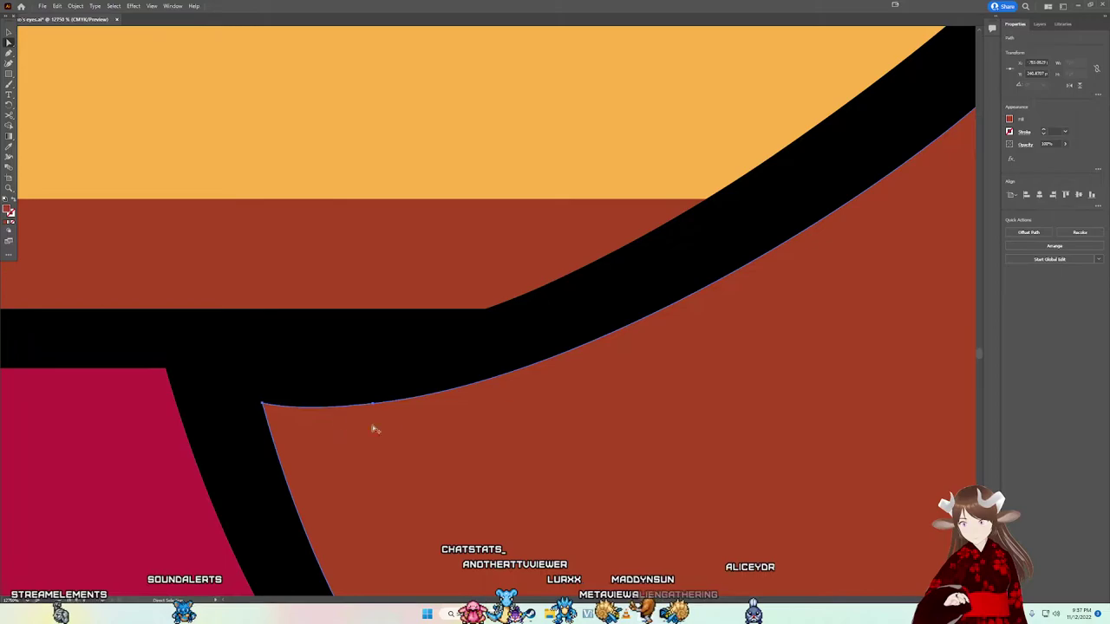
pyautogui.hotkey('ctrl', '-')
pyautogui.hotkey('ctrl', '-')
pyautogui.hotkey('ctrl', '-')
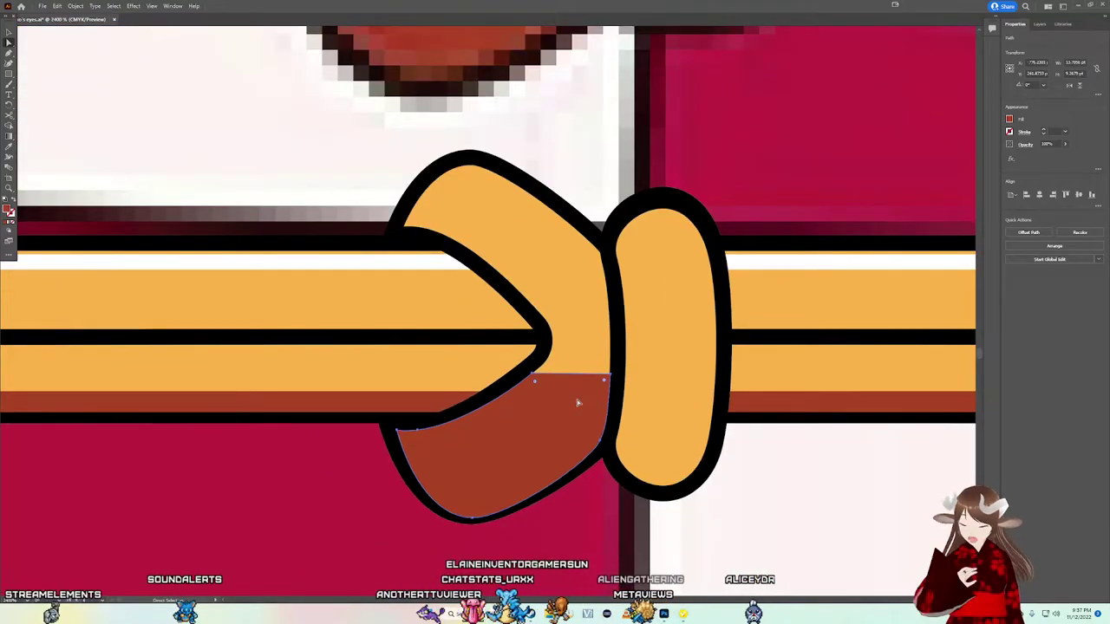
pyautogui.hotkey('ctrl', '-')
pyautogui.hotkey('ctrl', '-')
pyautogui.hotkey('ctrl', '-')
pyautogui.hotkey('ctrl', '-')
# Step: Move the spare brown rectangle across the bottom of the knot's right loop
pyautogui.click(720, 434)
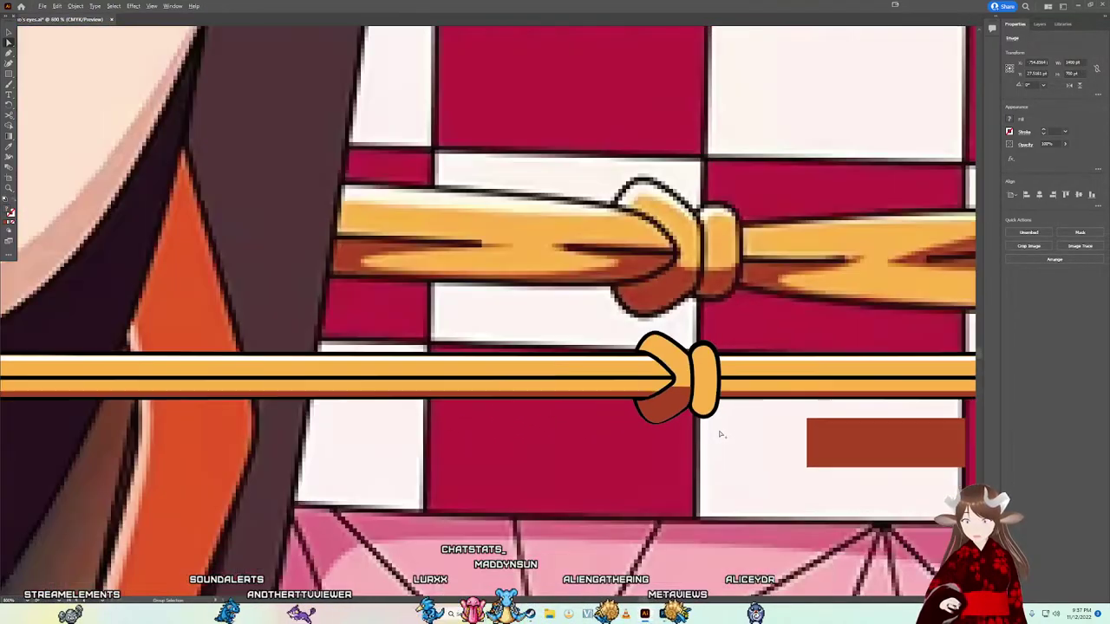
pyautogui.scroll(1, 711, 426)
pyautogui.scroll(1, 703, 425)
pyautogui.scroll(1, 694, 416)
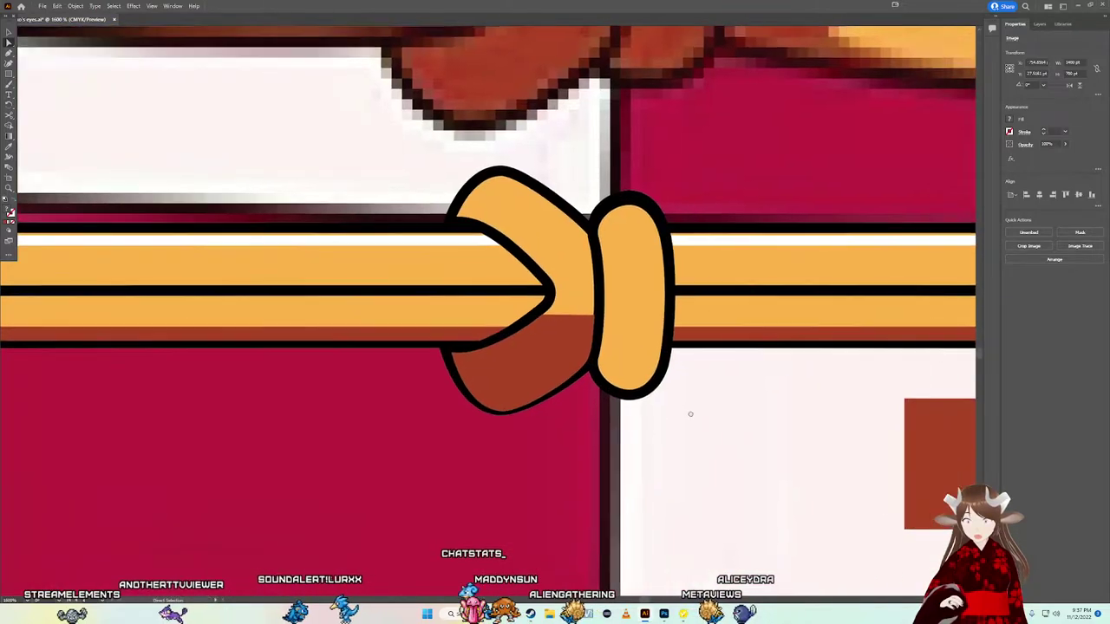
pyautogui.moveTo(690, 414); pyautogui.dragTo(460, 469)
pyautogui.moveTo(785, 506)
pyautogui.mouseDown()
pyautogui.moveTo(495, 449)
pyautogui.moveTo(443, 425)
pyautogui.mouseUp()
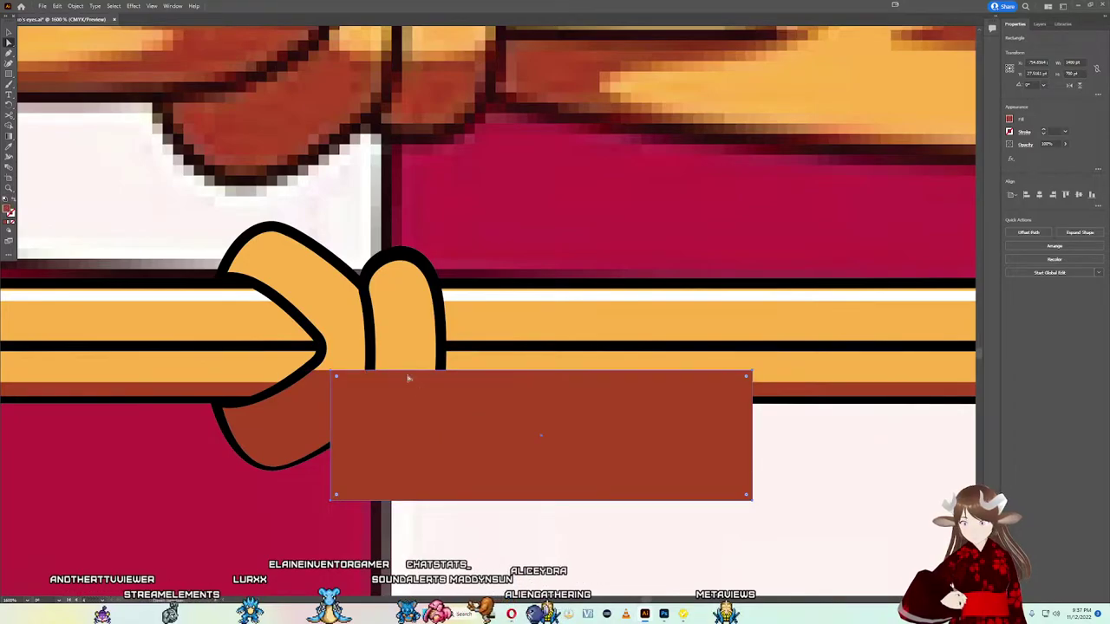
# Step: Select the rectangle with the right loop and Shape Builder-delete the part outside the loop
pyautogui.keyDown('shift'); pyautogui.click(402, 330); pyautogui.keyUp('shift')
pyautogui.press('v')
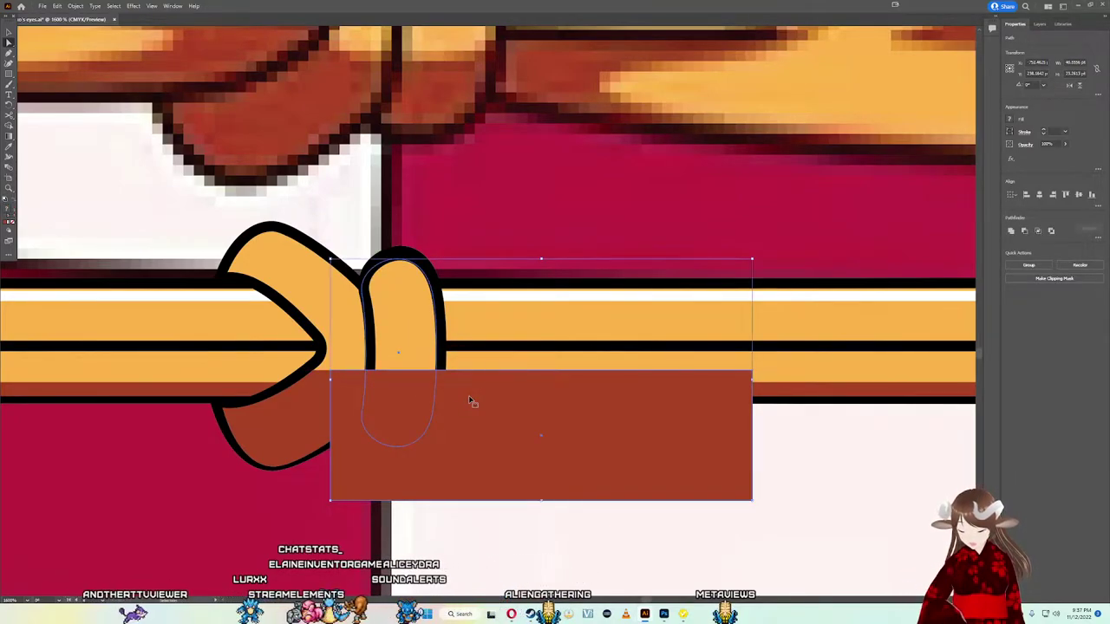
pyautogui.press('a')
pyautogui.hotkey('shift', 'm')
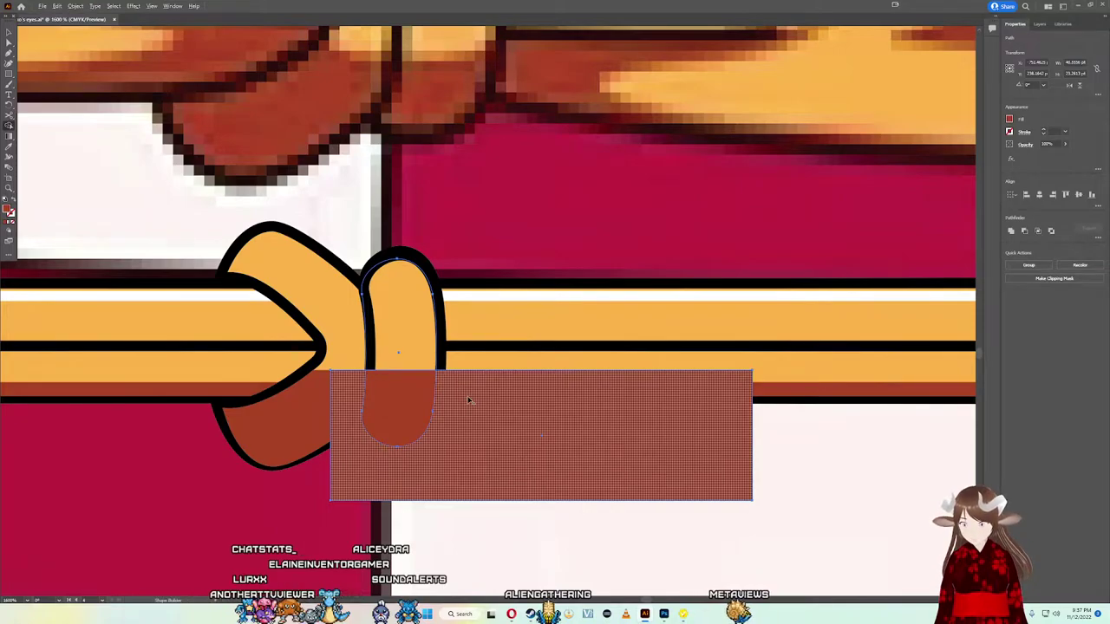
pyautogui.keyDown('alt'); pyautogui.click(468, 399); pyautogui.keyUp('alt')
# Step: Resize the right-loop shadow's left and right sides to meet the loop outline
pyautogui.scroll(3, 408, 405)
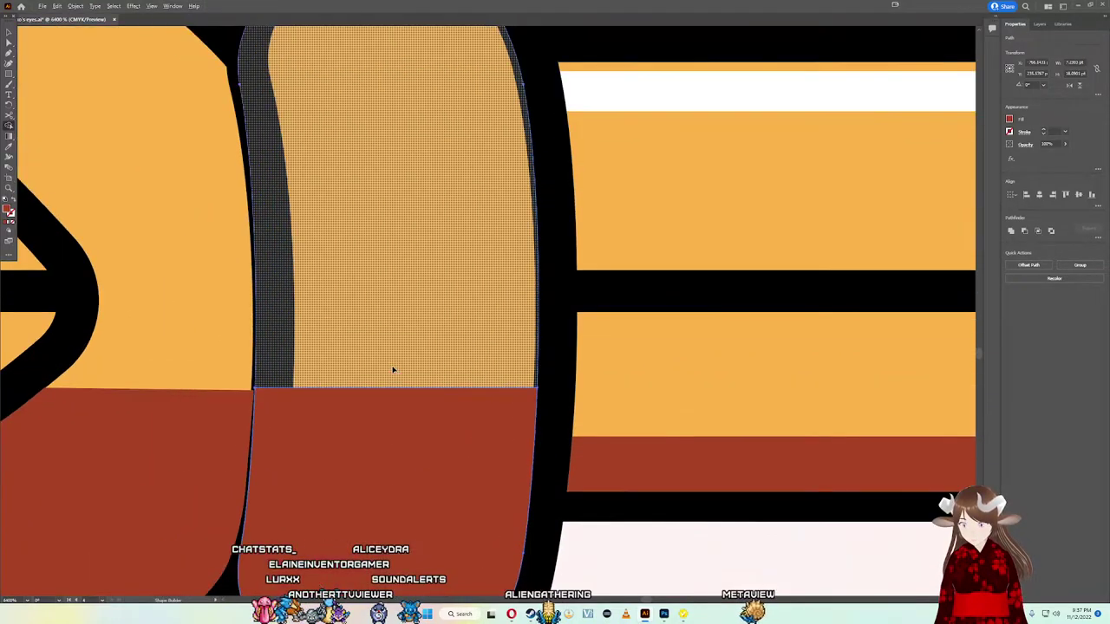
pyautogui.press('v')
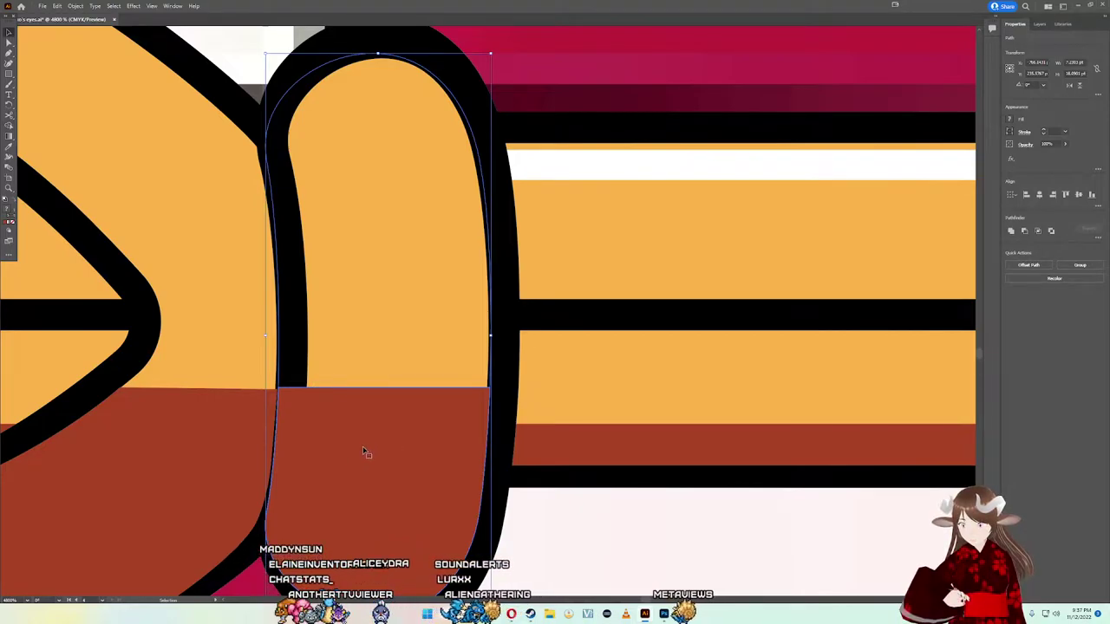
pyautogui.scroll(-1, 254, 274)
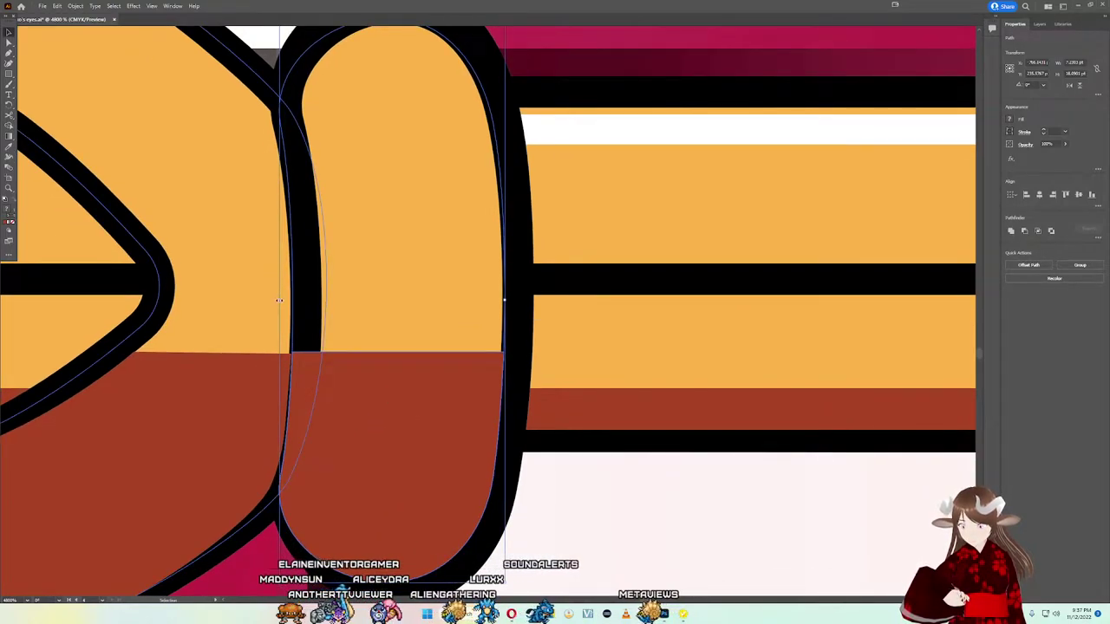
pyautogui.click(382, 386)
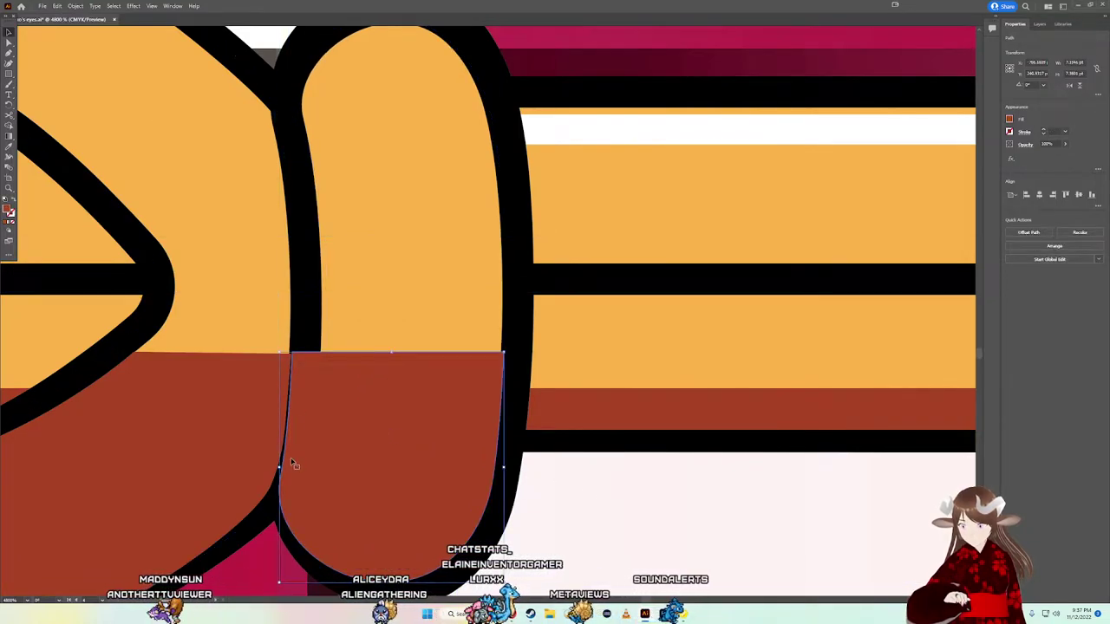
pyautogui.moveTo(293, 465); pyautogui.dragTo(295, 468)
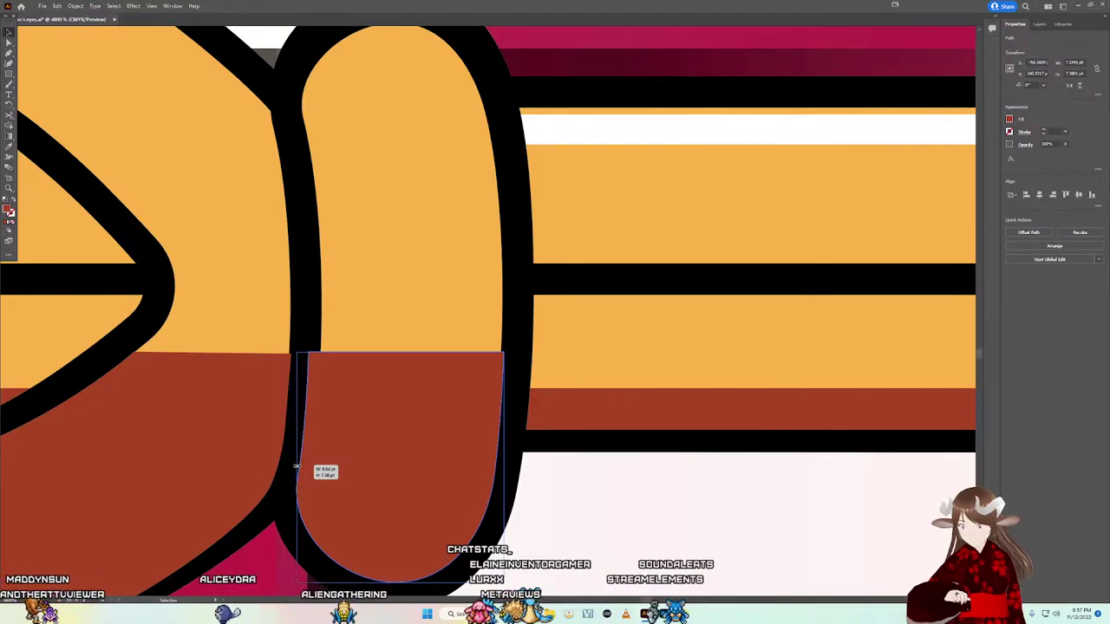
pyautogui.scroll(-1, 421, 491)
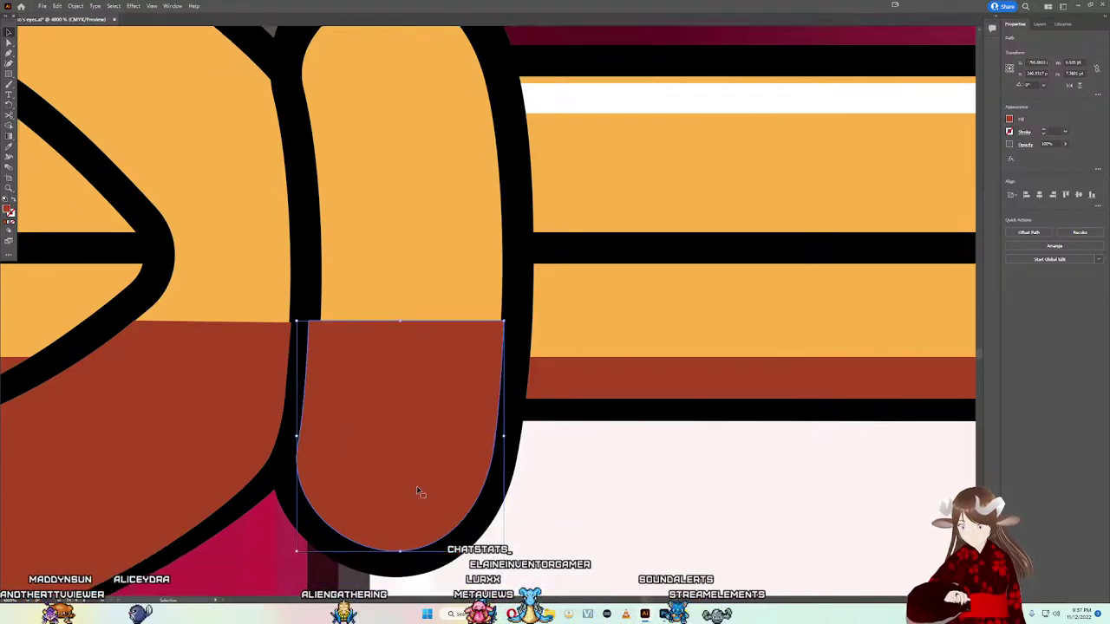
pyautogui.scroll(-2, 468, 433)
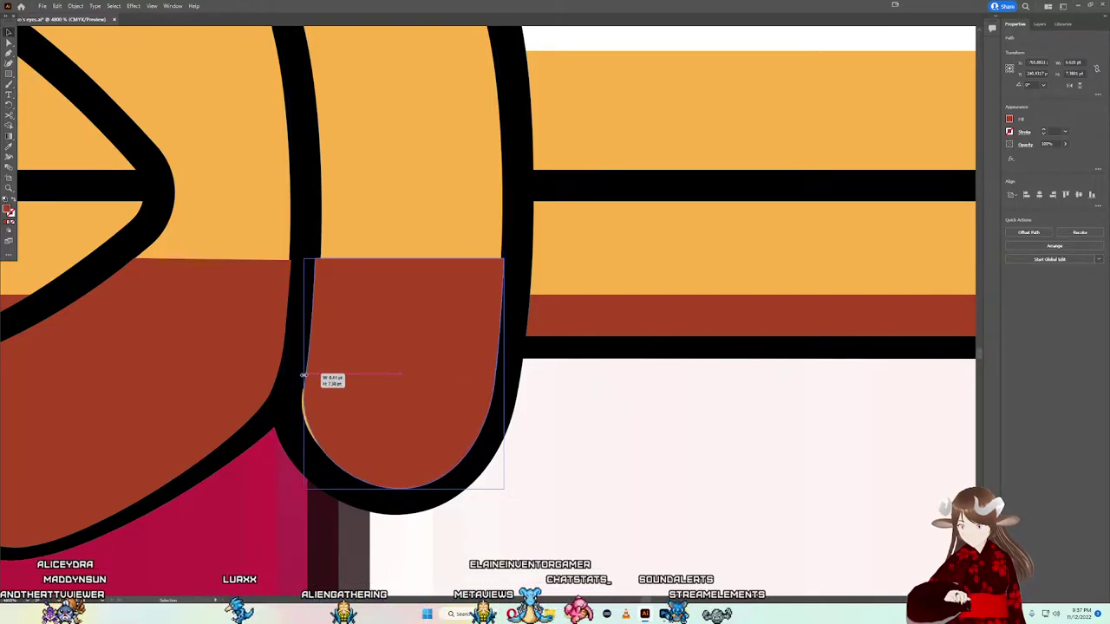
pyautogui.moveTo(305, 375); pyautogui.dragTo(299, 374)
# Step: Place the shadow's top-left and top-right corners against the black outline
pyautogui.press('a')
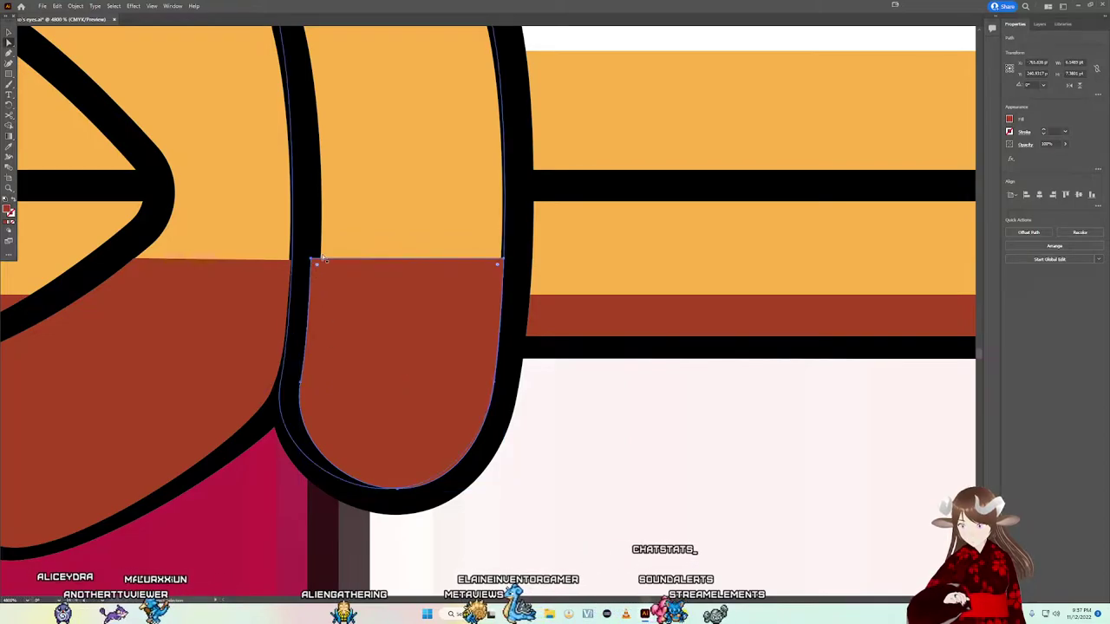
pyautogui.moveTo(312, 260); pyautogui.dragTo(319, 261)
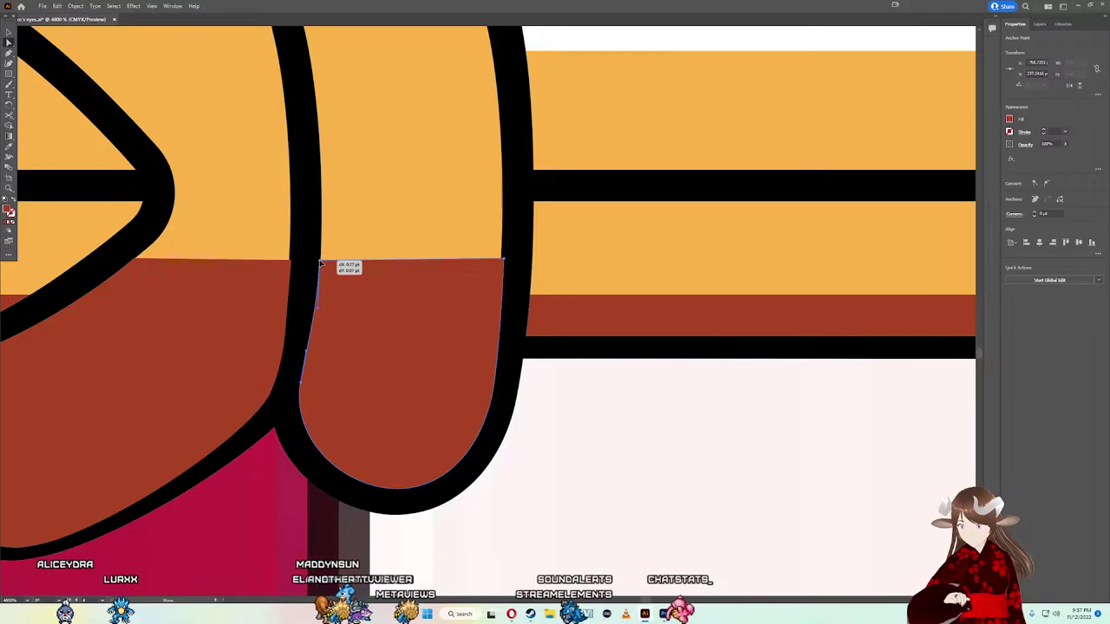
pyautogui.moveTo(319, 259); pyautogui.dragTo(319, 260)
pyautogui.moveTo(501, 258); pyautogui.dragTo(501, 260)
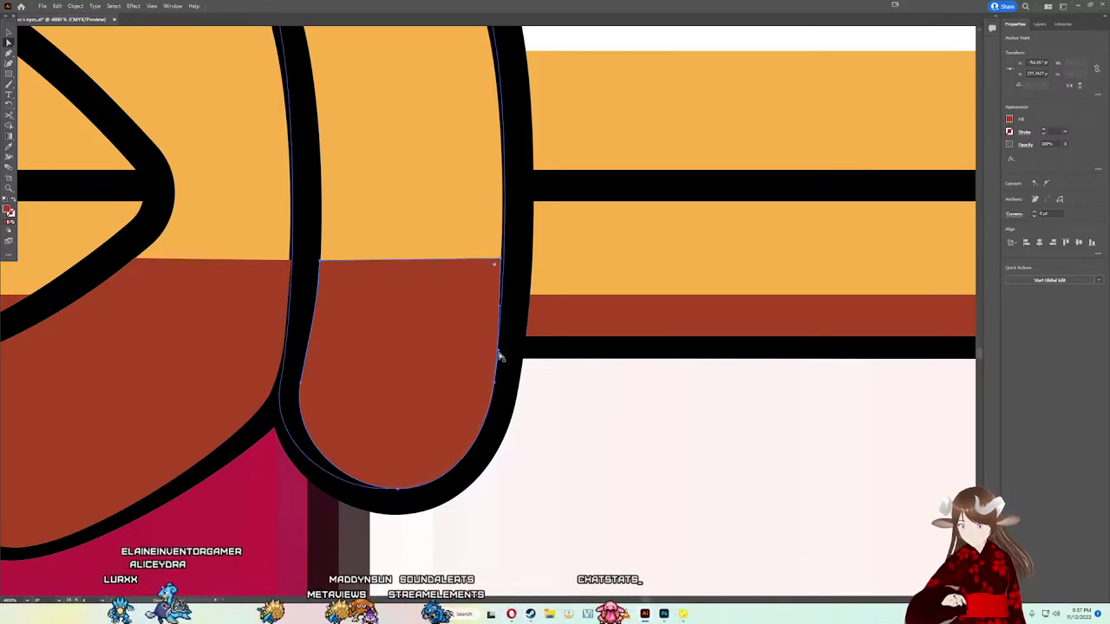
# Step: Zoom in, pull a shadow corner left onto the outline edge, and check the loop shapes
pyautogui.hotkey('ctrl', '+')
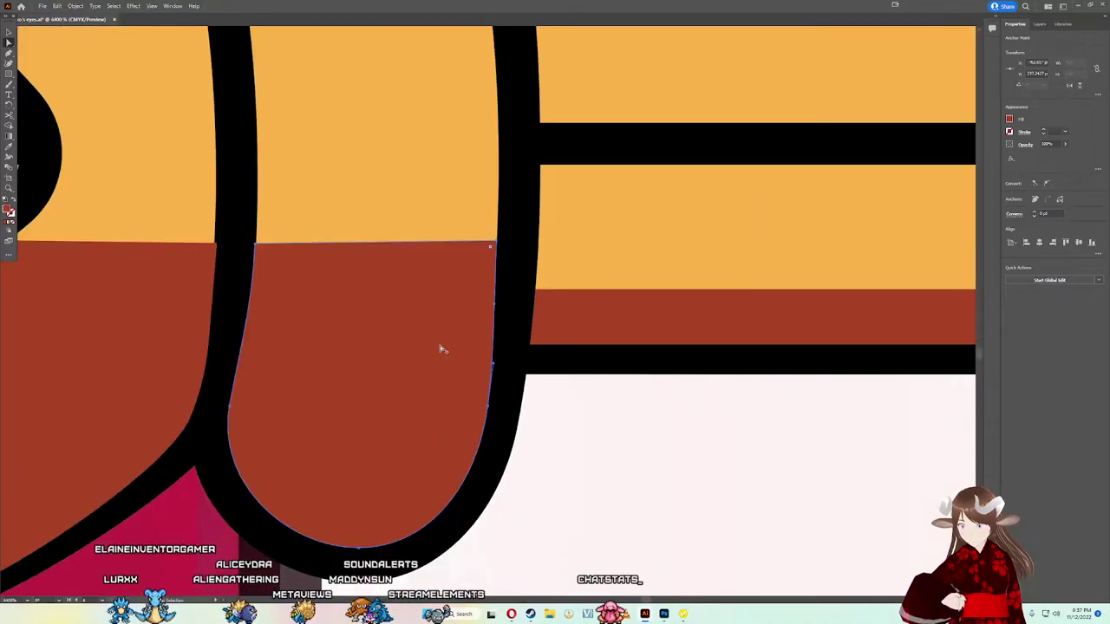
pyautogui.scroll(1, 260, 277)
pyautogui.scroll(1, 249, 275)
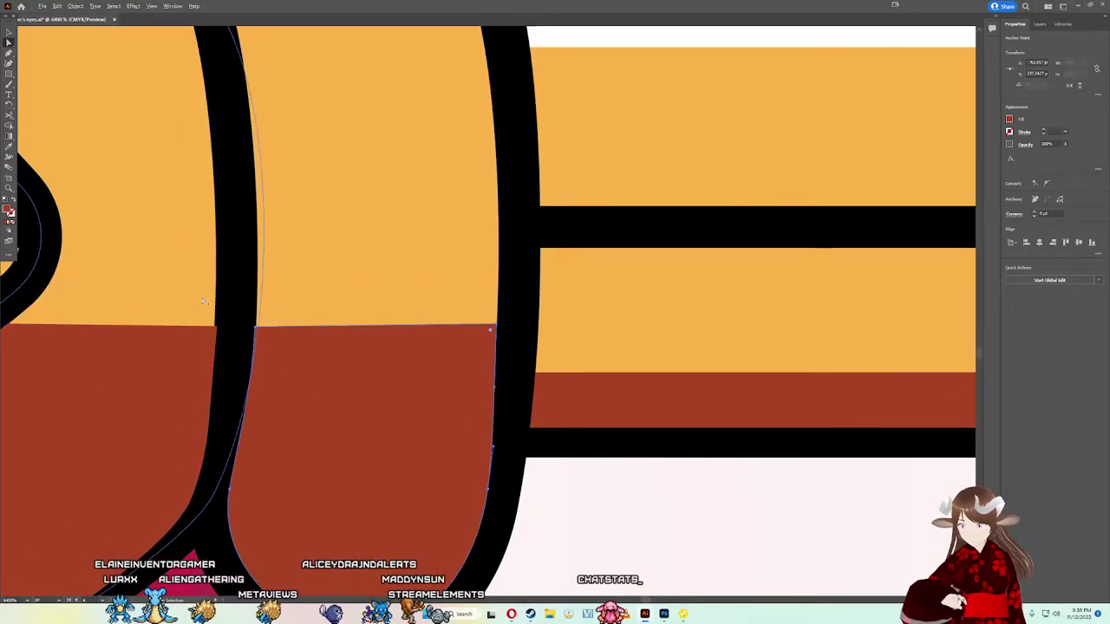
pyautogui.scroll(3, 270, 369)
pyautogui.click(318, 355)
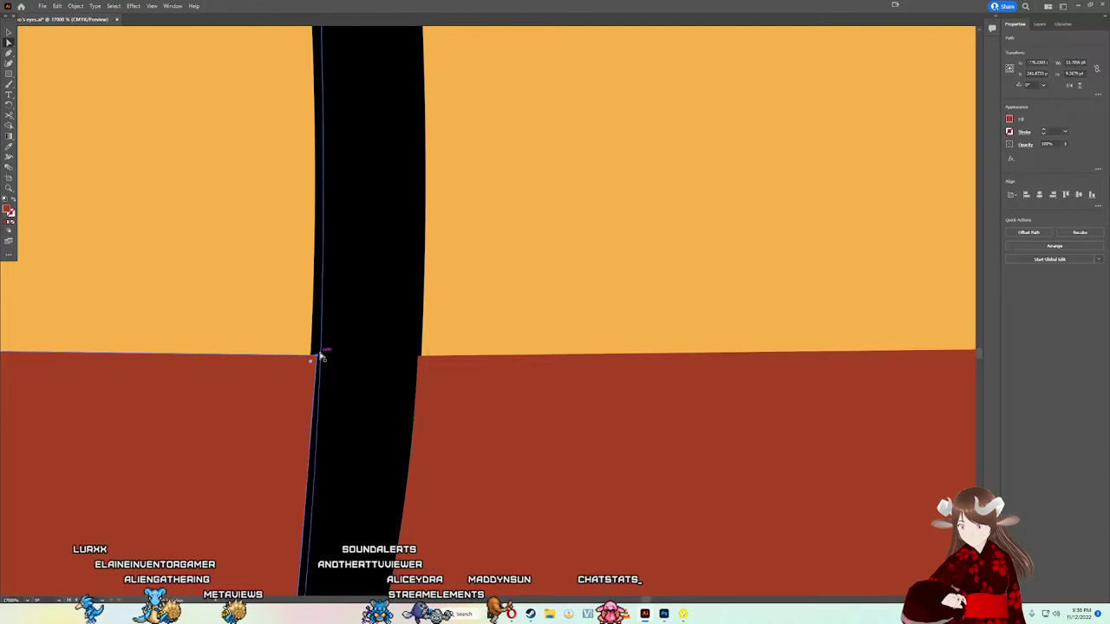
pyautogui.moveTo(317, 357); pyautogui.dragTo(313, 358)
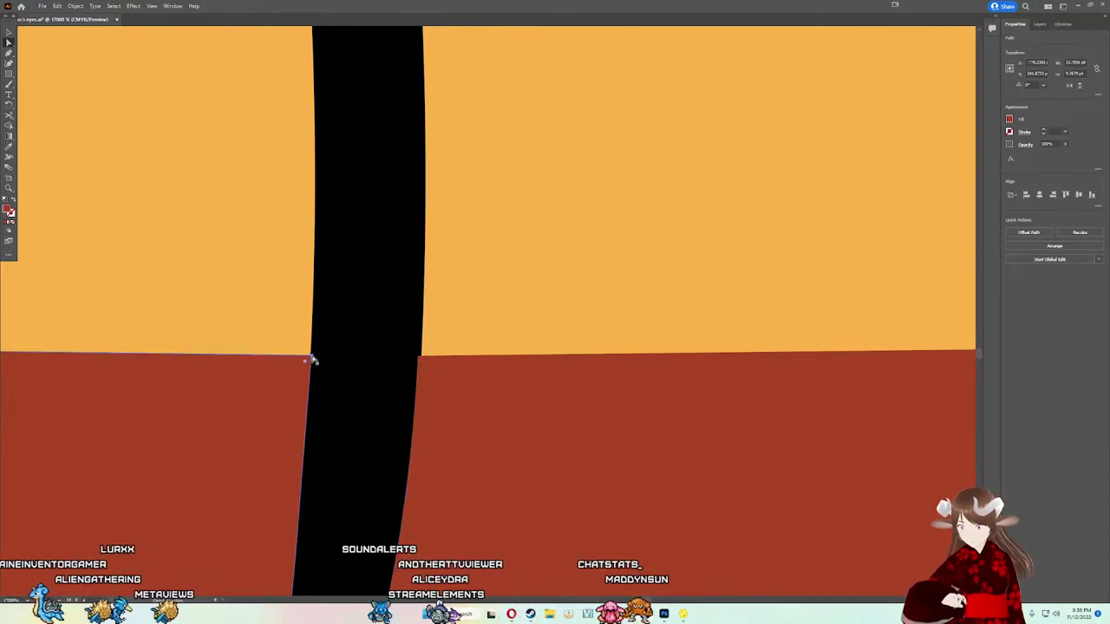
pyautogui.click(421, 359)
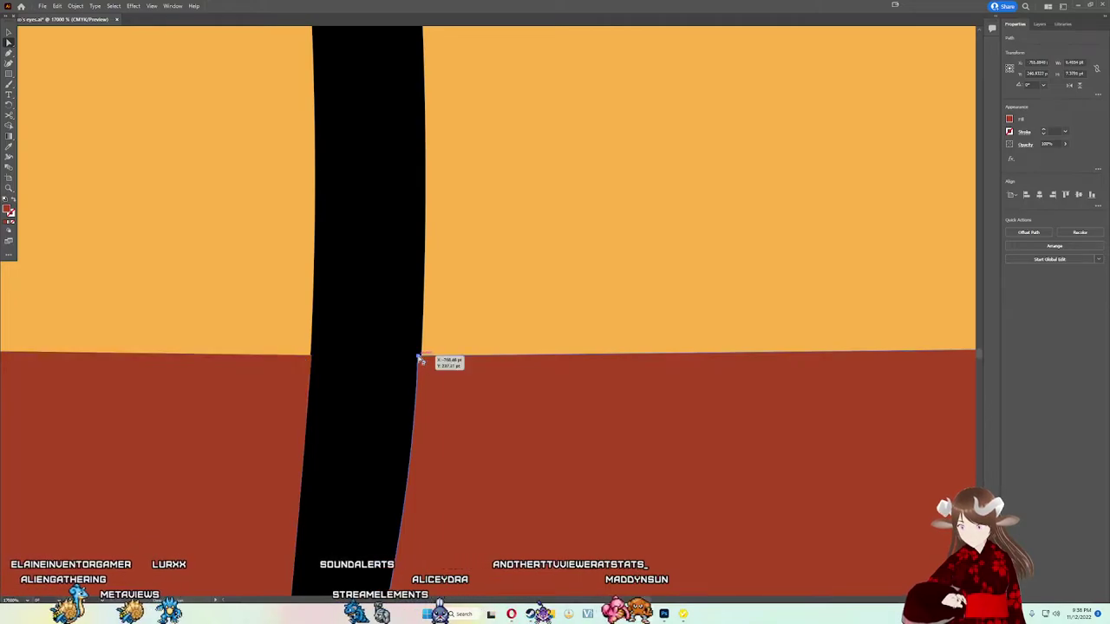
pyautogui.click(485, 347)
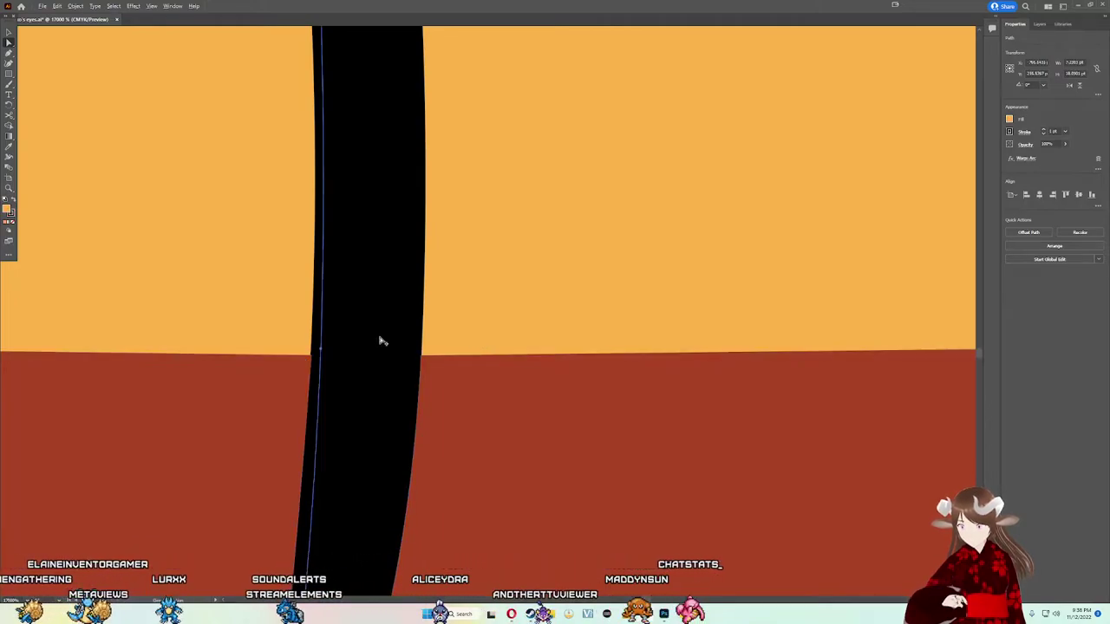
pyautogui.scroll(-5, 381, 342)
pyautogui.scroll(-1, 575, 454)
# Step: Pull the left loop's brown shadow bottom curve and top corner onto the loop outline
pyautogui.scroll(-1, 533, 409)
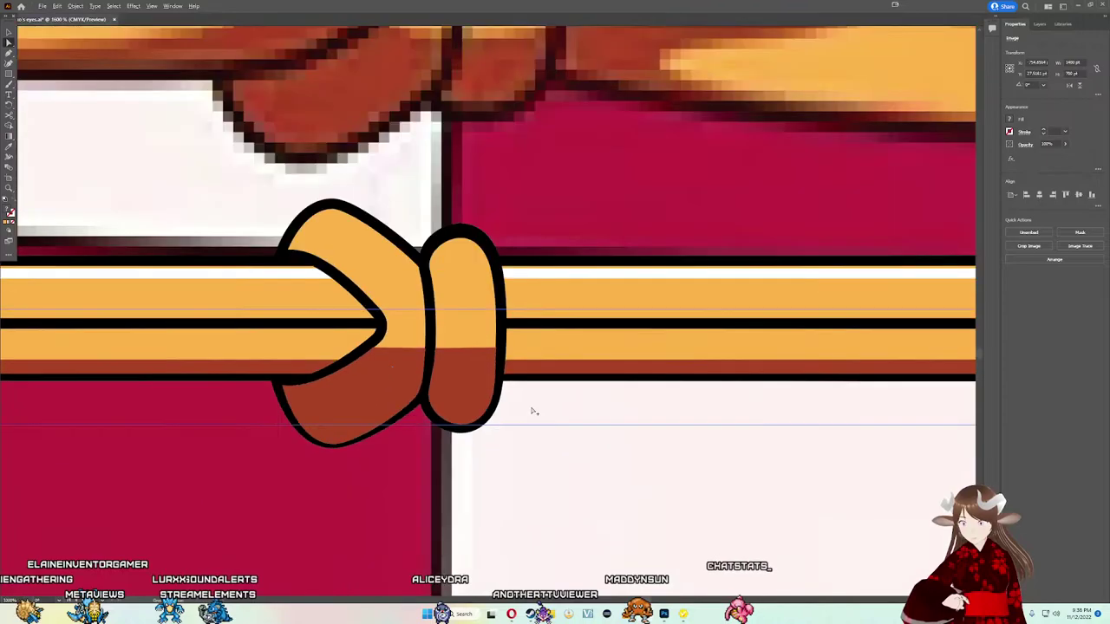
pyautogui.scroll(-3, 508, 312)
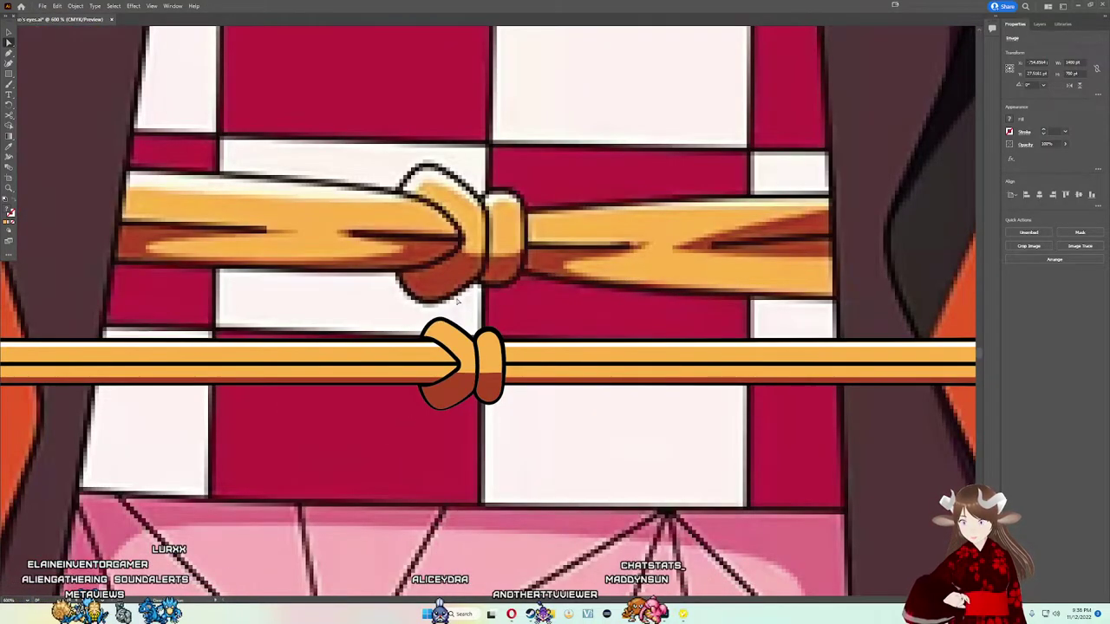
pyautogui.click(457, 373)
pyautogui.scroll(2, 457, 373)
pyautogui.scroll(1, 459, 395)
pyautogui.scroll(2, 434, 407)
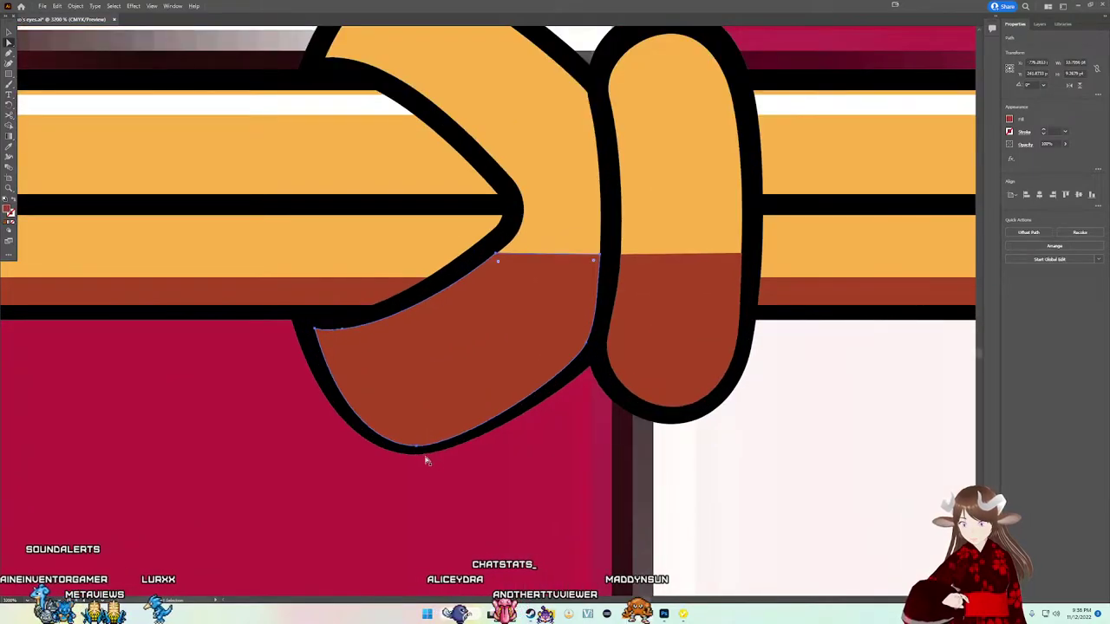
pyautogui.moveTo(417, 450)
pyautogui.mouseDown()
pyautogui.moveTo(416, 429)
pyautogui.moveTo(417, 440)
pyautogui.mouseUp()
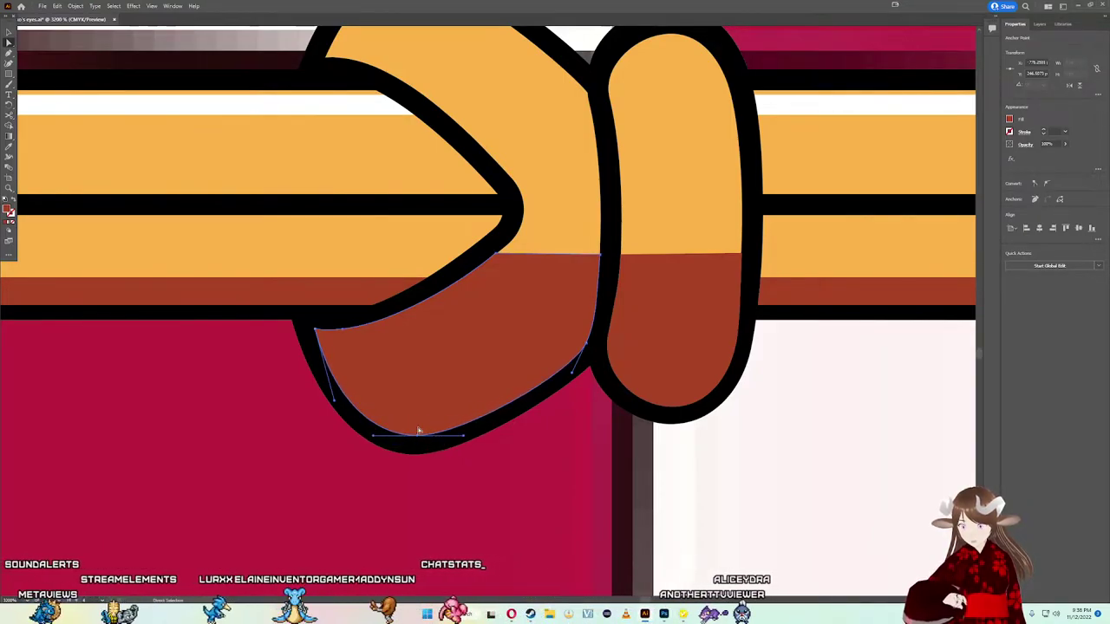
pyautogui.scroll(3, 488, 248)
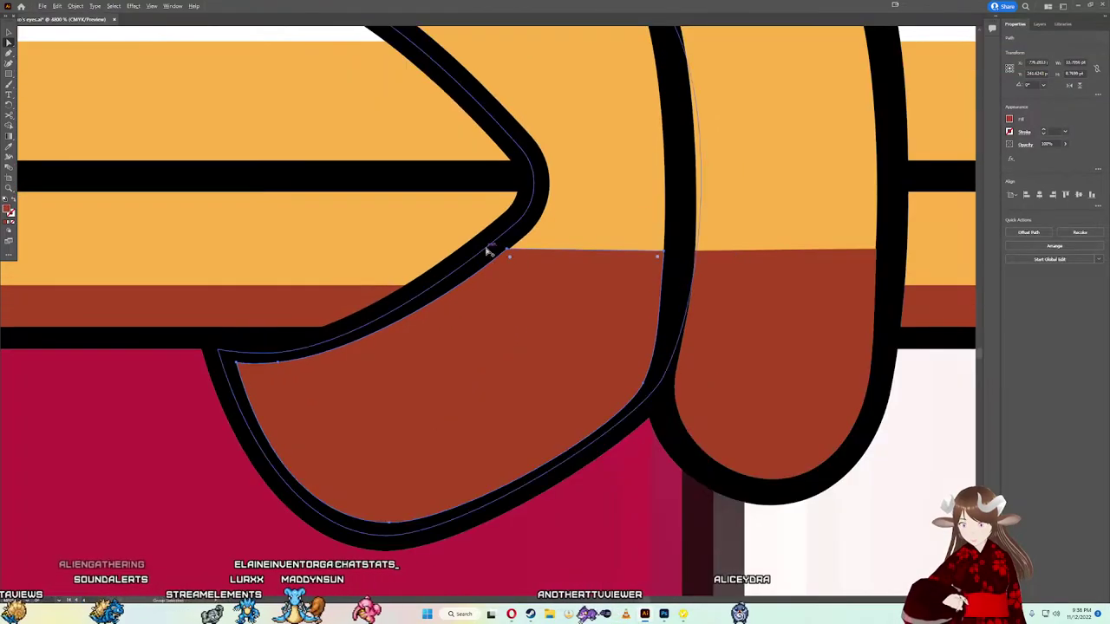
pyautogui.scroll(5, 520, 234)
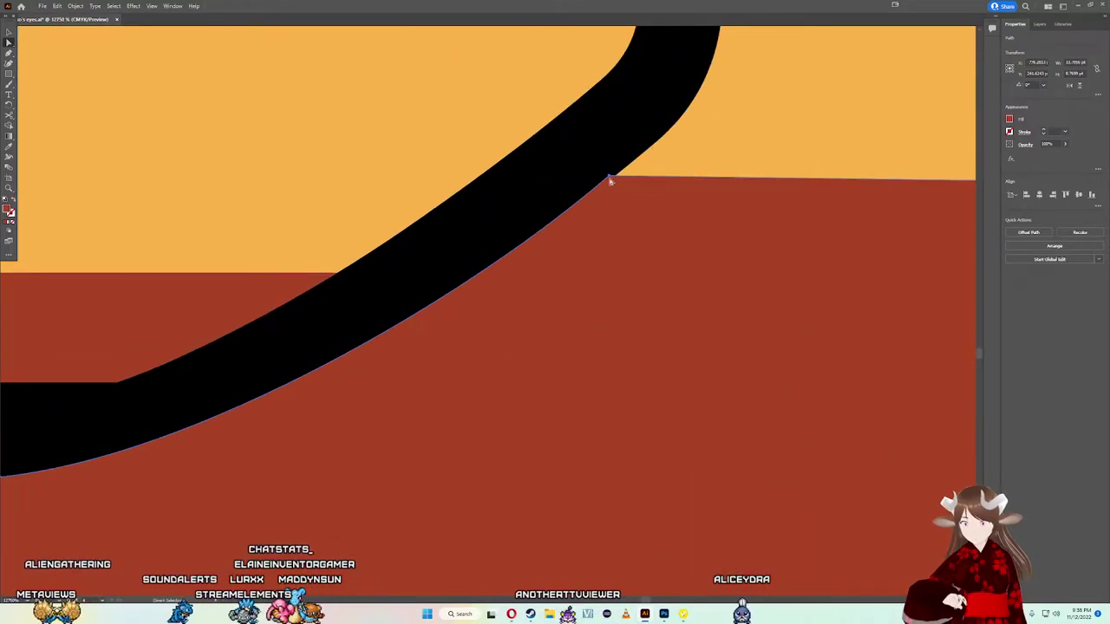
pyautogui.moveTo(610, 179); pyautogui.dragTo(611, 179)
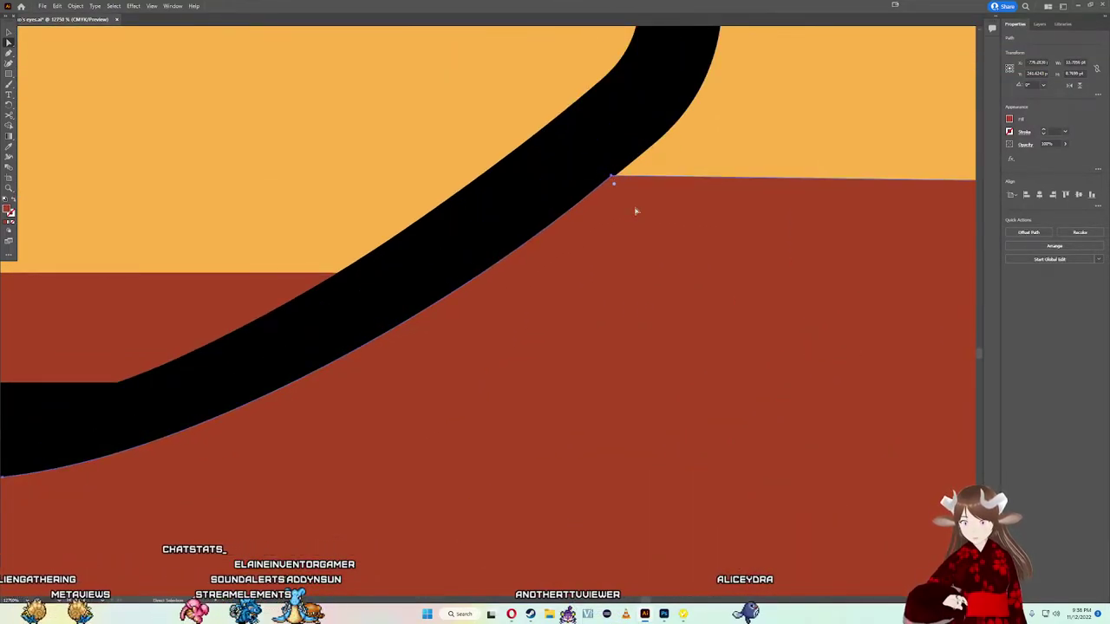
pyautogui.scroll(-5, 634, 211)
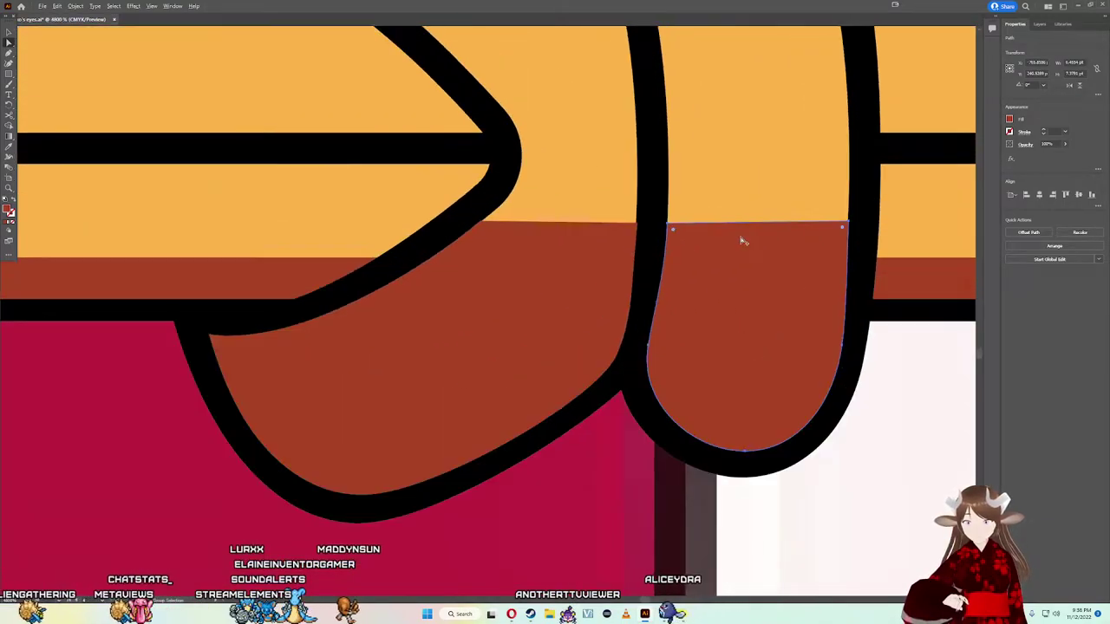
pyautogui.scroll(-2, 743, 241)
pyautogui.click(785, 356)
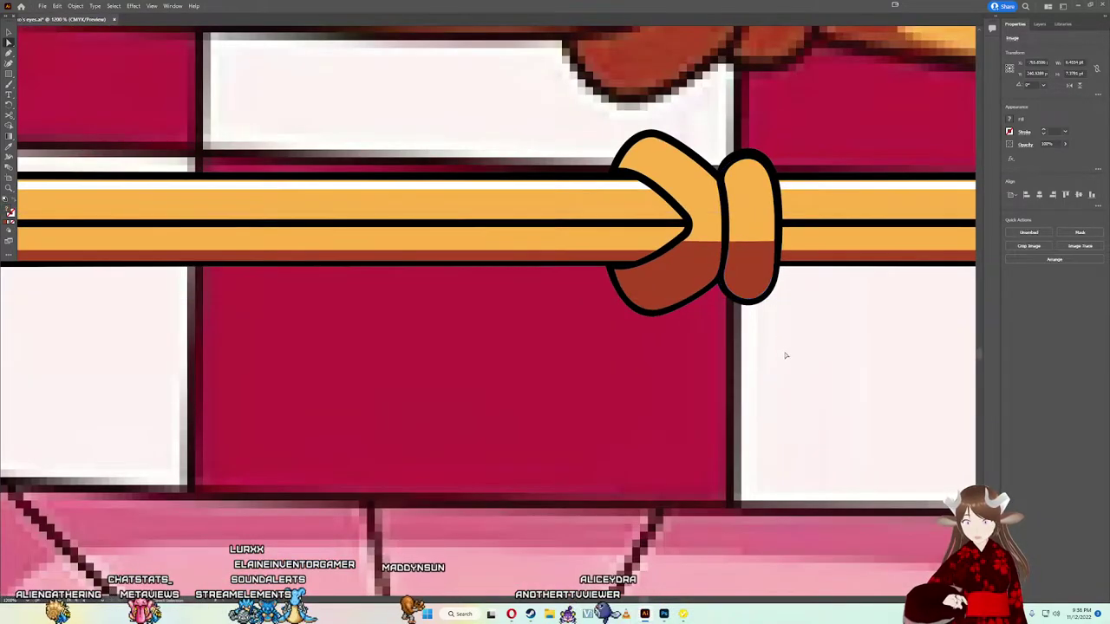
# Step: Alt-drag a duplicate of the orange knot shape over the lower cord's knot
pyautogui.scroll(1, 785, 346)
pyautogui.scroll(3, 794, 338)
pyautogui.scroll(3, 780, 325)
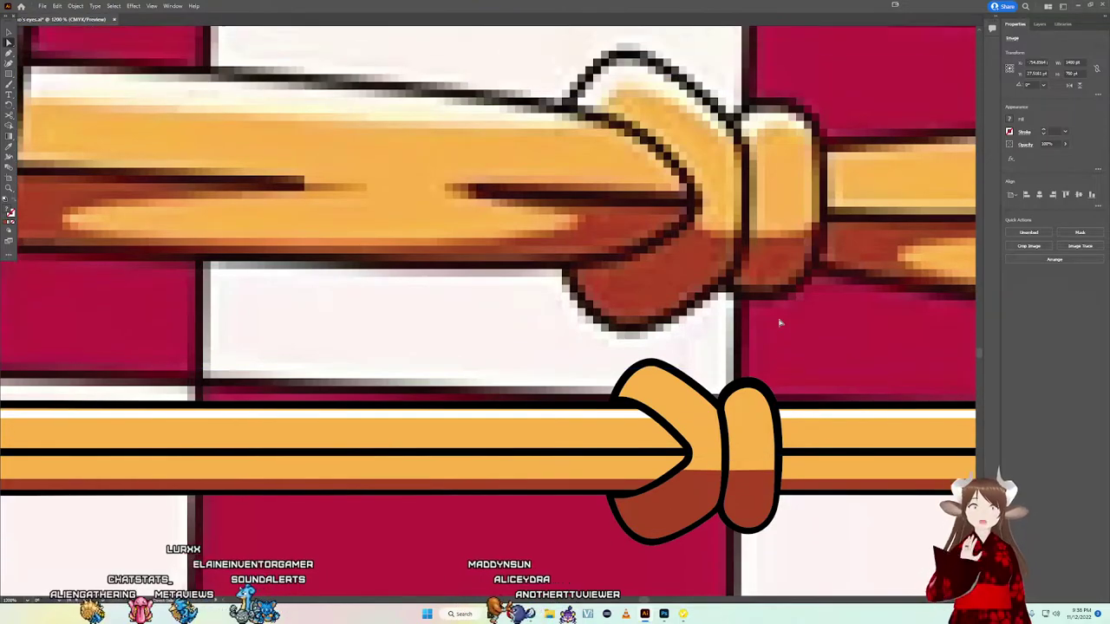
pyautogui.scroll(1, 780, 323)
pyautogui.click(742, 433)
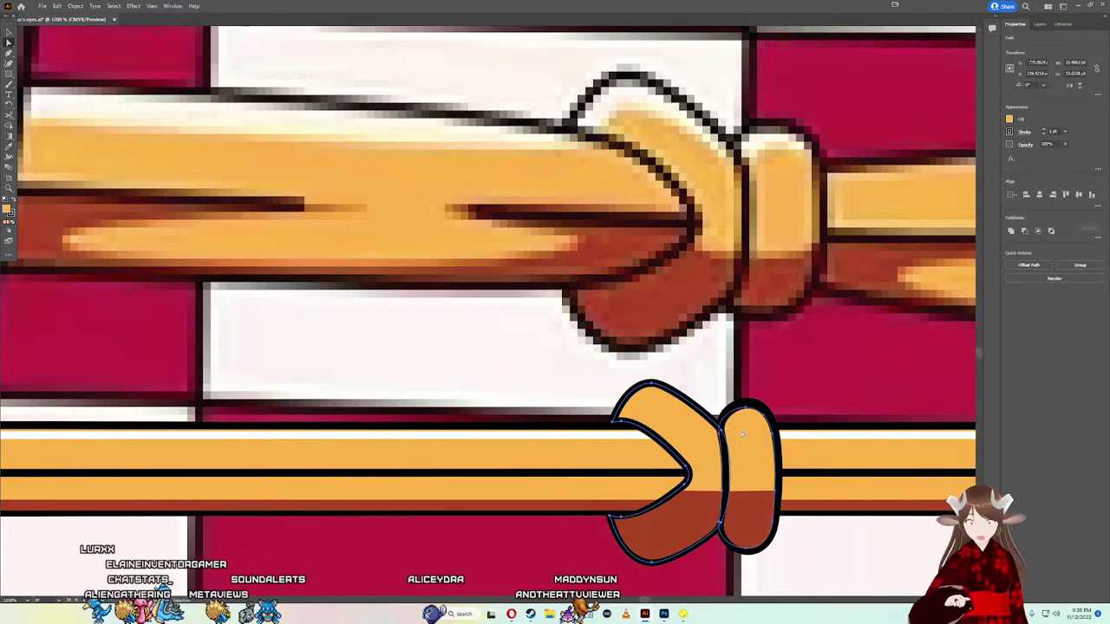
pyautogui.click(742, 434)
pyautogui.moveTo(742, 435)
pyautogui.mouseDown()
pyautogui.moveTo(562, 339)
pyautogui.moveTo(759, 487)
pyautogui.mouseUp()
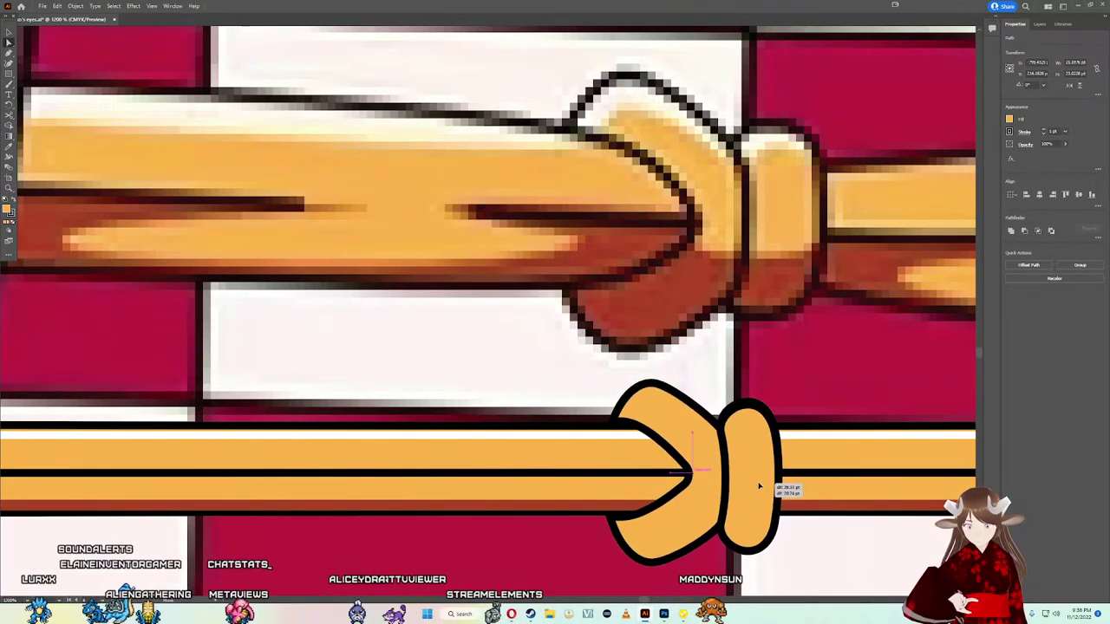
pyautogui.moveTo(760, 487); pyautogui.dragTo(760, 487)
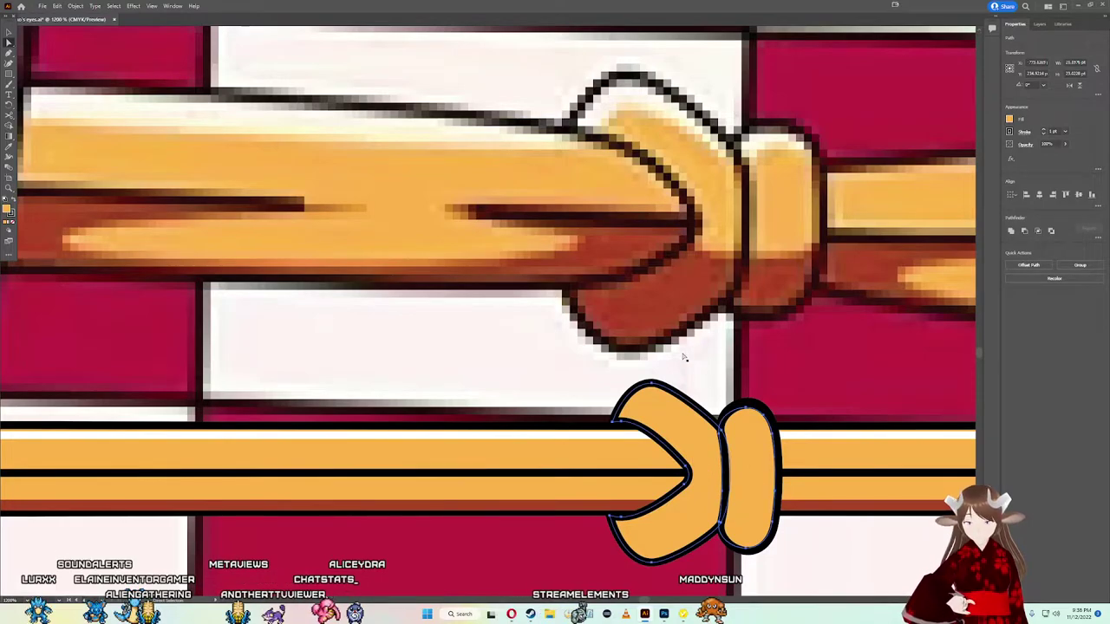
pyautogui.hscroll(1, 661, 246)
pyautogui.hscroll(4, 619, 307)
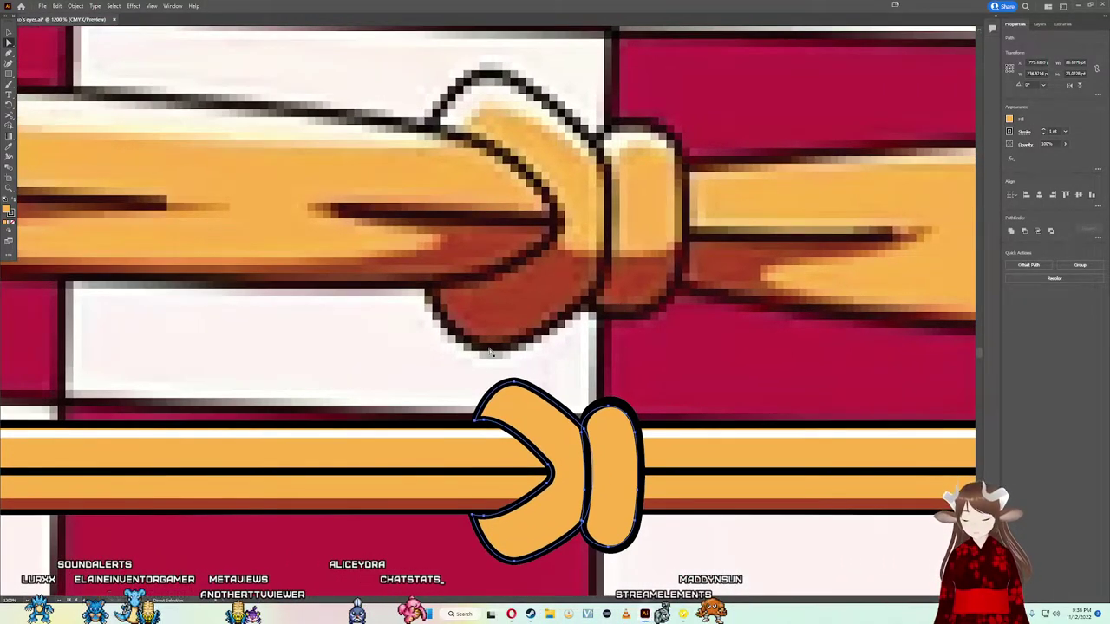
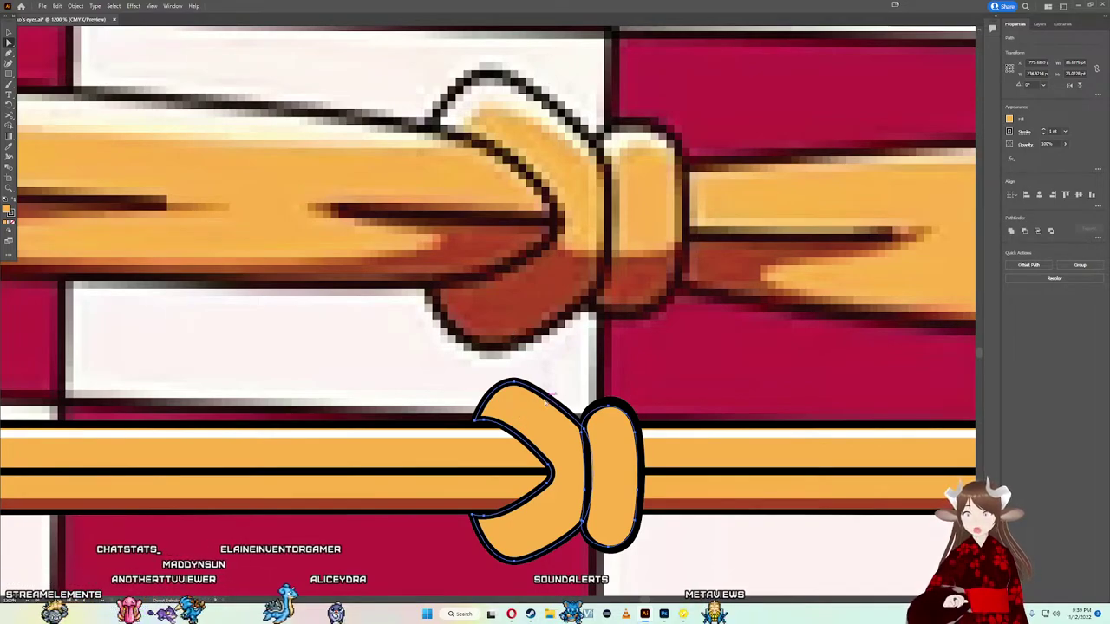
# Step: Select the knot's left lobe path together with the right loop
pyautogui.scroll(1, 533, 438)
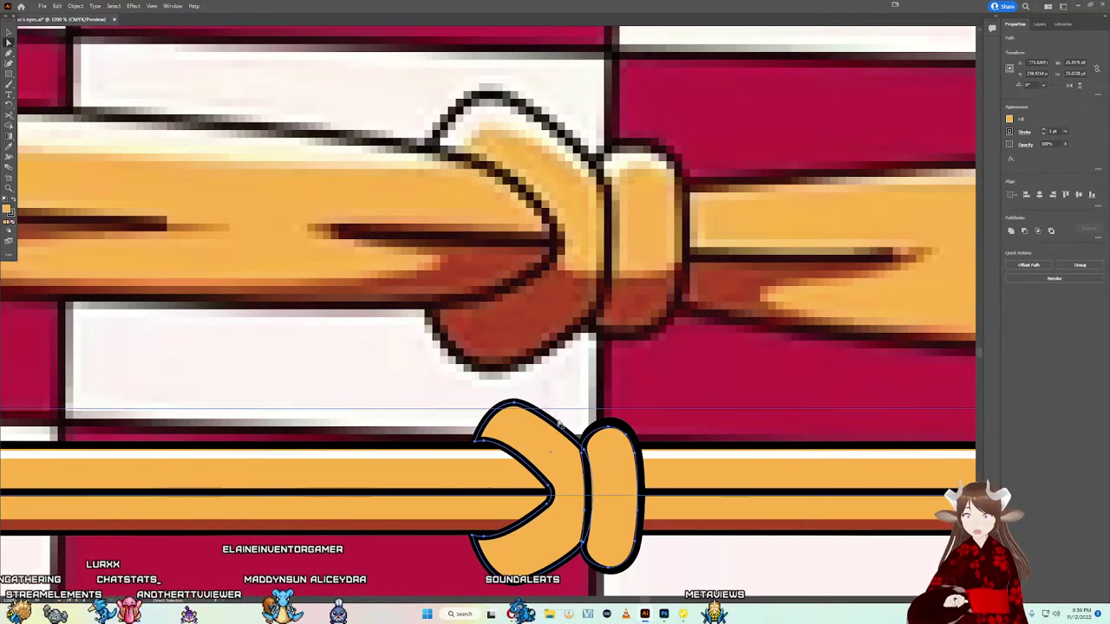
pyautogui.click(558, 423)
pyautogui.click(578, 440)
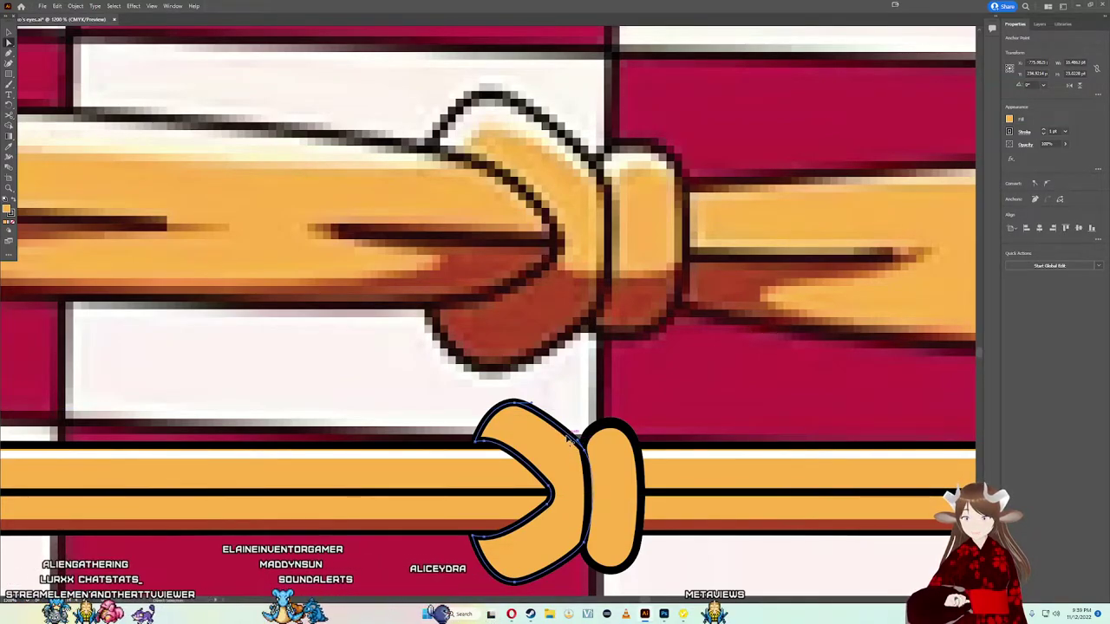
pyautogui.moveTo(559, 441); pyautogui.dragTo(563, 439)
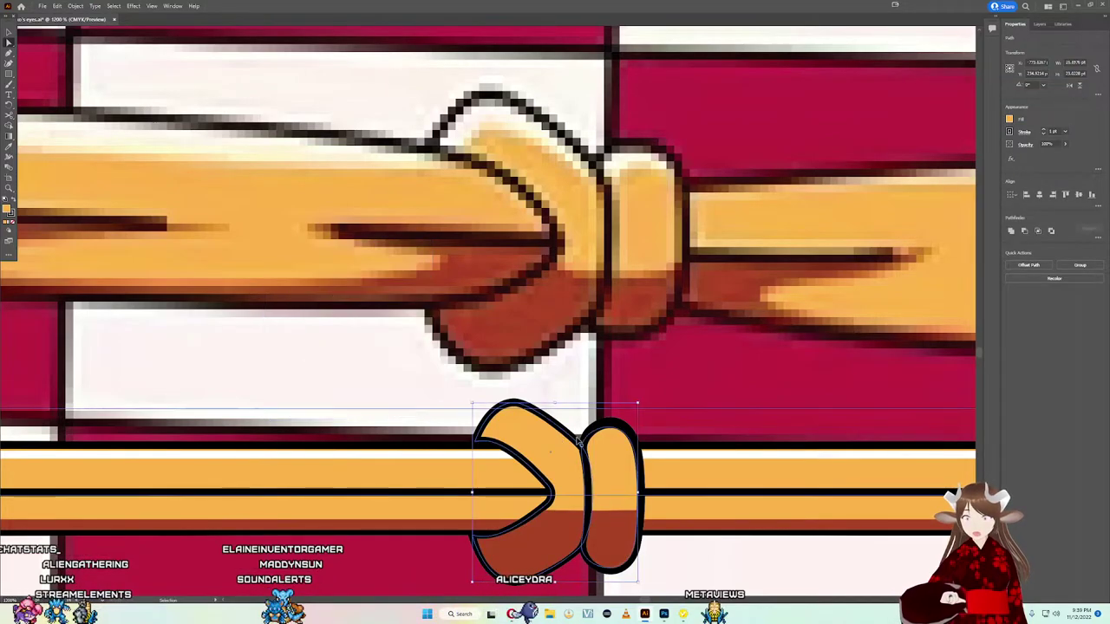
pyautogui.keyDown('shift'); pyautogui.click(572, 438); pyautogui.keyUp('shift')
pyautogui.scroll(3, 574, 438)
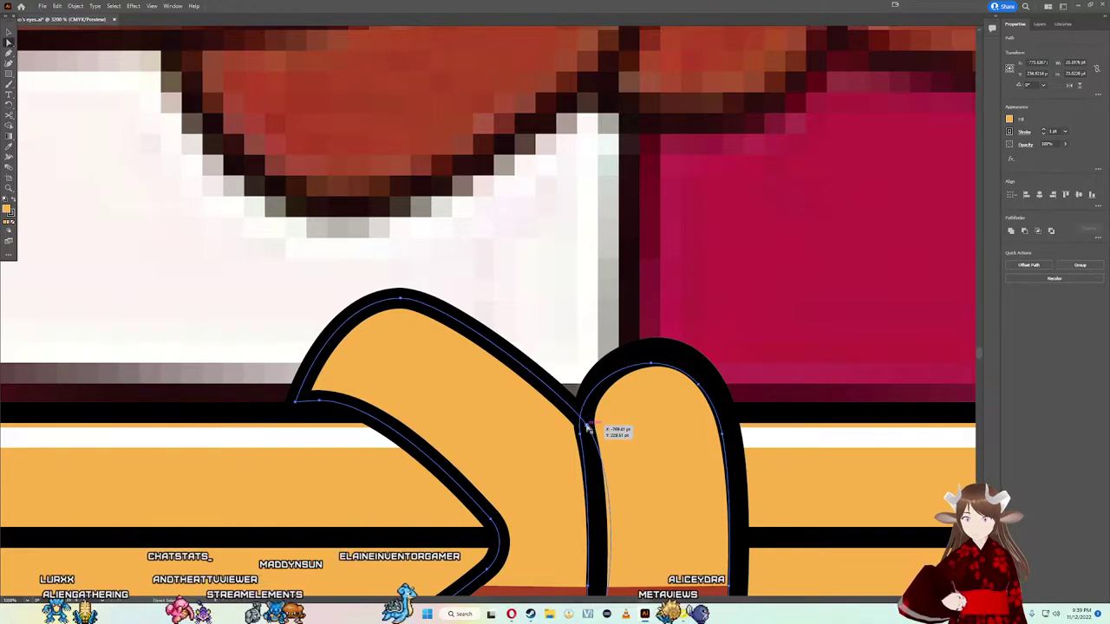
# Step: Raise the anchor where the lobe meets the loop to reshape the lobe's curve
pyautogui.click(572, 405)
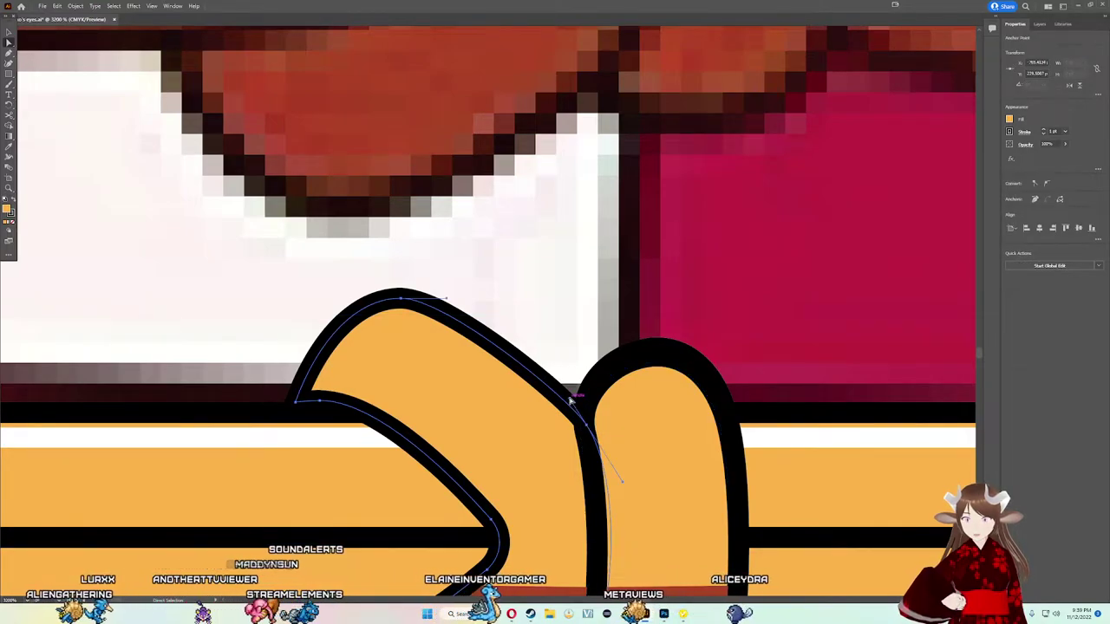
pyautogui.moveTo(572, 400); pyautogui.dragTo(573, 386)
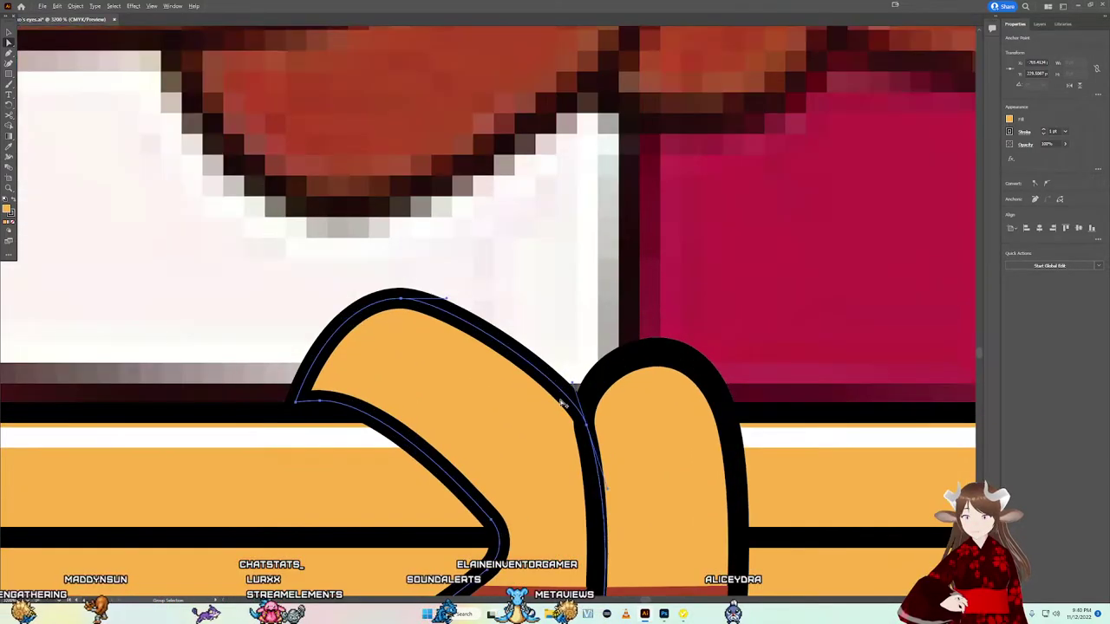
pyautogui.scroll(-3, 562, 404)
pyautogui.scroll(-3, 555, 412)
pyautogui.scroll(-3, 551, 420)
pyautogui.scroll(4, 545, 433)
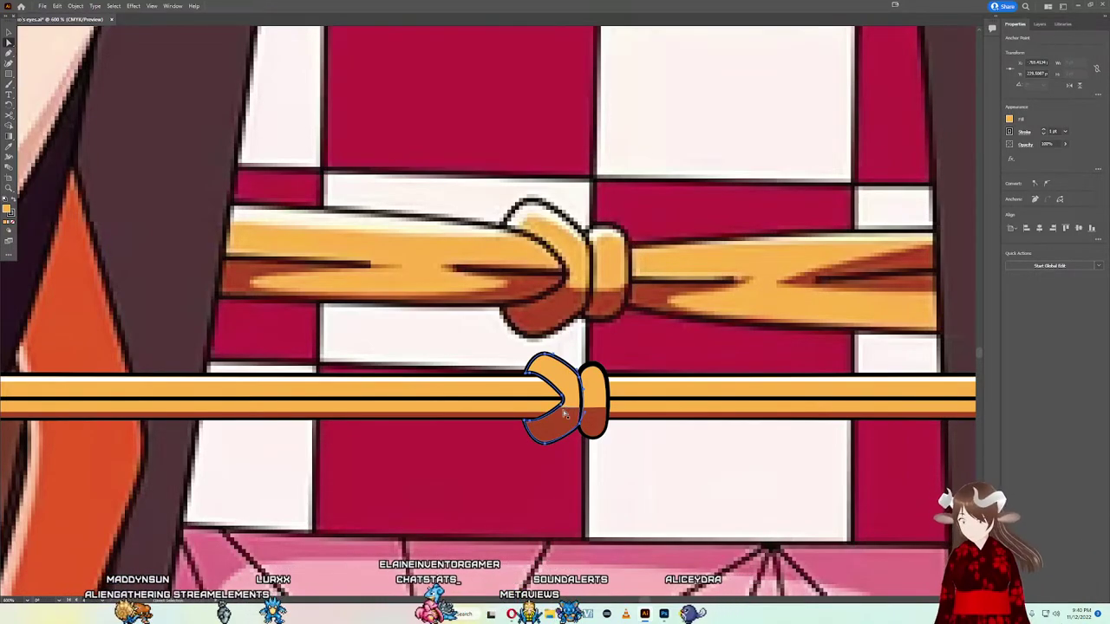
pyautogui.scroll(2, 568, 368)
pyautogui.scroll(2, 569, 368)
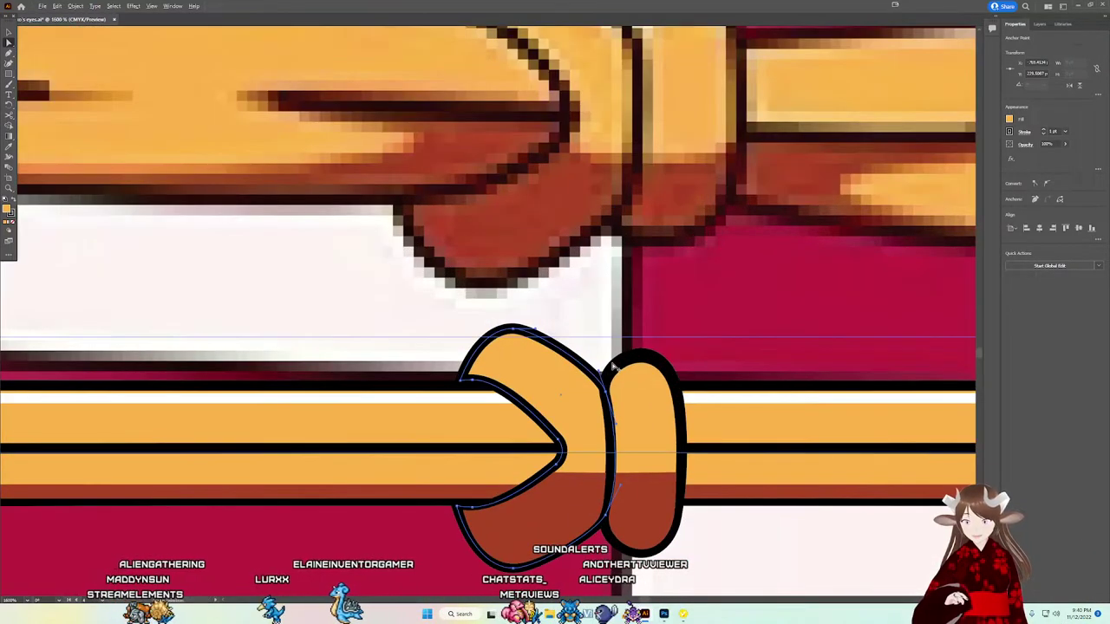
# Step: Check the reshaped lobe by selecting its top curve and the junction segment
pyautogui.click(600, 371)
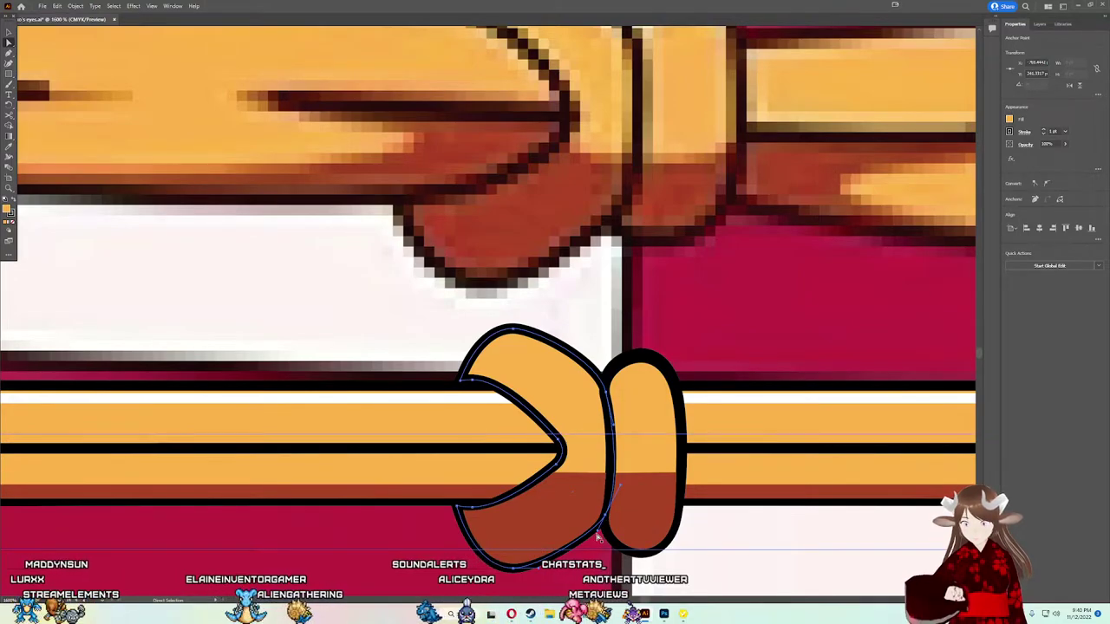
pyautogui.scroll(-2, 606, 520)
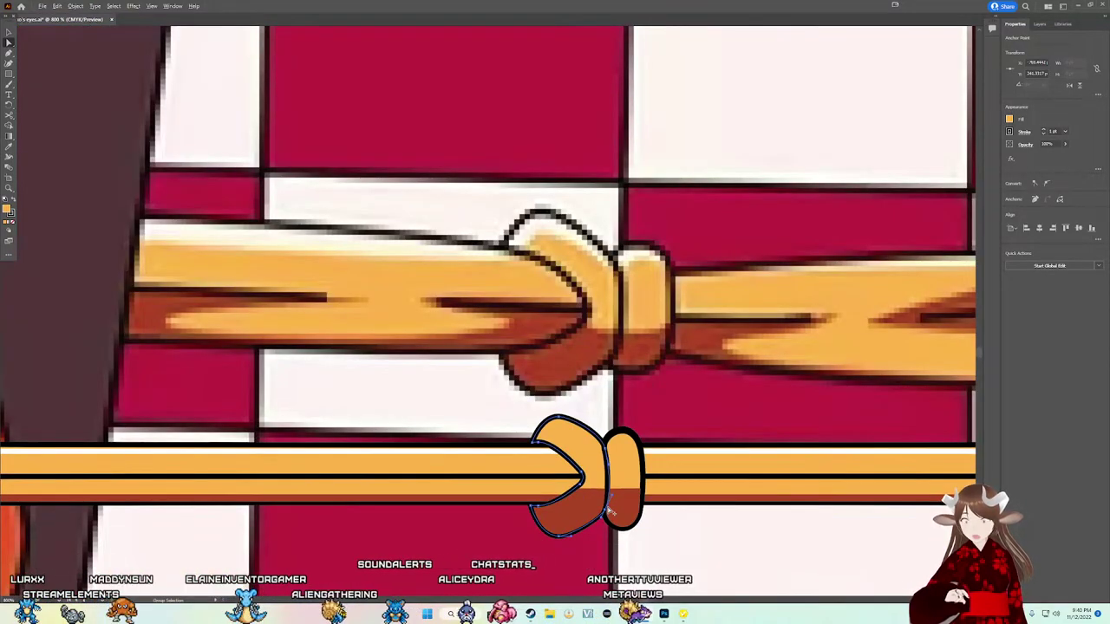
pyautogui.scroll(1, 609, 512)
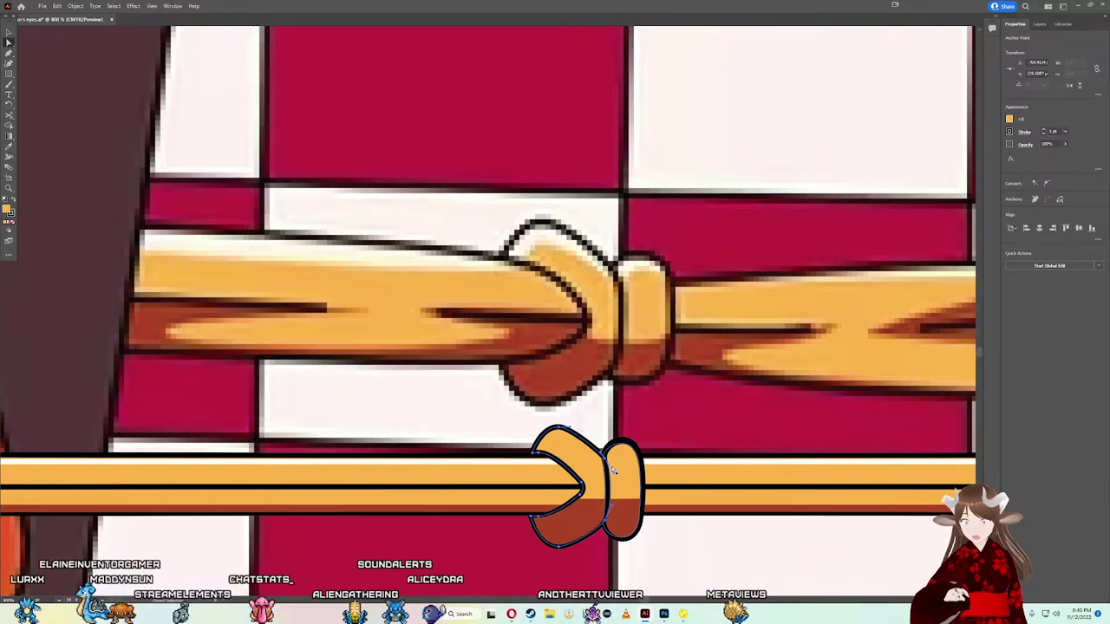
pyautogui.scroll(2, 612, 469)
pyautogui.scroll(2, 598, 433)
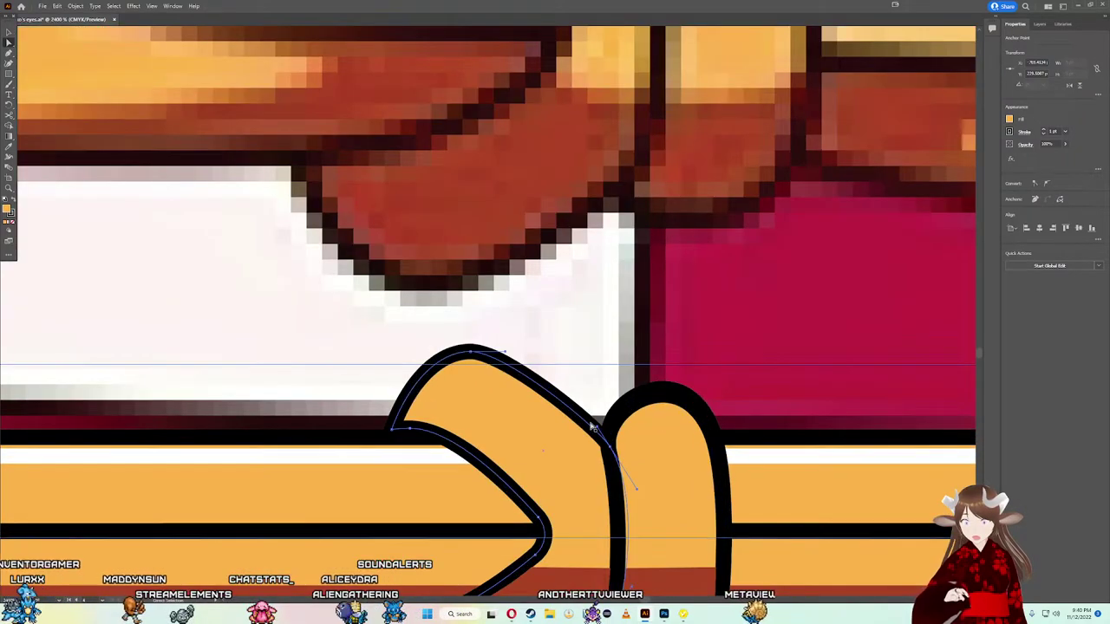
pyautogui.click(597, 427)
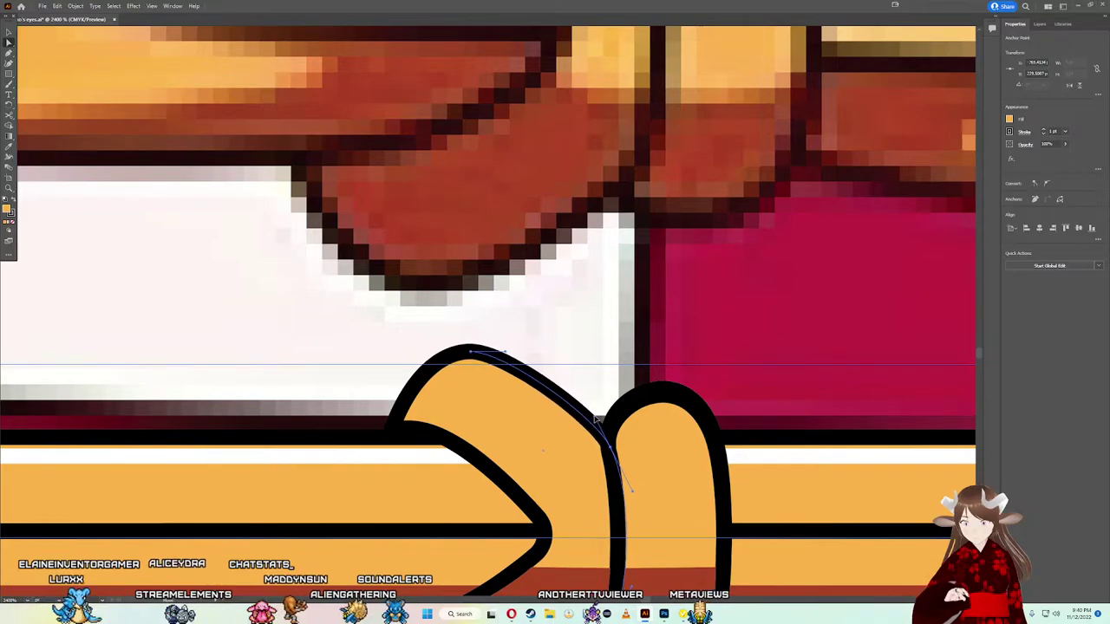
pyautogui.click(598, 419)
pyautogui.scroll(-2, 607, 416)
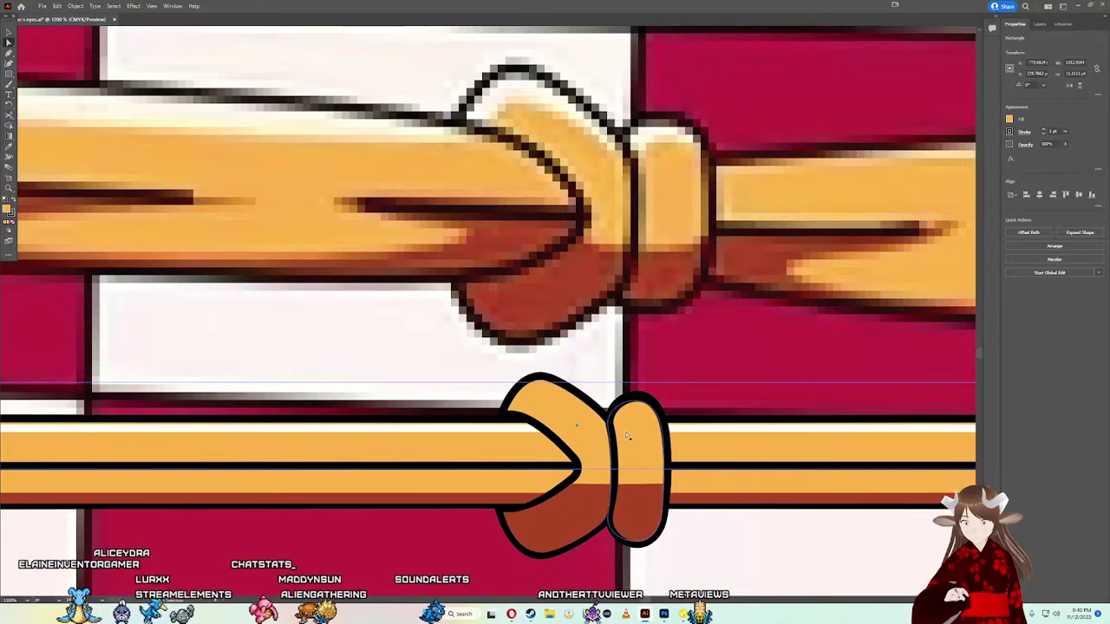
pyautogui.click(581, 401)
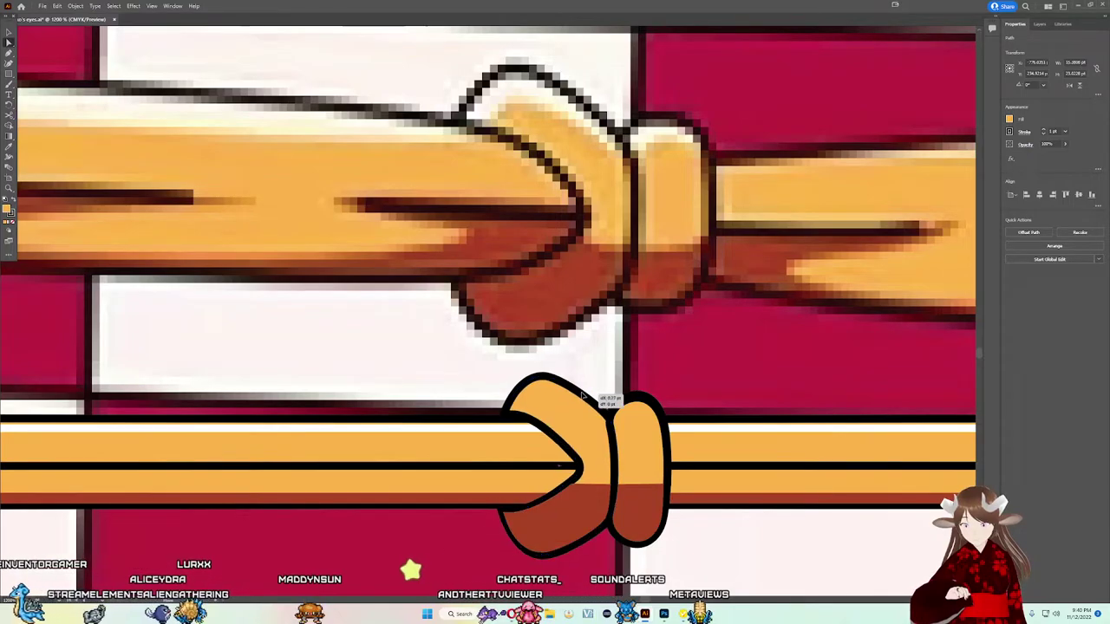
pyautogui.moveTo(582, 395); pyautogui.dragTo(584, 397)
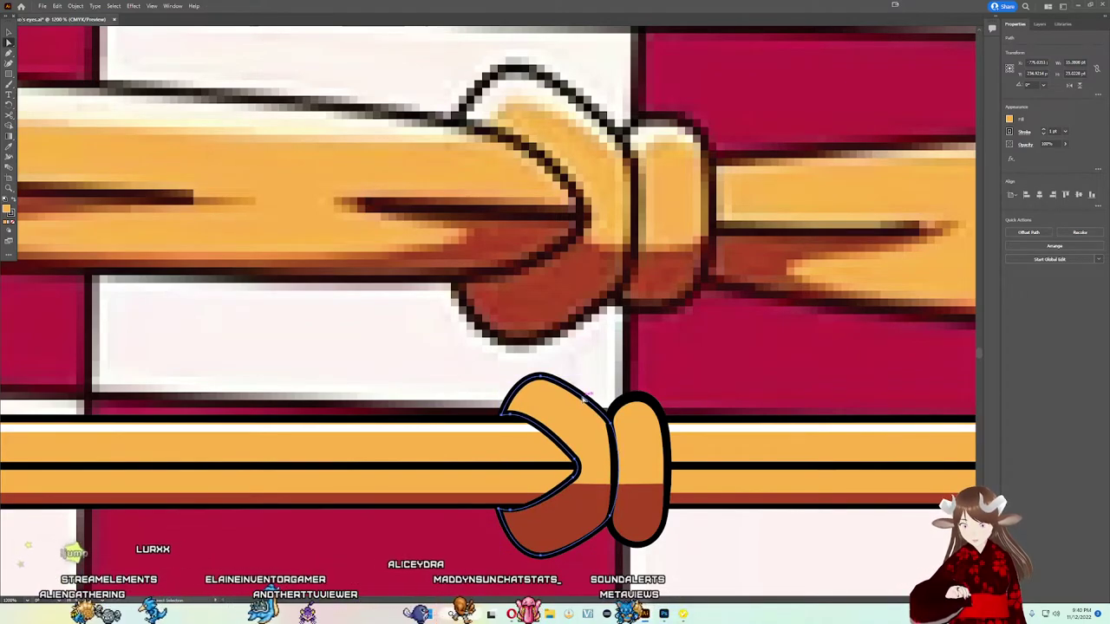
pyautogui.moveTo(589, 393); pyautogui.dragTo(584, 398)
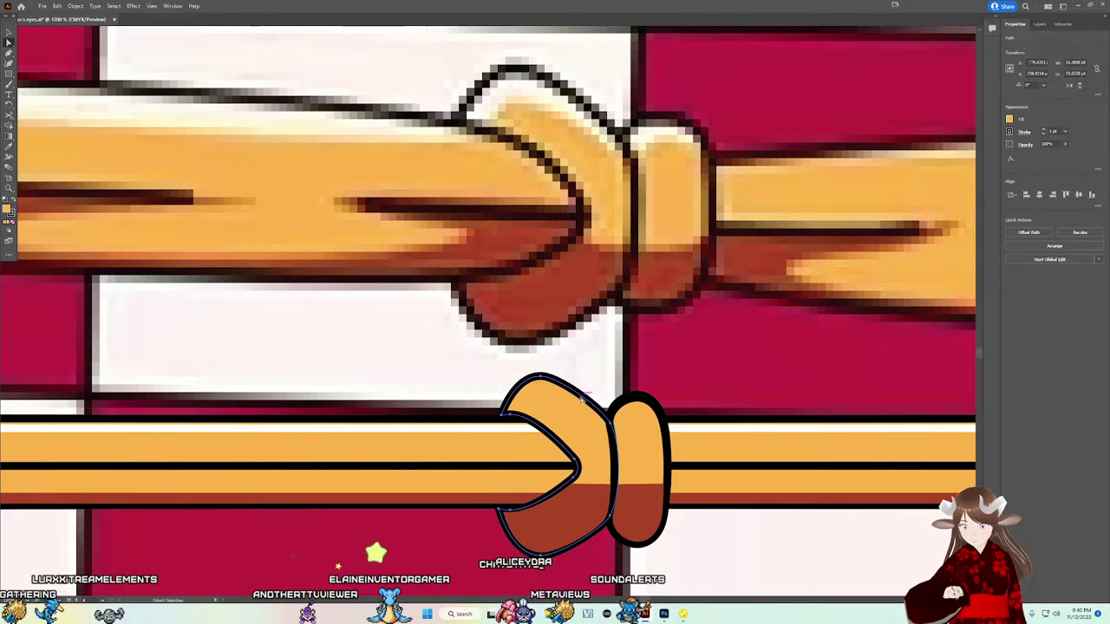
pyautogui.scroll(4, 583, 400)
pyautogui.click(572, 414)
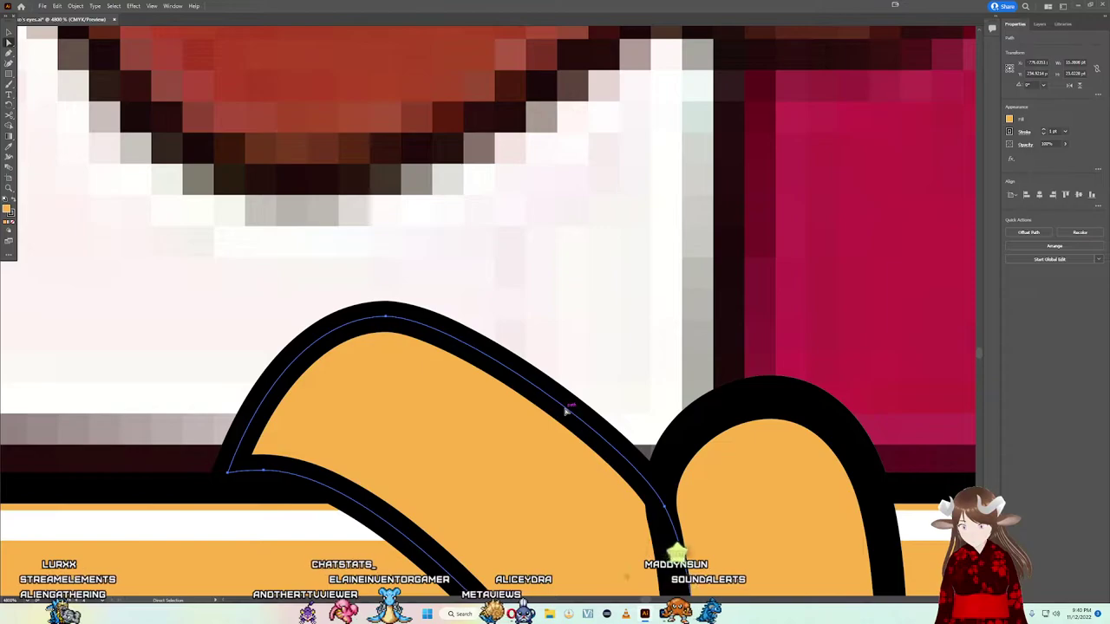
pyautogui.press('v')
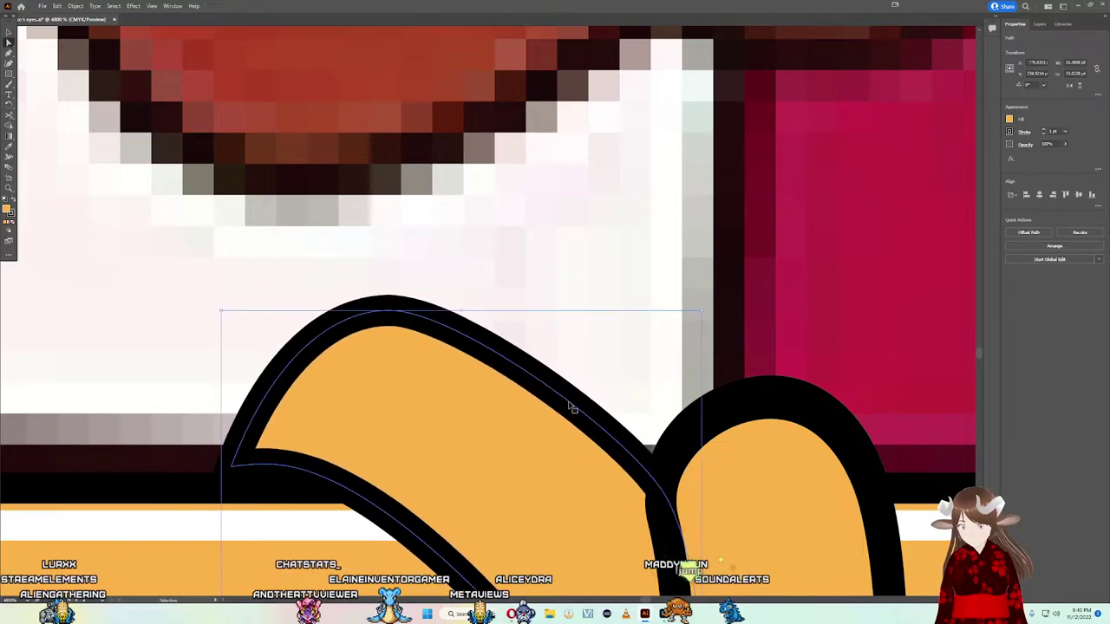
pyautogui.press('v')
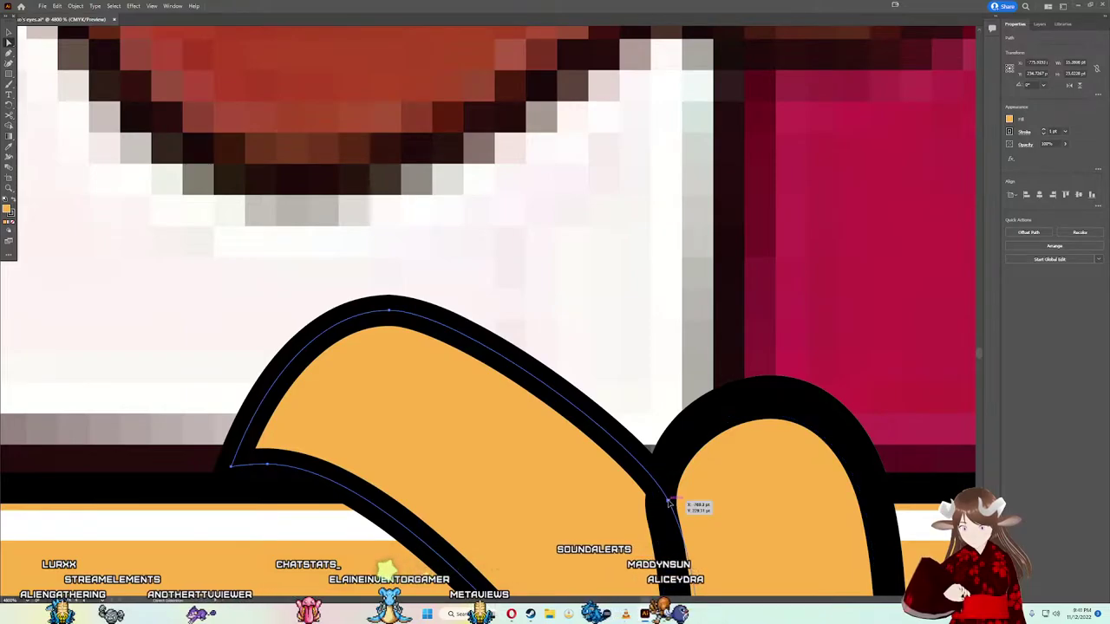
pyautogui.click(645, 466)
pyautogui.press('Delete')
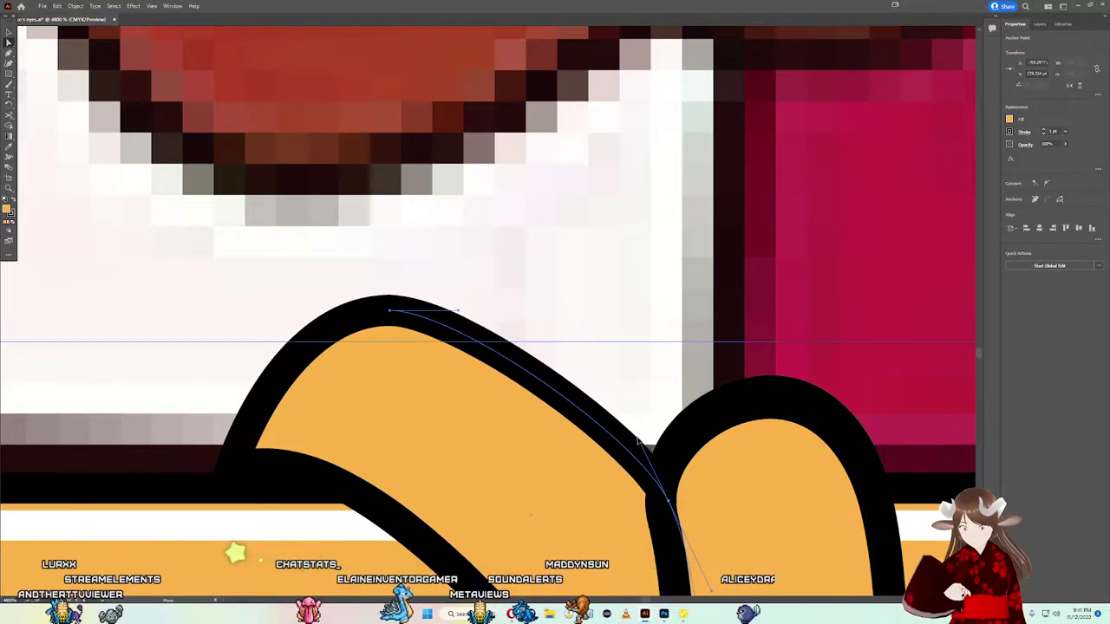
pyautogui.hotkey('ctrl', 'z')
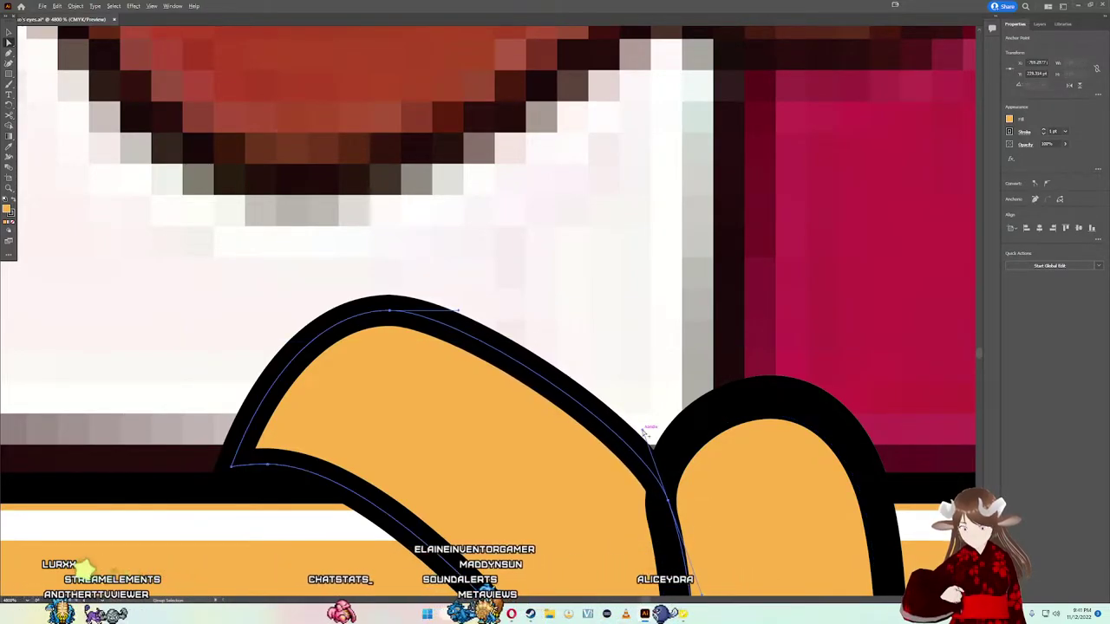
pyautogui.scroll(-5, 642, 442)
pyautogui.click(660, 490)
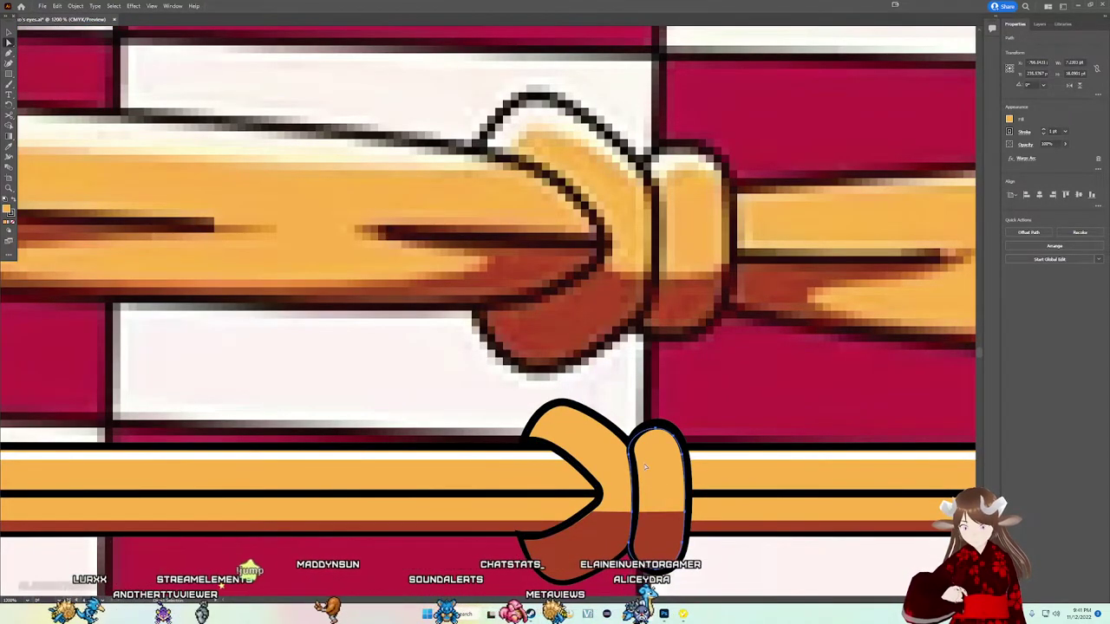
# Step: Select the placed reference image, then only the left knot lobe
pyautogui.click(613, 472)
pyautogui.scroll(-1, 613, 472)
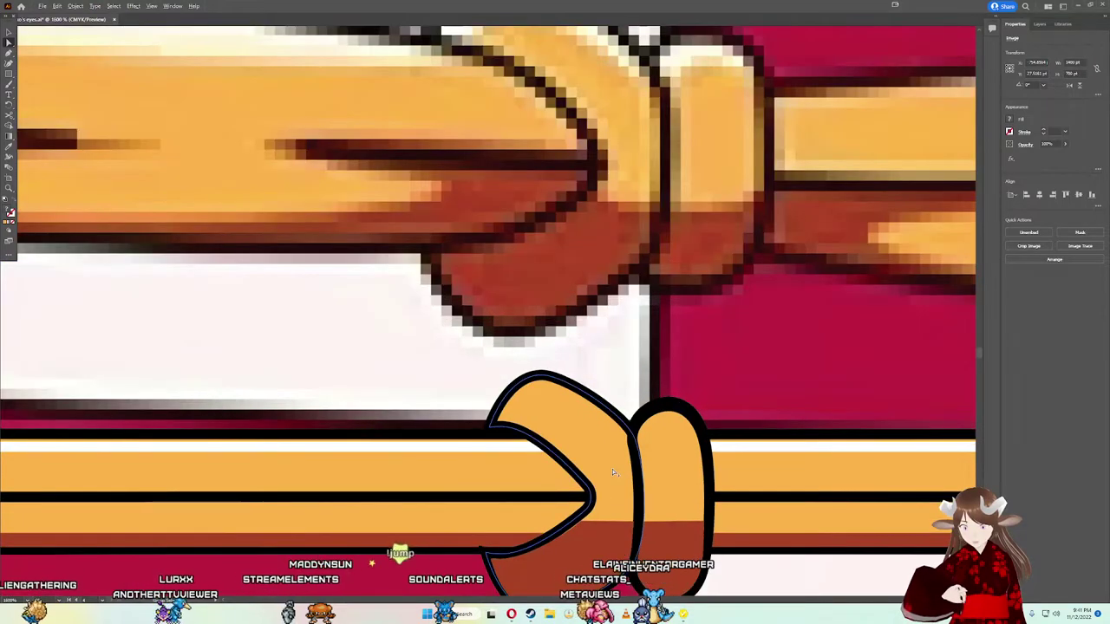
pyautogui.scroll(-1, 611, 477)
pyautogui.scroll(1, 641, 434)
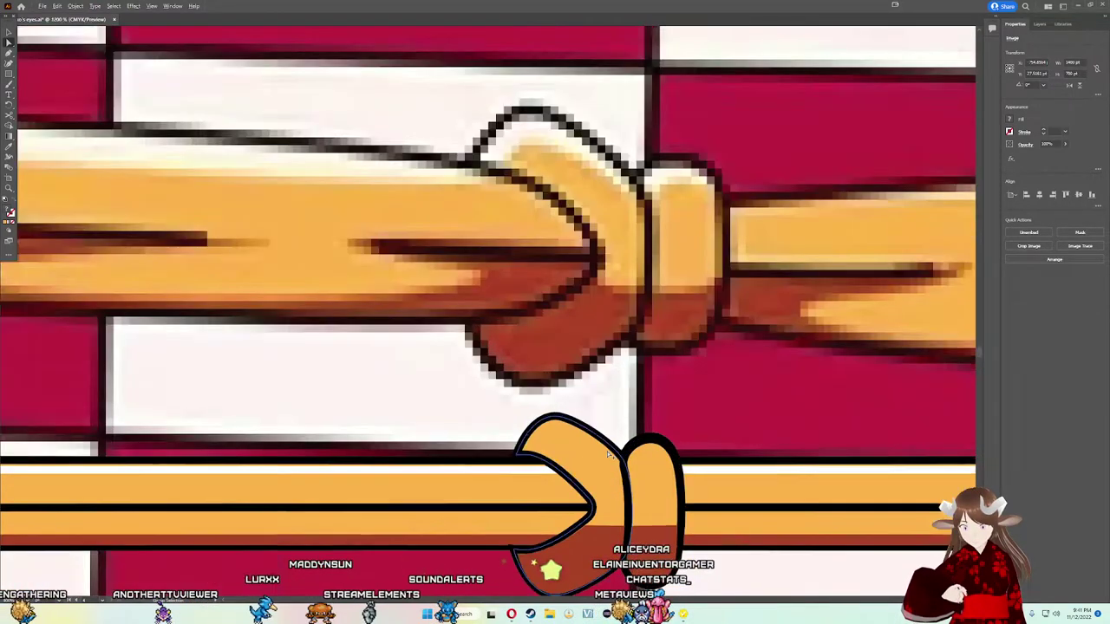
pyautogui.scroll(1, 578, 440)
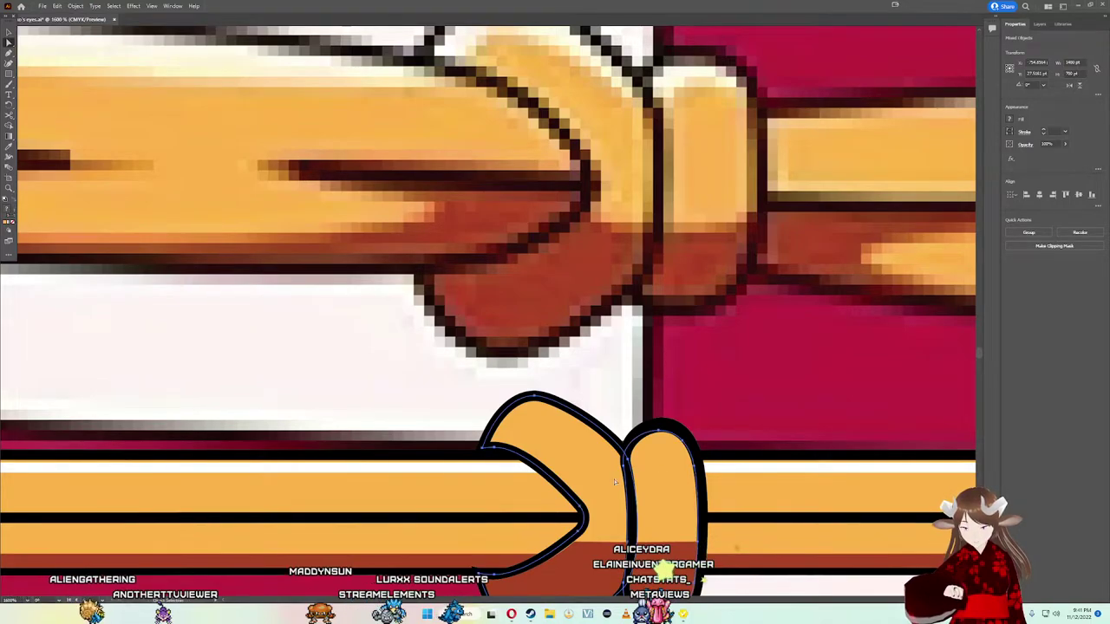
pyautogui.scroll(1, 613, 481)
pyautogui.scroll(1, 582, 467)
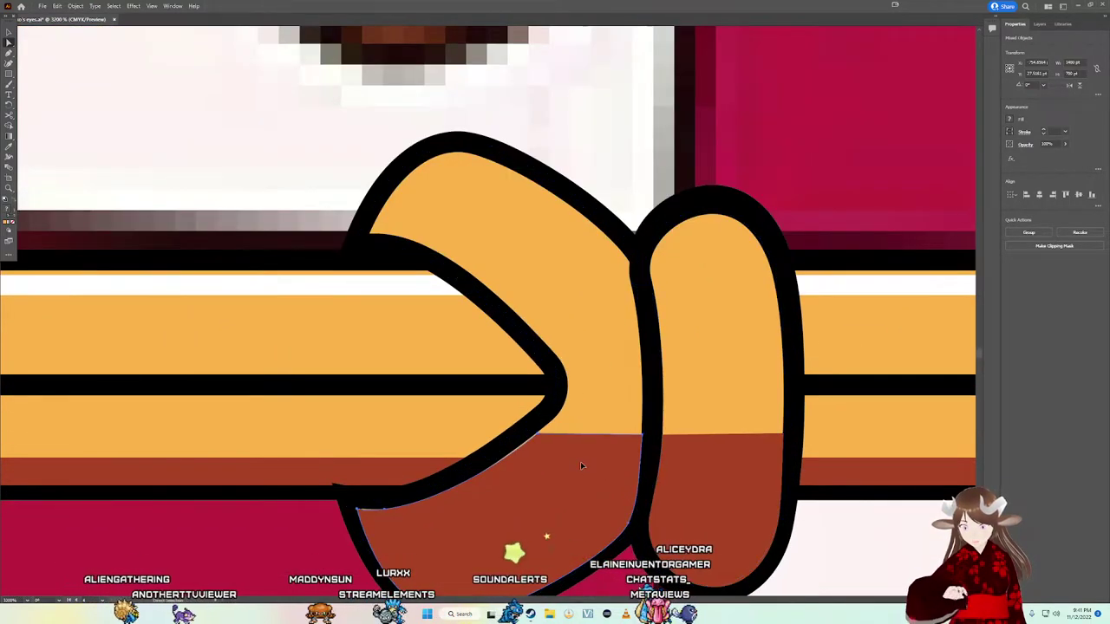
pyautogui.click(583, 466)
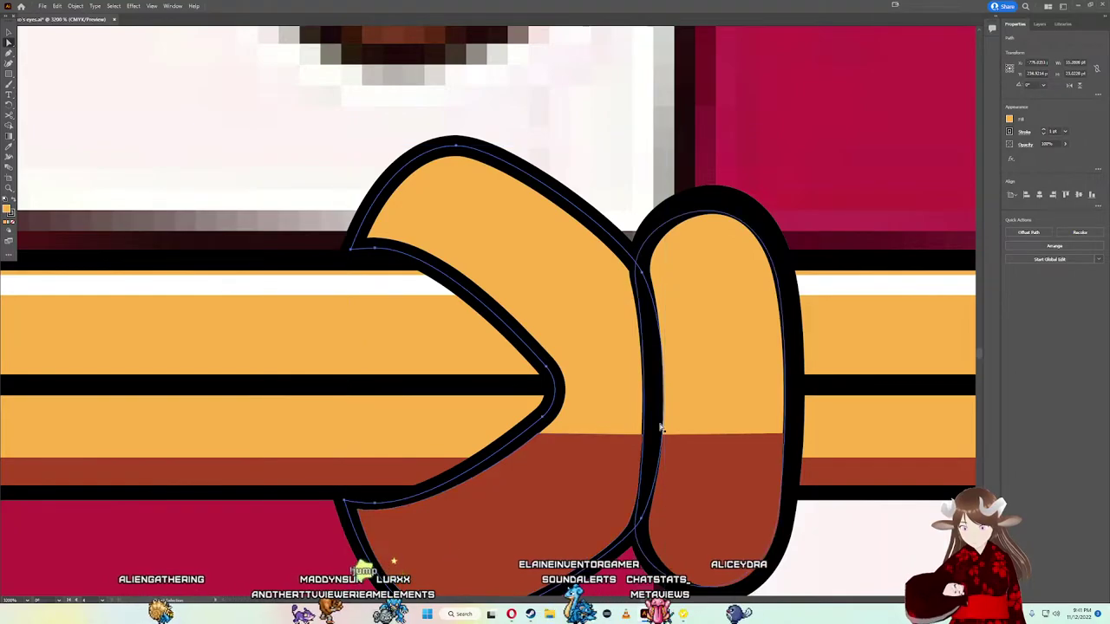
pyautogui.scroll(1, 607, 455)
pyautogui.scroll(2, 607, 455)
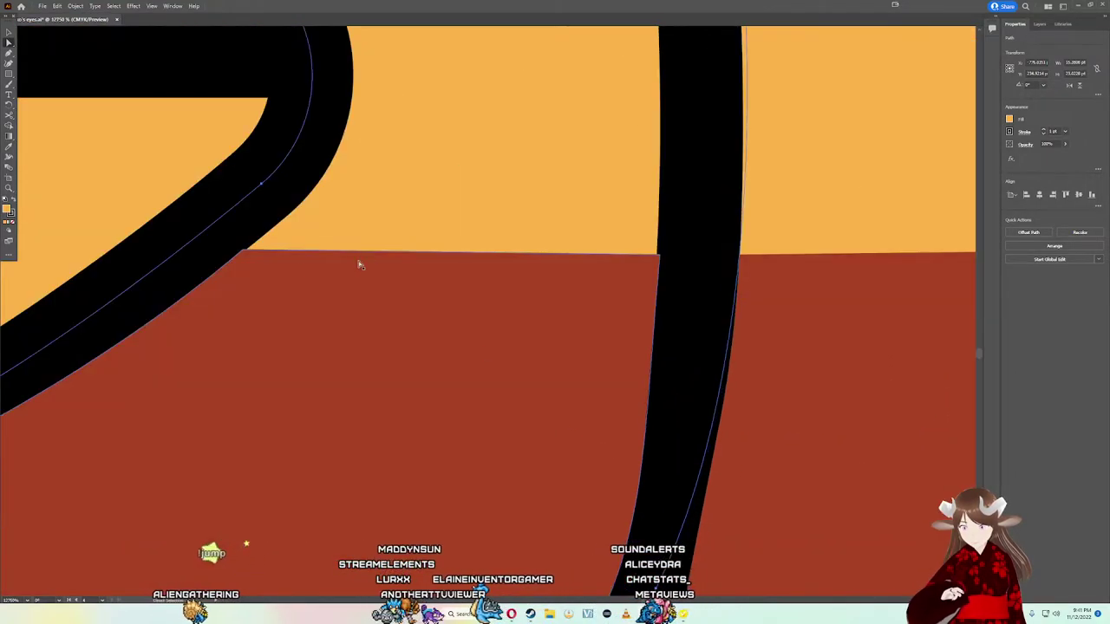
# Step: Snap the left brown shading shape's top corner onto the black stroke's edge
pyautogui.click(246, 254)
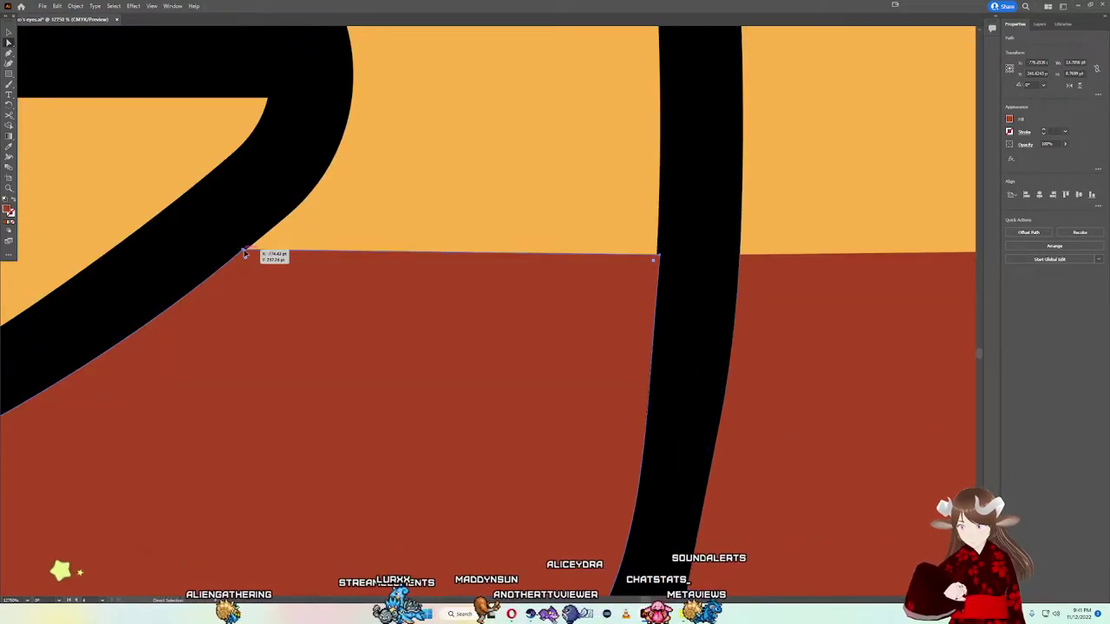
pyautogui.moveTo(246, 254); pyautogui.dragTo(248, 254)
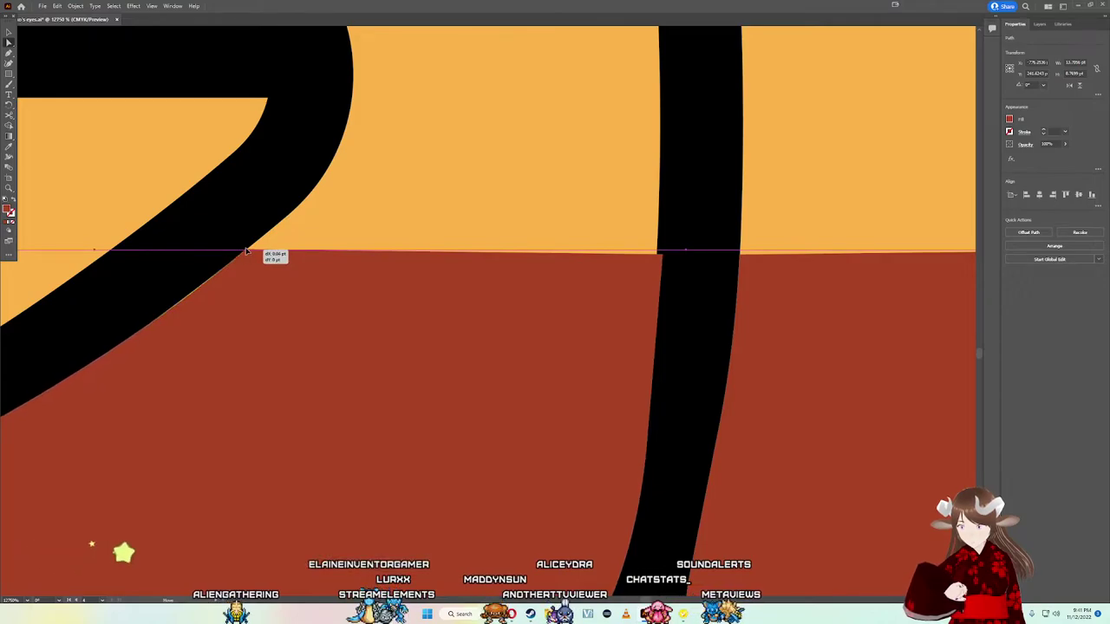
pyautogui.moveTo(246, 252); pyautogui.dragTo(247, 253)
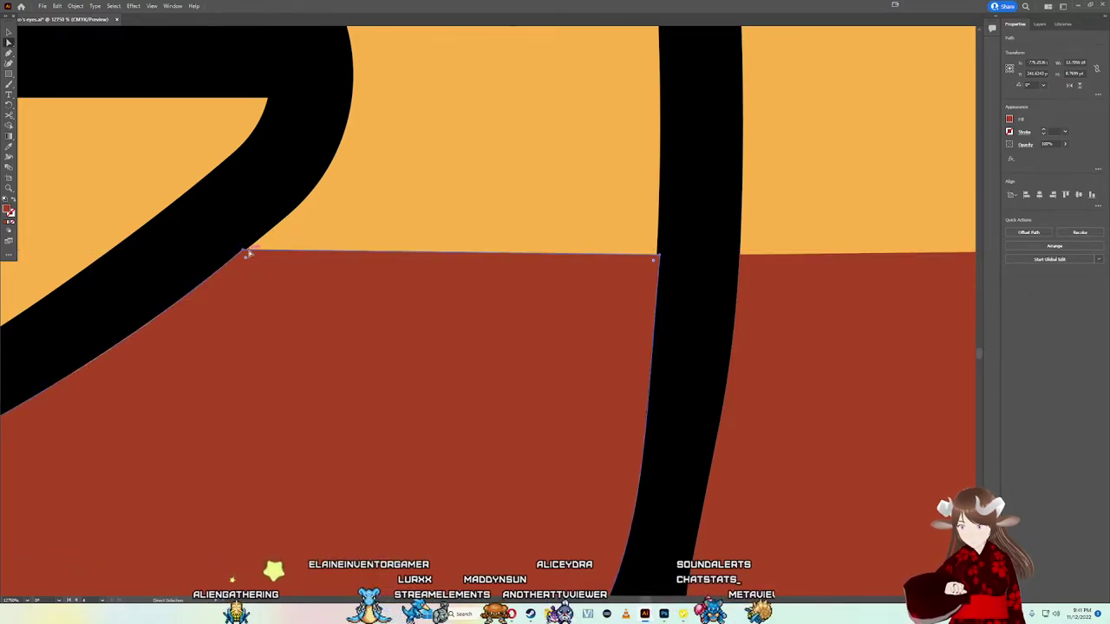
pyautogui.click(246, 253)
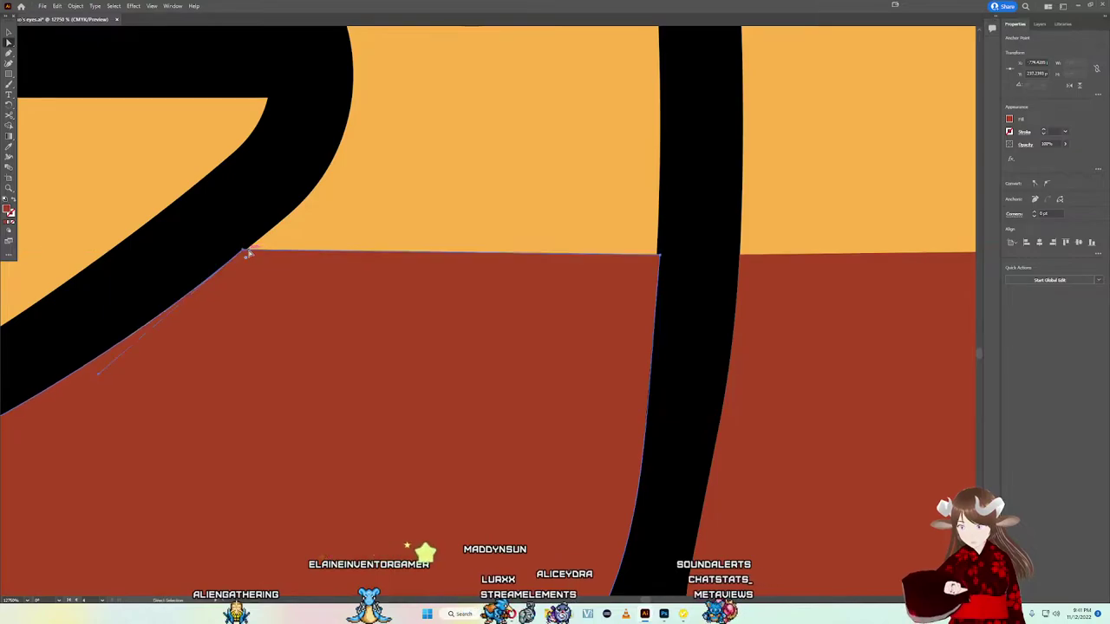
pyautogui.moveTo(246, 254); pyautogui.dragTo(268, 251)
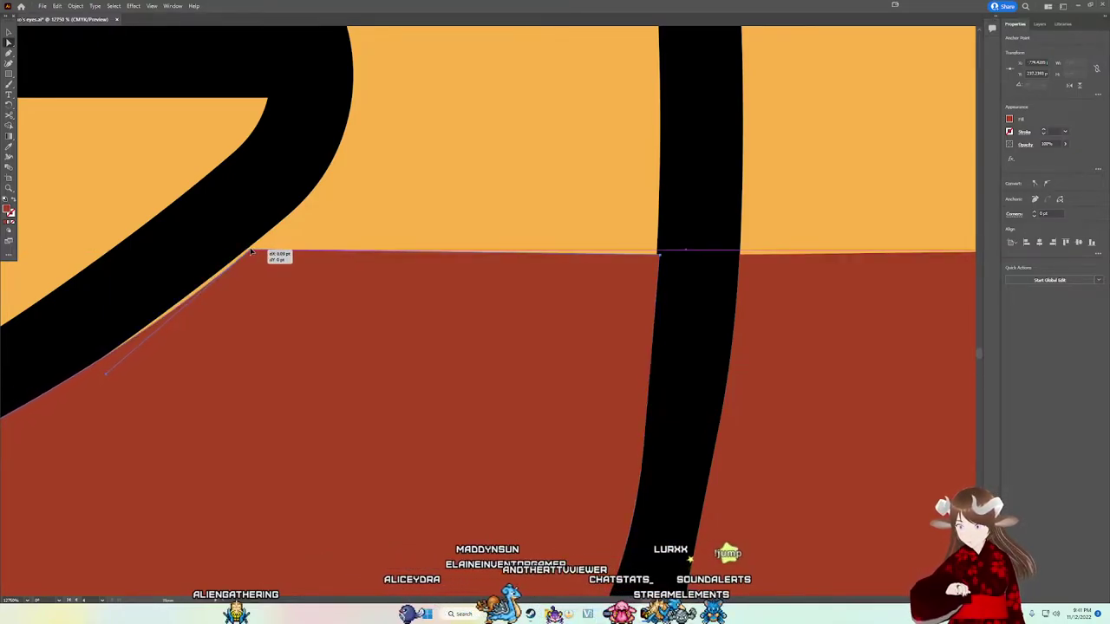
pyautogui.moveTo(268, 251); pyautogui.dragTo(247, 254)
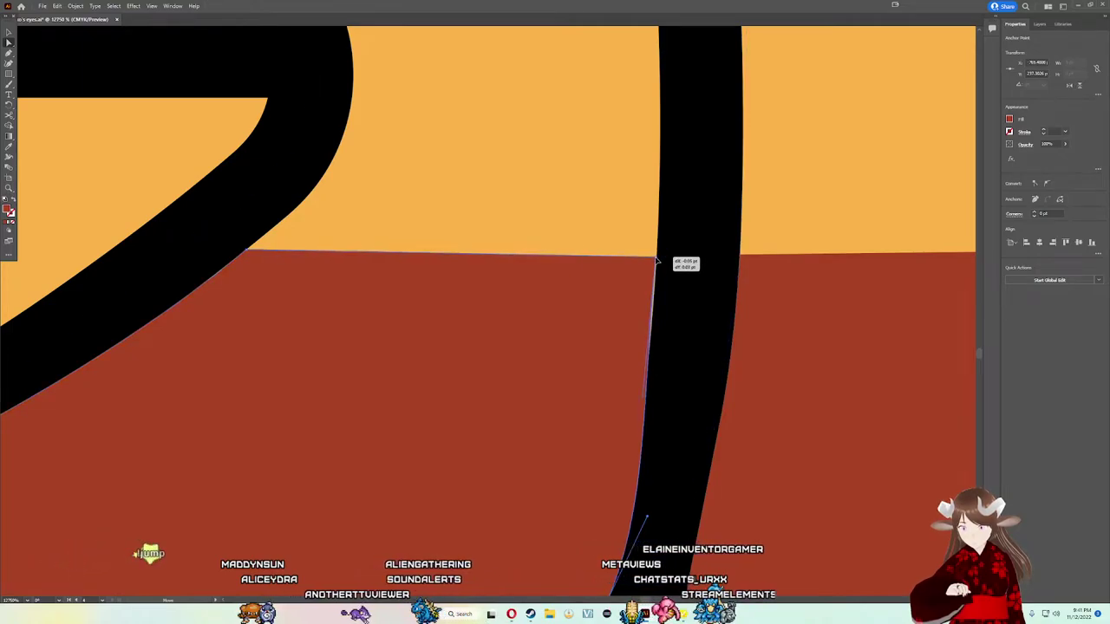
pyautogui.moveTo(657, 255); pyautogui.dragTo(657, 257)
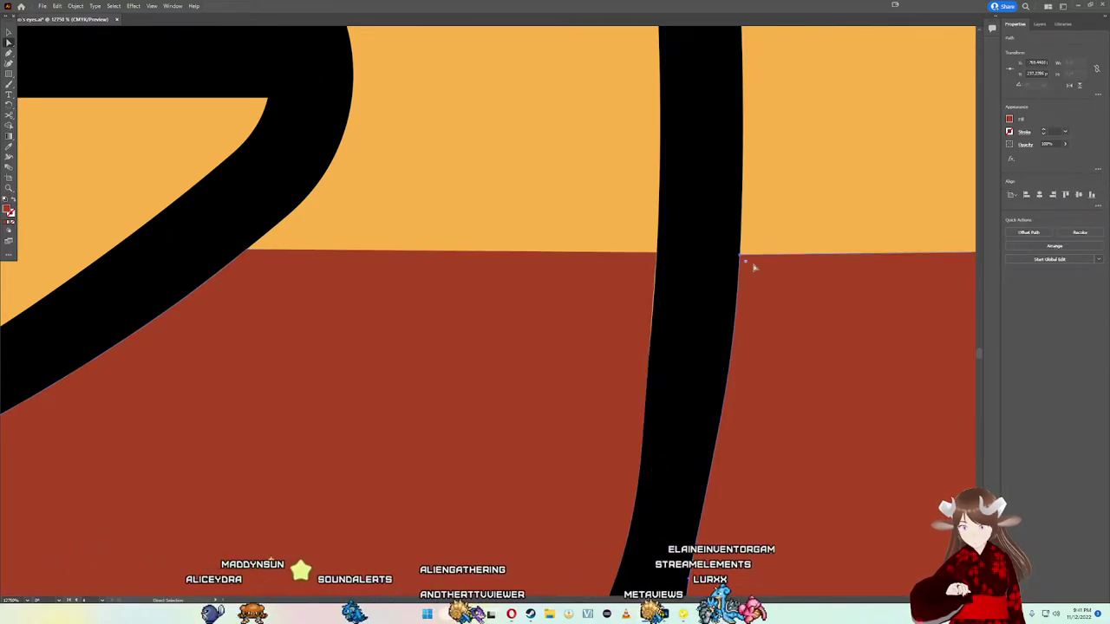
# Step: Move the right brown shape's corner against the stroke, then reselect the left shape's corner
pyautogui.click(742, 260)
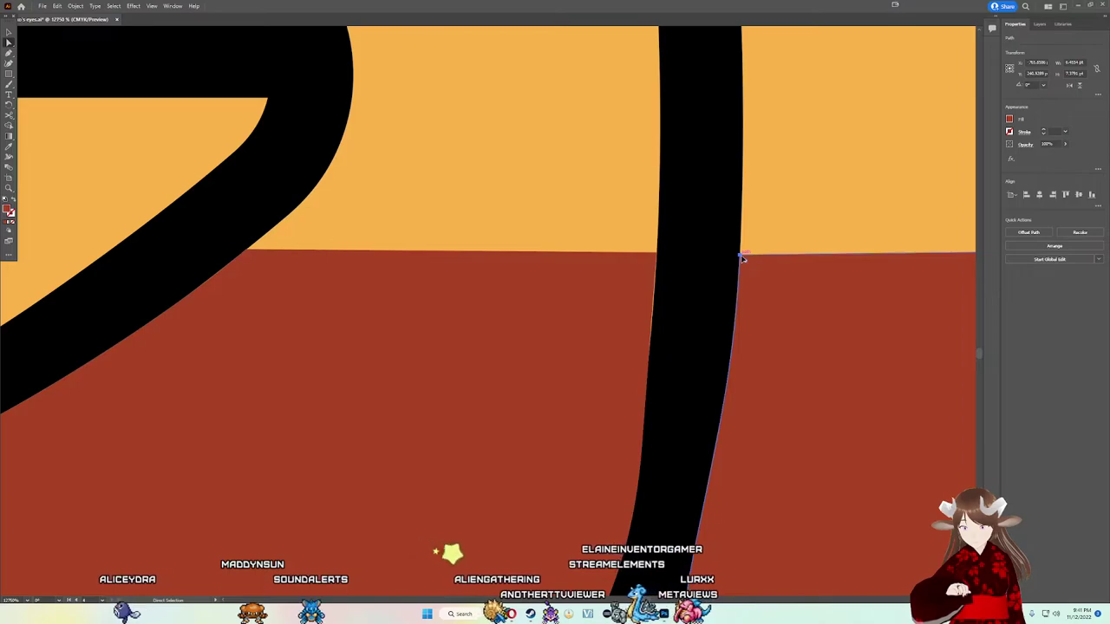
pyautogui.moveTo(740, 256); pyautogui.dragTo(738, 253)
pyautogui.click(655, 274)
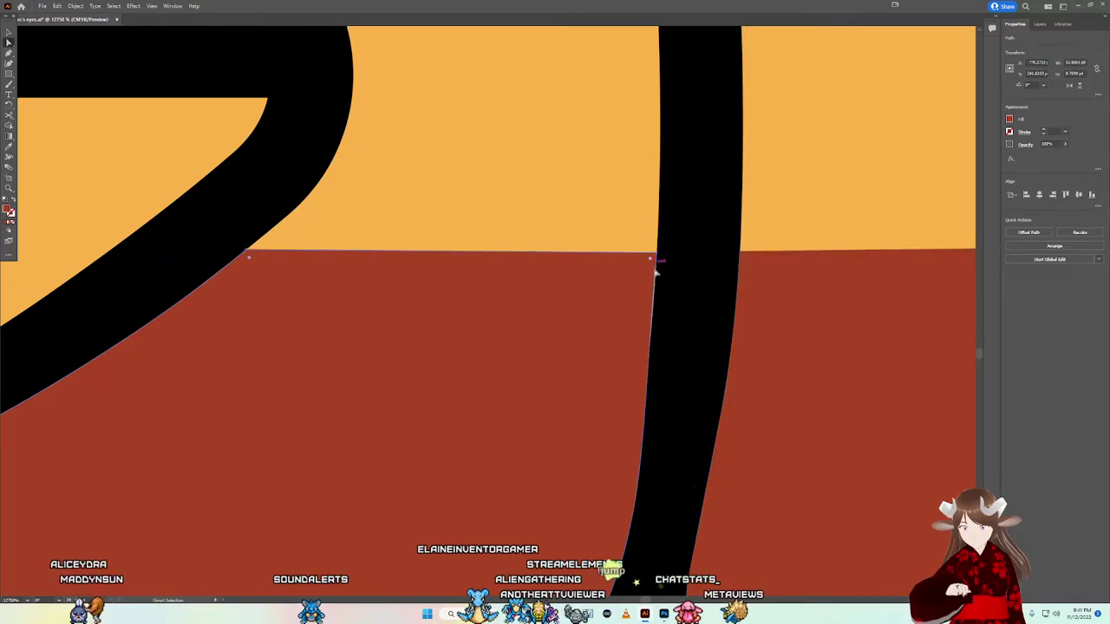
pyautogui.click(656, 257)
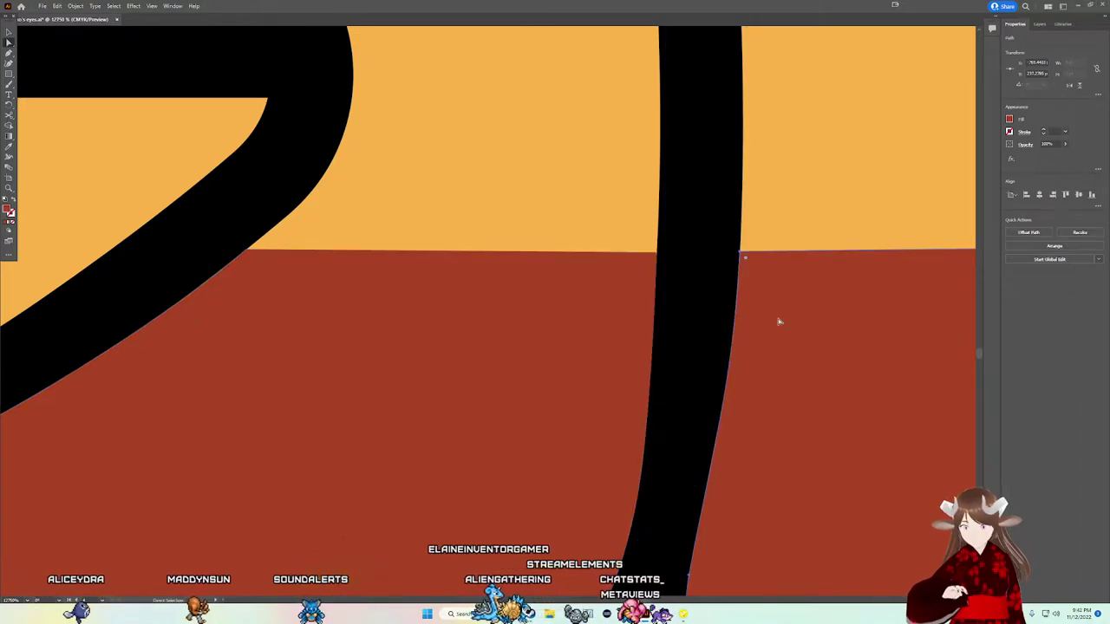
# Step: Paste a copy of the large left loop and oval loop on top of the originals
pyautogui.scroll(-5, 780, 321)
pyautogui.scroll(4, 842, 364)
pyautogui.click(839, 330)
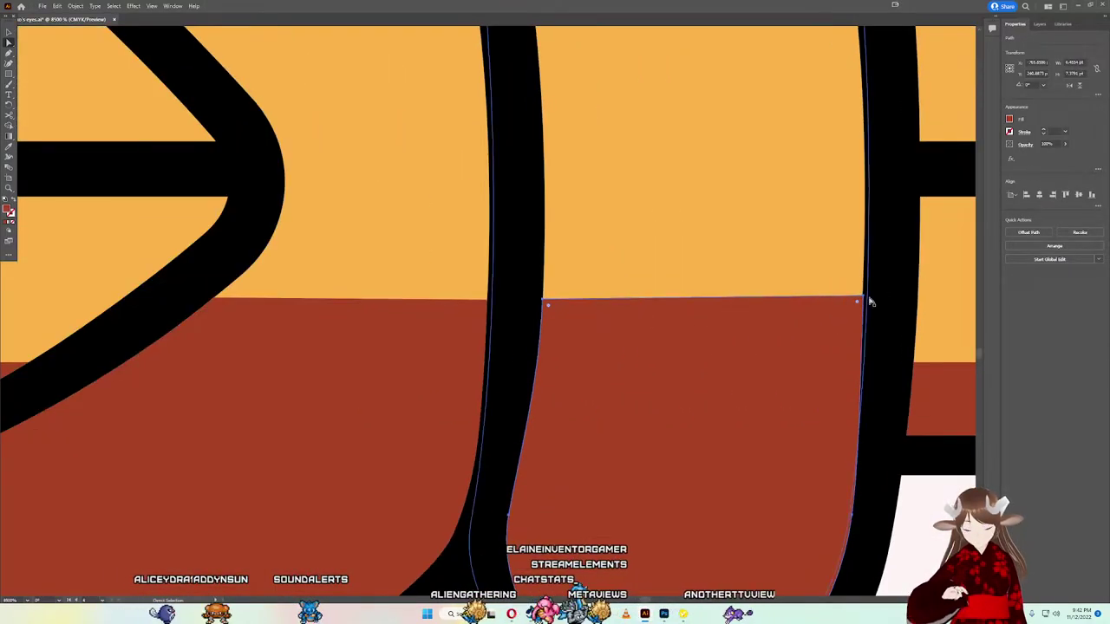
pyautogui.scroll(-3, 679, 378)
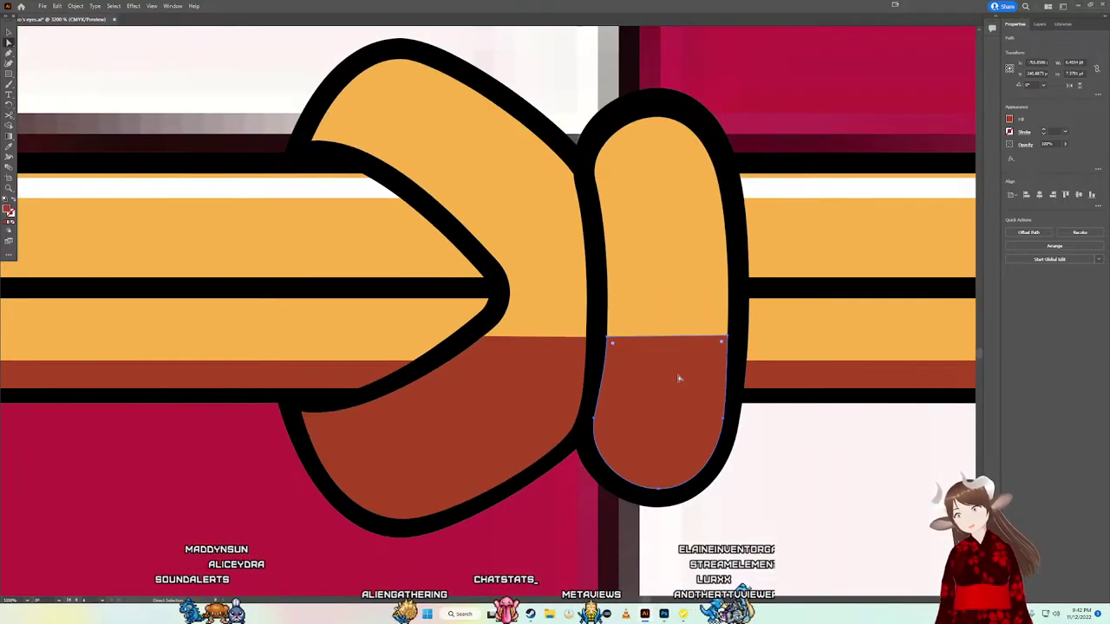
pyautogui.click(592, 260)
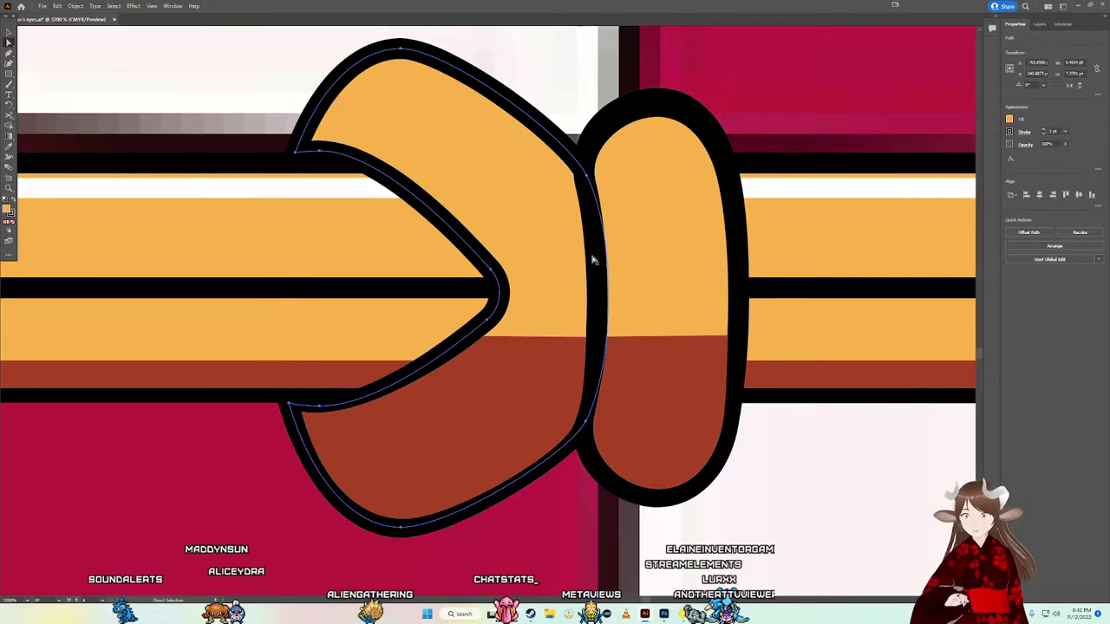
pyautogui.keyDown('shift'); pyautogui.click(592, 260); pyautogui.keyUp('shift')
pyautogui.hotkey('ctrl', 'v')
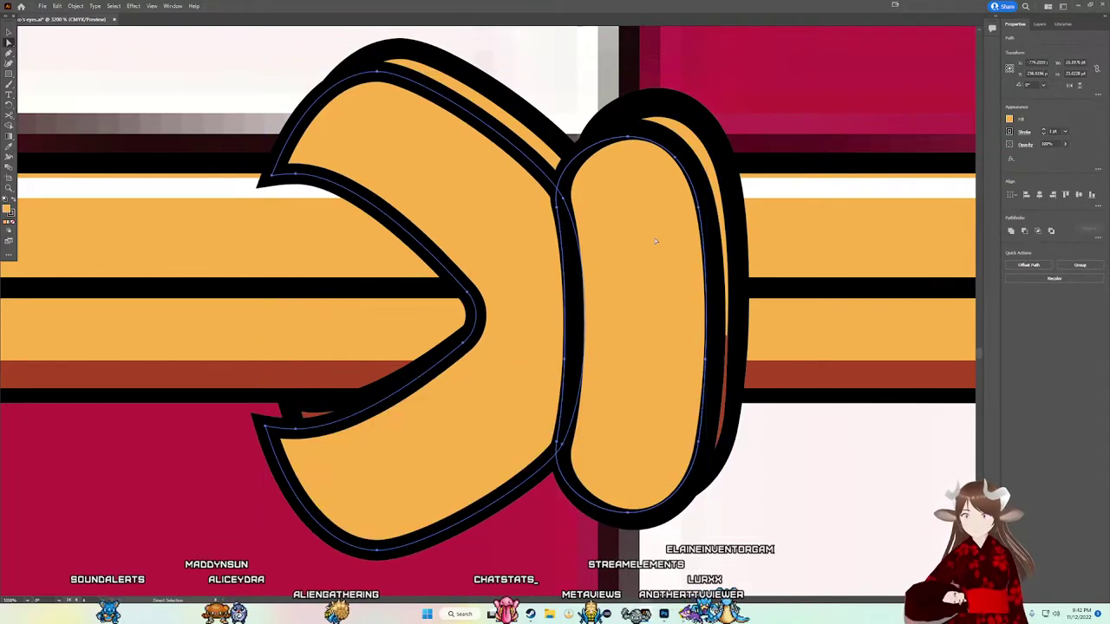
# Step: Position the duplicated loops just below the knot, shifted slightly up and left
pyautogui.scroll(-3, 688, 483)
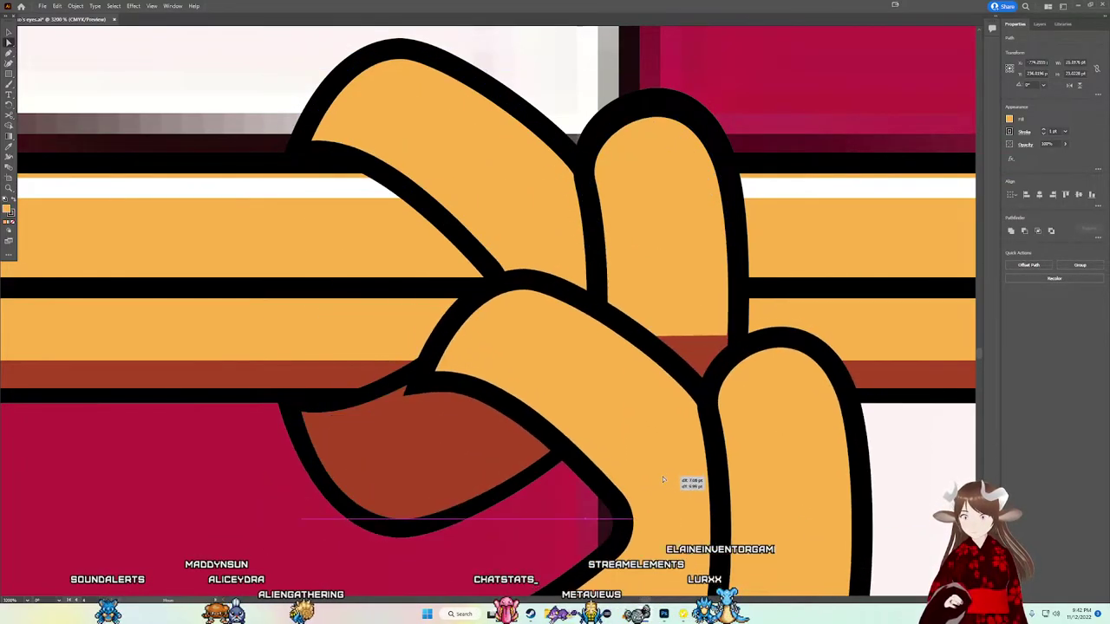
pyautogui.scroll(-3, 689, 483)
pyautogui.click(700, 503)
pyautogui.scroll(-3, 716, 537)
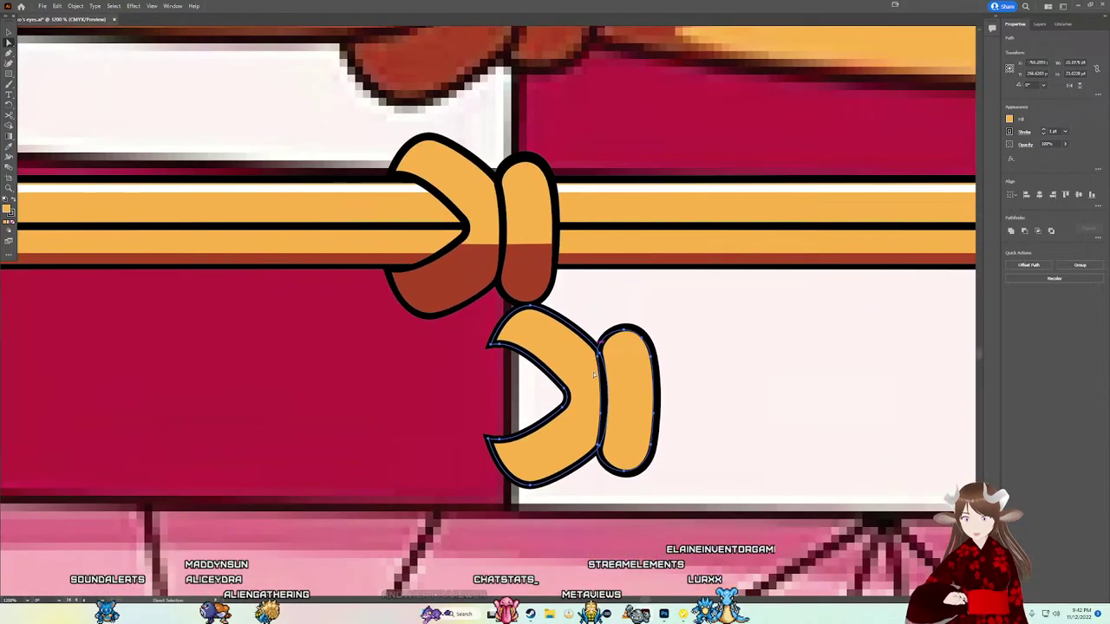
pyautogui.moveTo(590, 370); pyautogui.dragTo(591, 427)
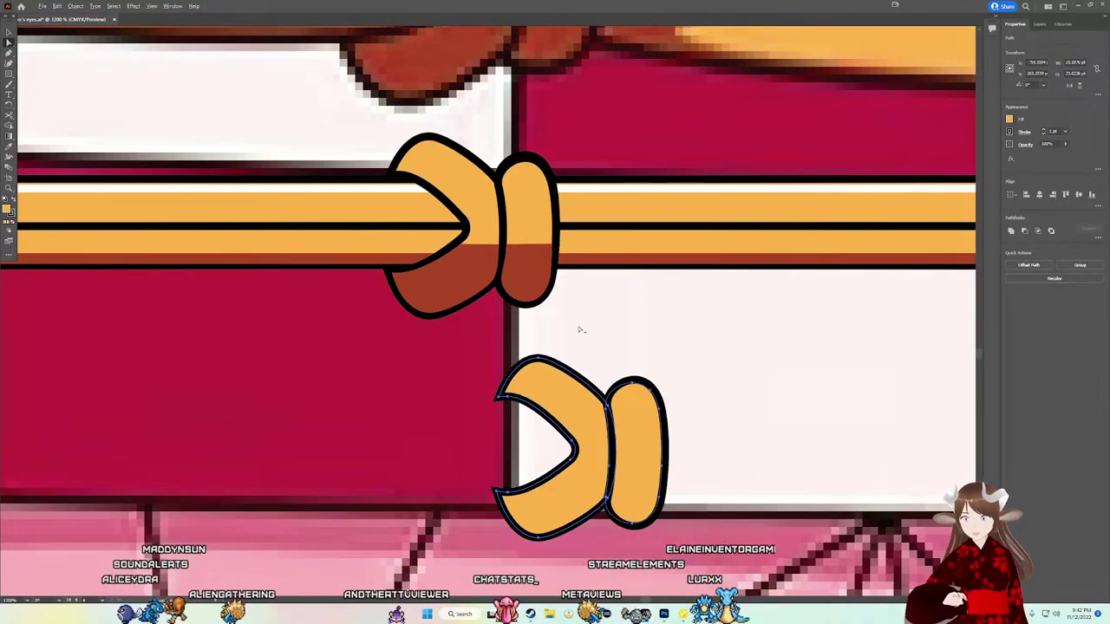
pyautogui.scroll(-2, 580, 330)
pyautogui.scroll(-2, 569, 325)
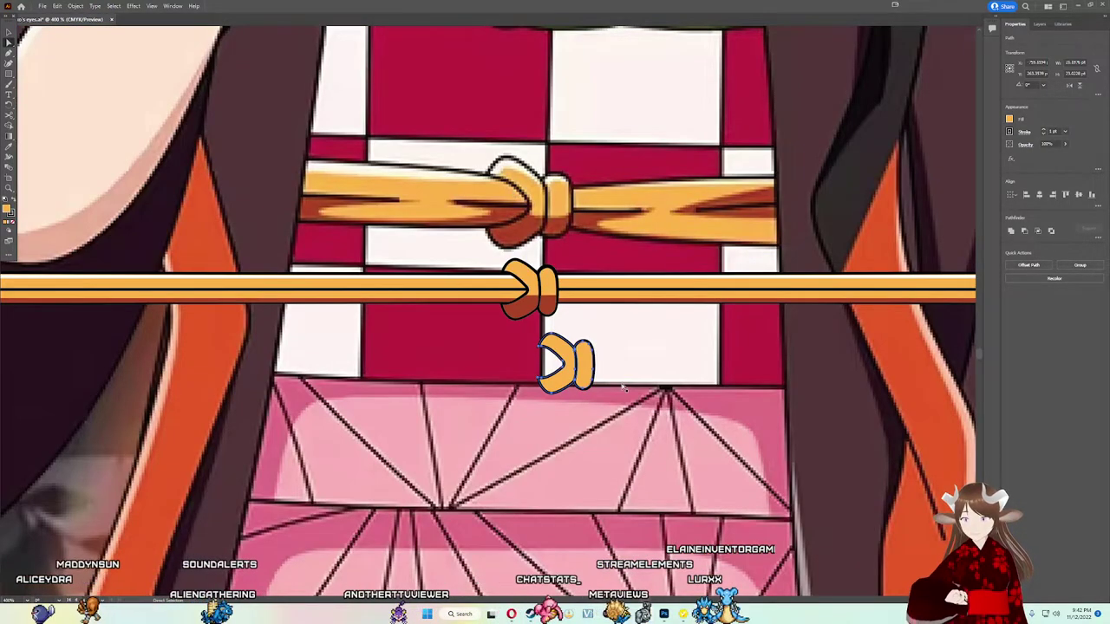
pyautogui.scroll(1, 603, 367)
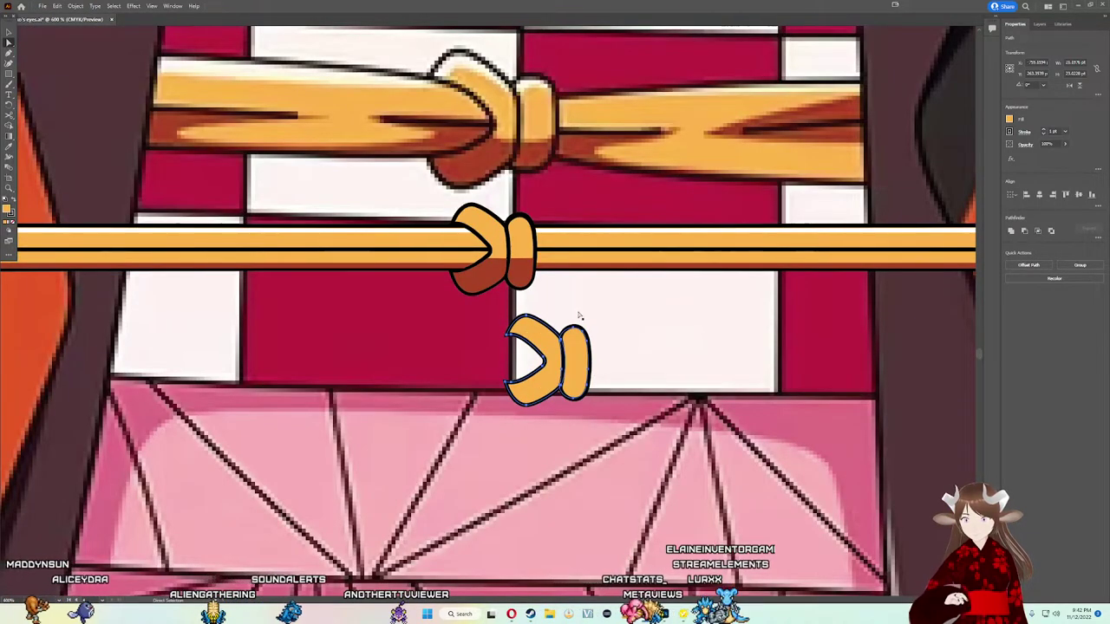
pyautogui.click(552, 346)
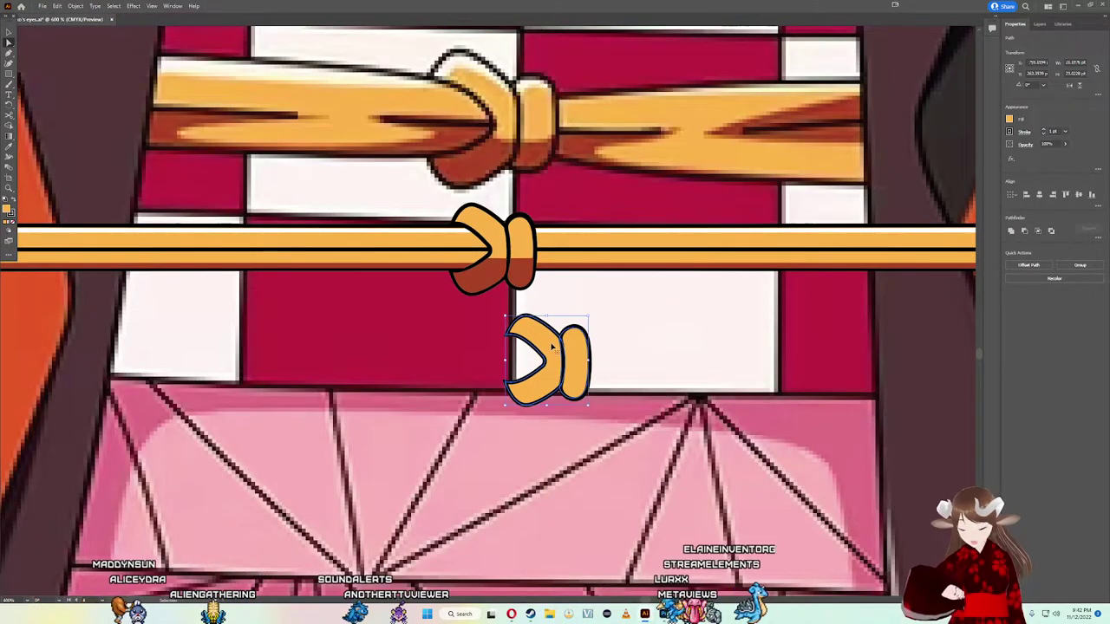
pyautogui.moveTo(551, 346)
pyautogui.mouseDown()
pyautogui.moveTo(537, 353)
pyautogui.moveTo(546, 360)
pyautogui.mouseUp()
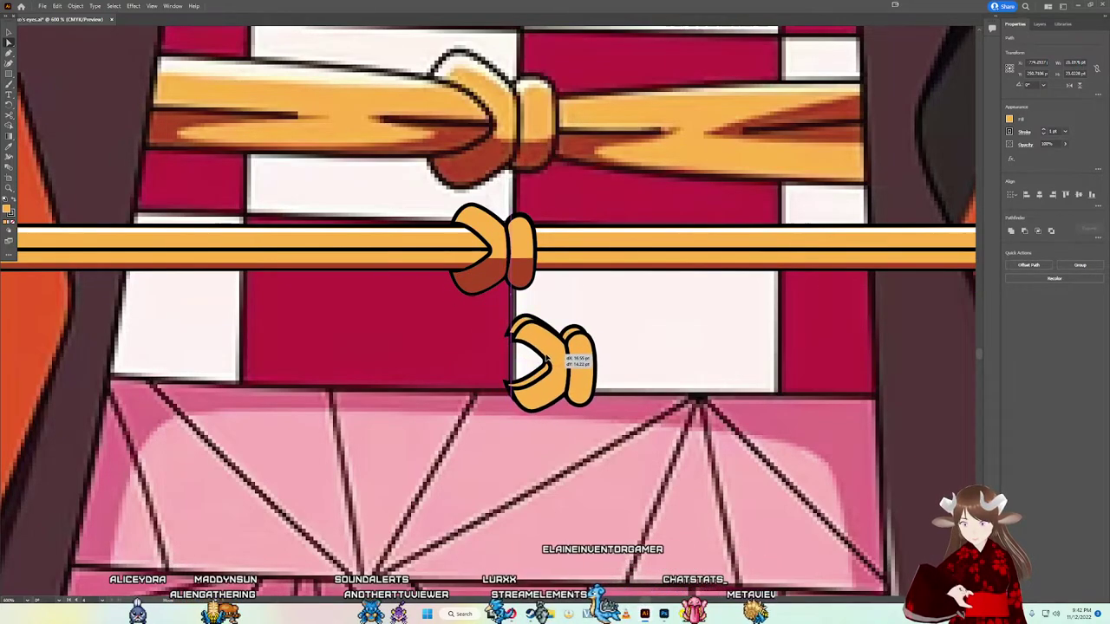
pyautogui.moveTo(546, 357); pyautogui.dragTo(542, 358)
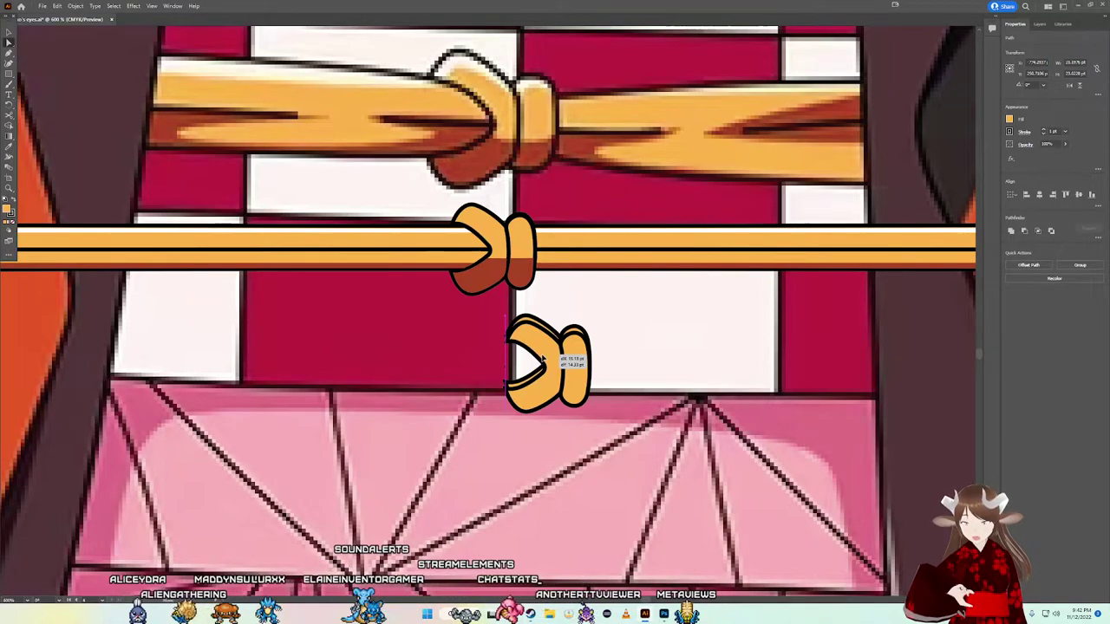
# Step: Give the loop copy no stroke and a green fill
pyautogui.click(1010, 131)
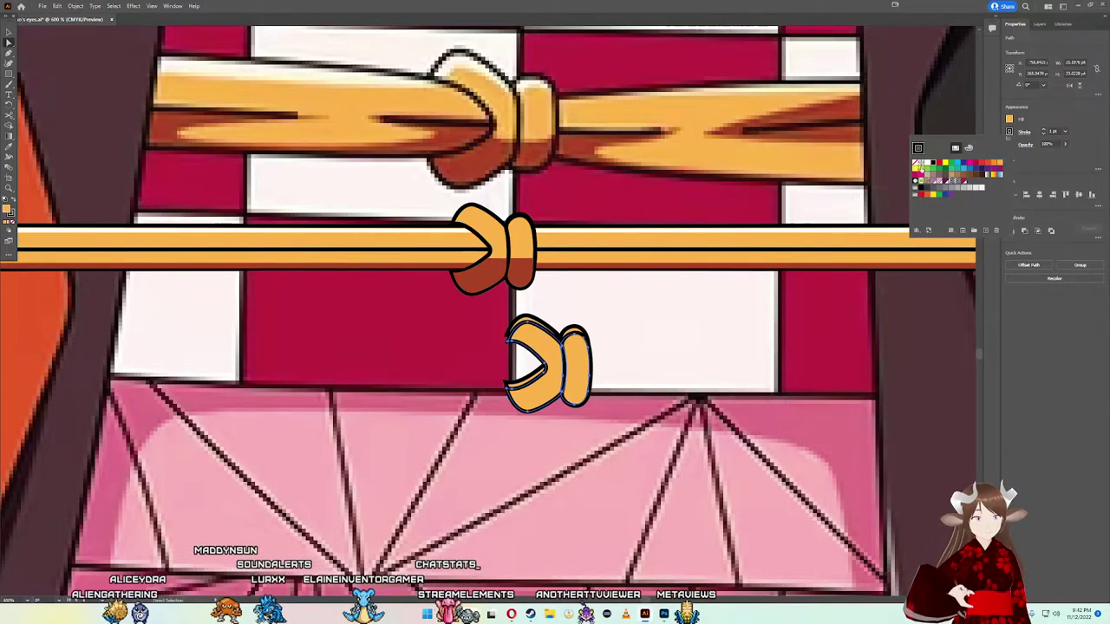
pyautogui.click(928, 174)
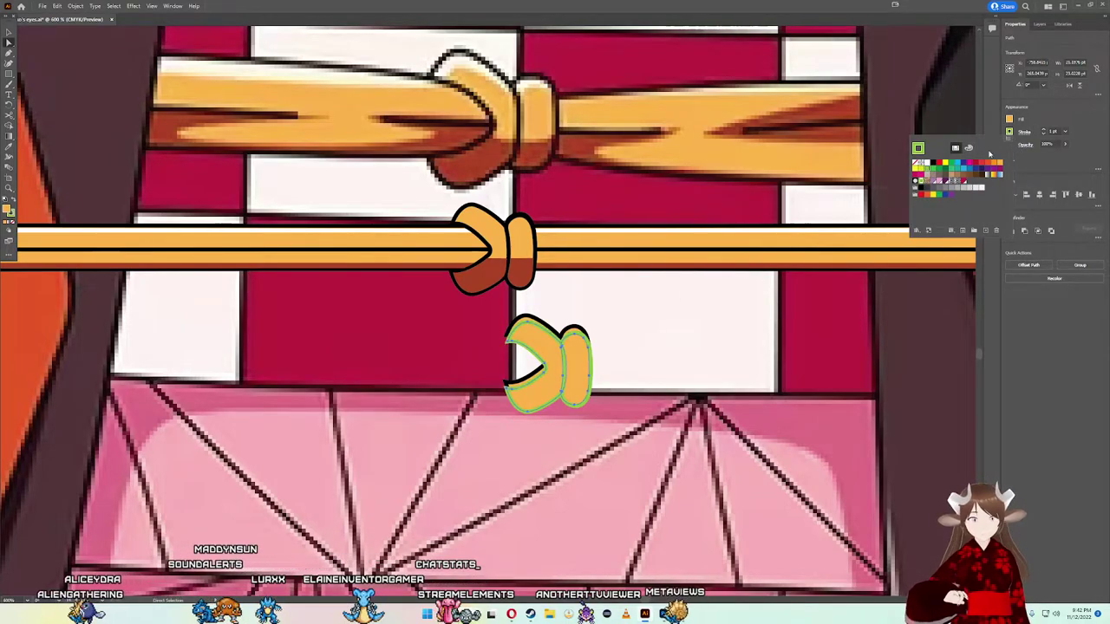
pyautogui.click(917, 162)
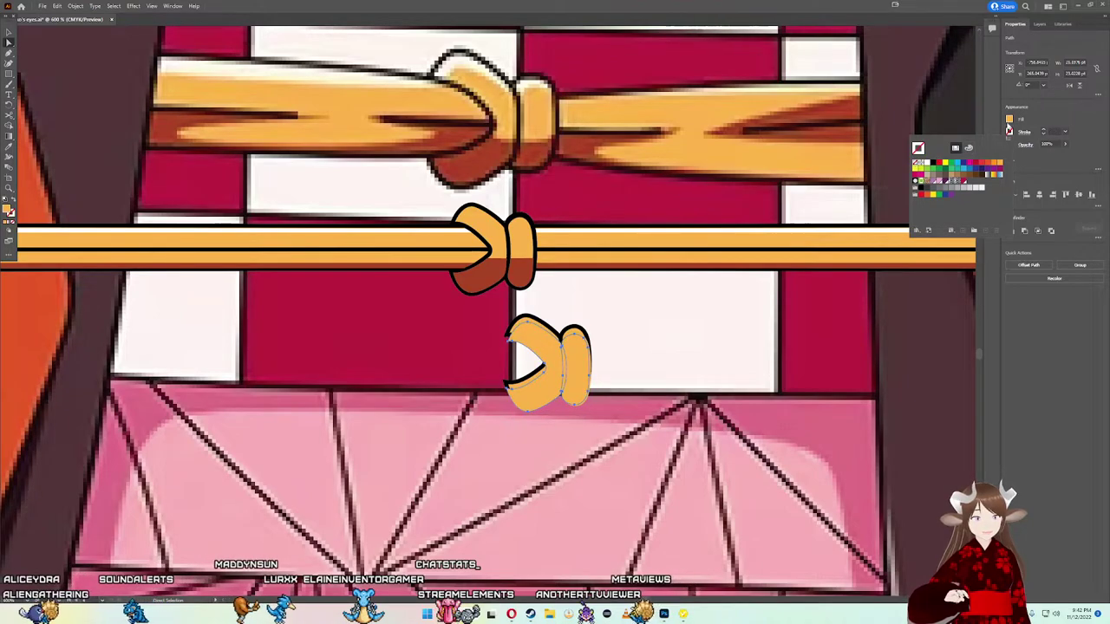
pyautogui.press('Escape')
pyautogui.click(1009, 119)
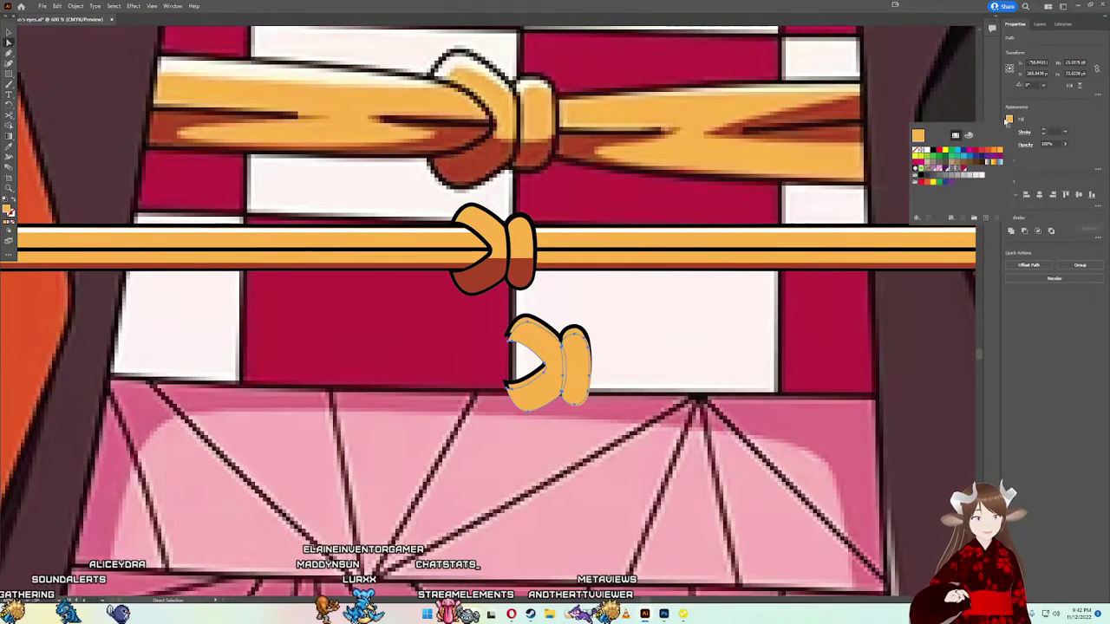
pyautogui.click(954, 151)
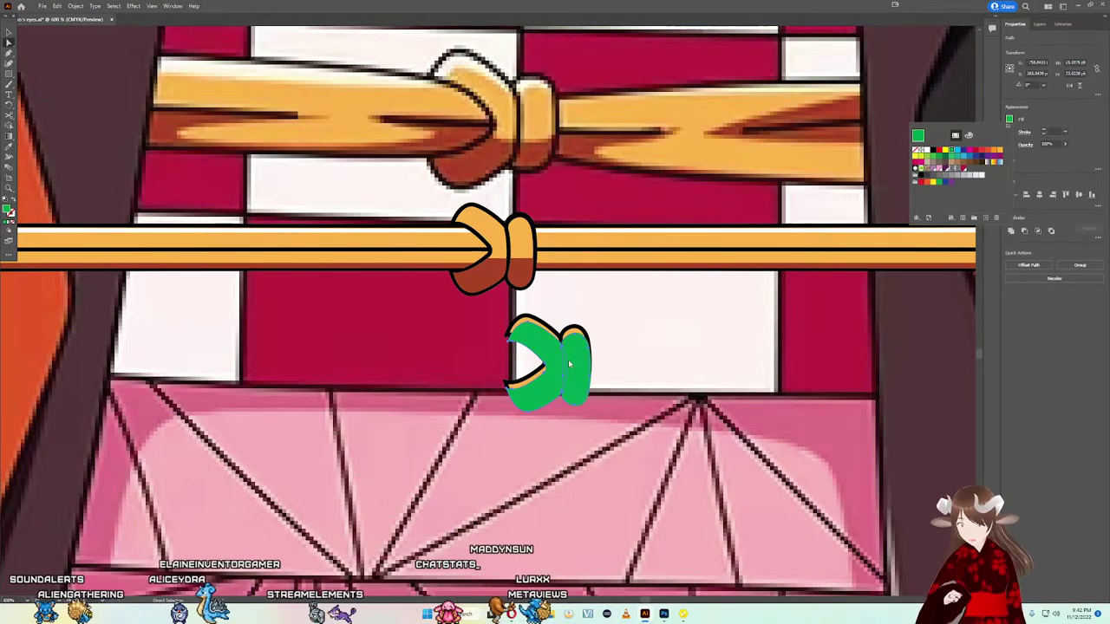
pyautogui.press('Escape')
# Step: Nudge the green shape up about 6.6 pt and set its stroke to None
pyautogui.scroll(5, 596, 357)
pyautogui.scroll(-2, 568, 312)
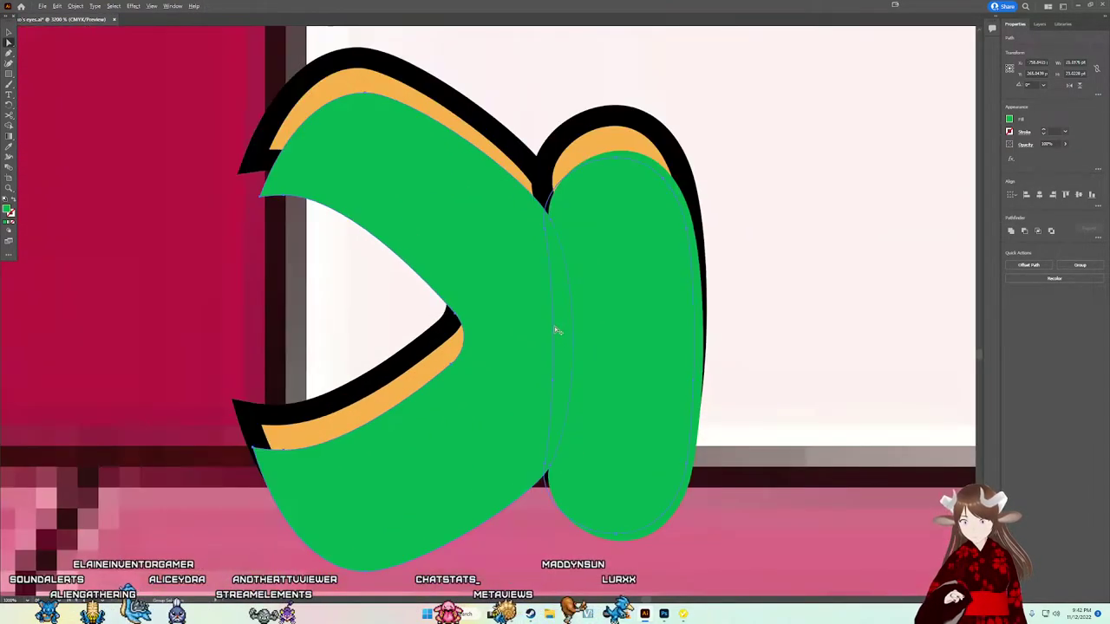
pyautogui.moveTo(568, 311); pyautogui.dragTo(568, 298)
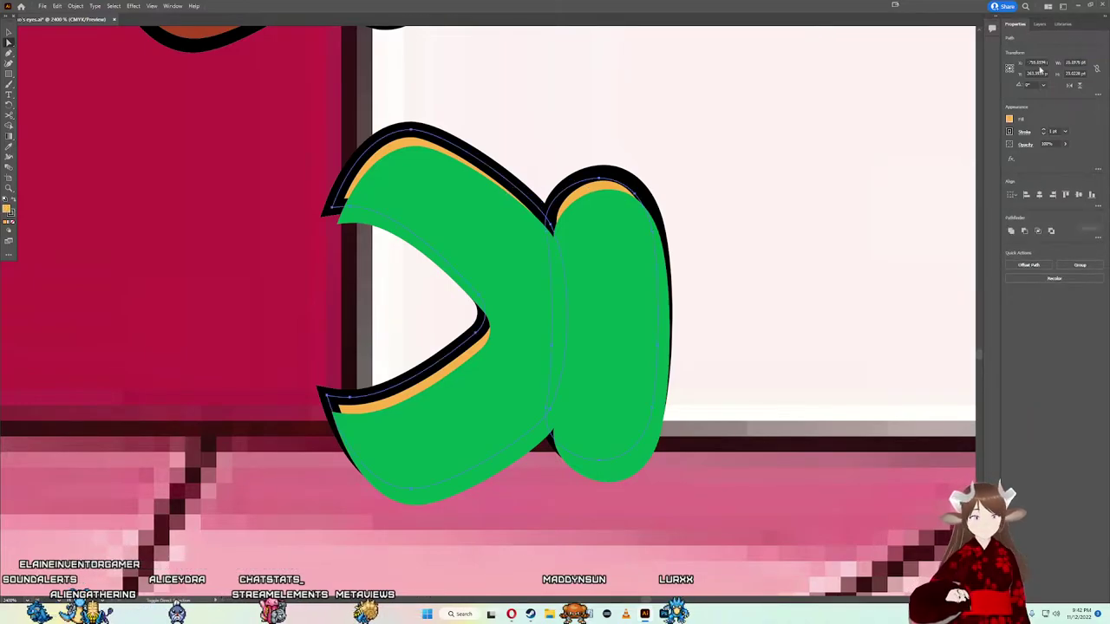
pyautogui.click(1010, 134)
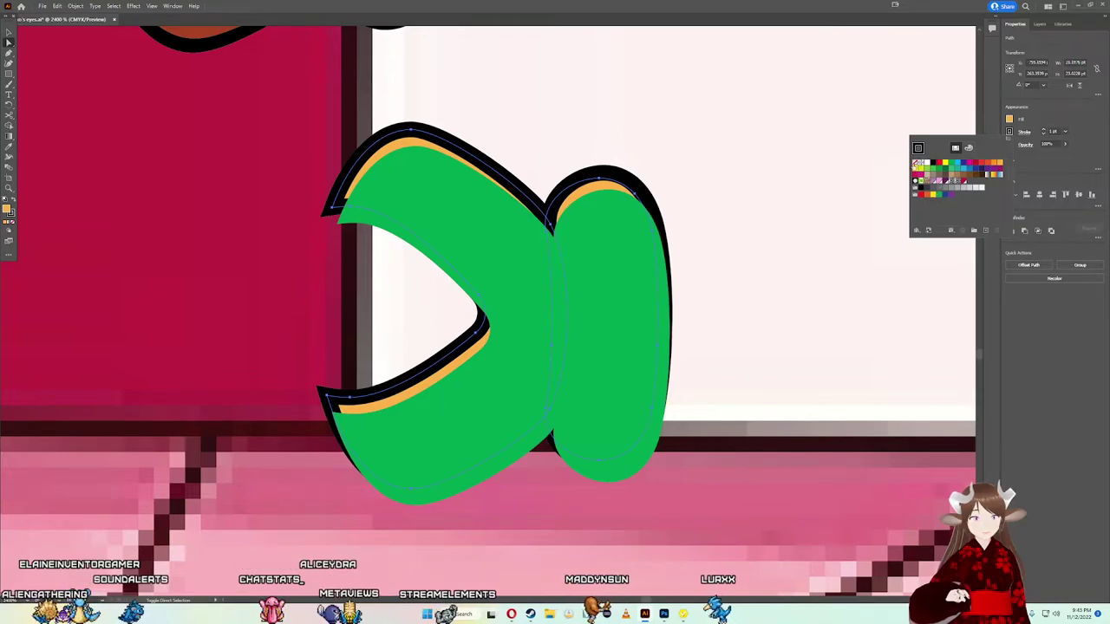
pyautogui.click(916, 162)
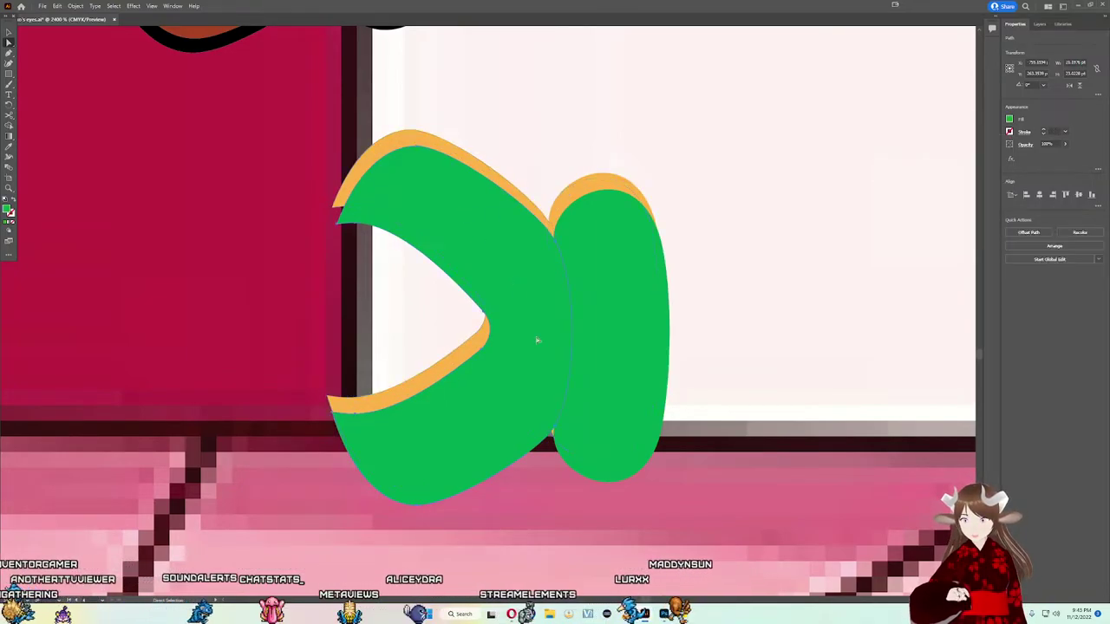
# Step: Nudge the green knot shape up and left, zooming to check its fit
pyautogui.moveTo(611, 371); pyautogui.dragTo(609, 362)
pyautogui.keyDown('alt'); pyautogui.scroll(-1, 592, 311); pyautogui.keyUp('alt')
pyautogui.keyDown('alt'); pyautogui.scroll(-4, 590, 289); pyautogui.keyUp('alt')
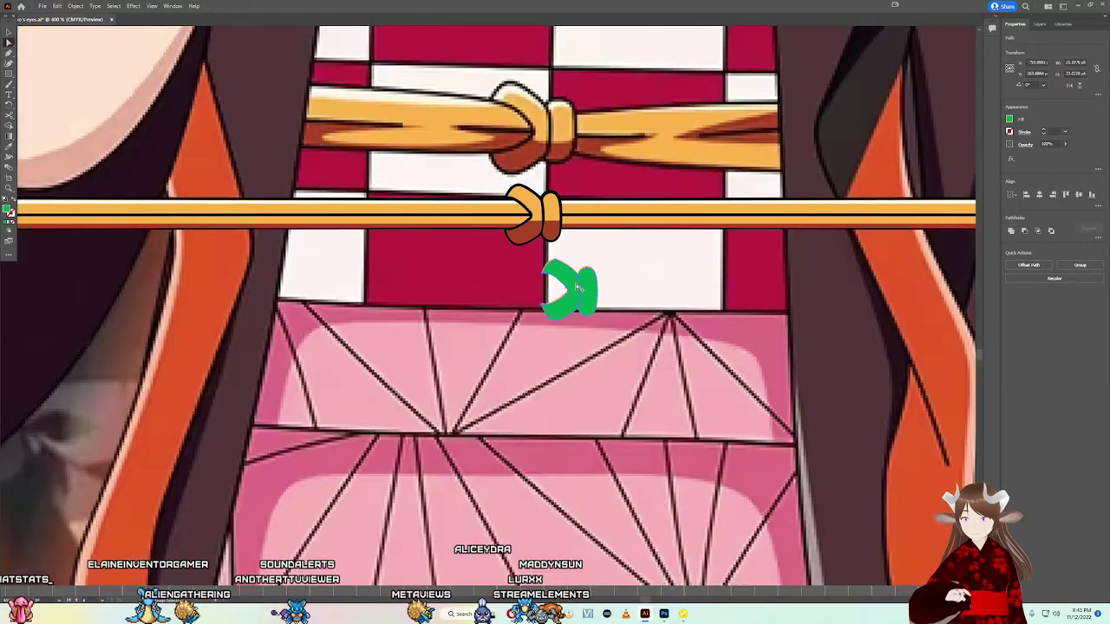
pyautogui.keyDown('alt'); pyautogui.scroll(1, 577, 286); pyautogui.keyUp('alt')
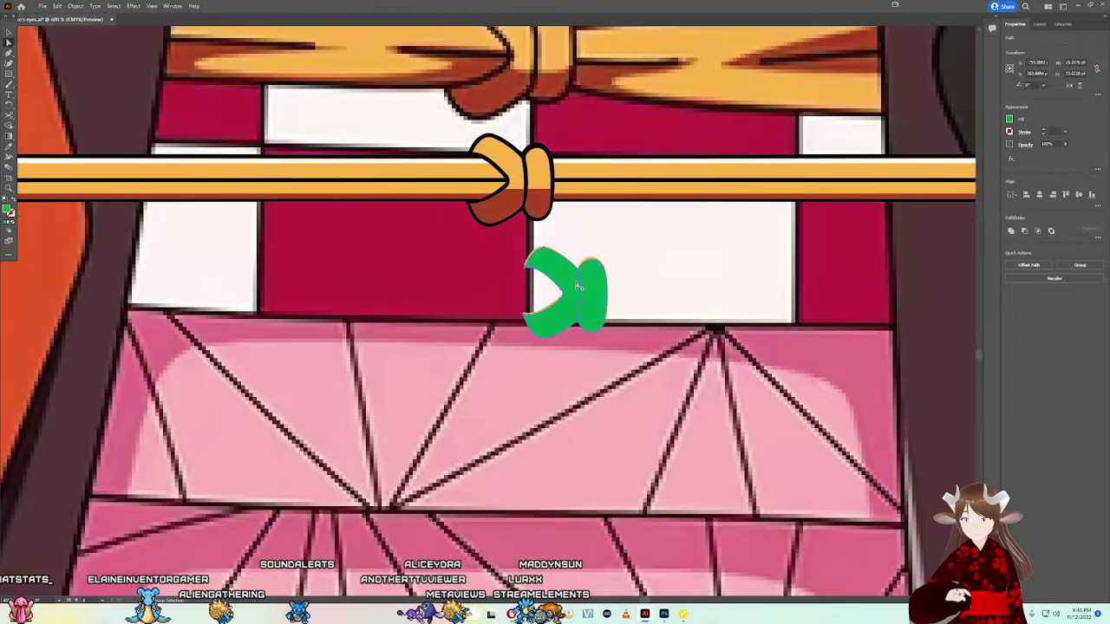
pyautogui.keyDown('alt'); pyautogui.scroll(1, 563, 286); pyautogui.keyUp('alt')
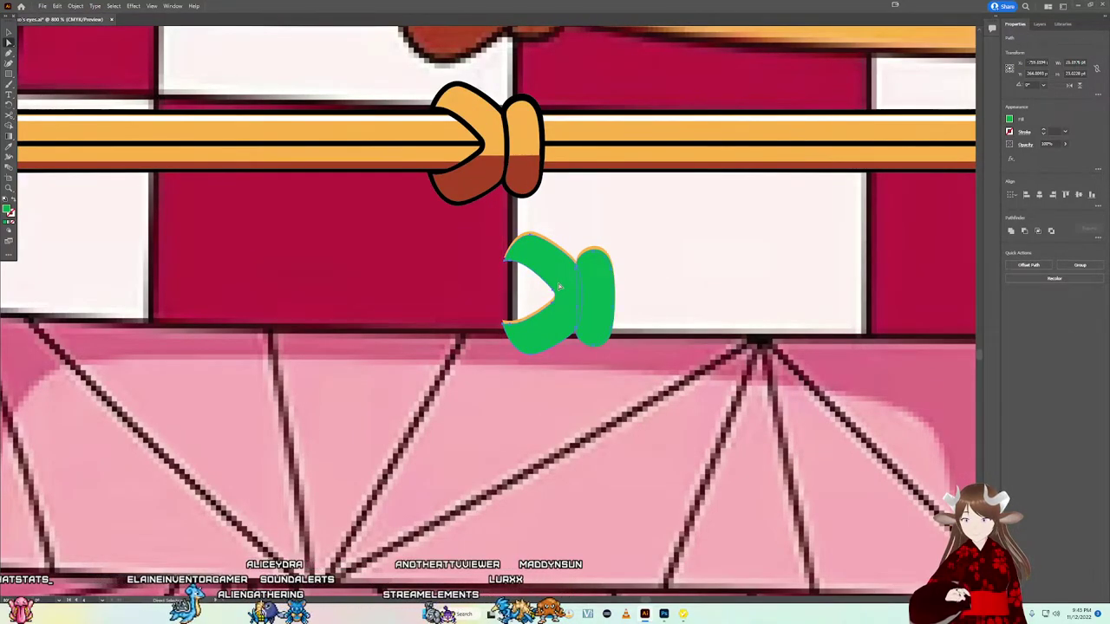
pyautogui.keyDown('alt'); pyautogui.scroll(2, 592, 253); pyautogui.keyUp('alt')
pyautogui.keyDown('alt'); pyautogui.scroll(2, 585, 265); pyautogui.keyUp('alt')
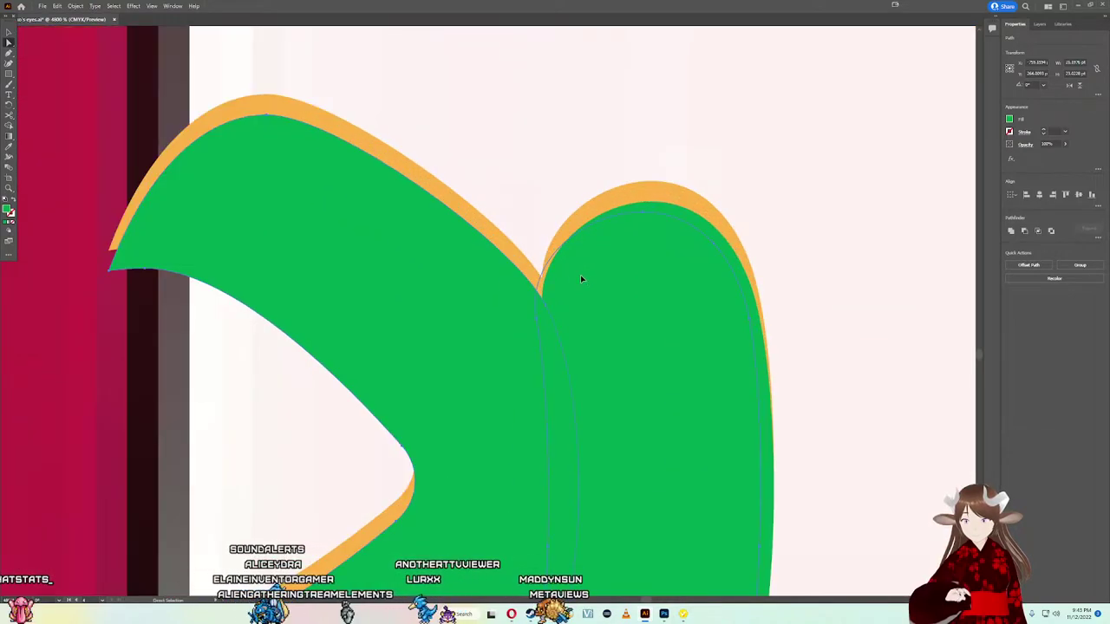
pyautogui.moveTo(580, 279); pyautogui.dragTo(580, 280)
# Step: Fine-tune the green shape by fractions of a point, leaving a thin orange rim on top
pyautogui.keyDown('alt'); pyautogui.scroll(-4, 579, 280); pyautogui.keyUp('alt')
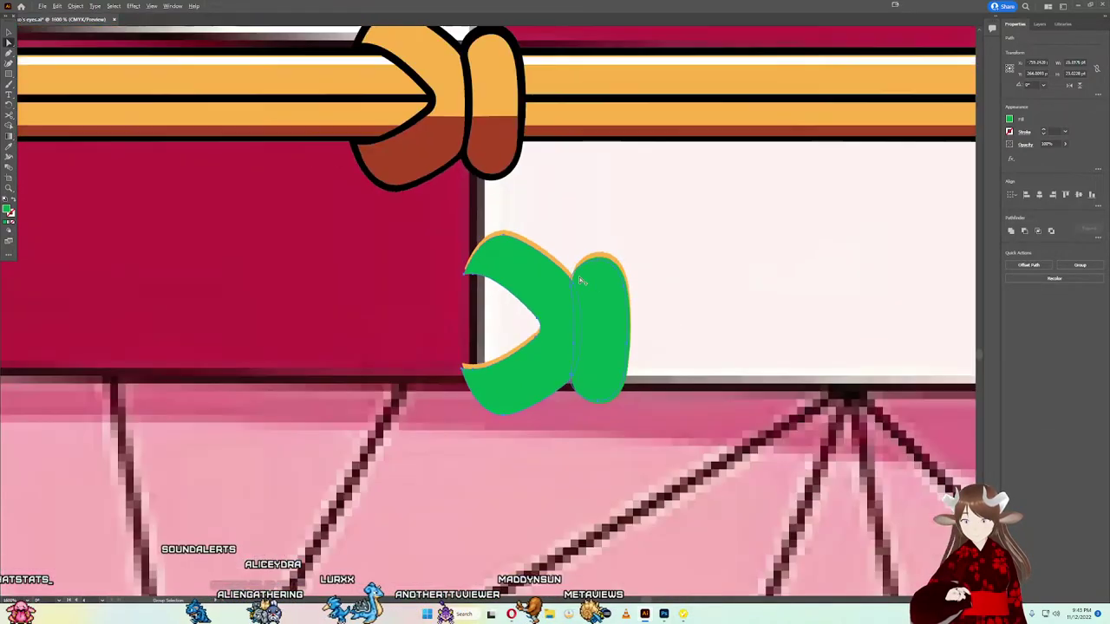
pyautogui.keyDown('alt'); pyautogui.scroll(-5, 572, 282); pyautogui.keyUp('alt')
pyautogui.keyDown('alt'); pyautogui.scroll(5, 560, 272); pyautogui.keyUp('alt')
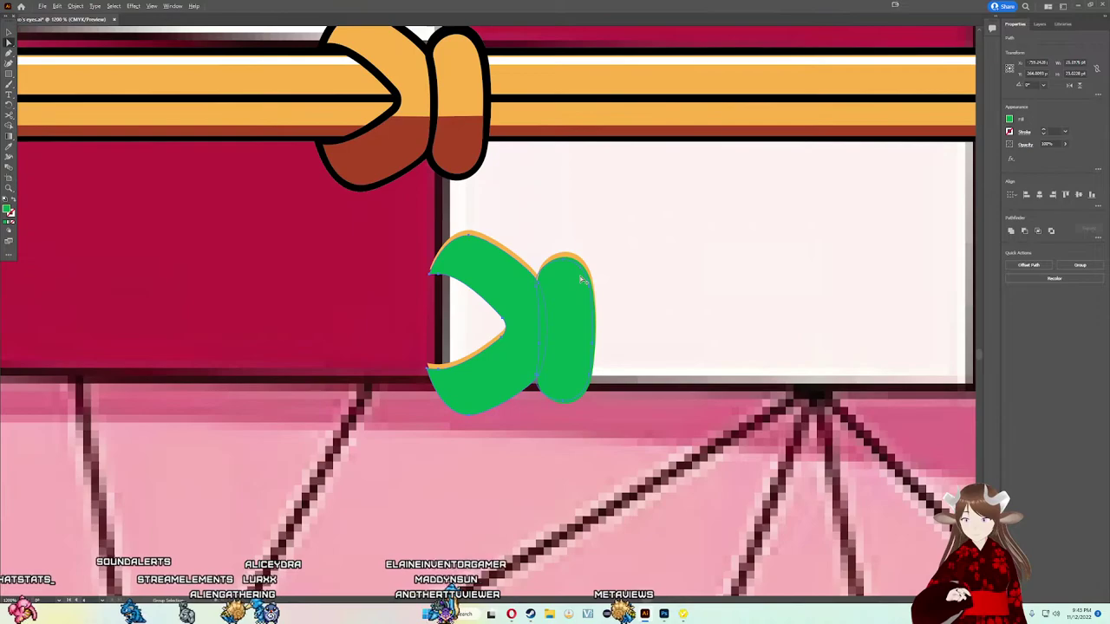
pyautogui.keyDown('alt'); pyautogui.scroll(2, 555, 271); pyautogui.keyUp('alt')
pyautogui.moveTo(552, 271); pyautogui.dragTo(556, 268)
pyautogui.scroll(-3, 555, 268)
pyautogui.scroll(1, 469, 214)
pyautogui.scroll(3, 472, 213)
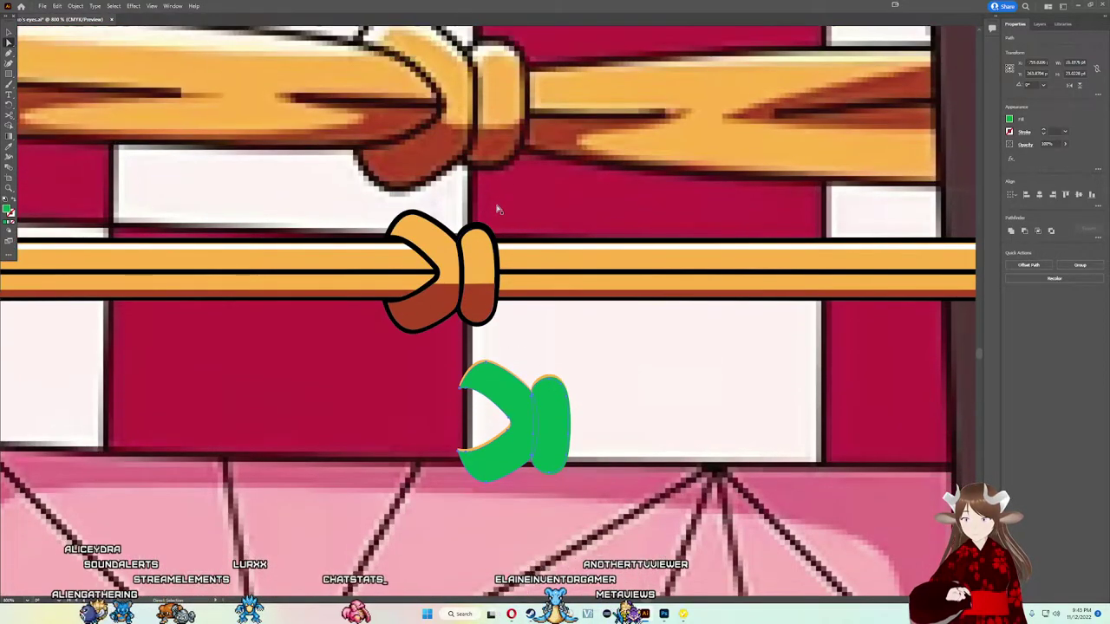
pyautogui.scroll(-2, 520, 277)
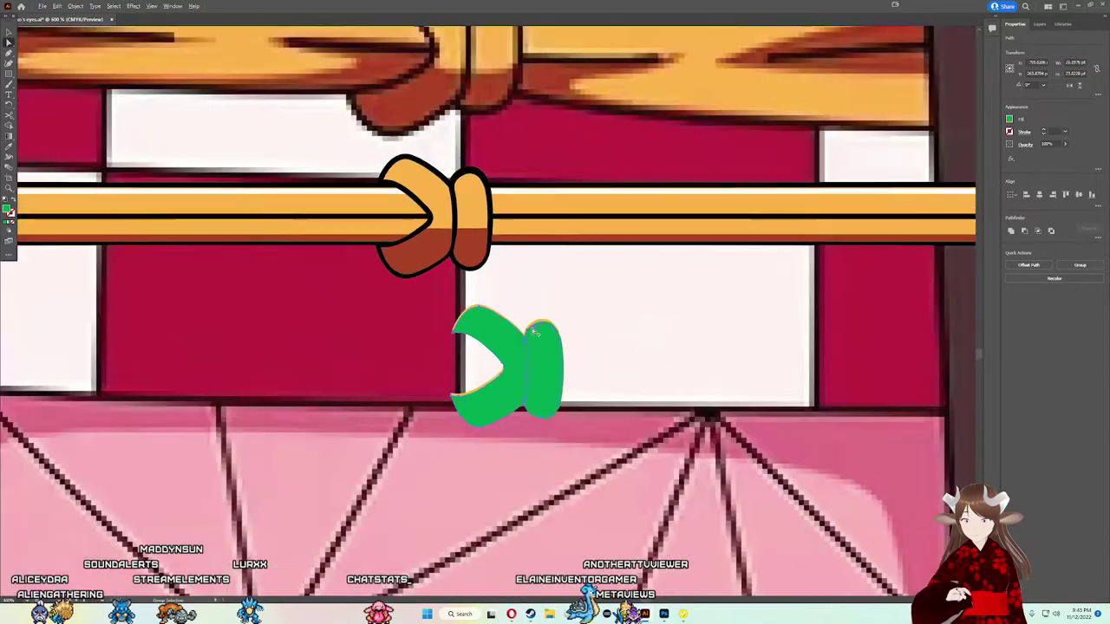
pyautogui.scroll(3, 544, 336)
pyautogui.moveTo(517, 345); pyautogui.dragTo(519, 346)
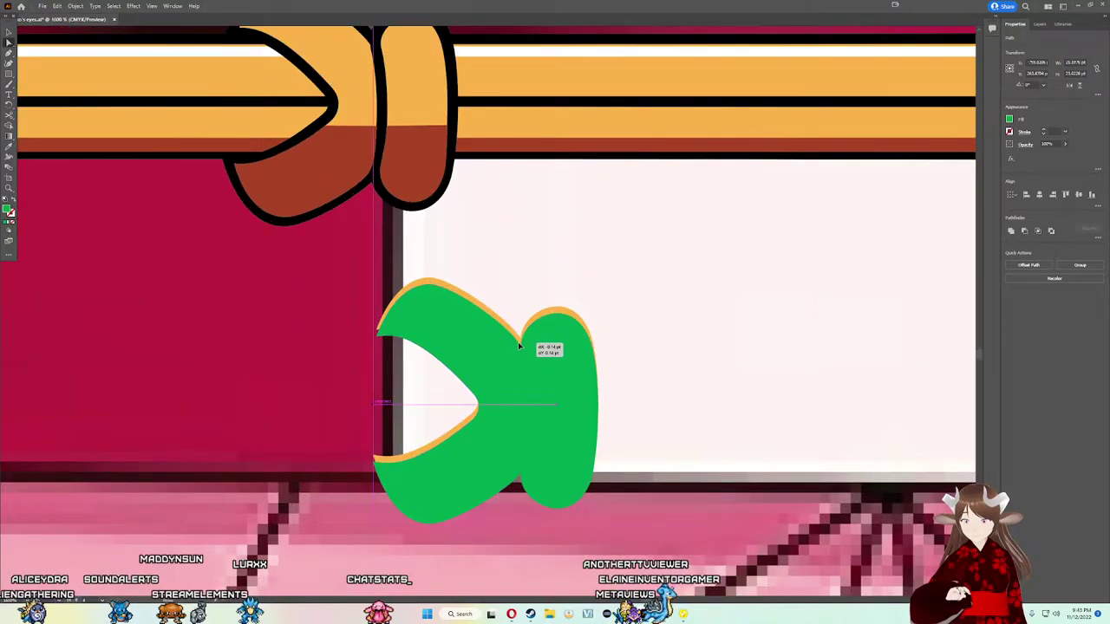
pyautogui.scroll(3, 520, 343)
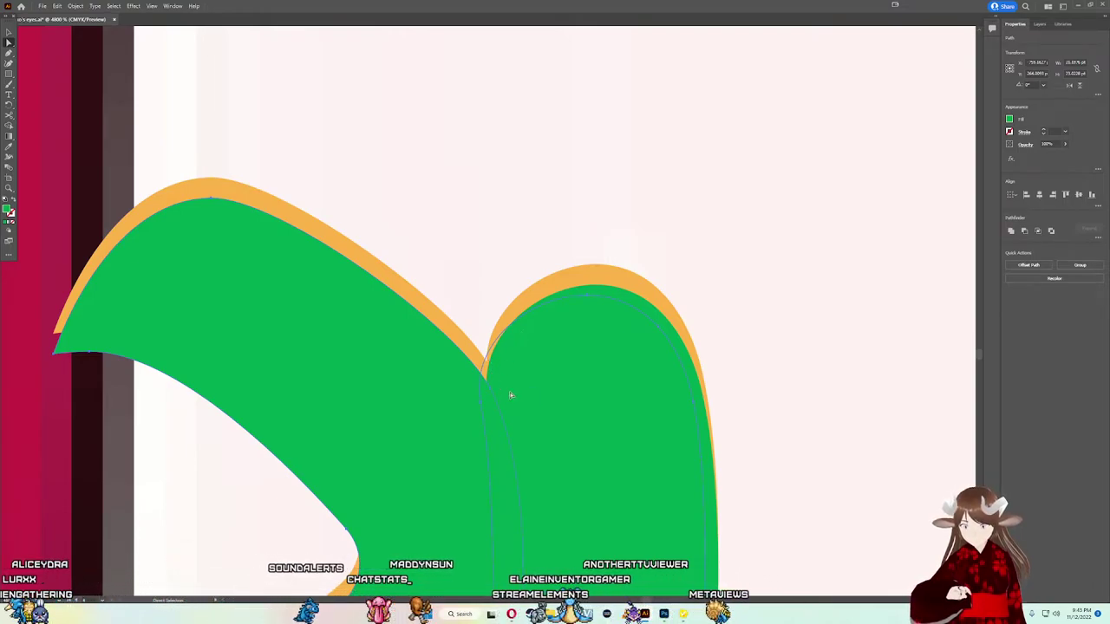
# Step: Select both the left and right green knot pieces
pyautogui.click(76, 6)
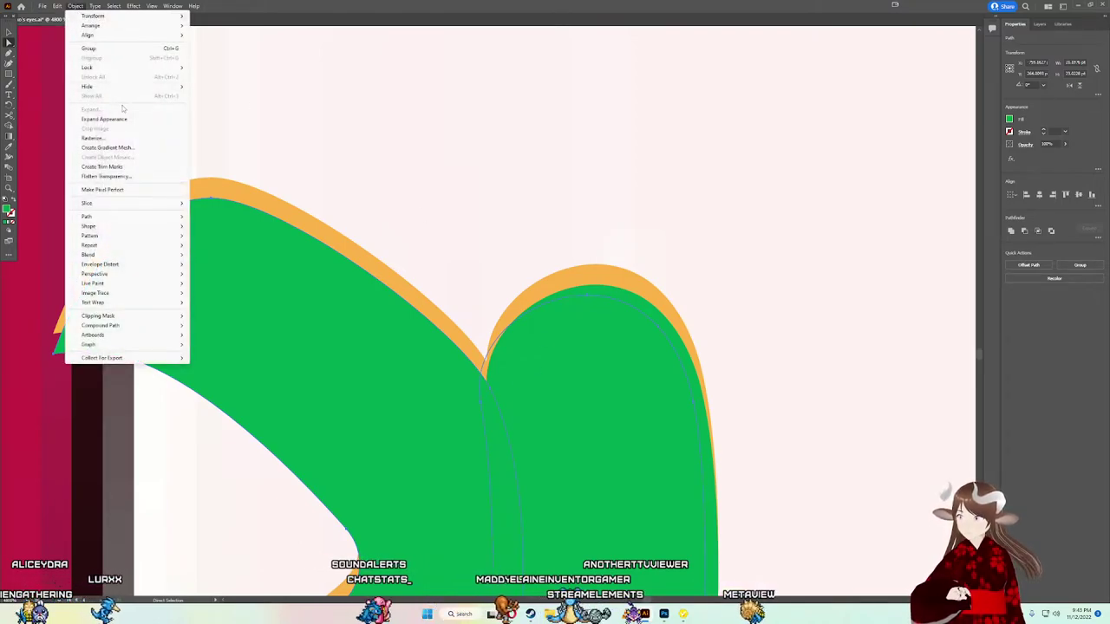
pyautogui.press('Escape')
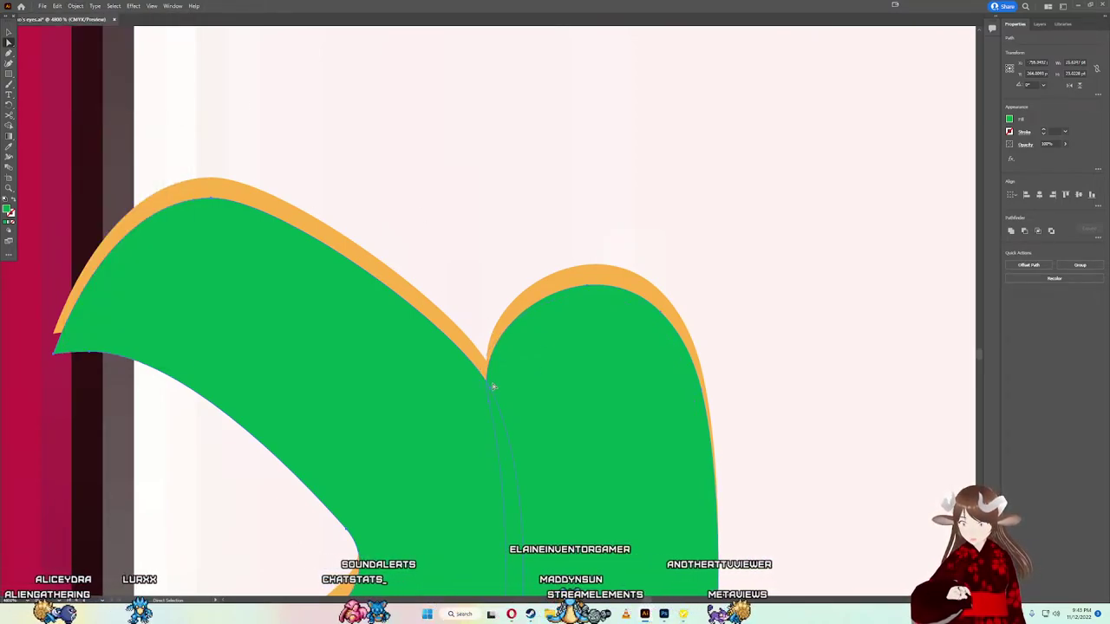
pyautogui.click(476, 357)
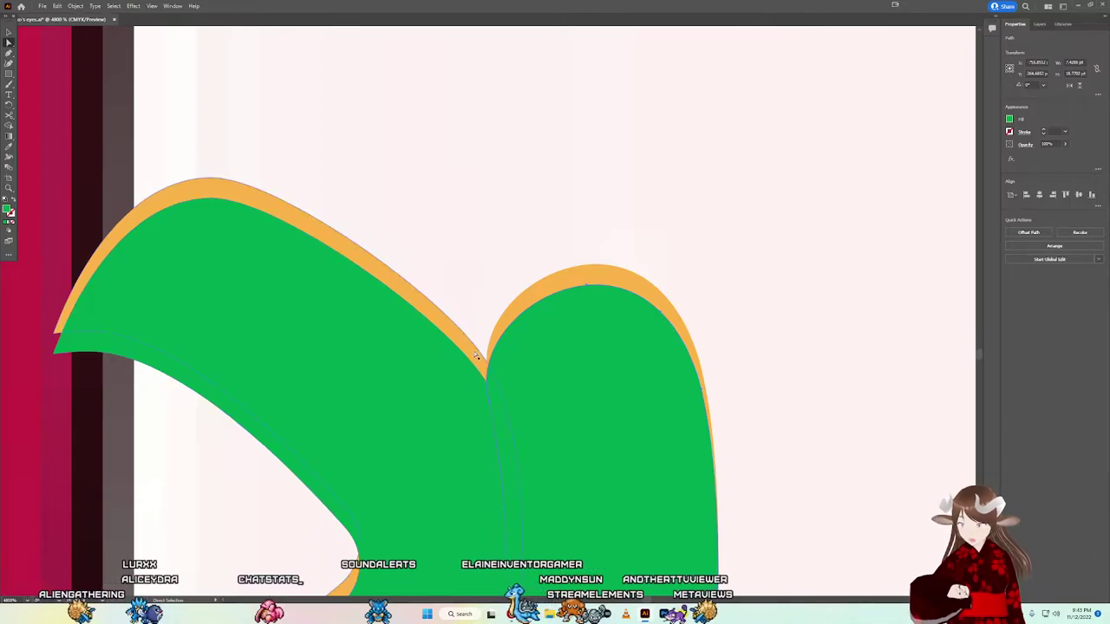
pyautogui.hotkey('shift', 'm')
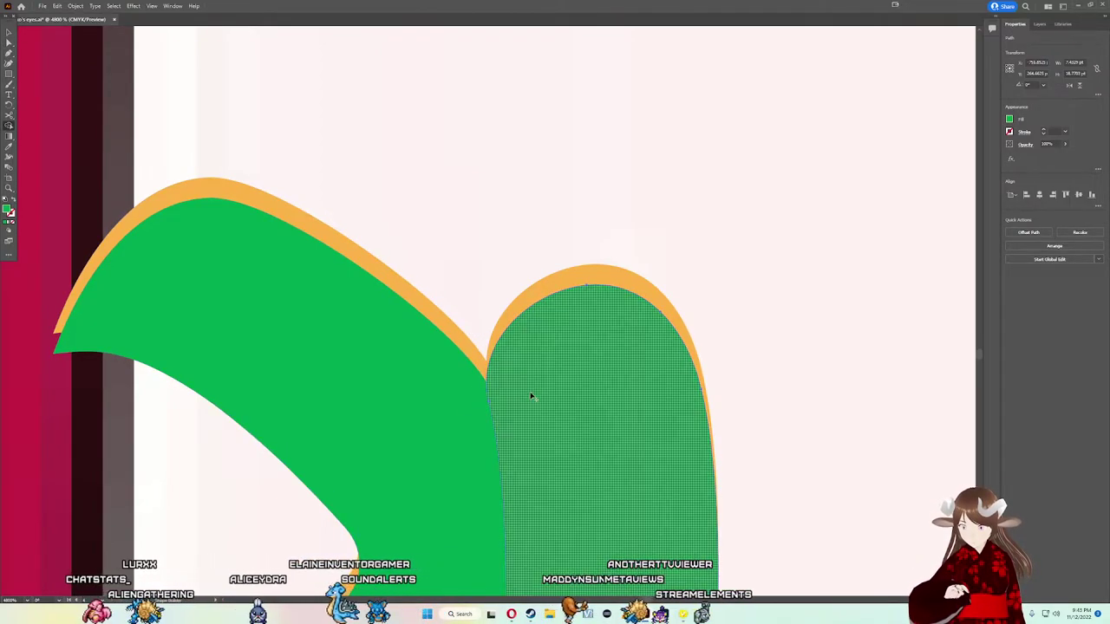
pyautogui.scroll(-2, 531, 396)
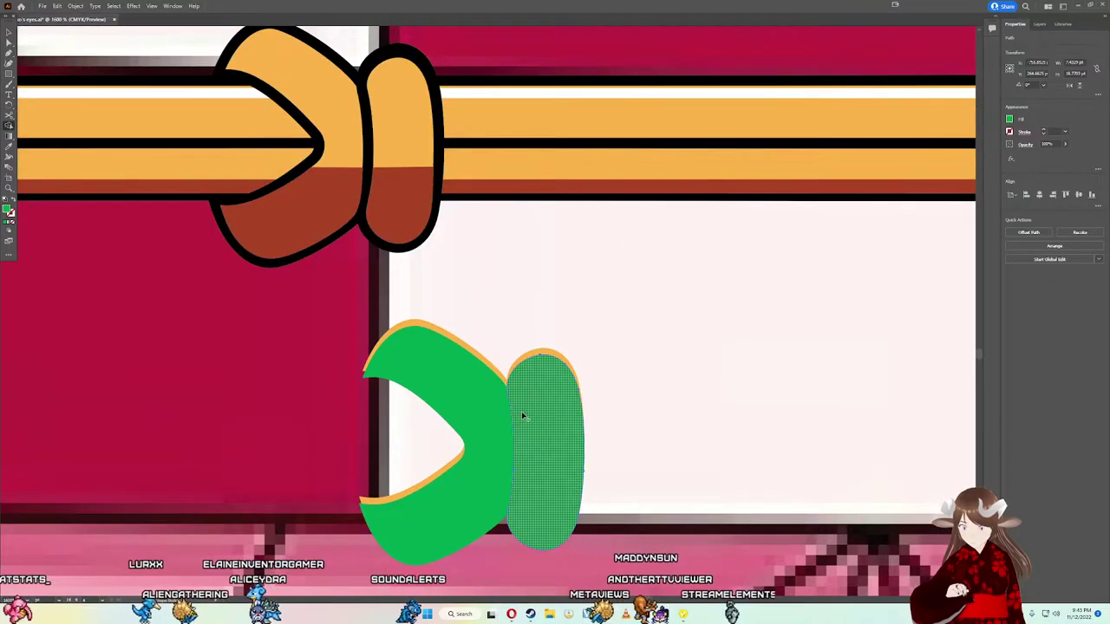
pyautogui.click(488, 422)
pyautogui.keyDown('shift'); pyautogui.click(550, 421); pyautogui.keyUp('shift')
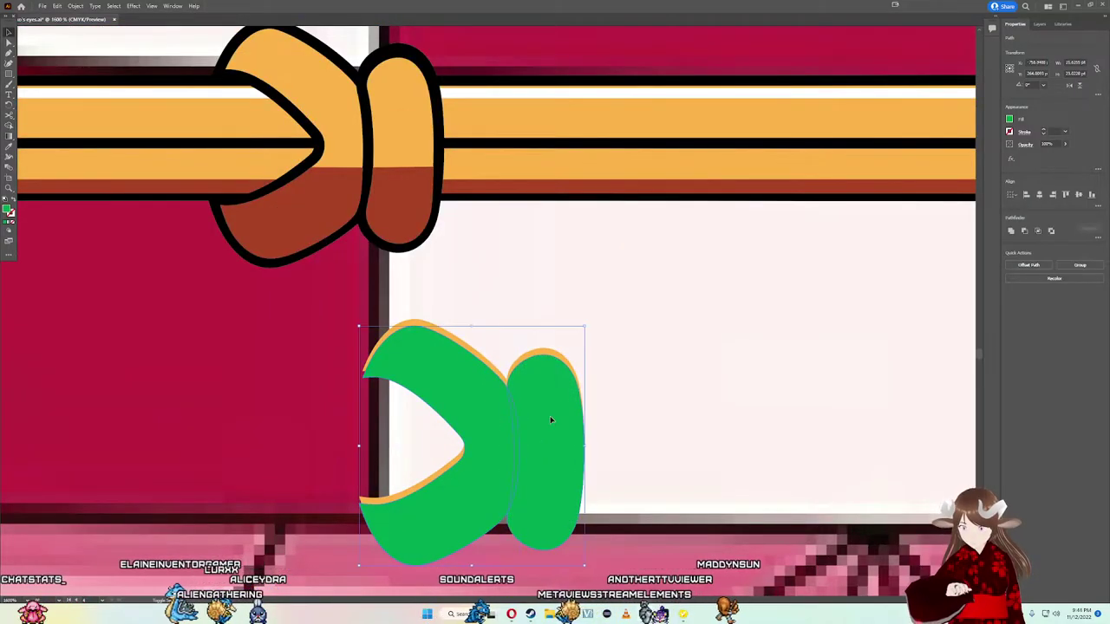
# Step: Expand the two green pieces and unite them with Shape Builder (Shift+M)
pyautogui.click(82, 6)
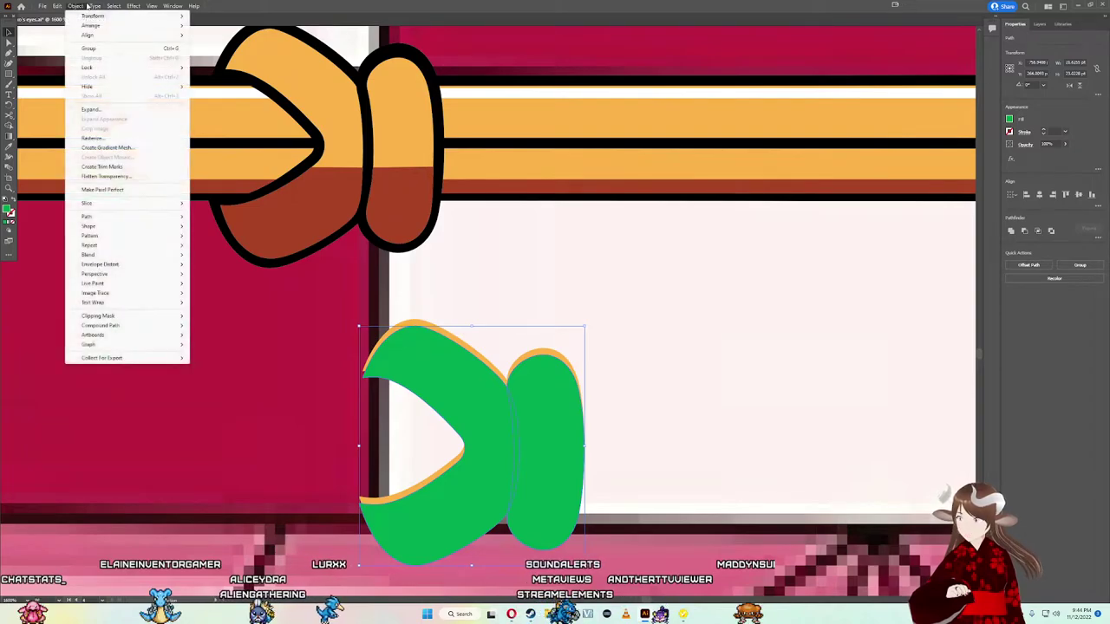
pyautogui.click(123, 108)
pyautogui.keyDown('alt'); pyautogui.scroll(1, 501, 405); pyautogui.keyUp('alt')
pyautogui.keyDown('alt'); pyautogui.scroll(1, 501, 406); pyautogui.keyUp('alt')
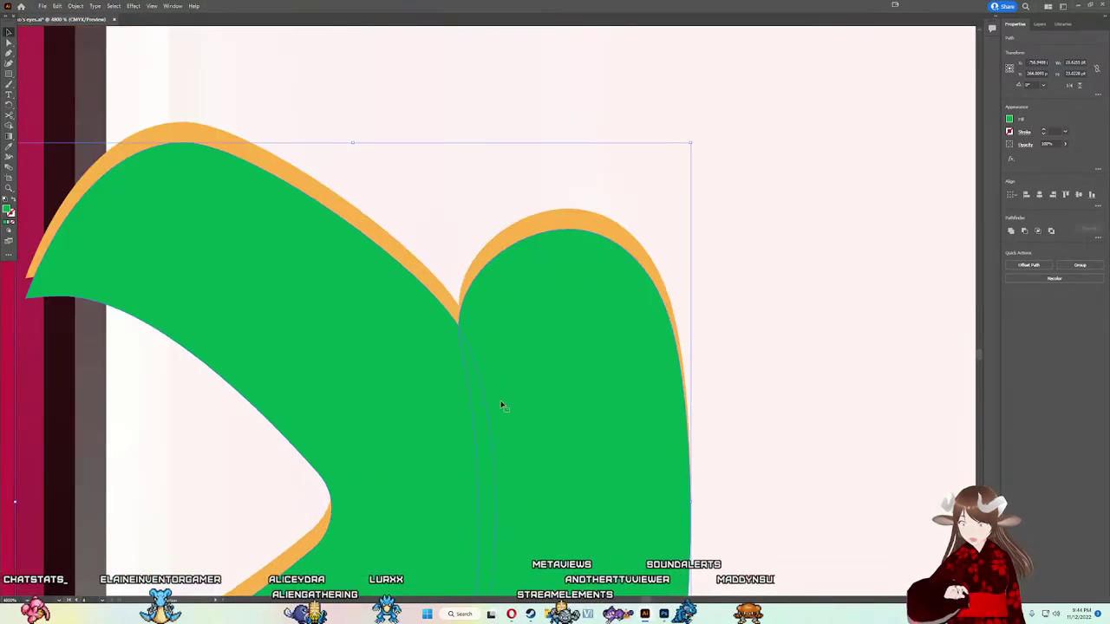
pyautogui.hotkey('shift', 'm')
pyautogui.click(462, 356)
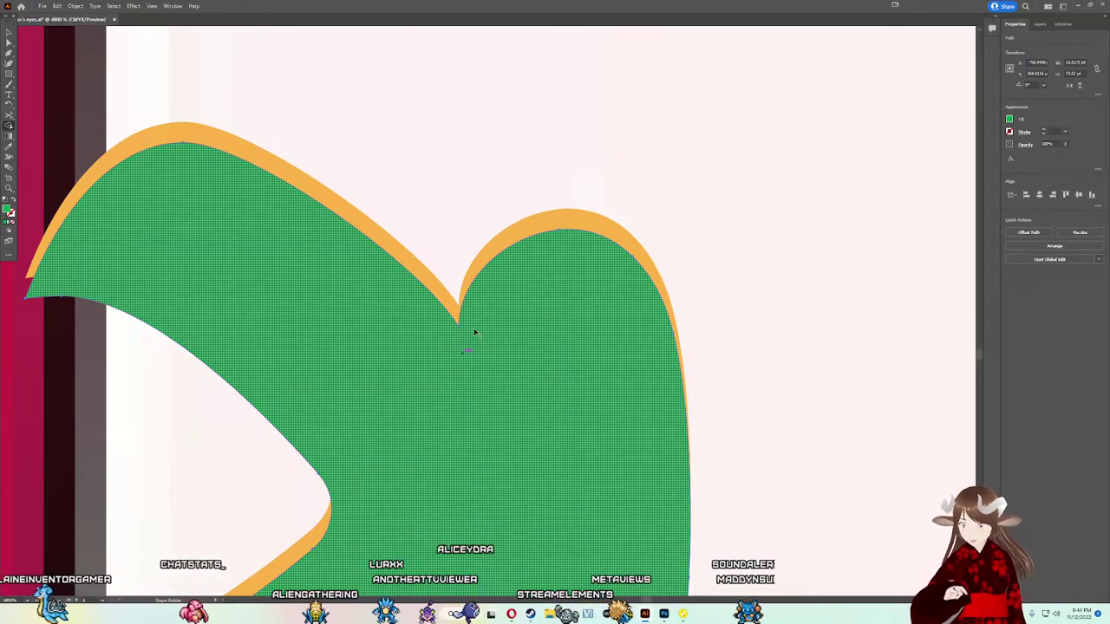
pyautogui.keyDown('alt'); pyautogui.scroll(1, 462, 330); pyautogui.keyUp('alt')
pyautogui.press('a')
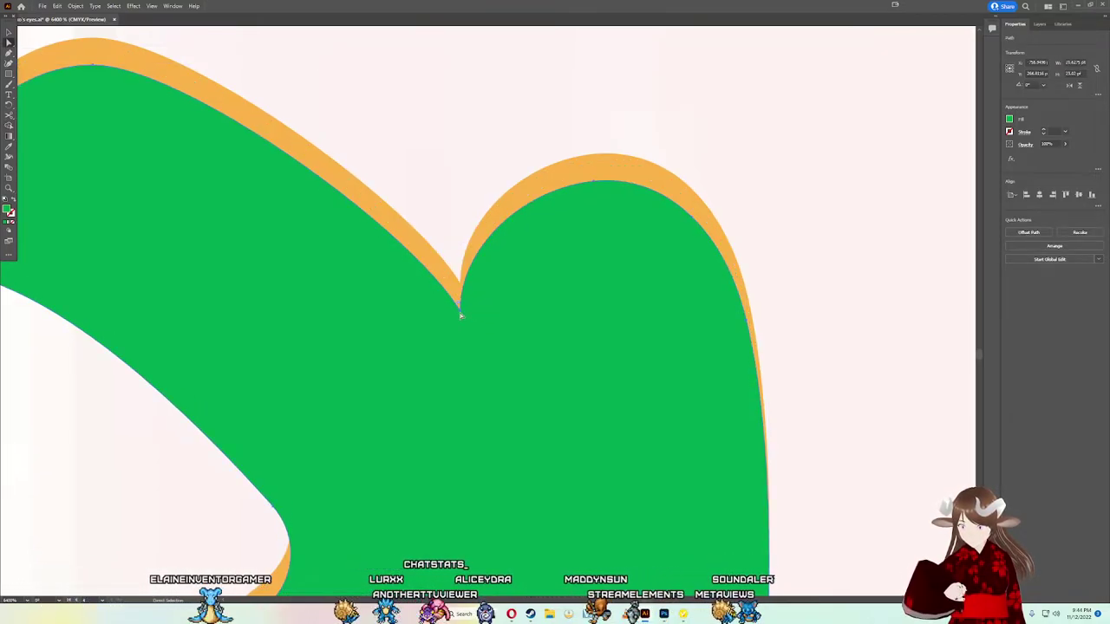
# Step: Reposition the corner anchor where the two green lobes meet
pyautogui.moveTo(462, 293); pyautogui.dragTo(458, 289)
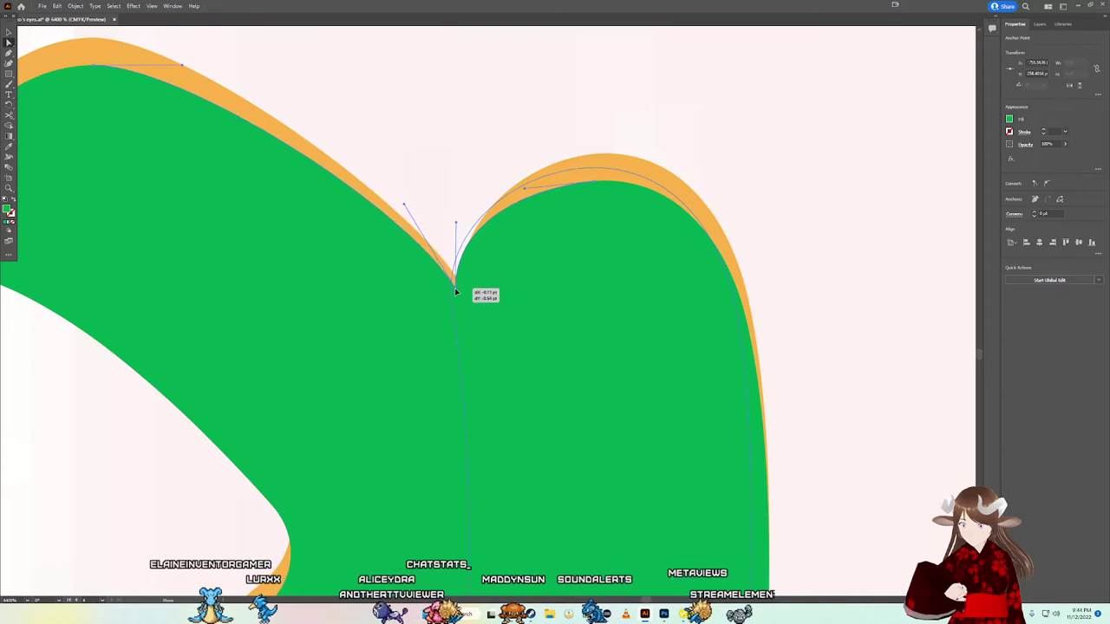
pyautogui.moveTo(457, 287); pyautogui.dragTo(462, 287)
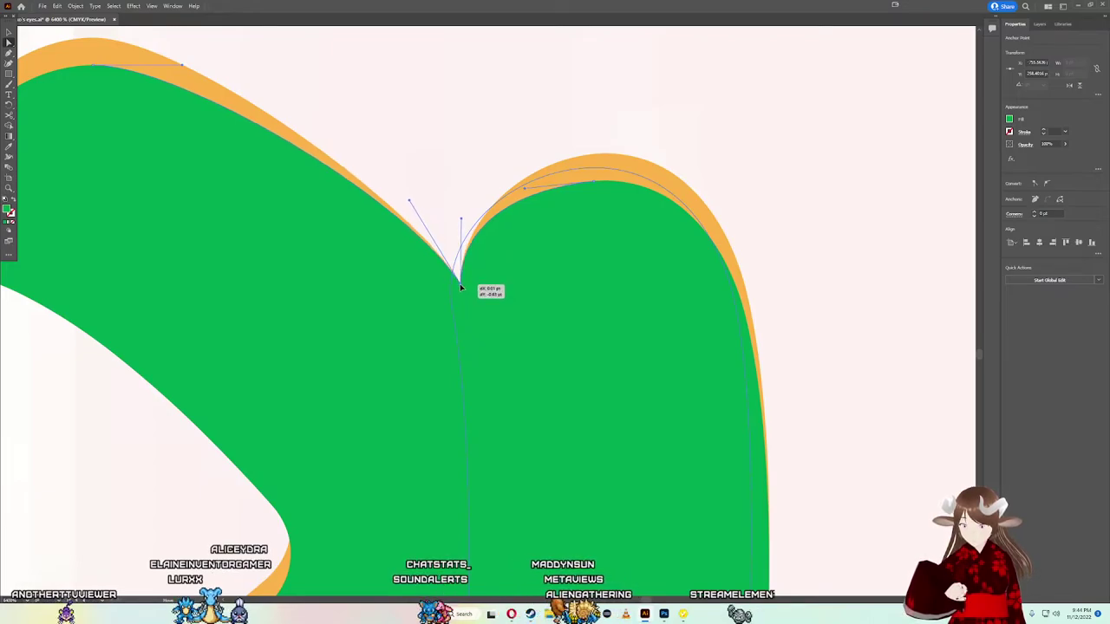
pyautogui.moveTo(460, 285); pyautogui.dragTo(459, 283)
pyautogui.scroll(-2, 462, 282)
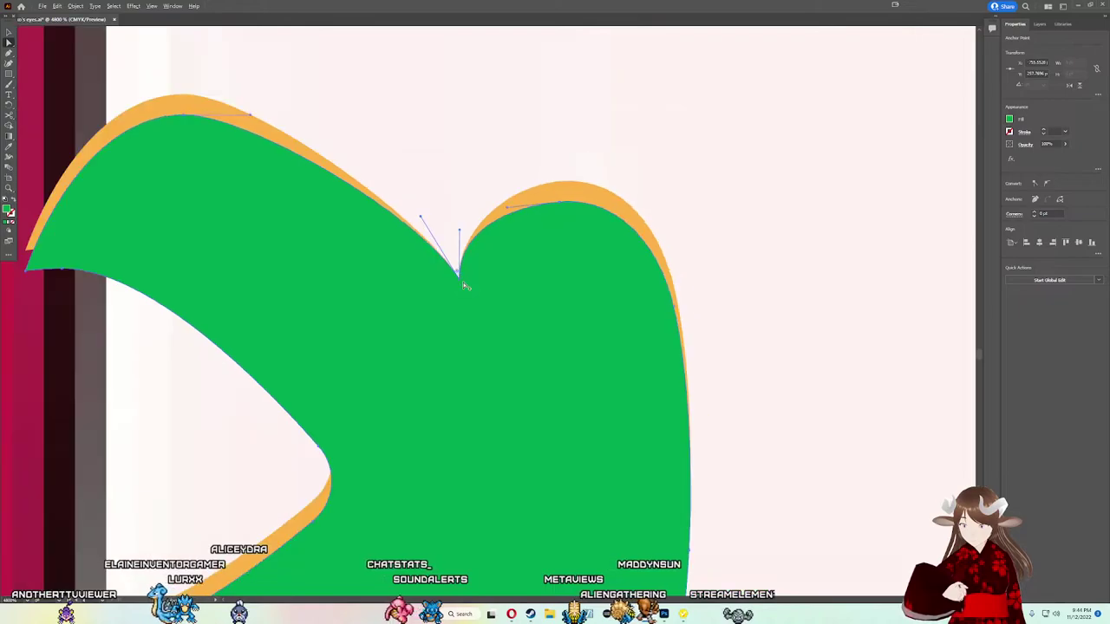
pyautogui.scroll(-2, 460, 280)
pyautogui.scroll(-3, 463, 260)
pyautogui.scroll(-3, 466, 218)
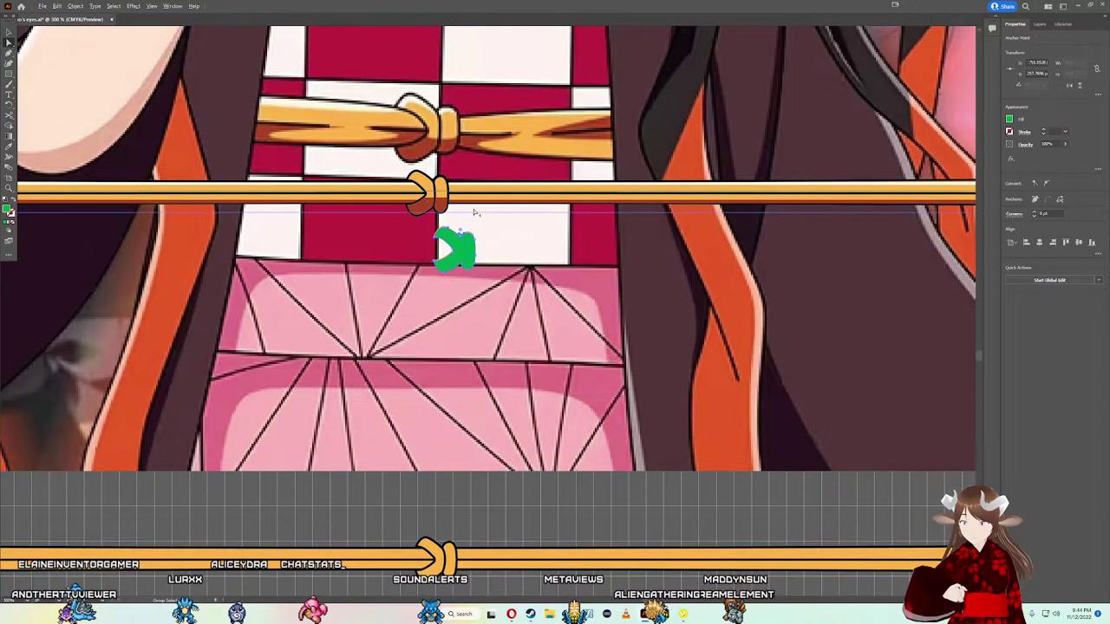
pyautogui.scroll(5, 465, 224)
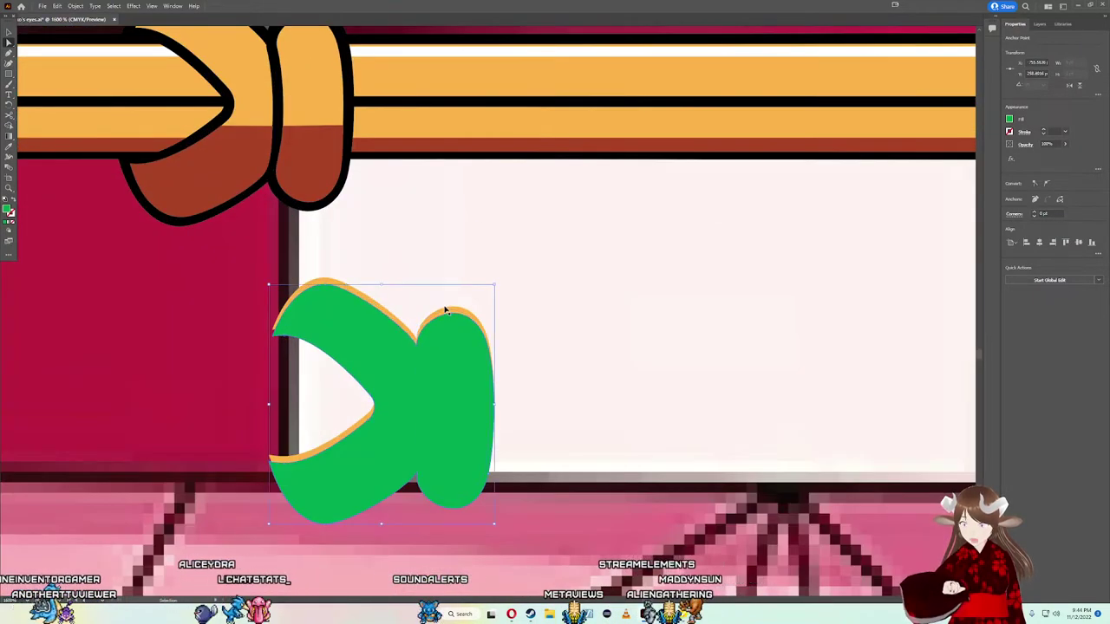
# Step: Select the merged green knot shape and zoom in and out to inspect its orange rim
pyautogui.click(462, 333)
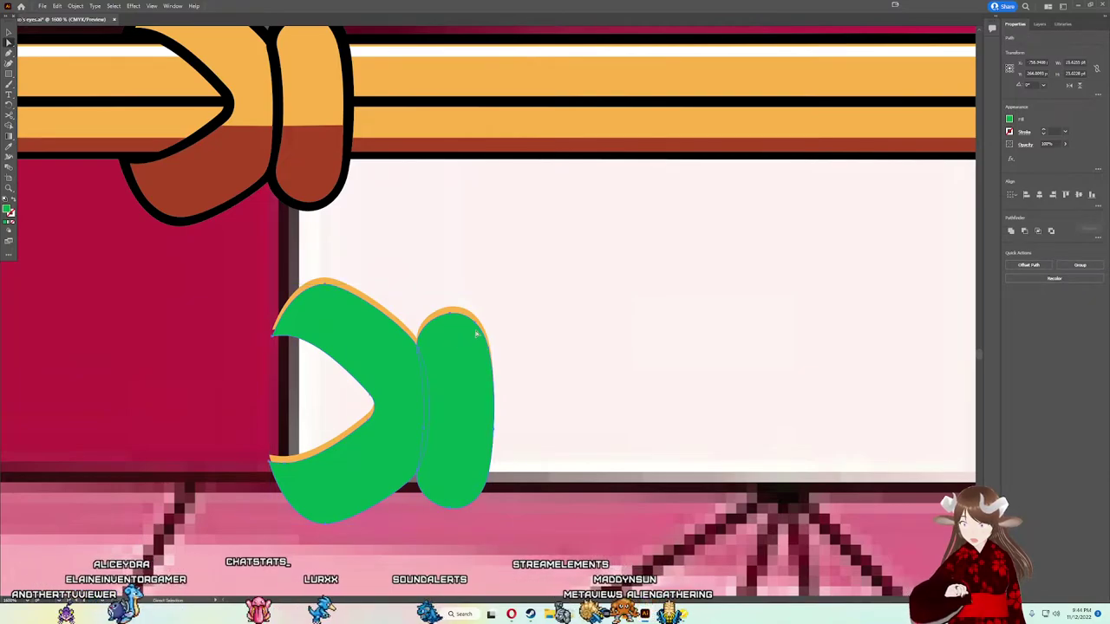
pyautogui.moveTo(472, 337); pyautogui.dragTo(477, 341)
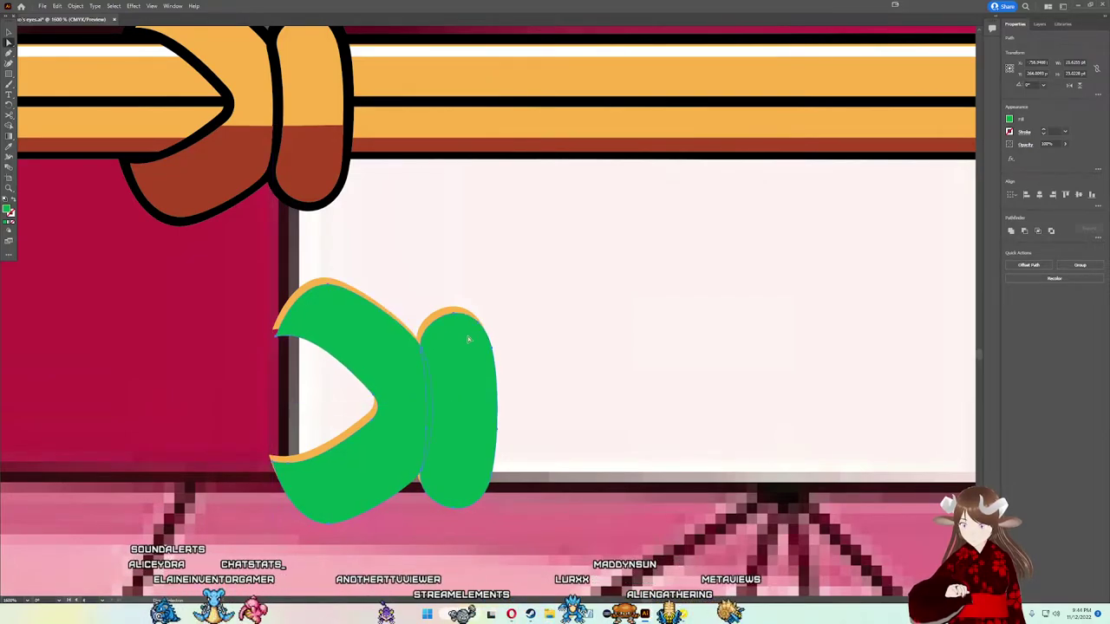
pyautogui.scroll(2, 468, 338)
pyautogui.scroll(1, 451, 356)
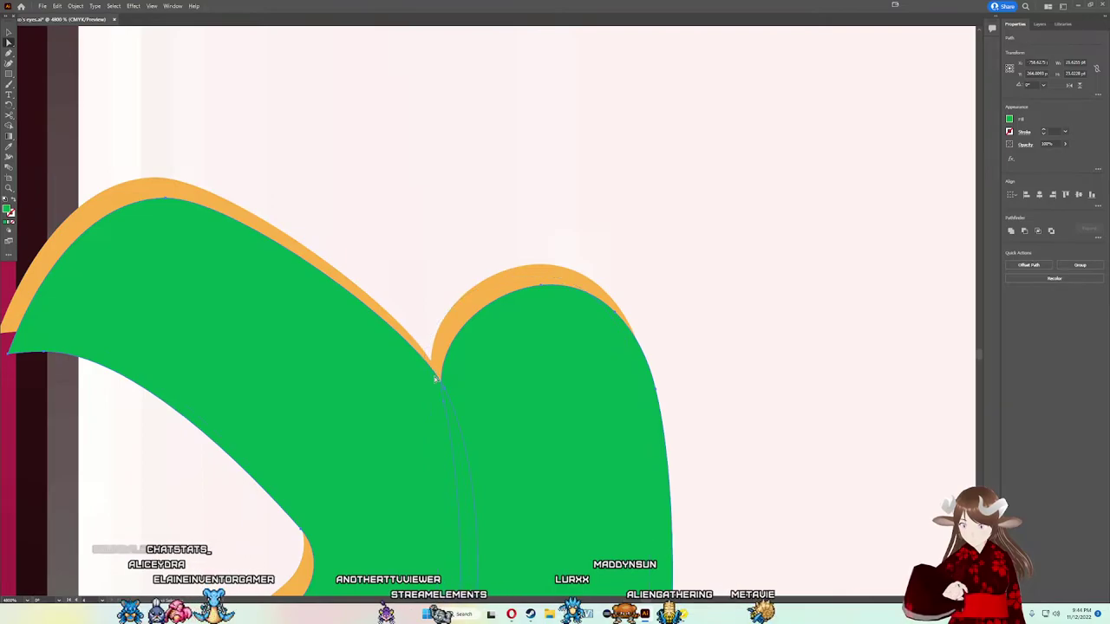
pyautogui.scroll(-1, 436, 379)
pyautogui.scroll(-1, 434, 373)
pyautogui.scroll(-4, 417, 347)
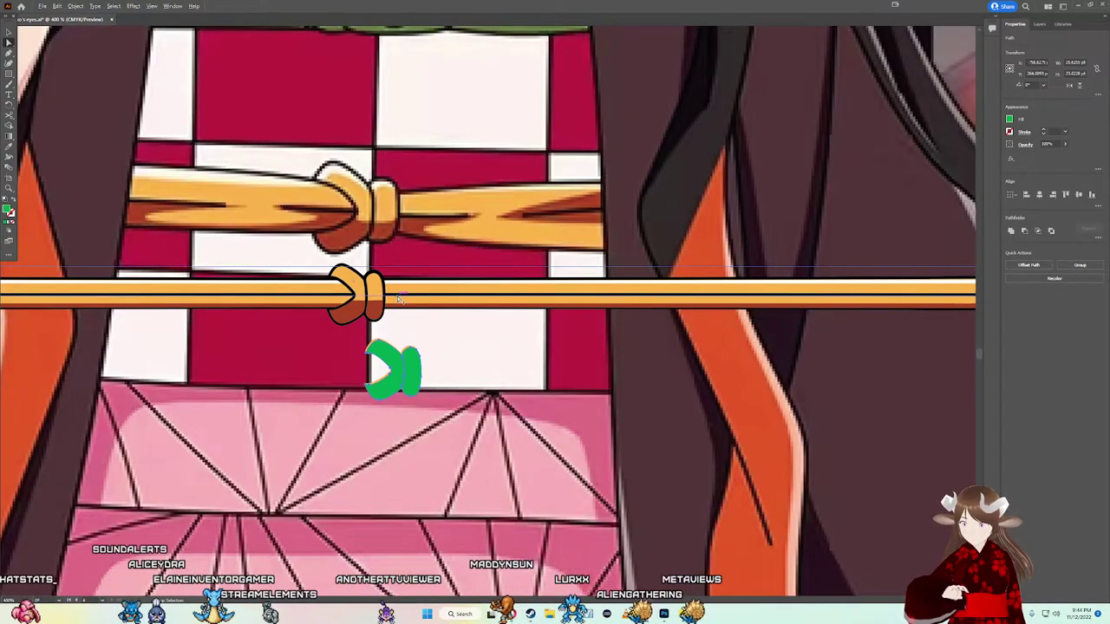
pyautogui.scroll(1, 397, 338)
pyautogui.scroll(2, 393, 359)
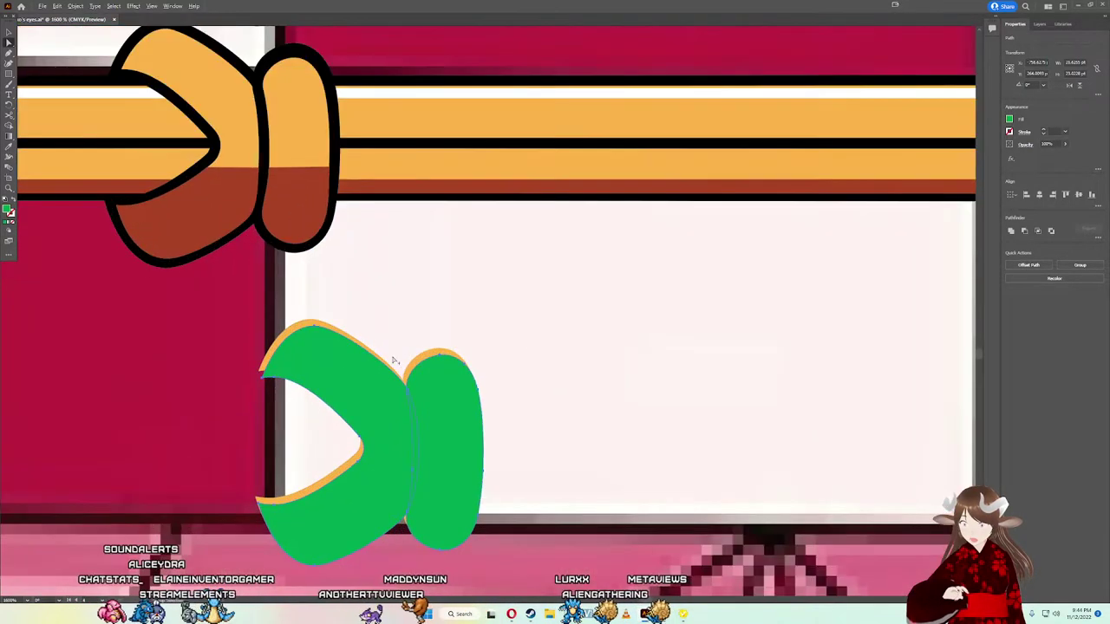
pyautogui.scroll(1, 393, 360)
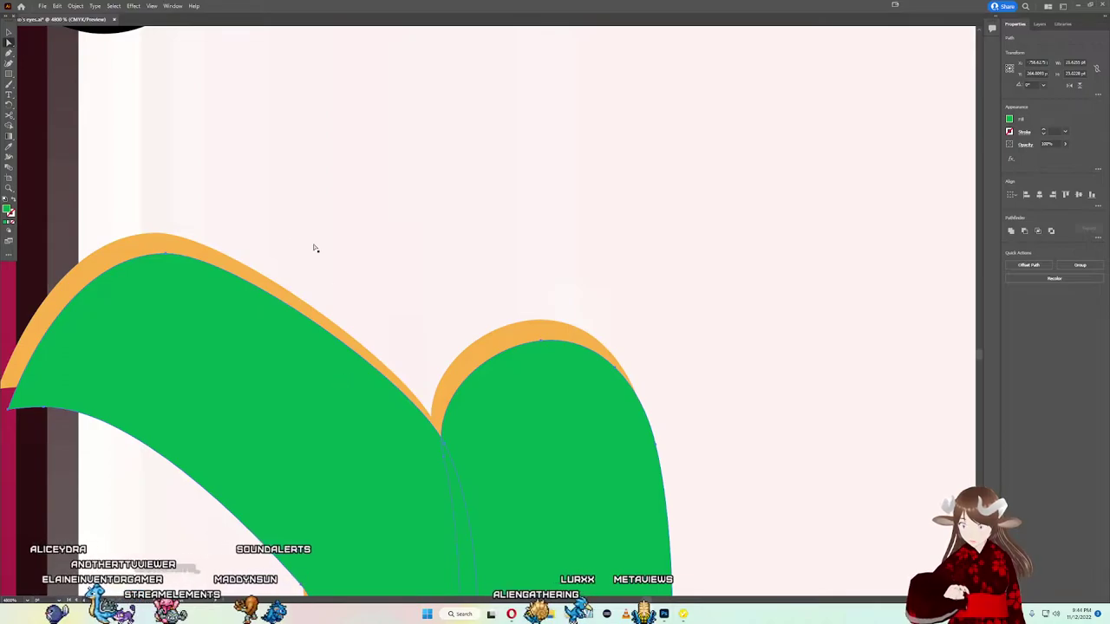
pyautogui.scroll(-2, 251, 221)
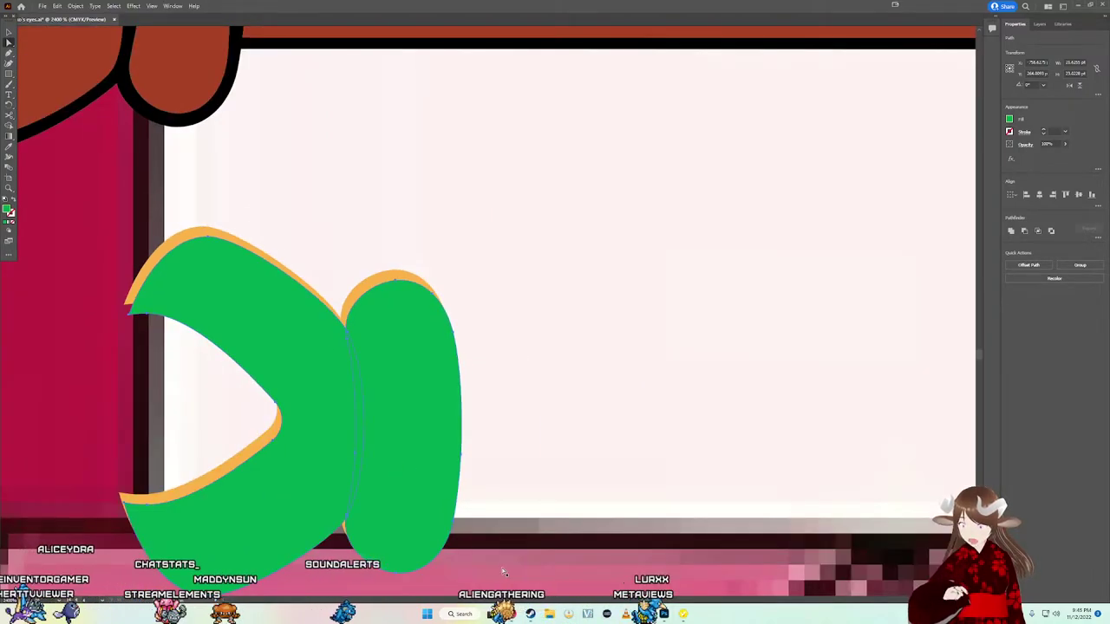
pyautogui.click(393, 507)
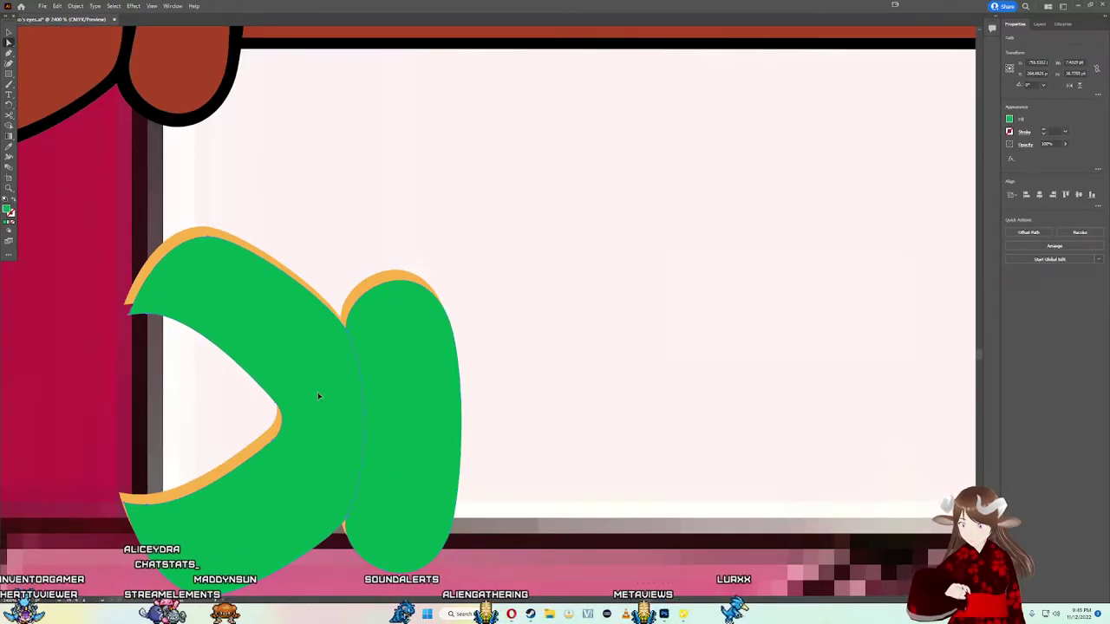
pyautogui.scroll(-4, 365, 286)
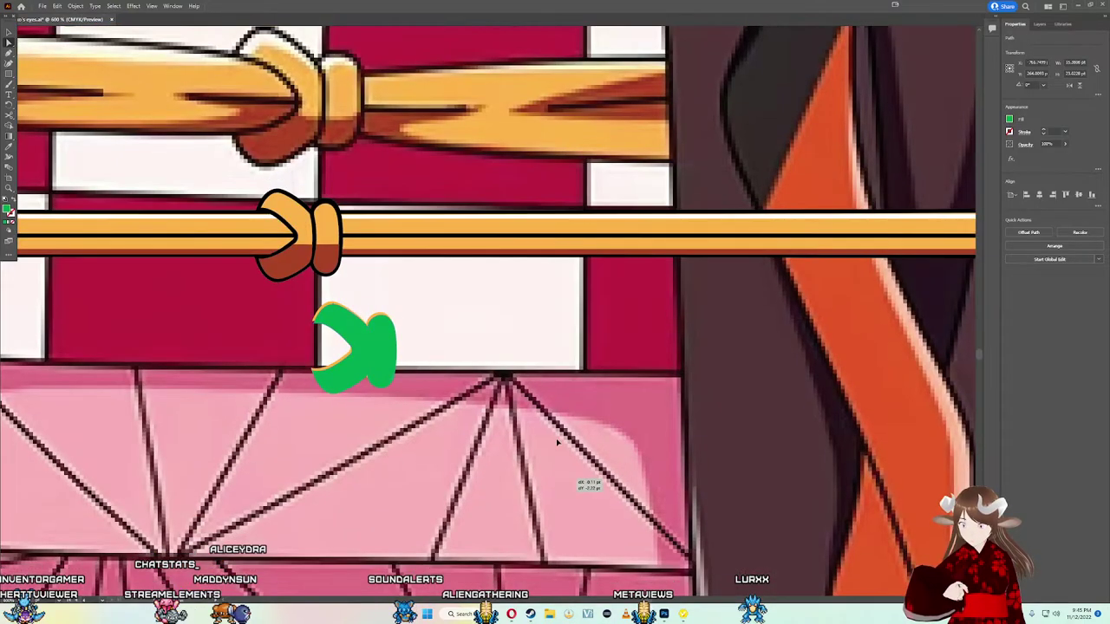
# Step: Move the pink reference image up off the green knot shape and reselect the green shape
pyautogui.moveTo(513, 180); pyautogui.dragTo(512, 139)
pyautogui.moveTo(483, 336); pyautogui.dragTo(454, 237)
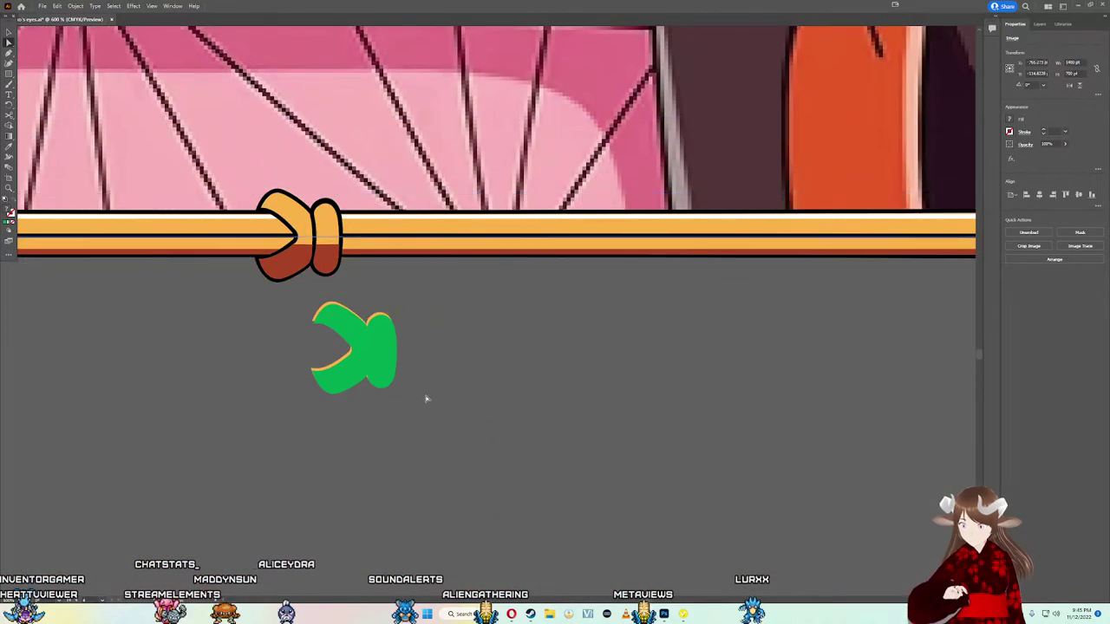
pyautogui.moveTo(426, 398); pyautogui.dragTo(294, 308)
pyautogui.click(299, 351)
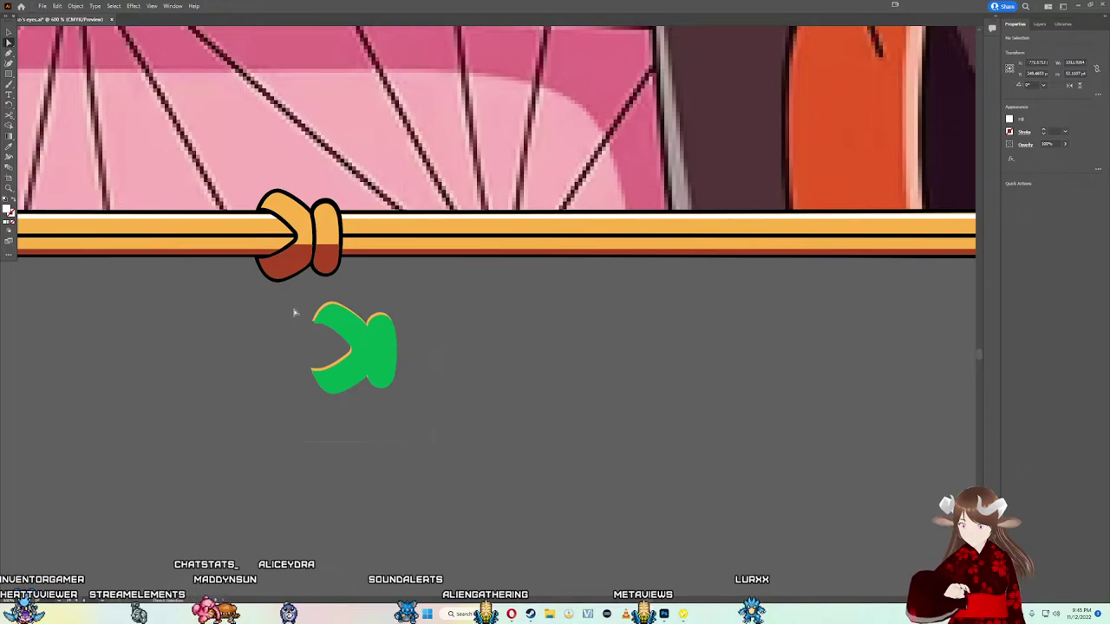
pyautogui.click(427, 428)
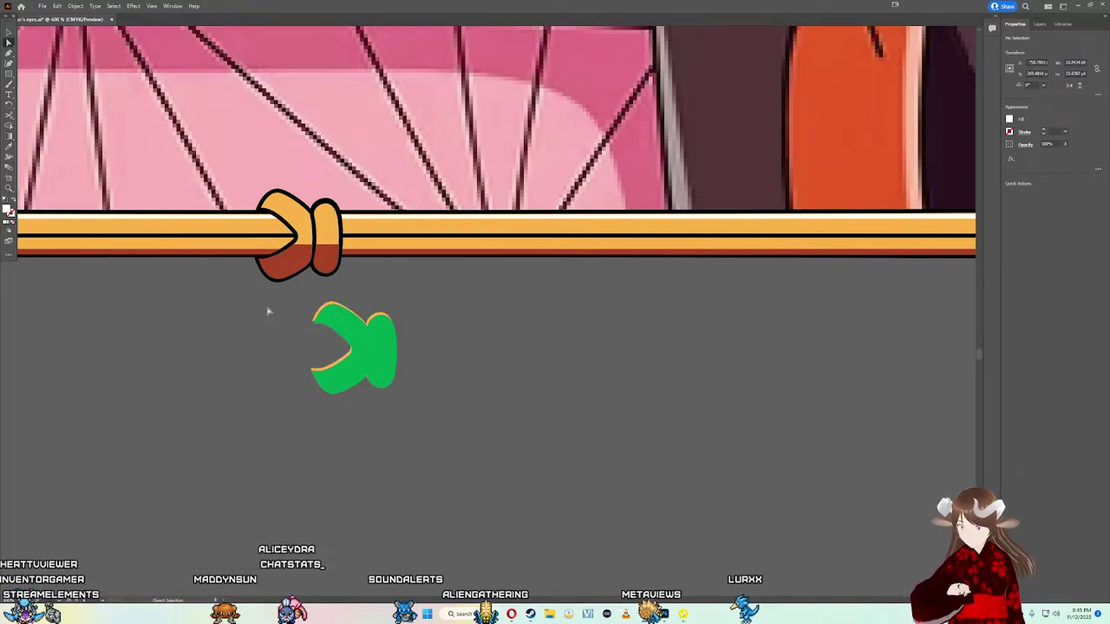
pyautogui.click(313, 323)
pyautogui.scroll(2, 314, 325)
pyautogui.scroll(1, 321, 324)
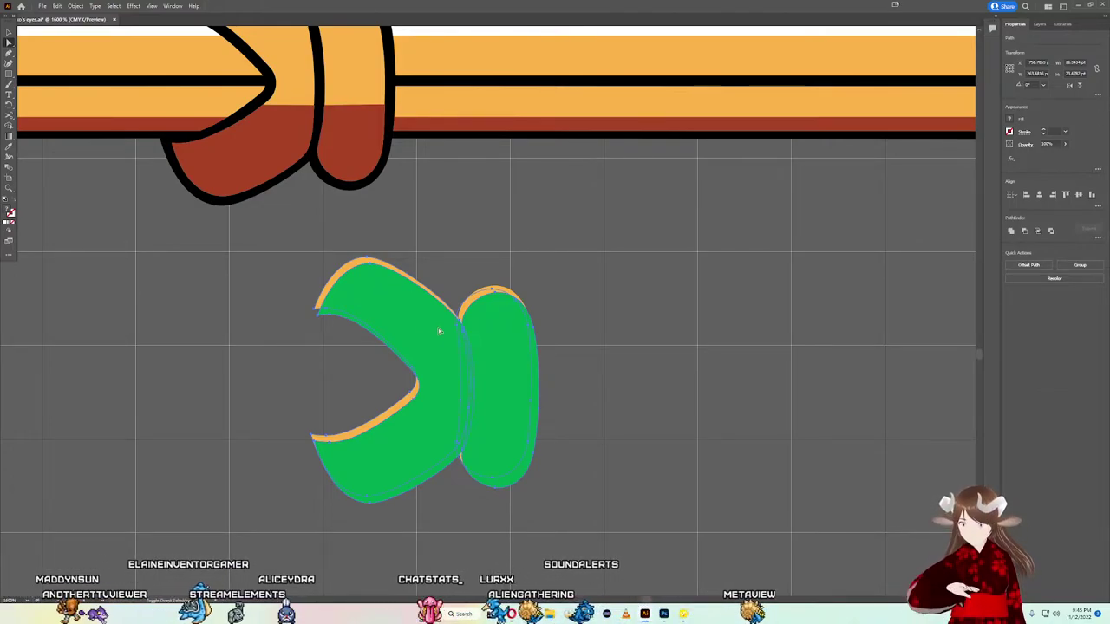
# Step: Merge the overlapping green shapes into one with the Shaper tool
pyautogui.hotkey('shift', 'n')
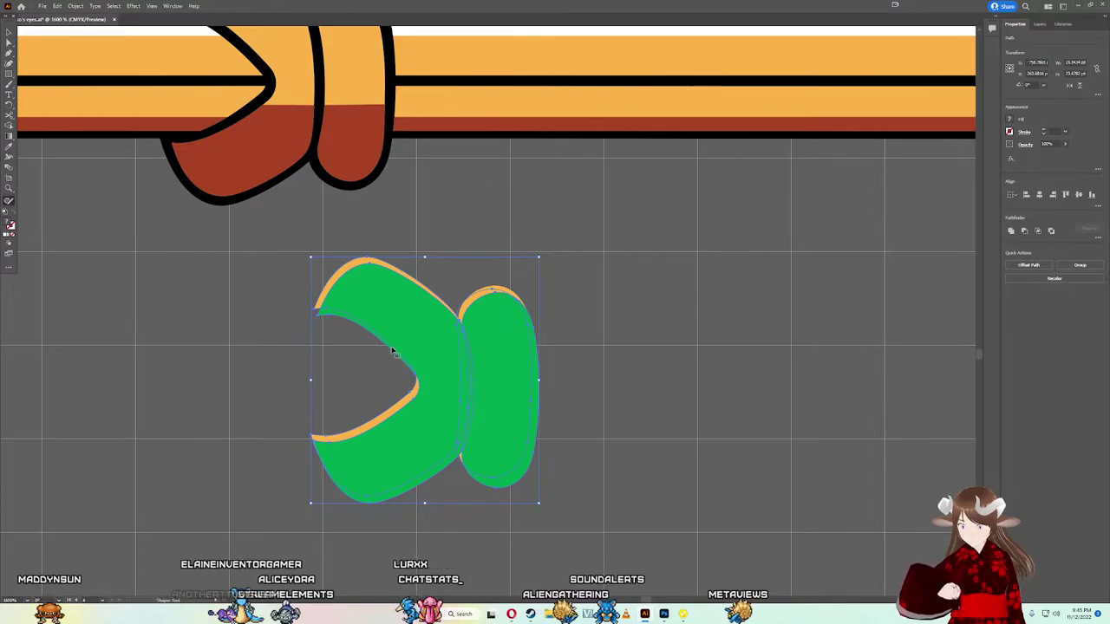
pyautogui.moveTo(452, 349); pyautogui.dragTo(460, 351)
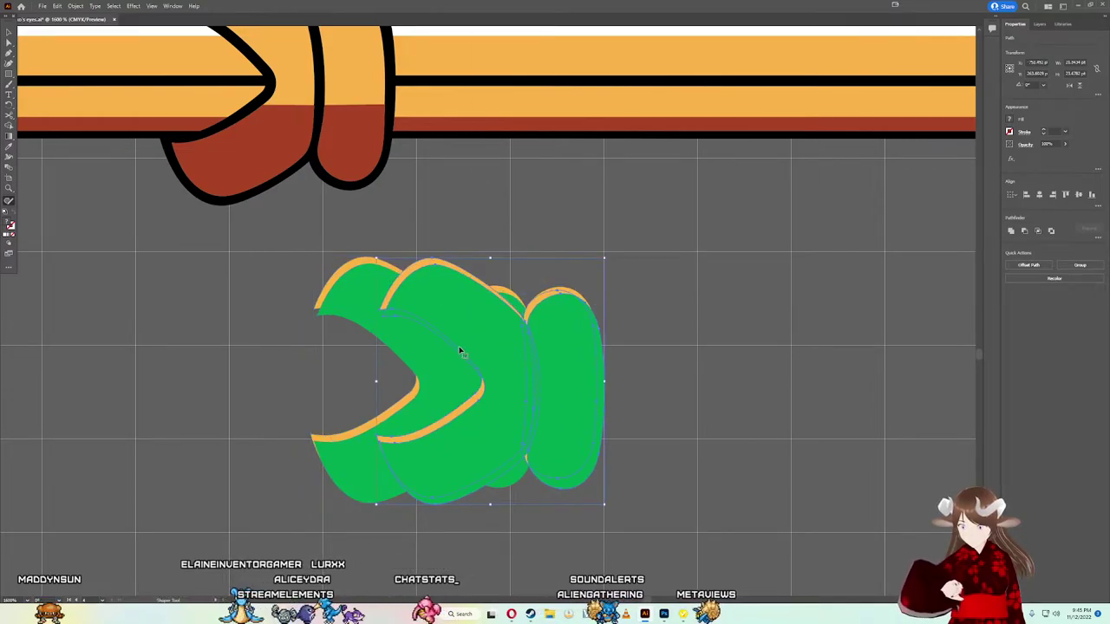
pyautogui.hotkey('ctrl', 'z')
pyautogui.click(592, 402)
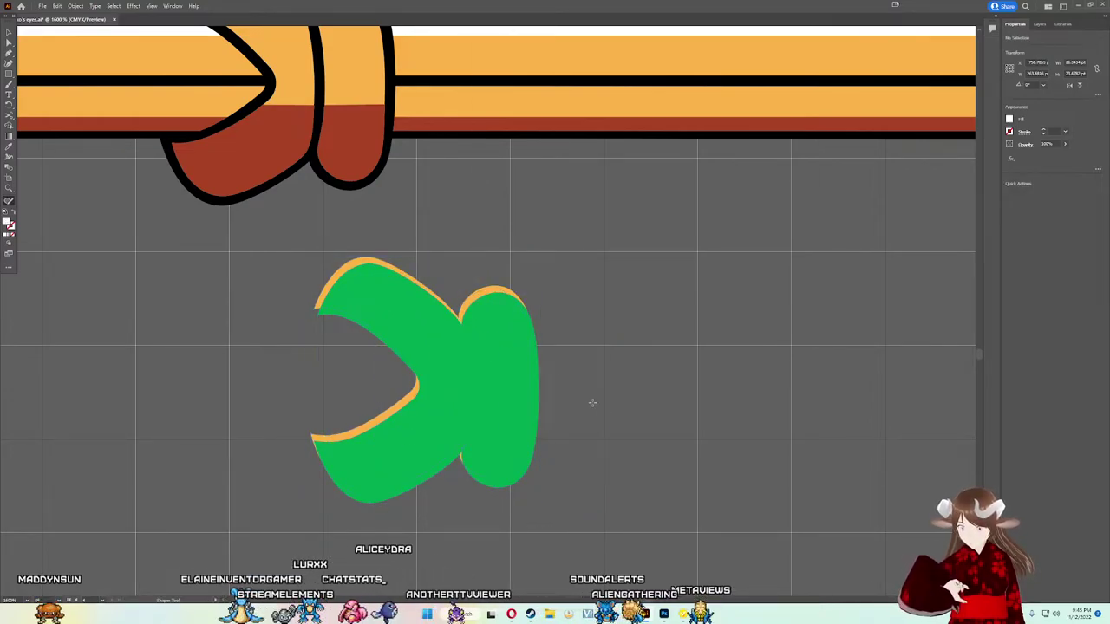
pyautogui.moveTo(285, 340); pyautogui.dragTo(286, 338)
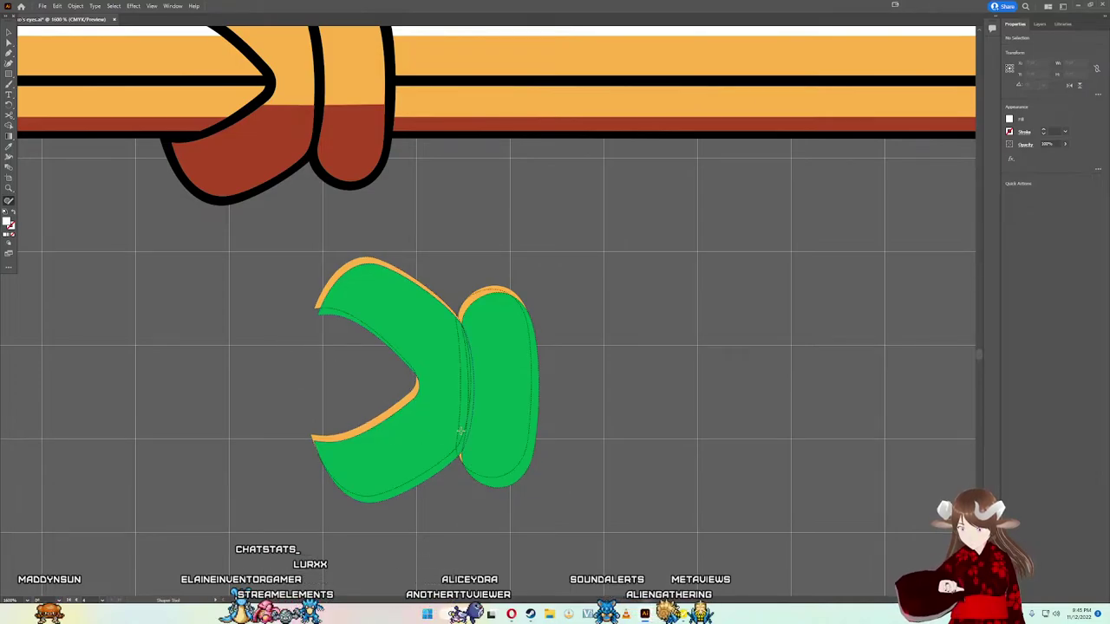
# Step: Select the green shapes and arcs, then delete the green regions, leaving the orange arcs
pyautogui.press('v')
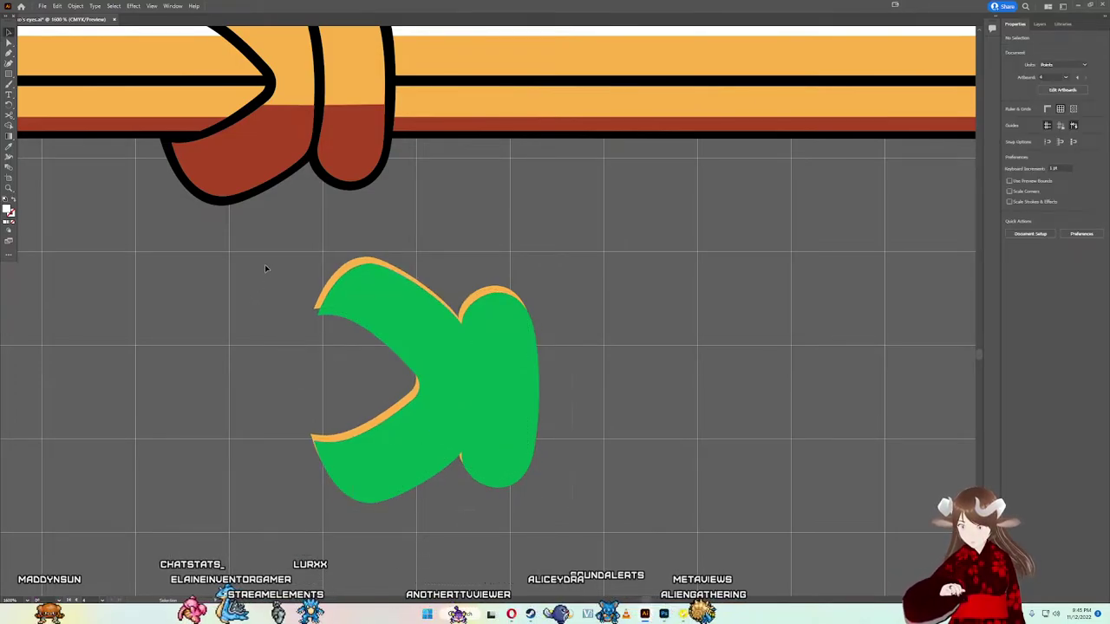
pyautogui.moveTo(292, 230); pyautogui.dragTo(397, 260)
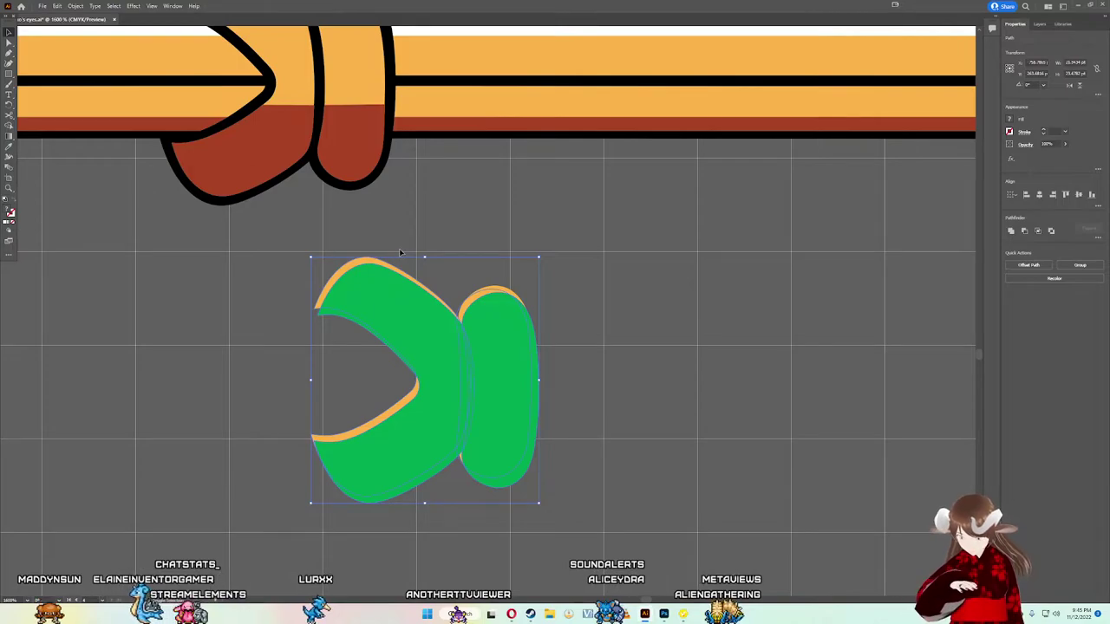
pyautogui.click(368, 291)
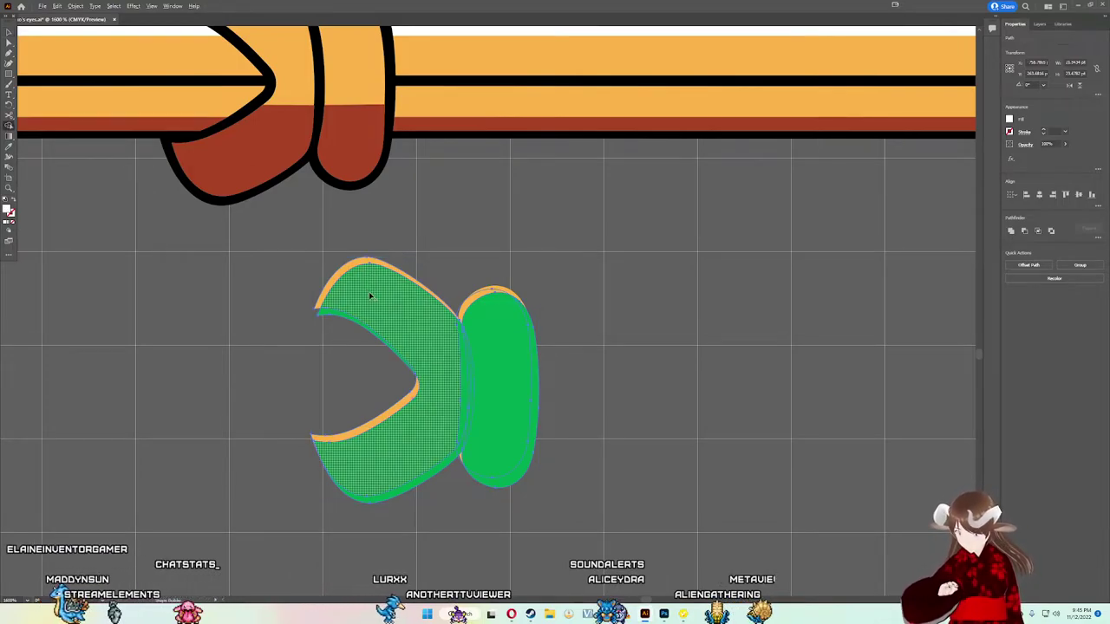
pyautogui.press('Delete')
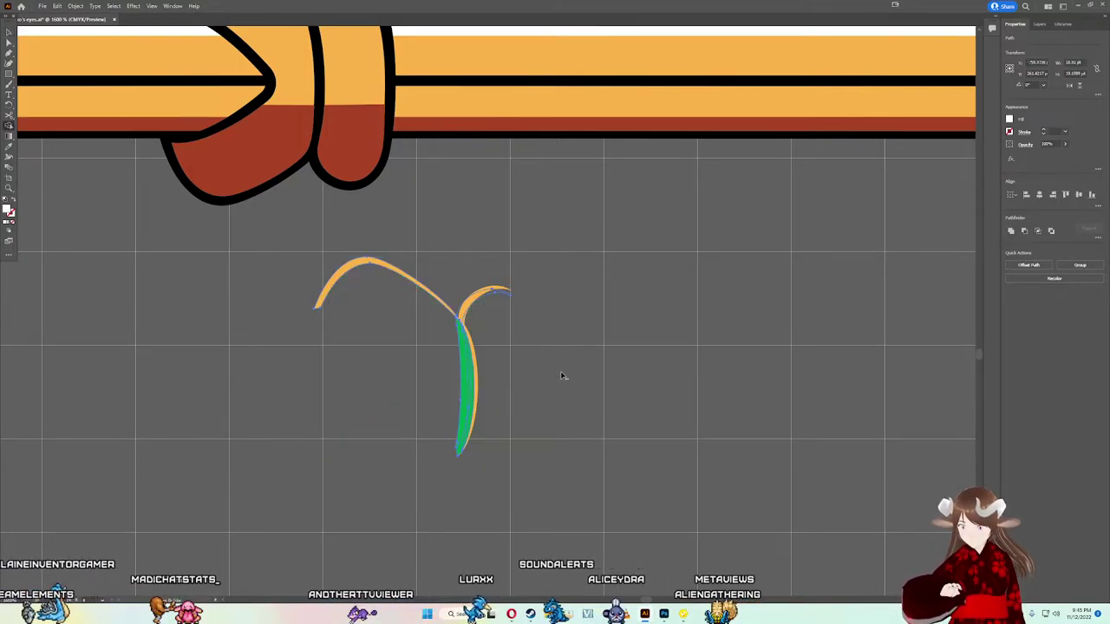
pyautogui.keyDown('alt'); pyautogui.click(466, 390); pyautogui.keyUp('alt')
pyautogui.keyDown('alt'); pyautogui.click(460, 442); pyautogui.keyUp('alt')
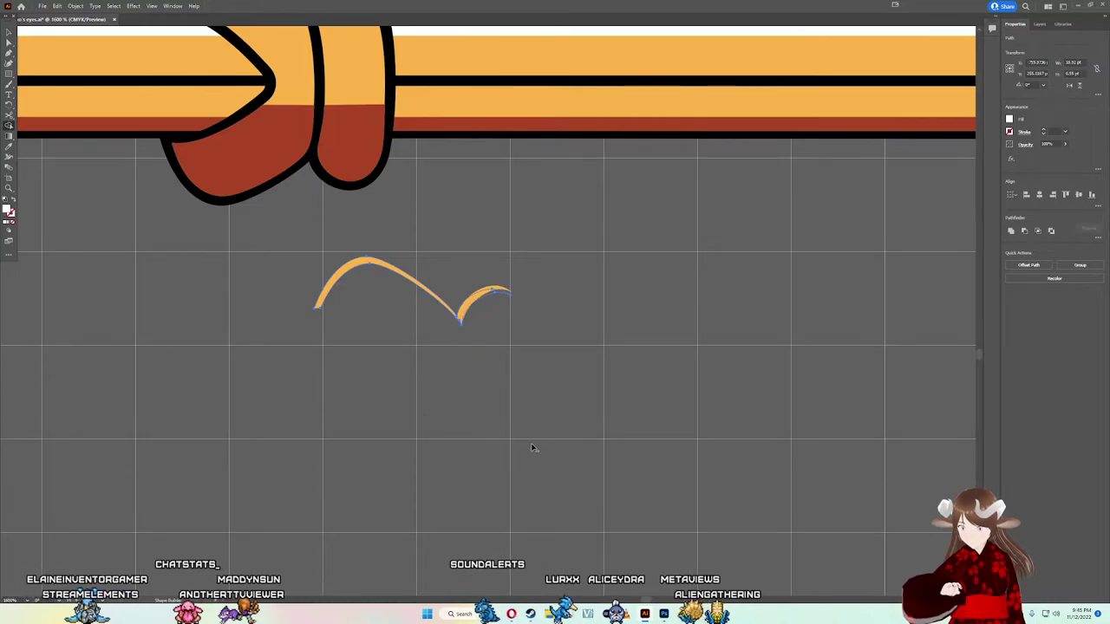
pyautogui.scroll(3, 477, 329)
pyautogui.scroll(1, 434, 295)
# Step: Delete the stray green region left near the knot's arcs
pyautogui.scroll(1, 387, 261)
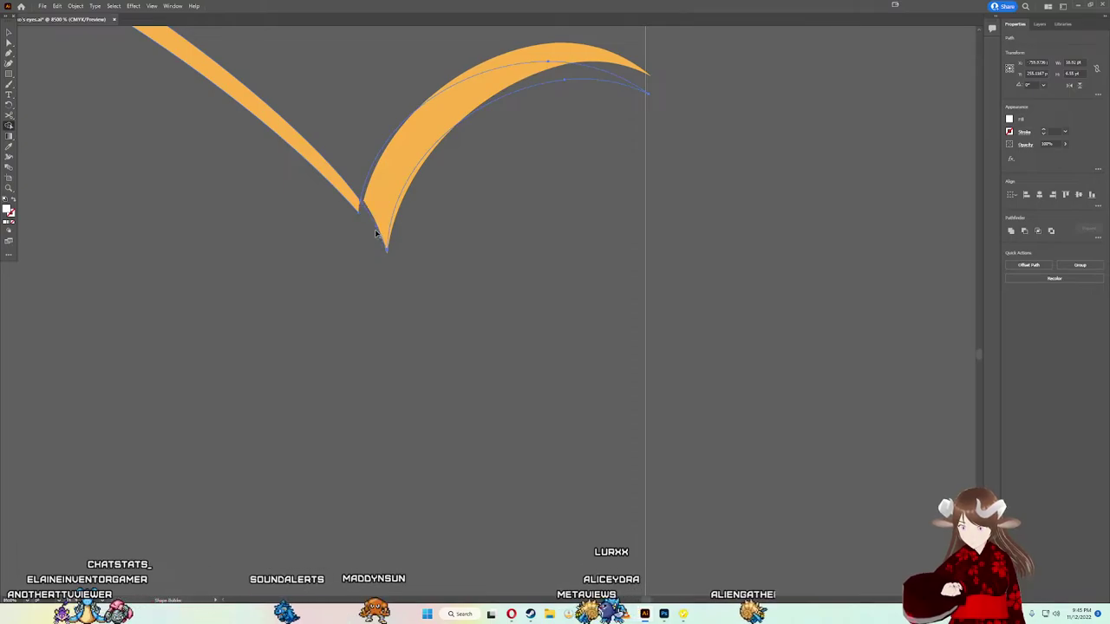
pyautogui.scroll(-2, 386, 243)
pyautogui.scroll(-2, 398, 253)
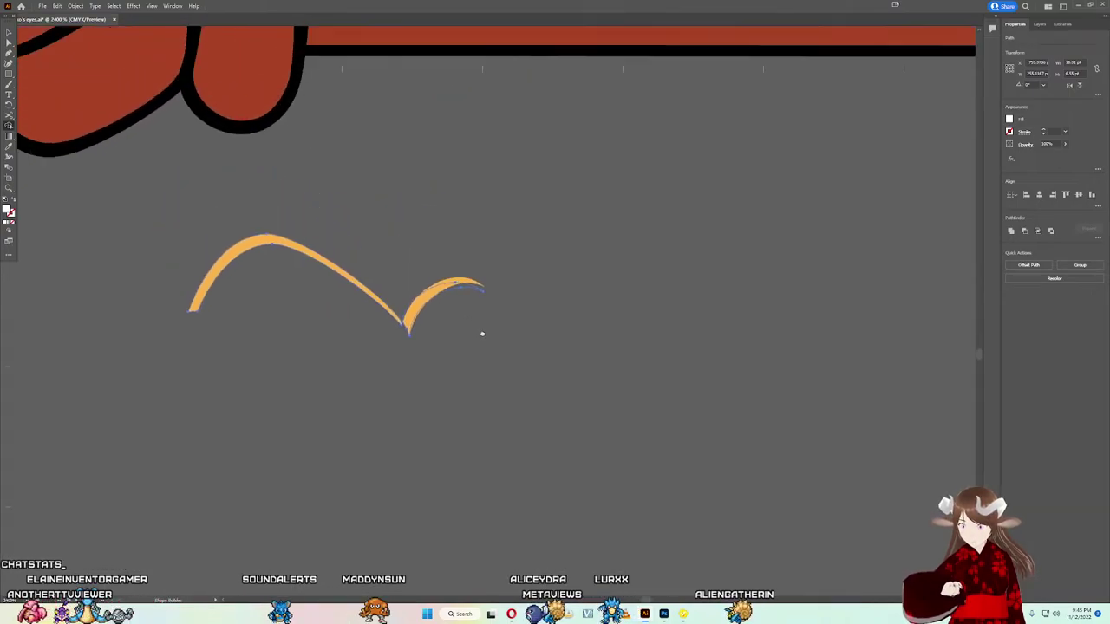
pyautogui.moveTo(482, 332); pyautogui.dragTo(513, 380)
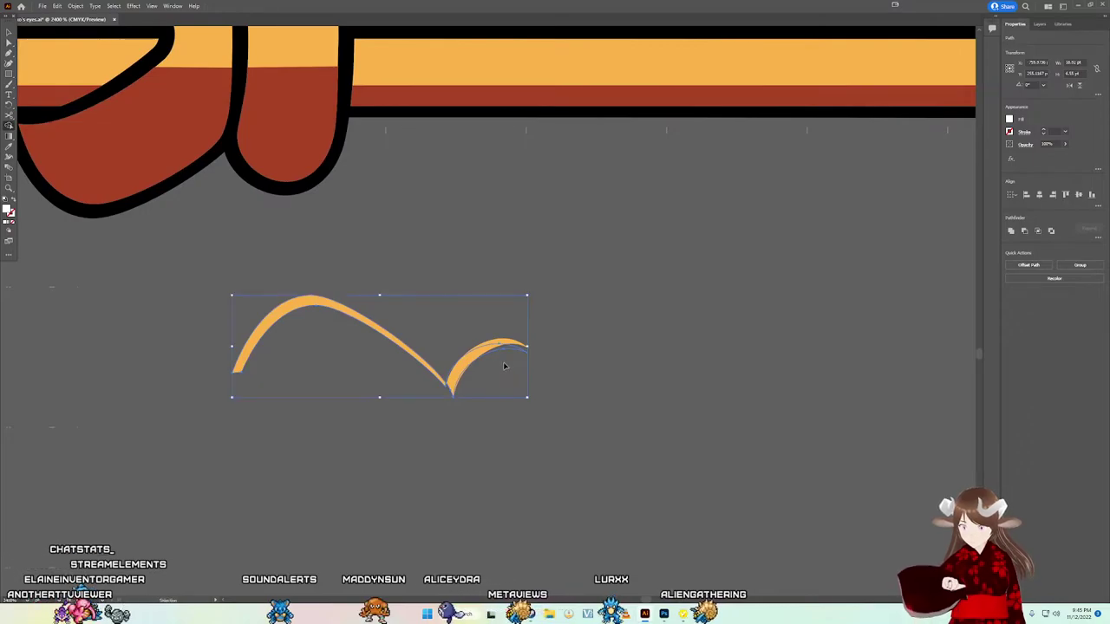
pyautogui.click(501, 364)
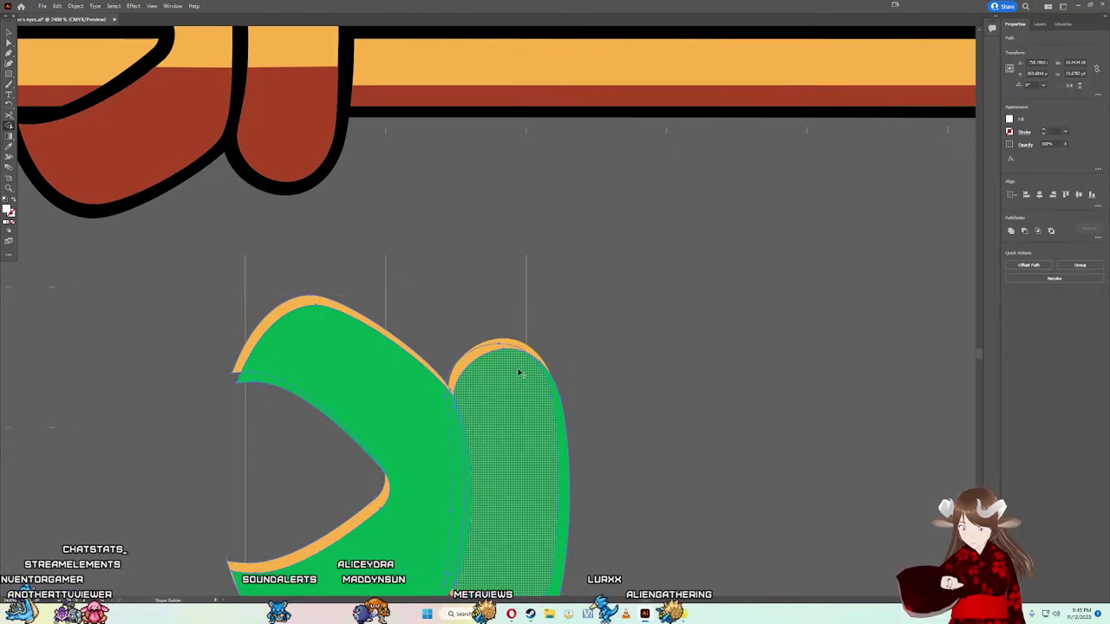
pyautogui.press('v')
pyautogui.scroll(-2, 522, 375)
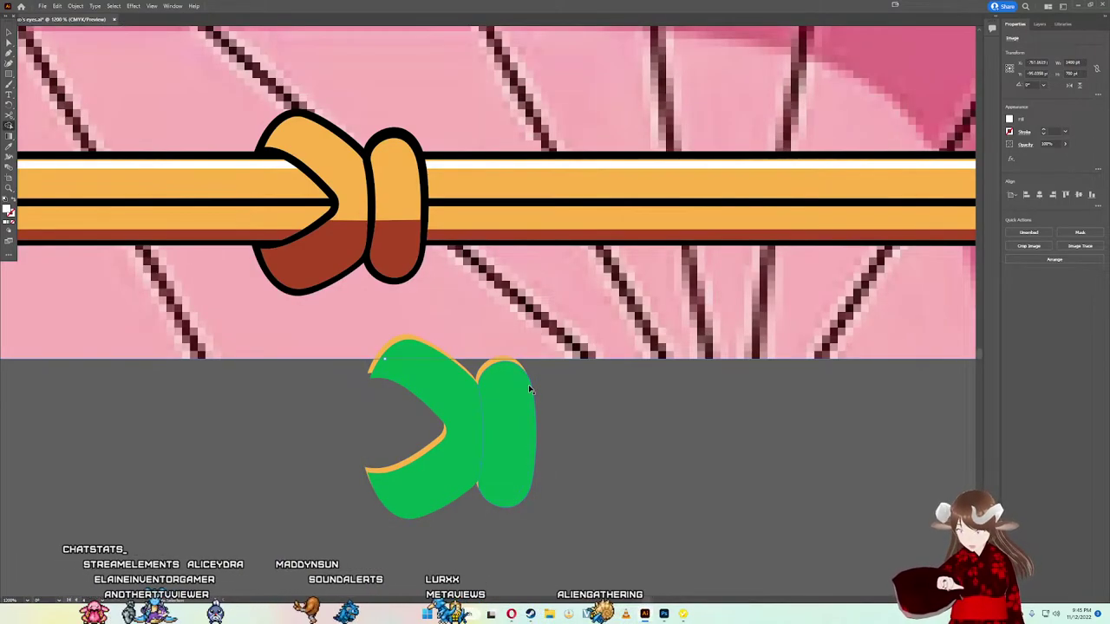
pyautogui.press('Delete')
pyautogui.press('Delete')
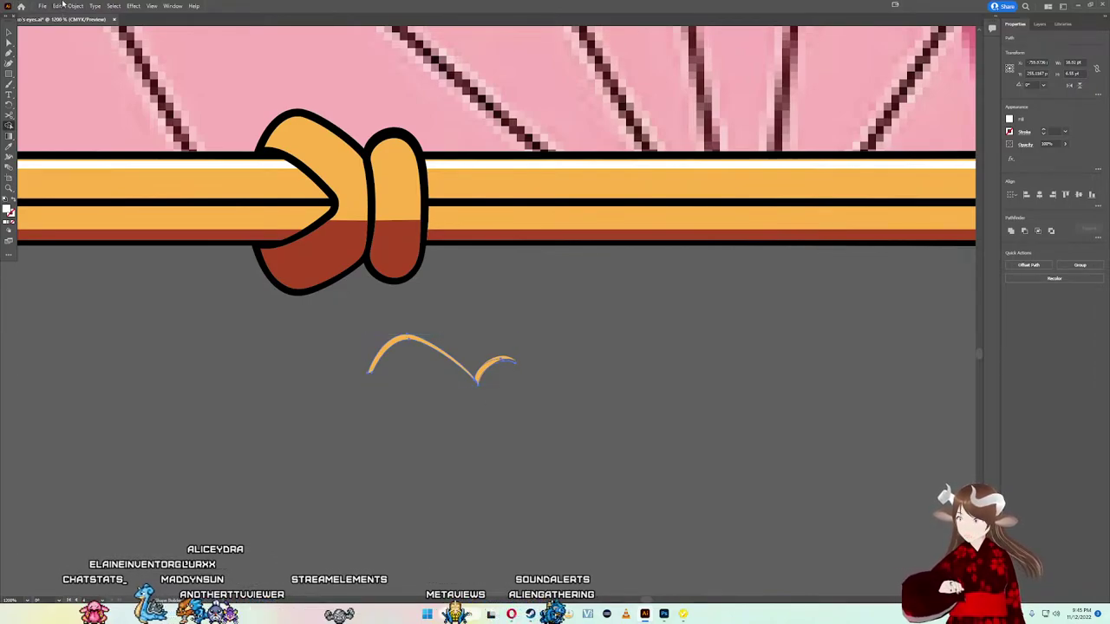
# Step: Expand the two arcs' appearance into plain filled shapes via Object > Expand Appearance
pyautogui.click(75, 6)
pyautogui.click(104, 119)
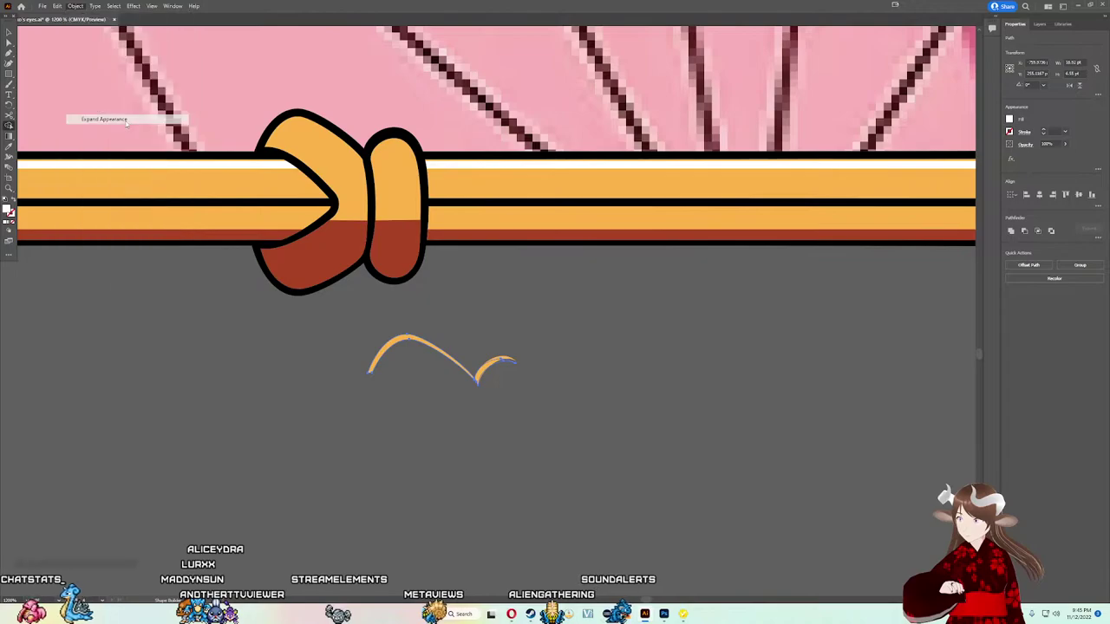
pyautogui.scroll(2, 479, 378)
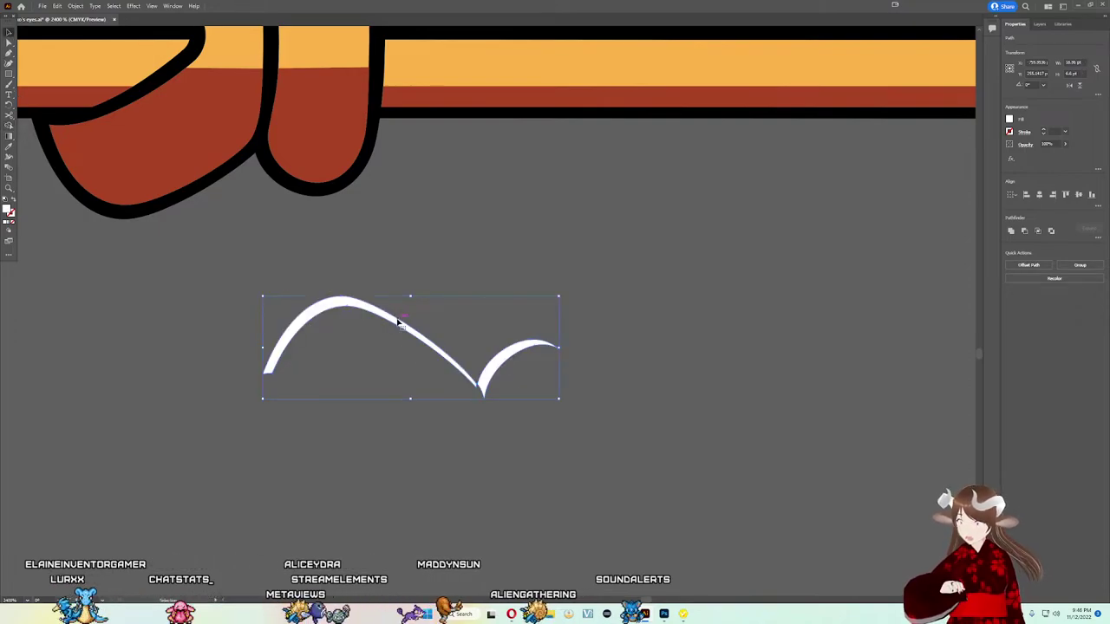
# Step: Drag the white arcs up onto the knot's top edges as highlights
pyautogui.moveTo(394, 323); pyautogui.dragTo(450, 513)
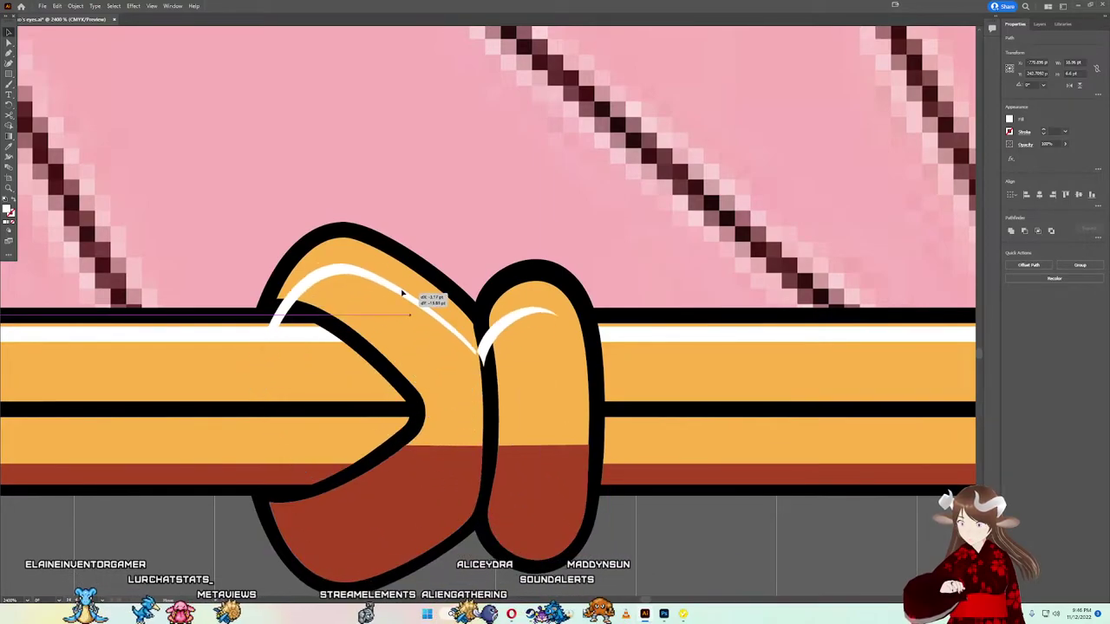
pyautogui.moveTo(451, 513)
pyautogui.mouseDown()
pyautogui.moveTo(414, 266)
pyautogui.moveTo(404, 269)
pyautogui.mouseUp()
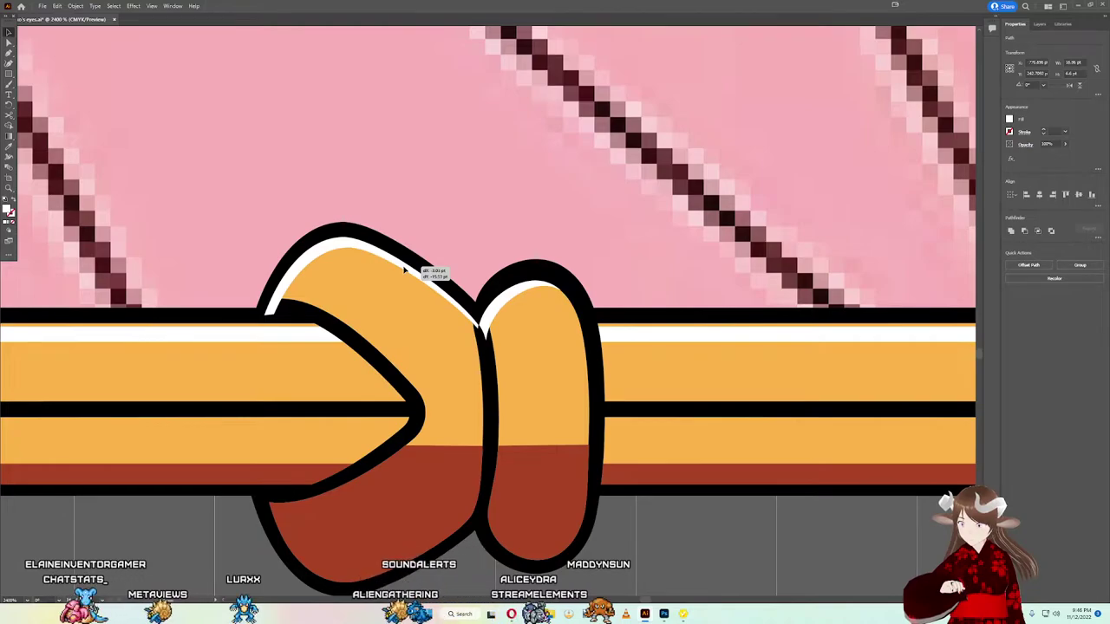
pyautogui.moveTo(404, 270); pyautogui.dragTo(406, 267)
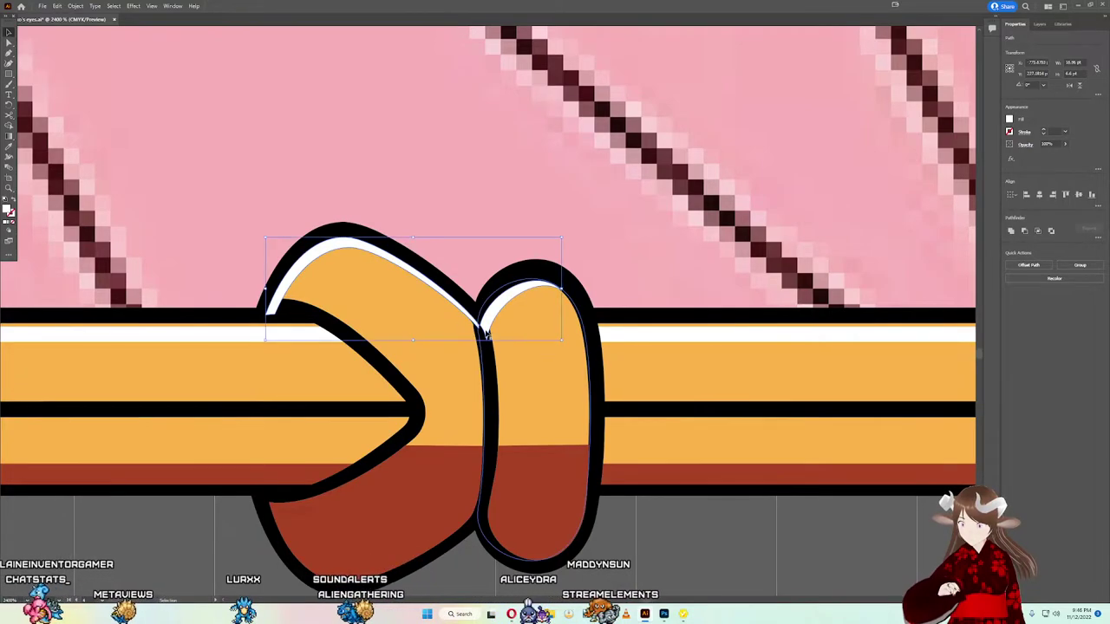
# Step: Pull the first white highlight's tip anchor toward the black outline and fine-tune it
pyautogui.scroll(4, 485, 323)
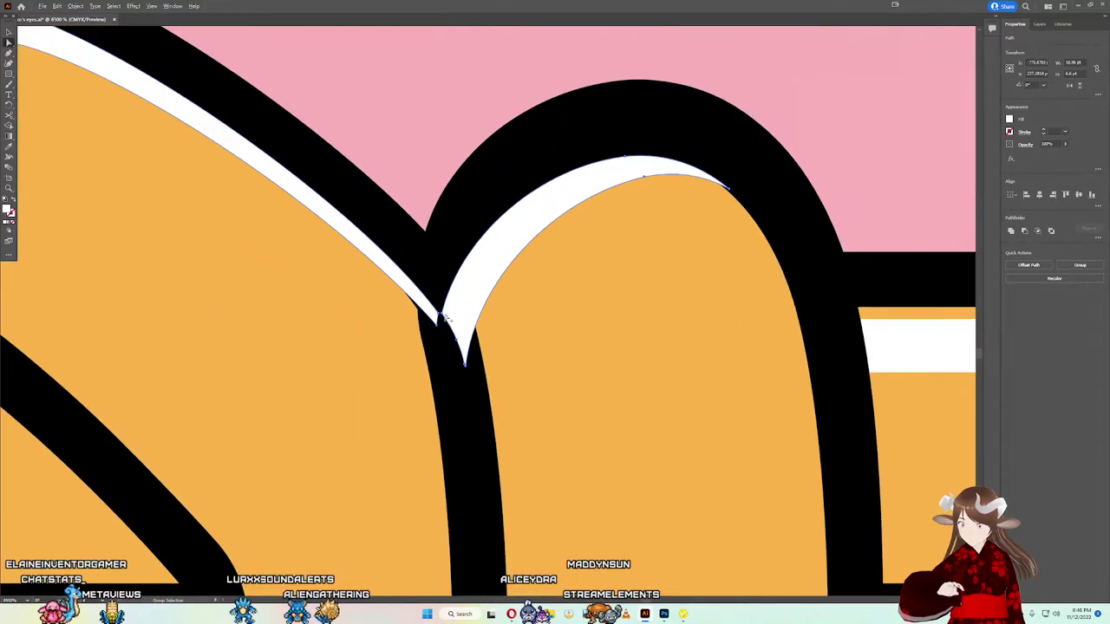
pyautogui.click(438, 328)
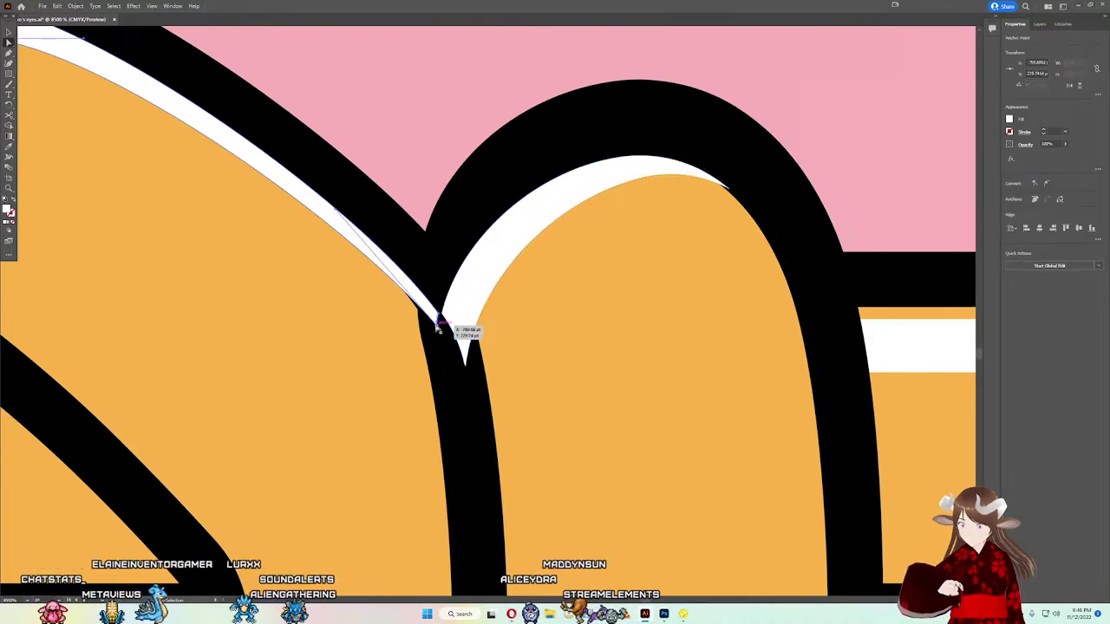
pyautogui.moveTo(436, 328)
pyautogui.mouseDown()
pyautogui.moveTo(411, 302)
pyautogui.moveTo(421, 319)
pyautogui.mouseUp()
pyautogui.scroll(2, 459, 260)
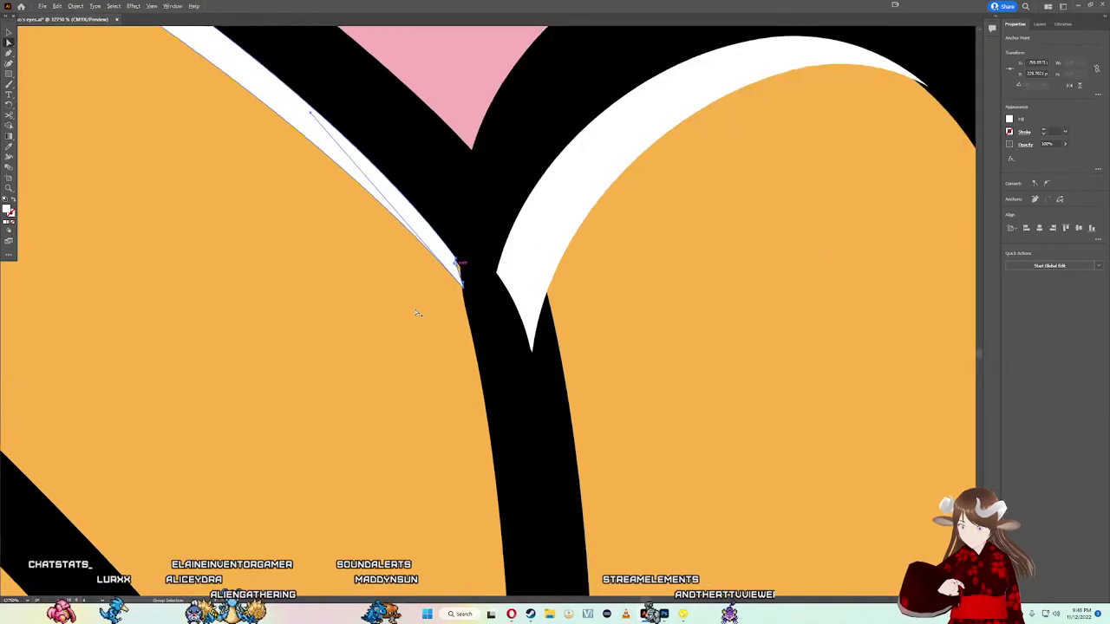
pyautogui.scroll(2, 459, 251)
pyautogui.scroll(2, 472, 255)
pyautogui.moveTo(478, 256); pyautogui.dragTo(491, 280)
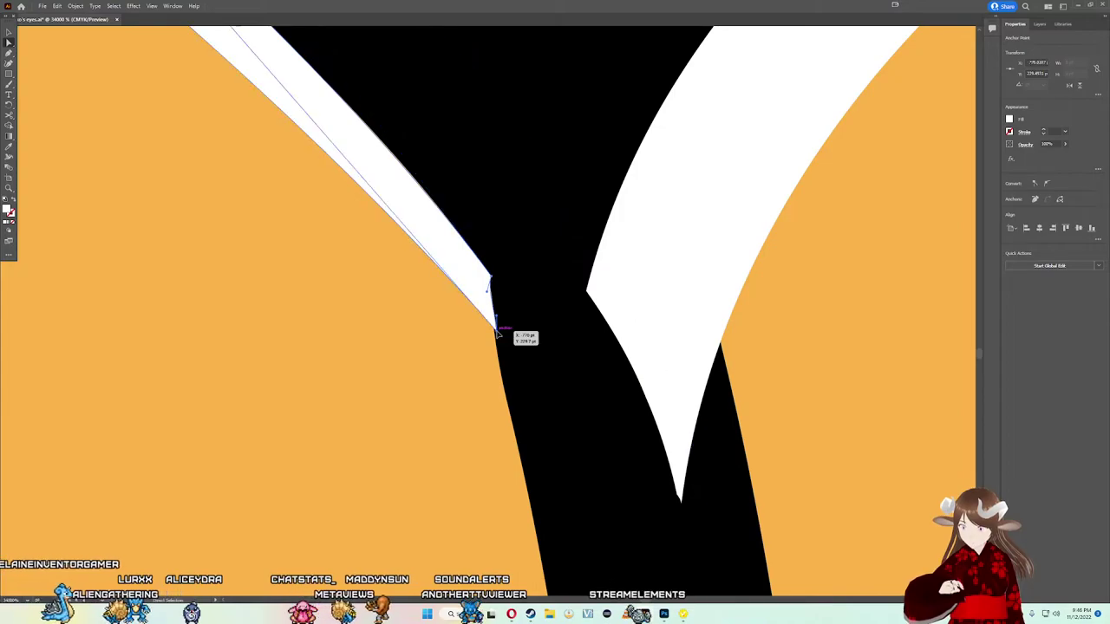
pyautogui.moveTo(497, 332); pyautogui.dragTo(491, 301)
pyautogui.scroll(-2, 433, 308)
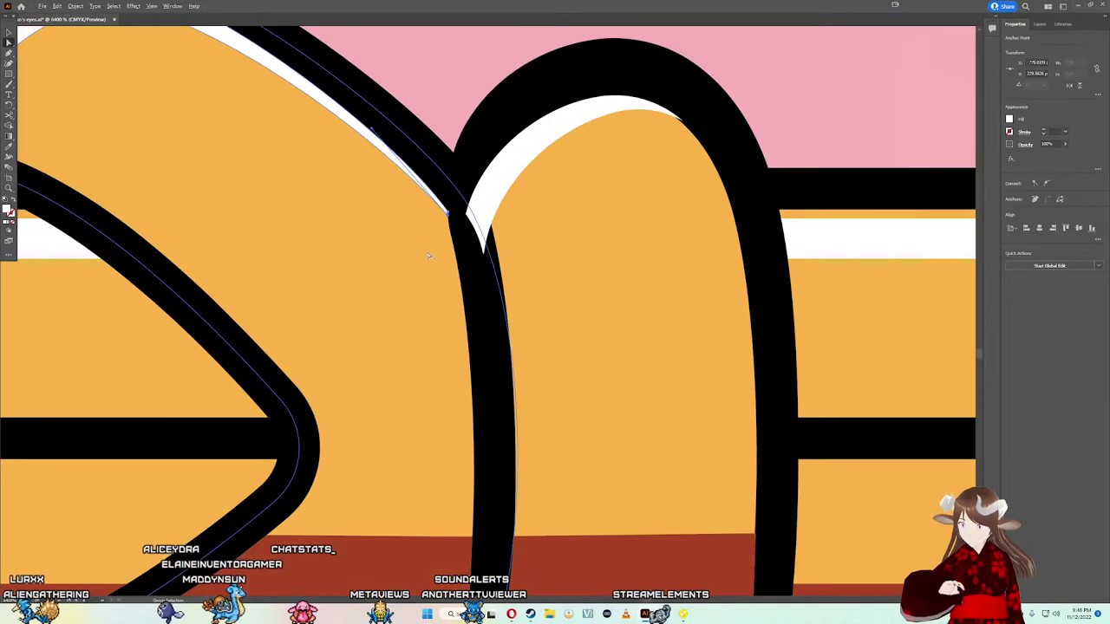
pyautogui.scroll(-2, 390, 312)
pyautogui.scroll(-2, 367, 318)
pyautogui.scroll(-1, 367, 317)
pyautogui.scroll(3, 326, 346)
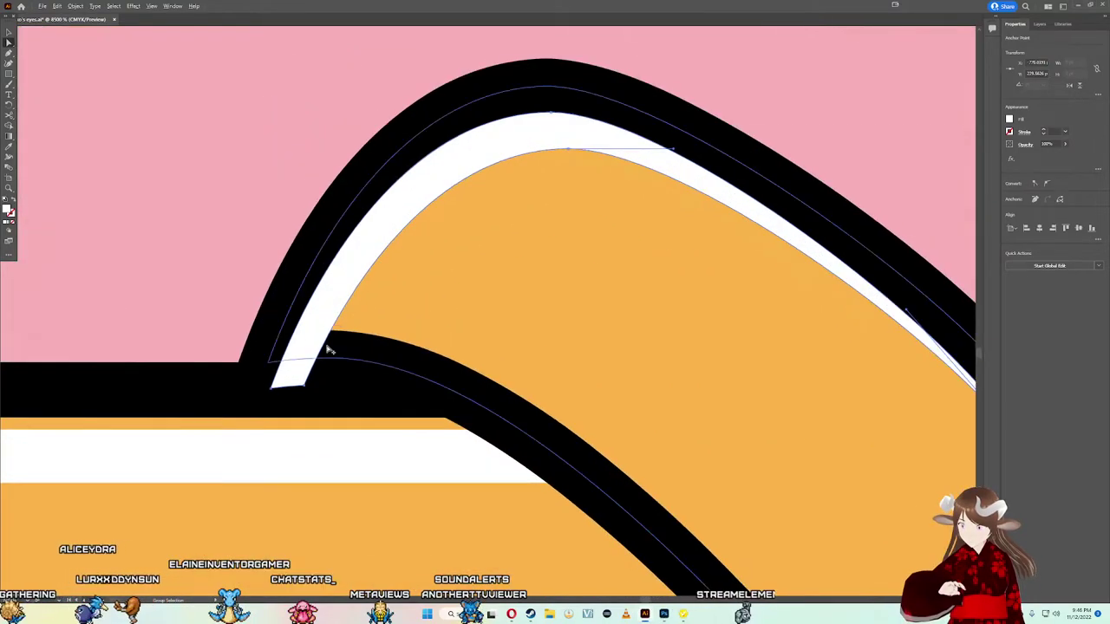
# Step: Reshape the other highlight arc's tip and curve to align with the black outline
pyautogui.moveTo(305, 385); pyautogui.dragTo(330, 334)
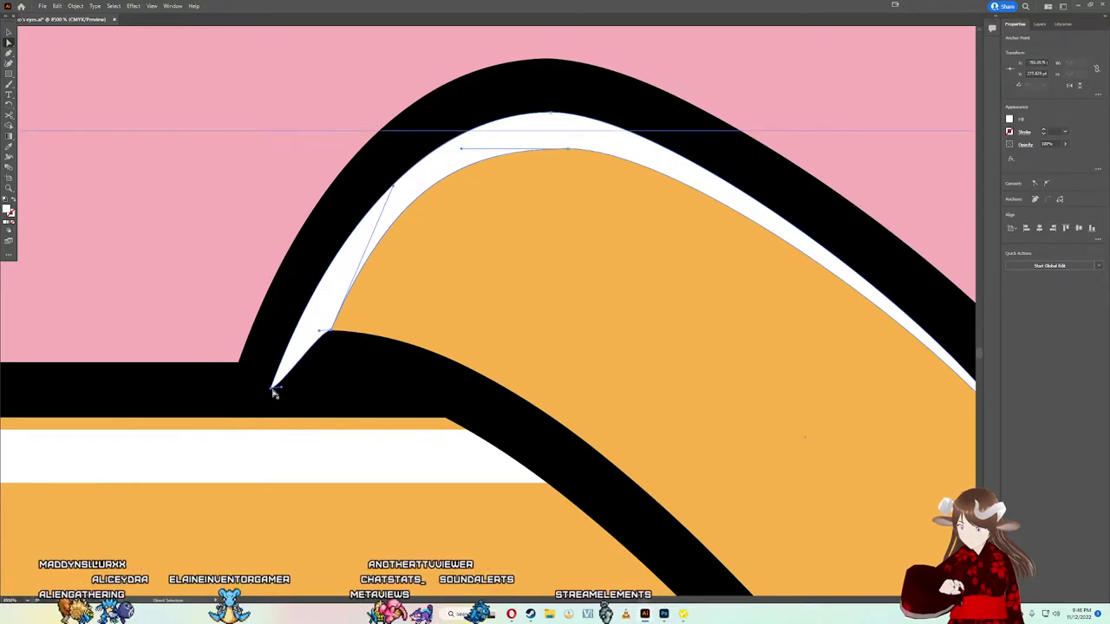
pyautogui.moveTo(278, 384)
pyautogui.mouseDown()
pyautogui.moveTo(319, 329)
pyautogui.moveTo(311, 334)
pyautogui.mouseUp()
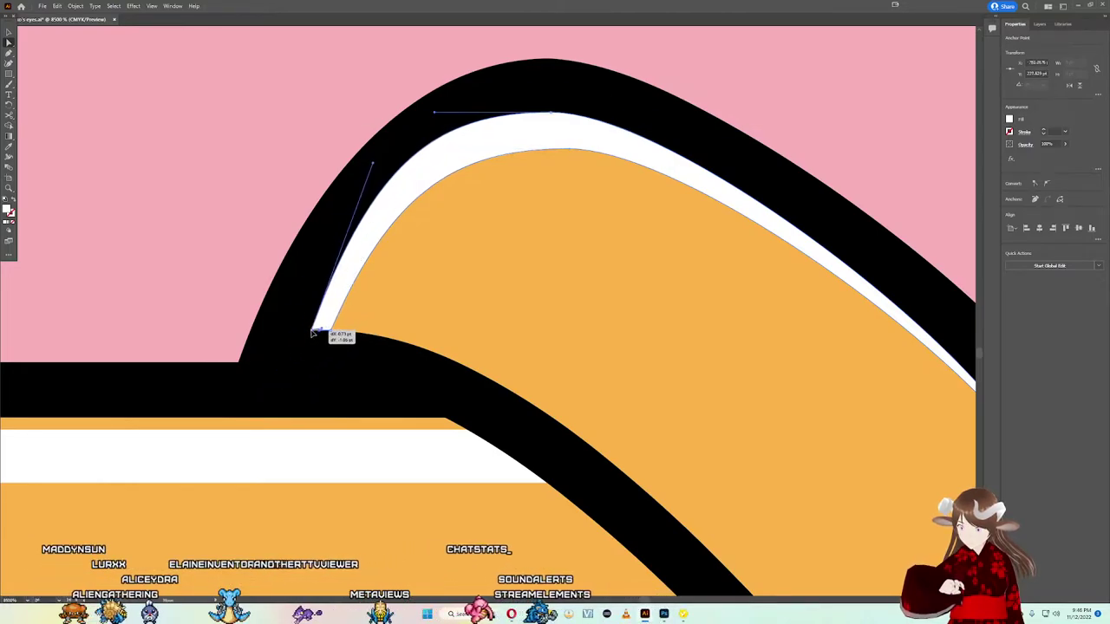
pyautogui.scroll(3, 317, 330)
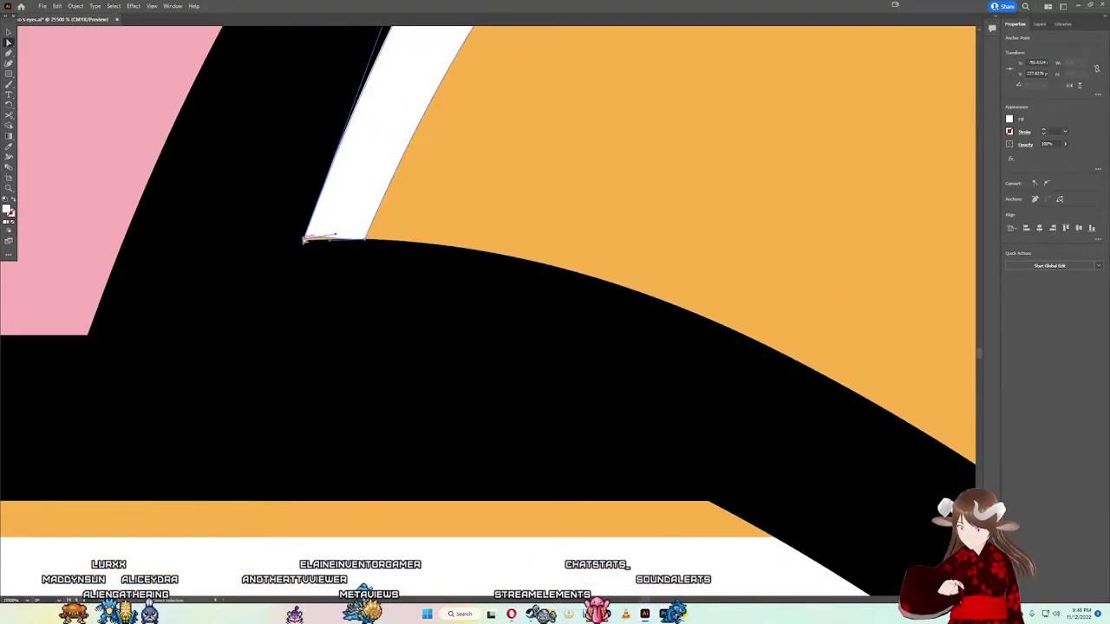
pyautogui.moveTo(304, 240); pyautogui.dragTo(304, 243)
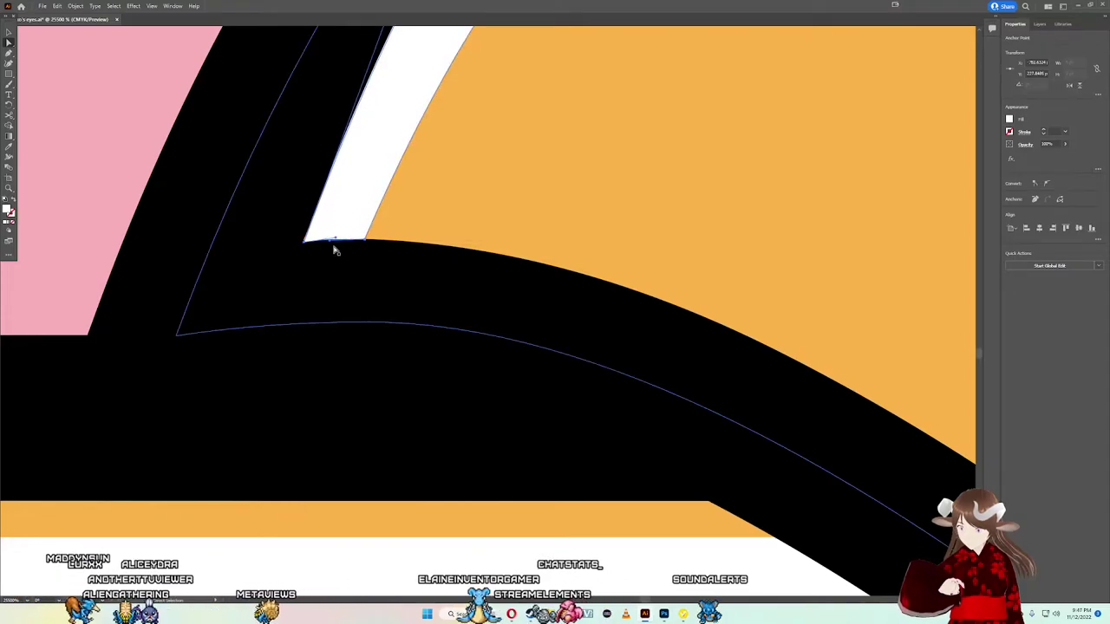
pyautogui.hotkey('ctrl', '+')
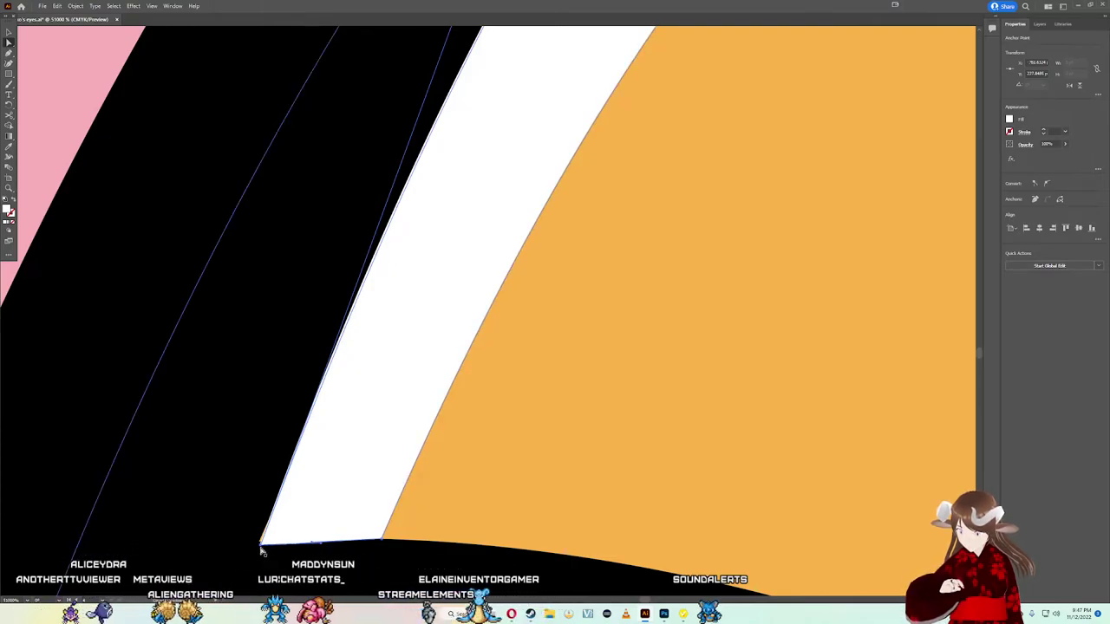
pyautogui.moveTo(260, 546); pyautogui.dragTo(260, 540)
pyautogui.scroll(-3, 515, 379)
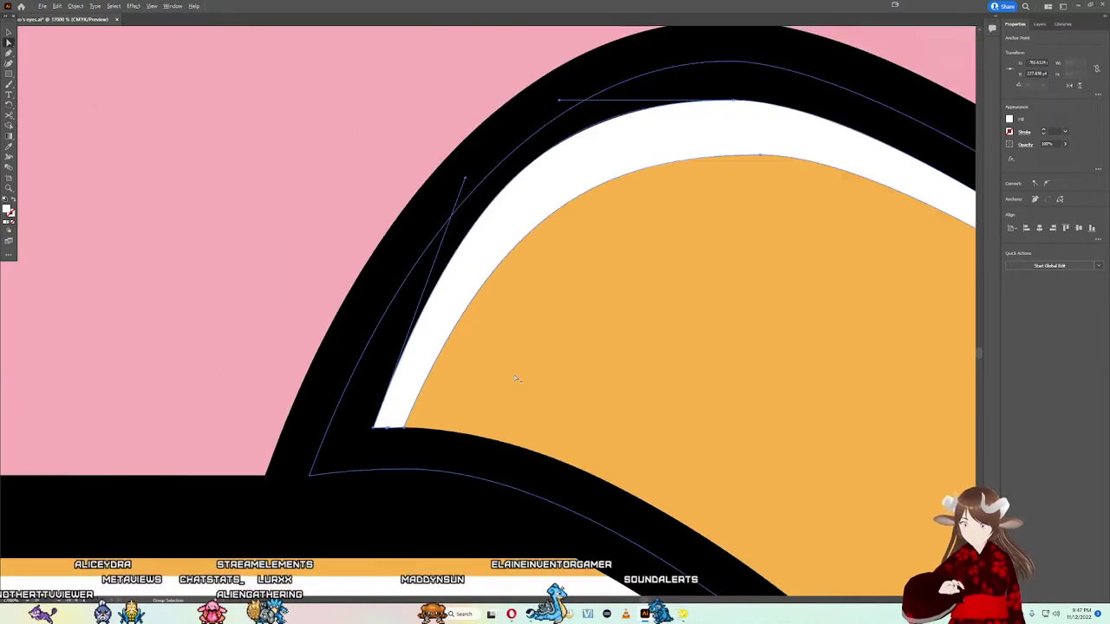
pyautogui.scroll(-2, 515, 379)
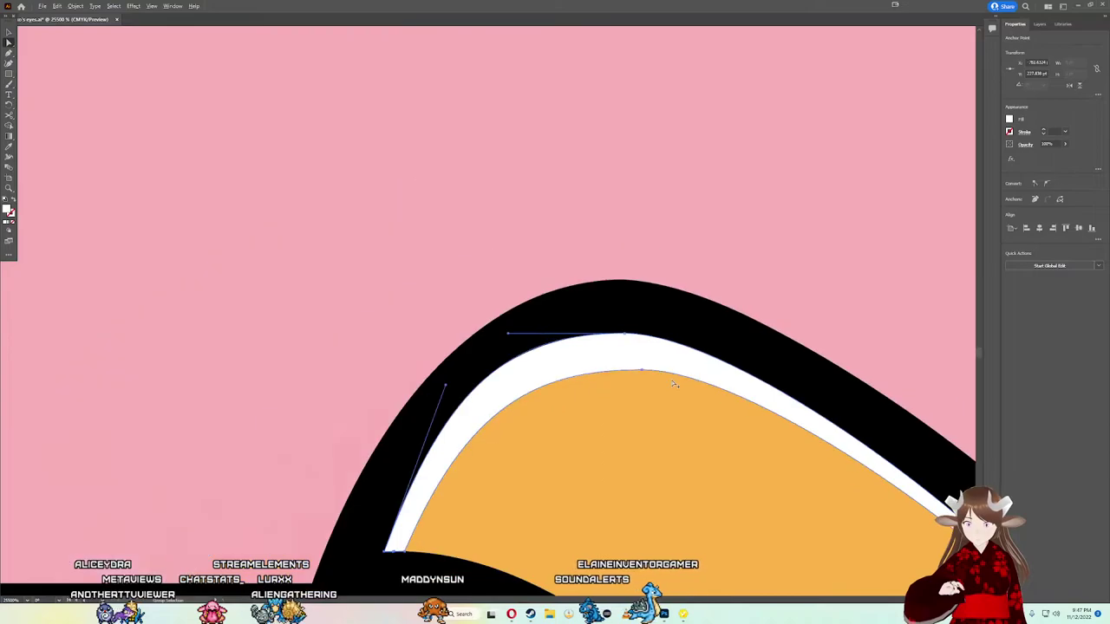
pyautogui.scroll(-3, 674, 383)
pyautogui.scroll(-2, 798, 513)
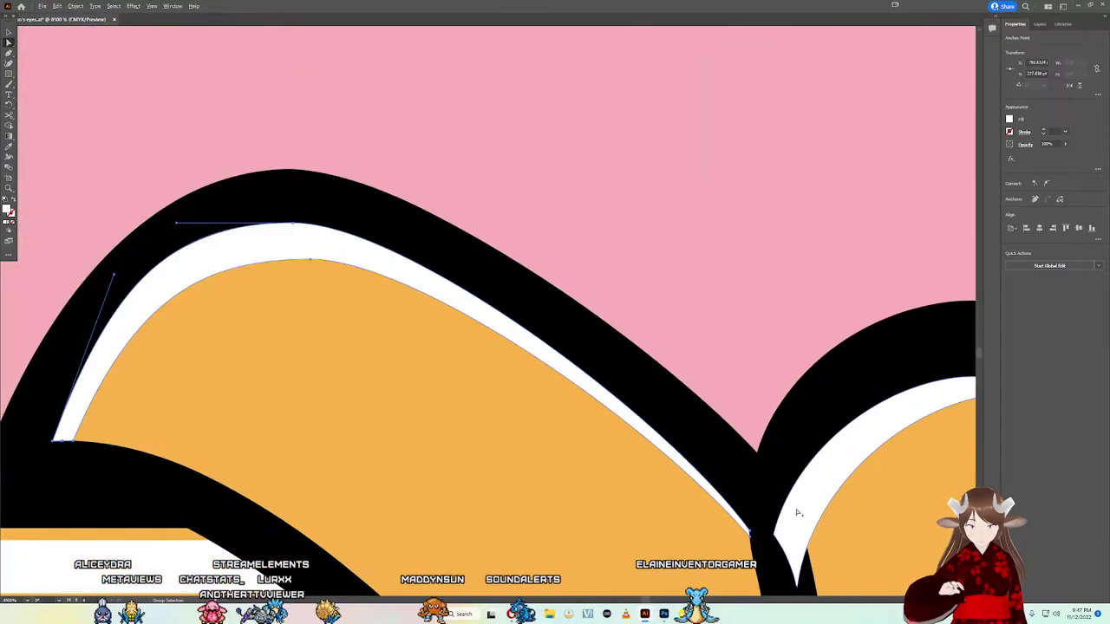
pyautogui.scroll(-1, 797, 512)
pyautogui.scroll(1, 396, 408)
pyautogui.scroll(2, 376, 340)
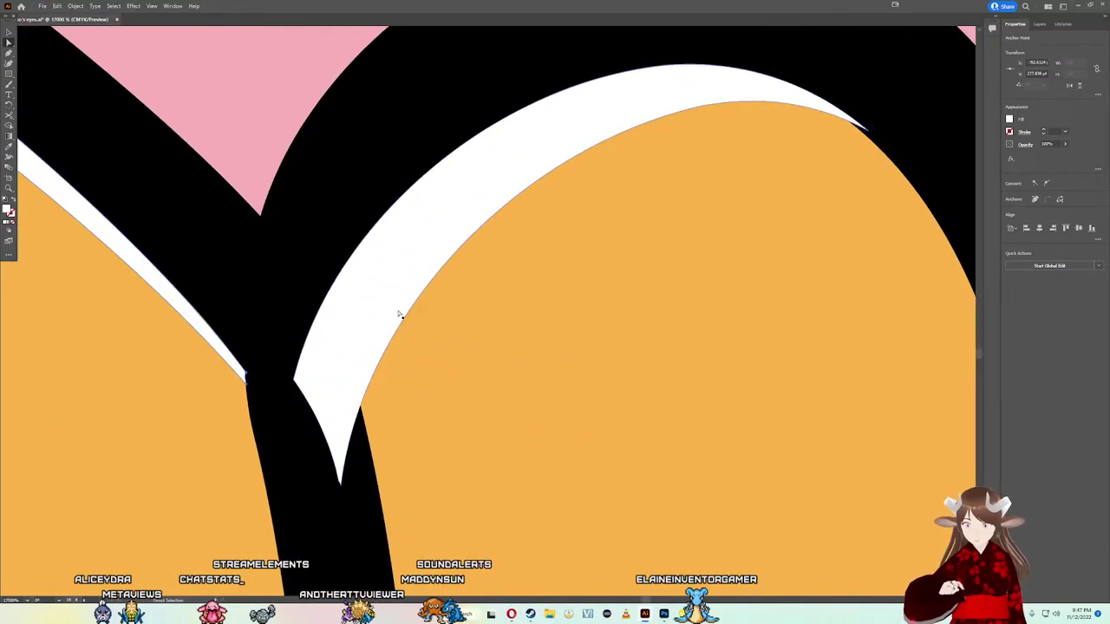
# Step: Shrink the right loop's white highlight and shift it into the loop's top curve
pyautogui.scroll(-4, 398, 314)
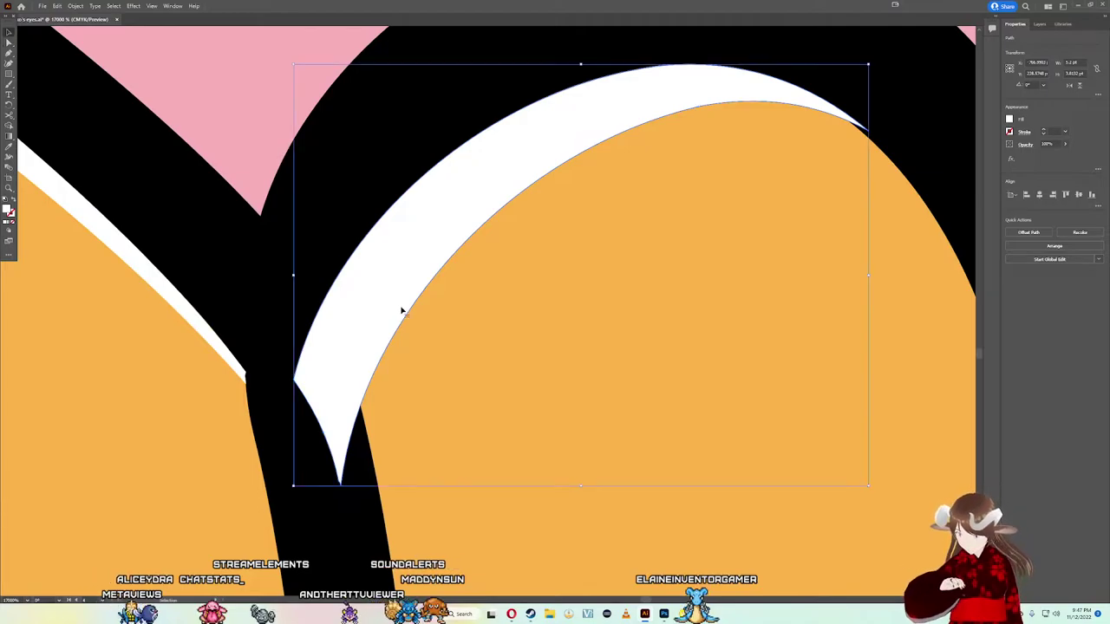
pyautogui.scroll(-3, 416, 304)
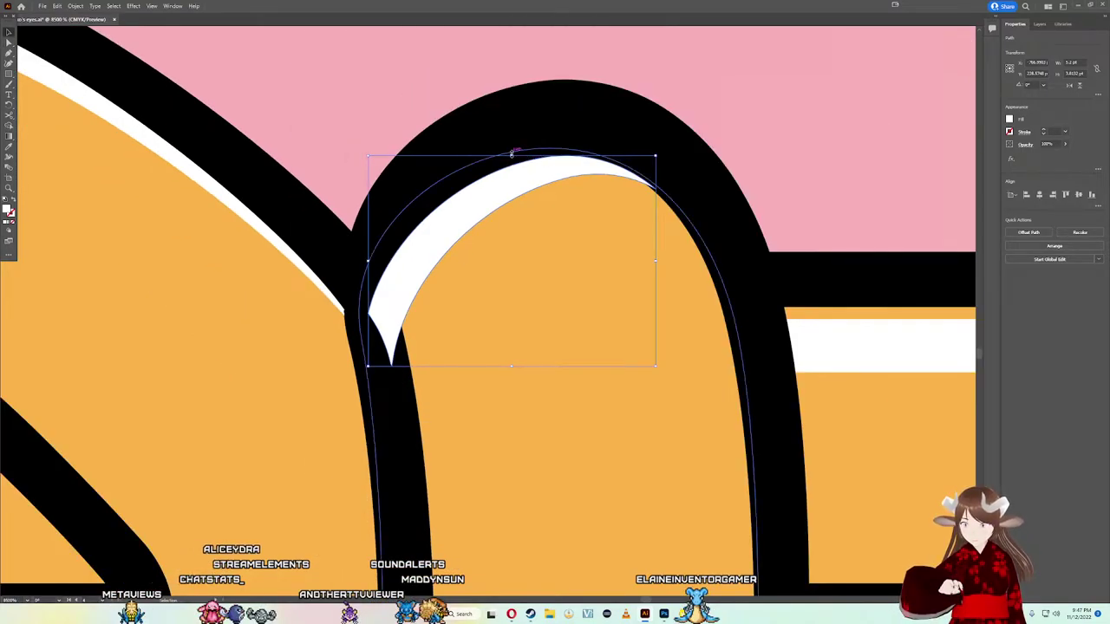
pyautogui.moveTo(511, 152)
pyautogui.mouseDown()
pyautogui.moveTo(517, 190)
pyautogui.moveTo(539, 182)
pyautogui.mouseUp()
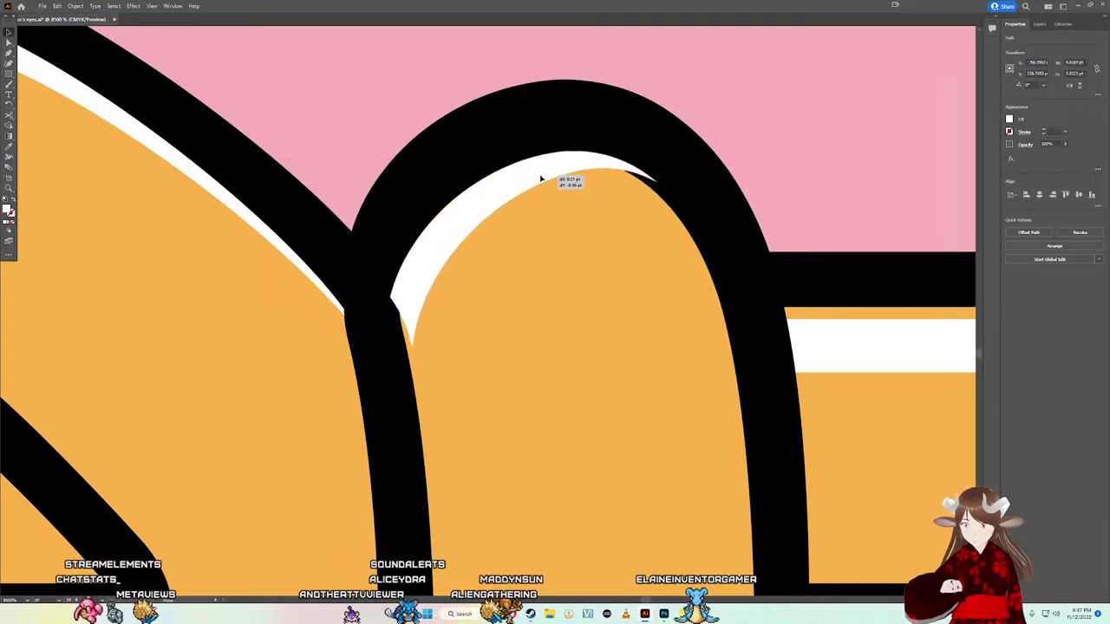
pyautogui.scroll(2, 520, 213)
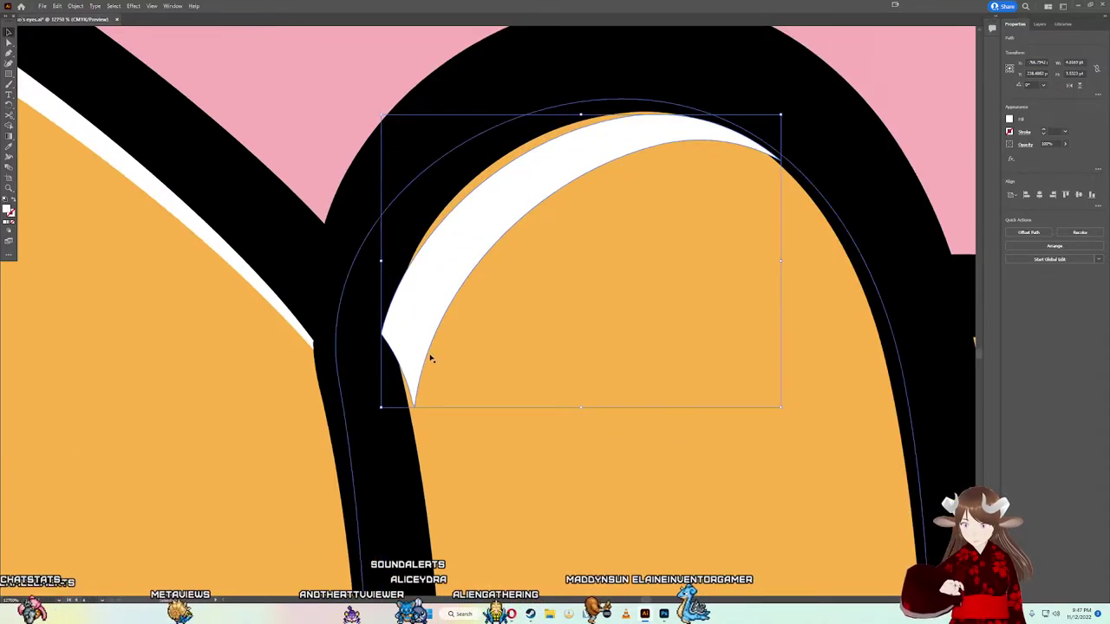
pyautogui.scroll(2, 423, 414)
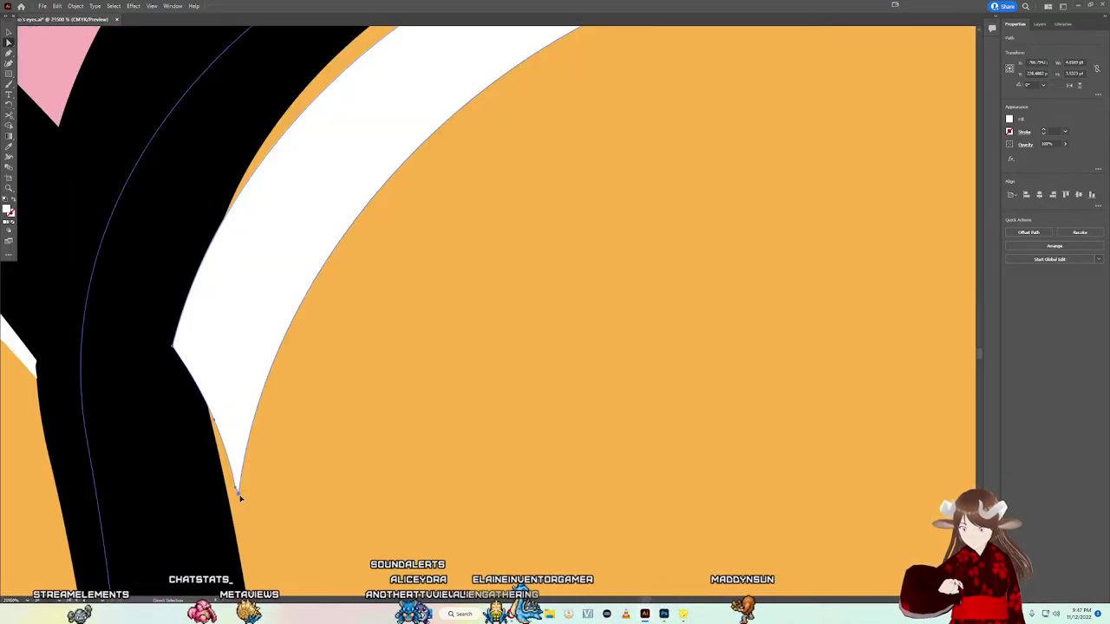
pyautogui.moveTo(237, 495)
pyautogui.mouseDown()
pyautogui.moveTo(235, 507)
pyautogui.moveTo(248, 481)
pyautogui.mouseUp()
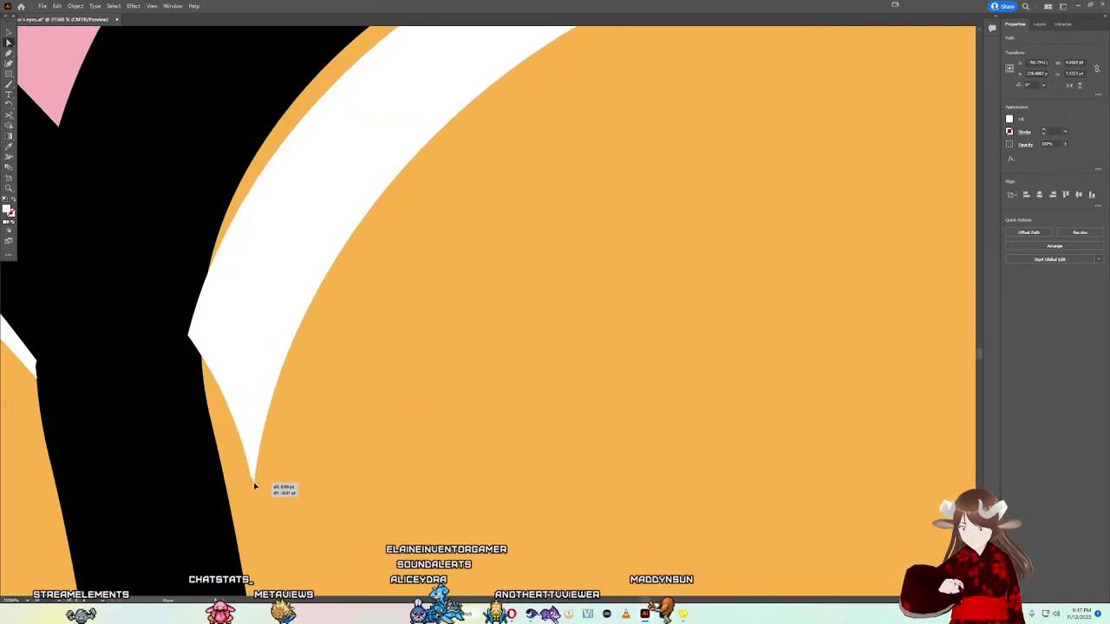
pyautogui.scroll(-1, 248, 481)
pyautogui.scroll(-1, 354, 395)
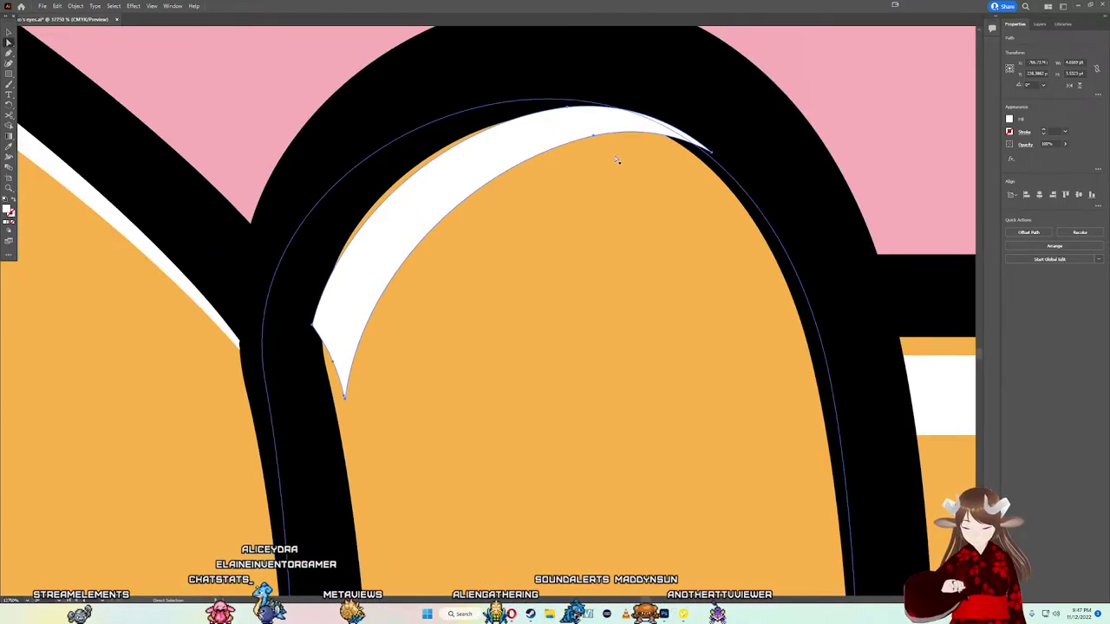
pyautogui.scroll(-2, 601, 170)
pyautogui.scroll(-1, 595, 172)
pyautogui.scroll(-1, 597, 174)
pyautogui.scroll(-1, 597, 174)
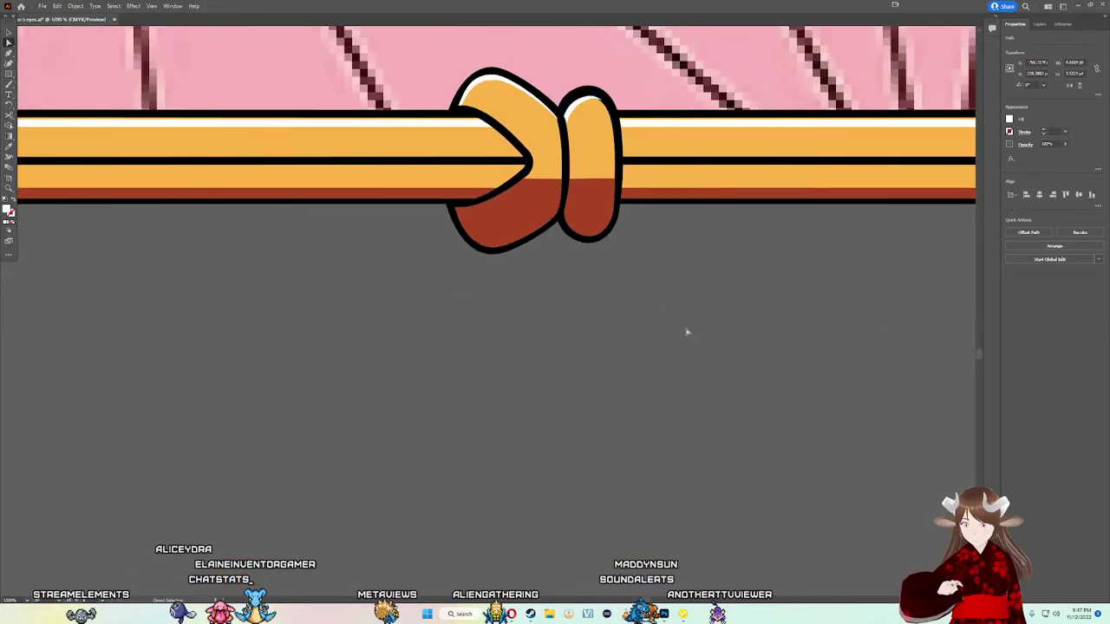
# Step: Rotate the right loop's highlight clockwise and nudge it slightly right
pyautogui.click(687, 332)
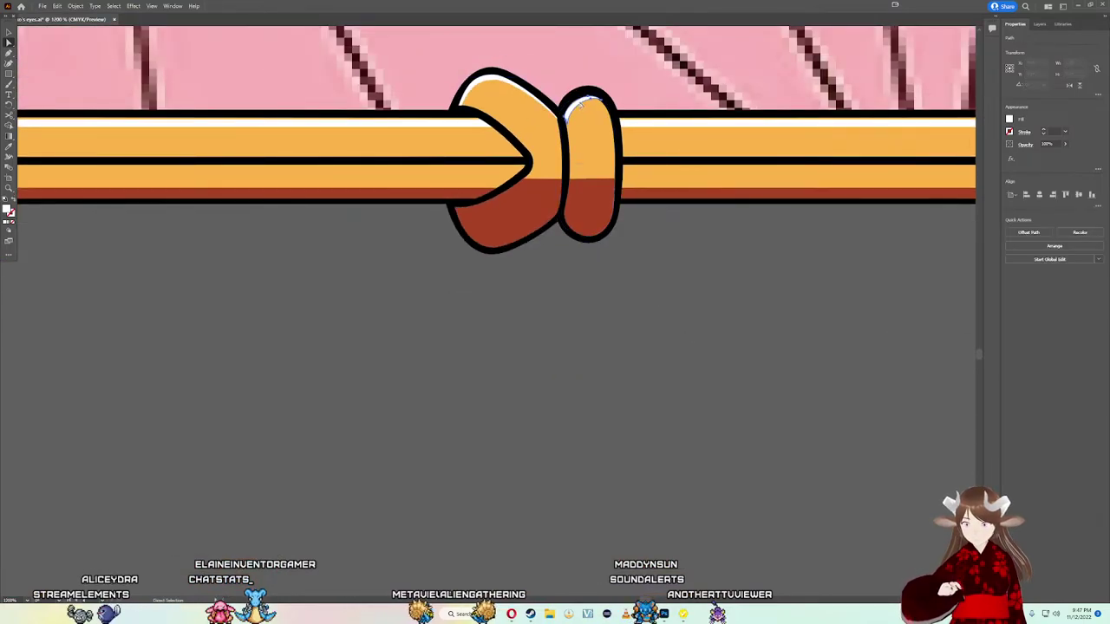
pyautogui.scroll(2, 581, 101)
pyautogui.scroll(2, 594, 99)
pyautogui.click(655, 105)
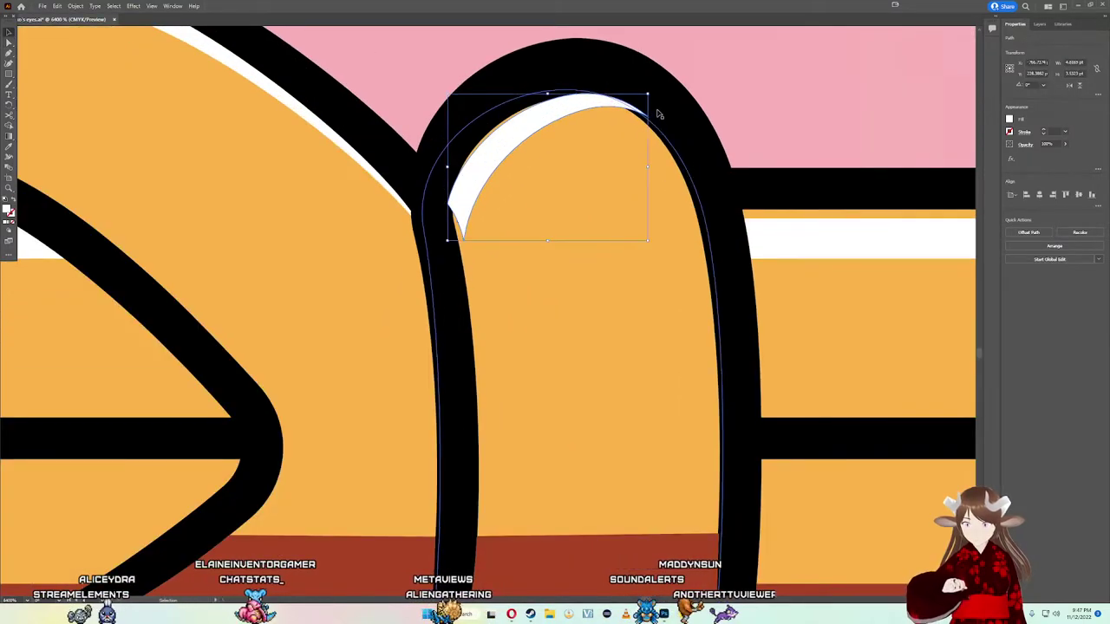
pyautogui.moveTo(650, 90)
pyautogui.mouseDown()
pyautogui.moveTo(631, 118)
pyautogui.moveTo(599, 122)
pyautogui.moveTo(654, 106)
pyautogui.mouseUp()
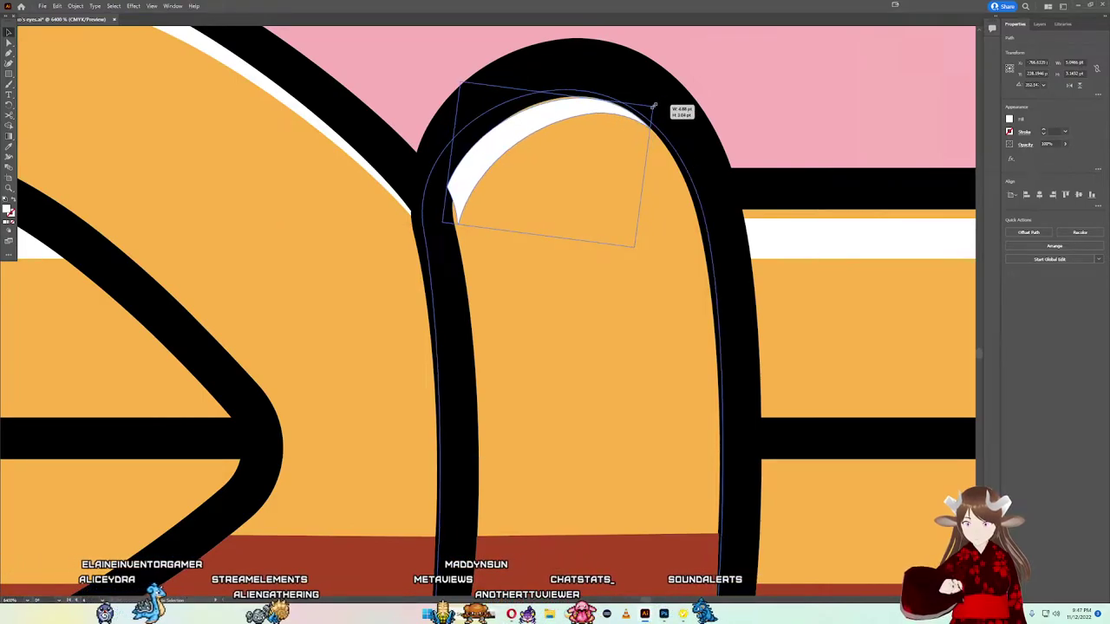
pyautogui.moveTo(517, 138); pyautogui.dragTo(523, 140)
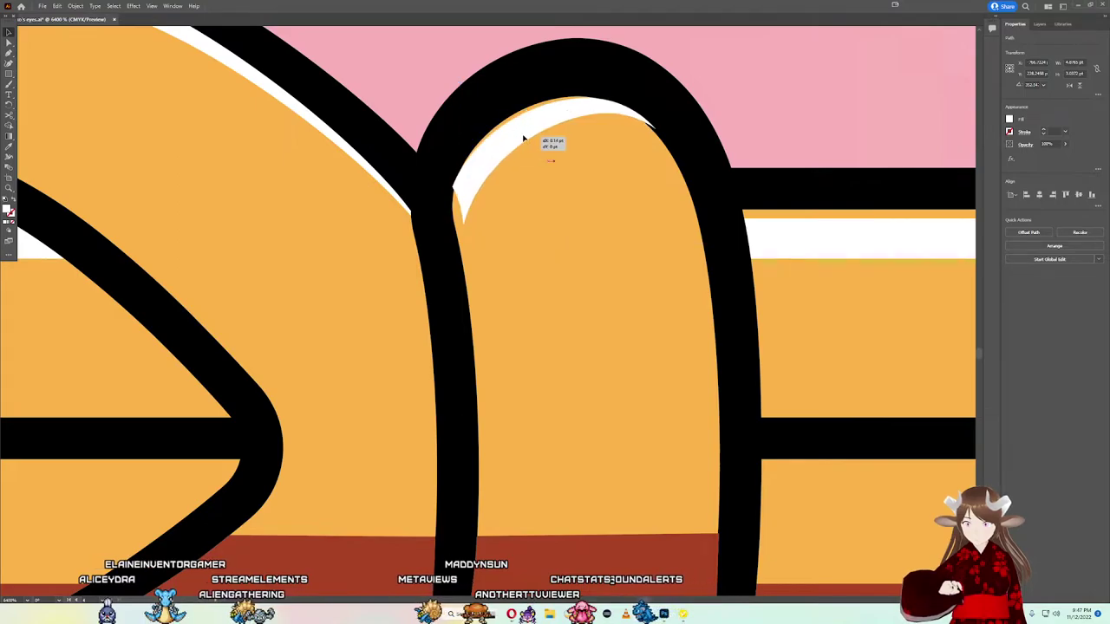
# Step: Scale the rounded loop's white highlight smaller and move it down-right into the loop
pyautogui.scroll(-10, 489, 163)
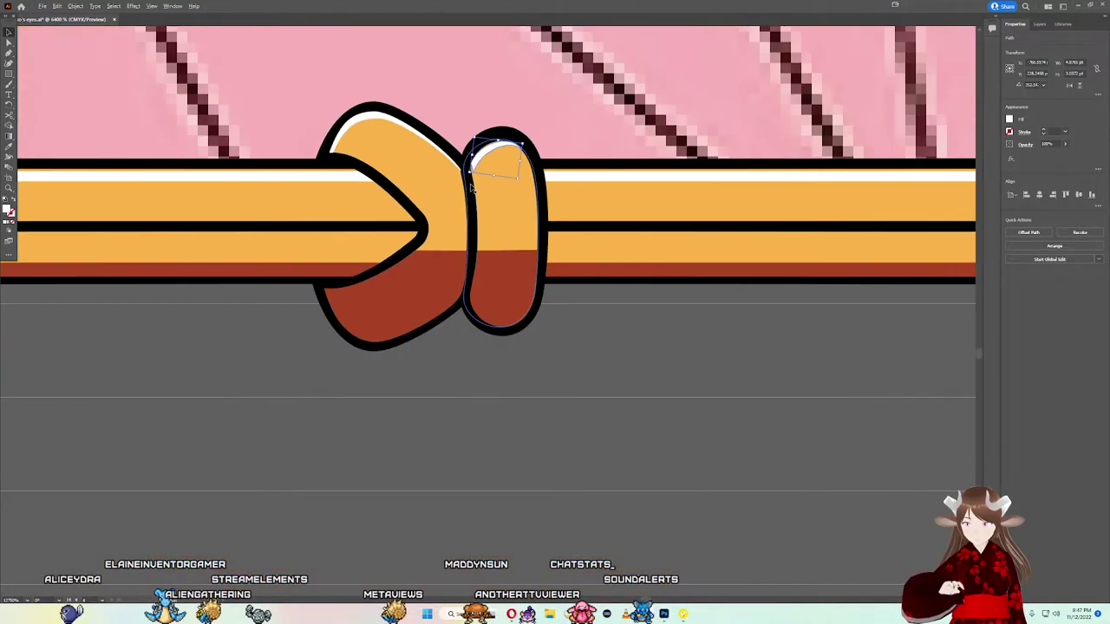
pyautogui.scroll(1, 503, 123)
pyautogui.scroll(-1, 485, 179)
pyautogui.scroll(-1, 485, 179)
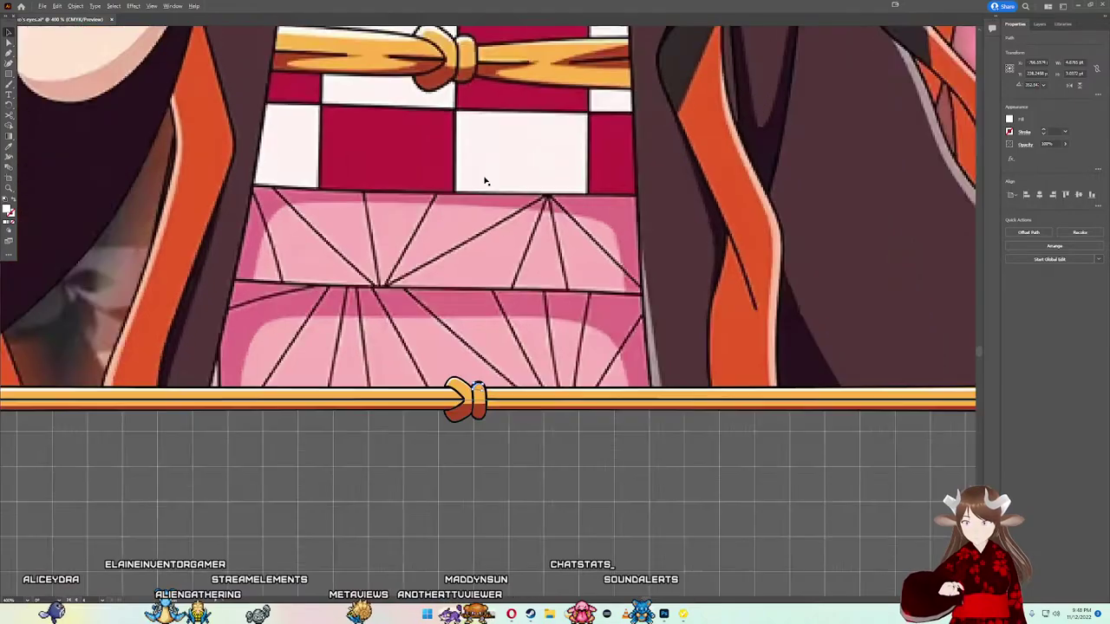
pyautogui.scroll(-2, 486, 180)
pyautogui.scroll(3, 482, 157)
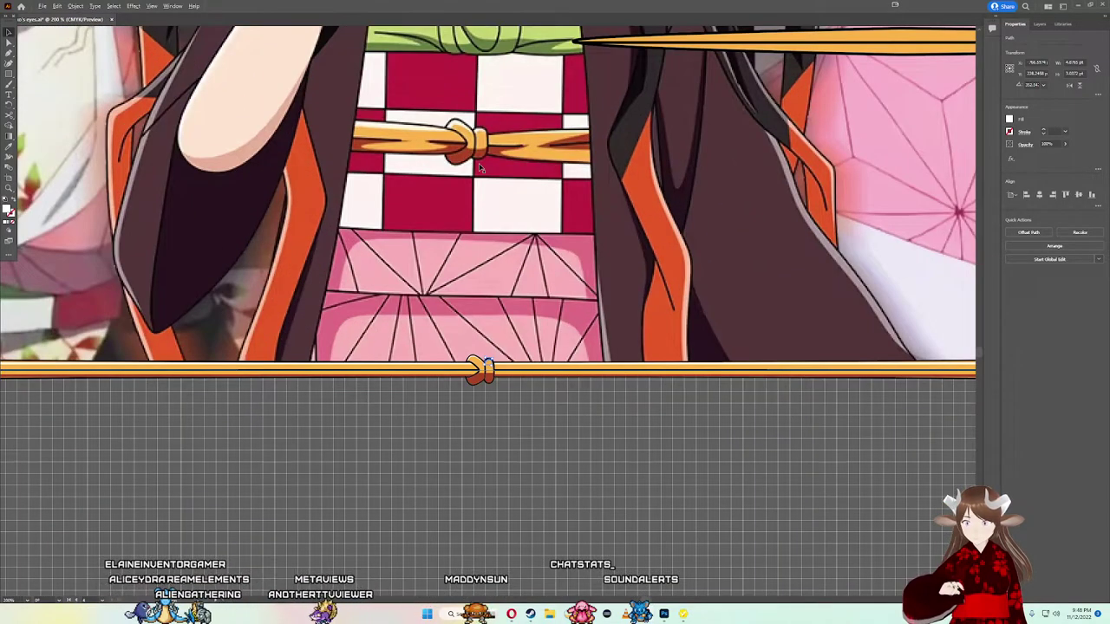
pyautogui.scroll(1, 480, 167)
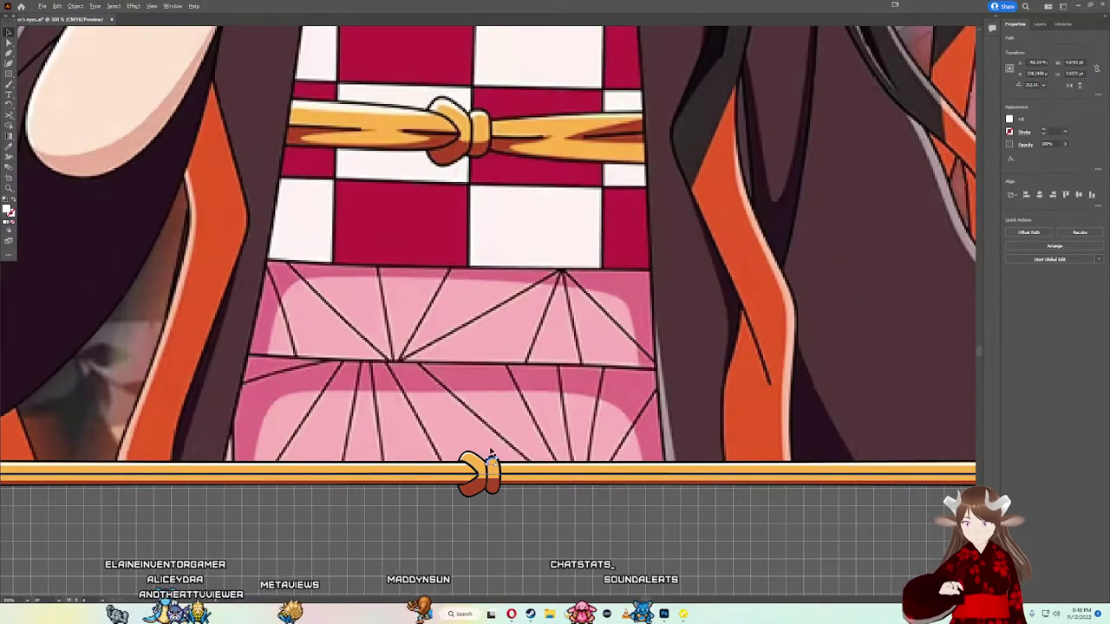
pyautogui.scroll(-3, 491, 454)
pyautogui.scroll(3, 490, 453)
pyautogui.scroll(4, 503, 458)
pyautogui.scroll(2, 524, 464)
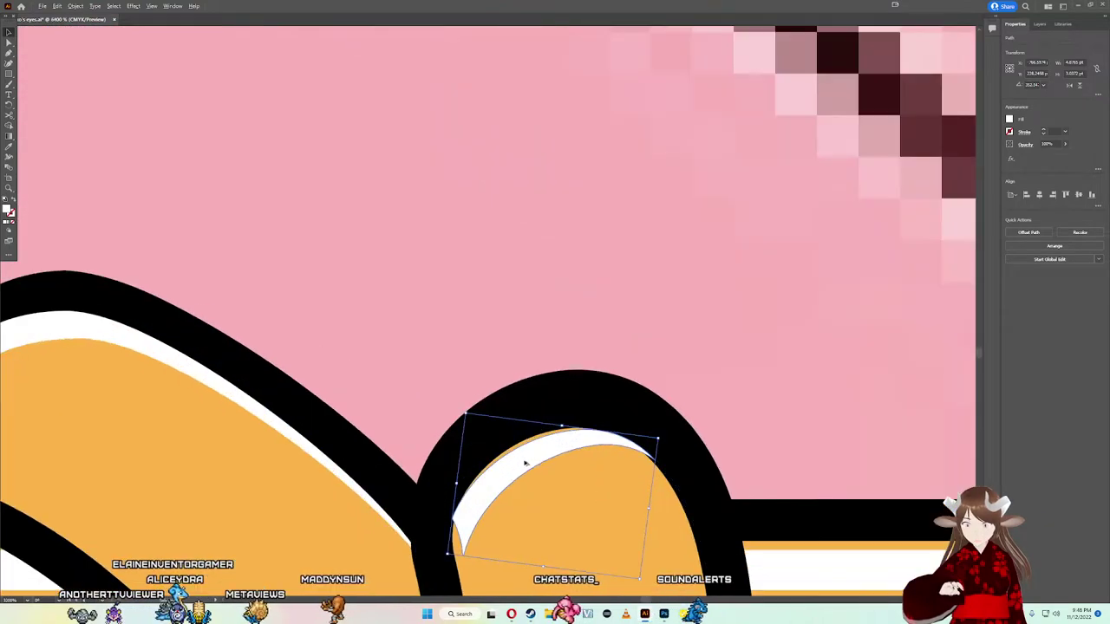
pyautogui.scroll(-2, 570, 499)
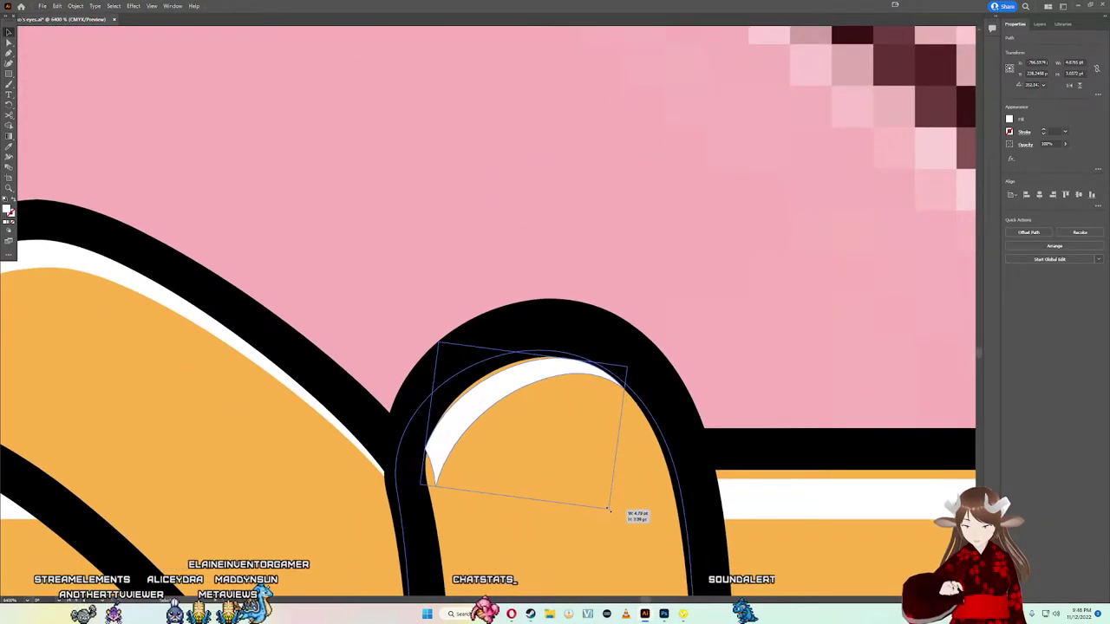
pyautogui.moveTo(608, 510); pyautogui.dragTo(605, 483)
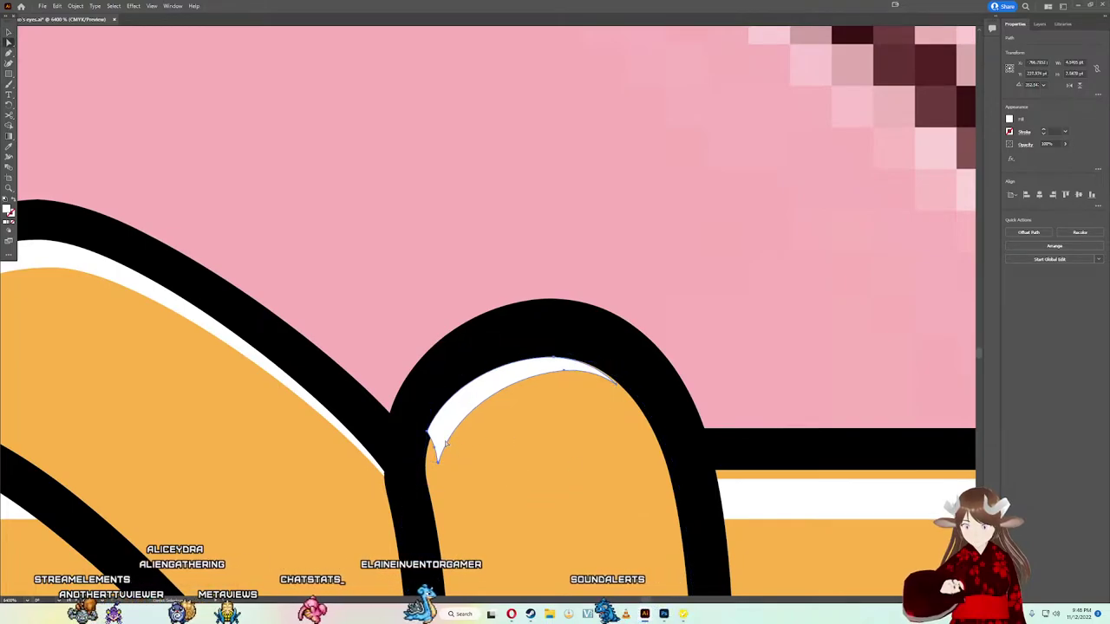
pyautogui.moveTo(429, 437)
pyautogui.mouseDown()
pyautogui.moveTo(445, 460)
pyautogui.moveTo(435, 436)
pyautogui.mouseUp()
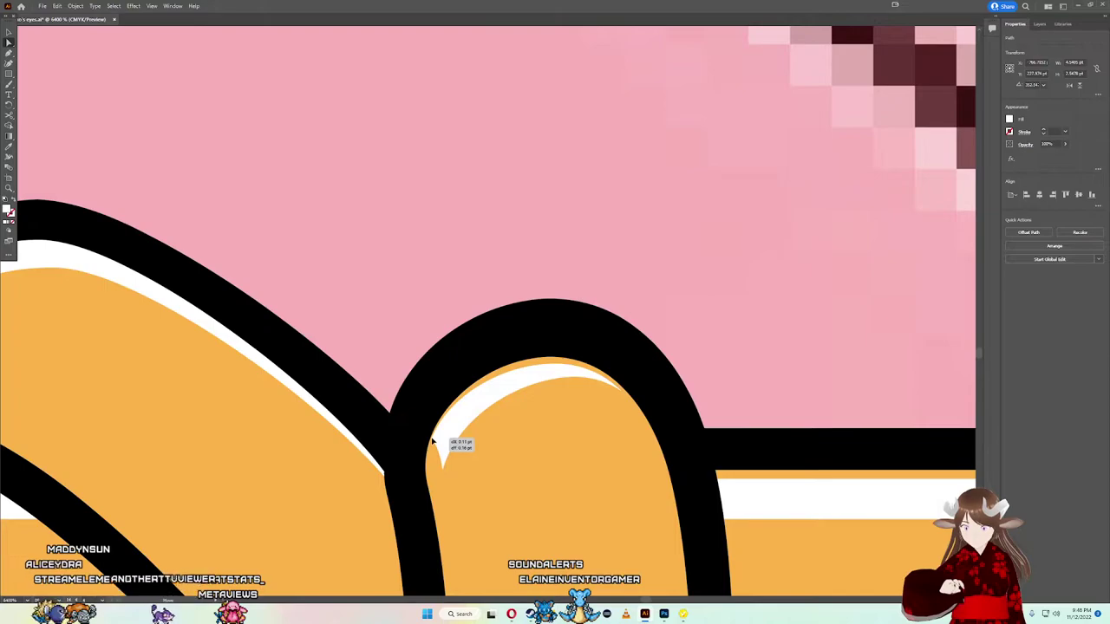
# Step: Widen the highlight slightly so its edge meets the black outline
pyautogui.moveTo(432, 443); pyautogui.dragTo(432, 443)
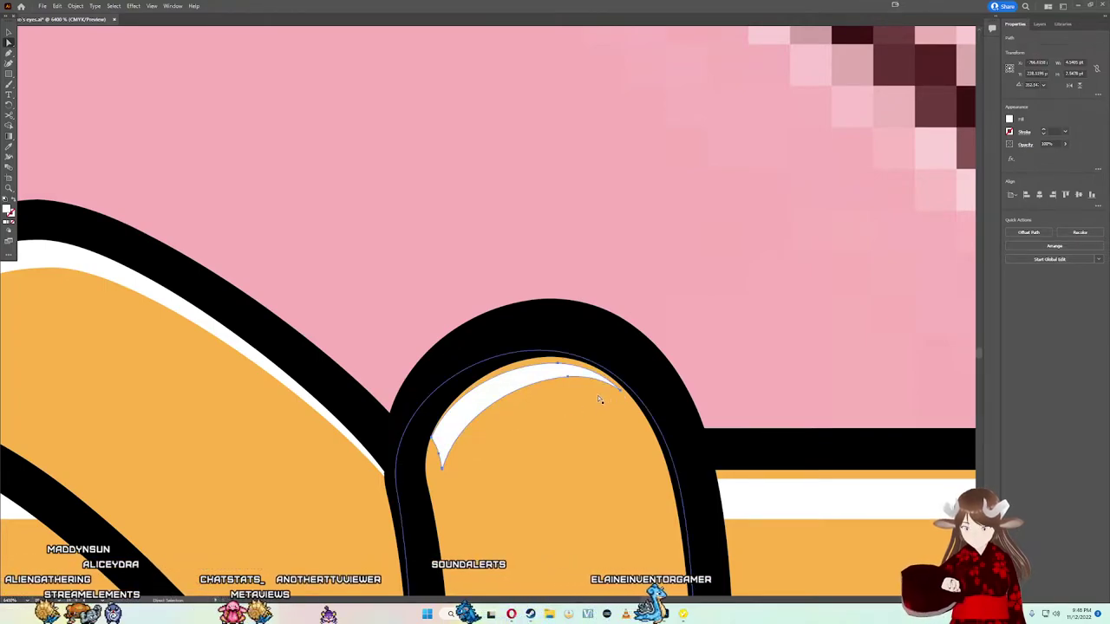
pyautogui.press('v')
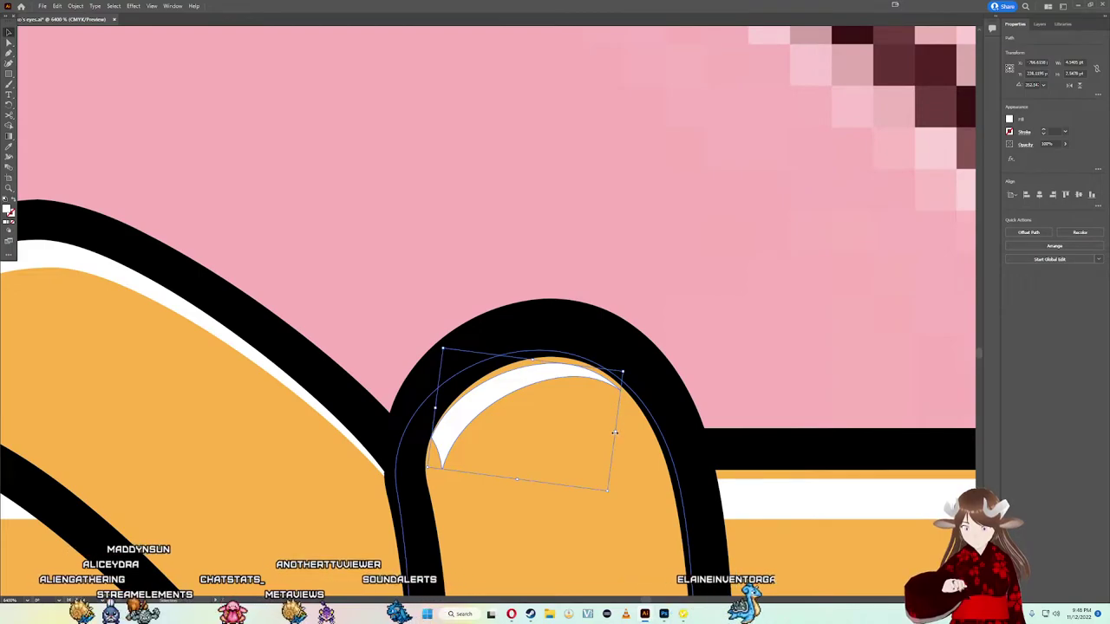
pyautogui.moveTo(614, 432); pyautogui.dragTo(619, 436)
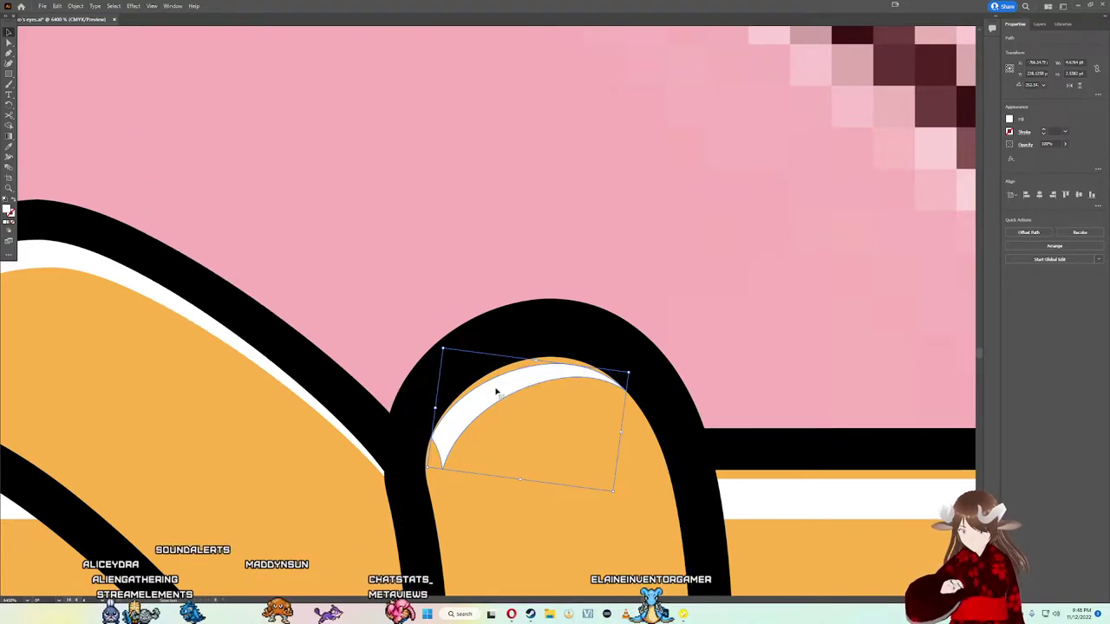
pyautogui.scroll(5, 460, 425)
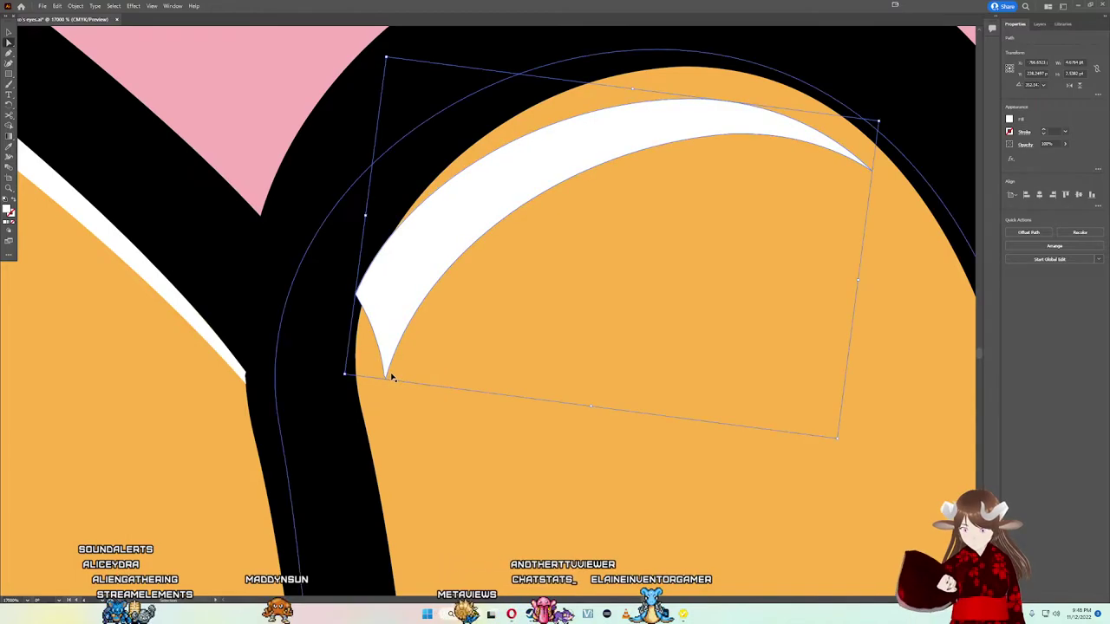
# Step: Move the highlight's left and lower tip anchors toward the black outline and bulge its top edge
pyautogui.click(372, 280)
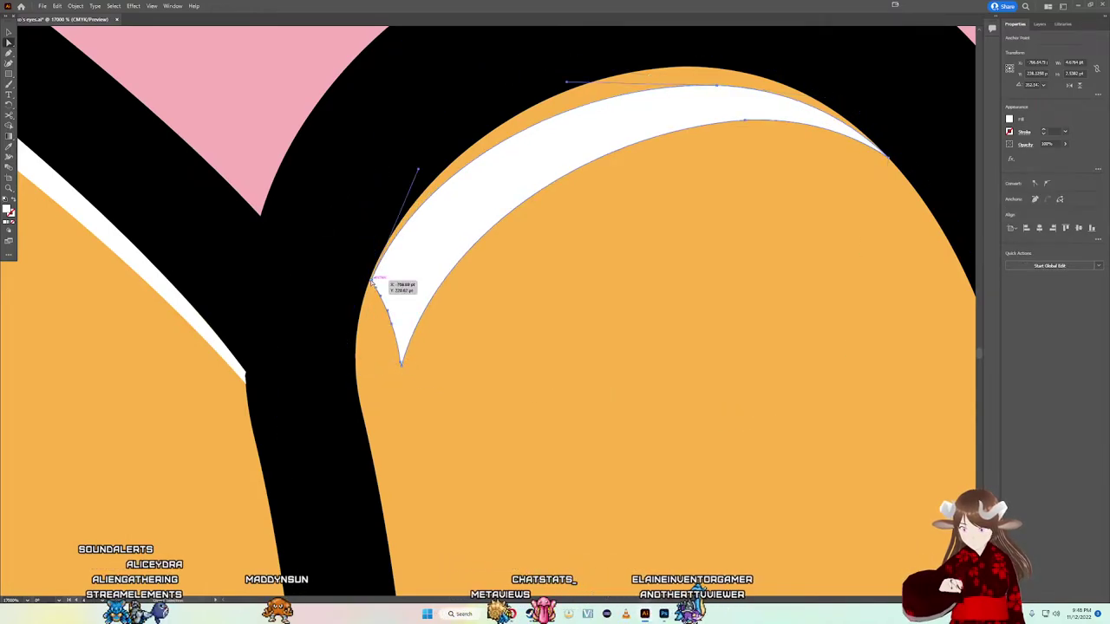
pyautogui.moveTo(373, 280); pyautogui.dragTo(369, 279)
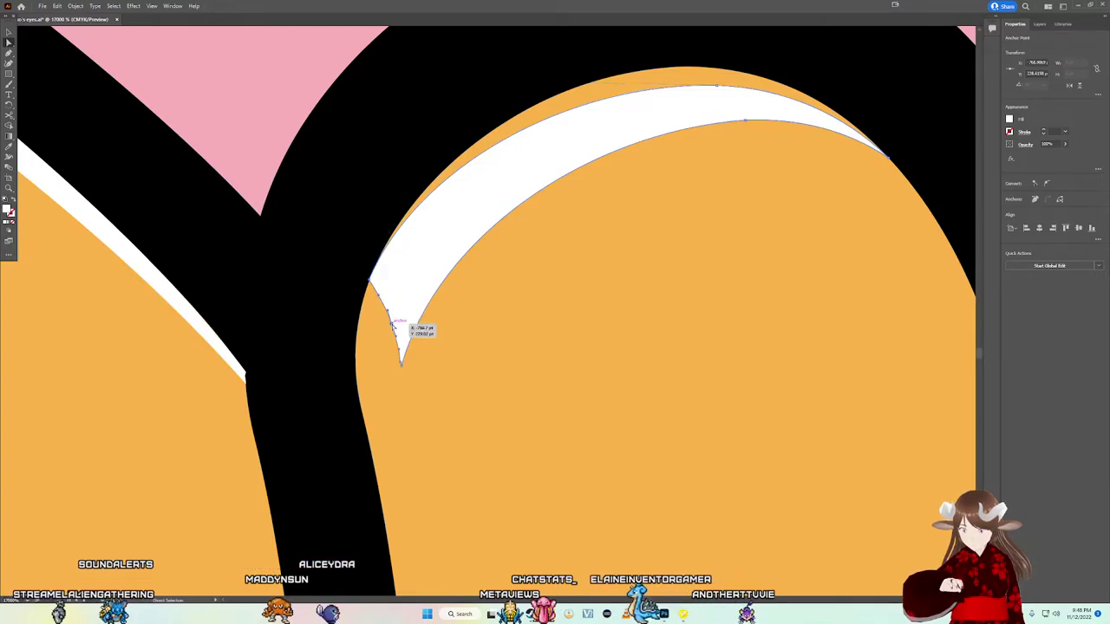
pyautogui.moveTo(394, 327); pyautogui.dragTo(355, 351)
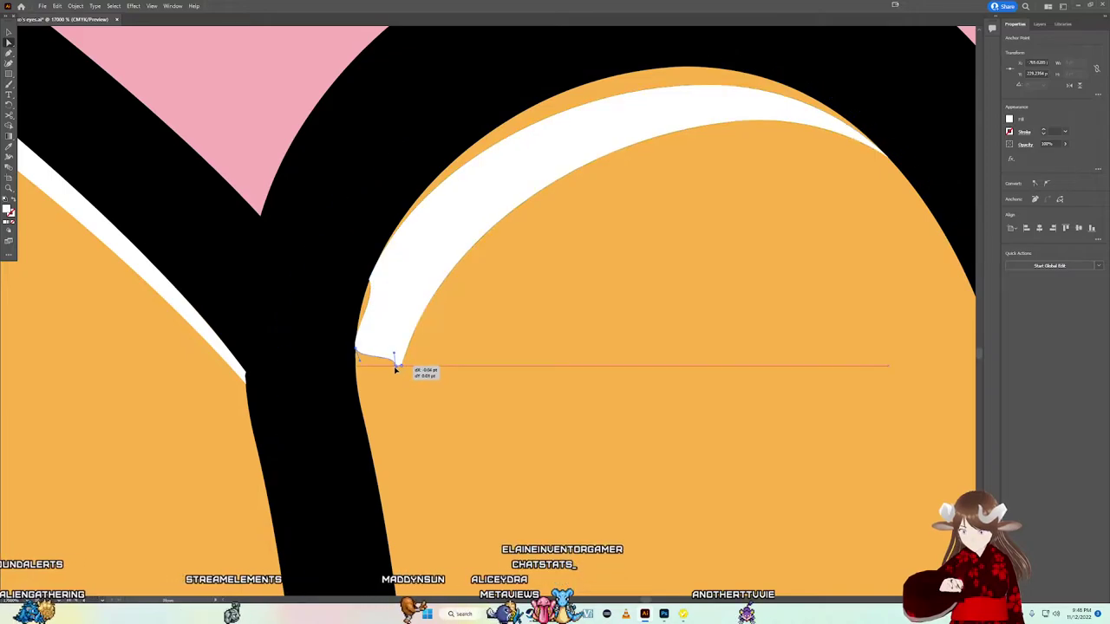
pyautogui.moveTo(399, 364); pyautogui.dragTo(359, 402)
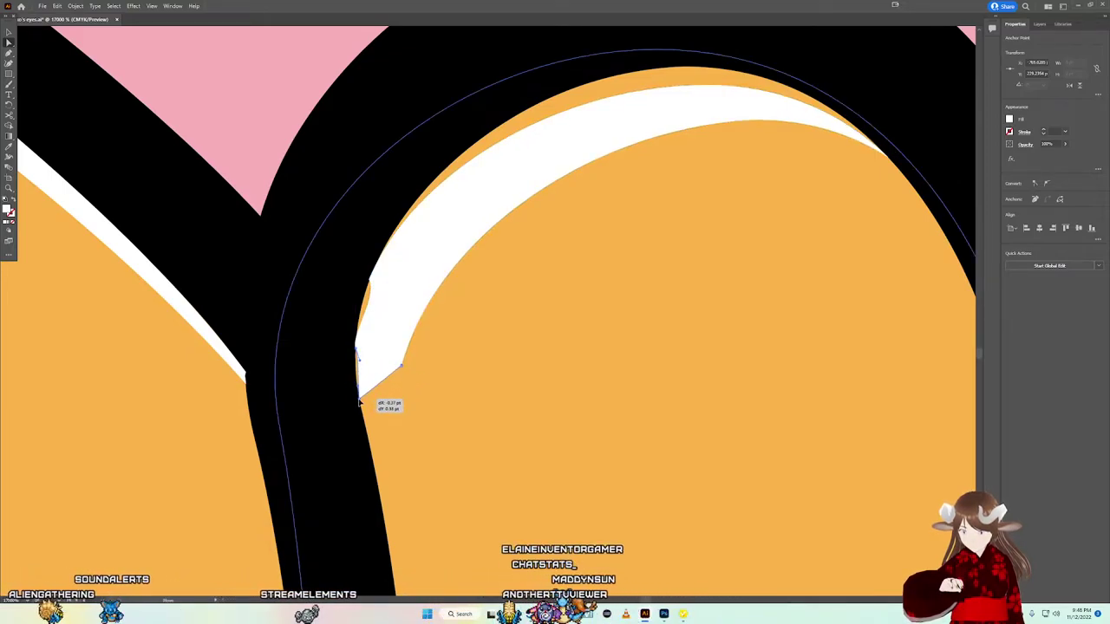
pyautogui.moveTo(402, 366); pyautogui.dragTo(386, 379)
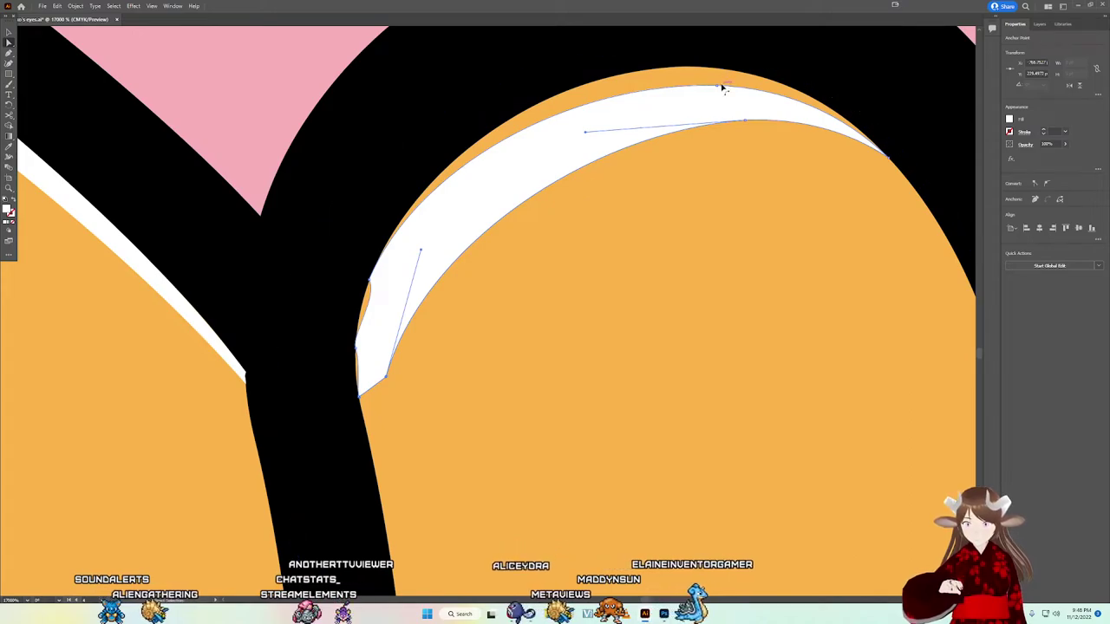
pyautogui.moveTo(718, 89)
pyautogui.mouseDown()
pyautogui.moveTo(682, 71)
pyautogui.moveTo(702, 69)
pyautogui.mouseUp()
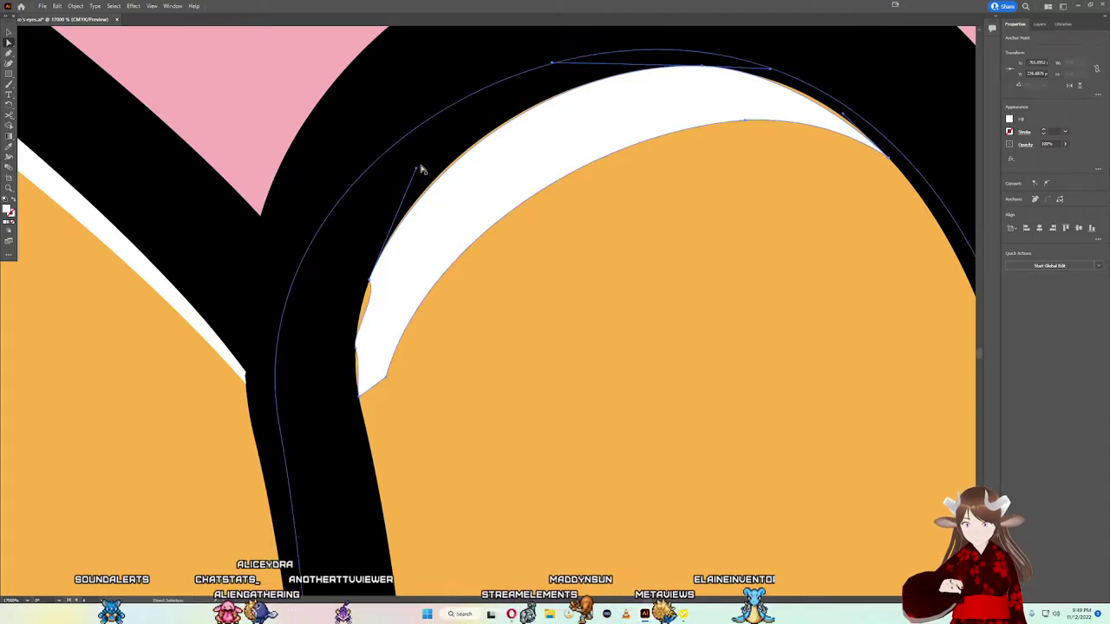
# Step: Adjust the left-edge anchor's curve to cover the orange sliver
pyautogui.click(417, 169)
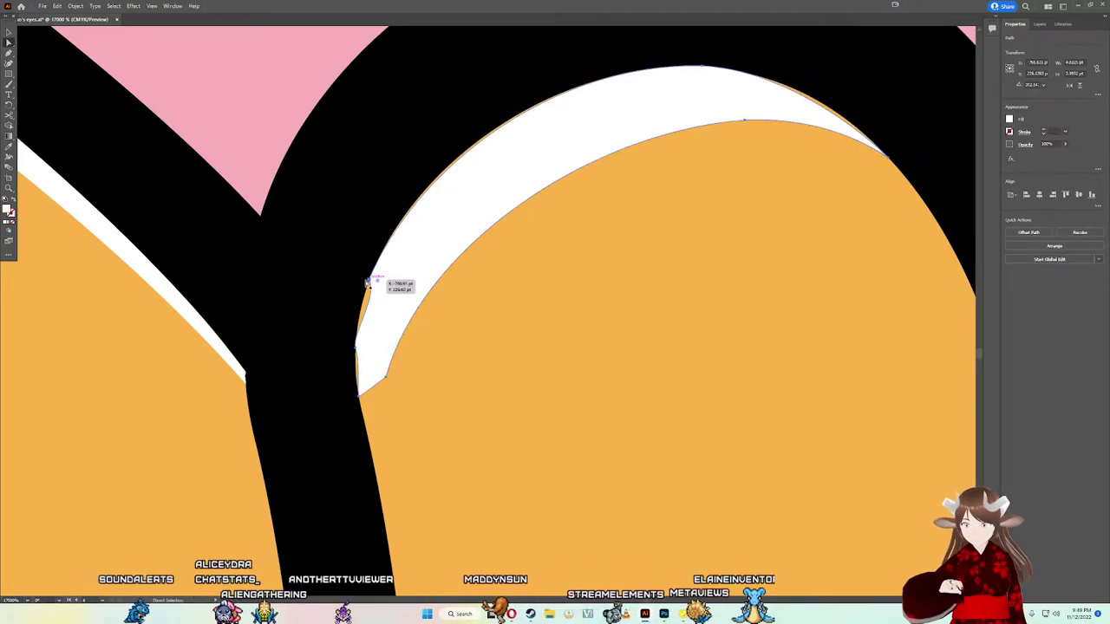
pyautogui.click(371, 280)
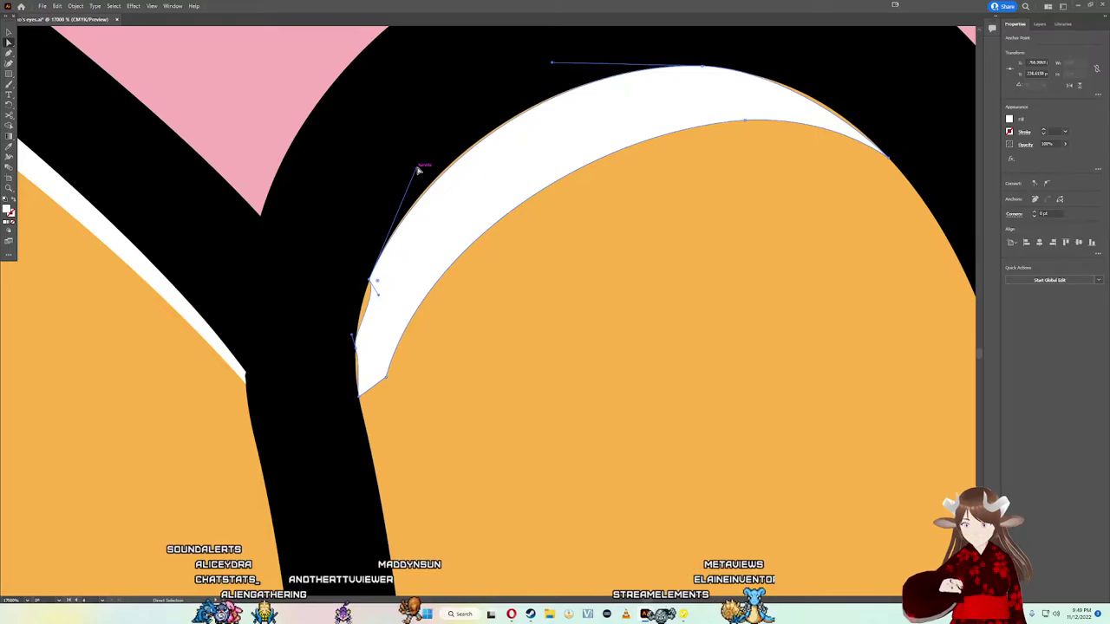
pyautogui.moveTo(416, 169); pyautogui.dragTo(414, 163)
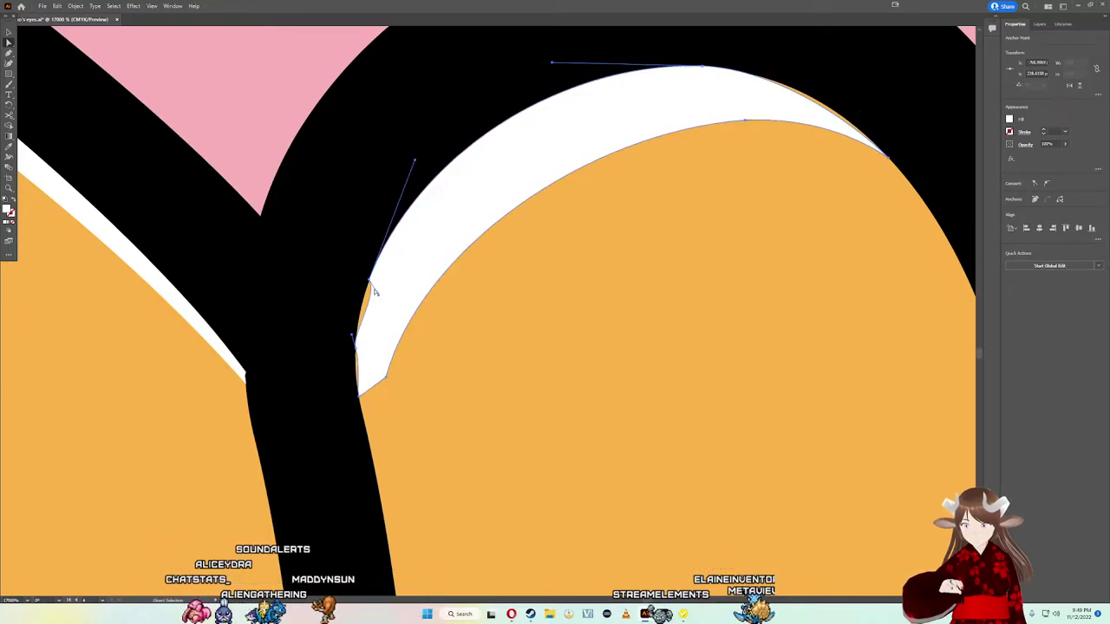
pyautogui.moveTo(374, 300); pyautogui.dragTo(353, 357)
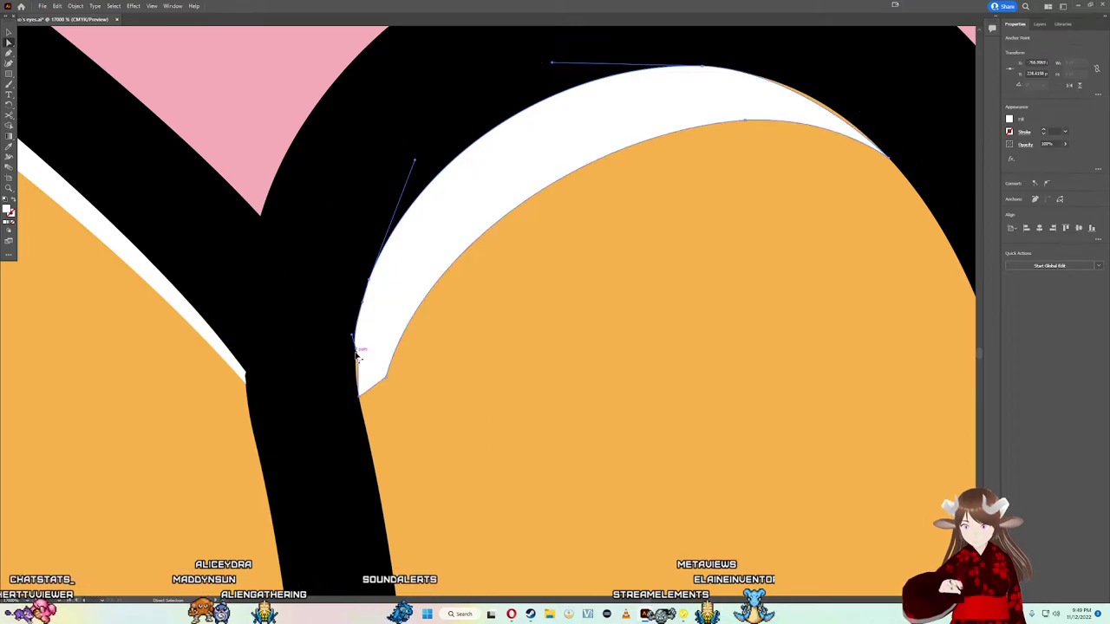
pyautogui.moveTo(356, 352); pyautogui.dragTo(355, 364)
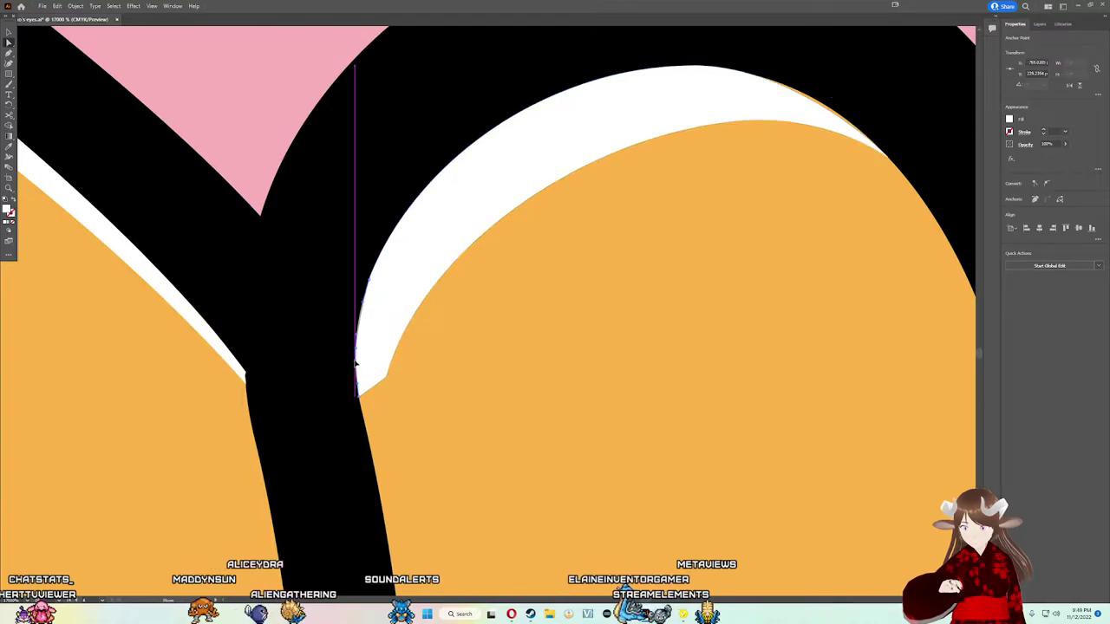
pyautogui.scroll(2, 359, 347)
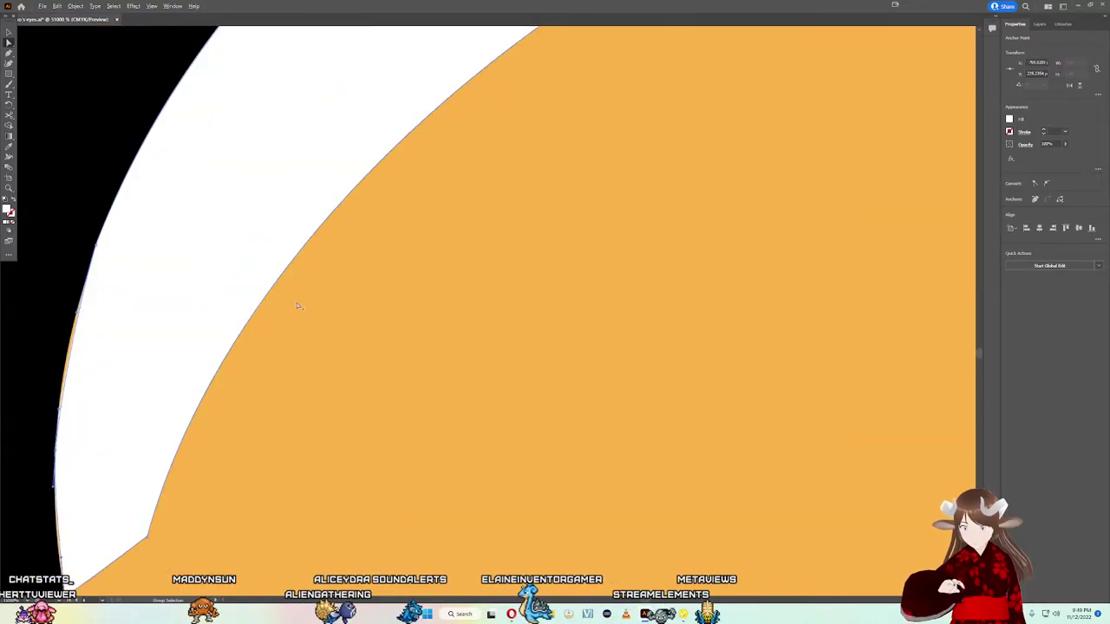
pyautogui.scroll(2, 303, 321)
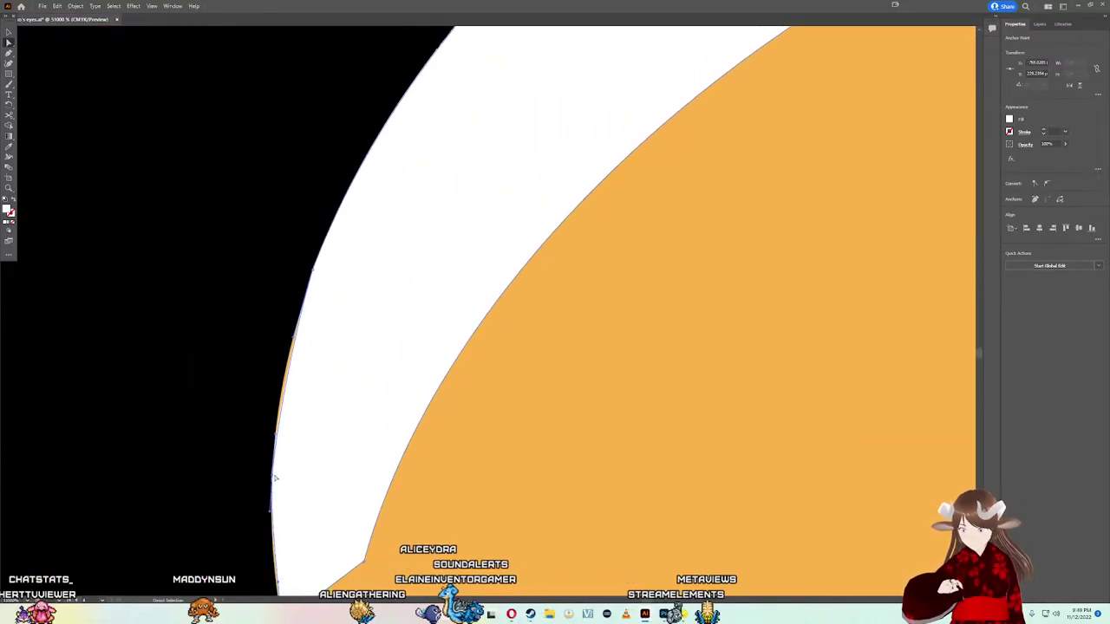
# Step: Delete the extra left-edge anchor and bend the edge out to the black outline
pyautogui.moveTo(267, 478); pyautogui.dragTo(270, 479)
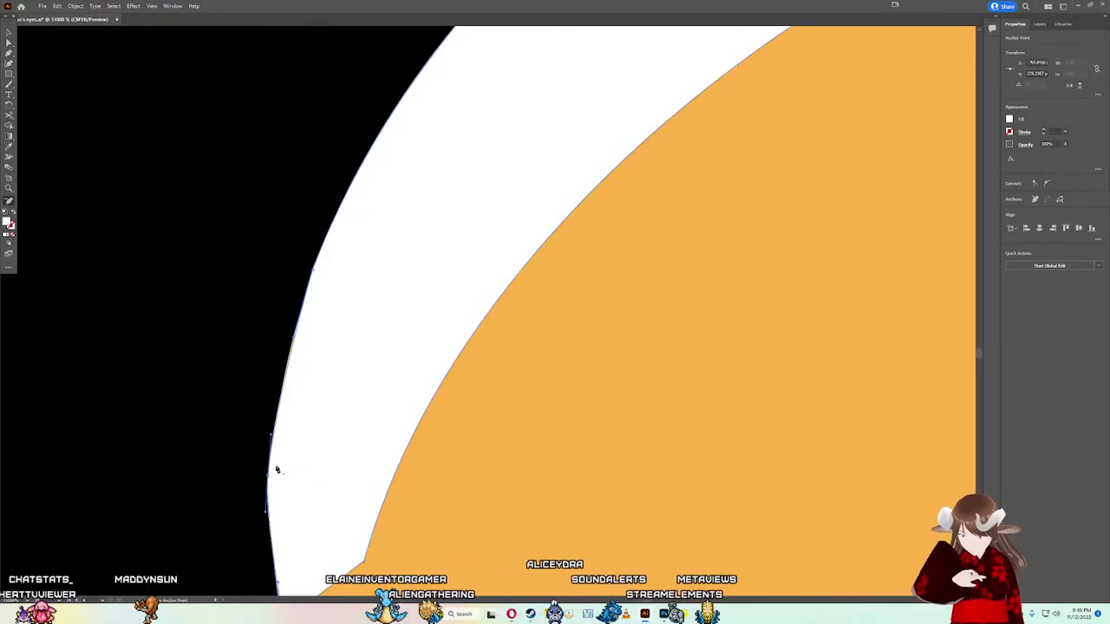
pyautogui.click(270, 478)
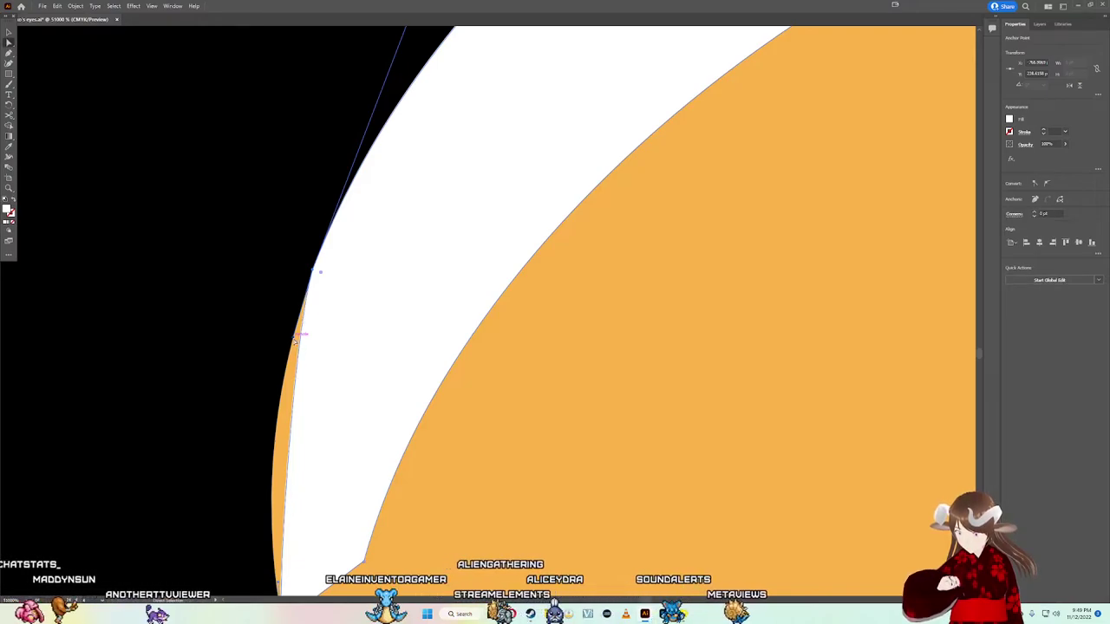
pyautogui.press('a')
pyautogui.moveTo(295, 338); pyautogui.dragTo(281, 348)
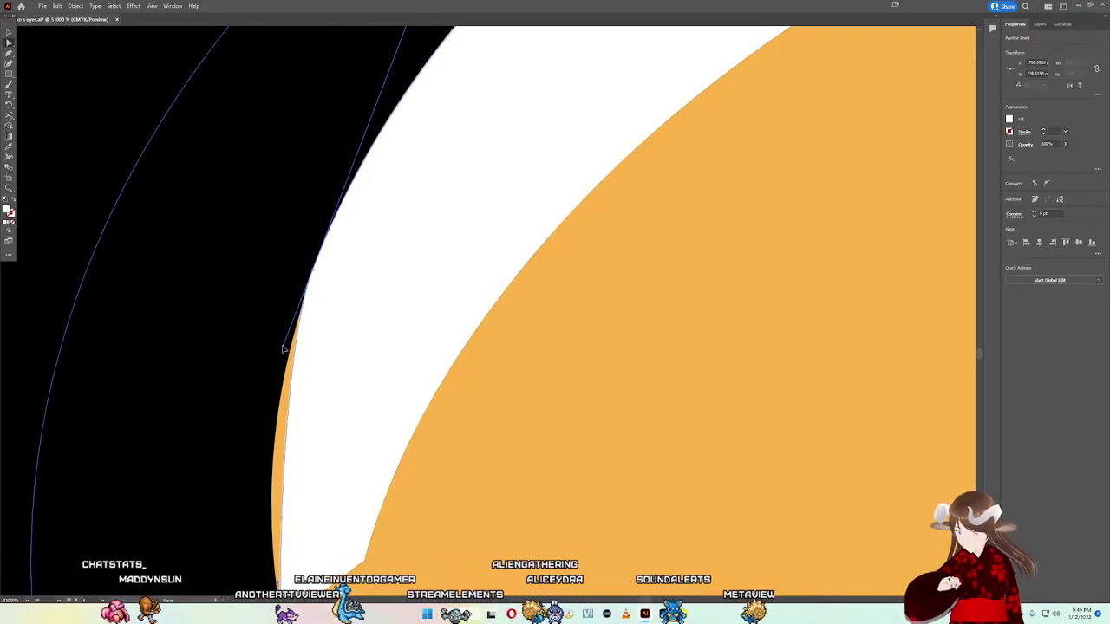
pyautogui.scroll(-2, 310, 416)
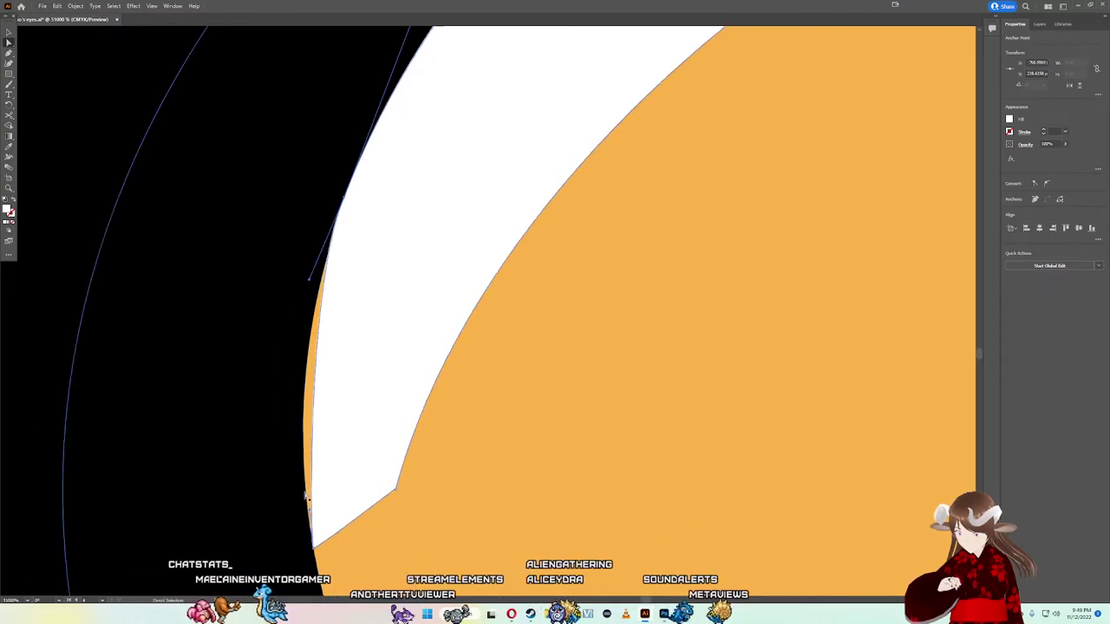
pyautogui.moveTo(309, 512)
pyautogui.mouseDown()
pyautogui.moveTo(265, 511)
pyautogui.moveTo(290, 428)
pyautogui.mouseUp()
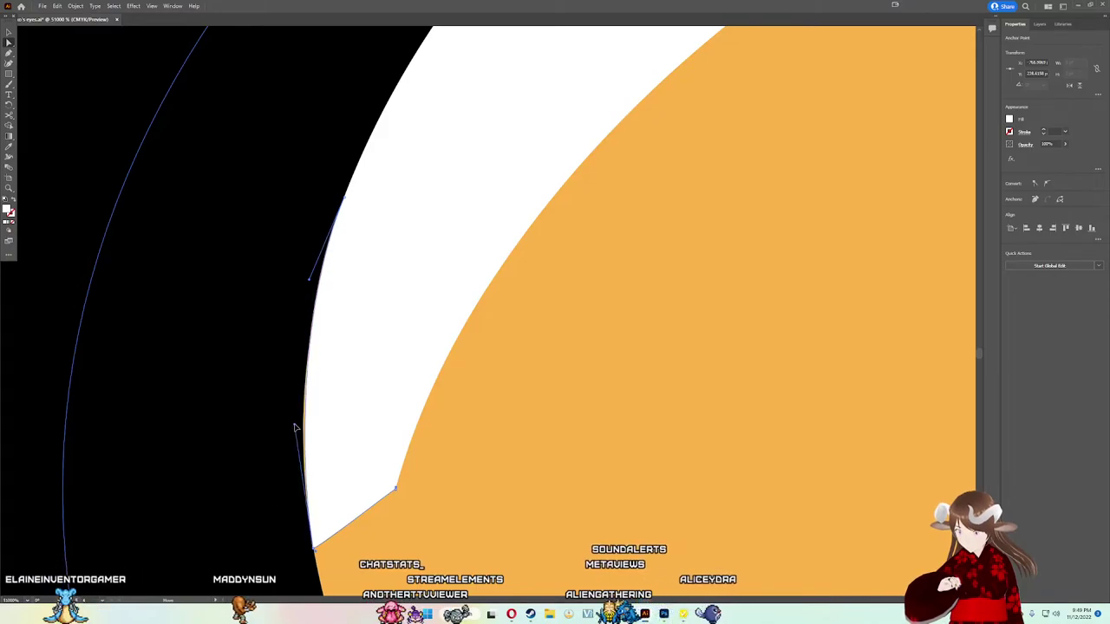
pyautogui.moveTo(290, 436); pyautogui.dragTo(291, 433)
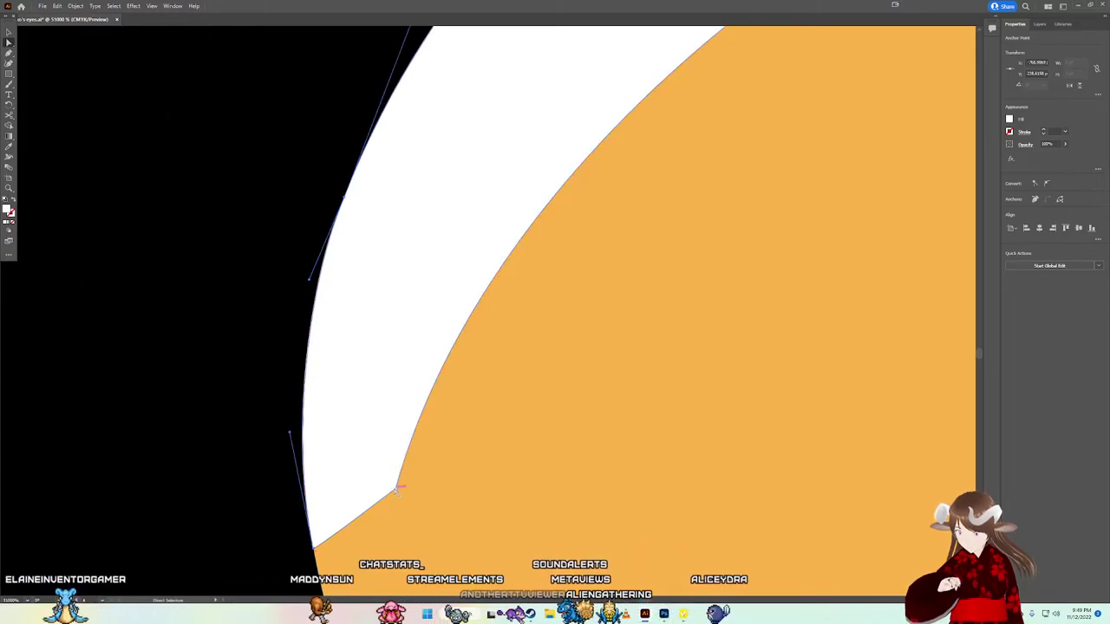
pyautogui.scroll(-1, 396, 490)
# Step: Slide the right-loop highlight's tip anchor up along the curve and delete the extra left-curve anchor
pyautogui.scroll(-1, 359, 441)
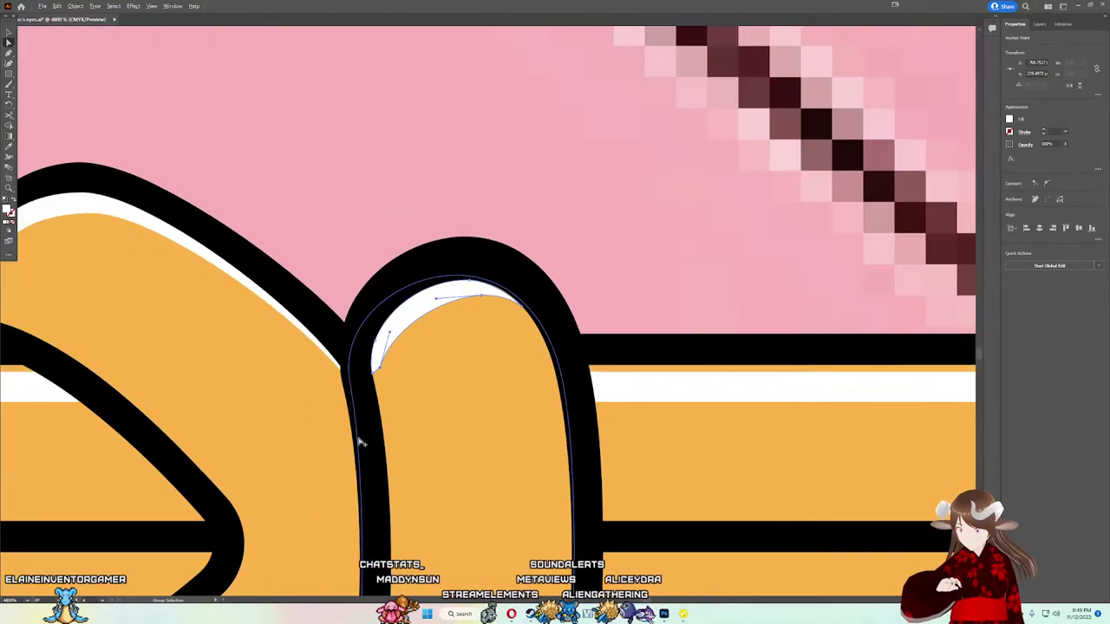
pyautogui.scroll(-1, 334, 430)
pyautogui.scroll(1, 336, 427)
pyautogui.scroll(3, 340, 381)
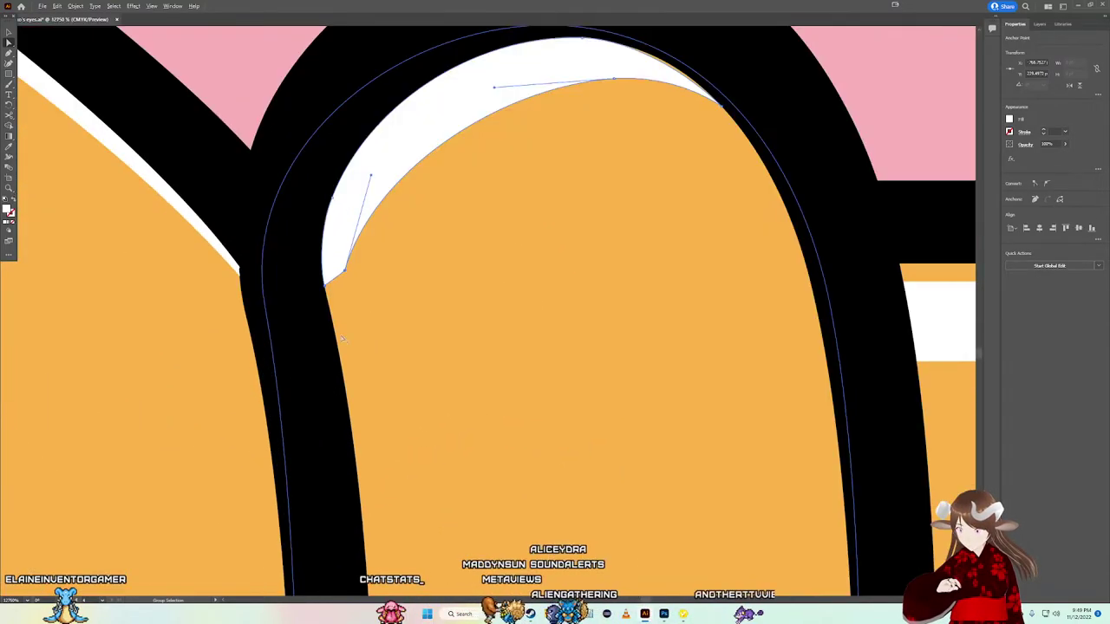
pyautogui.moveTo(348, 273); pyautogui.dragTo(349, 284)
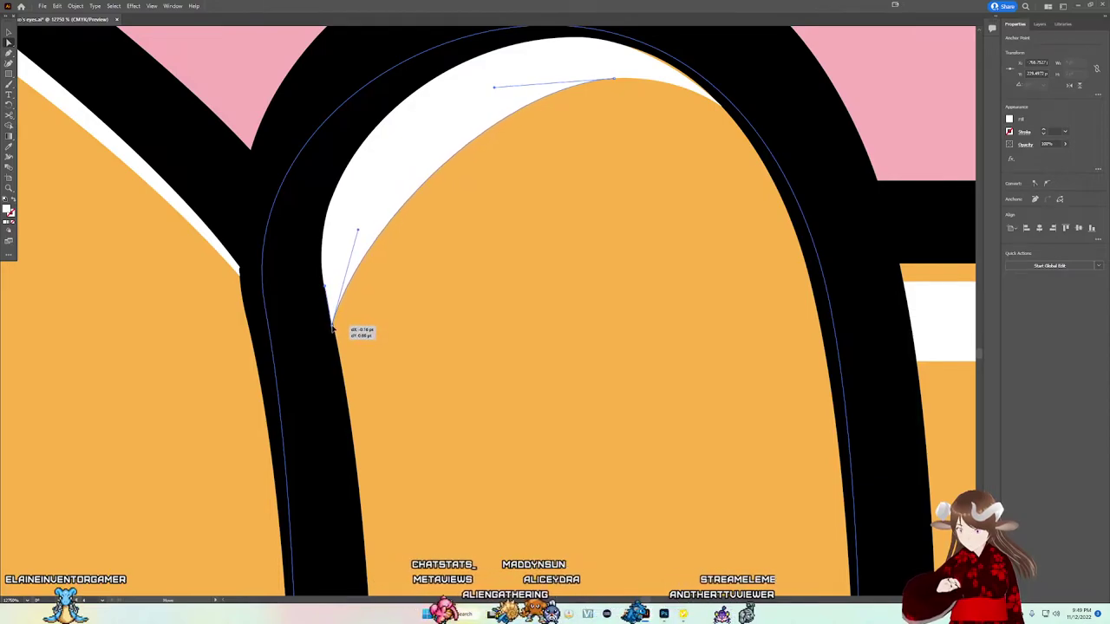
pyautogui.moveTo(332, 328); pyautogui.dragTo(362, 227)
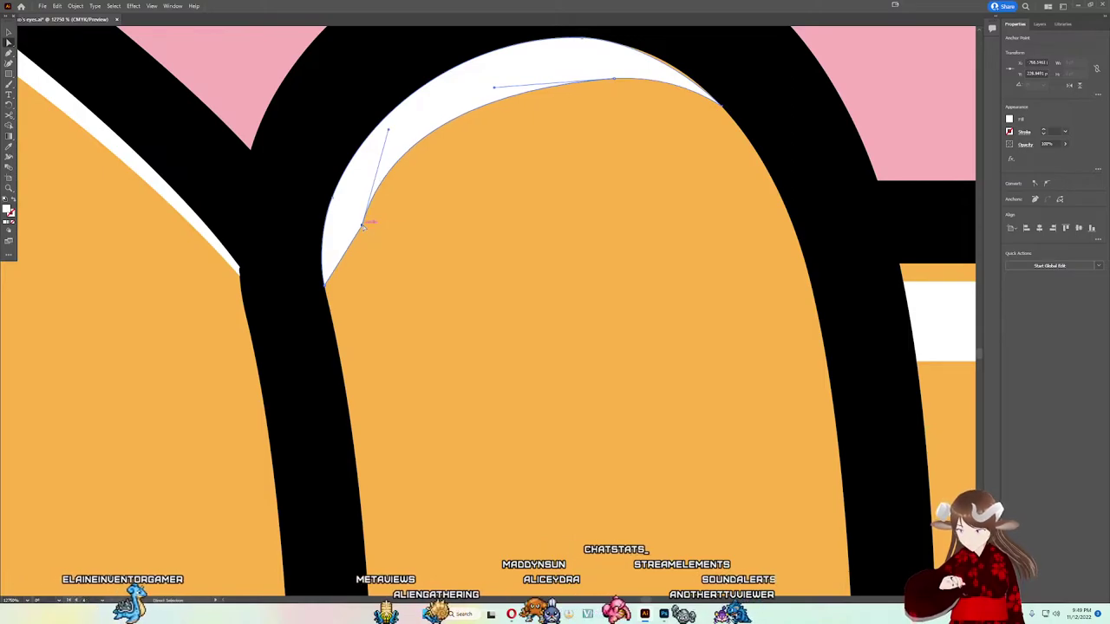
pyautogui.press('-')
pyautogui.click(363, 227)
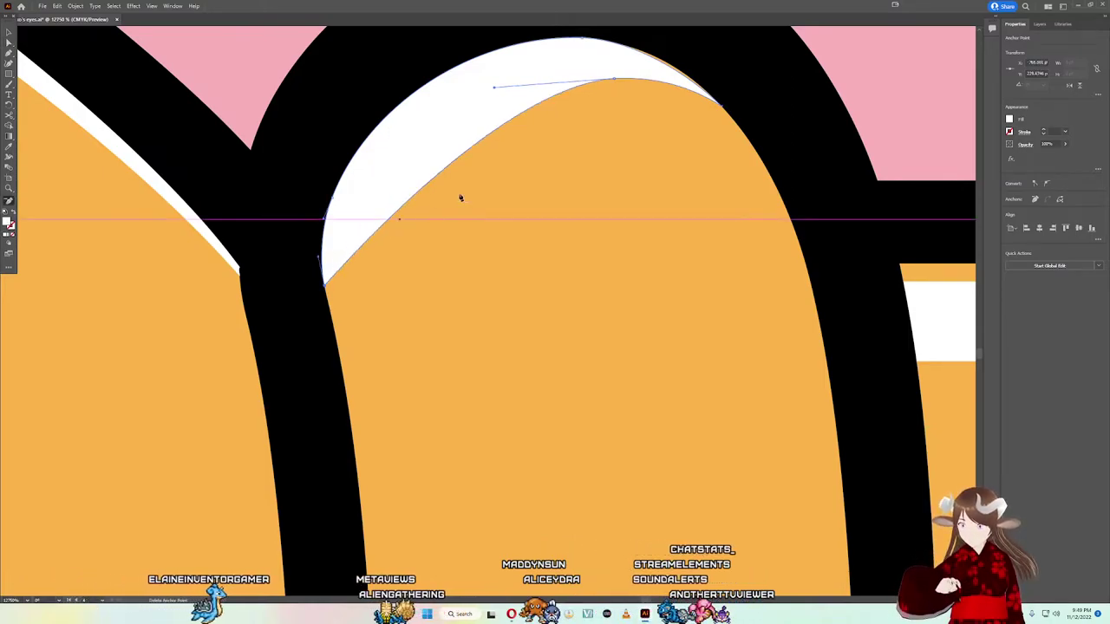
# Step: Reshape the highlight's top curve by pulling its top anchor's handle up-left
pyautogui.press('+')
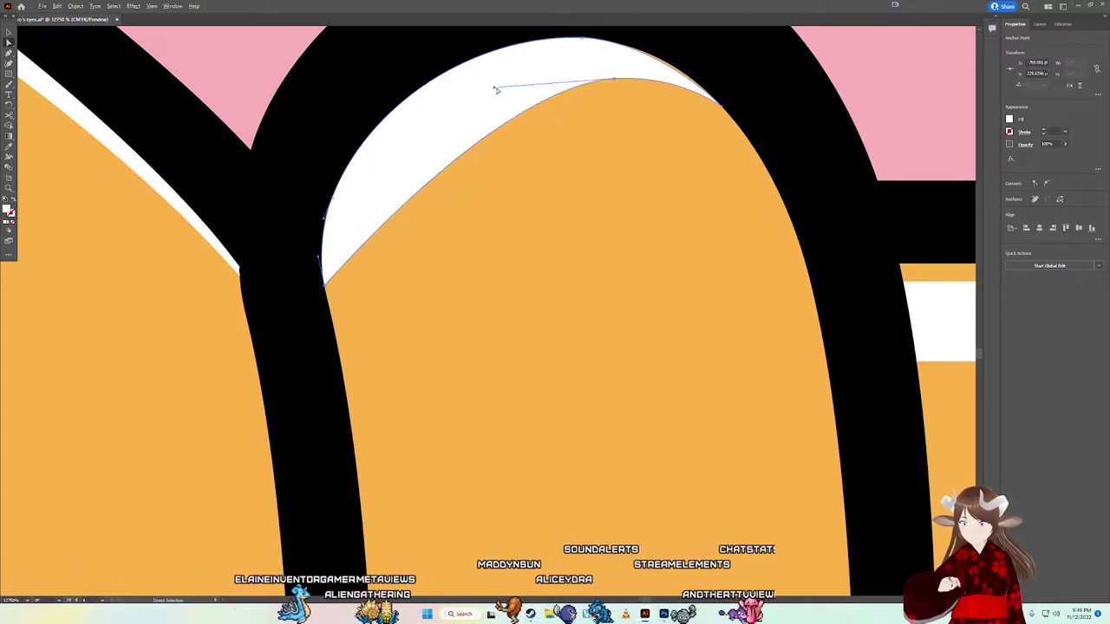
pyautogui.hotkey('alt', 'v')
pyautogui.press('Escape')
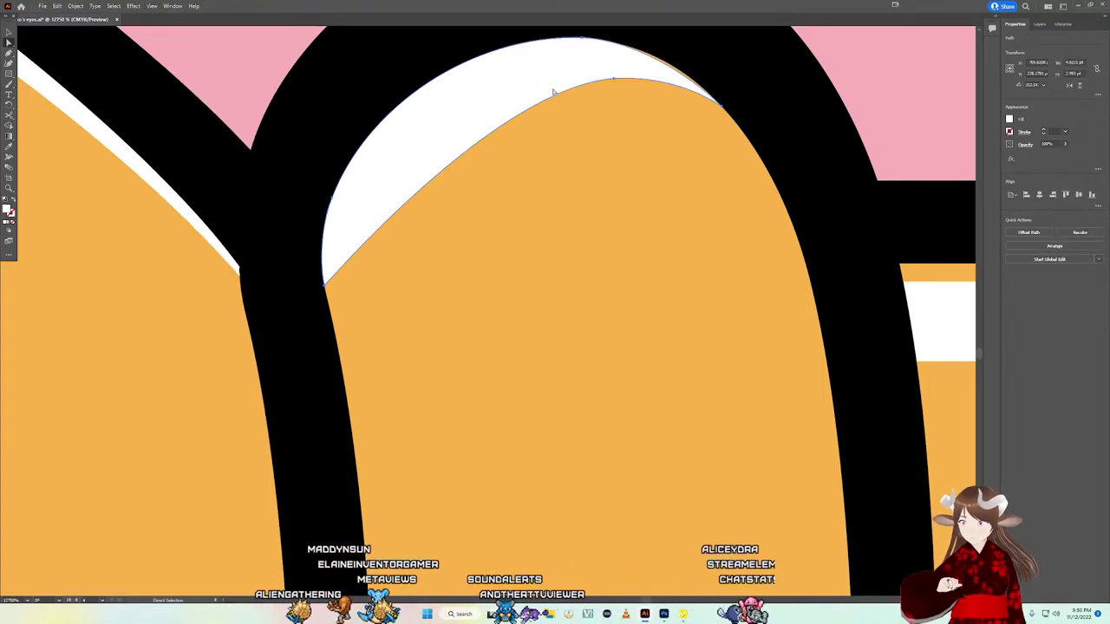
pyautogui.click(614, 80)
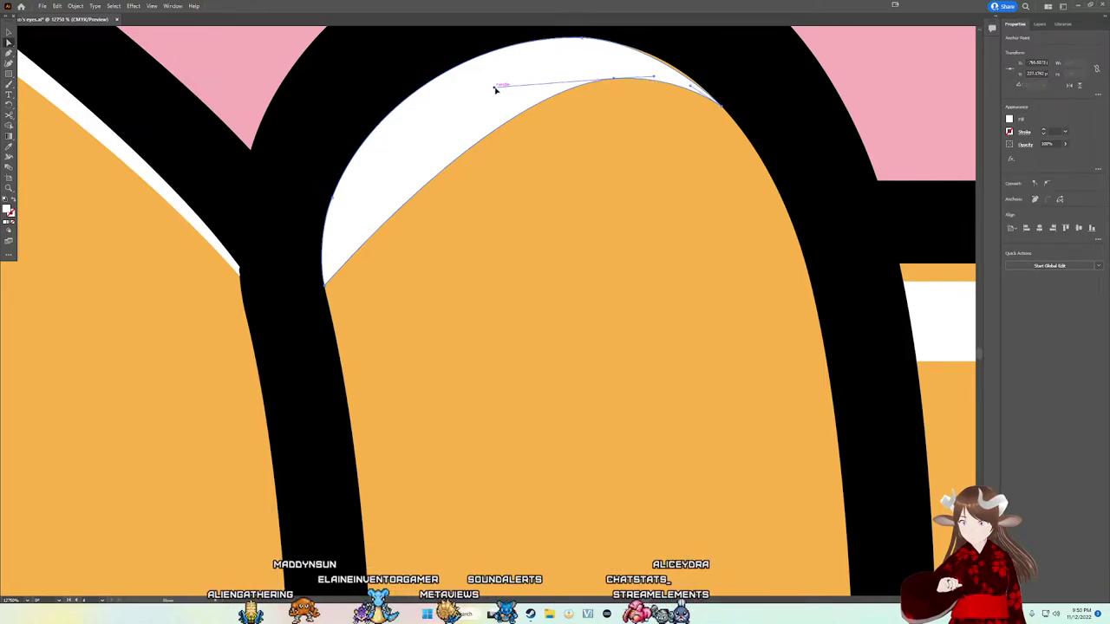
pyautogui.moveTo(484, 86); pyautogui.dragTo(438, 53)
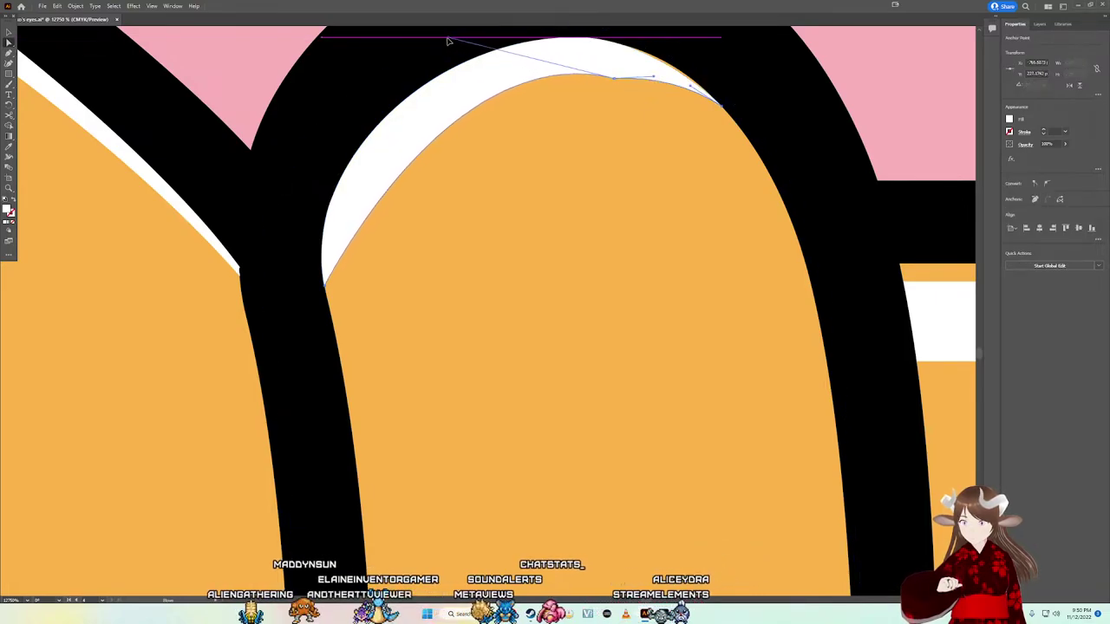
pyautogui.moveTo(423, 52); pyautogui.dragTo(423, 52)
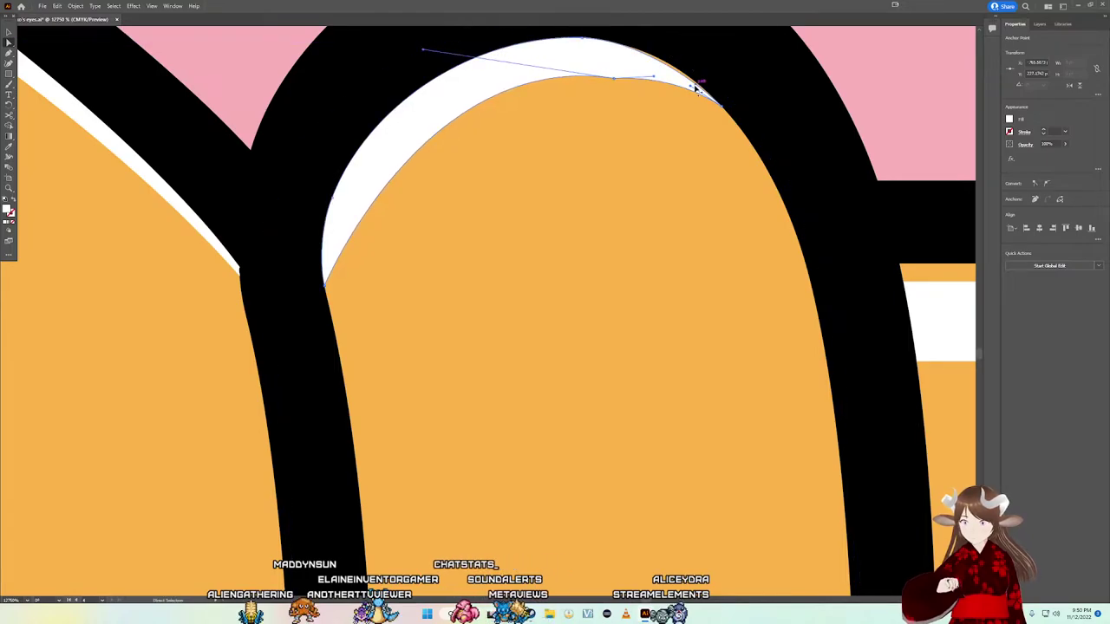
# Step: Make the highlight anchor smooth, moving the right tip down and bending the top edge toward the outline
pyautogui.scroll(-2, 690, 87)
pyautogui.scroll(3, 563, 225)
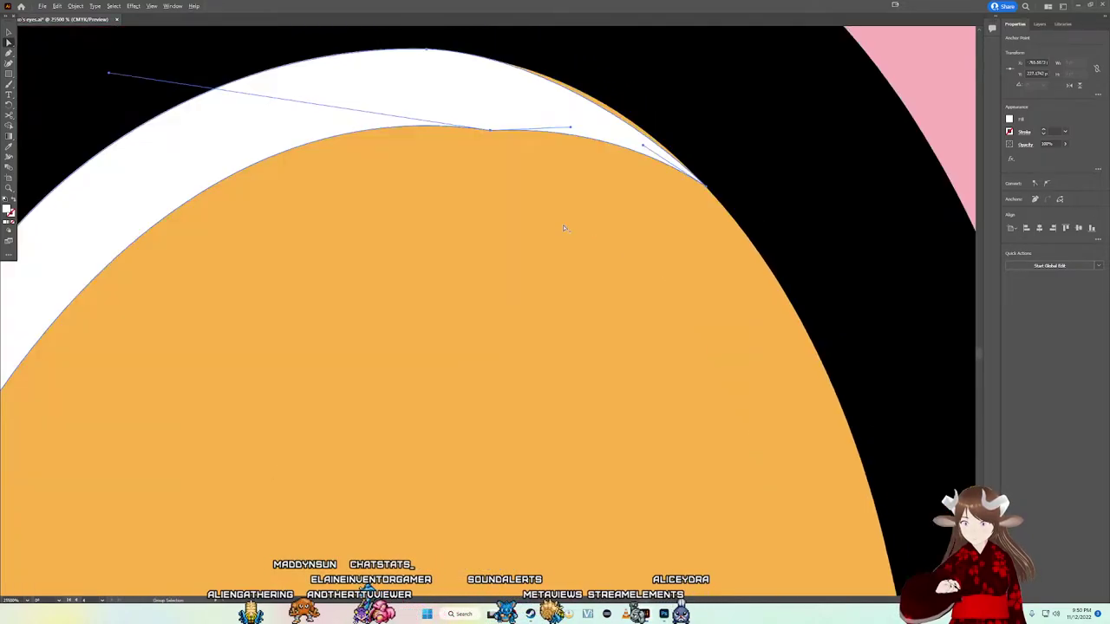
pyautogui.scroll(2, 559, 223)
pyautogui.scroll(-2, 555, 223)
pyautogui.scroll(-2, 555, 222)
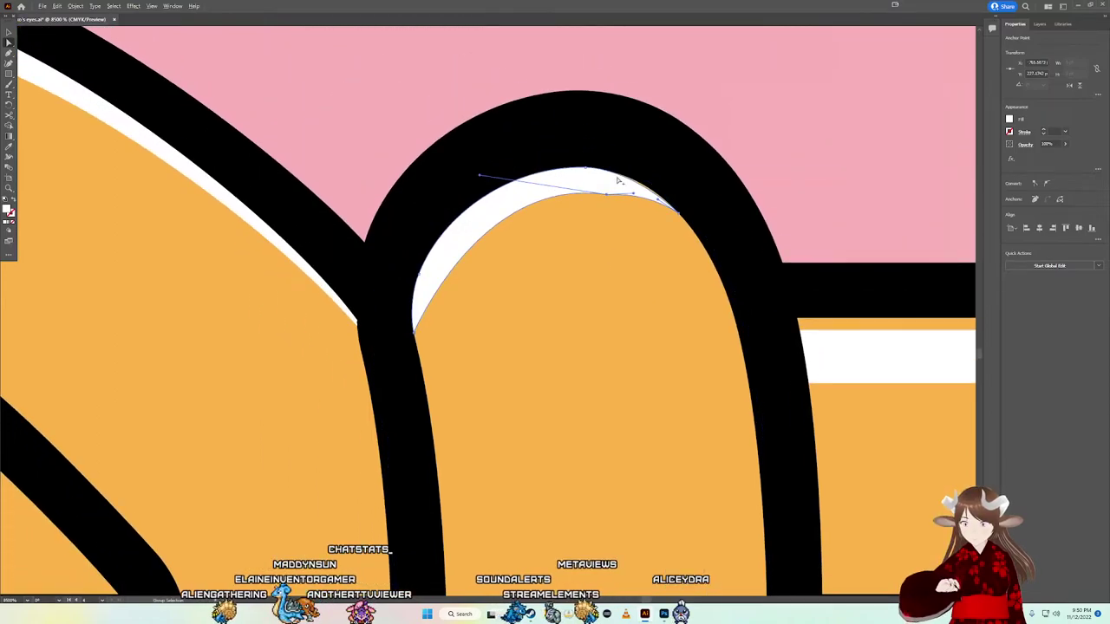
pyautogui.scroll(1, 555, 223)
pyautogui.scroll(-1, 541, 243)
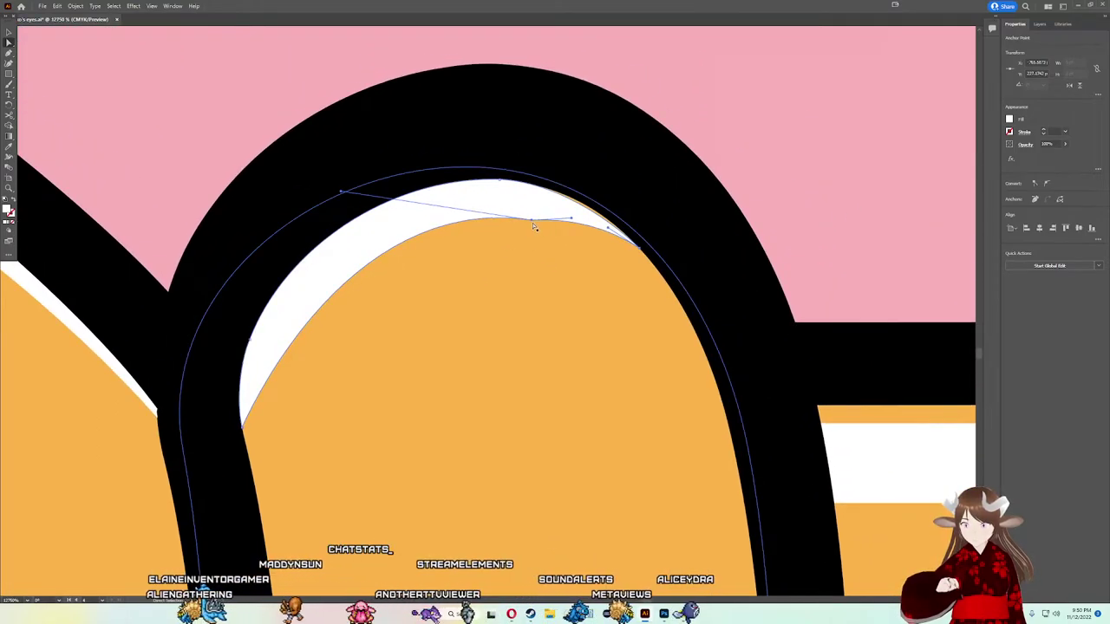
pyautogui.scroll(1, 532, 222)
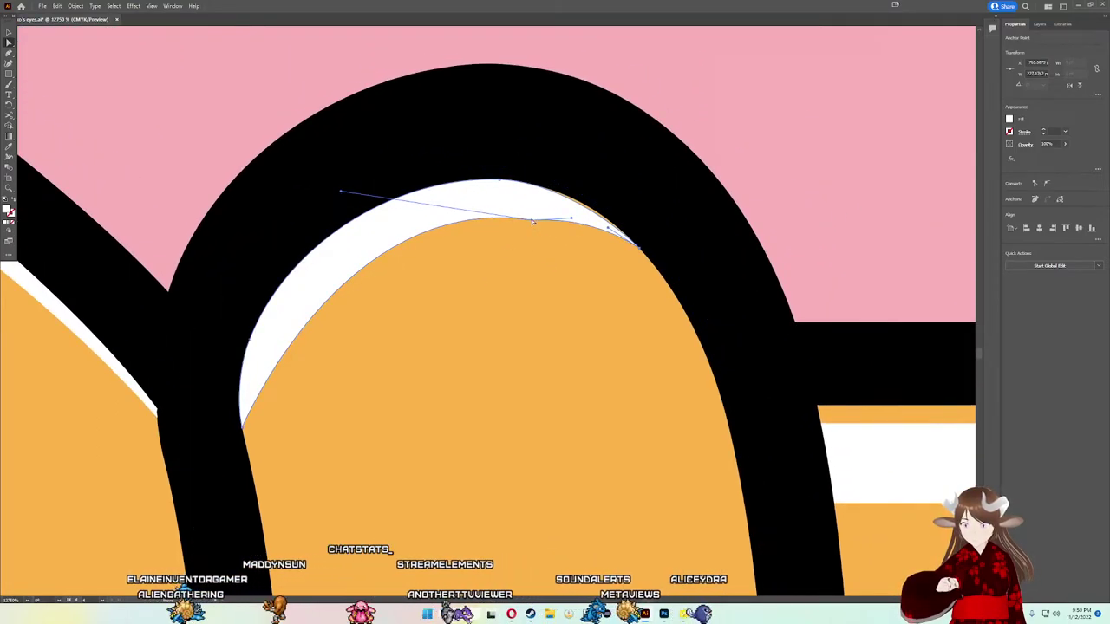
pyautogui.click(1047, 183)
pyautogui.scroll(2, 618, 240)
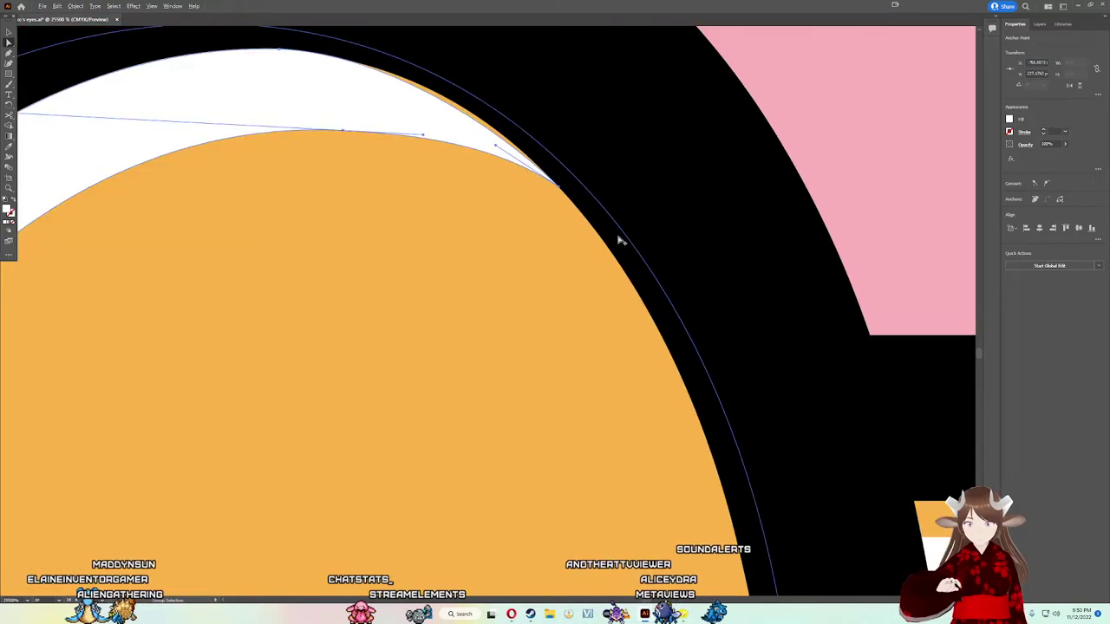
pyautogui.moveTo(561, 192)
pyautogui.mouseDown()
pyautogui.moveTo(584, 188)
pyautogui.moveTo(600, 247)
pyautogui.mouseUp()
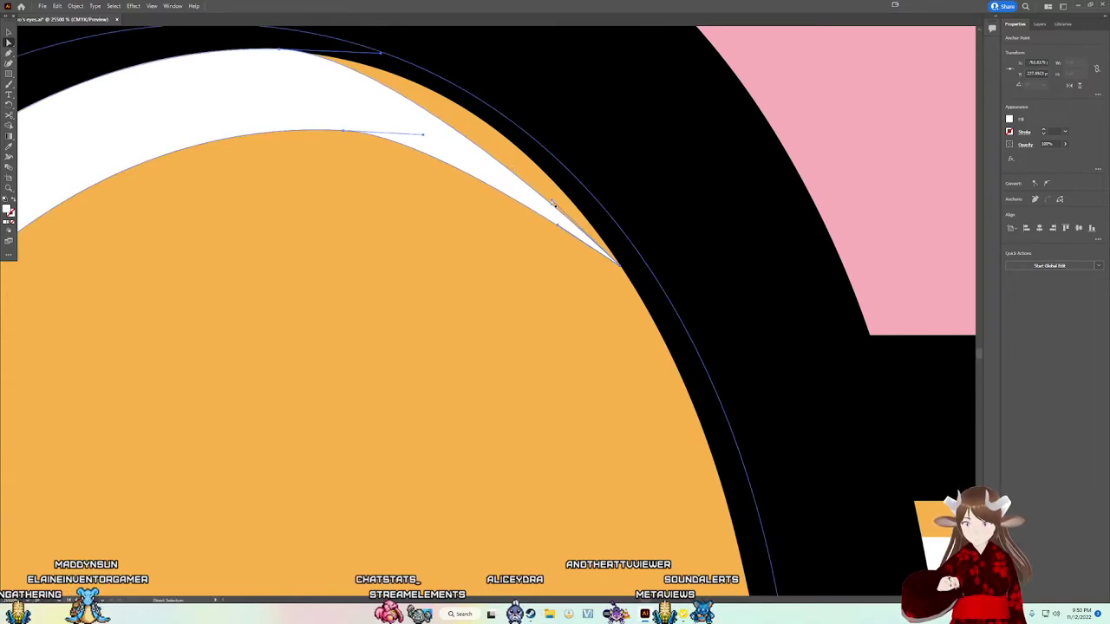
pyautogui.moveTo(551, 201)
pyautogui.mouseDown()
pyautogui.moveTo(578, 163)
pyautogui.moveTo(538, 151)
pyautogui.moveTo(515, 105)
pyautogui.mouseUp()
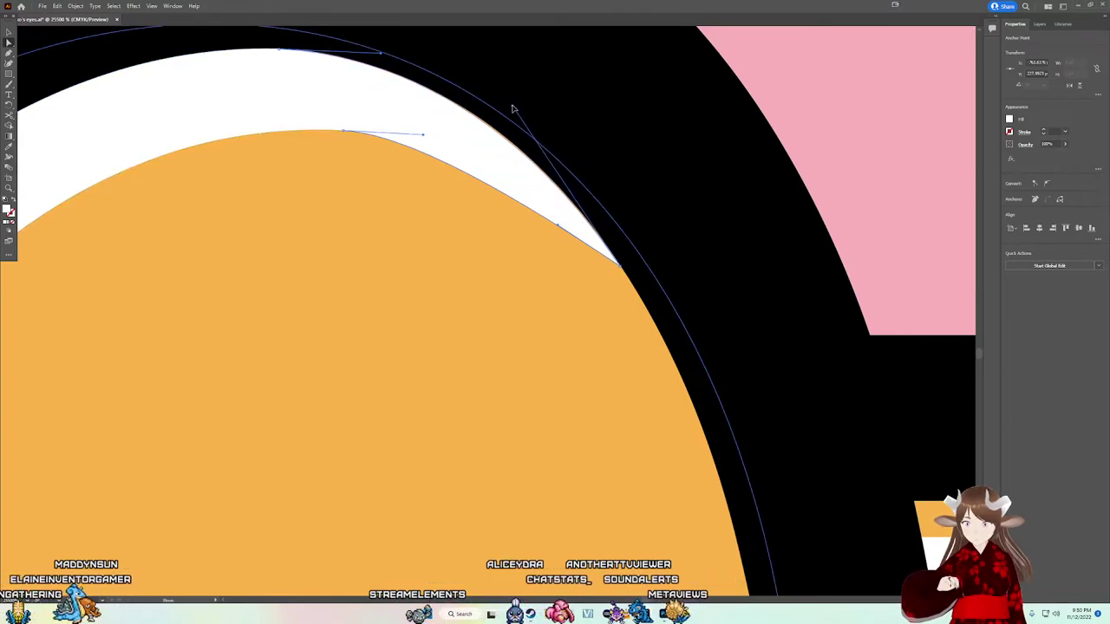
pyautogui.click(481, 215)
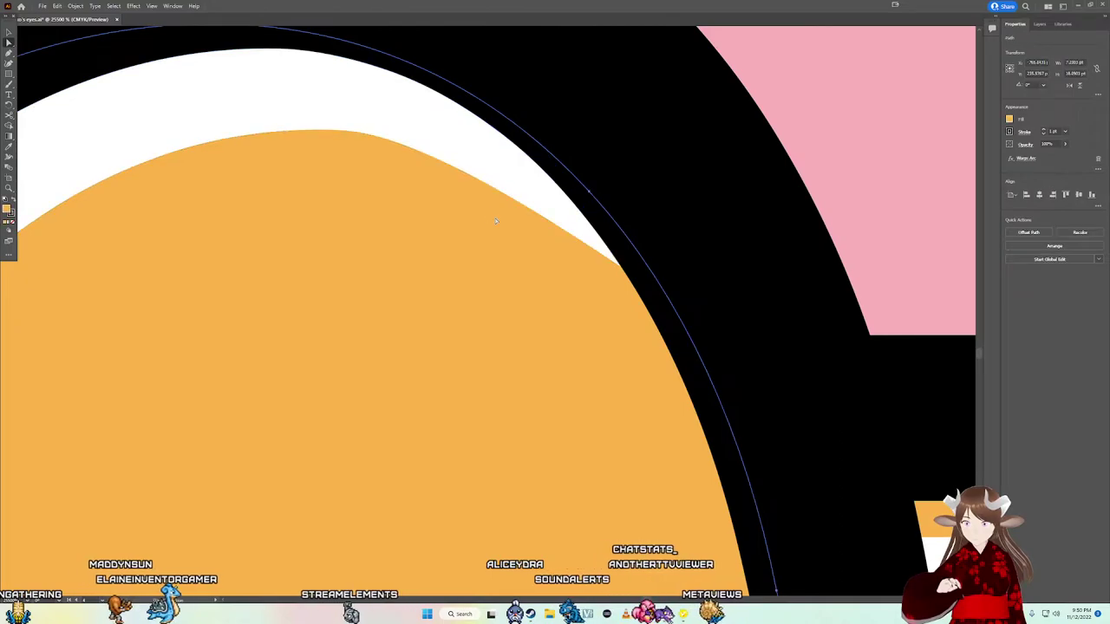
# Step: Remove the anchor atop the orange curve and reposition the edge's lower-left anchor
pyautogui.scroll(-3, 416, 226)
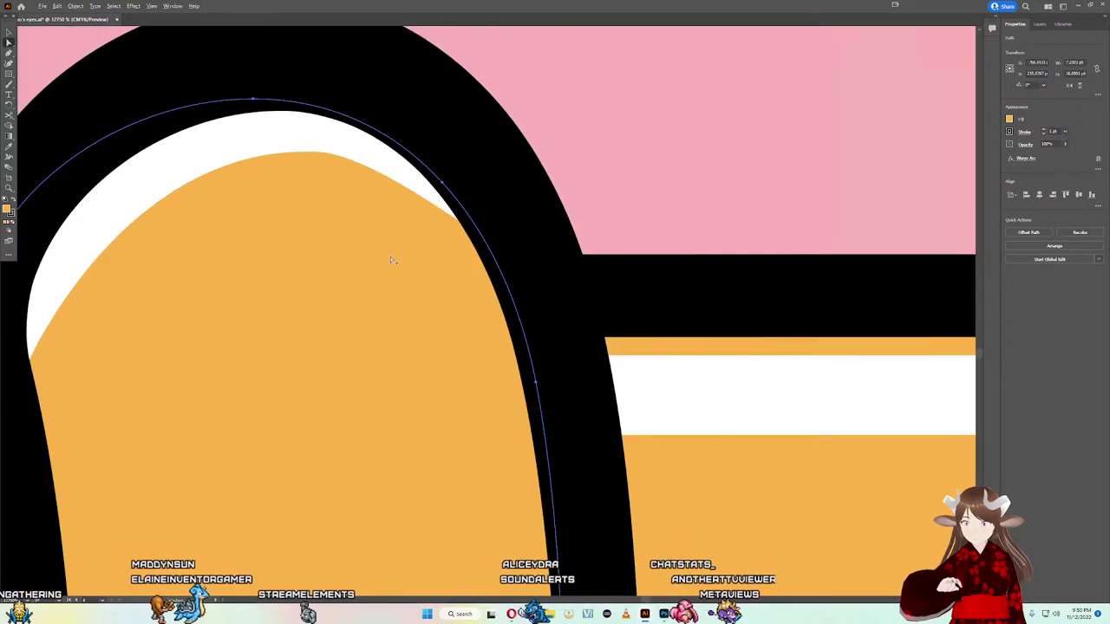
pyautogui.click(340, 156)
pyautogui.moveTo(321, 156); pyautogui.dragTo(321, 153)
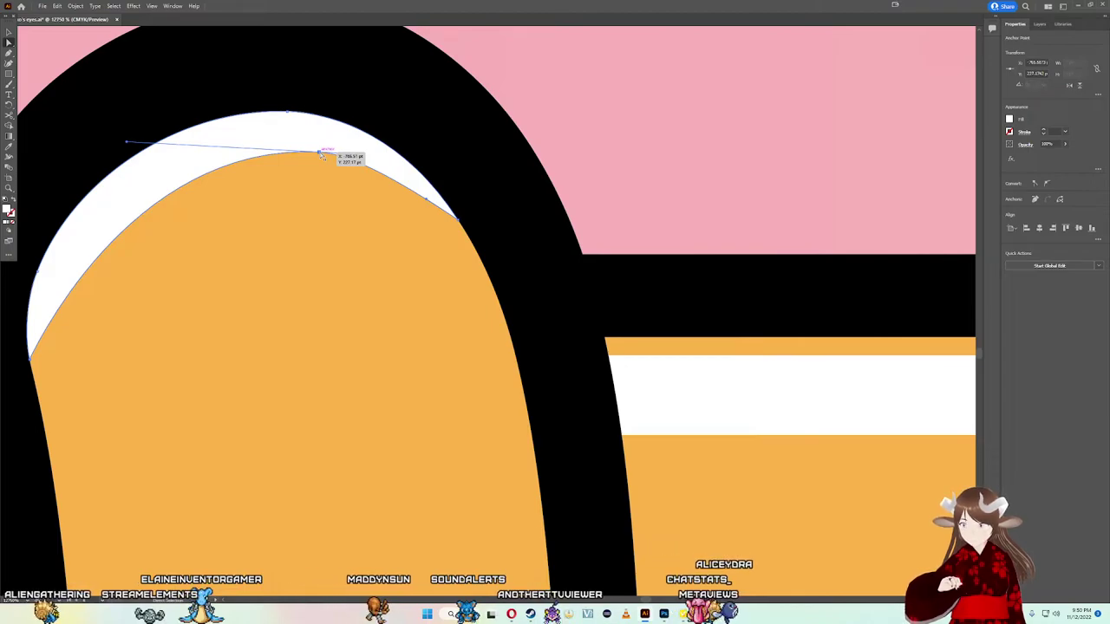
pyautogui.click(321, 155)
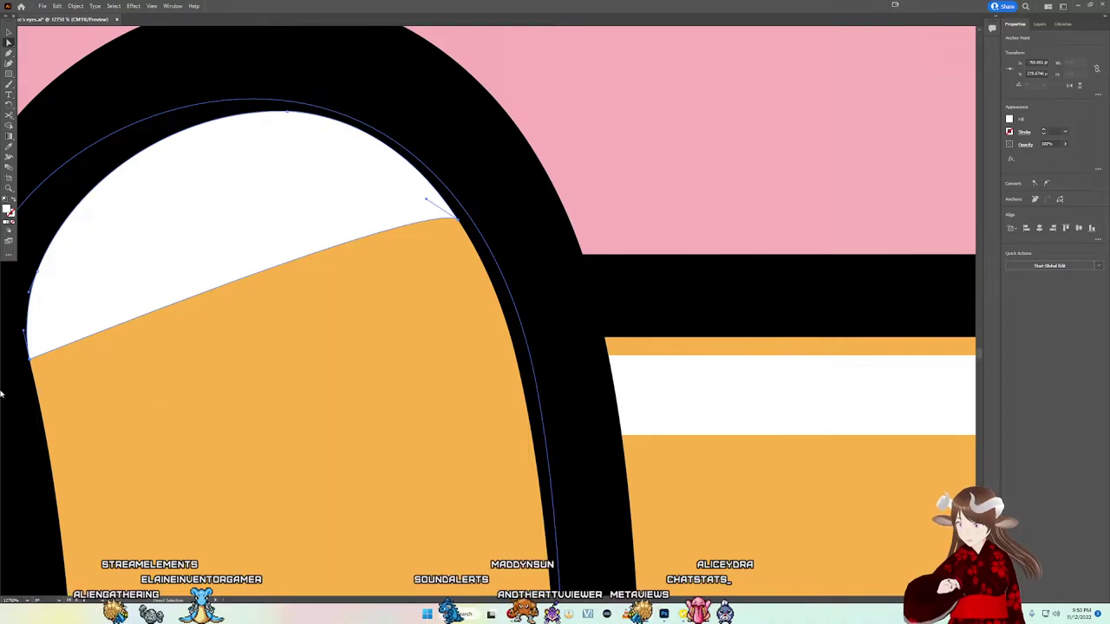
pyautogui.moveTo(24, 362); pyautogui.dragTo(30, 359)
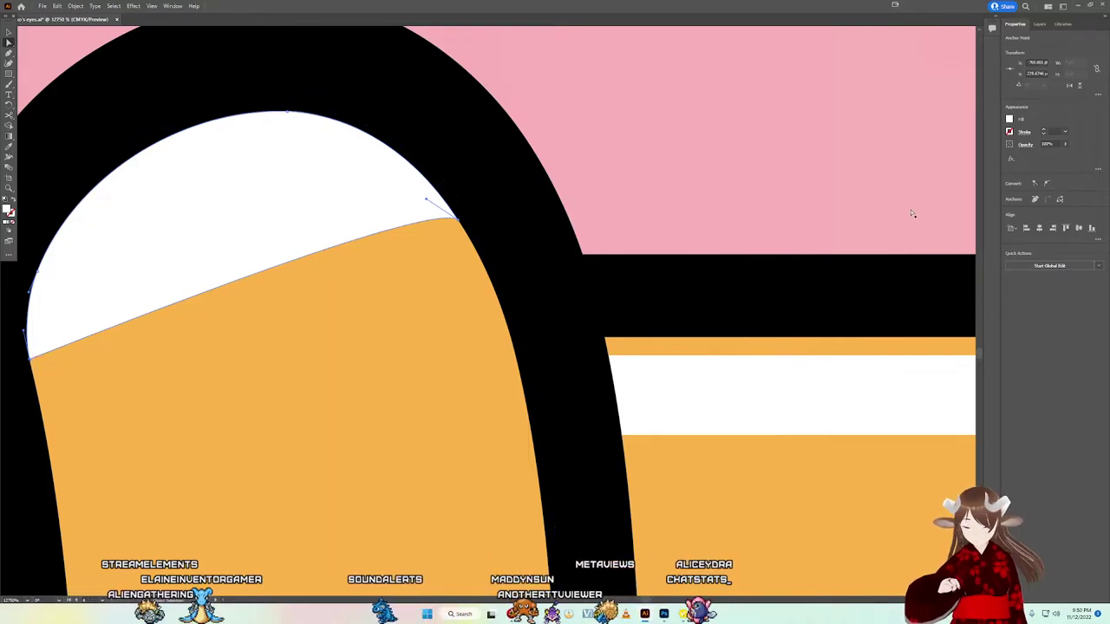
pyautogui.scroll(3, 268, 402)
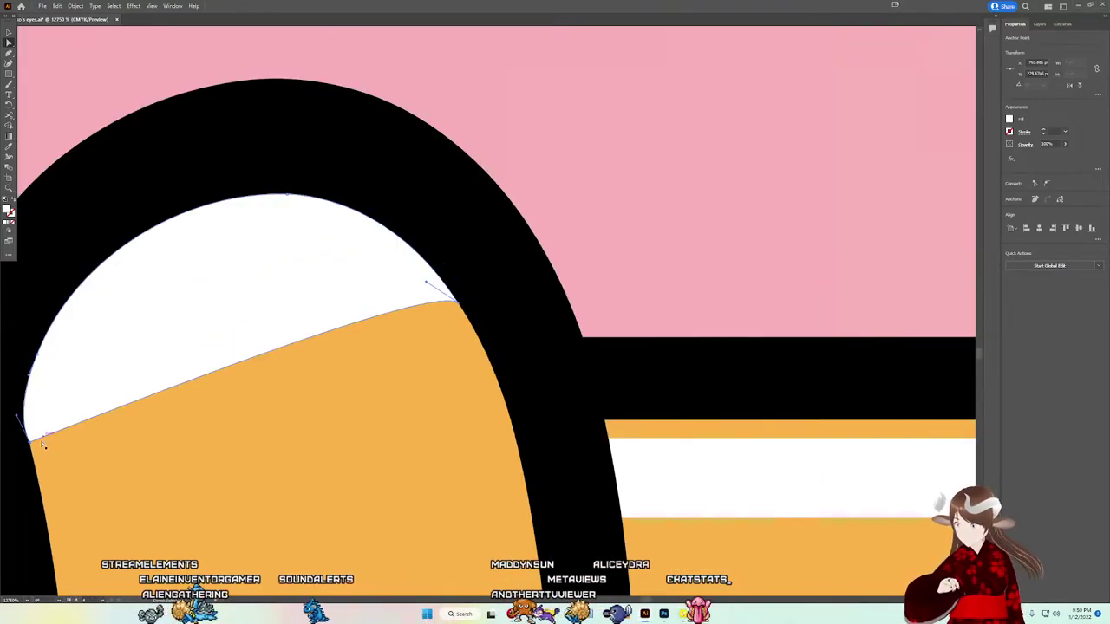
pyautogui.moveTo(28, 441); pyautogui.dragTo(30, 444)
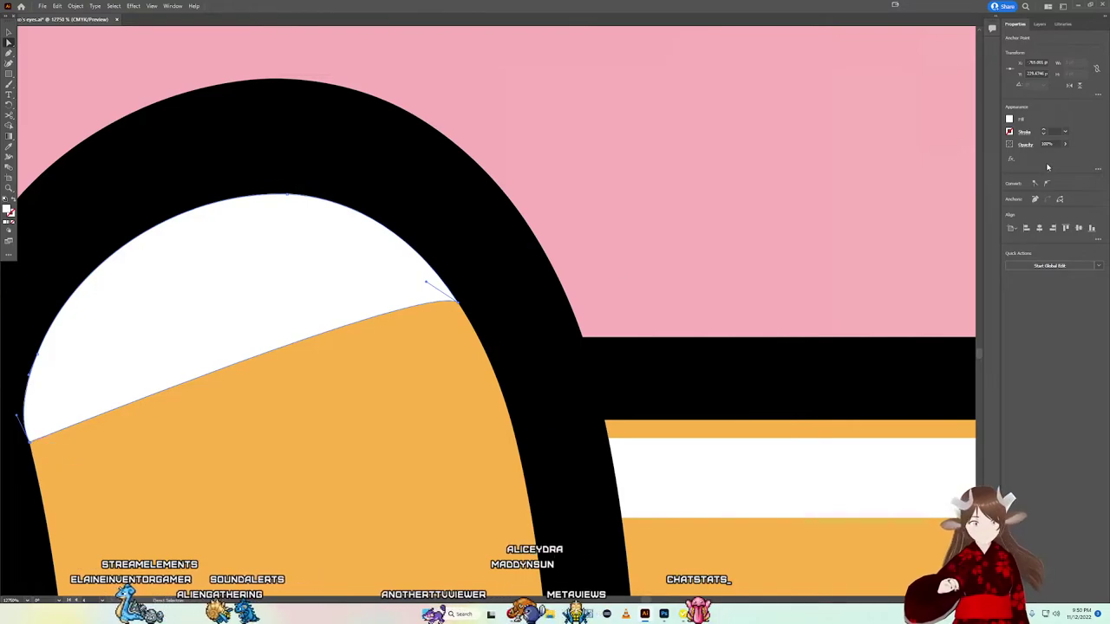
# Step: Round the edge by curving it near the upper-right anchor and raising the lower anchor's handle
pyautogui.click(298, 379)
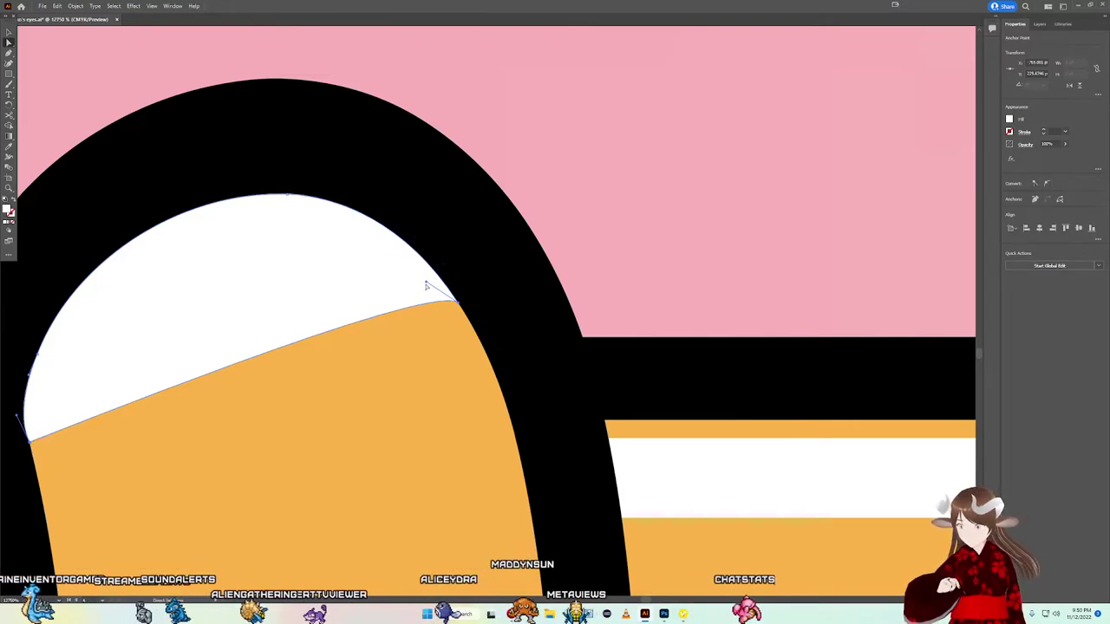
pyautogui.moveTo(428, 284)
pyautogui.mouseDown()
pyautogui.moveTo(287, 231)
pyautogui.moveTo(255, 203)
pyautogui.moveTo(268, 179)
pyautogui.moveTo(178, 173)
pyautogui.moveTo(188, 124)
pyautogui.mouseUp()
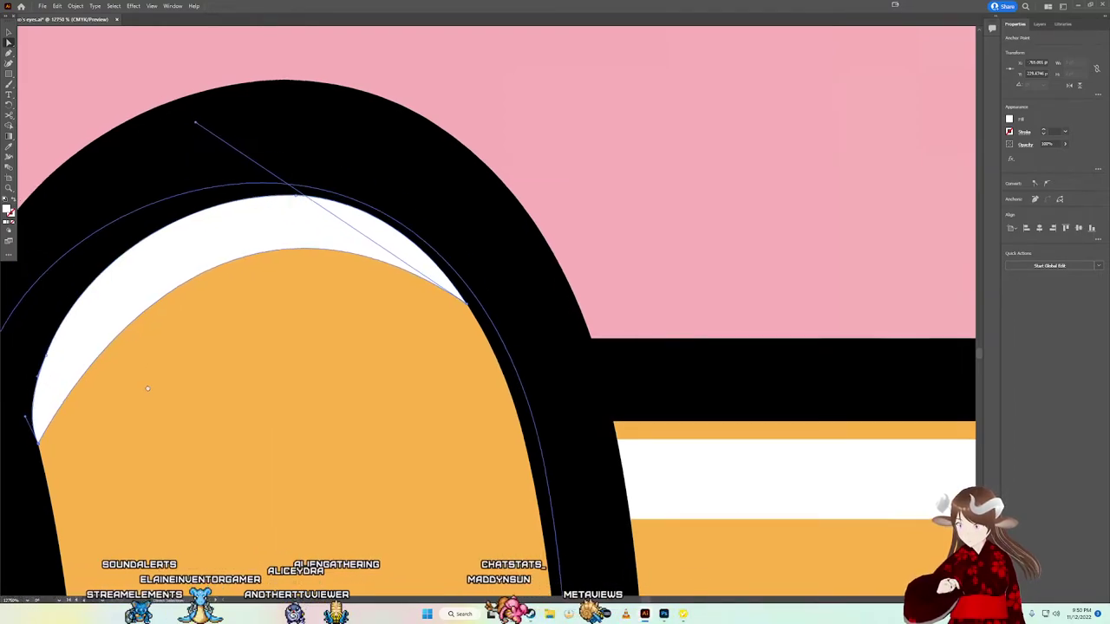
pyautogui.scroll(2, 372, 391)
pyautogui.scroll(2, 343, 405)
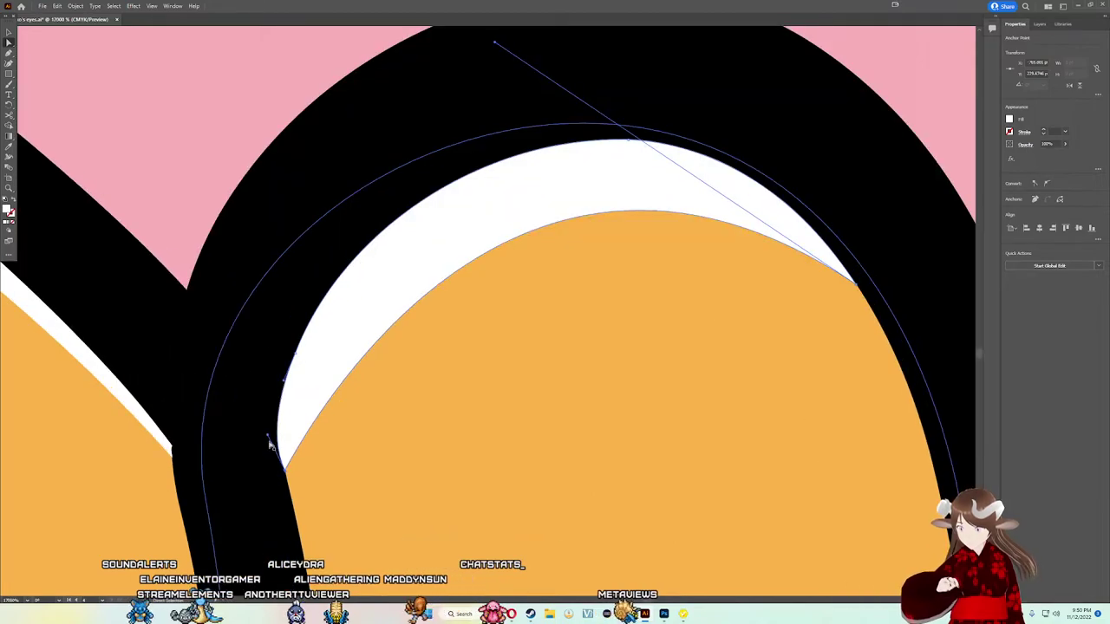
pyautogui.moveTo(268, 439)
pyautogui.mouseDown()
pyautogui.moveTo(295, 424)
pyautogui.moveTo(268, 396)
pyautogui.mouseUp()
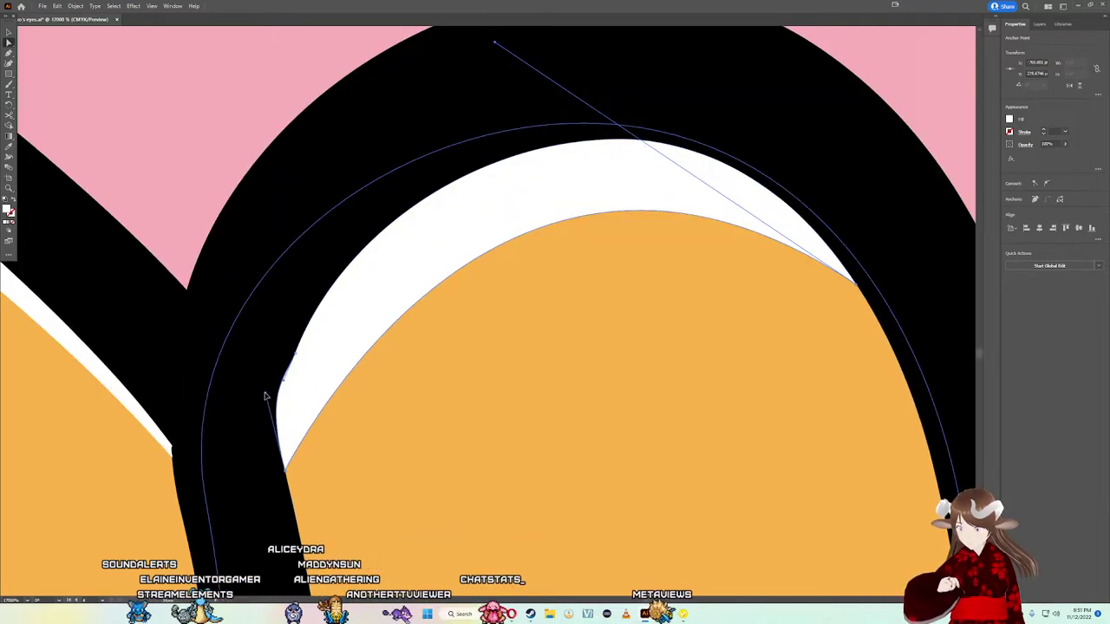
pyautogui.click(457, 399)
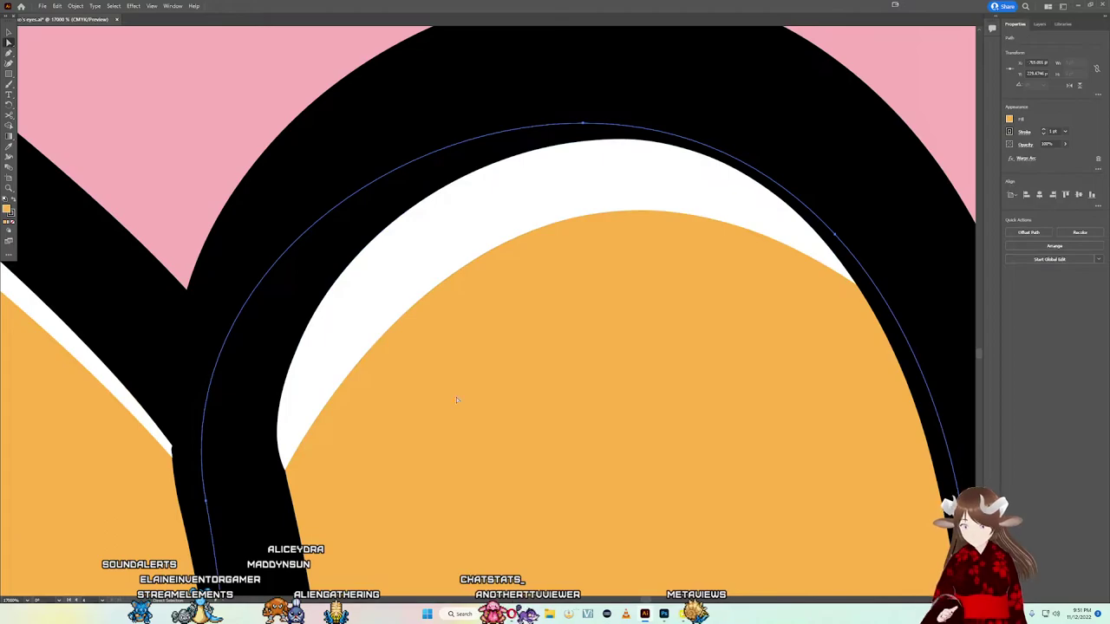
pyautogui.scroll(-5, 588, 349)
# Step: Select the oval loop's white highlight and move its top anchor up-left
pyautogui.scroll(1, 598, 344)
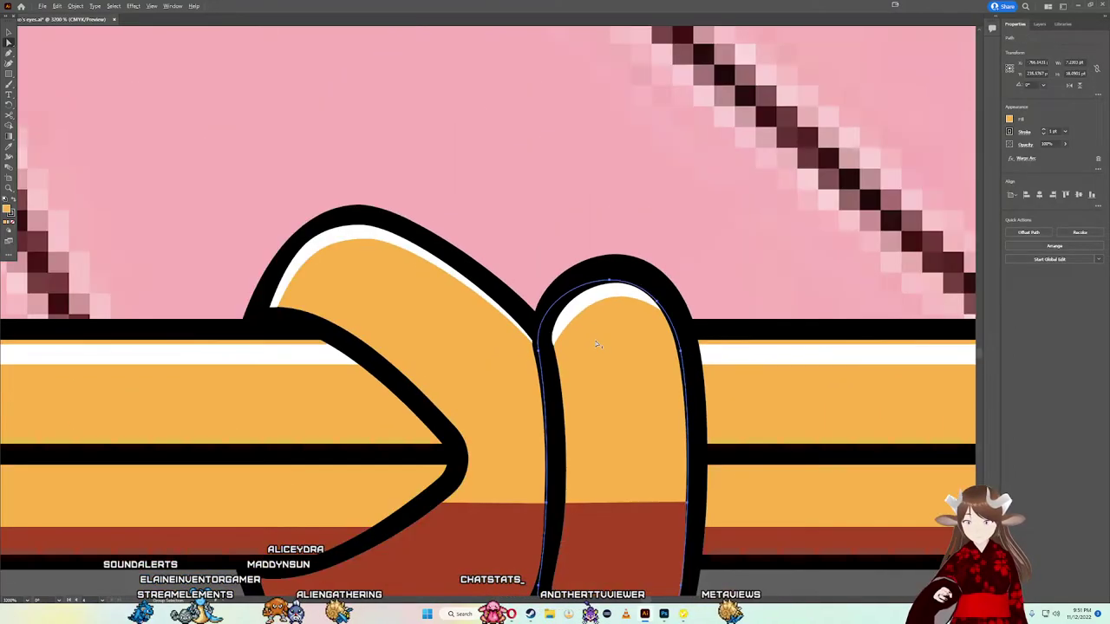
pyautogui.scroll(2, 619, 308)
pyautogui.scroll(3, 619, 308)
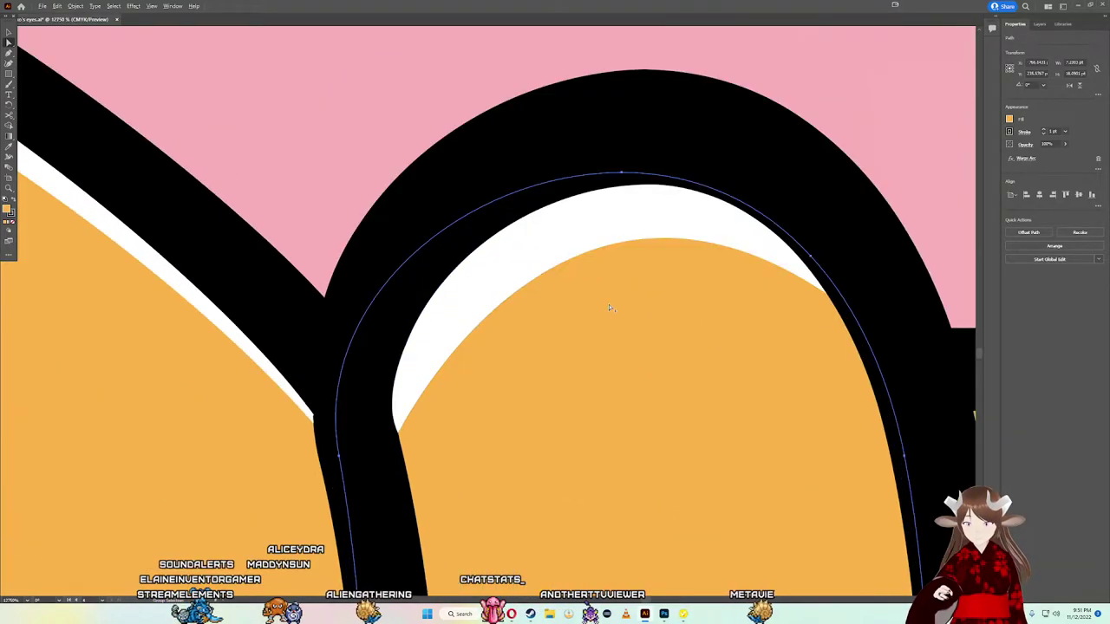
pyautogui.click(619, 251)
pyautogui.click(619, 246)
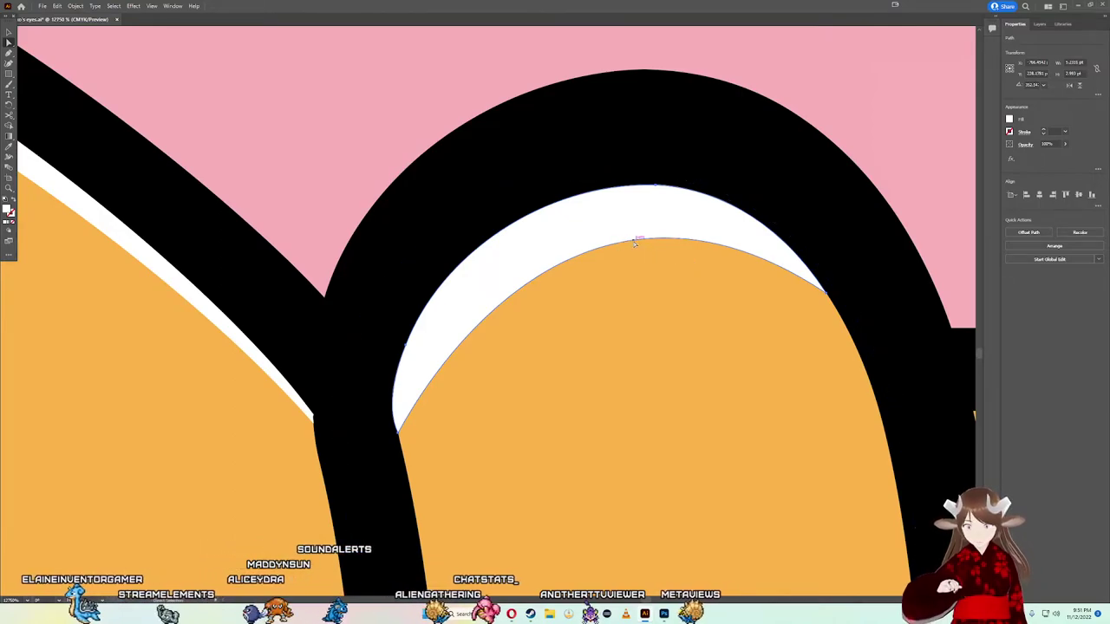
pyautogui.click(618, 245)
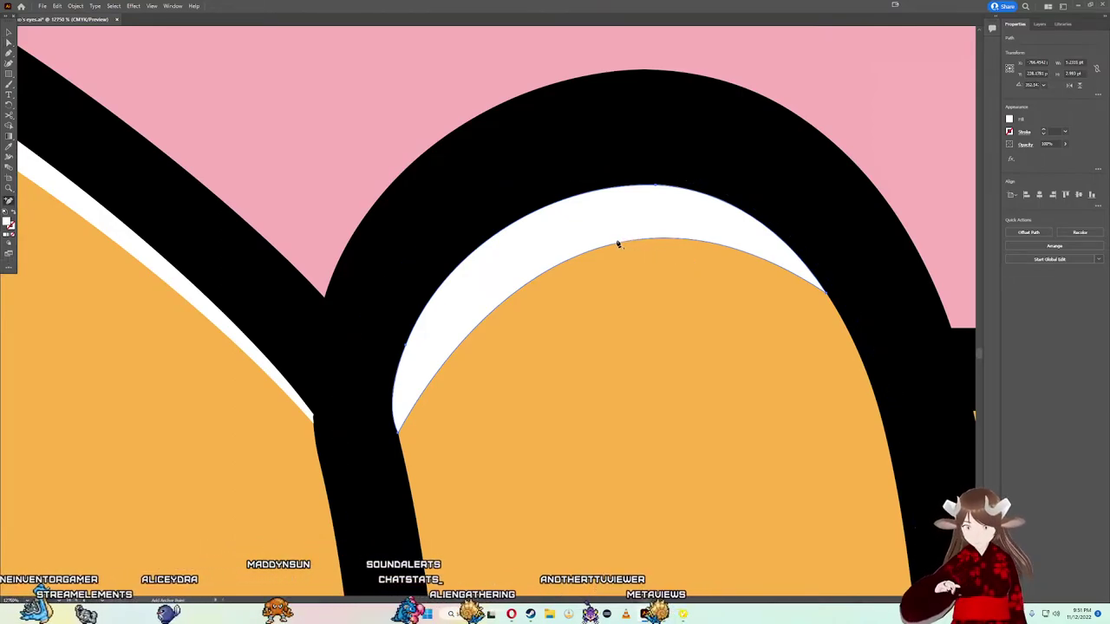
pyautogui.click(619, 245)
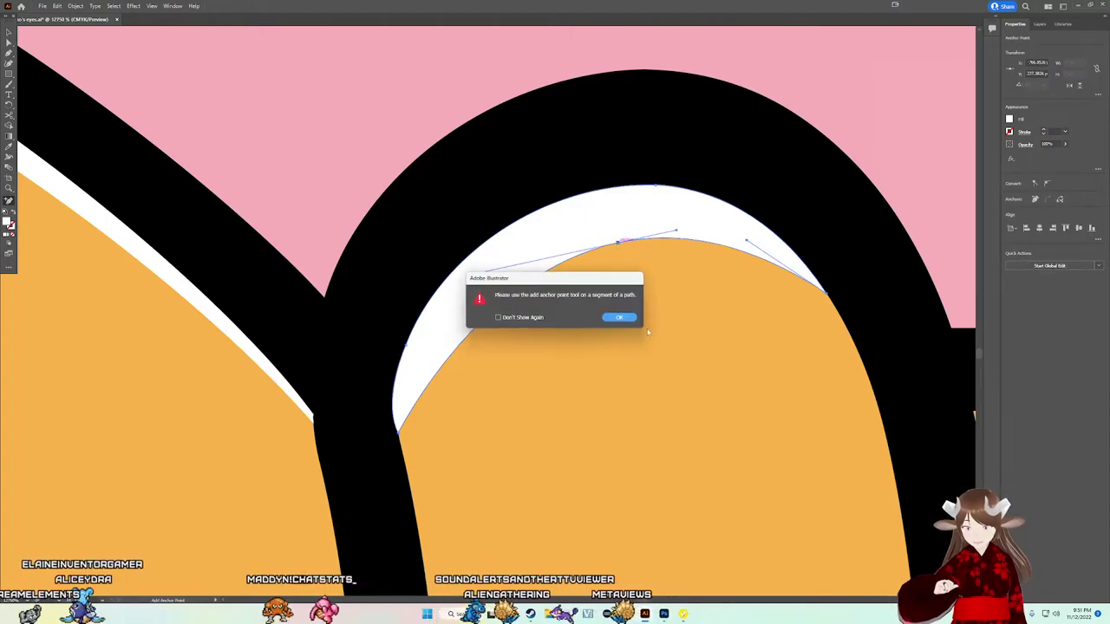
pyautogui.press('Return')
pyautogui.press('a')
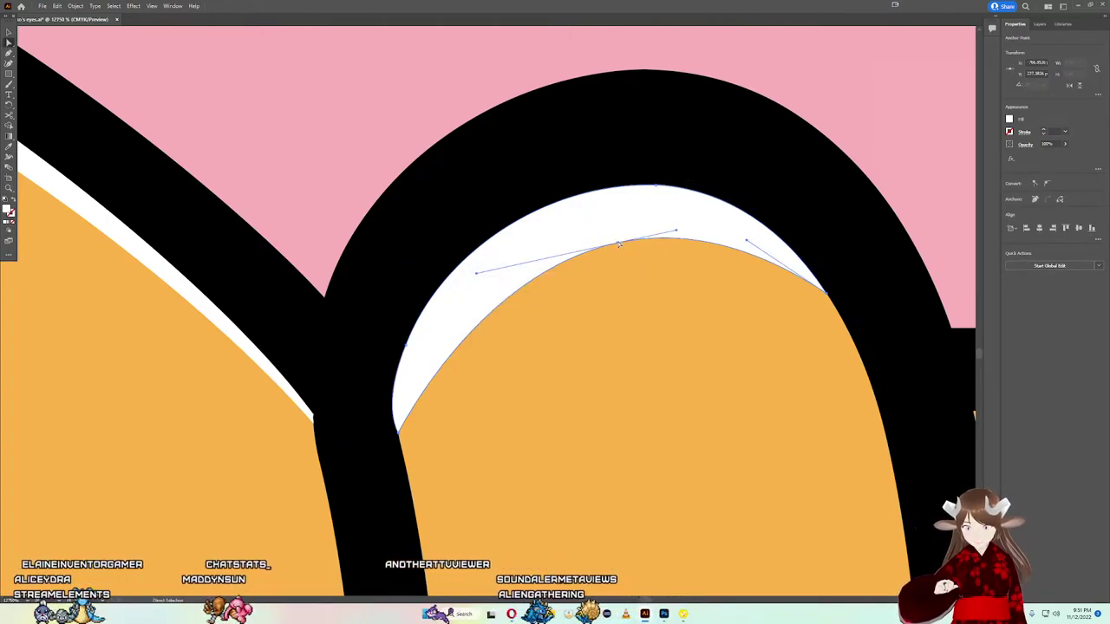
pyautogui.moveTo(618, 246); pyautogui.dragTo(605, 218)
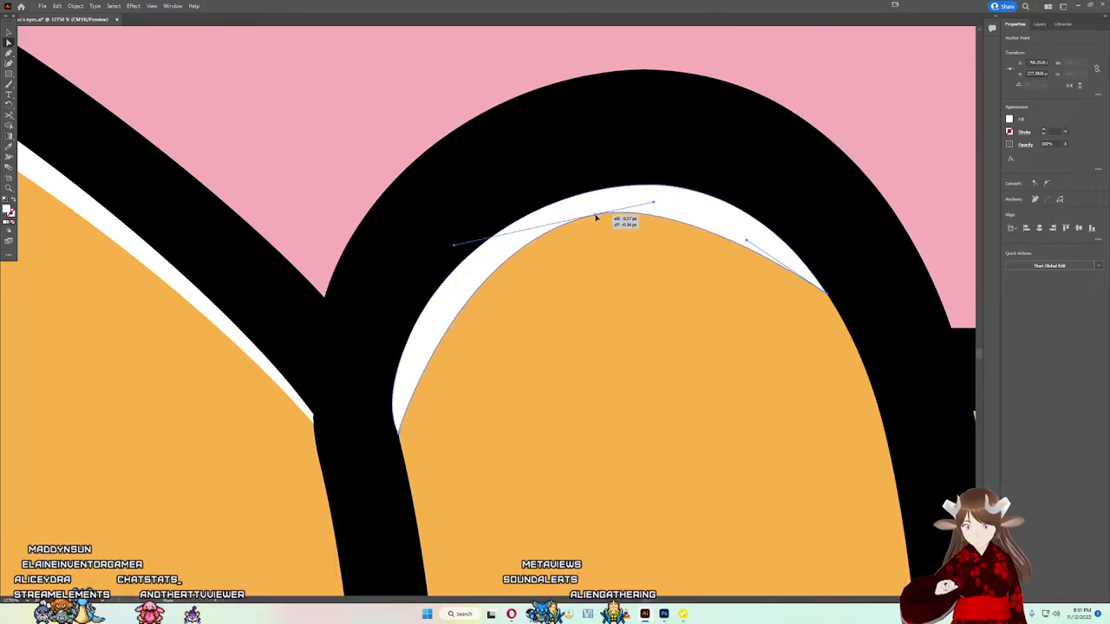
# Step: Widen the highlight by moving its top anchor, lengthening the left handle, and adding a left-side anchor
pyautogui.scroll(-5, 606, 221)
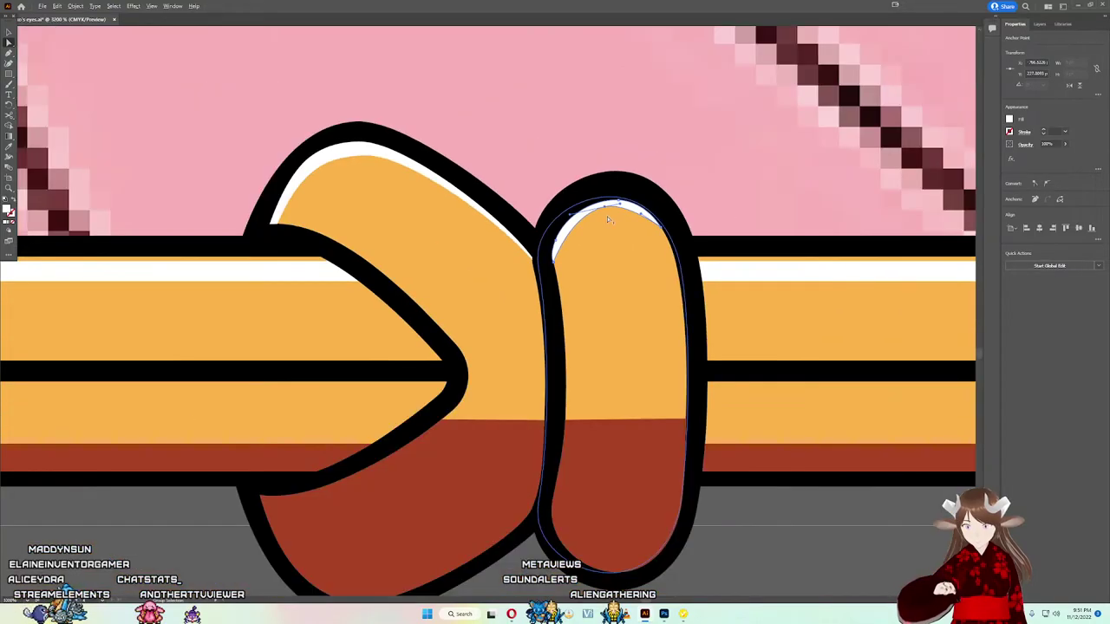
pyautogui.scroll(-2, 701, 344)
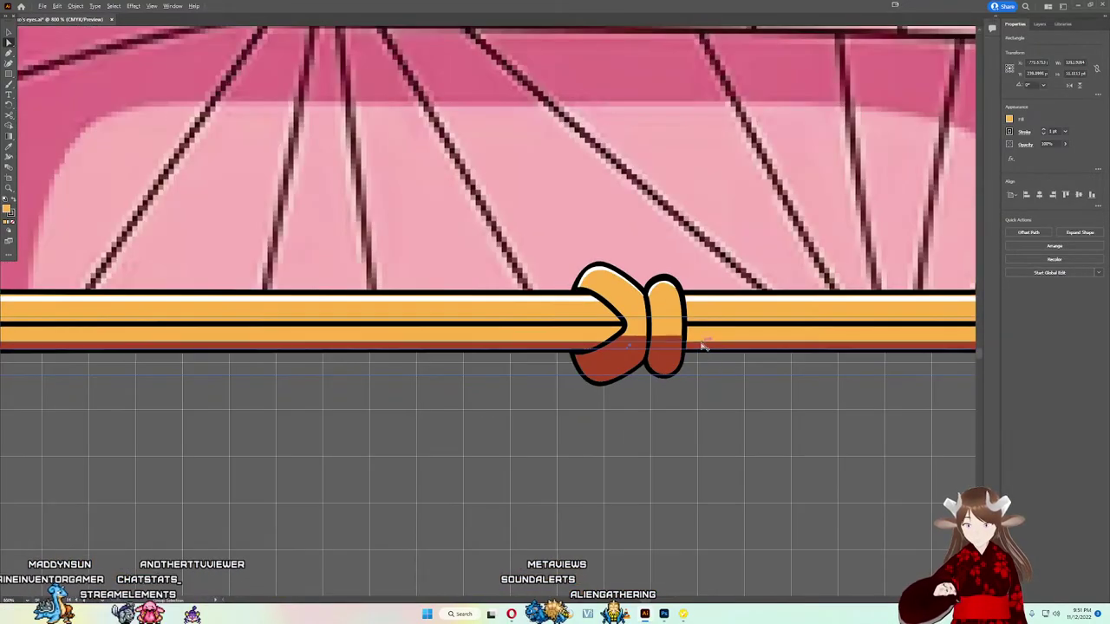
pyautogui.scroll(2, 702, 344)
pyautogui.scroll(4, 637, 286)
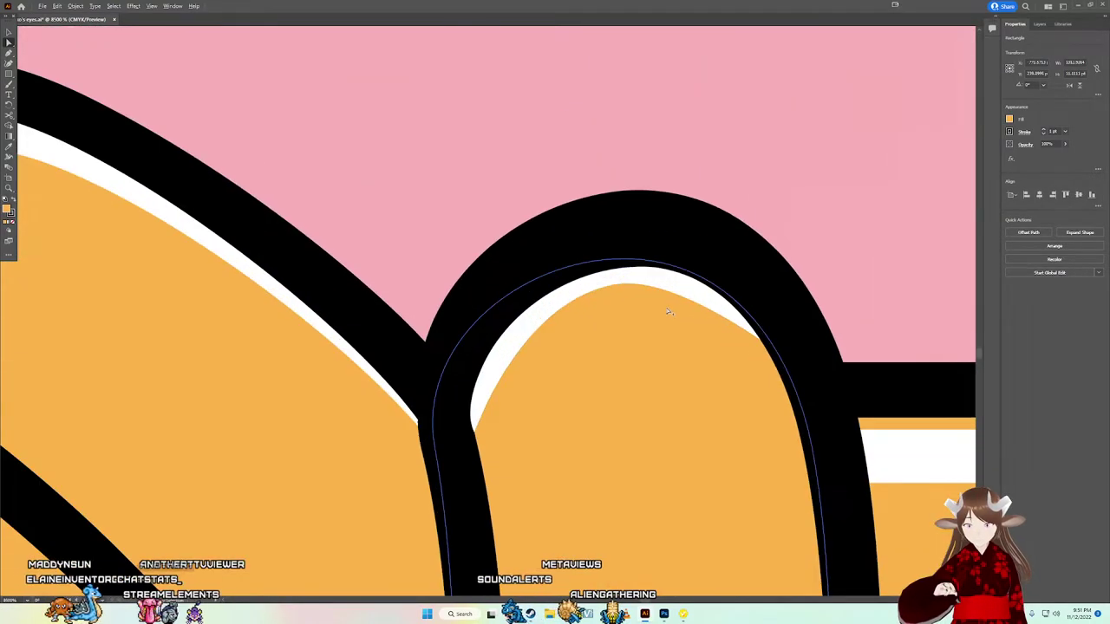
pyautogui.click(614, 283)
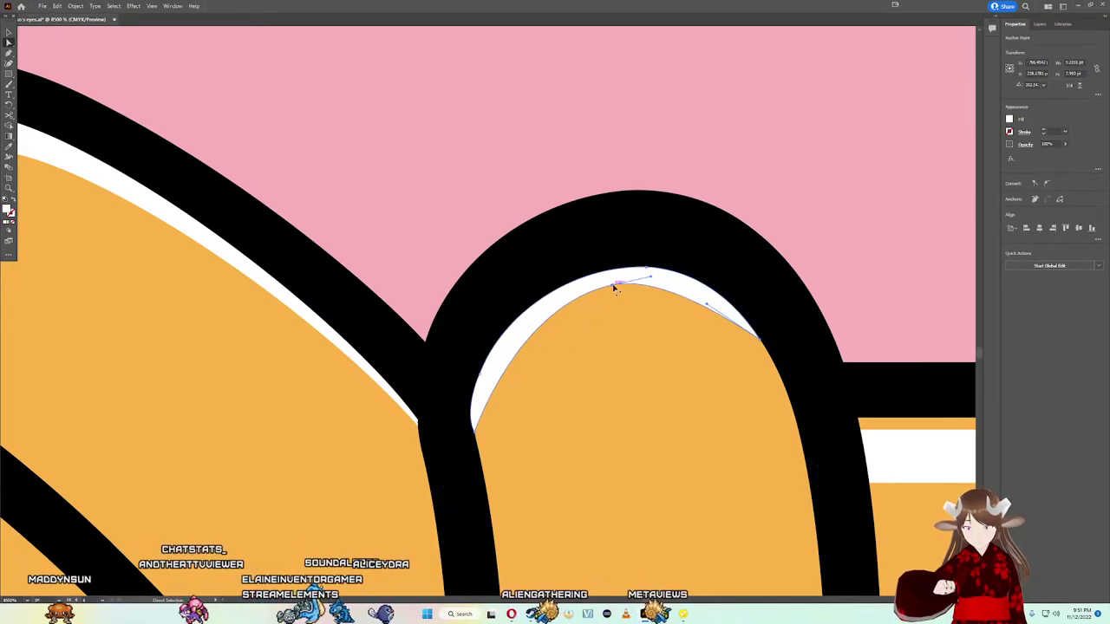
pyautogui.moveTo(614, 293)
pyautogui.mouseDown()
pyautogui.moveTo(564, 310)
pyautogui.moveTo(637, 286)
pyautogui.mouseUp()
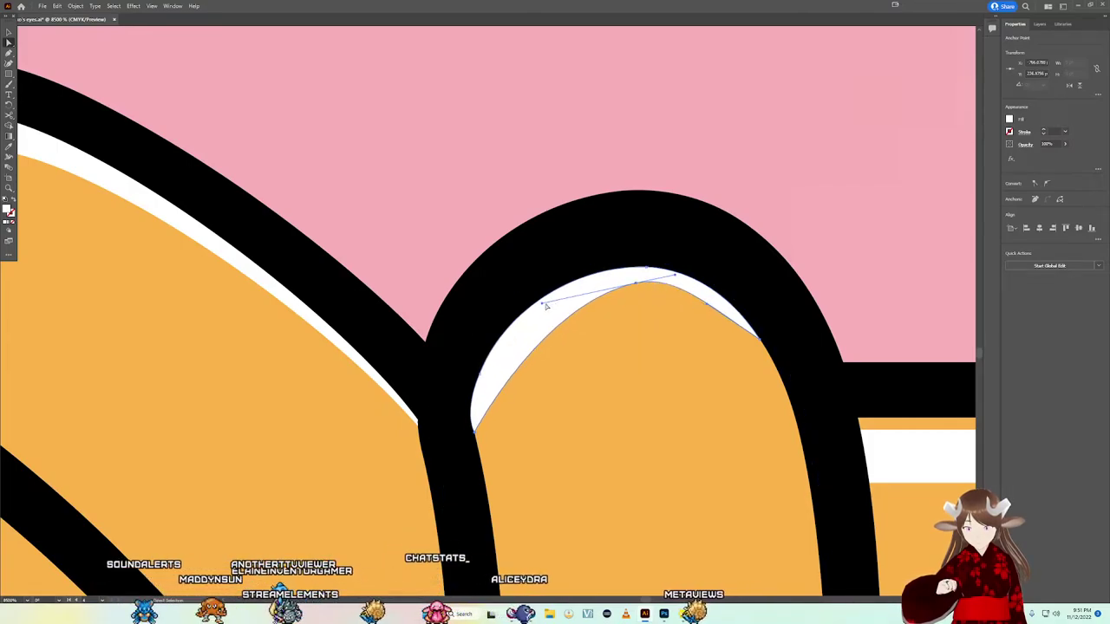
pyautogui.moveTo(542, 303)
pyautogui.mouseDown()
pyautogui.moveTo(547, 326)
pyautogui.moveTo(526, 287)
pyautogui.moveTo(534, 295)
pyautogui.mouseUp()
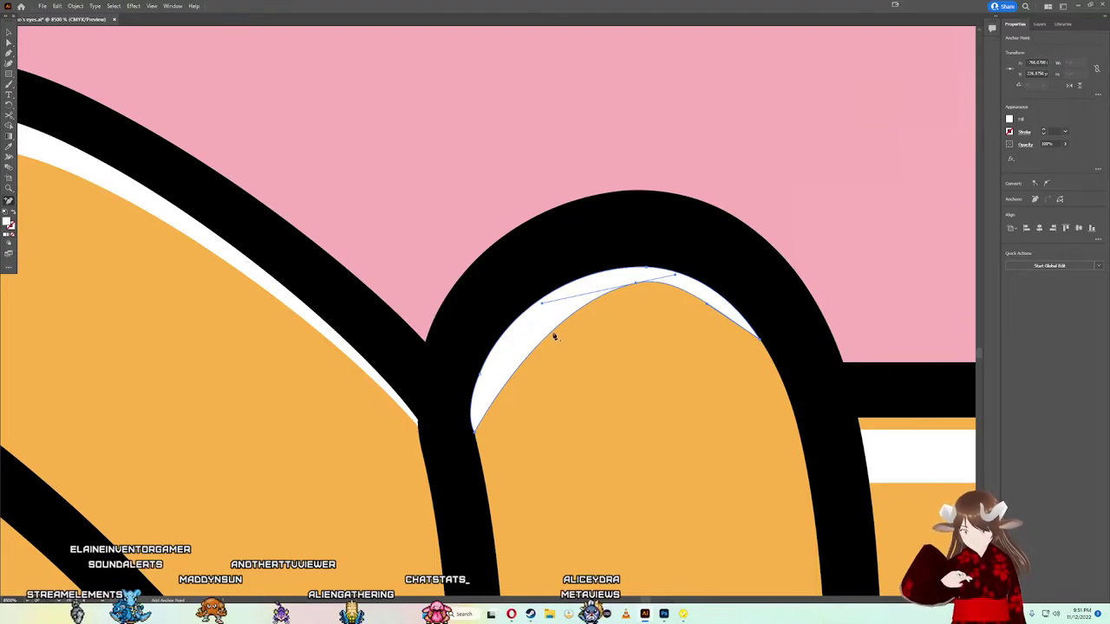
pyautogui.click(543, 343)
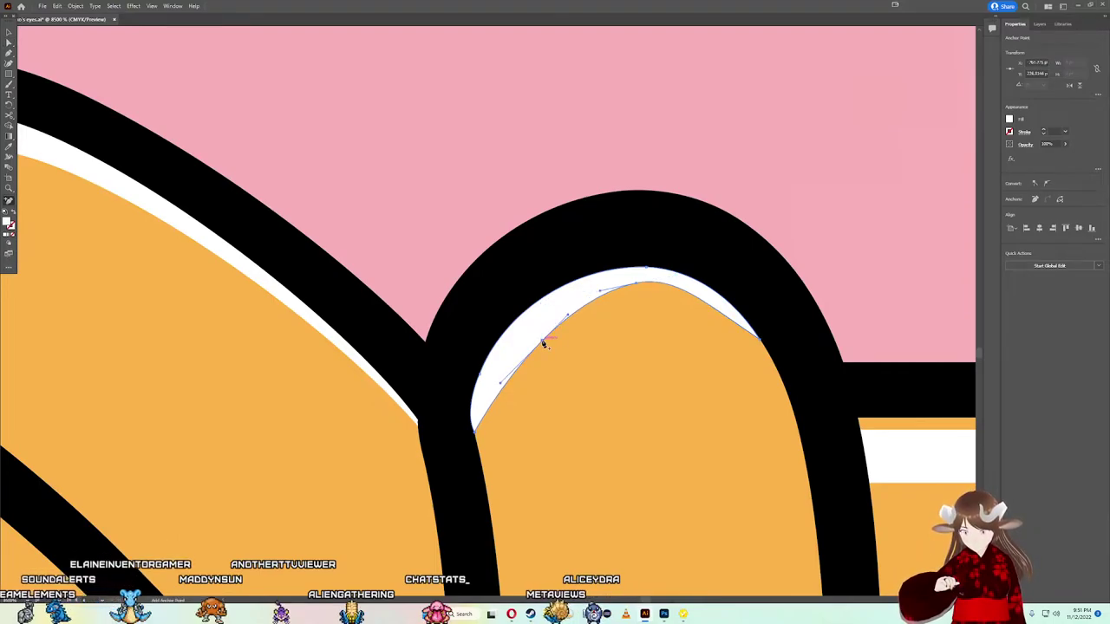
pyautogui.moveTo(543, 344); pyautogui.dragTo(533, 334)
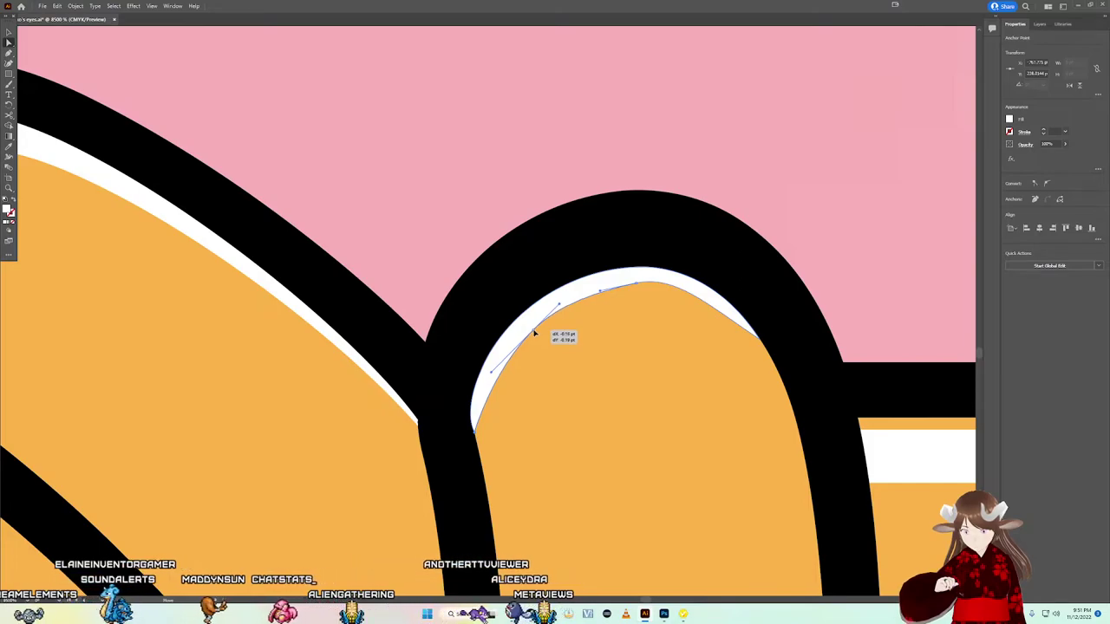
pyautogui.moveTo(533, 334); pyautogui.dragTo(535, 329)
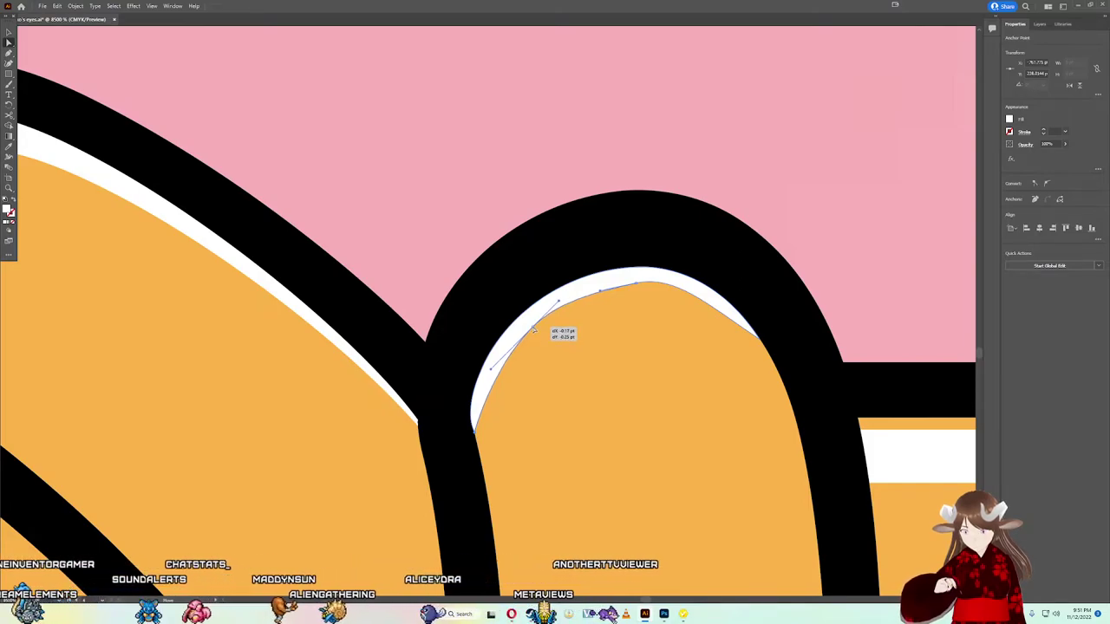
# Step: Lower the top anchor, delete an unneeded edge anchor, and raise the lower-edge anchor into a thin crescent
pyautogui.click(550, 344)
pyautogui.click(643, 286)
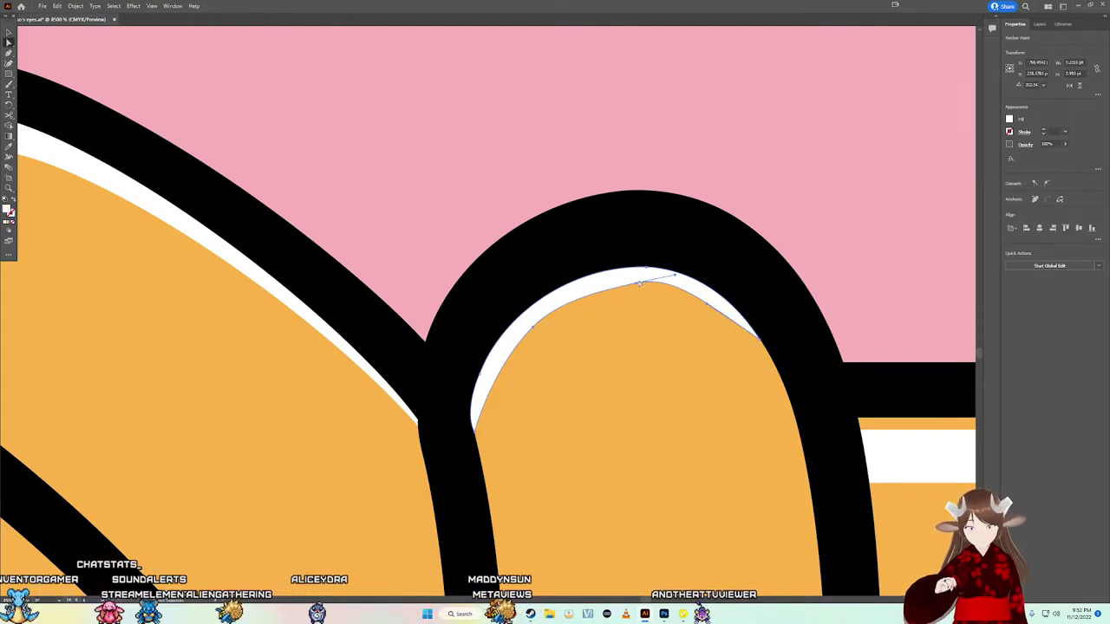
pyautogui.moveTo(637, 285); pyautogui.dragTo(639, 294)
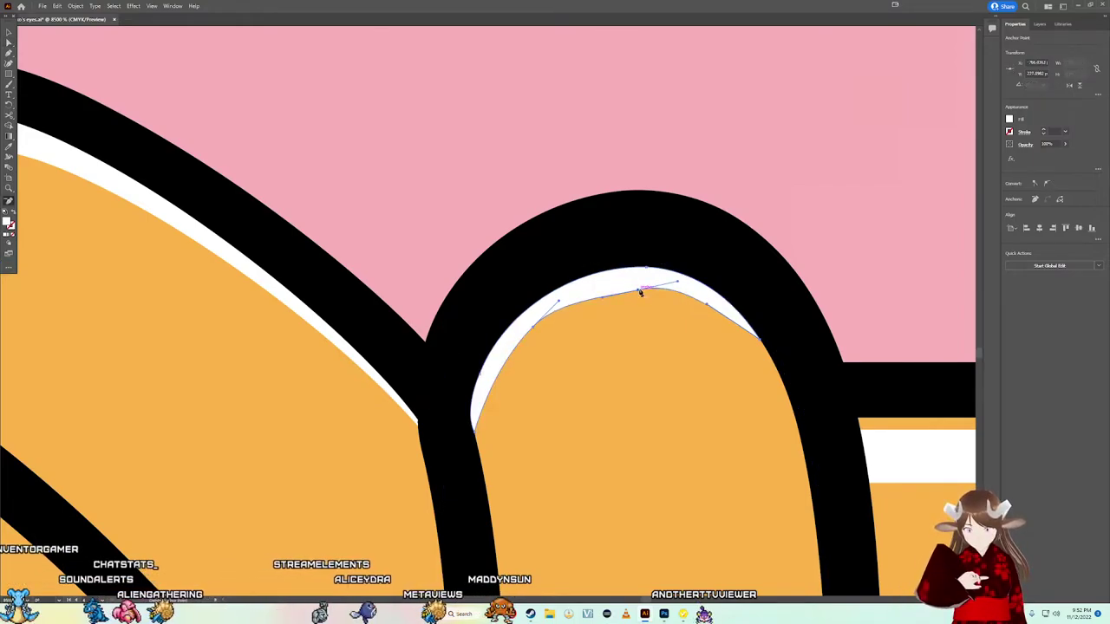
pyautogui.click(640, 292)
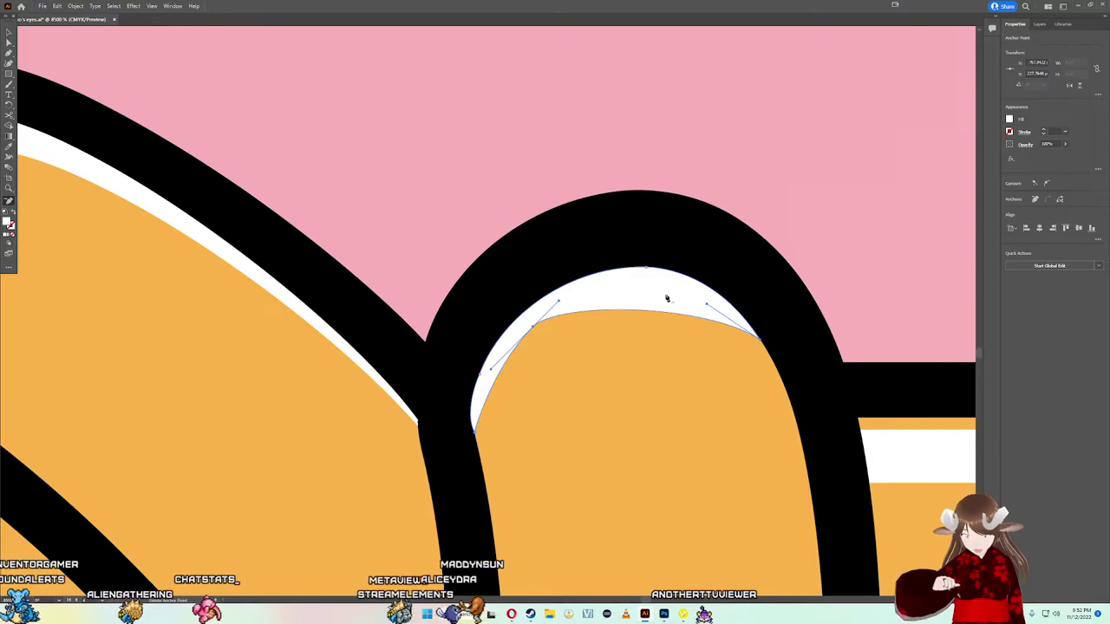
pyautogui.press('a')
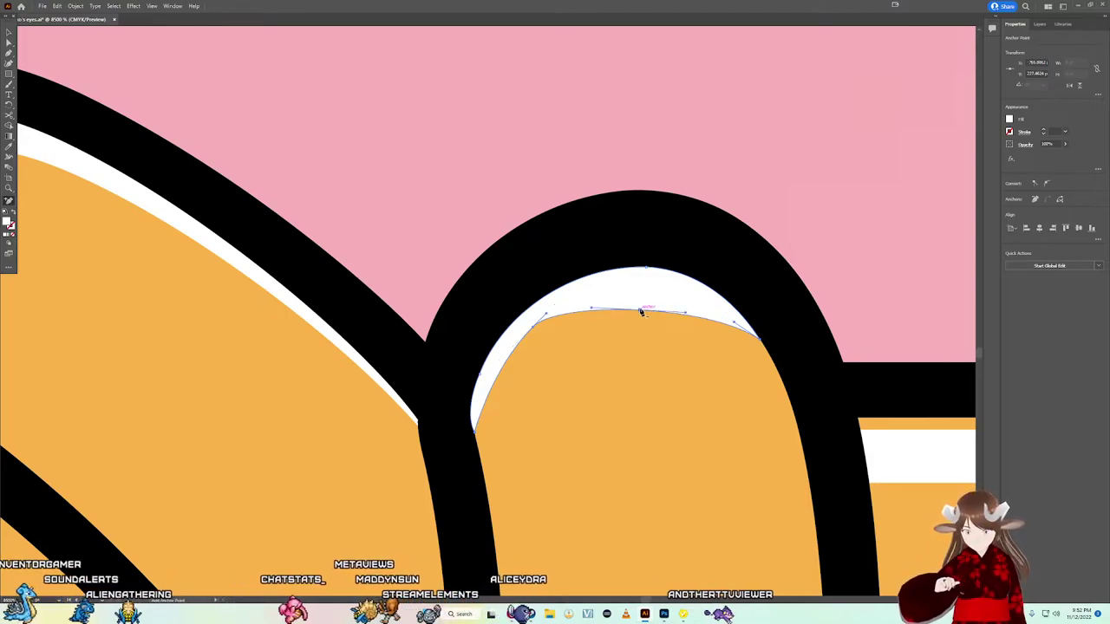
pyautogui.click(642, 310)
pyautogui.moveTo(640, 312); pyautogui.dragTo(645, 287)
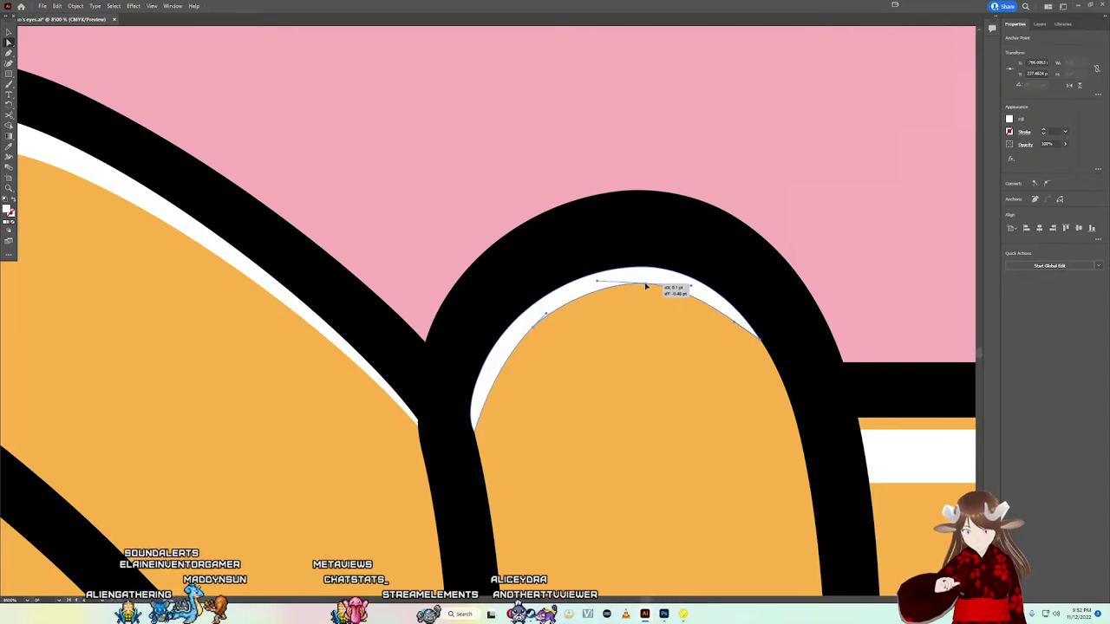
pyautogui.click(778, 212)
# Step: Move the pink reference image up off the cord, then expand the knot's shapes into plain paths
pyautogui.scroll(-3, 772, 247)
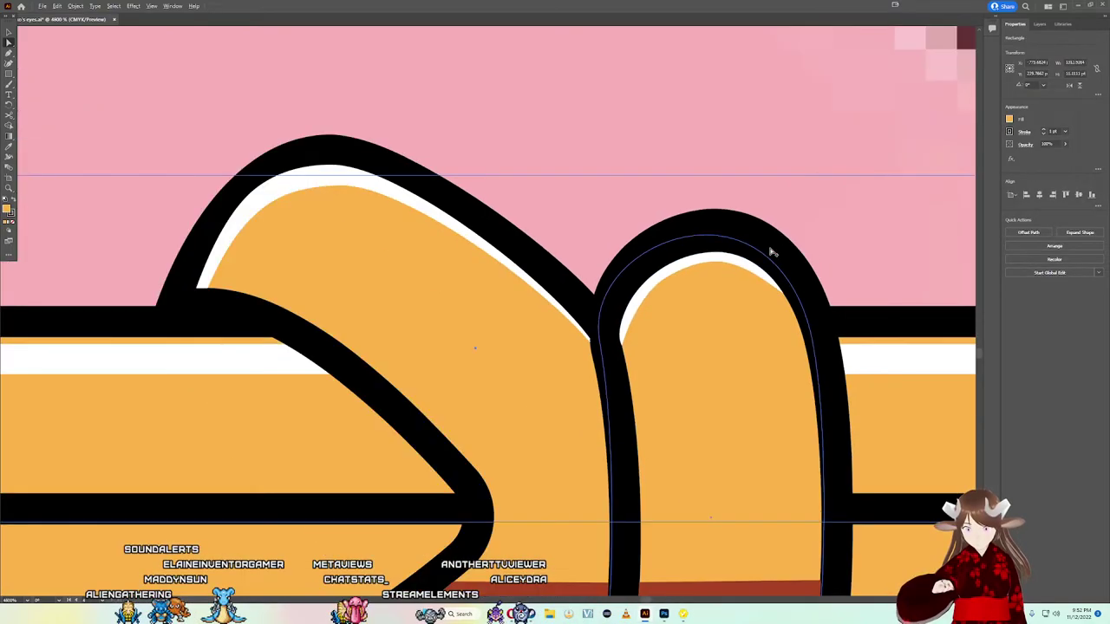
pyautogui.scroll(-2, 771, 247)
pyautogui.scroll(-3, 771, 247)
pyautogui.scroll(-2, 771, 247)
pyautogui.scroll(3, 619, 434)
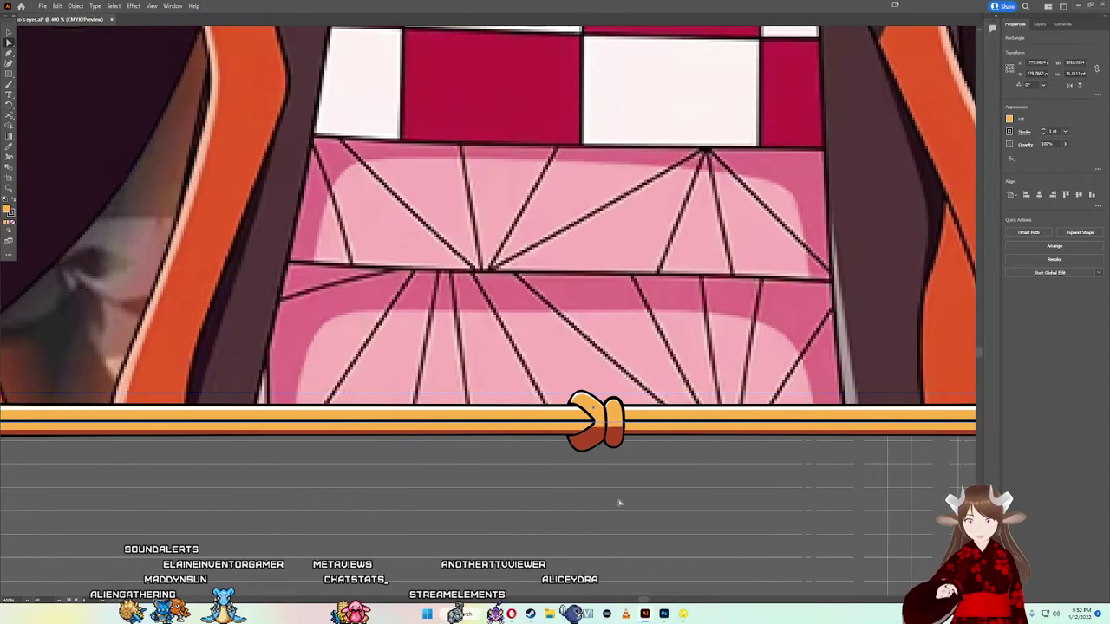
pyautogui.scroll(1, 602, 445)
pyautogui.scroll(3, 588, 364)
pyautogui.scroll(-2, 607, 329)
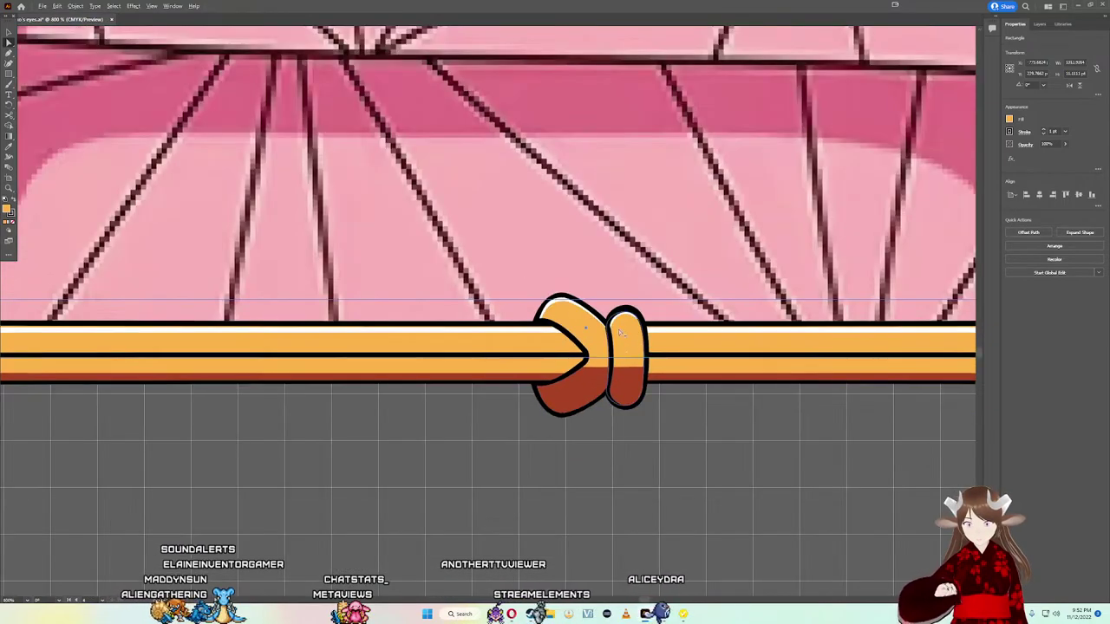
pyautogui.click(669, 441)
pyautogui.moveTo(736, 285); pyautogui.dragTo(735, 199)
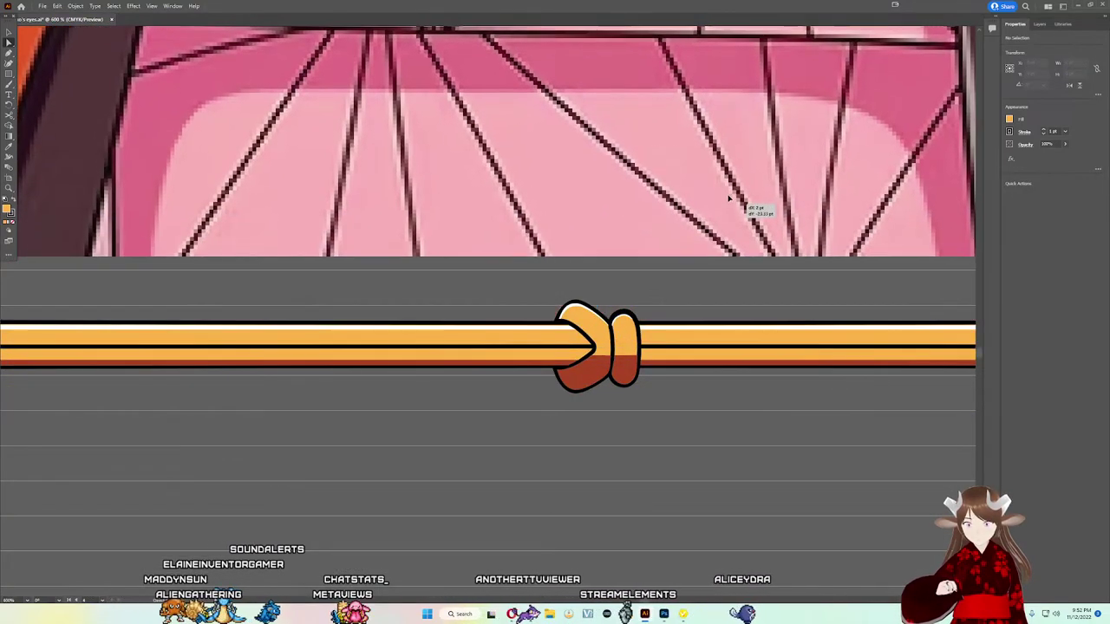
pyautogui.click(585, 319)
pyautogui.press('Down')
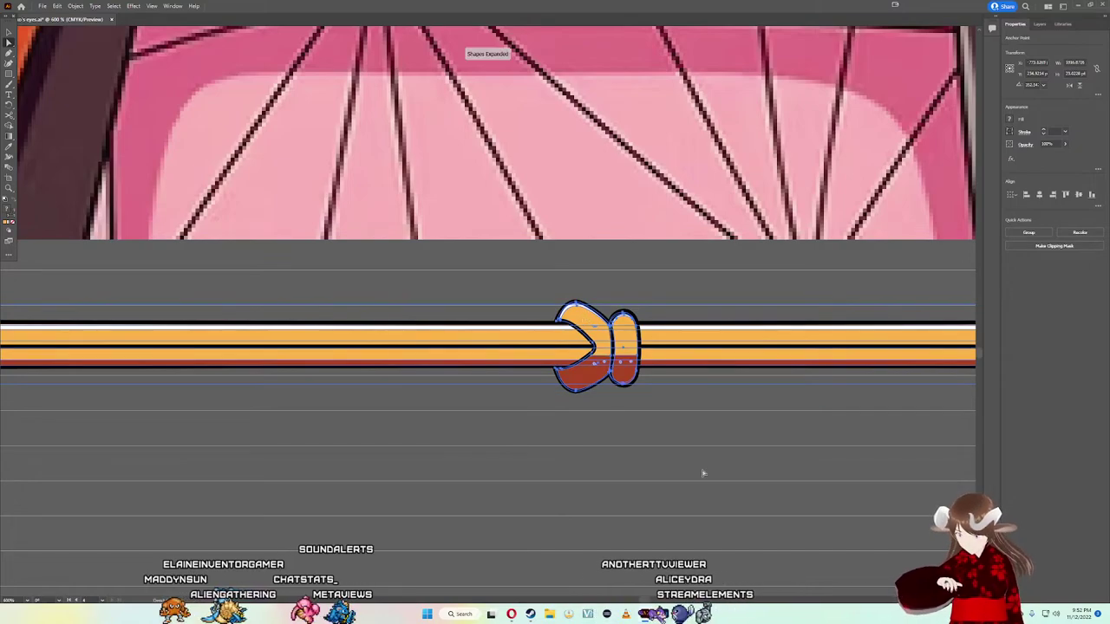
# Step: Paste the knot artwork into the Photoshop pattern document as a smart object
pyautogui.hotkey('alt', 'Tab')
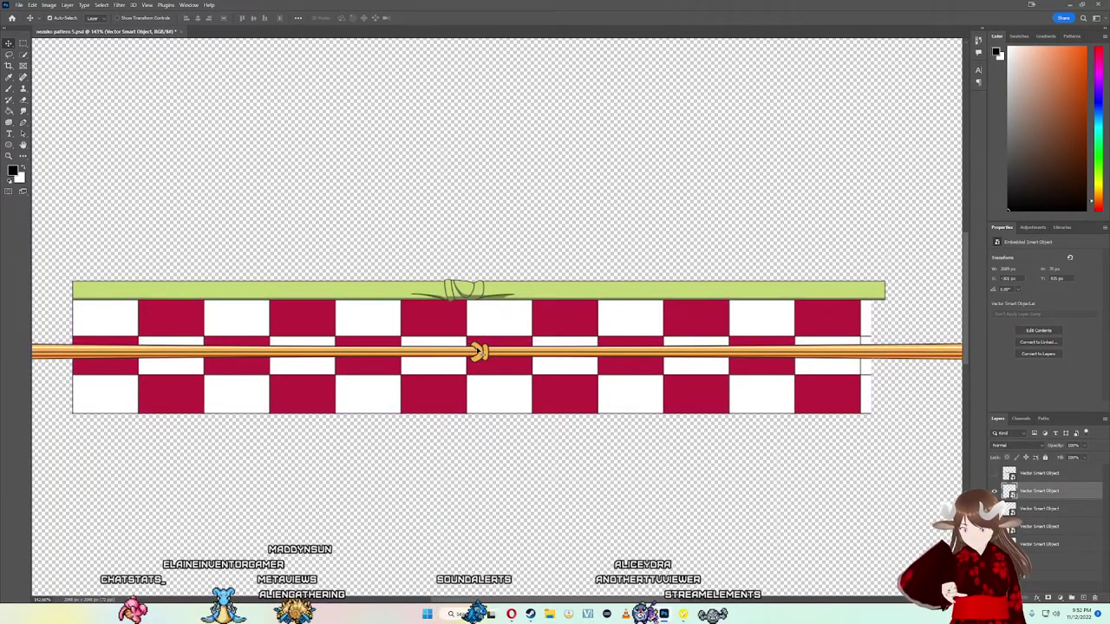
pyautogui.hotkey('ctrl', 'v')
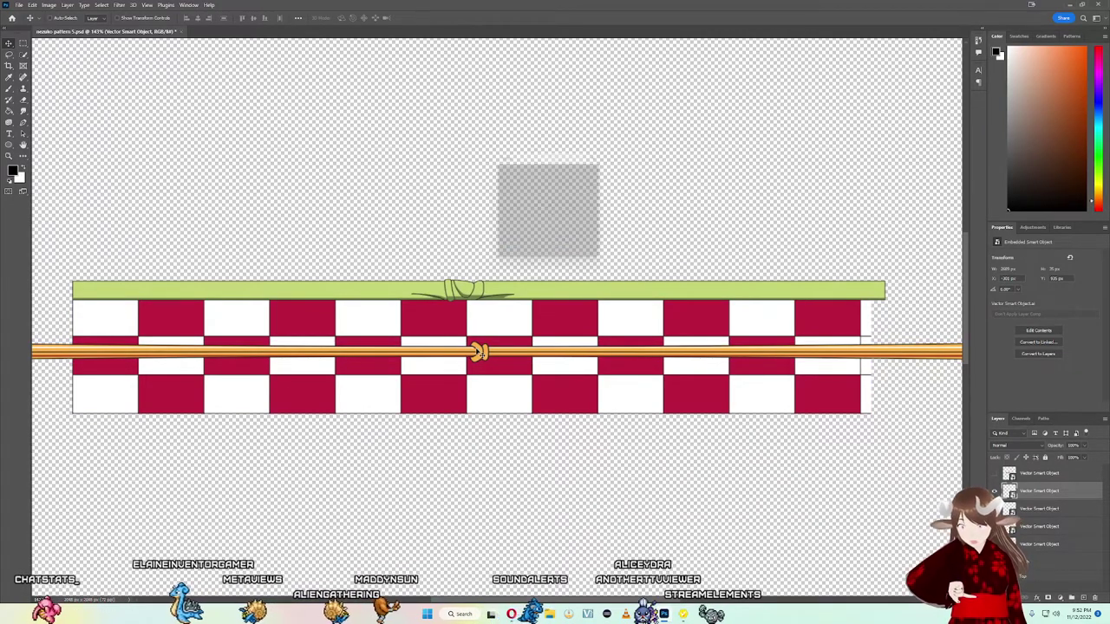
pyautogui.press('Return')
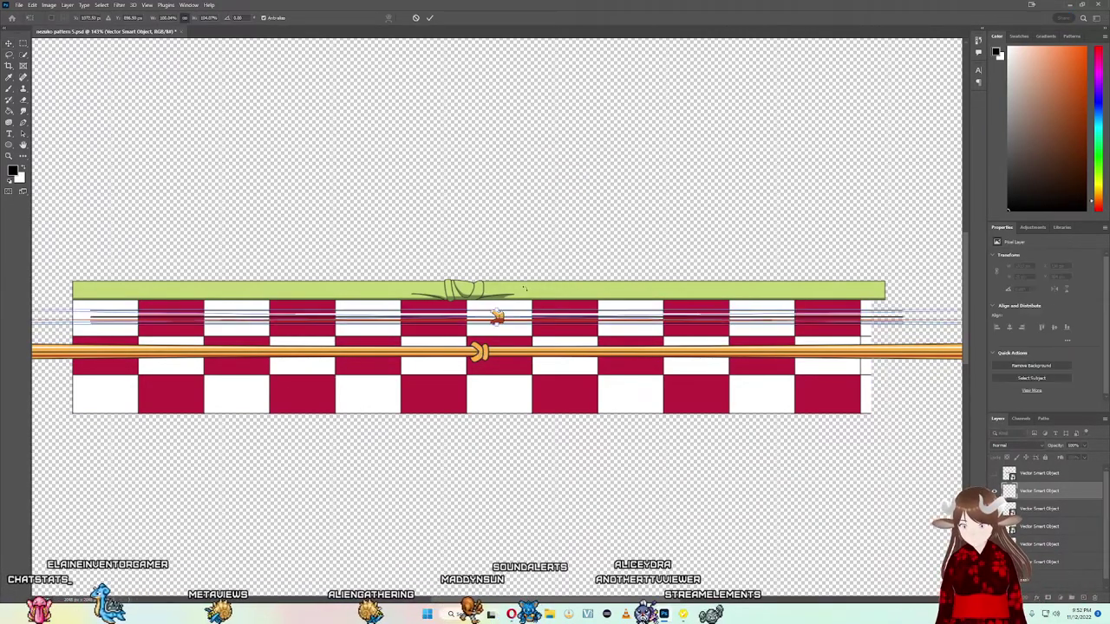
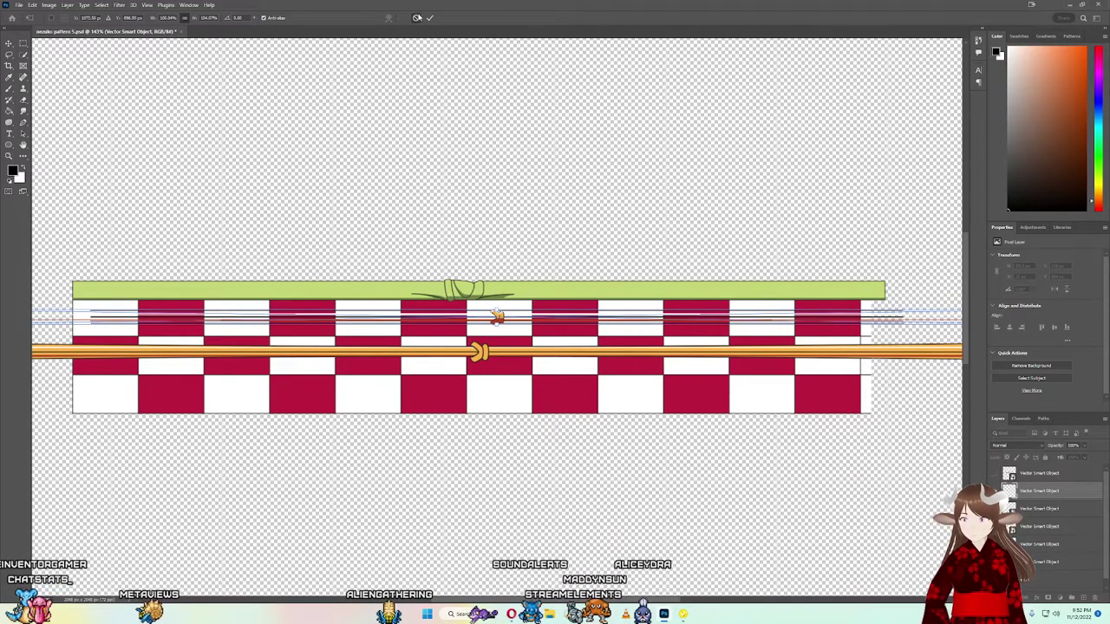
# Step: Discard the old pasted cord strip, copy Illustrator's cord and knot, and paste into Photoshop
pyautogui.click(416, 18)
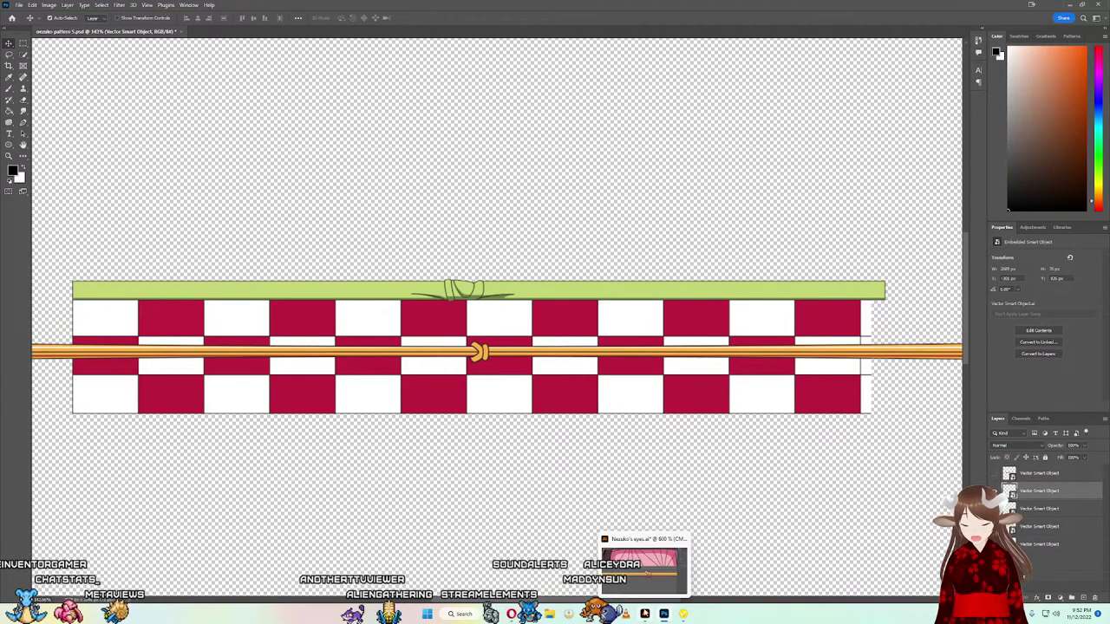
pyautogui.click(644, 614)
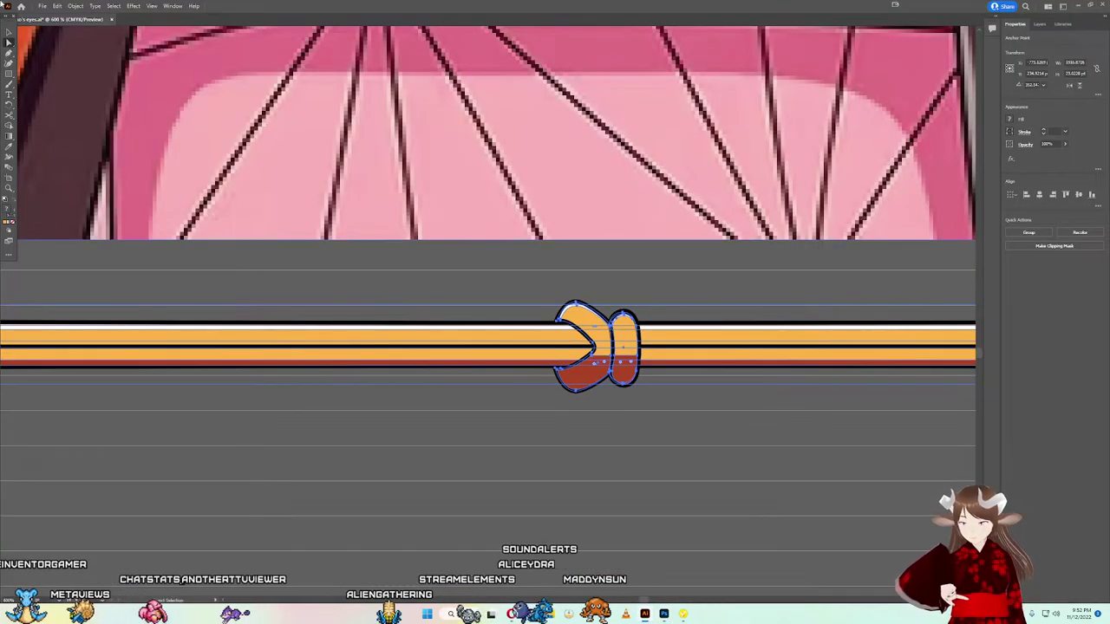
pyautogui.click(732, 436)
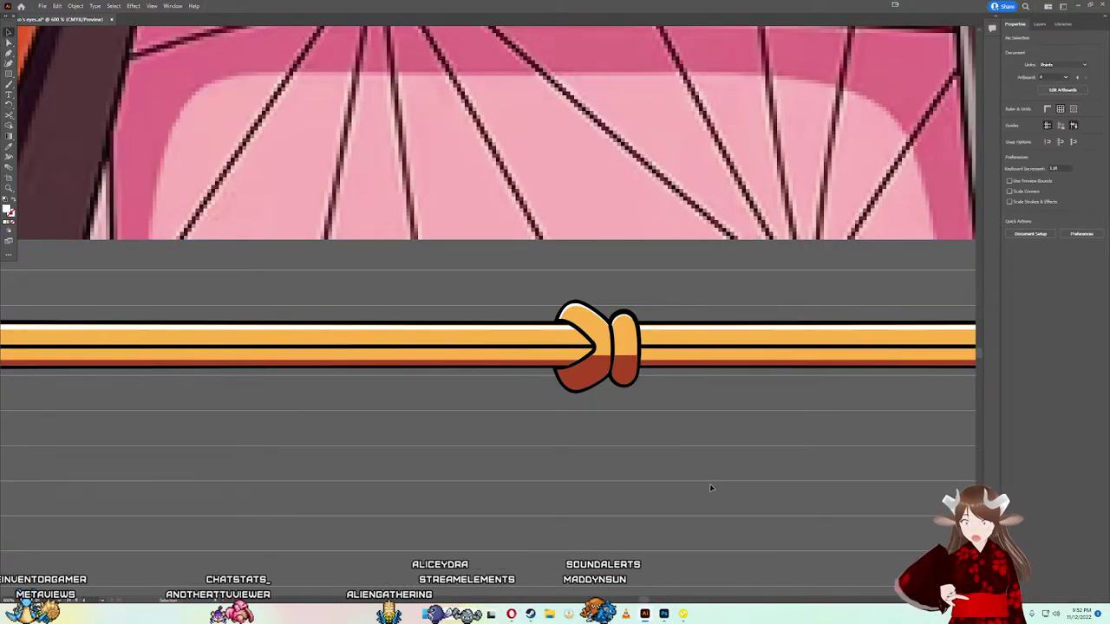
pyautogui.hotkey('ctrl', 'a')
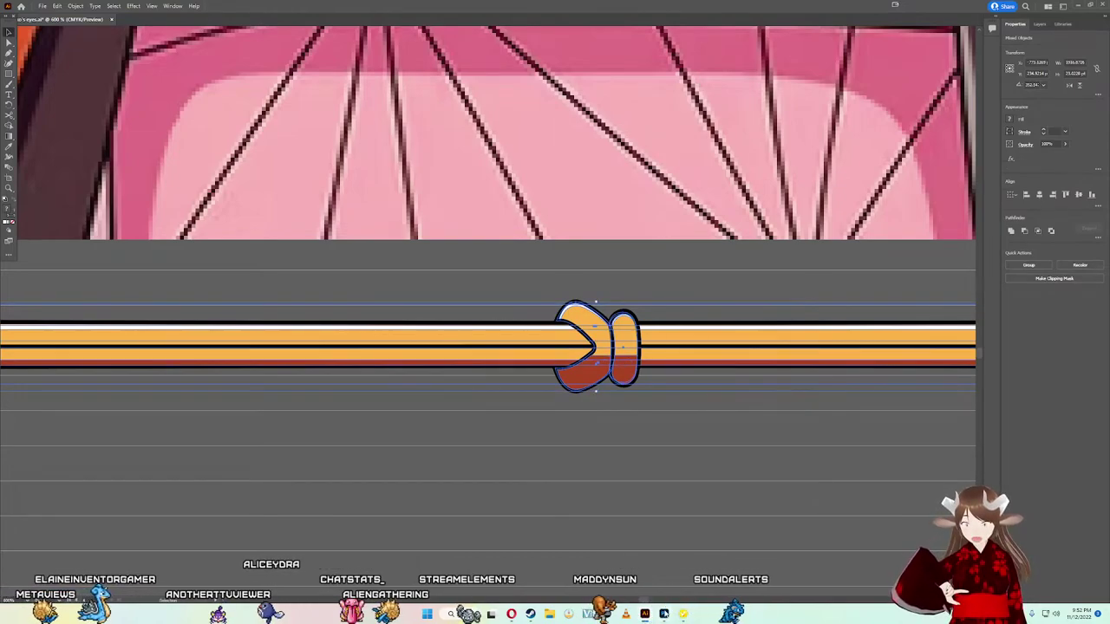
pyautogui.click(664, 613)
pyautogui.hotkey('ctrl', 'v')
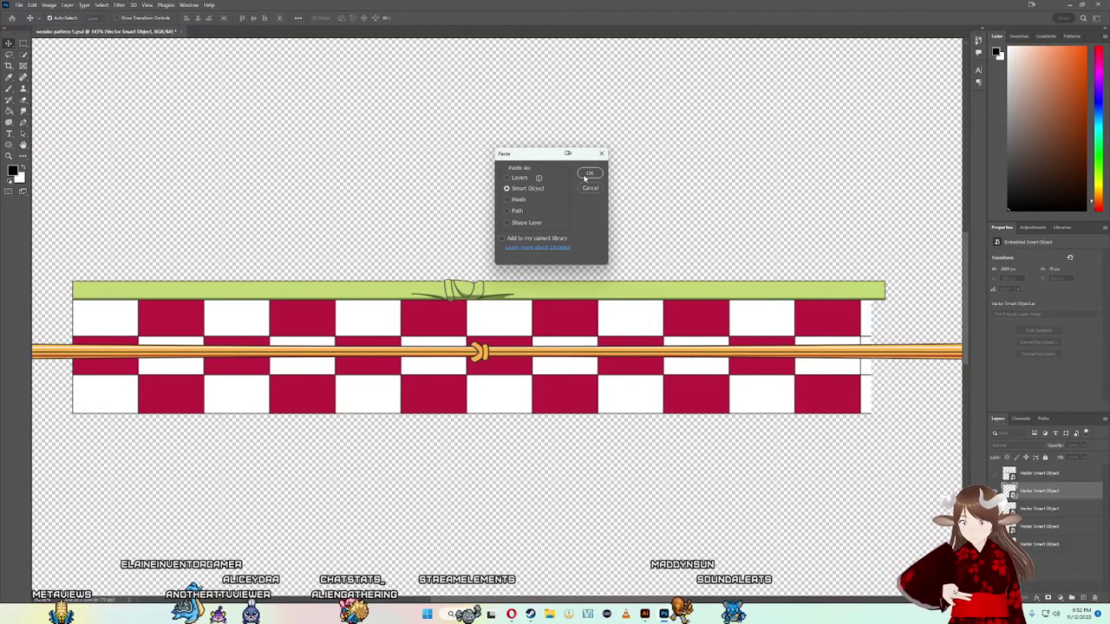
# Step: Place the cord as a Smart Object and align it over the lower cord
pyautogui.click(588, 174)
pyautogui.moveTo(496, 317)
pyautogui.mouseDown()
pyautogui.moveTo(482, 357)
pyautogui.moveTo(478, 347)
pyautogui.mouseUp()
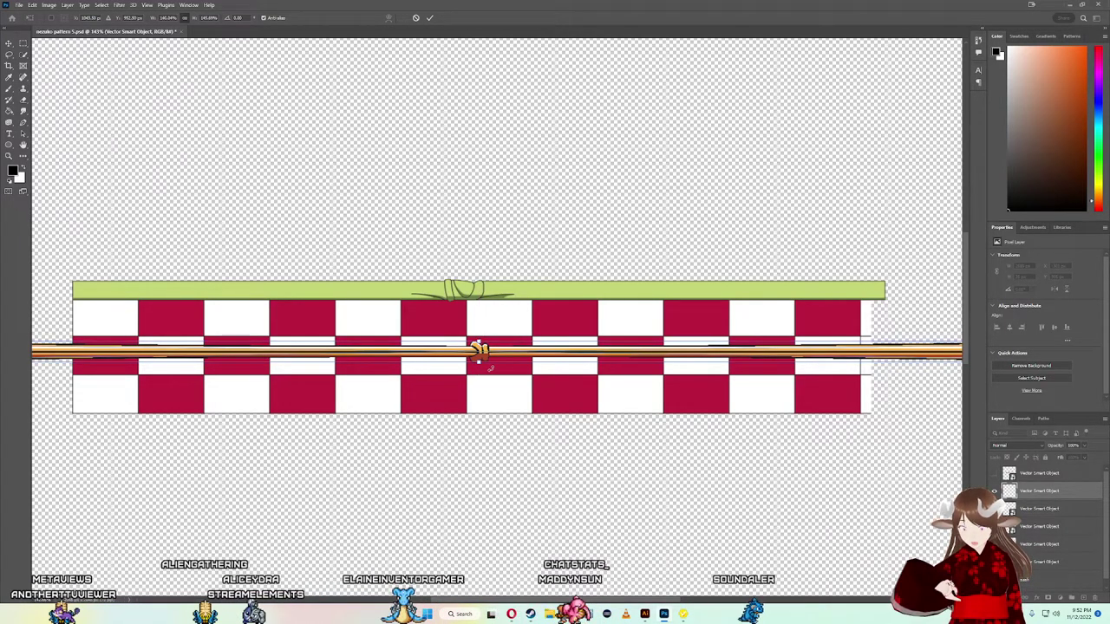
pyautogui.scroll(5, 468, 351)
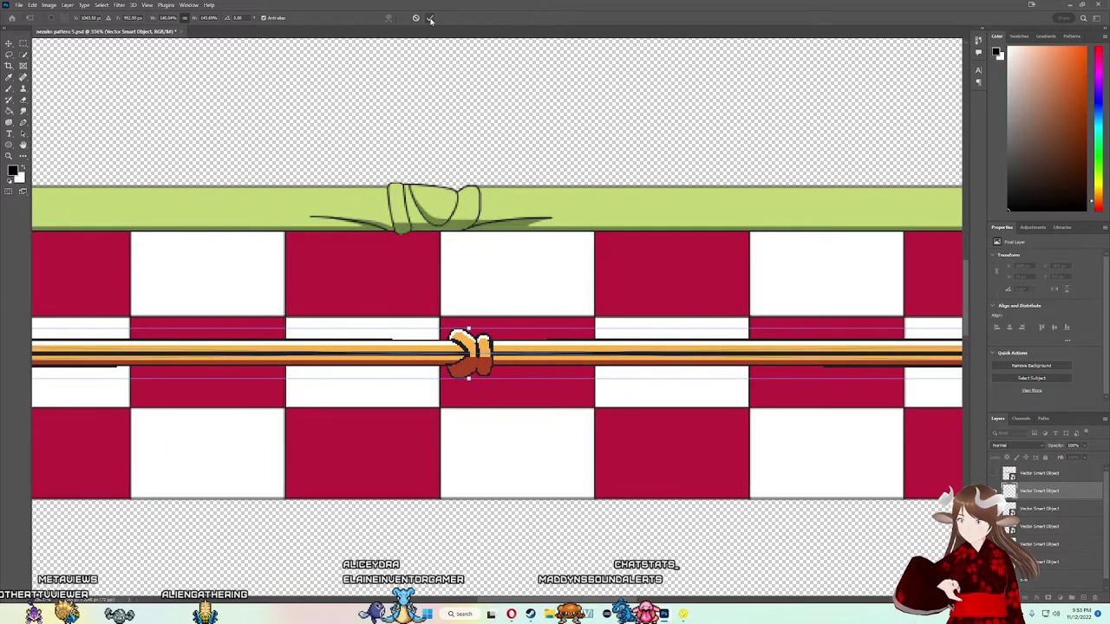
pyautogui.press('Return')
pyautogui.moveTo(485, 351); pyautogui.dragTo(444, 355)
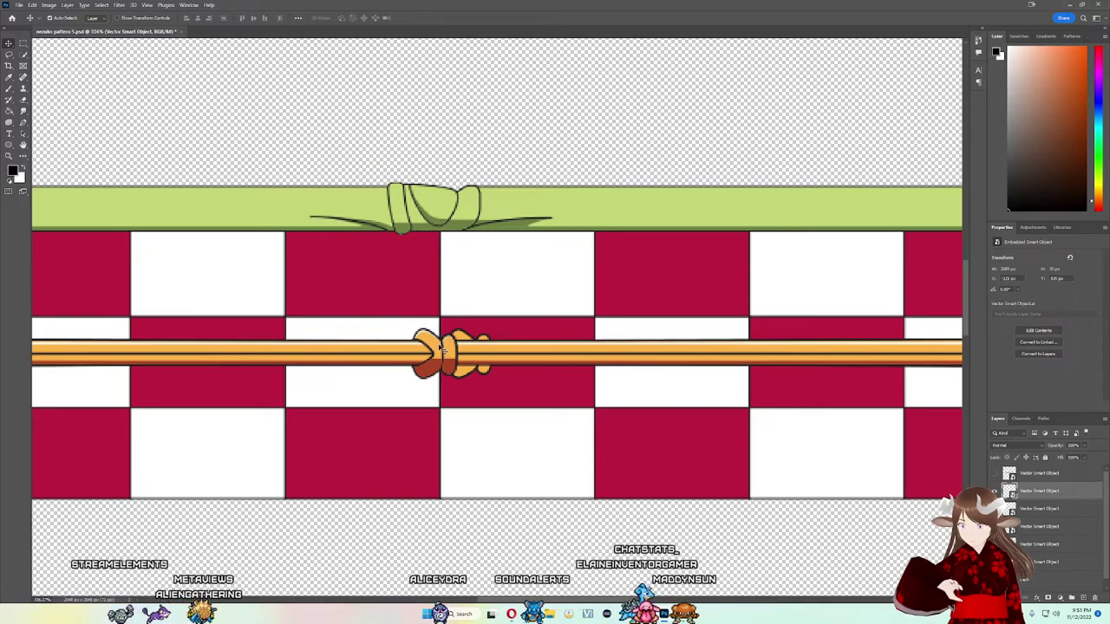
pyautogui.moveTo(441, 346); pyautogui.dragTo(445, 347)
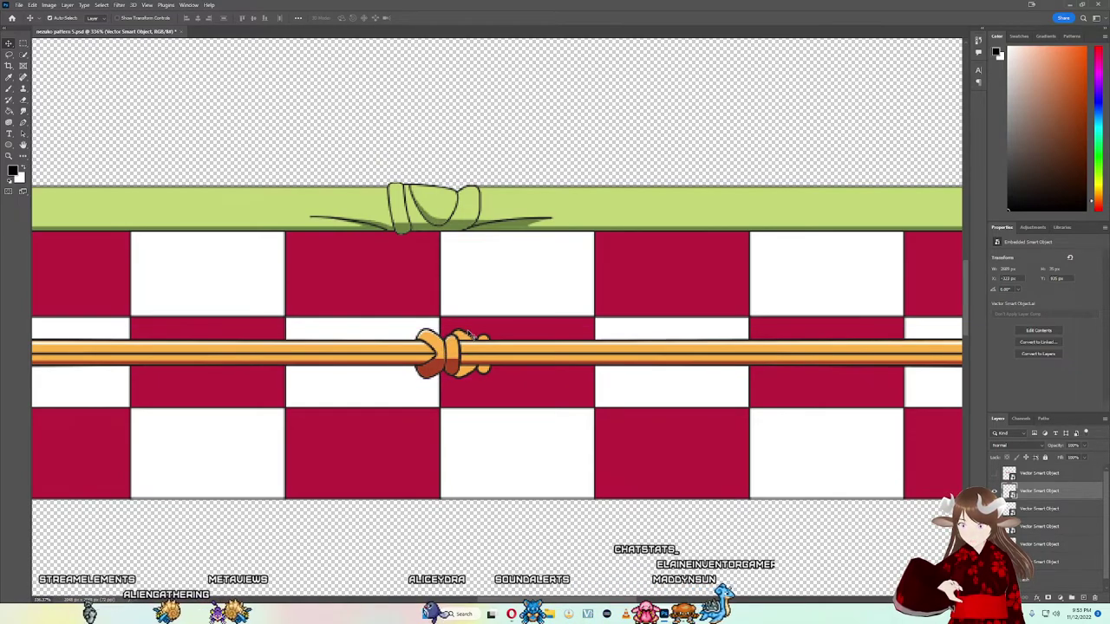
# Step: Delete the layer holding the stray duplicate knot piece
pyautogui.click(469, 341)
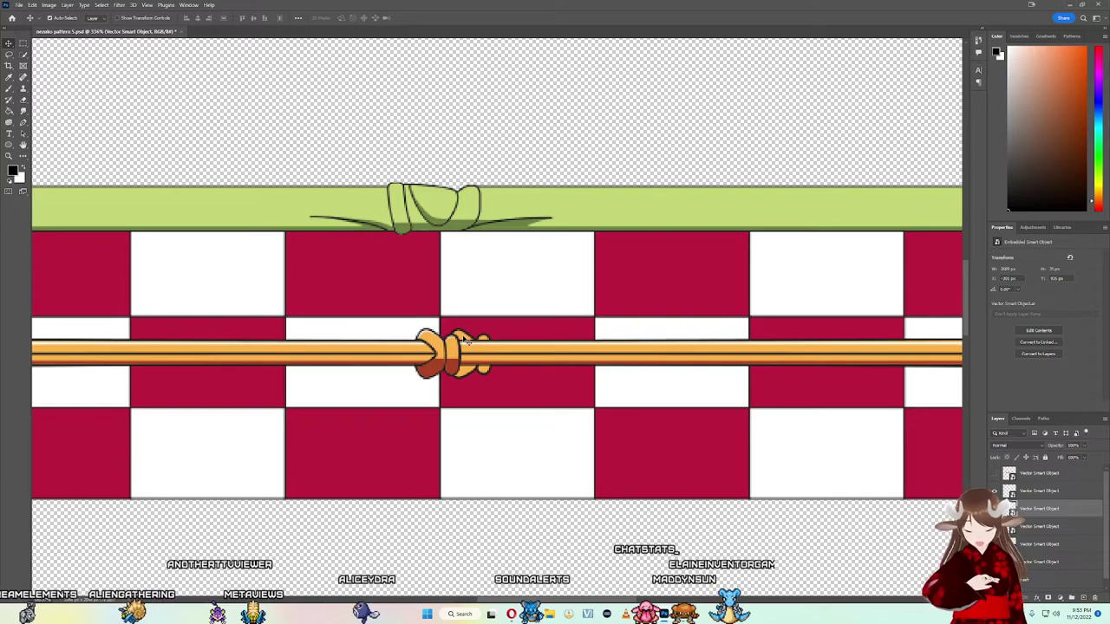
pyautogui.press('Delete')
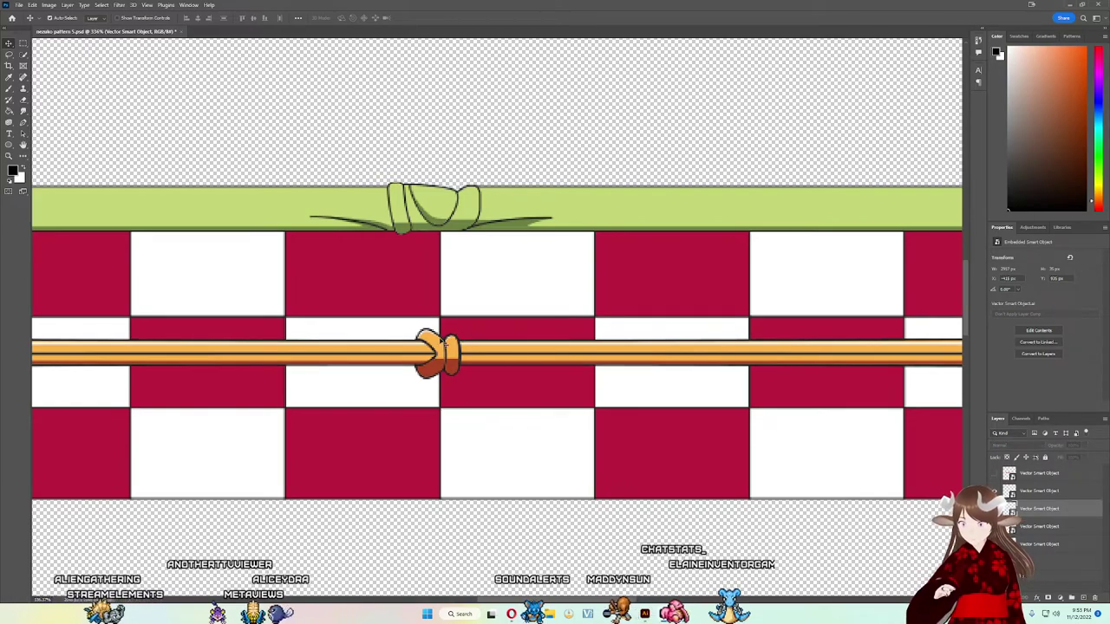
pyautogui.scroll(3, 429, 341)
pyautogui.scroll(1, 429, 341)
pyautogui.scroll(-2, 429, 340)
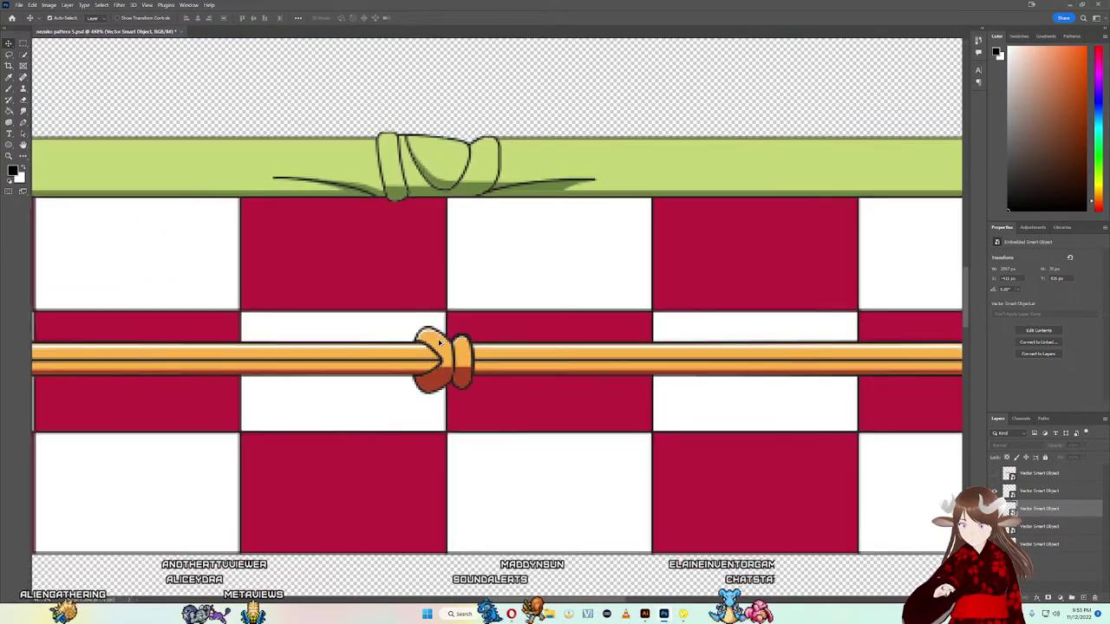
pyautogui.scroll(-1, 432, 342)
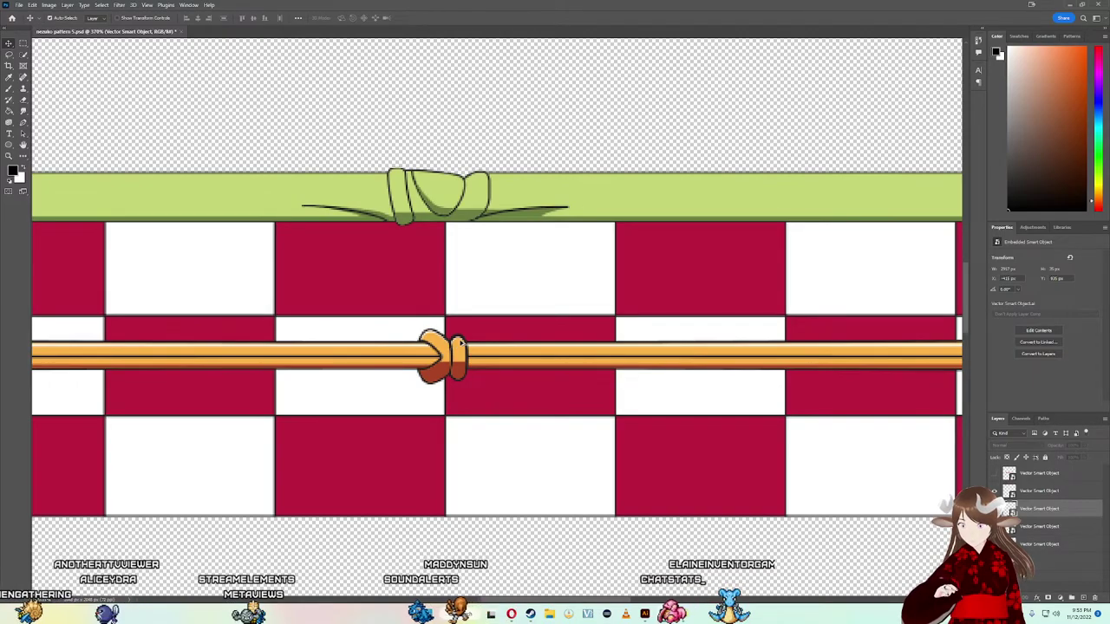
pyautogui.scroll(-1, 448, 421)
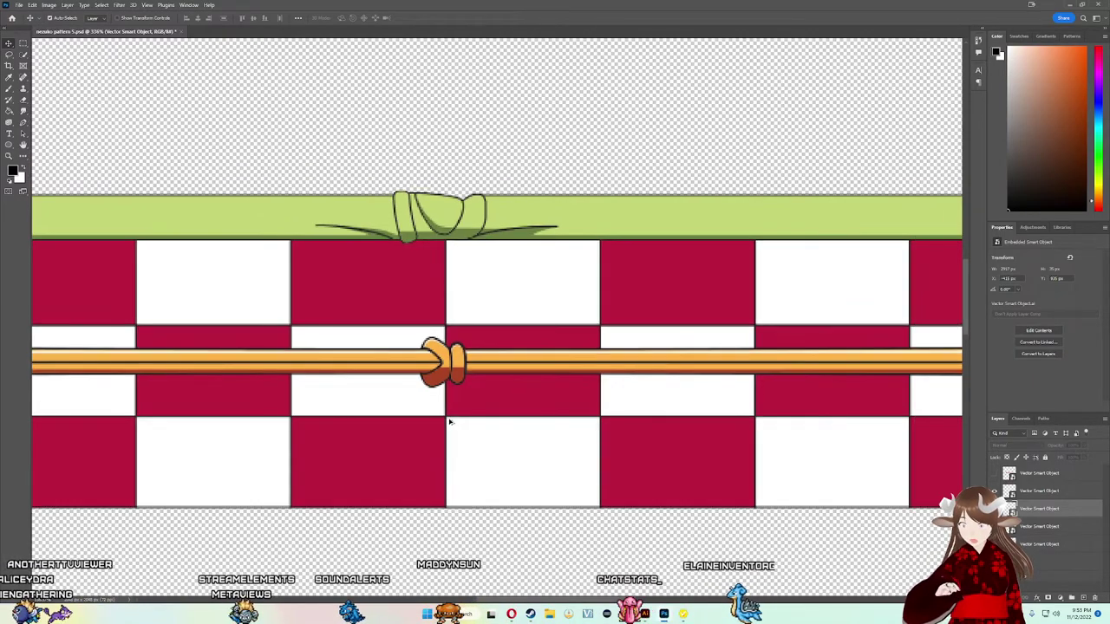
pyautogui.scroll(-1, 449, 501)
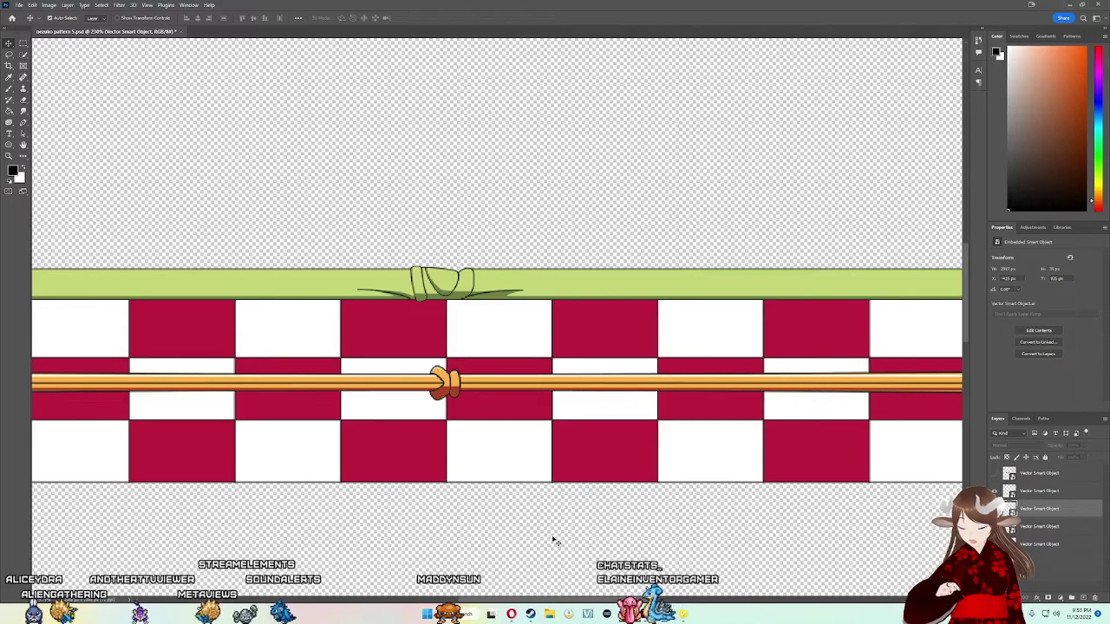
# Step: Export the obi design as PNG, overwriting the existing sash file
pyautogui.click(18, 5)
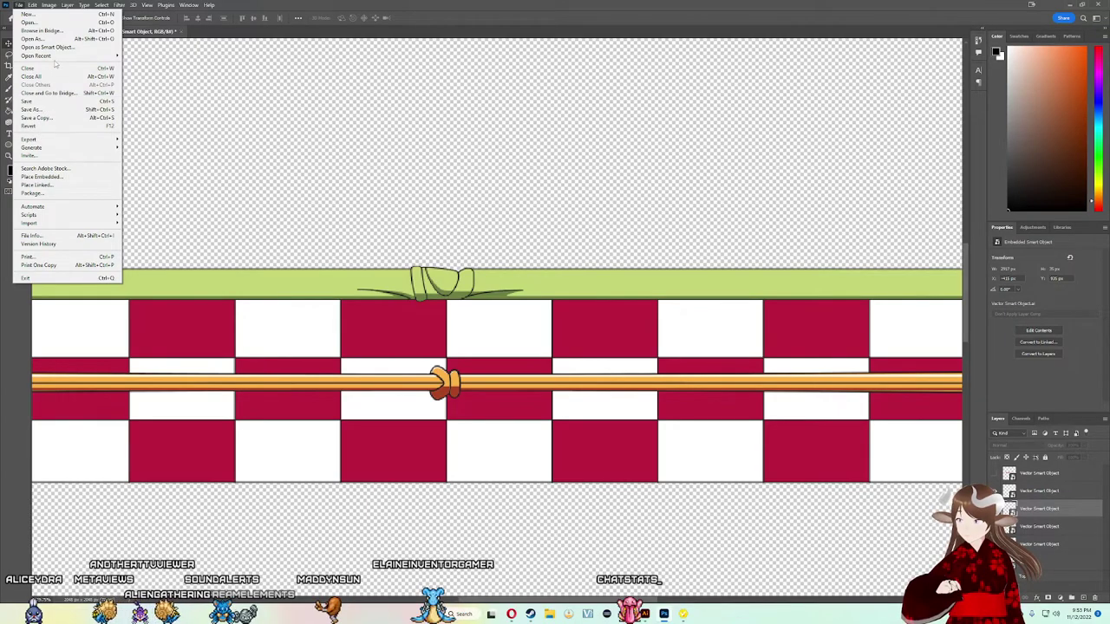
pyautogui.click(156, 139)
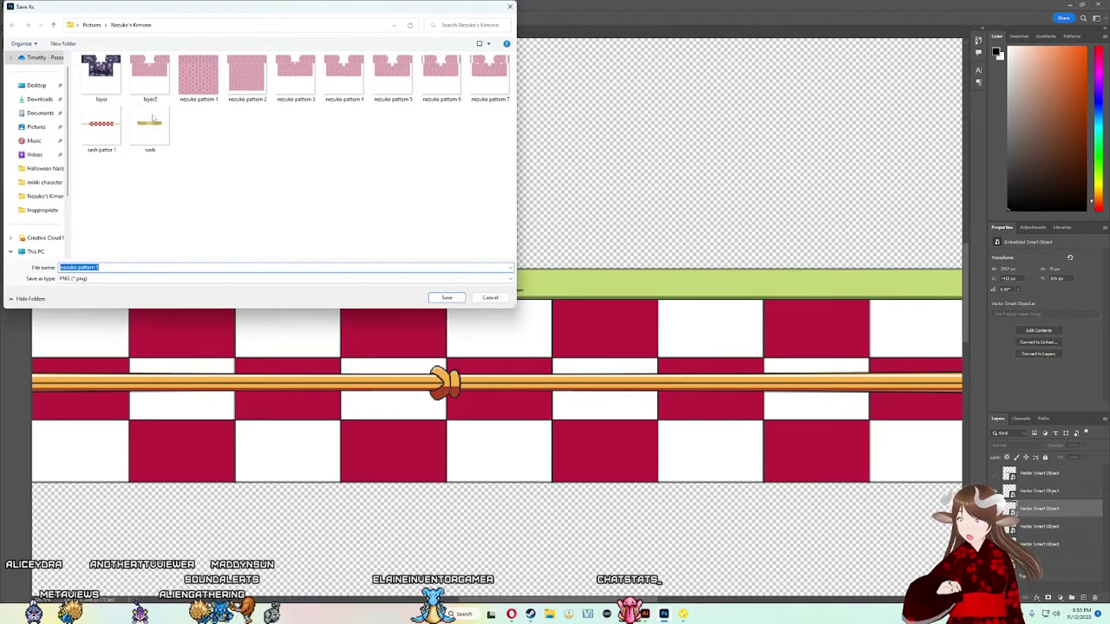
pyautogui.doubleClick(88, 137)
pyautogui.click(574, 306)
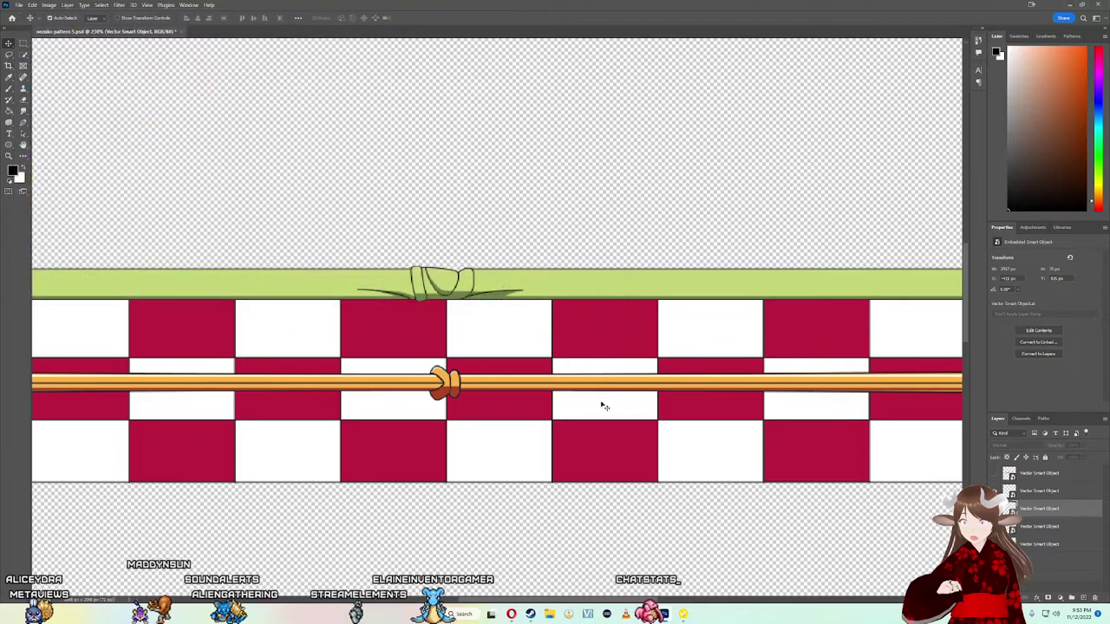
pyautogui.moveTo(644, 614)
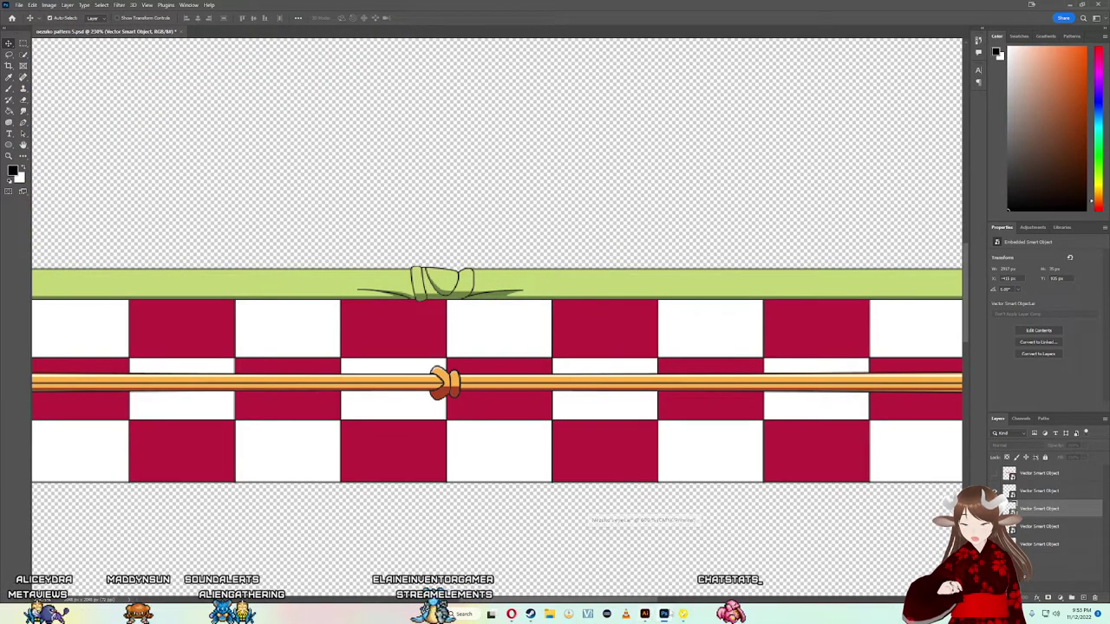
pyautogui.click(664, 563)
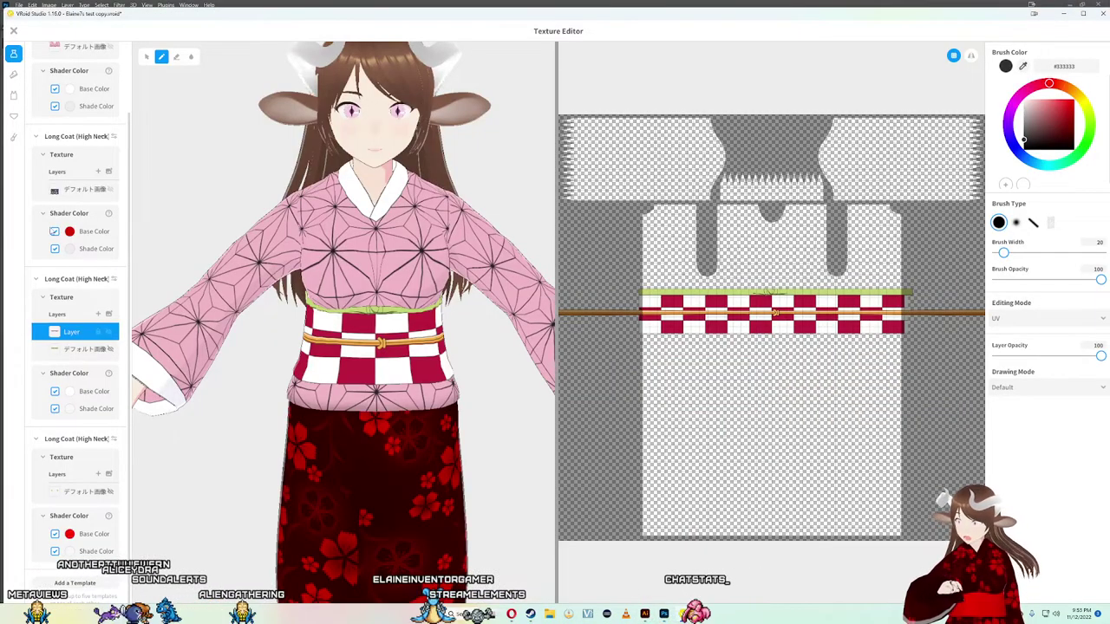
# Step: Import the updated sash PNG into VRoid's obi texture layer
pyautogui.rightClick(81, 333)
pyautogui.click(103, 325)
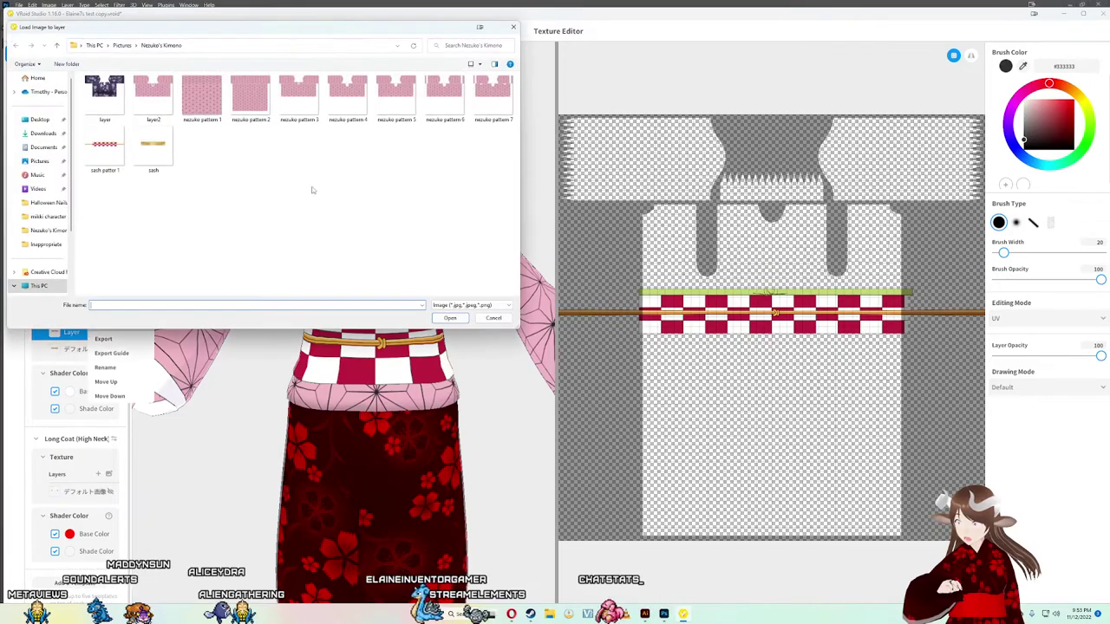
pyautogui.doubleClick(105, 150)
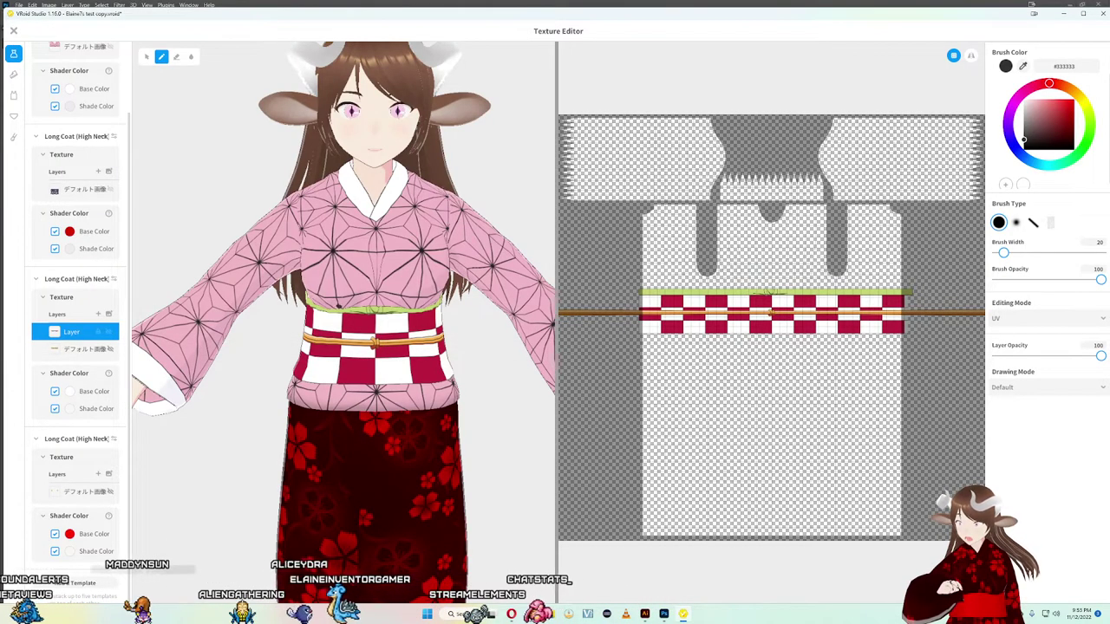
pyautogui.scroll(3, 382, 371)
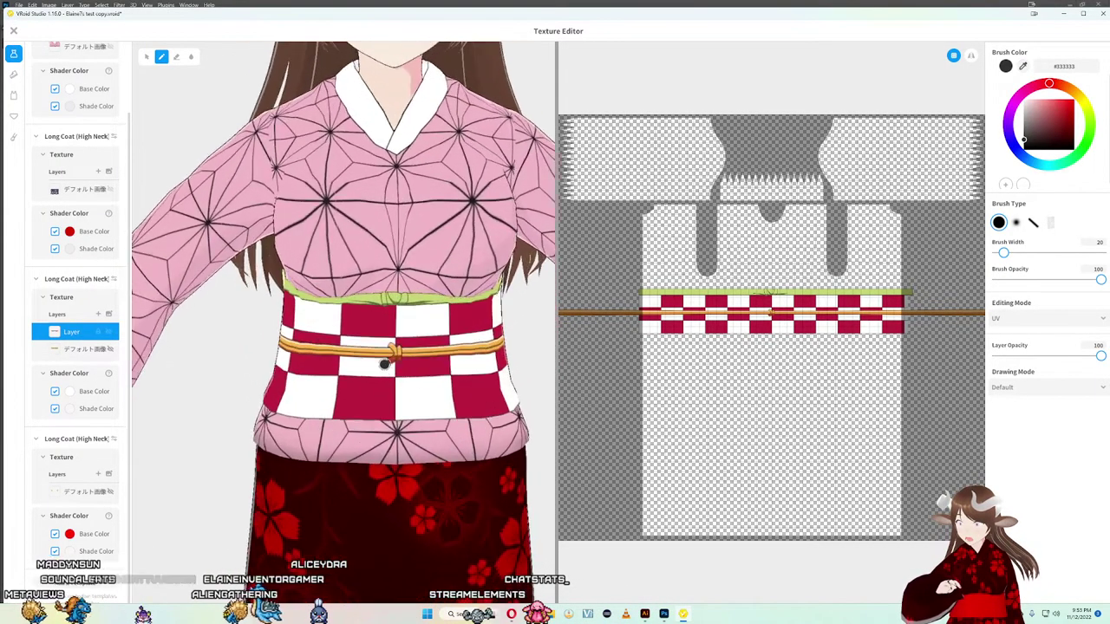
pyautogui.scroll(3, 411, 384)
# Step: Orbit the avatar front-on and sideways to inspect the new checker obi and cord knot
pyautogui.moveTo(423, 404); pyautogui.dragTo(373, 407)
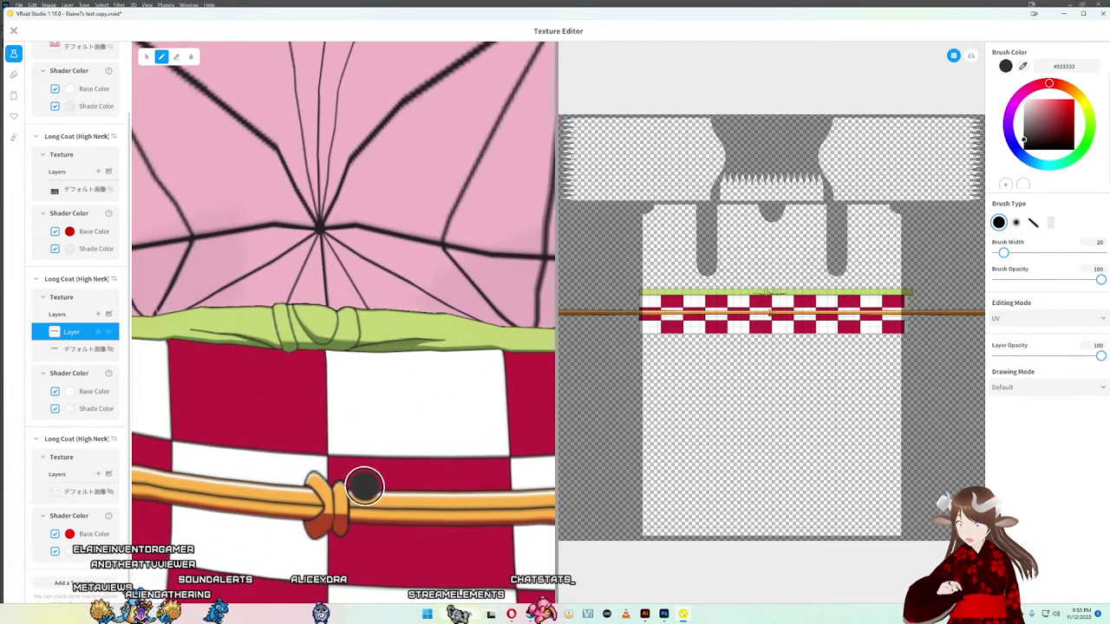
pyautogui.scroll(-3, 342, 487)
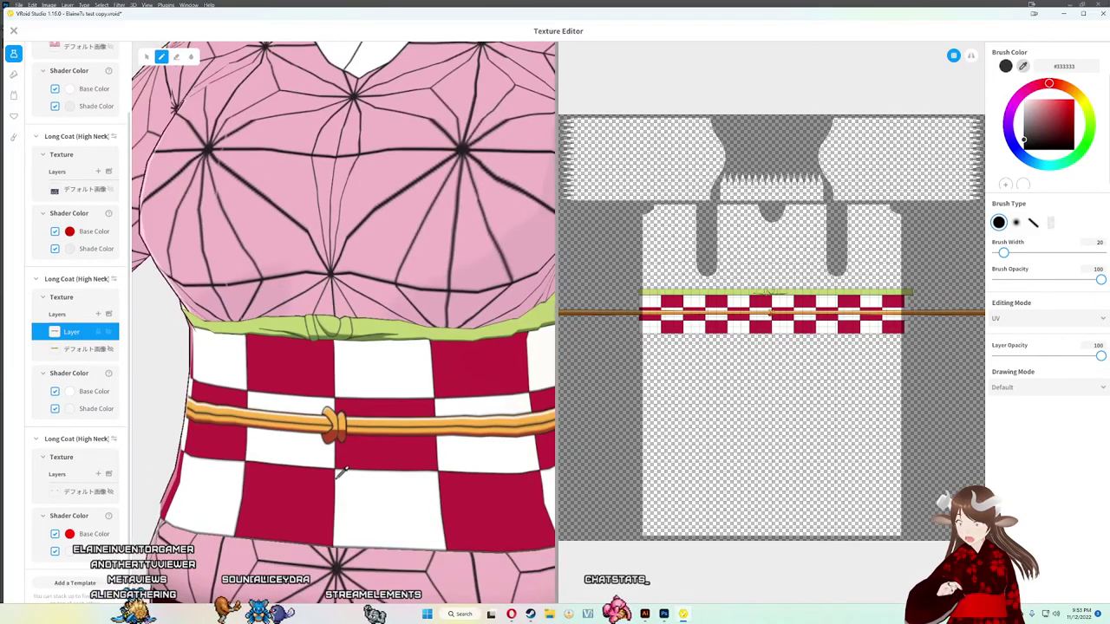
pyautogui.moveTo(260, 452)
pyautogui.mouseDown()
pyautogui.moveTo(366, 443)
pyautogui.moveTo(419, 454)
pyautogui.moveTo(268, 446)
pyautogui.moveTo(292, 462)
pyautogui.moveTo(268, 456)
pyautogui.moveTo(383, 468)
pyautogui.moveTo(416, 453)
pyautogui.moveTo(404, 463)
pyautogui.moveTo(275, 456)
pyautogui.mouseUp()
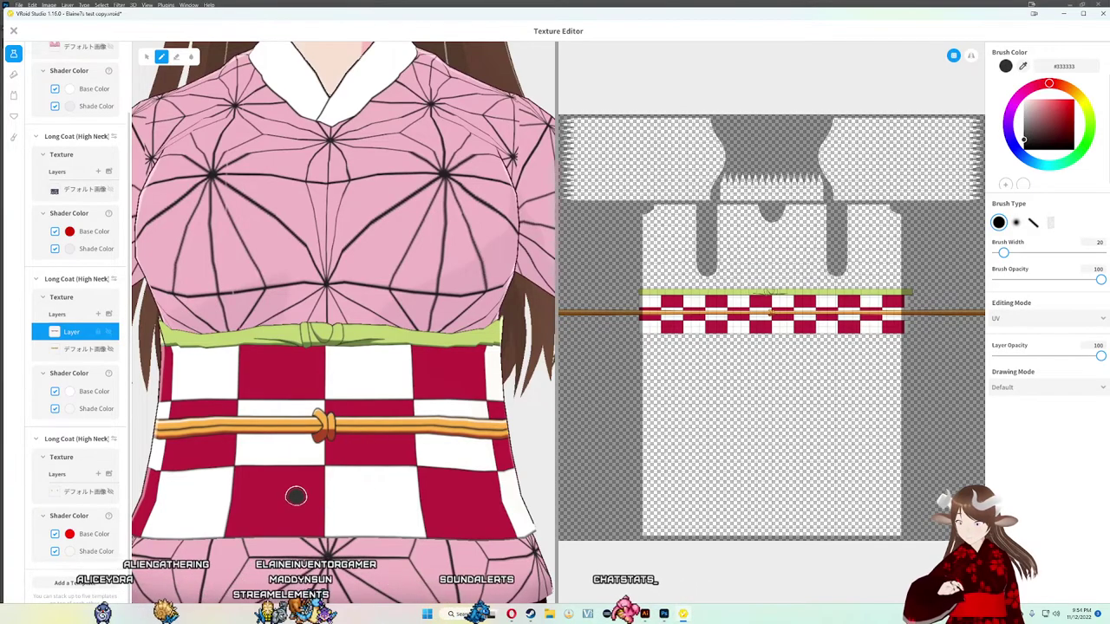
pyautogui.moveTo(296, 495); pyautogui.dragTo(328, 481)
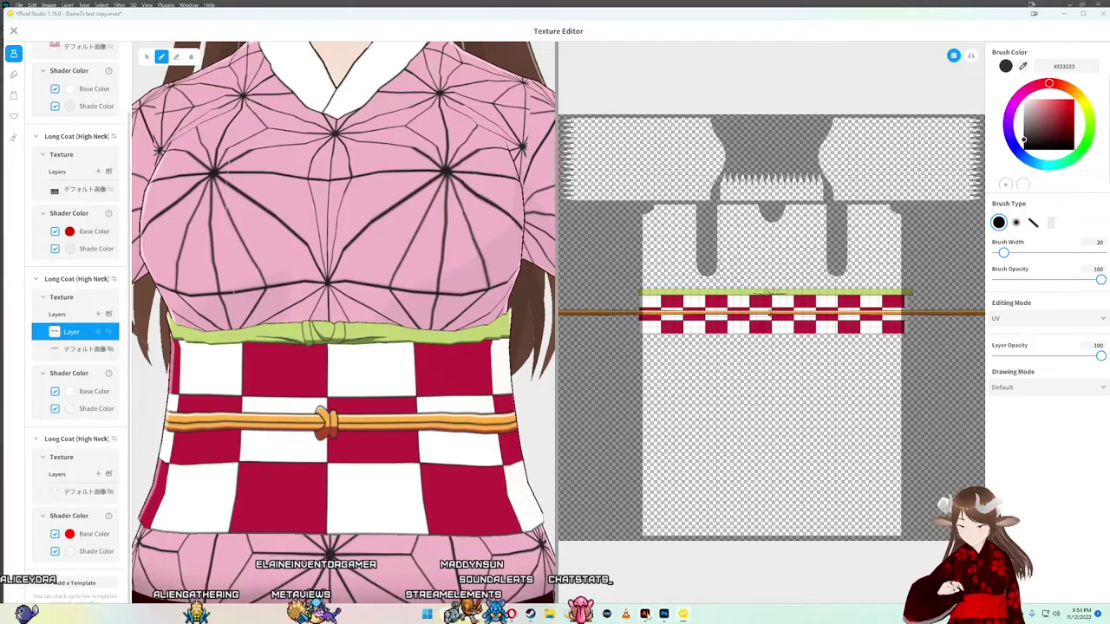
pyautogui.hotkey('alt', 'Tab')
pyautogui.scroll(-5, 345, 325)
pyautogui.scroll(5, 346, 326)
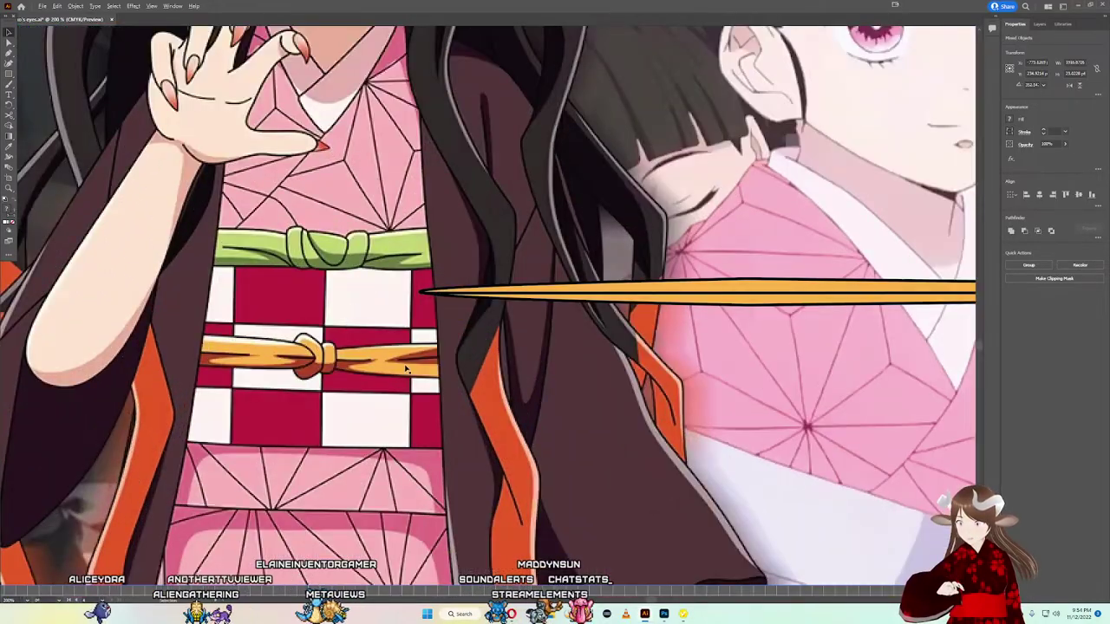
# Step: Move the thin stripe path into the middle of the upper orange cord
pyautogui.scroll(-5, 405, 369)
pyautogui.scroll(4, 451, 529)
pyautogui.scroll(2, 449, 484)
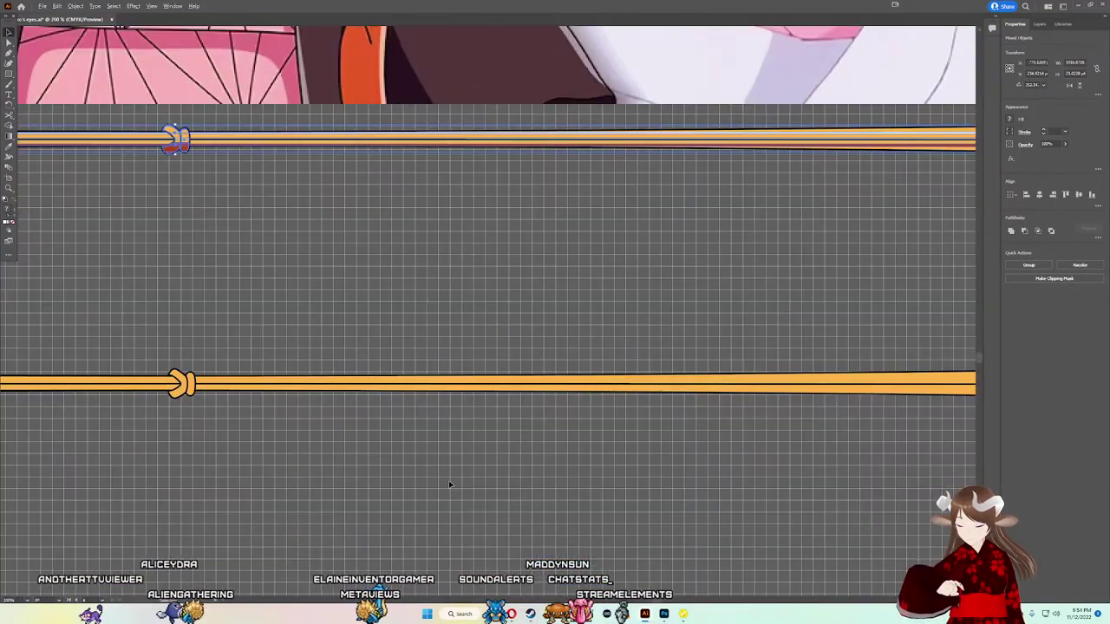
pyautogui.click(264, 198)
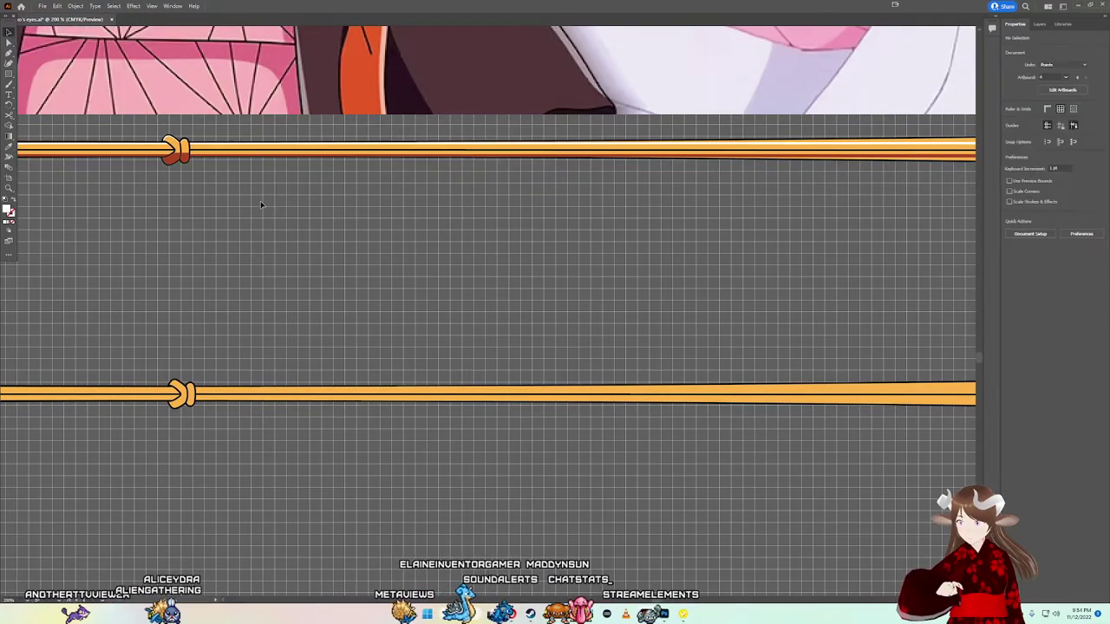
pyautogui.scroll(3, 260, 201)
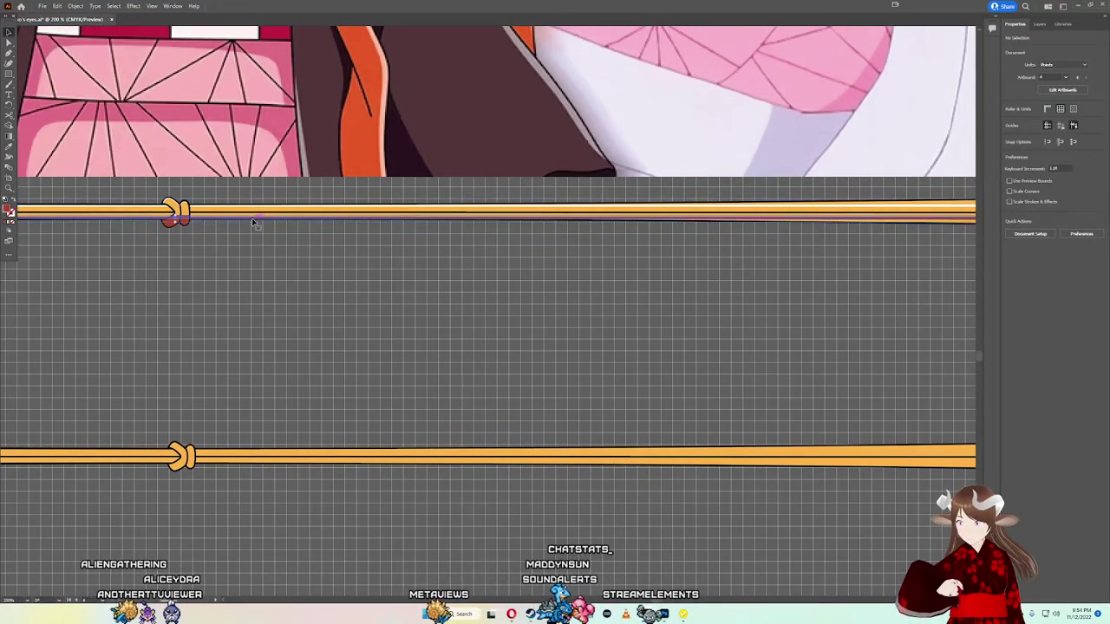
pyautogui.click(253, 223)
pyautogui.scroll(5, 443, 347)
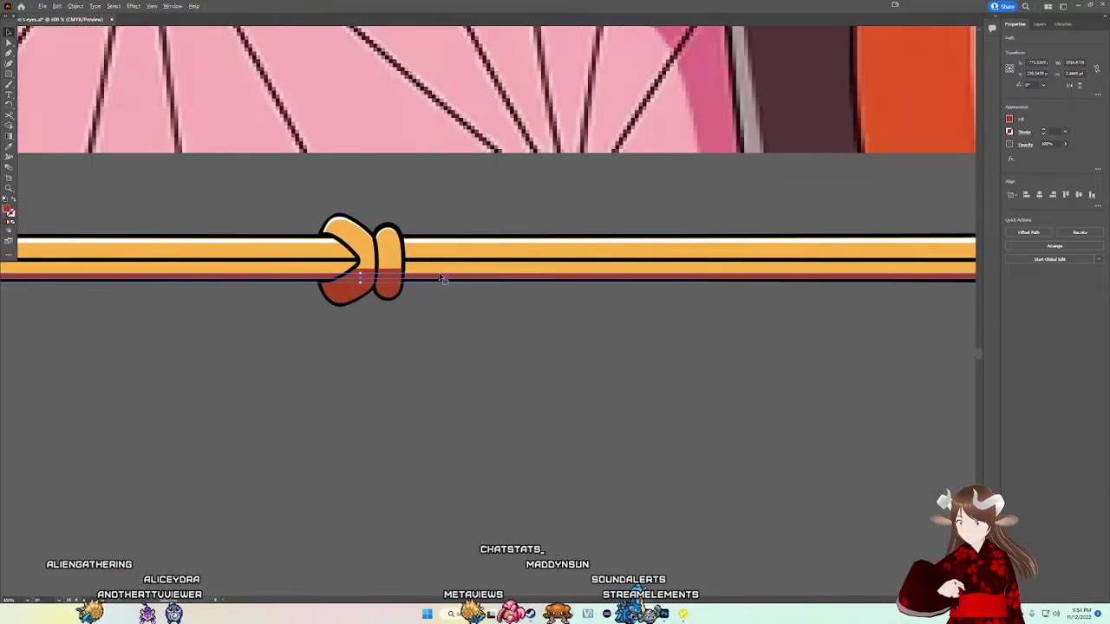
pyautogui.click(442, 277)
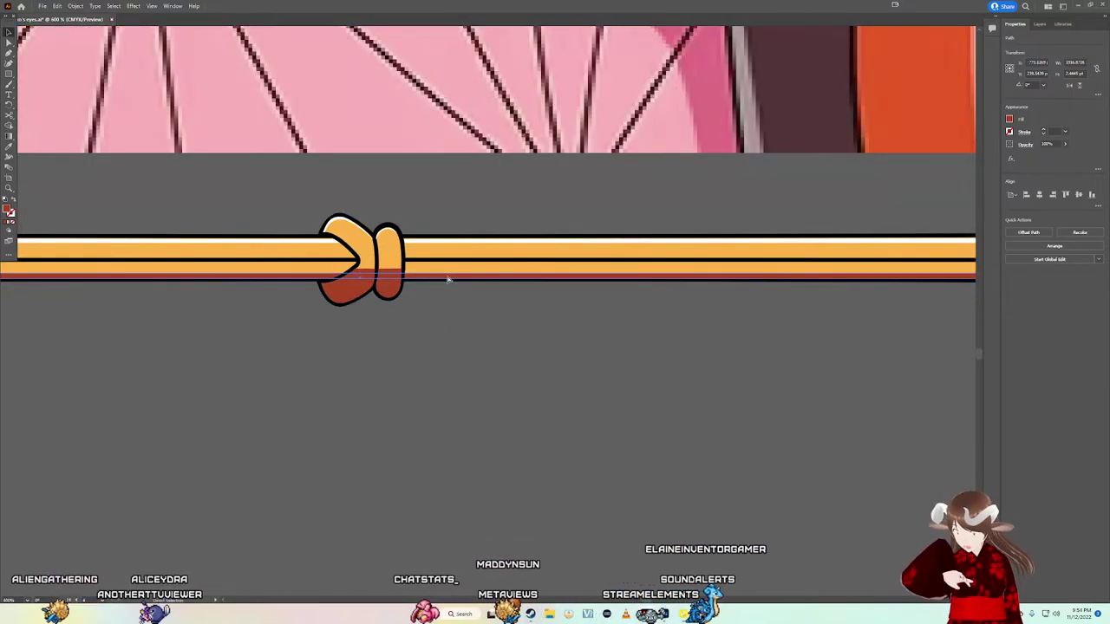
pyautogui.moveTo(448, 279)
pyautogui.mouseDown()
pyautogui.moveTo(488, 309)
pyautogui.moveTo(468, 260)
pyautogui.mouseUp()
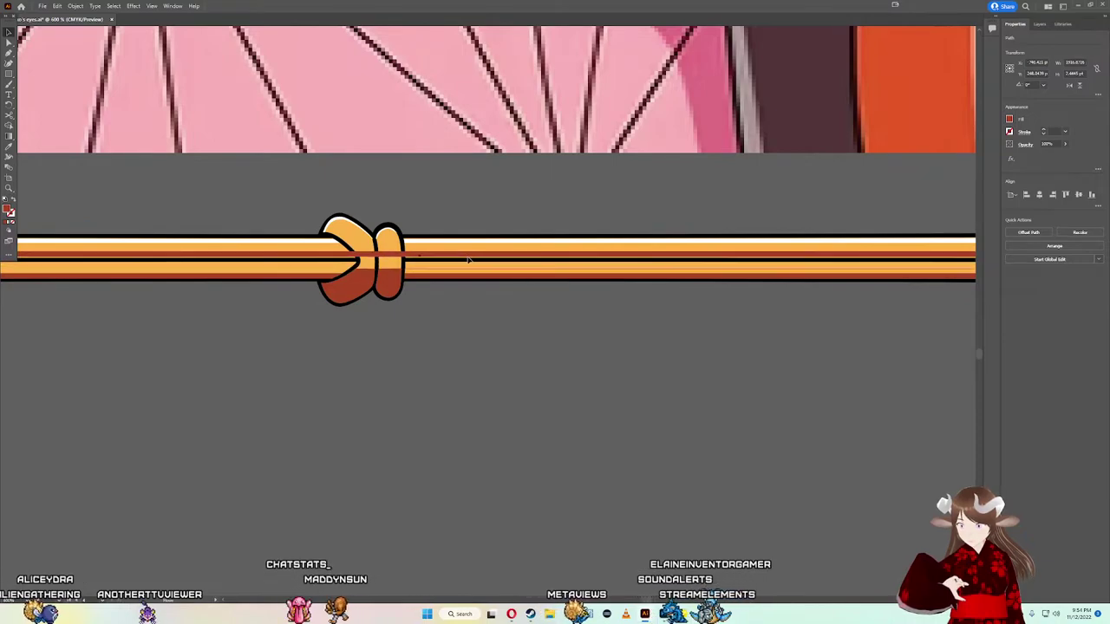
pyautogui.moveTo(449, 260); pyautogui.dragTo(436, 260)
# Step: Resize the dark red stripe via its bounding box to a narrow band
pyautogui.scroll(2, 391, 258)
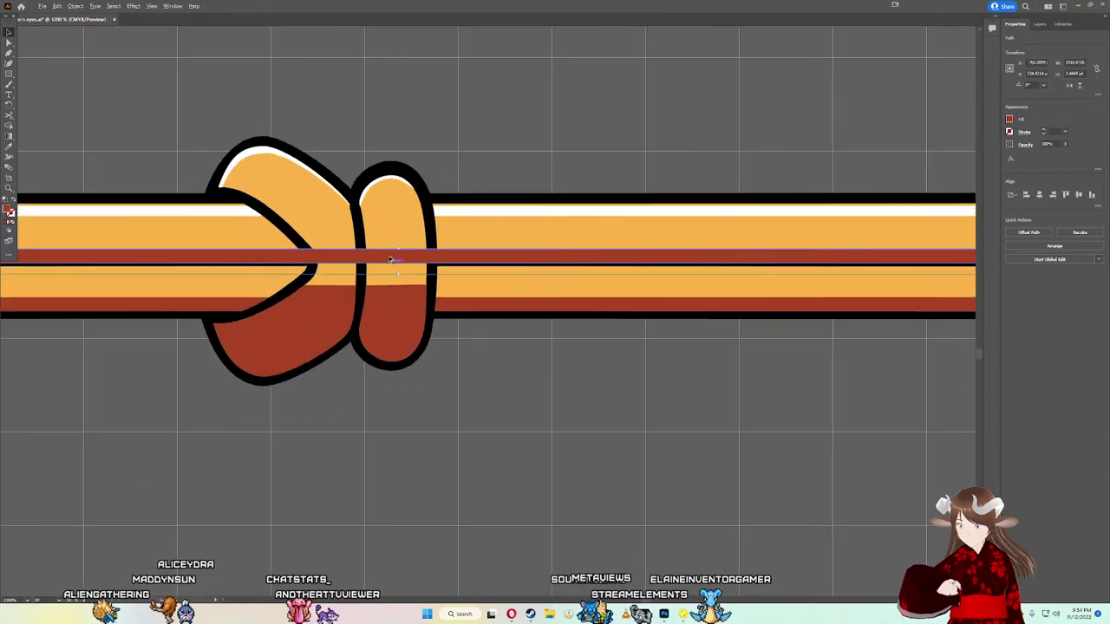
pyautogui.scroll(2, 399, 266)
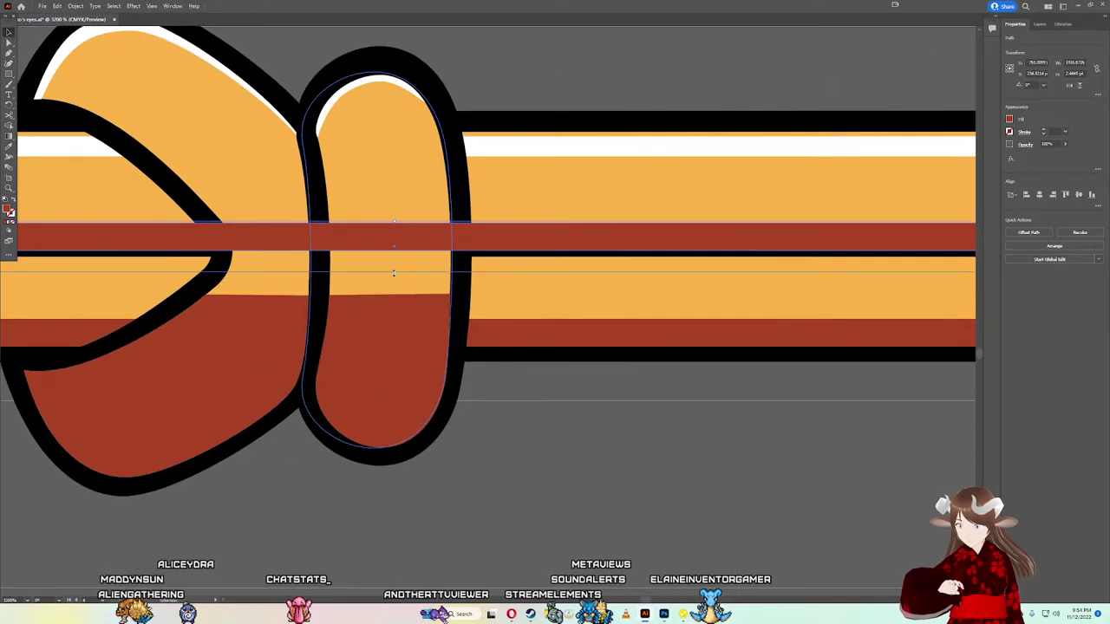
pyautogui.moveTo(393, 273); pyautogui.dragTo(396, 247)
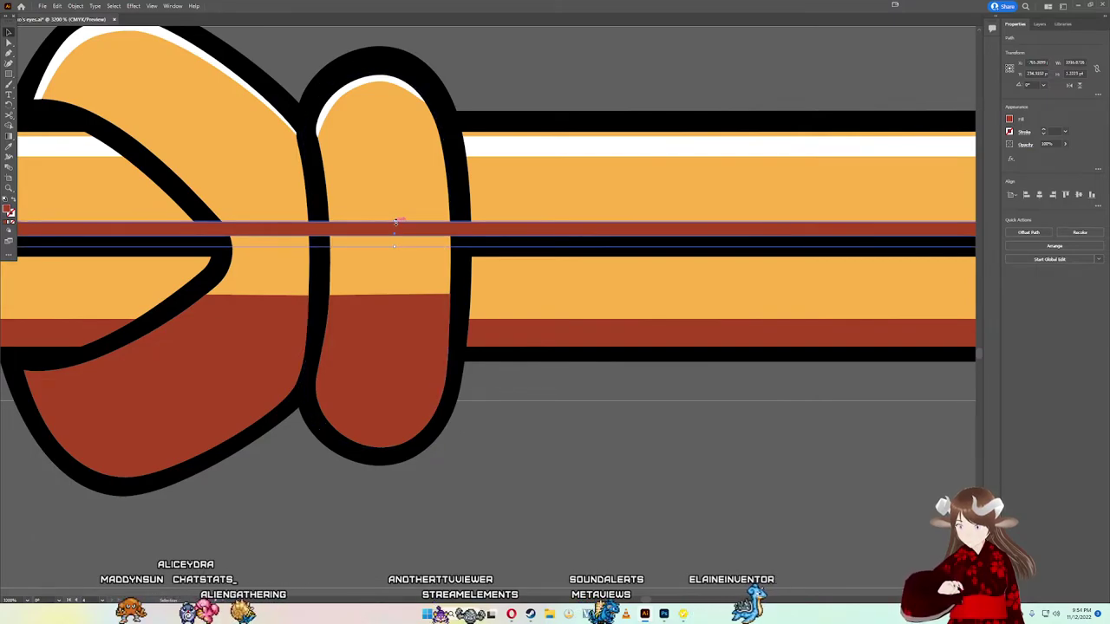
pyautogui.moveTo(394, 222); pyautogui.dragTo(392, 228)
pyautogui.scroll(-3, 392, 228)
pyautogui.scroll(-2, 570, 263)
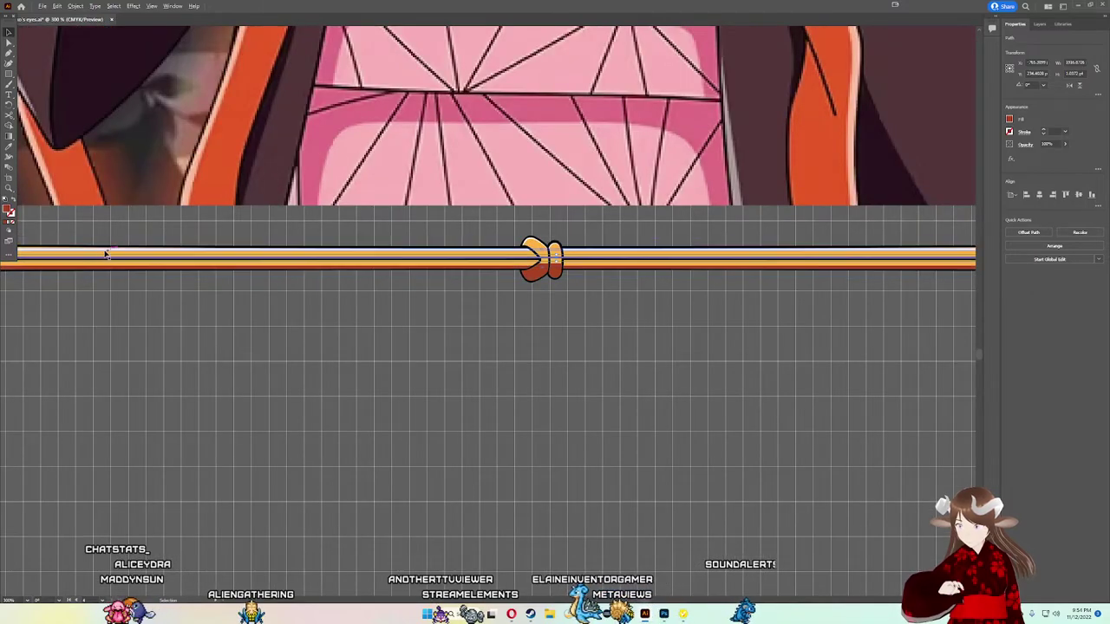
pyautogui.scroll(5, 122, 243)
pyautogui.scroll(3, 127, 236)
pyautogui.scroll(-3, 161, 206)
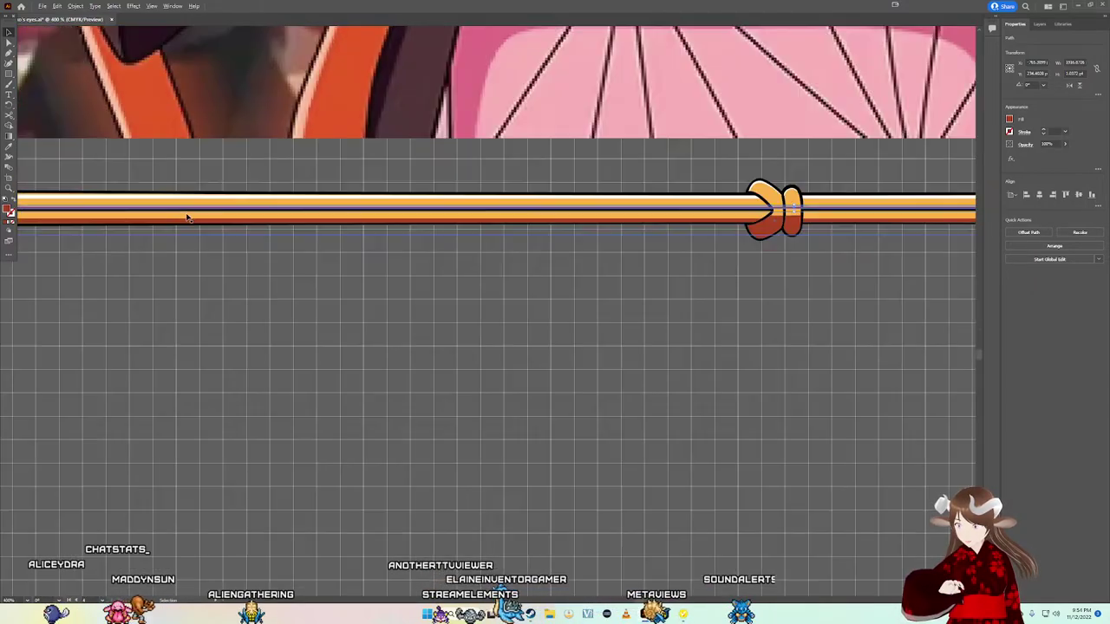
pyautogui.scroll(-2, 186, 218)
pyautogui.scroll(-2, 185, 218)
pyautogui.scroll(5, 711, 266)
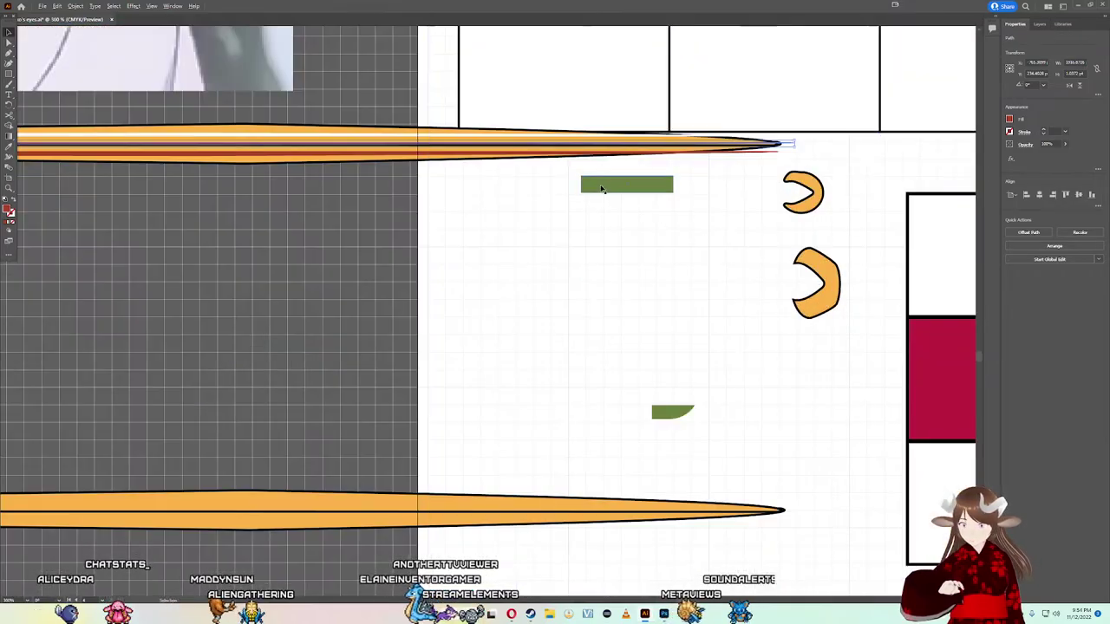
pyautogui.scroll(2, 570, 173)
pyautogui.scroll(-2, 460, 166)
pyautogui.scroll(-4, 444, 166)
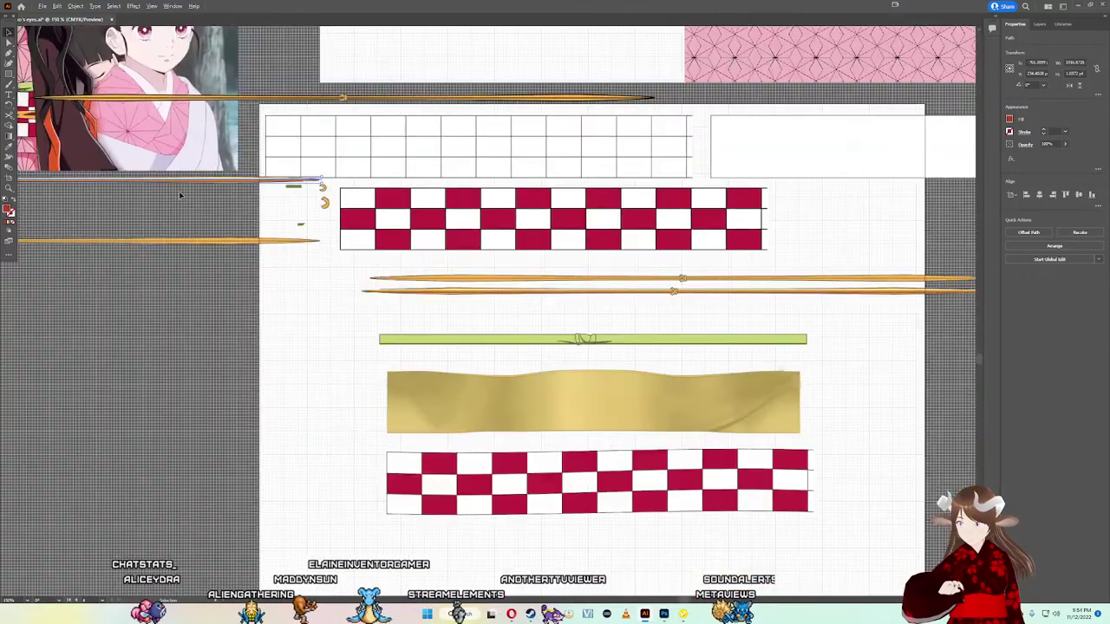
pyautogui.scroll(-2, 100, 189)
pyautogui.scroll(4, 71, 180)
pyautogui.scroll(3, 322, 322)
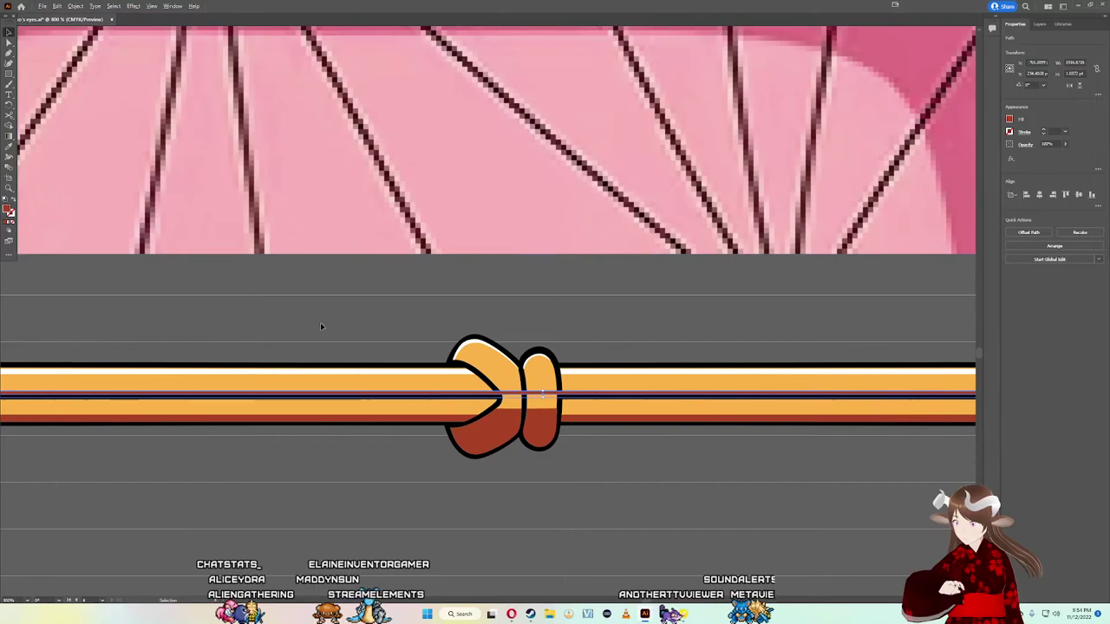
pyautogui.scroll(1, 458, 371)
# Step: Nudge the stripe up into place and check the obi in VRoid Studio
pyautogui.click(501, 375)
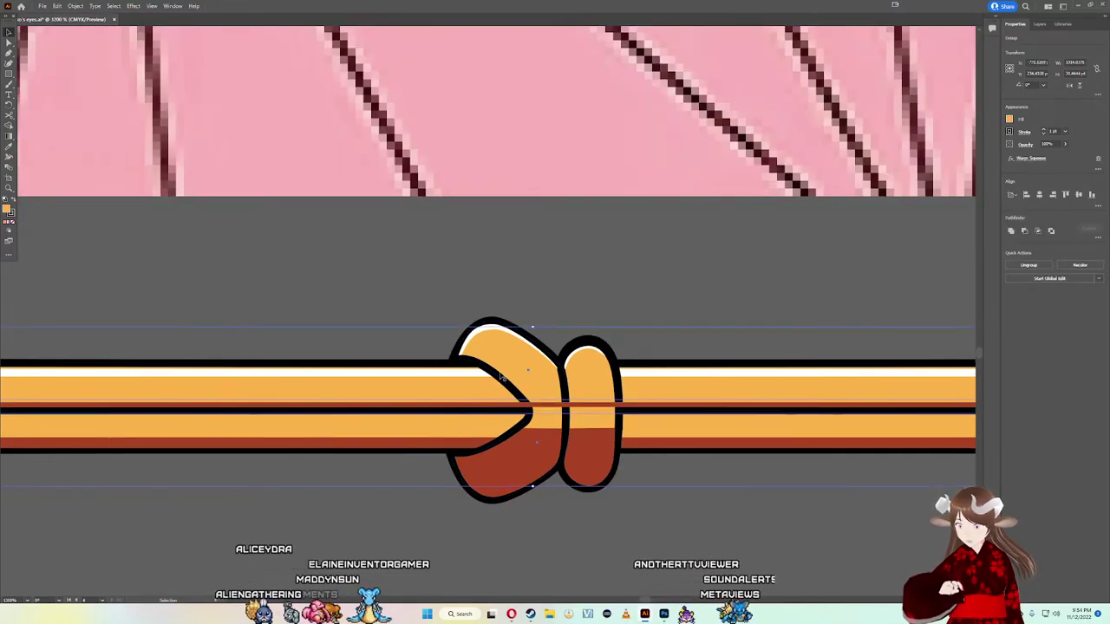
pyautogui.click(422, 338)
pyautogui.scroll(-1, 422, 338)
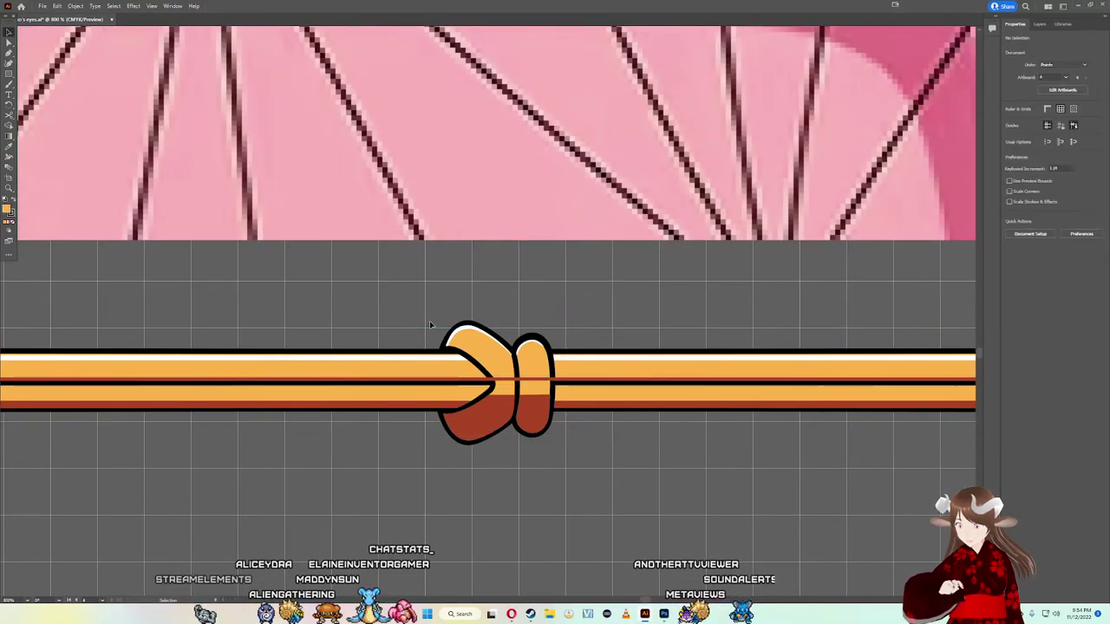
pyautogui.click(523, 381)
pyautogui.click(524, 382)
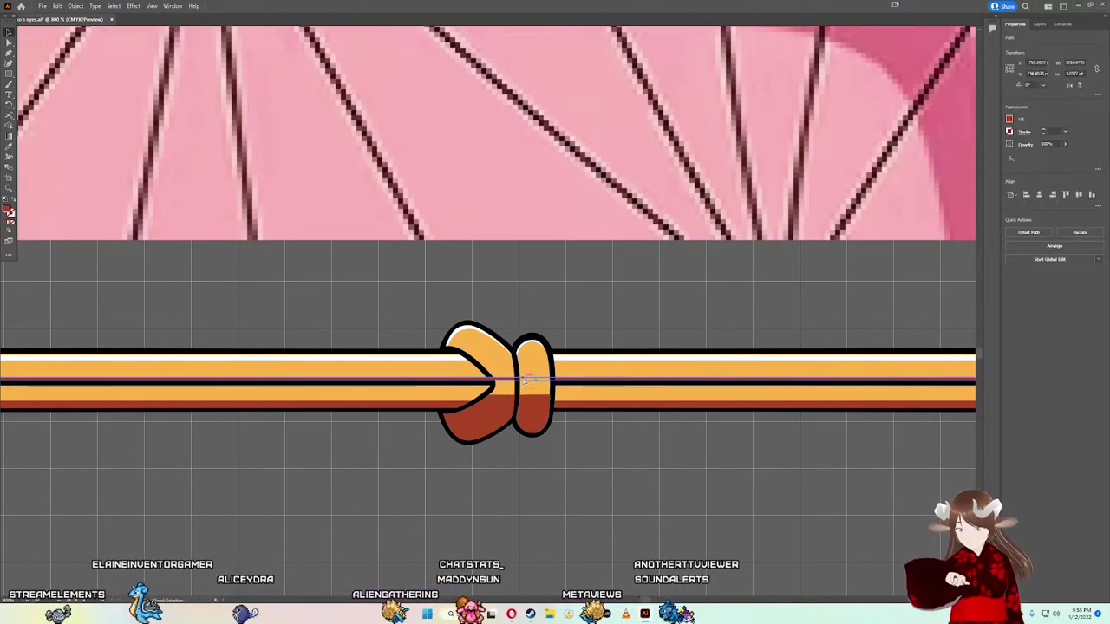
pyautogui.press('Up')
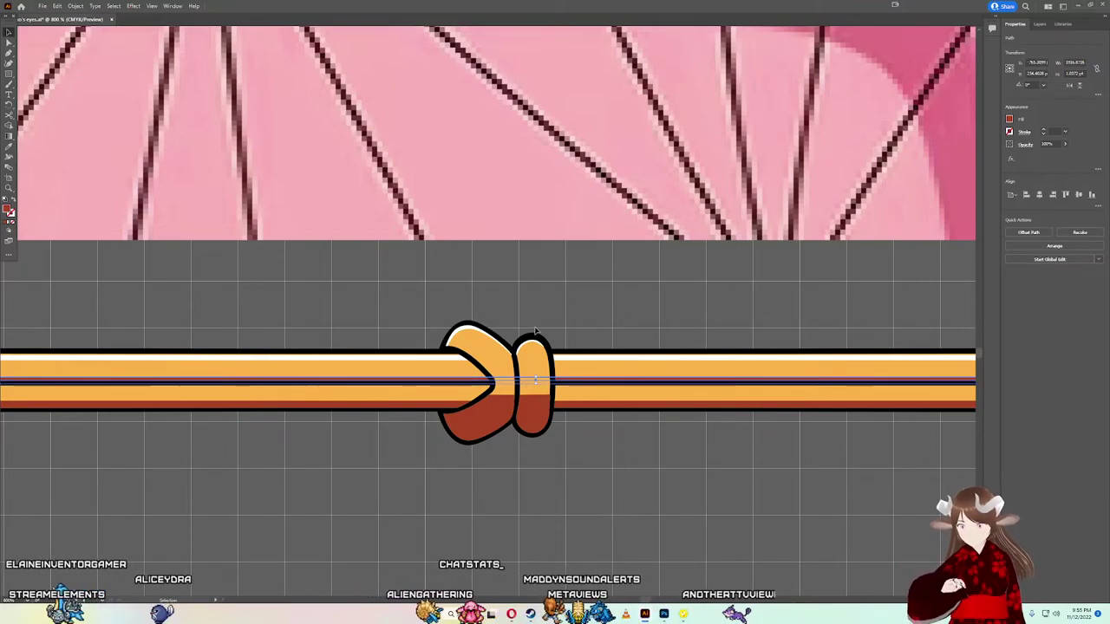
pyautogui.scroll(3, 537, 357)
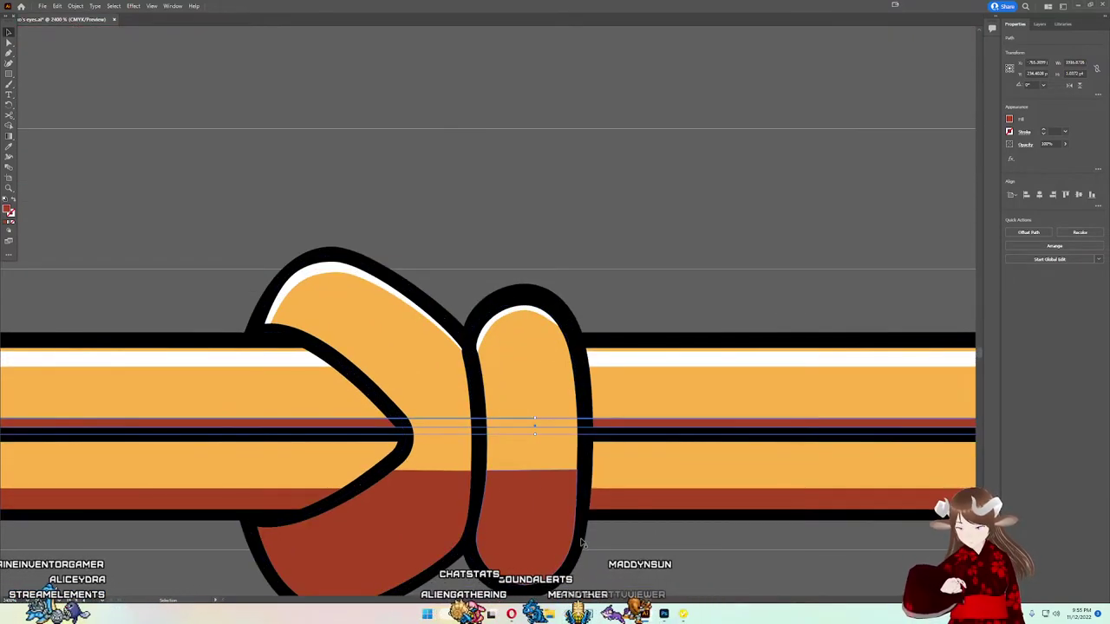
pyautogui.hotkey('alt', 'Tab')
pyautogui.scroll(3, 421, 441)
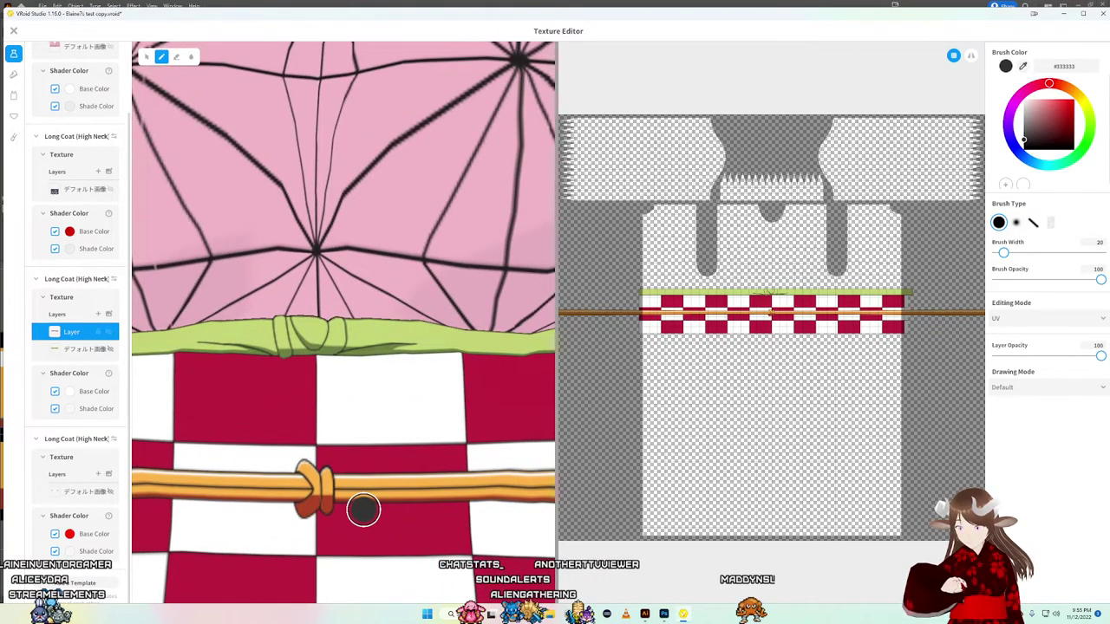
pyautogui.hotkey('alt', 'Tab')
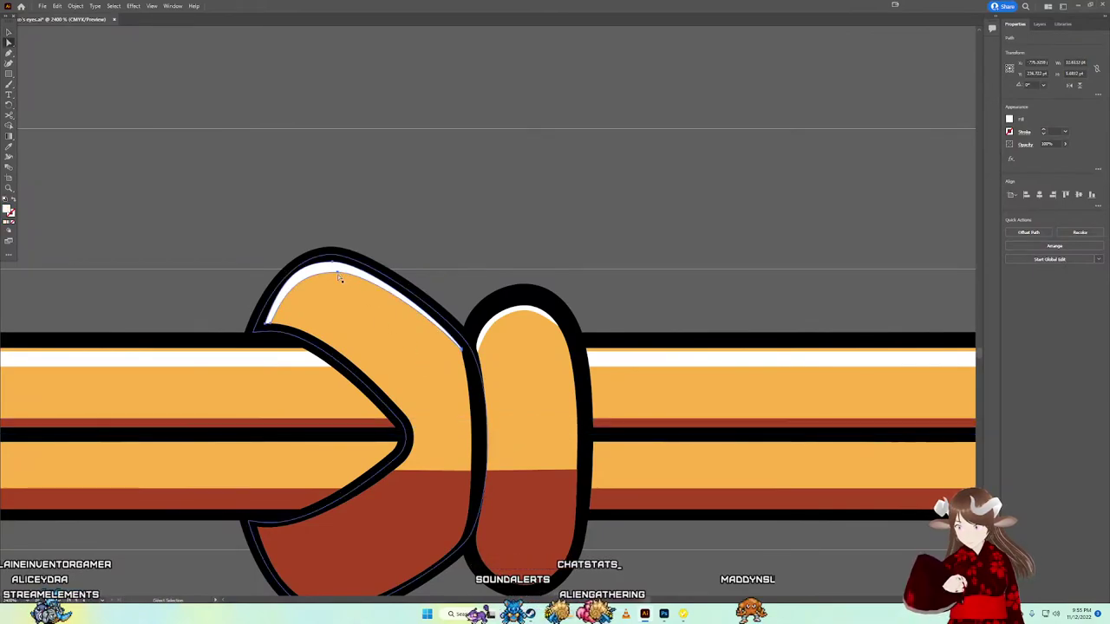
# Step: Adjust the edge of the knot's white highlight
pyautogui.moveTo(339, 276); pyautogui.dragTo(339, 275)
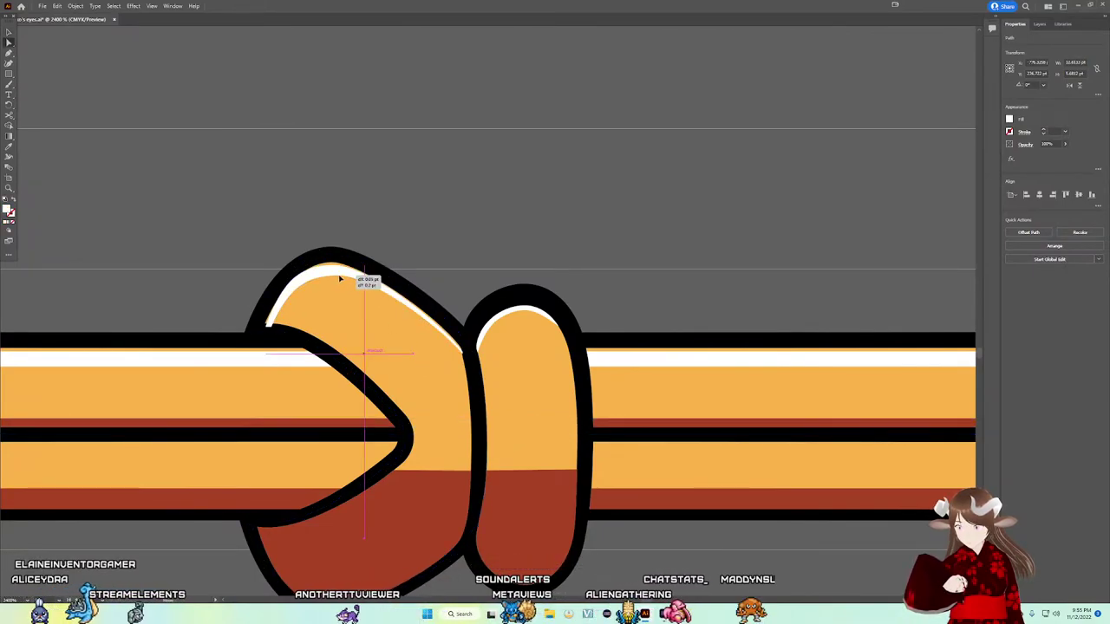
pyautogui.moveTo(339, 276); pyautogui.dragTo(339, 278)
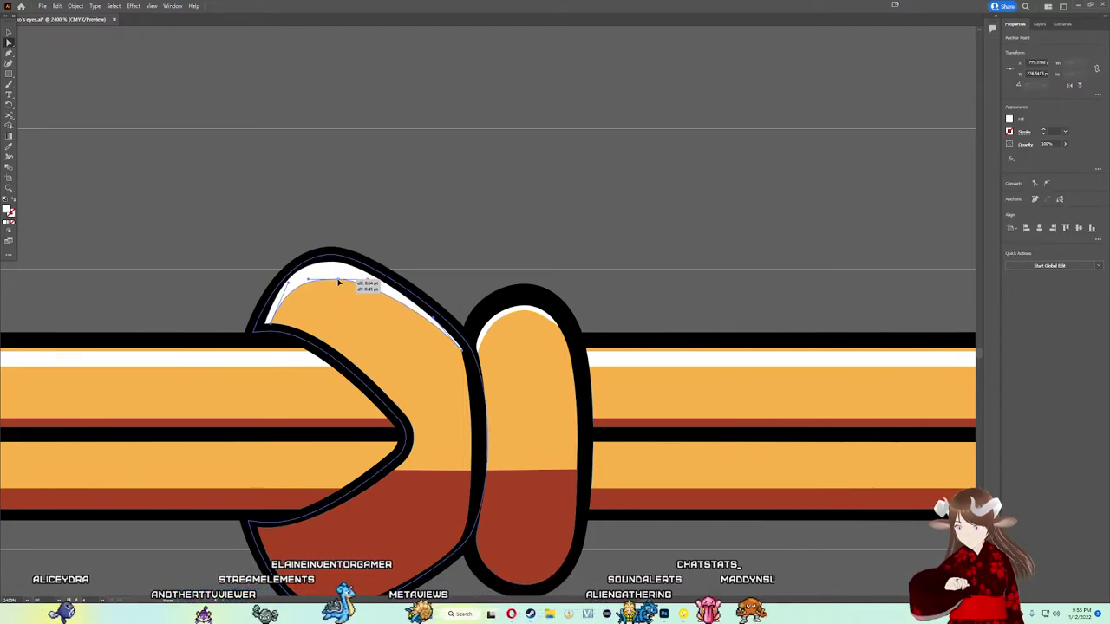
pyautogui.moveTo(338, 282); pyautogui.dragTo(338, 280)
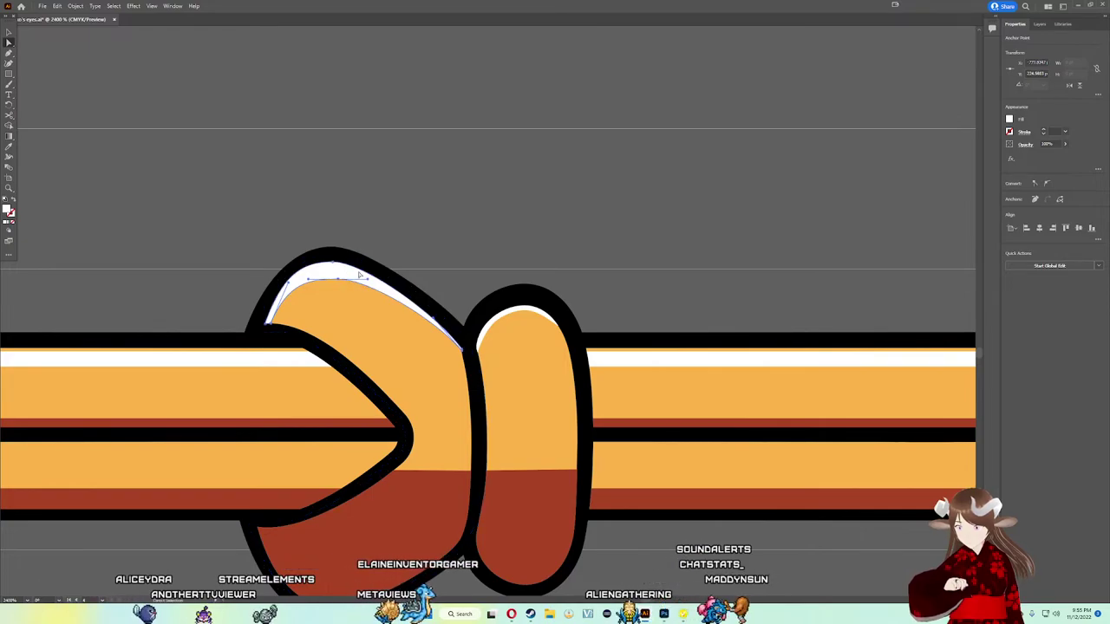
pyautogui.scroll(2, 510, 316)
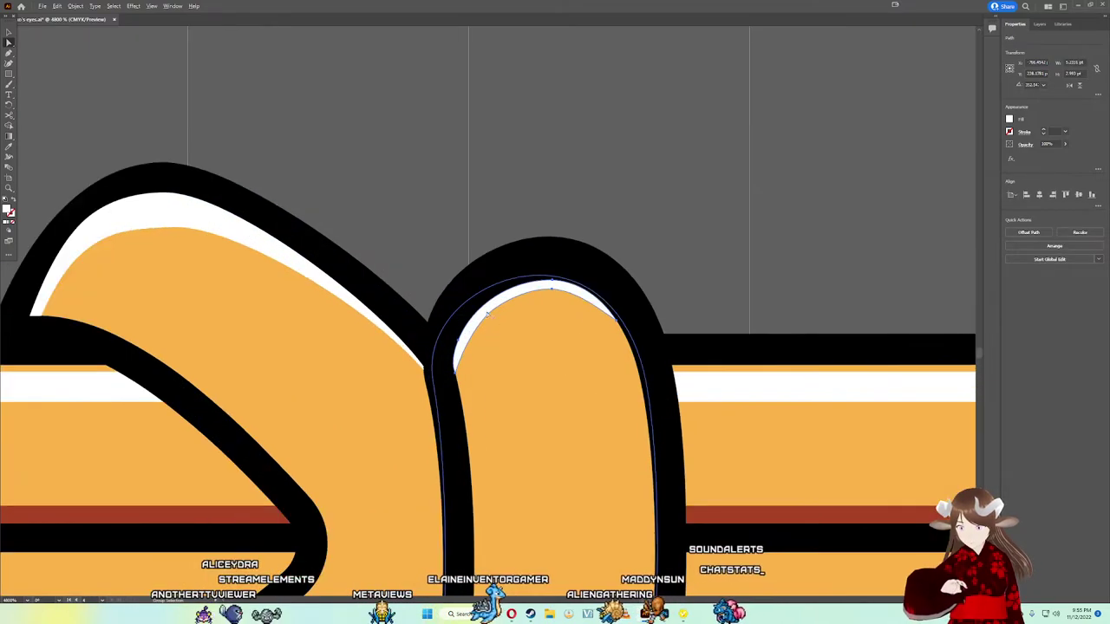
pyautogui.scroll(2, 460, 326)
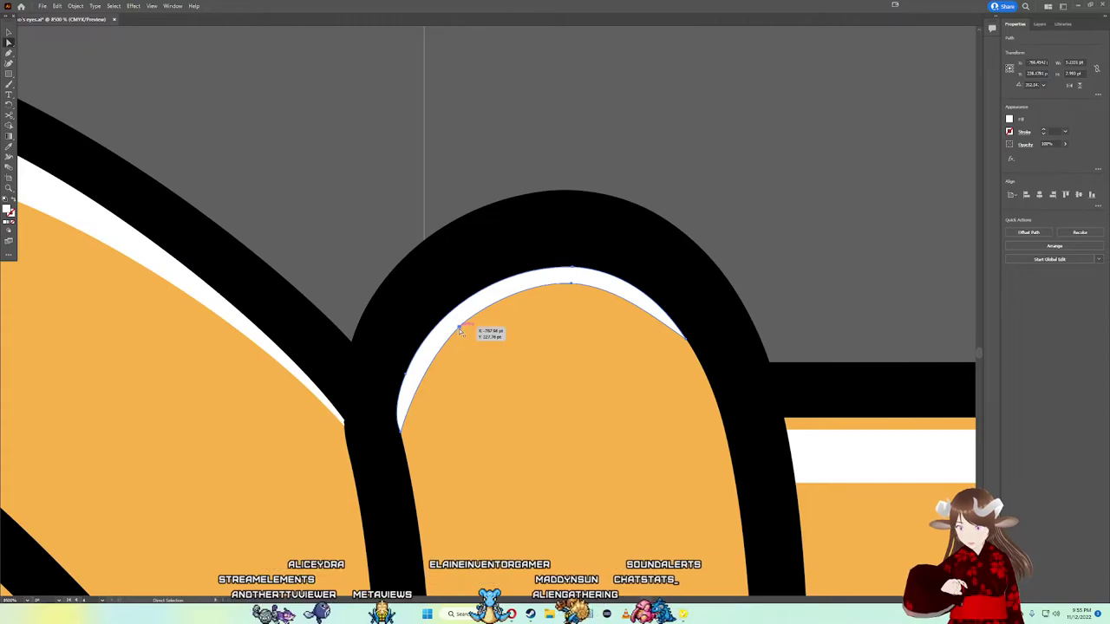
# Step: Reshape the crescent highlight's anchors with Direct Selection, pulling its lower tip down-right
pyautogui.press('v')
pyautogui.press('a')
pyautogui.click(459, 328)
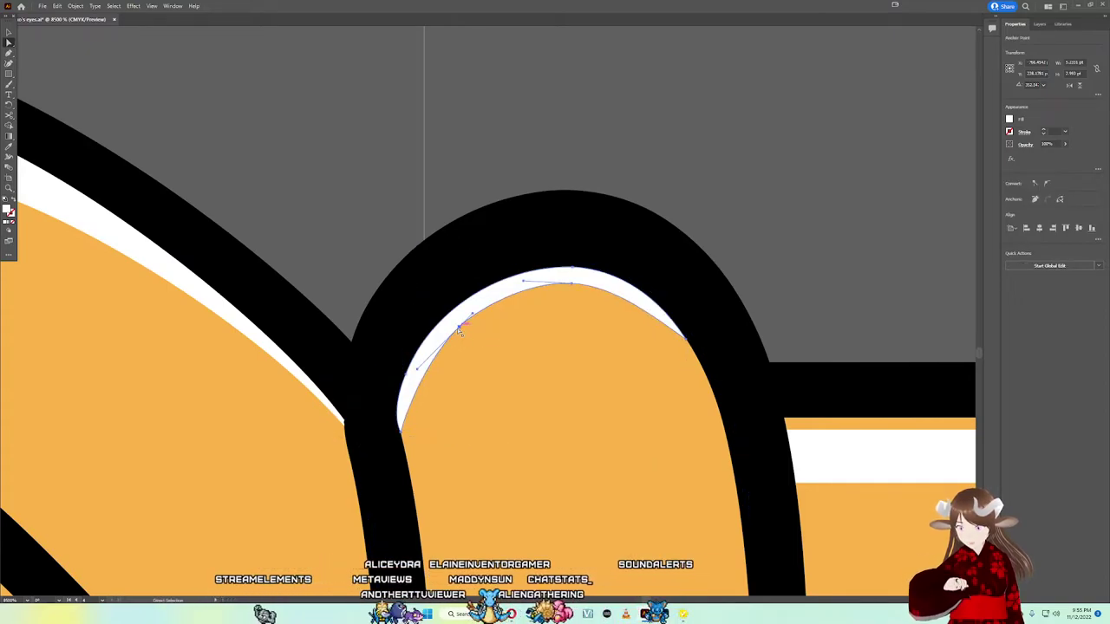
pyautogui.moveTo(460, 329); pyautogui.dragTo(463, 332)
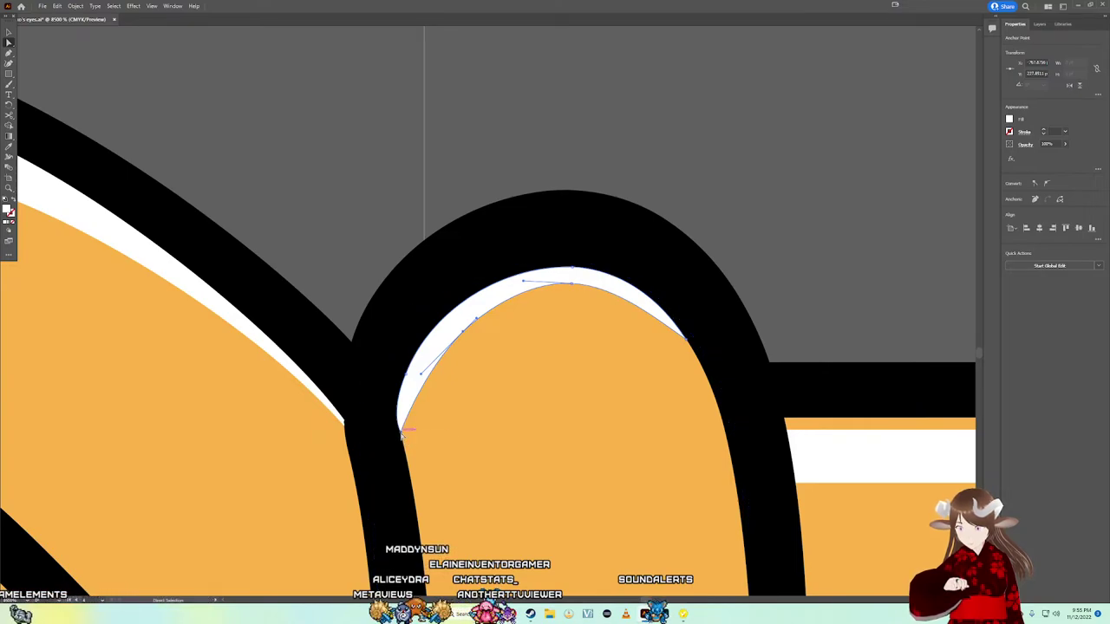
pyautogui.click(404, 444)
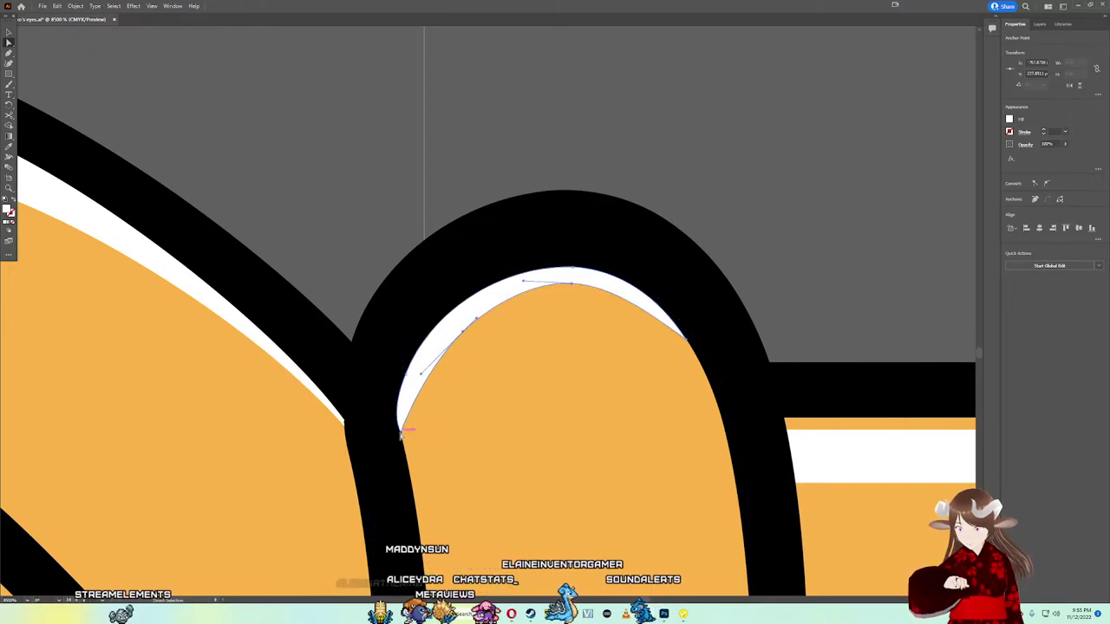
pyautogui.scroll(3, 398, 438)
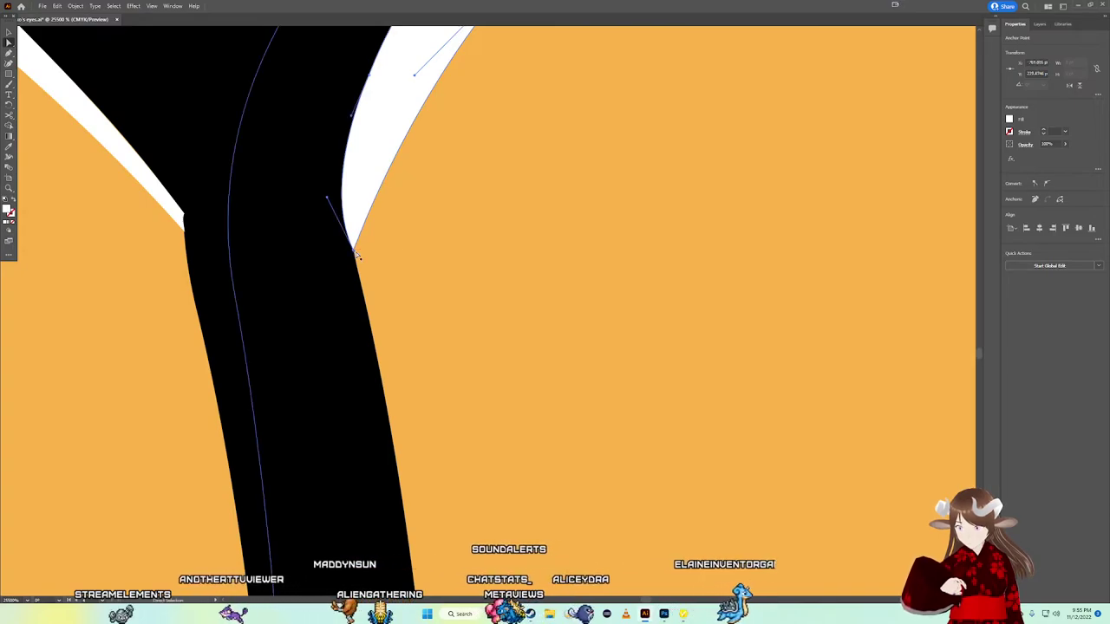
pyautogui.moveTo(353, 251); pyautogui.dragTo(364, 293)
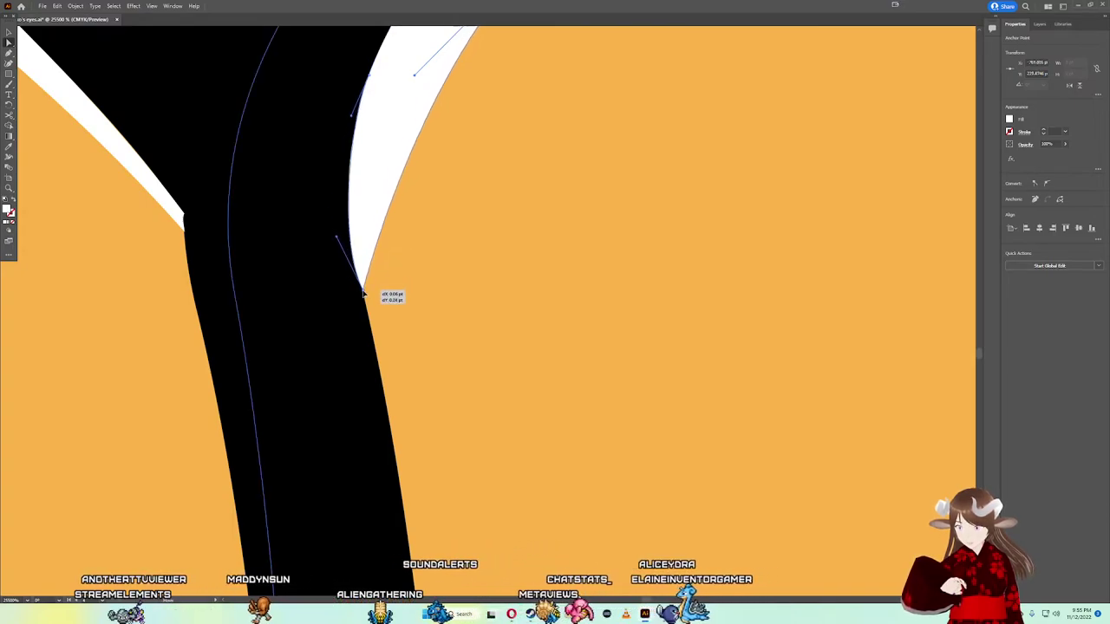
pyautogui.scroll(-2, 363, 293)
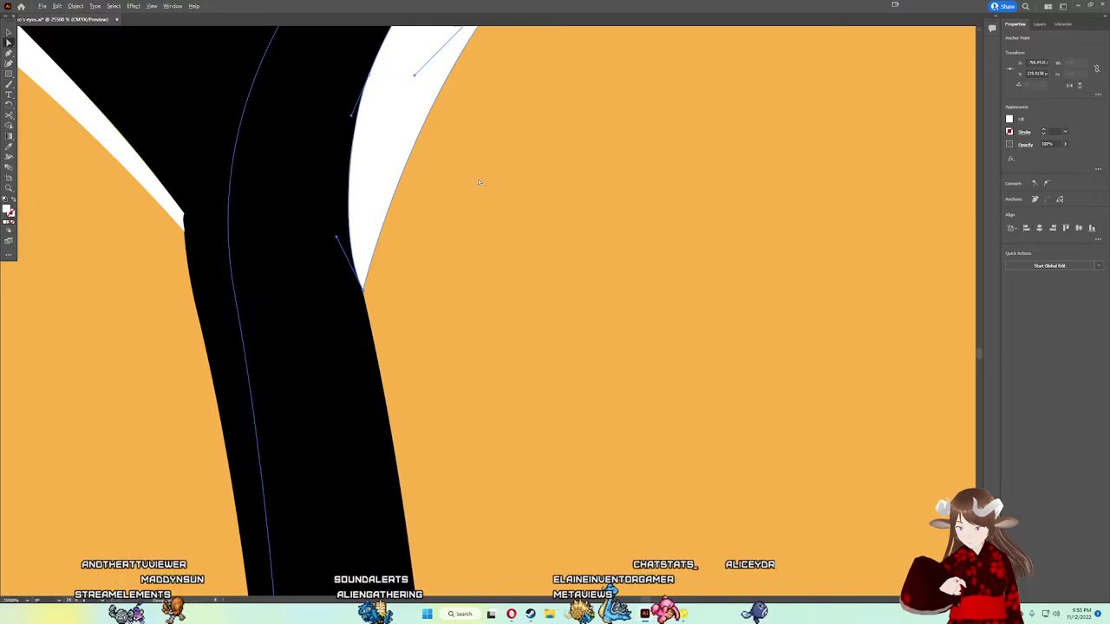
pyautogui.scroll(-2, 477, 178)
pyautogui.scroll(1, 486, 295)
pyautogui.scroll(-1, 485, 295)
pyautogui.scroll(3, 437, 299)
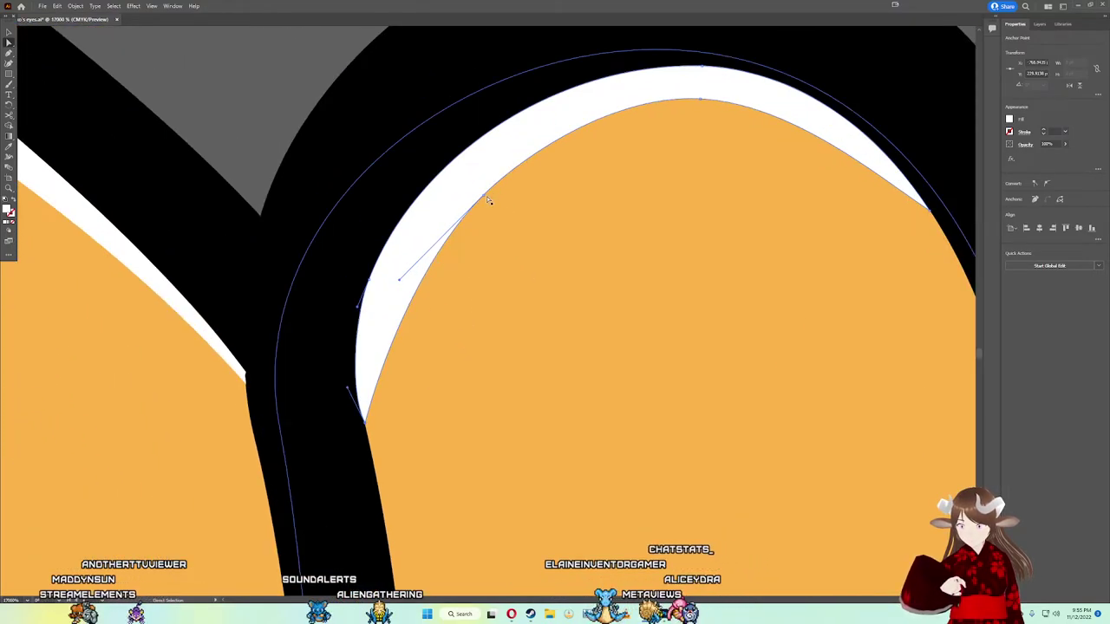
# Step: Pull the loop highlight's top anchor down to reshape its curve
pyautogui.moveTo(488, 200); pyautogui.dragTo(490, 202)
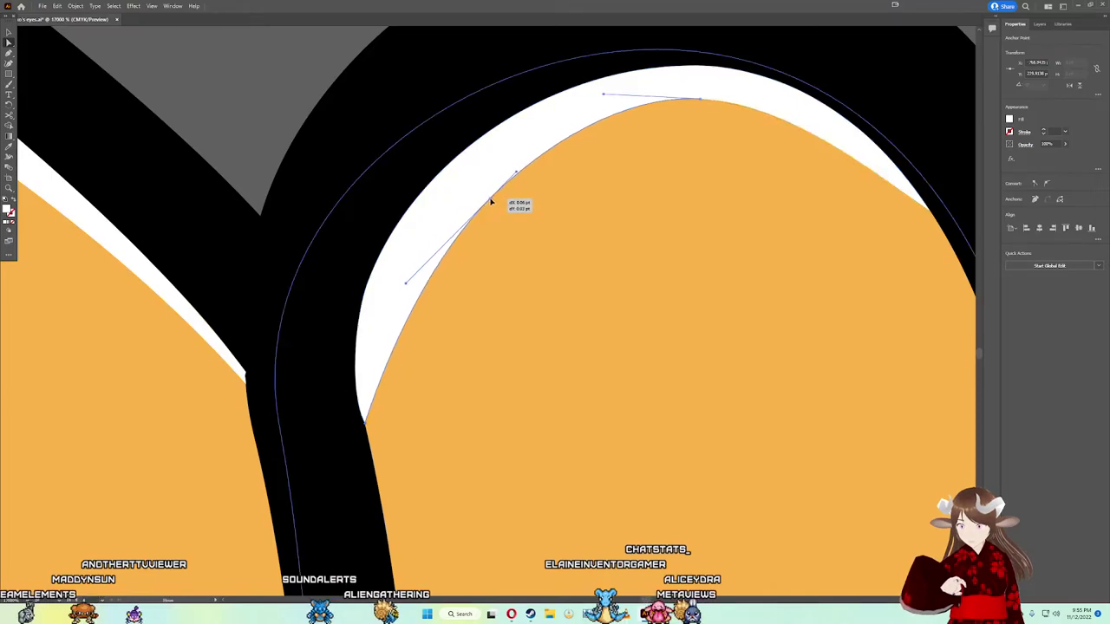
pyautogui.moveTo(702, 100); pyautogui.dragTo(697, 124)
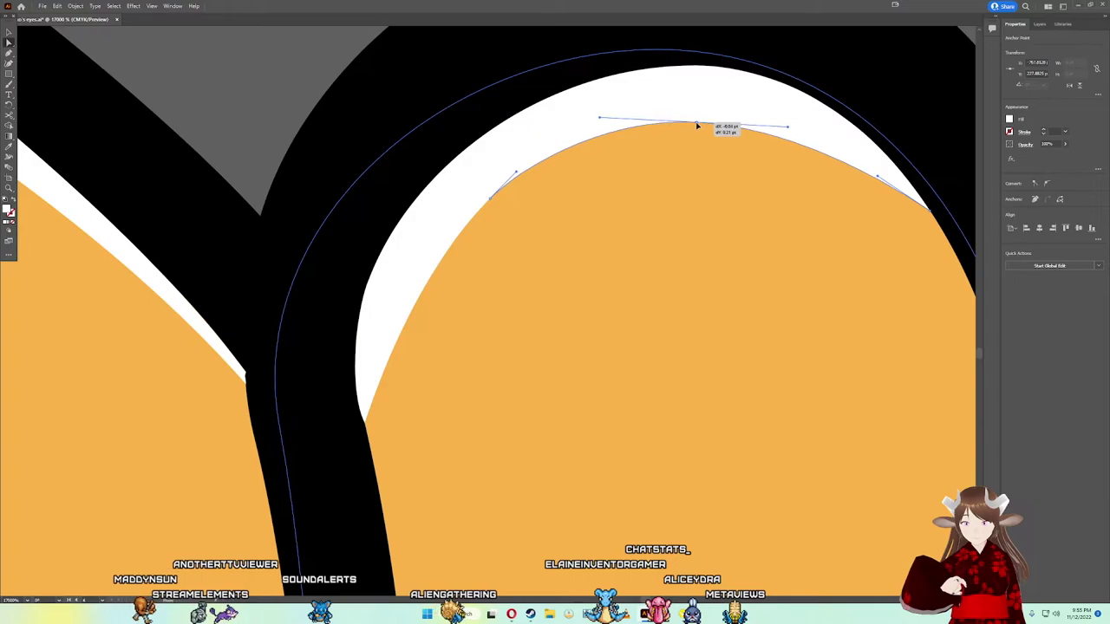
pyautogui.hscroll(3, 685, 156)
pyautogui.scroll(1, 668, 185)
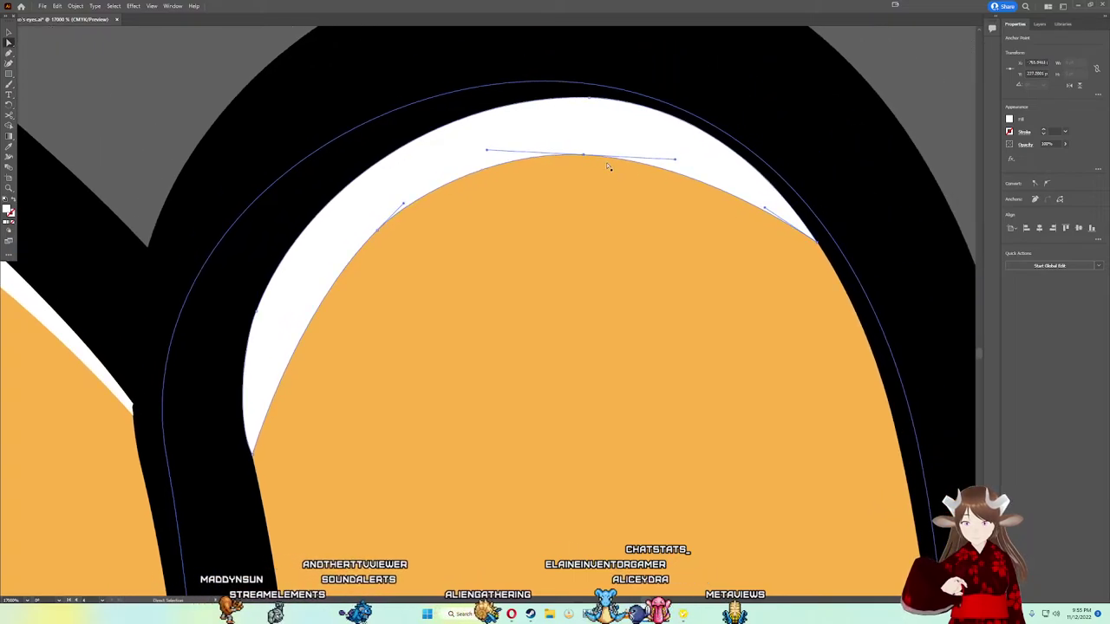
pyautogui.scroll(-1, 608, 166)
pyautogui.scroll(-4, 608, 166)
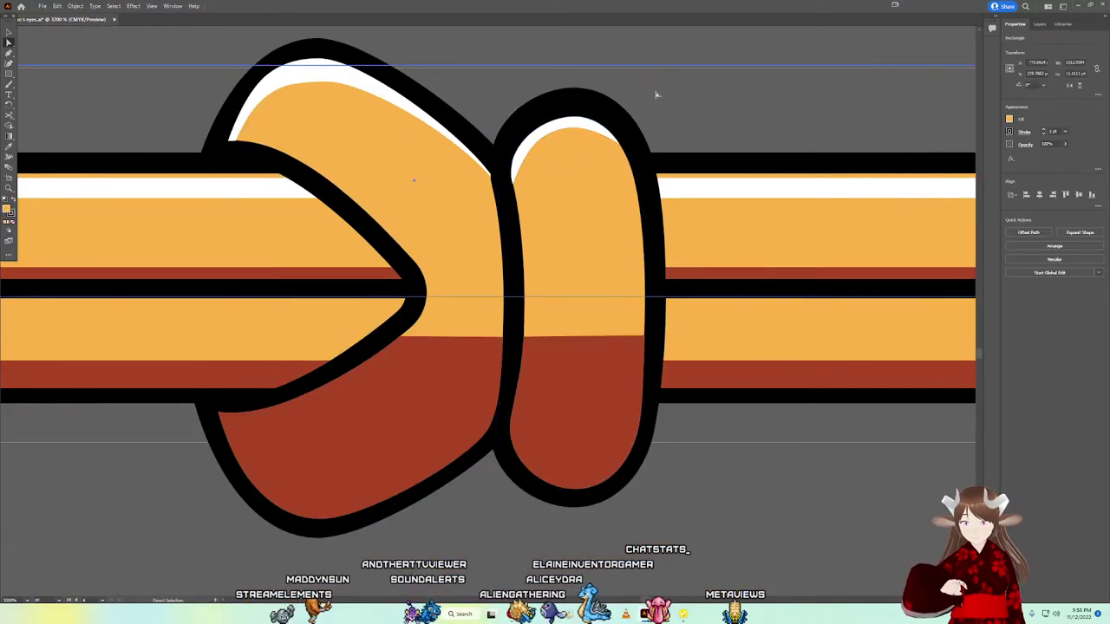
pyautogui.scroll(2, 650, 104)
pyautogui.scroll(2, 587, 124)
# Step: Smooth the top point of the right loop's white highlight
pyautogui.click(591, 235)
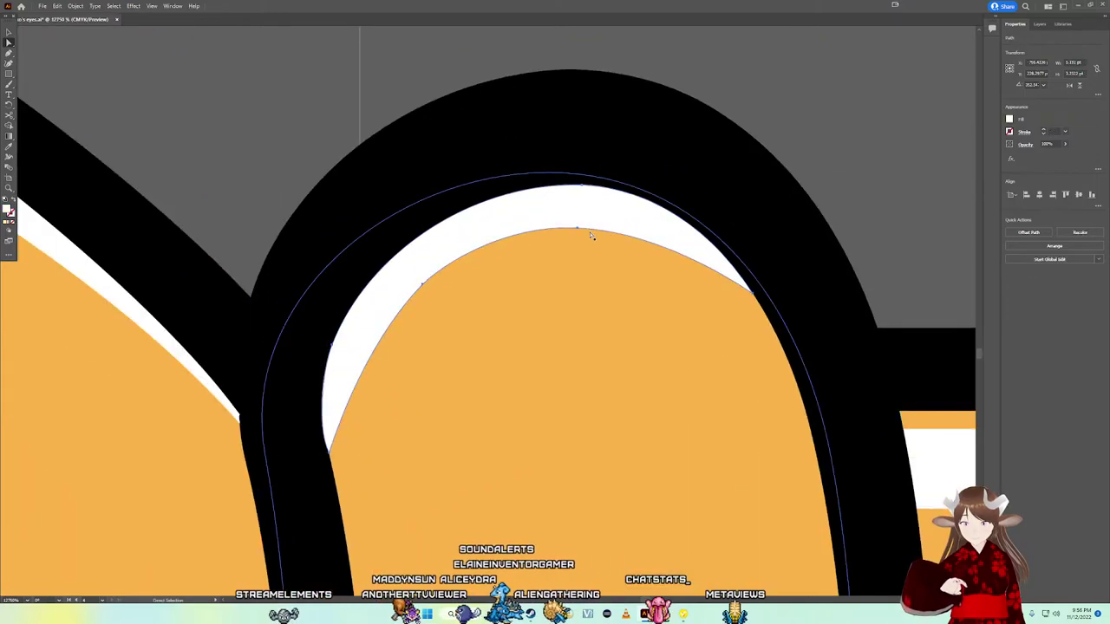
pyautogui.click(583, 228)
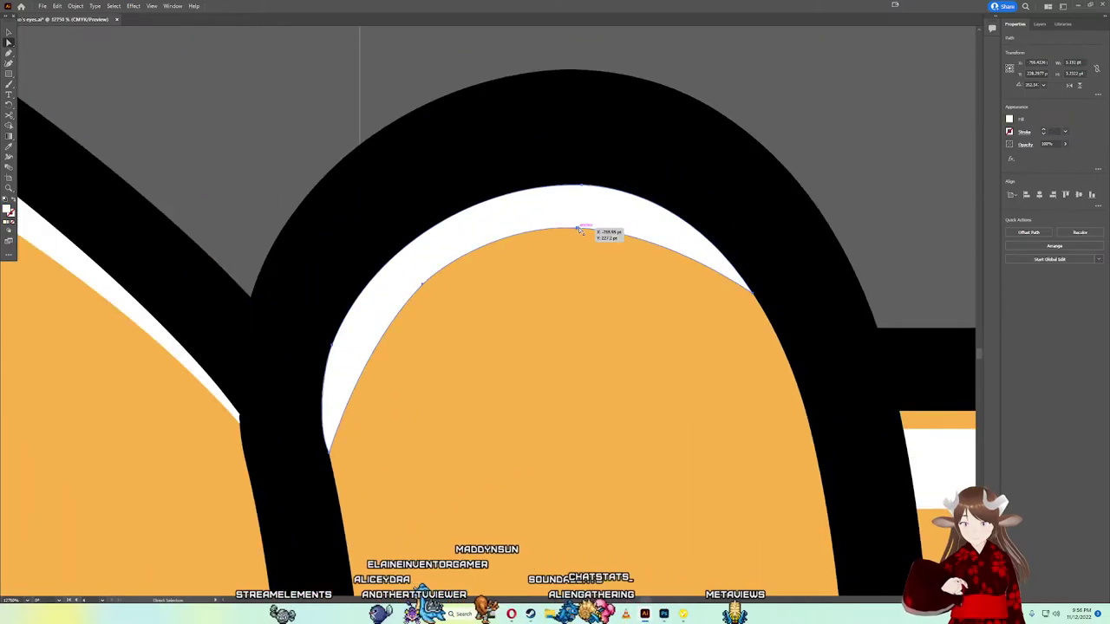
pyautogui.moveTo(579, 229); pyautogui.dragTo(581, 224)
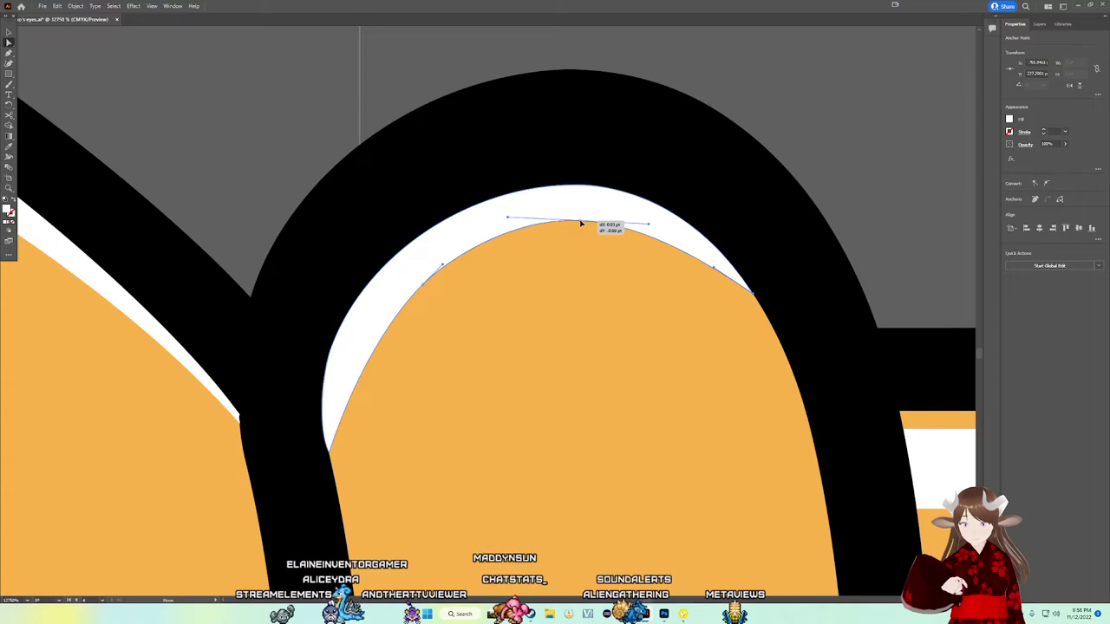
pyautogui.scroll(-2, 824, 130)
pyautogui.scroll(-2, 832, 191)
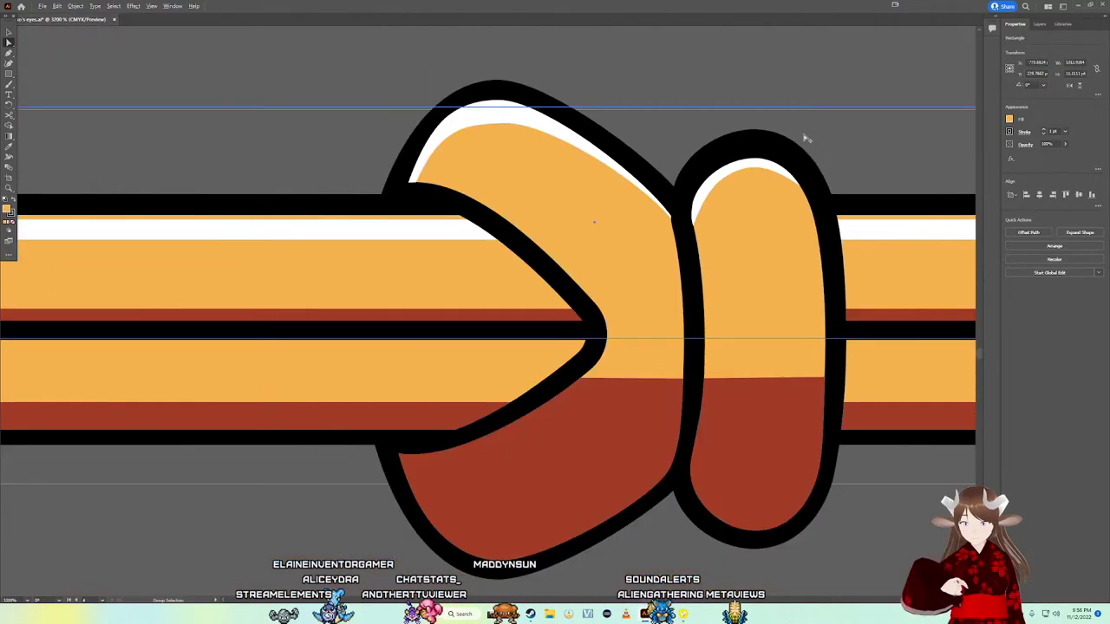
pyautogui.scroll(-2, 841, 260)
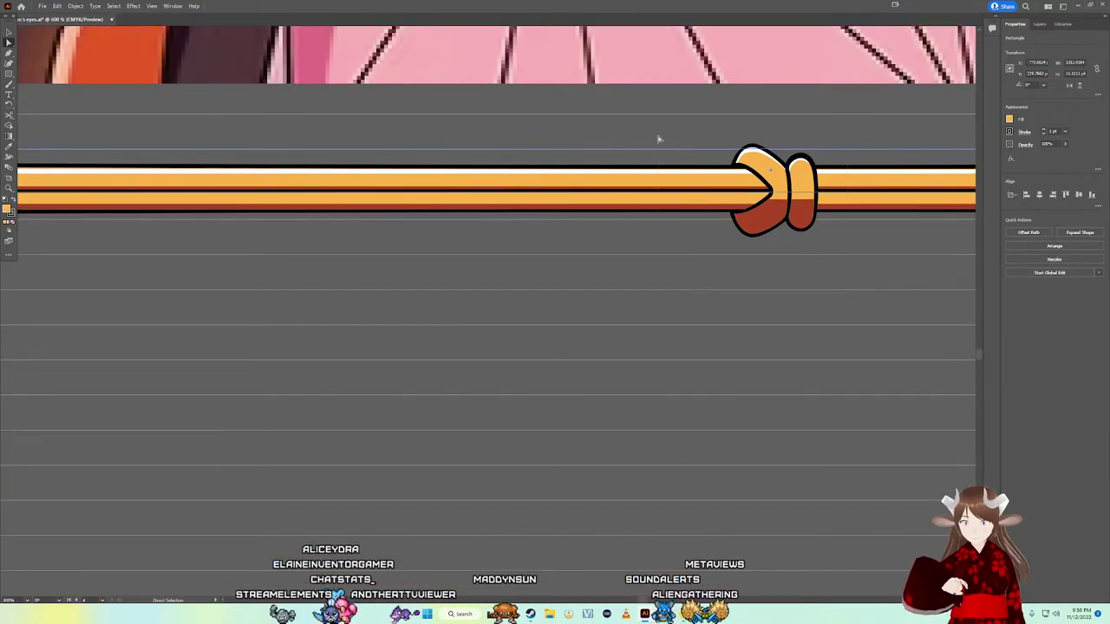
# Step: Deselect, remove the stray red line, and marquee-select the whole rope and knot
pyautogui.click(844, 328)
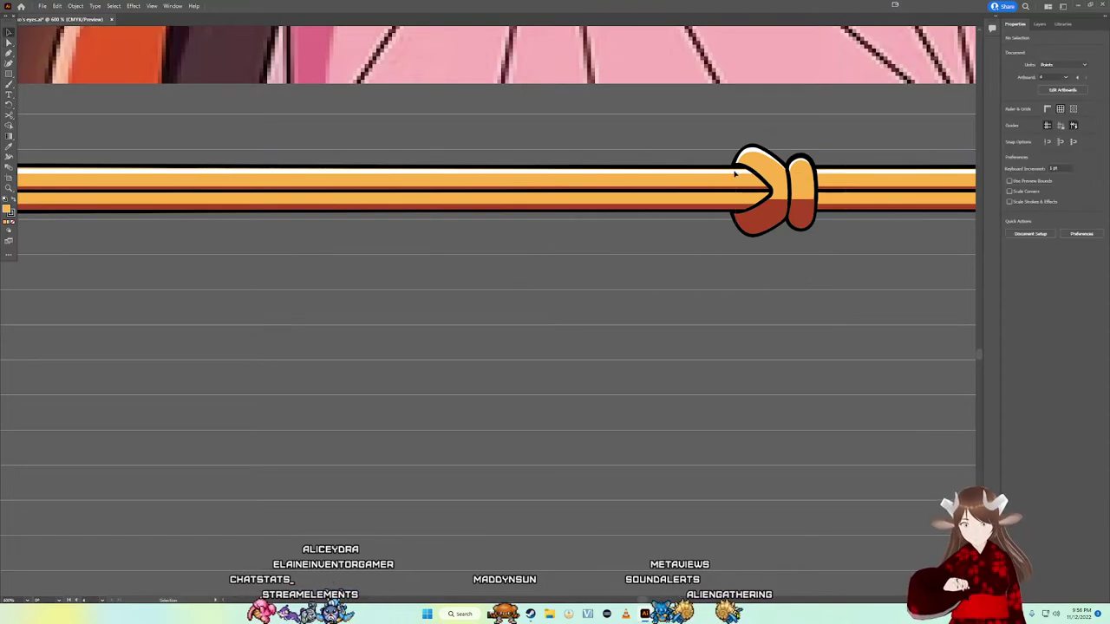
pyautogui.hotkey('ctrl', 'v')
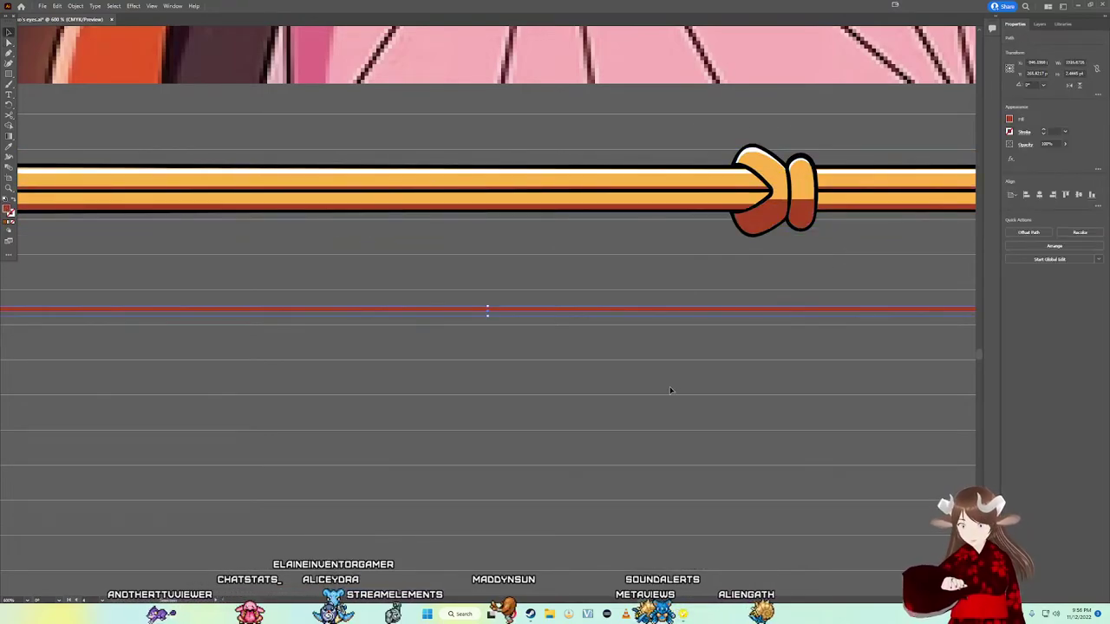
pyautogui.press('Delete')
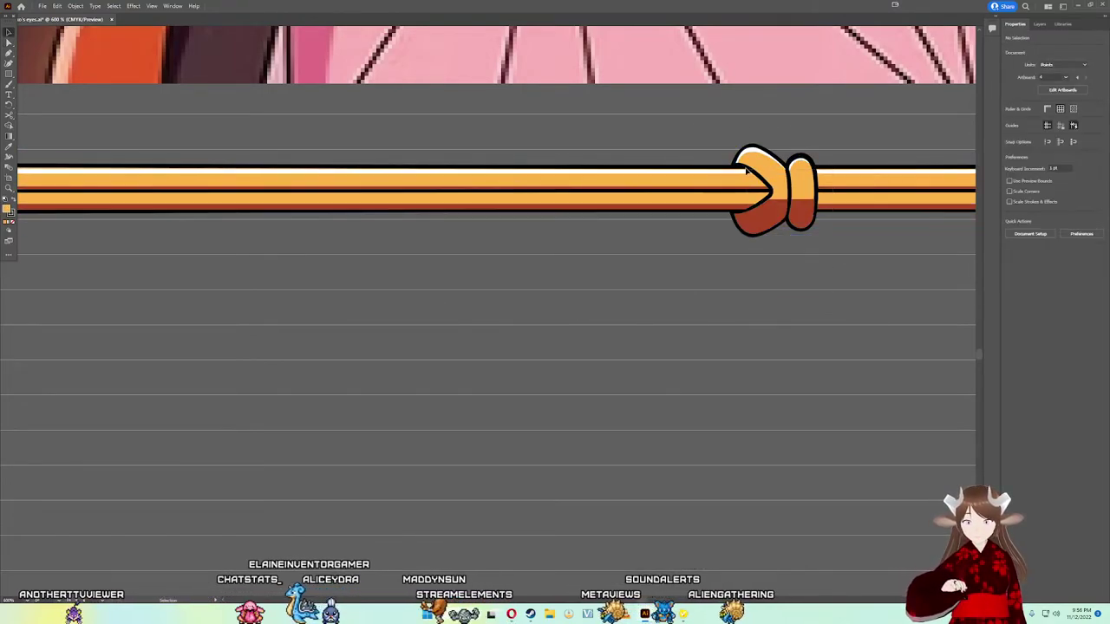
pyautogui.moveTo(702, 128); pyautogui.dragTo(706, 174)
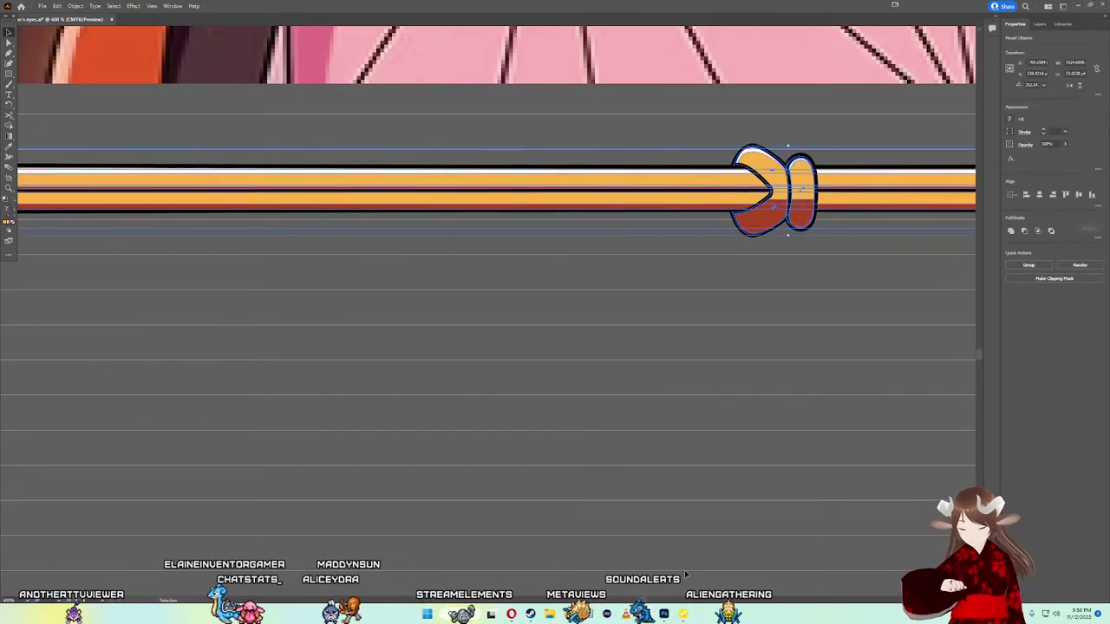
pyautogui.click(663, 614)
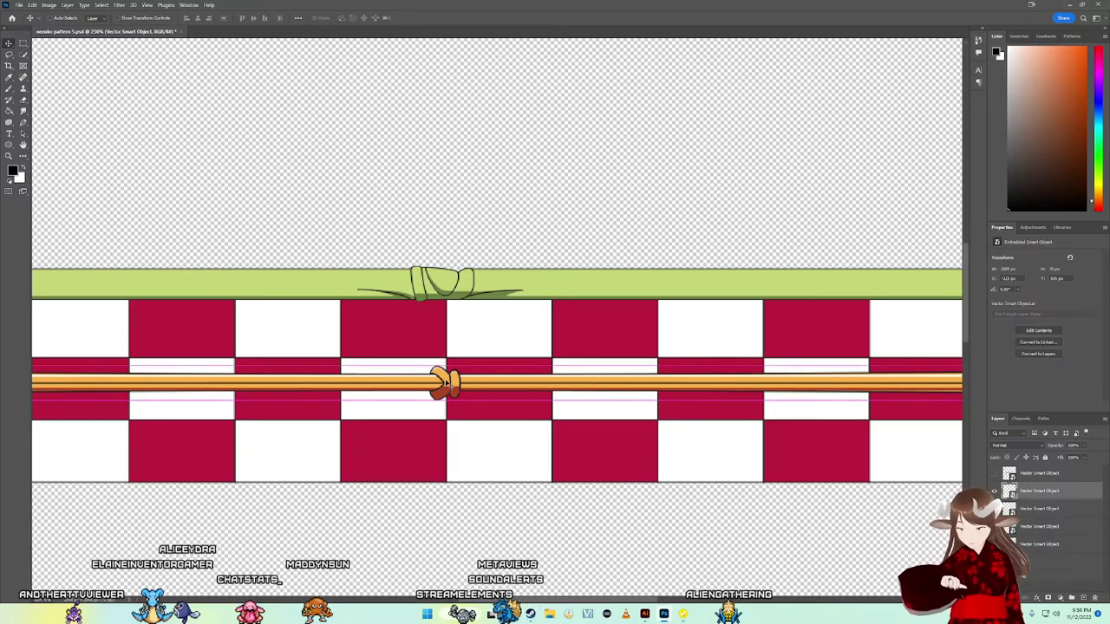
# Step: Paste the rope as a Smart Object and fit it over the existing rope band
pyautogui.hotkey('ctrl', 'v')
pyautogui.click(589, 172)
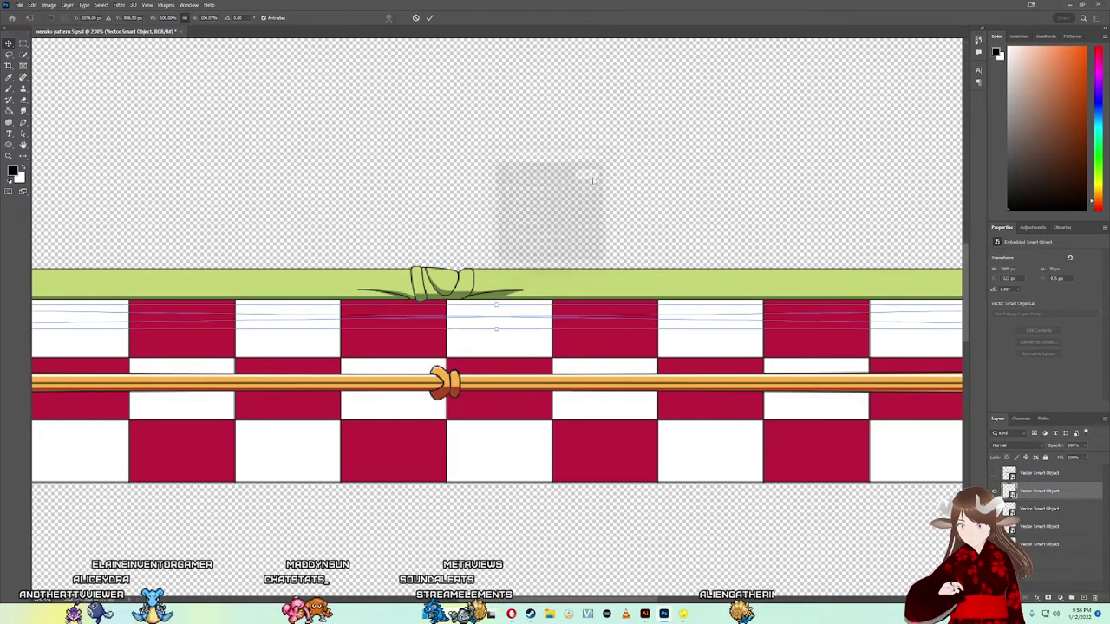
pyautogui.moveTo(493, 316); pyautogui.dragTo(440, 382)
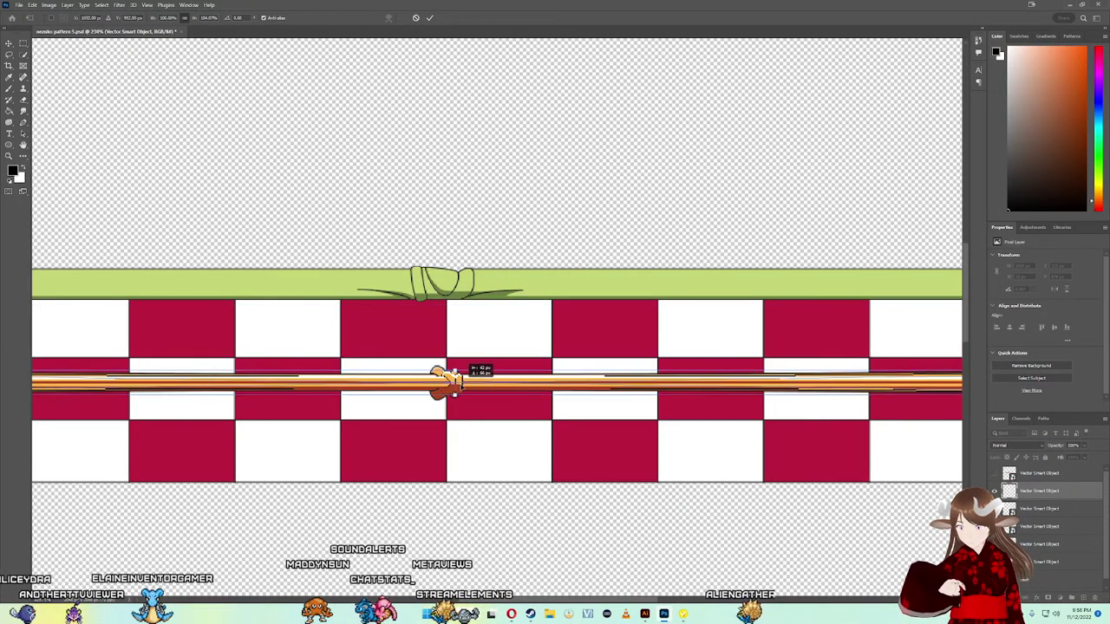
pyautogui.scroll(3, 440, 380)
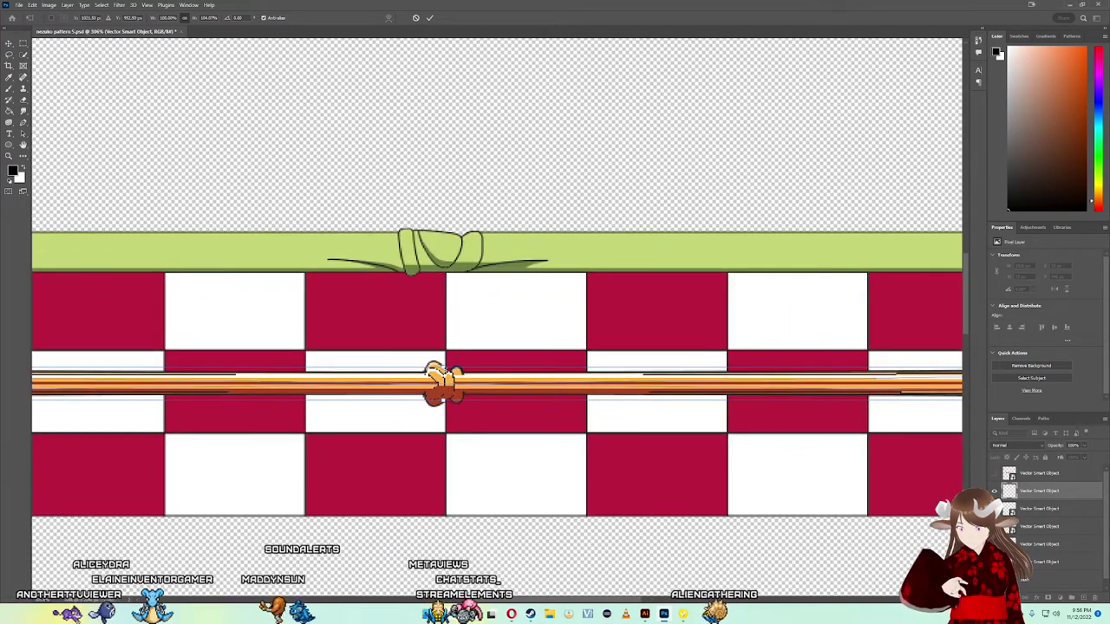
pyautogui.scroll(3, 441, 380)
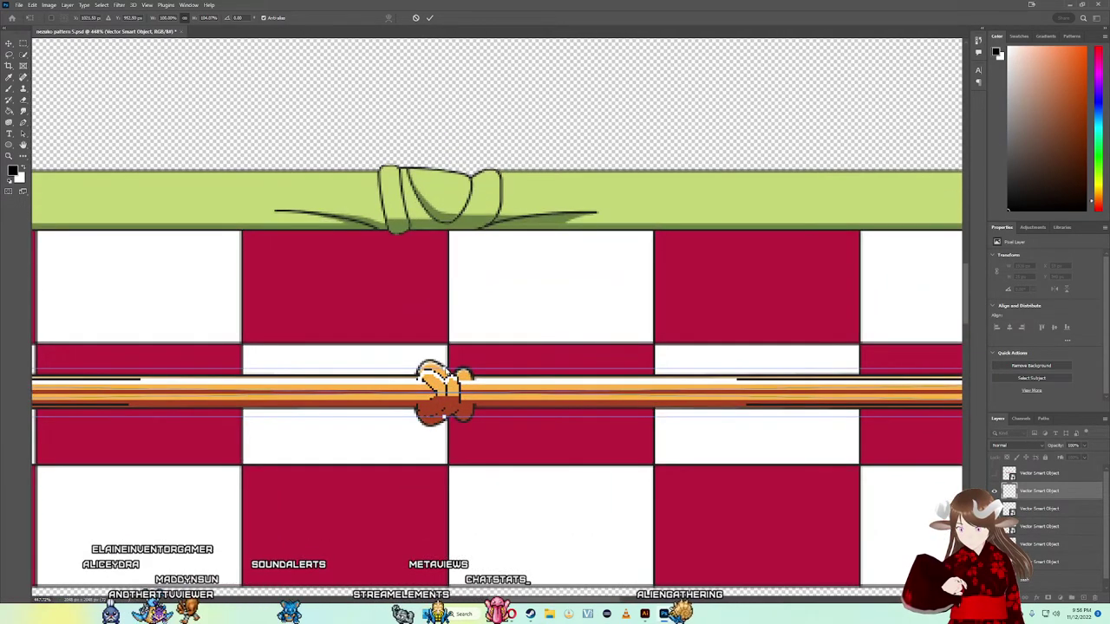
pyautogui.moveTo(443, 379); pyautogui.dragTo(451, 350)
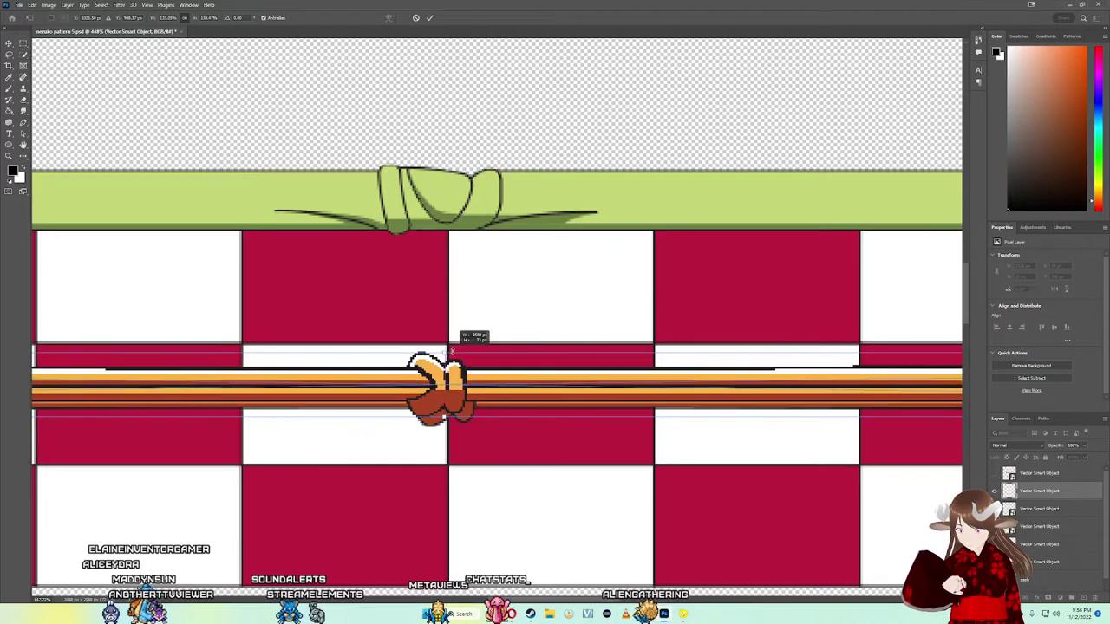
pyautogui.moveTo(437, 396); pyautogui.dragTo(476, 381)
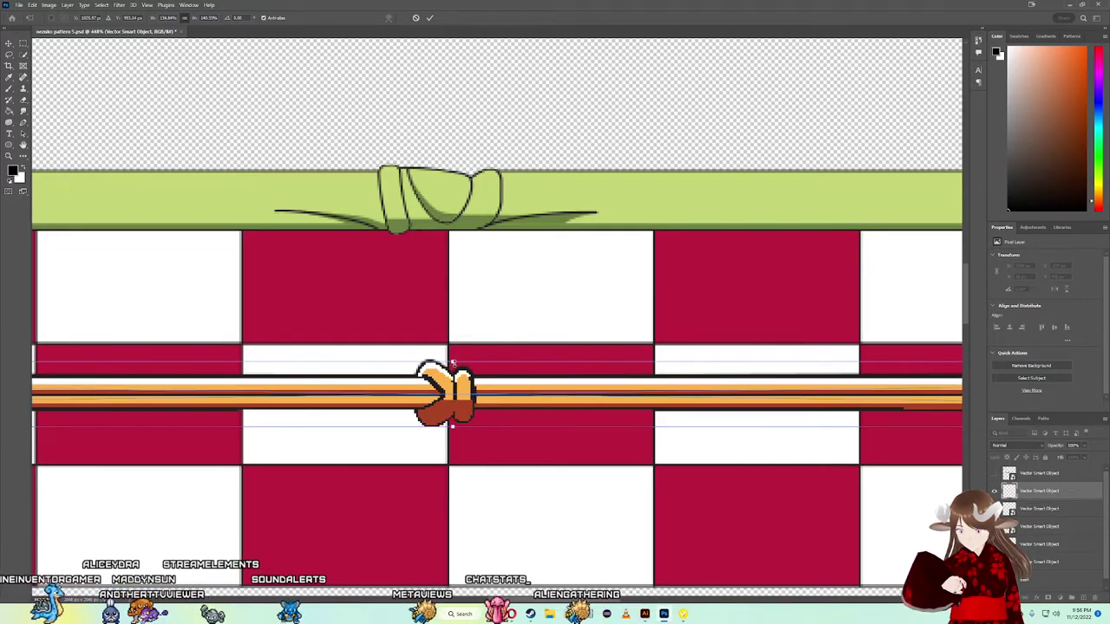
pyautogui.moveTo(451, 362); pyautogui.dragTo(452, 359)
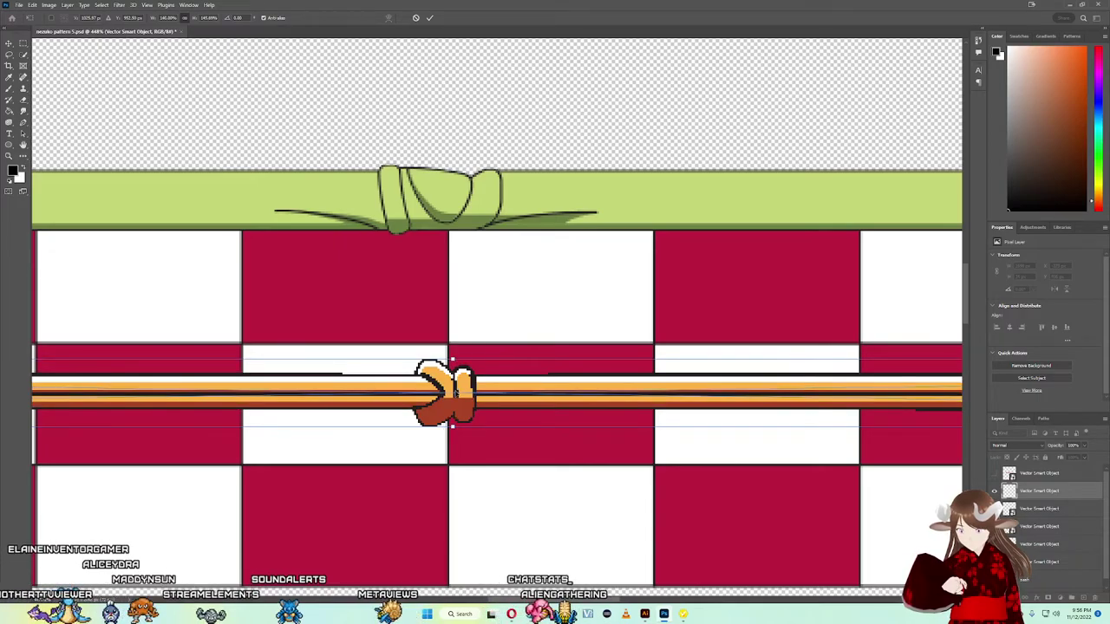
pyautogui.moveTo(455, 403); pyautogui.dragTo(461, 403)
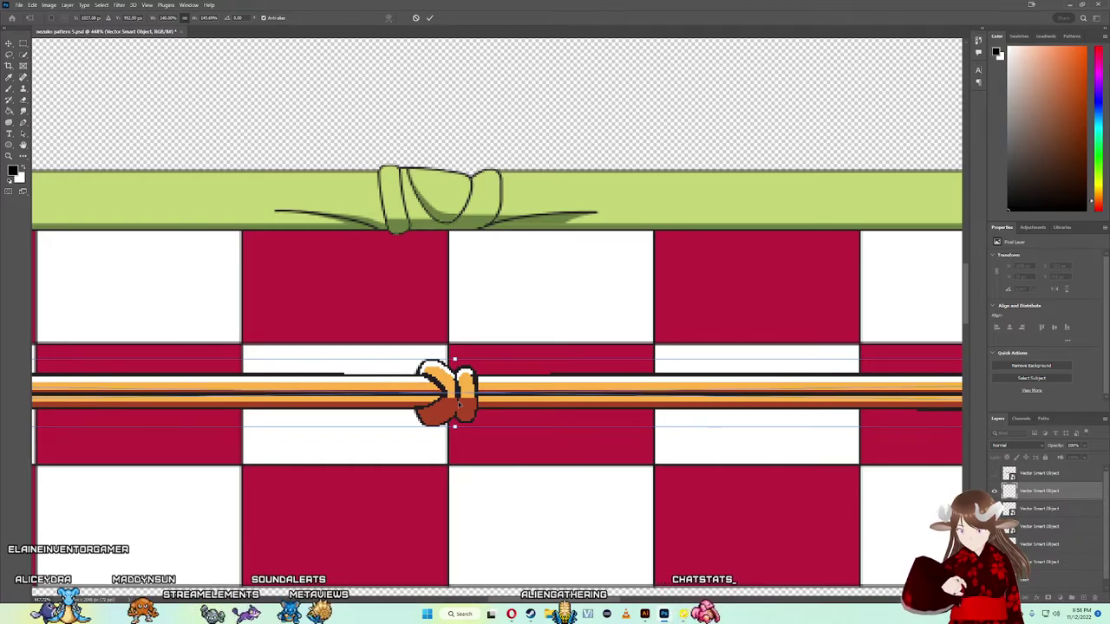
pyautogui.press('Left')
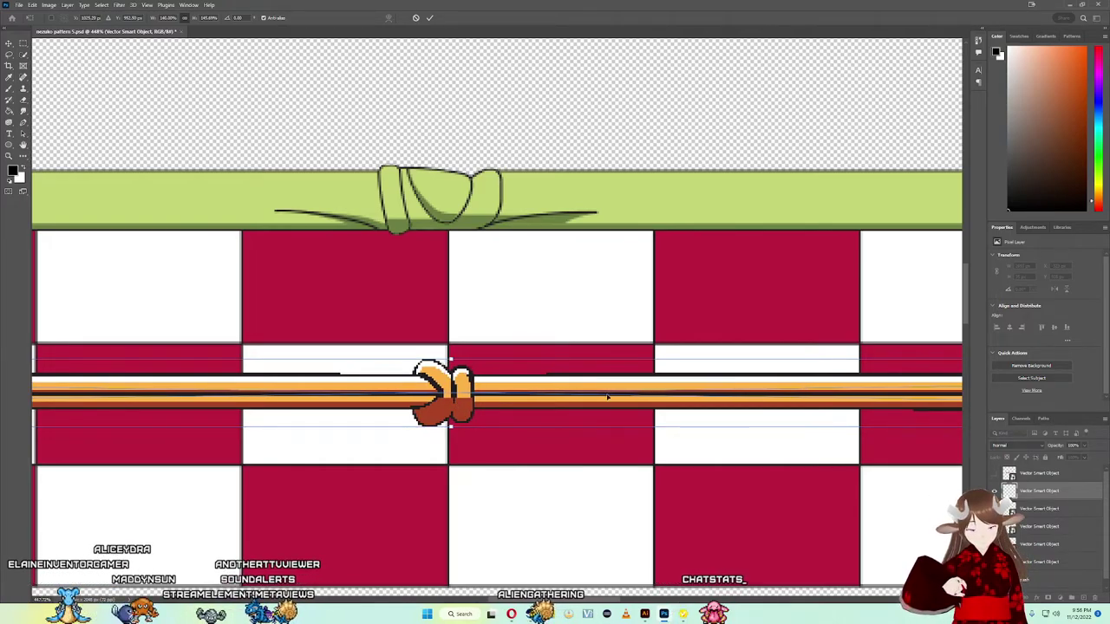
pyautogui.press('Return')
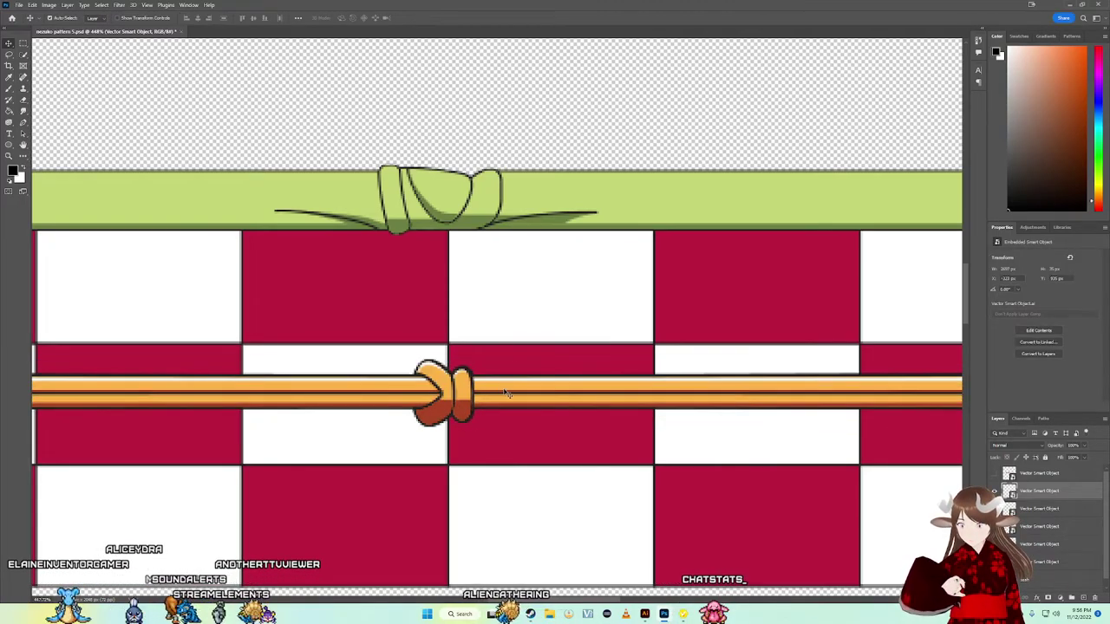
# Step: Toggle the new rope layer's visibility to compare, and zoom in on the knot
pyautogui.click(994, 491)
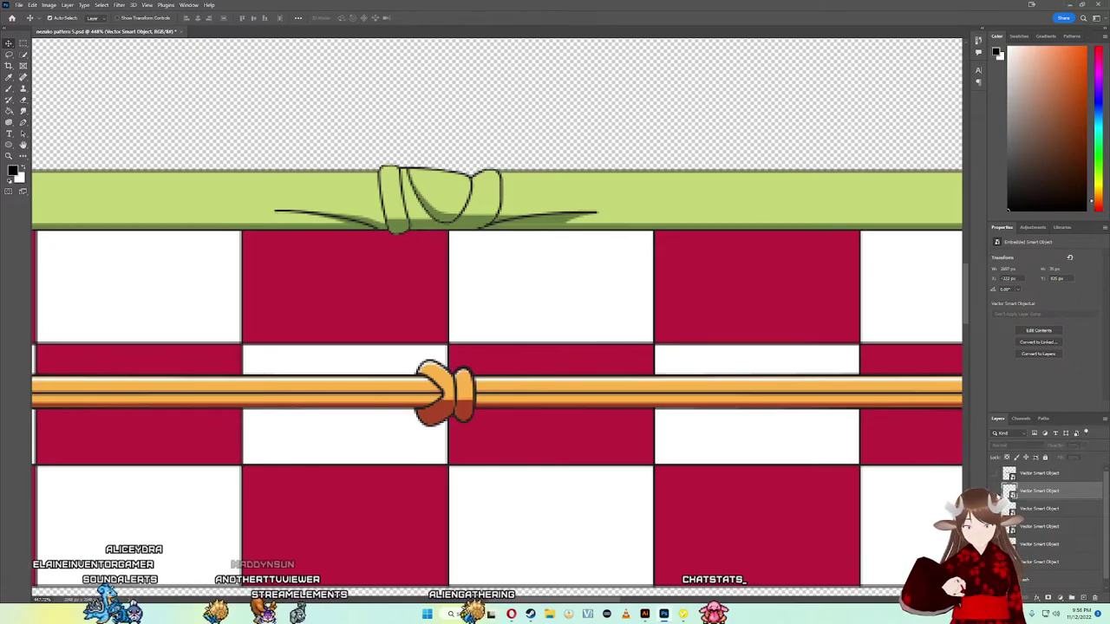
pyautogui.click(994, 491)
pyautogui.click(995, 491)
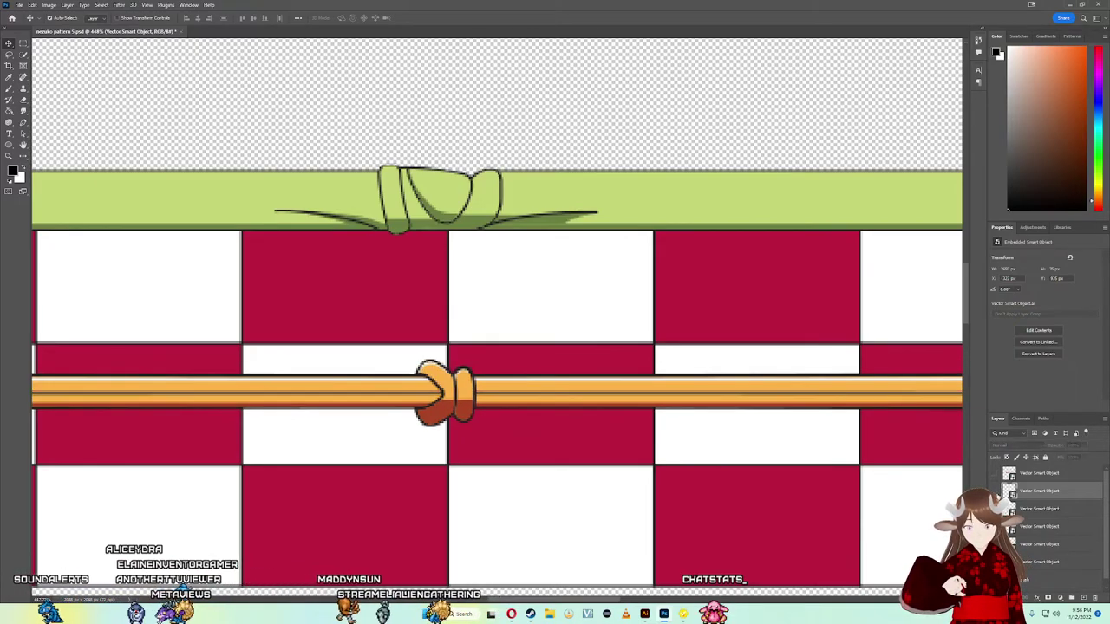
pyautogui.click(994, 491)
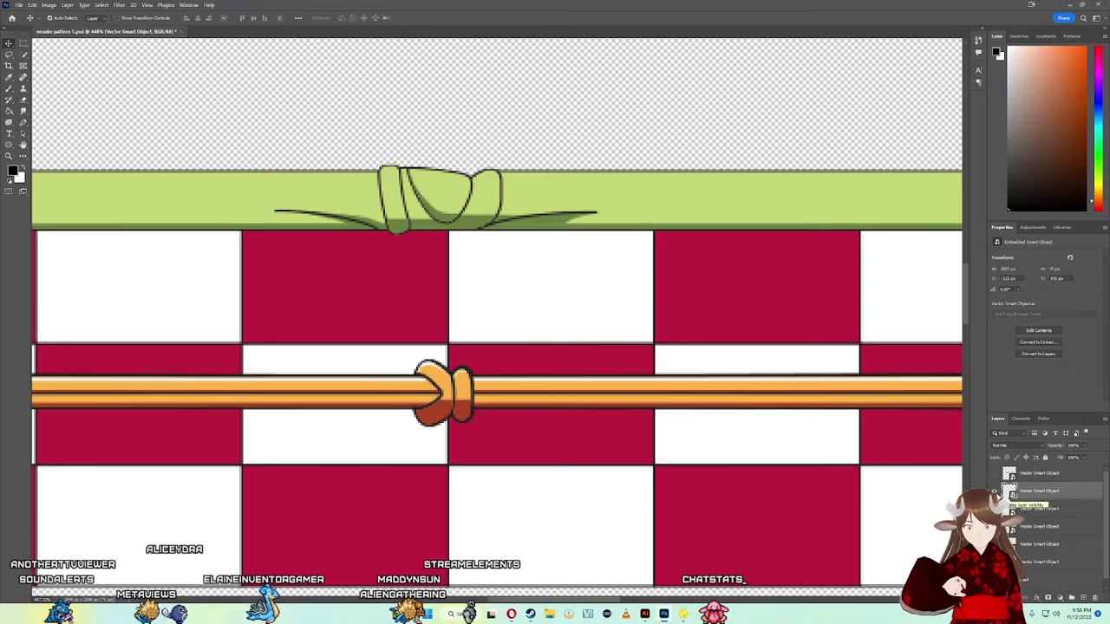
pyautogui.click(995, 492)
pyautogui.click(994, 492)
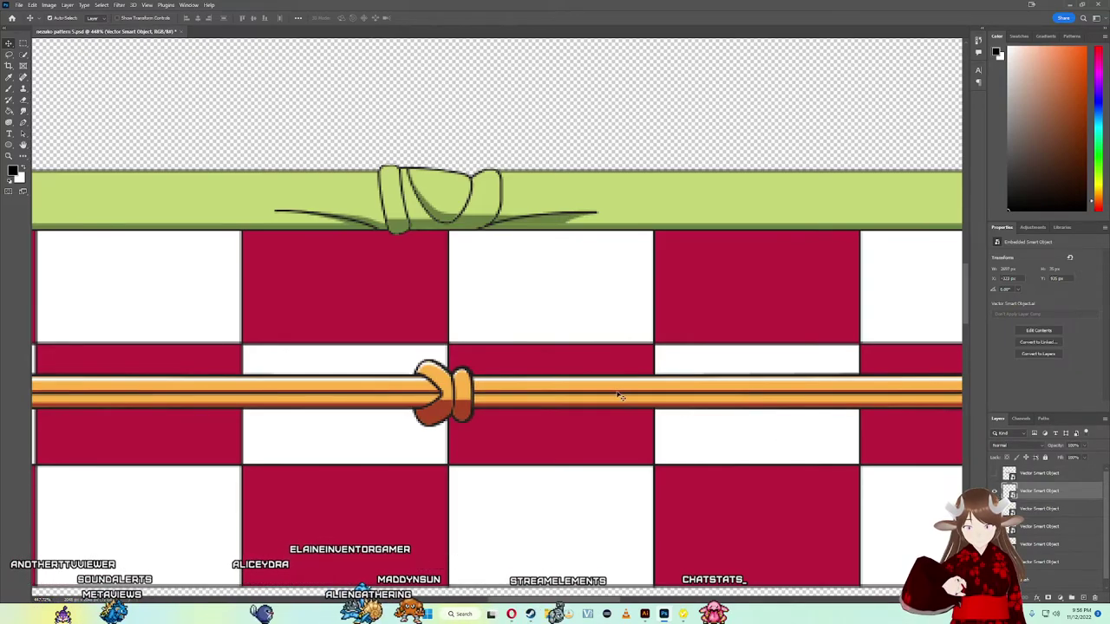
pyautogui.scroll(2, 524, 376)
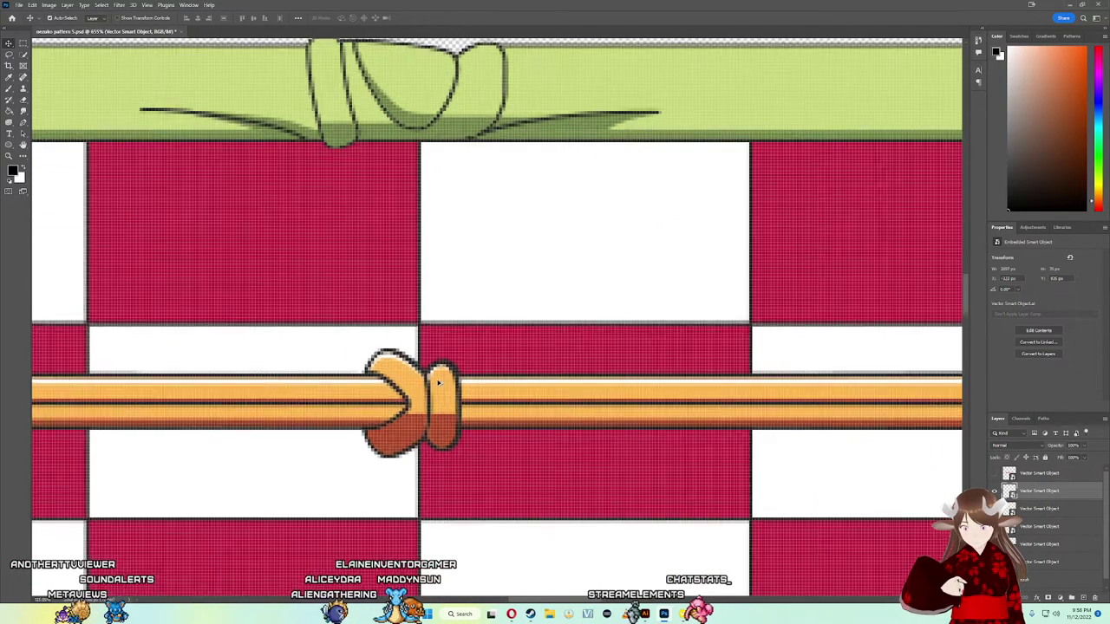
pyautogui.scroll(2, 503, 376)
pyautogui.scroll(2, 477, 375)
pyautogui.scroll(2, 452, 375)
pyautogui.scroll(-3, 452, 374)
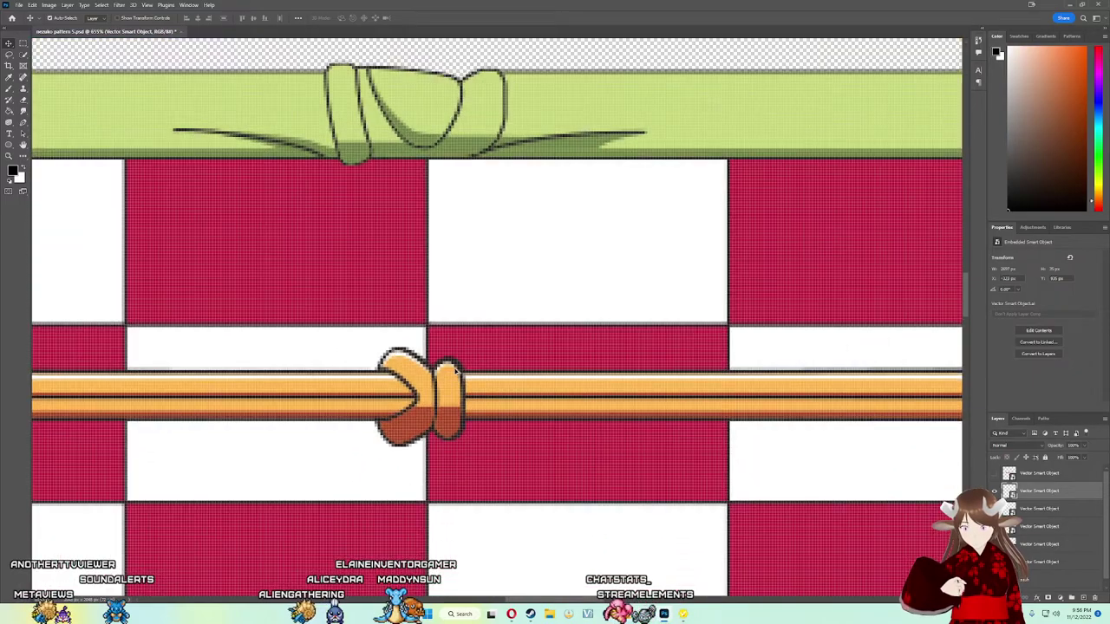
pyautogui.scroll(1, 438, 390)
pyautogui.click(588, 613)
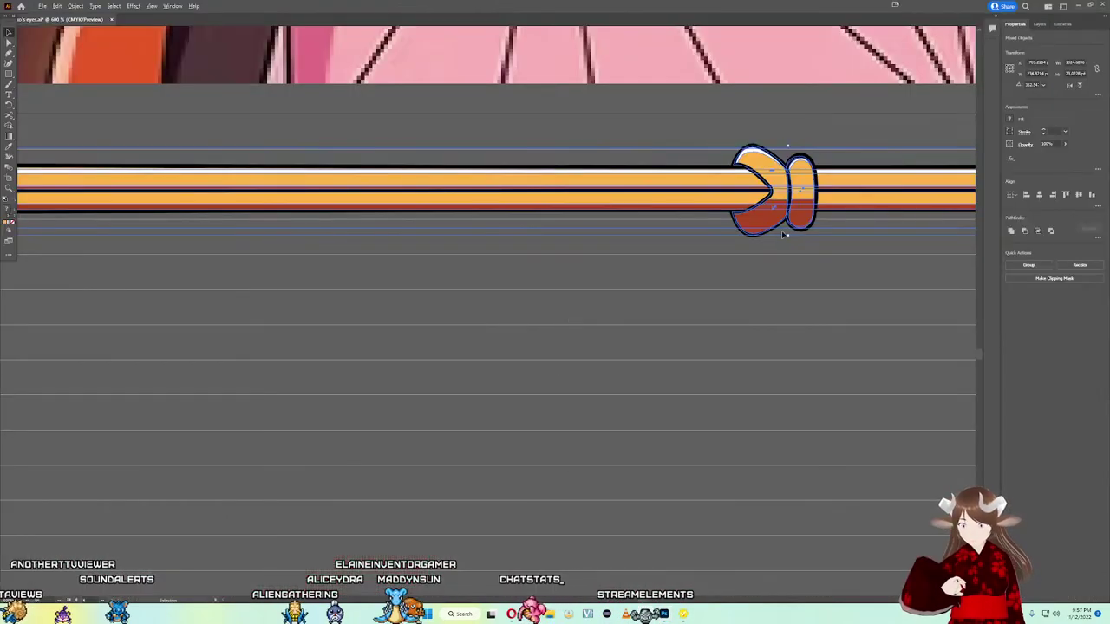
# Step: Reshape the right loop's white highlight by moving its top, right, lower-left and left anchors
pyautogui.scroll(3, 783, 234)
pyautogui.scroll(4, 755, 136)
pyautogui.scroll(2, 755, 133)
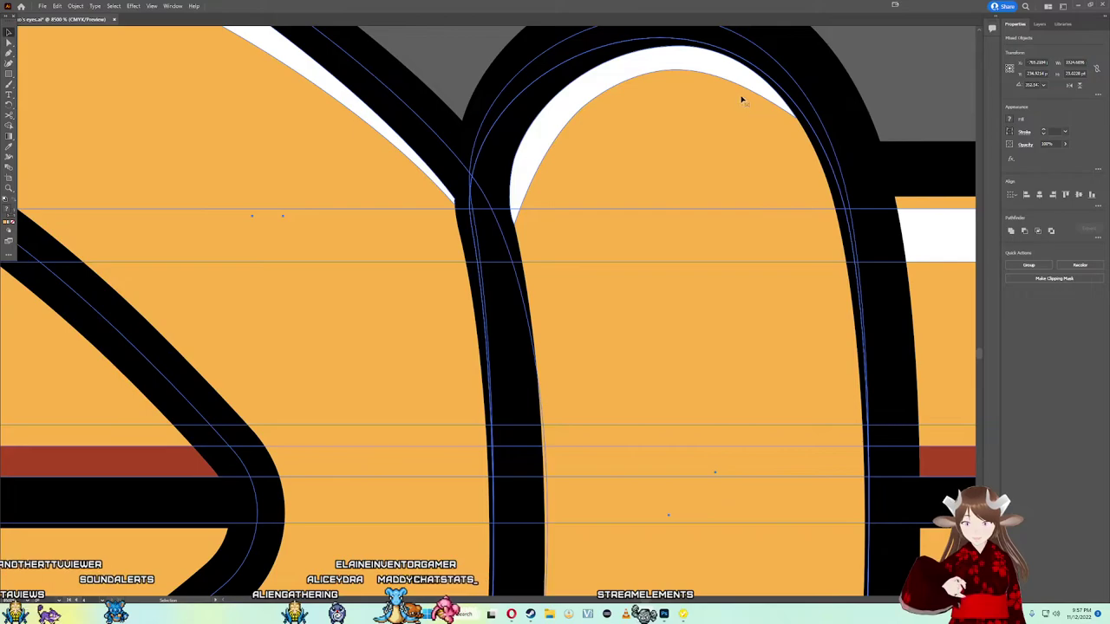
pyautogui.click(683, 75)
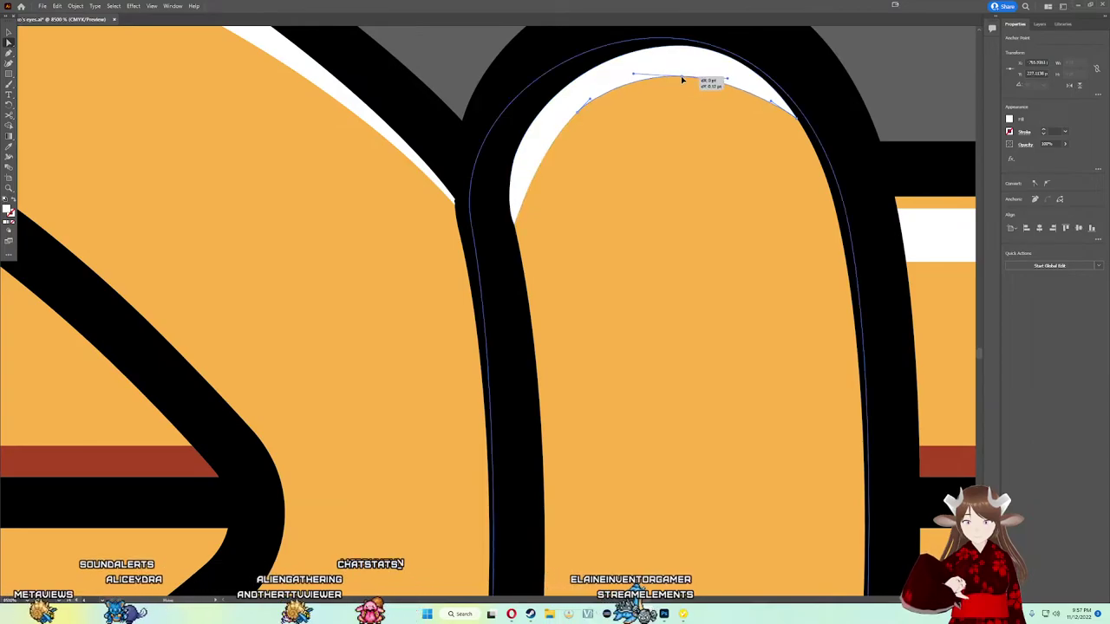
pyautogui.moveTo(681, 81); pyautogui.dragTo(683, 81)
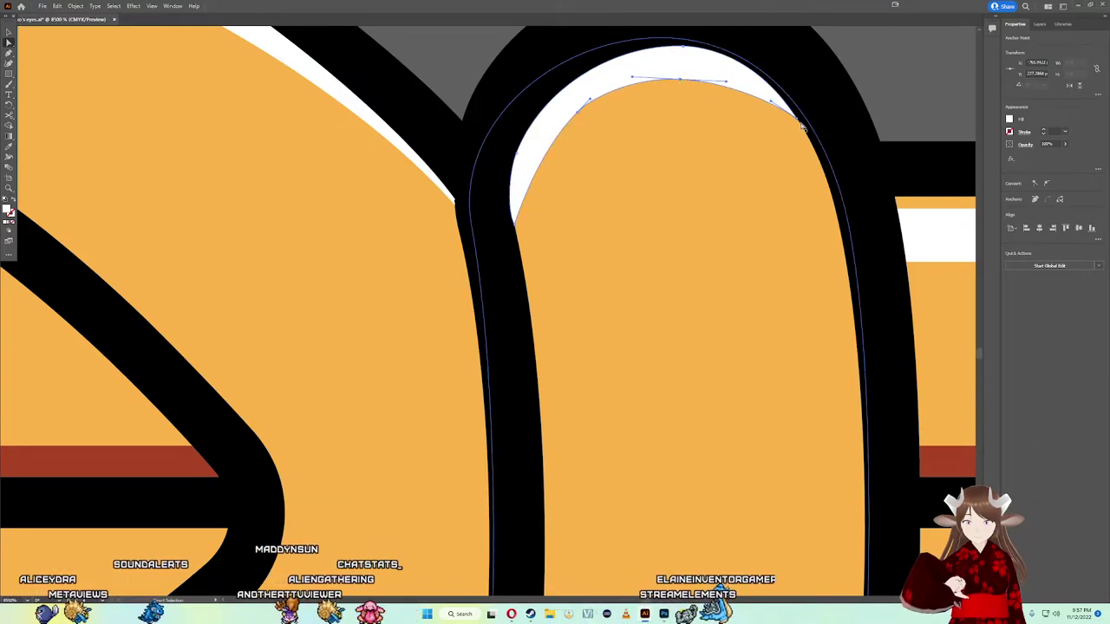
pyautogui.moveTo(799, 124); pyautogui.dragTo(811, 143)
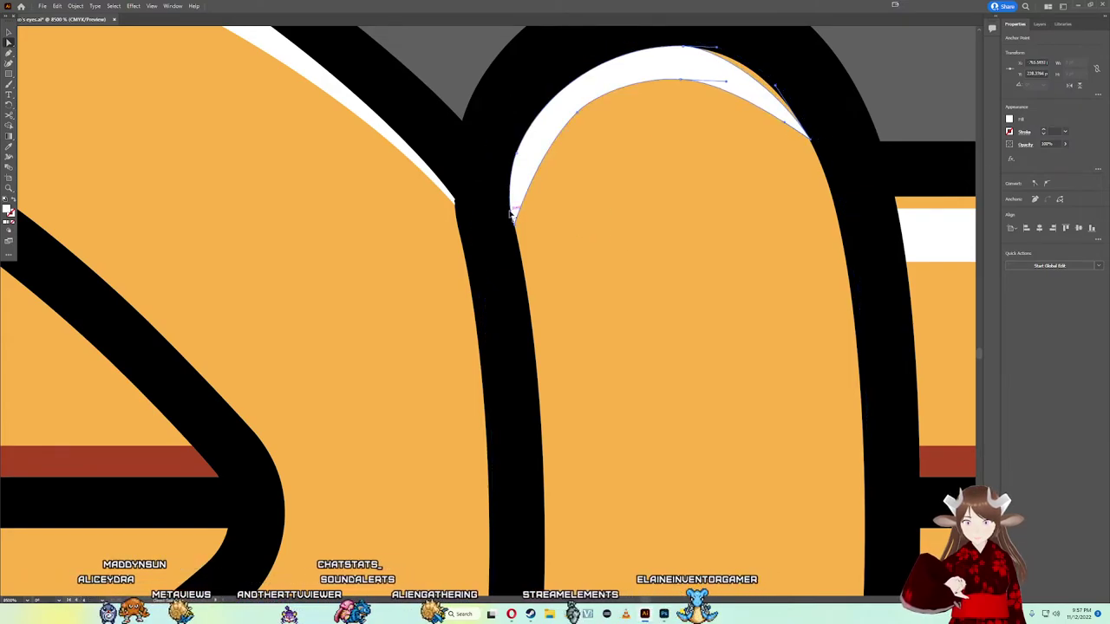
pyautogui.moveTo(514, 226); pyautogui.dragTo(515, 234)
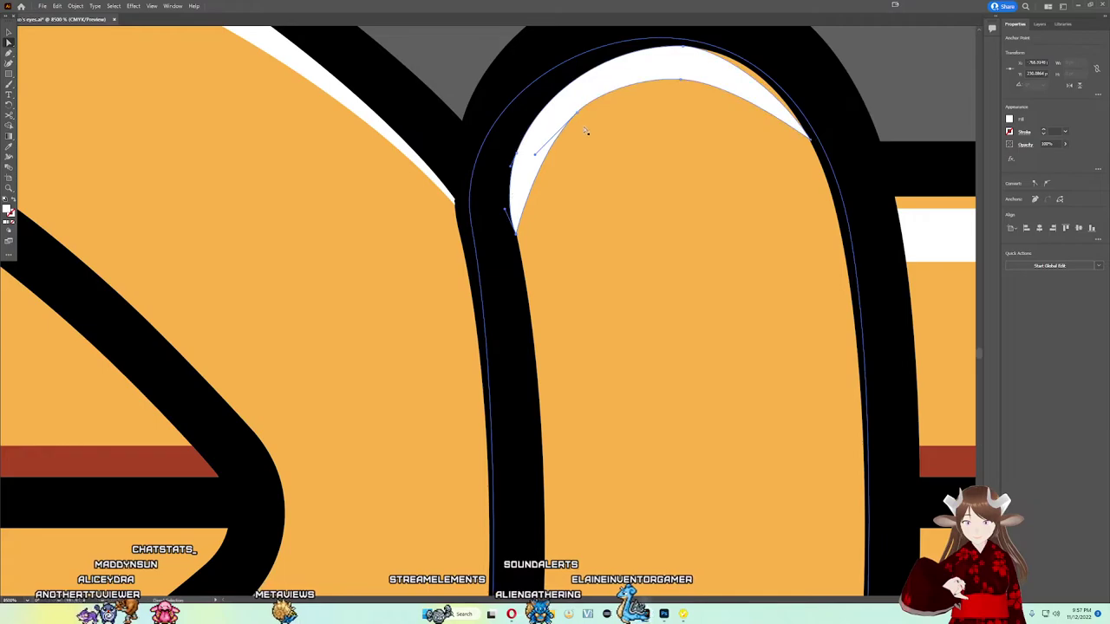
pyautogui.moveTo(586, 131); pyautogui.dragTo(583, 125)
pyautogui.moveTo(676, 80); pyautogui.dragTo(687, 91)
pyautogui.click(684, 48)
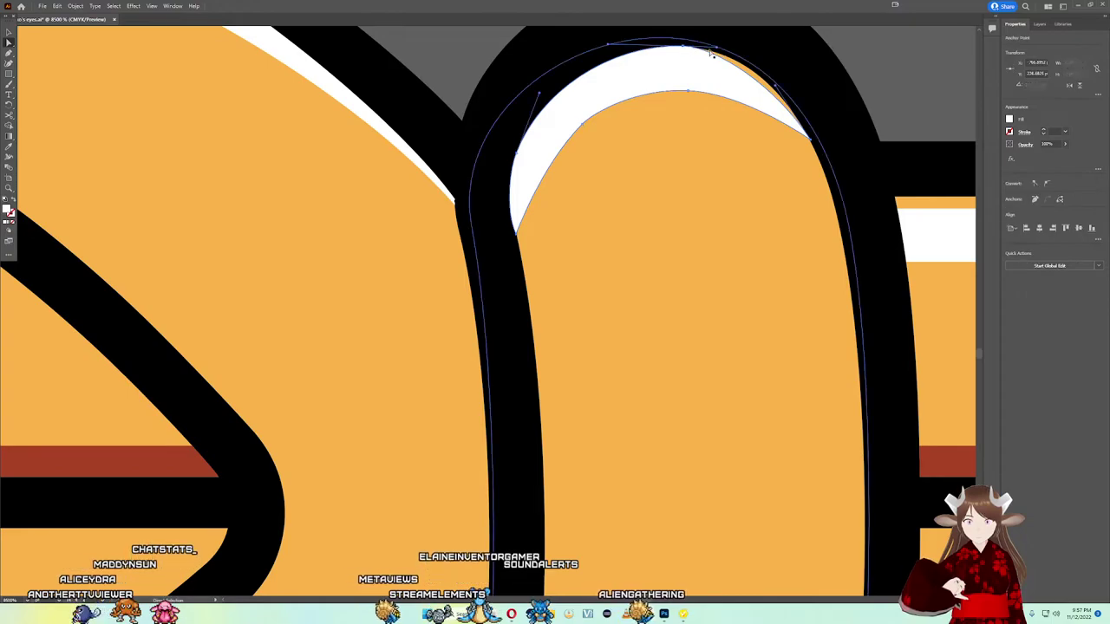
pyautogui.moveTo(717, 50); pyautogui.dragTo(742, 52)
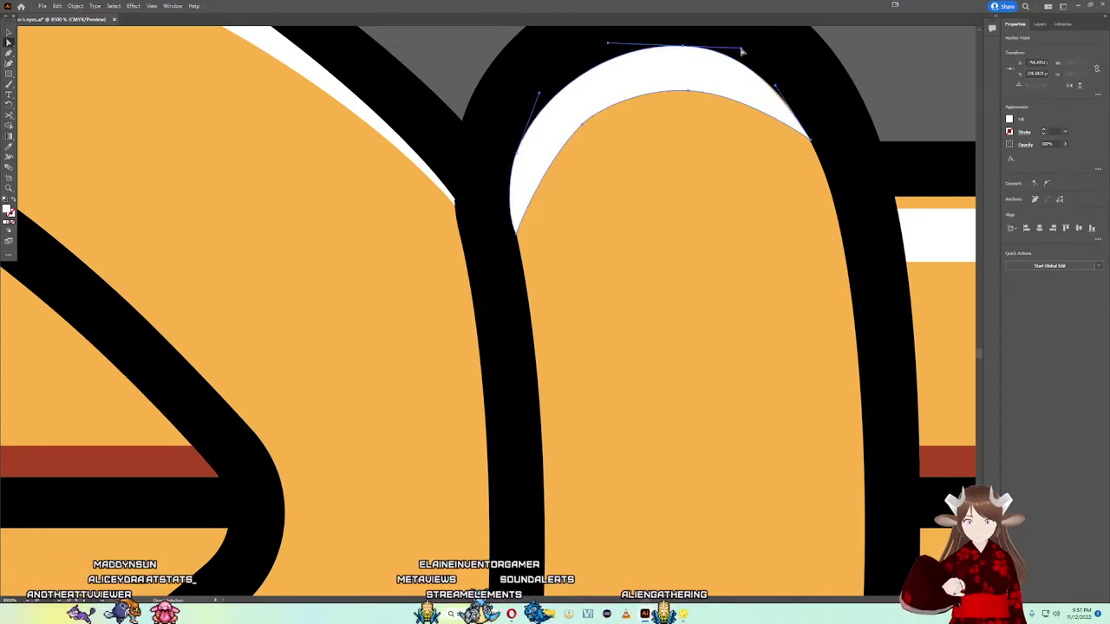
# Step: Inspect the highlight's inner curve, cord band and inner highlight paths, then return to Photoshop
pyautogui.click(779, 89)
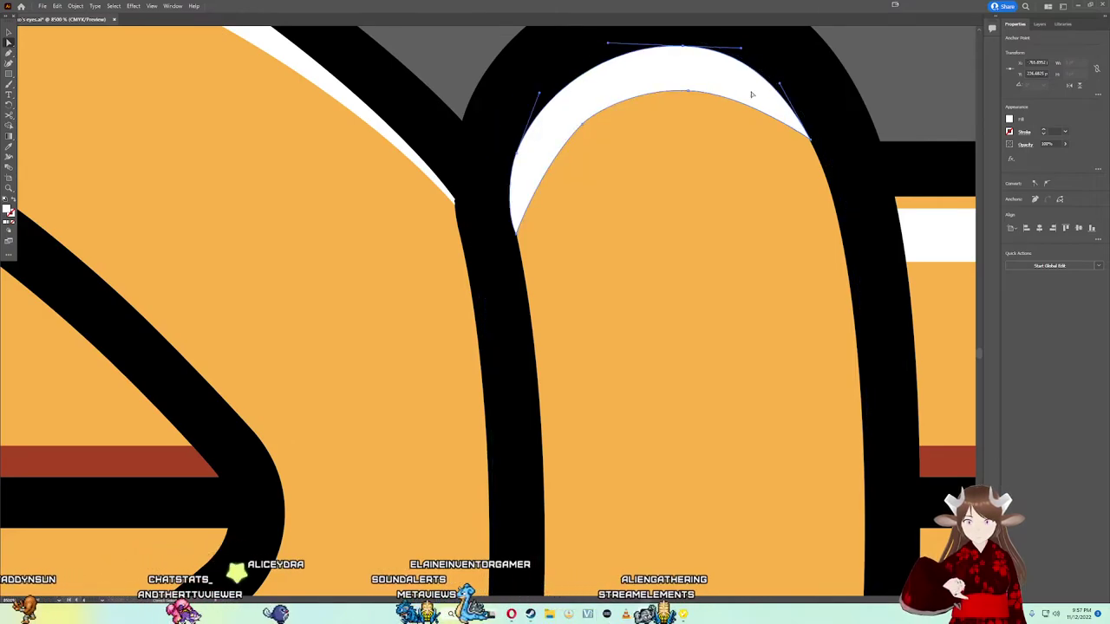
pyautogui.scroll(-3, 607, 130)
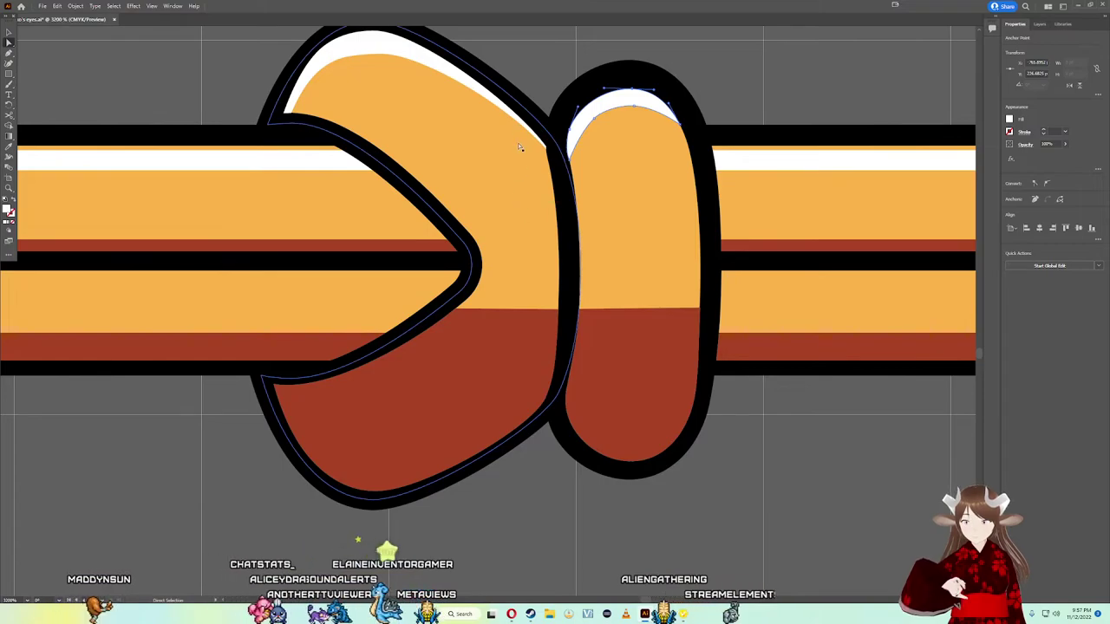
pyautogui.click(760, 457)
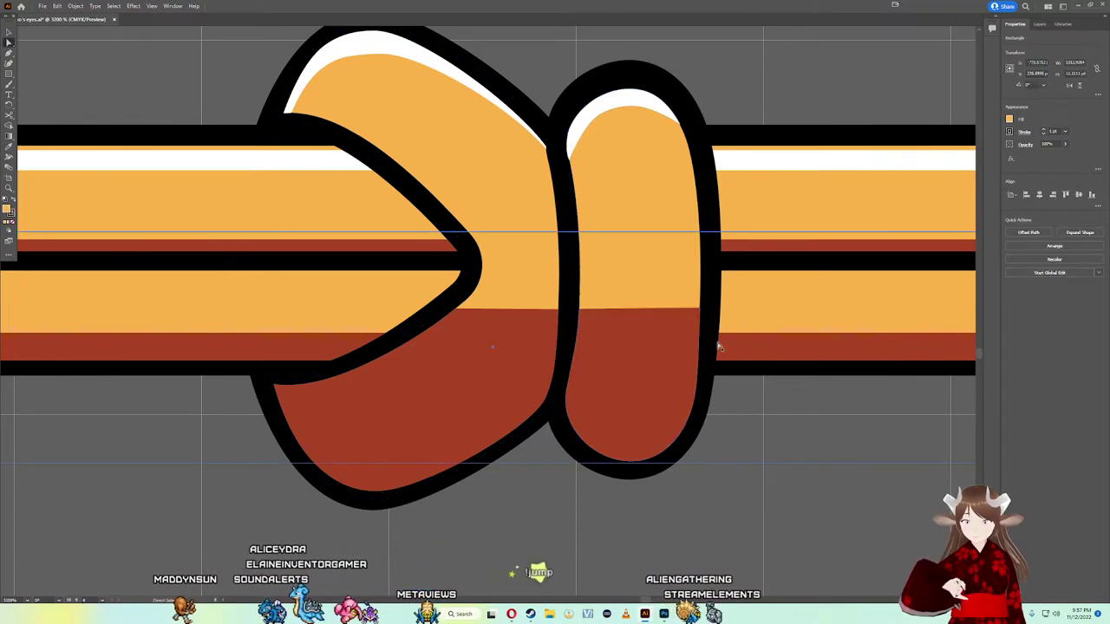
pyautogui.scroll(3, 613, 132)
pyautogui.scroll(-5, 506, 80)
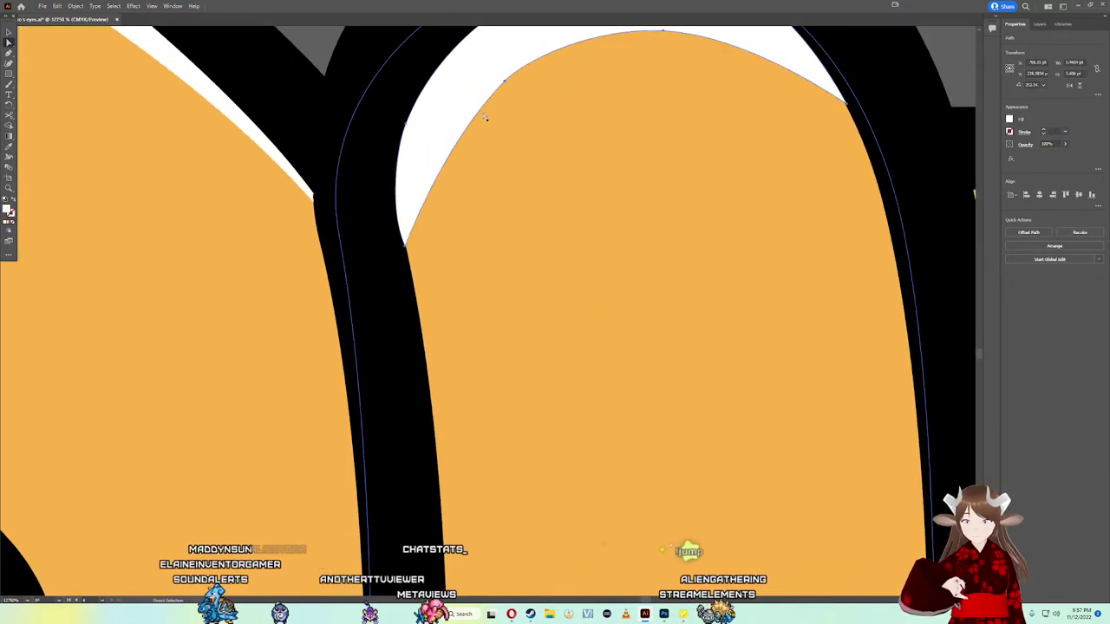
pyautogui.click(427, 269)
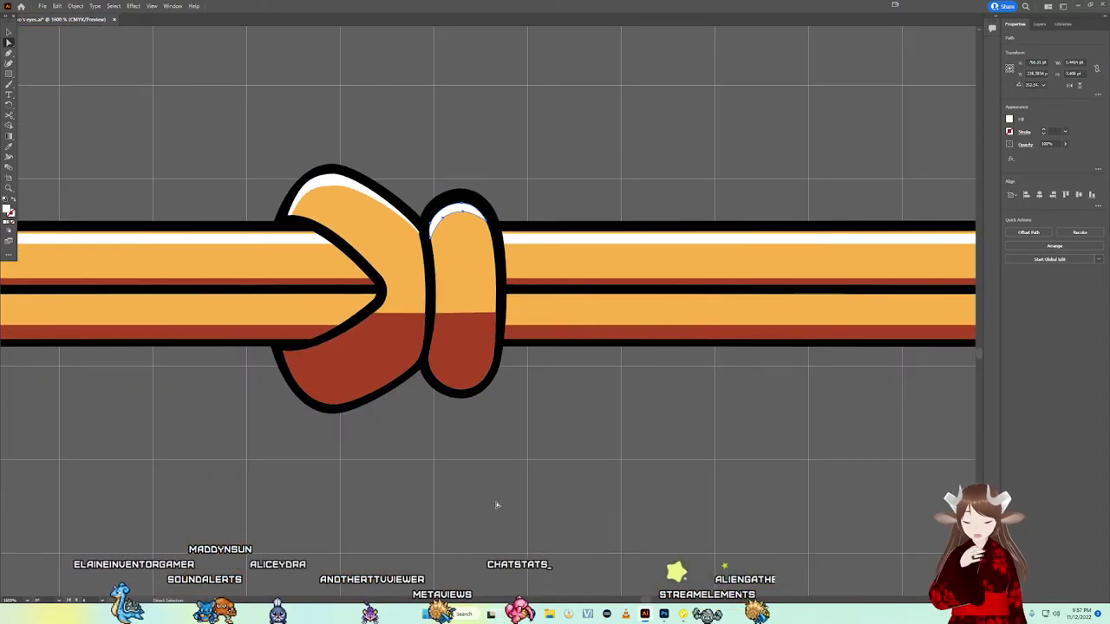
pyautogui.click(663, 614)
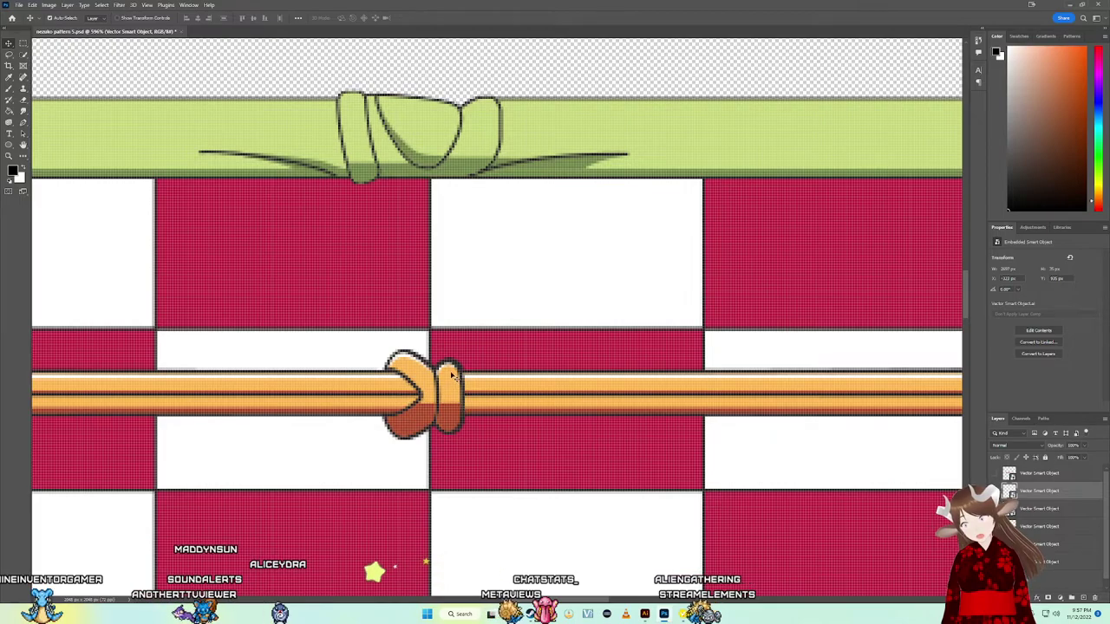
# Step: Check the revised knot on the Photoshop obi texture, then return to Illustrator's knot artwork
pyautogui.scroll(-1, 469, 378)
pyautogui.click(517, 451)
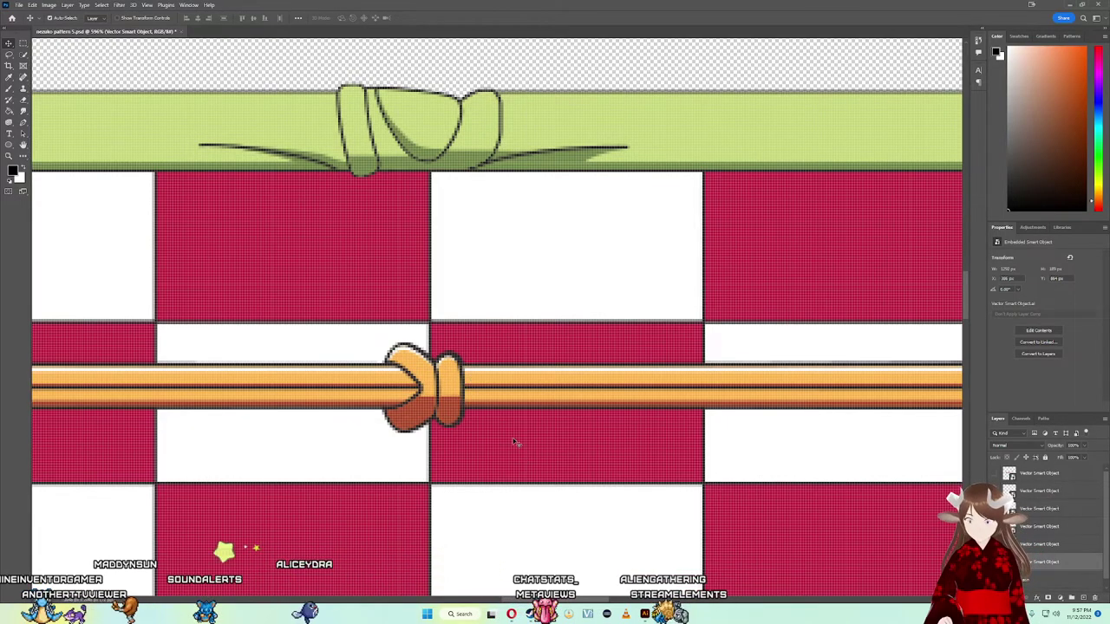
pyautogui.scroll(-2, 514, 442)
pyautogui.scroll(1, 505, 437)
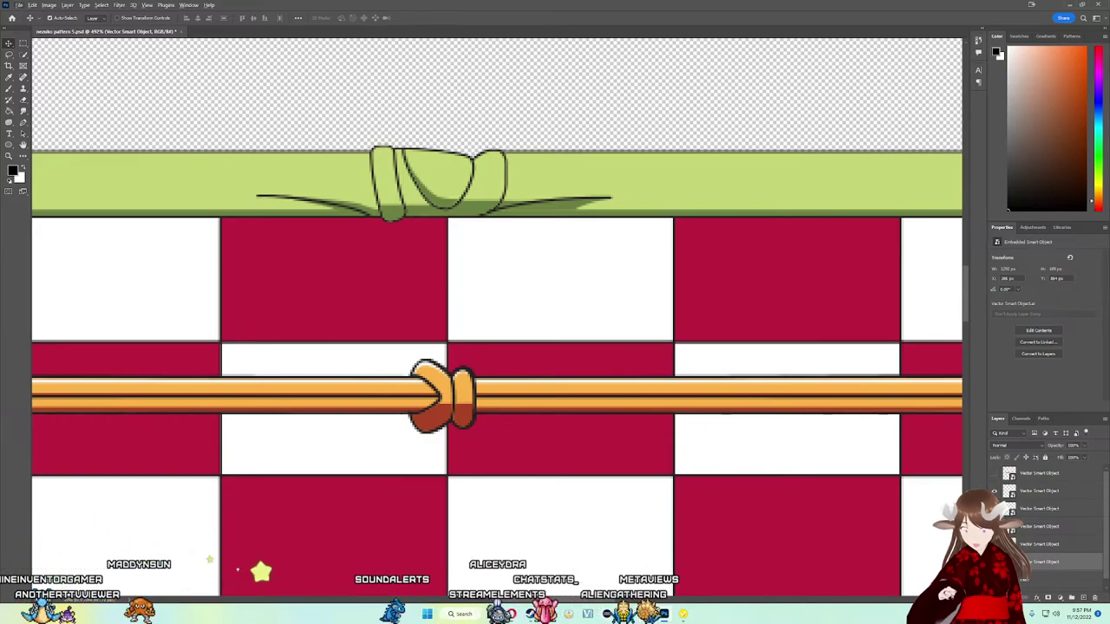
pyautogui.hotkey('alt', 'Tab')
pyautogui.click(341, 187)
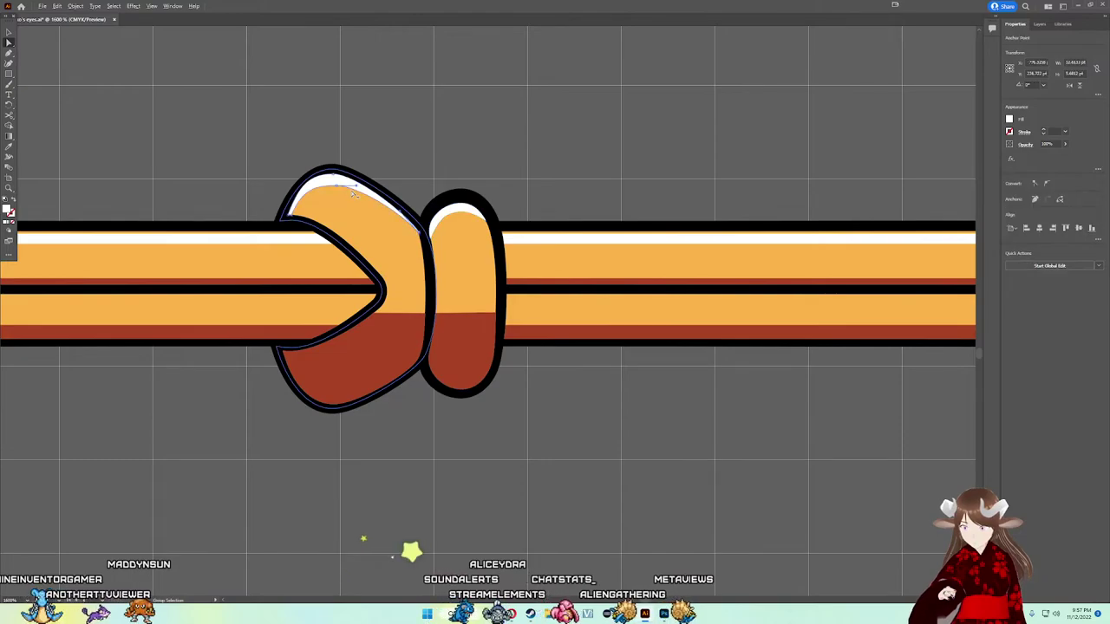
# Step: Move the left highlight's top point and lower tip to line up with the black outline
pyautogui.scroll(5, 341, 193)
pyautogui.moveTo(342, 201); pyautogui.dragTo(342, 208)
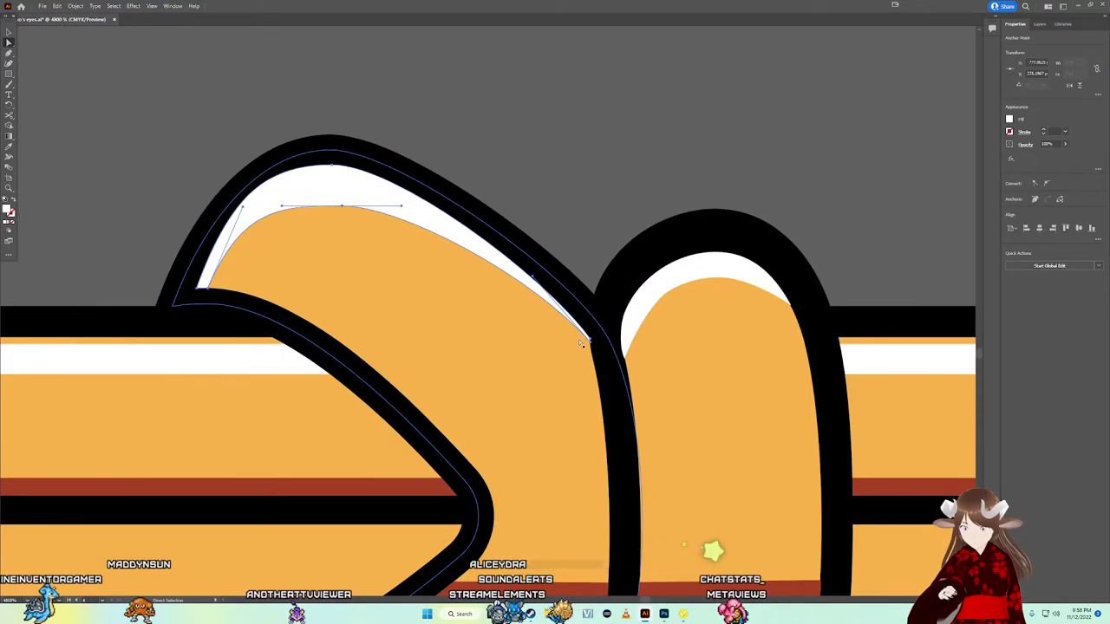
pyautogui.moveTo(588, 341); pyautogui.dragTo(592, 349)
pyautogui.scroll(5, 595, 354)
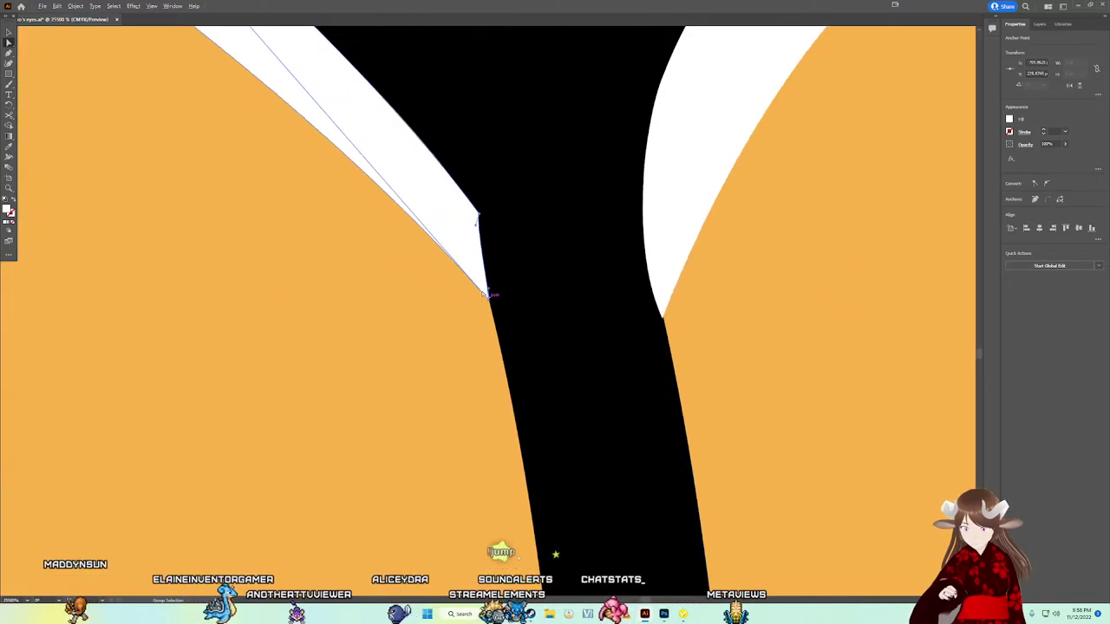
pyautogui.moveTo(483, 293); pyautogui.dragTo(491, 303)
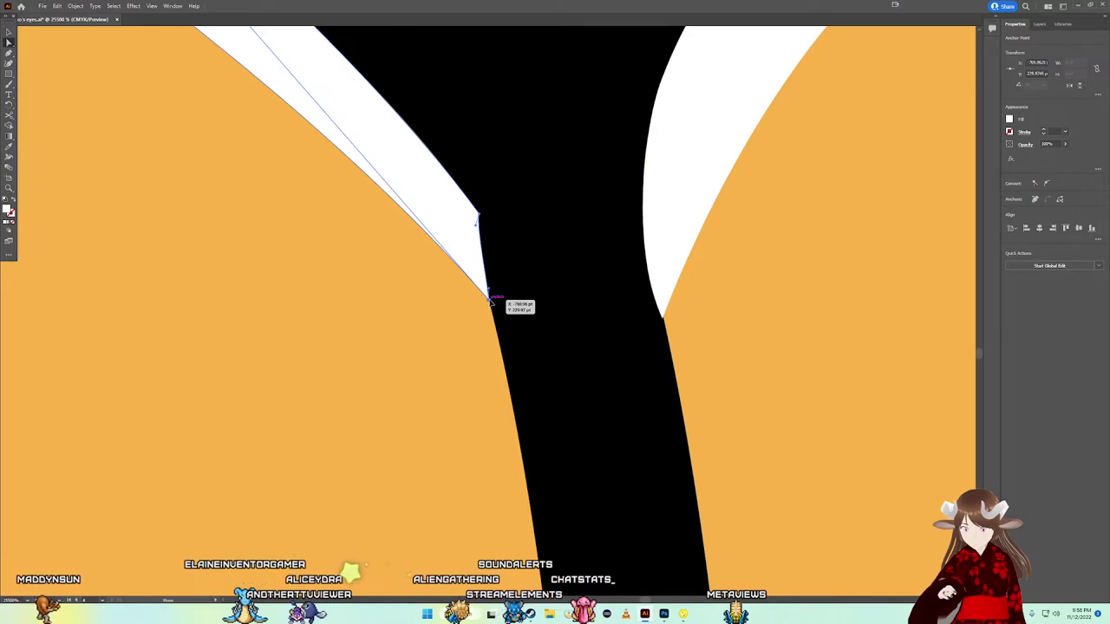
pyautogui.moveTo(491, 303); pyautogui.dragTo(492, 293)
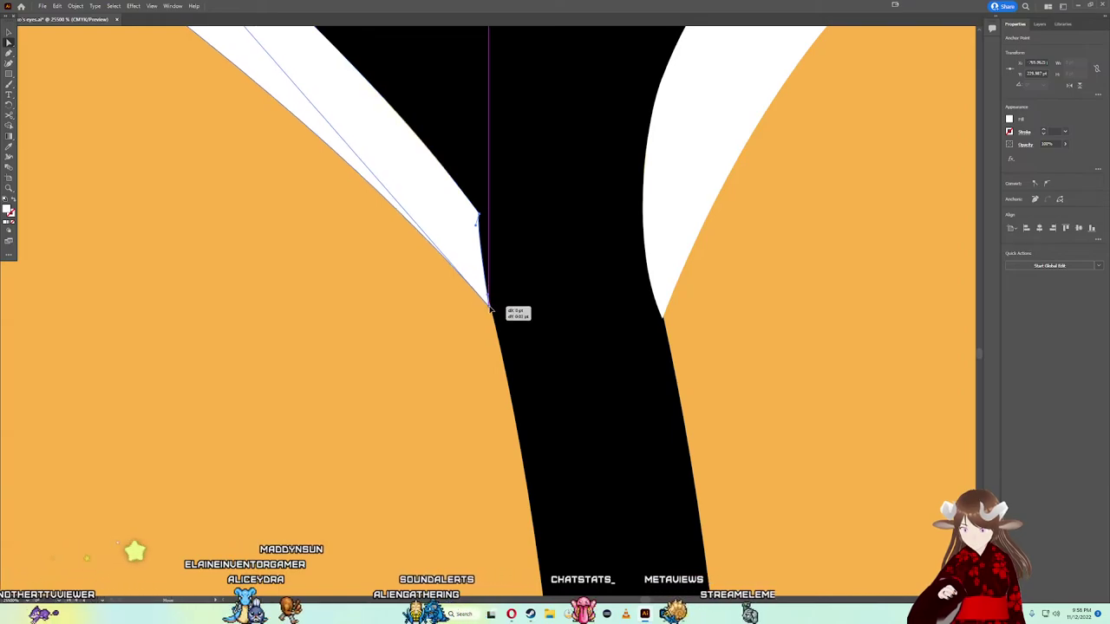
# Step: Convert the highlight's sharp tip anchor into a smooth curve point
pyautogui.click(512, 324)
pyautogui.scroll(-3, 507, 315)
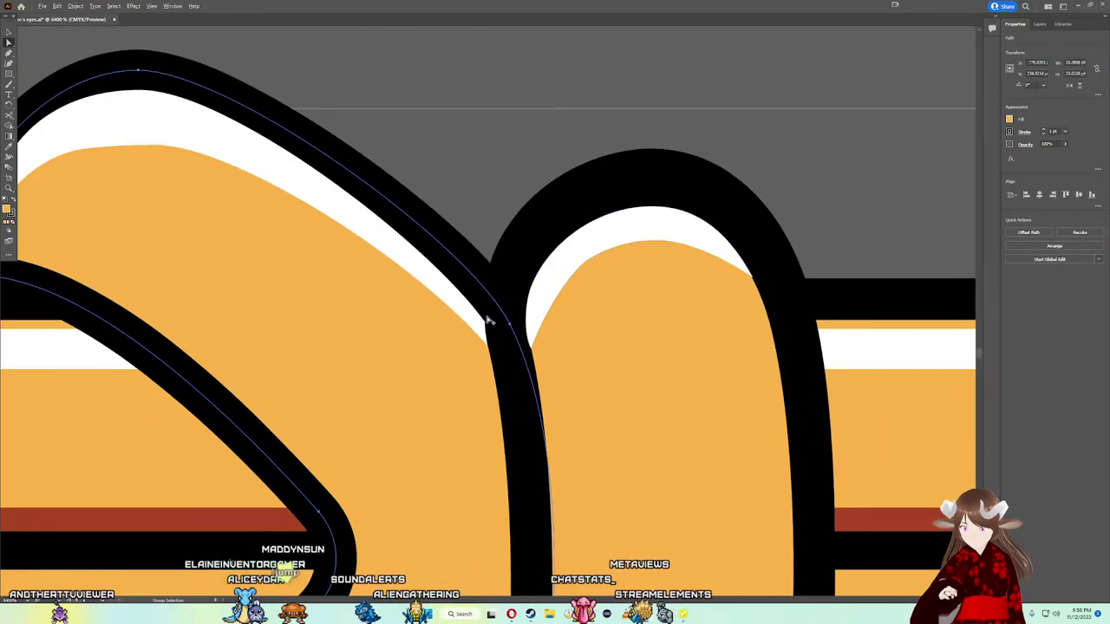
pyautogui.click(489, 321)
pyautogui.scroll(3, 488, 322)
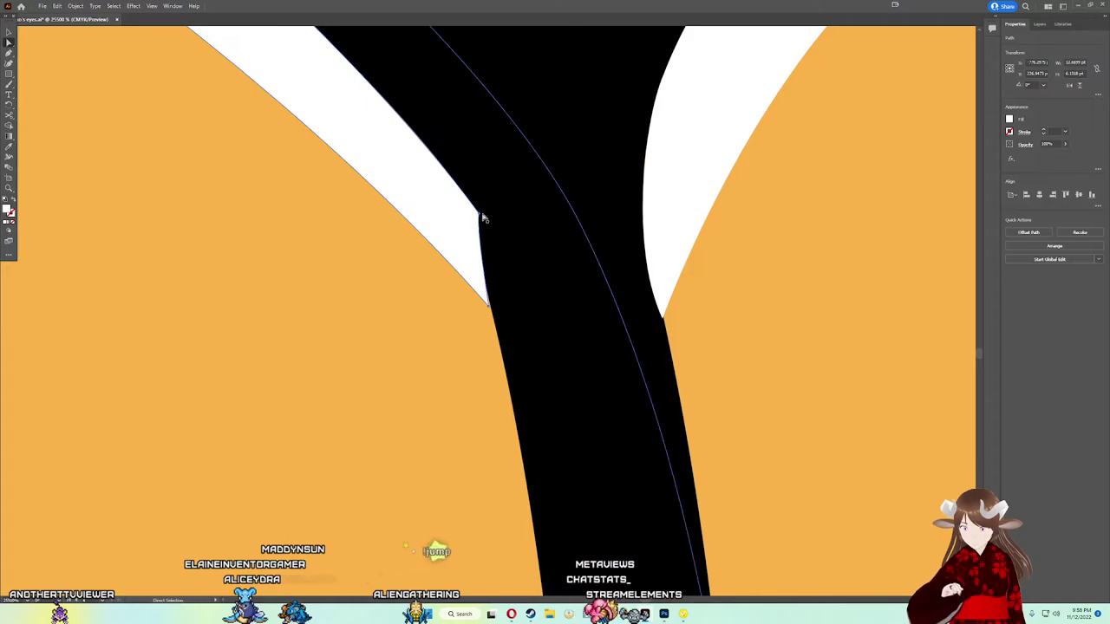
pyautogui.click(480, 215)
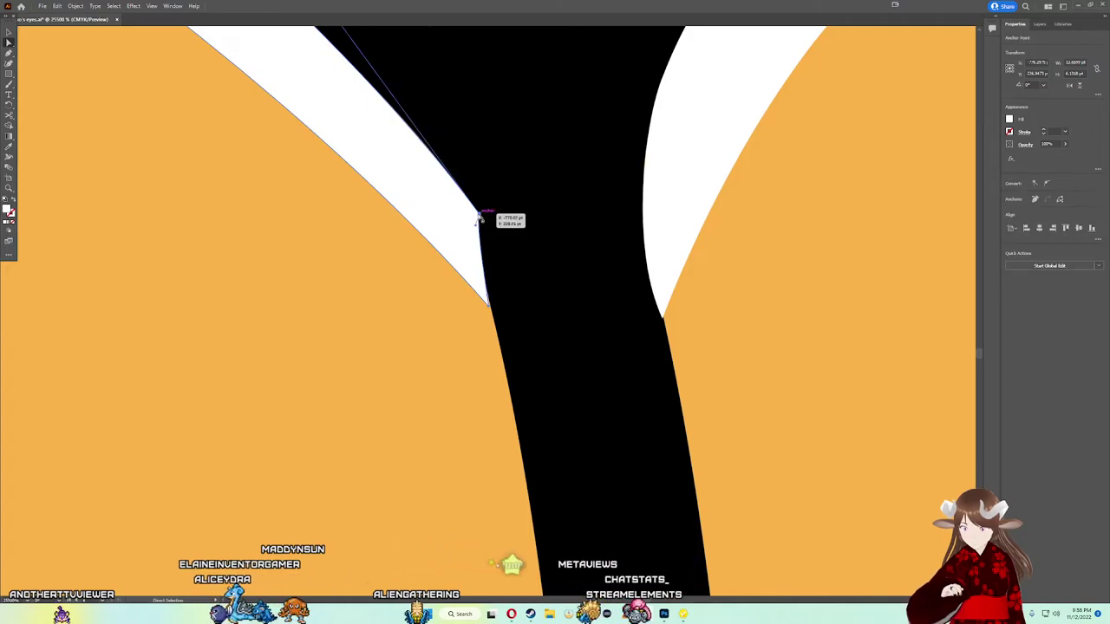
pyautogui.click(1037, 185)
# Step: Reshape the knot's outline curve between the two loops
pyautogui.scroll(-2, 627, 165)
pyautogui.scroll(-1, 627, 165)
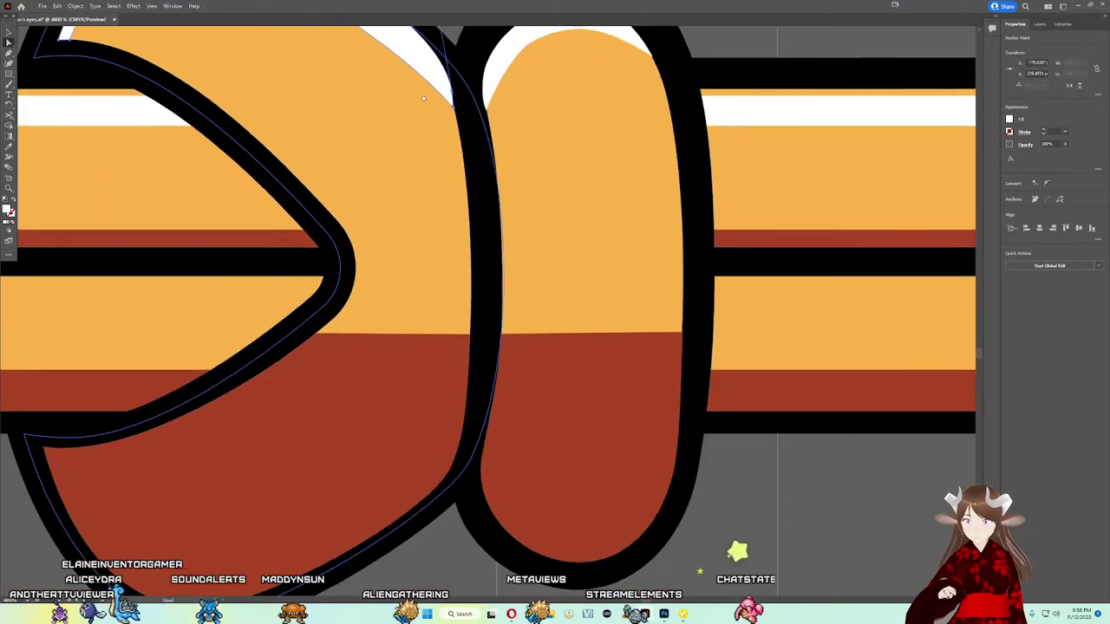
pyautogui.scroll(-1, 626, 165)
pyautogui.scroll(1, 557, 326)
pyautogui.scroll(2, 514, 345)
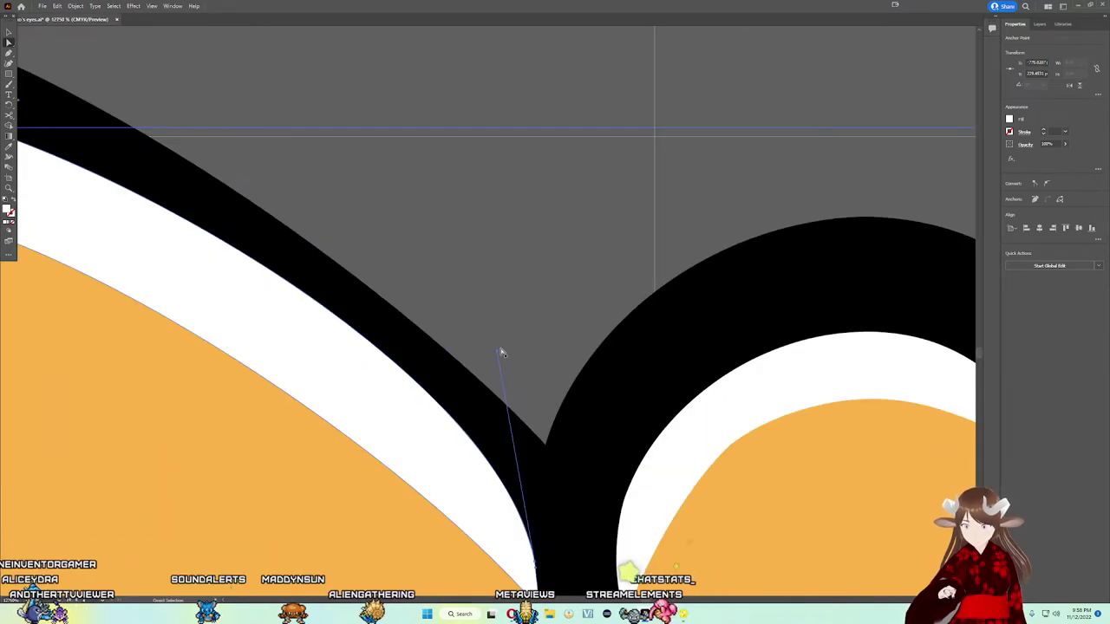
pyautogui.moveTo(497, 354); pyautogui.dragTo(390, 376)
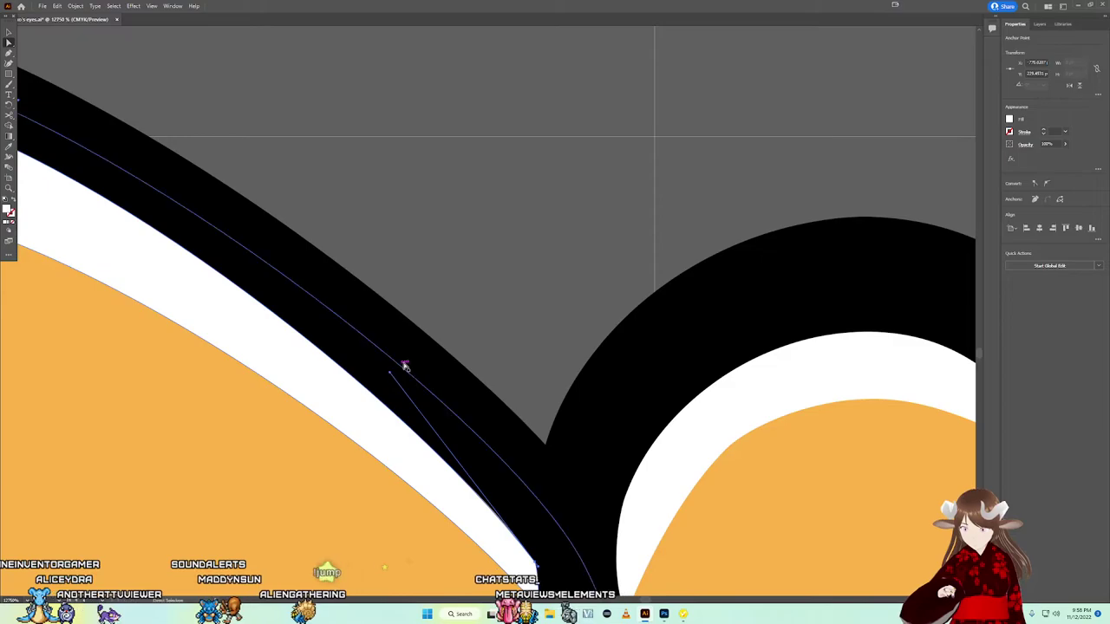
pyautogui.moveTo(476, 446); pyautogui.dragTo(481, 245)
pyautogui.scroll(-2, 555, 434)
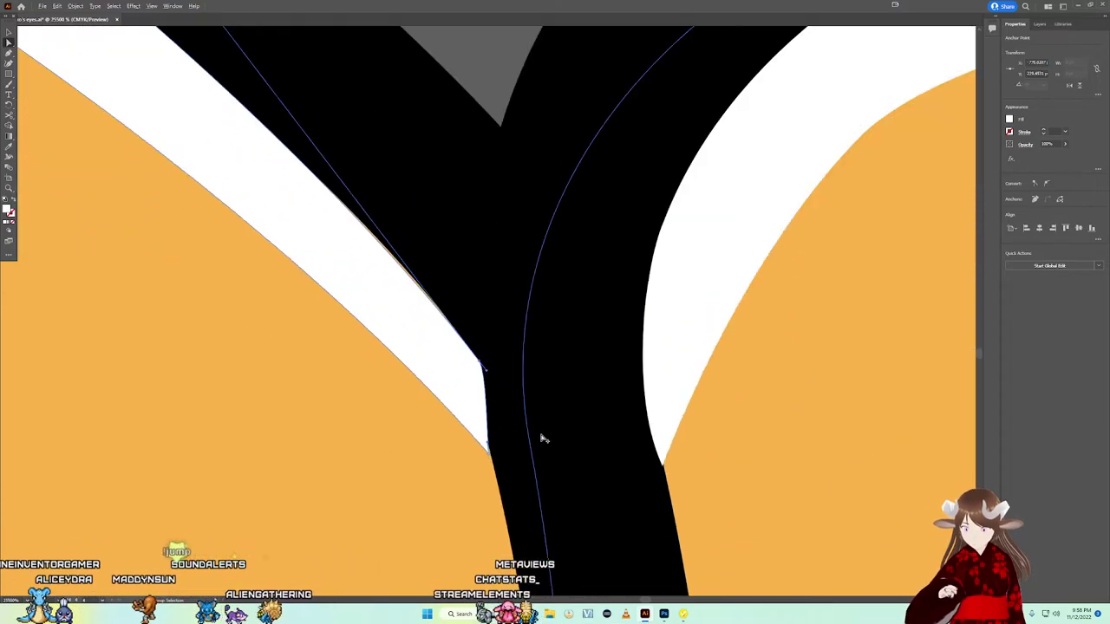
pyautogui.scroll(5, 520, 447)
# Step: Nudge the white highlight's tip down and pull its edges in along the outline
pyautogui.moveTo(584, 158); pyautogui.dragTo(620, 361)
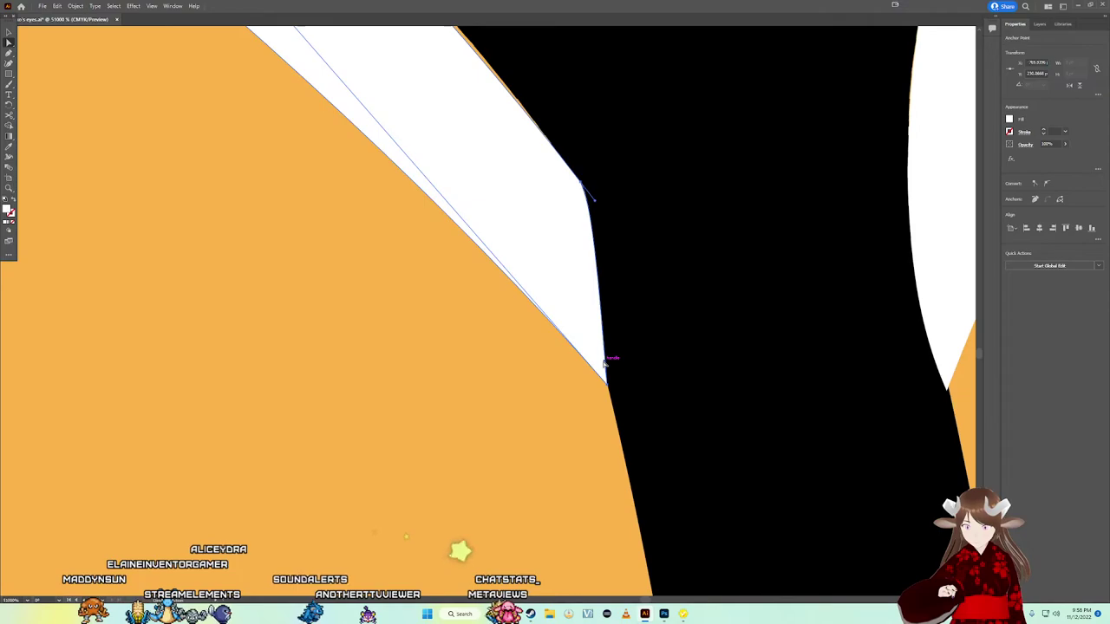
pyautogui.moveTo(605, 362)
pyautogui.mouseDown()
pyautogui.moveTo(585, 350)
pyautogui.moveTo(607, 383)
pyautogui.mouseUp()
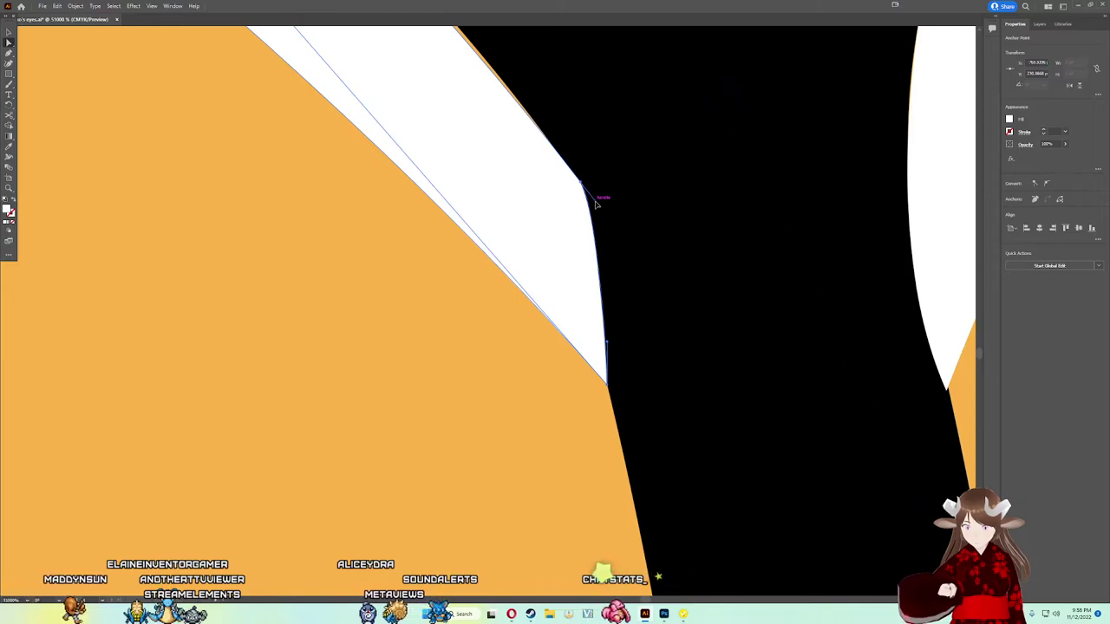
pyautogui.click(593, 205)
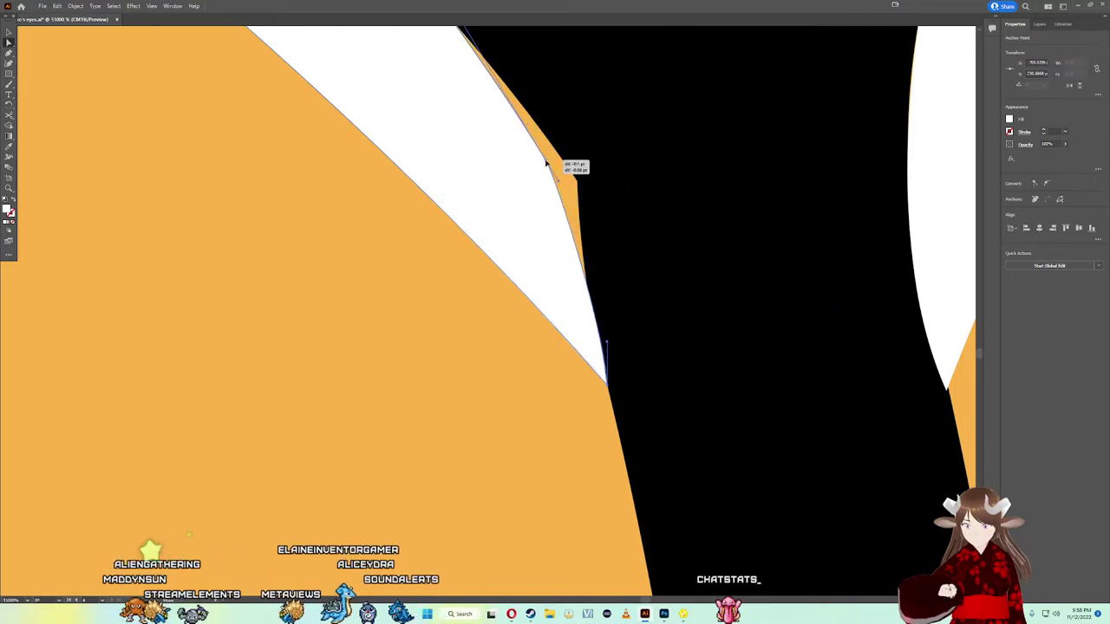
pyautogui.moveTo(574, 176); pyautogui.dragTo(573, 179)
pyautogui.scroll(-5, 585, 200)
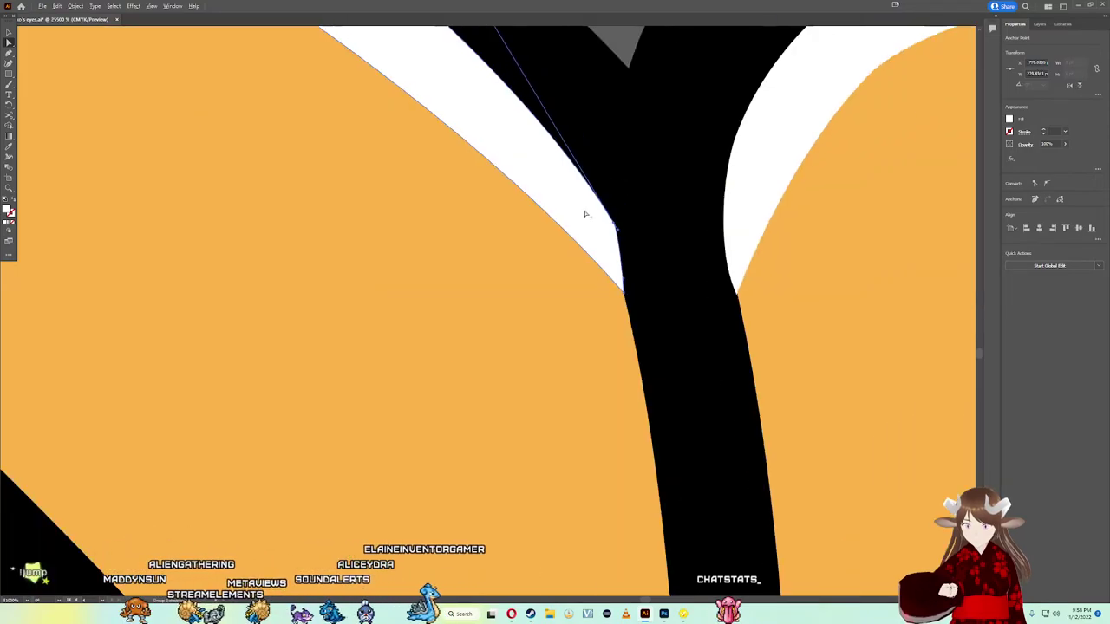
pyautogui.scroll(-5, 546, 147)
# Step: Smooth the lobe's white highlight curve, then marquee-select the whole knot and its cord bands
pyautogui.click(527, 120)
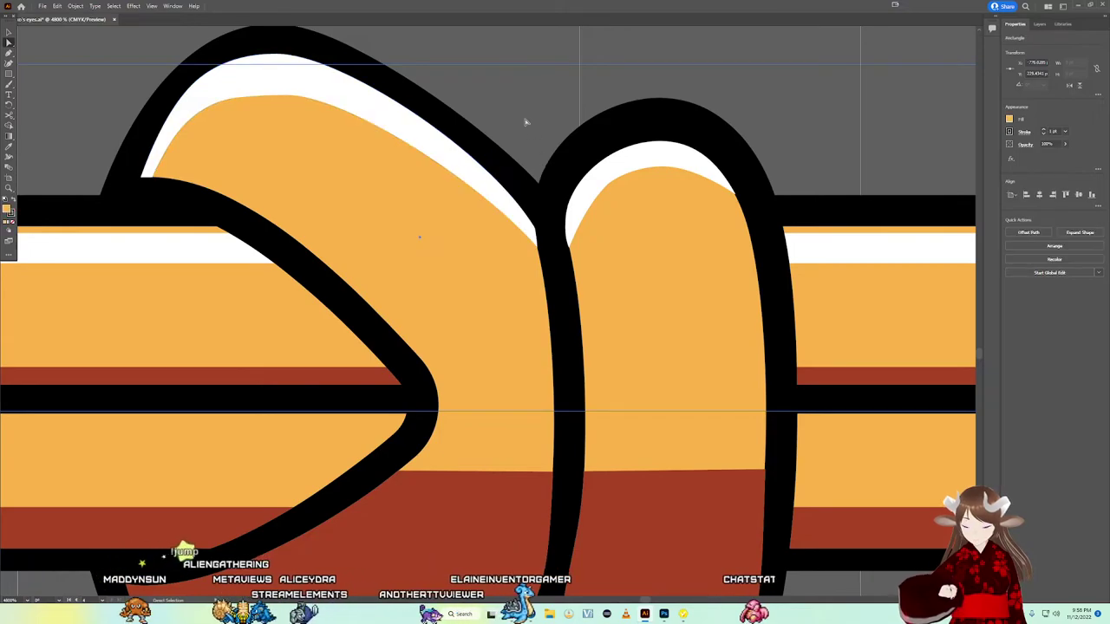
pyautogui.click(372, 143)
pyautogui.scroll(-3, 486, 261)
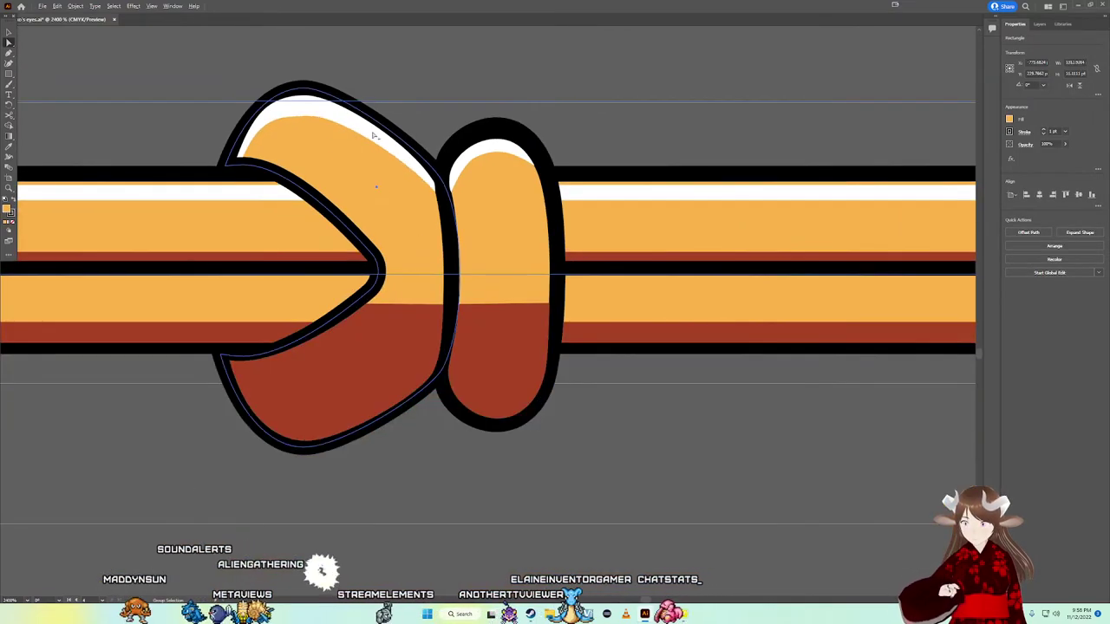
pyautogui.scroll(-3, 520, 390)
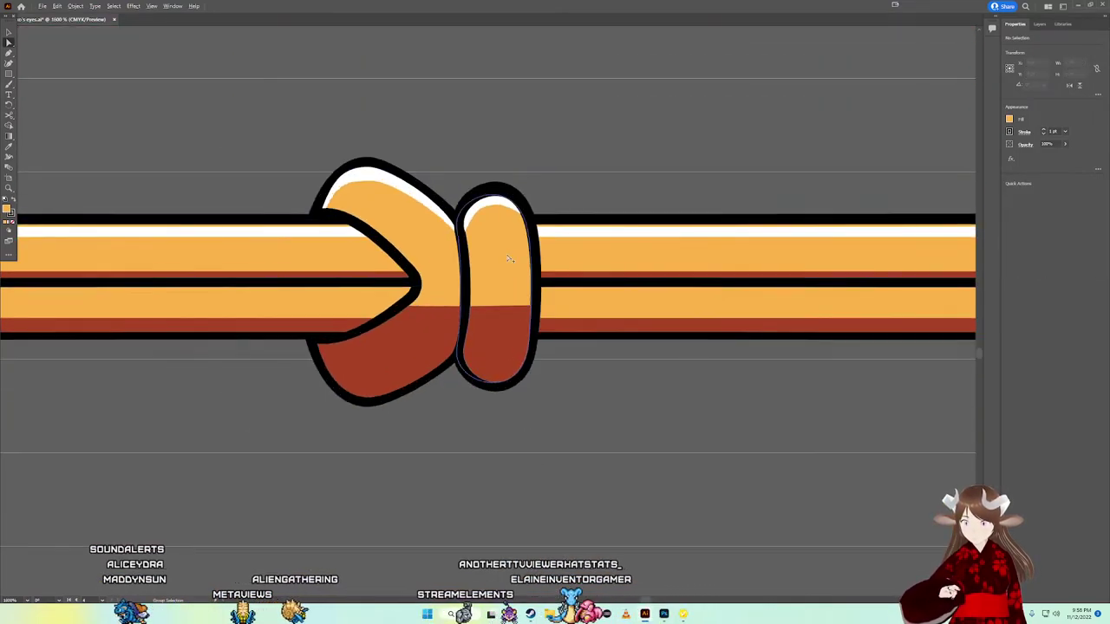
pyautogui.scroll(6, 490, 252)
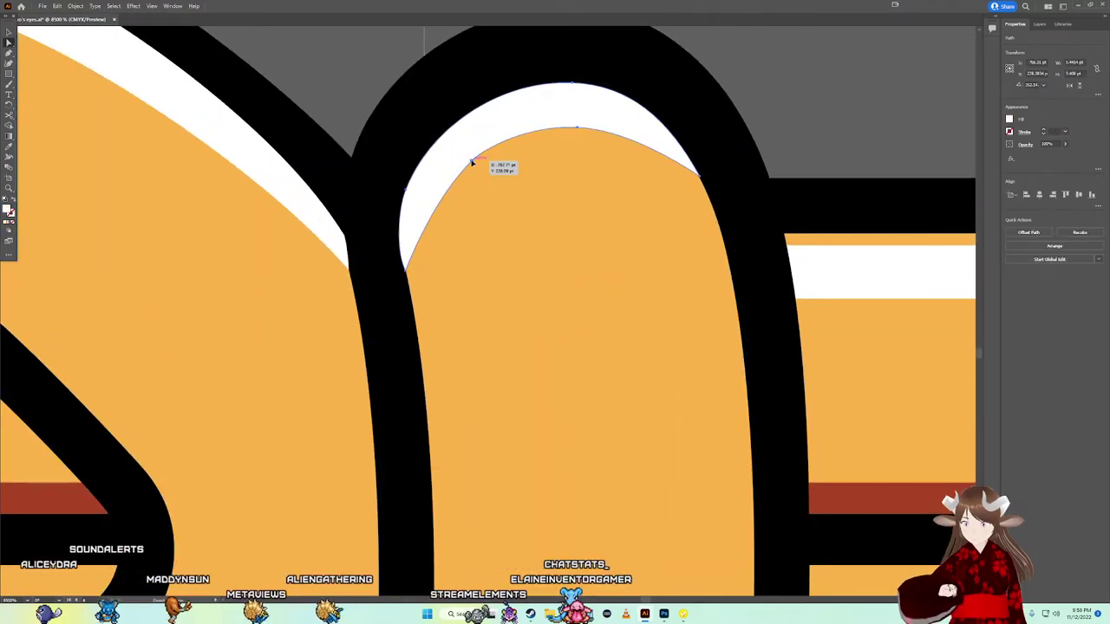
pyautogui.moveTo(472, 162); pyautogui.dragTo(476, 164)
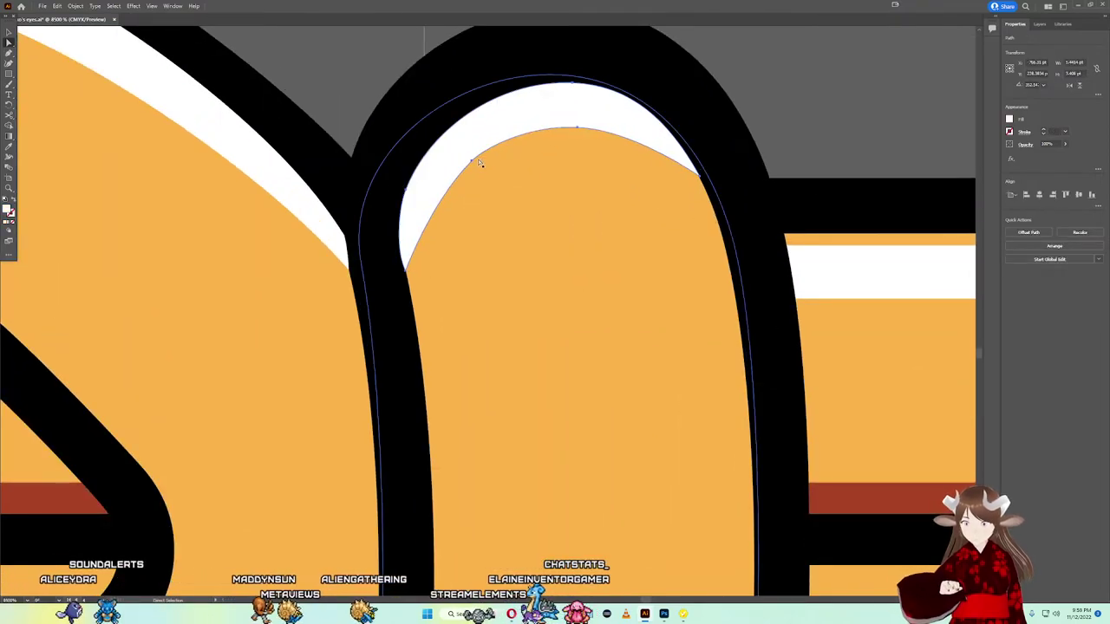
pyautogui.click(473, 163)
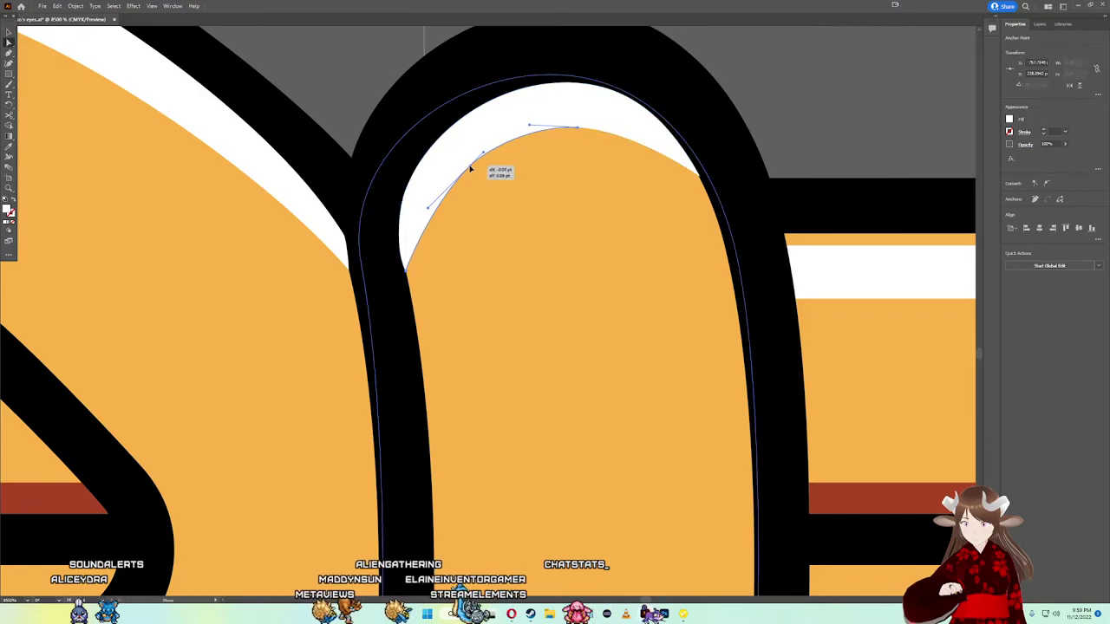
pyautogui.scroll(-6, 475, 168)
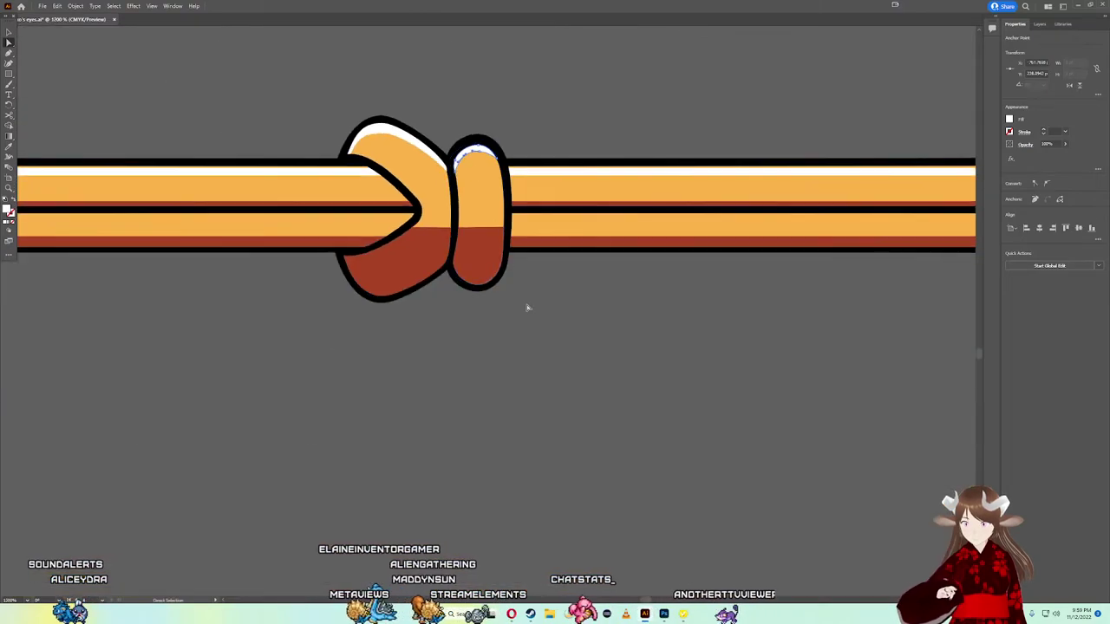
pyautogui.moveTo(540, 378); pyautogui.dragTo(330, 77)
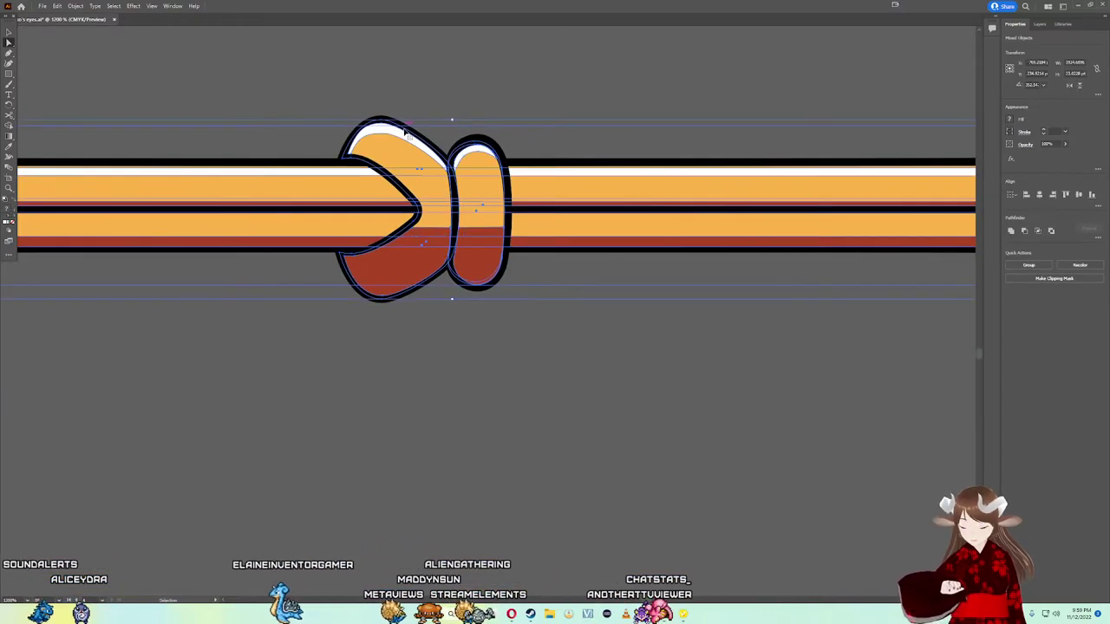
pyautogui.hotkey('alt', 'Tab')
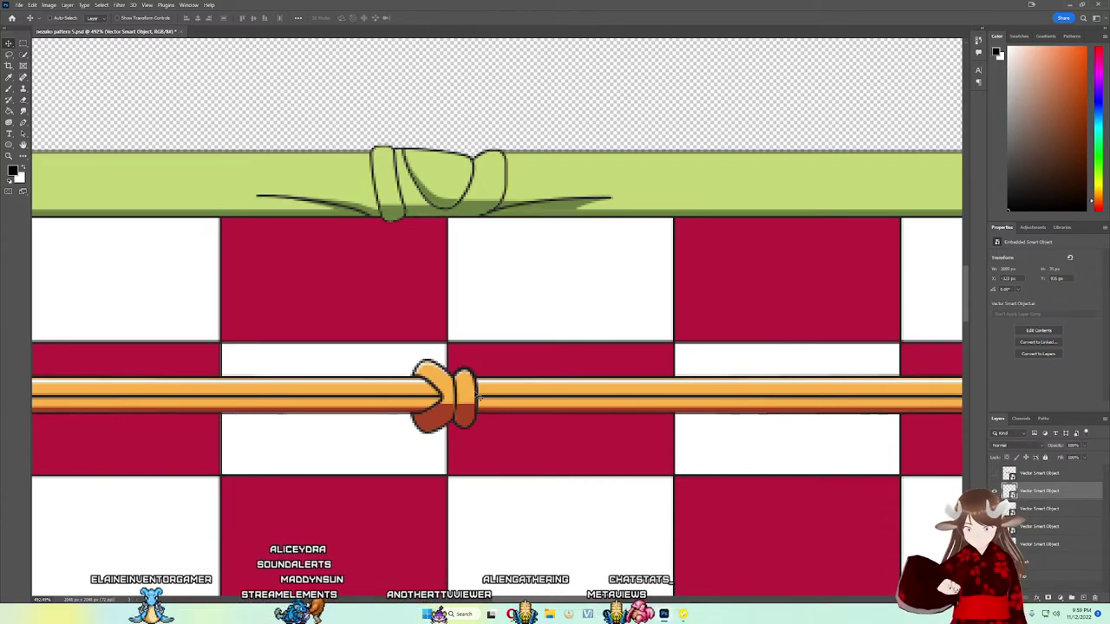
# Step: Paste the knot artwork as pixels and position it over the existing cord
pyautogui.hotkey('ctrl', 'v')
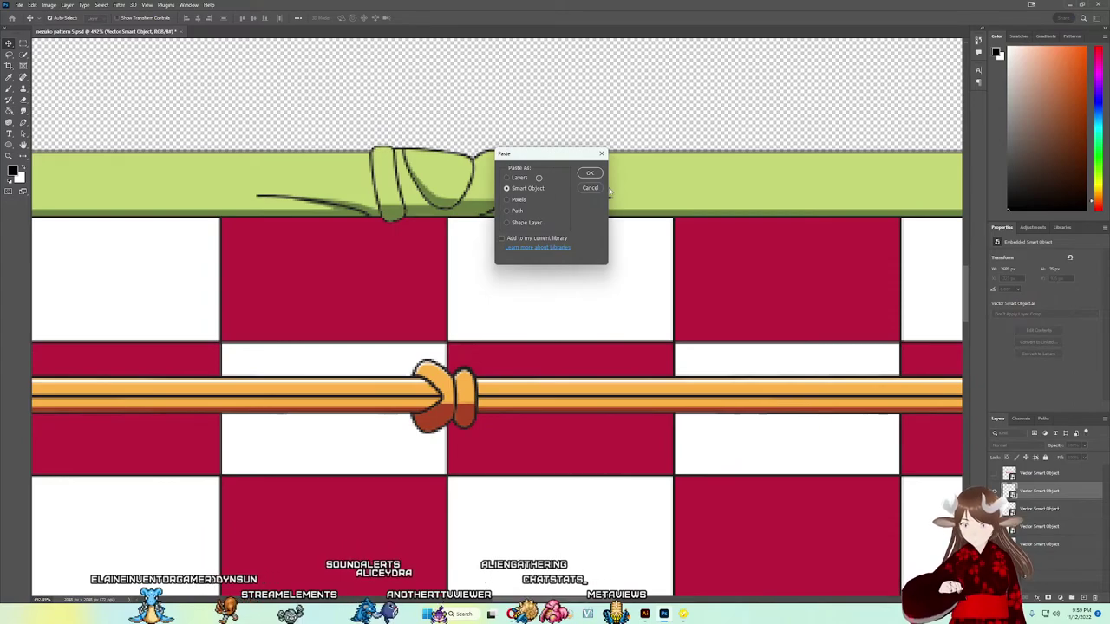
pyautogui.click(507, 200)
pyautogui.click(589, 173)
pyautogui.moveTo(511, 312); pyautogui.dragTo(452, 404)
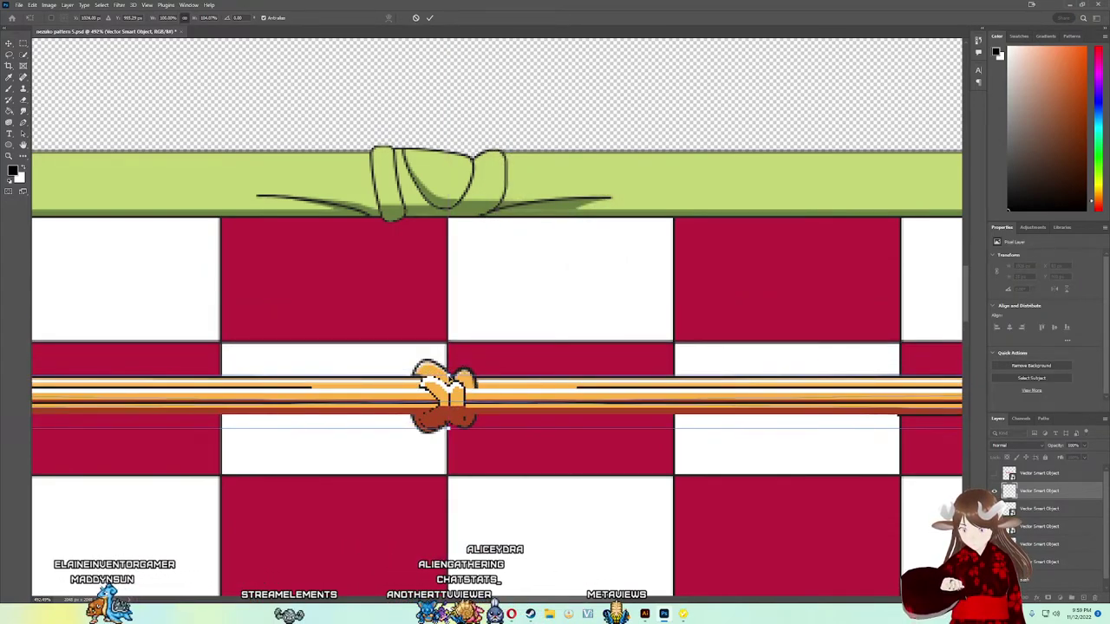
pyautogui.moveTo(449, 382); pyautogui.dragTo(451, 372)
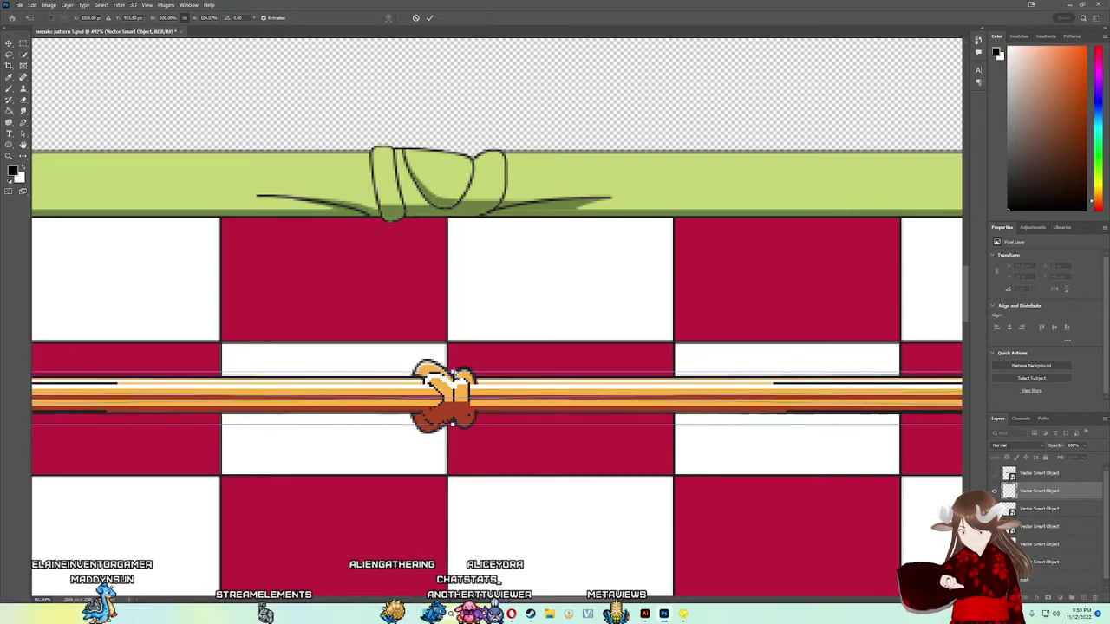
pyautogui.press('Down')
# Step: Stretch the pasted cord taller, apply the transform, nudge it right, and compare its visibility
pyautogui.moveTo(449, 375); pyautogui.dragTo(448, 358)
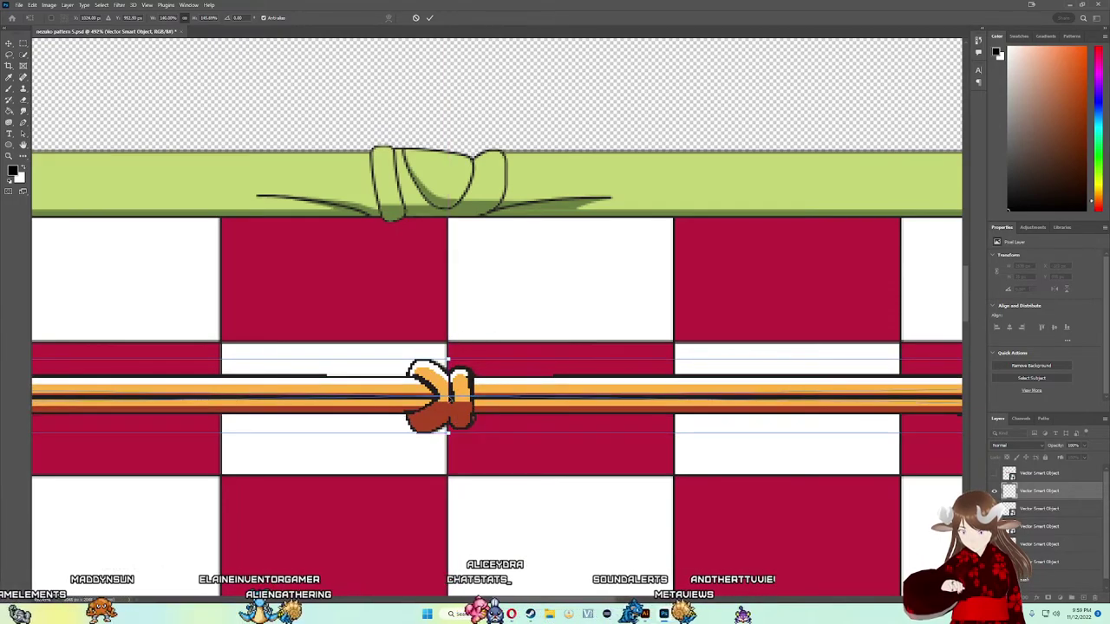
pyautogui.moveTo(448, 429); pyautogui.dragTo(449, 433)
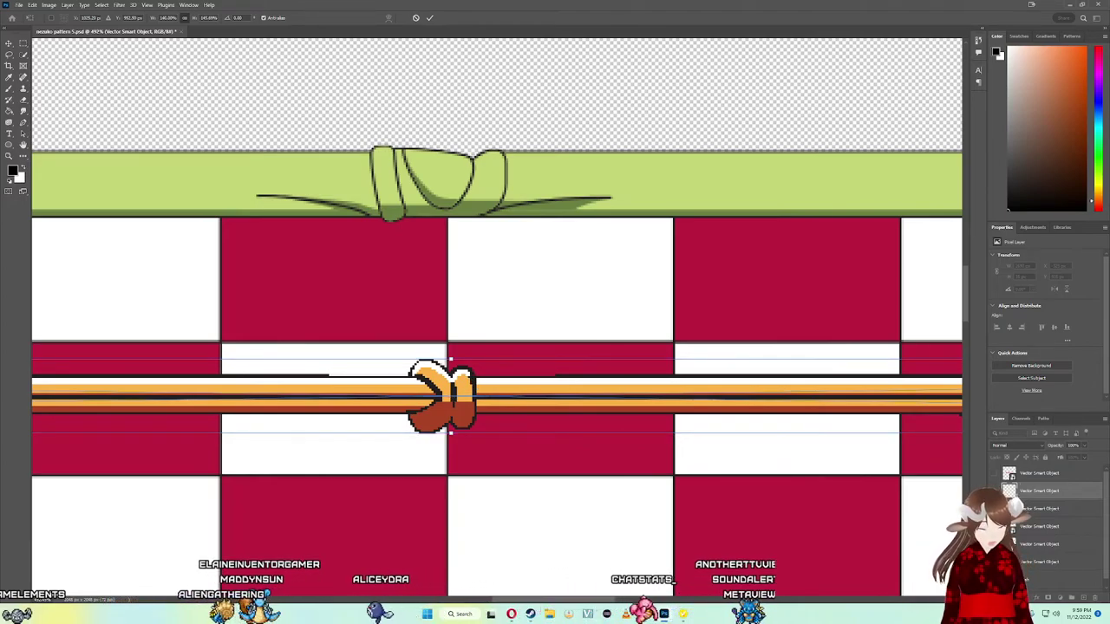
pyautogui.press('Return')
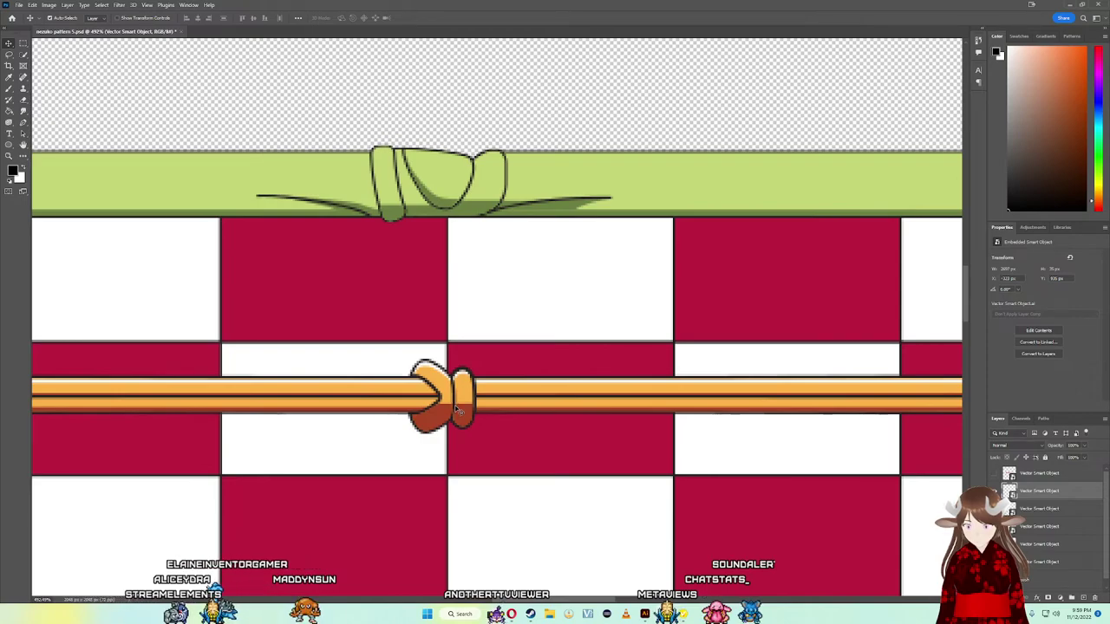
pyautogui.press('Right')
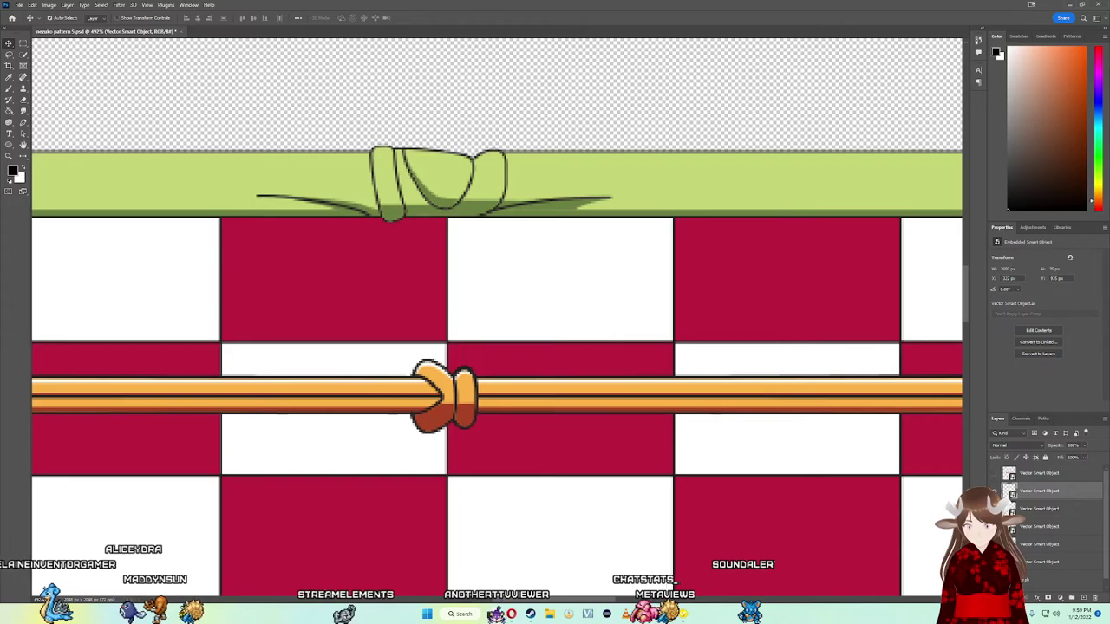
pyautogui.click(996, 491)
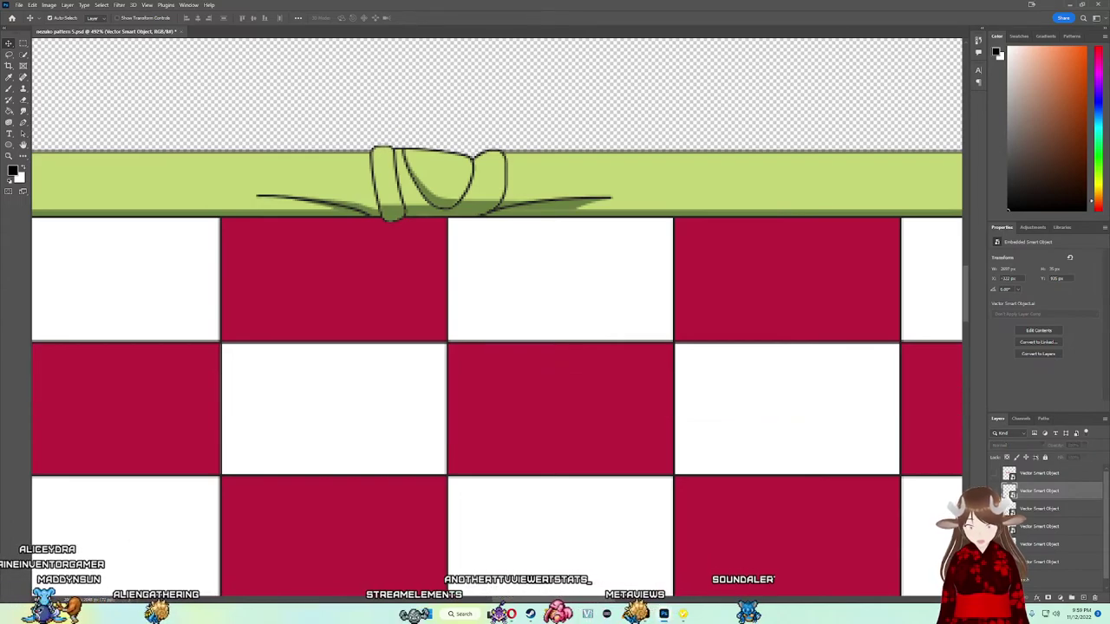
pyautogui.click(997, 490)
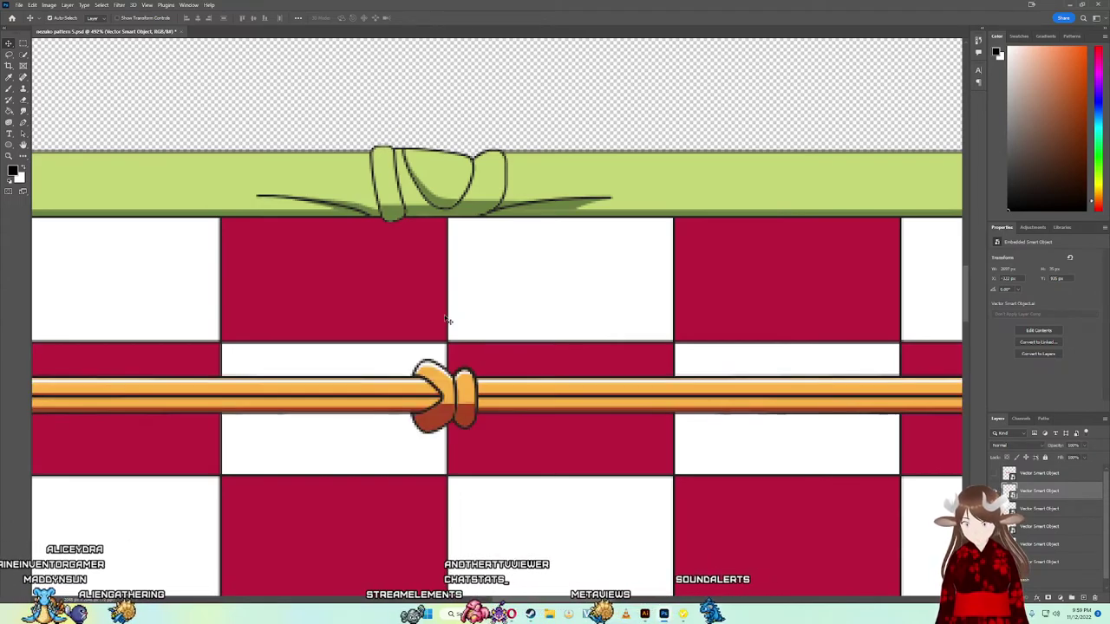
pyautogui.scroll(-2, 499, 313)
pyautogui.scroll(-2, 550, 307)
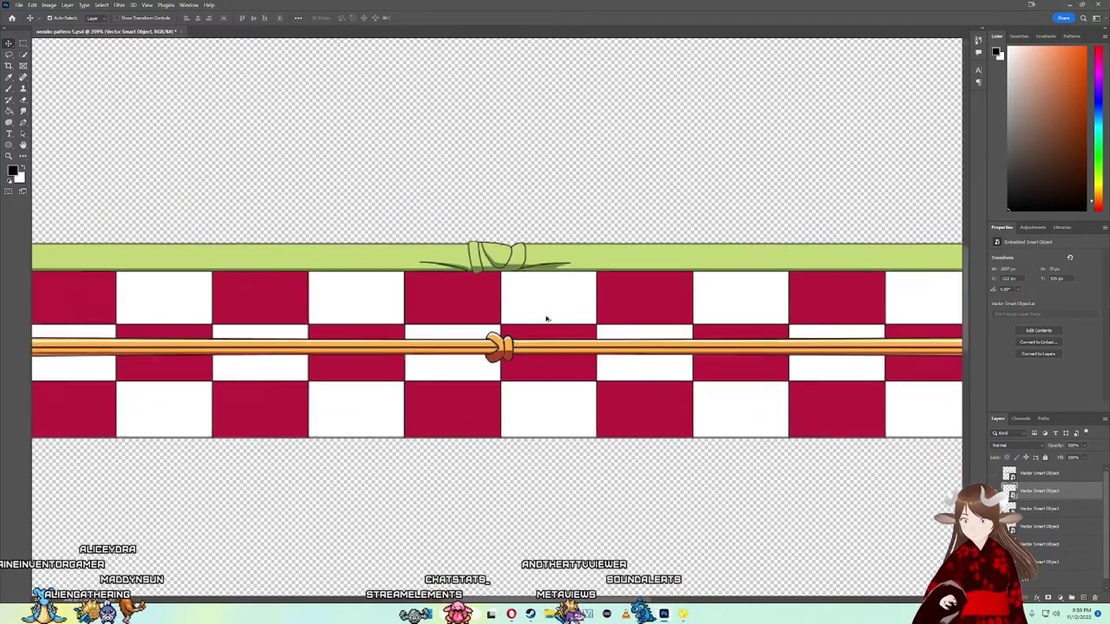
pyautogui.scroll(-1, 495, 318)
# Step: Save a PNG copy of the obi pattern, overwriting the existing sash pattern file
pyautogui.click(19, 5)
pyautogui.moveTo(31, 148)
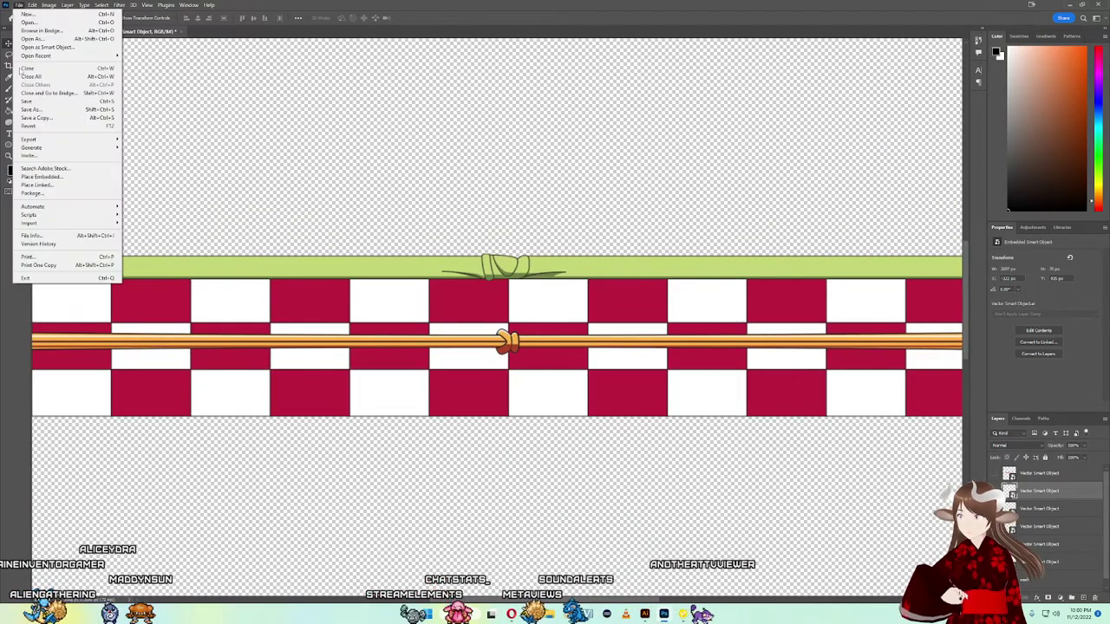
pyautogui.click(152, 139)
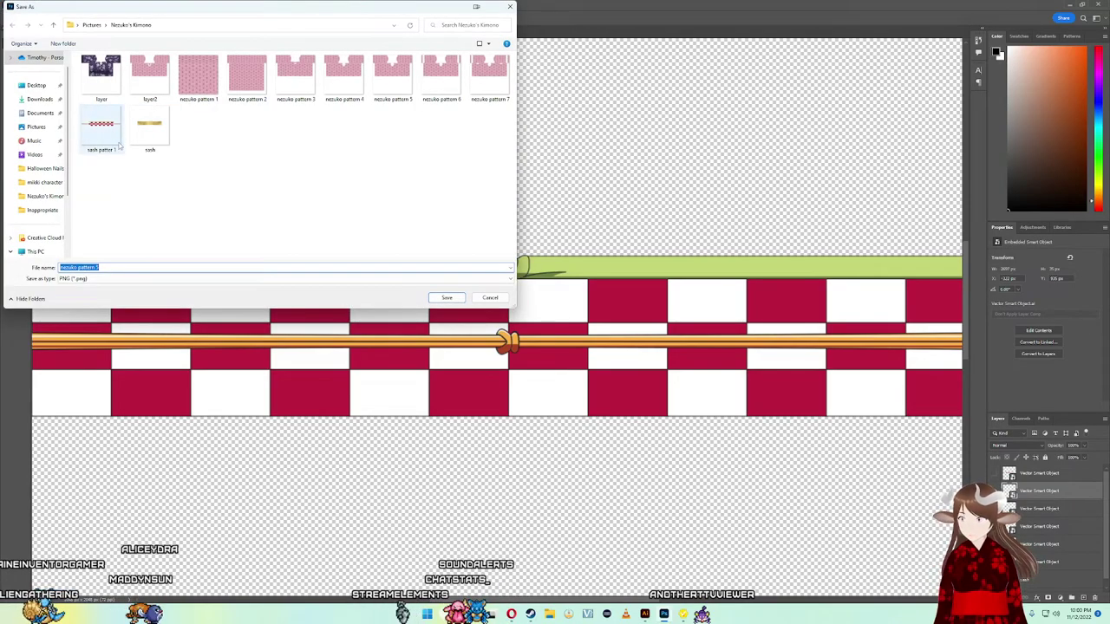
pyautogui.doubleClick(111, 145)
pyautogui.click(566, 308)
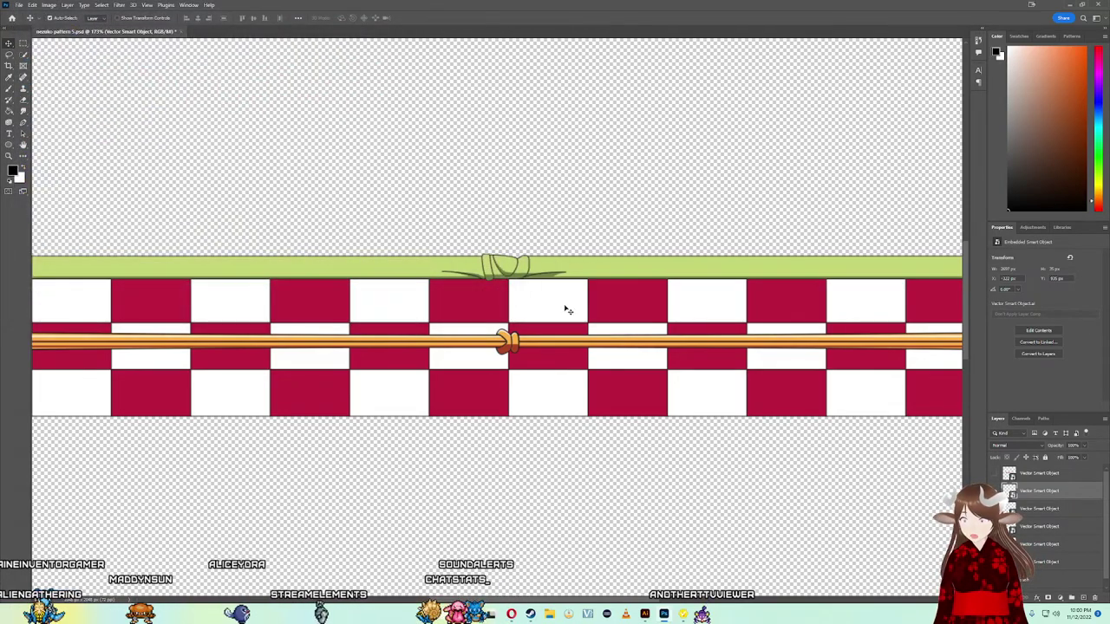
pyautogui.scroll(1, 516, 381)
pyautogui.scroll(2, 507, 403)
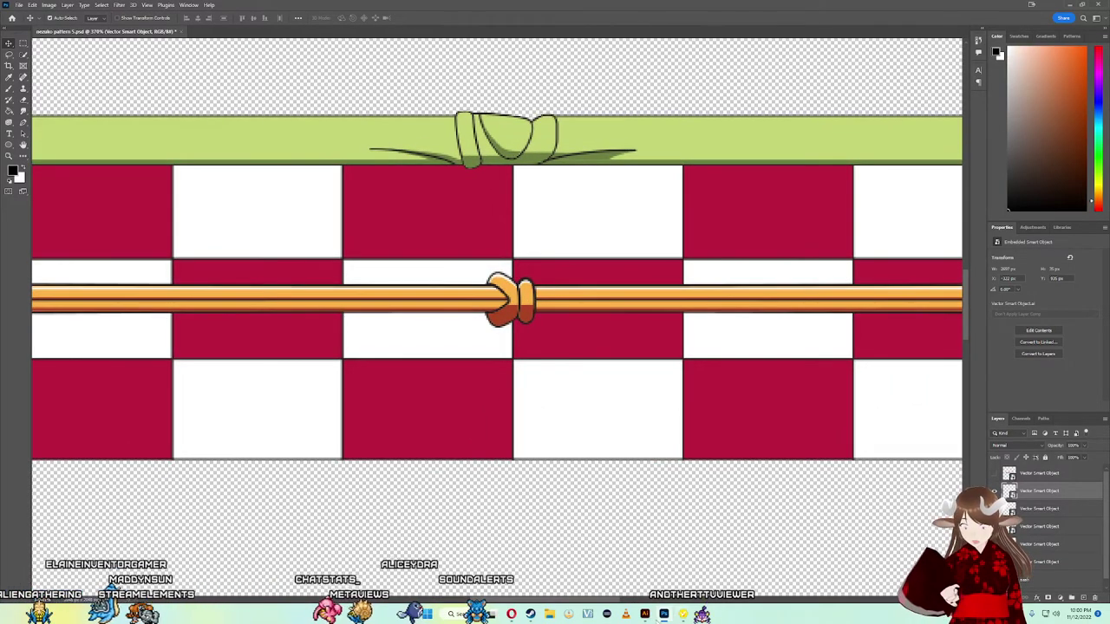
pyautogui.moveTo(663, 615)
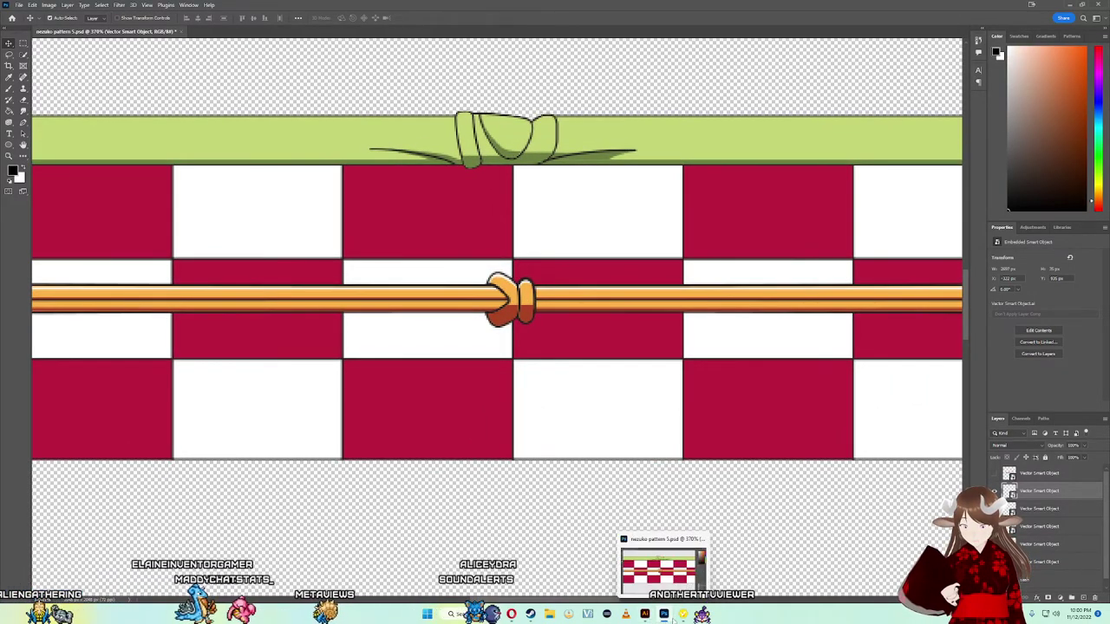
pyautogui.click(663, 614)
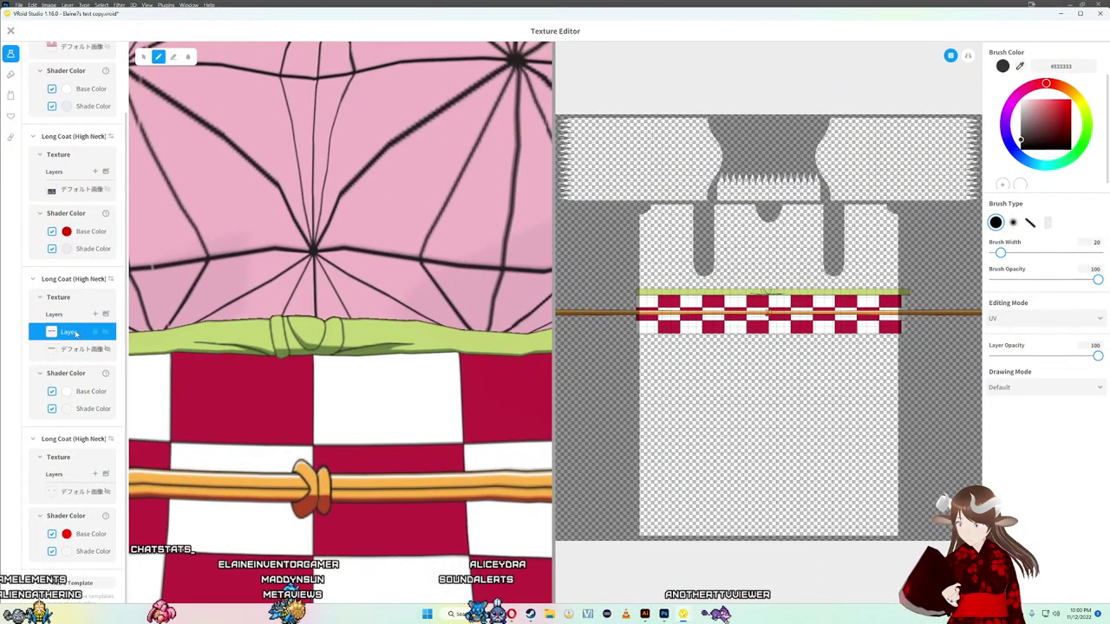
pyautogui.rightClick(87, 331)
pyautogui.click(97, 324)
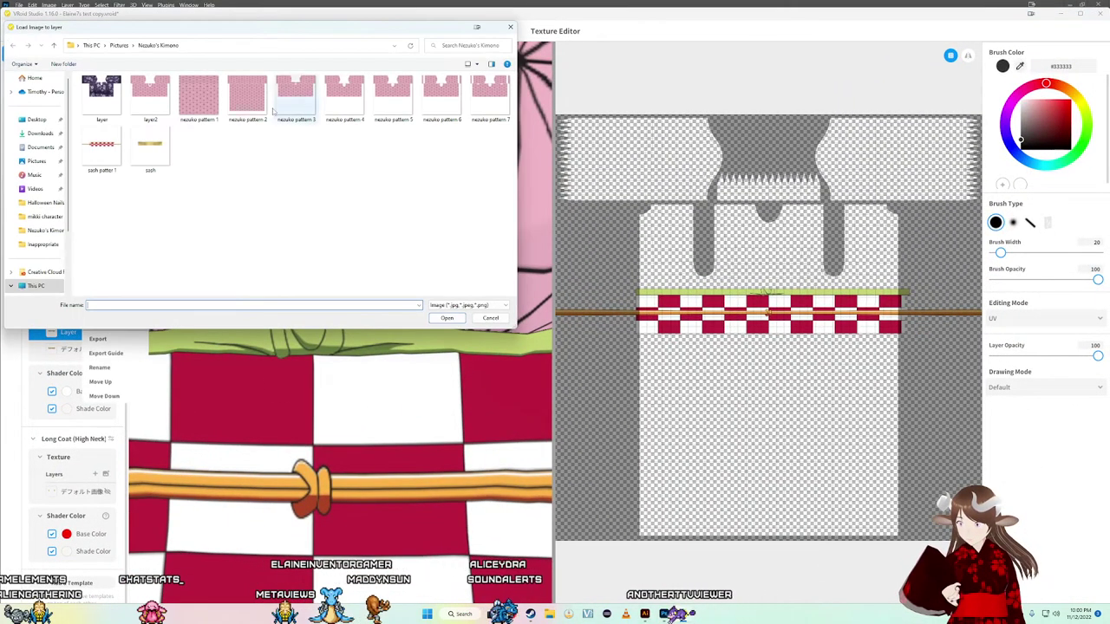
pyautogui.click(150, 145)
pyautogui.doubleClick(102, 146)
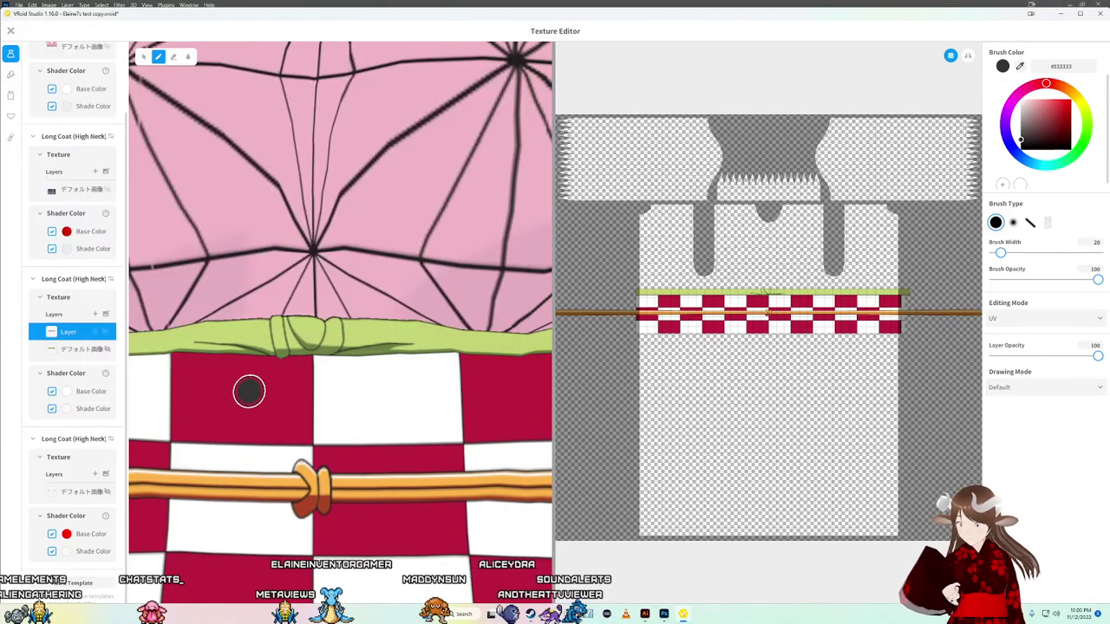
pyautogui.moveTo(305, 435); pyautogui.dragTo(328, 422)
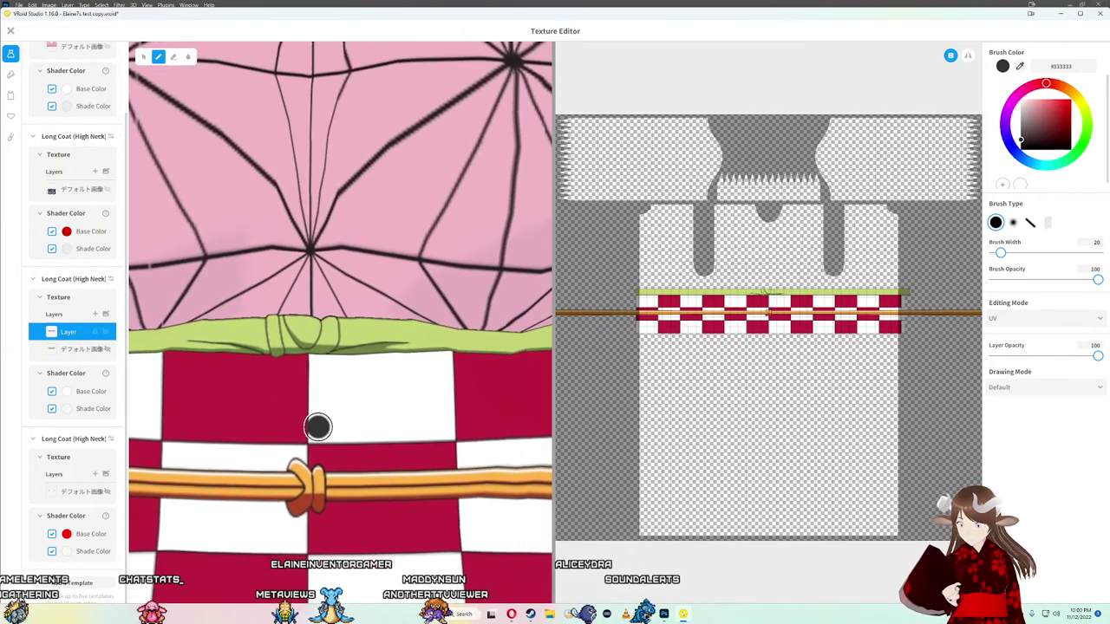
pyautogui.moveTo(347, 260); pyautogui.dragTo(181, 222)
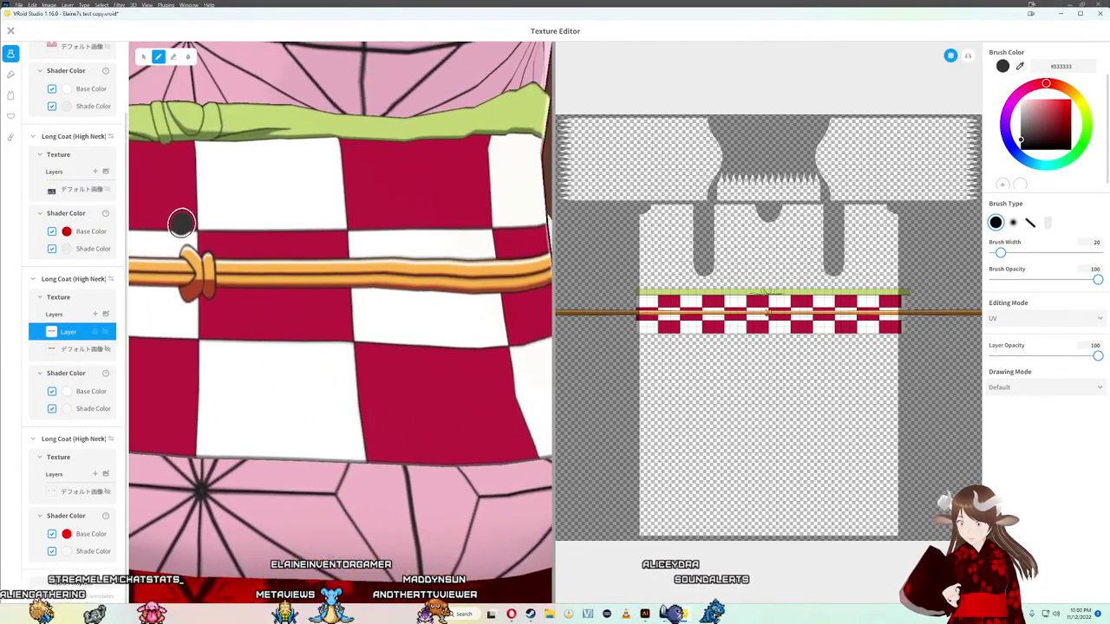
pyautogui.scroll(2, 253, 263)
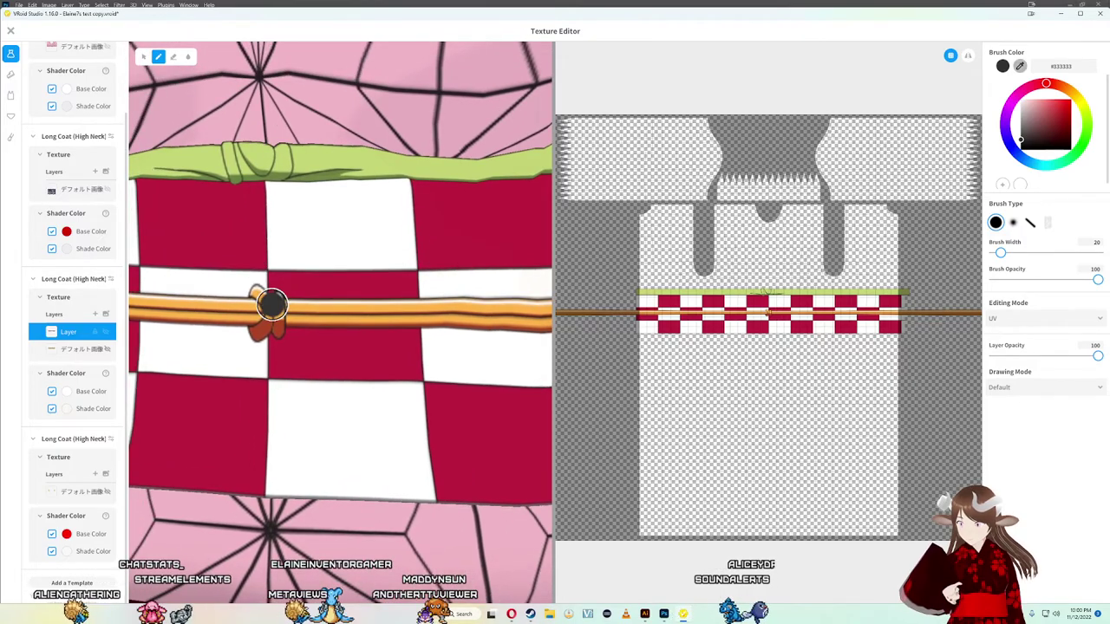
pyautogui.scroll(1, 272, 303)
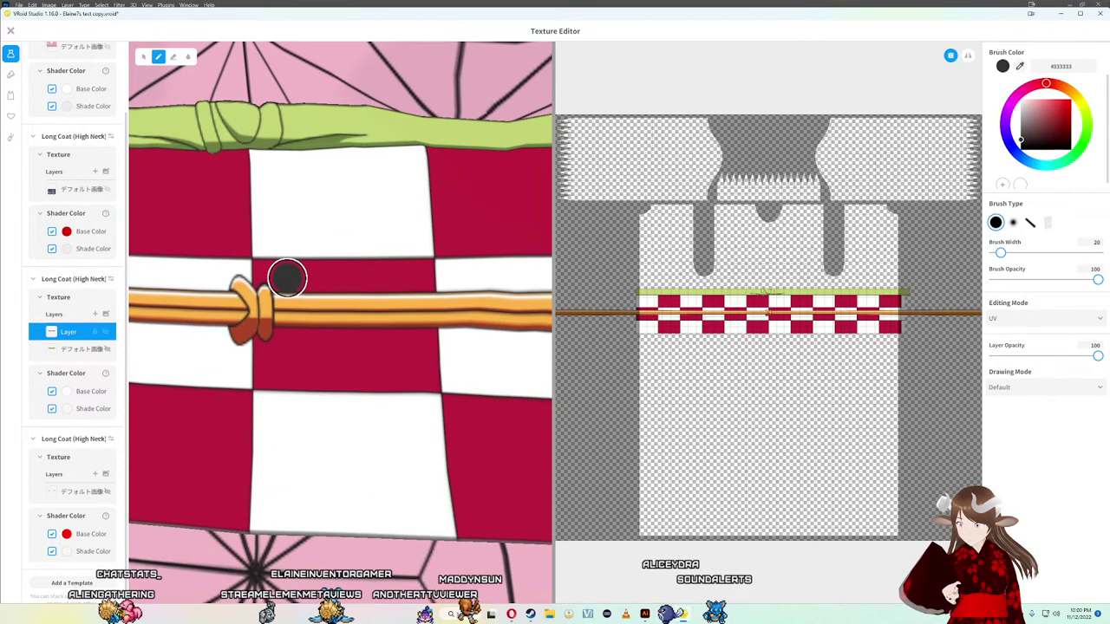
pyautogui.scroll(-3, 286, 277)
pyautogui.scroll(1, 285, 280)
pyautogui.scroll(2, 290, 283)
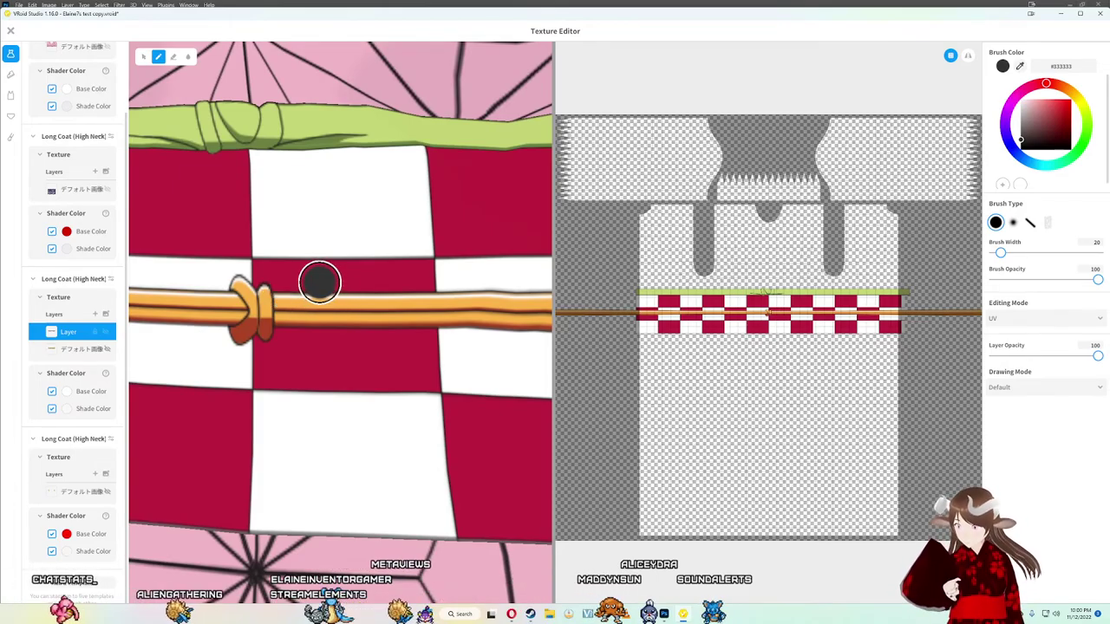
pyautogui.scroll(-3, 319, 282)
pyautogui.moveTo(266, 339)
pyautogui.mouseDown()
pyautogui.moveTo(406, 343)
pyautogui.moveTo(206, 359)
pyautogui.moveTo(258, 356)
pyautogui.mouseUp()
pyautogui.scroll(1, 295, 342)
pyautogui.scroll(5, 349, 329)
pyautogui.scroll(-5, 352, 324)
pyautogui.scroll(2, 413, 372)
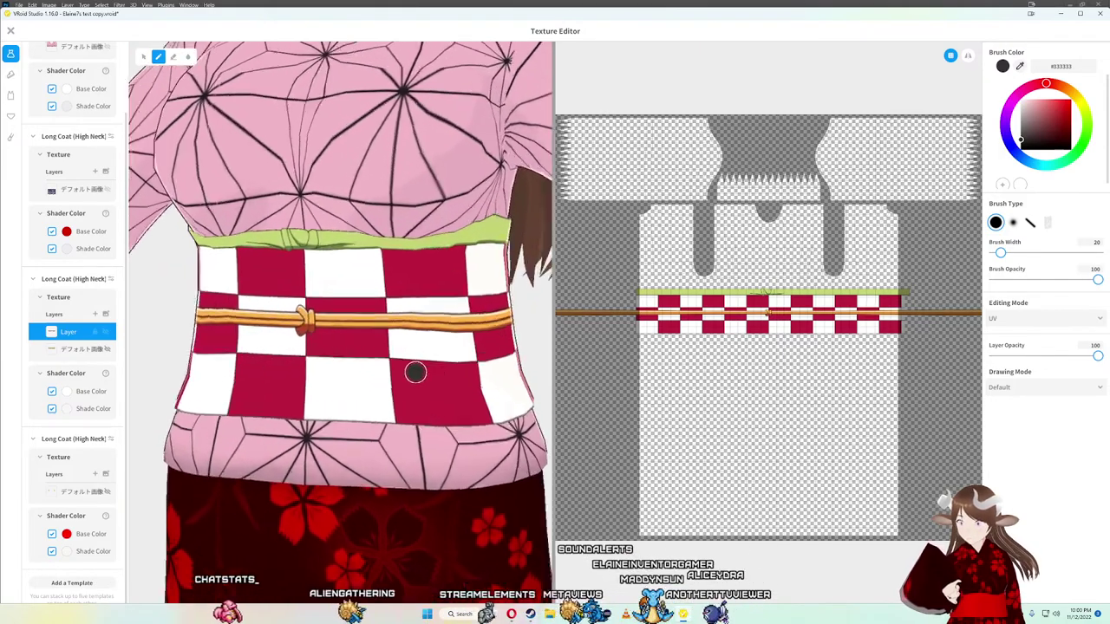
pyautogui.scroll(4, 420, 344)
pyautogui.scroll(-4, 421, 344)
pyautogui.scroll(-2, 404, 337)
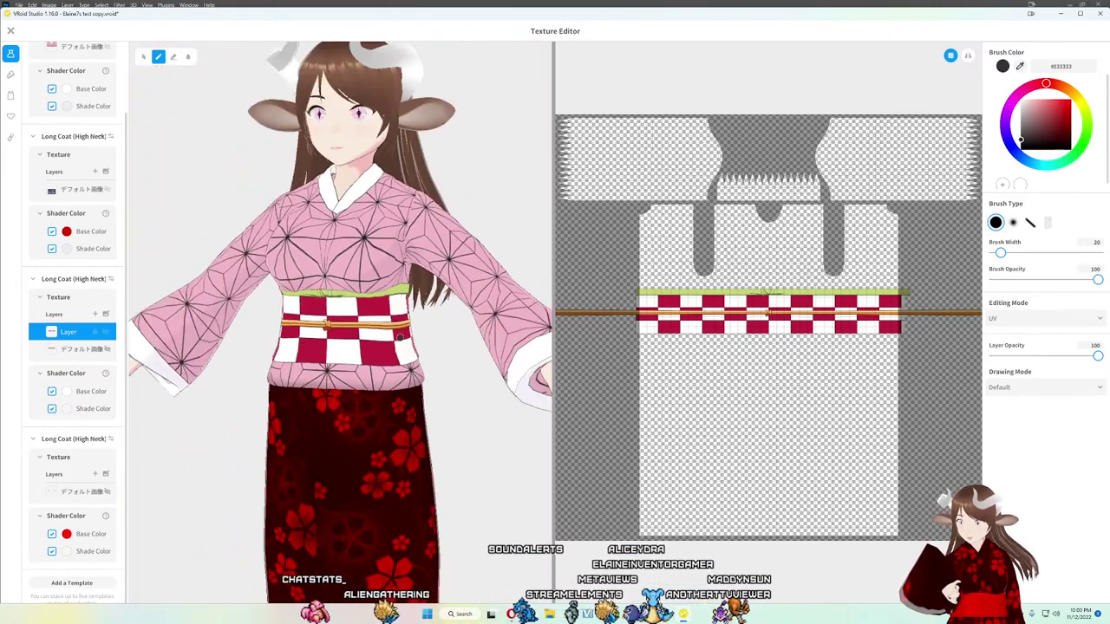
pyautogui.moveTo(404, 337); pyautogui.dragTo(364, 338)
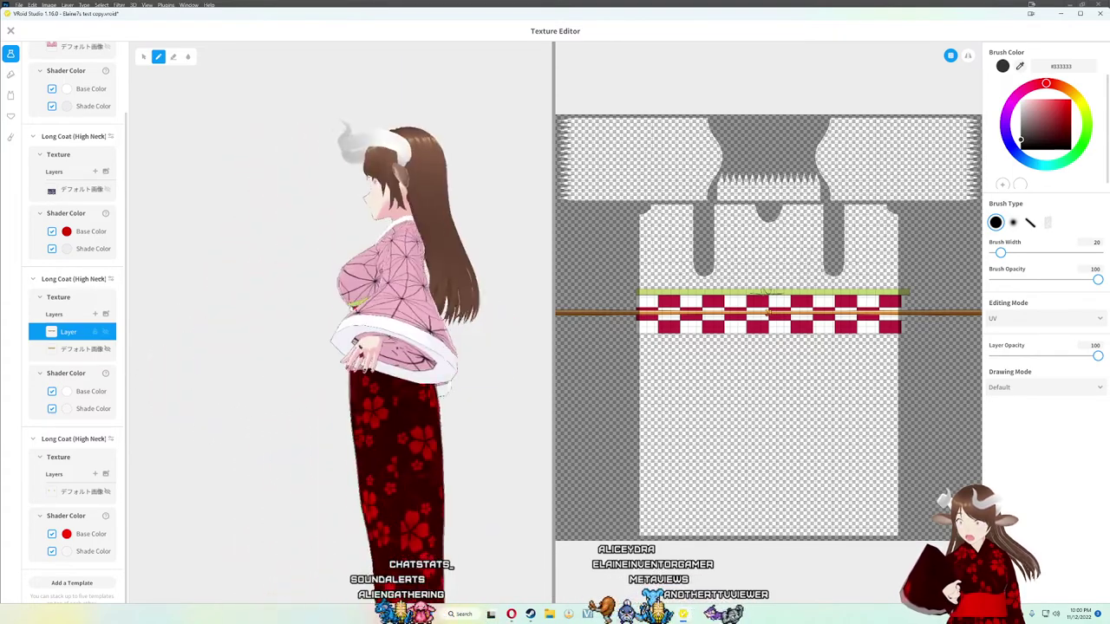
pyautogui.moveTo(364, 339)
pyautogui.mouseDown()
pyautogui.moveTo(488, 373)
pyautogui.moveTo(383, 354)
pyautogui.moveTo(482, 362)
pyautogui.mouseUp()
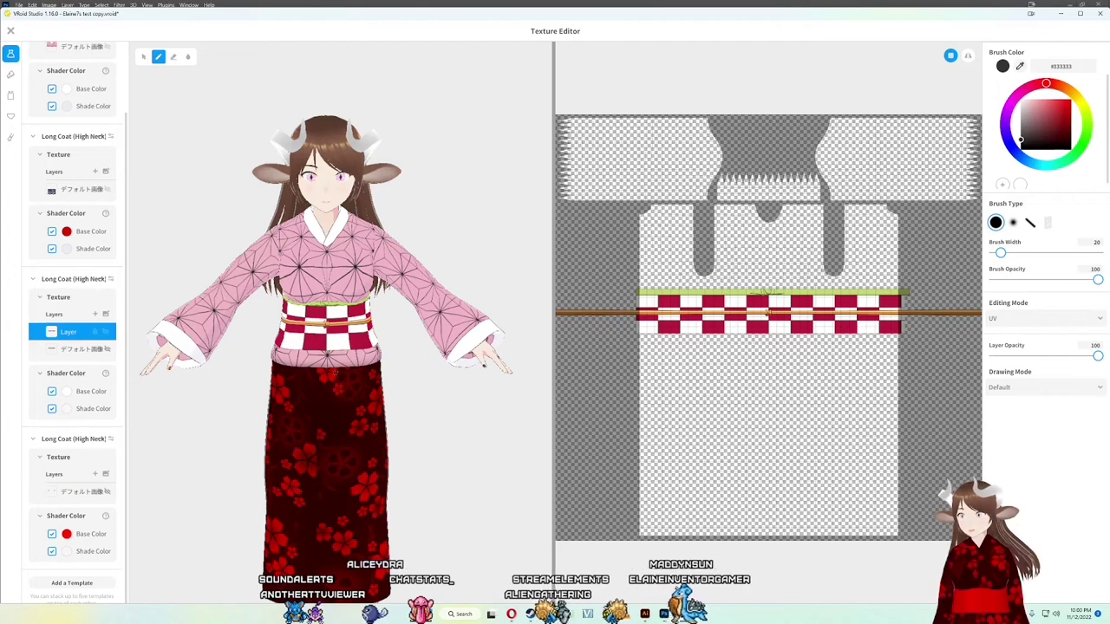
pyautogui.scroll(1, 338, 367)
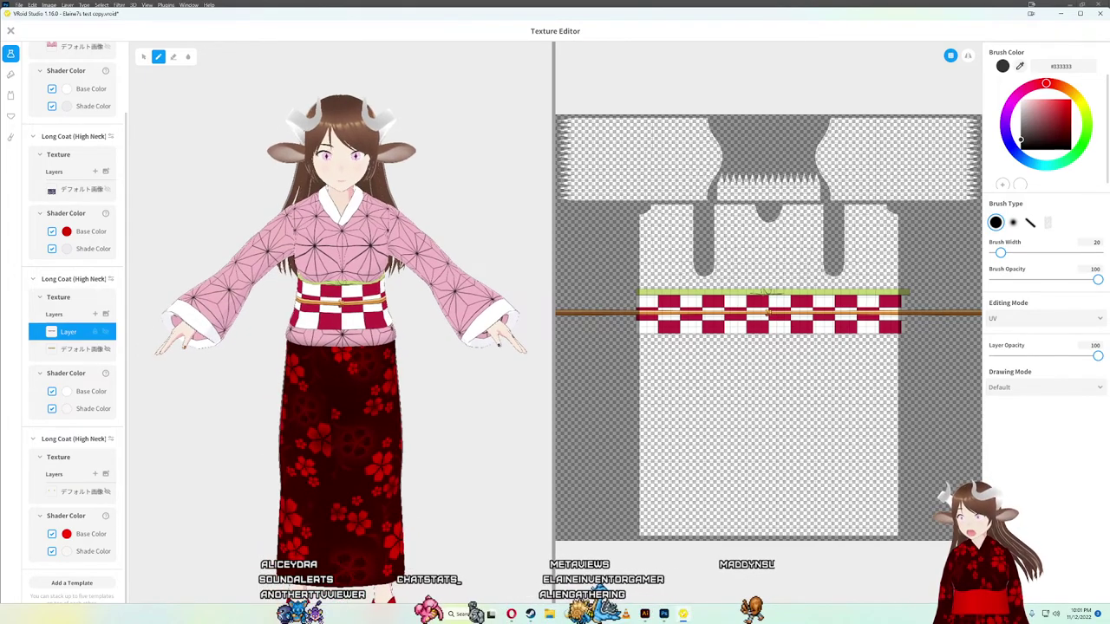
pyautogui.moveTo(258, 465); pyautogui.dragTo(299, 318)
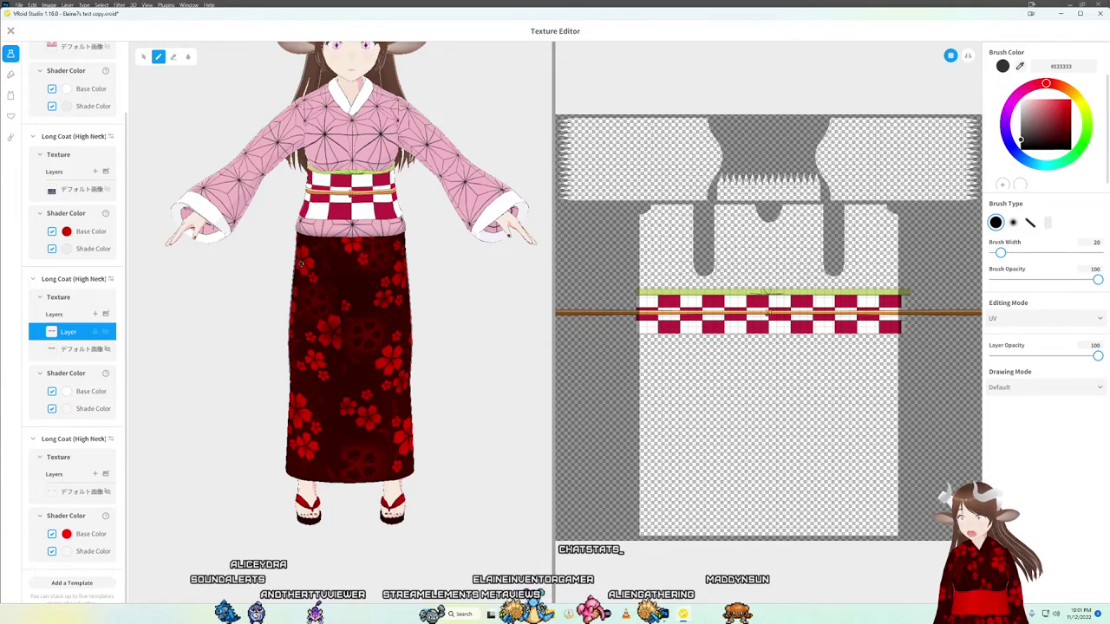
pyautogui.scroll(1, 317, 245)
pyautogui.scroll(1, 280, 331)
pyautogui.scroll(1, 280, 330)
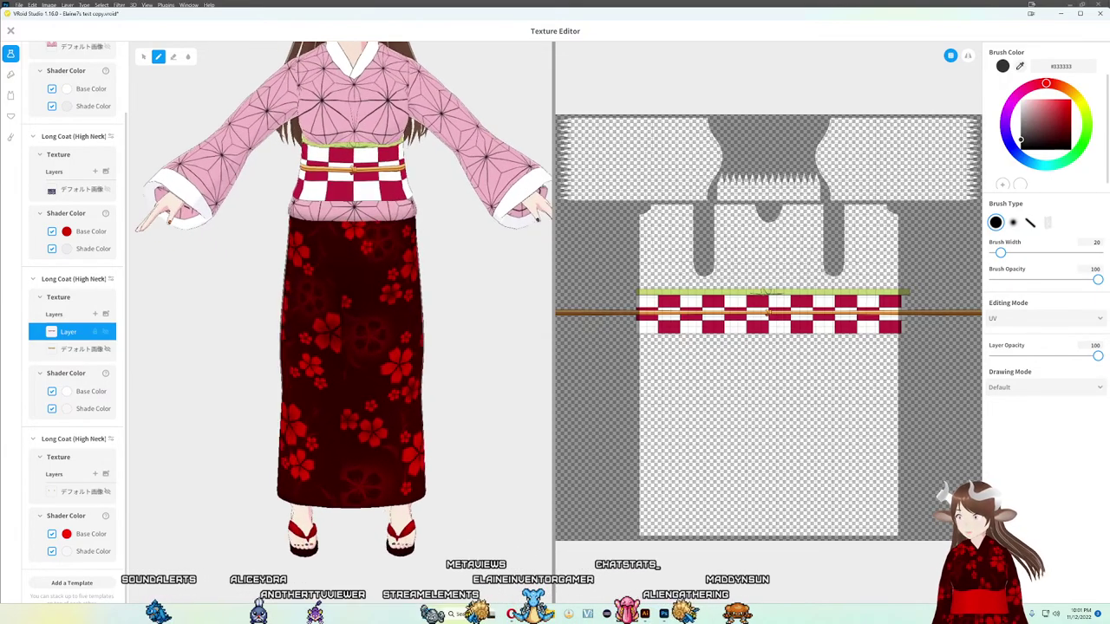
pyautogui.scroll(1, 280, 330)
pyautogui.scroll(1, 243, 340)
pyautogui.moveTo(243, 340)
pyautogui.mouseDown()
pyautogui.moveTo(443, 345)
pyautogui.moveTo(282, 294)
pyautogui.moveTo(393, 368)
pyautogui.moveTo(434, 364)
pyautogui.mouseUp()
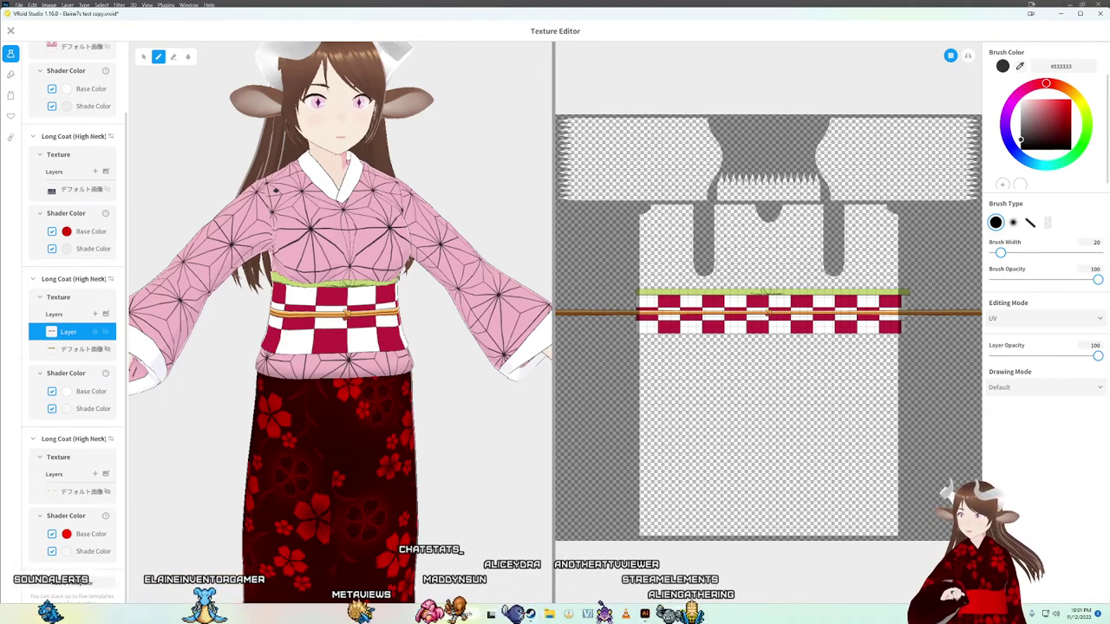
# Step: Bring back the sash pattern document and step through layers to compare cord versions
pyautogui.moveTo(645, 614)
pyautogui.click(662, 565)
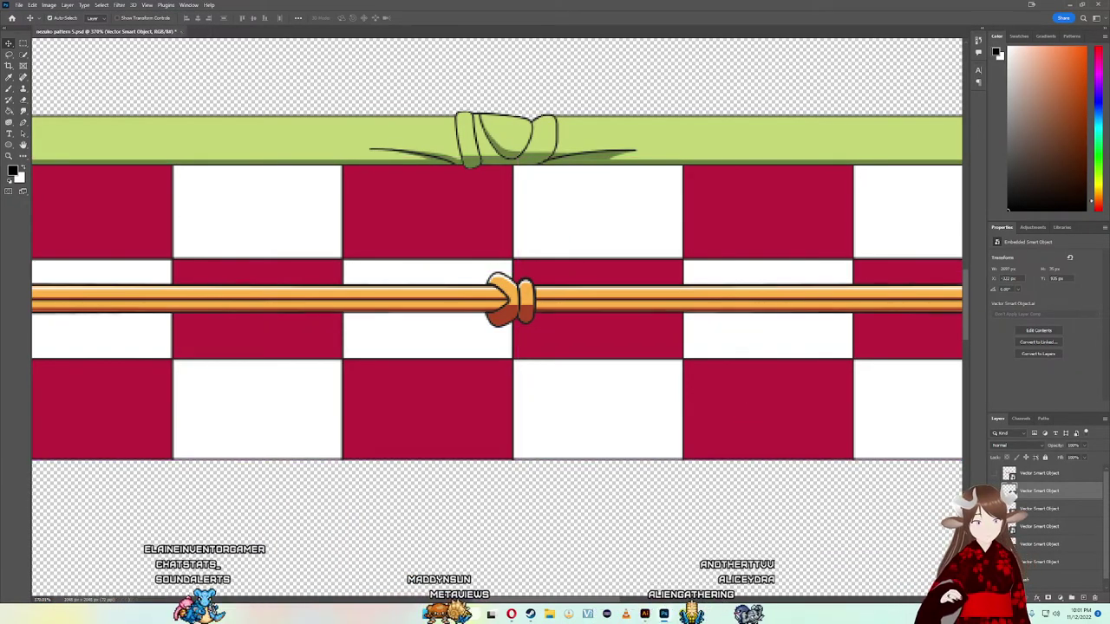
pyautogui.hotkey('ctrl', ',')
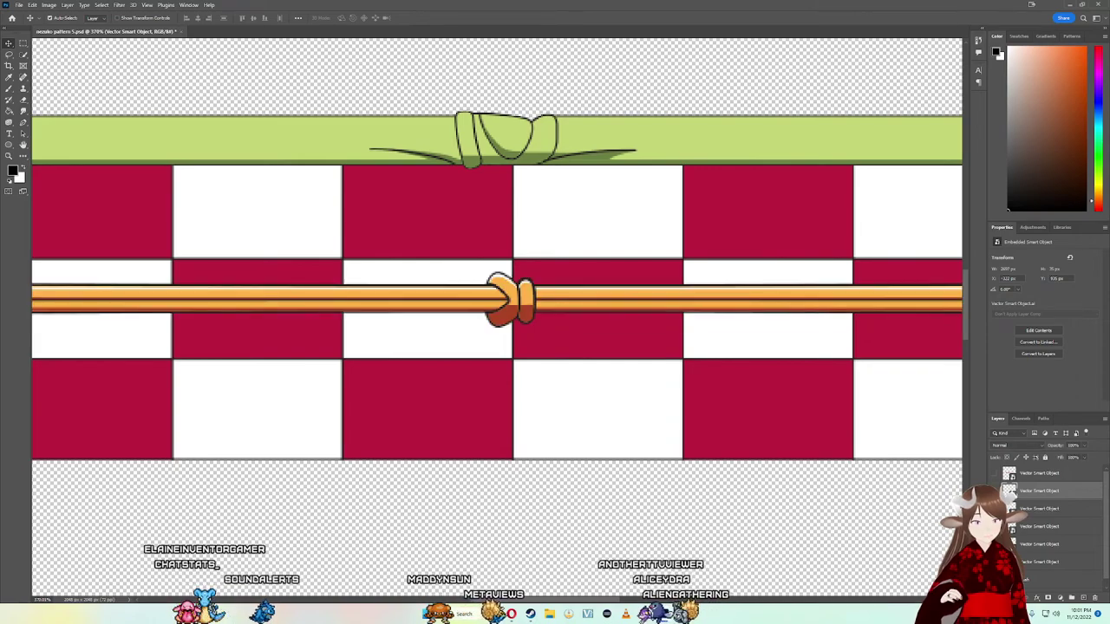
pyautogui.hotkey('ctrl', ',')
pyautogui.hotkey('ctrl', ',')
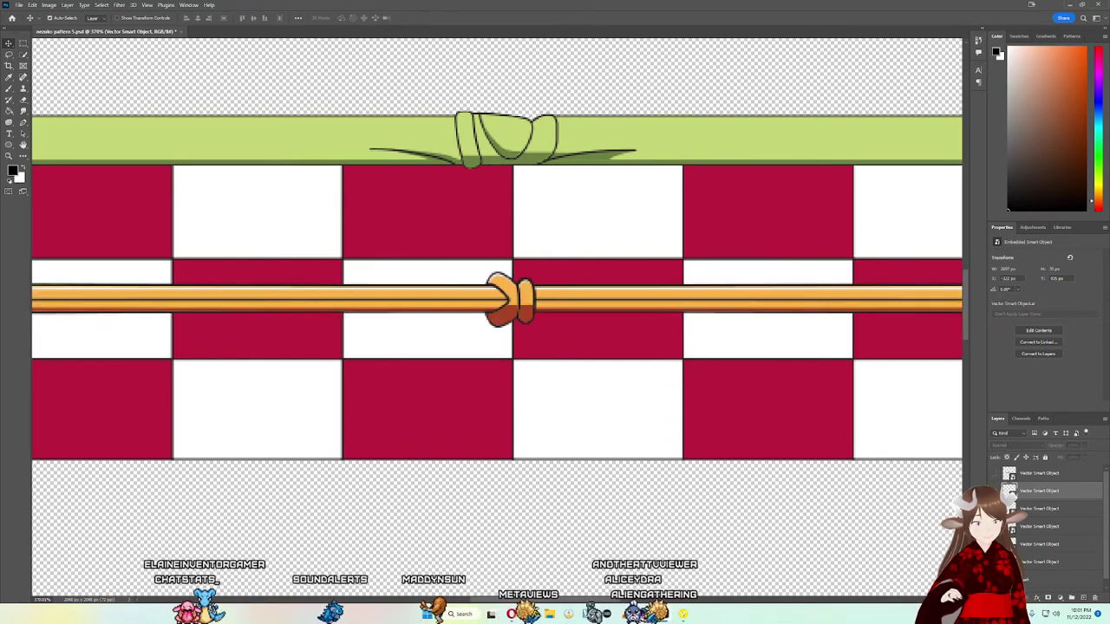
pyautogui.hotkey('ctrl', ',')
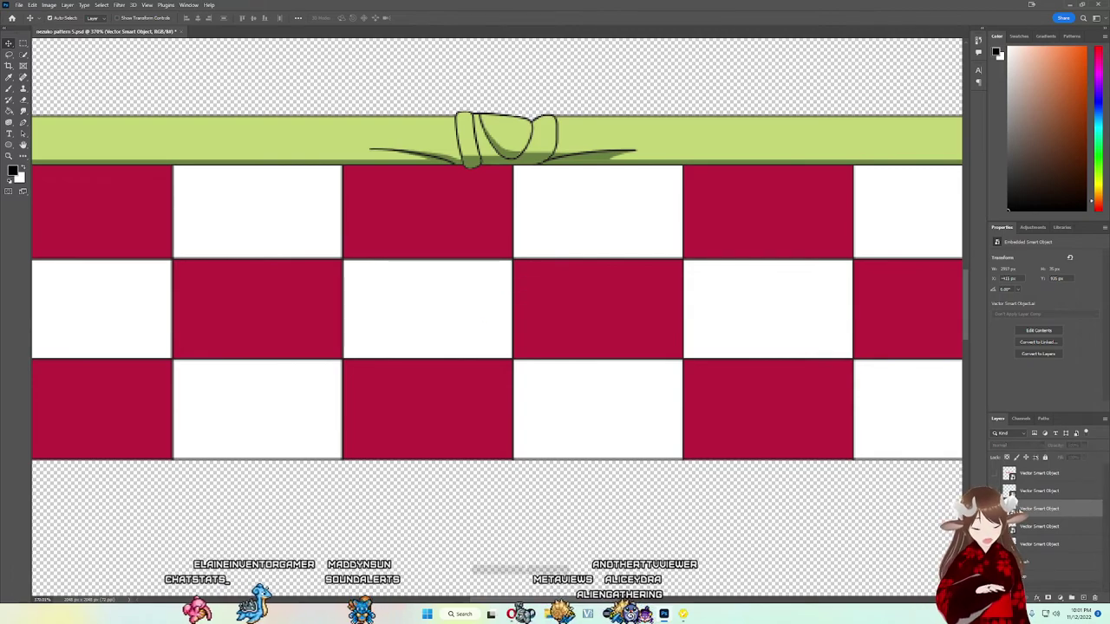
pyautogui.hotkey('alt', '[')
pyautogui.hotkey('ctrl', ',')
pyautogui.hotkey('ctrl', ',')
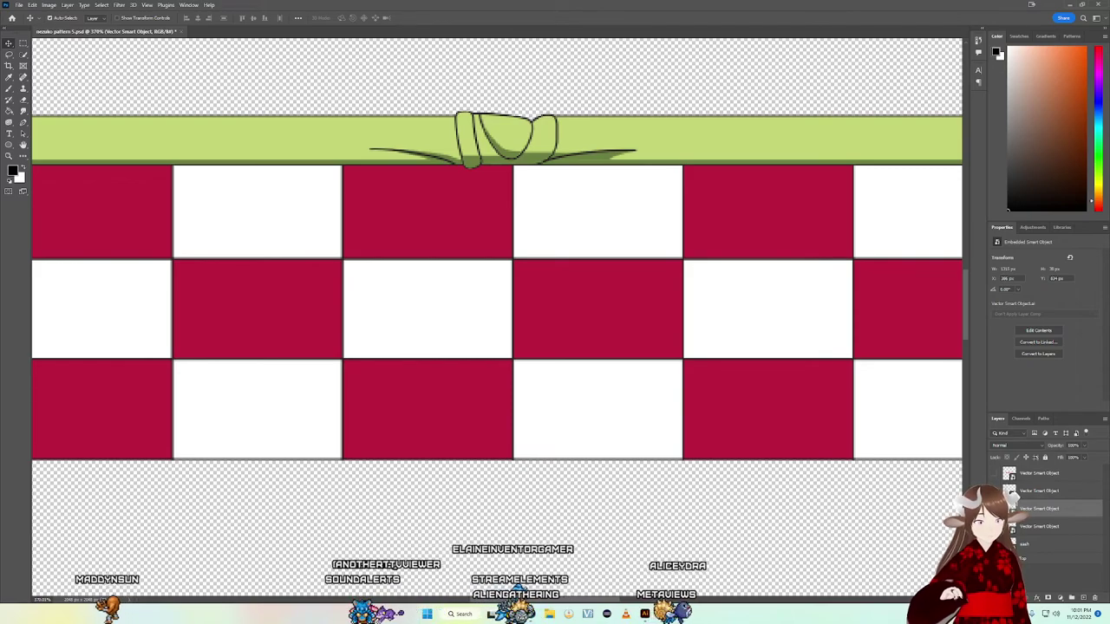
# Step: Compare the tilted checker version, then restore the straight sash and show the orange cord
pyautogui.scroll(-2, 936, 476)
pyautogui.scroll(-1, 988, 475)
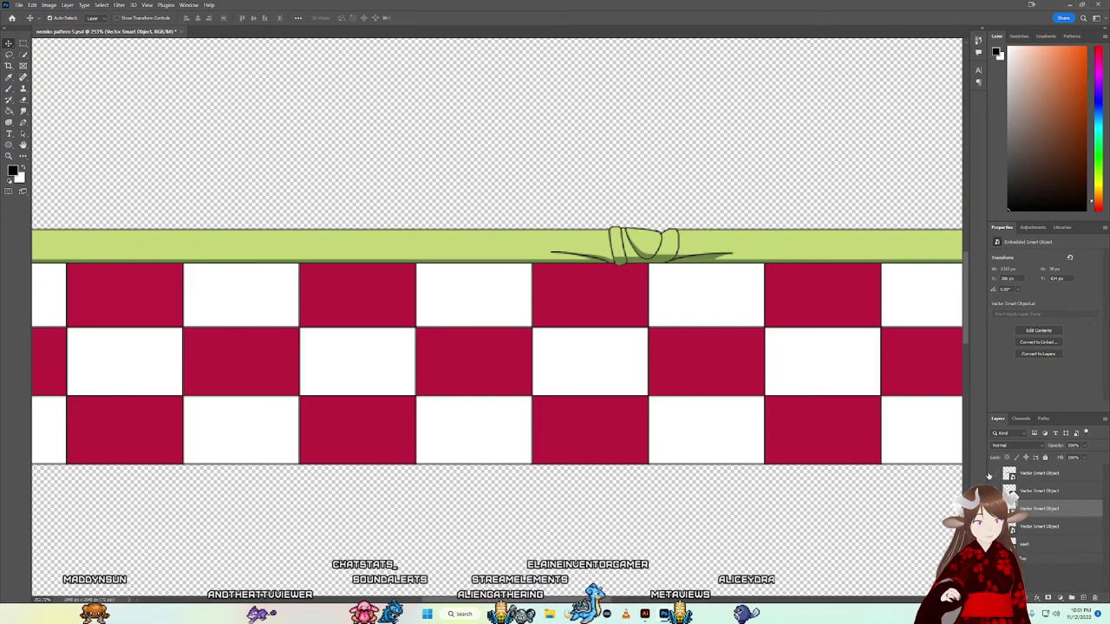
pyautogui.click(994, 473)
pyautogui.click(995, 473)
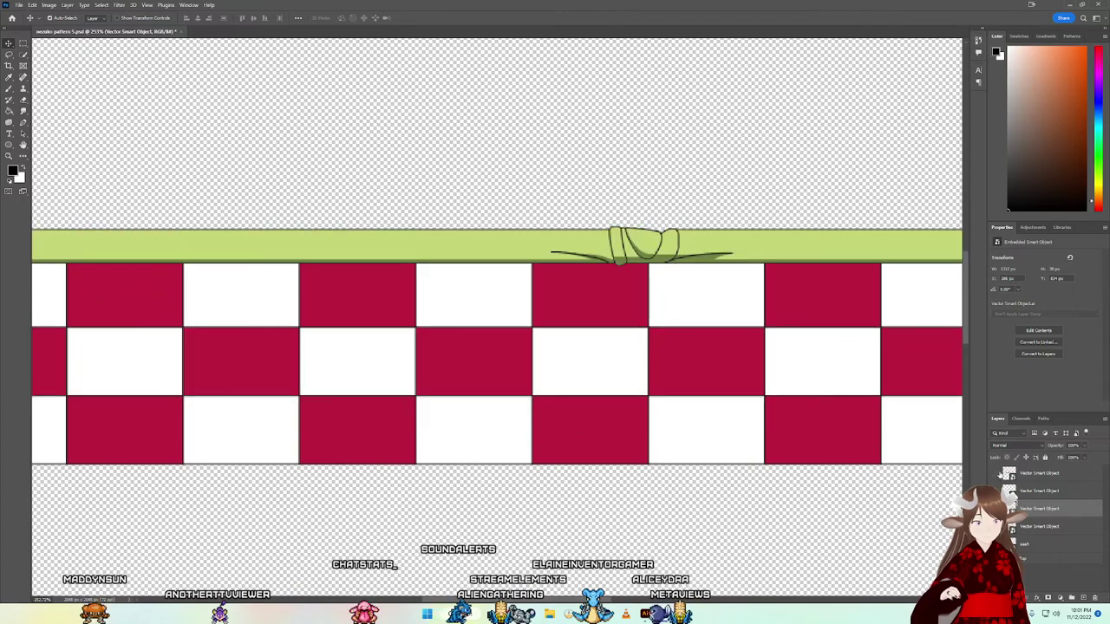
pyautogui.click(1030, 473)
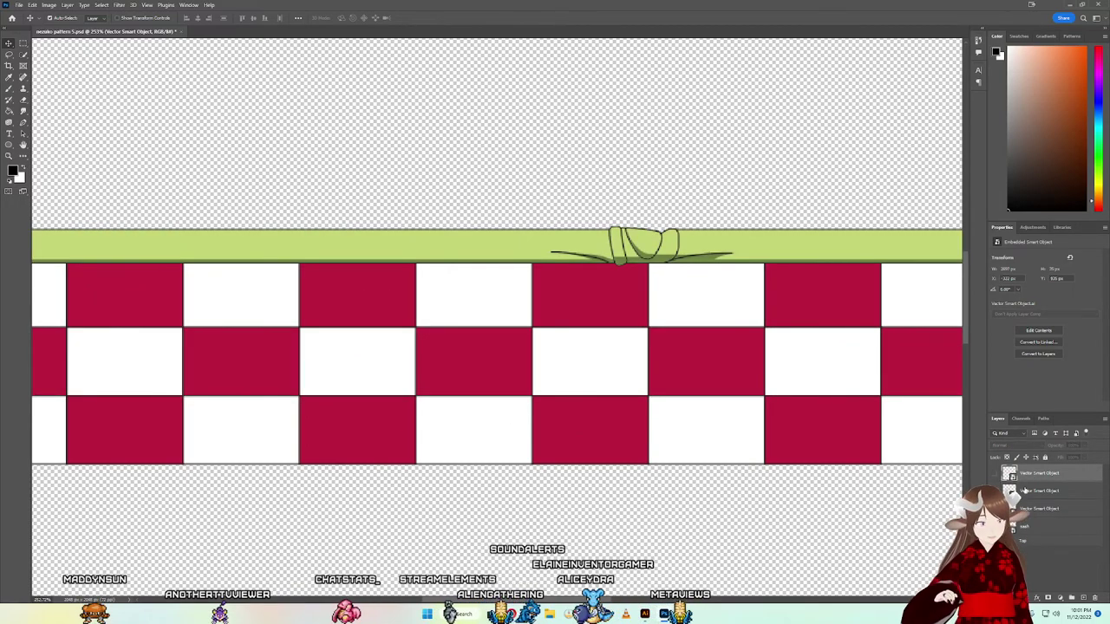
pyautogui.click(995, 473)
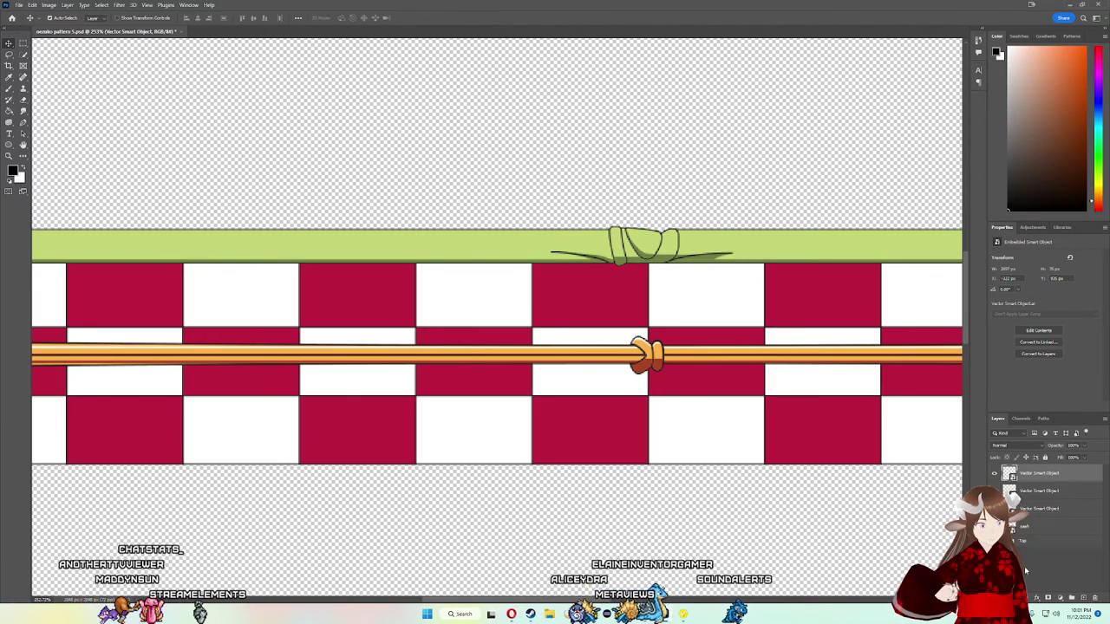
# Step: Select the cord, tie and sash layers and group them as 'Sash middle' via Group from Layers
pyautogui.keyDown('shift'); pyautogui.click(1042, 523); pyautogui.keyUp('shift')
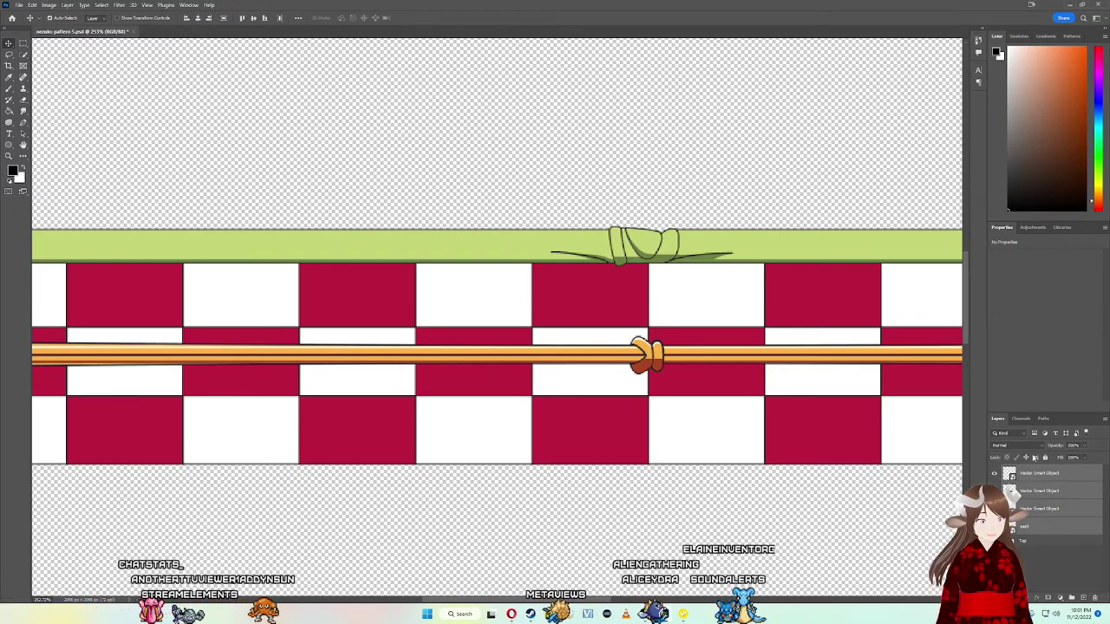
pyautogui.rightClick(1032, 493)
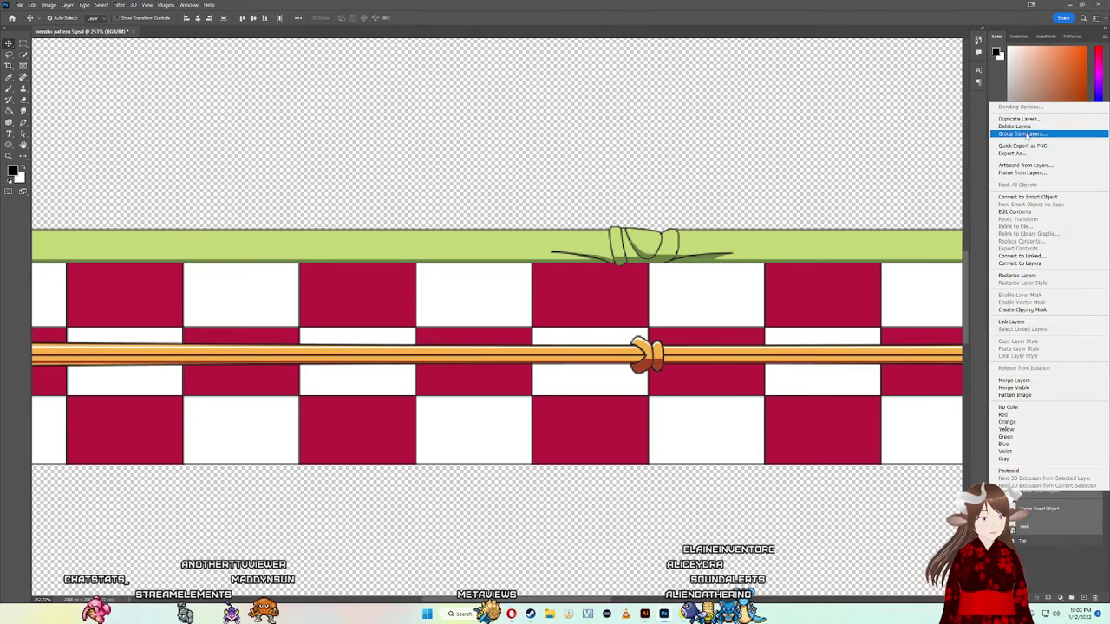
pyautogui.click(1025, 135)
pyautogui.write('Sash middle')
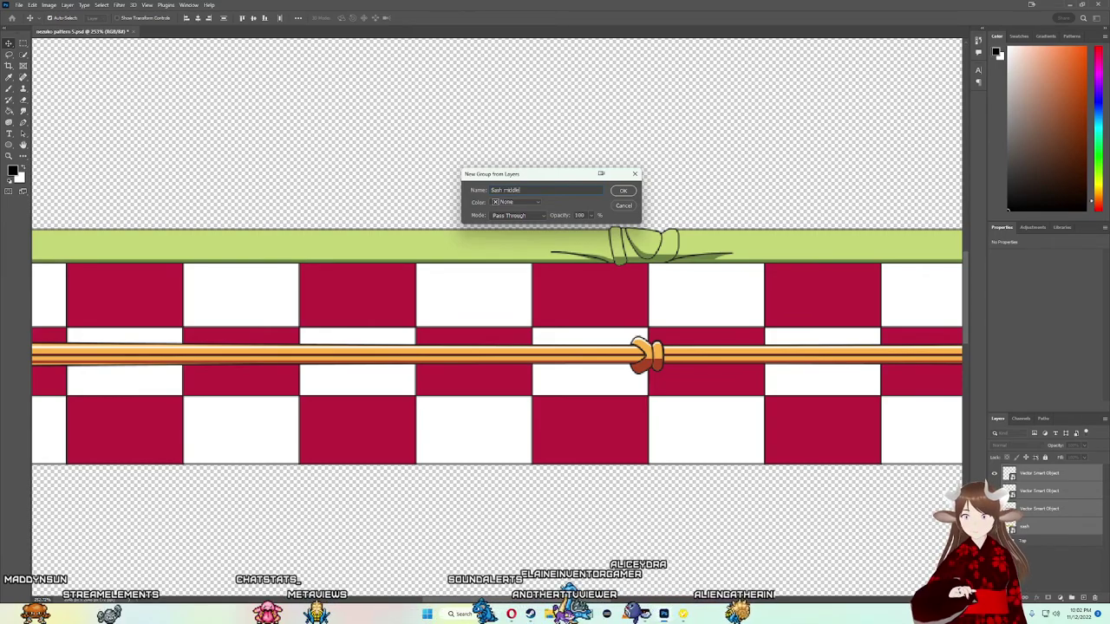
pyautogui.press('Return')
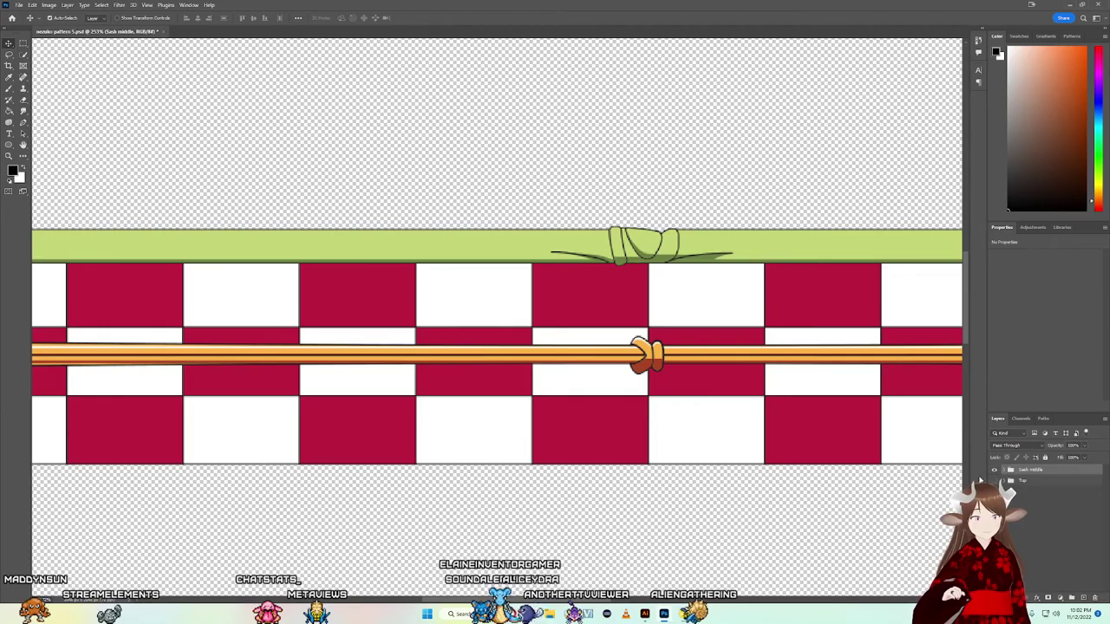
pyautogui.scroll(-2, 759, 388)
pyautogui.scroll(-2, 759, 388)
pyautogui.scroll(-2, 758, 387)
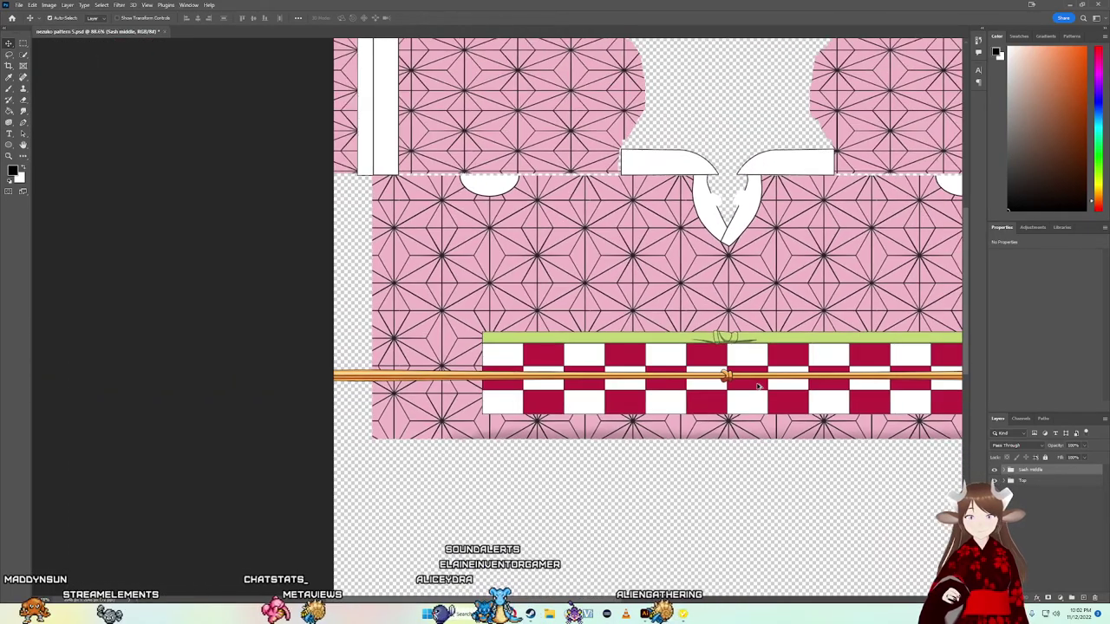
pyautogui.scroll(-1, 758, 388)
pyautogui.scroll(-1, 759, 387)
pyautogui.scroll(3, 756, 384)
pyautogui.scroll(1, 754, 382)
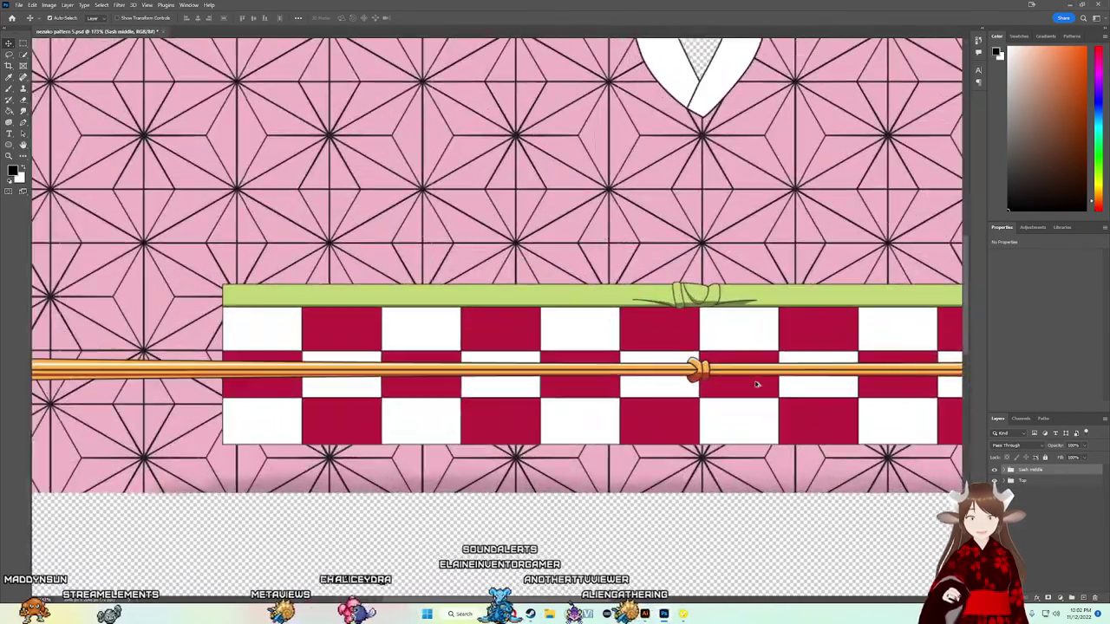
pyautogui.scroll(-1, 753, 380)
pyautogui.scroll(1, 728, 371)
pyautogui.scroll(-1, 705, 360)
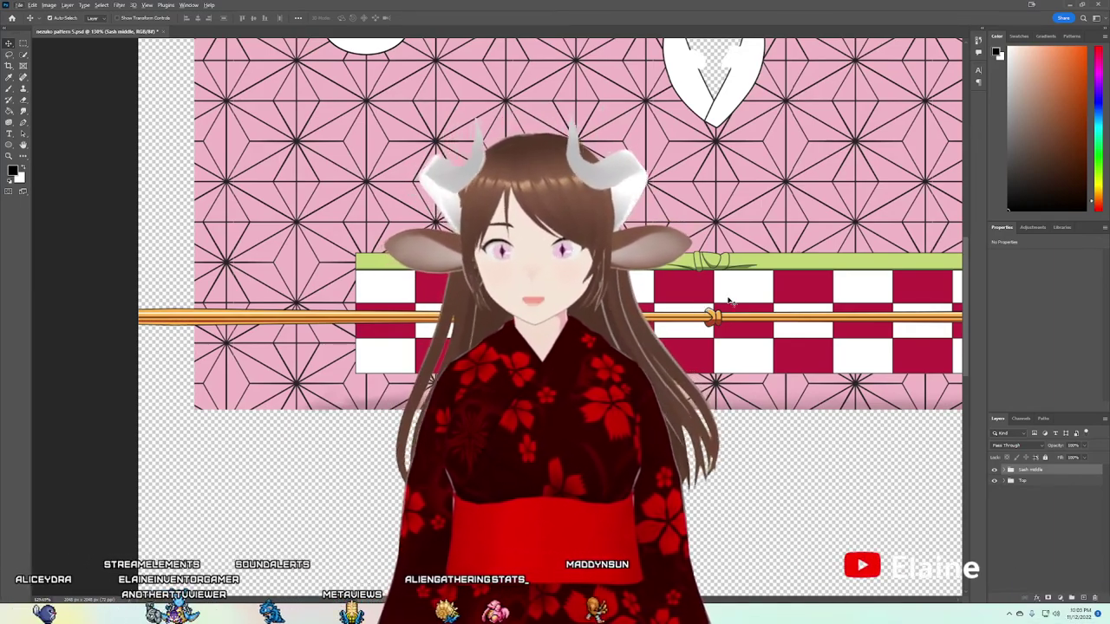
pyautogui.scroll(-1, 735, 299)
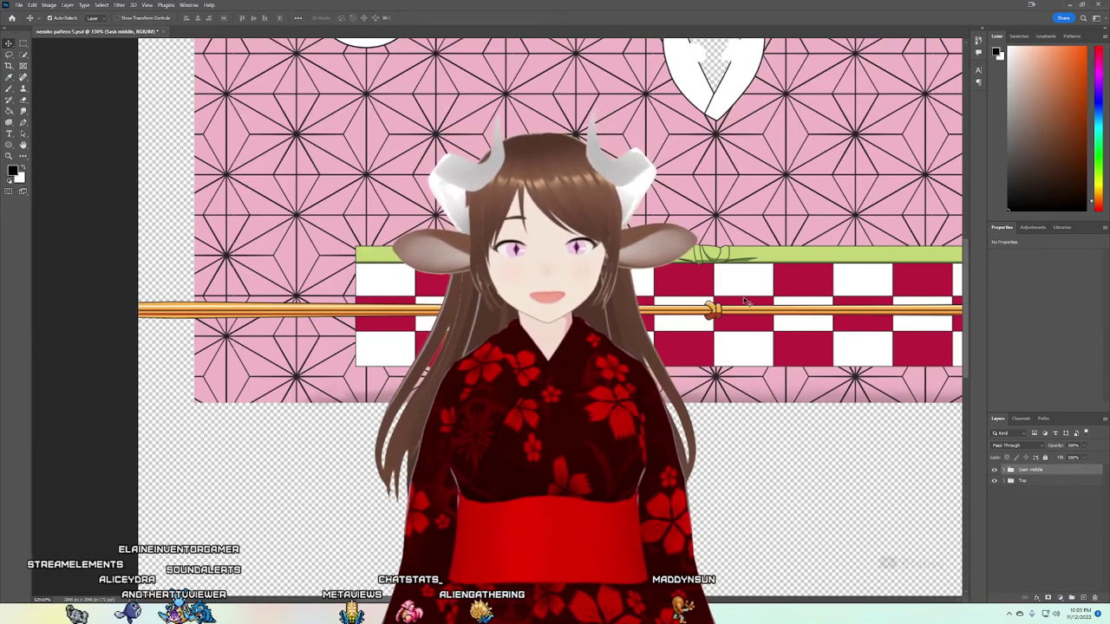